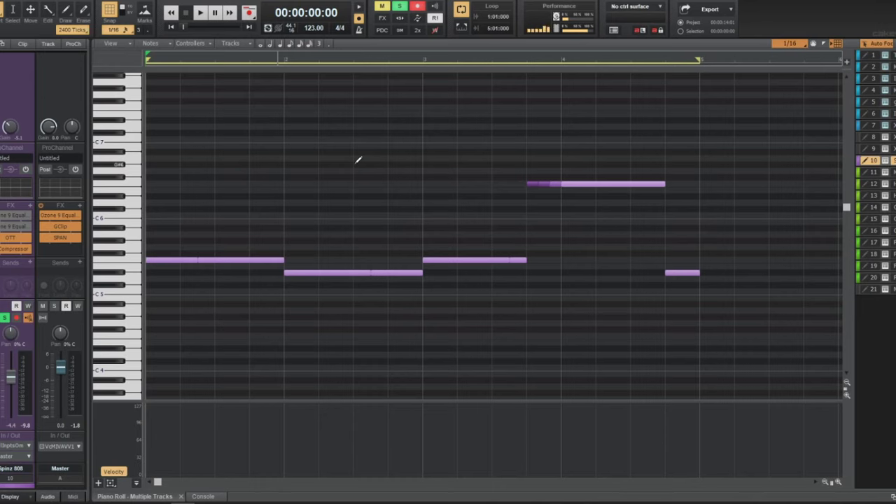
# - Return from the piano roll to the track view and select the melody tracks 1 through 9
pyautogui.press('d')
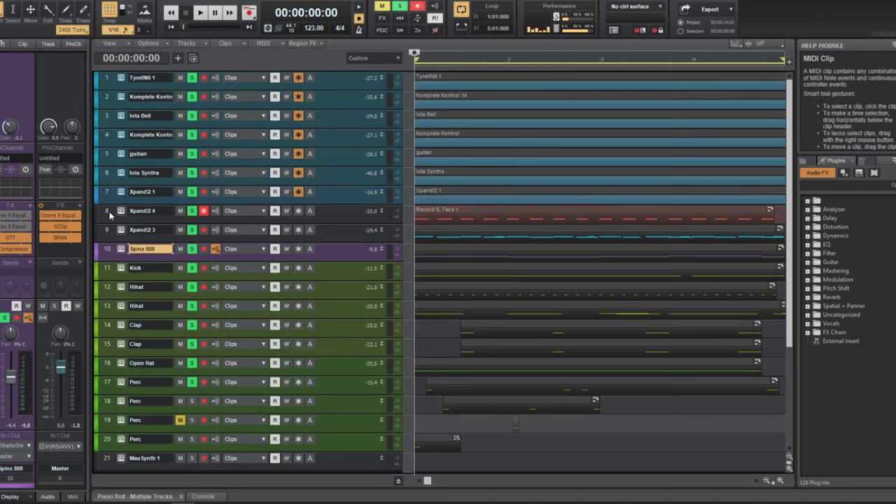
pyautogui.moveTo(108, 229); pyautogui.dragTo(109, 79)
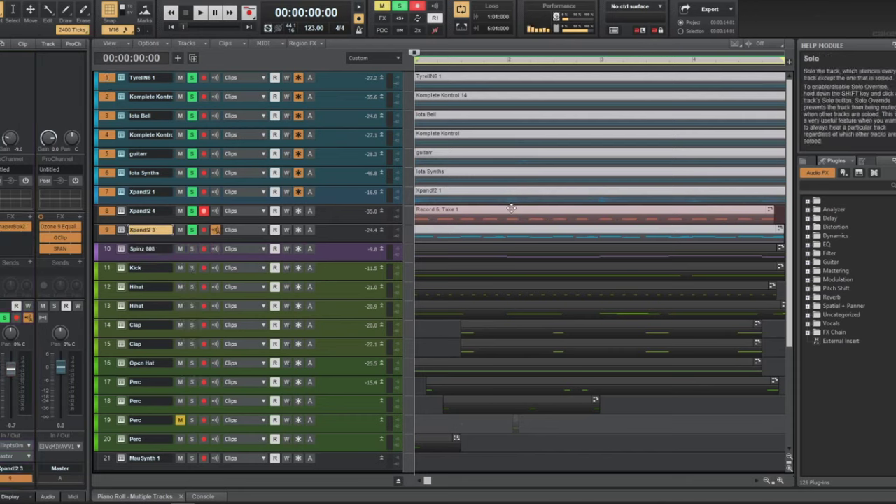
pyautogui.scroll(-2, 510, 208)
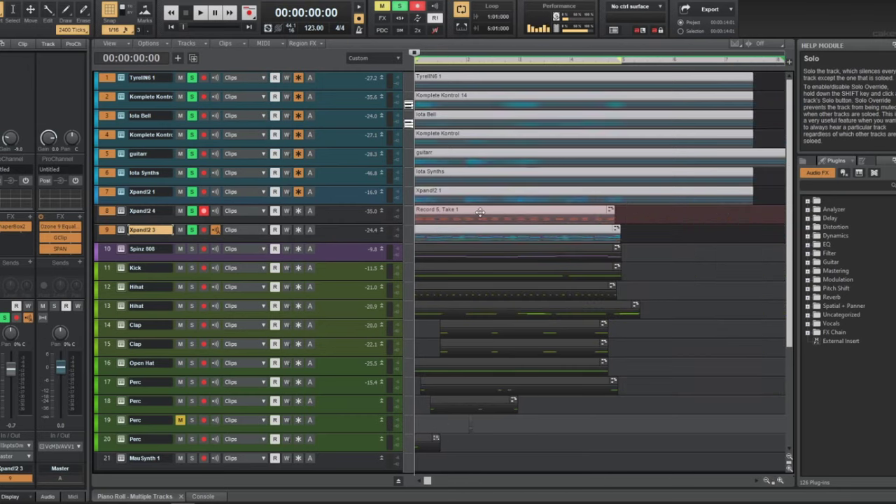
# - Play back the soloed melody tracks with the plug-in browser and track inspector hidden
pyautogui.press('space')
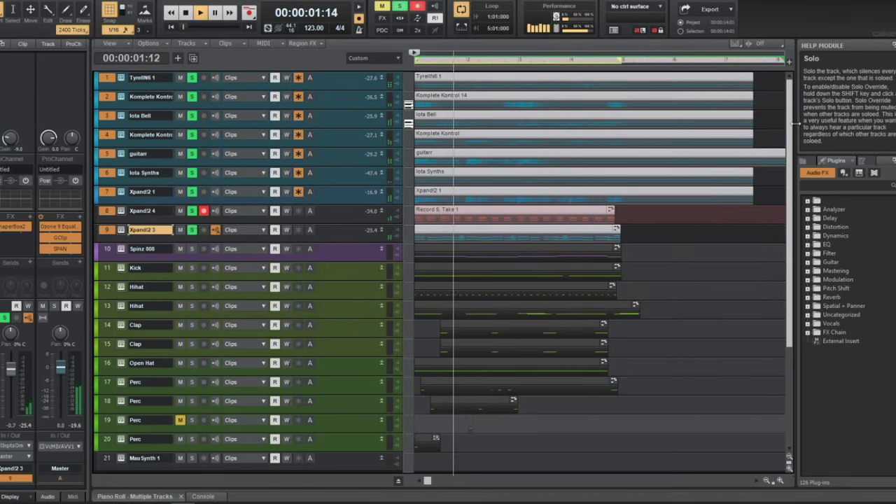
pyautogui.press('b')
pyautogui.press('i')
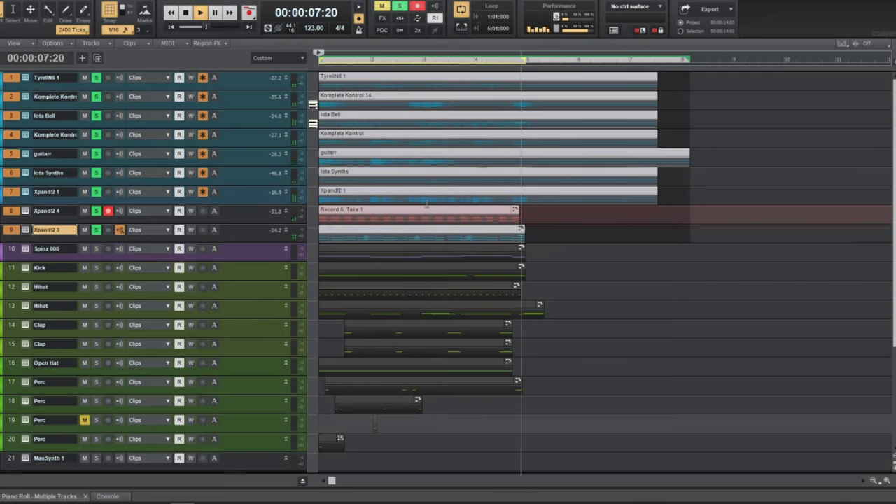
pyautogui.press('space')
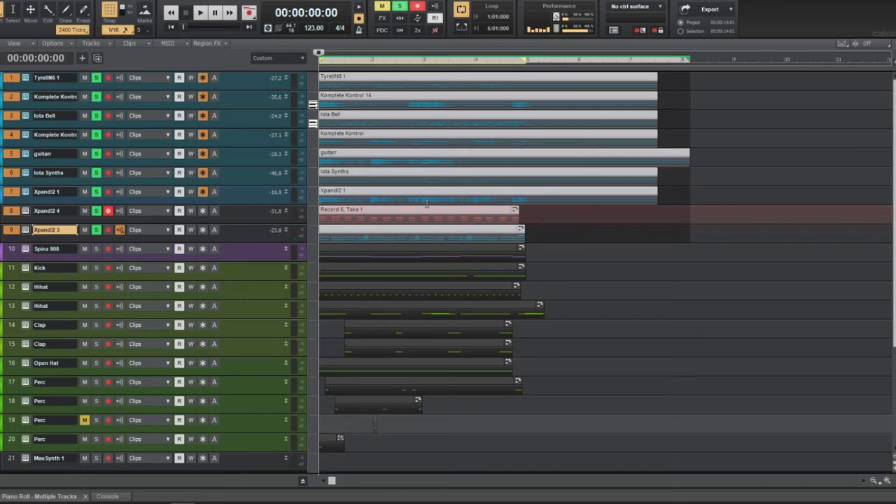
# - Clear the track selection and solo the 808 and drum tracks 10 through 18
pyautogui.click(552, 233)
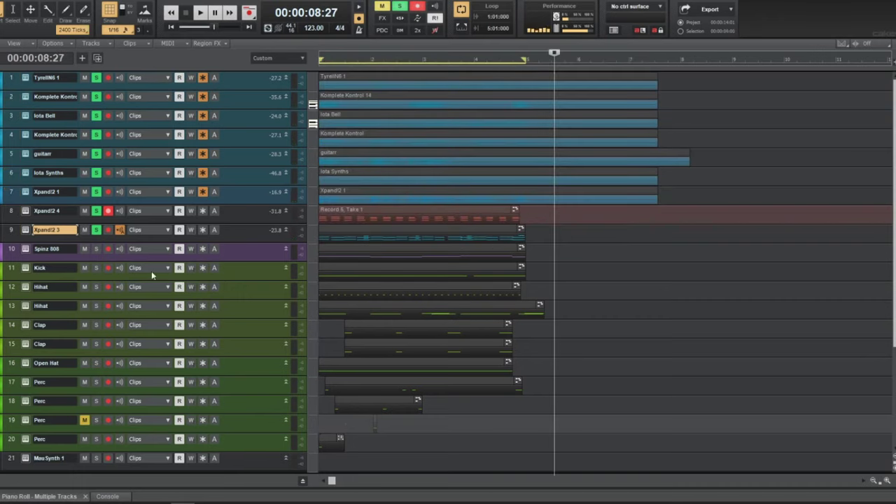
pyautogui.moveTo(96, 248); pyautogui.dragTo(95, 398)
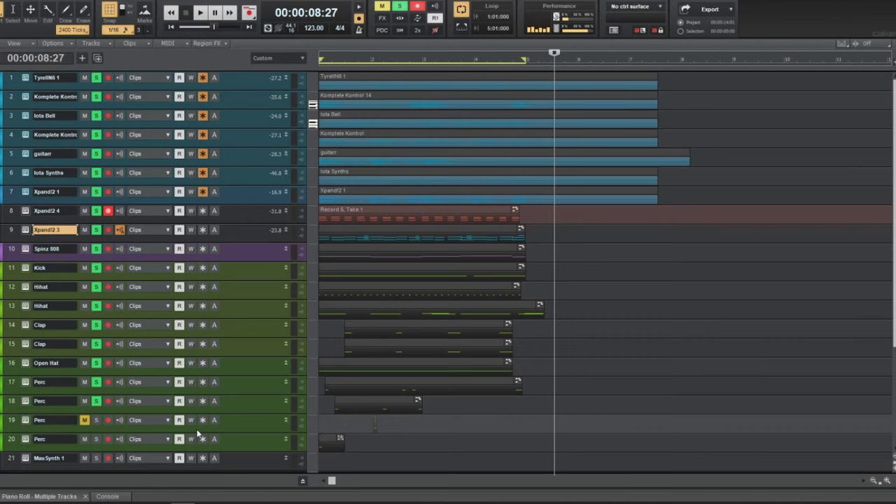
# - Switch to OBS and select the Welcome scene
pyautogui.moveTo(133, 494)
pyautogui.click(302, 494)
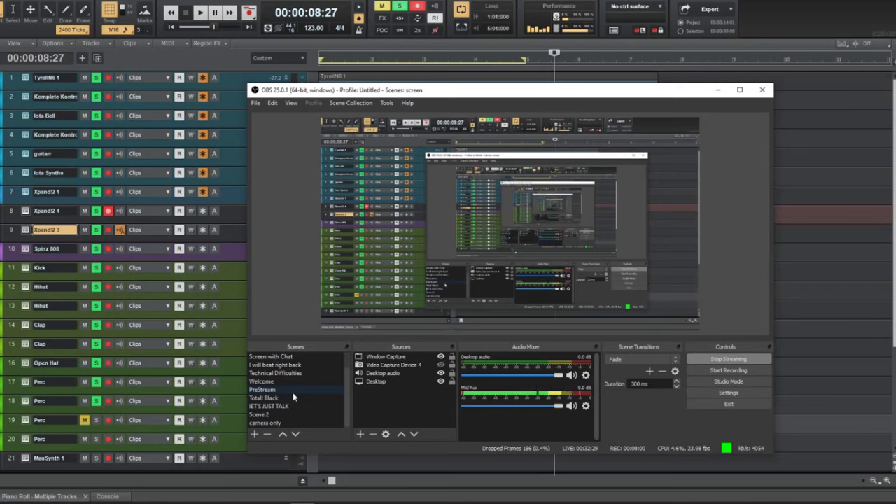
pyautogui.click(297, 382)
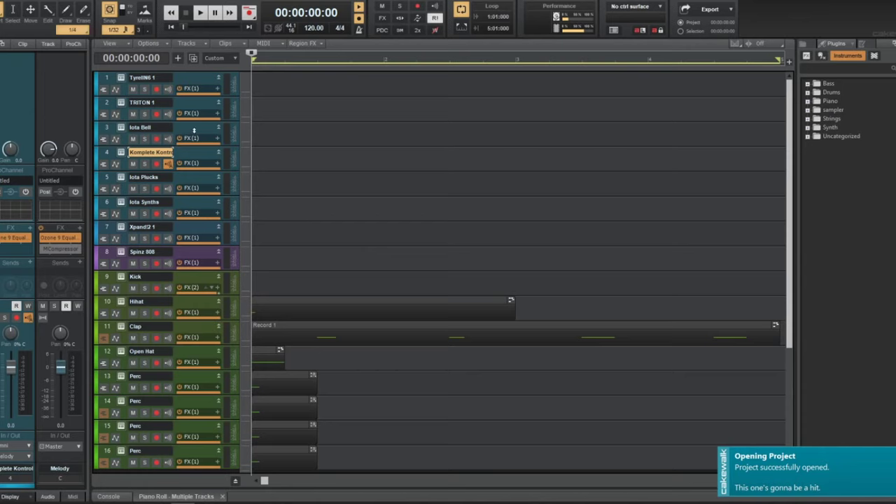
# - Look over the Iota Bell and Iota Synths tracks and view the Xpand!2 instrument on track 7
pyautogui.click(194, 130)
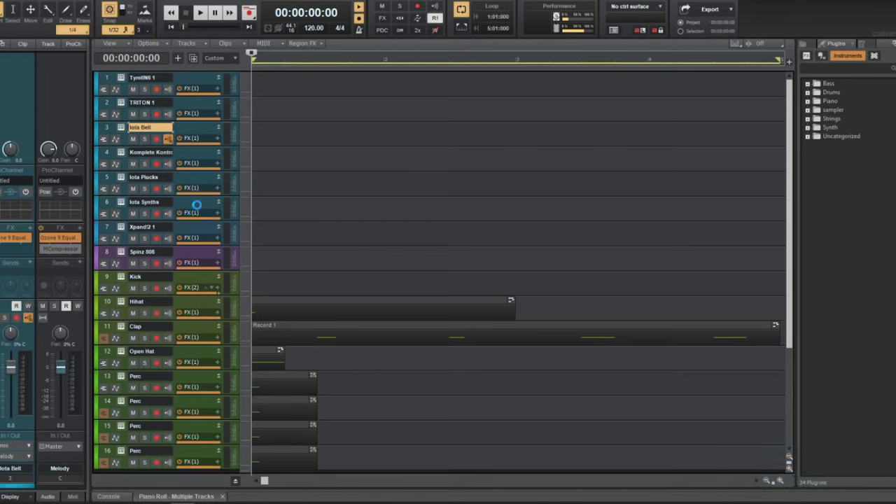
pyautogui.click(198, 205)
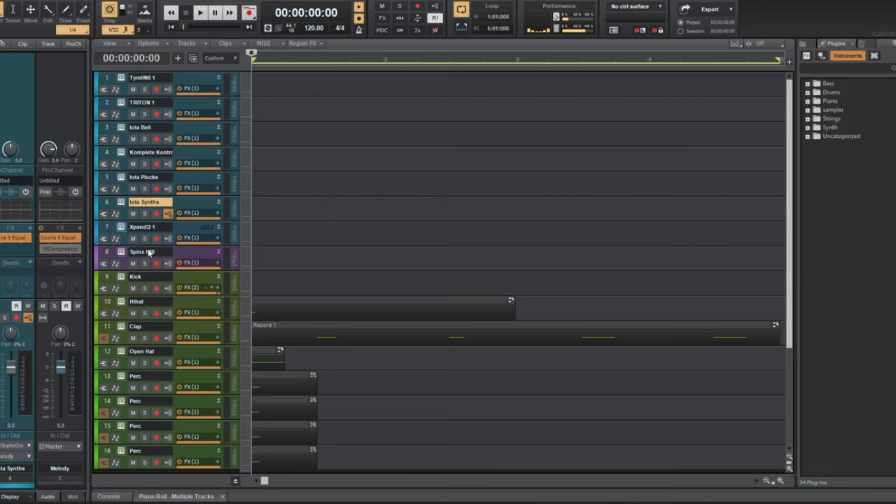
pyautogui.click(121, 228)
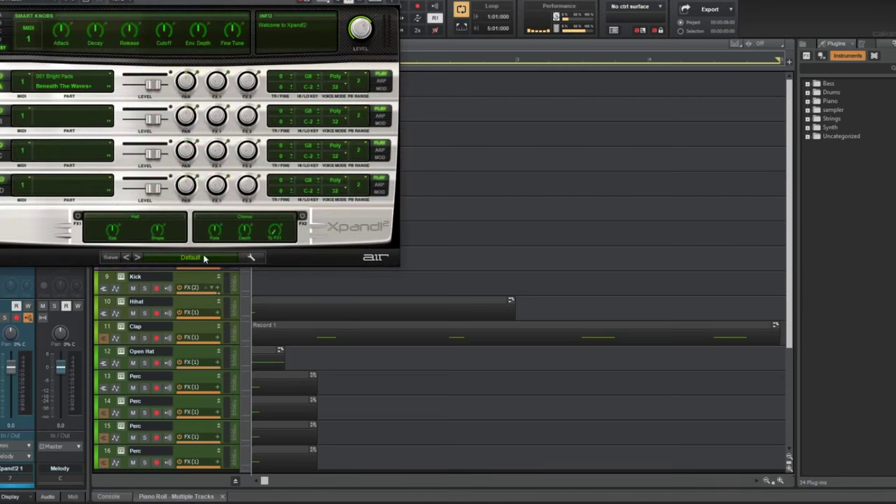
pyautogui.click(392, 0)
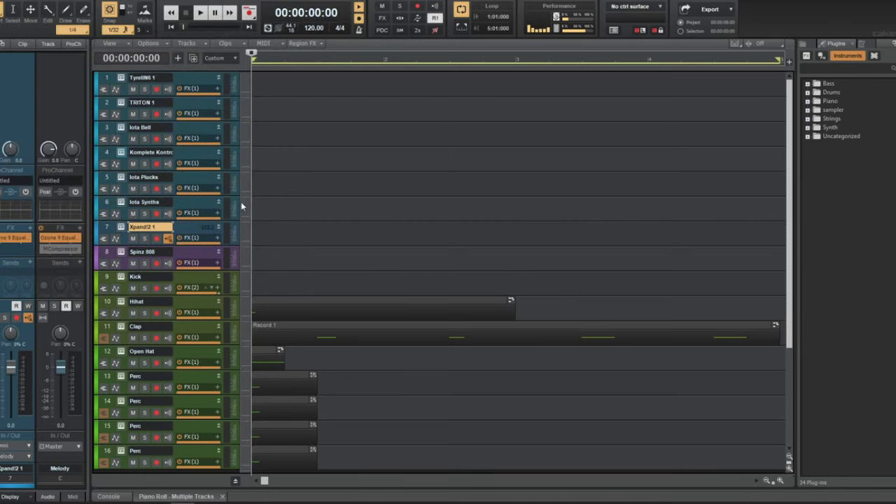
# - Open the Komplete Kontrol instrument on track 4 and audition the Chord Rhodes C Interlude one-shot
pyautogui.click(121, 153)
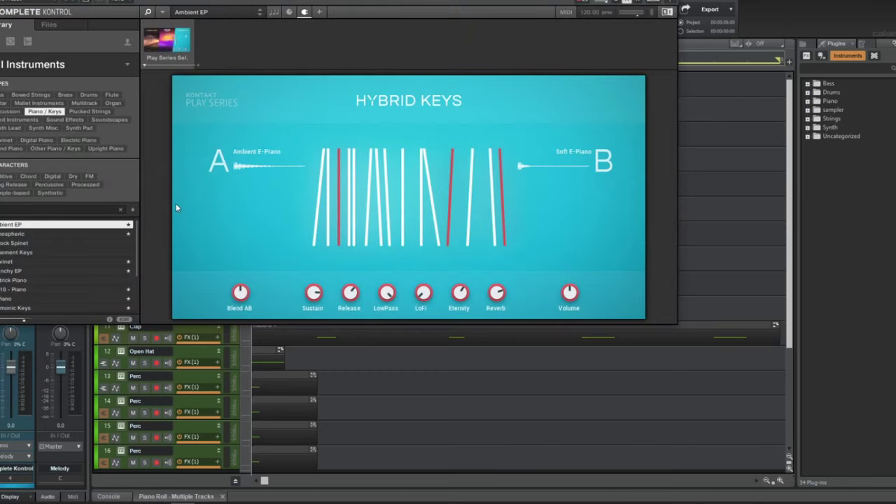
pyautogui.click(49, 25)
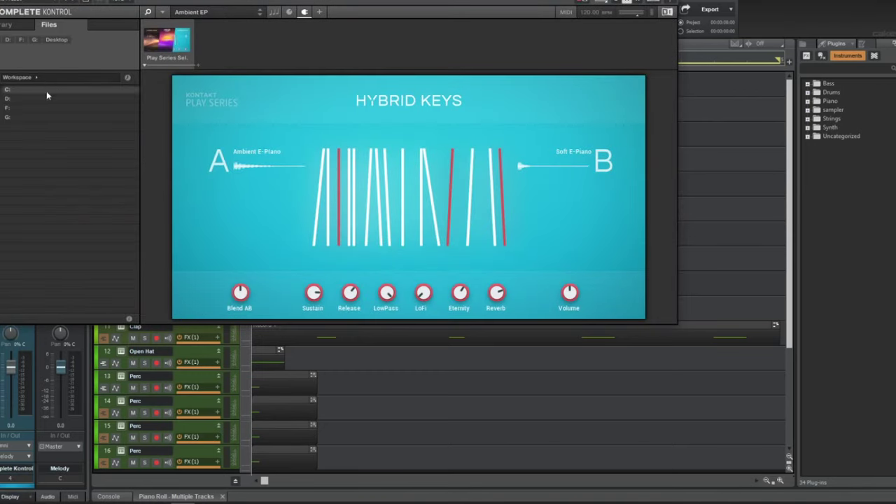
pyautogui.click(5, 26)
pyautogui.click(28, 42)
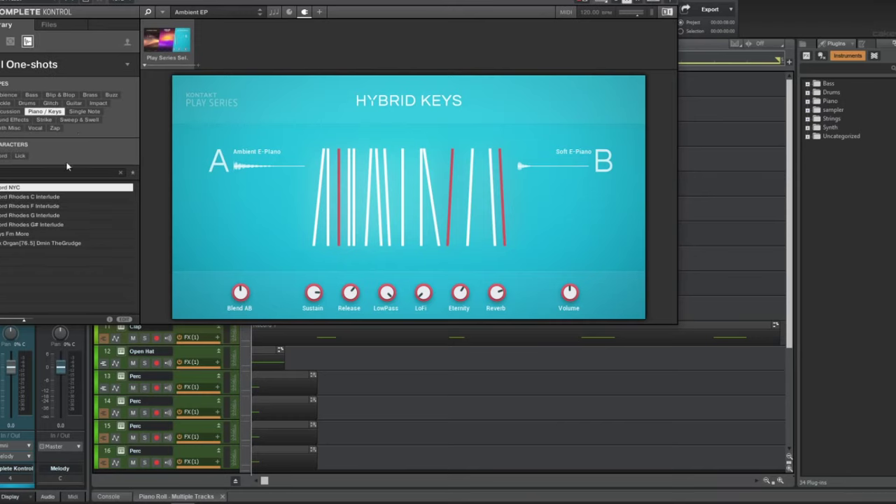
pyautogui.click(76, 199)
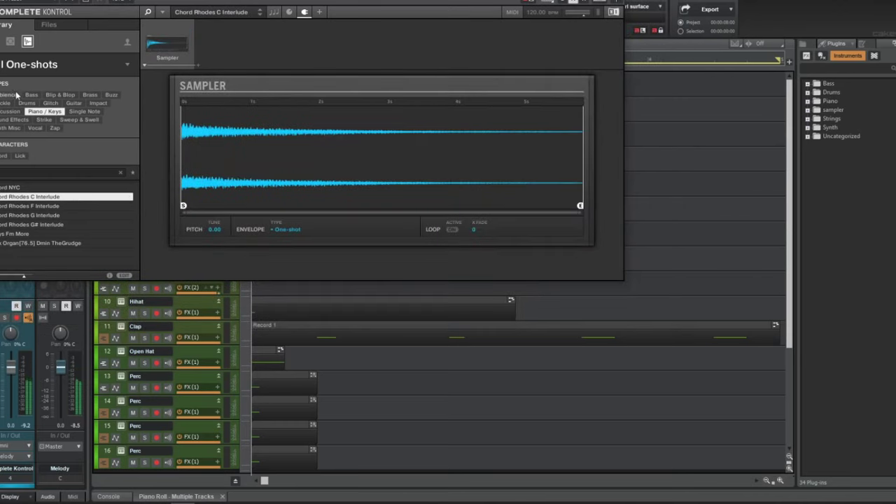
pyautogui.click(28, 41)
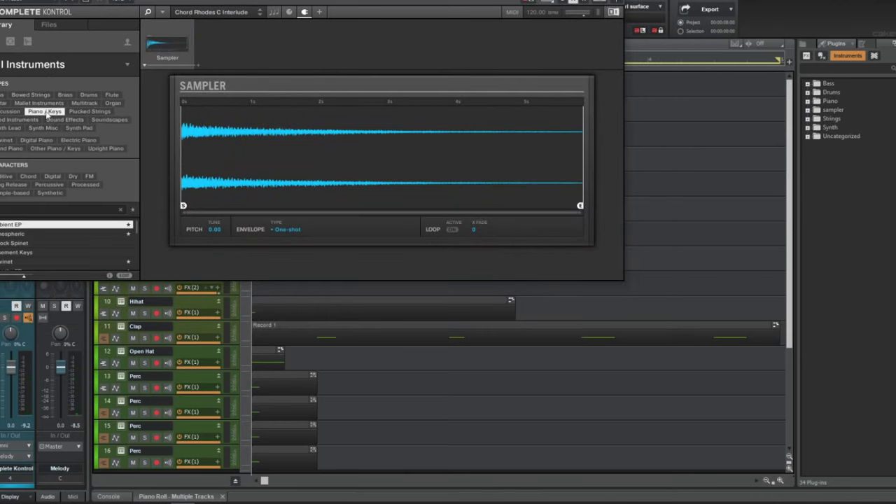
# - Filter the instruments to Mallet Instruments and audition the AphexTone, Barcelona and Beauty Bell presets
pyautogui.click(37, 103)
pyautogui.click(22, 249)
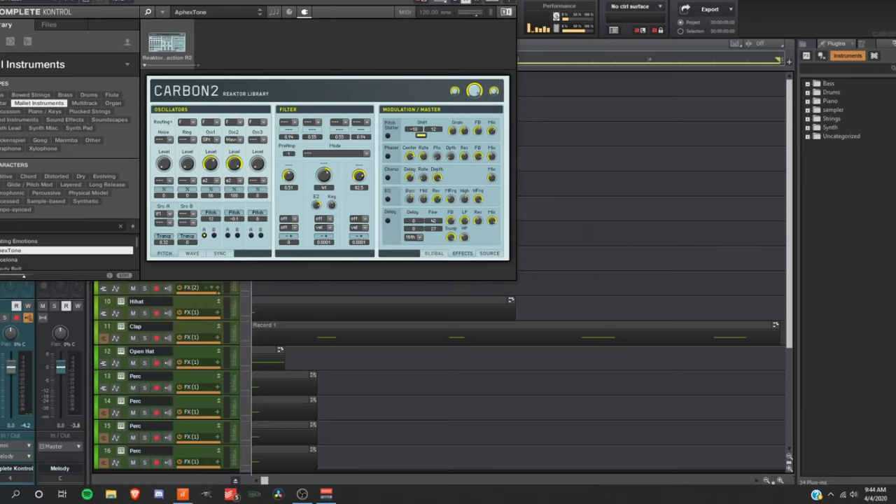
pyautogui.moveTo(895, 495)
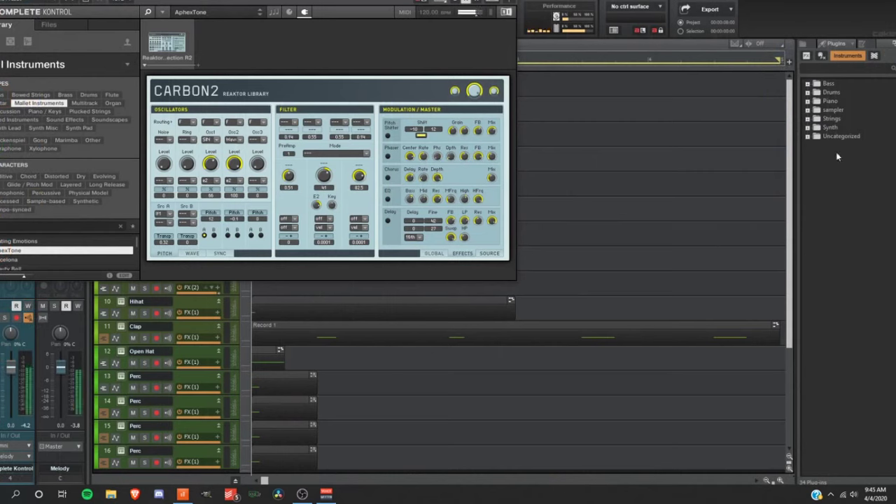
pyautogui.click(32, 260)
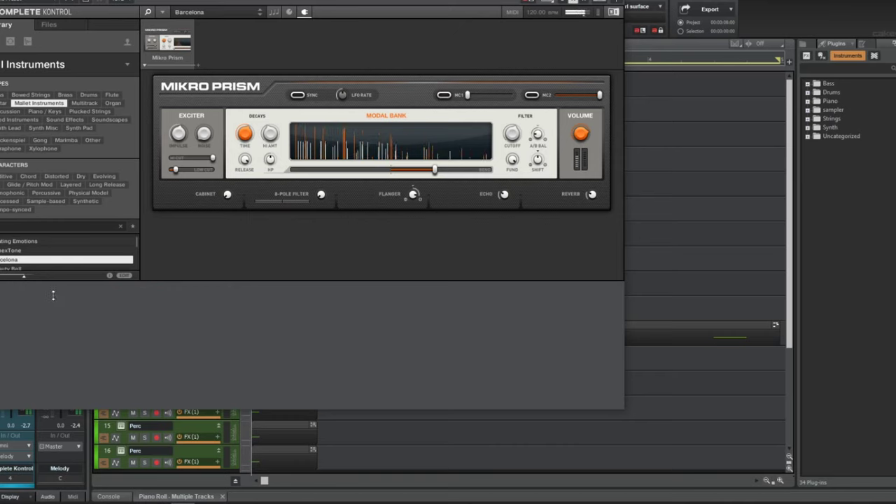
pyautogui.click(54, 267)
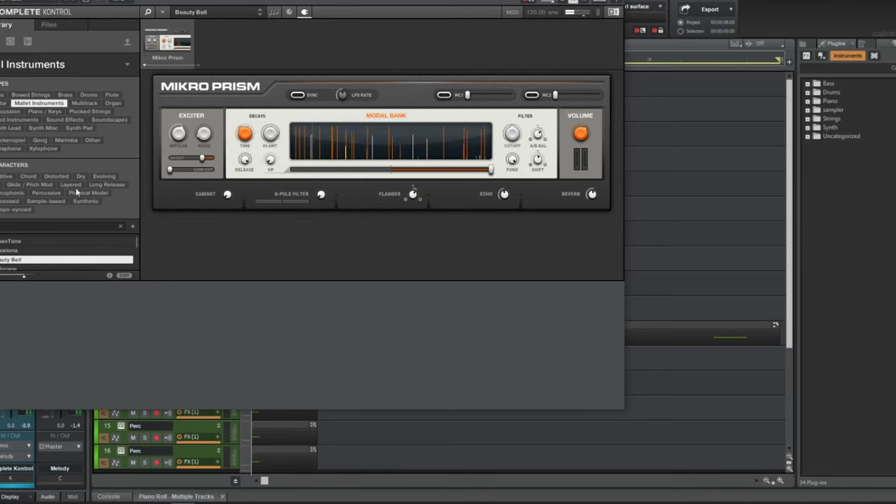
# - Narrow the mallet presets to Marimba and load the Marimba Shimmer preset on the Komplete Kontrol track
pyautogui.click(67, 140)
pyautogui.click(67, 250)
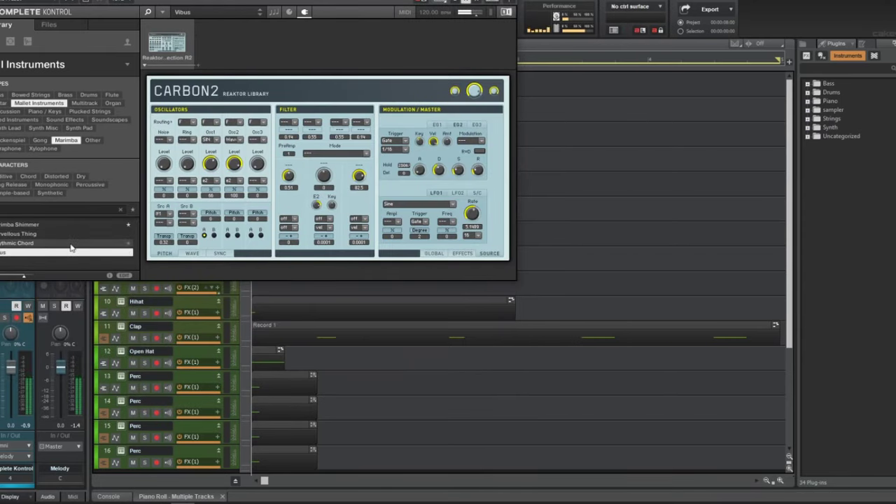
pyautogui.click(70, 243)
pyautogui.click(68, 253)
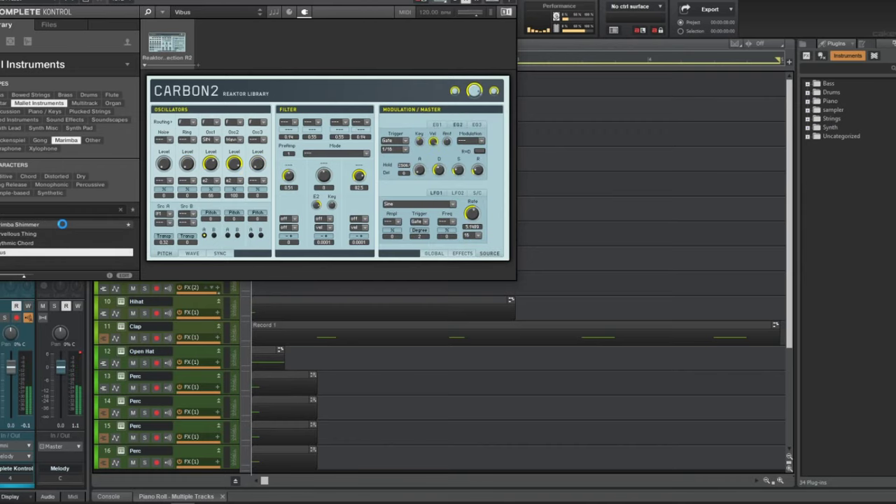
pyautogui.click(63, 224)
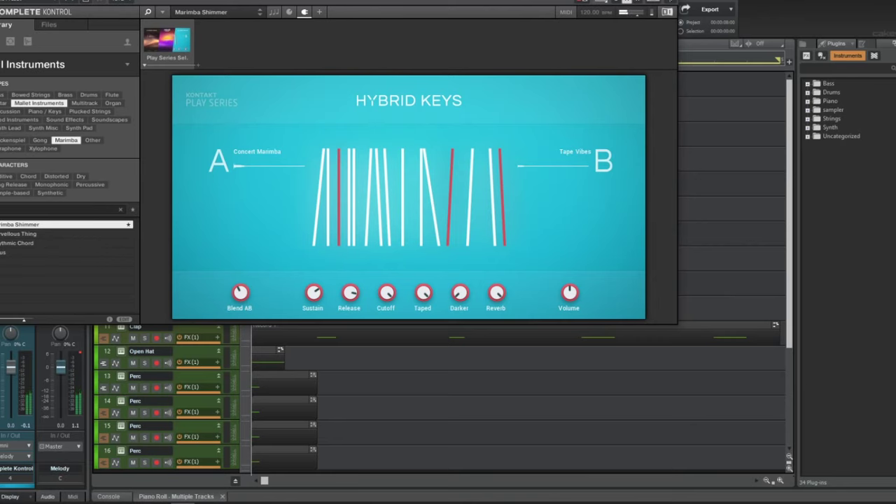
pyautogui.click(668, 1)
# - Open the piano roll for the Komplete Kontrol track and maximize it
pyautogui.rightClick(276, 165)
pyautogui.moveTo(276, 175)
pyautogui.click(354, 177)
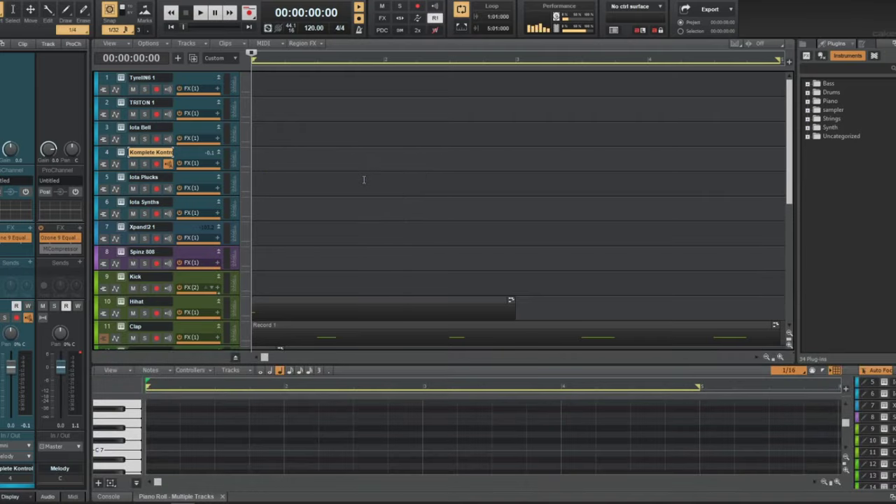
pyautogui.hotkey('shift', 'd')
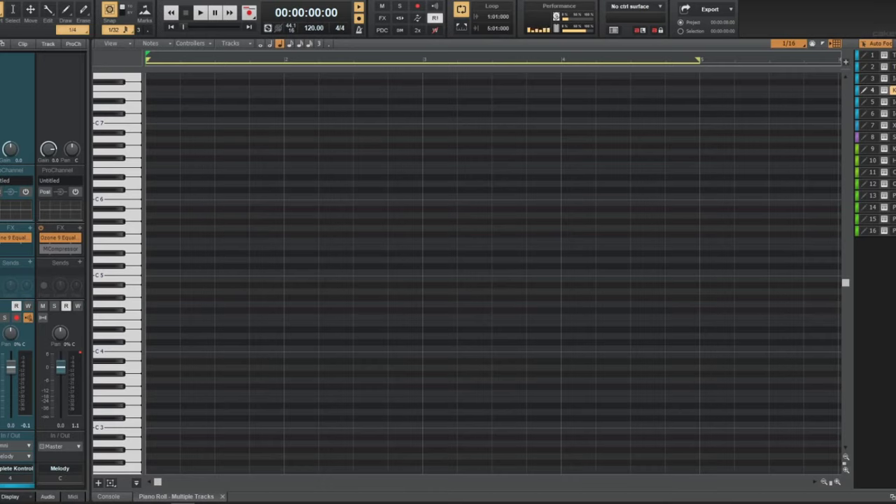
# - Set the Komplete Kontrol track's scale to Harmonic Minor and enable Snap to Scale
pyautogui.rightClick(894, 90)
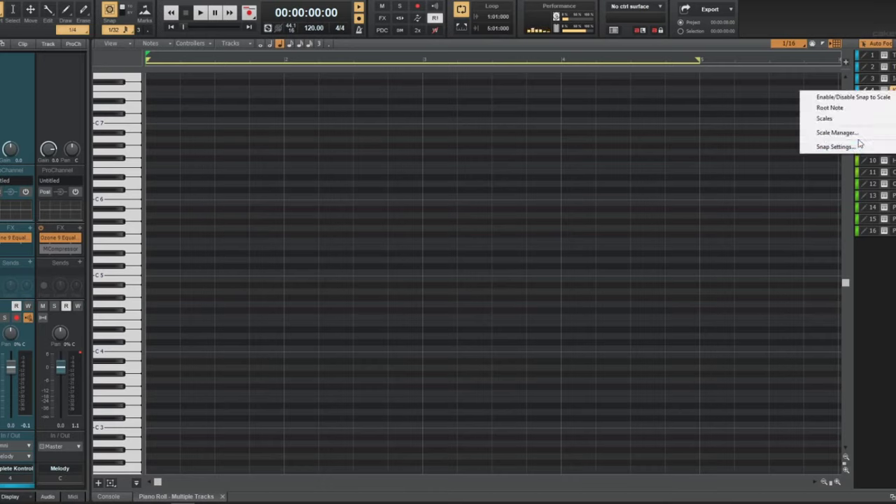
pyautogui.moveTo(857, 113)
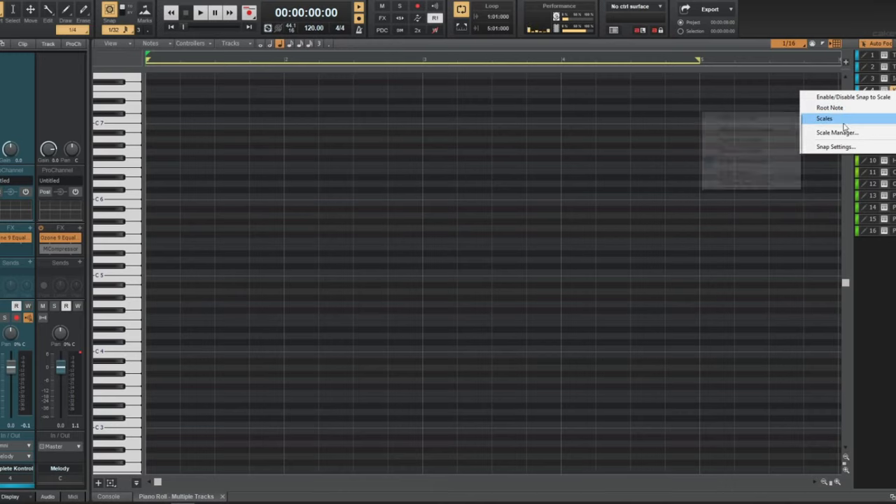
pyautogui.moveTo(758, 132)
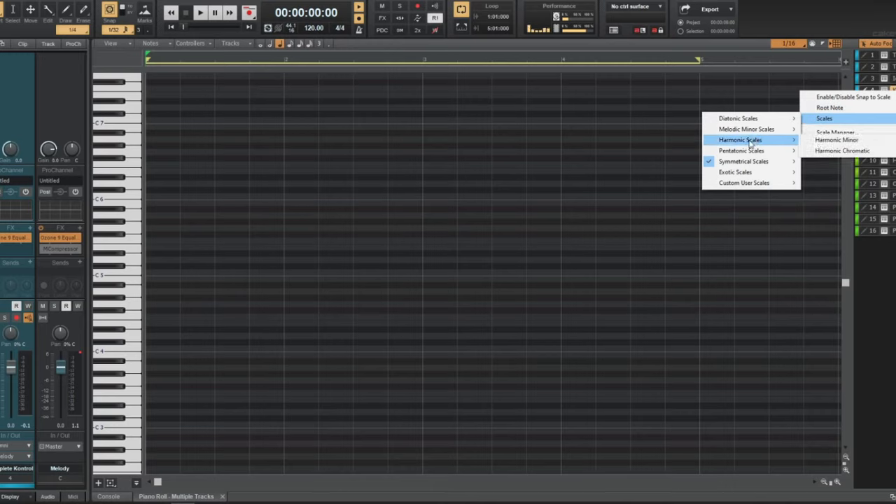
pyautogui.click(833, 139)
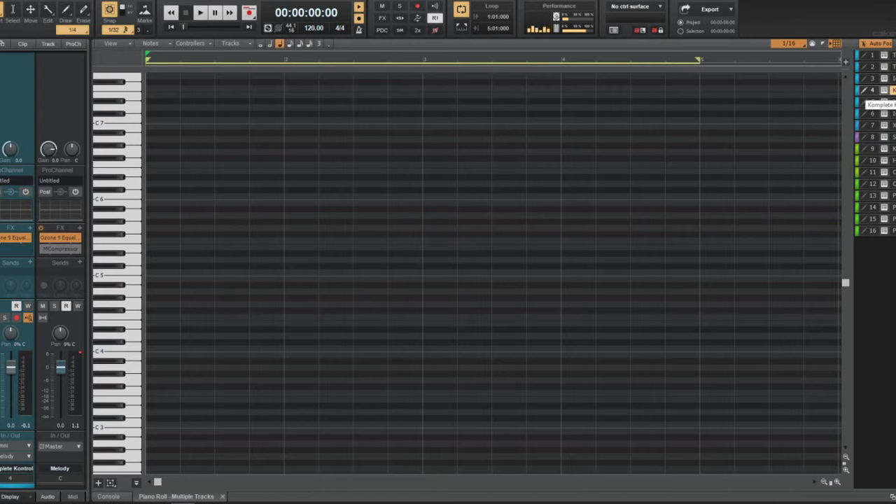
pyautogui.rightClick(892, 91)
pyautogui.moveTo(862, 119)
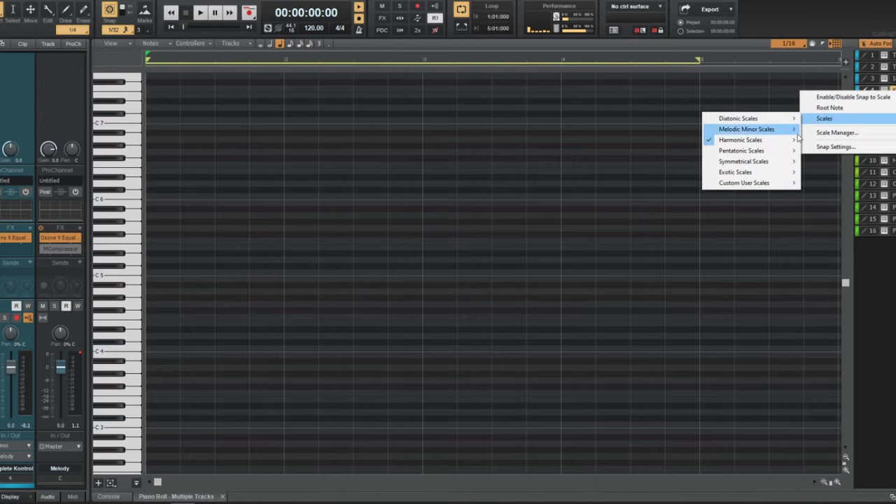
pyautogui.click(835, 103)
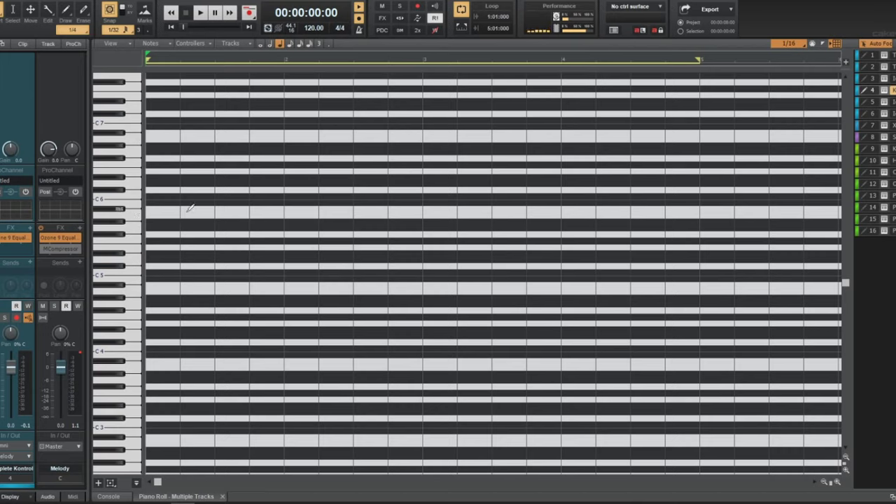
# - Place a quarter note on C5 at the start of measure 1
pyautogui.click(149, 269)
pyautogui.scroll(-3, 155, 259)
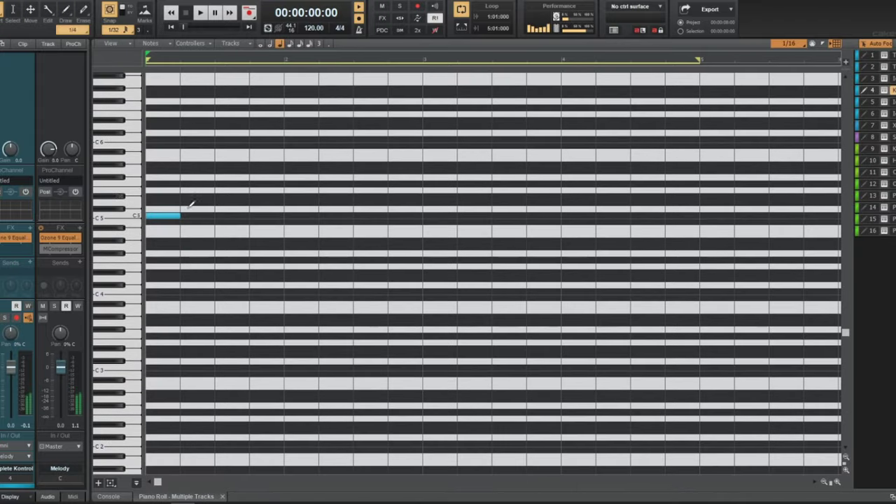
# - Add quarter notes D#5 on beat 2, D5 on beat 3, C5 halfway through beat 3 and D5 on beat 4 of measure 1, and play them back
pyautogui.press('space')
pyautogui.press('space')
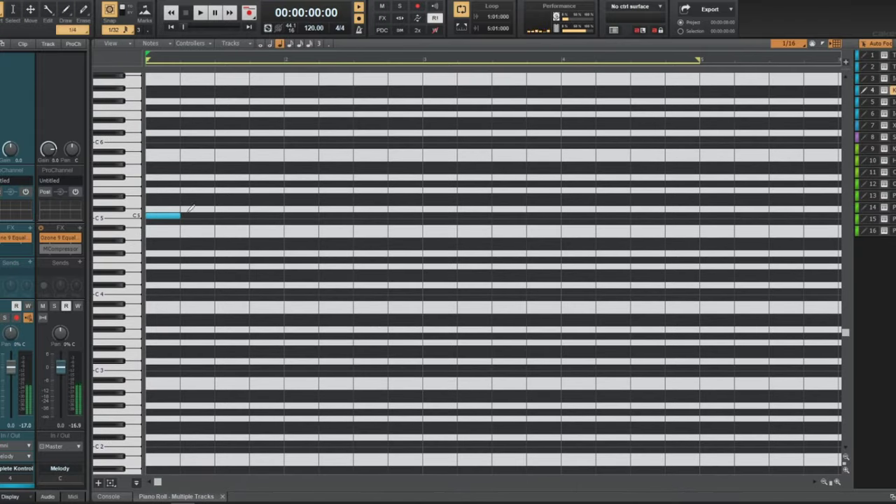
pyautogui.scroll(-1, 206, 156)
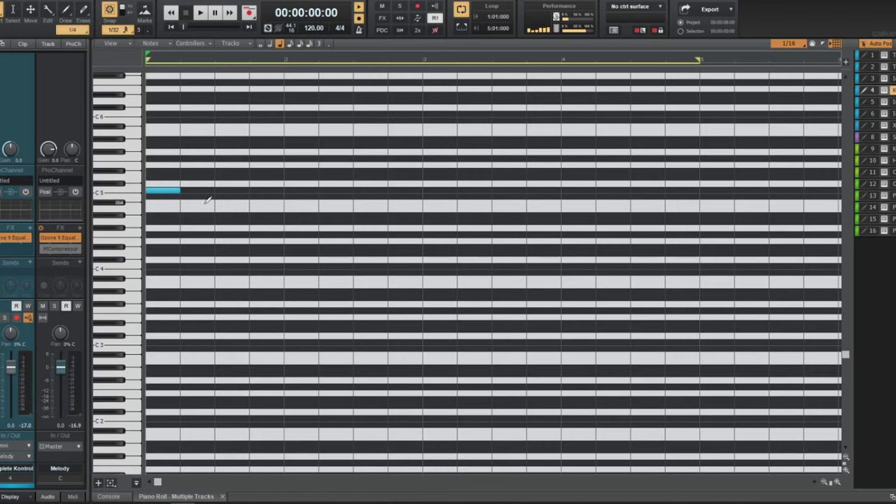
pyautogui.click(186, 171)
pyautogui.click(219, 178)
pyautogui.click(236, 190)
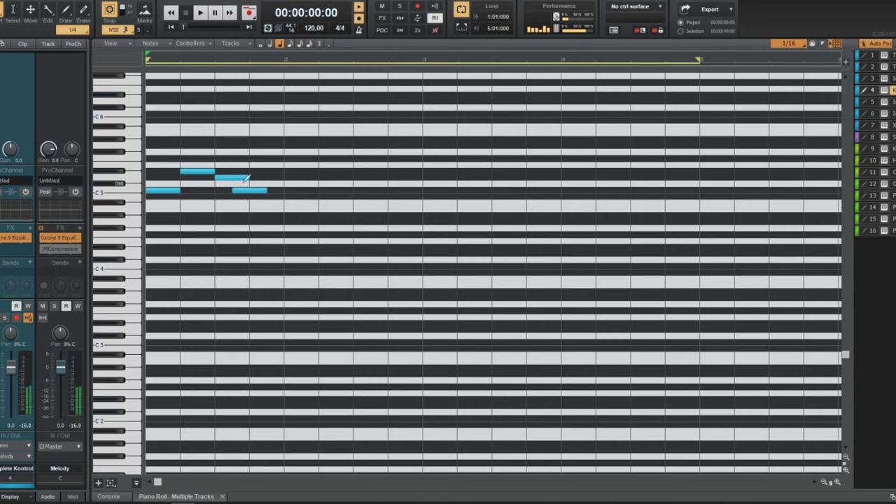
pyautogui.click(255, 176)
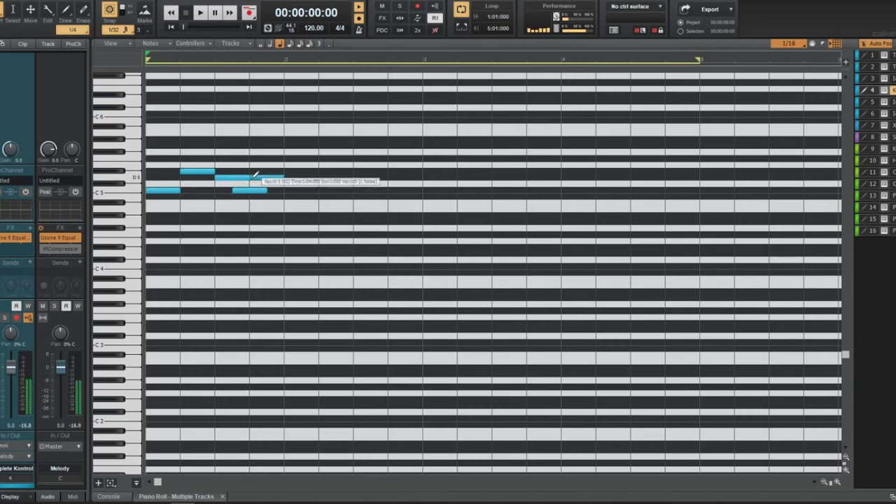
pyautogui.press('space')
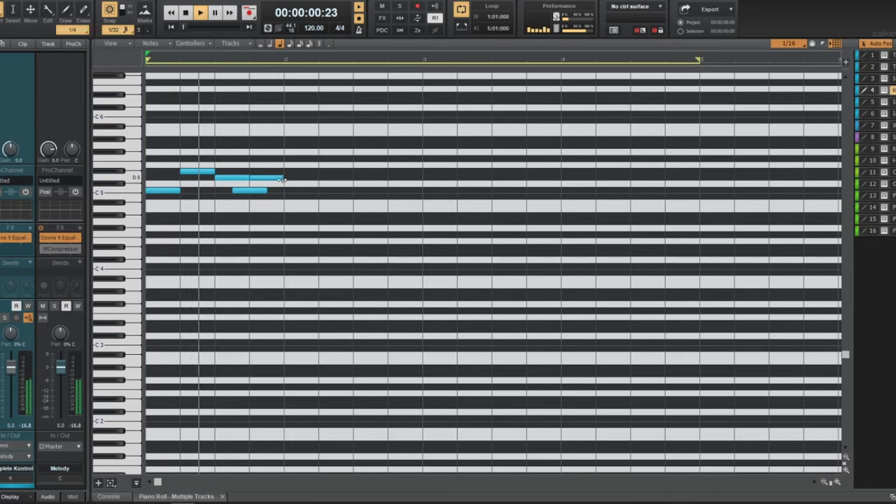
pyautogui.press('space')
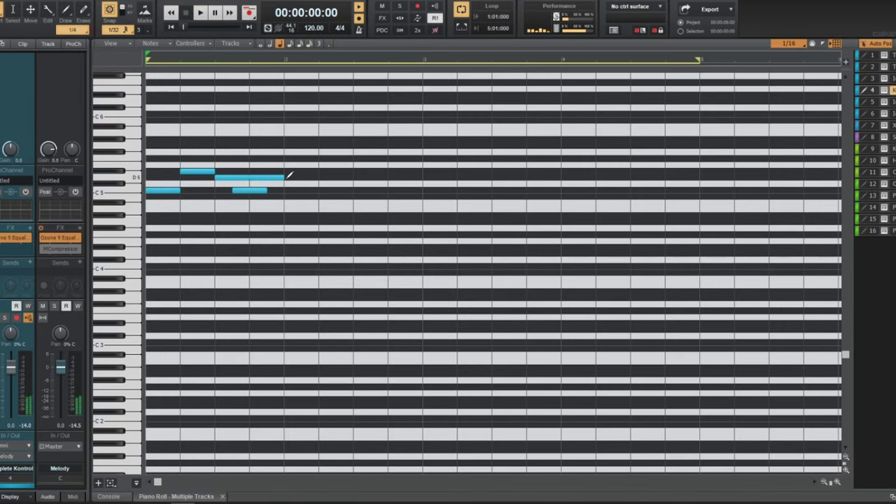
# - Move the melody clip from the Komplete Kontrol track to the Iota Bell track, audition it, and reopen it in the maximized piano roll
pyautogui.press('d')
pyautogui.moveTo(286, 152)
pyautogui.mouseDown()
pyautogui.moveTo(271, 118)
pyautogui.moveTo(275, 140)
pyautogui.mouseUp()
pyautogui.press('d')
pyautogui.press('space')
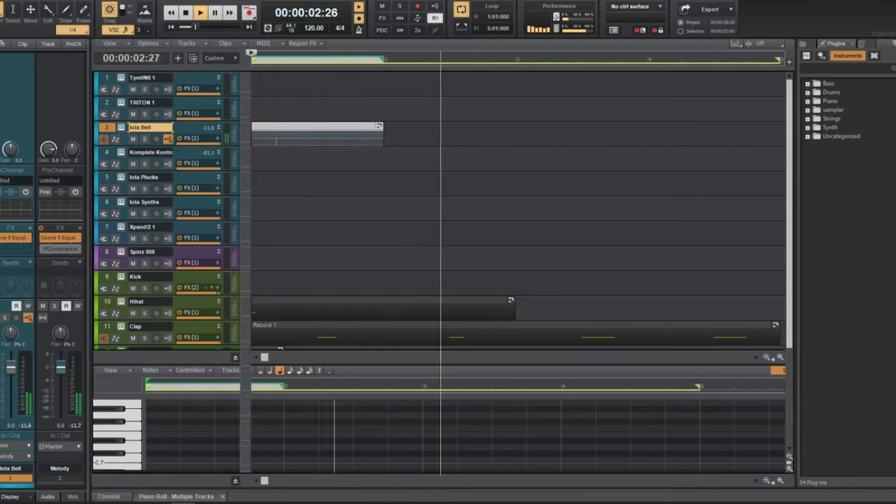
pyautogui.press('space')
pyautogui.press('d')
pyautogui.hotkey('shift', 'd')
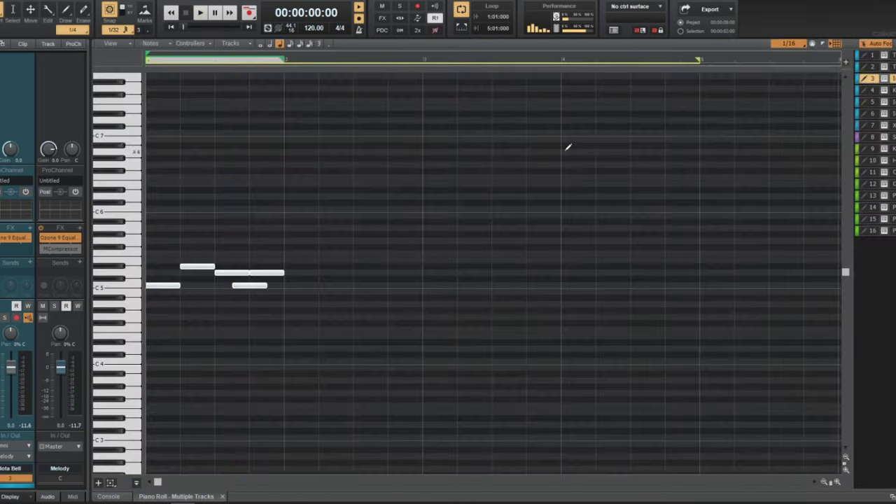
# - Enable Snap to Scale for the Iota Bell track and set its scale to Harmonic Minor
pyautogui.rightClick(893, 79)
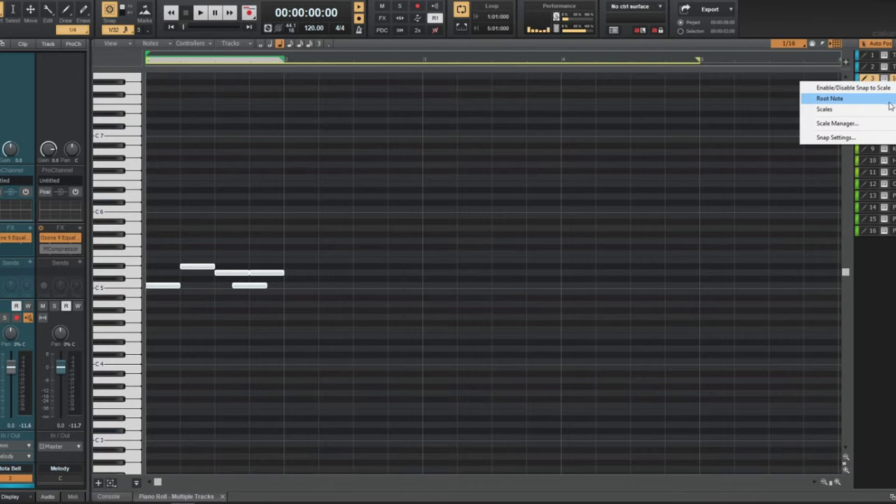
pyautogui.click(868, 90)
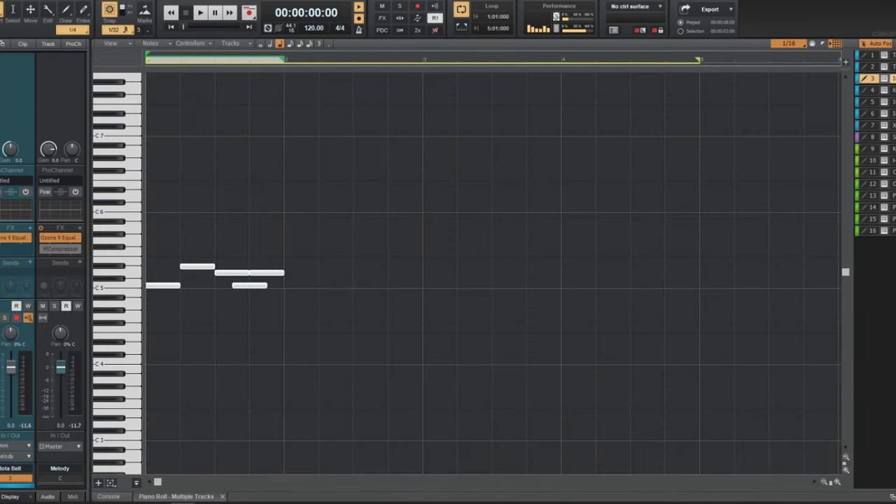
pyautogui.rightClick(872, 79)
pyautogui.moveTo(840, 105)
pyautogui.moveTo(776, 126)
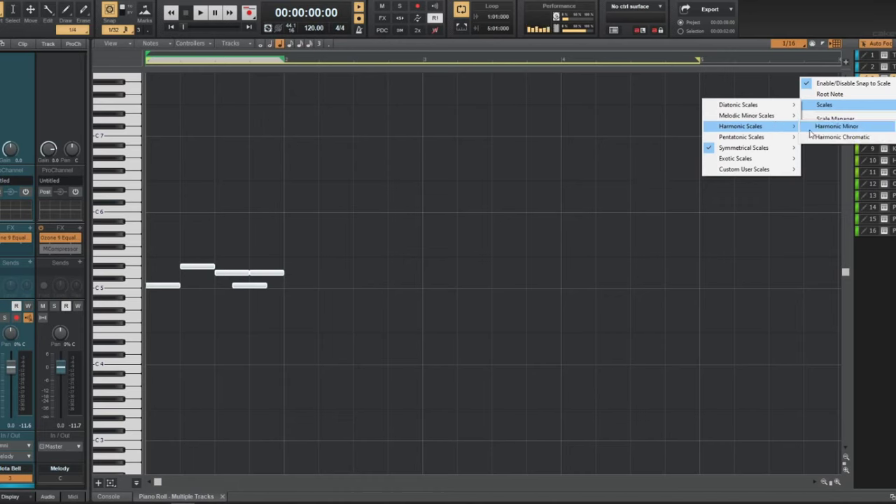
pyautogui.click(837, 123)
# - Listen to the Iota Bell melody in measure 1 of the piano roll
pyautogui.press('space')
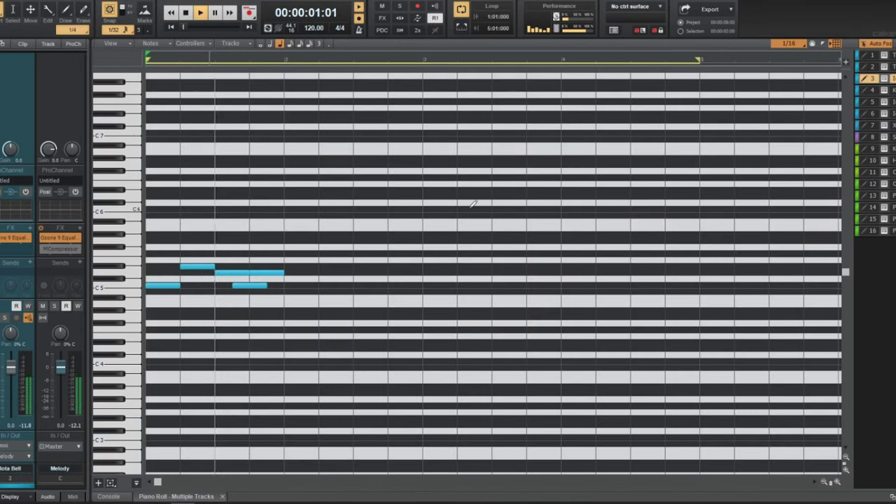
pyautogui.press('space')
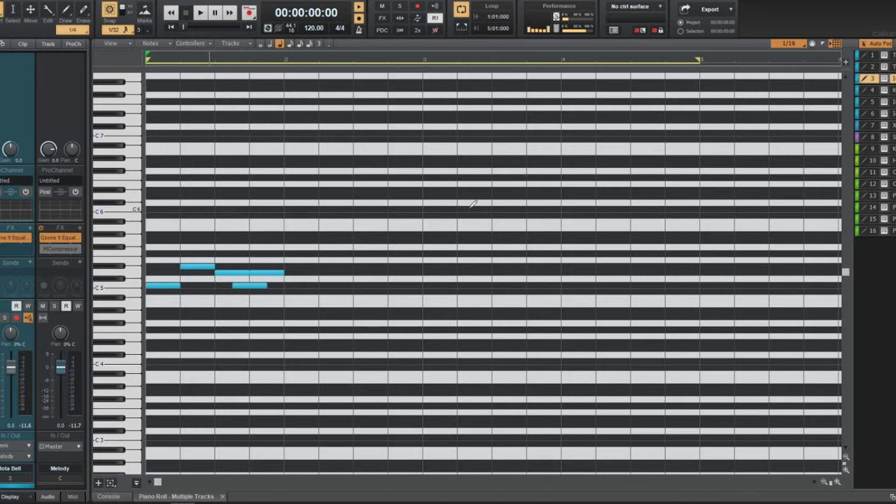
pyautogui.scroll(-3, 257, 221)
pyautogui.scroll(-1, 257, 217)
pyautogui.scroll(1, 266, 200)
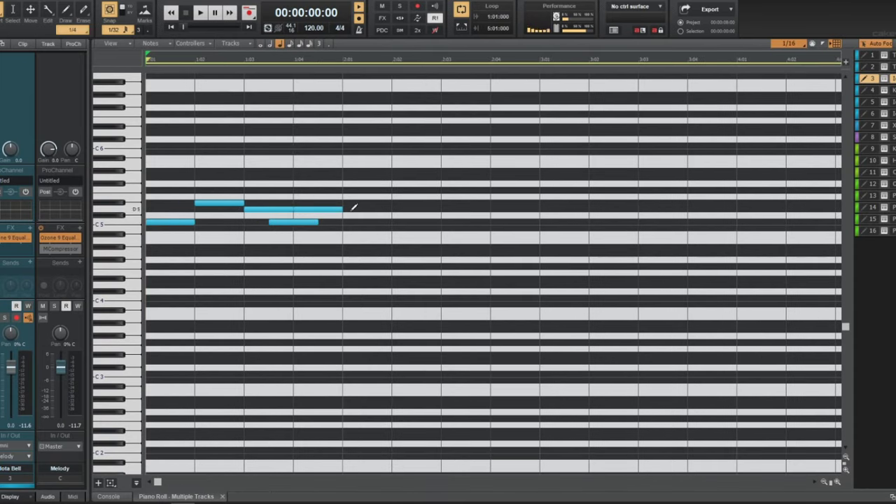
pyautogui.press('space')
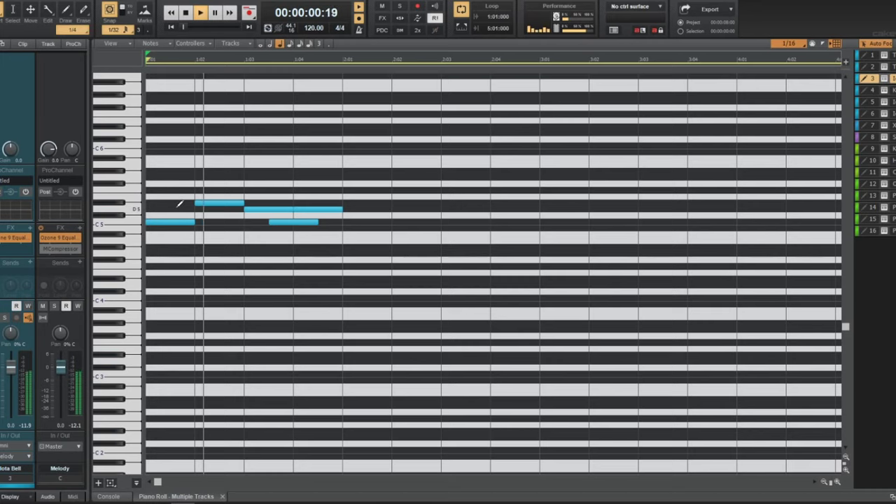
pyautogui.press('space')
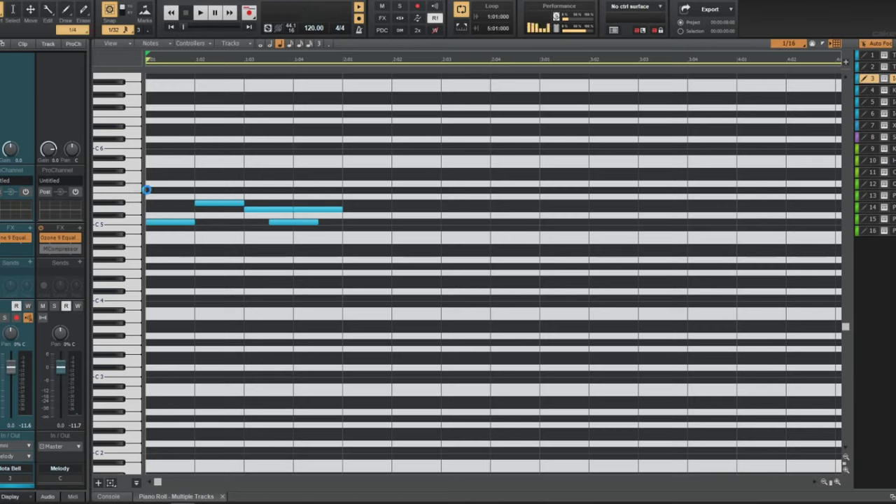
pyautogui.press('space')
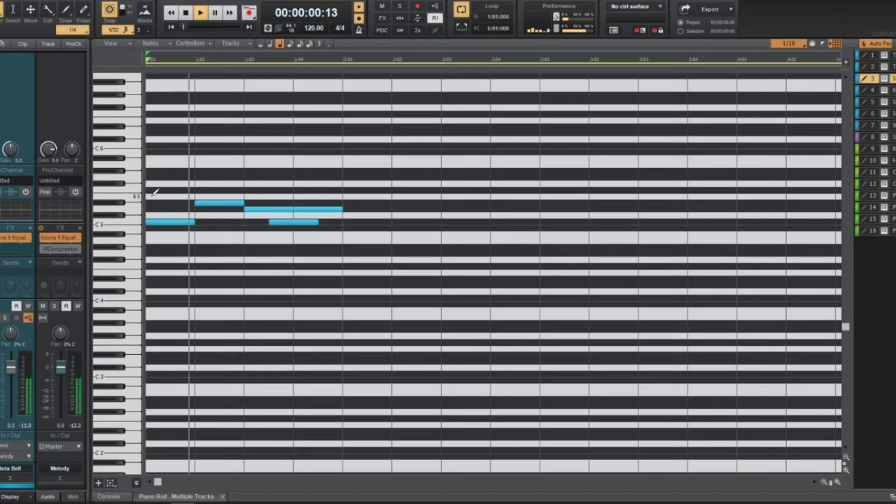
pyautogui.press('space')
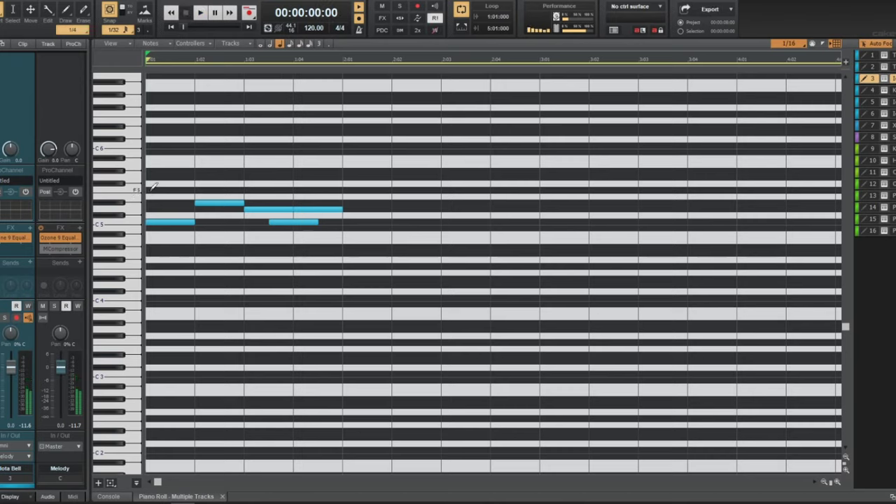
# - Add an upper line of quarter notes F5, G5, G#5 and G5 on beats 1 to 4 of measure 1, and play it back
pyautogui.click(172, 190)
pyautogui.click(200, 177)
pyautogui.click(257, 171)
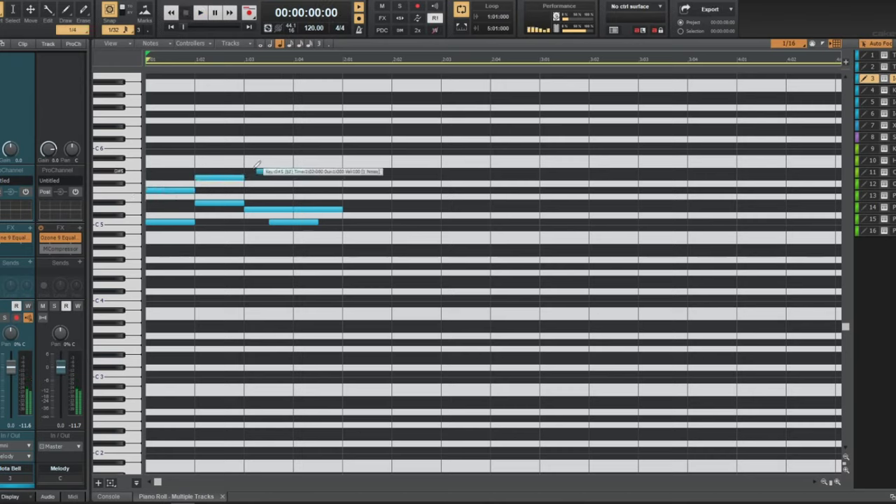
pyautogui.click(282, 177)
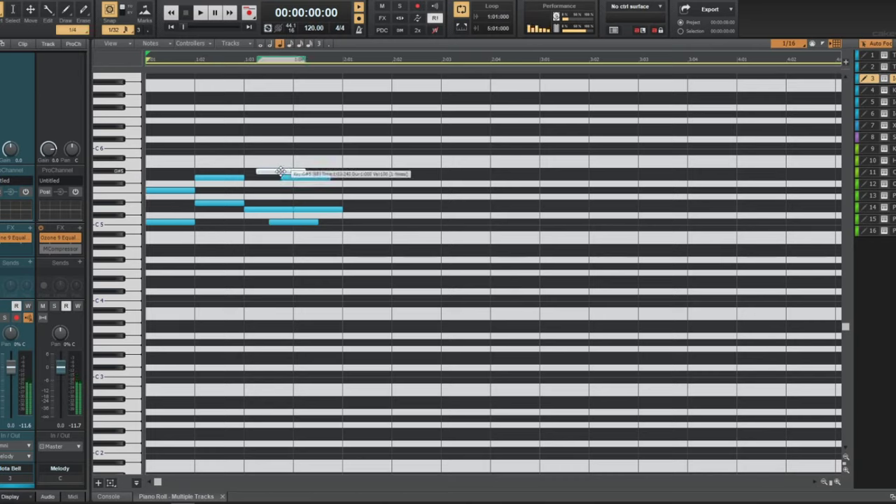
pyautogui.moveTo(277, 174); pyautogui.dragTo(308, 178)
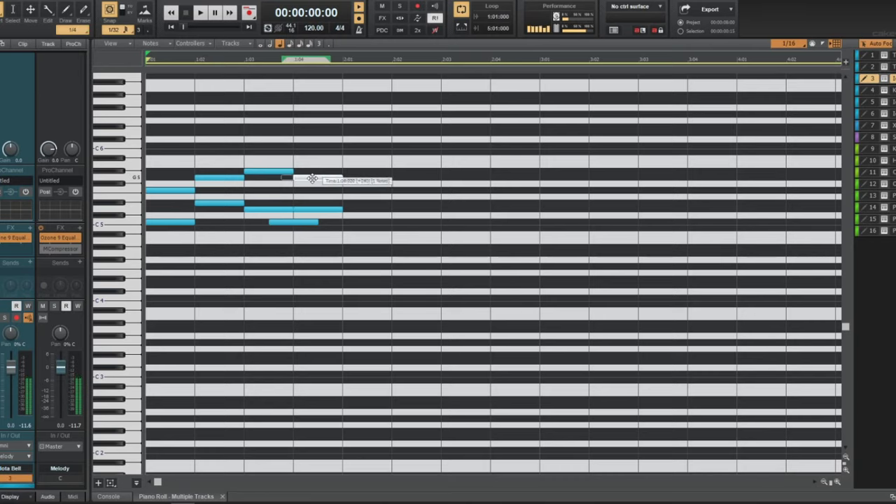
pyautogui.press('space')
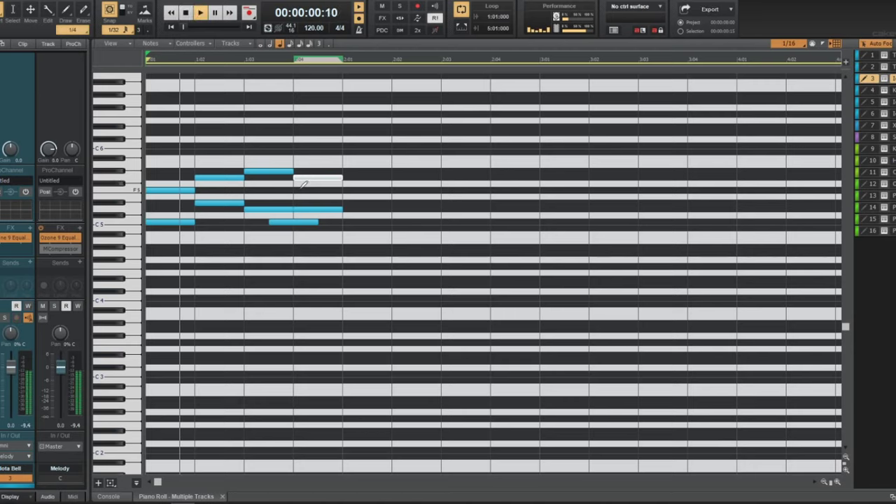
pyautogui.press('space')
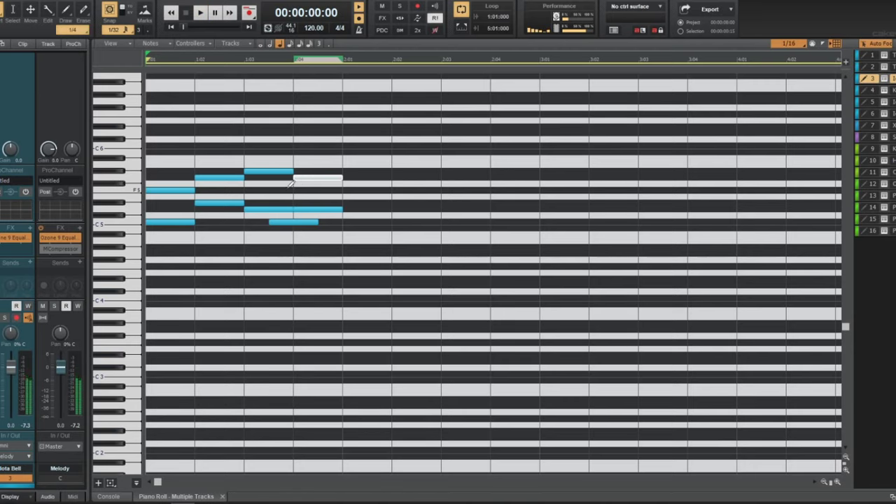
# - Transpose all the Iota Bell notes up one octave, audition them, and clear the selection
pyautogui.hotkey('ctrl', 'a')
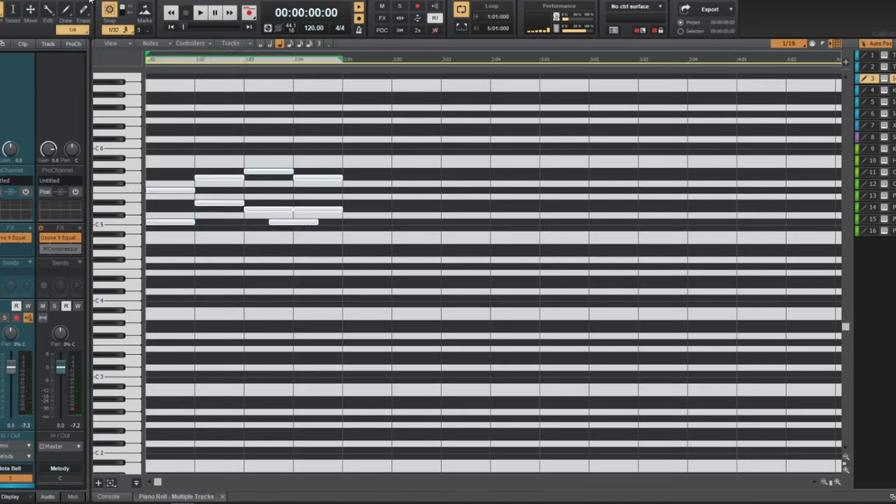
pyautogui.click(89, 2)
pyautogui.click(106, 34)
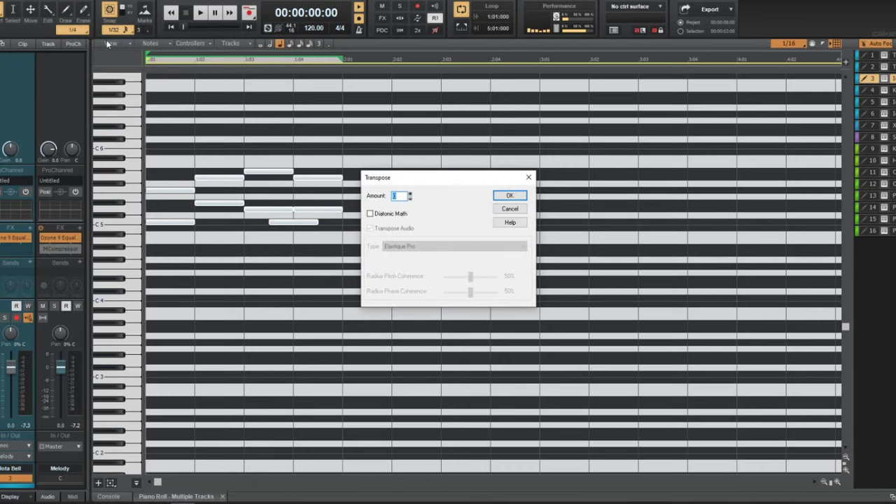
pyautogui.press('Return')
pyautogui.press('space')
pyautogui.scroll(3, 238, 165)
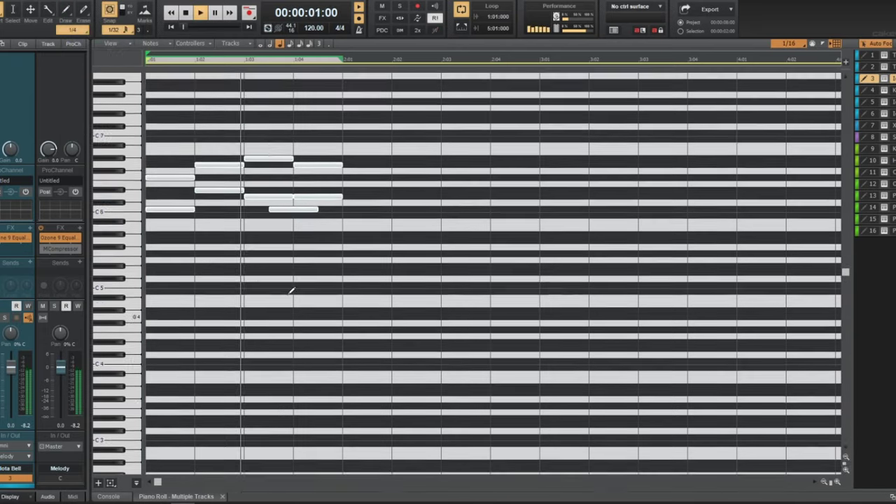
pyautogui.click(192, 128)
pyautogui.press('space')
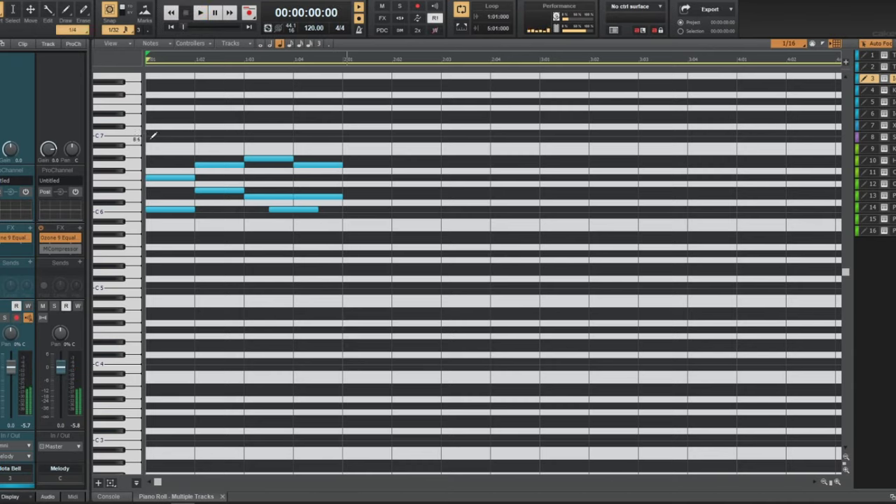
# - Add a third line of quarter notes C7, B6, D7 and D#7 on beats 1 to 4 of measure 1, and play it back
pyautogui.click(150, 138)
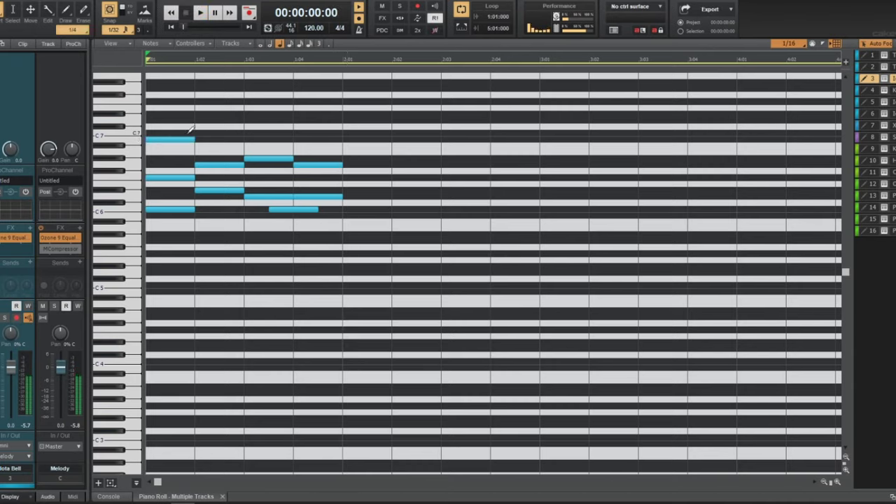
pyautogui.moveTo(184, 138)
pyautogui.mouseDown()
pyautogui.moveTo(166, 134)
pyautogui.moveTo(195, 139)
pyautogui.moveTo(174, 135)
pyautogui.mouseUp()
pyautogui.click(199, 139)
pyautogui.click(247, 121)
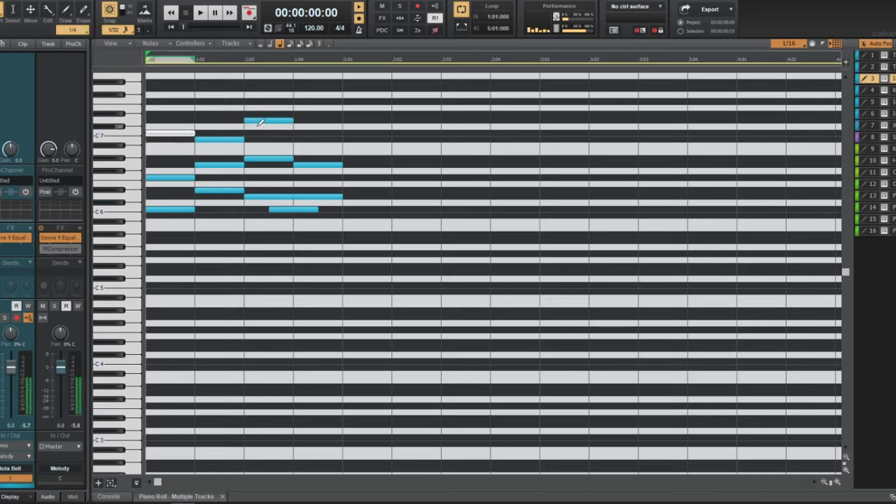
pyautogui.click(295, 114)
pyautogui.press('space')
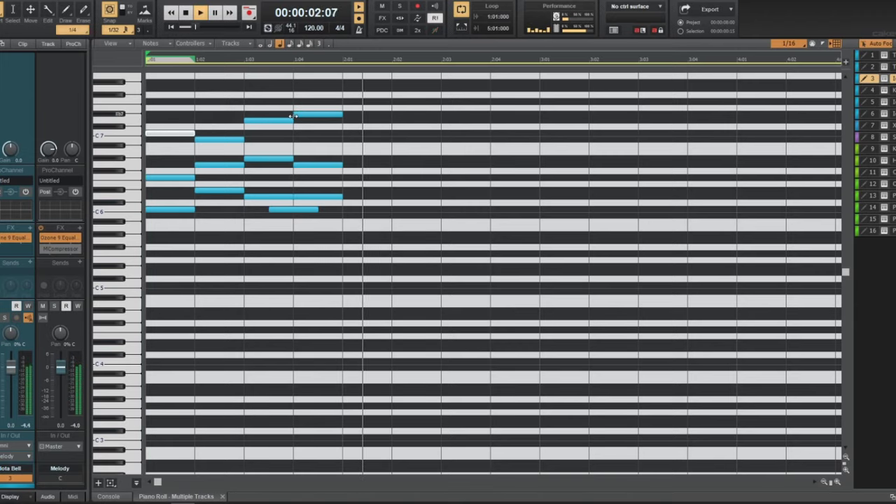
pyautogui.press('space')
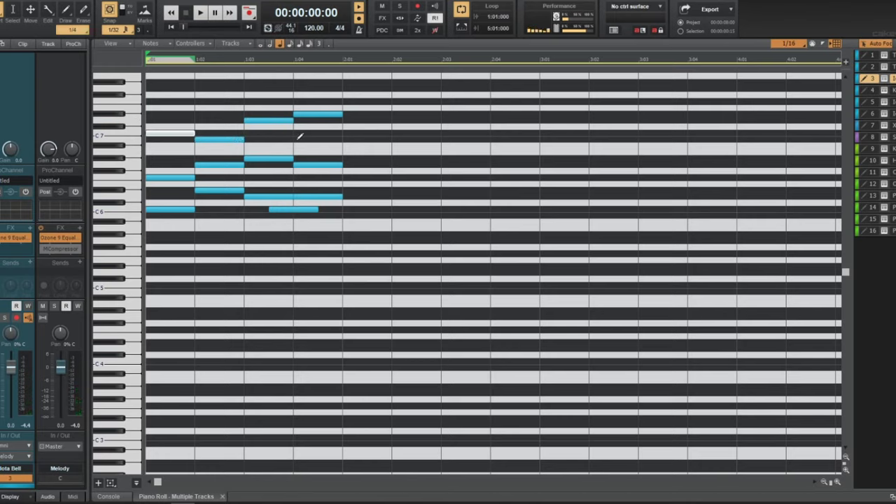
# - Raise the B6 note on beat 2 to C7 and audition the melody
pyautogui.moveTo(222, 140); pyautogui.dragTo(223, 132)
pyautogui.press('space')
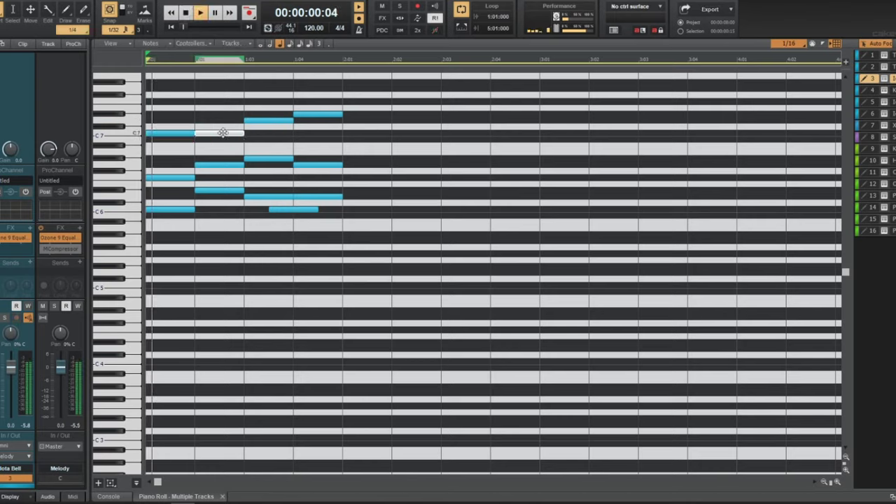
pyautogui.press('space')
pyautogui.press('space')
pyautogui.press('space')
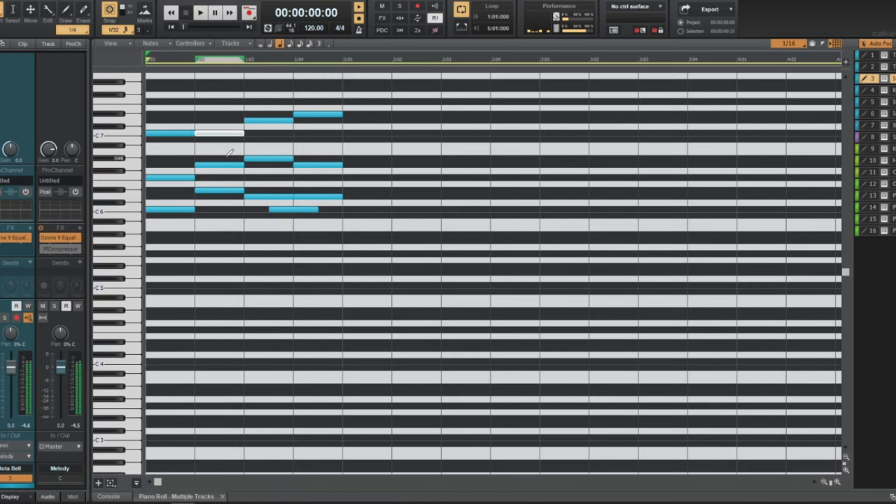
# - Return to the track view, open the Iota Bell track's instrument, and play the melody
pyautogui.press('d')
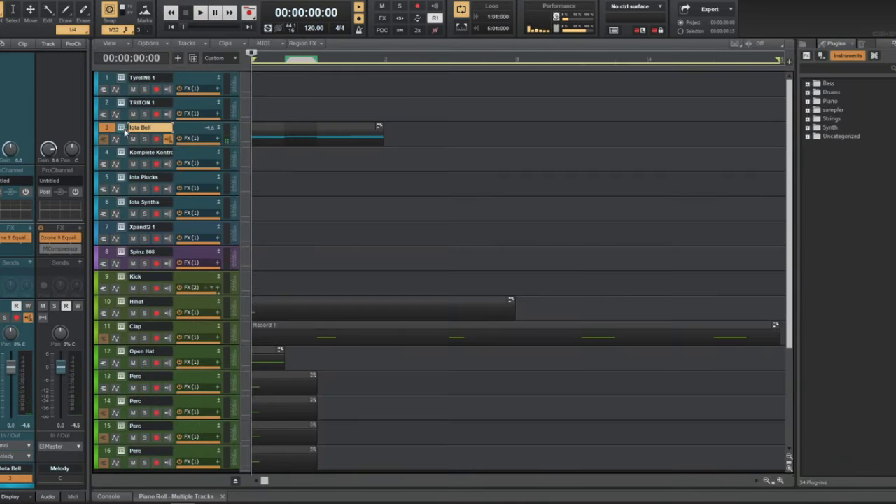
pyautogui.click(123, 129)
pyautogui.press('space')
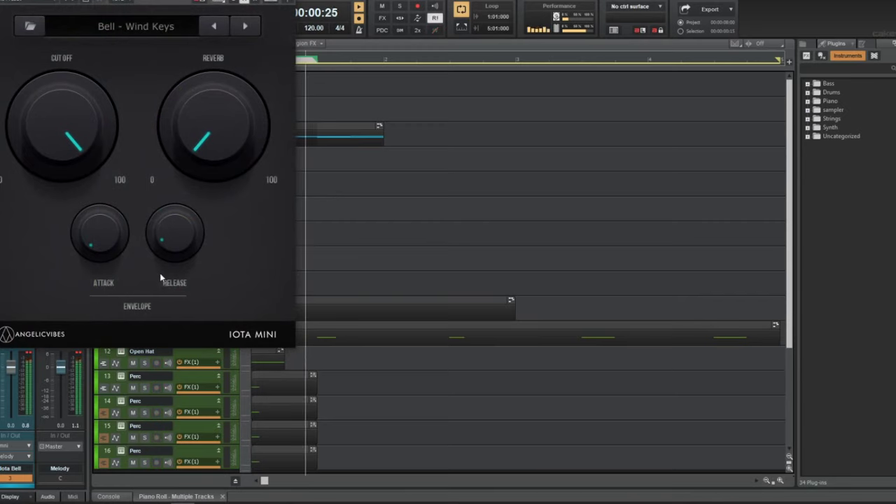
# - Adjust the release and lower the reverb of the Wind Keys bell during playback, and close the instrument
pyautogui.moveTo(183, 231); pyautogui.dragTo(185, 343)
pyautogui.press('space')
pyautogui.press('space')
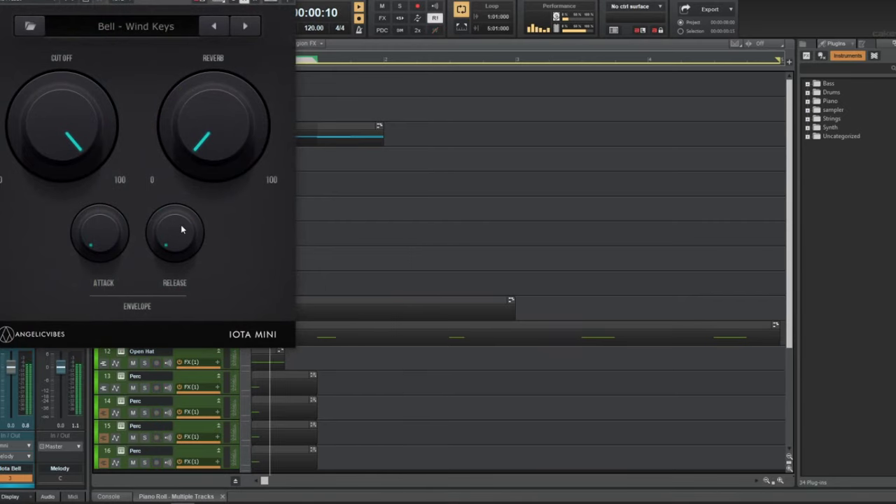
pyautogui.moveTo(205, 101); pyautogui.dragTo(205, 123)
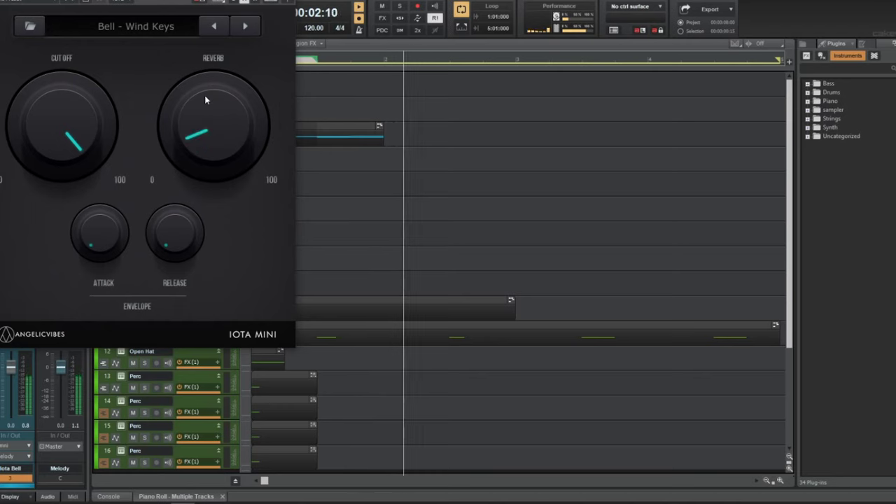
pyautogui.click(287, 2)
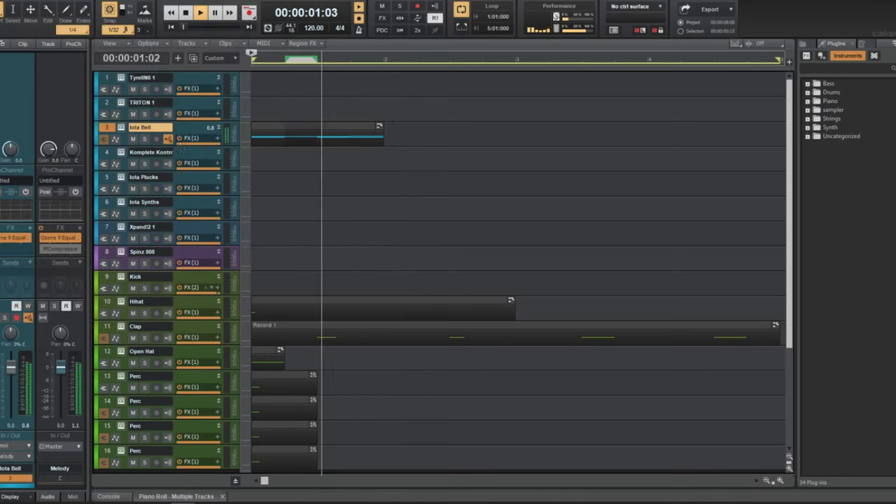
# - Add a send to the Reverb bus on the Iota Bell track and lower its level to about -10.3 dB while auditioning
pyautogui.rightClick(29, 264)
pyautogui.click(42, 332)
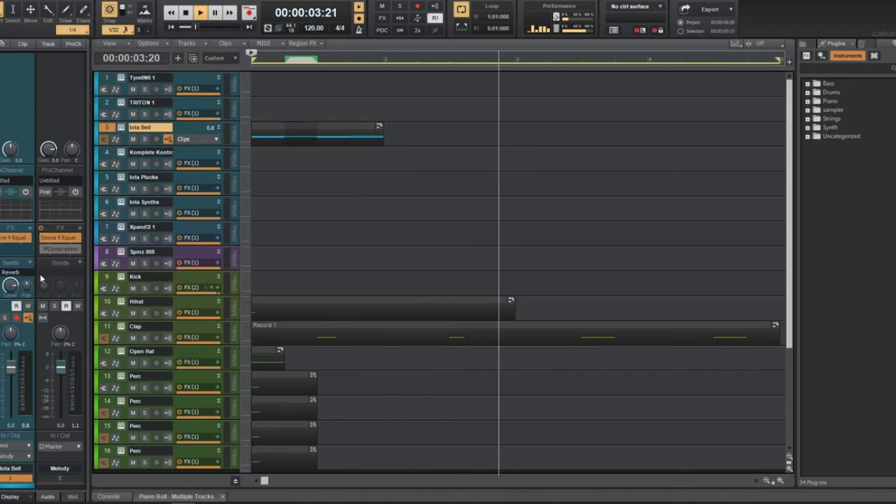
pyautogui.press('space')
pyautogui.press('space')
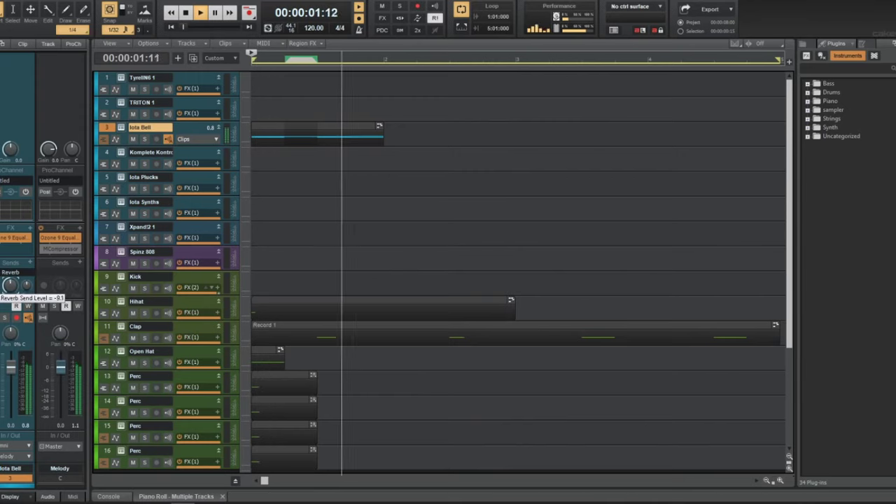
pyautogui.click(12, 286)
pyautogui.press('space')
pyautogui.press('space')
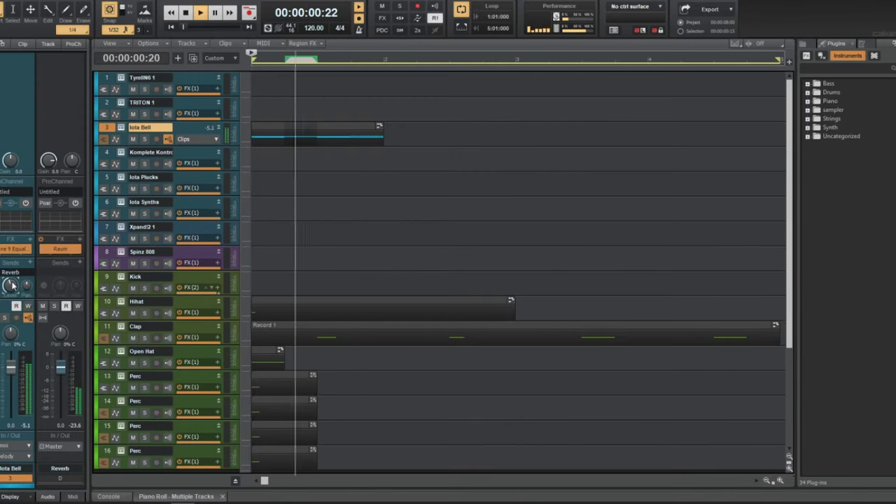
pyautogui.press('space')
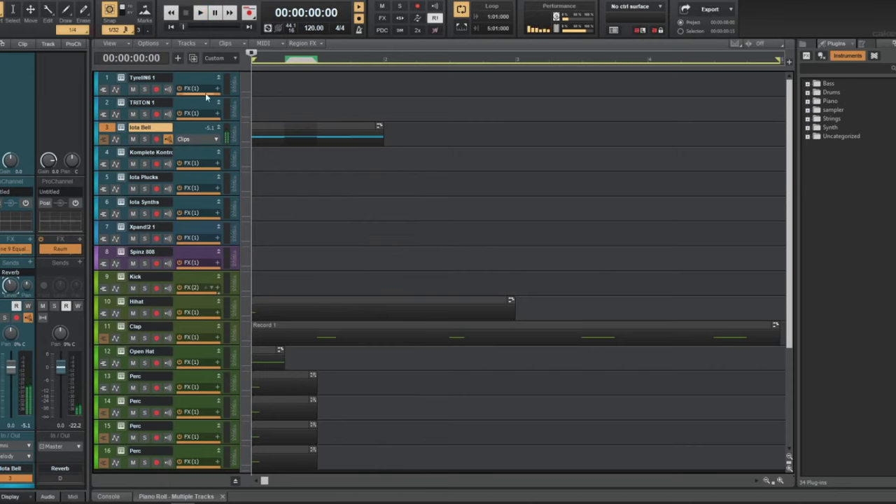
# - Copy the one-measure Iota Bell pattern to fill measures 2 to 4, play it, and return to the track view
pyautogui.doubleClick(284, 128)
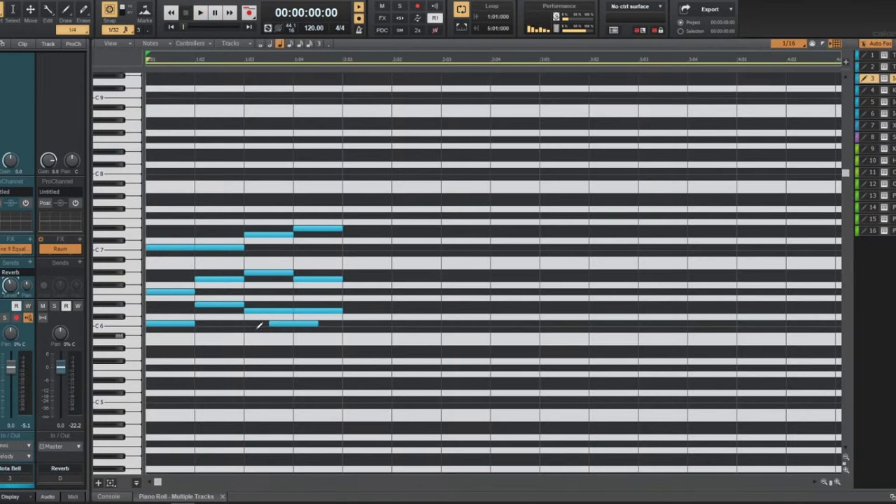
pyautogui.scroll(-2, 234, 329)
pyautogui.hotkey('ctrl', 'a')
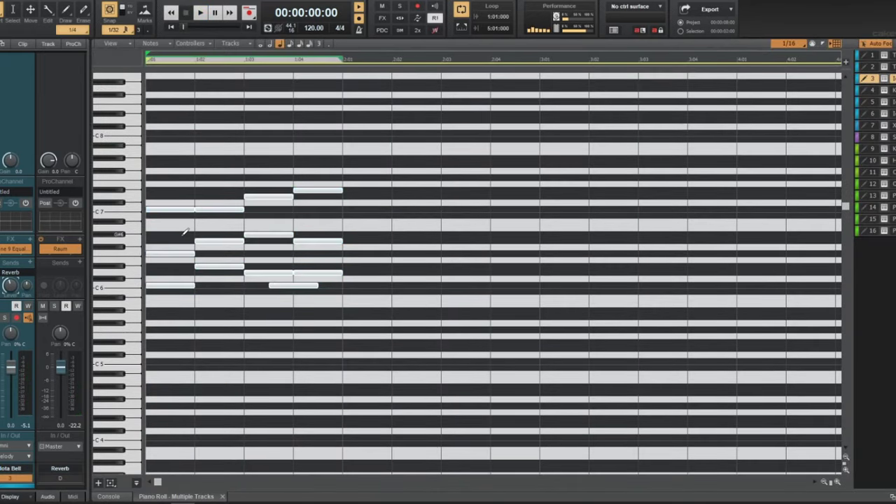
pyautogui.moveTo(178, 210); pyautogui.dragTo(376, 210)
pyautogui.hotkey('ctrl', 'a')
pyautogui.moveTo(170, 207); pyautogui.dragTo(556, 208)
pyautogui.press('space')
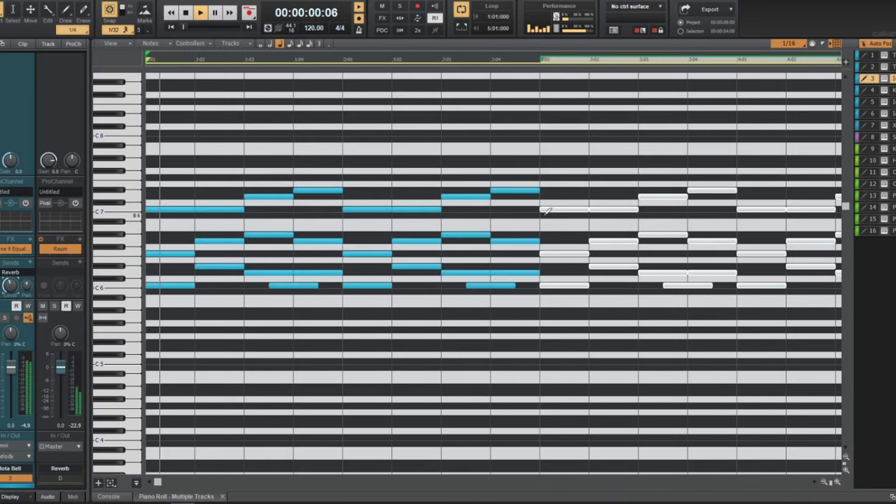
pyautogui.press('d')
pyautogui.scroll(-2, 362, 175)
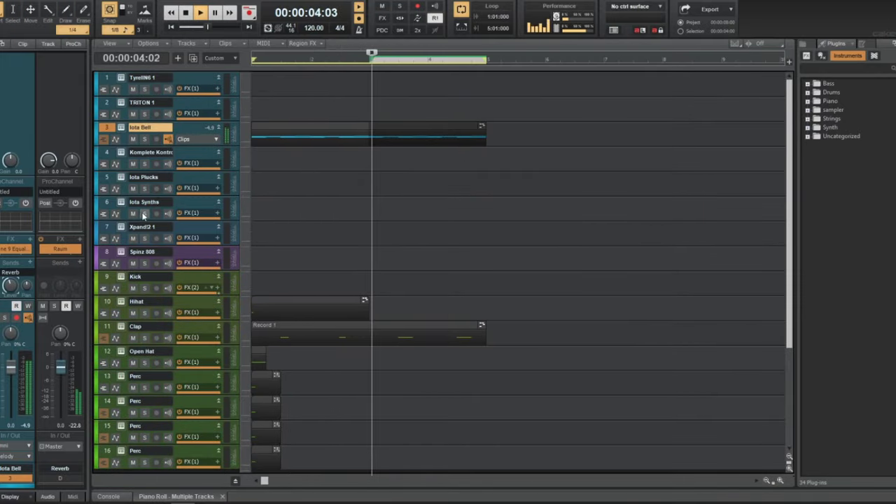
# - Audition other bell presets on the Iota Bell instrument during playback, settle on Bell - Memories, and close it
pyautogui.click(121, 130)
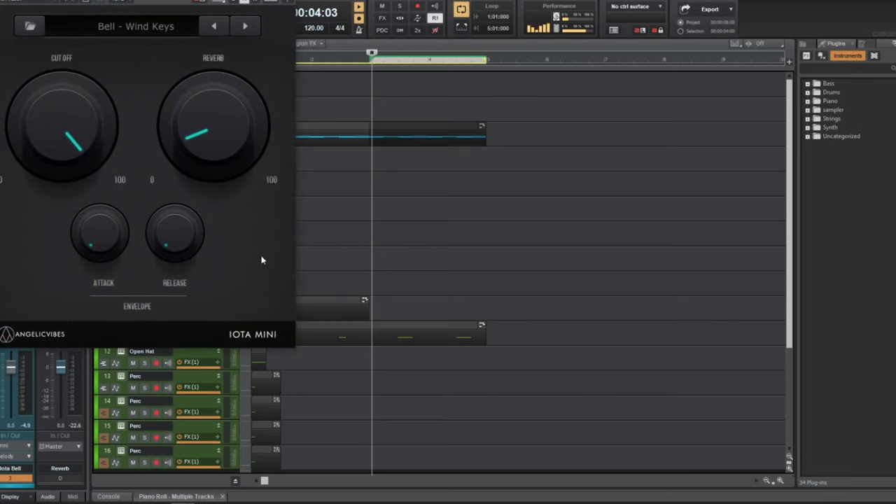
pyautogui.press('w')
pyautogui.press('space')
pyautogui.moveTo(173, 238); pyautogui.dragTo(180, 242)
pyautogui.click(218, 26)
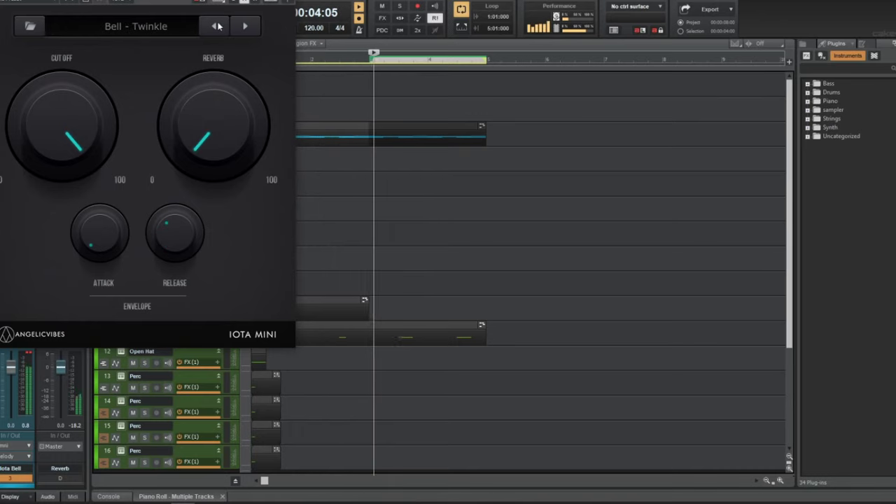
pyautogui.click(218, 26)
pyautogui.click(218, 26)
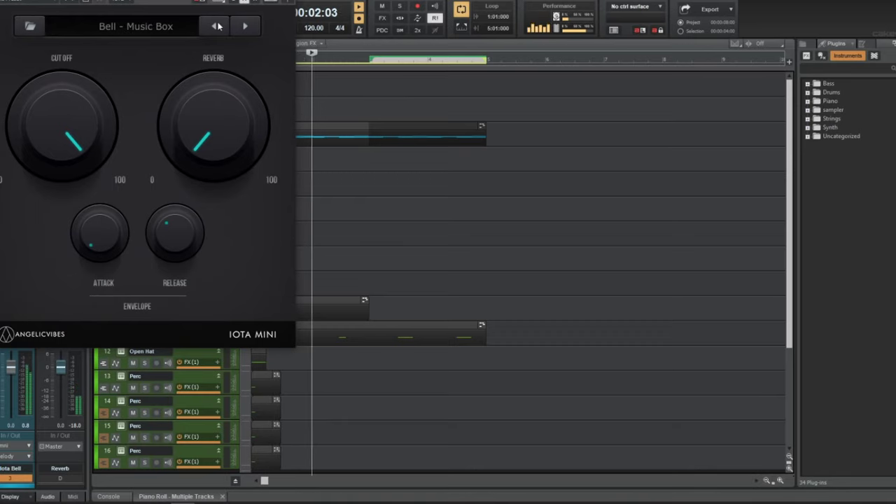
pyautogui.click(218, 26)
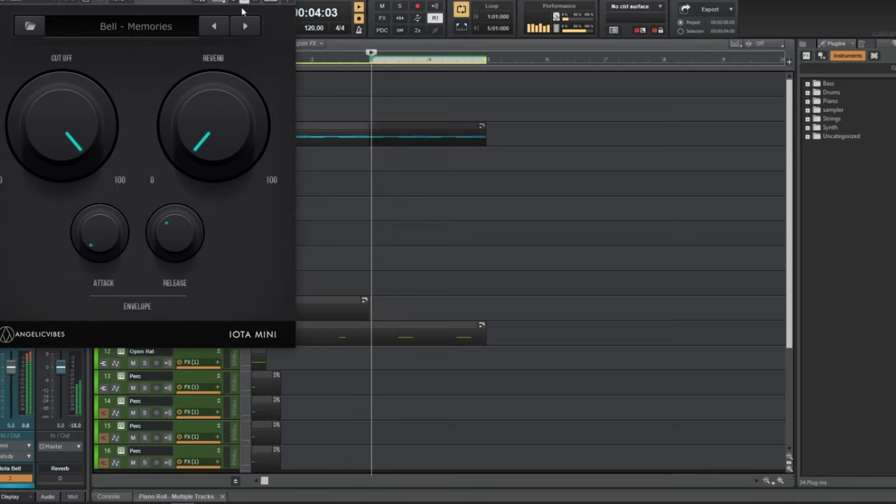
pyautogui.click(287, 2)
# - Open the Iota Bell clip in the full-height piano roll with dark rows and return to the start
pyautogui.doubleClick(308, 132)
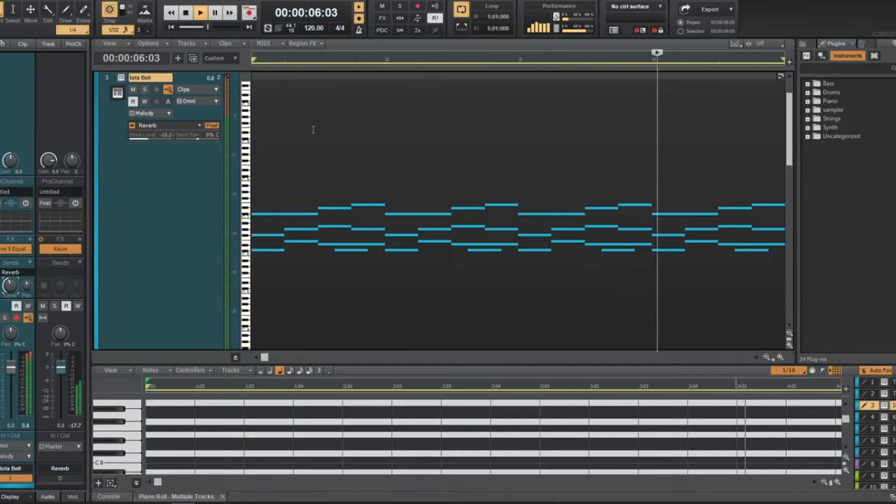
pyautogui.hotkey('shift', 'd')
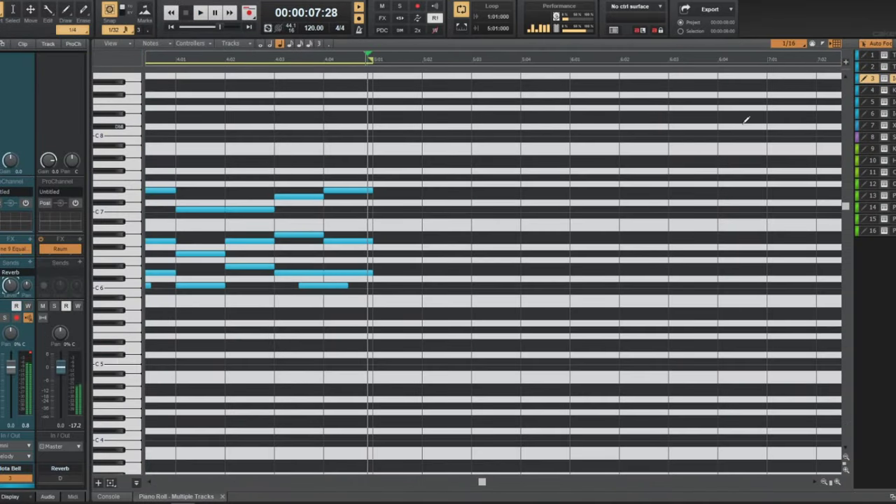
pyautogui.rightClick(891, 83)
pyautogui.click(870, 89)
pyautogui.press('w')
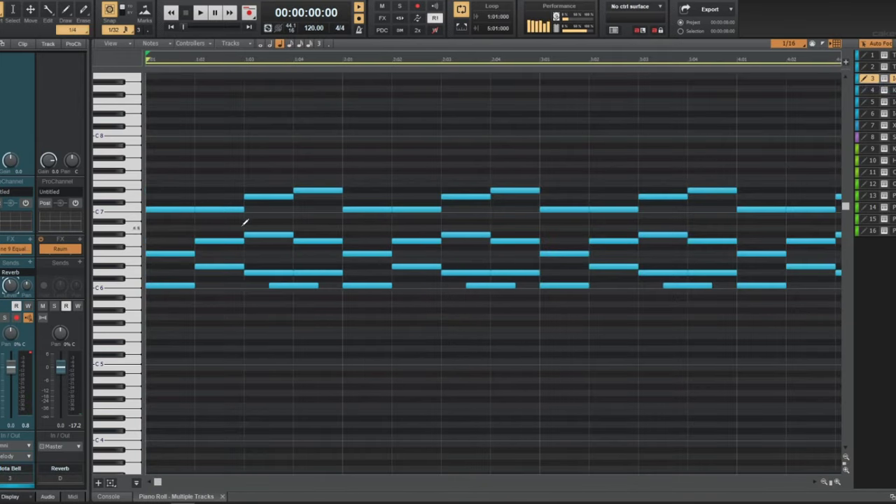
# - Transpose all the Iota Bell notes down six semitones, play them back, and clear the selection
pyautogui.hotkey('ctrl', 'a')
pyautogui.moveTo(156, 208); pyautogui.dragTo(154, 245)
pyautogui.press('space')
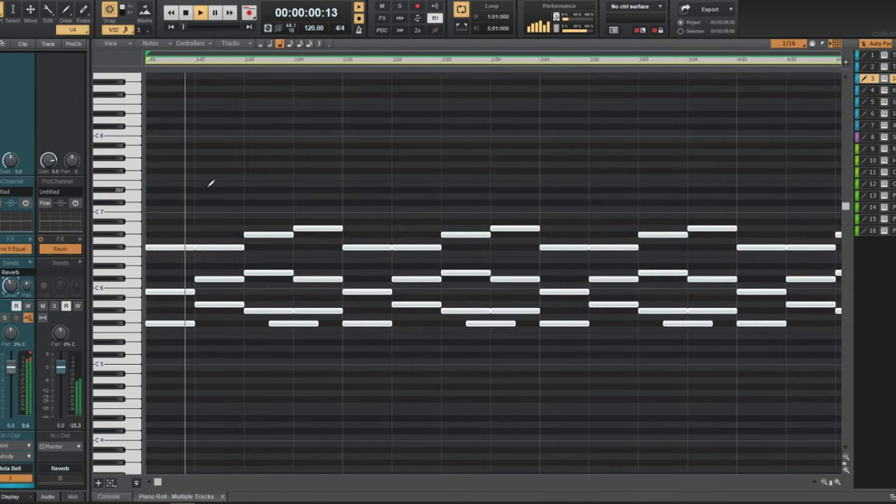
pyautogui.click(208, 186)
# - Shorten all the Iota Bell notes to sixteenth notes, play the result, and deselect them
pyautogui.hotkey('ctrl', 'a')
pyautogui.press('space')
pyautogui.click(184, 251)
pyautogui.hotkey('ctrl', 'a')
pyautogui.moveTo(191, 250)
pyautogui.mouseDown()
pyautogui.moveTo(151, 251)
pyautogui.moveTo(168, 248)
pyautogui.mouseUp()
pyautogui.press('space')
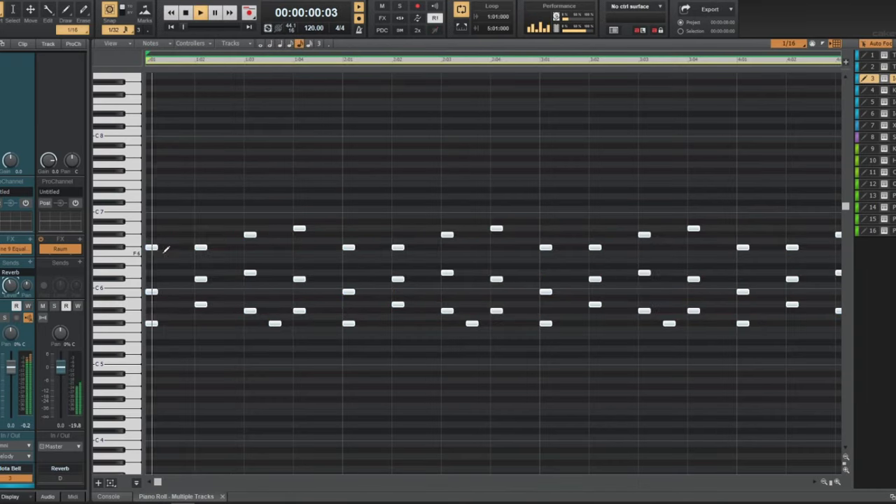
pyautogui.click(238, 220)
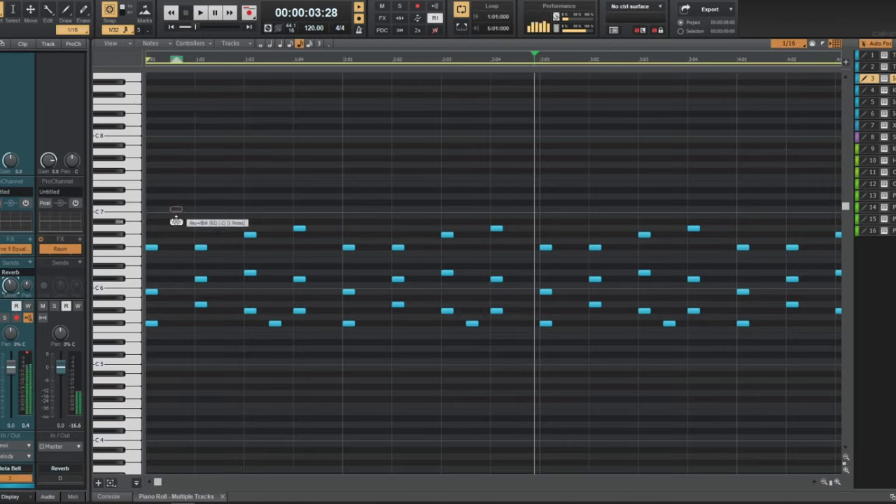
# - Place a B6 sixteenth note half a beat after the start of each of measures 1 to 4 during playback
pyautogui.press('w')
pyautogui.press('space')
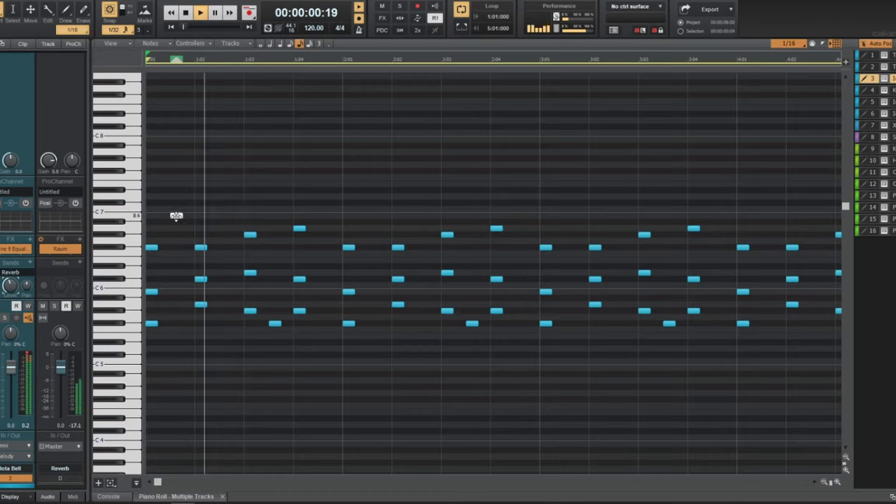
pyautogui.click(373, 216)
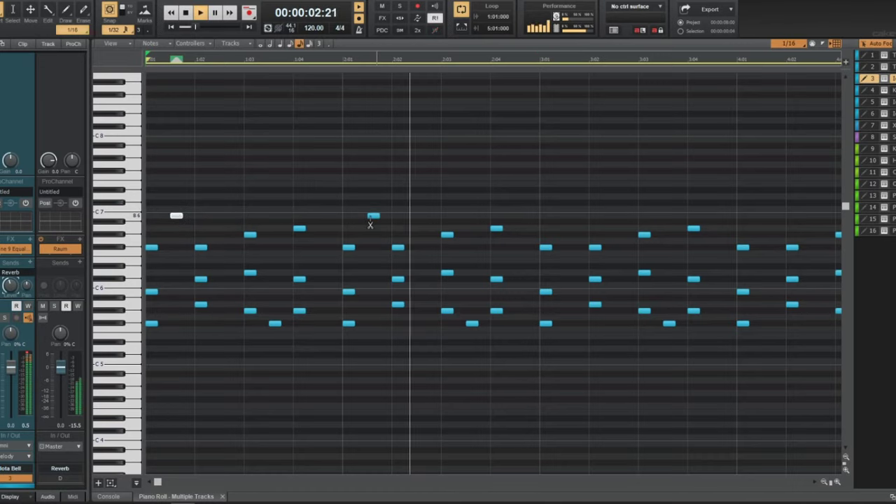
pyautogui.click(571, 216)
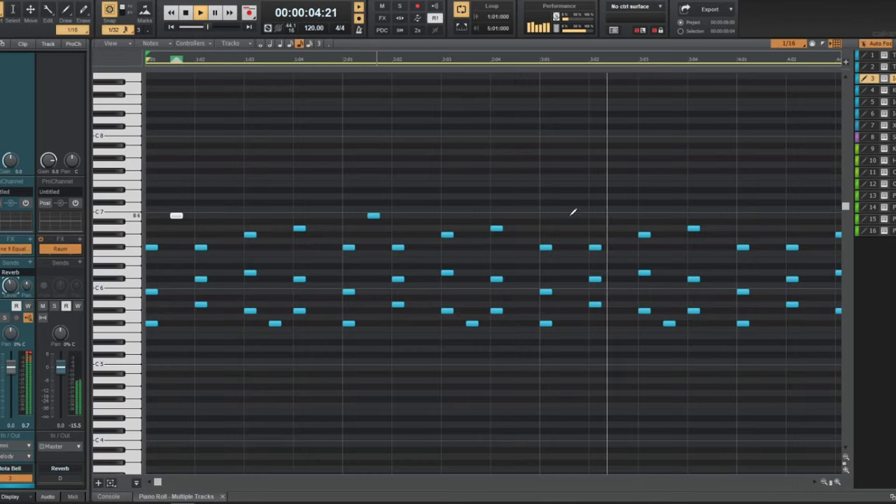
pyautogui.click(768, 215)
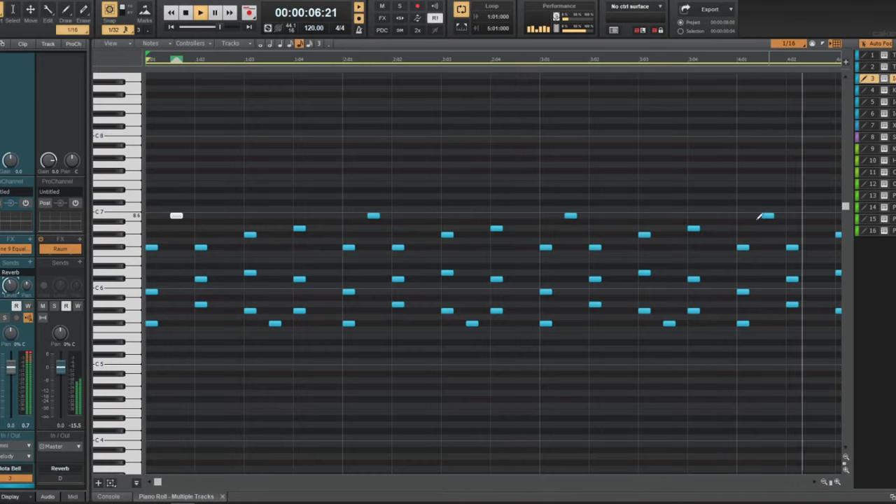
# - Add sixteenth notes F#7 at beat 2.5 of measure 1, and E7 at beat 3.5 and D7 on beat 4 of measure 2
pyautogui.click(226, 177)
pyautogui.moveTo(226, 178); pyautogui.dragTo(225, 171)
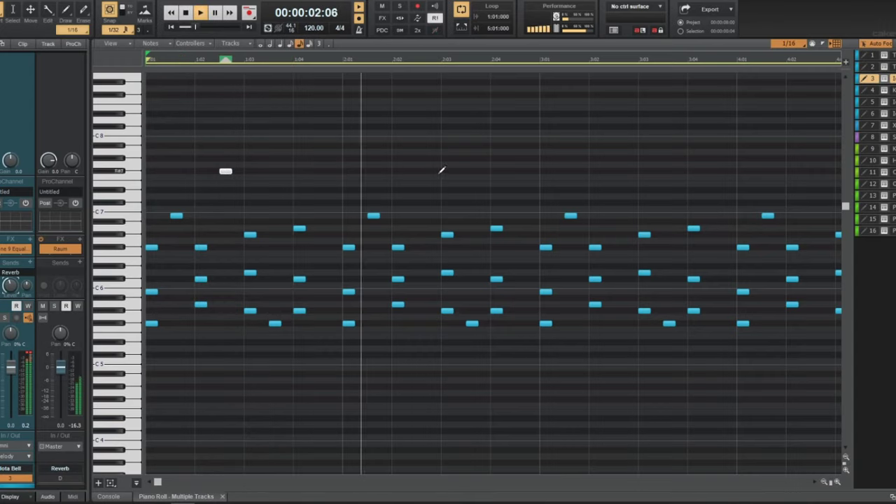
pyautogui.click(471, 184)
pyautogui.click(507, 190)
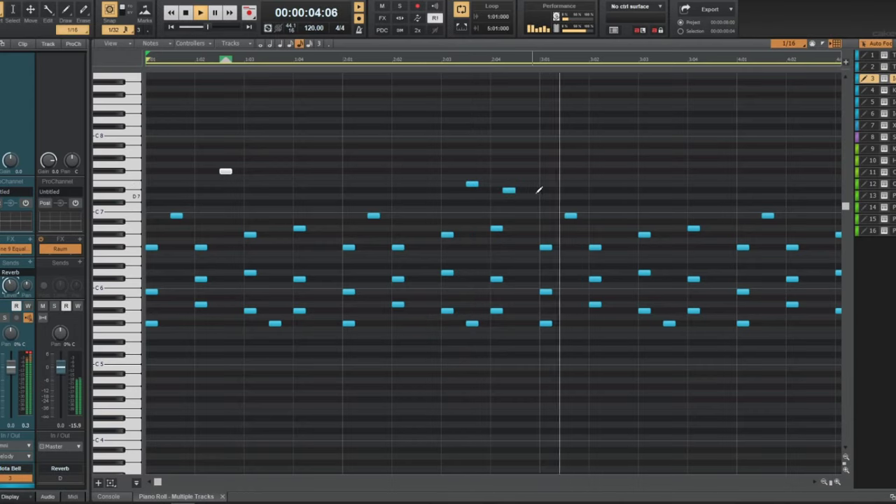
pyautogui.moveTo(509, 191); pyautogui.dragTo(496, 199)
pyautogui.press('w')
pyautogui.press('space')
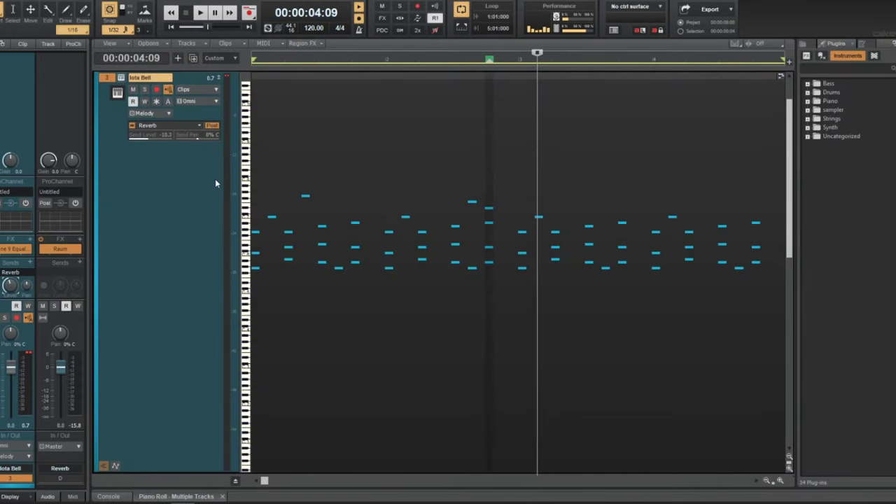
# - Show all tracks with widened headers and check the MIDI input options of TyrellN6 1, TRITON 1 and Iota Bell
pyautogui.doubleClick(216, 182)
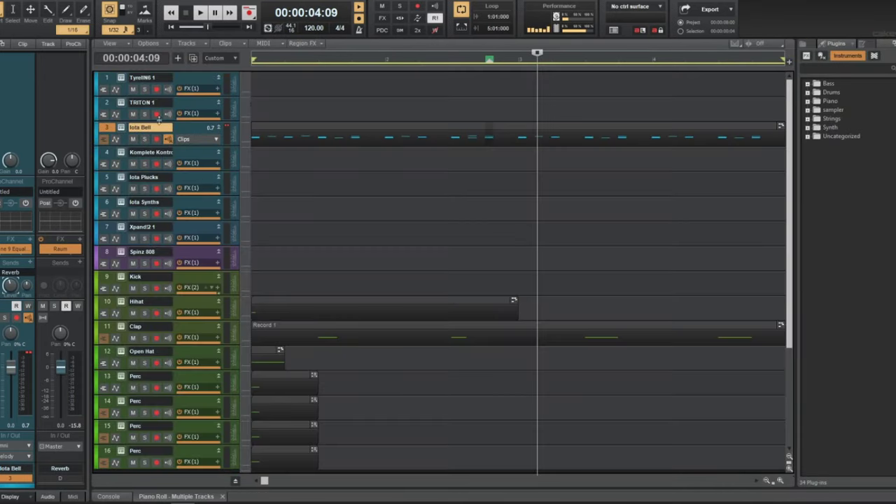
pyautogui.moveTo(241, 127); pyautogui.dragTo(482, 144)
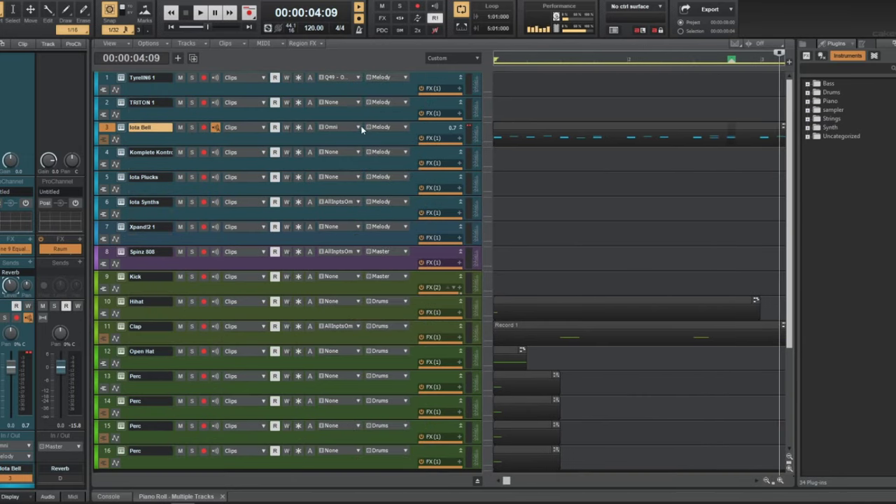
pyautogui.click(338, 78)
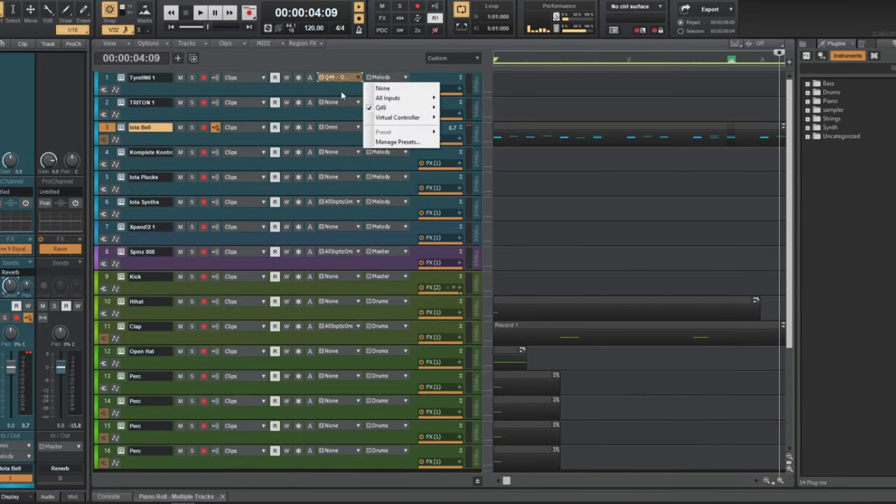
pyautogui.click(343, 102)
pyautogui.click(343, 127)
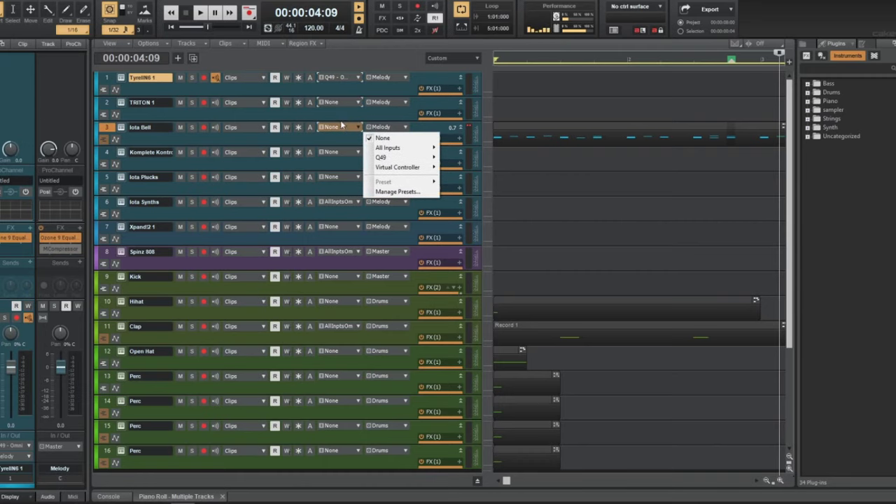
# - Select the Komplete Kontrol track, enlarge its height and check its available MIDI input options, including the Virtual Controller channels
pyautogui.click(342, 117)
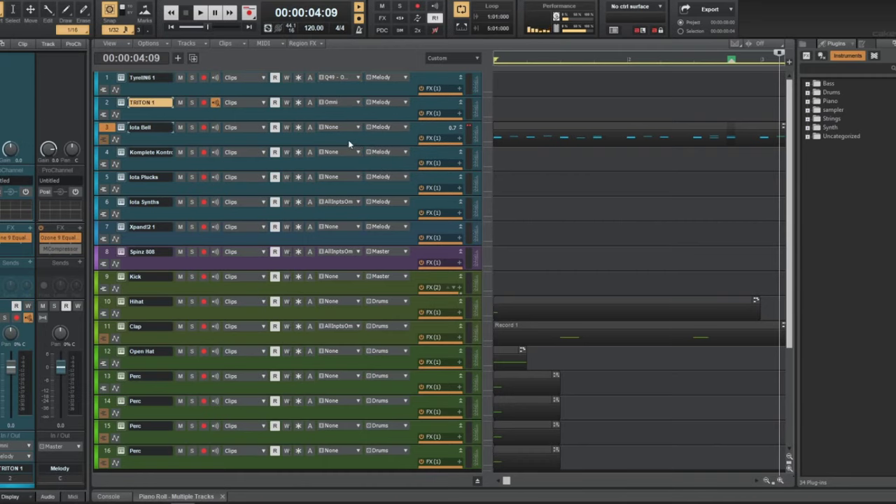
pyautogui.click(348, 140)
pyautogui.click(352, 164)
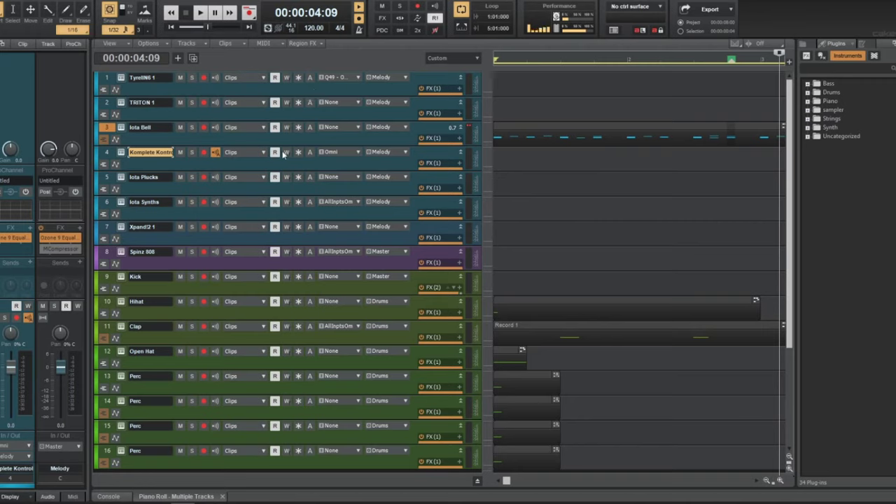
pyautogui.moveTo(398, 169)
pyautogui.mouseDown()
pyautogui.moveTo(384, 280)
pyautogui.moveTo(387, 182)
pyautogui.mouseUp()
pyautogui.click(342, 152)
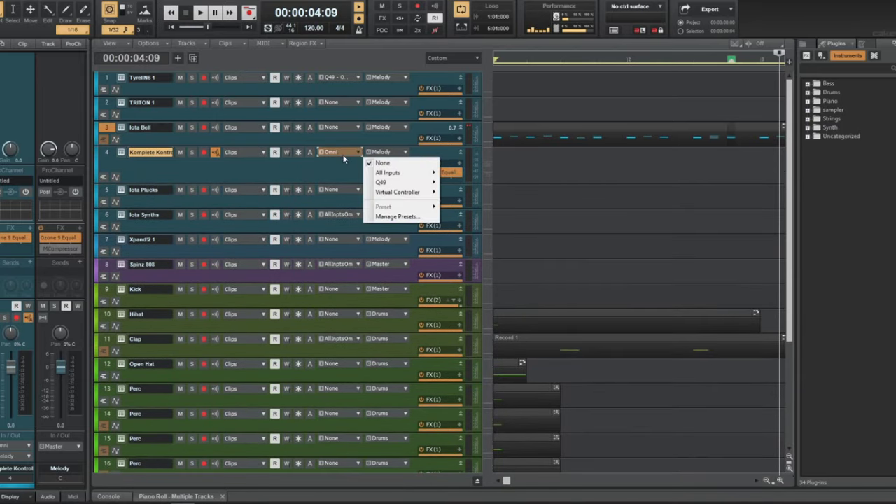
pyautogui.moveTo(423, 183)
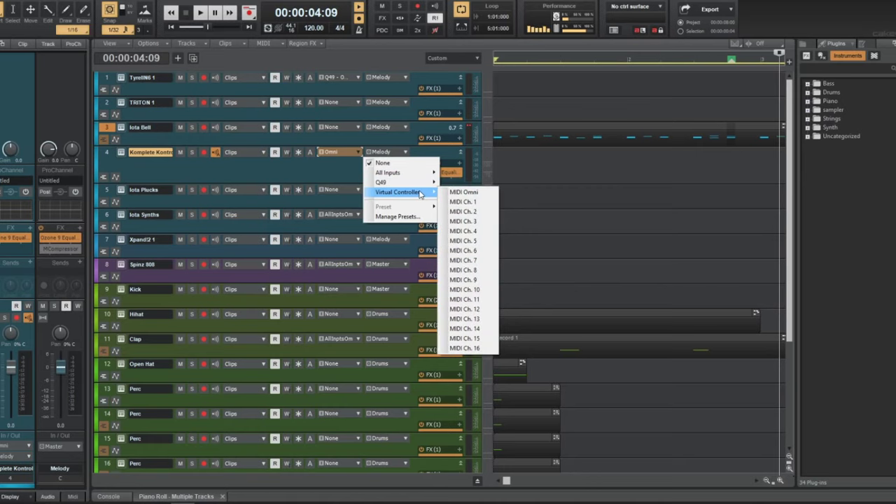
pyautogui.click(343, 171)
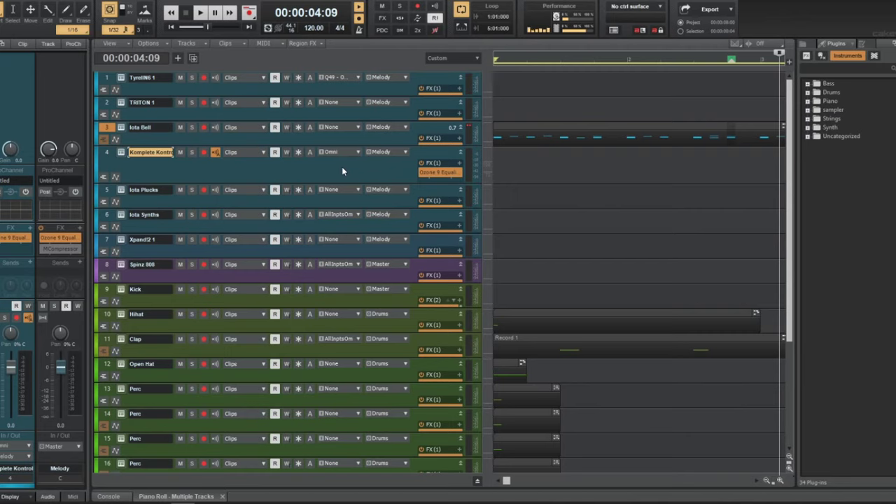
# - Select the TRITON 1 track and set its MIDI input to Q49 MIDI Omni
pyautogui.click(332, 105)
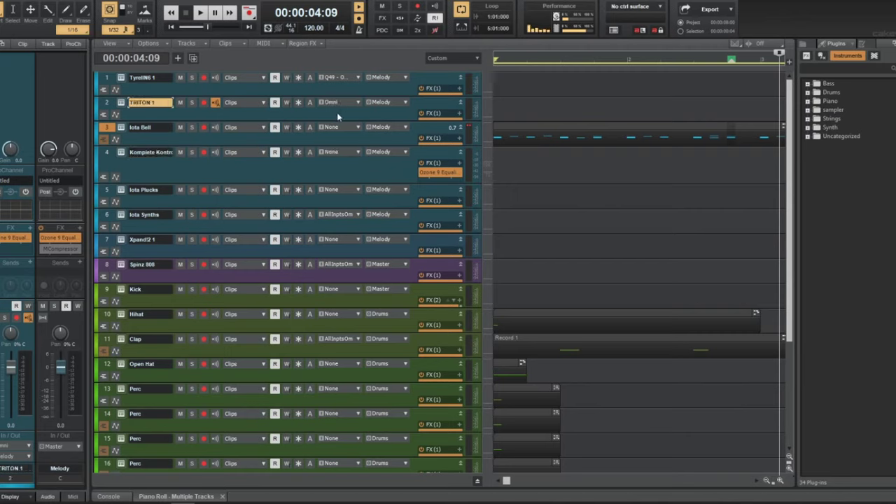
pyautogui.click(112, 103)
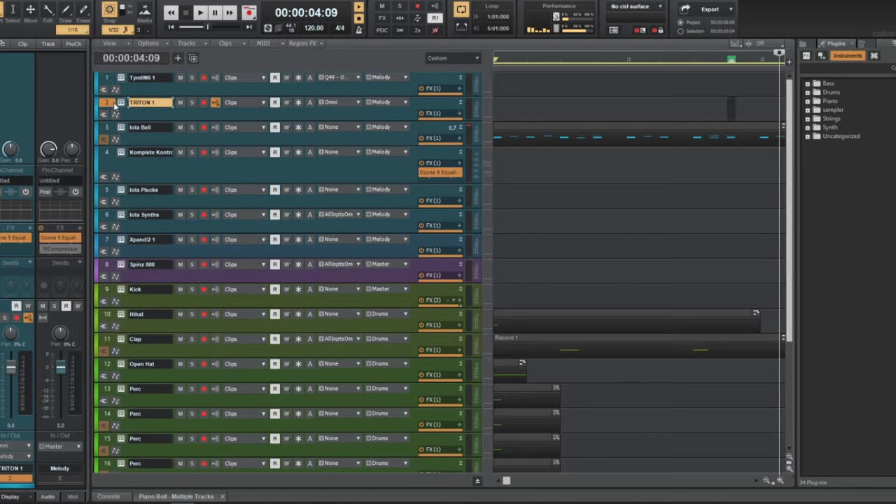
pyautogui.click(340, 106)
pyautogui.moveTo(396, 135)
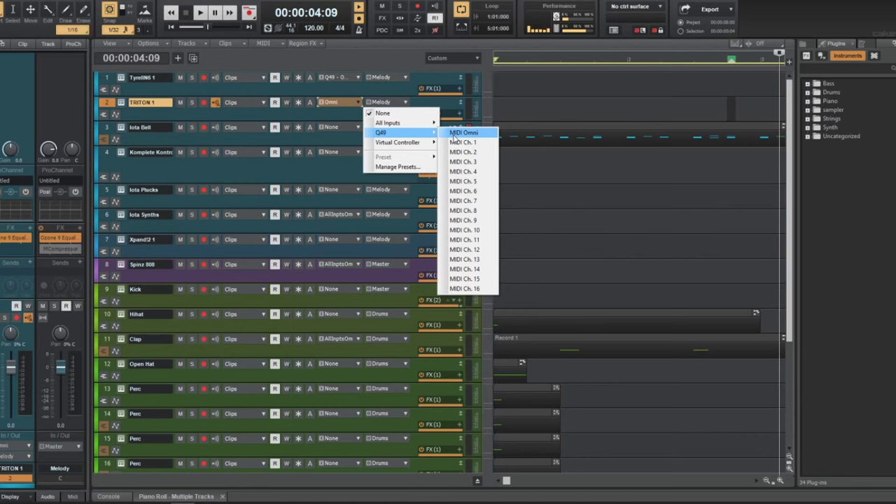
pyautogui.click(462, 132)
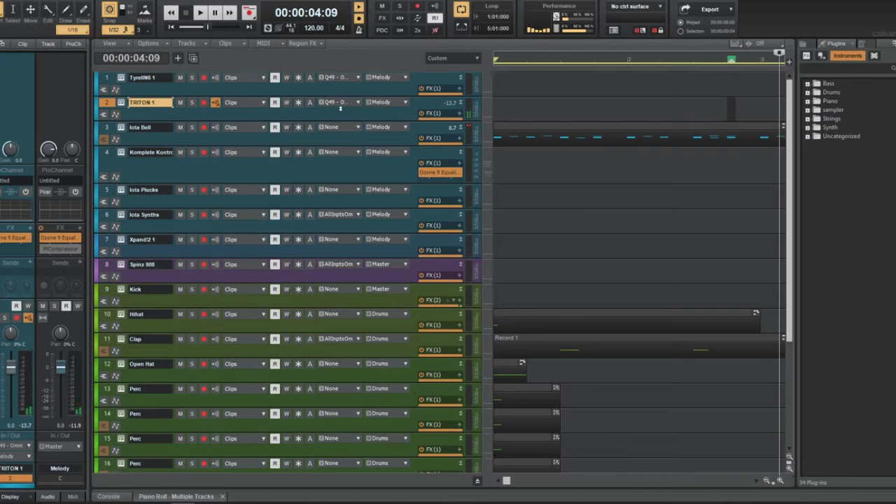
# - Set the TRITON 1 track's MIDI input back to None and check the Q49 channel options
pyautogui.click(341, 106)
pyautogui.click(385, 123)
pyautogui.click(333, 104)
pyautogui.moveTo(419, 133)
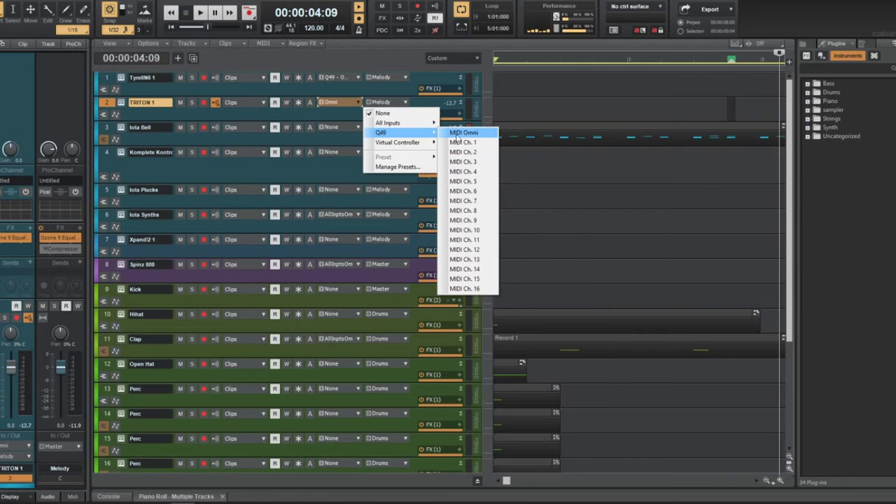
pyautogui.click(333, 119)
# - Select the Iota Bell track, play the project from the start, and narrow the track headers to show more of the timeline
pyautogui.press('Down')
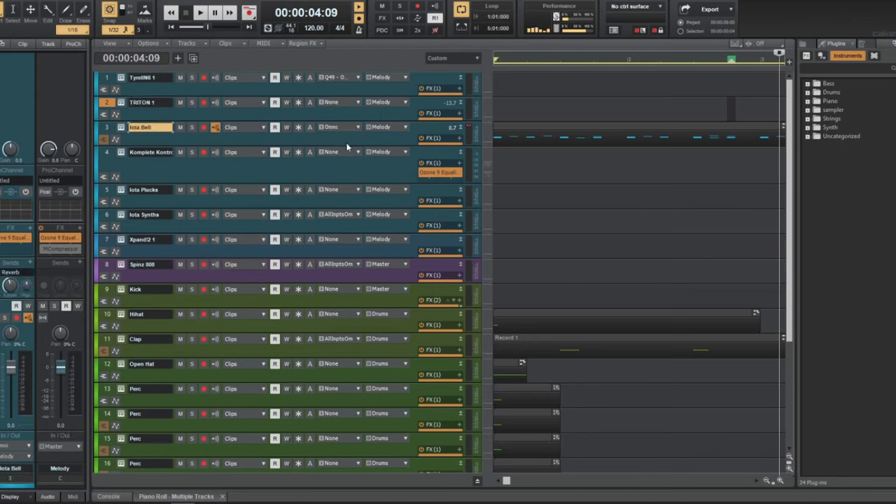
pyautogui.press('w')
pyautogui.press('space')
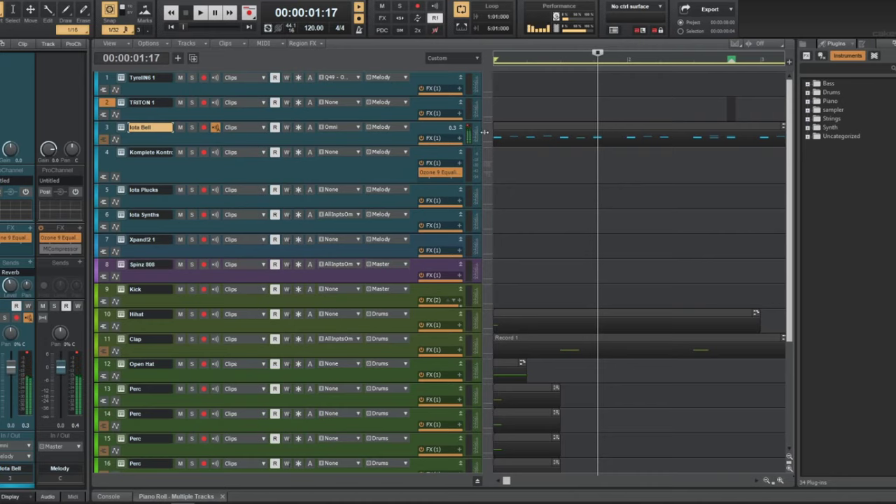
pyautogui.moveTo(483, 133); pyautogui.dragTo(268, 133)
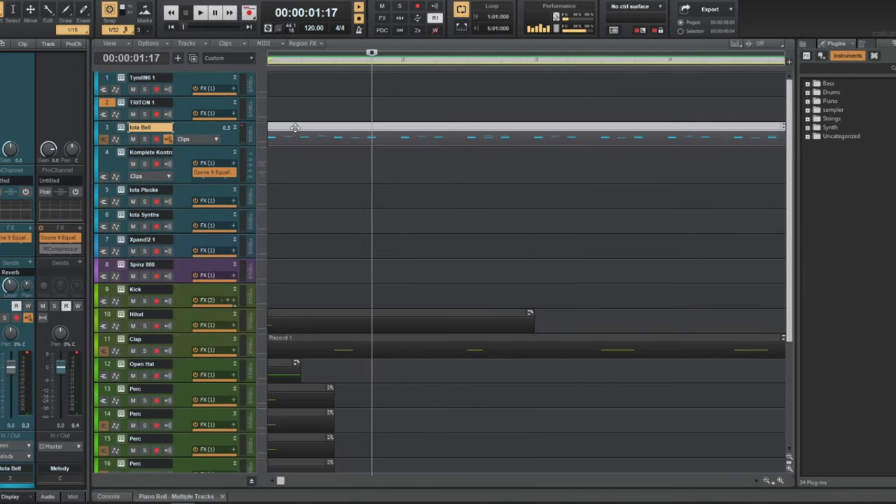
# - Transpose all Iota Bell notes down seven semitones in the piano roll and play them from the start
pyautogui.doubleClick(295, 127)
pyautogui.press('w')
pyautogui.hotkey('ctrl', 'a')
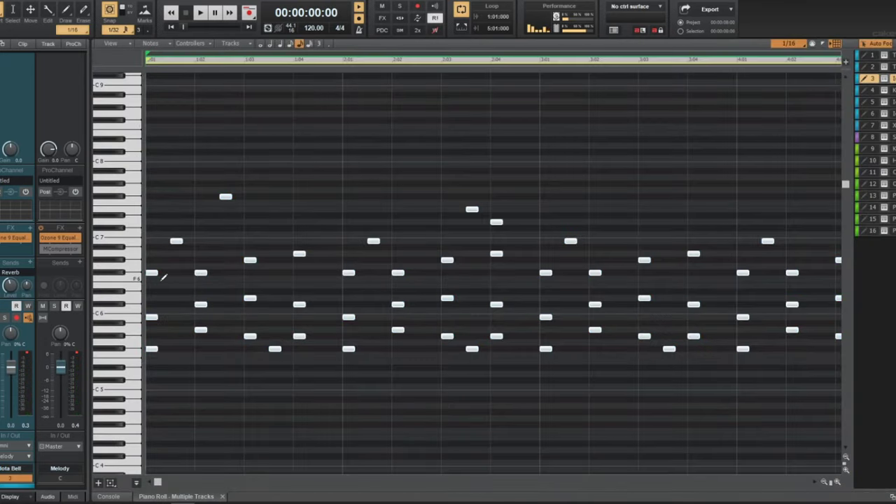
pyautogui.moveTo(153, 273); pyautogui.dragTo(151, 319)
pyautogui.press('space')
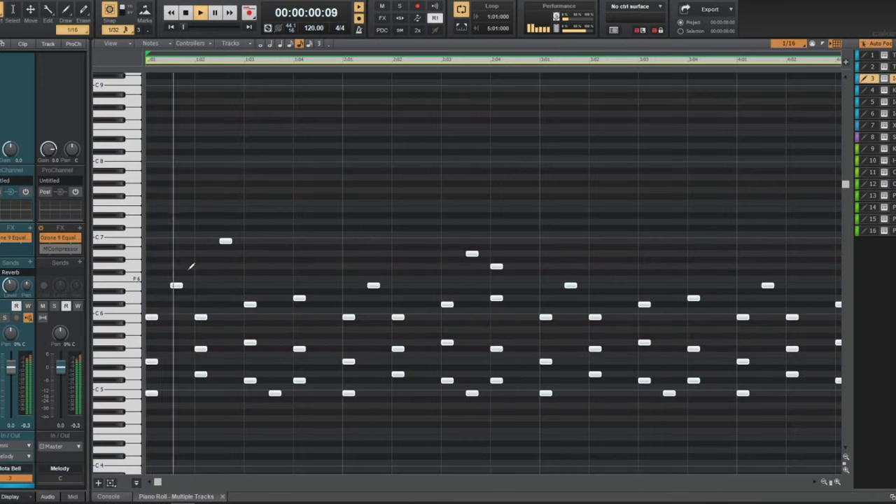
pyautogui.scroll(-2, 199, 252)
# - Return to the track view, show the Reverb bus fed by Iota Bell's send, and restart the melody from the beginning
pyautogui.press('d')
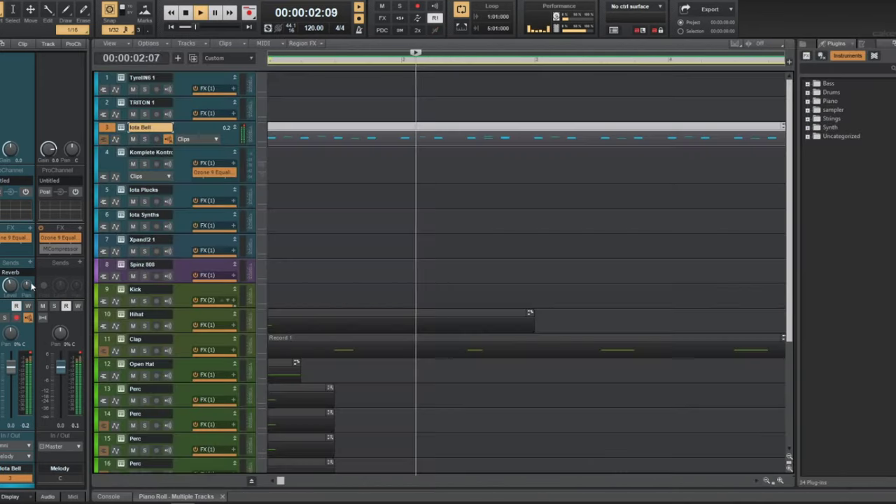
pyautogui.click(10, 272)
pyautogui.press('w')
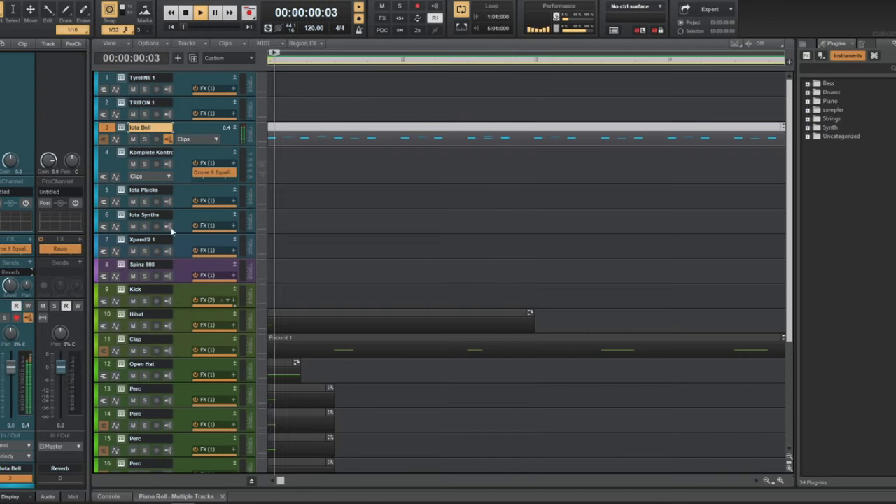
pyautogui.press('space')
# - Turn the envelope Release fully down in Iota Bell's Bell - Memories instrument, close it and replay the melody from the start
pyautogui.click(123, 129)
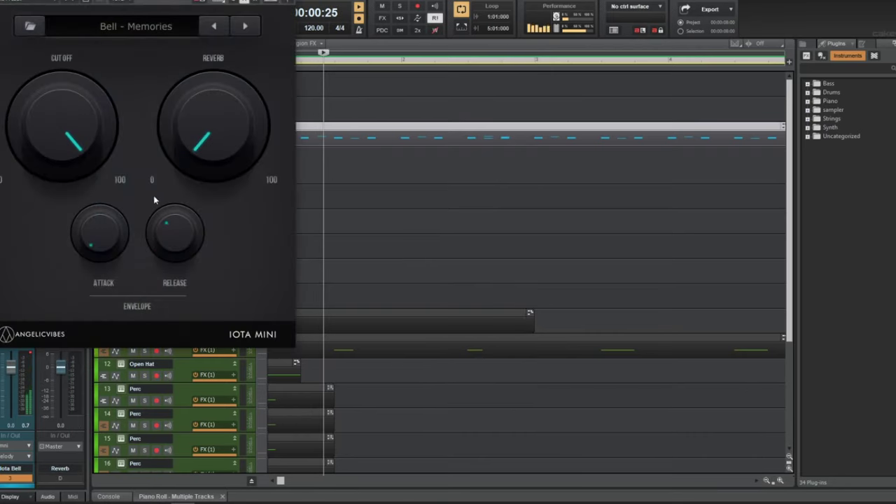
pyautogui.press('space')
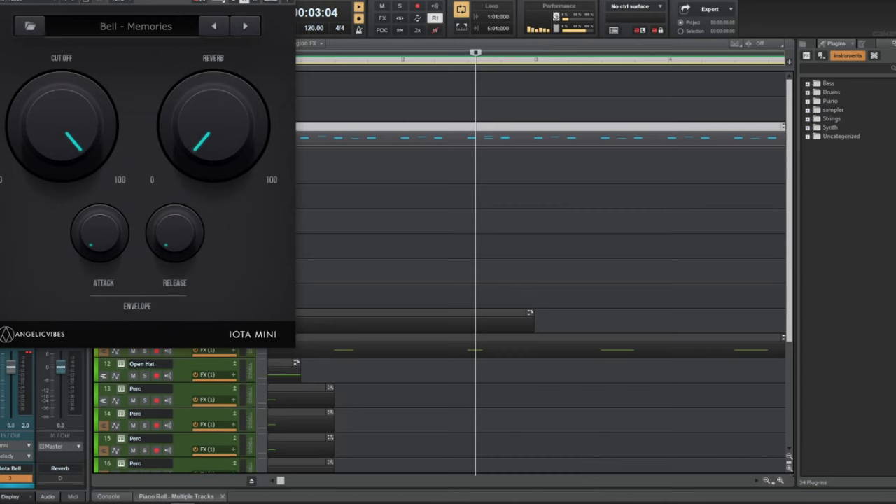
pyautogui.press('Escape')
pyautogui.press('w')
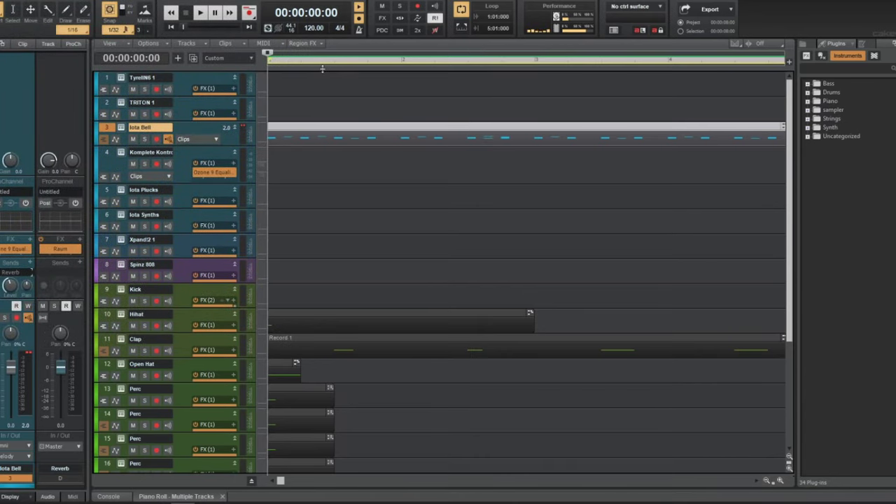
pyautogui.press('space')
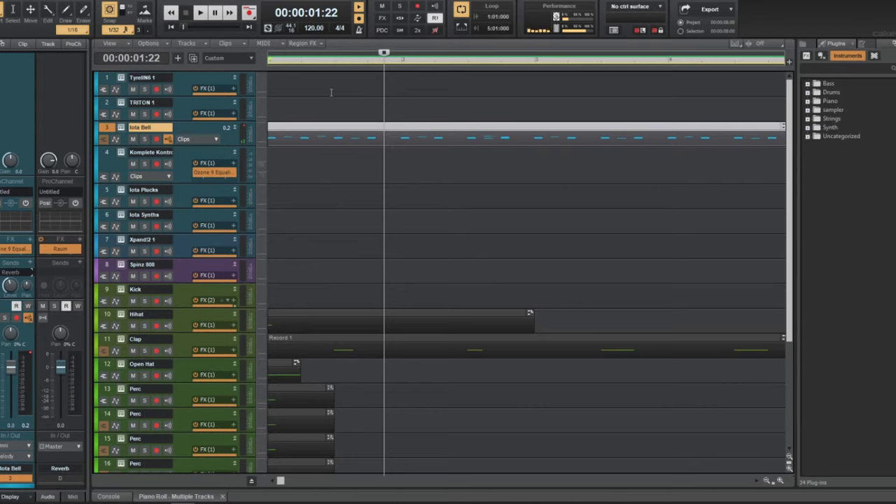
# - Open the Komplete Kontrol track's instrument and examine its General, MIDI takeover, Library and Plug-ins preferences
pyautogui.click(121, 151)
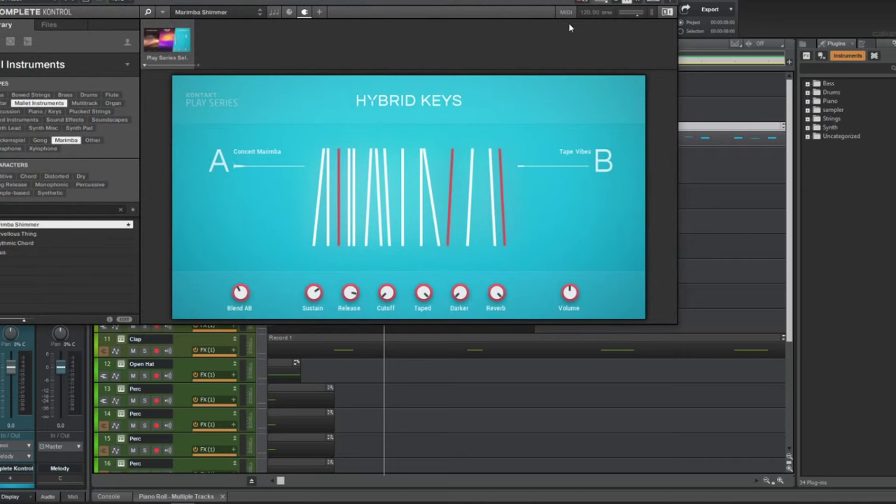
pyautogui.click(161, 12)
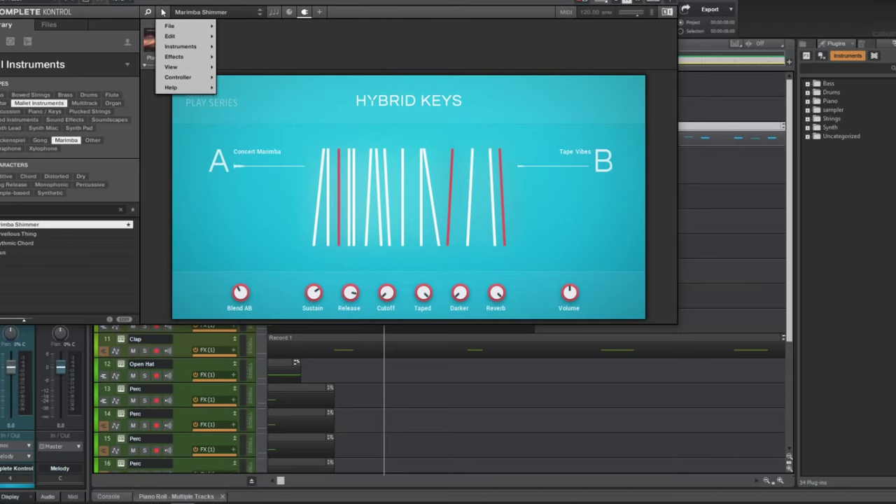
pyautogui.moveTo(182, 46)
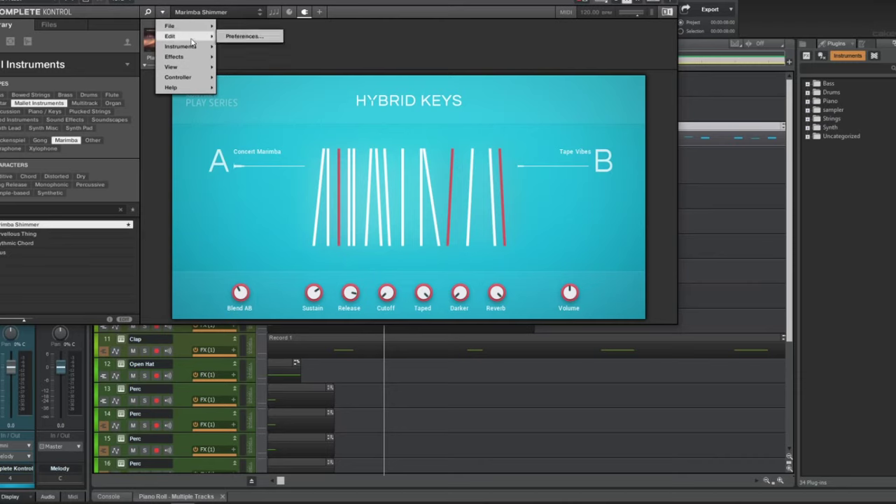
pyautogui.click(244, 36)
pyautogui.click(208, 67)
pyautogui.click(216, 46)
pyautogui.click(406, 60)
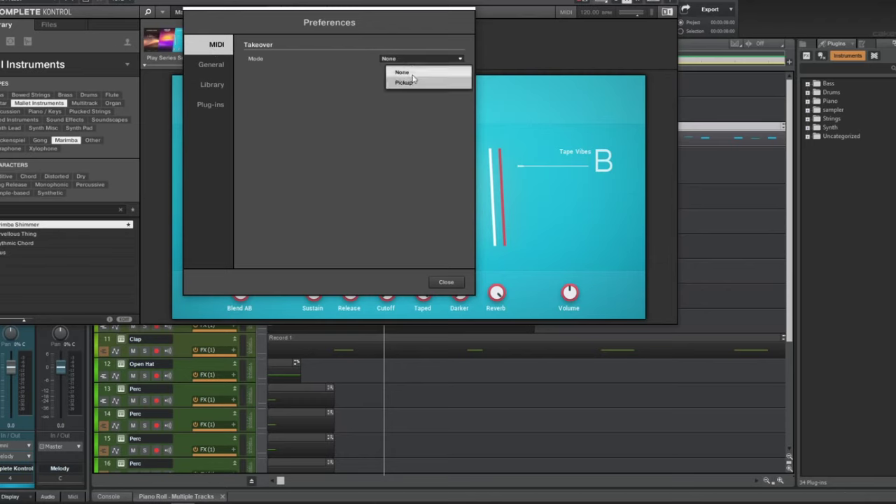
pyautogui.click(397, 70)
pyautogui.click(213, 86)
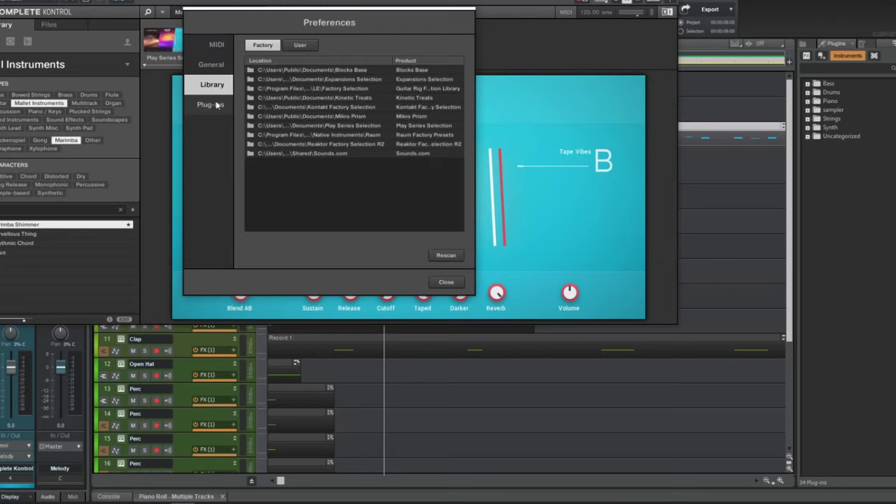
pyautogui.click(217, 105)
pyautogui.click(221, 48)
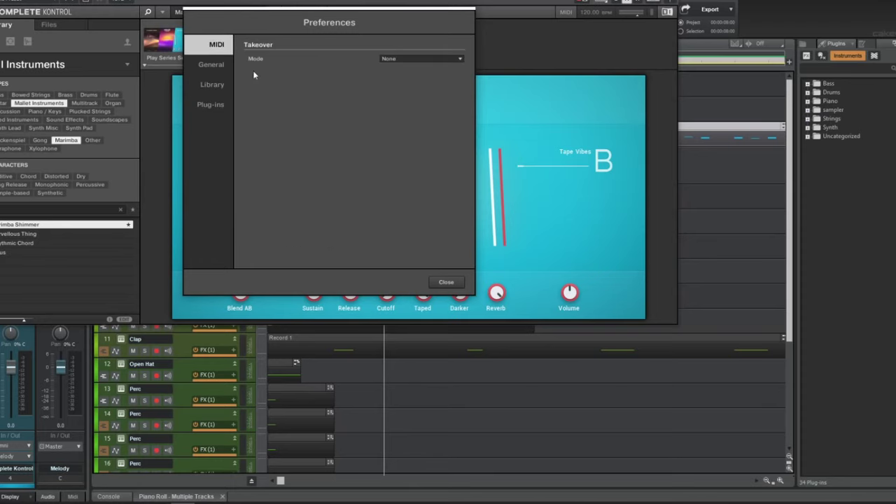
pyautogui.click(446, 282)
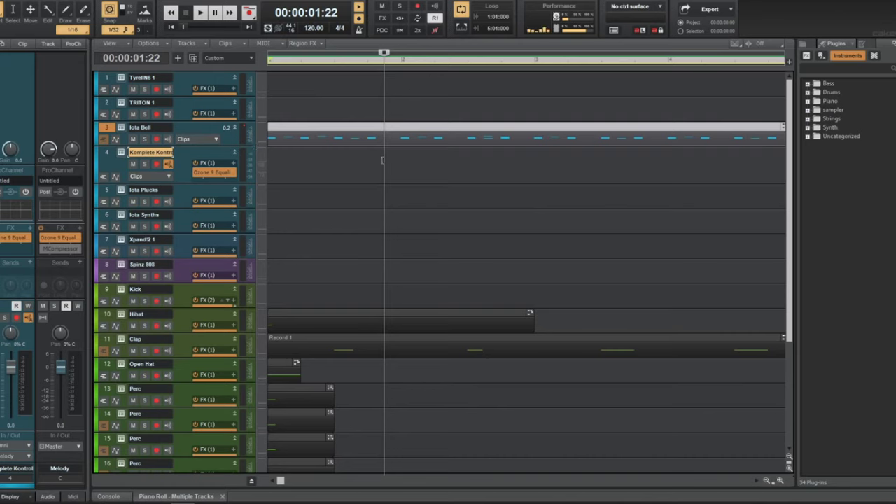
# - Play the melody again from the start and select the Iota Bell clip
pyautogui.click(382, 161)
pyautogui.press('w')
pyautogui.press('space')
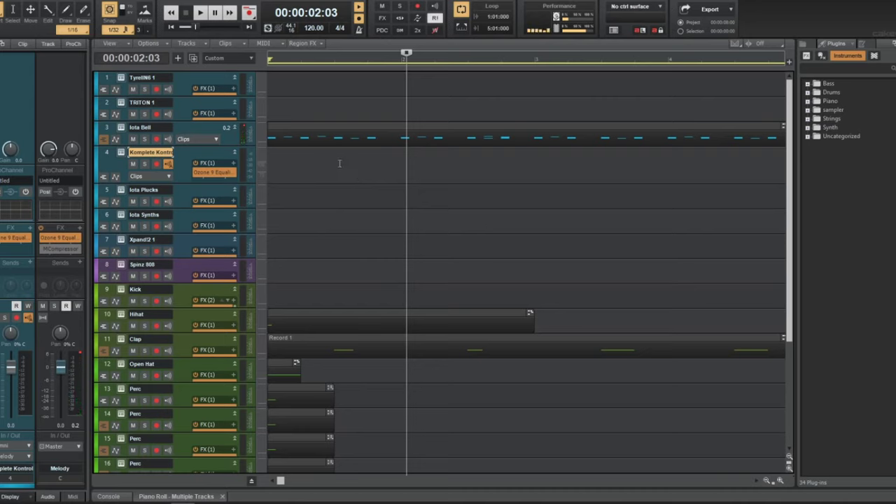
pyautogui.click(313, 127)
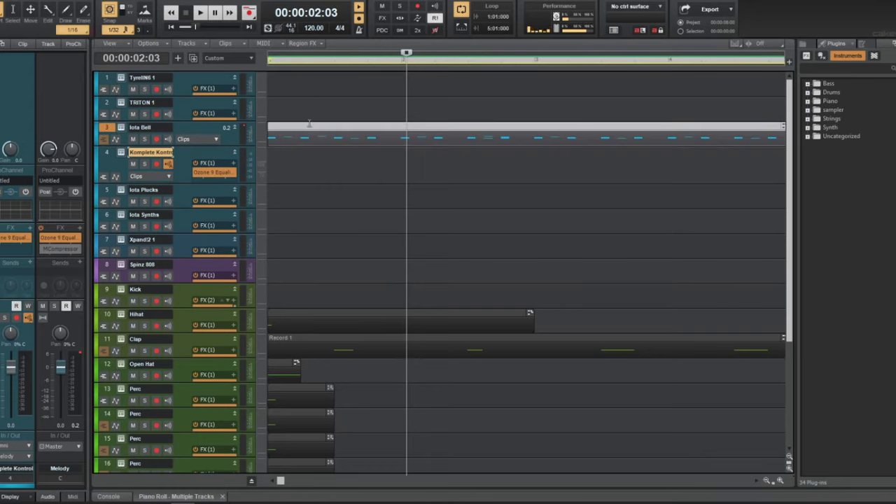
pyautogui.scroll(-1, 308, 123)
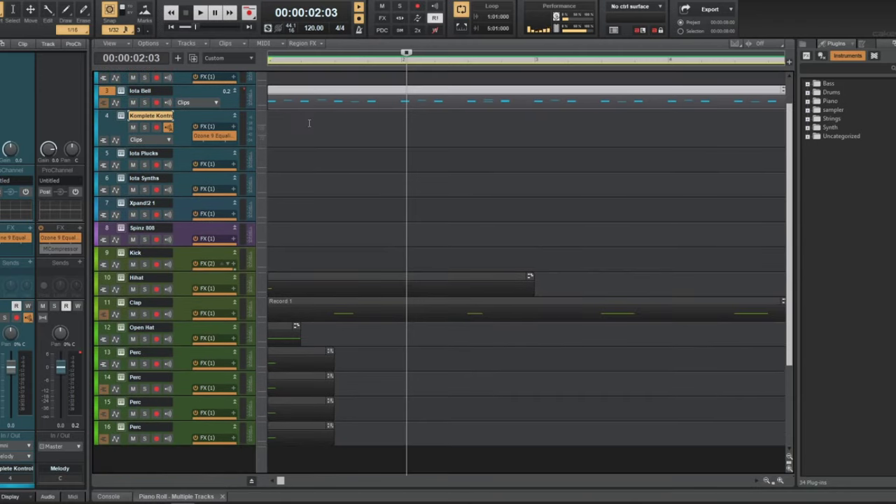
pyautogui.scroll(1, 306, 123)
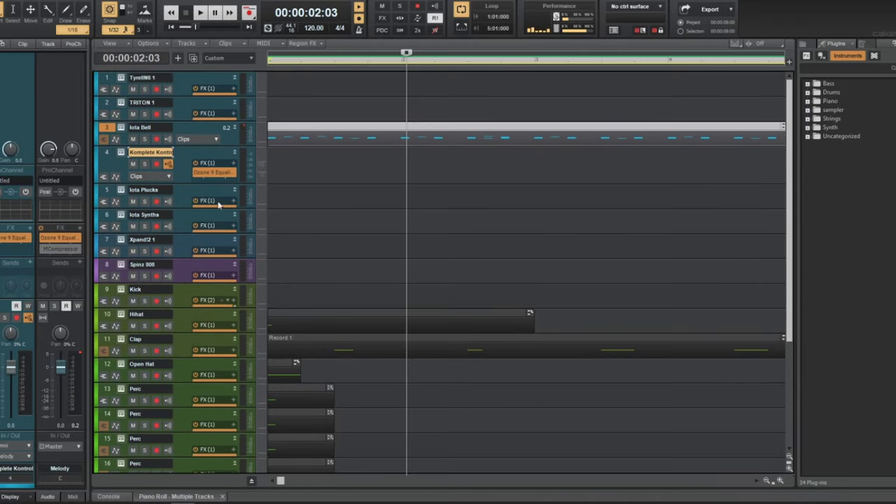
# - Open the Iota Bell clip in the piano roll, lengthen all its notes to eighth notes and play the melody
pyautogui.doubleClick(323, 131)
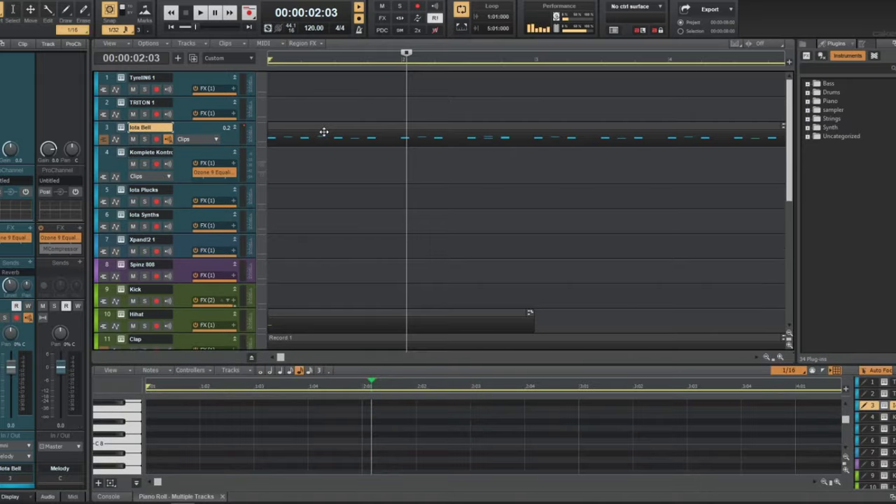
pyautogui.hotkey('ctrl', 'shift', 'd')
pyautogui.hotkey('ctrl', 'a')
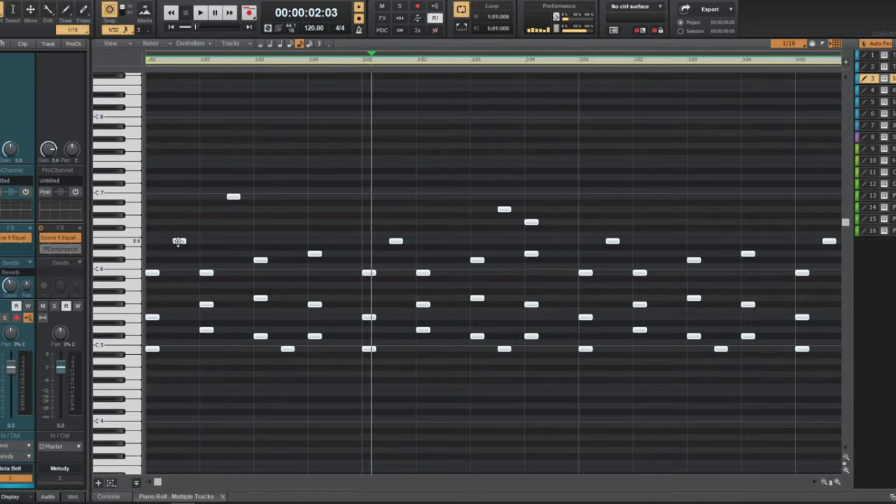
pyautogui.click(186, 240)
pyautogui.hotkey('ctrl', 'a')
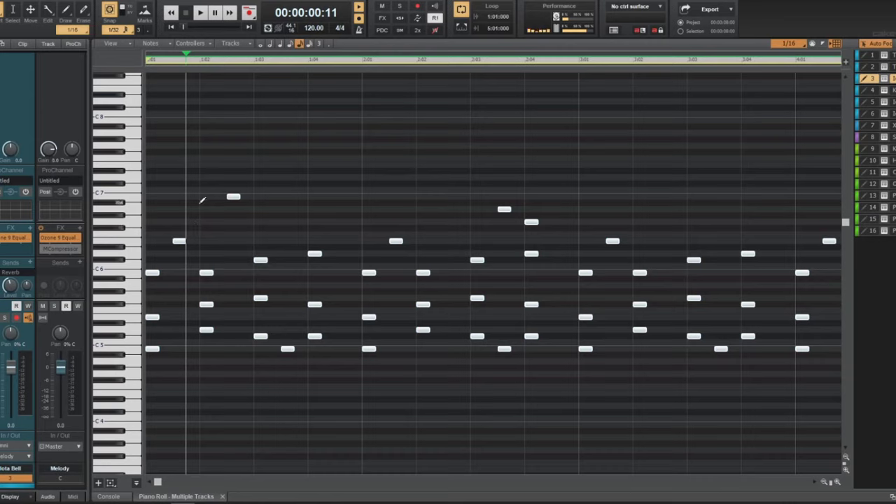
pyautogui.moveTo(181, 240); pyautogui.dragTo(199, 241)
pyautogui.press('space')
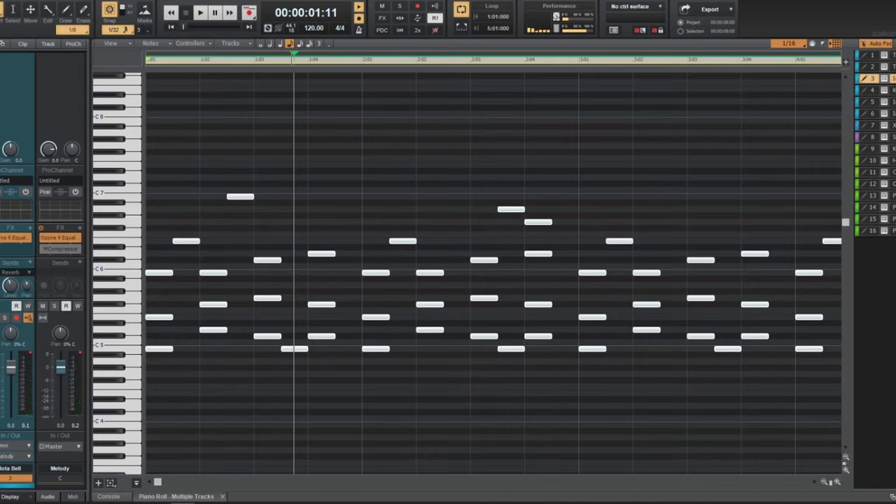
# - Raise Iota Bell's Reverb send level to -3.5 while replaying the melody from the start
pyautogui.click(11, 273)
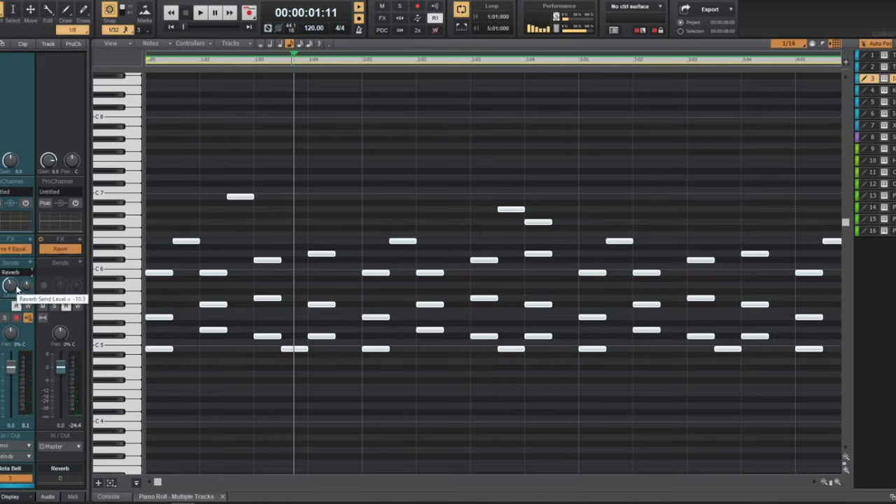
pyautogui.press('w')
pyautogui.press('space')
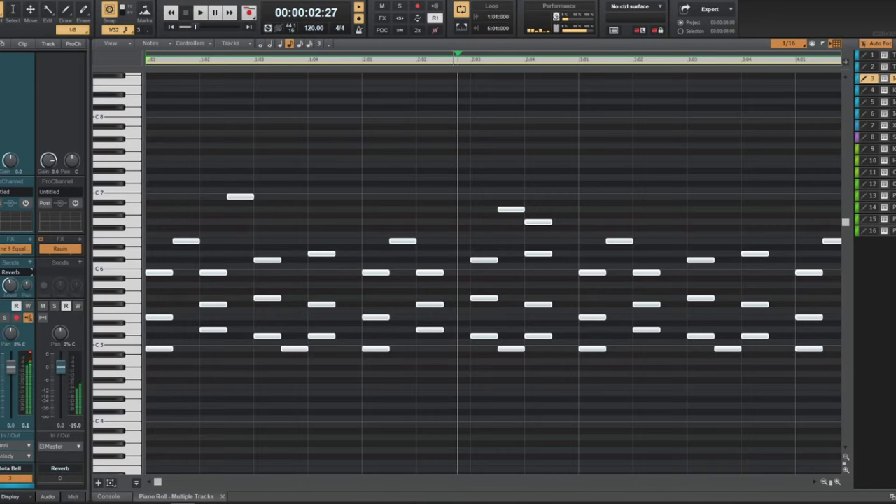
pyautogui.press('w')
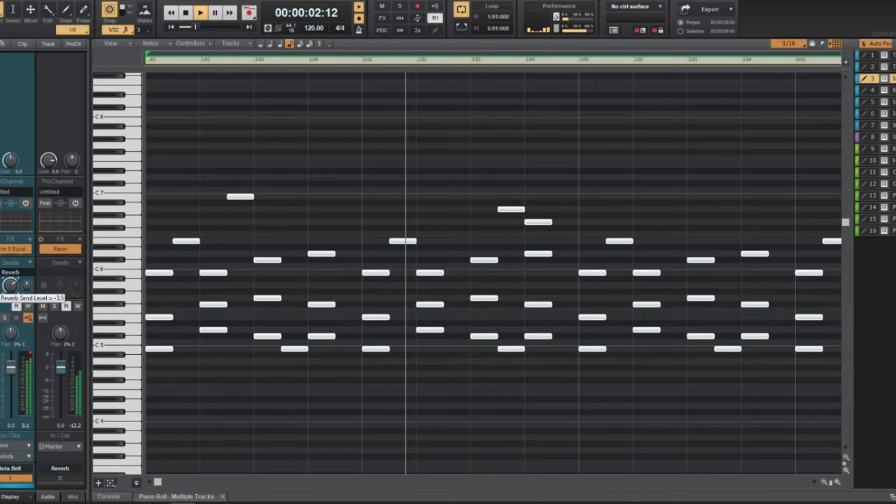
# - Return to the track view and add the uncategorized audio effect ShaperBox2 to Iota Bell's effects
pyautogui.press('d')
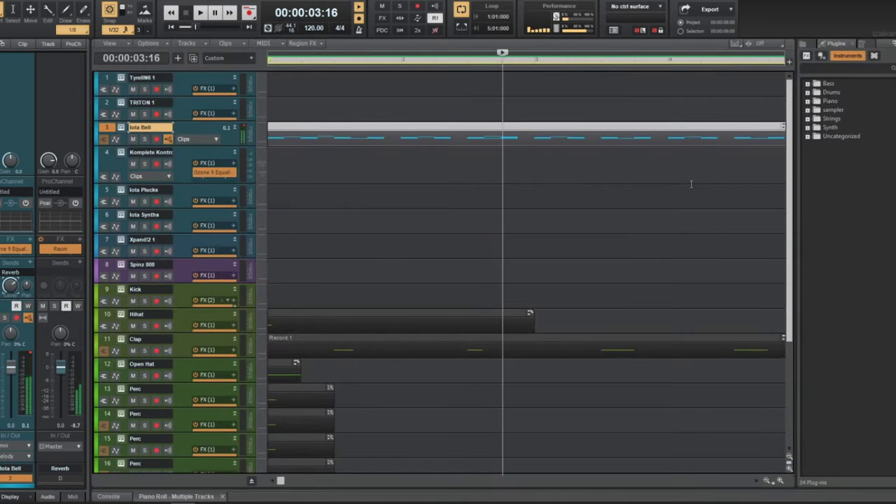
pyautogui.click(807, 136)
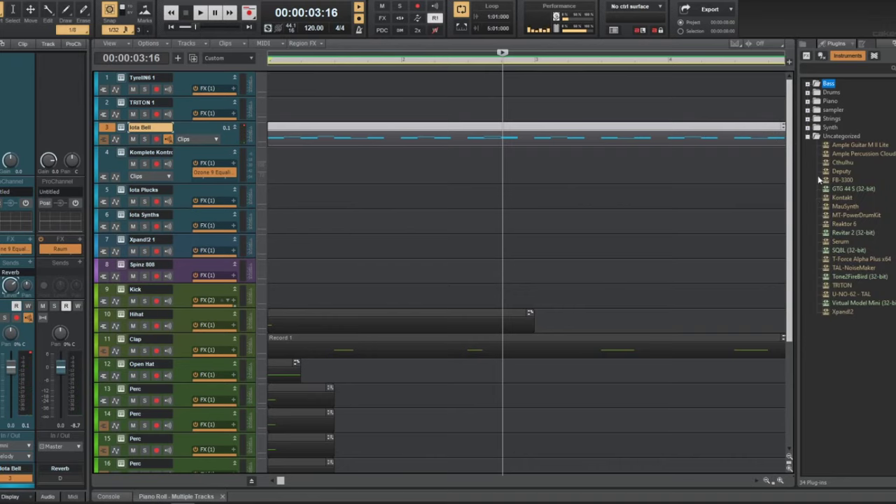
pyautogui.click(816, 61)
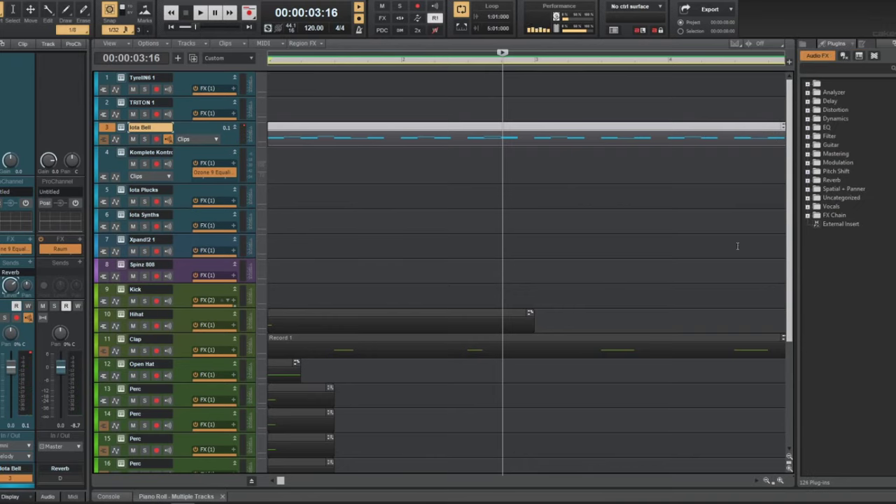
pyautogui.click(807, 199)
pyautogui.click(844, 303)
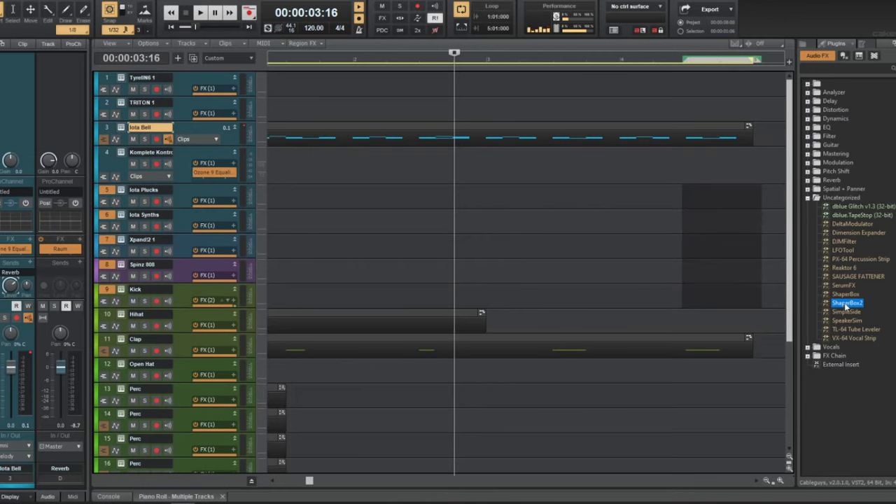
pyautogui.moveTo(845, 302); pyautogui.dragTo(6, 262)
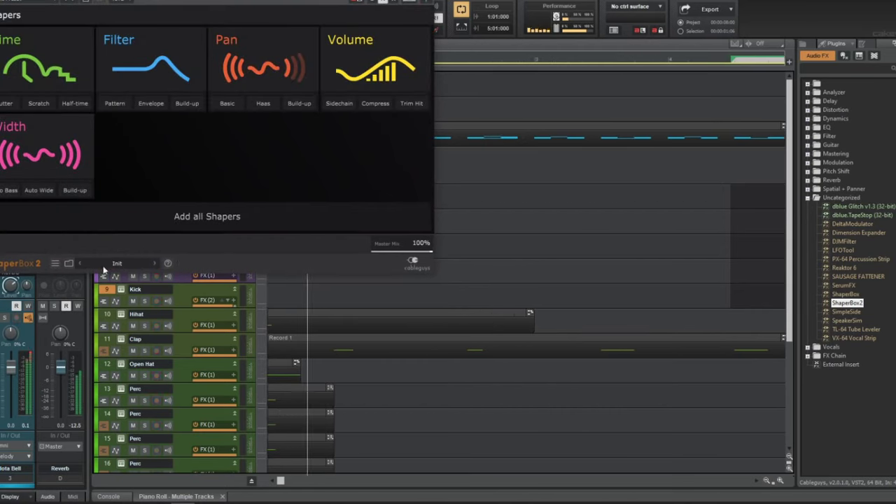
# - Browse ShaperBox 2's My Presets, load Half Time quart w volume and play the melody through it
pyautogui.click(100, 263)
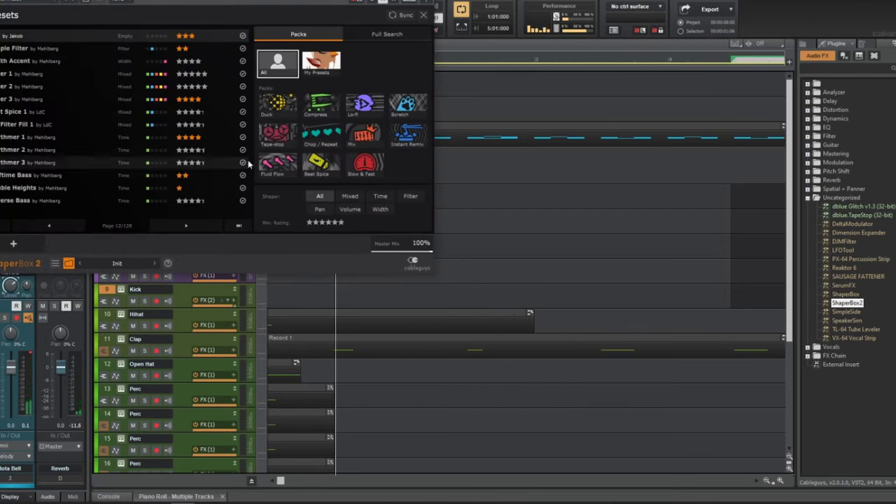
pyautogui.click(322, 61)
pyautogui.click(231, 225)
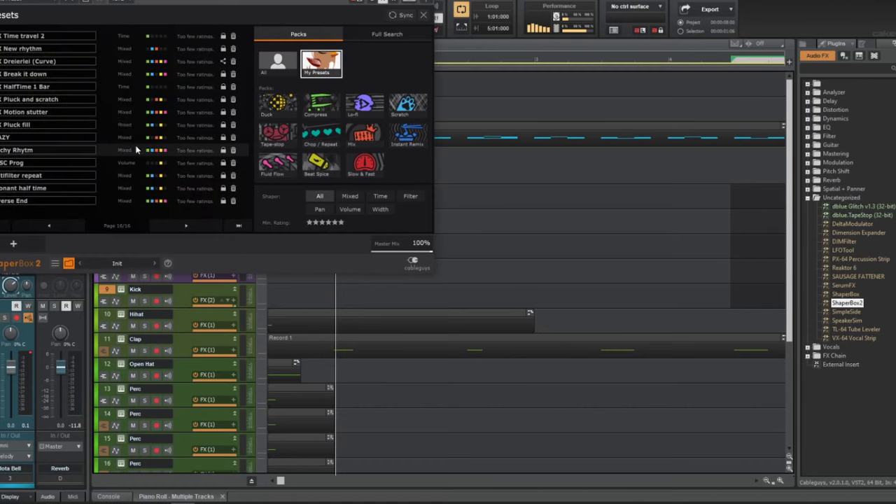
pyautogui.click(65, 224)
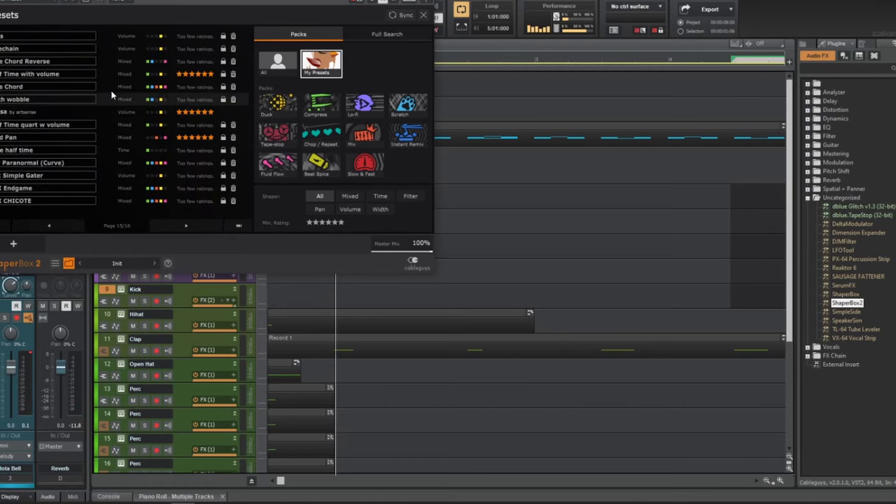
pyautogui.click(131, 125)
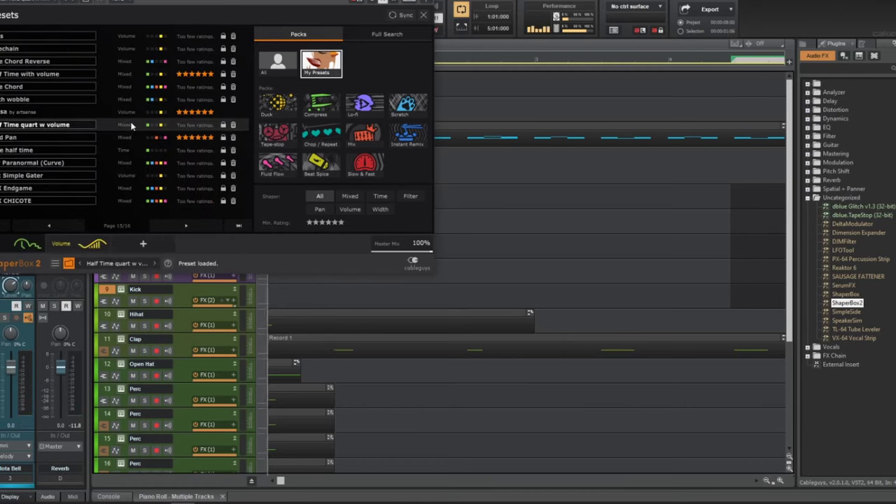
pyautogui.press('space')
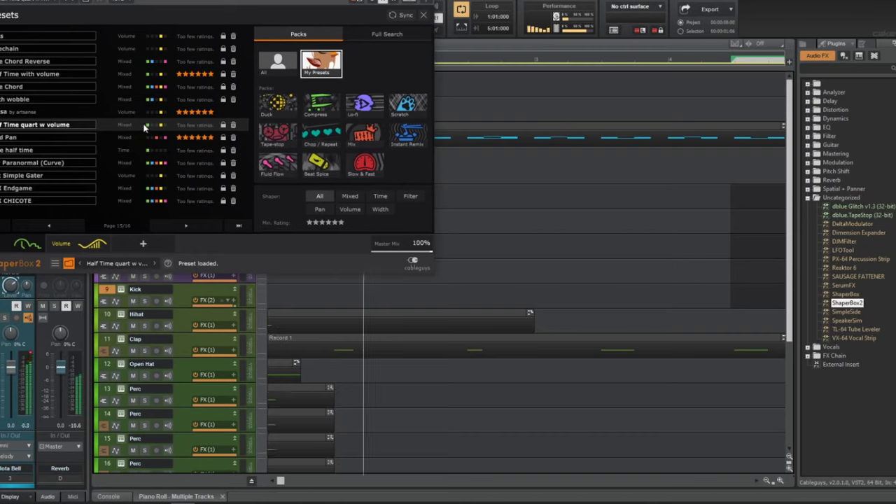
# - Compare the chord and reverse chord presets with Half Time with volume, load the latter and close ShaperBox 2
pyautogui.click(124, 75)
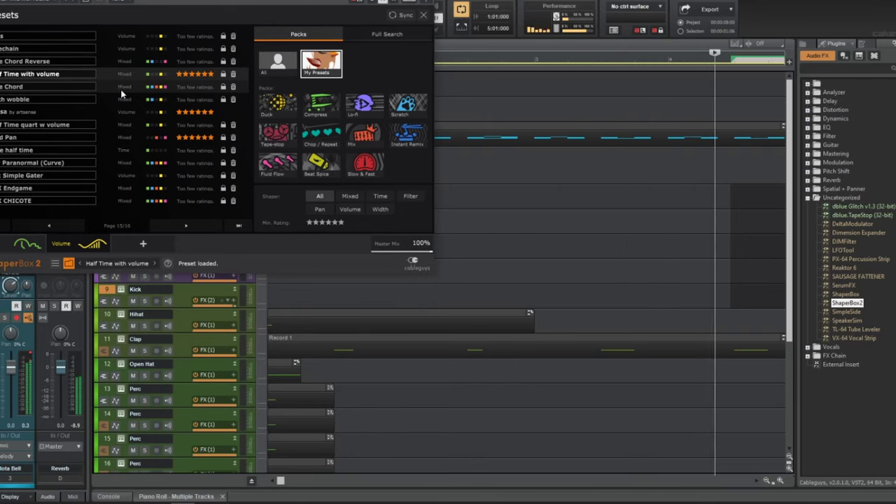
pyautogui.click(121, 88)
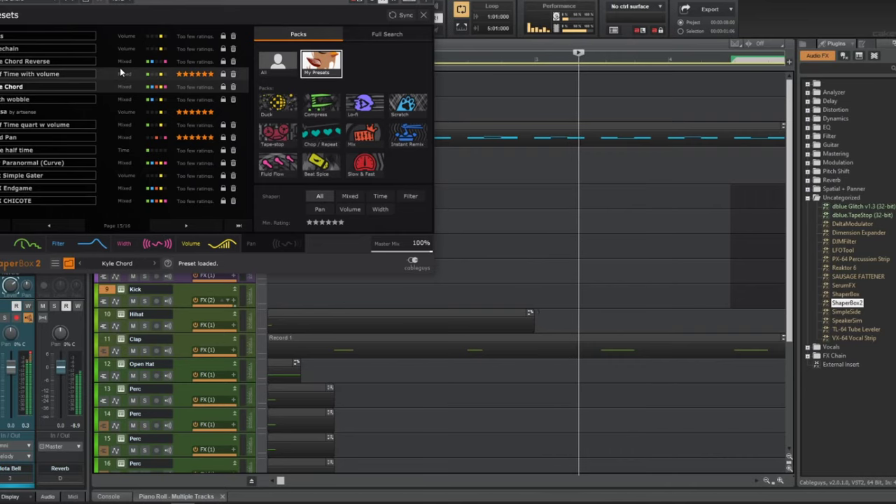
pyautogui.click(123, 64)
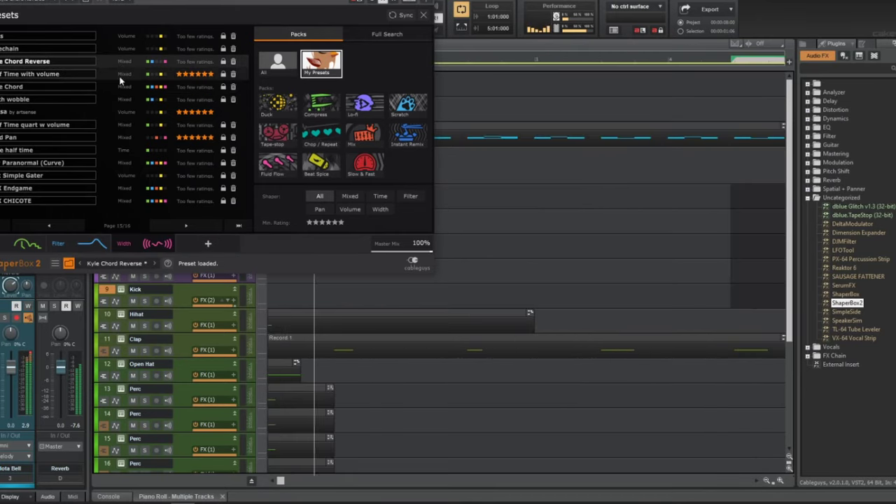
pyautogui.click(127, 73)
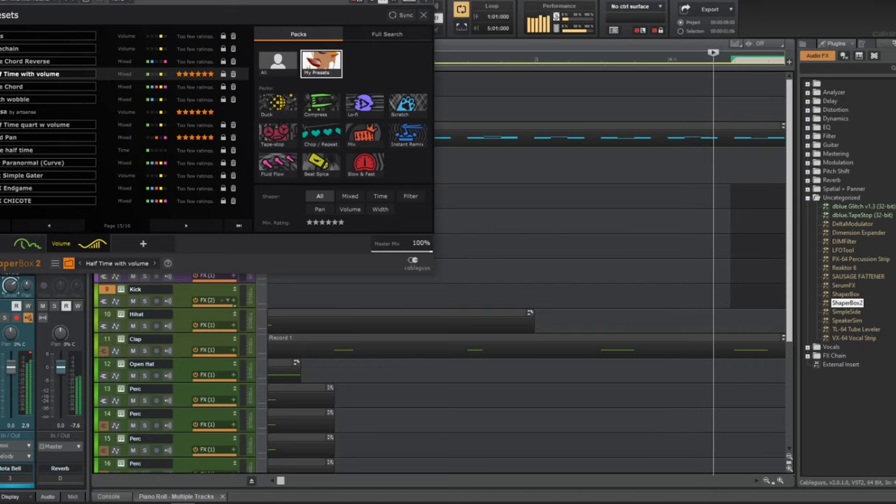
pyautogui.click(423, 14)
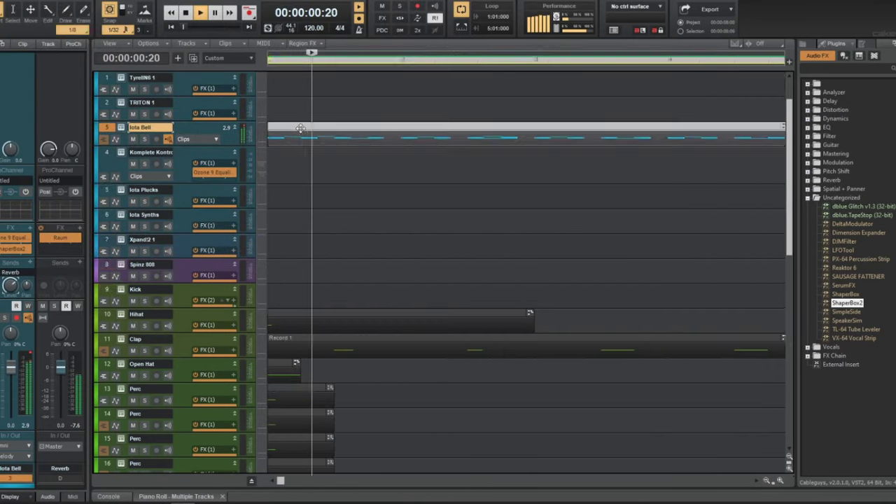
# - Reopen Iota Bell's clip in the piano roll, transpose all its notes down six semitones and replay from the start
pyautogui.doubleClick(300, 131)
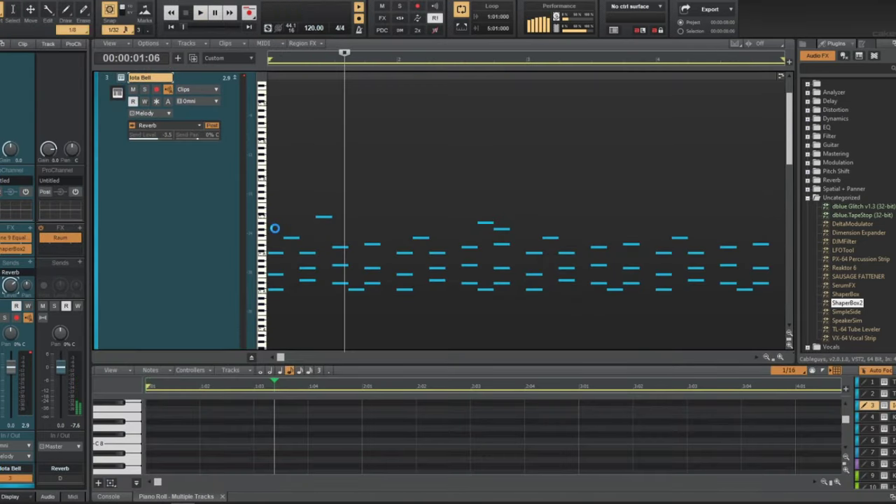
pyautogui.doubleClick(386, 269)
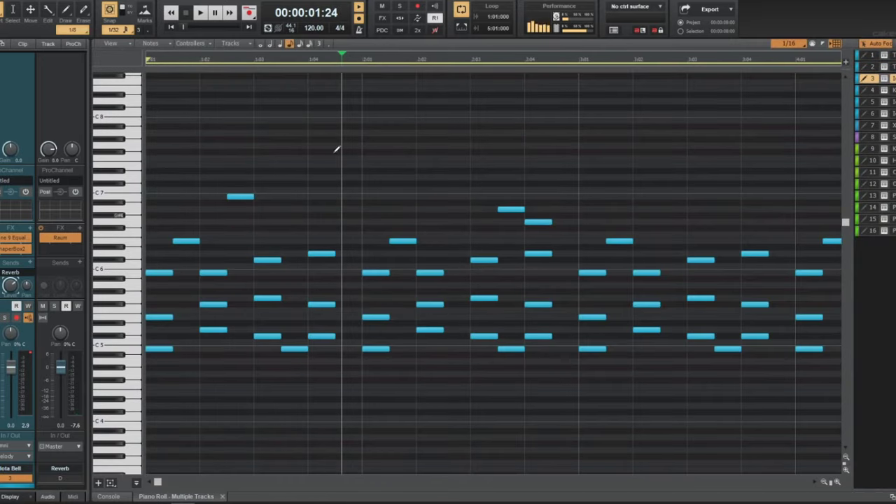
pyautogui.click(359, 12)
pyautogui.press('w')
pyautogui.press('space')
pyautogui.hotkey('ctrl', 'a')
pyautogui.press('space')
pyautogui.moveTo(160, 273); pyautogui.dragTo(162, 312)
pyautogui.press('w')
pyautogui.press('space')
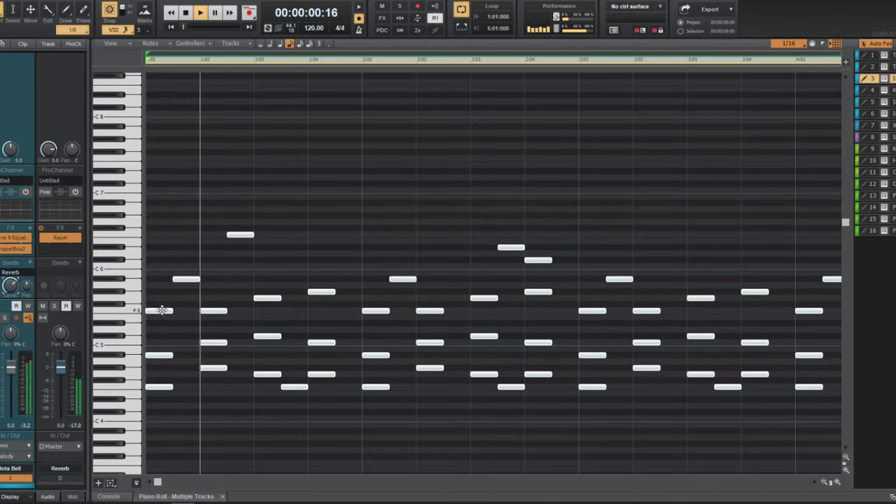
# - In Iota Bell's ShaperBox 2, check the Time shaper, set the Volume shaper's LFO length to 2 Bars (8/4) and listen
pyautogui.scroll(-3, 262, 282)
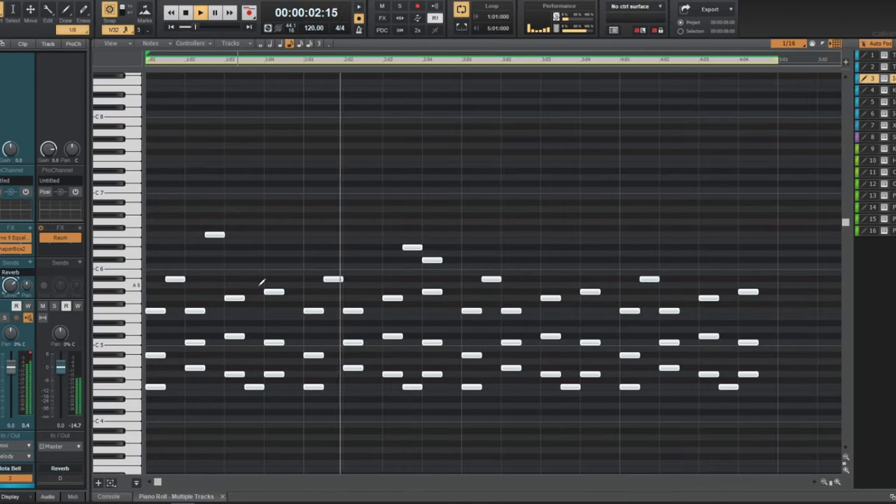
pyautogui.scroll(-1, 277, 278)
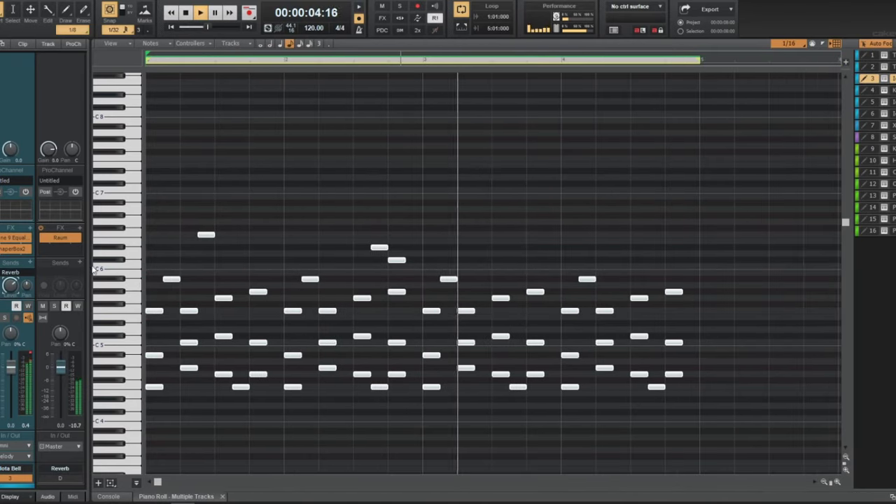
pyautogui.doubleClick(25, 251)
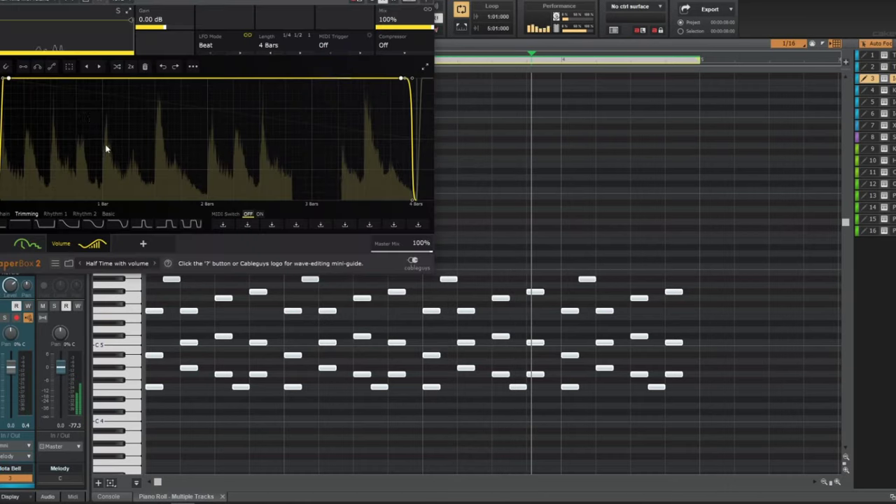
pyautogui.click(28, 243)
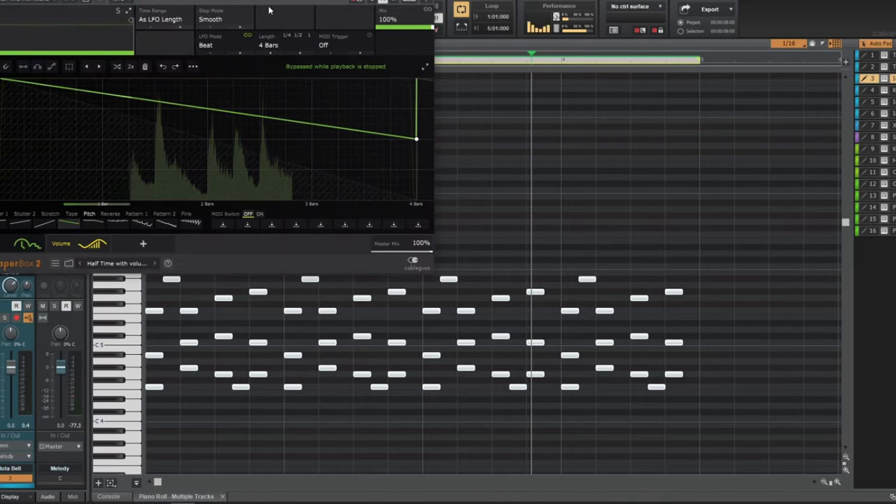
pyautogui.click(271, 52)
pyautogui.click(84, 243)
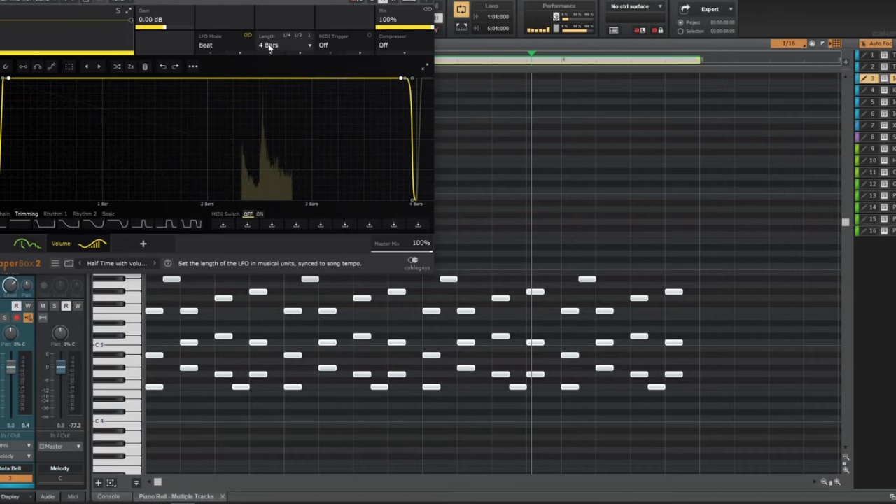
pyautogui.scroll(-1, 272, 54)
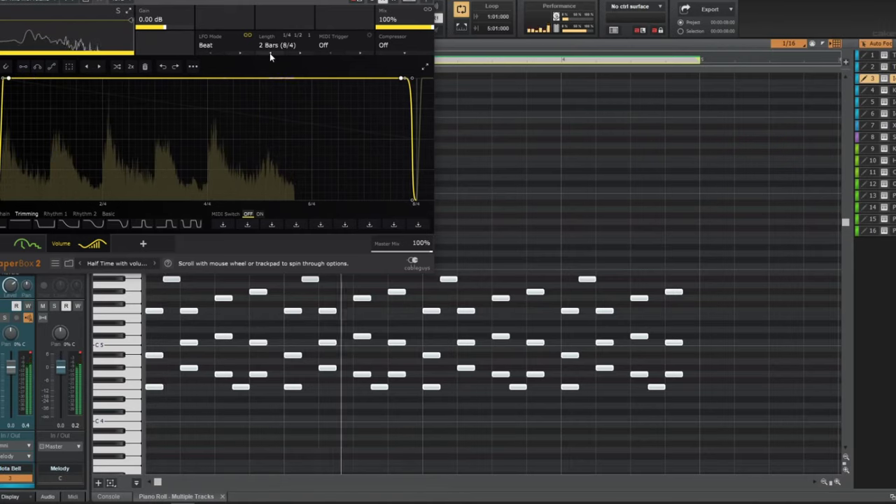
pyautogui.press('space')
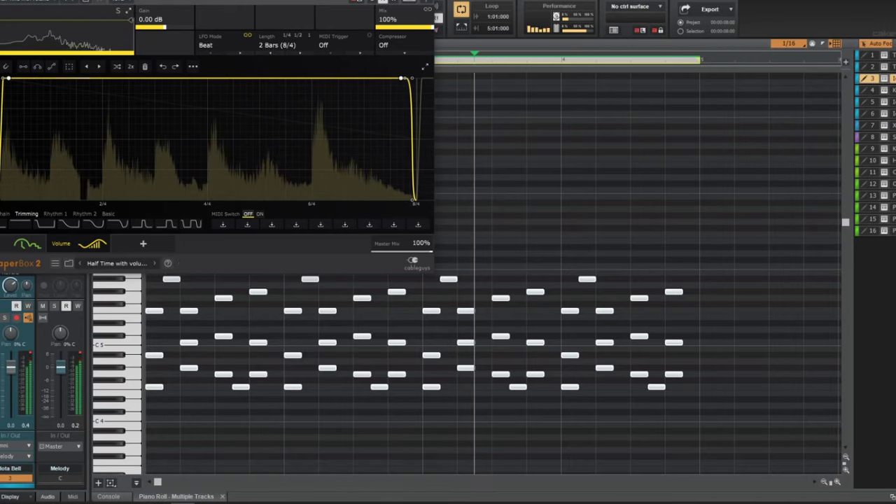
# - Close ShaperBox 2, transpose all the Iota Bell notes up ten semitones and replay the melody from the start
pyautogui.click(427, 1)
pyautogui.moveTo(155, 312); pyautogui.dragTo(149, 247)
pyautogui.press('w')
pyautogui.press('space')
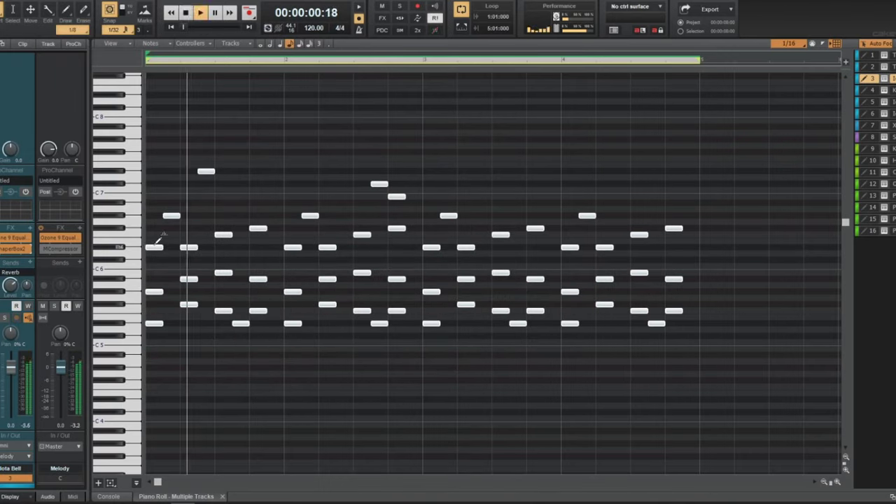
# - Audition the third chord's notes in the first bar, lower its middle B5 note to Bb5 and replay the melody
pyautogui.click(249, 185)
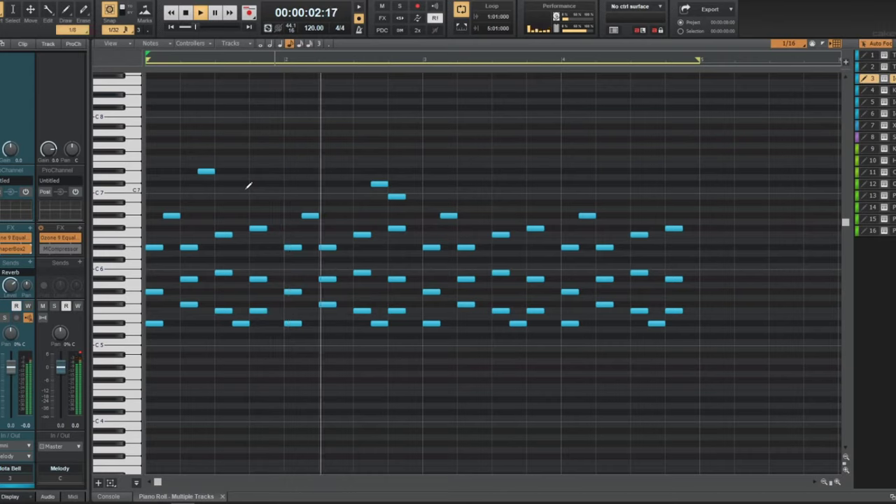
pyautogui.click(224, 310)
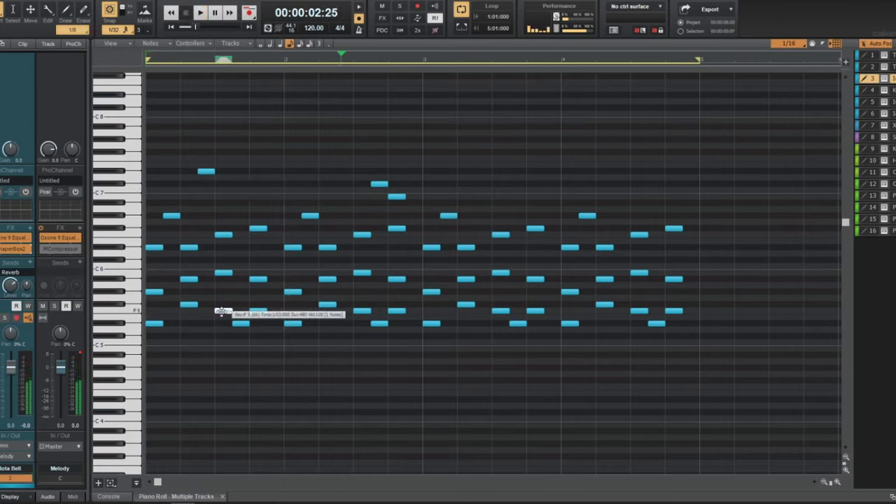
pyautogui.click(223, 272)
pyautogui.click(223, 235)
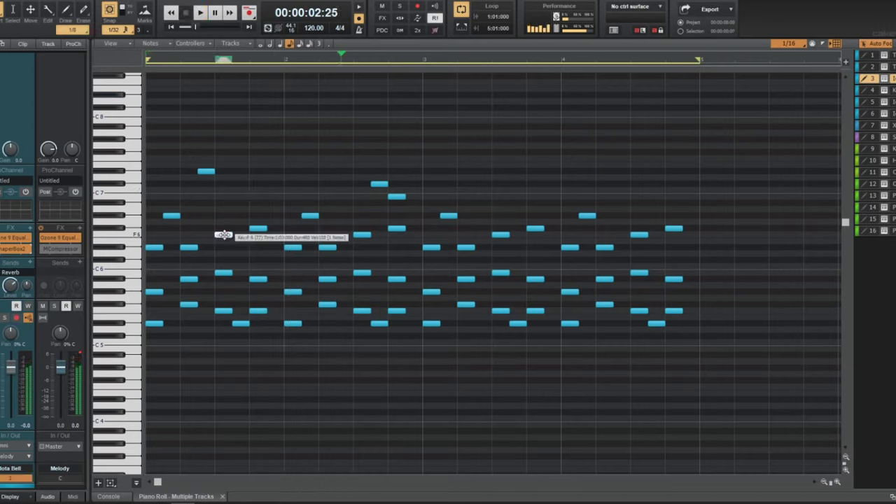
pyautogui.click(222, 311)
pyautogui.click(222, 273)
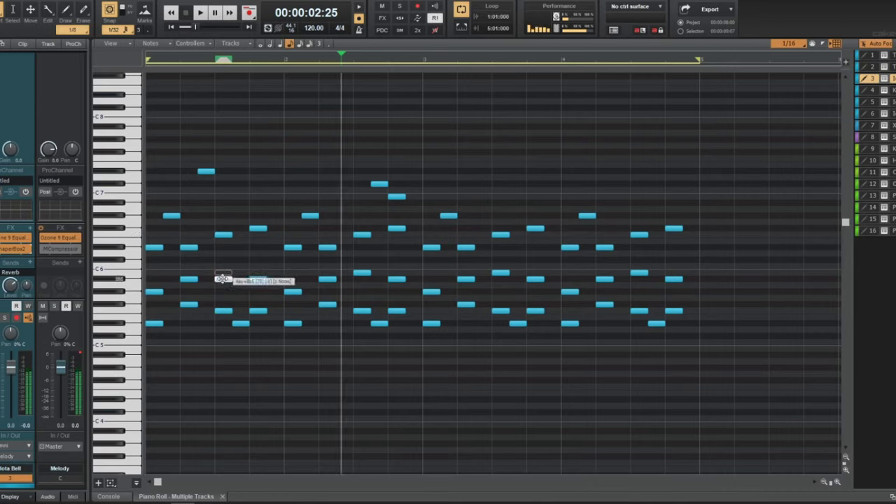
pyautogui.click(223, 235)
pyautogui.press('space')
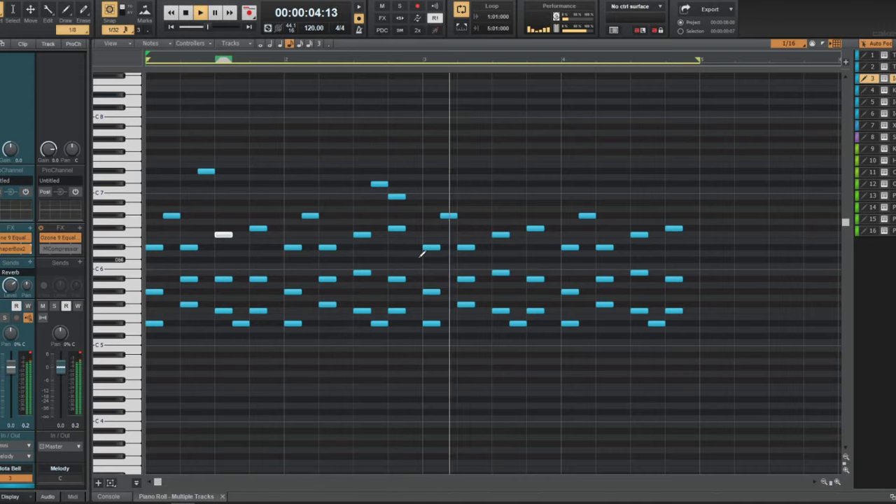
# - Lower the matching middle notes of the third chords in the remaining three bars to Bb5 and replay from the start
pyautogui.click(126, 280)
pyautogui.click(124, 272)
pyautogui.moveTo(361, 272); pyautogui.dragTo(361, 279)
pyautogui.press('w')
pyautogui.press('space')
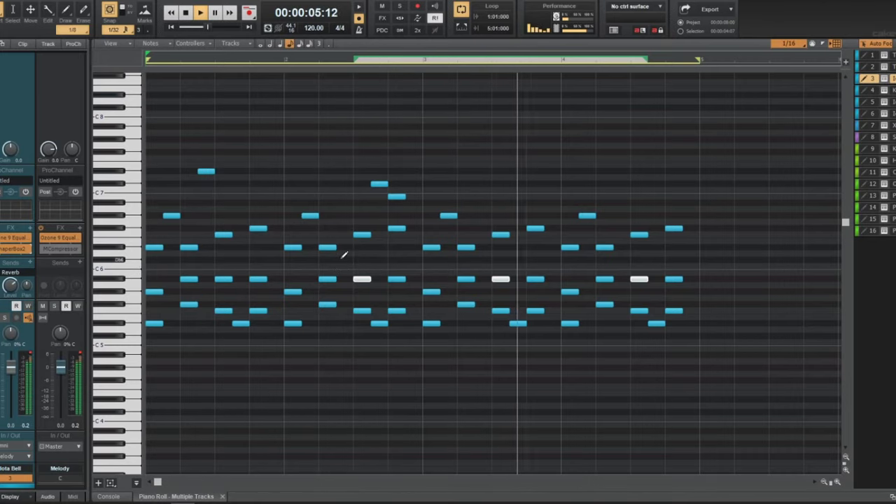
# - Close the piano roll, open Iota Bell's ShaperBox 2 and compare the chord and chord reverse presets, loading the latter
pyautogui.press('d')
pyautogui.doubleClick(17, 249)
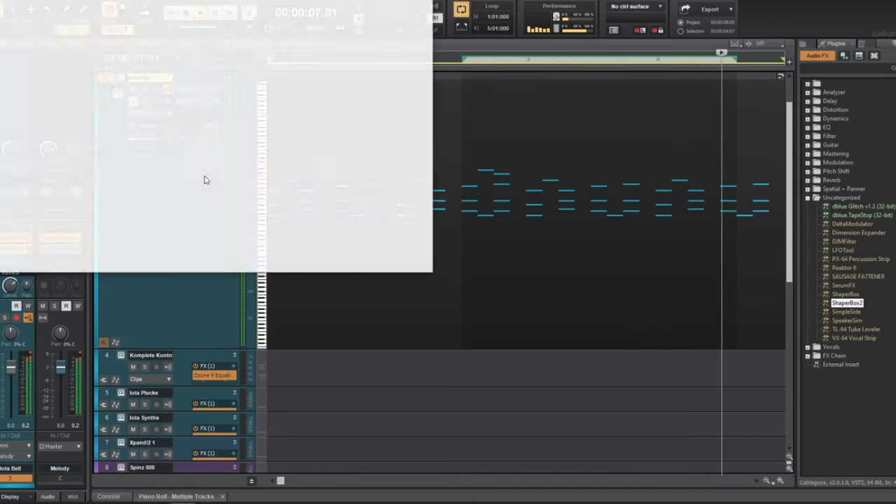
pyautogui.click(130, 265)
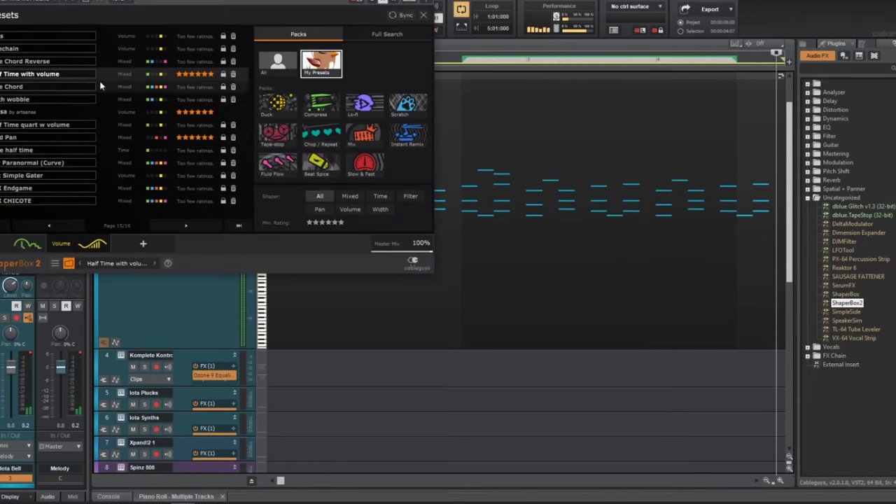
pyautogui.click(79, 264)
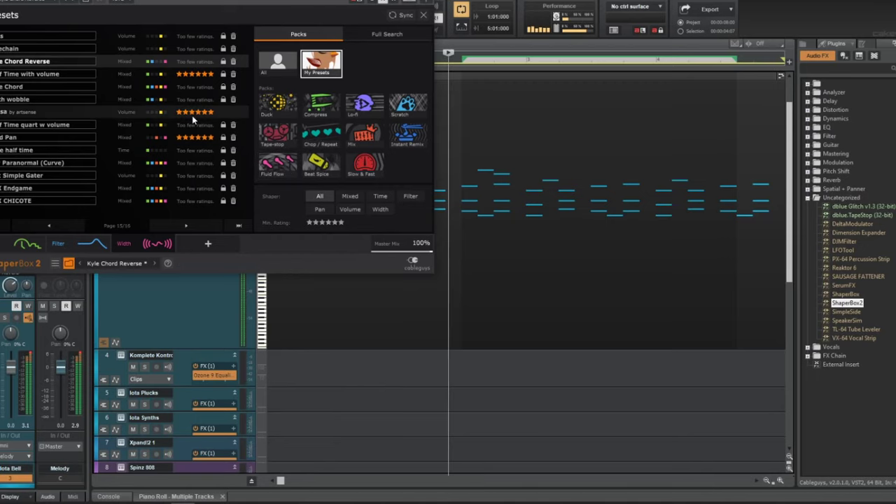
pyautogui.click(122, 83)
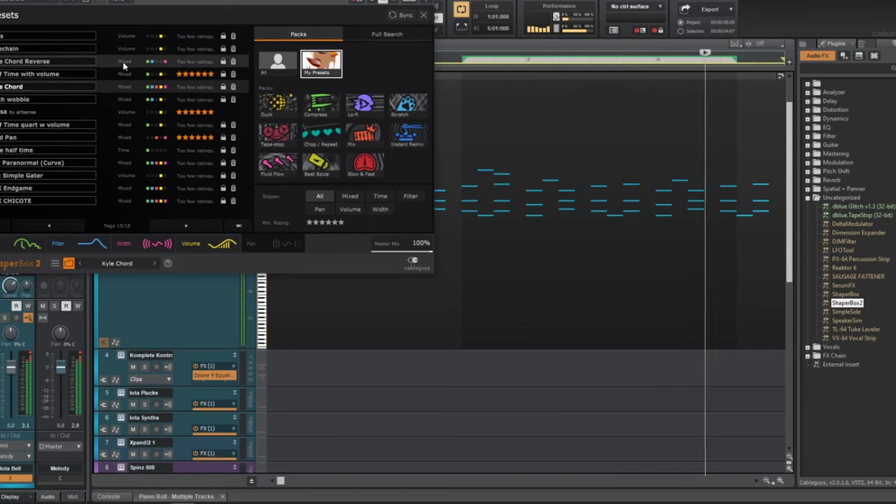
pyautogui.click(123, 61)
# - Audition the Reverse End preset, reload the chord reverse preset and close ShaperBox 2
pyautogui.click(231, 225)
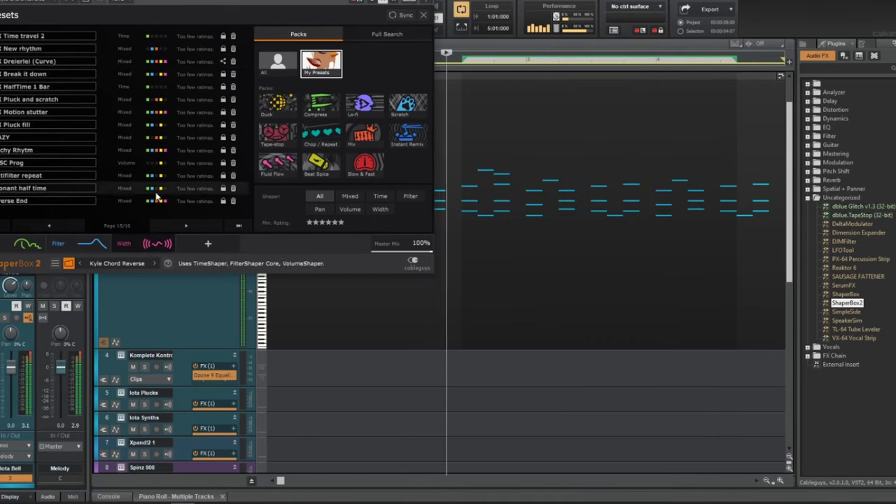
pyautogui.click(127, 202)
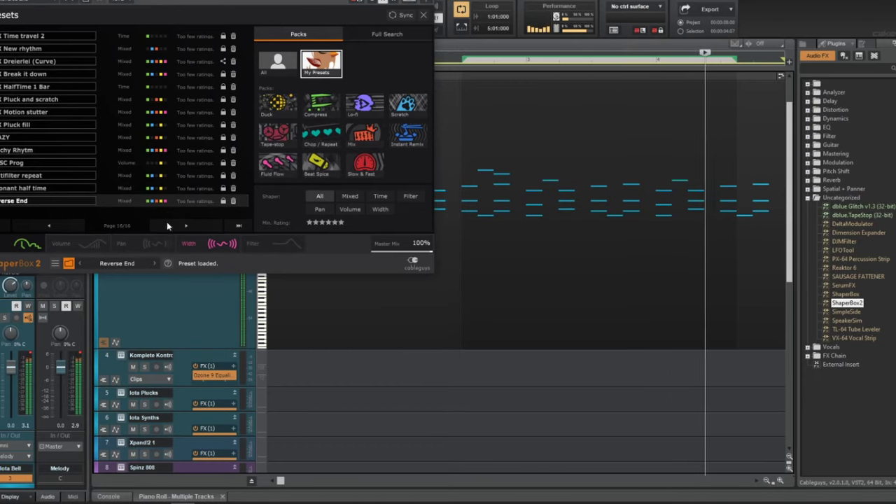
pyautogui.click(59, 227)
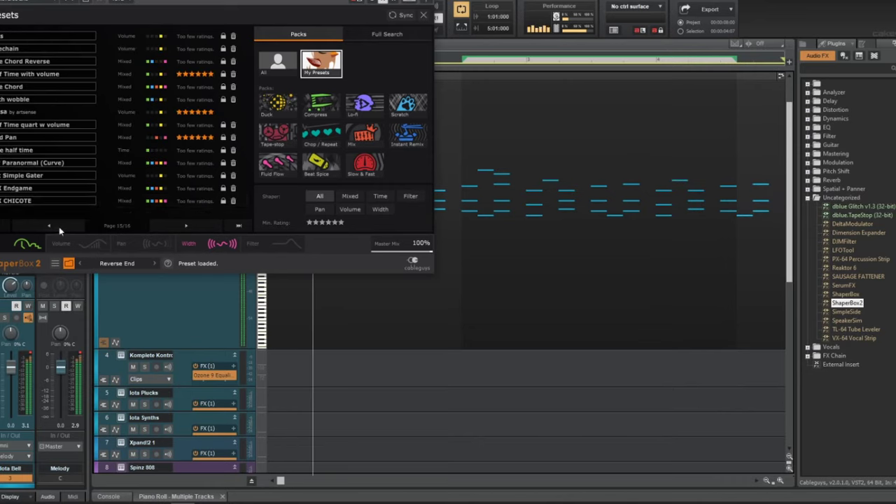
pyautogui.click(117, 62)
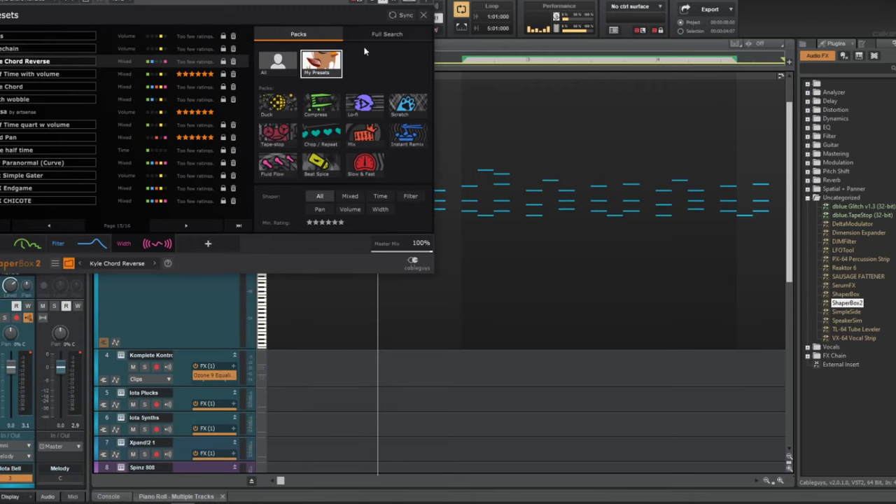
pyautogui.click(427, 1)
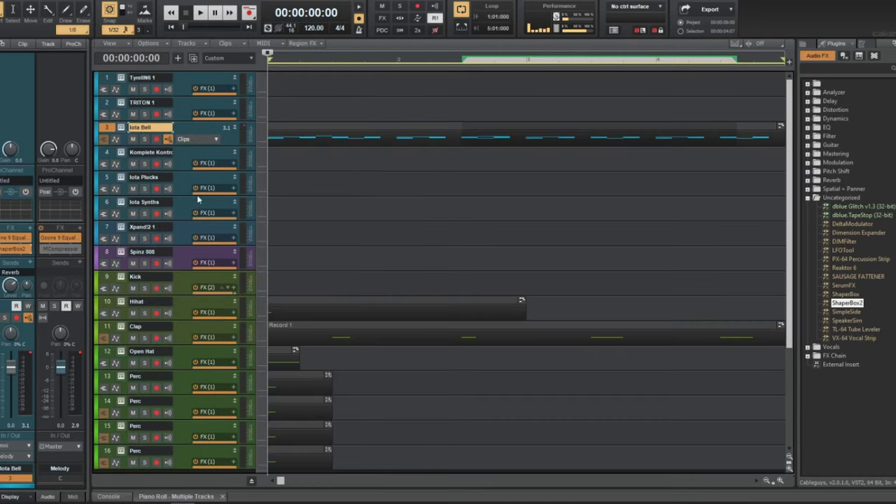
# - Play the melody and lower Iota Bell's track volume to -6.4 dB
pyautogui.press('space')
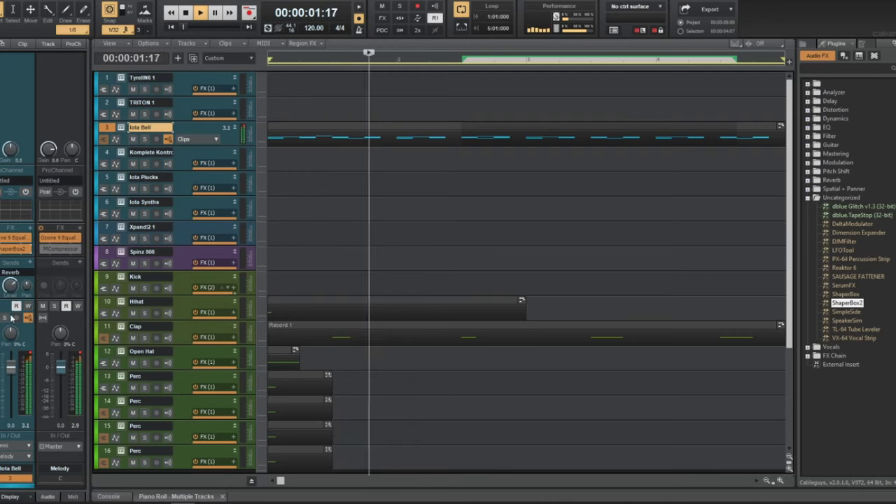
pyautogui.moveTo(12, 368); pyautogui.dragTo(12, 382)
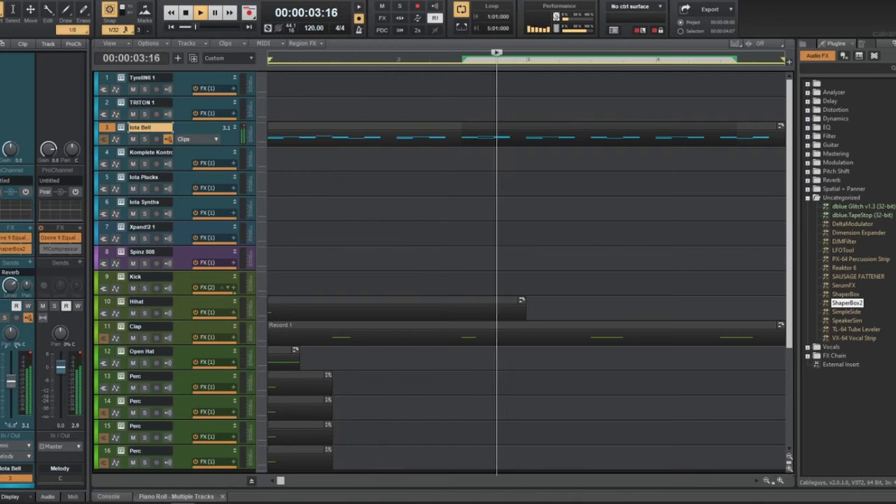
pyautogui.click(180, 114)
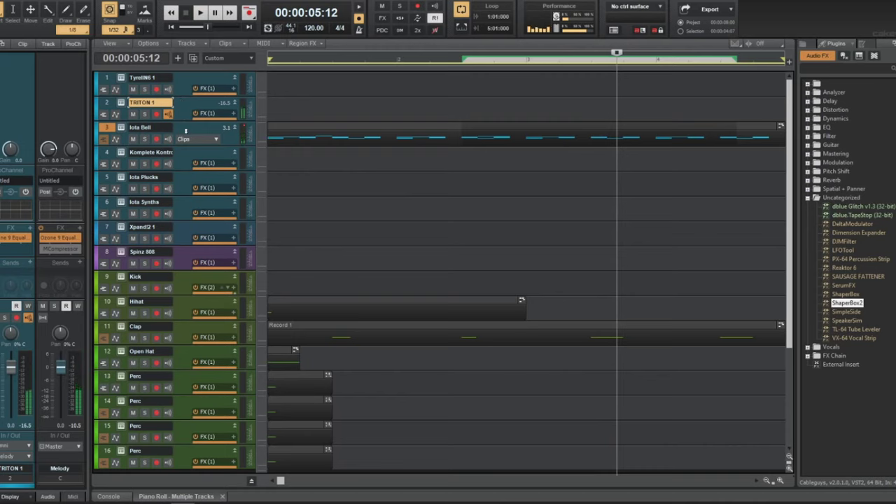
# - Apply the Transpose command to the whole Iota Bell clip and replay it from the start
pyautogui.click(185, 130)
pyautogui.click(313, 130)
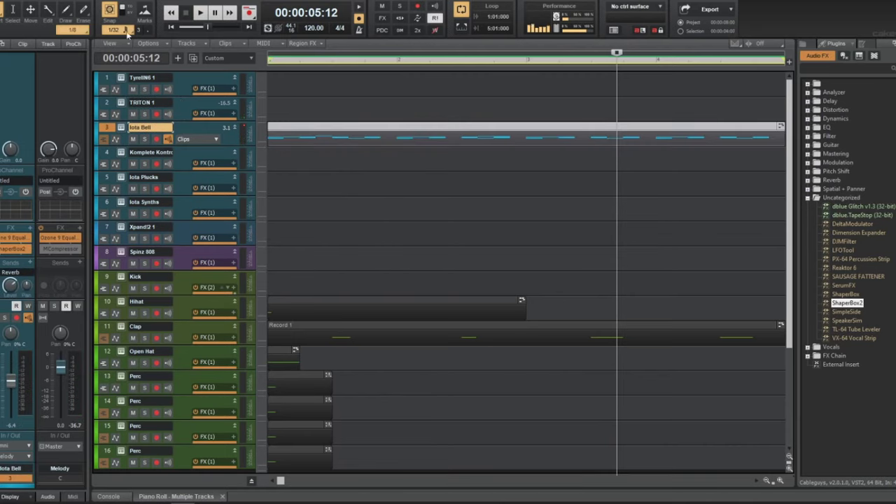
pyautogui.click(89, 2)
pyautogui.click(112, 24)
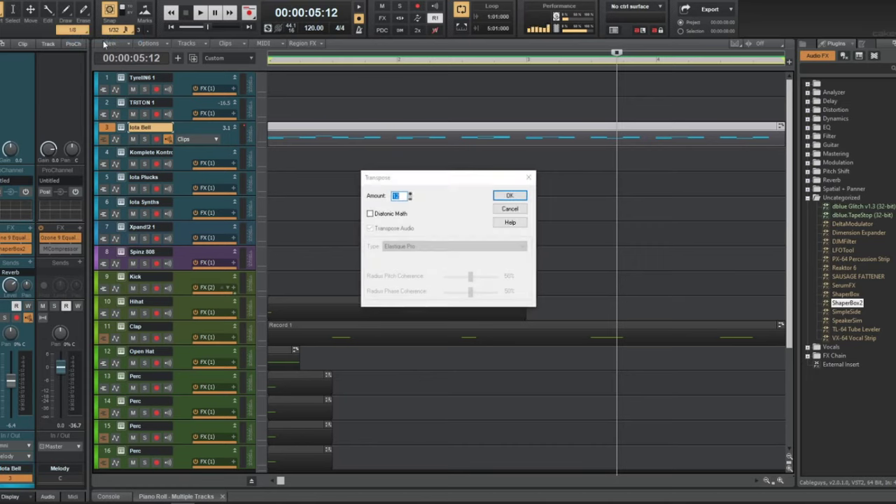
pyautogui.press('Return')
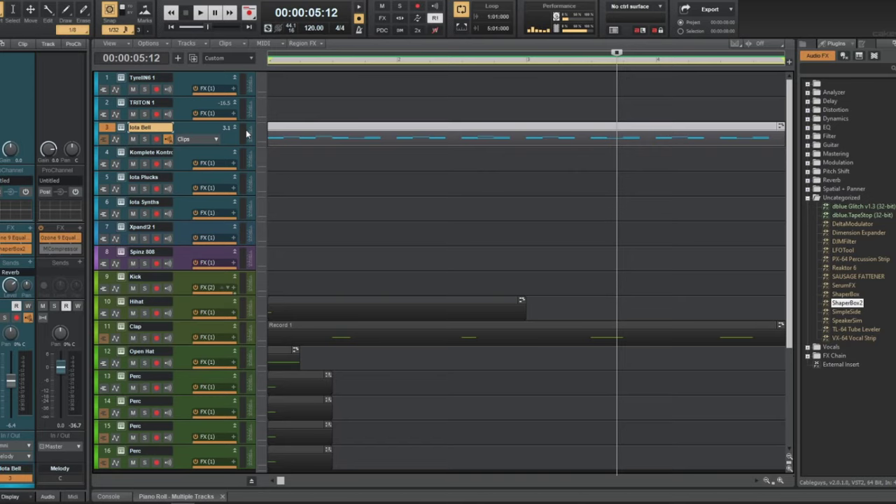
pyautogui.press('w')
pyautogui.press('space')
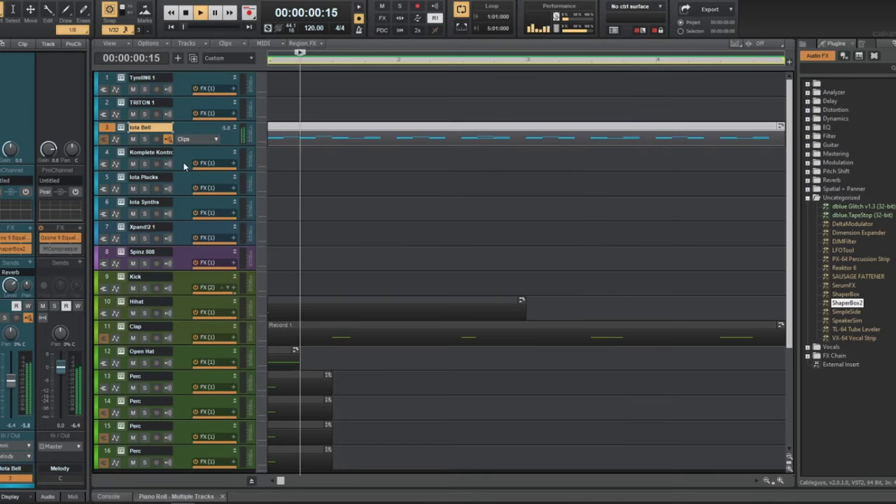
# - Load the Marvellous Thing marimba preset in the Komplete Kontrol track's instrument and close the plug-in
pyautogui.click(179, 162)
pyautogui.press('space')
pyautogui.click(172, 164)
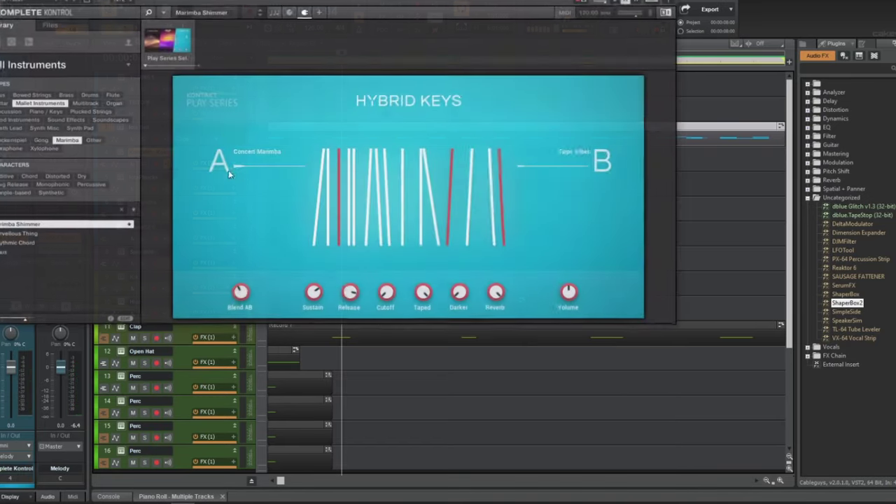
pyautogui.click(63, 243)
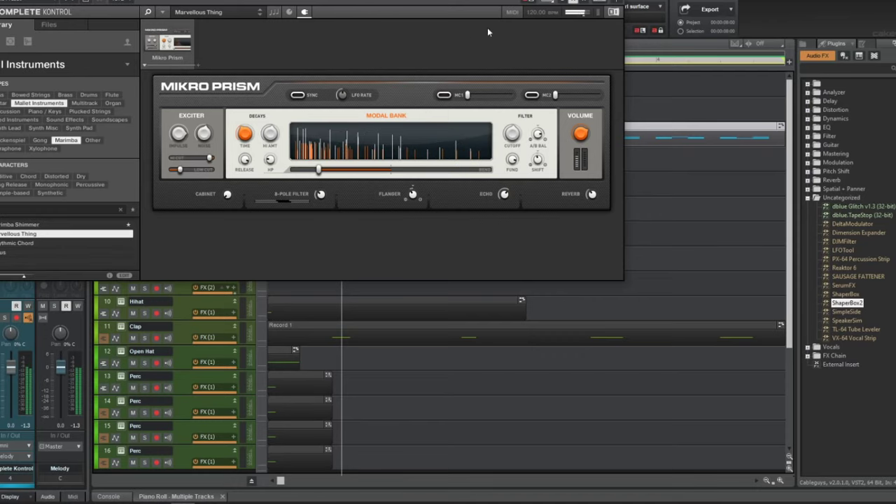
pyautogui.click(616, 1)
# - Copy Iota Bell's clip onto the Komplete Kontrol track and, during playback, lower the latter's volume to -9.9 dB
pyautogui.moveTo(380, 126); pyautogui.dragTo(352, 138)
pyautogui.press('w')
pyautogui.press('space')
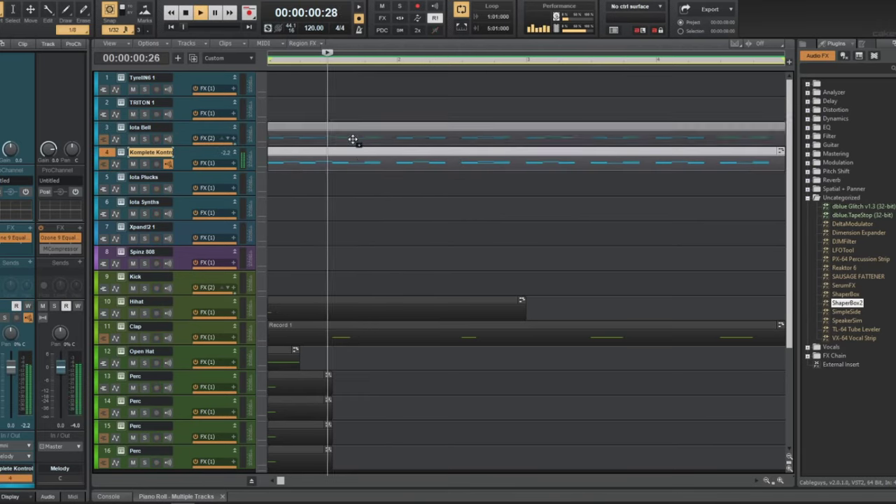
pyautogui.moveTo(11, 368); pyautogui.dragTo(11, 388)
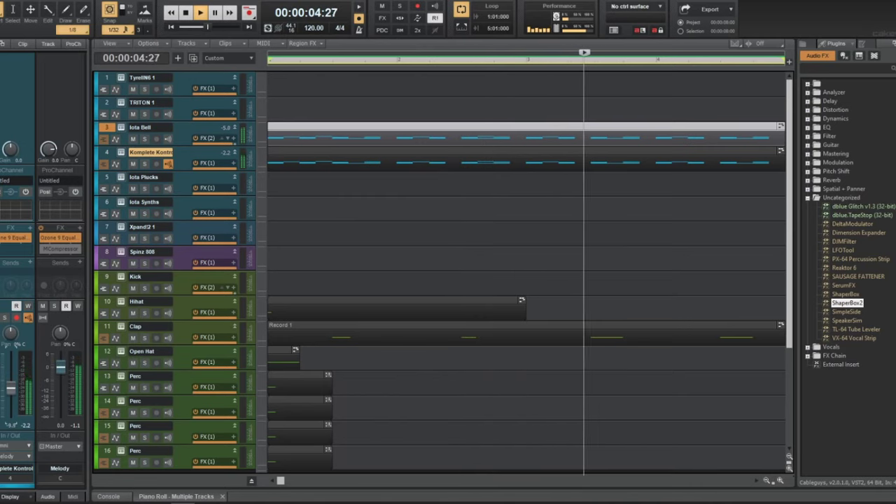
pyautogui.scroll(-3, 560, 168)
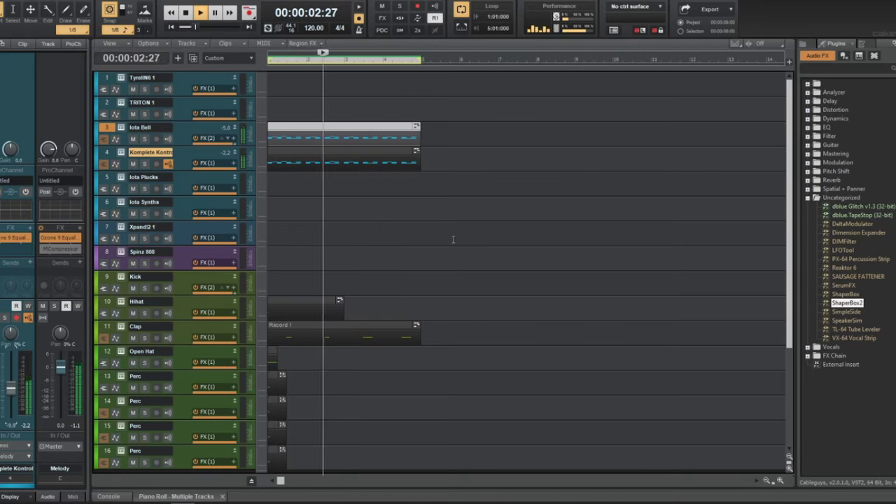
# - Insert the Reverse FX chain before MCompressor on the Melody bus, audition its dblue Glitch plug-in and bypass the chain
pyautogui.click(807, 355)
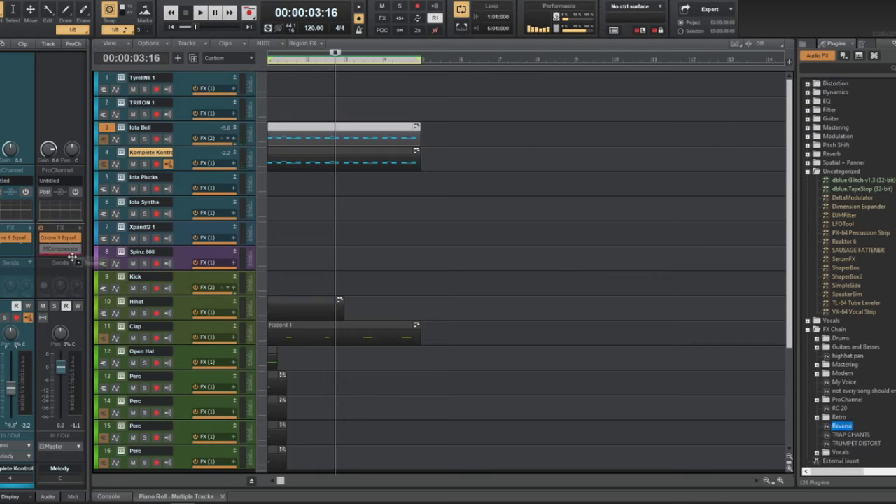
pyautogui.moveTo(72, 246); pyautogui.dragTo(75, 249)
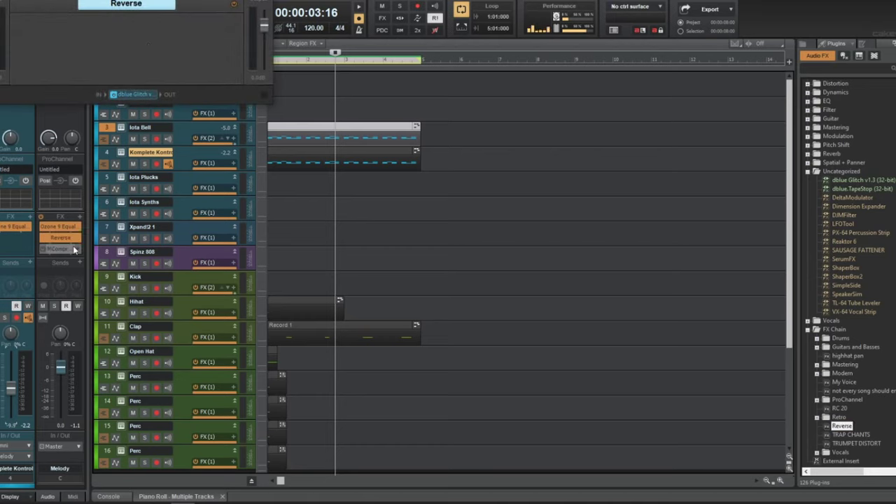
pyautogui.doubleClick(141, 97)
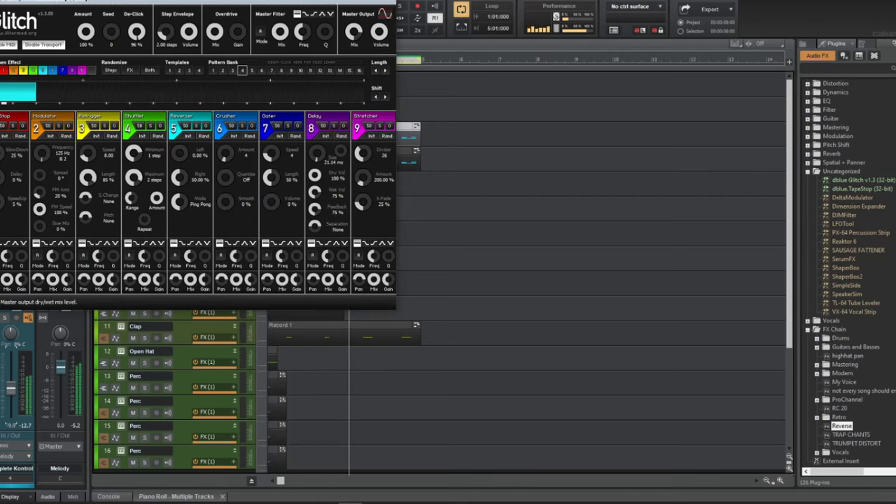
pyautogui.click(387, 1)
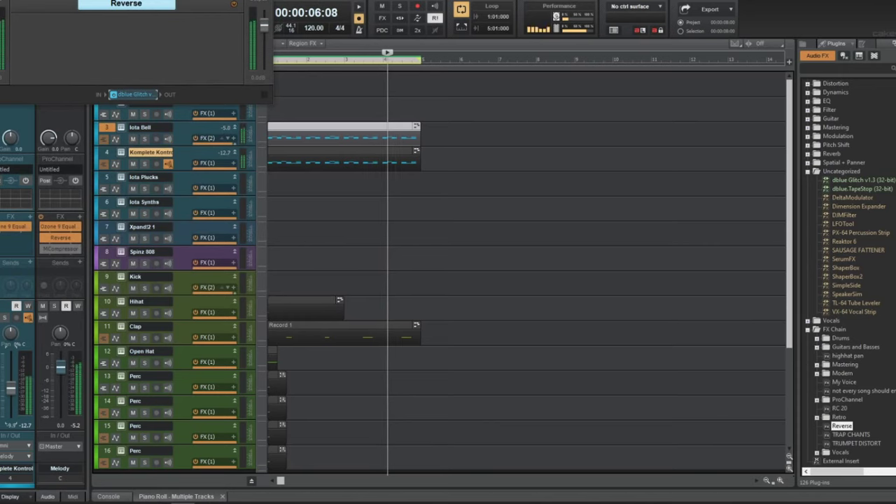
pyautogui.click(266, 1)
pyautogui.click(45, 238)
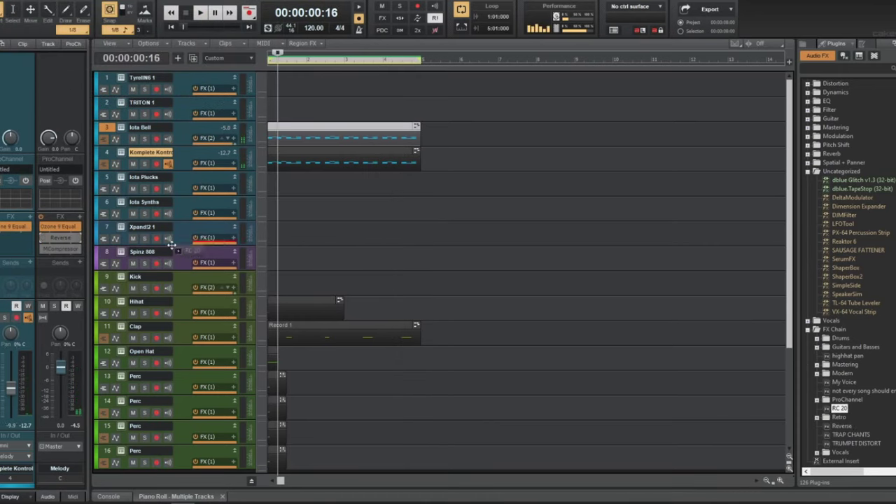
# - Insert the RC 20 FX chain after the Ozone 9 Equalizer on the Melody bus, then check and close its Mishby plug-in
pyautogui.moveTo(61, 228); pyautogui.dragTo(61, 229)
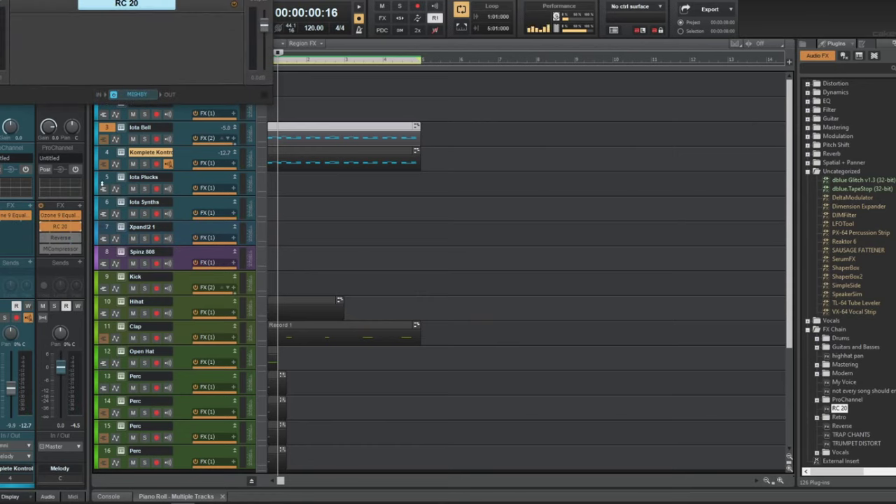
pyautogui.click(137, 94)
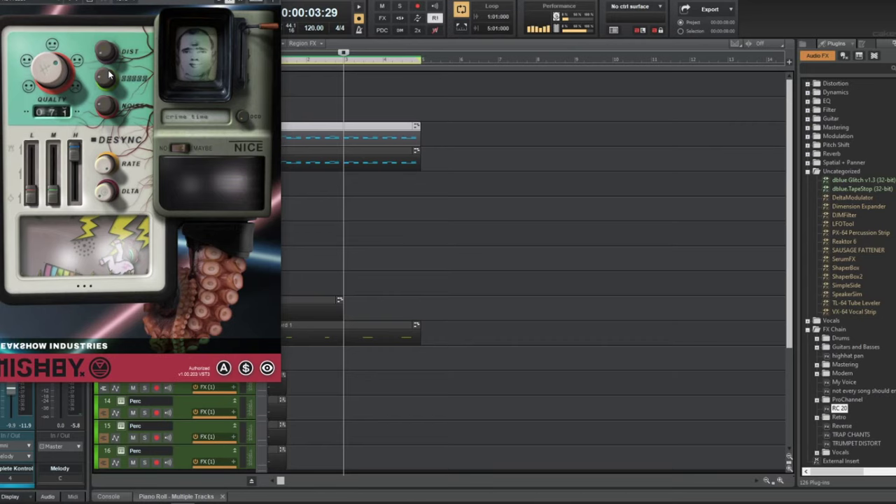
pyautogui.click(261, 2)
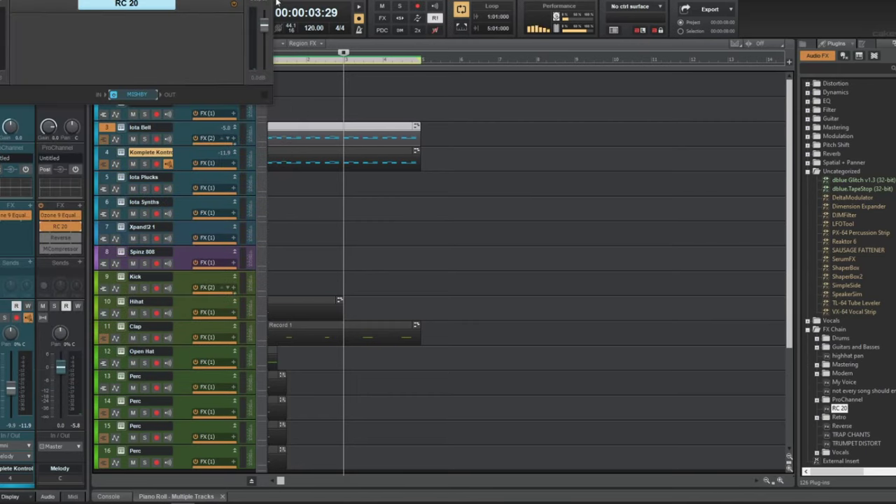
# - Close the RC 20 chain window and audition the melody from the project start
pyautogui.click(260, 3)
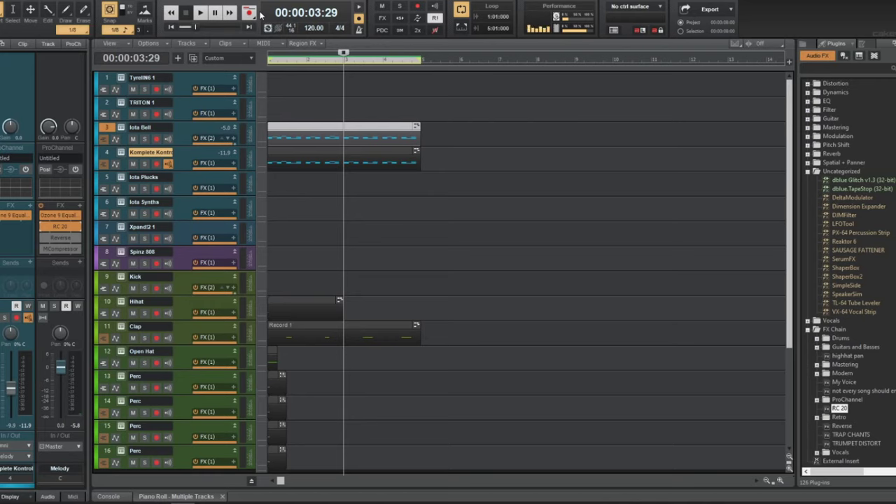
pyautogui.press('w')
pyautogui.press('space')
pyautogui.press('space')
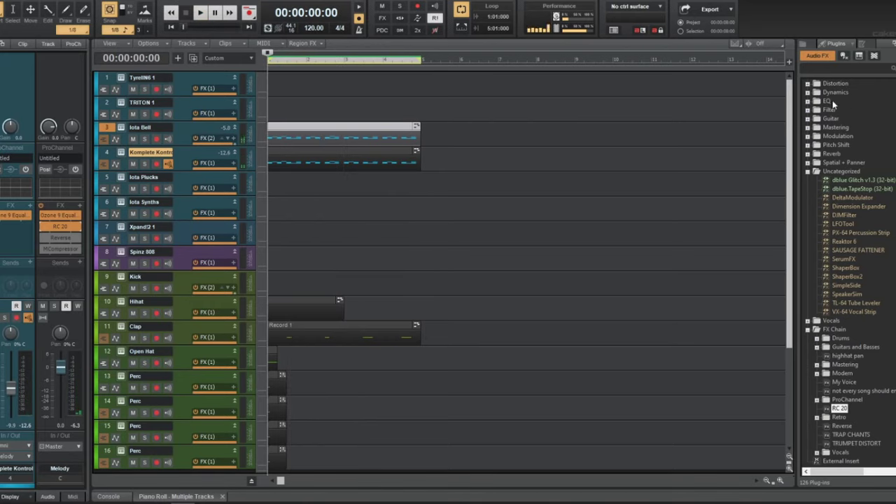
# - Insert CamelCrusher after RC 20 on the Melody bus, lower its master mix while auditioning, and close the plug-in
pyautogui.scroll(1, 833, 104)
pyautogui.click(808, 110)
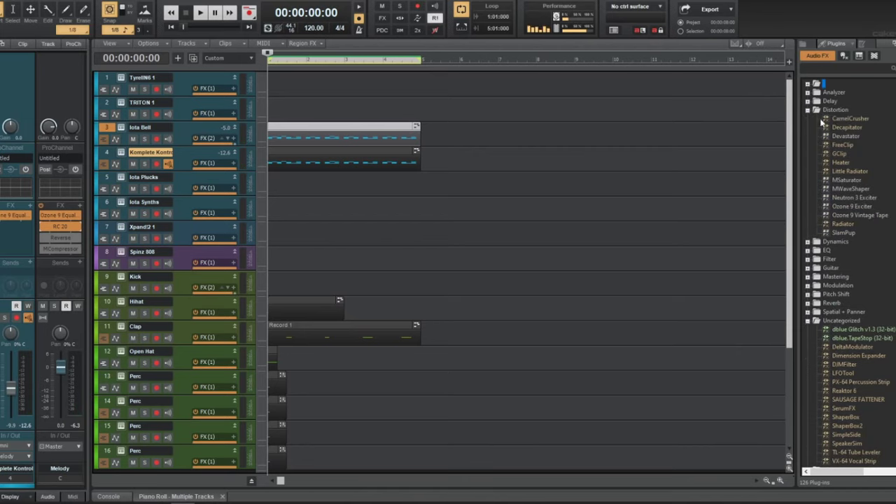
pyautogui.moveTo(837, 128); pyautogui.dragTo(72, 236)
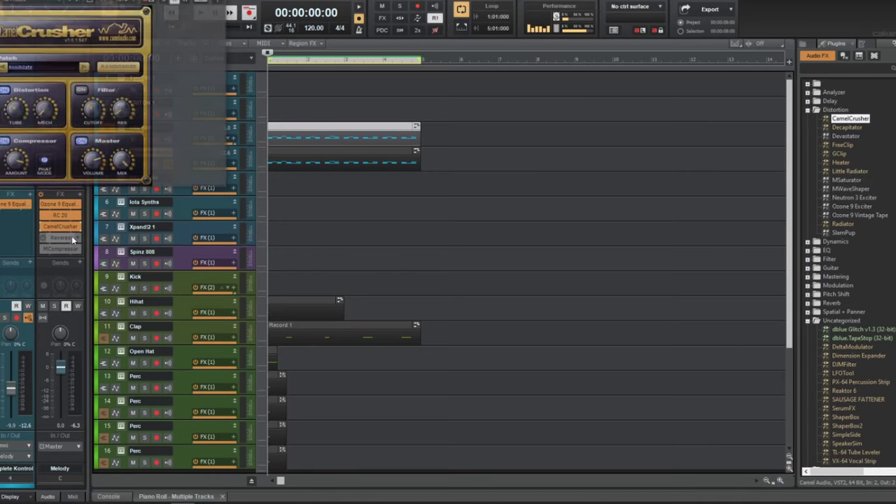
pyautogui.press('space')
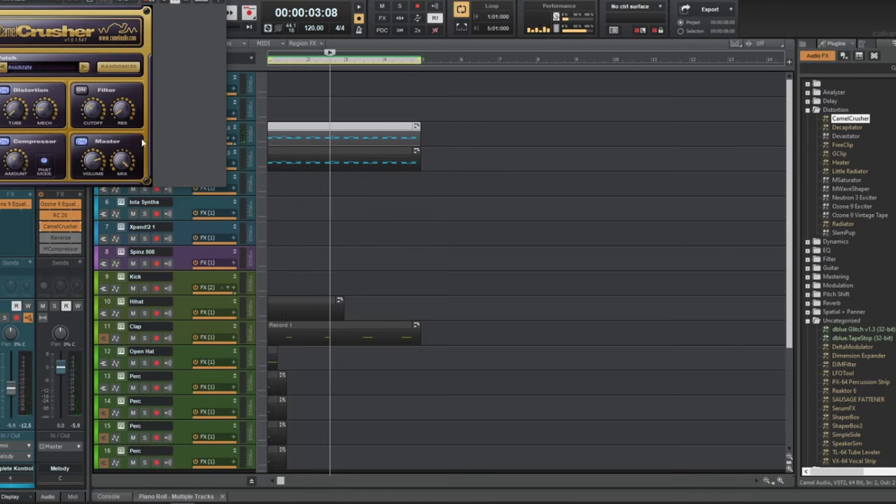
pyautogui.press('space')
pyautogui.press('space')
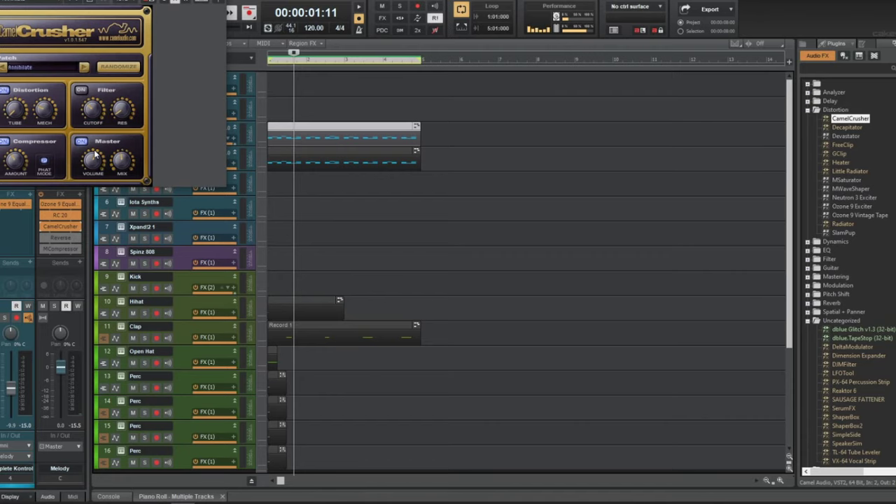
pyautogui.click(218, 2)
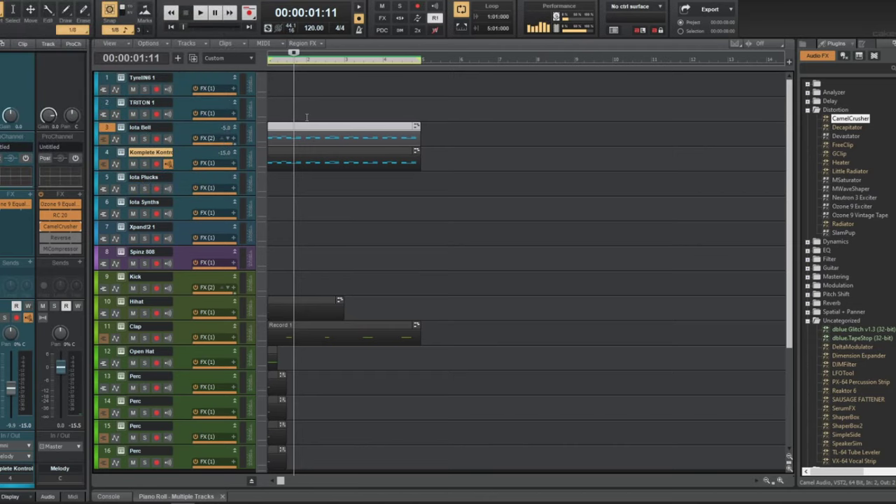
# - Transpose the Iota Bell and Komplete Kontrol clips together by the amount preset in the Transpose dialog, and dismiss Quantize without applying it
pyautogui.press('w')
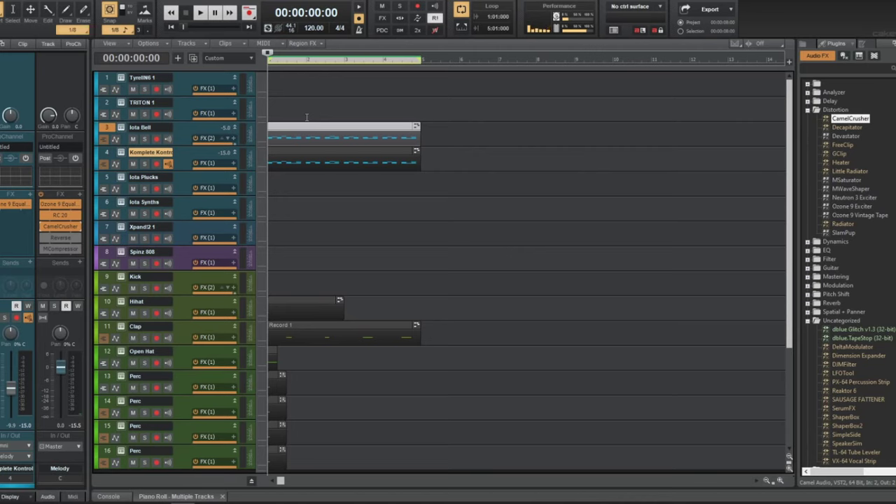
pyautogui.moveTo(459, 178); pyautogui.dragTo(242, 103)
pyautogui.click(79, 1)
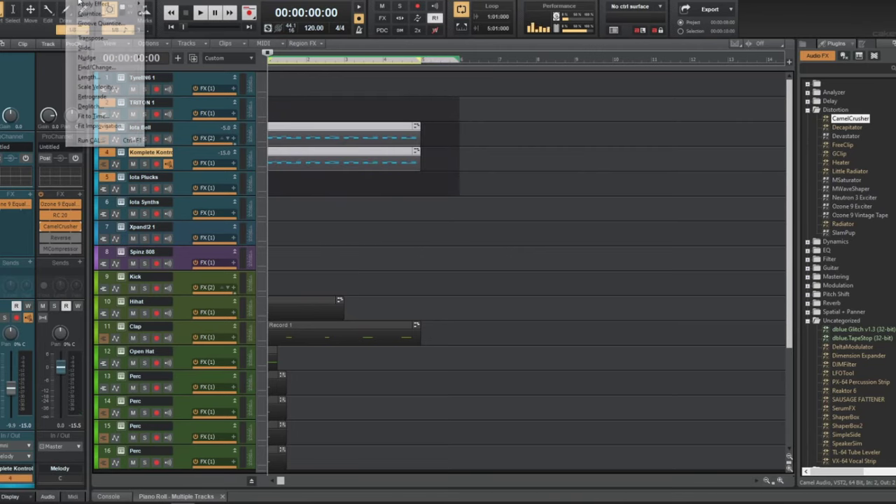
pyautogui.click(97, 37)
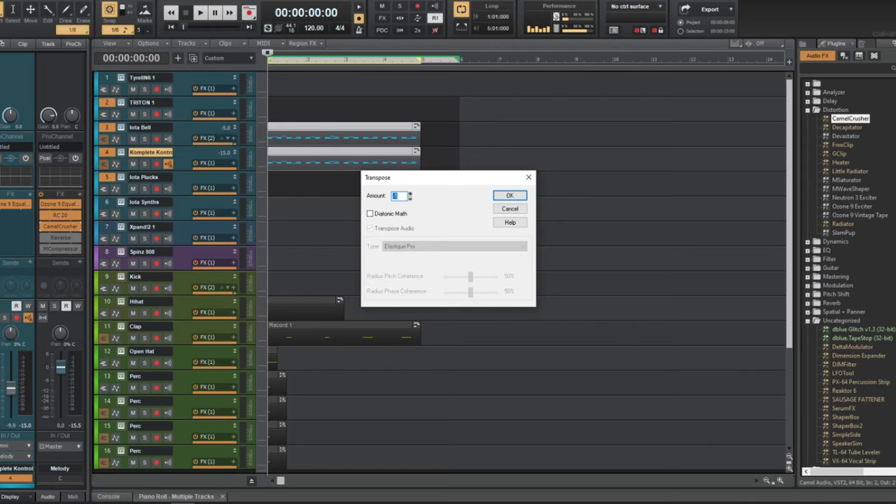
pyautogui.press('Return')
pyautogui.press('q')
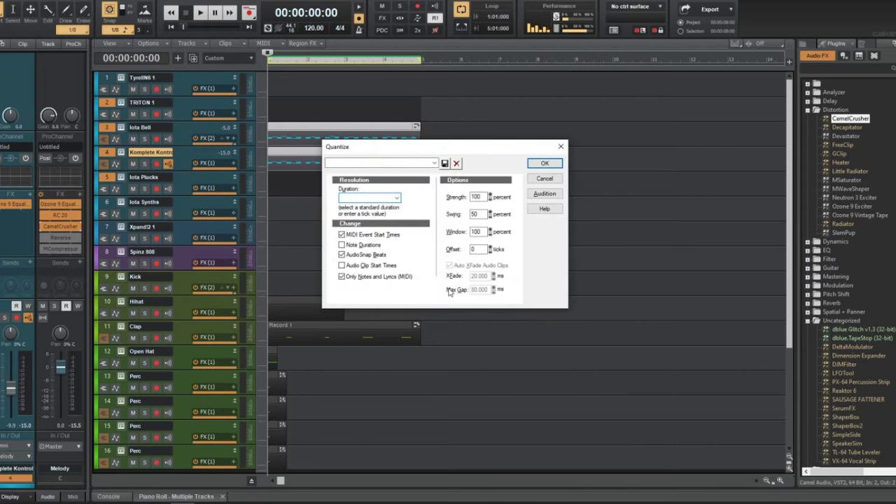
pyautogui.click(564, 148)
# - Play the transposed melody and check the CamelCrusher settings on the Melody bus
pyautogui.press('space')
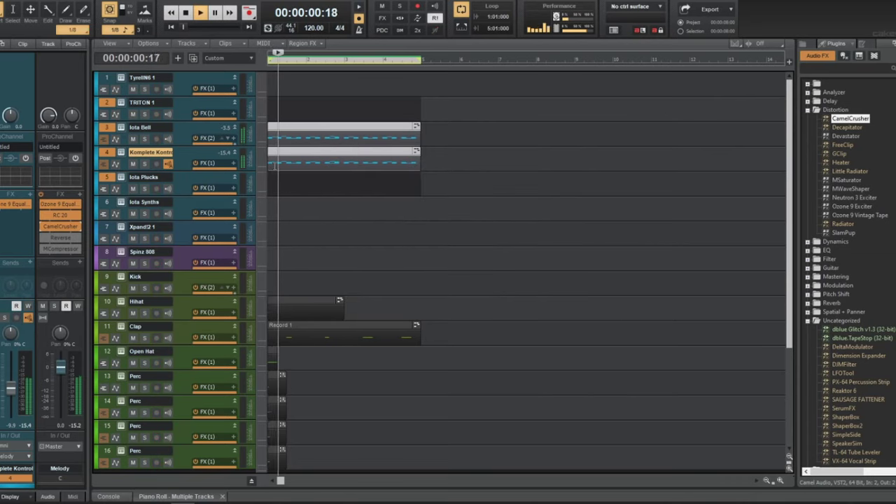
pyautogui.doubleClick(60, 227)
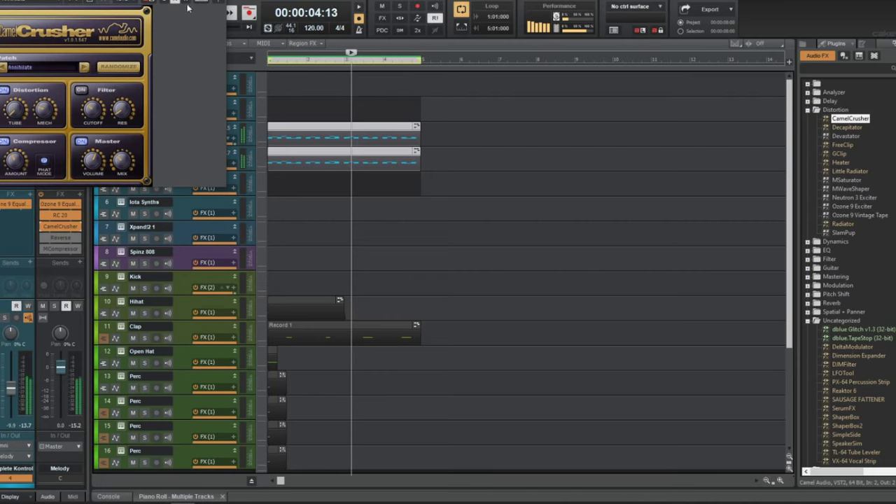
pyautogui.click(217, 1)
# - Widen the track headers and freeze the Iota Bell and Komplete Kontrol tracks
pyautogui.click(179, 187)
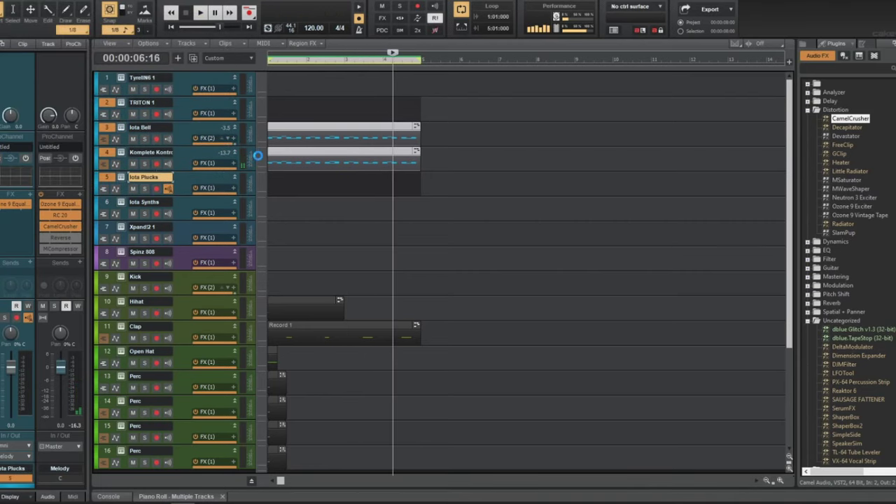
pyautogui.moveTo(256, 154); pyautogui.dragTo(312, 154)
pyautogui.click(156, 138)
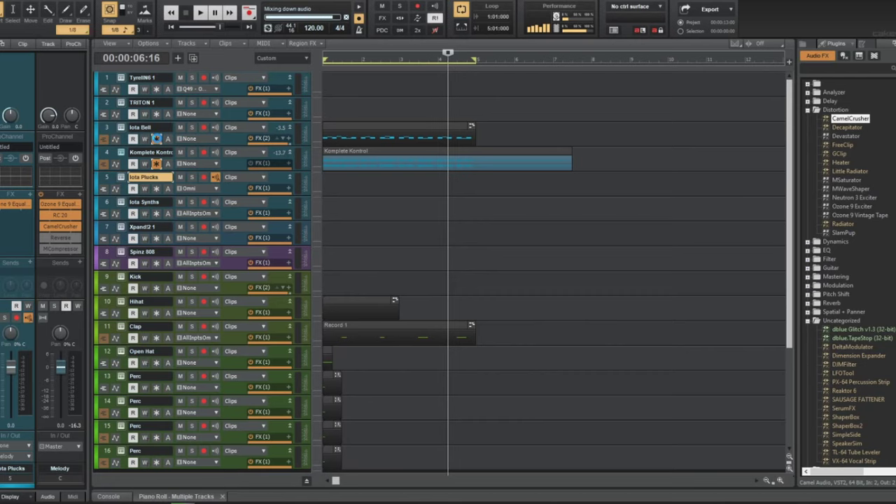
# - Play the frozen melody from the start, and check the Iota Plucks track's instrument and close it
pyautogui.press('w')
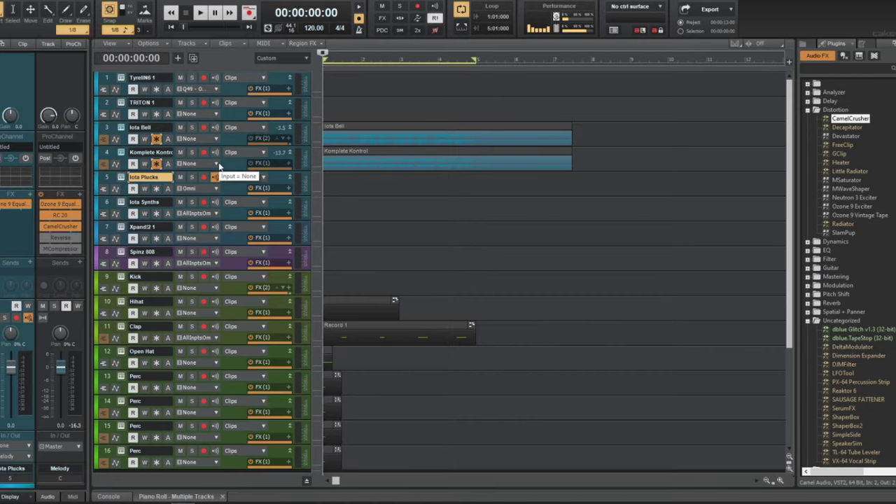
pyautogui.press('space')
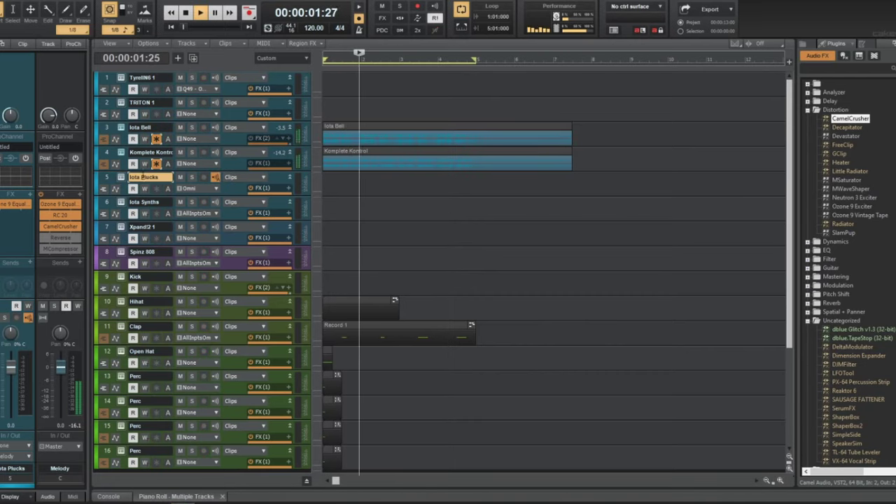
pyautogui.click(120, 178)
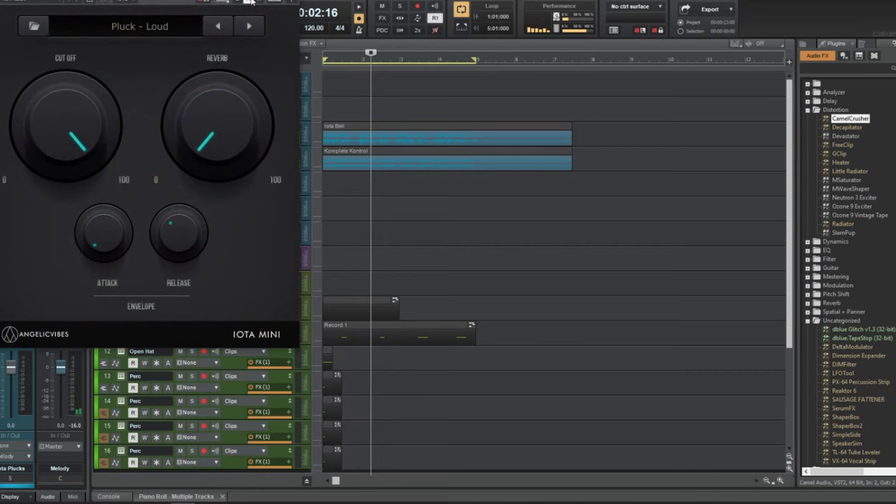
pyautogui.click(291, 2)
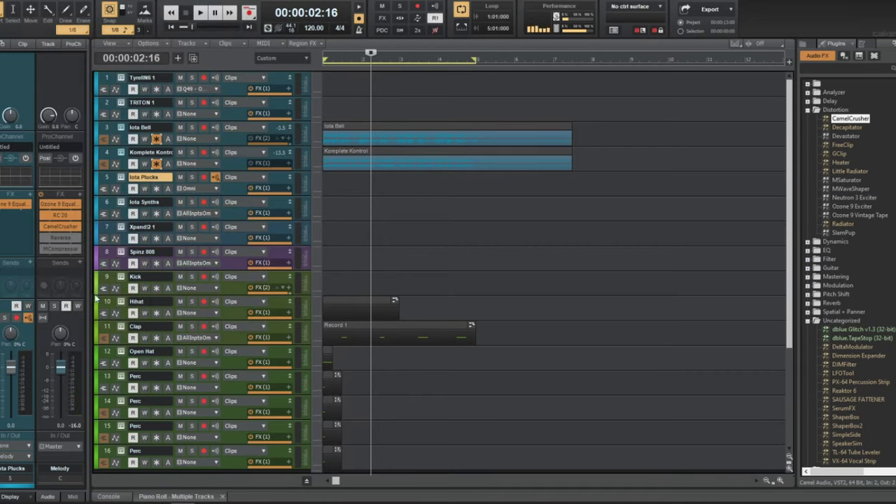
# - Open the Spinz 808 track's Komplete Kontrol instrument and browse its files to the samples folder on drive F:
pyautogui.click(103, 257)
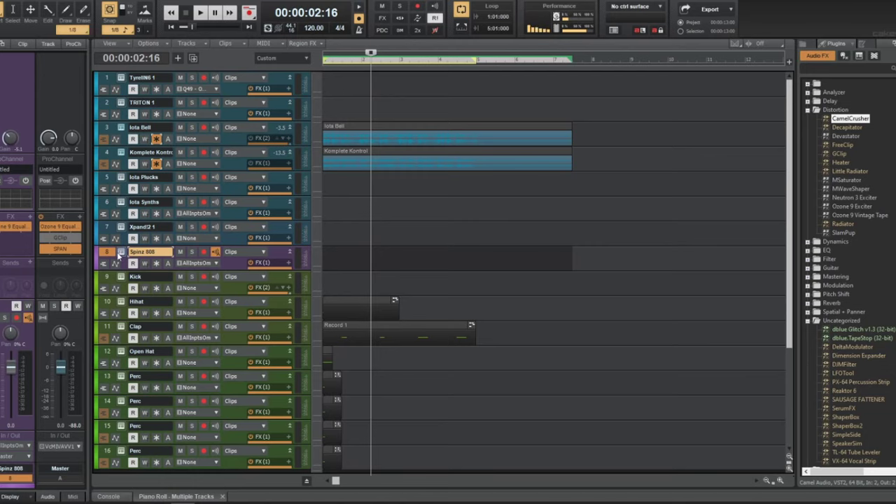
pyautogui.click(119, 254)
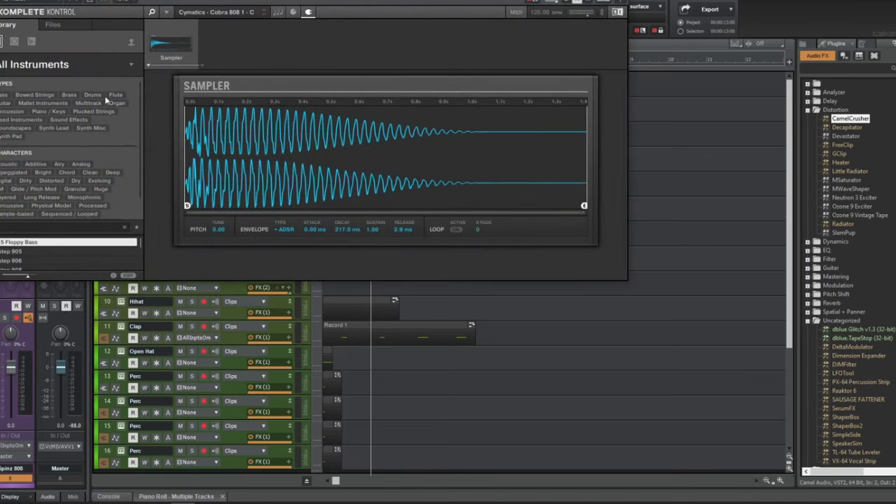
pyautogui.click(57, 26)
pyautogui.click(49, 107)
pyautogui.click(73, 185)
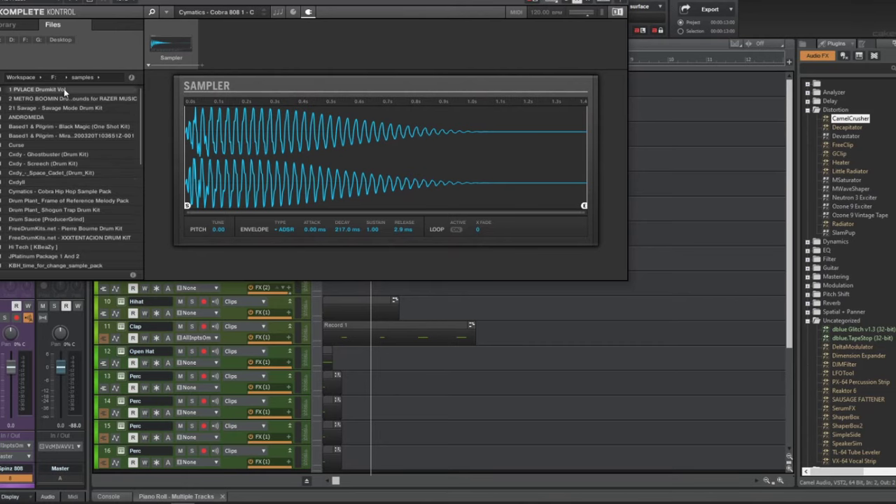
# - Load "nm - all girls are the same 808.wav" from the Nick Mira Magma Drum Kit's 808s folder into the sampler and close the plug-in
pyautogui.scroll(-3, 68, 189)
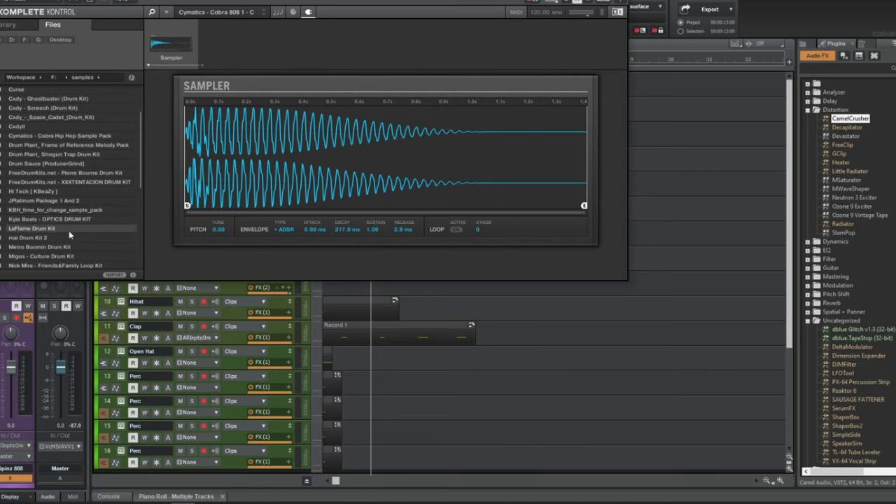
pyautogui.scroll(-2, 70, 256)
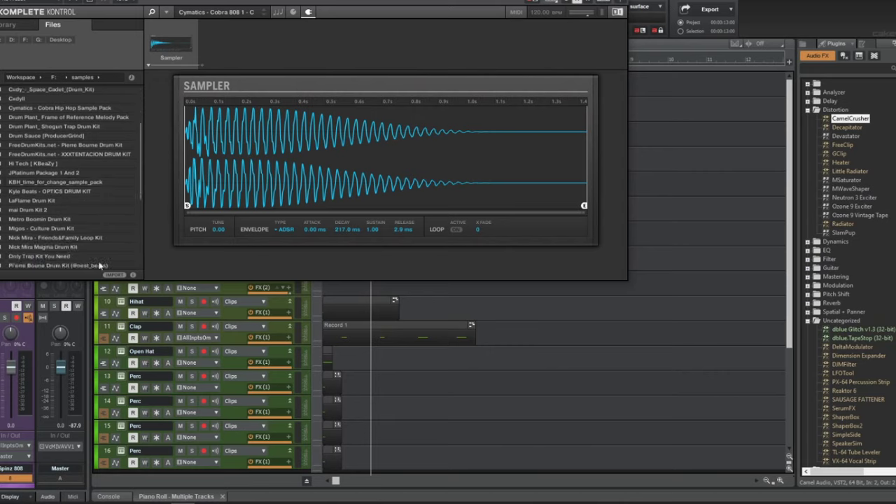
pyautogui.click(74, 247)
pyautogui.doubleClick(73, 249)
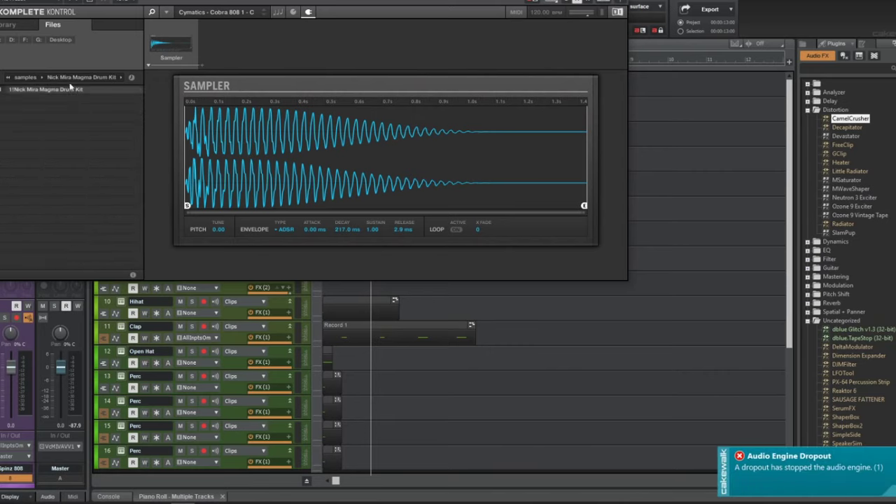
pyautogui.doubleClick(72, 89)
pyautogui.doubleClick(72, 89)
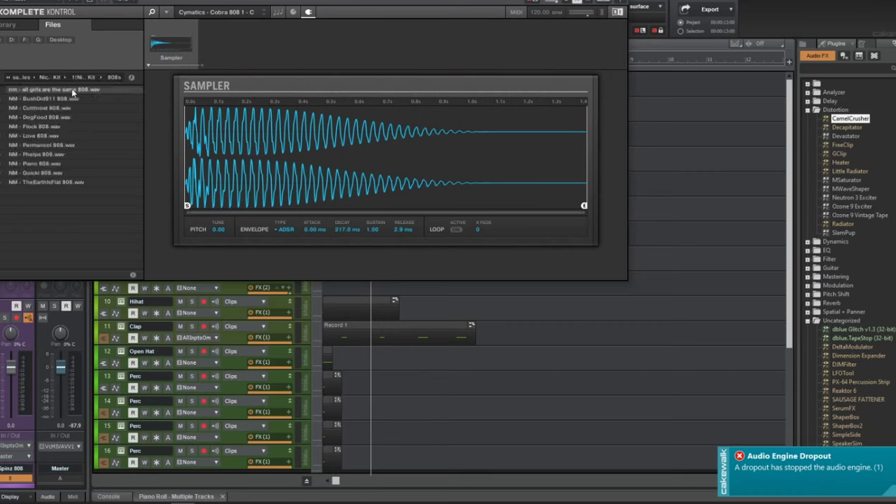
pyautogui.doubleClick(72, 89)
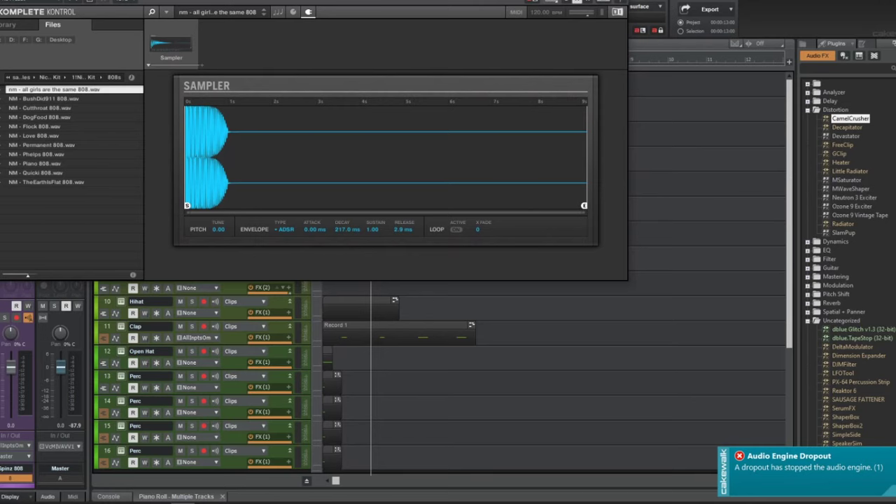
pyautogui.click(618, 2)
# - Audition the loop from the start with the Spinz 808 track selected, and briefly arm and disarm that track for recording
pyautogui.click(612, 225)
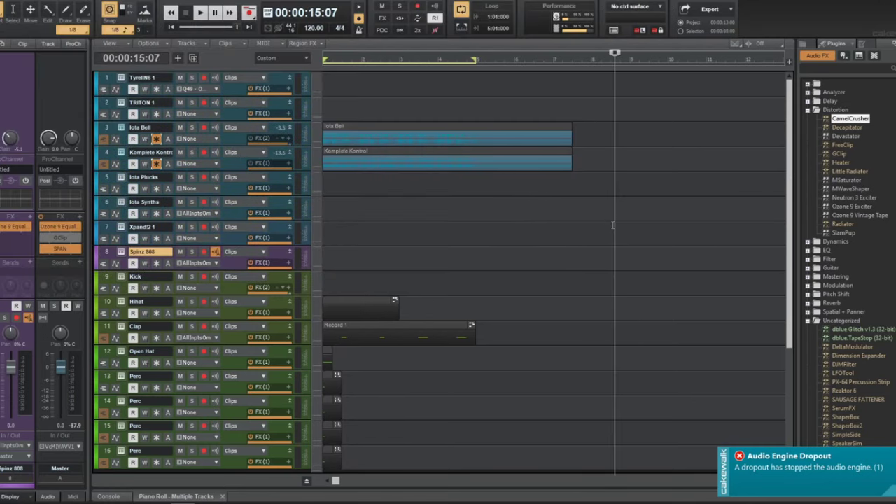
pyautogui.press('w')
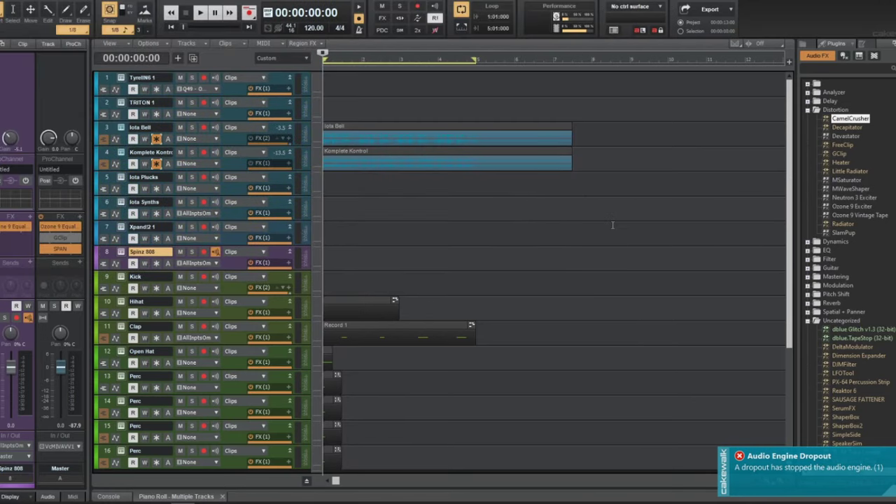
pyautogui.press('space')
pyautogui.press('space')
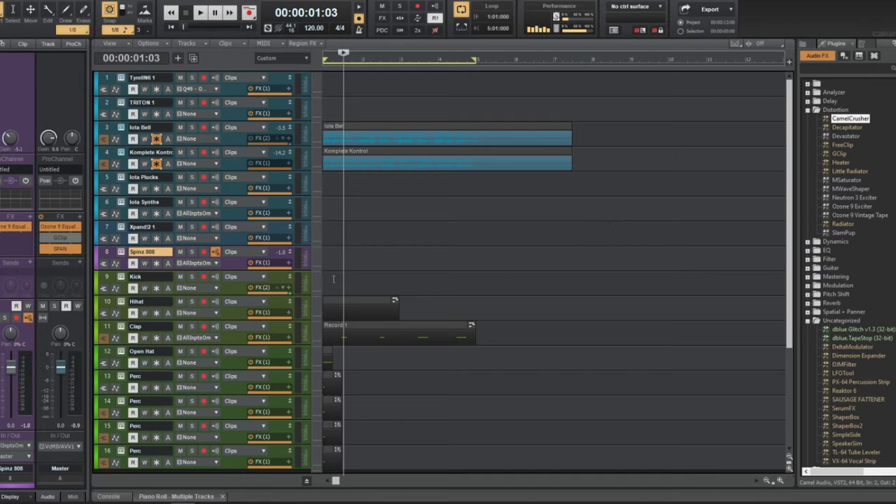
pyautogui.press('w')
pyautogui.click(204, 252)
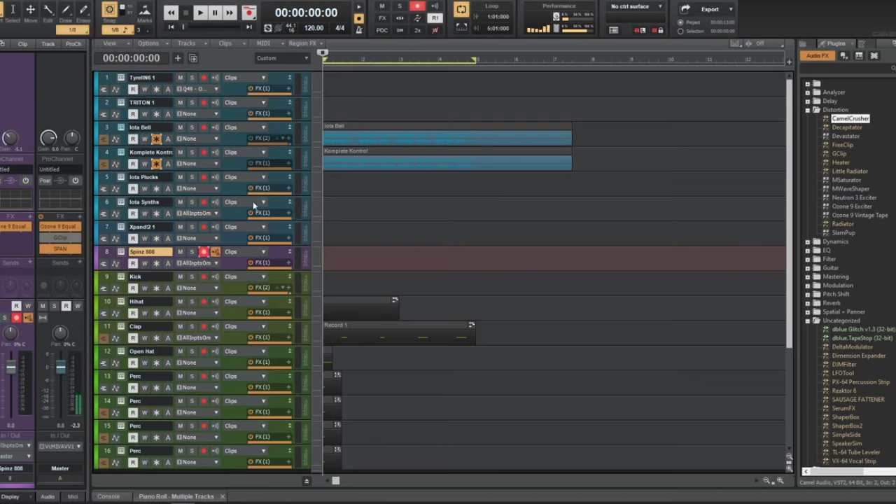
pyautogui.click(204, 252)
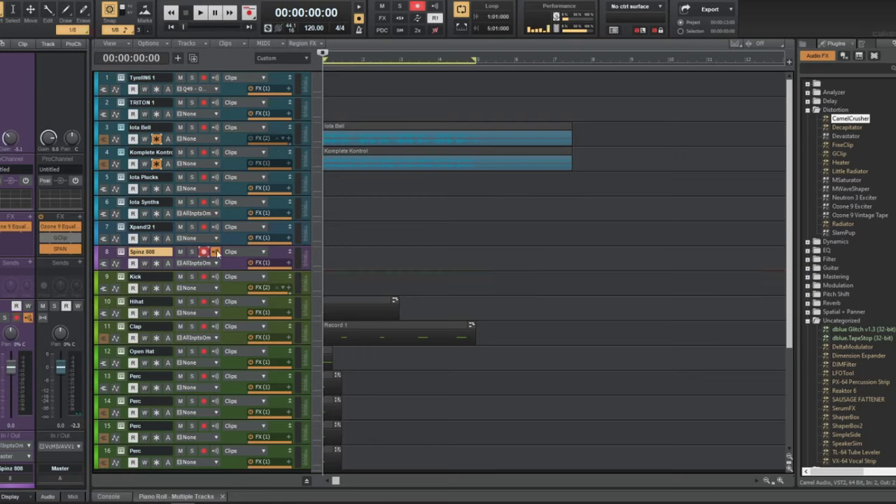
# - Open the Spinz 808 track in the piano roll, draw an eighth note at the start of bar 1 and raise its pitch
pyautogui.rightClick(327, 256)
pyautogui.moveTo(350, 270)
pyautogui.click(396, 269)
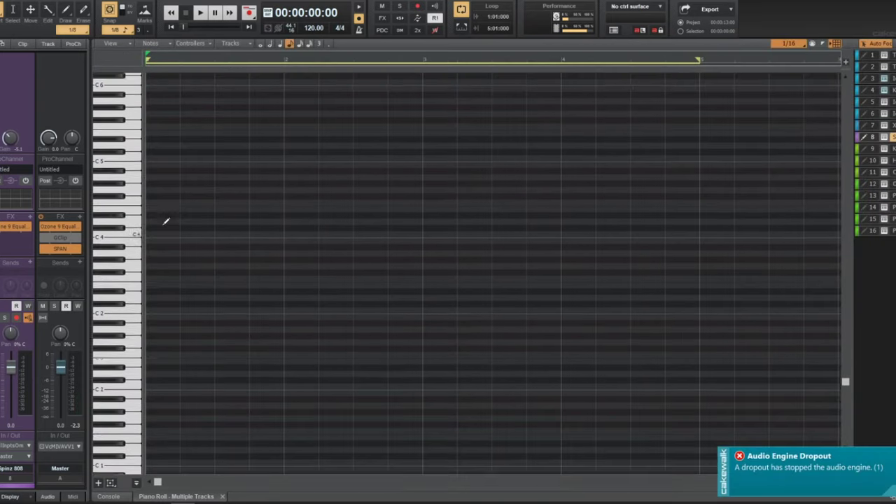
pyautogui.scroll(5, 166, 220)
pyautogui.click(154, 172)
pyautogui.click(163, 171)
pyautogui.moveTo(162, 171); pyautogui.dragTo(156, 93)
# - Audition the 808 note, move it to B6 and play it again from the start
pyautogui.press('space')
pyautogui.scroll(1, 182, 145)
pyautogui.press('space')
pyautogui.moveTo(154, 140); pyautogui.dragTo(156, 147)
pyautogui.press('w')
pyautogui.press('space')
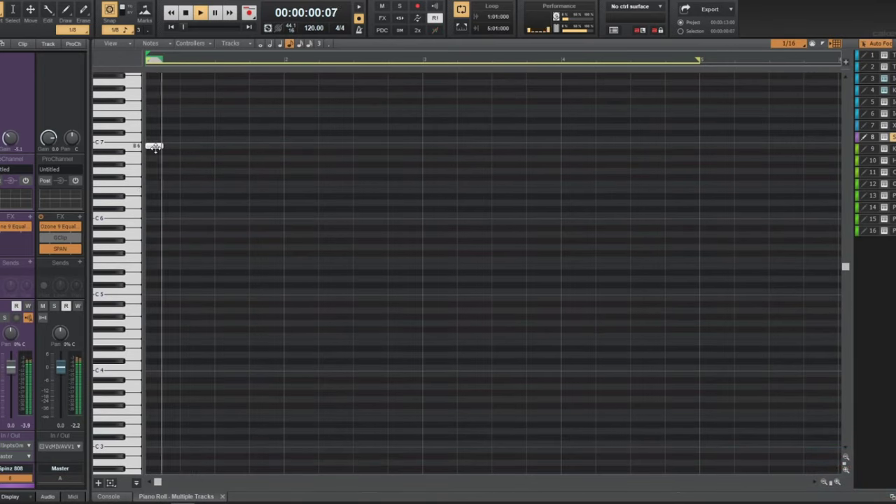
pyautogui.press('space')
pyautogui.press('w')
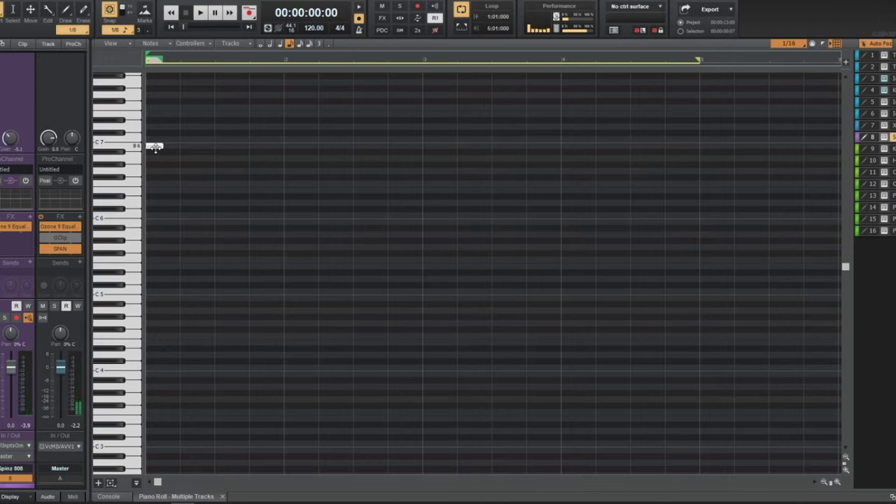
# - Replace the B6 note with two quarter notes on B6, at the start of bar 1 and on the second half of beat 2
pyautogui.moveTo(156, 147); pyautogui.dragTo(283, 159)
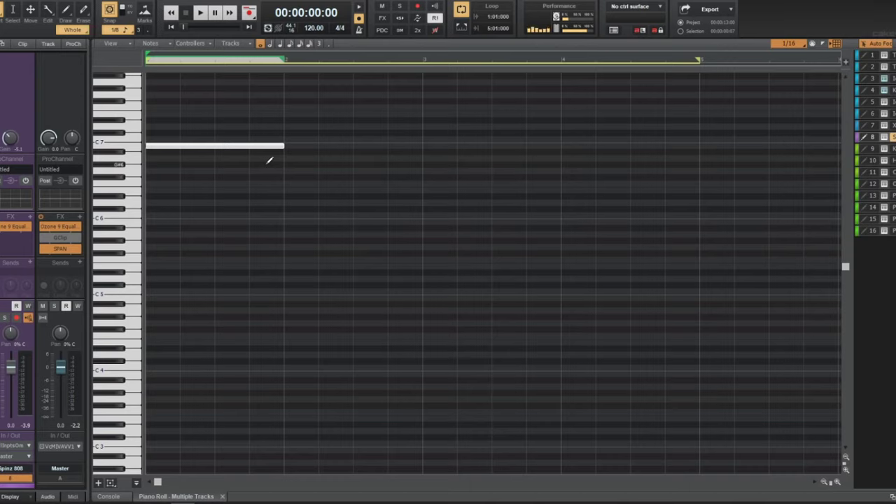
pyautogui.press('space')
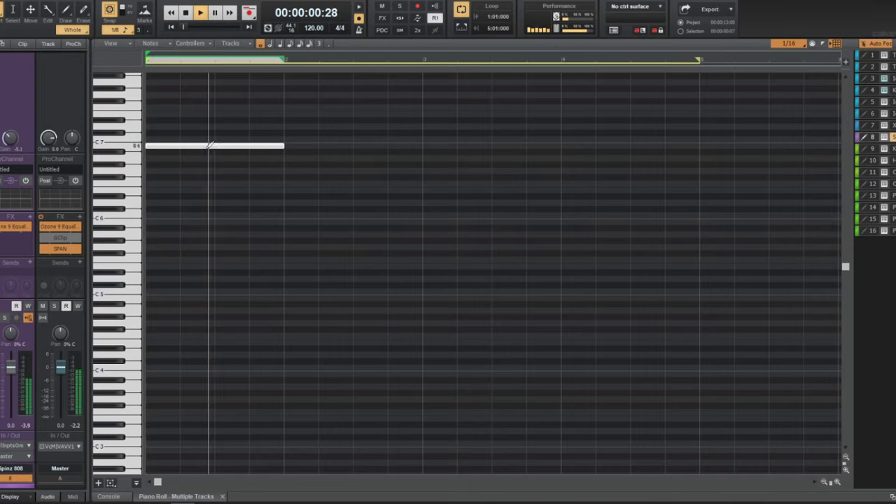
pyautogui.press('Delete')
pyautogui.click(200, 145)
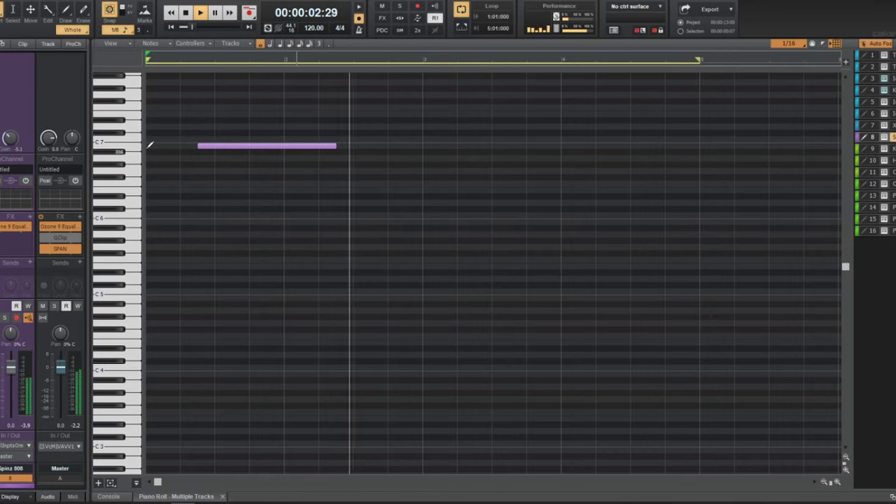
pyautogui.click(148, 149)
pyautogui.rightClick(155, 152)
pyautogui.press('space')
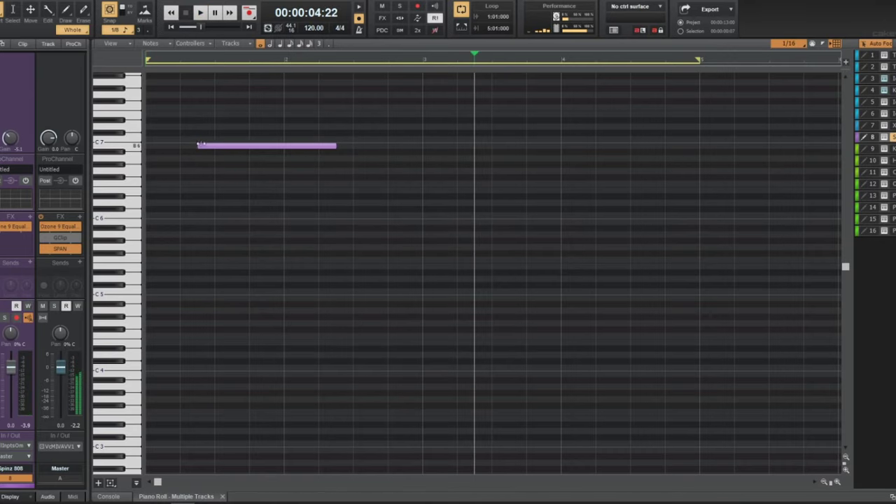
pyautogui.moveTo(335, 146)
pyautogui.mouseDown()
pyautogui.moveTo(184, 146)
pyautogui.moveTo(232, 147)
pyautogui.mouseUp()
pyautogui.click(147, 145)
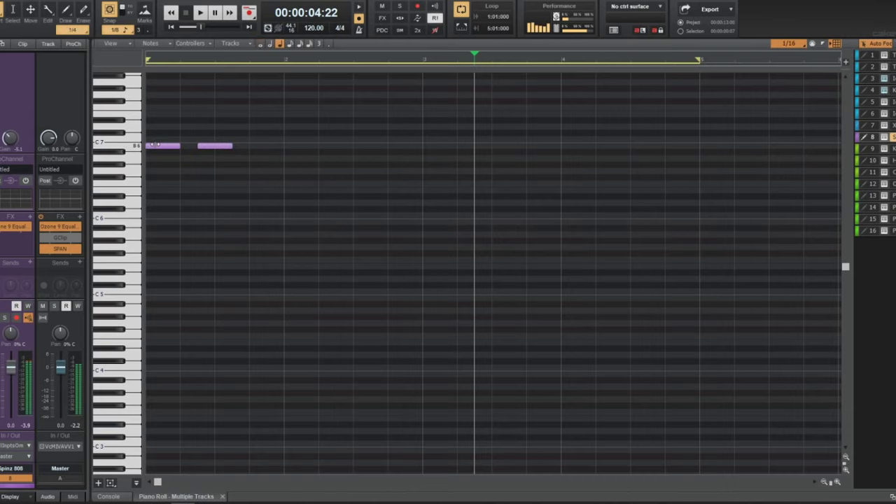
# - Audition the two B6 notes from the start of the loop
pyautogui.press('space')
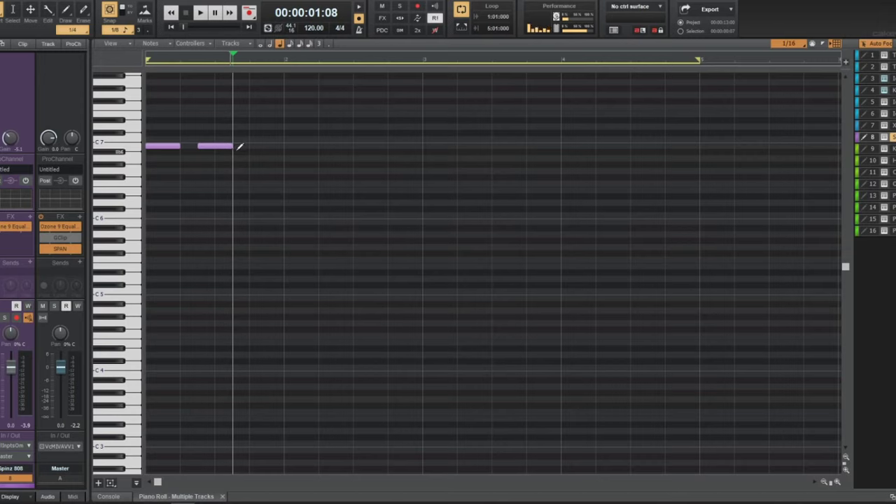
pyautogui.press('space')
pyautogui.press('space')
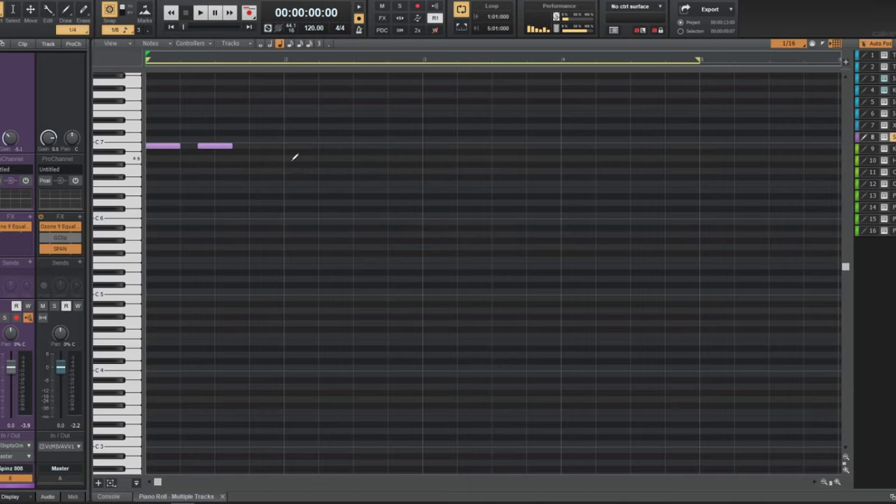
# - Draw a quarter note on F#6 at the start of bar 2 and play the line from the start
pyautogui.press('space')
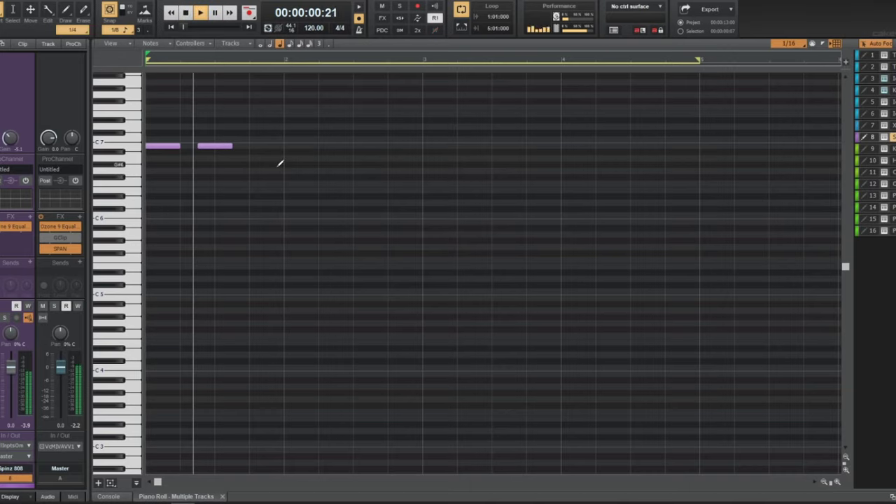
pyautogui.click(289, 175)
pyautogui.moveTo(301, 177); pyautogui.dragTo(303, 179)
pyautogui.press('space')
pyautogui.click(303, 179)
pyautogui.click(304, 179)
pyautogui.press('w')
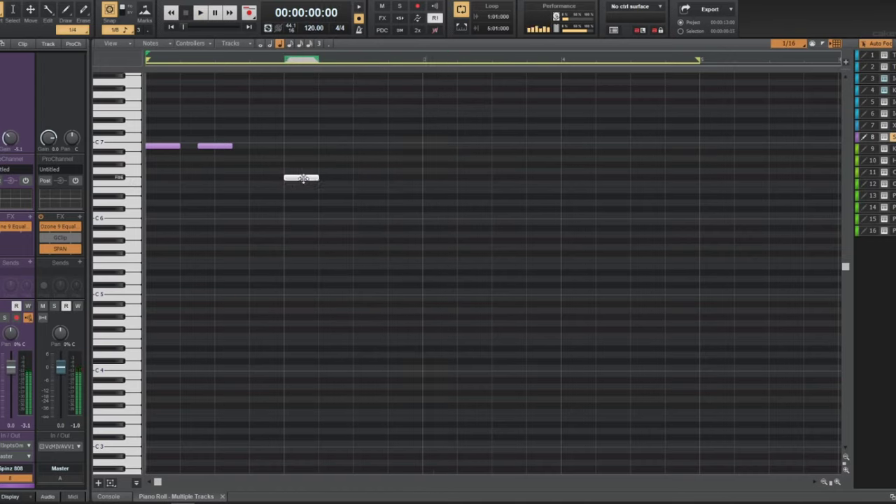
pyautogui.press('space')
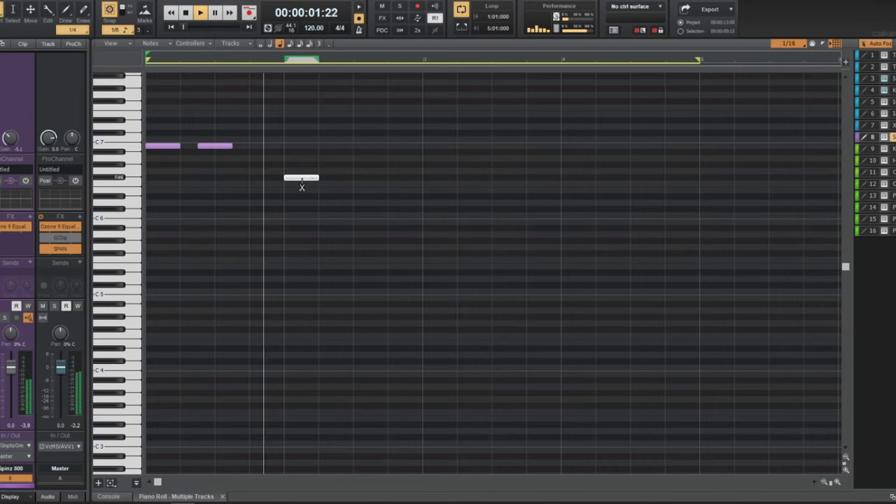
# - Split the bar 2 note in the middle into two eighth notes and audition the line
pyautogui.keyDown('alt'); pyautogui.click(302, 179); pyautogui.keyUp('alt')
pyautogui.press('w')
pyautogui.press('space')
pyautogui.press('space')
# - Try the two bar 2 eighth notes at Eb6 and play the loop from the start to judge them
pyautogui.moveTo(327, 190); pyautogui.dragTo(289, 196)
pyautogui.press('w')
pyautogui.press('space')
pyautogui.press('space')
pyautogui.press('w')
pyautogui.press('space')
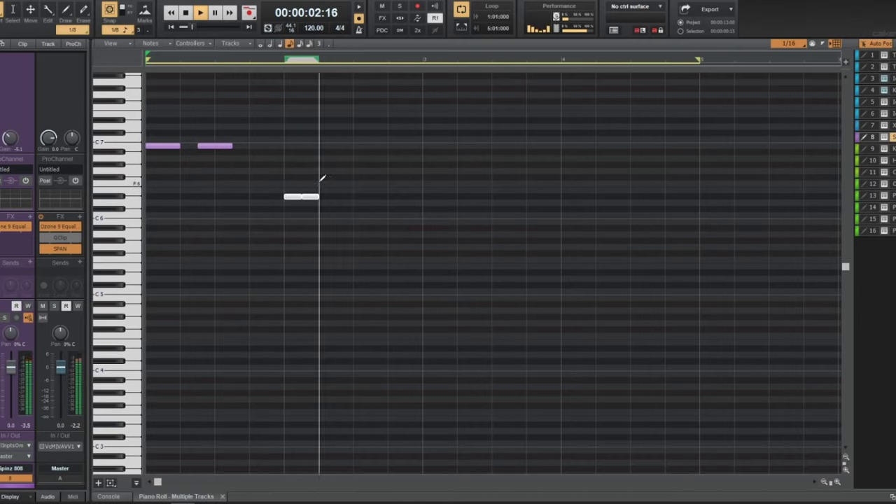
pyautogui.press('space')
# - Move the two bar 2 eighth notes back up to F#6 and audition the line from the start
pyautogui.moveTo(291, 191); pyautogui.dragTo(293, 177)
pyautogui.press('w')
pyautogui.press('space')
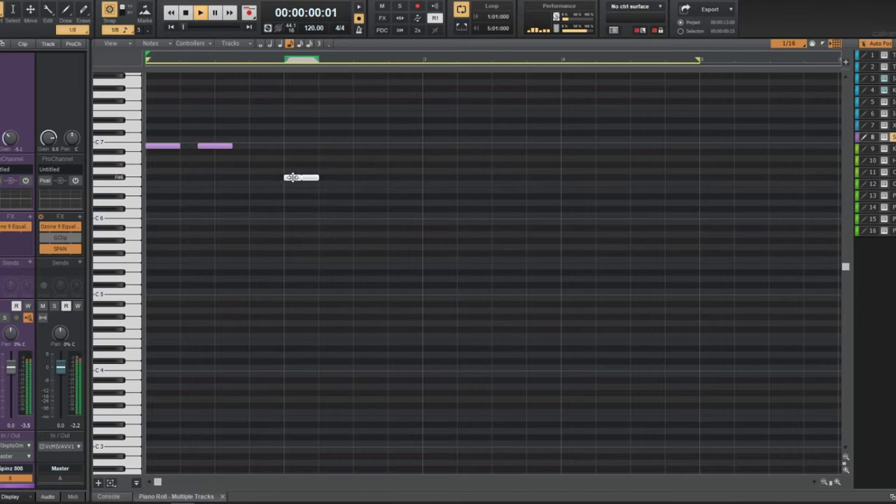
pyautogui.press('space')
pyautogui.click(374, 153)
pyautogui.press('w')
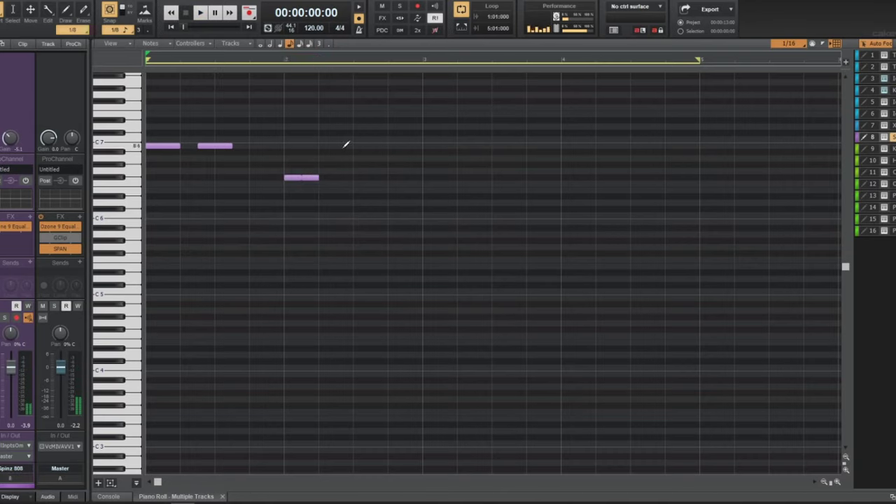
pyautogui.press('space')
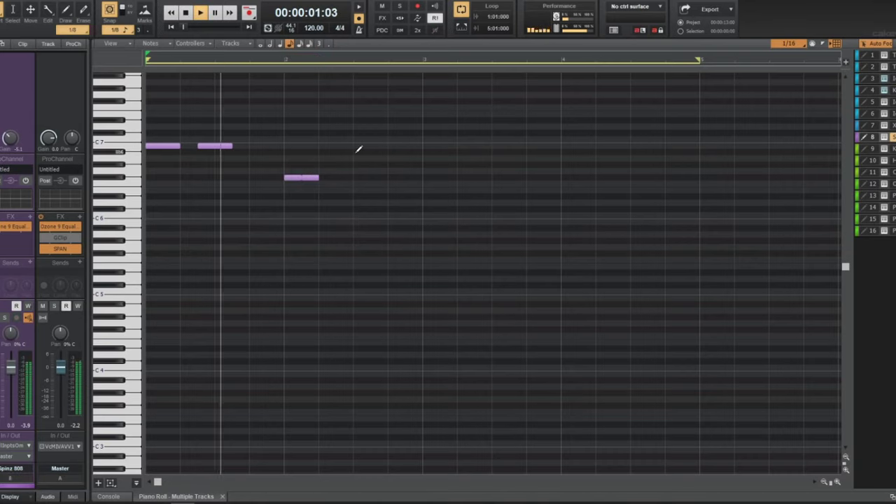
pyautogui.press('space')
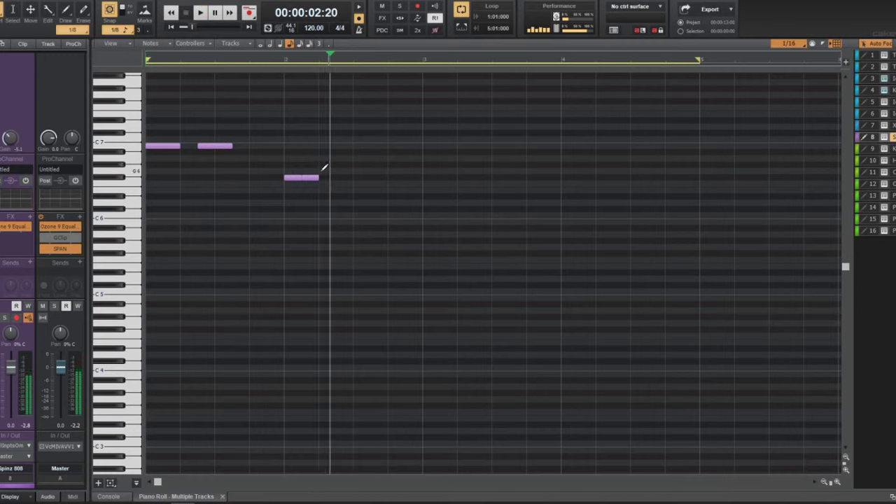
# - Select all the F#6 notes, try them at Eb7 and play the loop
pyautogui.click(132, 179)
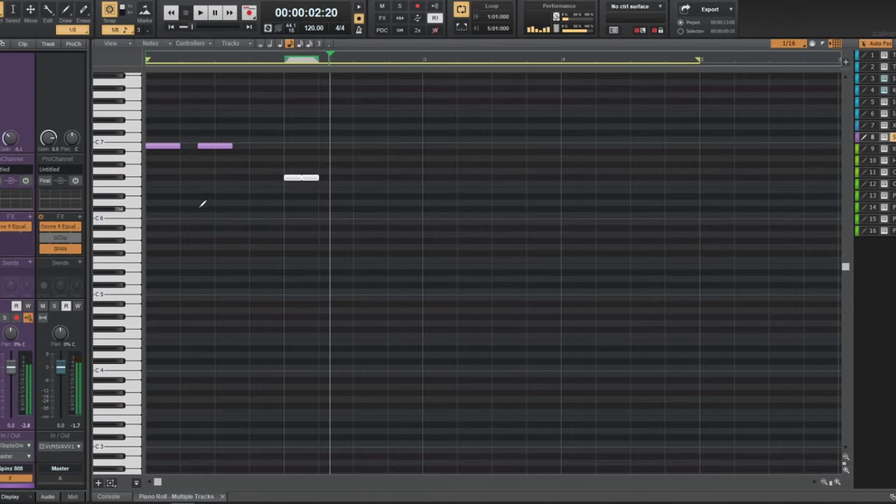
pyautogui.moveTo(295, 178); pyautogui.dragTo(294, 120)
pyautogui.press('space')
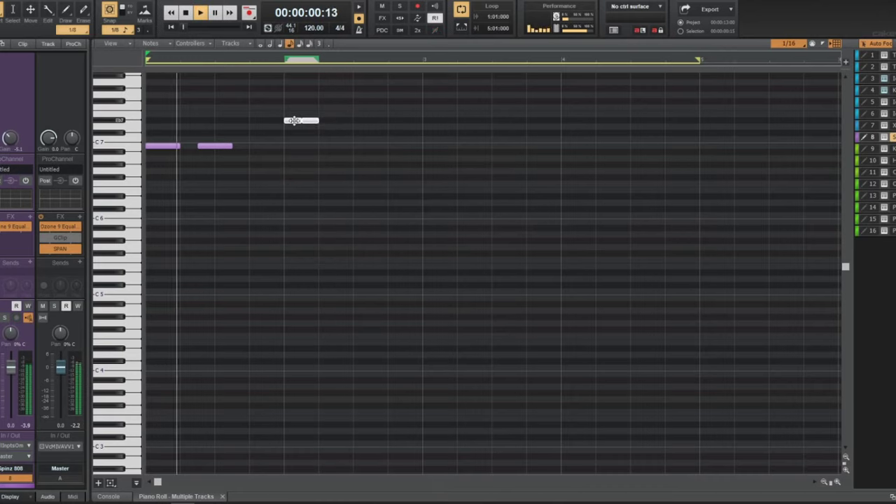
pyautogui.press('space')
# - Raise the two bar 2 eighth notes to E7 and audition the line from the start
pyautogui.moveTo(294, 120); pyautogui.dragTo(296, 112)
pyautogui.press('w')
pyautogui.press('space')
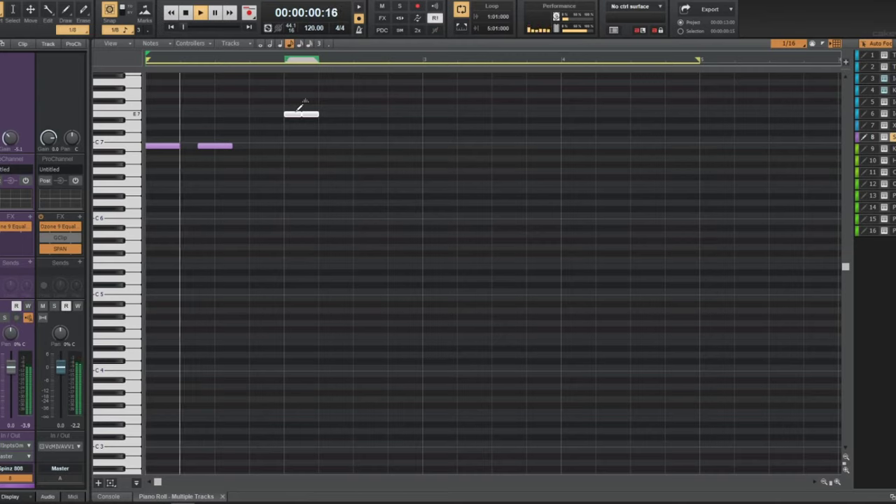
pyautogui.press('space')
# - Move both bar 1 quarter notes from B6 up to E7 and play the loop from the start
pyautogui.moveTo(131, 142); pyautogui.dragTo(159, 113)
pyautogui.press('w')
pyautogui.press('space')
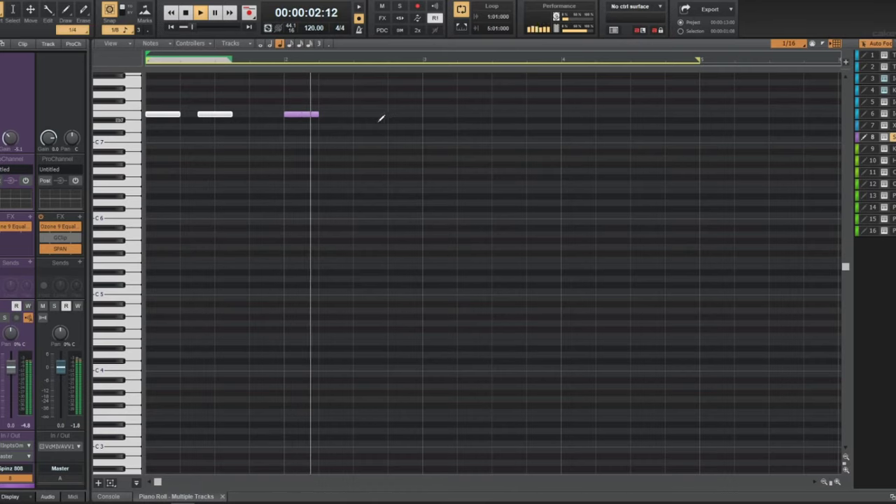
# - Draw an eighth note followed directly by a quarter note on B6 from beat 4 of bar 2 and play from the start
pyautogui.click(390, 149)
pyautogui.moveTo(405, 150); pyautogui.dragTo(404, 145)
pyautogui.rightClick(409, 146)
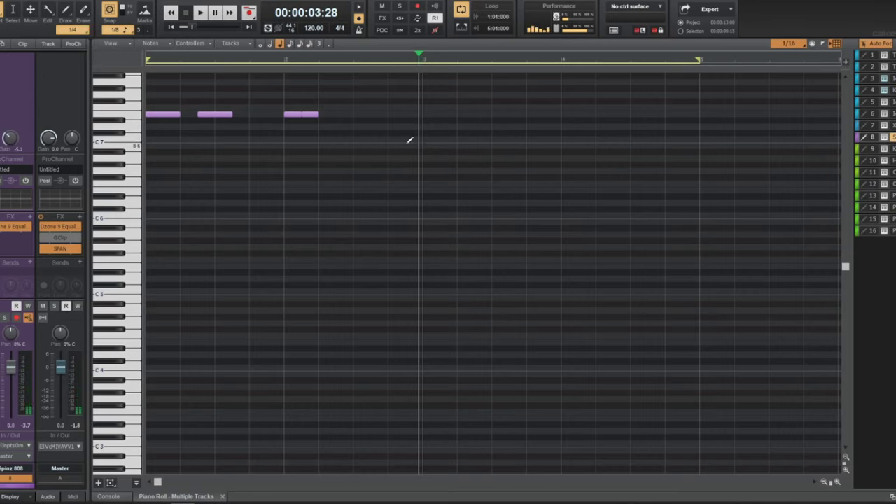
pyautogui.click(394, 144)
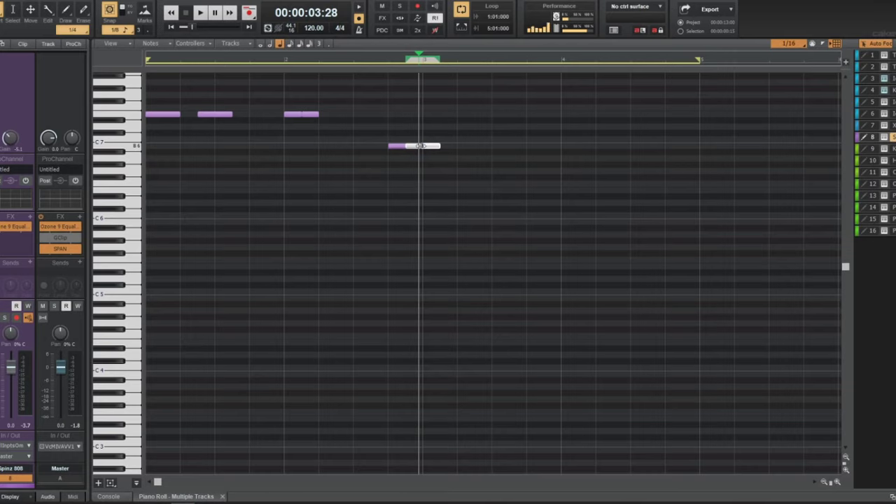
pyautogui.press('w')
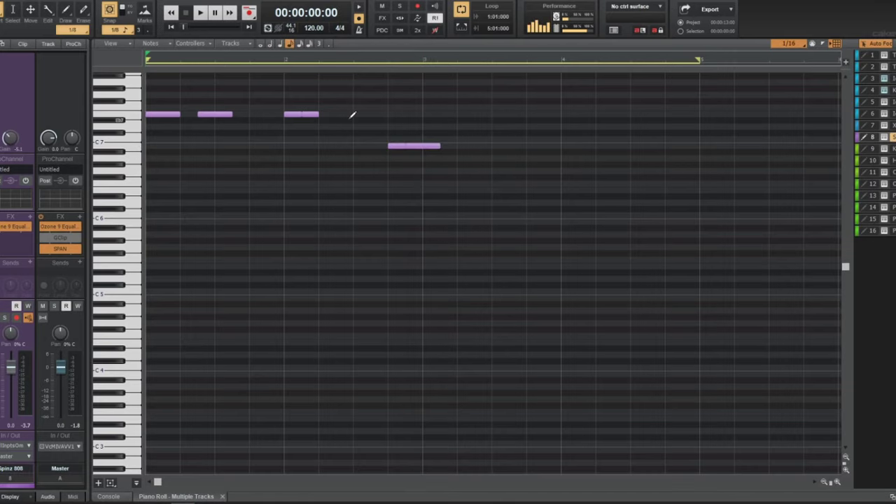
pyautogui.scroll(3, 352, 114)
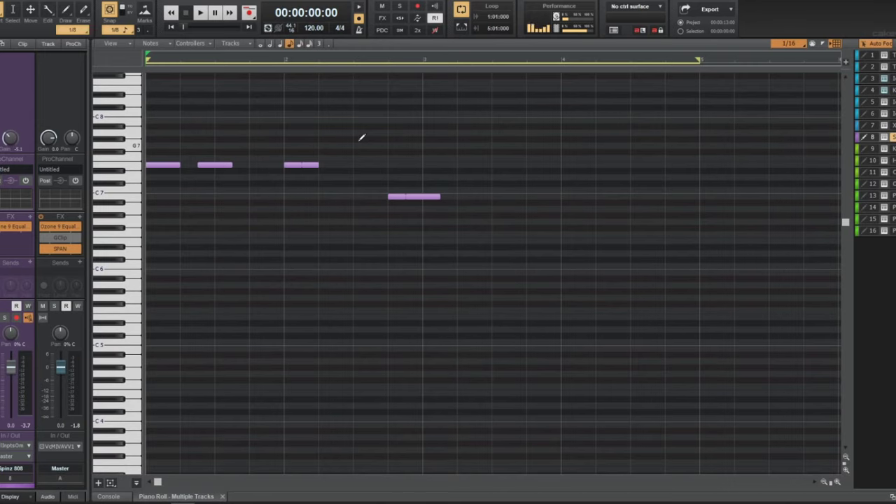
pyautogui.press('space')
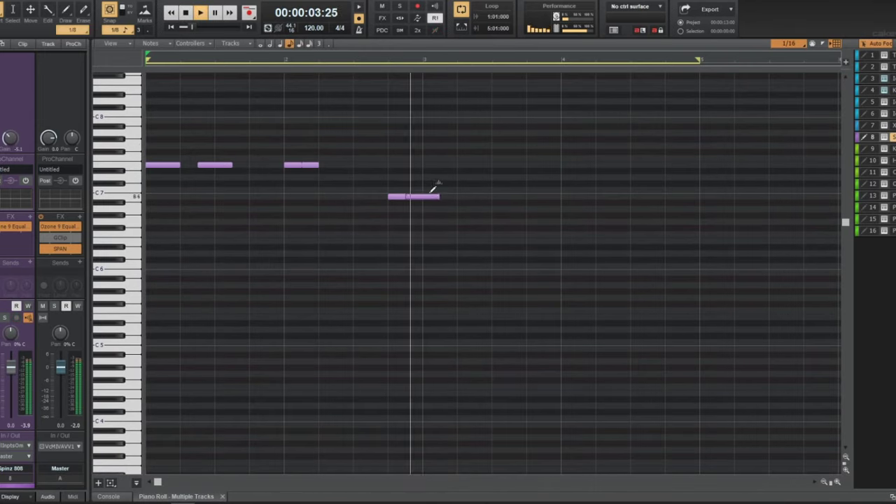
# - Add E7 notes at the start of bar 3, just after its beat 2, at the start of bar 4, and three across bar 4's last beat
pyautogui.click(425, 165)
pyautogui.click(469, 165)
pyautogui.click(666, 165)
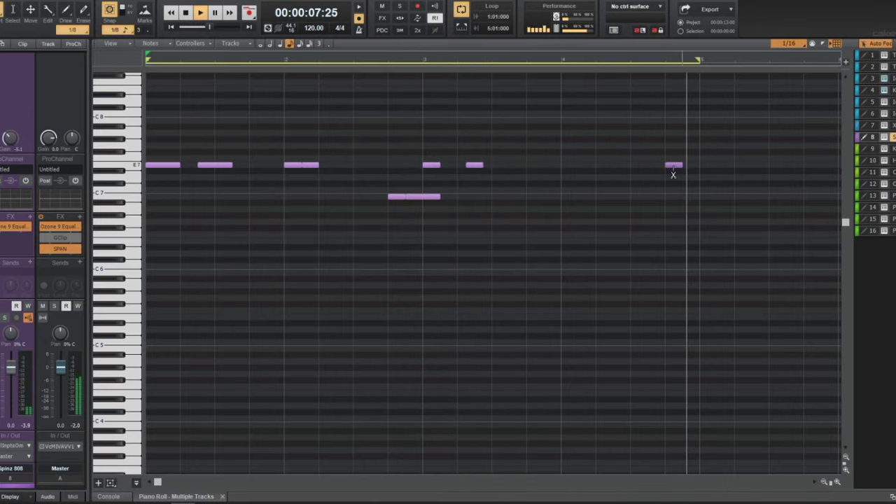
pyautogui.click(684, 165)
pyautogui.rightClick(676, 165)
pyautogui.click(675, 164)
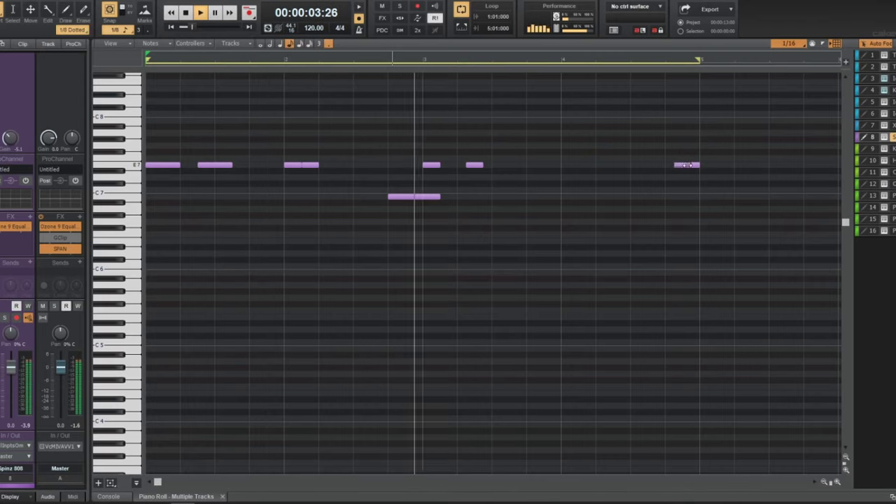
pyautogui.moveTo(674, 165); pyautogui.dragTo(666, 165)
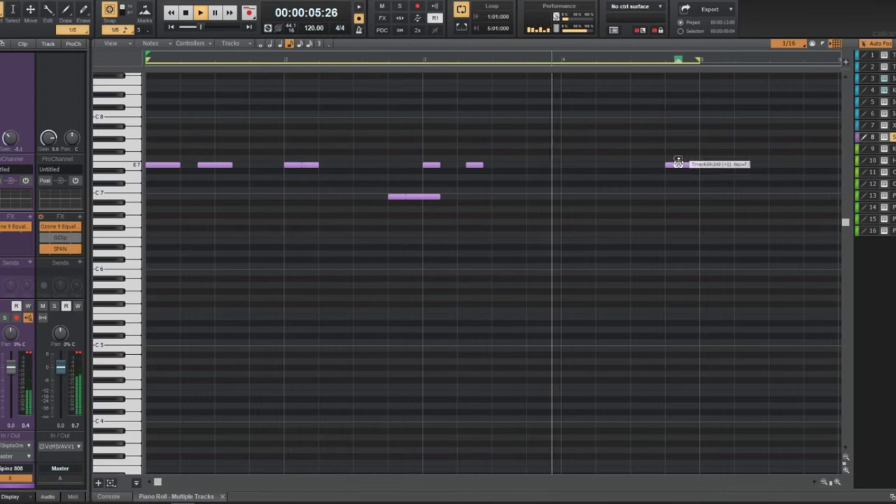
pyautogui.click(564, 165)
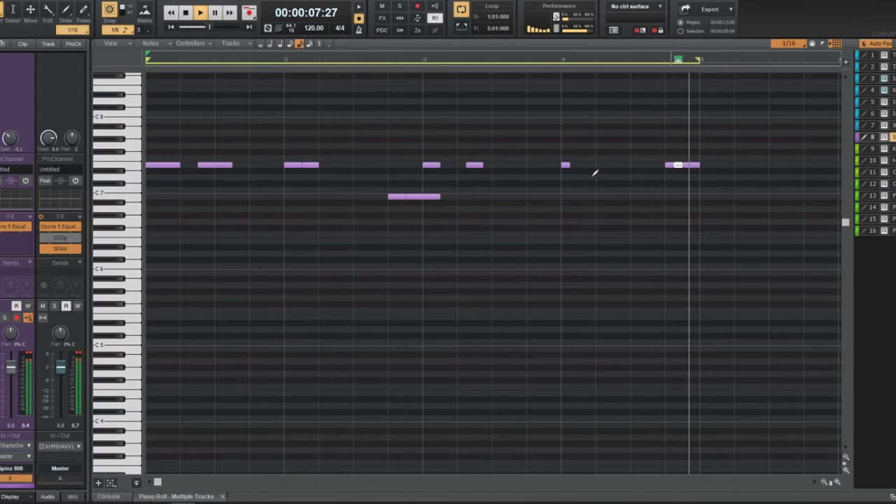
# - Transpose all the 808 notes down two octaves, so the E7 notes land on E5, and play the loop
pyautogui.hotkey('ctrl', 'a')
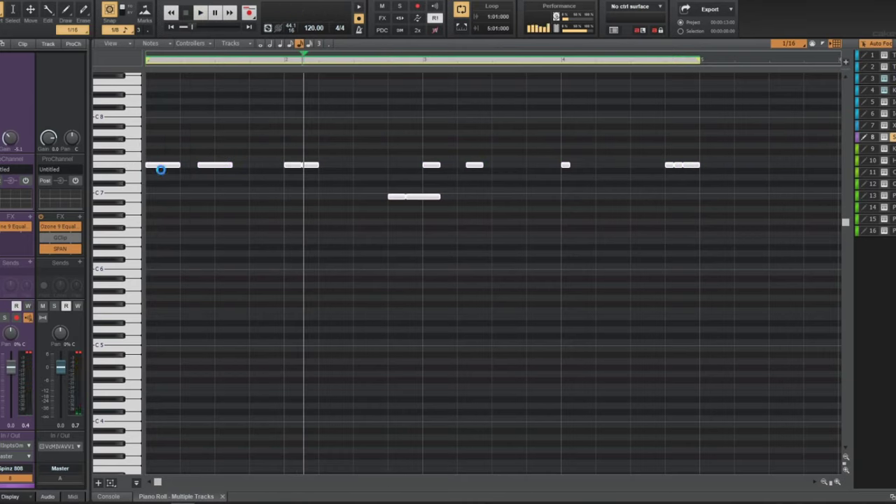
pyautogui.moveTo(161, 165); pyautogui.dragTo(146, 318)
pyautogui.press('space')
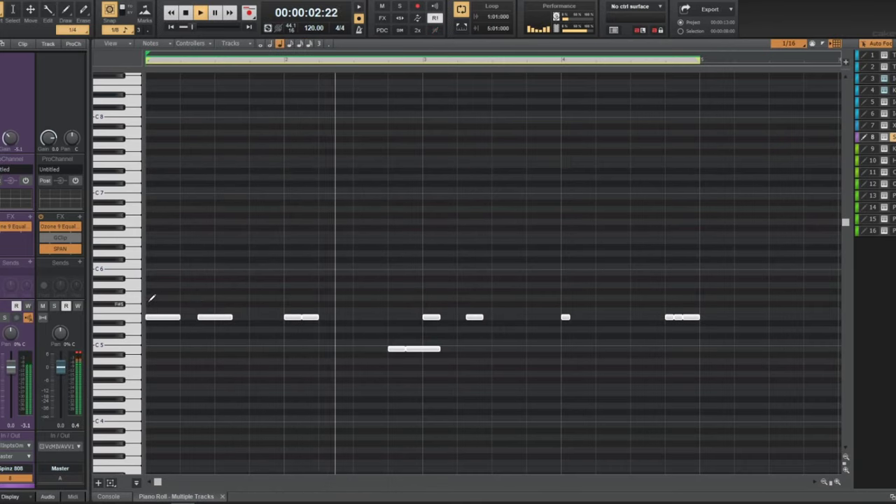
# - Trim the second B4 note to end at bar 3 and lengthen the E5 notes to close the gaps in the bass line
pyautogui.click(308, 258)
pyautogui.moveTo(440, 348); pyautogui.dragTo(422, 349)
pyautogui.moveTo(312, 319); pyautogui.dragTo(388, 319)
pyautogui.click(231, 320)
pyautogui.moveTo(231, 319); pyautogui.dragTo(284, 324)
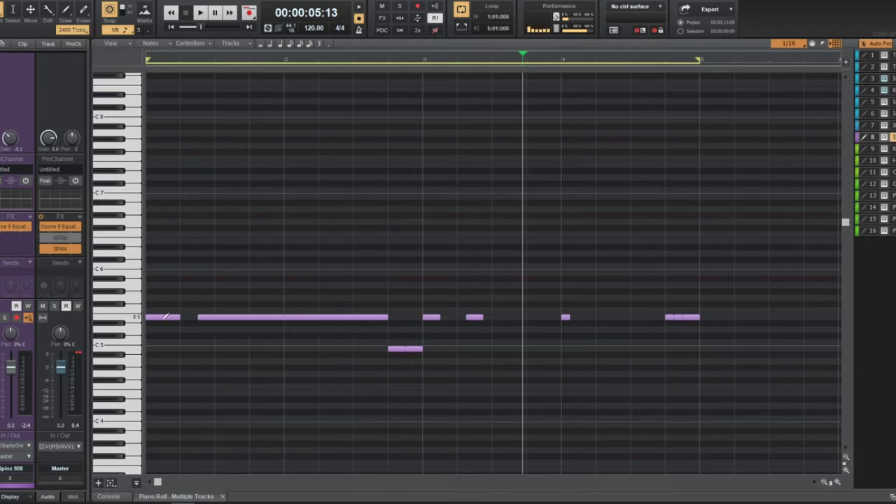
pyautogui.moveTo(181, 317)
pyautogui.mouseDown()
pyautogui.moveTo(217, 320)
pyautogui.moveTo(198, 320)
pyautogui.mouseUp()
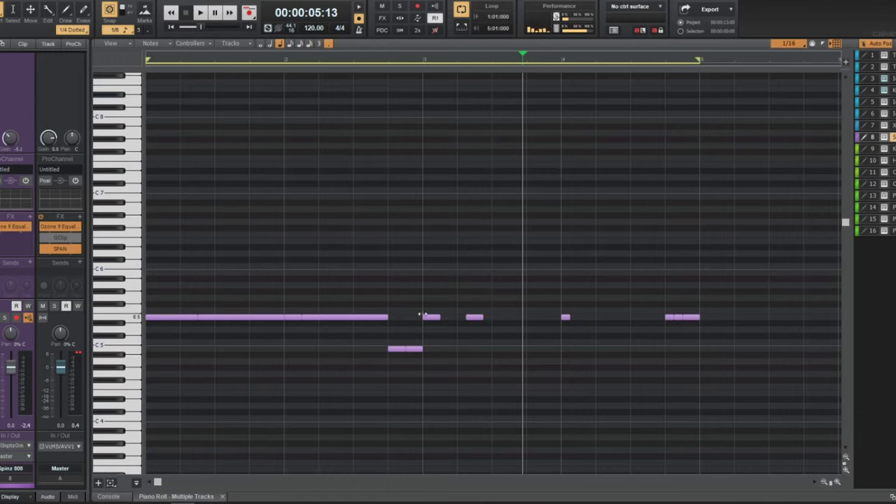
pyautogui.moveTo(440, 318)
pyautogui.mouseDown()
pyautogui.moveTo(462, 324)
pyautogui.moveTo(691, 321)
pyautogui.moveTo(666, 317)
pyautogui.mouseUp()
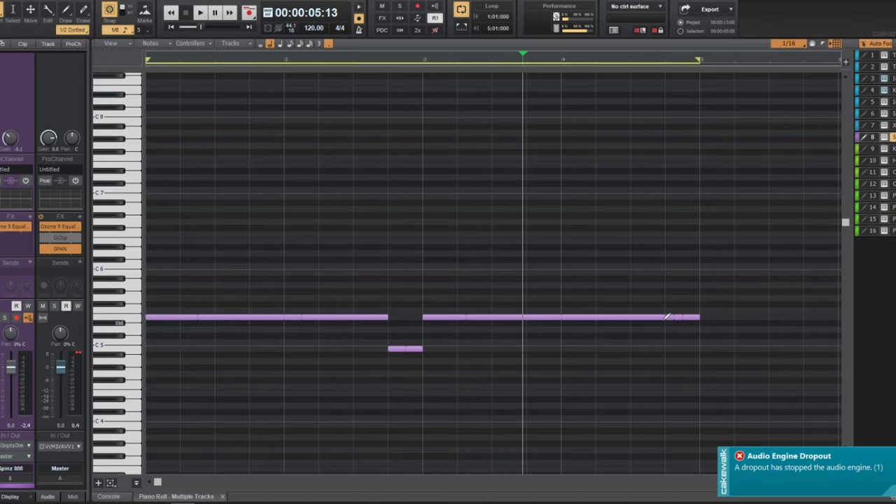
# - Play the extended 808 line from the start of the loop
pyautogui.click(508, 242)
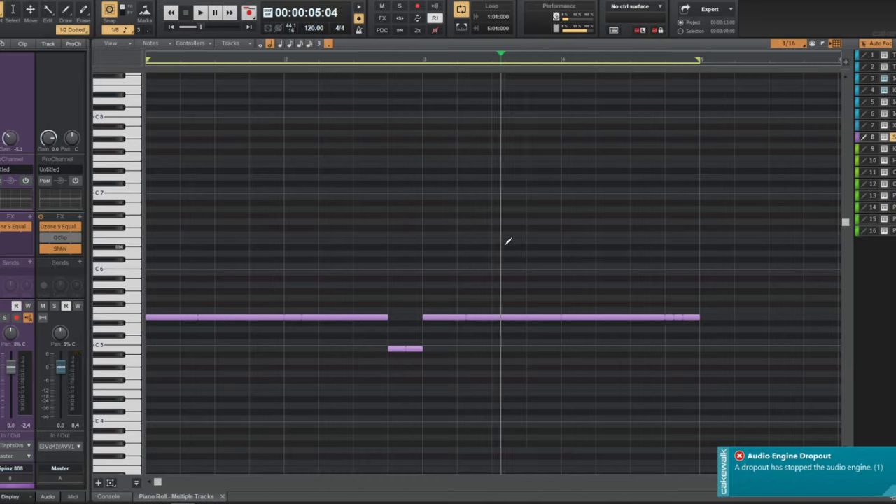
pyautogui.press('Home')
pyautogui.press('space')
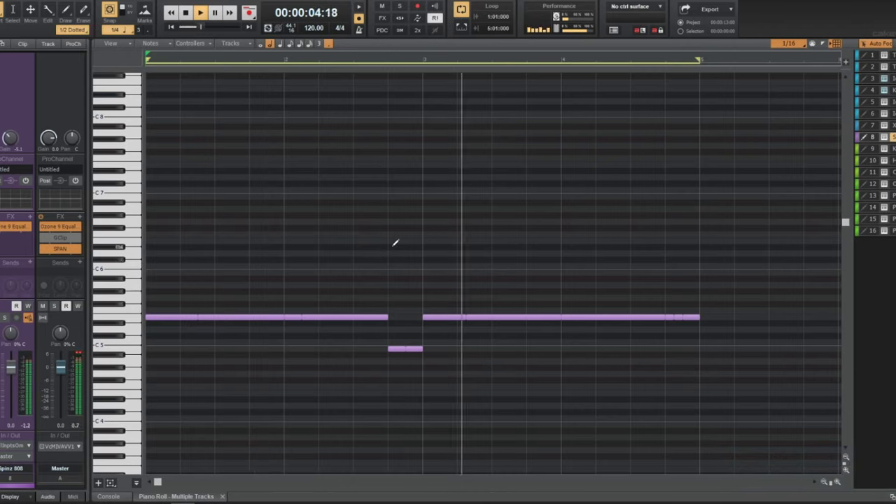
# - Shift the E5 note just after beat 2 of bar 3 slightly later and return to the track view
pyautogui.moveTo(468, 317); pyautogui.dragTo(475, 317)
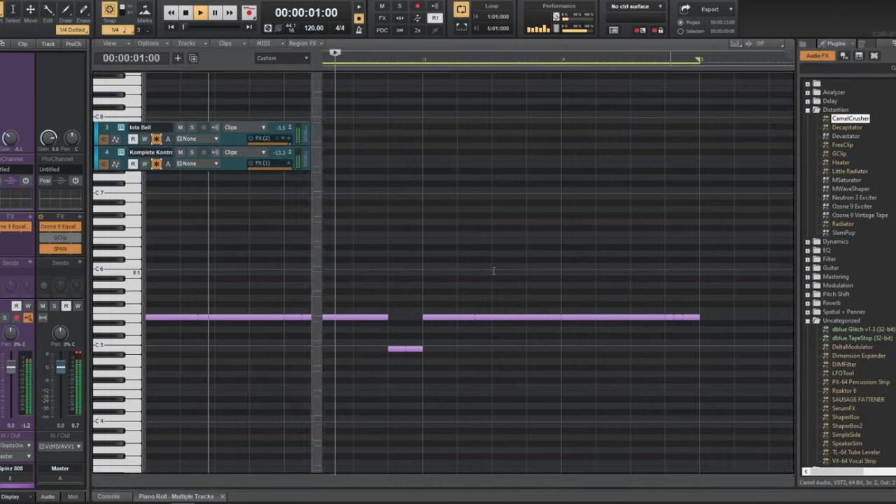
pyautogui.press('space')
pyautogui.moveTo(489, 261); pyautogui.dragTo(268, 266)
pyautogui.hotkey('ctrl', 'b')
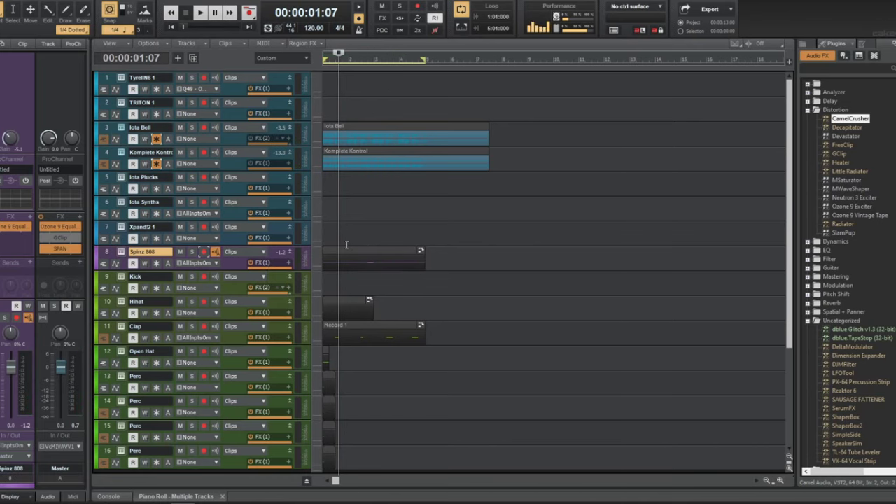
# - Copy the four-bar Spinz 808 clip to the start of the Kick track
pyautogui.click(348, 252)
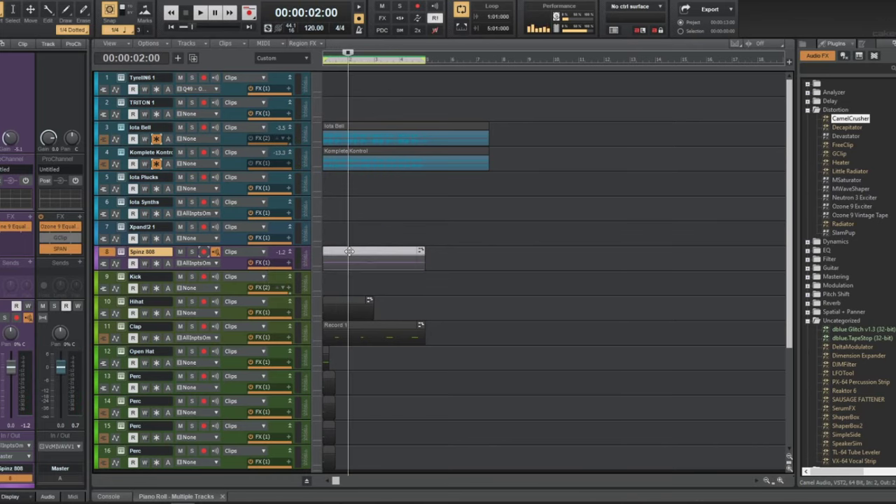
pyautogui.press('t')
pyautogui.click(339, 242)
pyautogui.moveTo(340, 254); pyautogui.dragTo(340, 278)
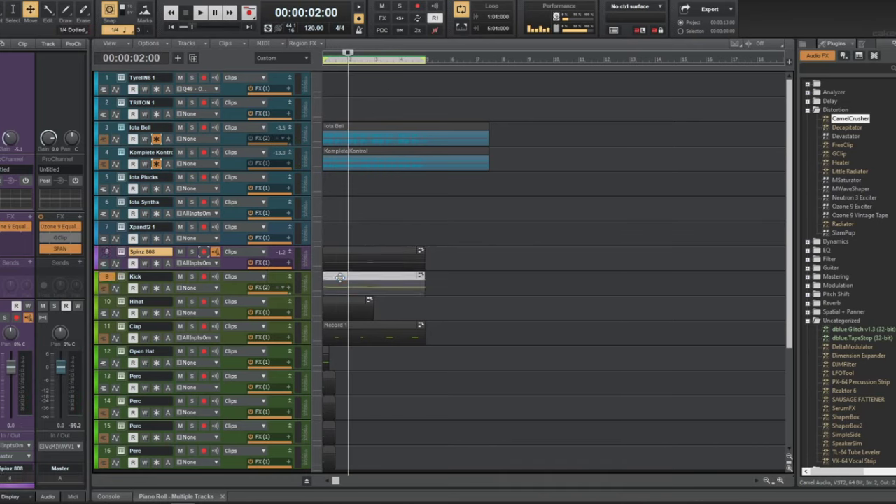
# - Load PV_Kick ( Kush ).wav from the PVLACE Drumkit Vol. 1 Kicks folder into the Kick track's Komplete Kontrol and close the plug-in
pyautogui.click(121, 278)
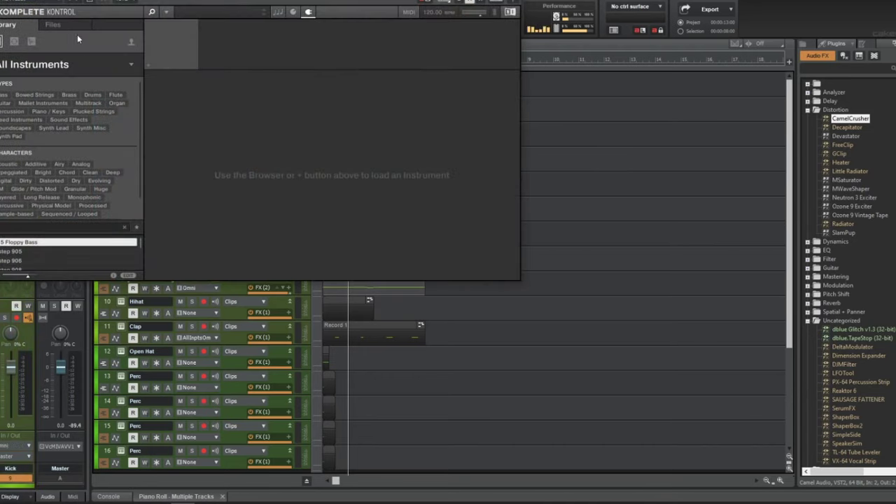
pyautogui.click(54, 25)
pyautogui.doubleClick(20, 107)
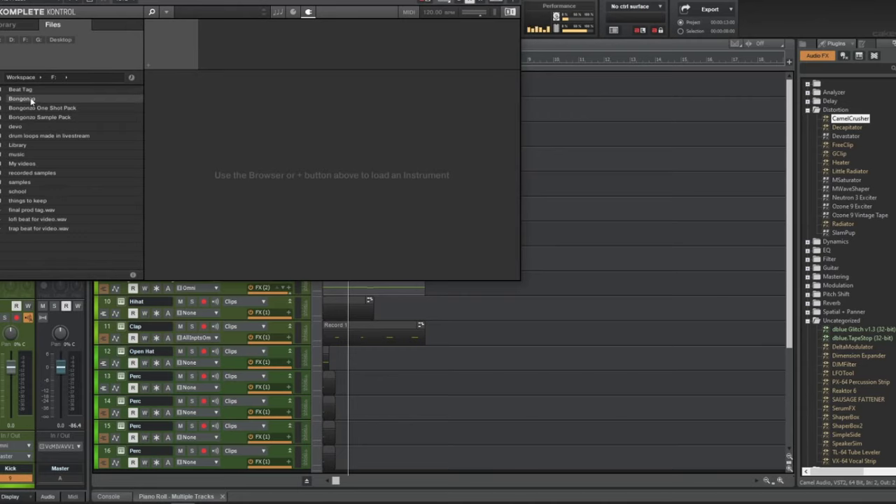
pyautogui.doubleClick(40, 182)
pyautogui.doubleClick(49, 91)
pyautogui.doubleClick(48, 91)
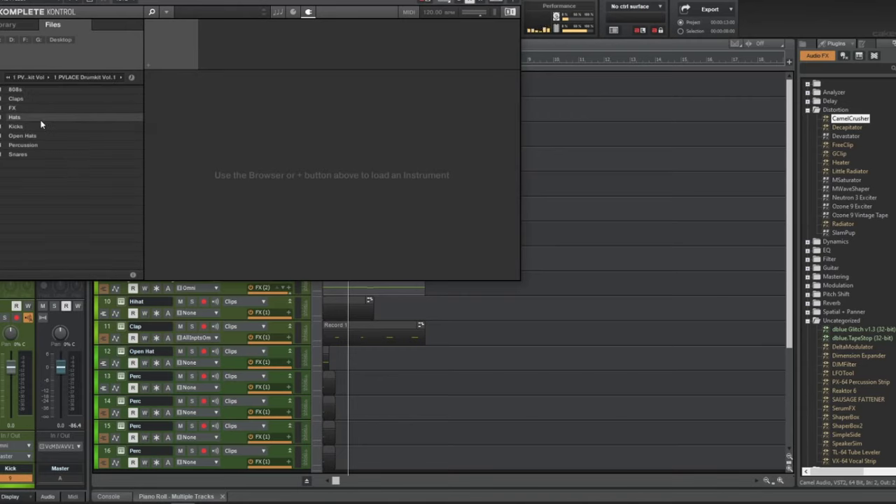
pyautogui.doubleClick(39, 126)
pyautogui.doubleClick(51, 146)
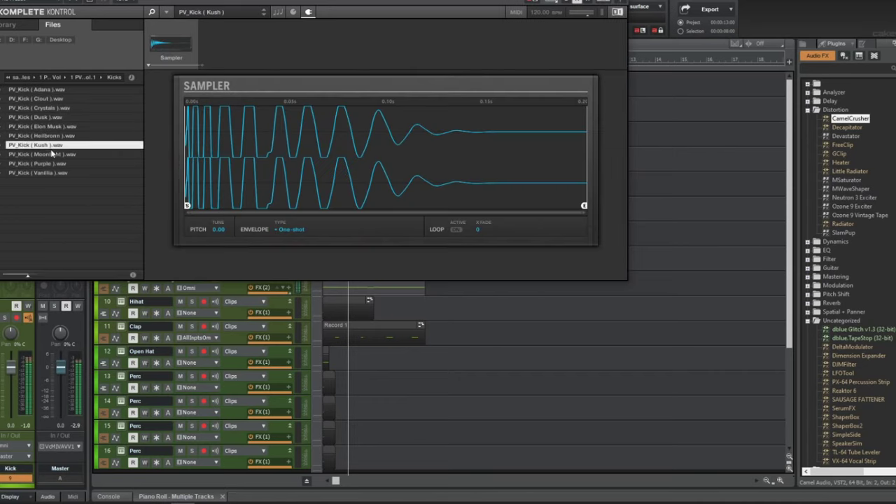
pyautogui.click(621, 1)
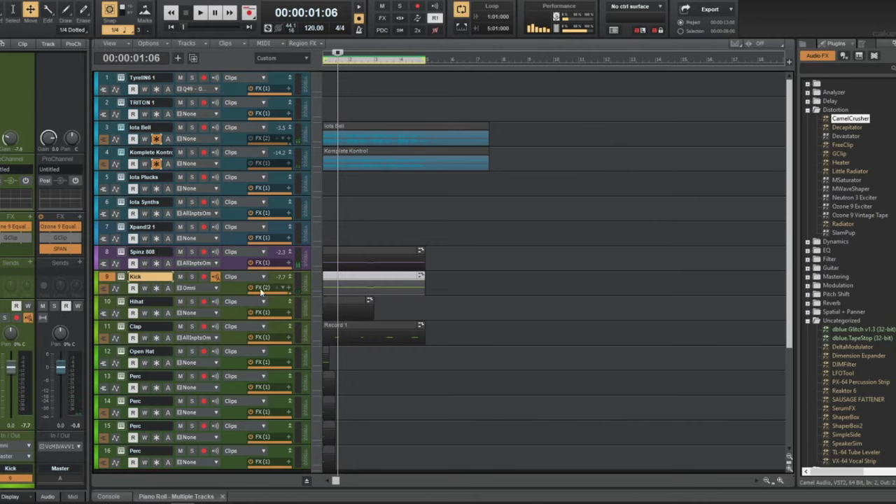
# - Put all notes of the copied Kick clip on a single pitch in the piano roll and return to the tracks
pyautogui.doubleClick(343, 276)
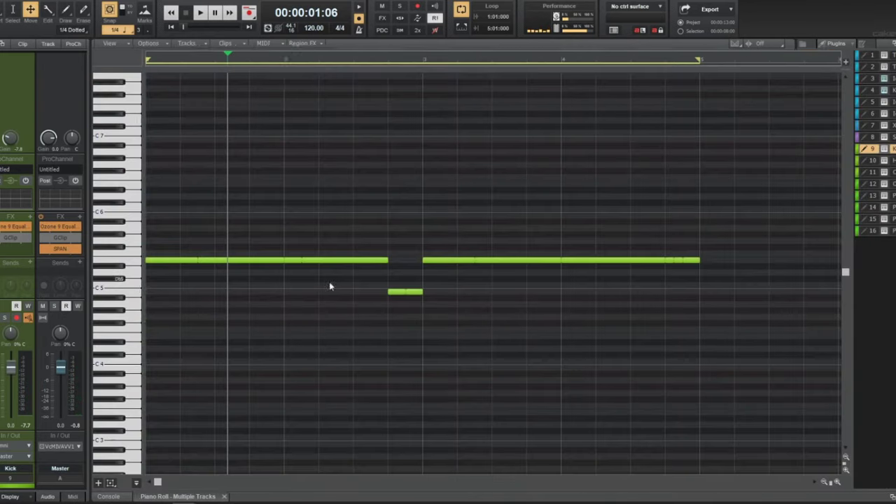
pyautogui.click(138, 262)
pyautogui.moveTo(156, 282)
pyautogui.mouseDown()
pyautogui.moveTo(146, 294)
pyautogui.moveTo(158, 286)
pyautogui.mouseUp()
pyautogui.click(140, 298)
pyautogui.press('w')
pyautogui.press('d')
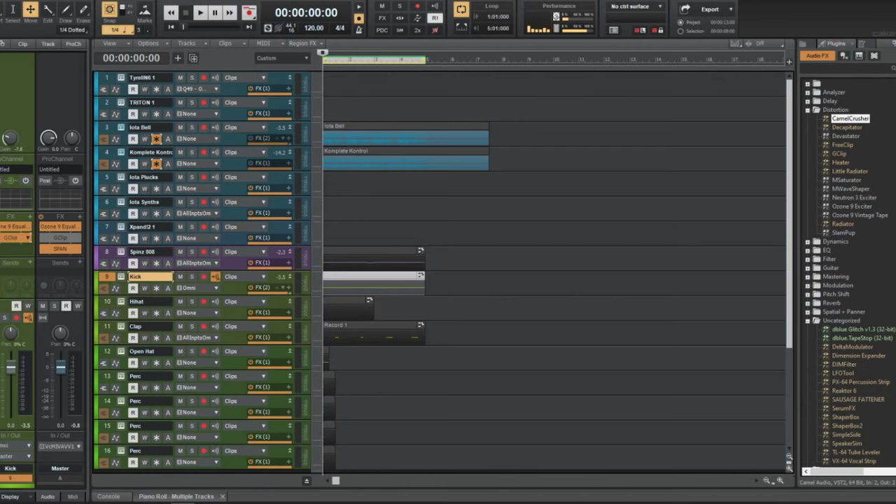
# - Set the Kick track's GClip to 9.6 dB gain and about 69% clip while playing the loop, and close it
pyautogui.doubleClick(9, 239)
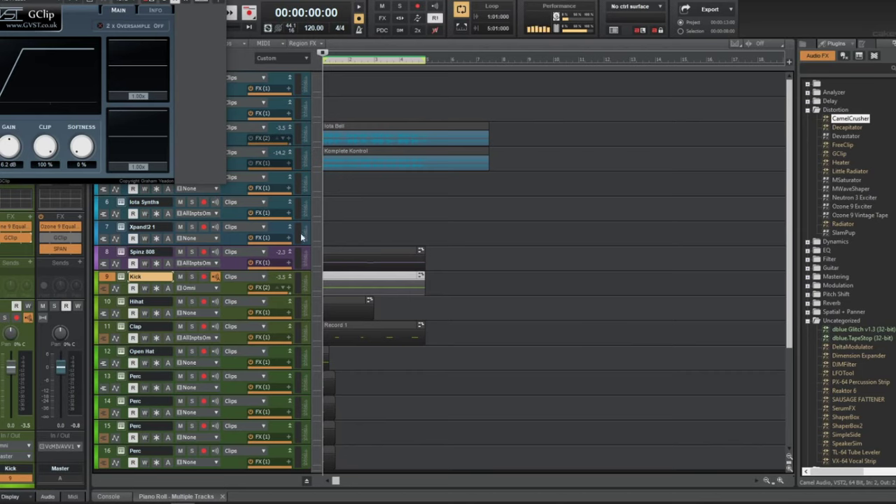
pyautogui.moveTo(50, 150); pyautogui.dragTo(47, 175)
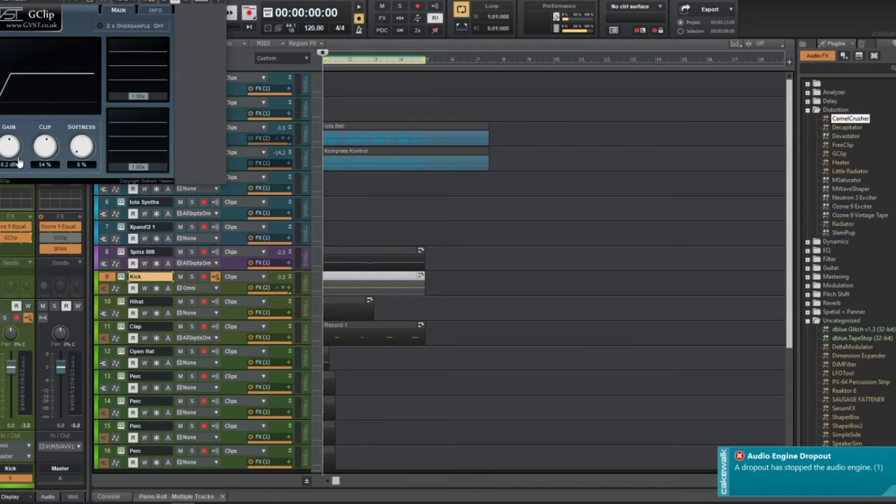
pyautogui.press('space')
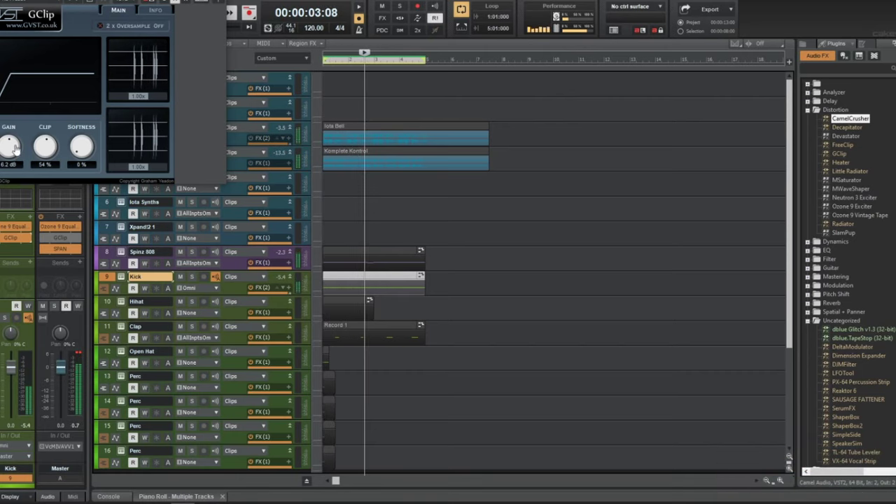
pyautogui.moveTo(3, 148); pyautogui.dragTo(44, 131)
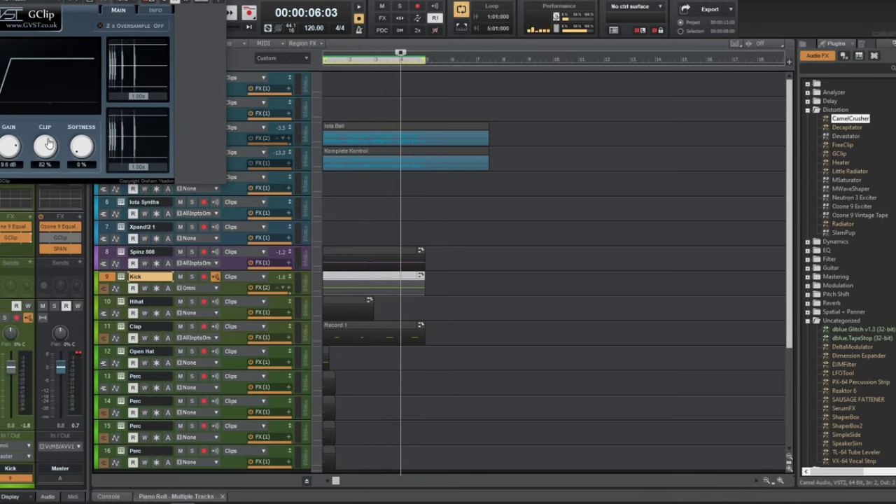
pyautogui.press('w')
pyautogui.press('space')
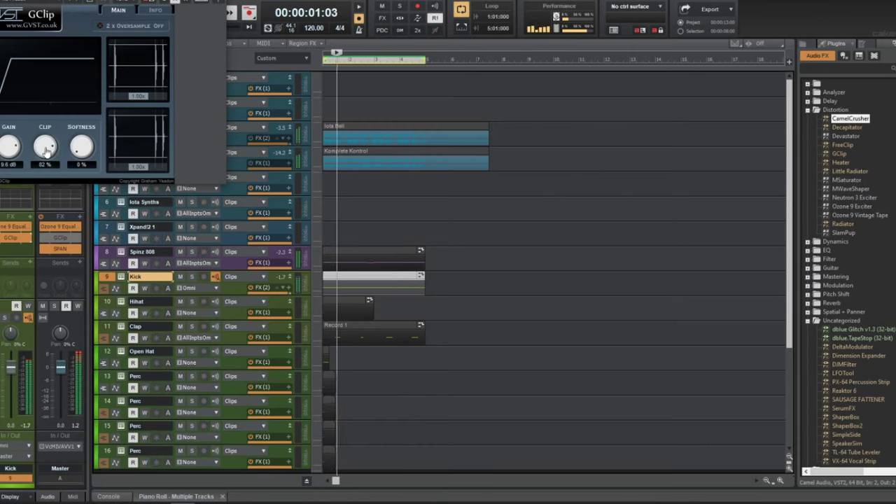
pyautogui.moveTo(47, 147); pyautogui.dragTo(46, 158)
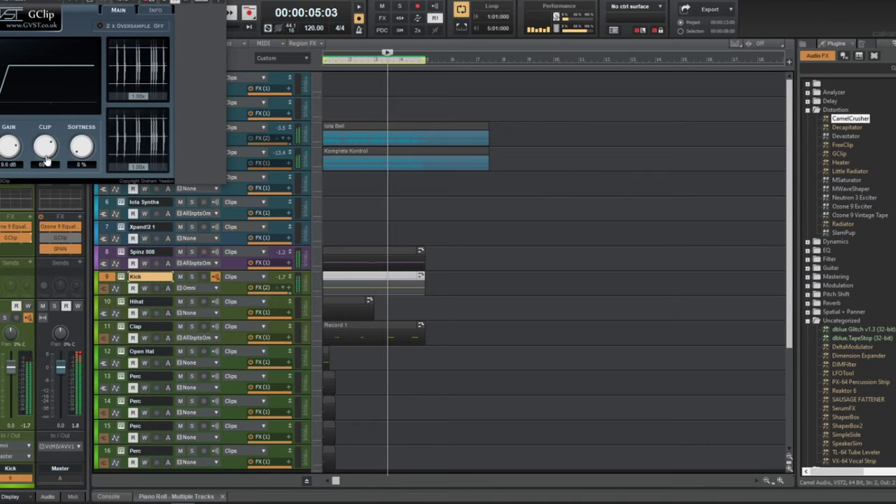
pyautogui.press('space')
pyautogui.click(218, 2)
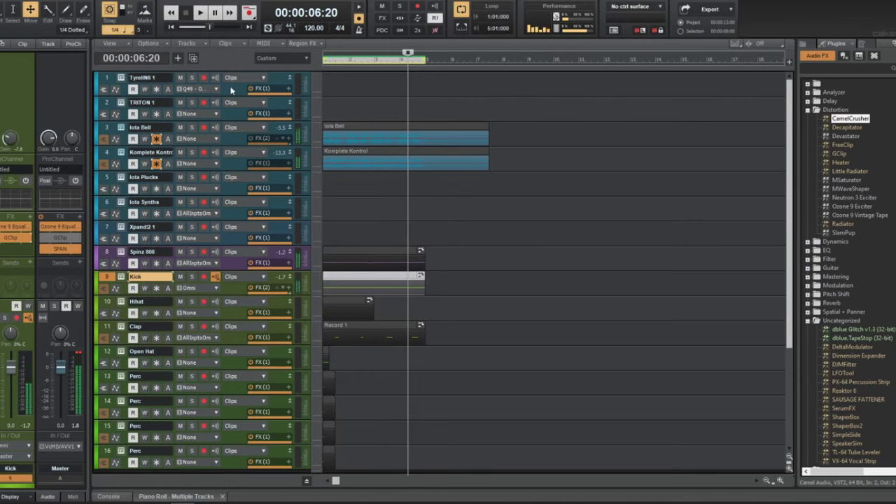
# - Insert MCompressor from the Dynamics plug-ins on the Spinz 808 track and set its attack to 0 ms
pyautogui.click(226, 267)
pyautogui.click(808, 241)
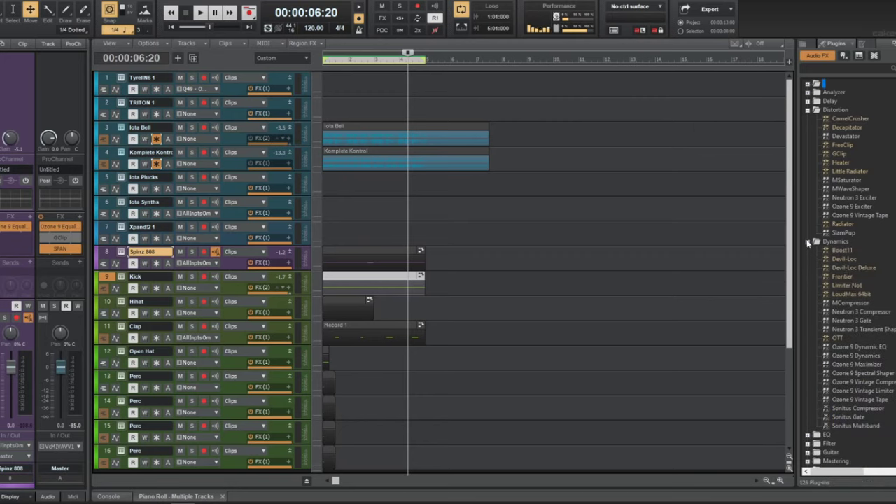
pyautogui.moveTo(2, 222); pyautogui.dragTo(14, 232)
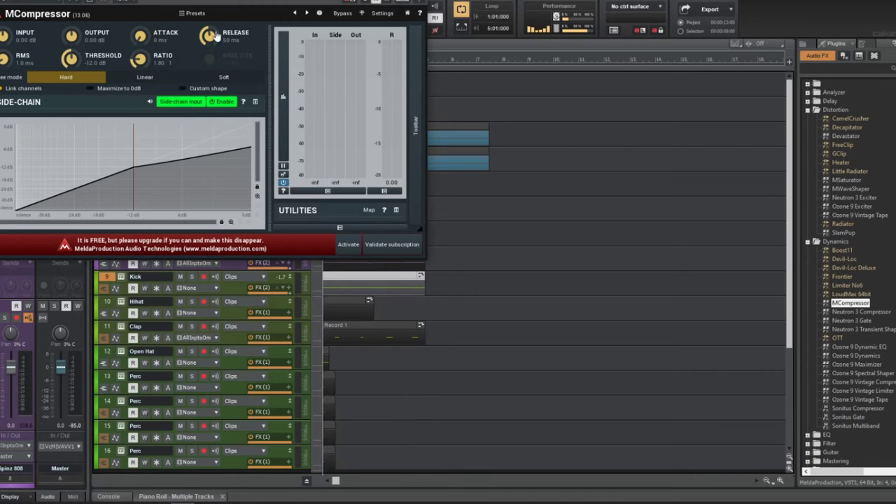
# - Add a send from the Kick track to the side-chain input of the MCompressor on Spinz 808
pyautogui.press('space')
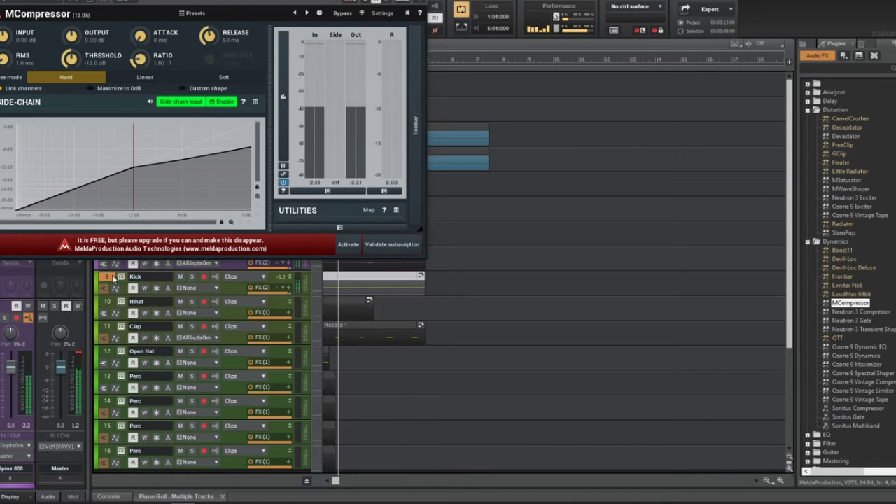
pyautogui.click(112, 278)
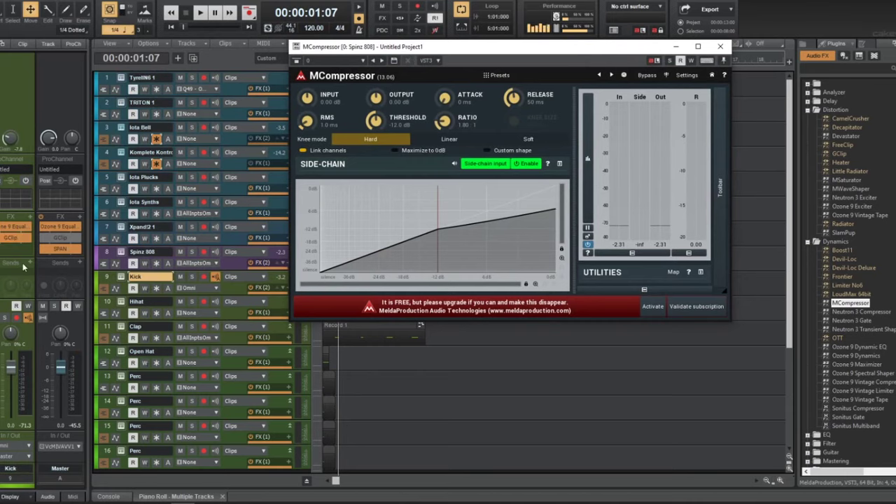
pyautogui.rightClick(24, 266)
pyautogui.click(94, 376)
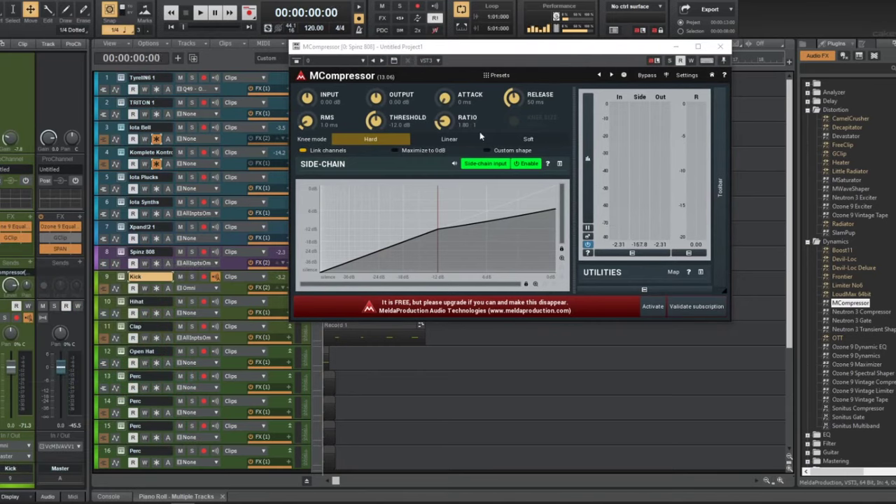
# - Set the 808 compressor's threshold to -18.3 dB and release to 22 ms, soloing Spinz 808 and Kick during playback
pyautogui.press('space')
pyautogui.moveTo(376, 122); pyautogui.dragTo(376, 134)
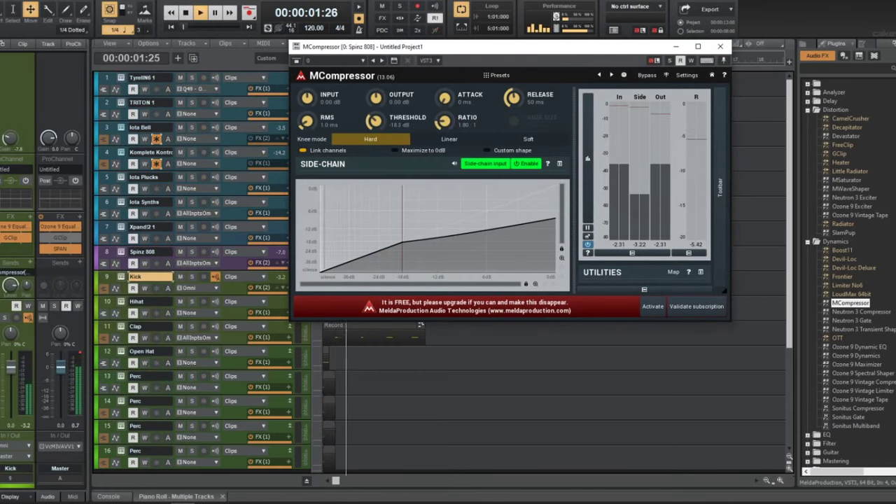
pyautogui.click(192, 252)
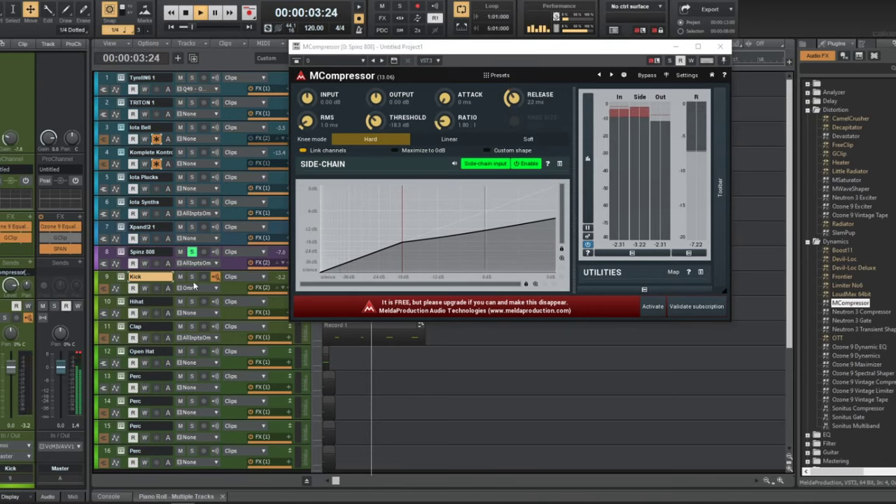
pyautogui.click(192, 277)
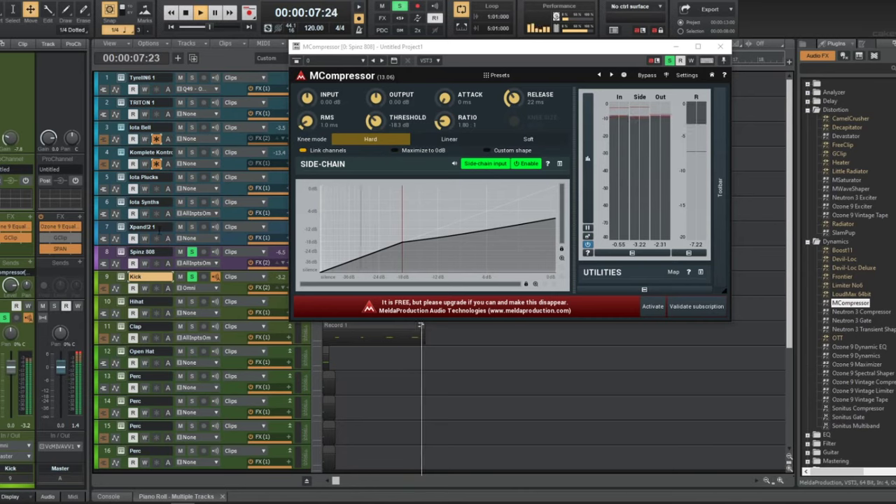
# - Send the Kick track to the side-chain input of the Melody bus's MCompressor and set that compressor's threshold to -18.7 dB
pyautogui.click(236, 141)
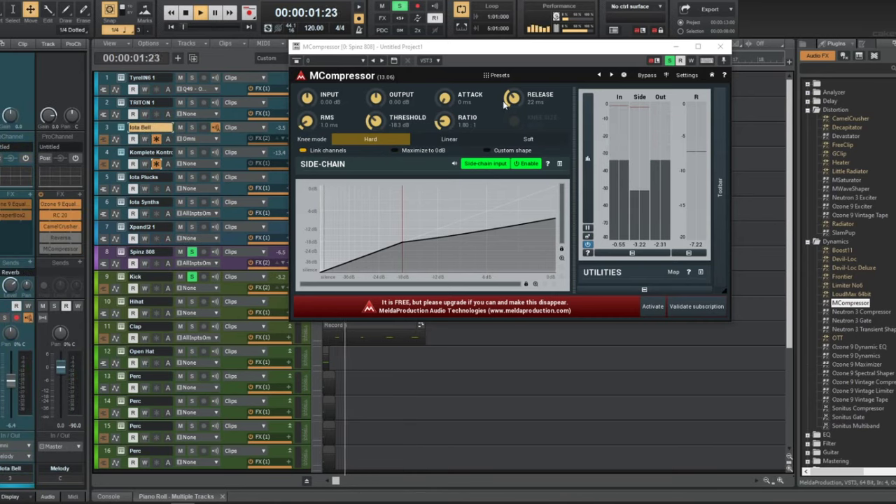
pyautogui.click(721, 47)
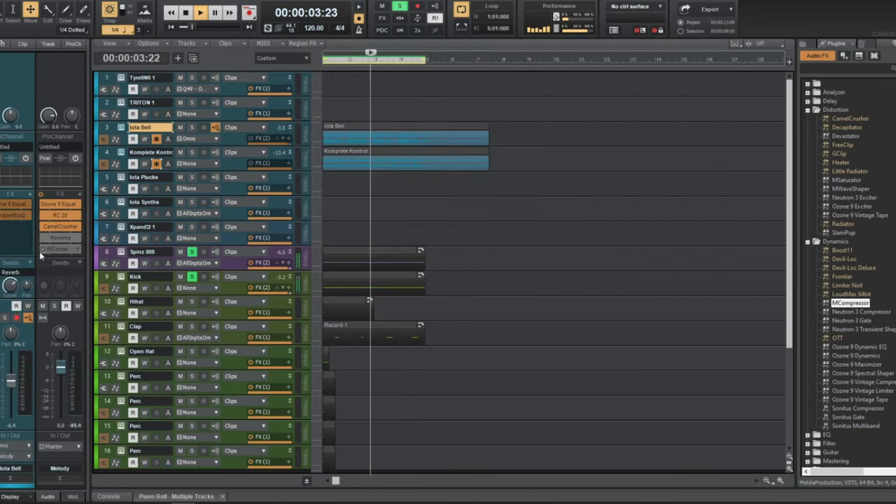
pyautogui.doubleClick(59, 248)
pyautogui.click(126, 288)
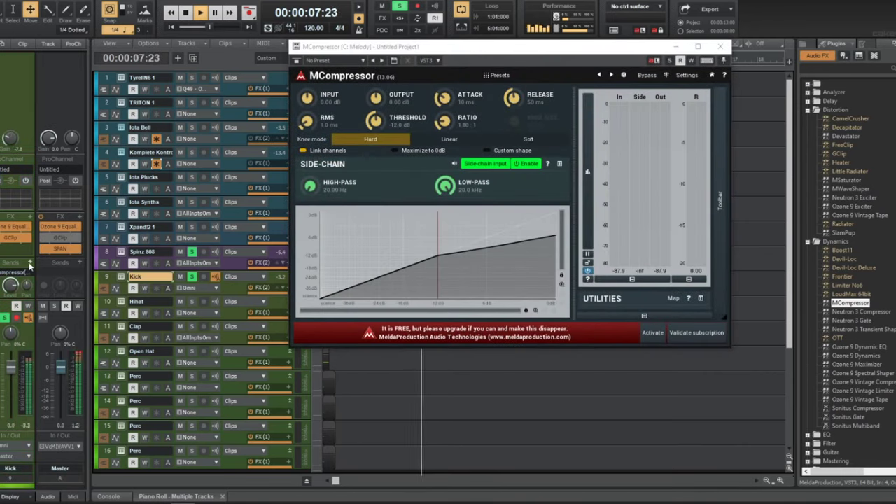
pyautogui.click(25, 273)
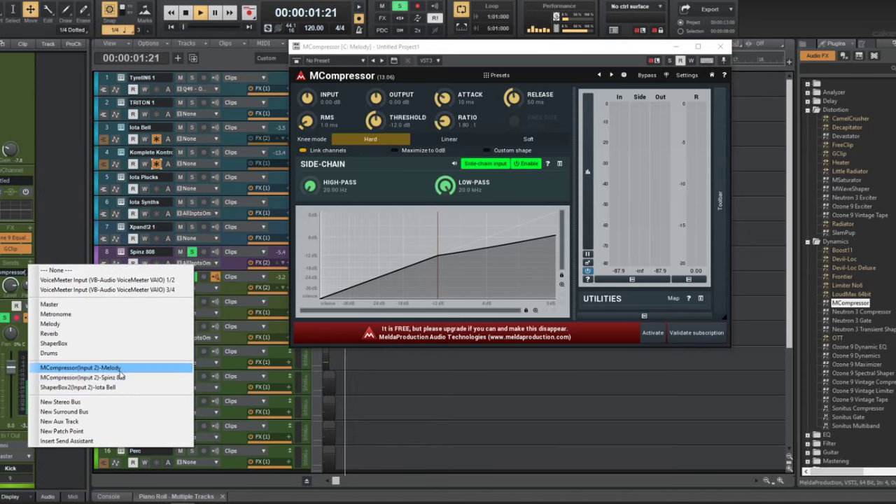
pyautogui.click(120, 372)
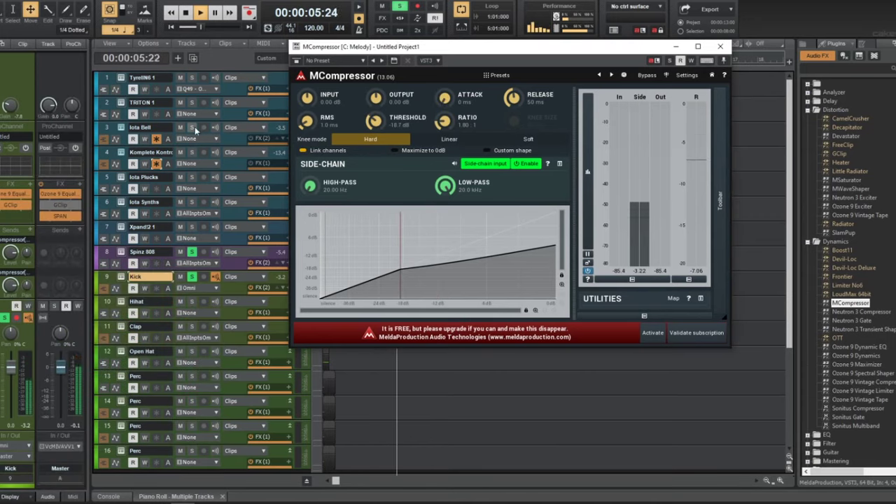
# - Unsolo Spinz 808 and Kick, and close the Melody compressor with its attack set to 0 ms
pyautogui.click(192, 253)
pyautogui.click(192, 276)
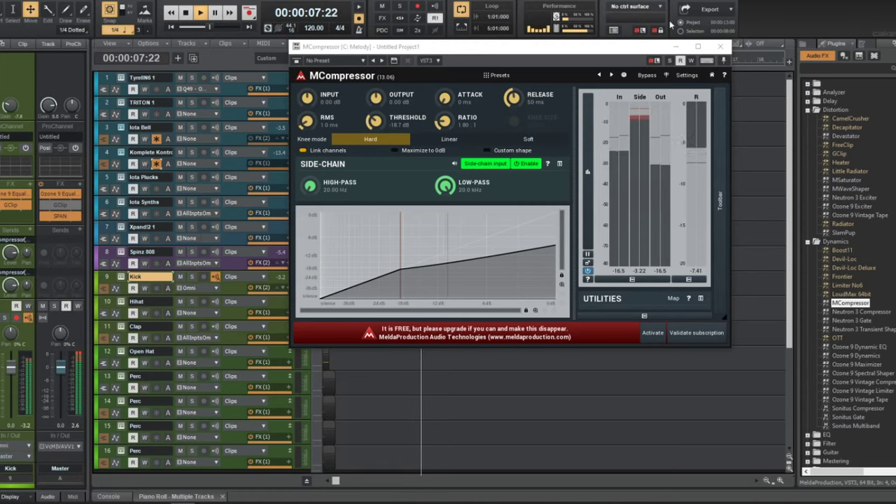
pyautogui.click(720, 46)
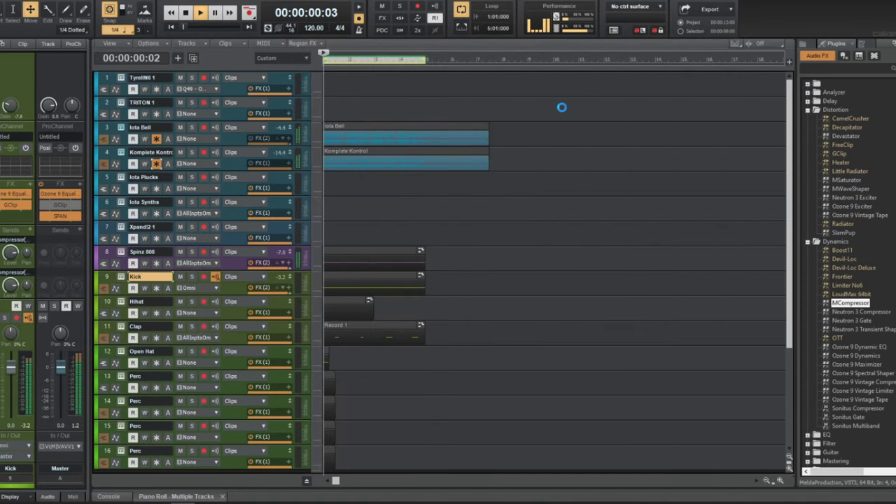
# - Stop playback, return to the start of the project, and select the Kick track
pyautogui.press('space')
pyautogui.press('w')
pyautogui.click(233, 154)
pyautogui.click(234, 164)
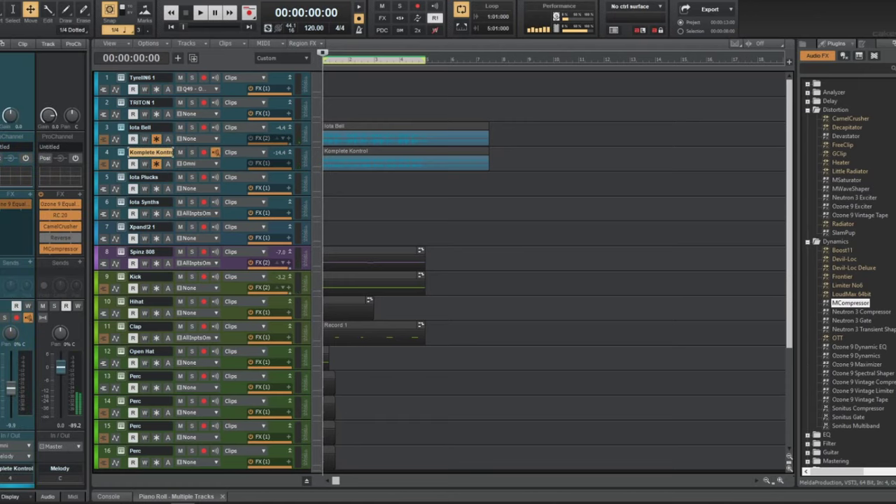
pyautogui.click(216, 288)
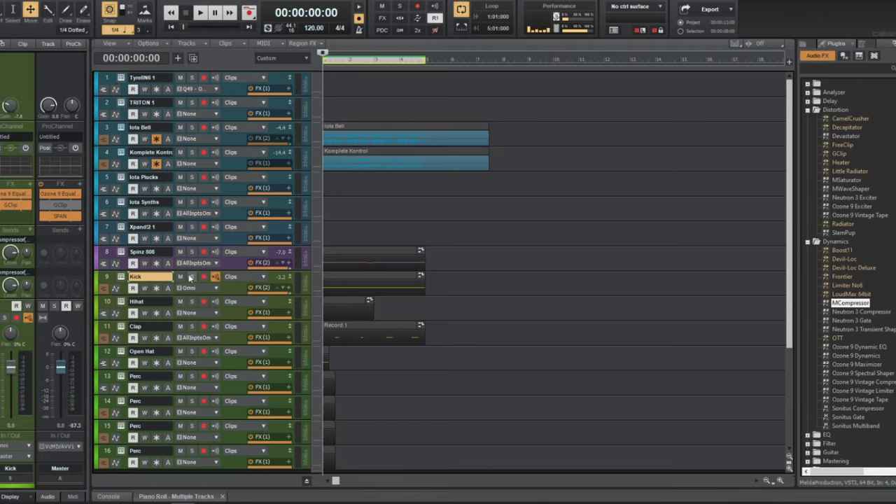
# - Open the GClip effect on the soloed Kick track and play the kick from the project start
pyautogui.doubleClick(13, 206)
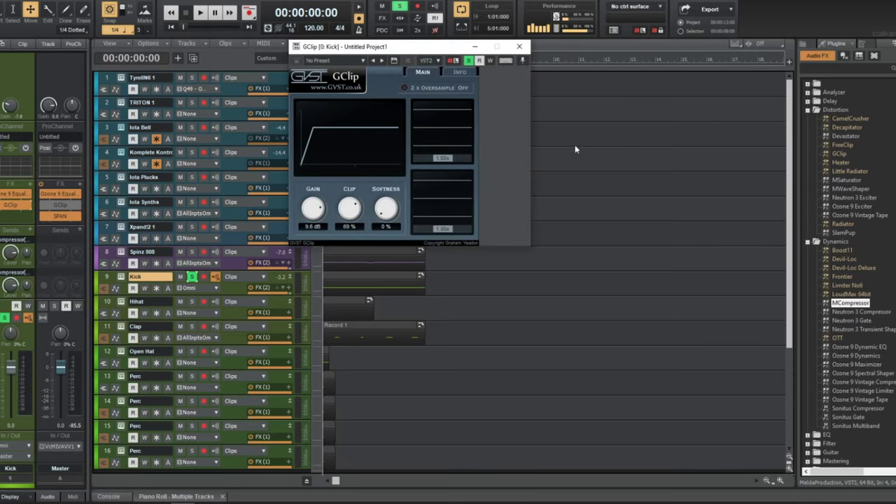
pyautogui.moveTo(366, 51); pyautogui.dragTo(447, 105)
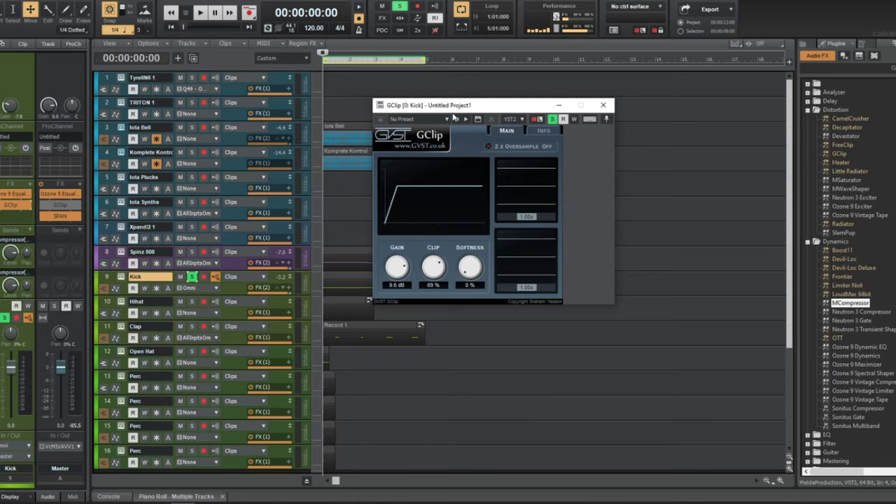
pyautogui.press('space')
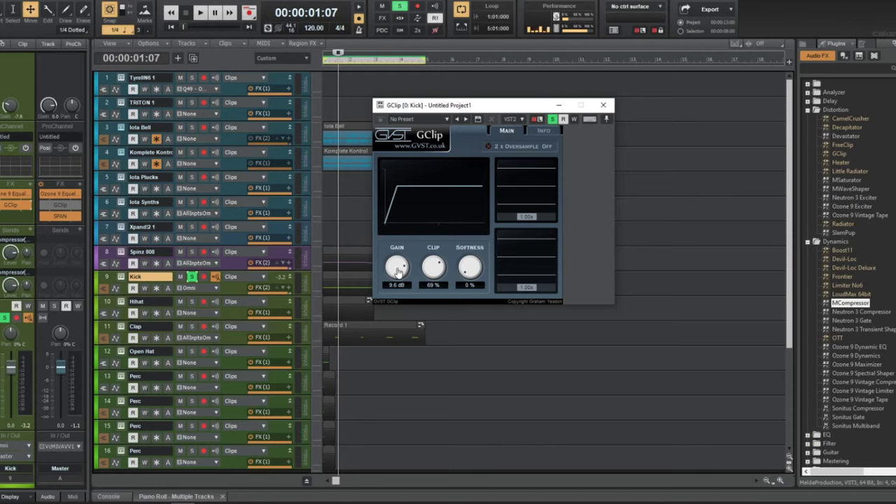
pyautogui.press('w')
pyautogui.press('space')
pyautogui.press('space')
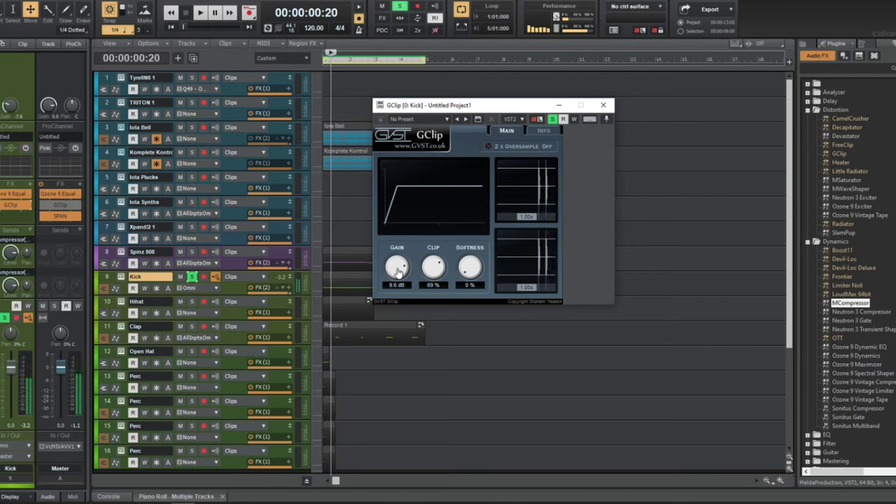
pyautogui.press('w')
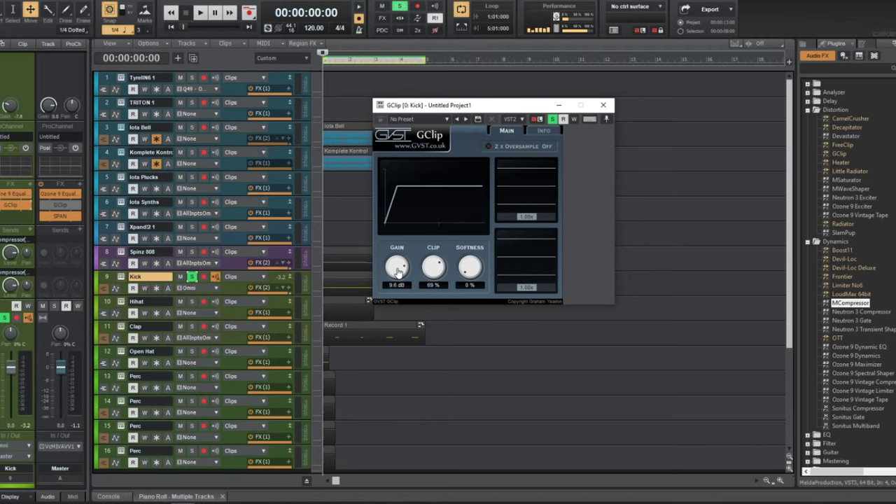
# - Try a gain of 8.4 dB in the Kick's GClip during playback
pyautogui.press('space')
pyautogui.moveTo(406, 273)
pyautogui.mouseDown()
pyautogui.moveTo(412, 260)
pyautogui.moveTo(411, 274)
pyautogui.mouseUp()
pyautogui.press('space')
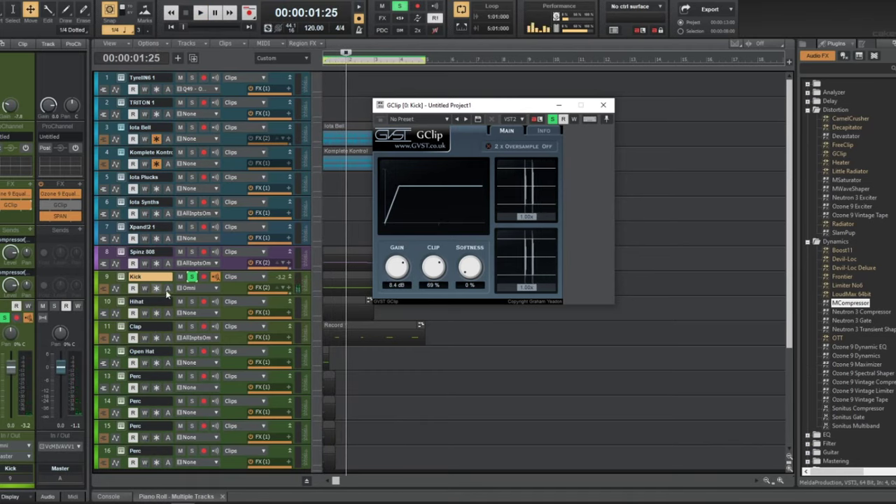
# - View the kick sample's waveform in the Kick track's Komplete Kontrol sampler, and close the instrument
pyautogui.click(121, 277)
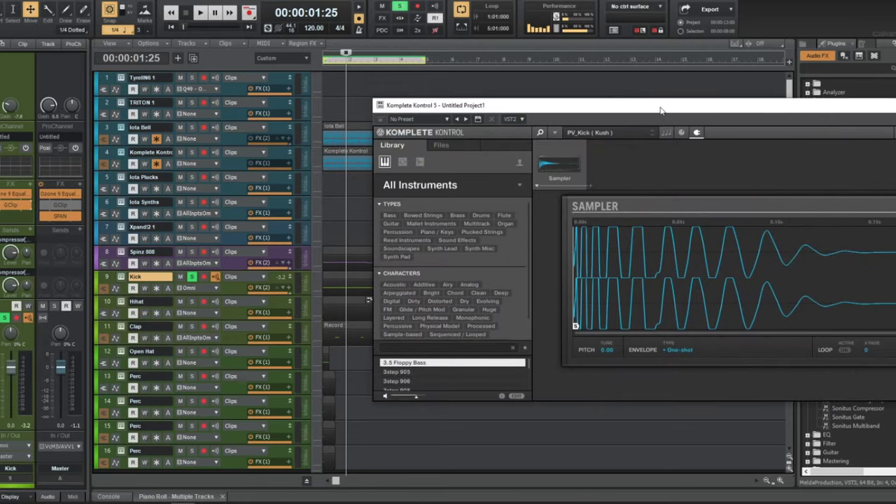
pyautogui.moveTo(660, 108); pyautogui.dragTo(349, 80)
pyautogui.click(695, 77)
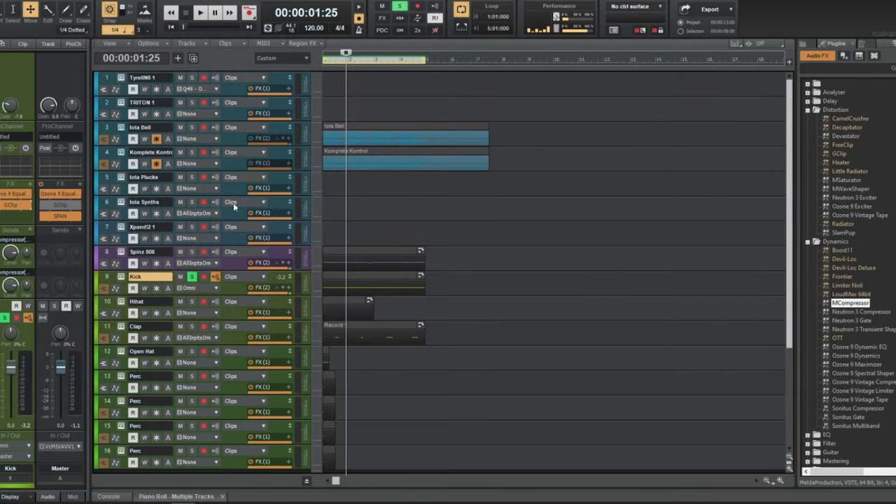
# - Play the soloed kick from the start with its effects bypassed and again with them enabled to compare
pyautogui.press('w')
pyautogui.press('space')
pyautogui.press('space')
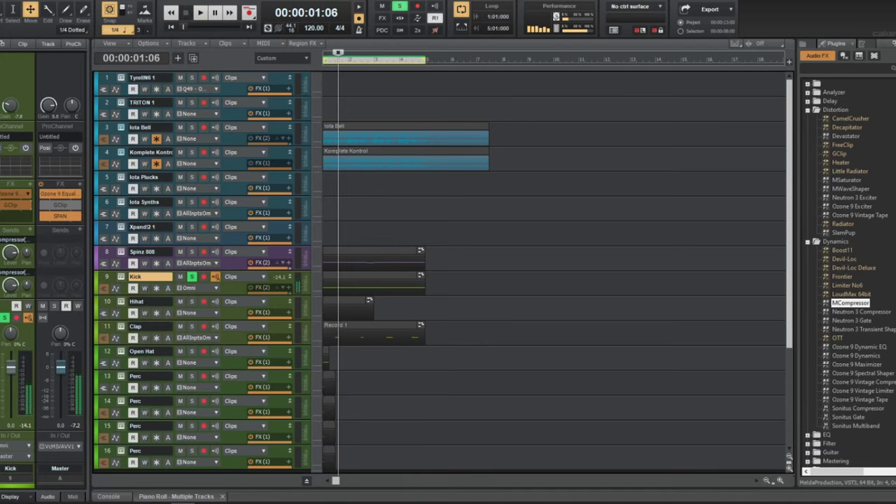
pyautogui.press('w')
pyautogui.press('space')
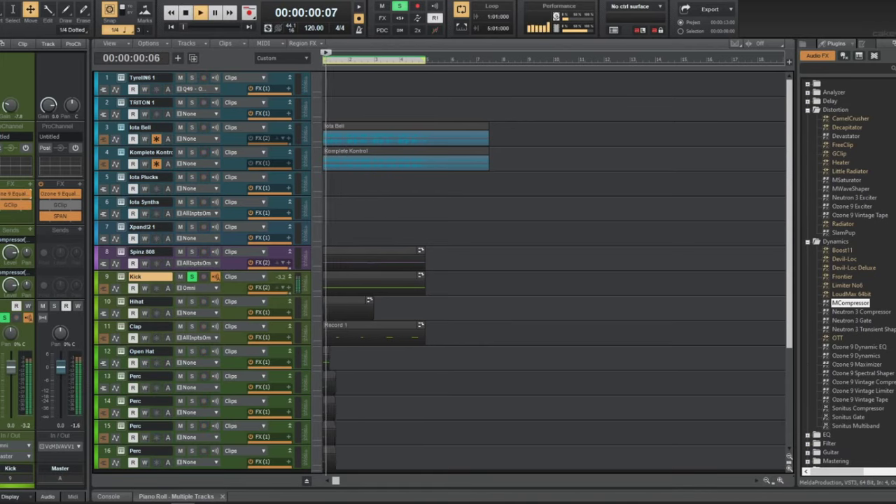
# - Set the Kick GClip's gain to 9.4 dB with clip at 69 %, audition the kick, and close the effect
pyautogui.doubleClick(9, 206)
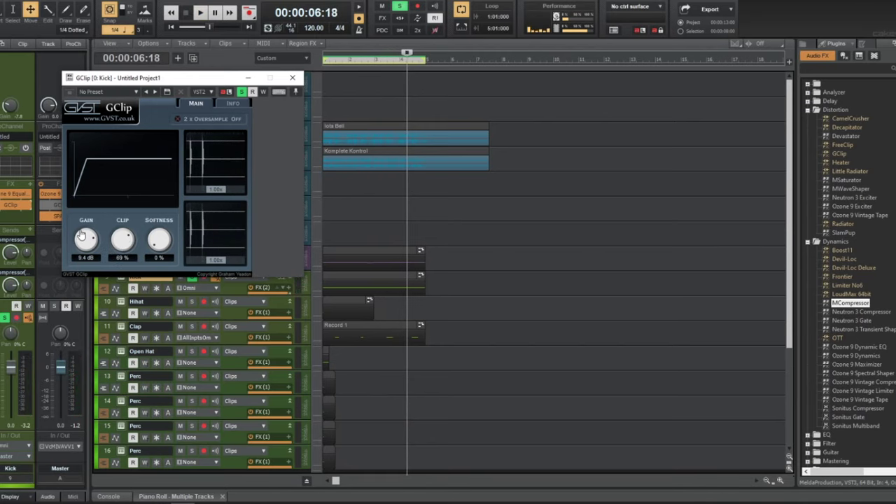
pyautogui.press('w')
pyautogui.press('space')
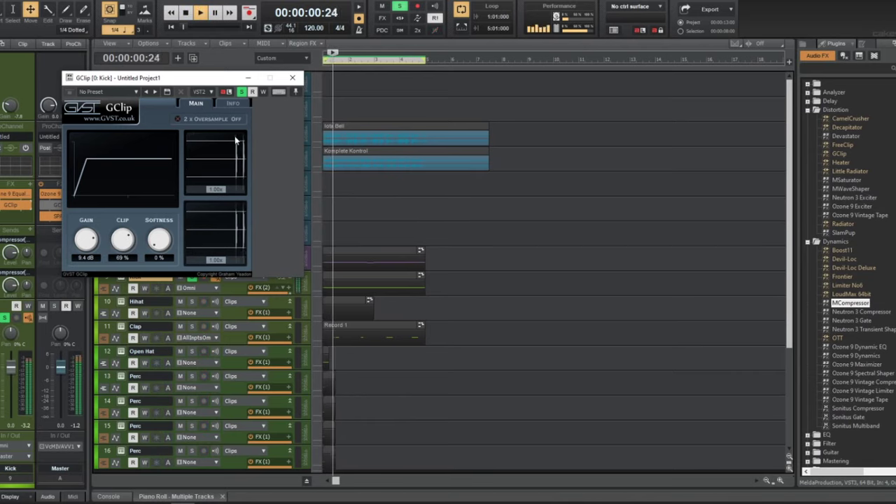
pyautogui.press('space')
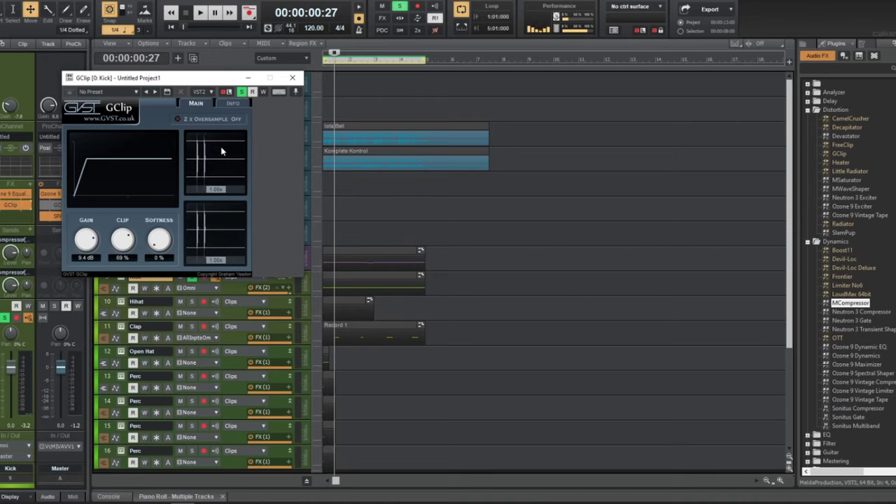
pyautogui.press('space')
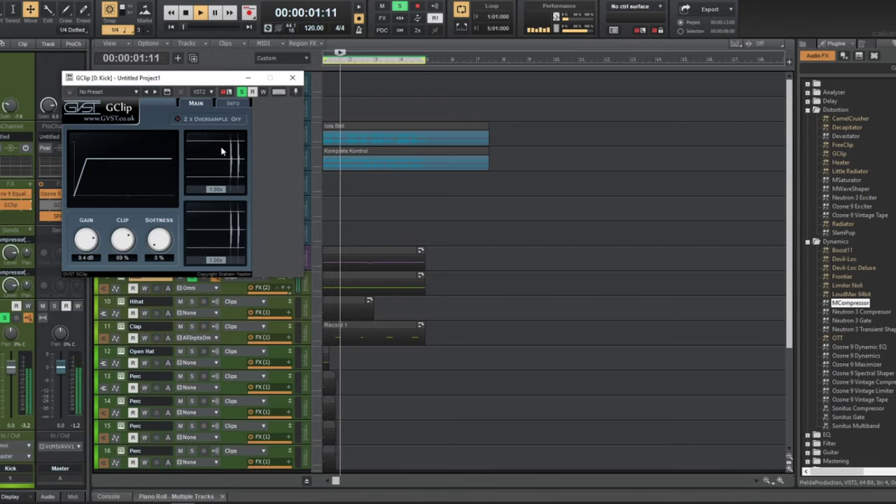
pyautogui.press('space')
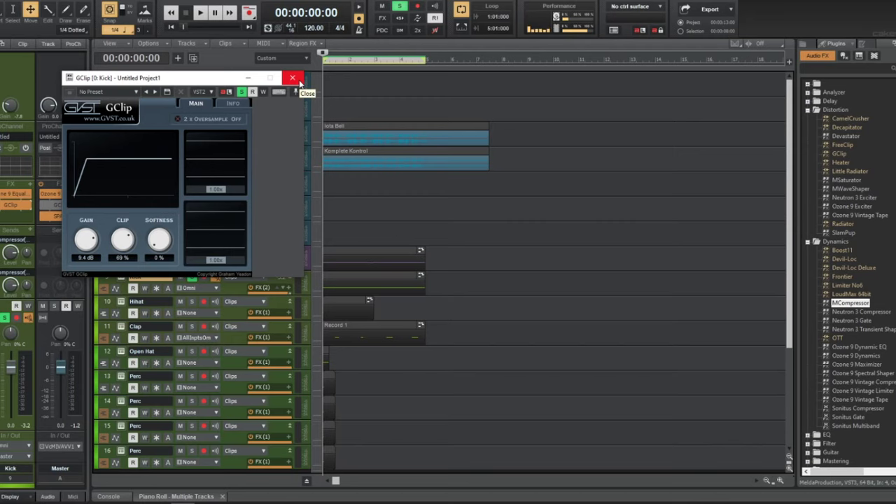
pyautogui.press('space')
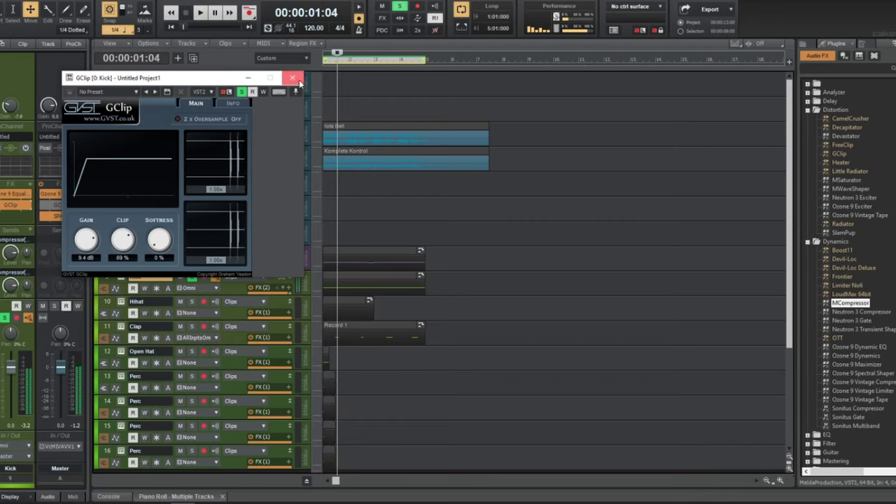
pyautogui.click(292, 78)
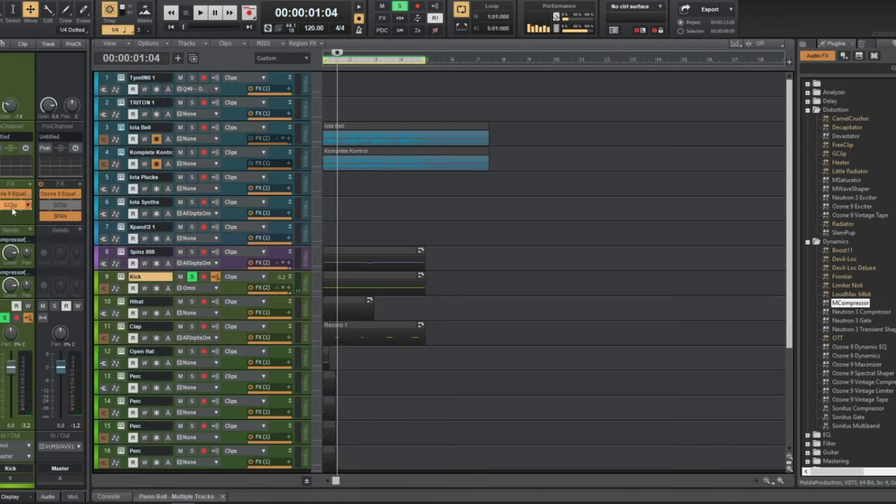
# - Enable the Master bus's GClip and set its gain to 3.0 dB and clip to 82 % while playing soloed Spinz 808 and Kick
pyautogui.doubleClick(51, 206)
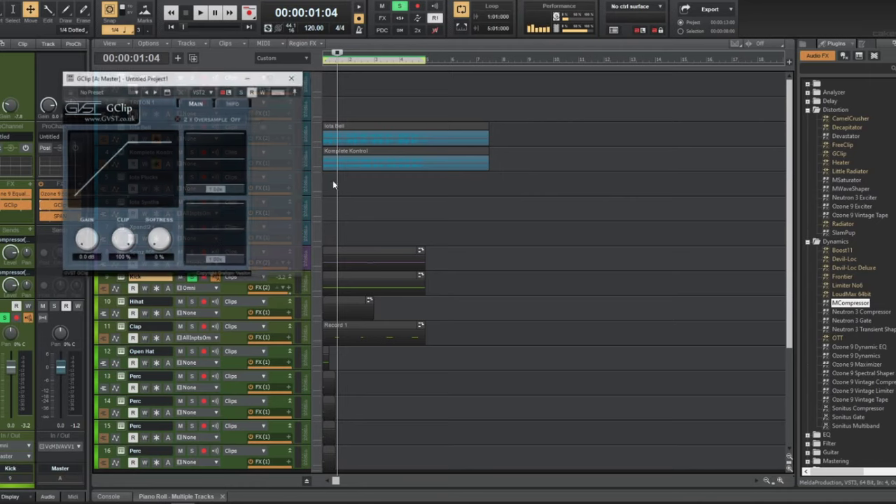
pyautogui.moveTo(199, 81); pyautogui.dragTo(581, 103)
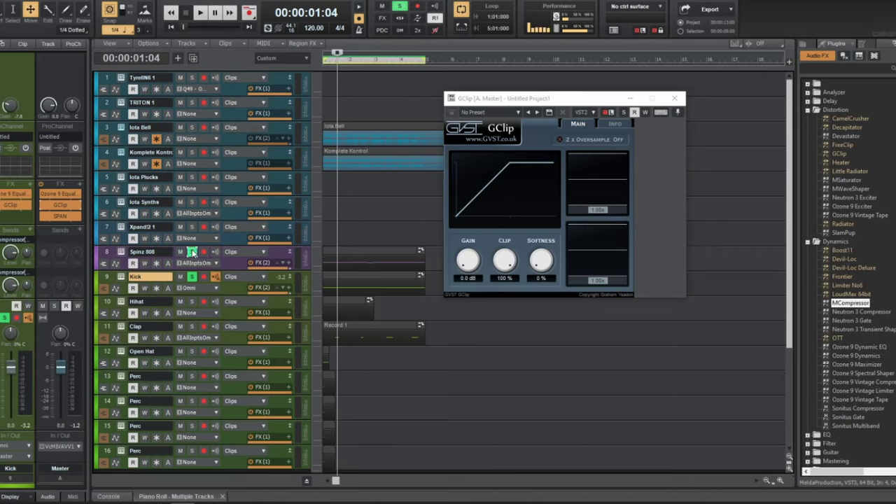
pyautogui.press('w')
pyautogui.press('space')
pyautogui.moveTo(468, 259); pyautogui.dragTo(495, 279)
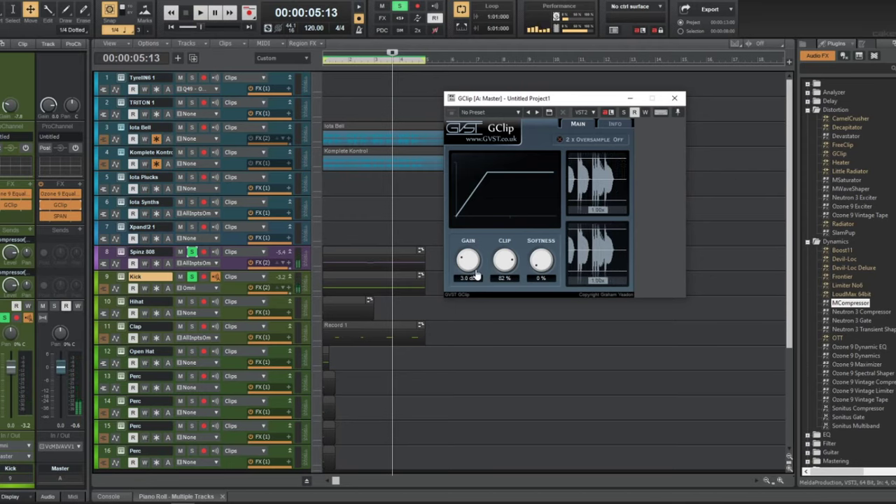
# - Compare playback with the Master GClip bypassed and enabled, leave it enabled, and close its window
pyautogui.click(44, 207)
pyautogui.press('w')
pyautogui.press('space')
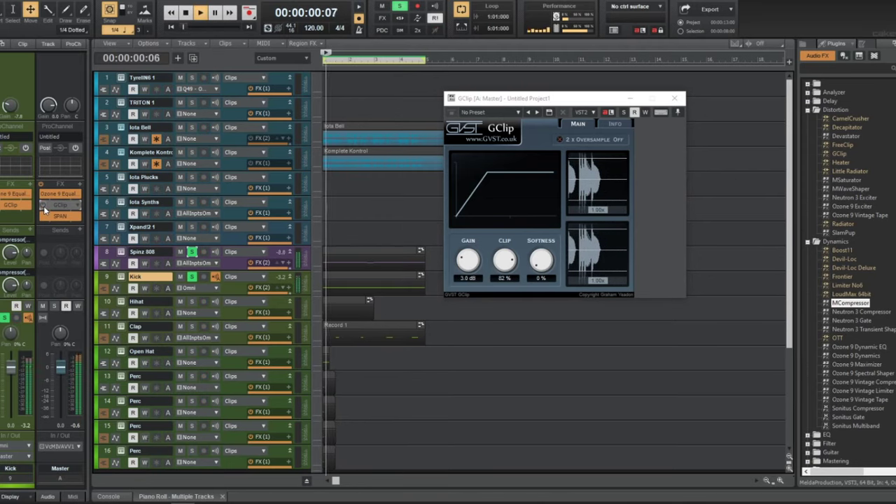
pyautogui.click(44, 205)
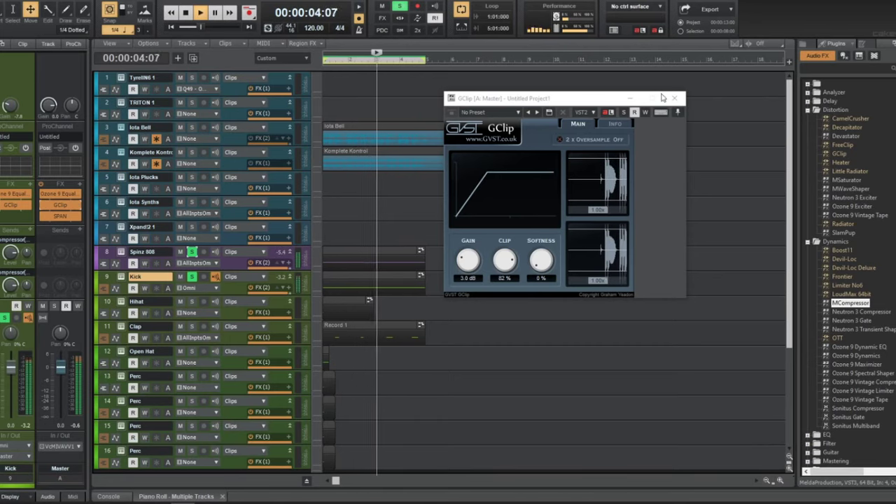
pyautogui.press('space')
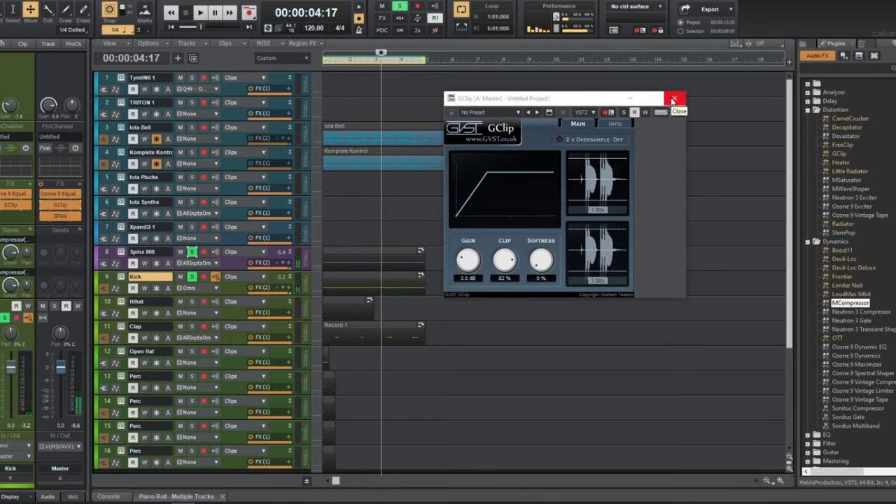
pyautogui.click(673, 100)
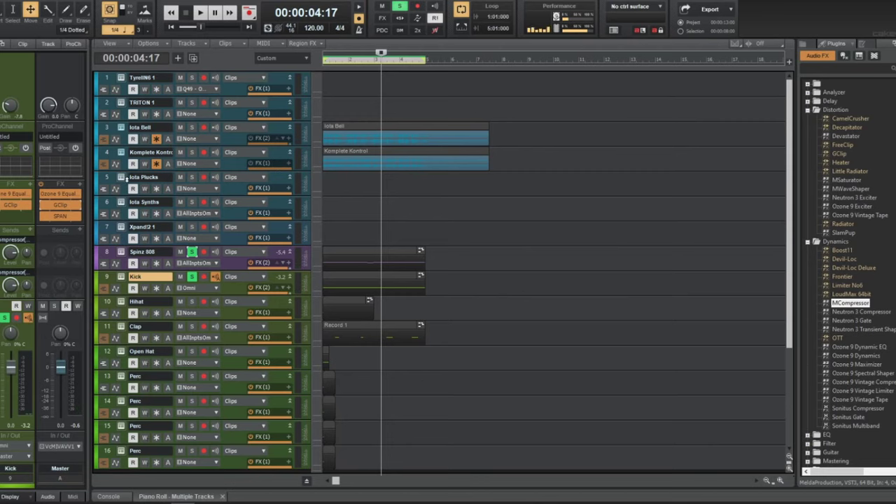
# - Clear the solos, solo Spinz 808 and Kick again, and play them together from the start
pyautogui.click(191, 276)
pyautogui.click(191, 251)
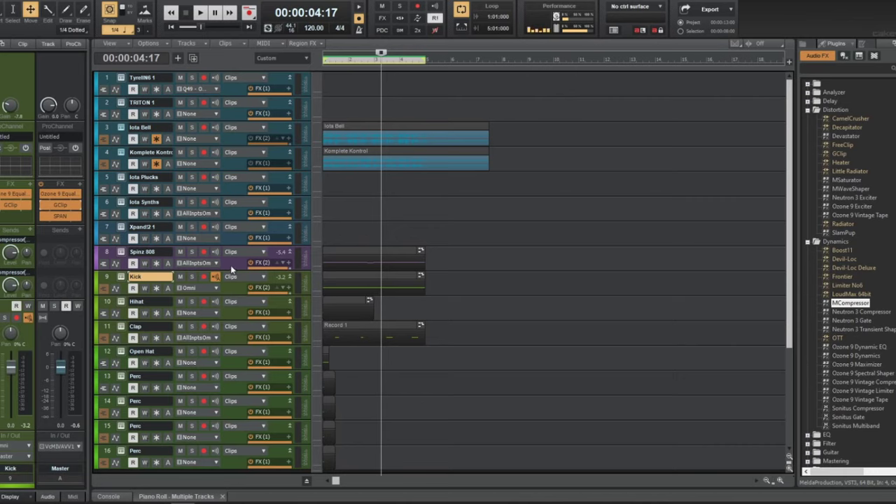
pyautogui.moveTo(192, 252); pyautogui.dragTo(192, 277)
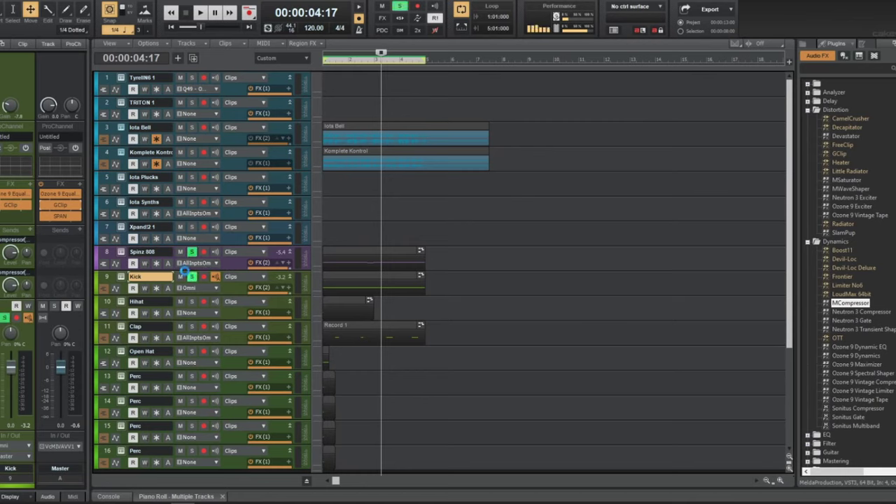
pyautogui.press('space')
pyautogui.press('space')
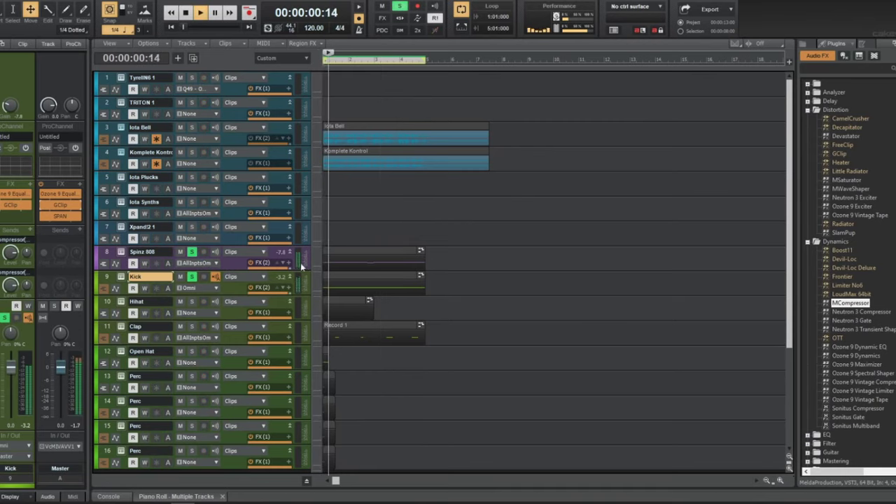
pyautogui.press('space')
# - Select Spinz 808, unsolo Kick, and play the 808 alone from the start
pyautogui.click(241, 264)
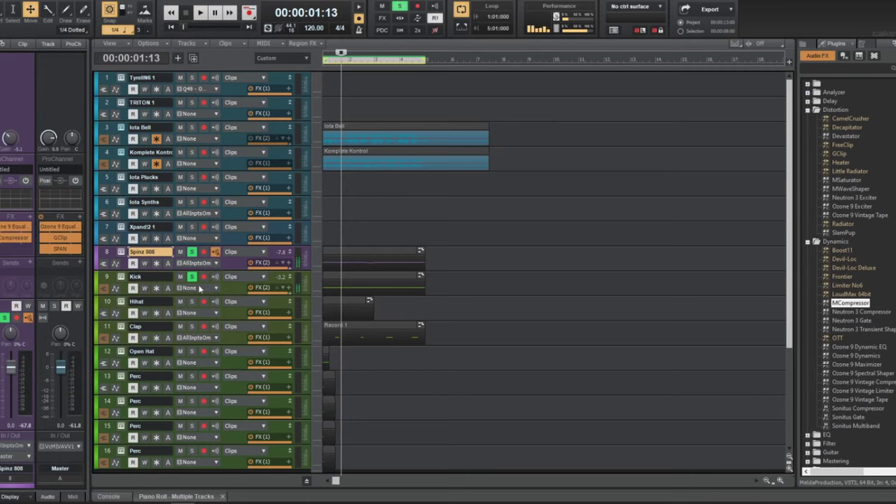
pyautogui.click(191, 277)
pyautogui.press('w')
pyautogui.press('space')
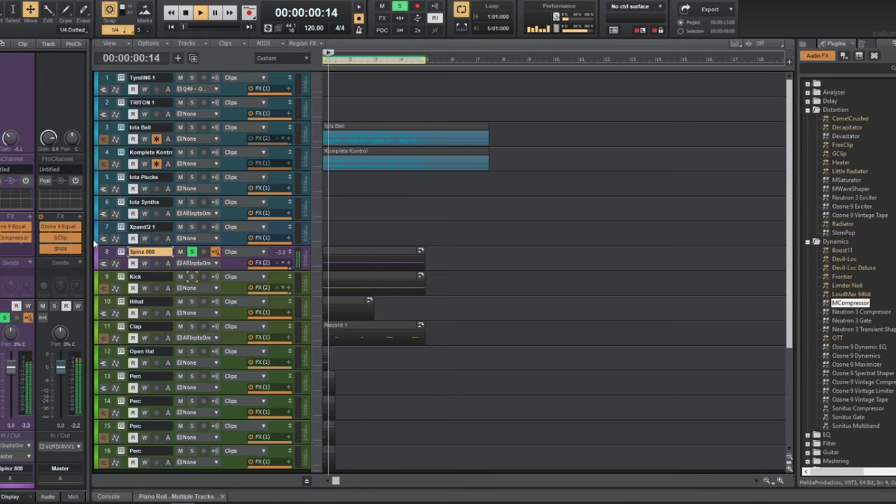
pyautogui.press('space')
pyautogui.press('w')
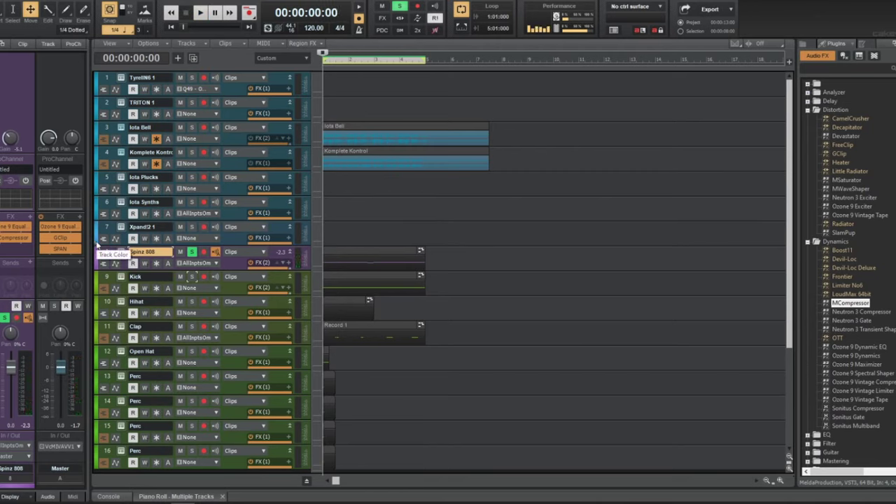
# - Switch the solo from Spinz 808 to Kick, play the kick alone, and solo Spinz 808 again
pyautogui.click(192, 277)
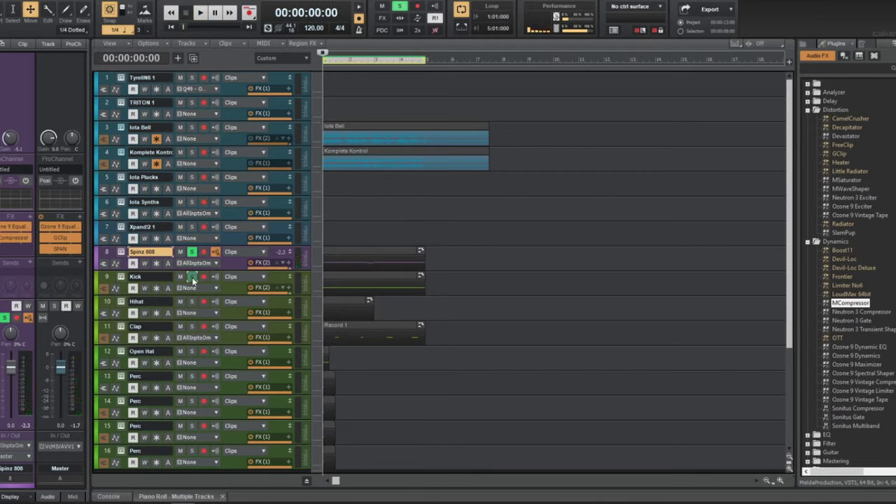
pyautogui.click(192, 252)
pyautogui.press('space')
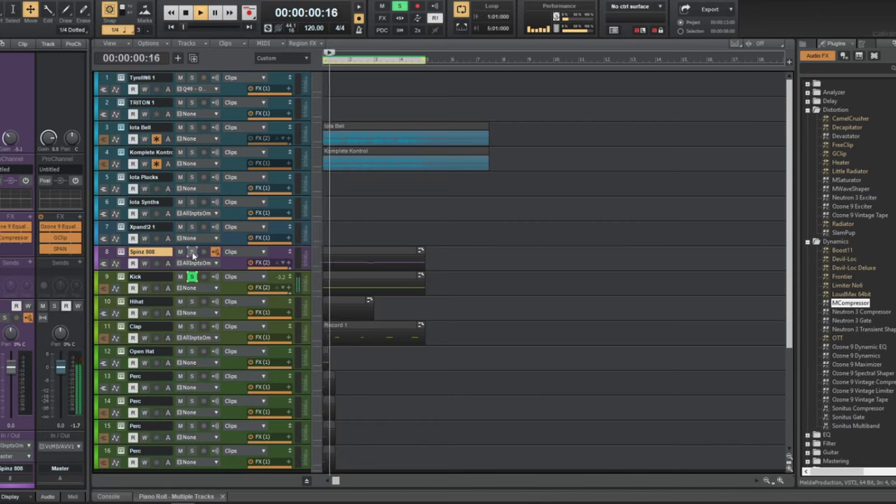
pyautogui.click(192, 252)
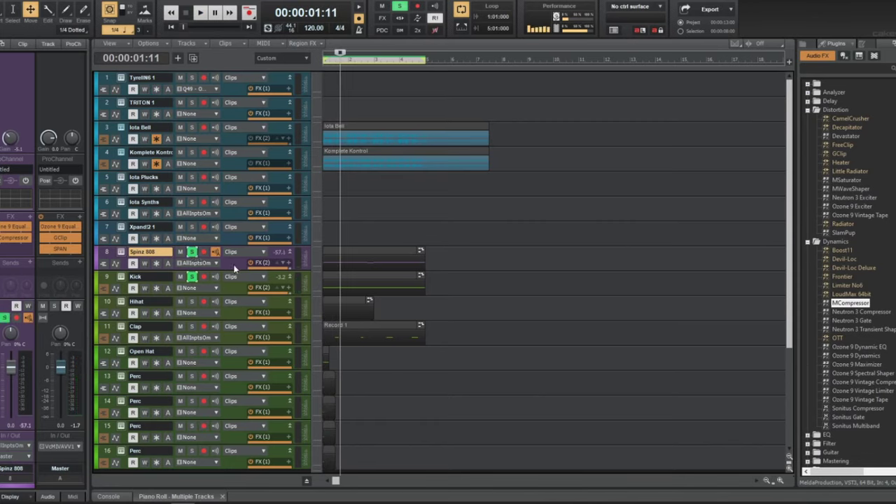
# - Play Spinz 808 and Kick together from the start, and bypass the 808's MCompressor to compare the sound
pyautogui.press('w')
pyautogui.press('space')
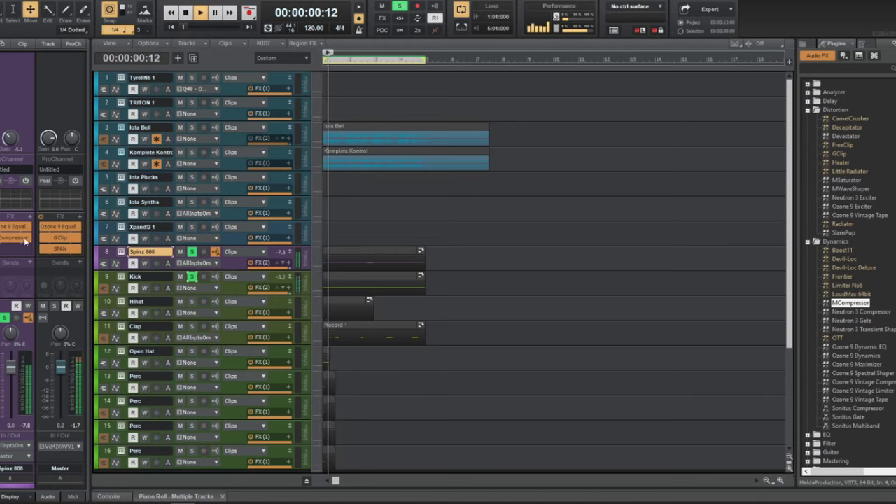
pyautogui.press('space')
pyautogui.press('space')
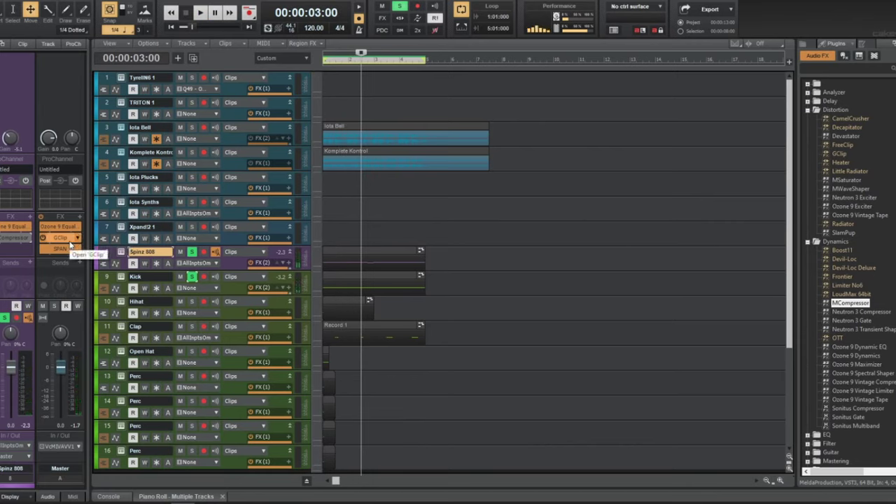
# - Open the MCompressor on Spinz 808, set its release to 11 ms, and play the 808 and kick from the start
pyautogui.doubleClick(21, 238)
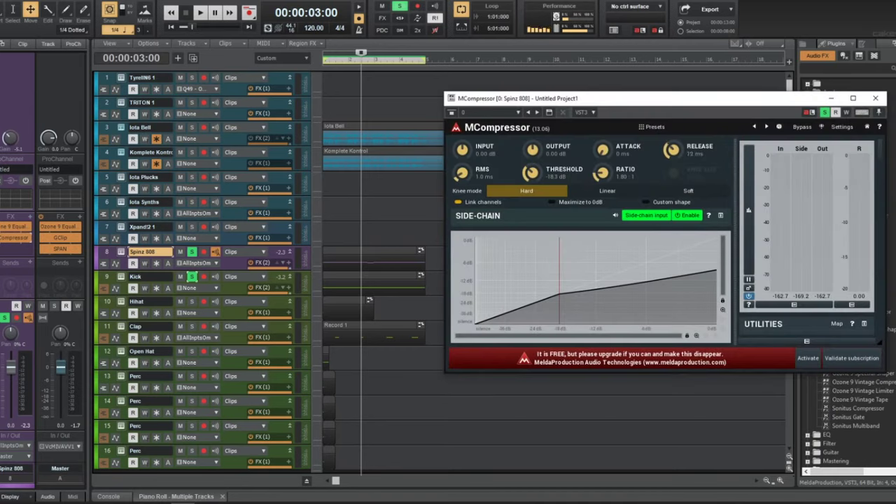
pyautogui.press('w')
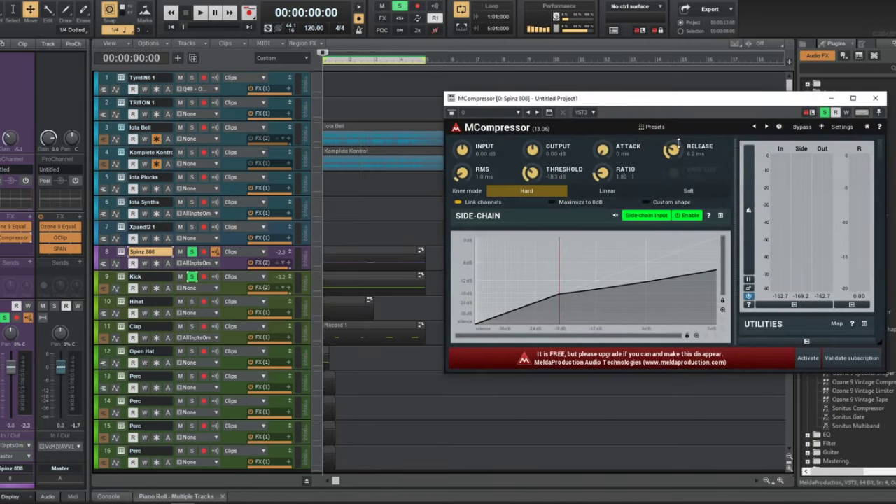
pyautogui.press('space')
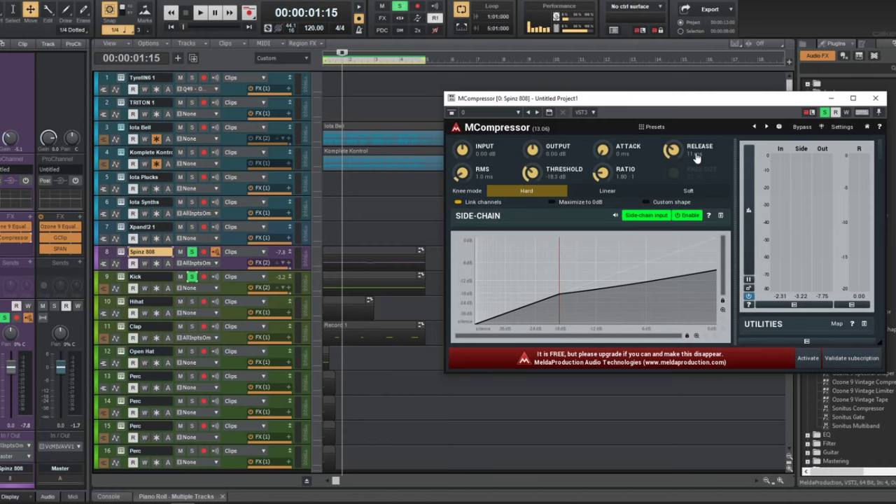
pyautogui.press('w')
pyautogui.press('space')
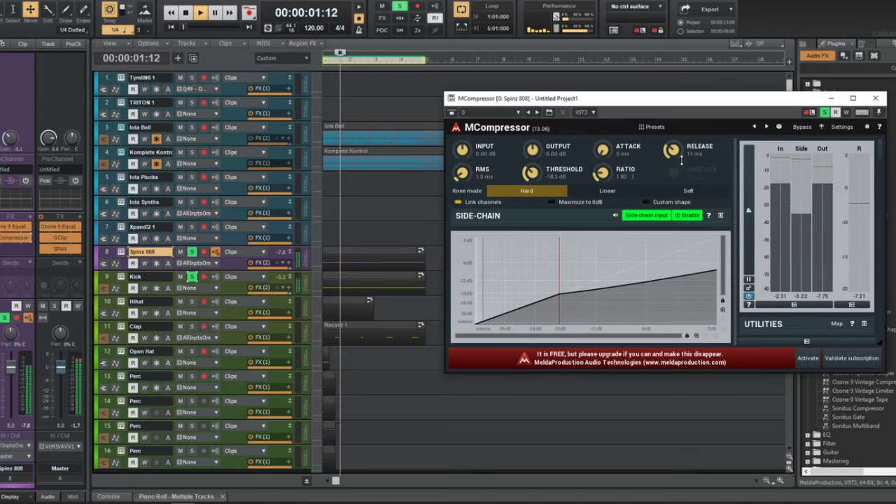
pyautogui.press('space')
# - Try a longer release of about 74 ms on the 808's MCompressor and play from the start
pyautogui.moveTo(681, 160); pyautogui.dragTo(685, 151)
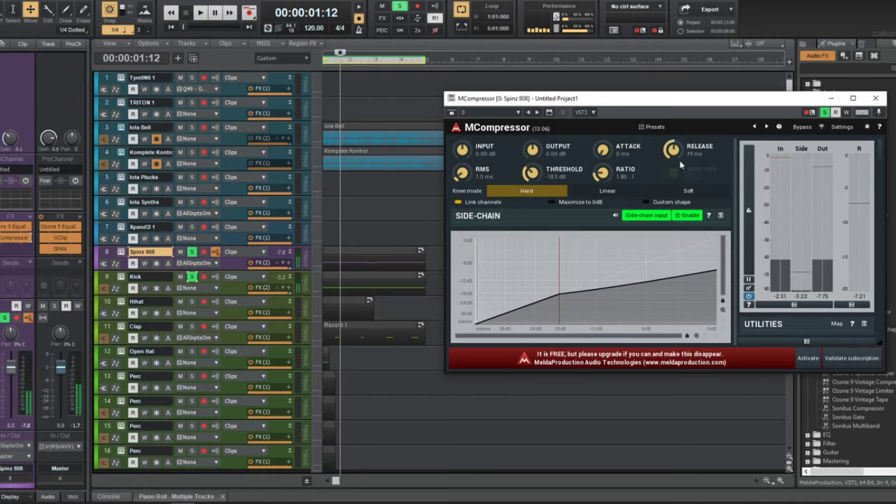
pyautogui.press('w')
pyautogui.press('space')
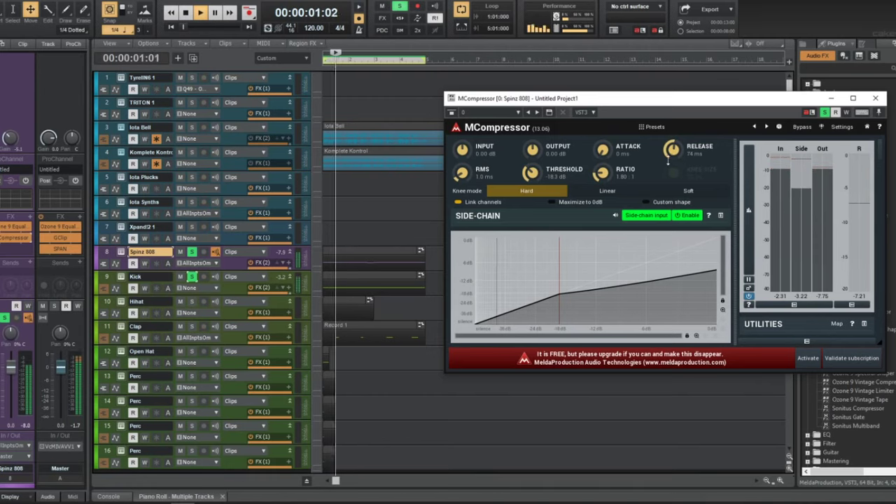
pyautogui.press('space')
# - Set the 808 compressor's release to 11 ms, play from the start, and close the compressor
pyautogui.moveTo(672, 151); pyautogui.dragTo(672, 159)
pyautogui.press('w')
pyautogui.press('space')
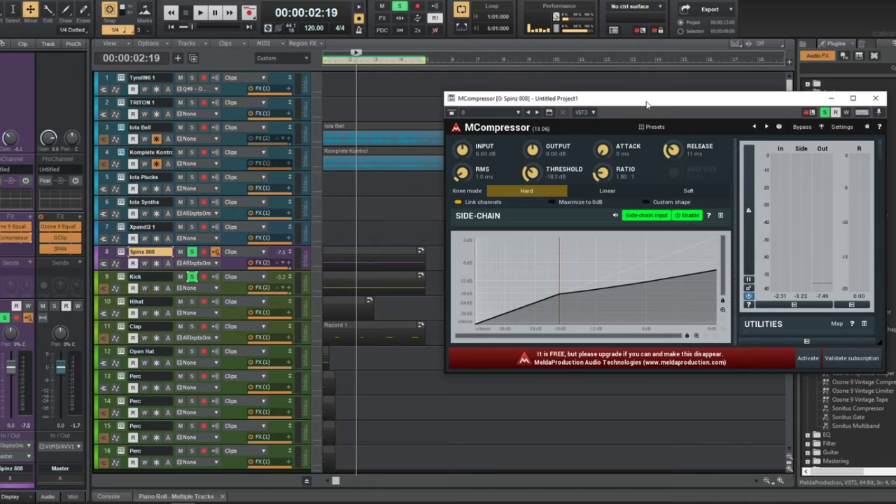
pyautogui.moveTo(648, 103); pyautogui.dragTo(626, 93)
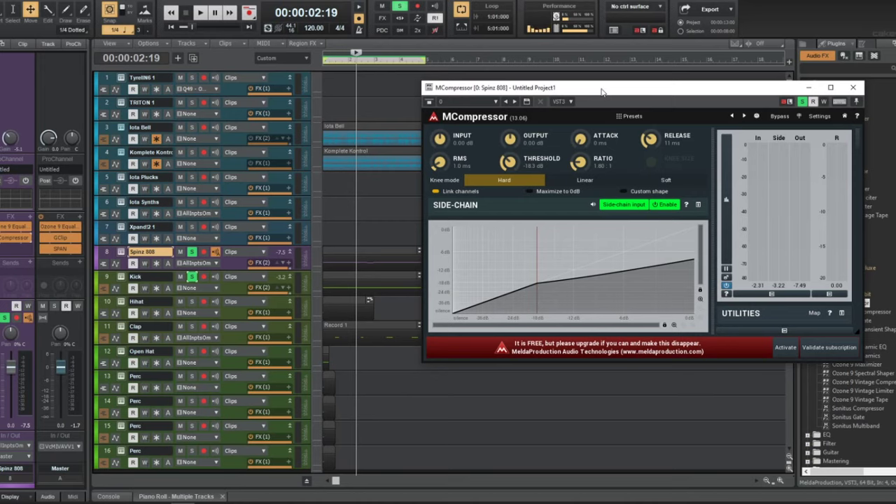
pyautogui.click(853, 88)
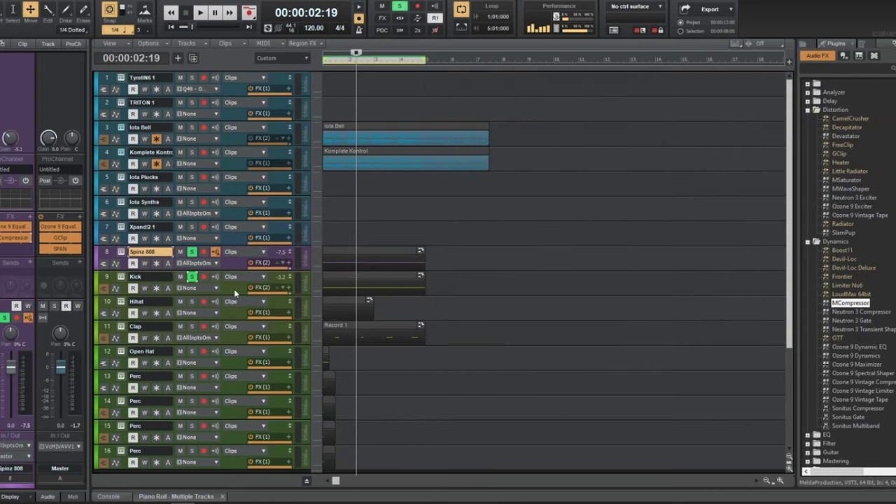
# - Add CamelCrusher after GClip in the Kick track's effects and play the loop from the start
pyautogui.click(234, 290)
pyautogui.press('w')
pyautogui.click(851, 120)
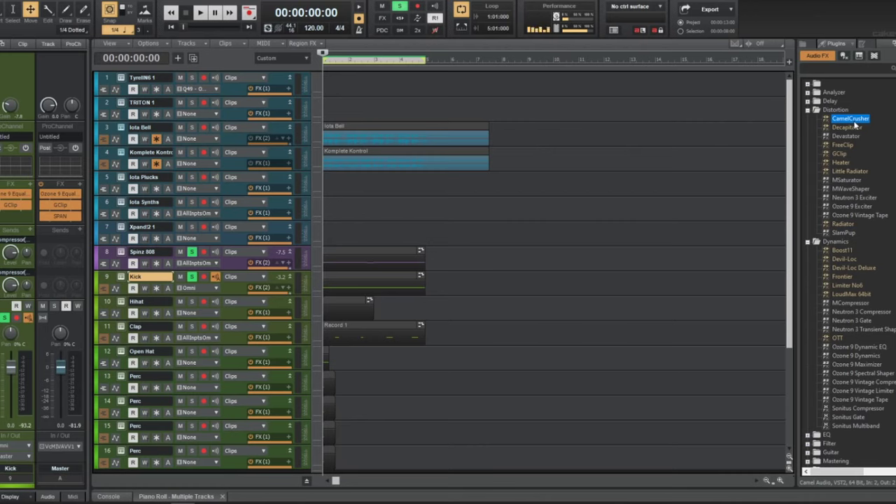
pyautogui.click(853, 233)
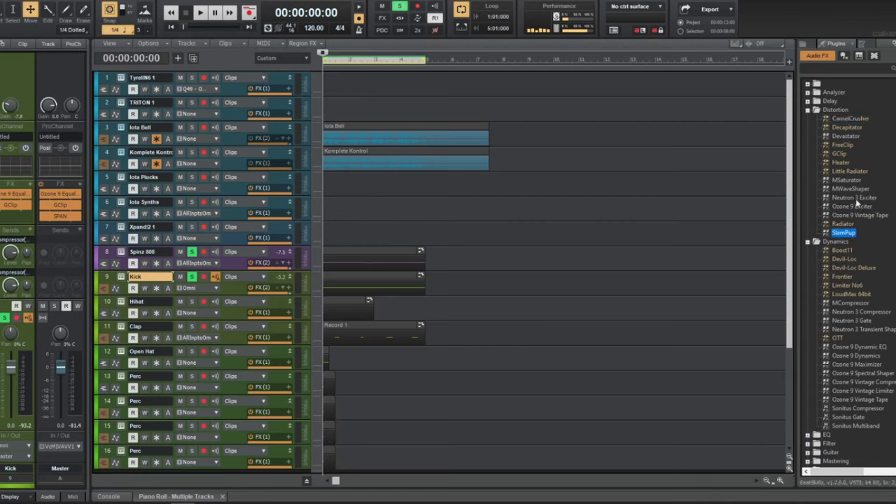
pyautogui.moveTo(864, 121); pyautogui.dragTo(18, 221)
pyautogui.press('space')
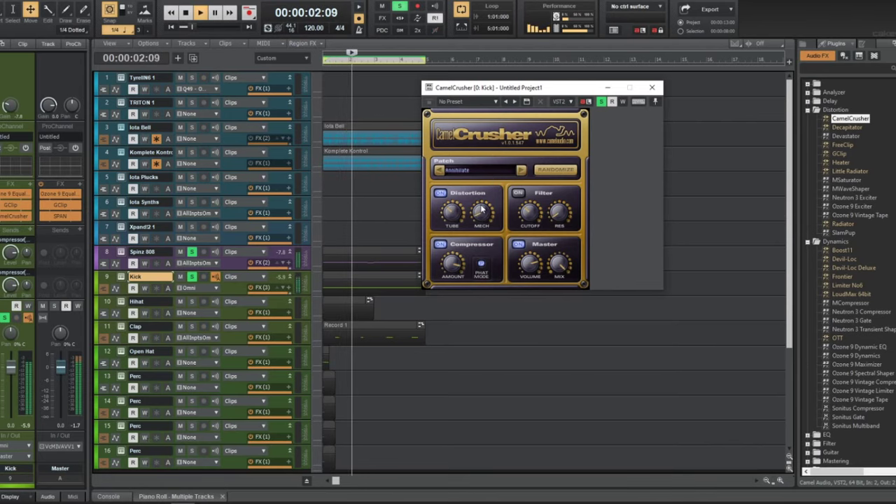
pyautogui.press('space')
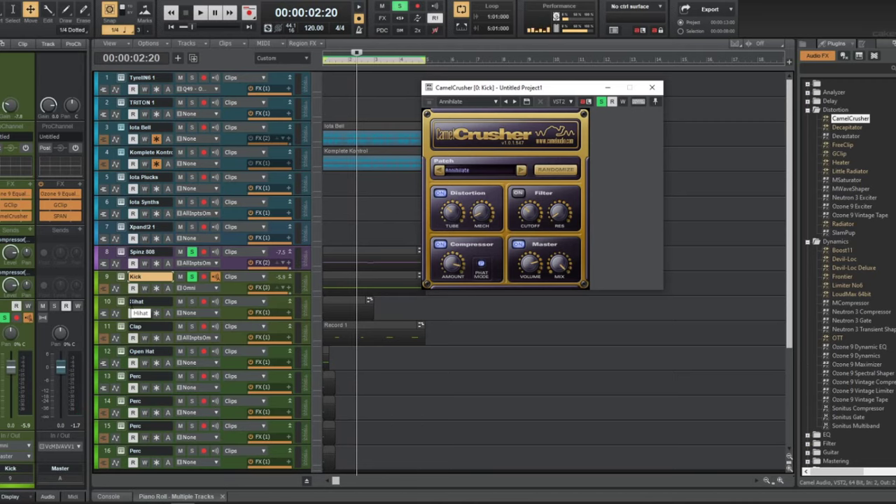
# - Replay the beginning with CamelCrusher on the Kick, bypass the effect, and close its window
pyautogui.press('w')
pyautogui.press('space')
pyautogui.press('space')
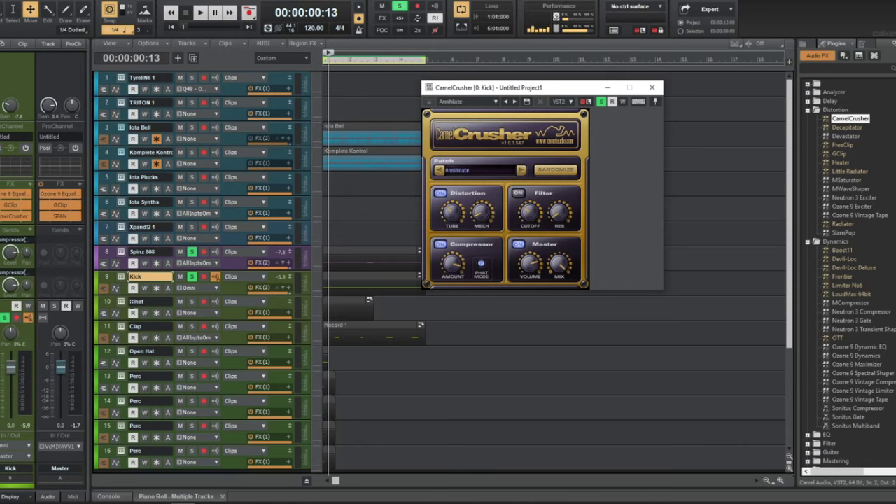
pyautogui.click(2, 216)
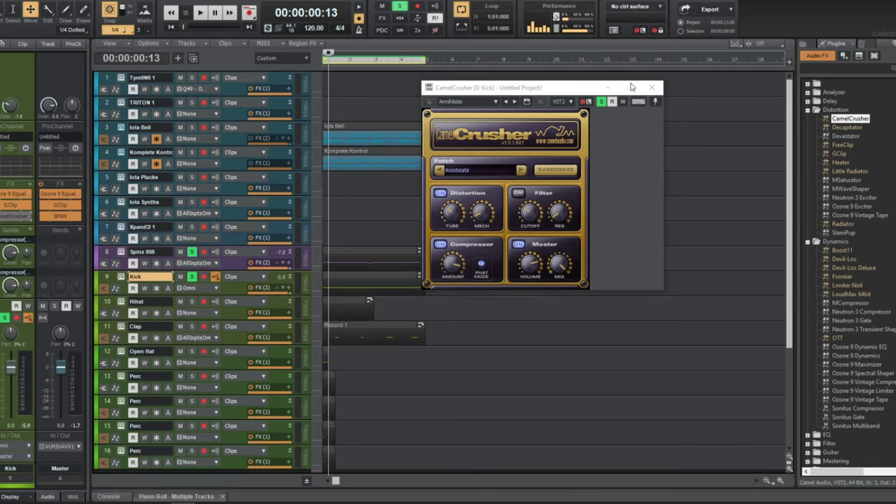
pyautogui.click(652, 87)
# - In the Kick's GClip, try the clip level at 30 %, set it to 78 %, and replay from the start
pyautogui.doubleClick(11, 204)
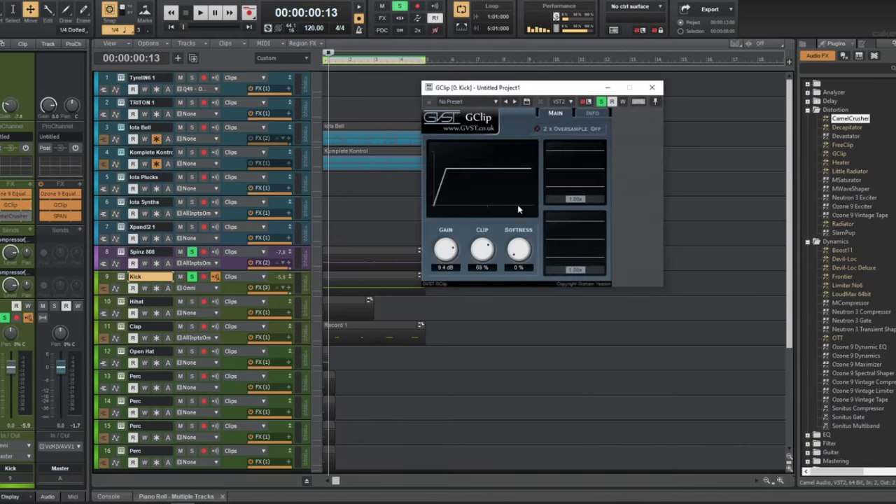
pyautogui.press('space')
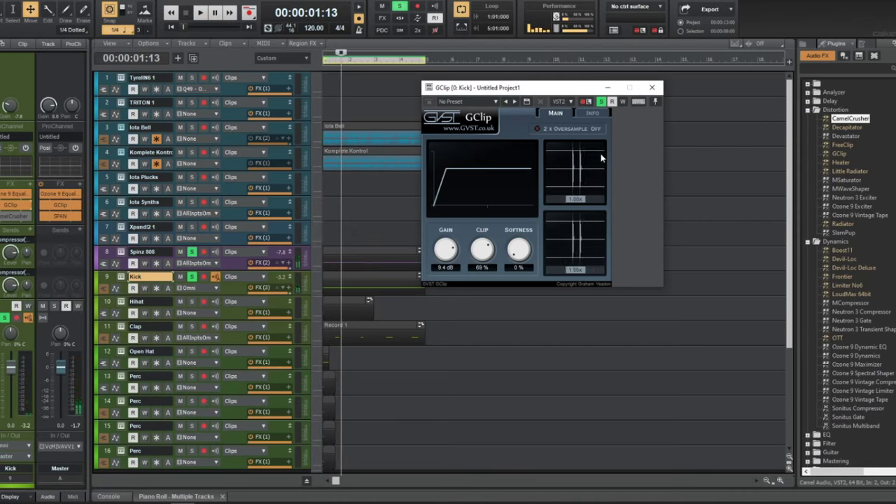
pyautogui.moveTo(482, 249); pyautogui.dragTo(483, 270)
pyautogui.press('space')
pyautogui.press('space')
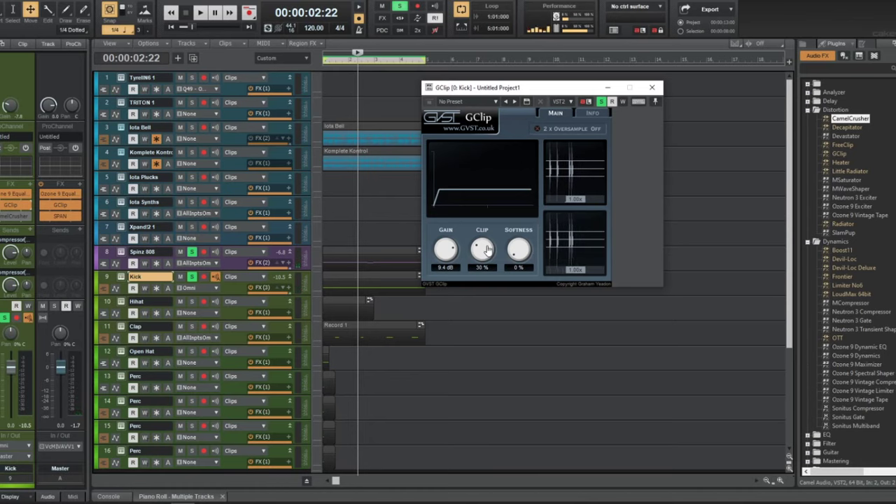
pyautogui.moveTo(488, 249); pyautogui.dragTo(498, 231)
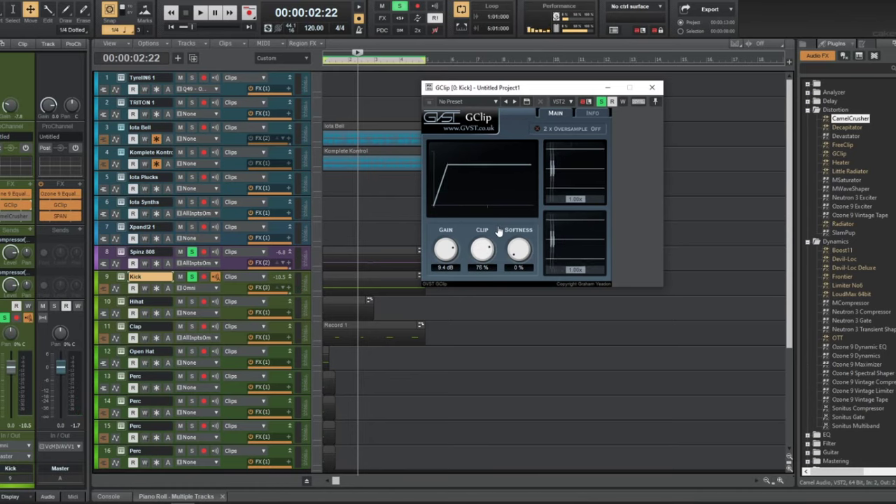
pyautogui.press('w')
pyautogui.press('space')
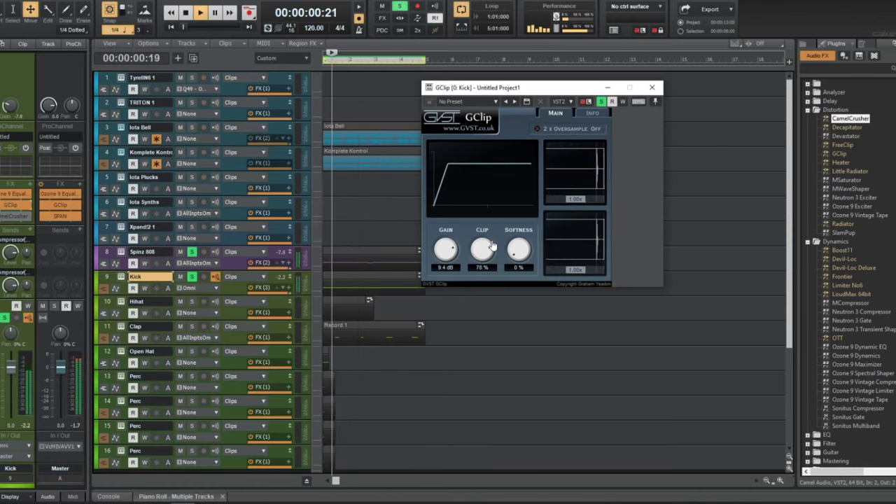
pyautogui.press('space')
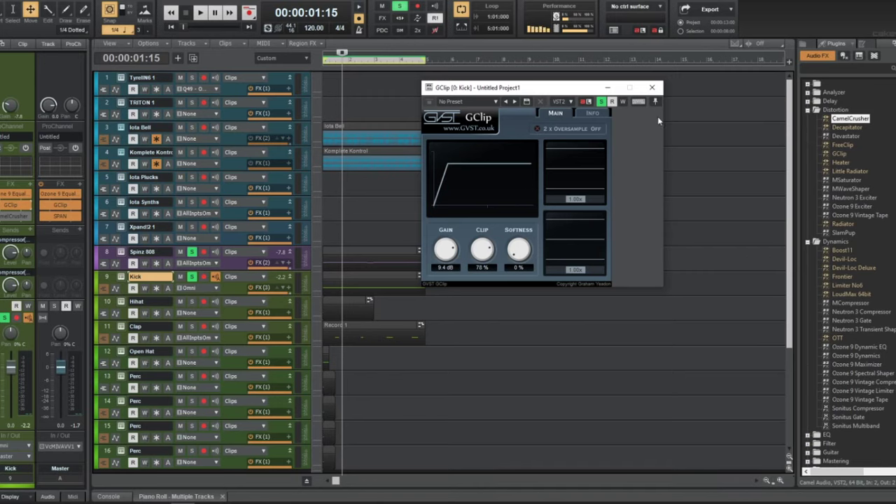
pyautogui.click(652, 89)
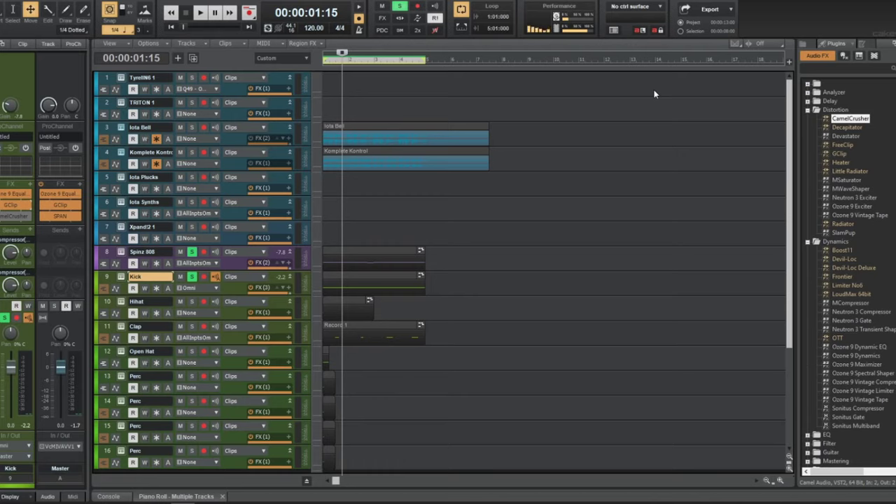
# - Return to the project start, unsolo Spinz 808 and Kick, and play the full beat
pyautogui.click(626, 196)
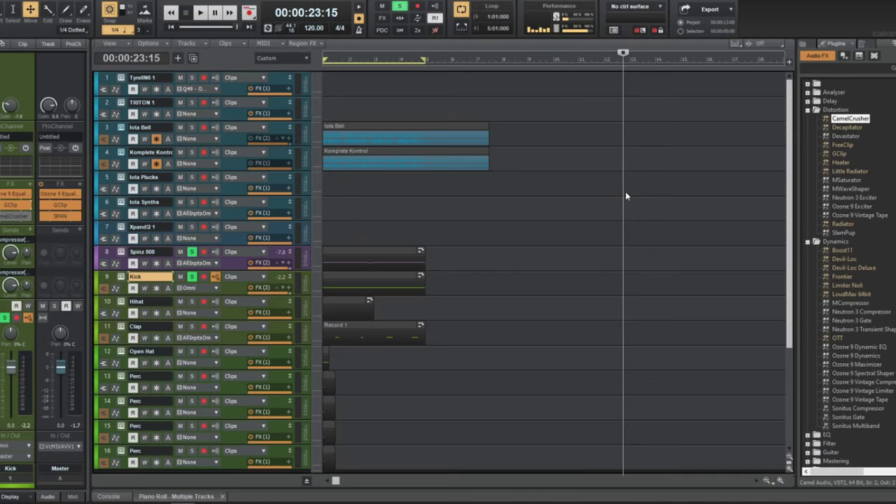
pyautogui.click(577, 233)
pyautogui.hotkey('ctrl', 'Home')
pyautogui.click(192, 277)
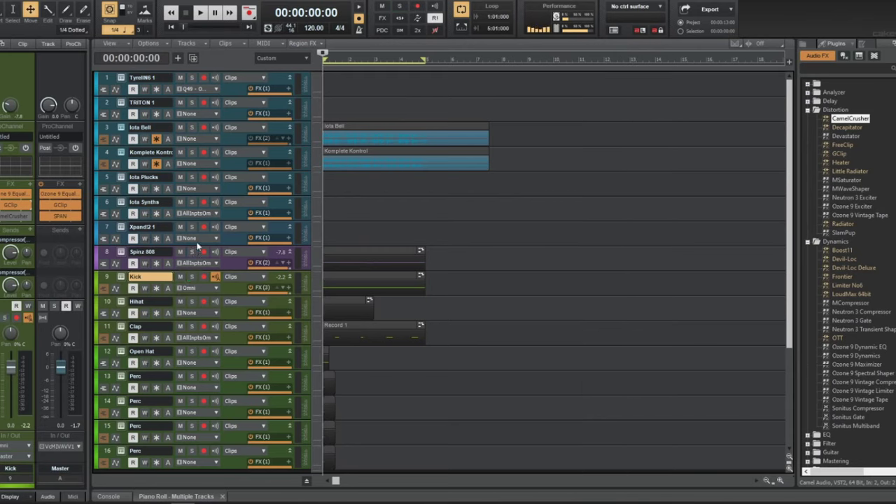
pyautogui.press('space')
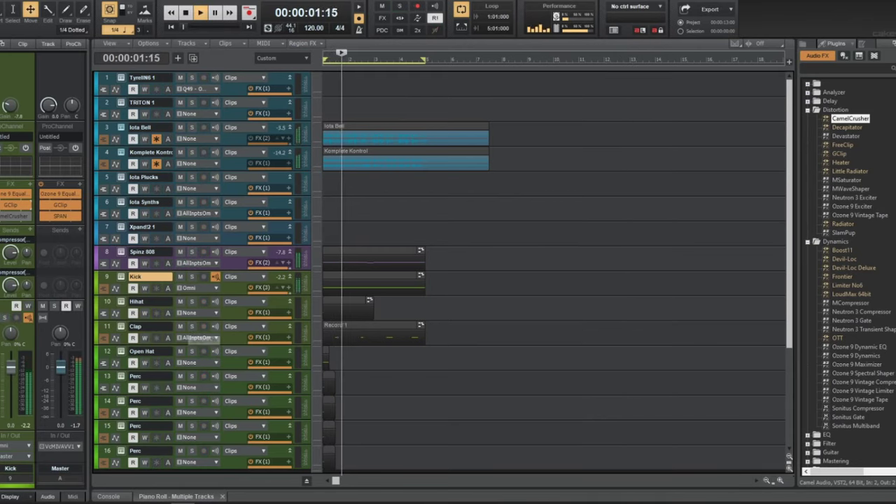
# - Load the "Curse - Snare - Scrap" sample from the Curse drum kit's Snares folder into the Clap track's Komplete Kontrol sampler
pyautogui.click(122, 328)
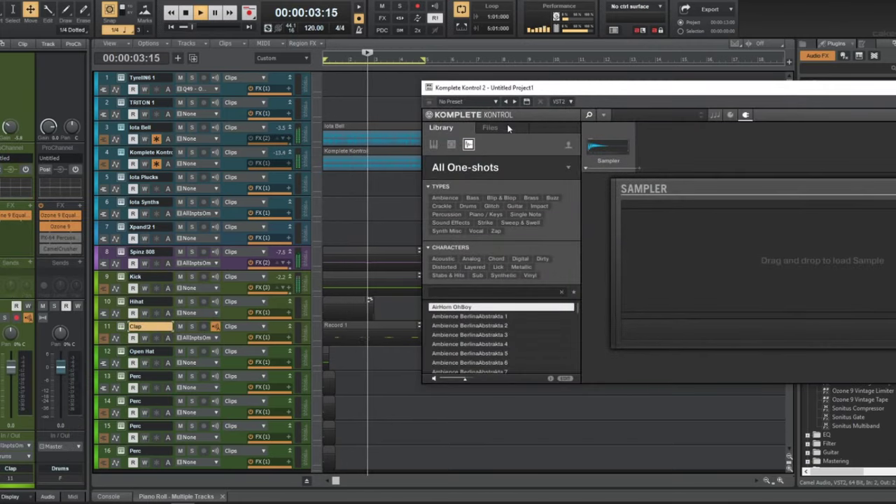
pyautogui.click(489, 128)
pyautogui.doubleClick(474, 211)
pyautogui.doubleClick(464, 286)
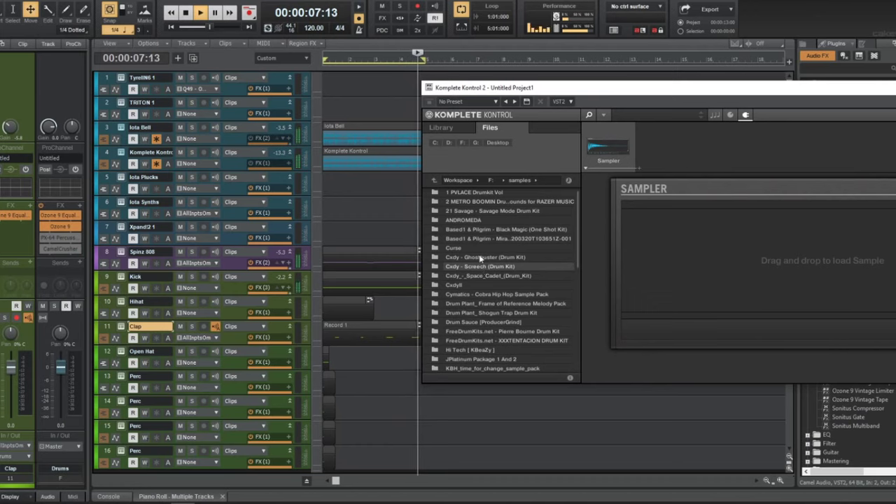
pyautogui.doubleClick(480, 251)
pyautogui.doubleClick(476, 193)
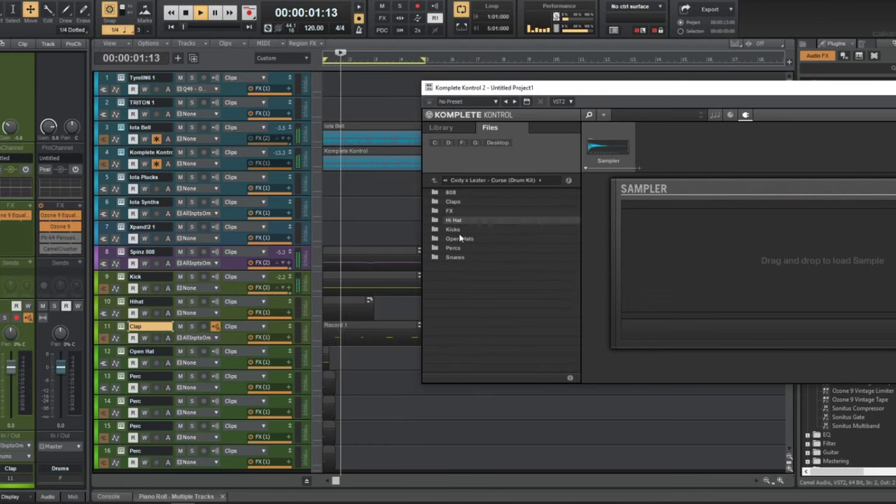
pyautogui.doubleClick(456, 257)
pyautogui.click(459, 257)
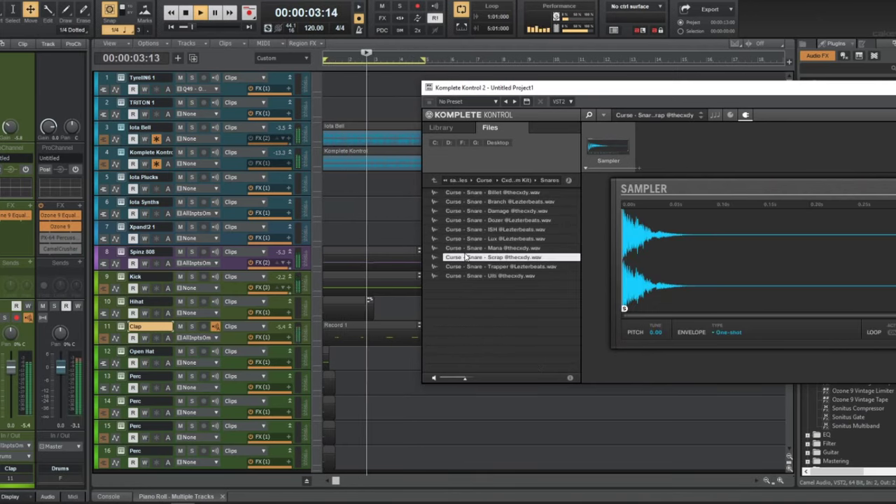
pyautogui.press('space')
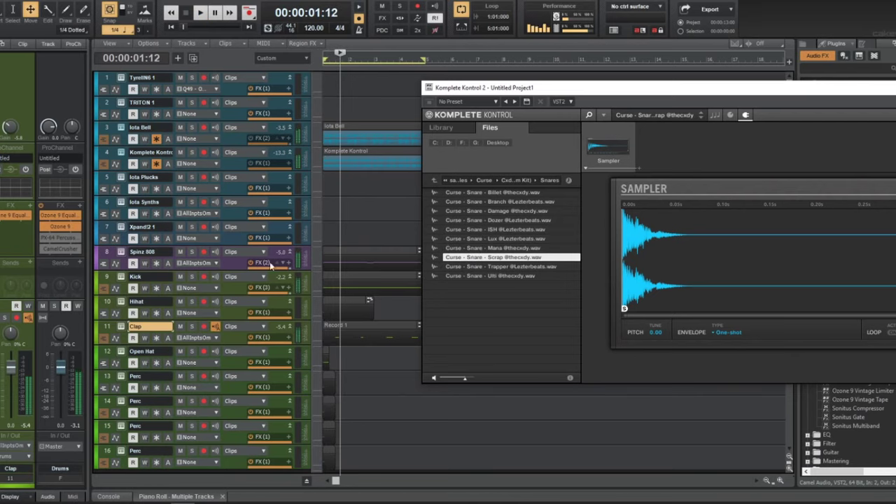
# - Solo Iota Bell and Komplete Kontrol, open the Ozone 9 Equalizer on the Melody bus, and play from the start
pyautogui.moveTo(192, 152); pyautogui.dragTo(192, 127)
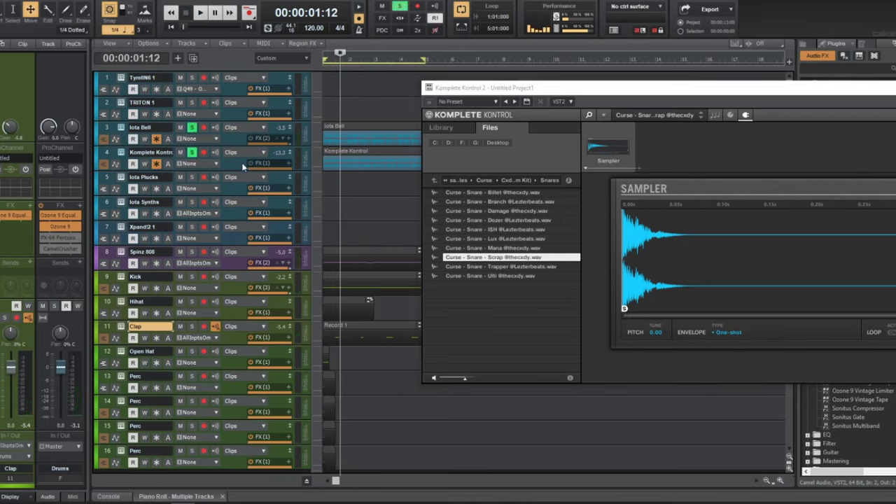
pyautogui.moveTo(58, 204); pyautogui.dragTo(61, 243)
pyautogui.press('w')
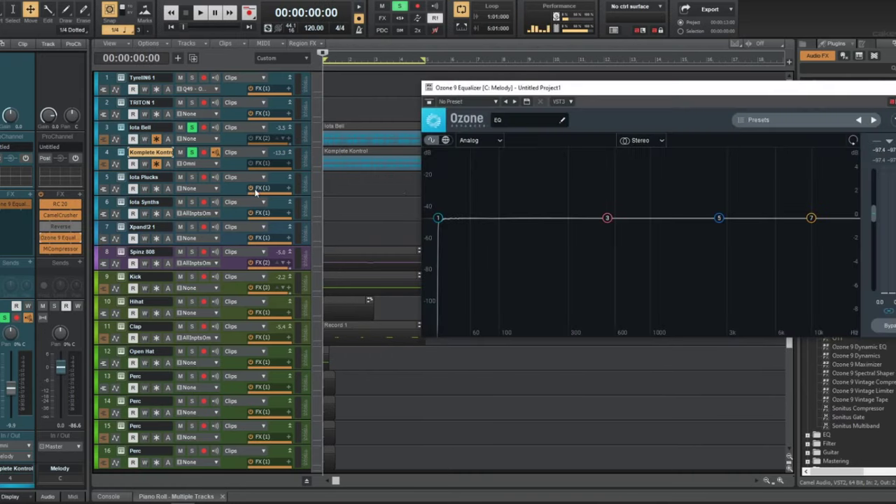
pyautogui.press('space')
# - Raise the Melody EQ's low-cut band 1 to just below 300 Hz and set bell band 3 to 267 Hz, -9.0 dB, Q 3.5
pyautogui.moveTo(437, 217); pyautogui.dragTo(557, 290)
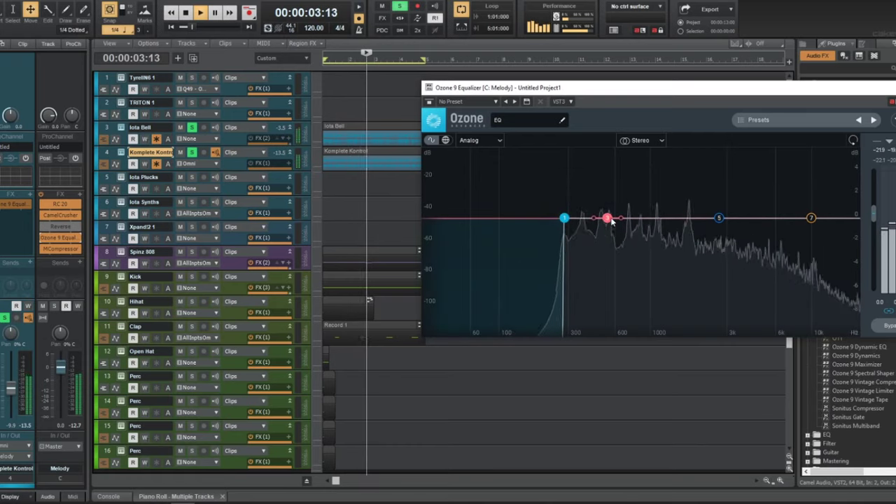
pyautogui.moveTo(607, 218); pyautogui.dragTo(564, 325)
pyautogui.scroll(5, 553, 319)
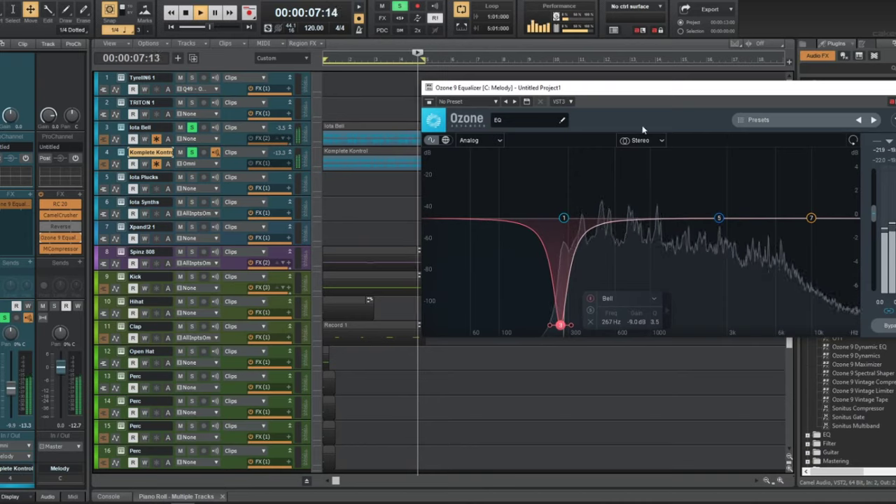
pyautogui.moveTo(595, 87); pyautogui.dragTo(510, 99)
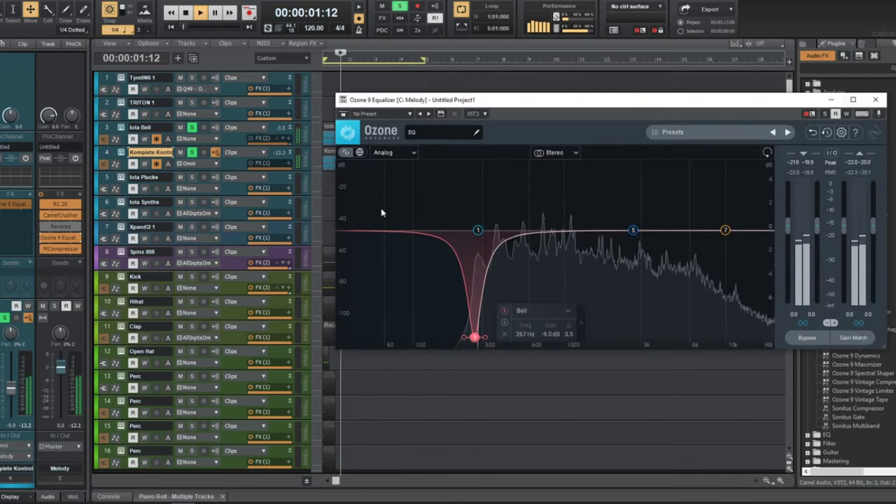
# - Close the Melody equalizer, unsolo Iota Bell and Komplete Kontrol, and play the full beat from the start with the Clap track selected
pyautogui.click(885, 101)
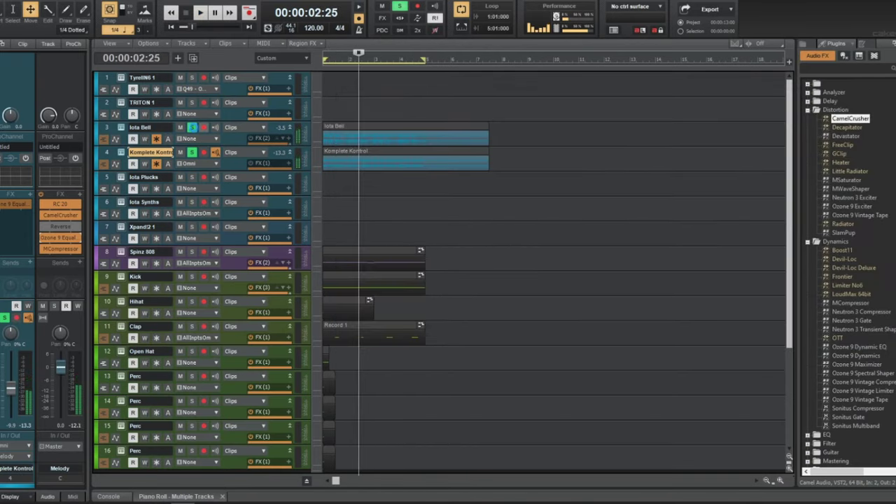
pyautogui.click(192, 128)
pyautogui.click(192, 153)
pyautogui.press('w')
pyautogui.press('space')
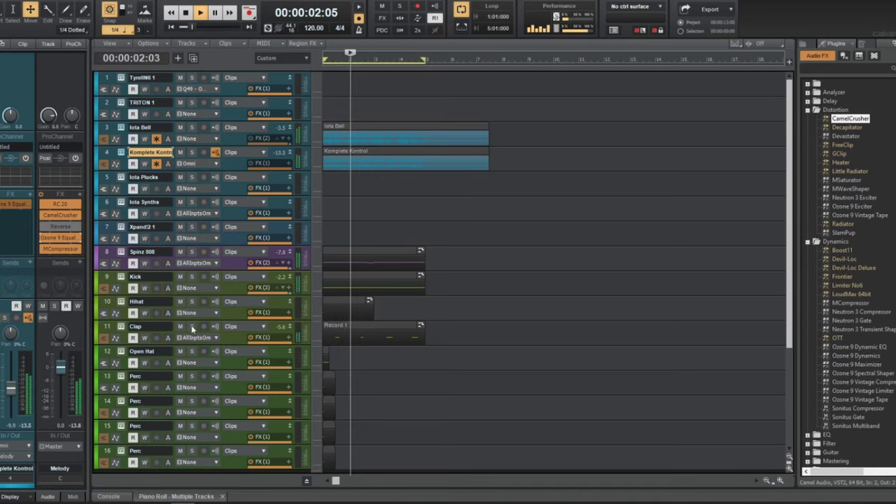
pyautogui.click(238, 339)
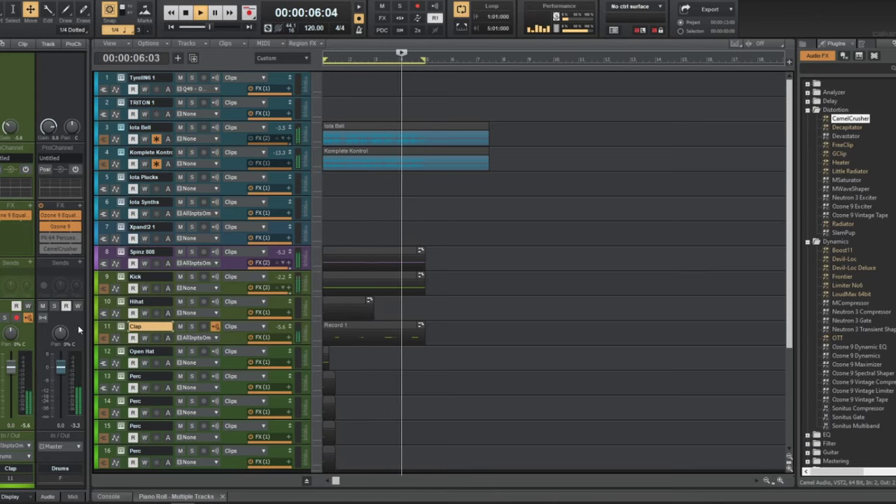
pyautogui.press('space')
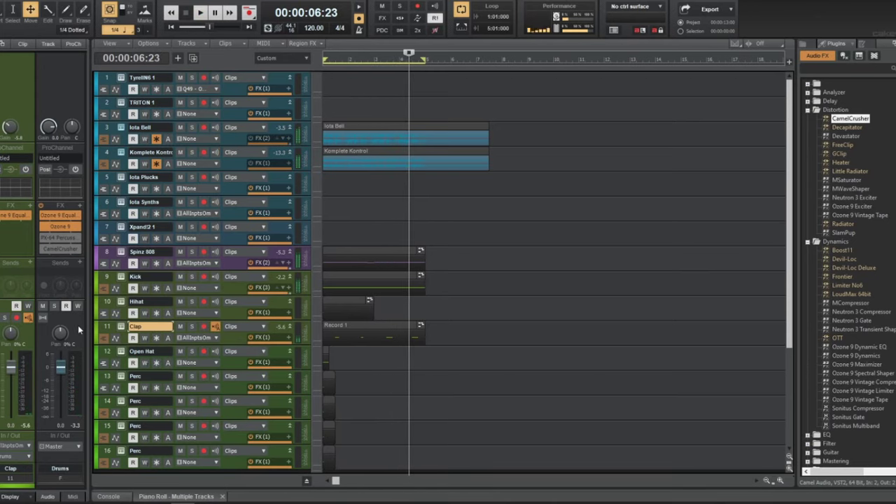
# - Load "Curse - Snare - Billet" from the Curse kit's Snares folder into the Clap track's Komplete Kontrol sampler and play from the start
pyautogui.click(121, 327)
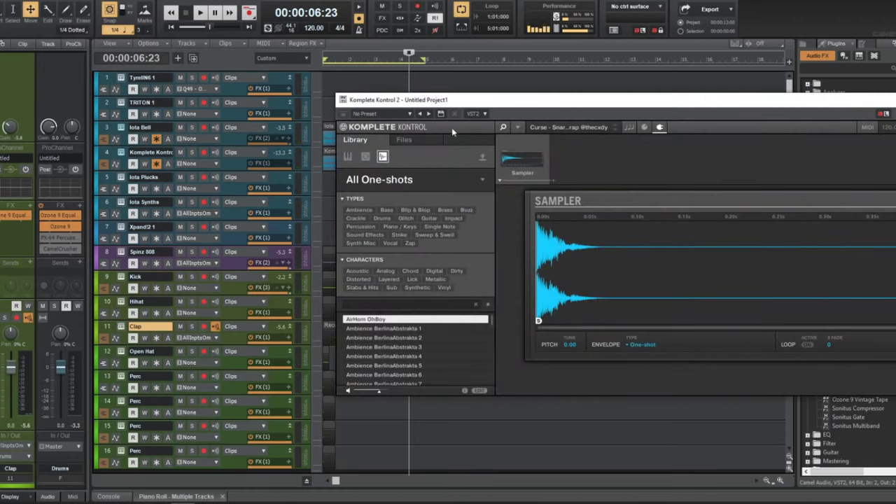
pyautogui.click(404, 140)
pyautogui.doubleClick(365, 271)
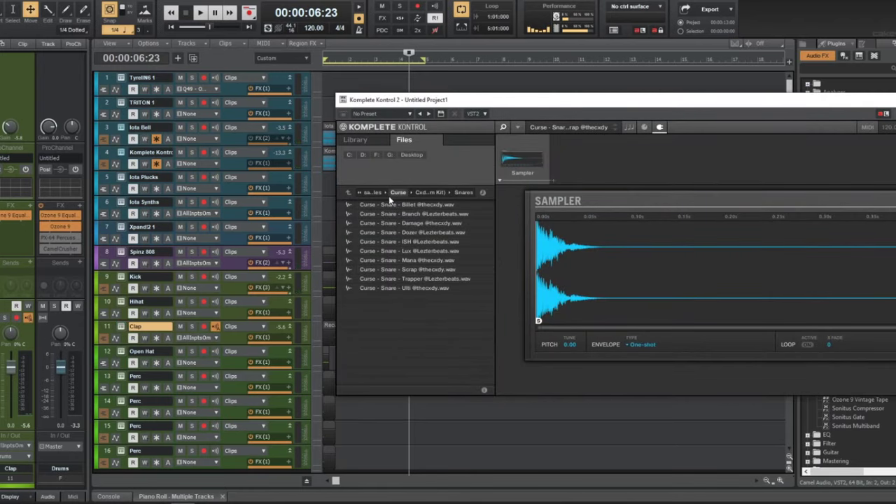
pyautogui.click(392, 194)
pyautogui.doubleClick(444, 205)
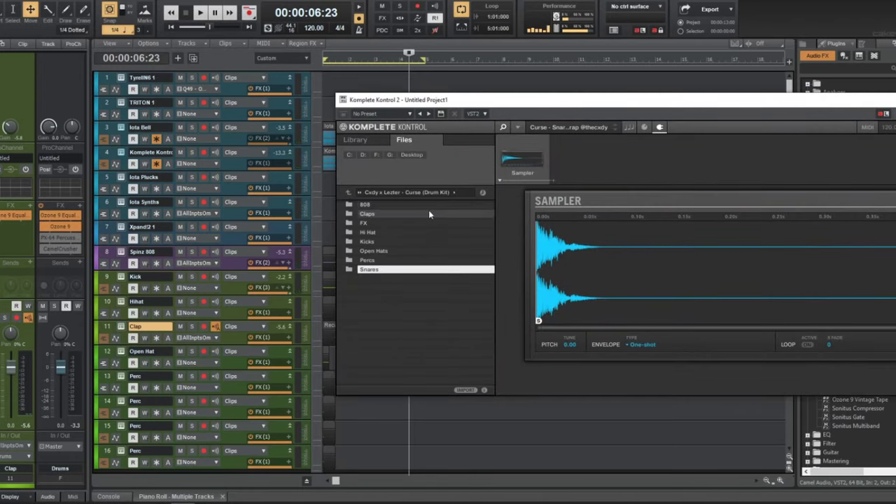
pyautogui.doubleClick(392, 269)
pyautogui.doubleClick(393, 209)
pyautogui.press('w')
pyautogui.press('space')
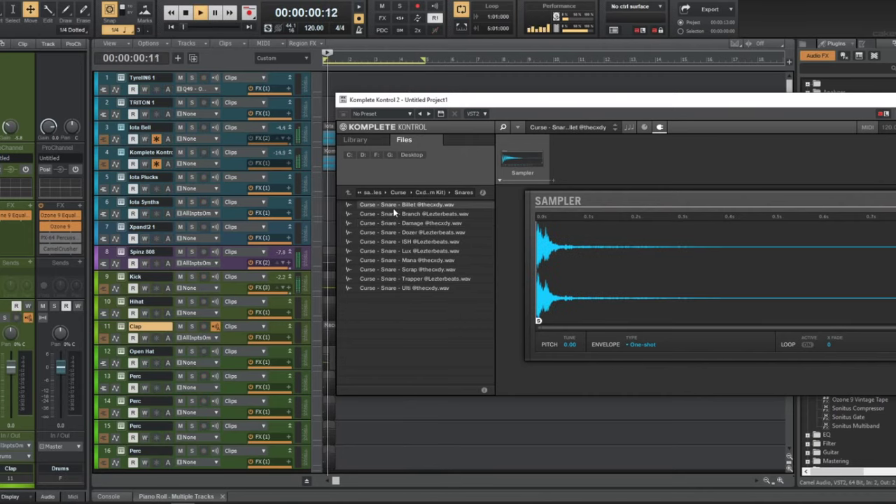
# - Try the Branch and Damage snares from the Curse kit in the Clap sampler while playing the beat
pyautogui.doubleClick(396, 214)
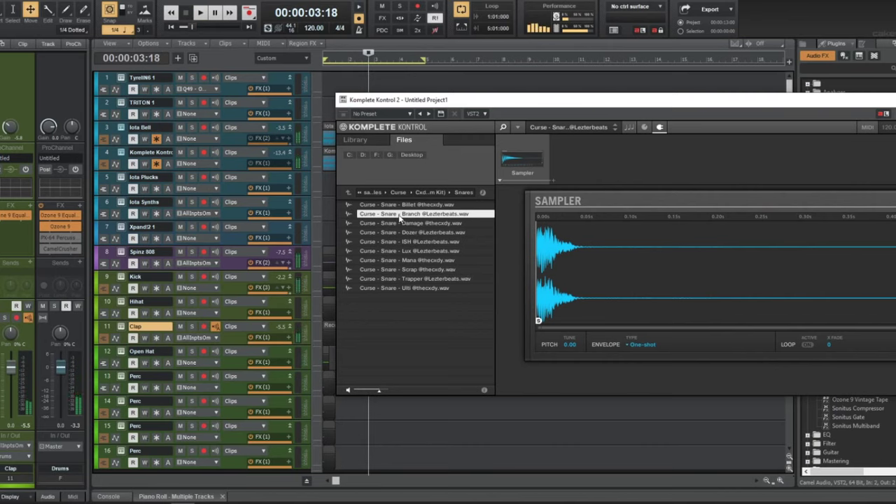
pyautogui.press('space')
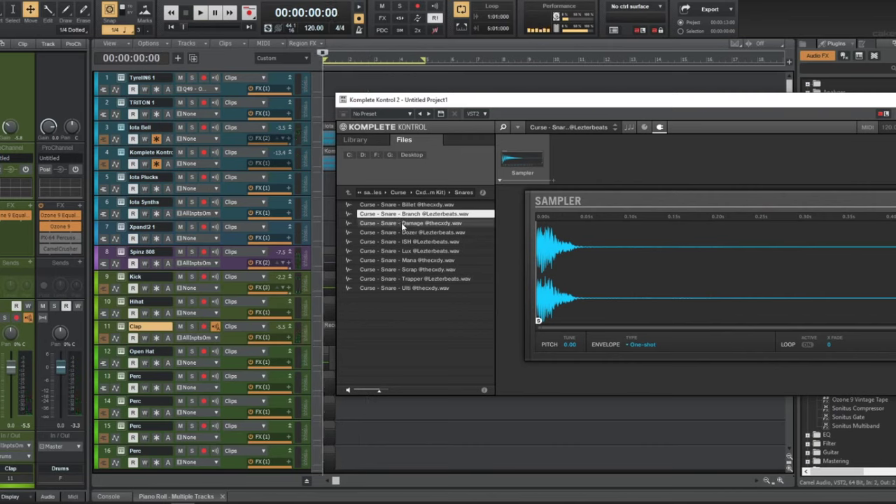
pyautogui.doubleClick(401, 223)
pyautogui.press('space')
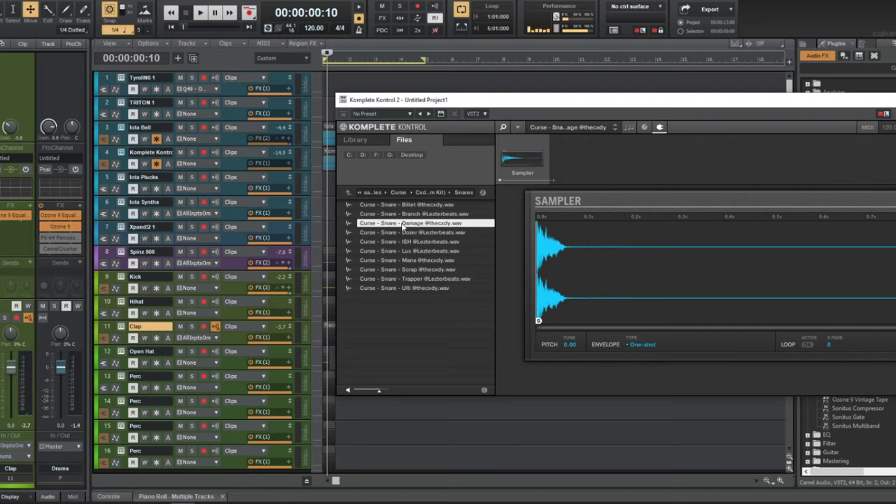
pyautogui.press('space')
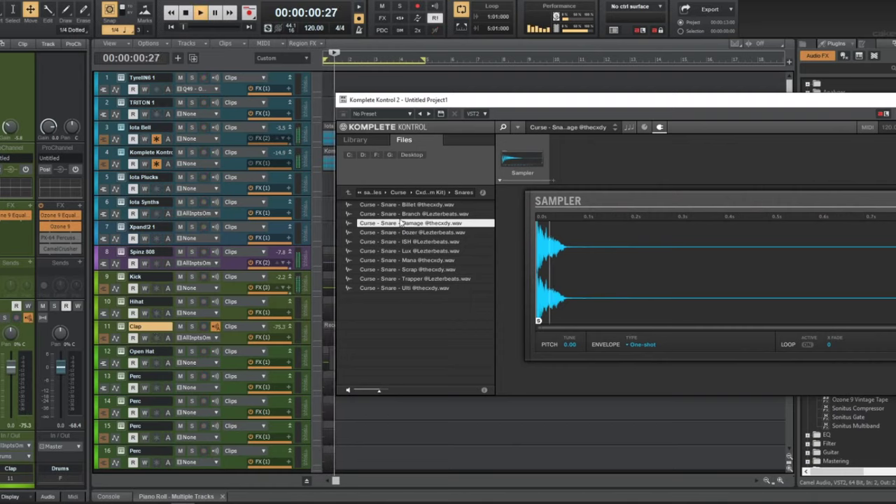
# - Open the Drum Sauce [ProducerGrind] kit's Snares & Claps folder in the sampler's file browser and load Clap 10 during playback
pyautogui.click(402, 192)
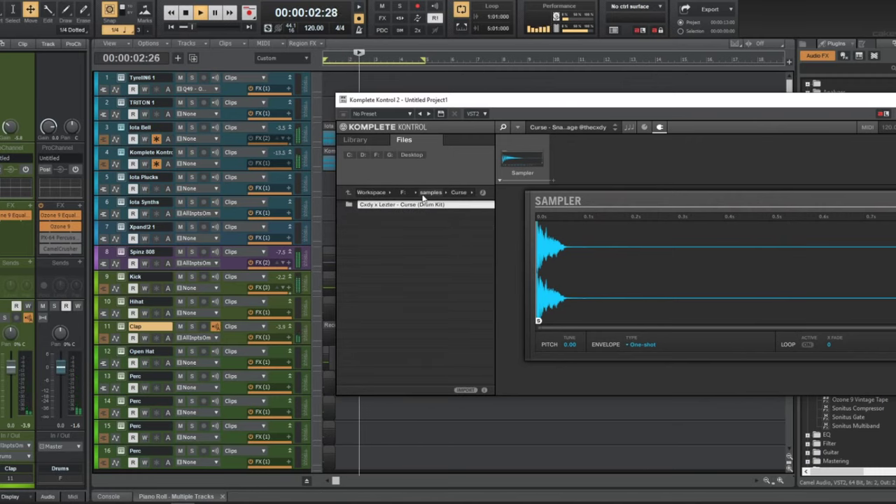
pyautogui.click(405, 191)
pyautogui.doubleClick(397, 334)
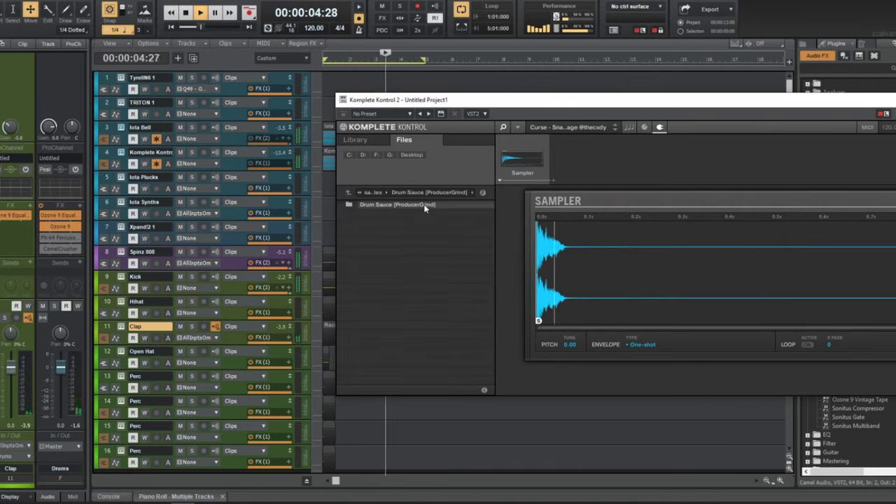
pyautogui.doubleClick(395, 251)
pyautogui.click(391, 279)
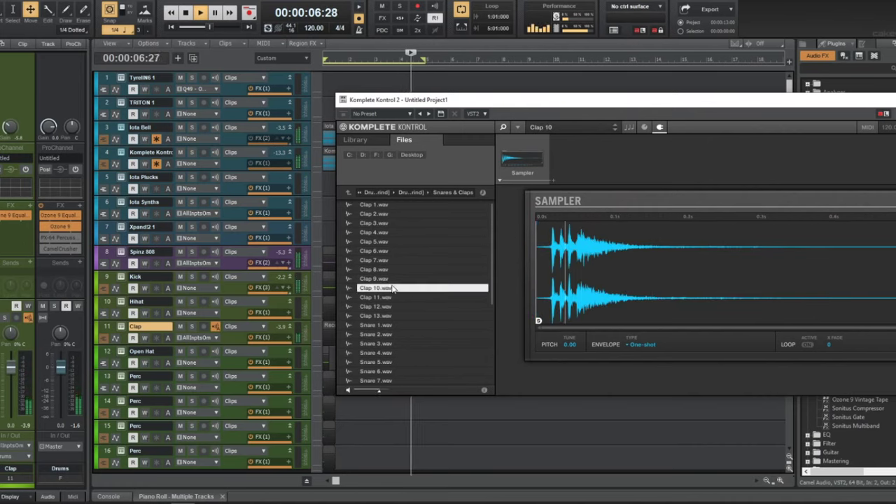
# - Audition Snare 12, 15, 16, 18 and 19 from the Snares & Claps folder in the Clap sampler against the playing beat
pyautogui.scroll(-2, 405, 343)
pyautogui.click(405, 343)
pyautogui.scroll(-2, 405, 343)
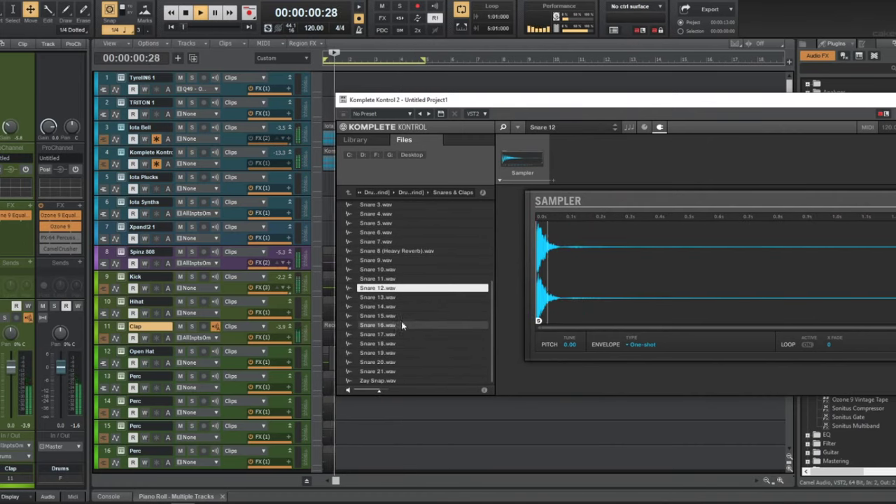
pyautogui.click(401, 317)
pyautogui.click(404, 325)
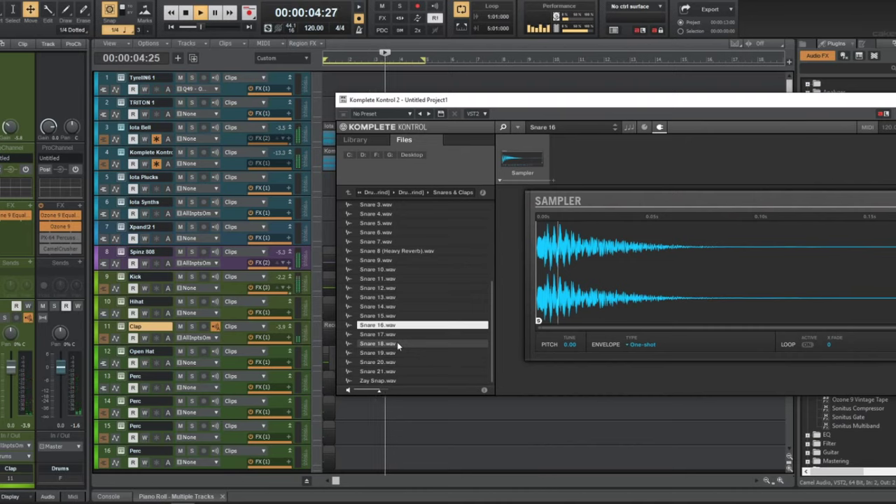
pyautogui.click(397, 344)
pyautogui.click(397, 352)
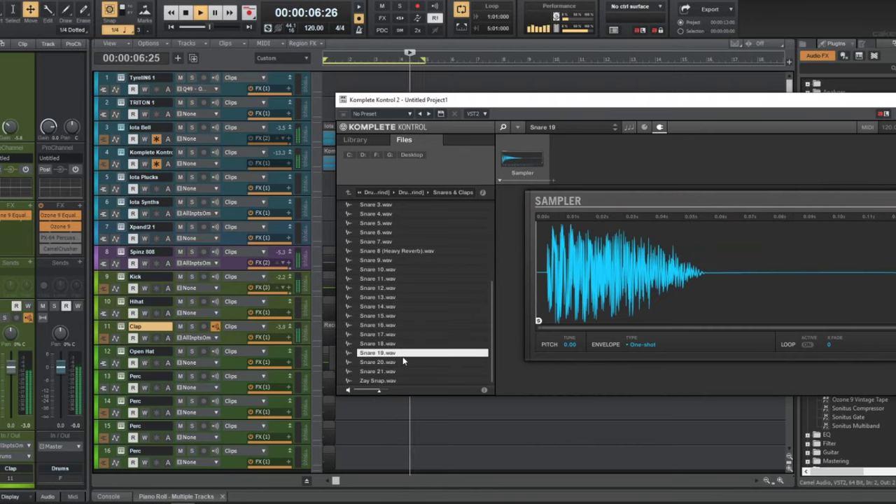
# - Audition Snare 20, keep Snare 19.wav loaded in the Clap track's sampler, and close the plug-in
pyautogui.doubleClick(437, 363)
pyautogui.doubleClick(437, 353)
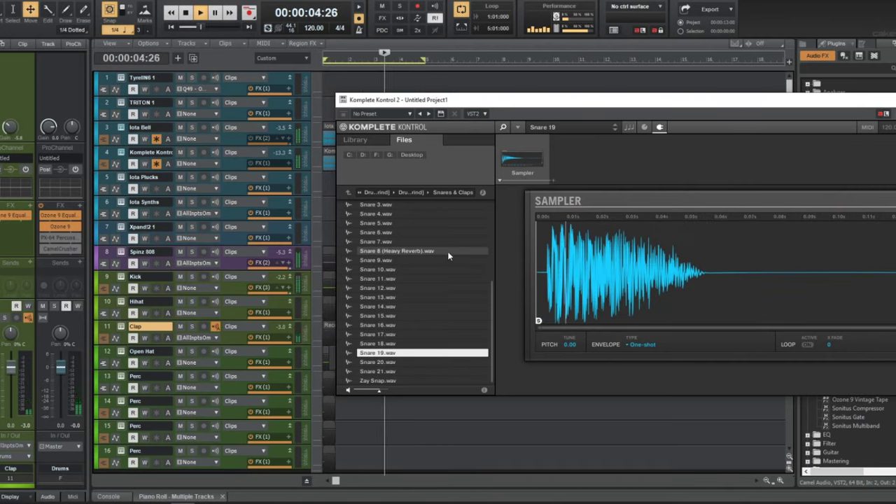
pyautogui.press('space')
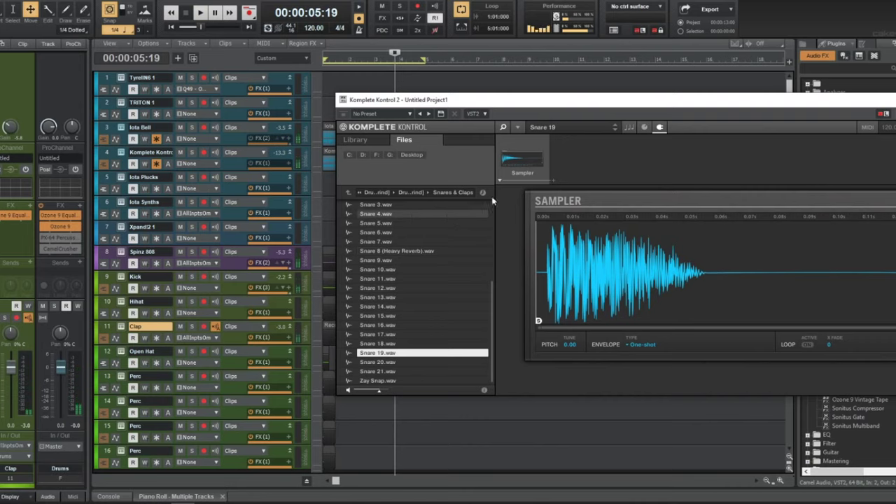
pyautogui.moveTo(621, 102); pyautogui.dragTo(371, 110)
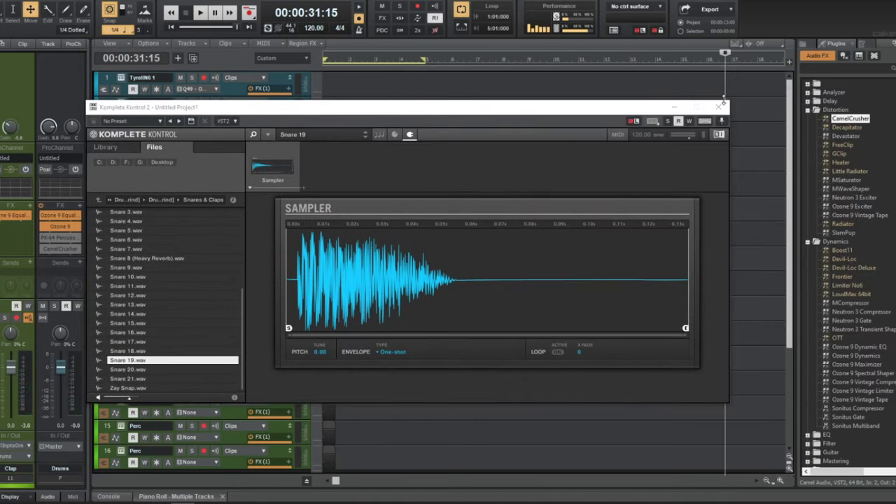
pyautogui.click(718, 106)
pyautogui.press('w')
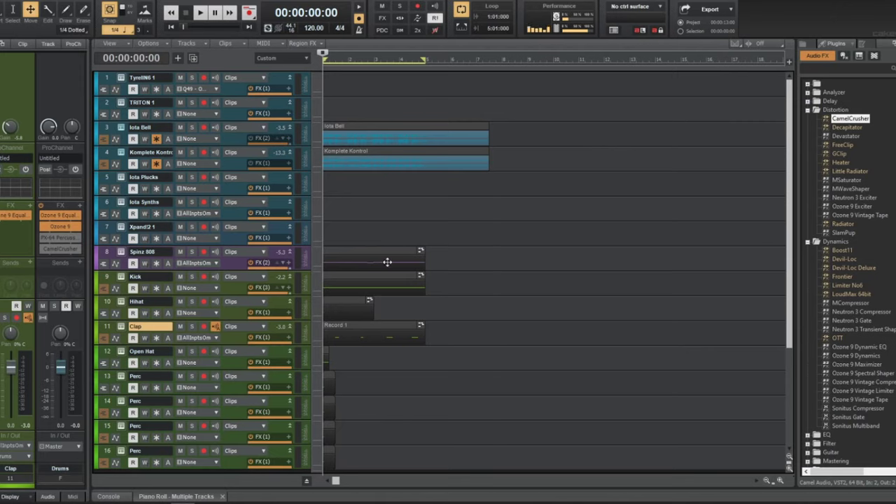
# - Load the HH - Pickle sample from the Ghostbuster drum kit's Hi Hats folder into the Hihat track's sampler and close the plug-in
pyautogui.scroll(1, 387, 262)
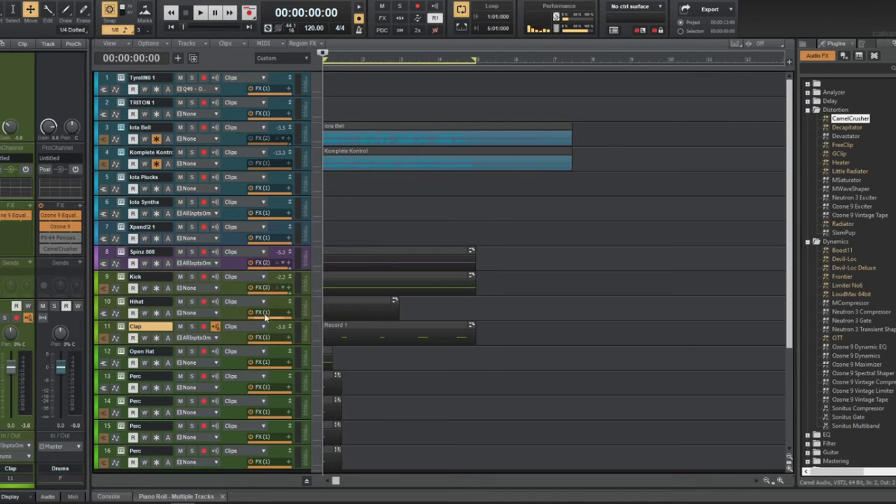
pyautogui.click(123, 303)
pyautogui.click(121, 303)
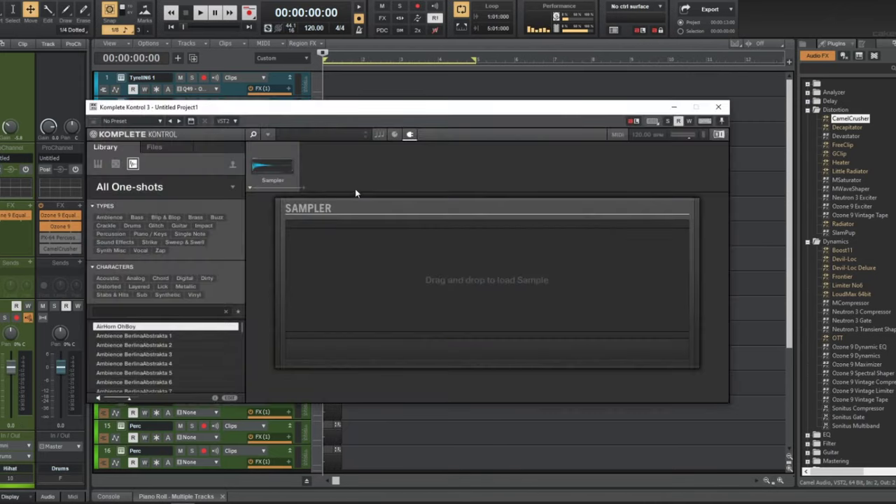
pyautogui.click(179, 148)
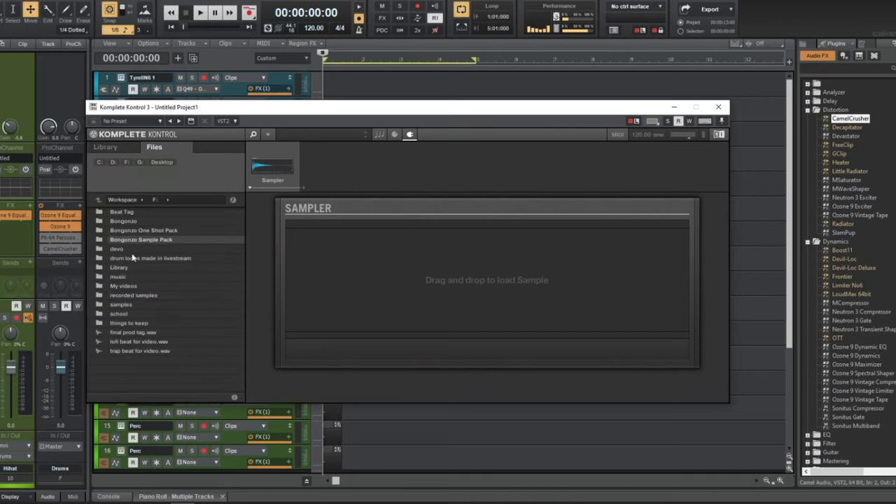
pyautogui.doubleClick(141, 302)
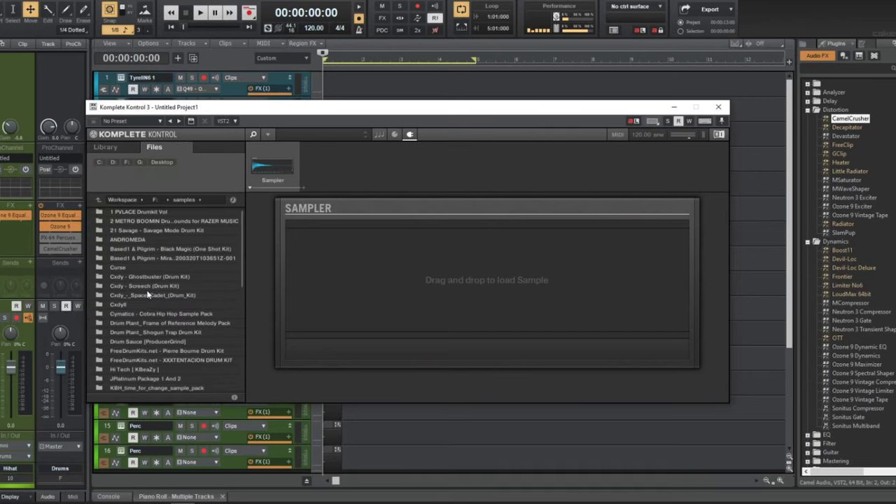
pyautogui.doubleClick(153, 279)
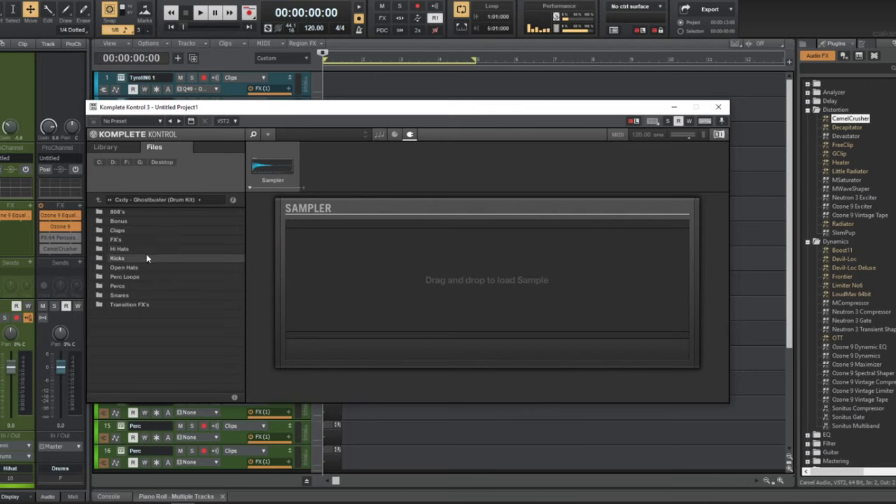
pyautogui.doubleClick(144, 248)
pyautogui.click(144, 249)
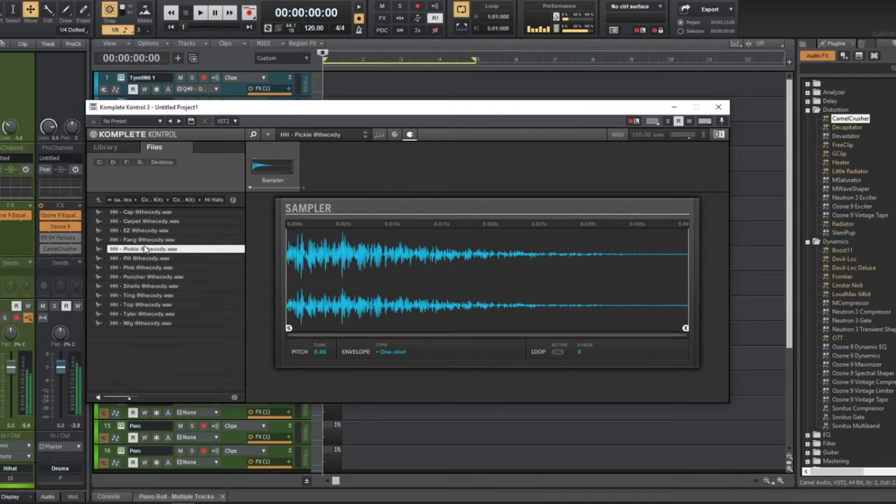
pyautogui.click(718, 107)
# - Fill the C5 row of the Hihat step sequencer clip with a hit on every fourth step and play it back
pyautogui.click(351, 301)
pyautogui.doubleClick(351, 301)
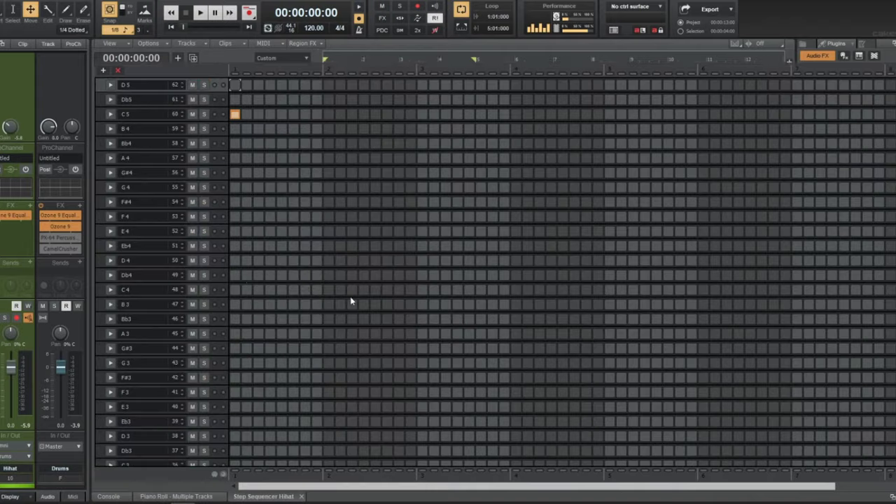
pyautogui.rightClick(220, 115)
pyautogui.moveTo(294, 227)
pyautogui.click(333, 245)
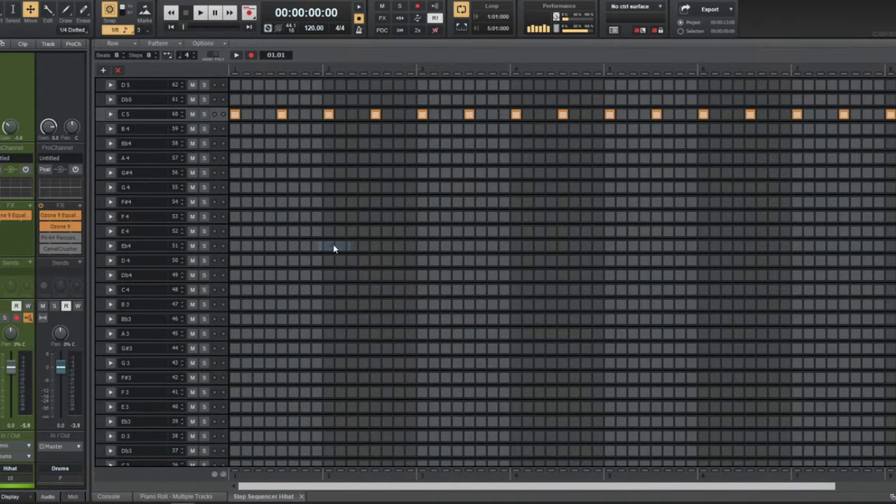
pyautogui.press('space')
pyautogui.press('d')
# - Stop playback, bounce the Hihat step sequencer clip to a MIDI clip, and open it in the piano roll
pyautogui.click(363, 299)
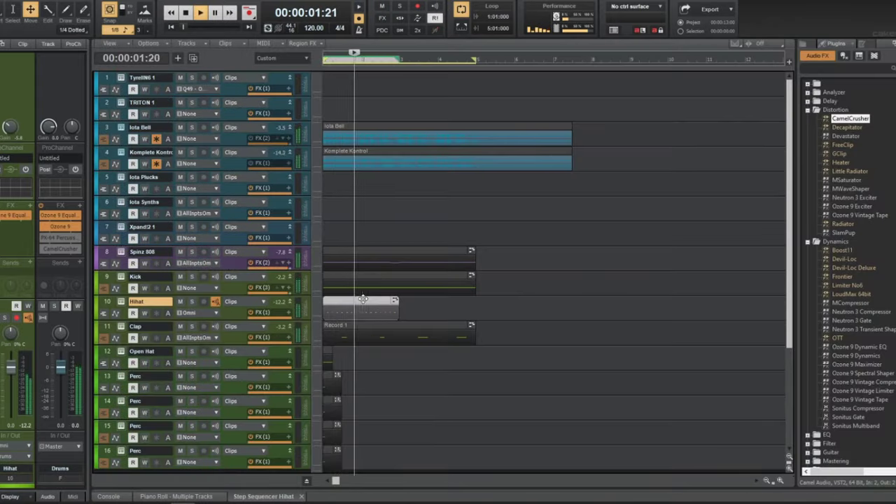
pyautogui.press('space')
pyautogui.hotkey('ctrl', 'b')
pyautogui.click(363, 302)
pyautogui.doubleClick(363, 301)
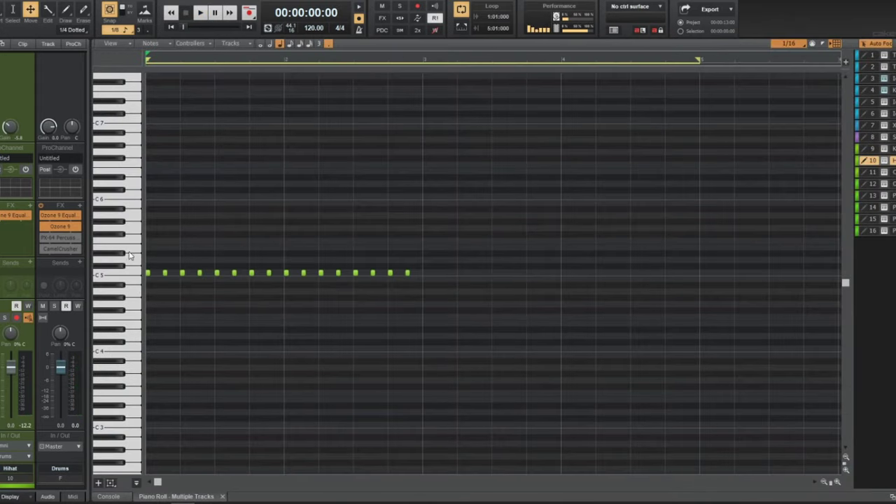
# - Select all C5 hi-hat notes and show their velocities in the controller pane, ready for drawing
pyautogui.click(122, 273)
pyautogui.click(137, 483)
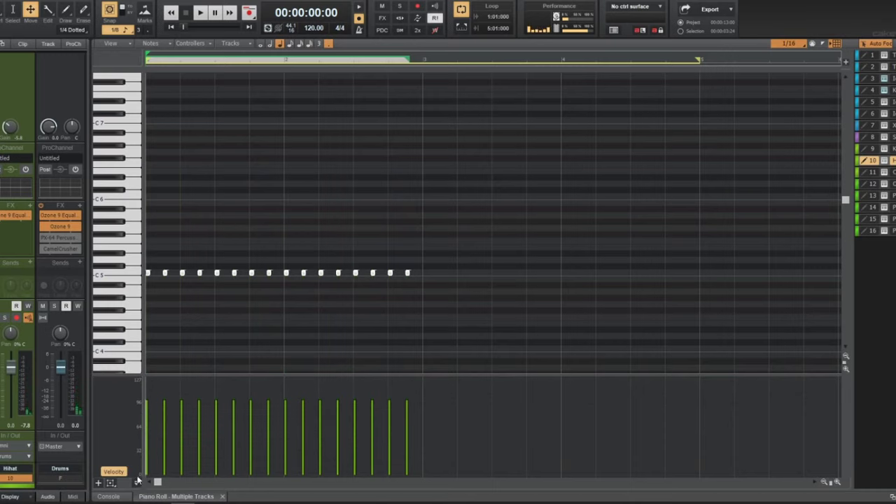
pyautogui.press('t')
pyautogui.click(115, 473)
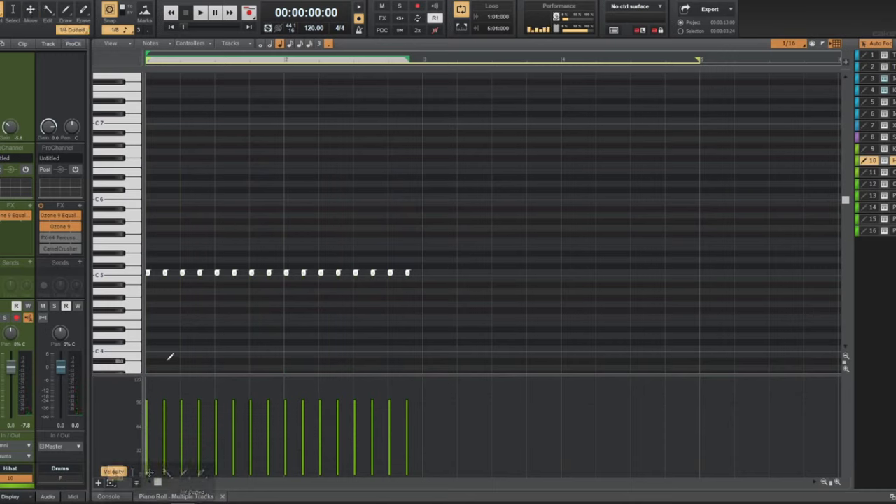
# - Raise the velocity of every second hi-hat note, starting with the first, to about the maximum of 127
pyautogui.click(147, 382)
pyautogui.click(182, 382)
pyautogui.click(216, 381)
pyautogui.click(250, 382)
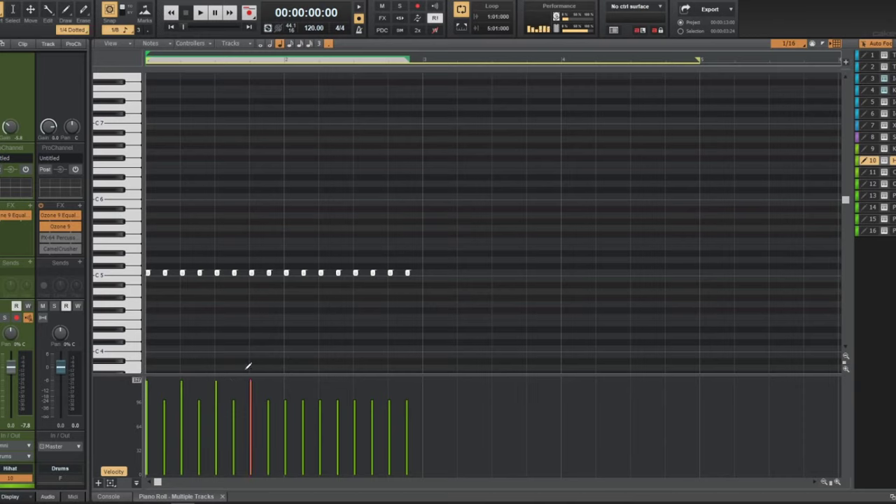
pyautogui.click(286, 381)
pyautogui.click(320, 383)
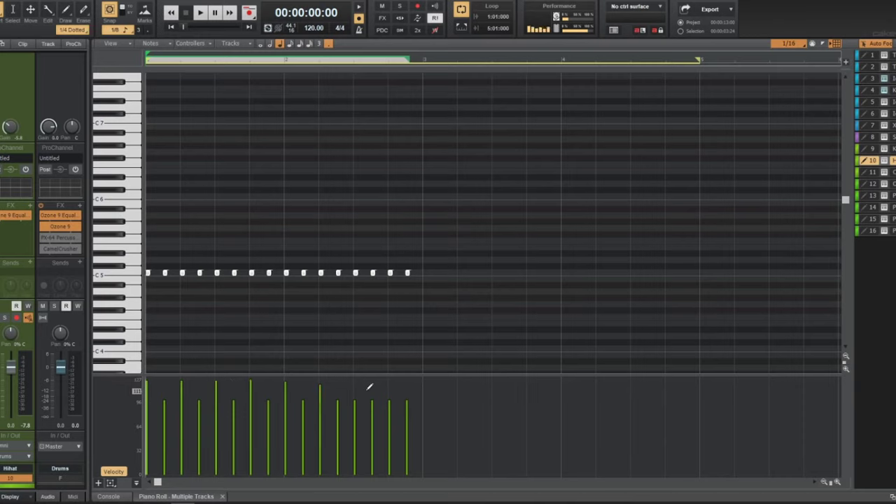
pyautogui.click(354, 381)
pyautogui.click(390, 381)
# - Deselect the notes and listen to the two-bar hi-hat pattern from the start
pyautogui.click(415, 211)
pyautogui.press('w')
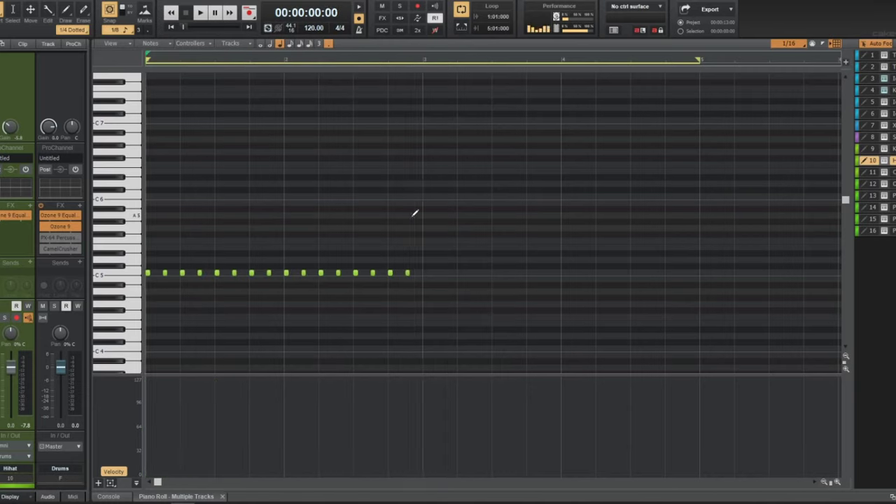
pyautogui.press('space')
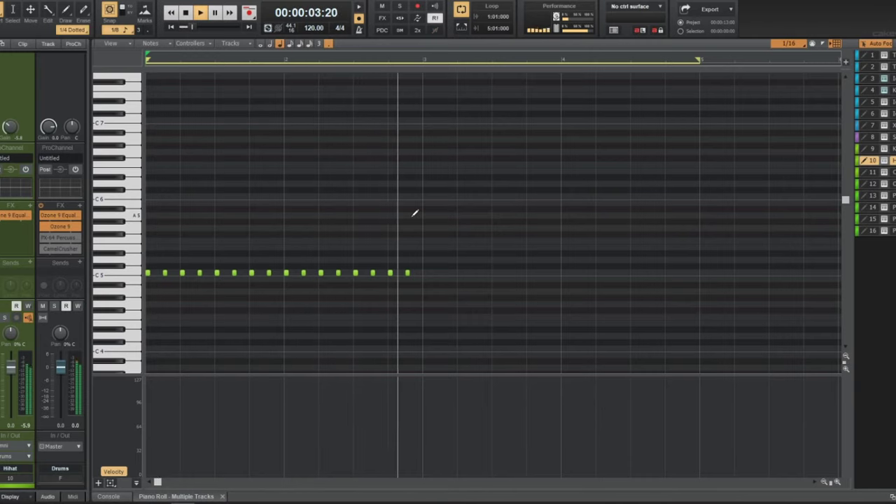
pyautogui.press('space')
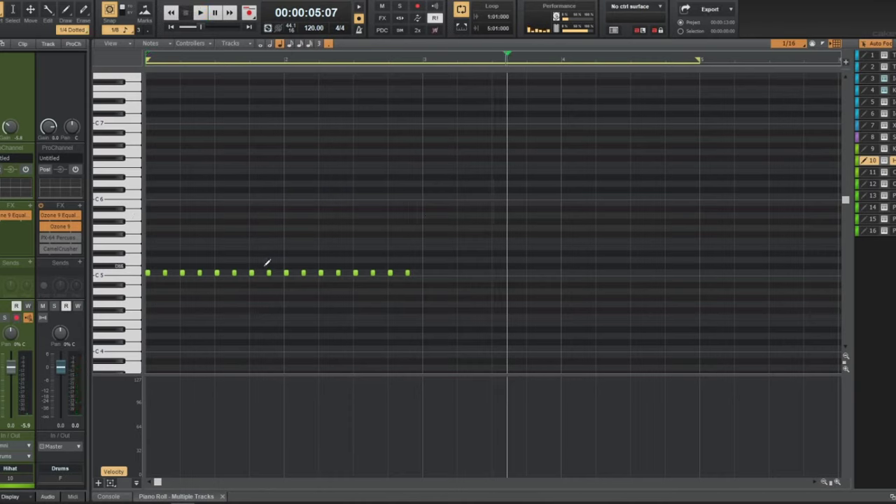
# - Copy all the C5 hi-hat notes so that the duplicate pattern starts at measure 3
pyautogui.hotkey('ctrl', 'a')
pyautogui.press('t')
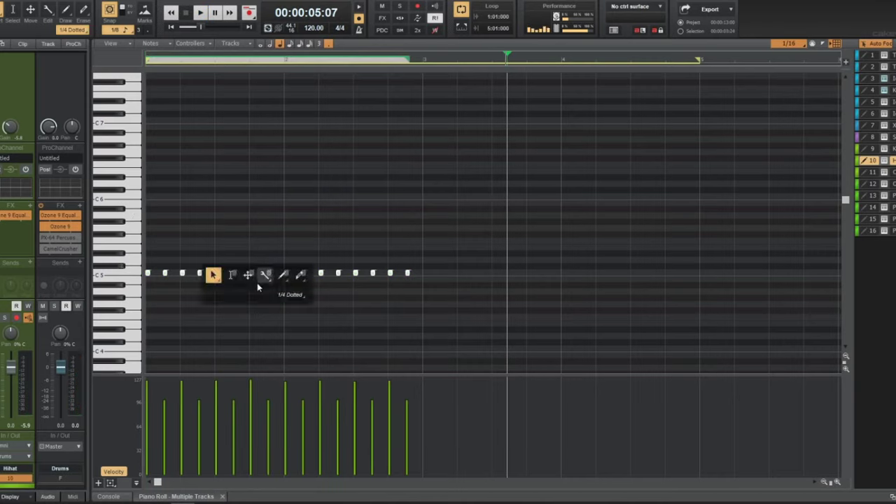
pyautogui.moveTo(148, 273); pyautogui.dragTo(425, 273)
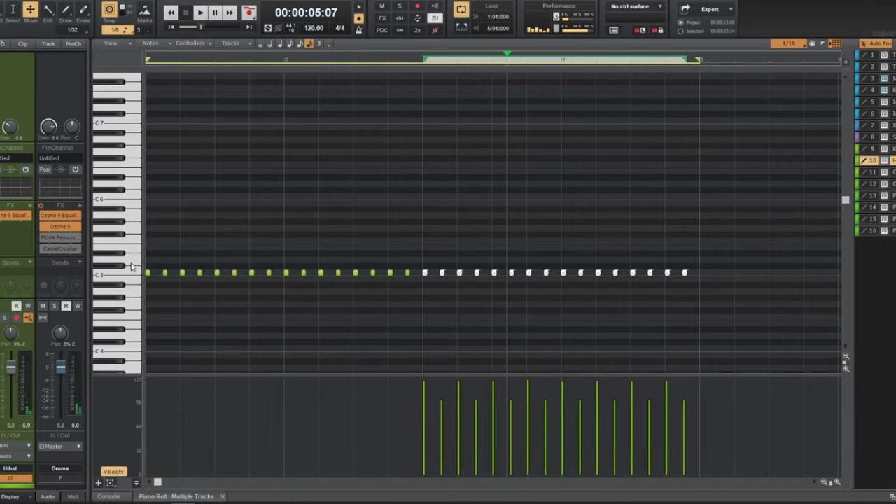
# - Deselect the copied notes and listen to the four-bar hi-hat pattern from the start
pyautogui.press('space')
pyautogui.press('space')
pyautogui.press('space')
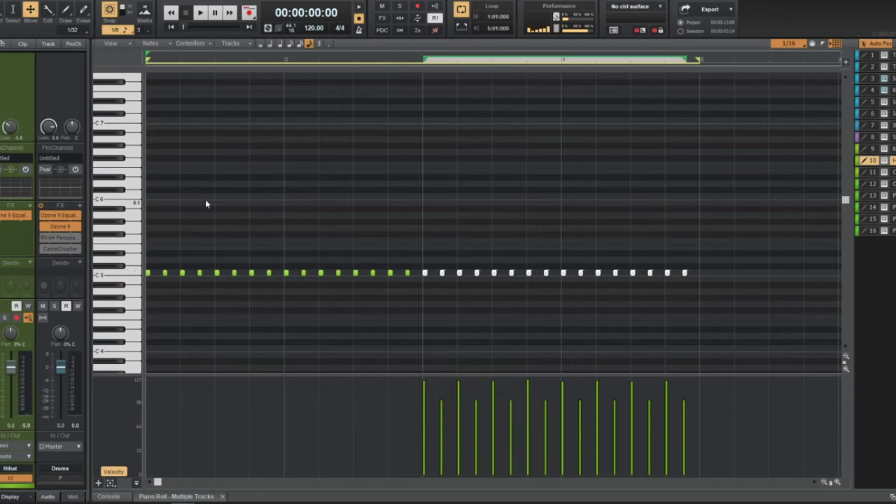
pyautogui.press('t')
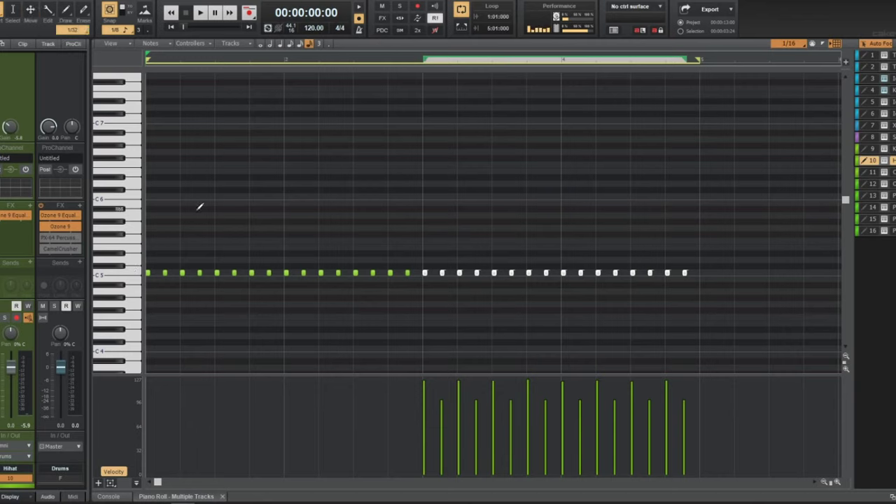
pyautogui.click(200, 208)
pyautogui.press('w')
pyautogui.press('space')
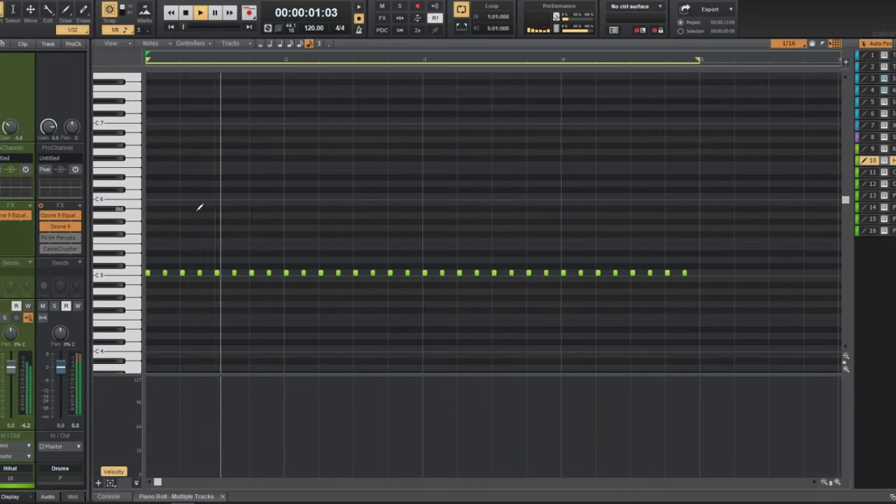
pyautogui.press('space')
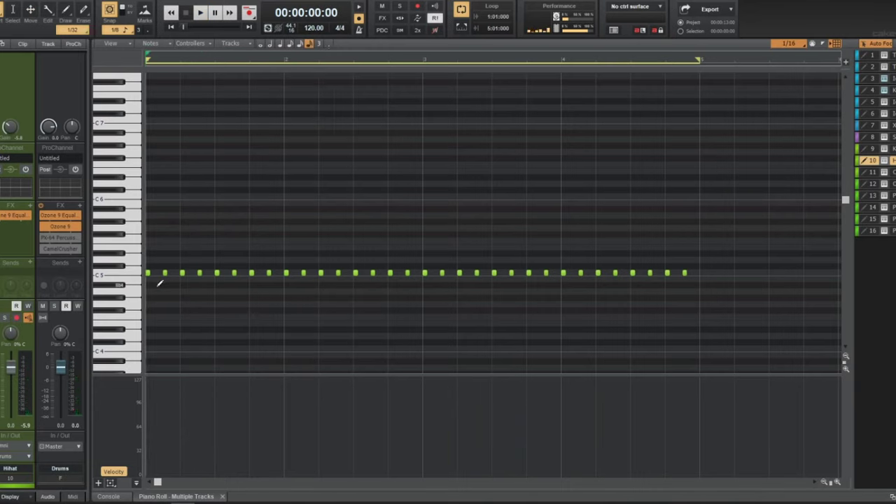
# - Add a Bb4 note midway between the first two hi-hat notes, play the result, and return to the track view
pyautogui.click(147, 273)
pyautogui.click(164, 292)
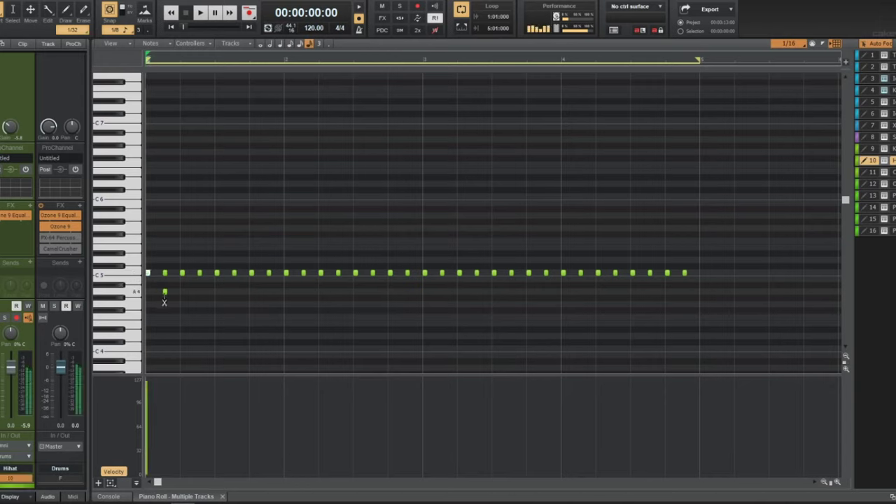
pyautogui.moveTo(165, 293); pyautogui.dragTo(156, 286)
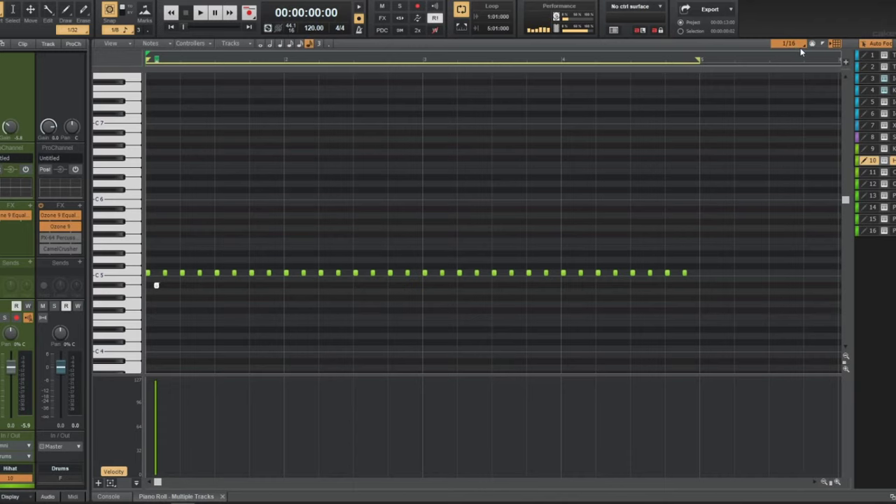
pyautogui.press('space')
pyautogui.press('space')
pyautogui.press('d')
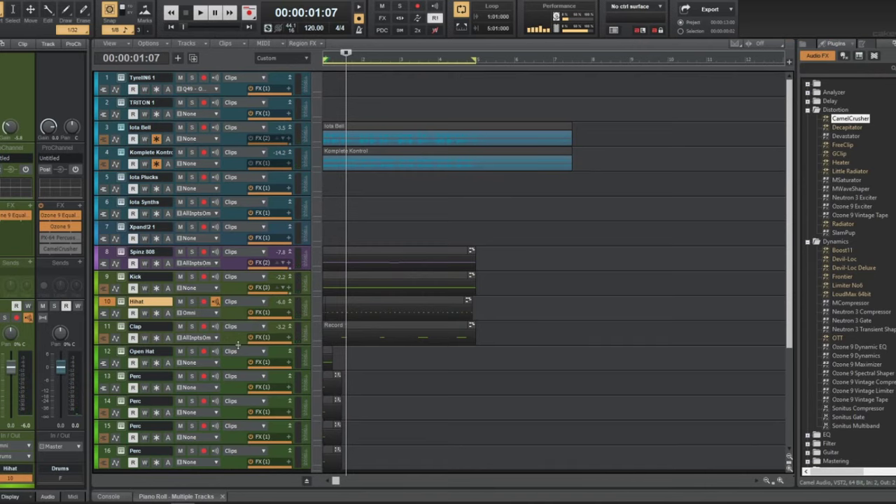
# - Load Andromeda Open Hat 7 from the ANDROMEDA kit's 7. OPEN HATS folder into the Open Hat track's sampler
pyautogui.click(226, 370)
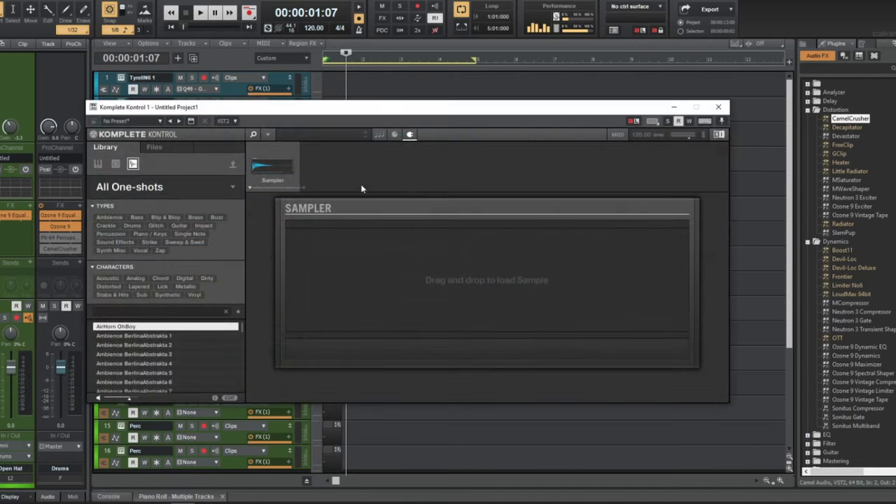
pyautogui.click(164, 150)
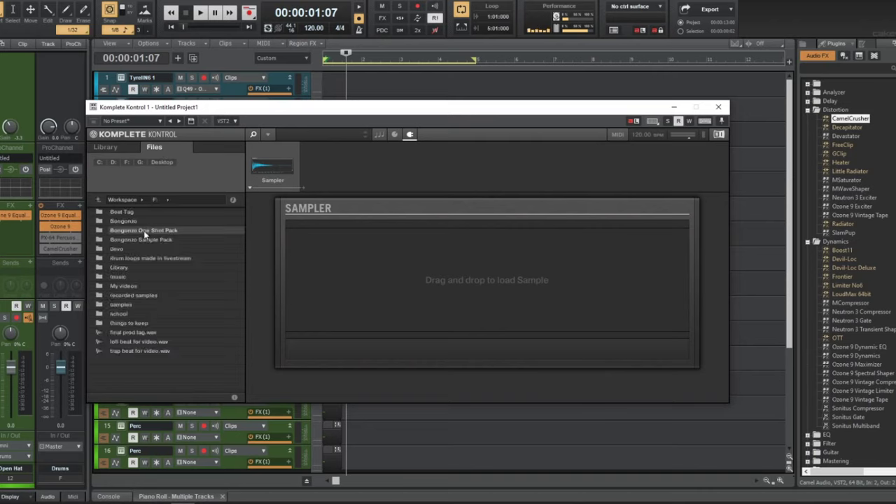
pyautogui.doubleClick(147, 305)
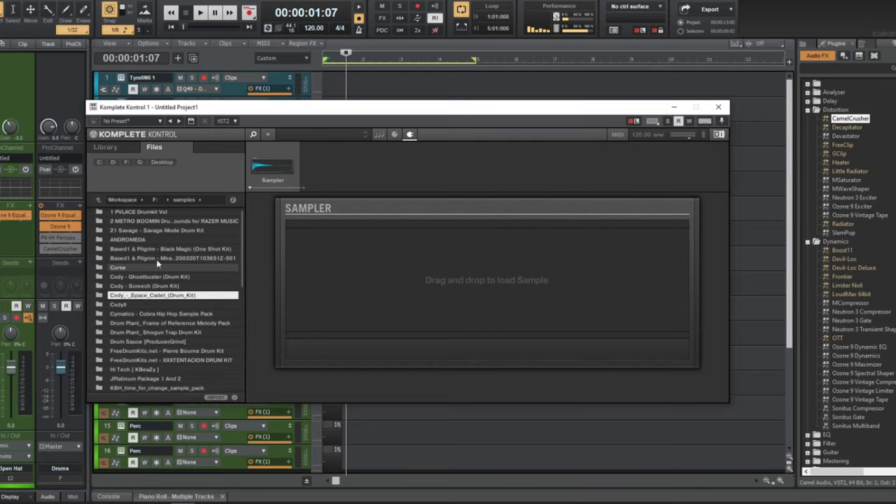
pyautogui.doubleClick(154, 239)
pyautogui.doubleClick(154, 212)
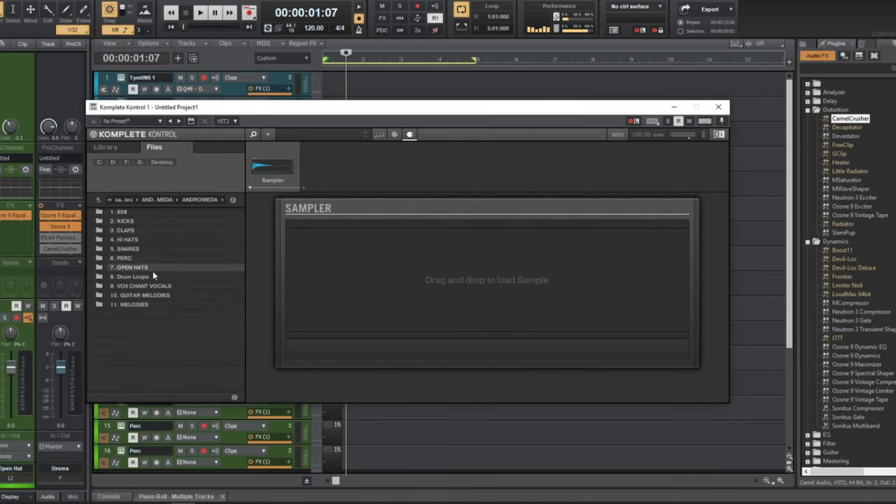
pyautogui.doubleClick(152, 268)
pyautogui.click(152, 268)
pyautogui.press('Up')
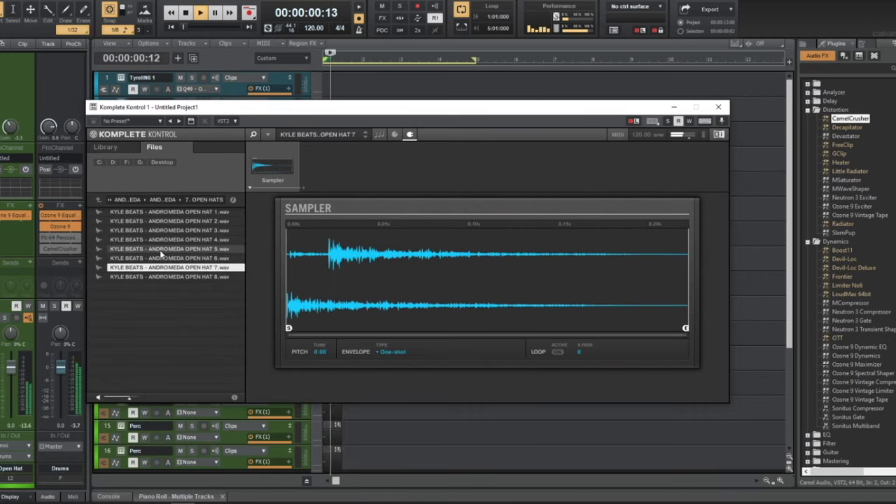
# - Audition other samples in the open hats folder and load Andromeda Open Hat 4 into the Open Hat track's sampler
pyautogui.press('Up')
pyautogui.click(183, 221)
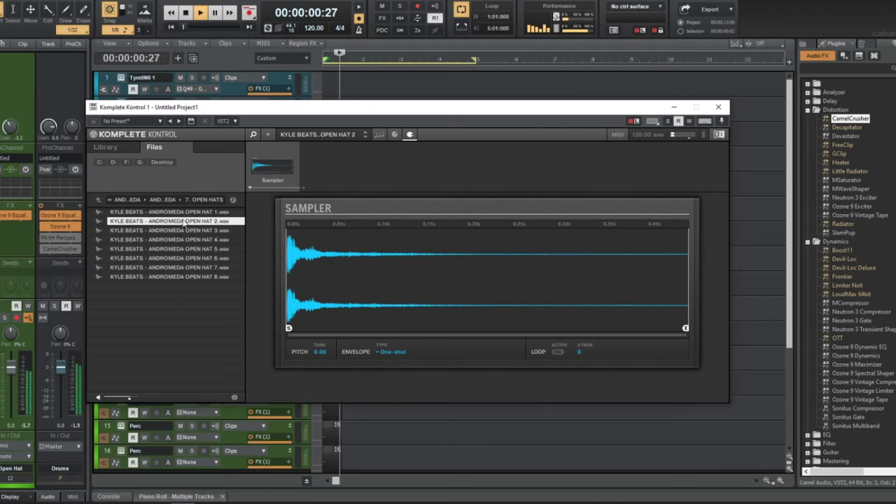
pyautogui.click(160, 239)
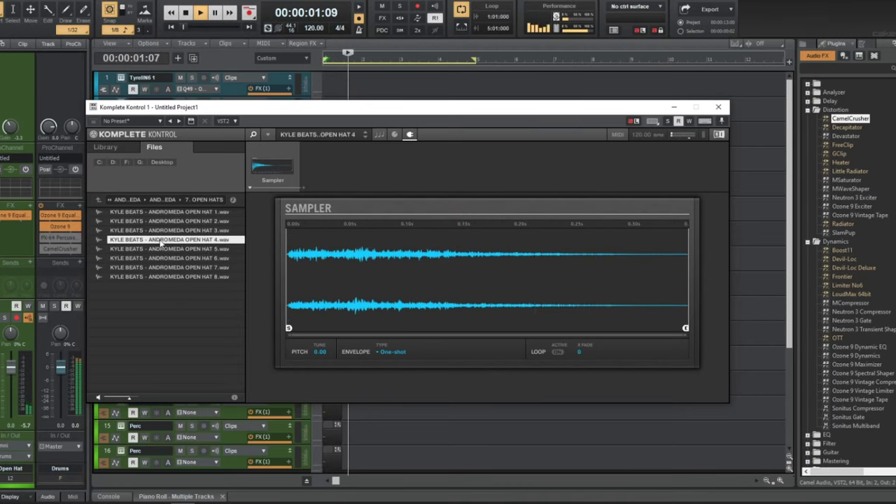
pyautogui.click(726, 108)
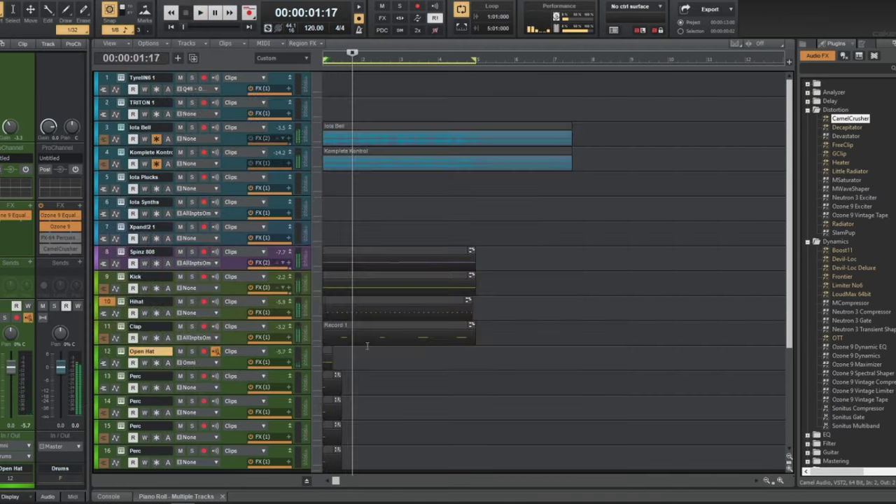
# - Select the Komplete Kontrol melody track and briefly play the arrangement from the start to hear the chosen open hat
pyautogui.click(108, 156)
pyautogui.press('space')
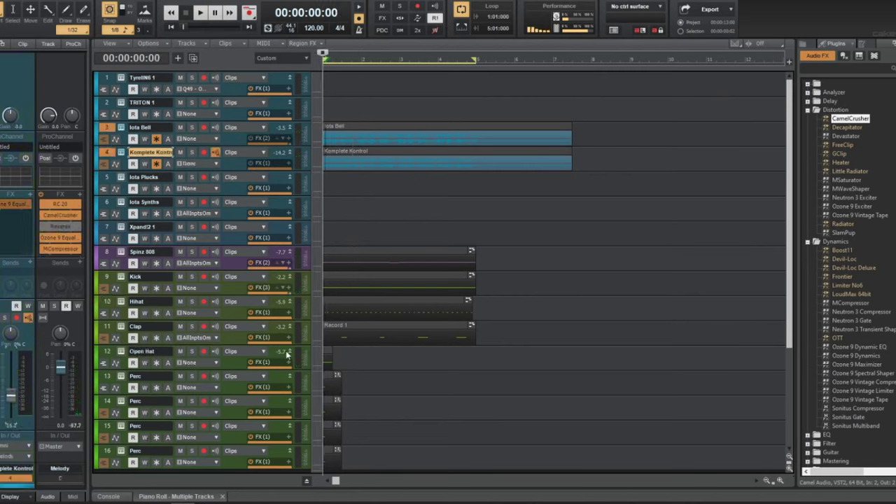
pyautogui.press('space')
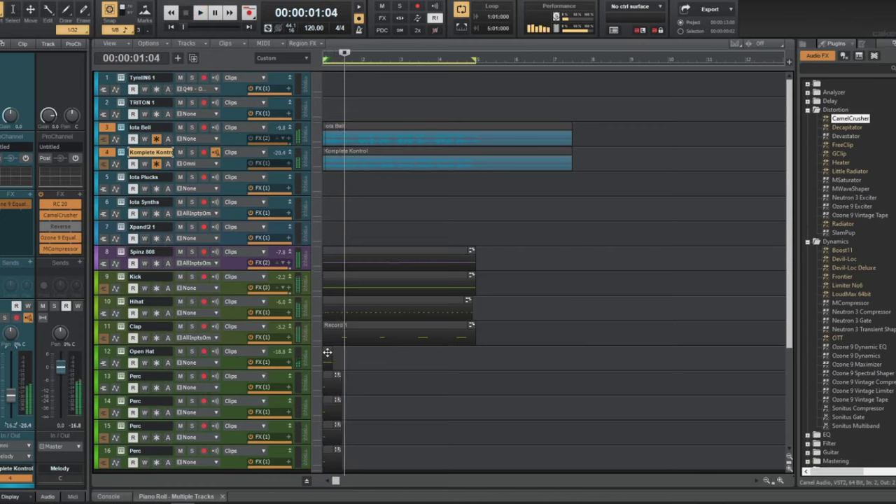
# - Replace the short Open Hat clip with a copy of the four-bar Kick clip
pyautogui.click(327, 352)
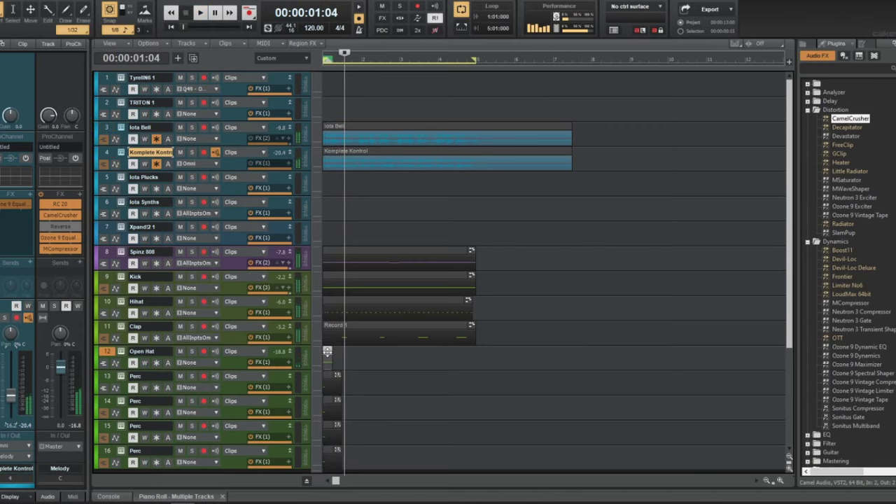
pyautogui.click(366, 273)
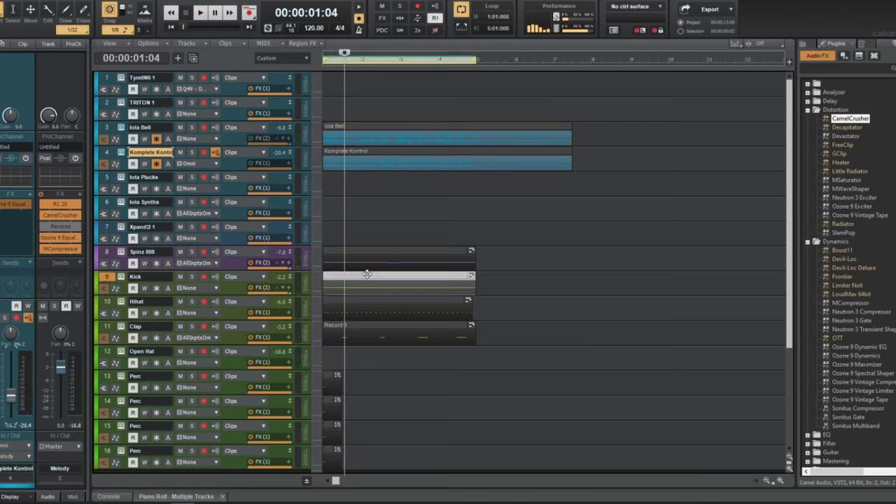
pyautogui.moveTo(367, 274); pyautogui.dragTo(344, 357)
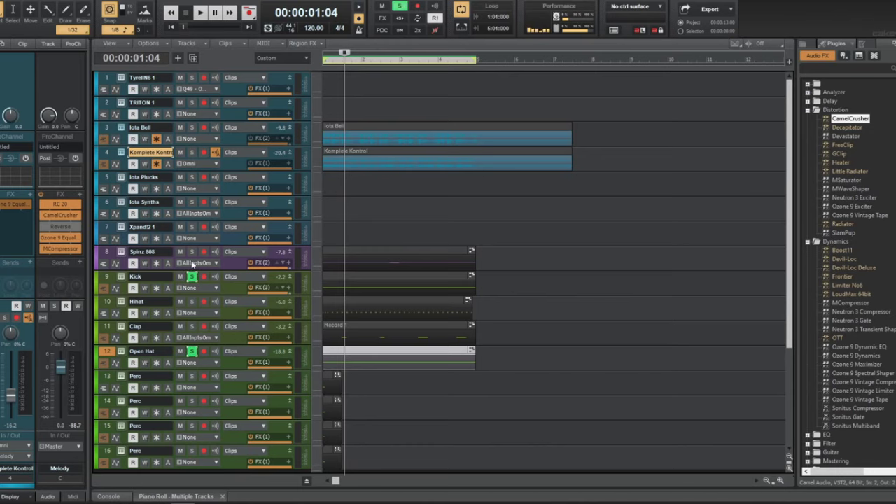
# - Solo the Kick, Open Hat, Spinz 808, Clap and Hihat tracks while playing the loop from the start
pyautogui.press('w')
pyautogui.press('space')
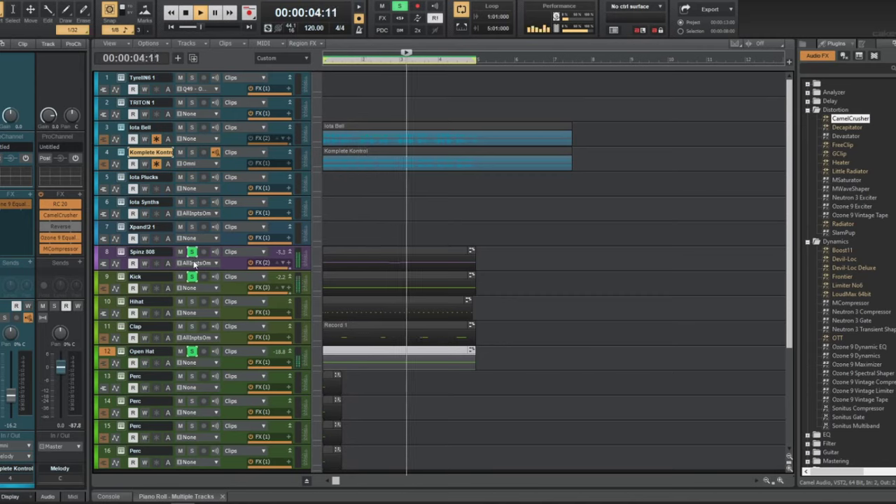
pyautogui.click(193, 326)
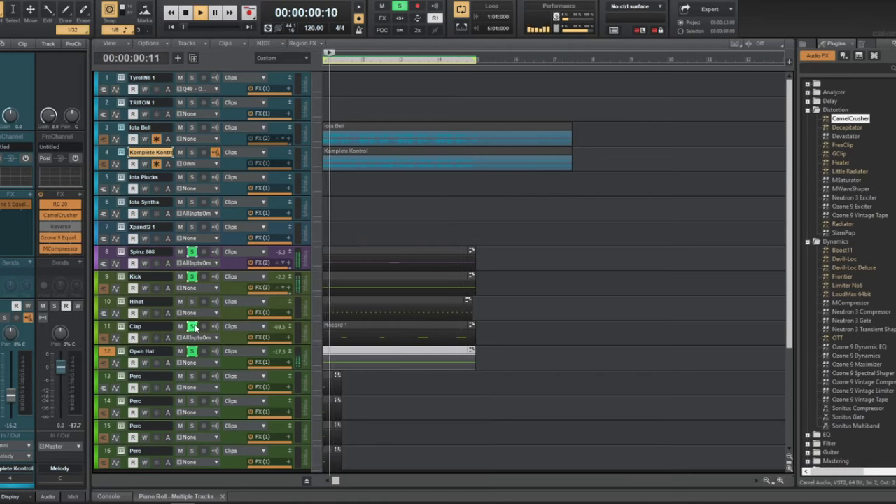
pyautogui.click(192, 302)
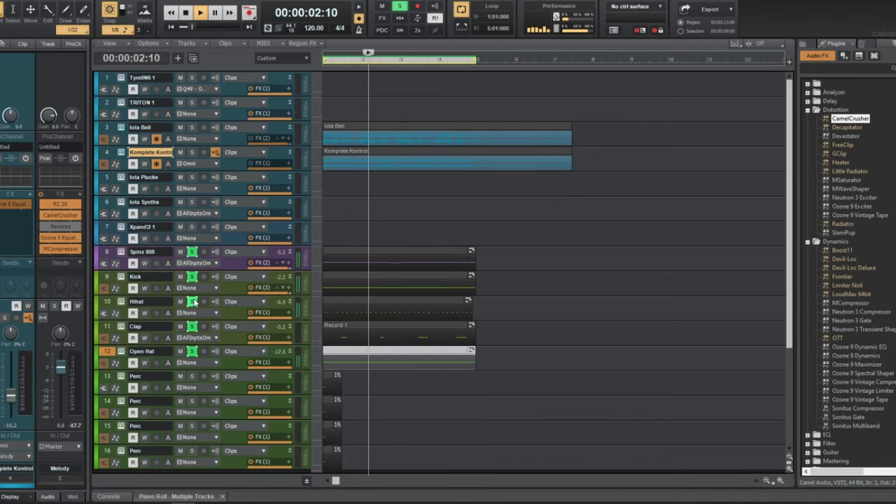
pyautogui.click(226, 318)
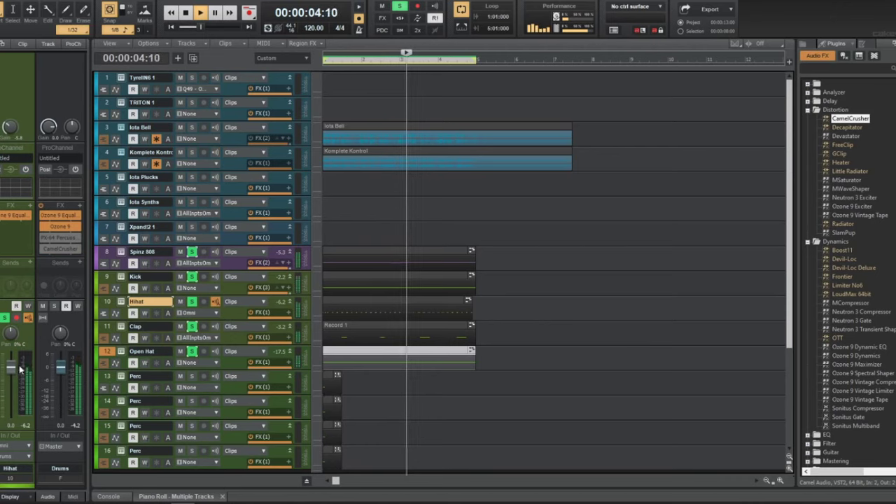
# - Raise band 1's high-pass cutoff in the Clap track's equalizer to between 100 and 300 Hz
pyautogui.click(106, 326)
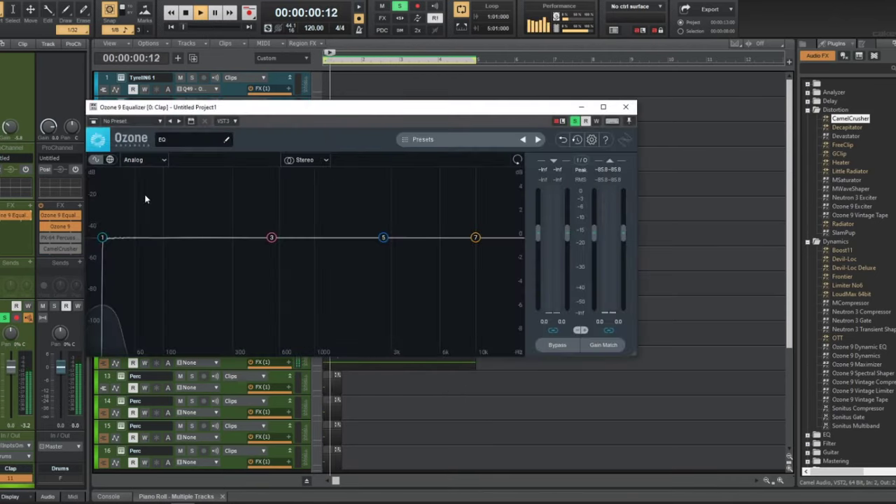
pyautogui.moveTo(104, 237); pyautogui.dragTo(215, 238)
pyautogui.click(624, 109)
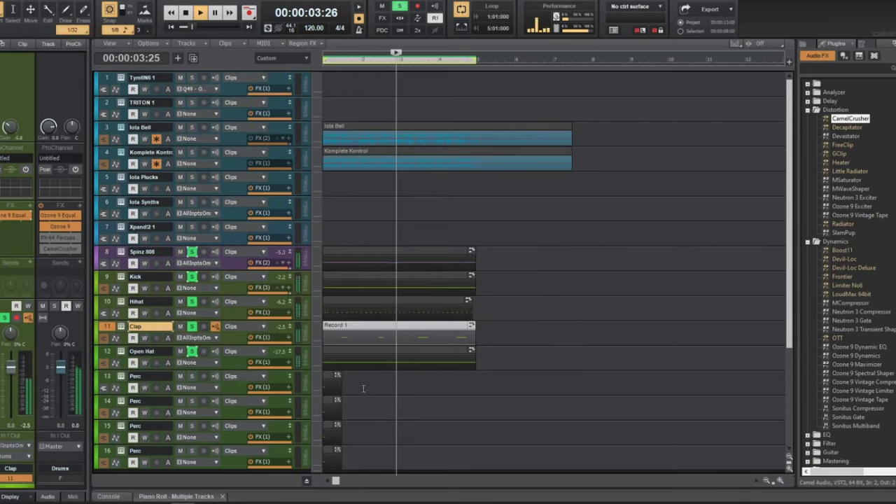
# - Delete the Open Hat notes just before measure 3 and the last two notes of measure 4, and return to the track view
pyautogui.doubleClick(384, 355)
pyautogui.press('space')
pyautogui.moveTo(121, 208); pyautogui.dragTo(122, 248)
pyautogui.press('t')
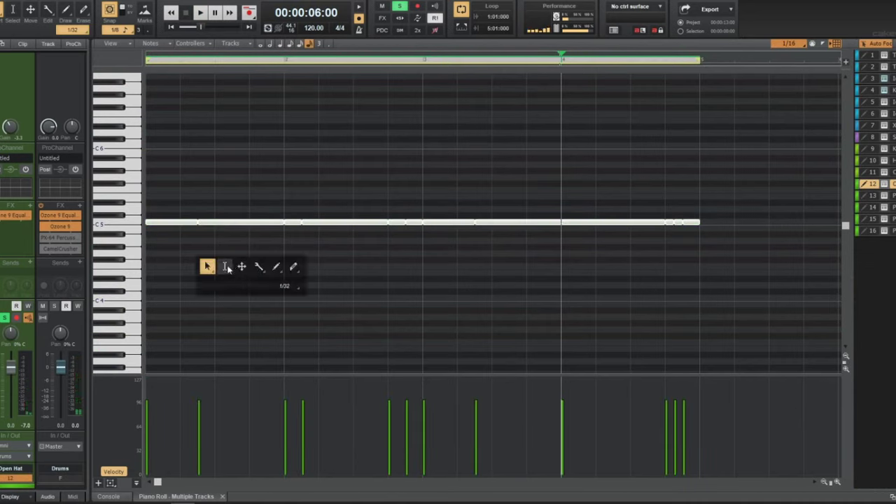
pyautogui.click(228, 266)
pyautogui.moveTo(387, 210); pyautogui.dragTo(408, 232)
pyautogui.moveTo(674, 208); pyautogui.dragTo(708, 257)
pyautogui.press('Delete')
pyautogui.press('w')
pyautogui.press('d')
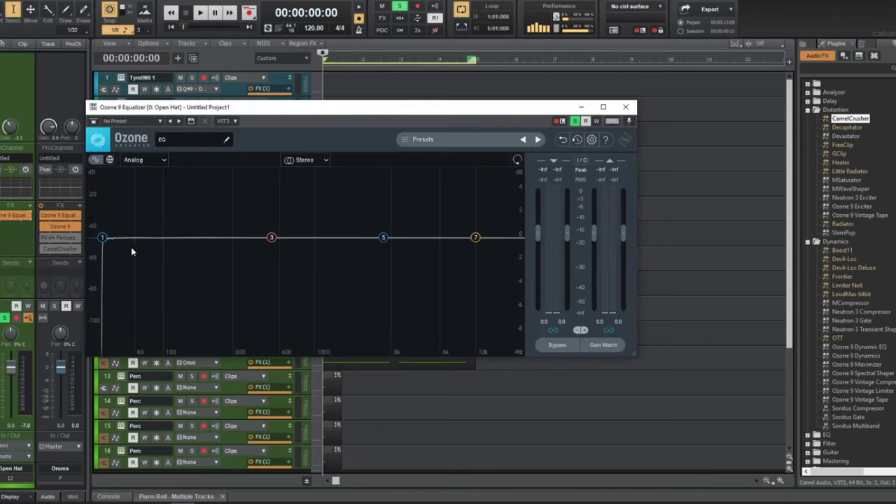
# - Thin out the Open Hat's low end with a low-shelf cut, a slight band 3 dip and a brickwall high-pass at 2109 Hz
pyautogui.moveTo(112, 239); pyautogui.dragTo(276, 263)
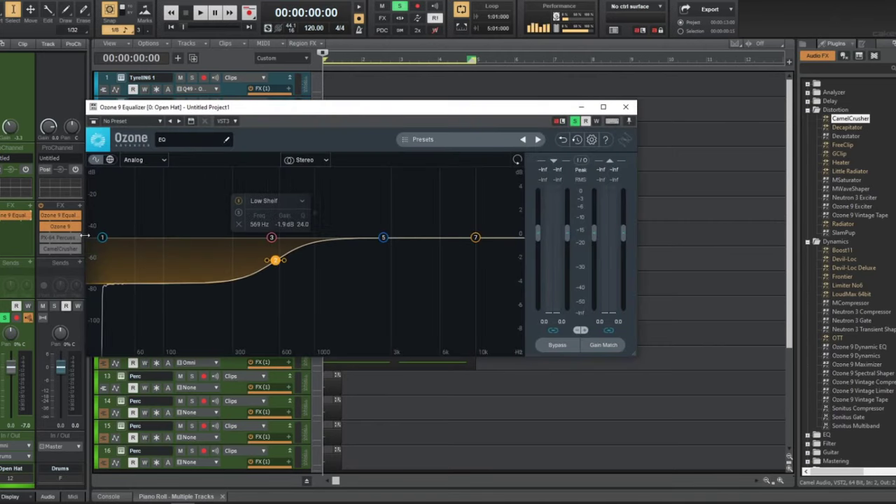
pyautogui.moveTo(103, 237); pyautogui.dragTo(393, 304)
pyautogui.moveTo(272, 237); pyautogui.dragTo(359, 251)
pyautogui.moveTo(274, 238); pyautogui.dragTo(366, 237)
pyautogui.press('space')
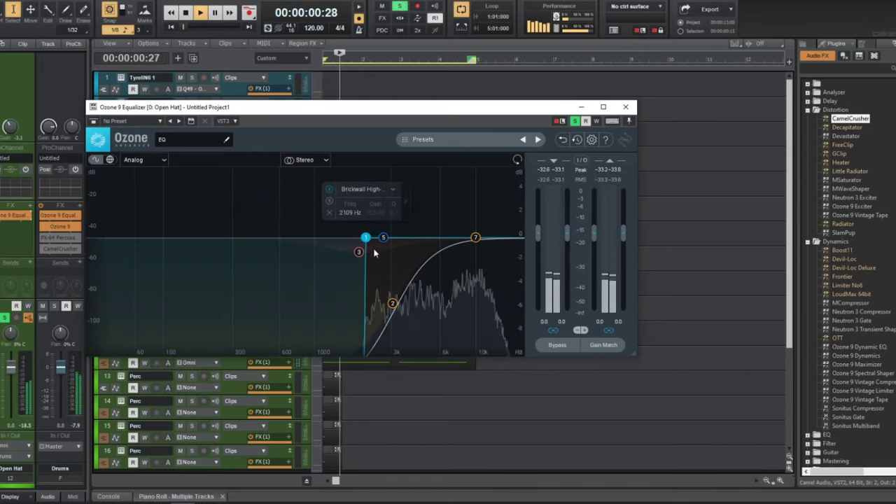
pyautogui.click(625, 107)
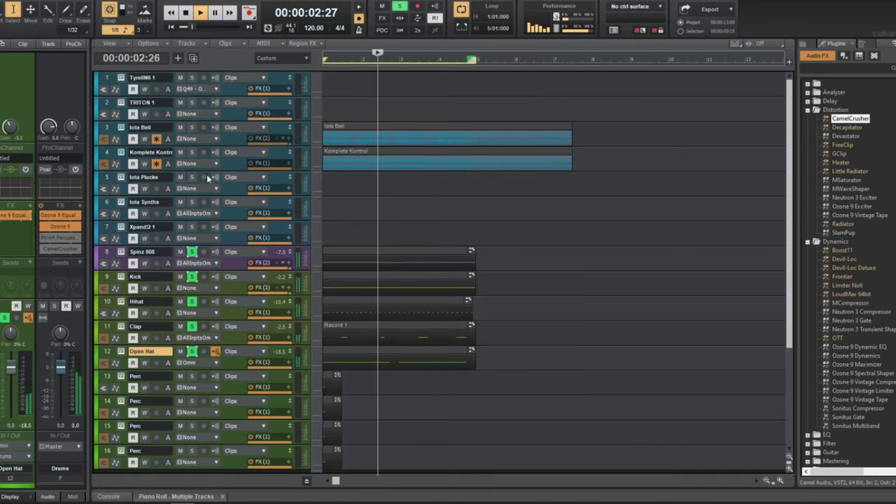
# - Solo the Komplete Kontrol, Iota Bell and track 13 Perc tracks along with the drums, and stop playback
pyautogui.click(193, 154)
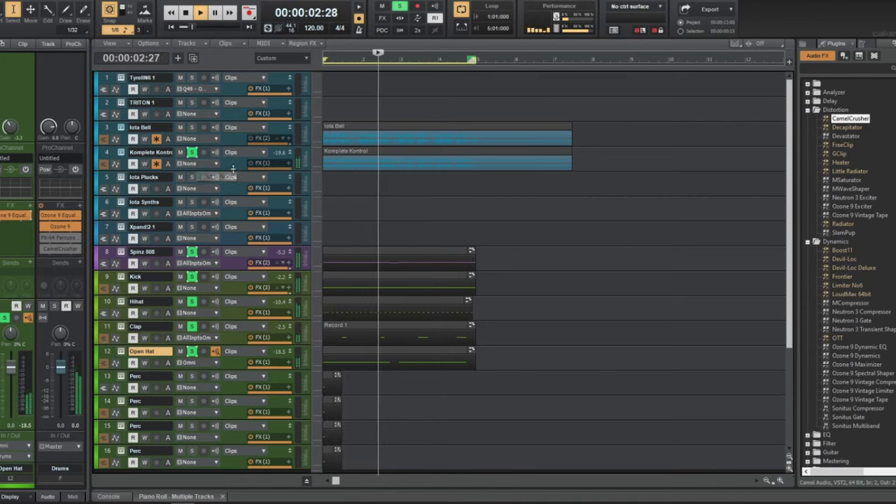
pyautogui.click(192, 127)
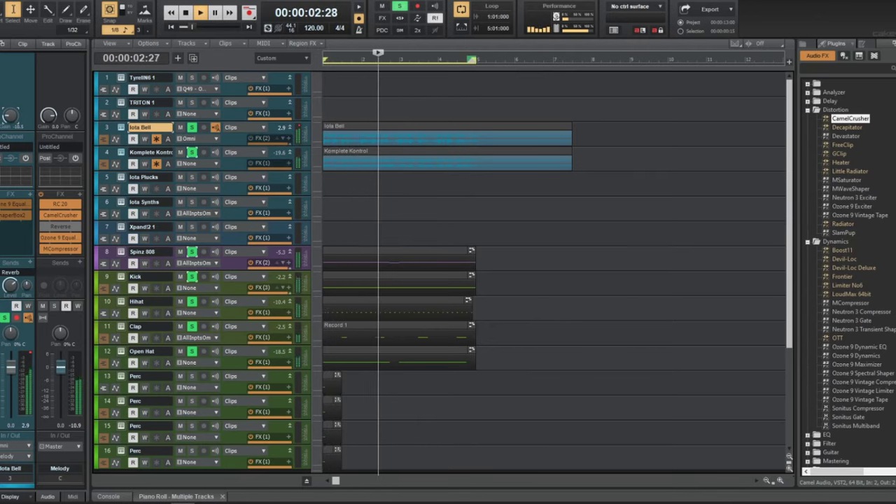
pyautogui.press('space')
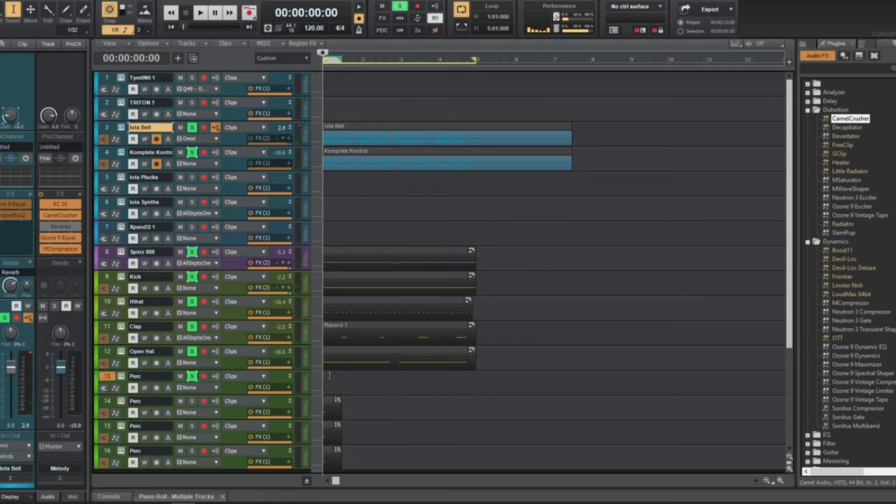
# - Open the track 13 Perc sampler and browse drive F: to the Cymatics - Cobra Hip Hop Sample Pack's Drum One Shots folder
pyautogui.middleClick(329, 376)
pyautogui.moveTo(262, 371); pyautogui.dragTo(262, 373)
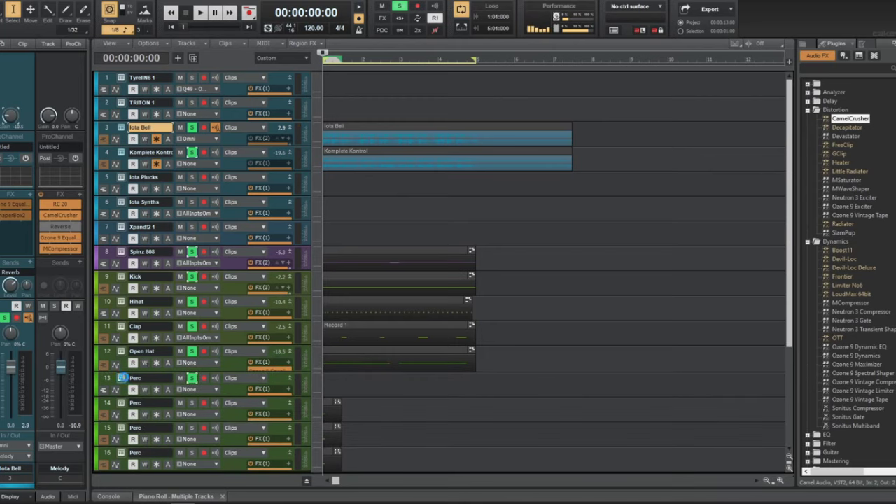
pyautogui.click(123, 379)
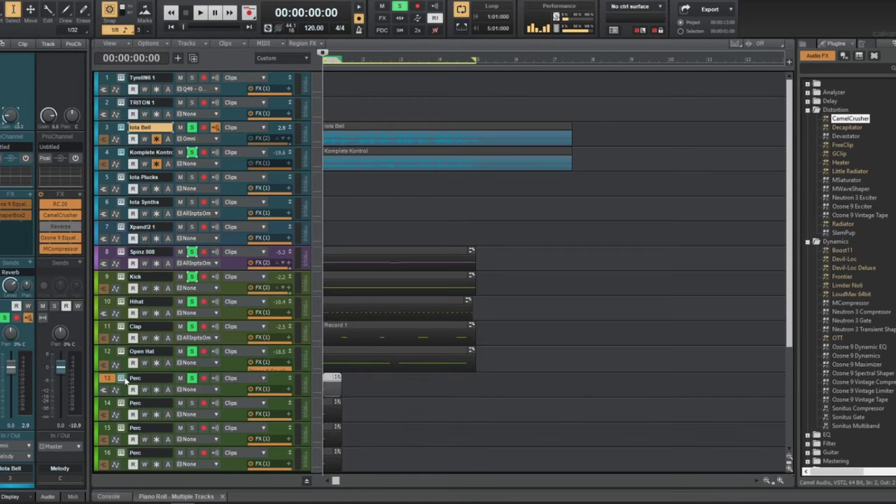
pyautogui.click(122, 379)
pyautogui.click(154, 148)
pyautogui.doubleClick(150, 232)
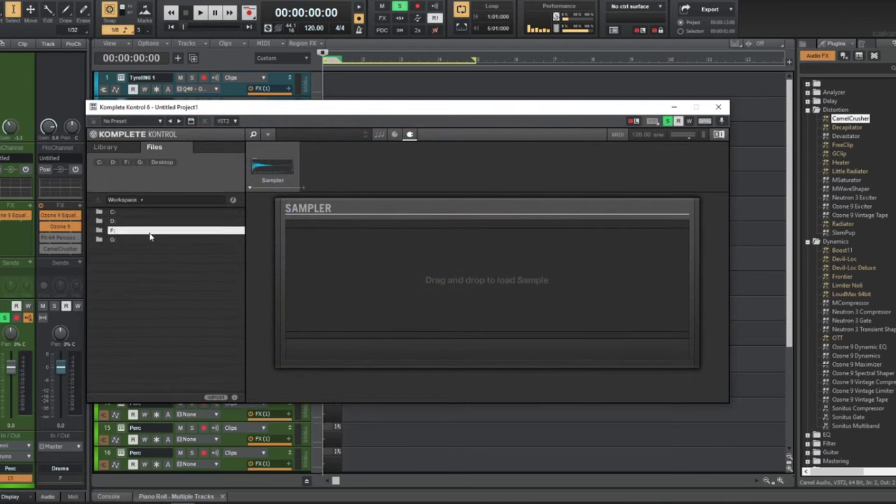
pyautogui.doubleClick(149, 305)
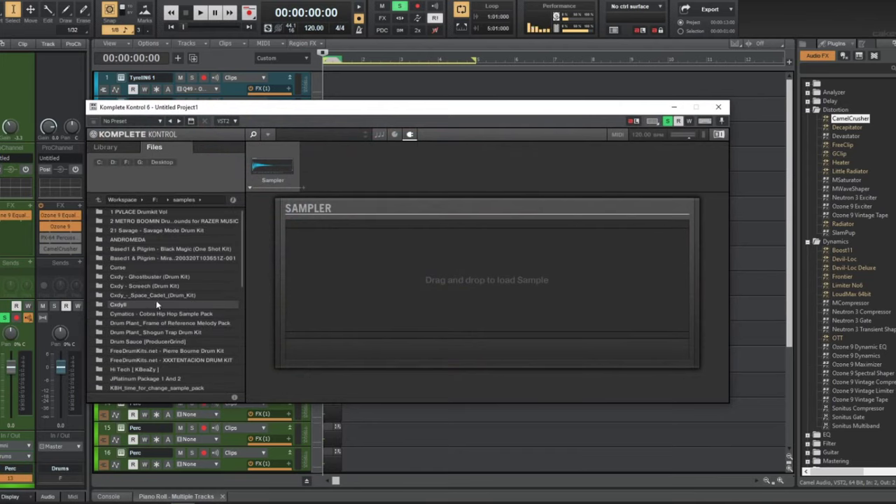
pyautogui.doubleClick(167, 317)
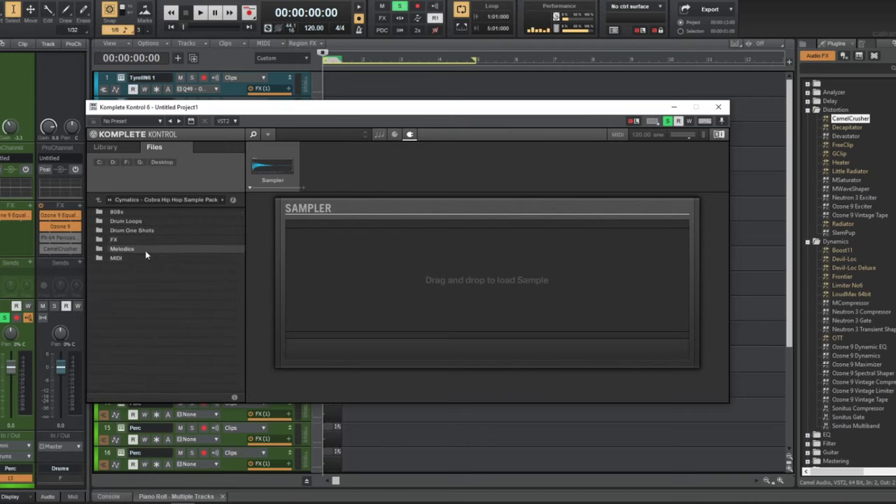
pyautogui.doubleClick(141, 228)
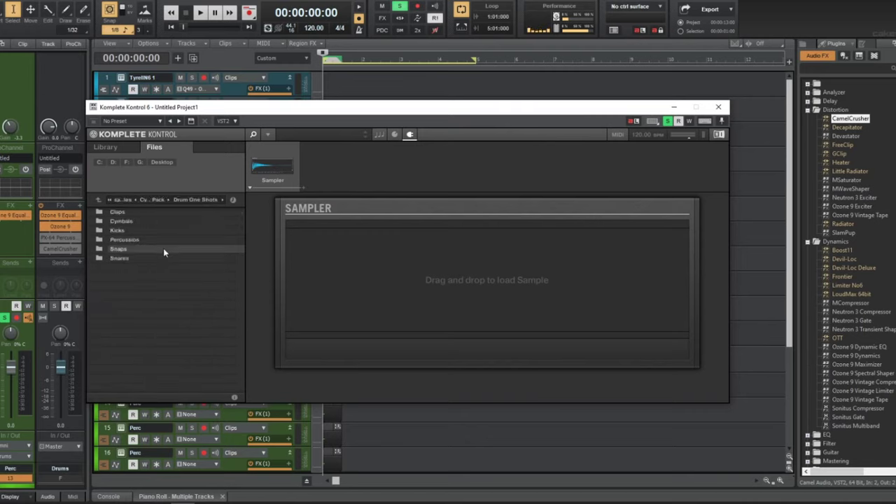
# - Audition Cobra Snap 5 and Cobra Snap 3 from the Snaps folder in the track 13 Perc sampler
pyautogui.doubleClick(162, 252)
pyautogui.click(162, 250)
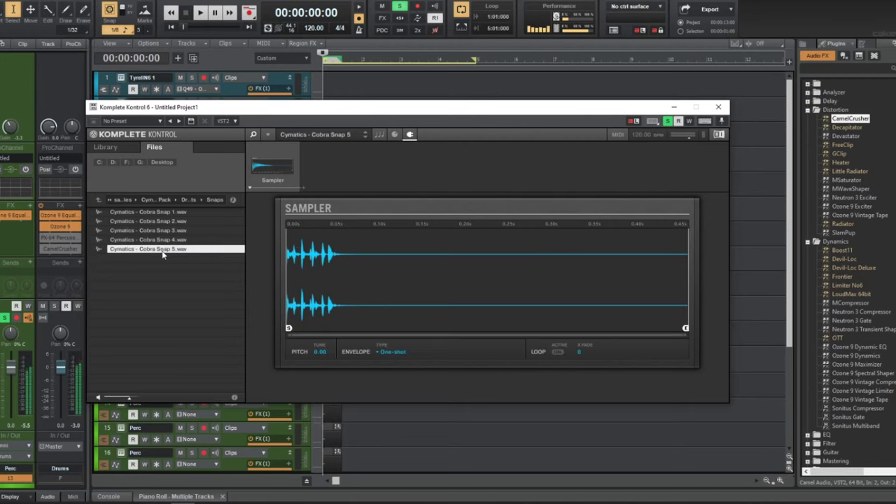
pyautogui.click(171, 232)
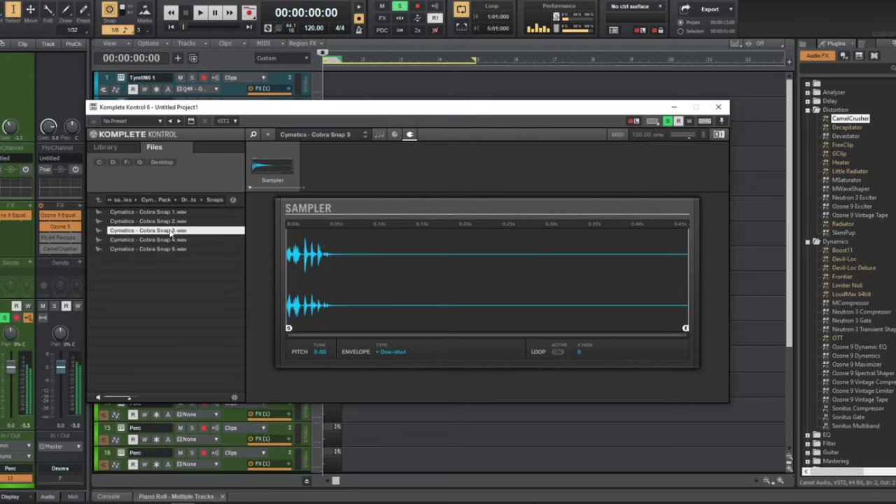
# - Audition sounds in the Percussion folder, load Cobra Percussion 11 into the track 13 Perc sampler, and close the sampler
pyautogui.click(194, 201)
pyautogui.doubleClick(154, 240)
pyautogui.click(159, 258)
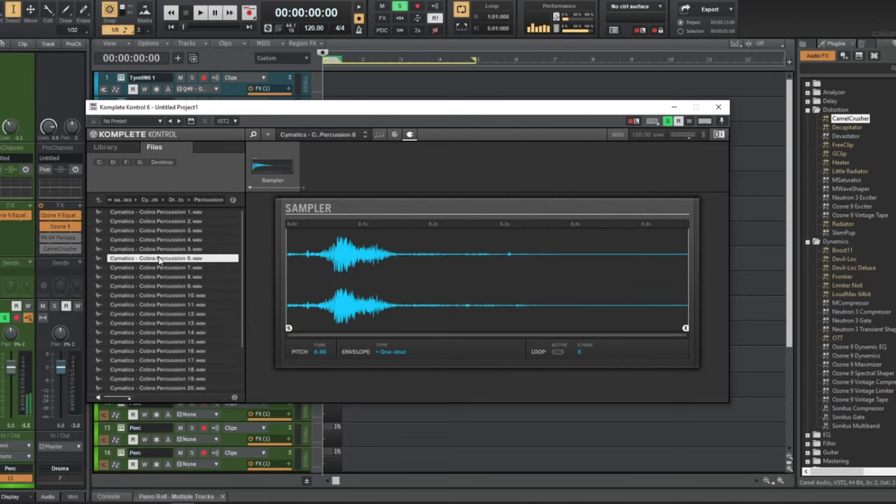
pyautogui.click(161, 305)
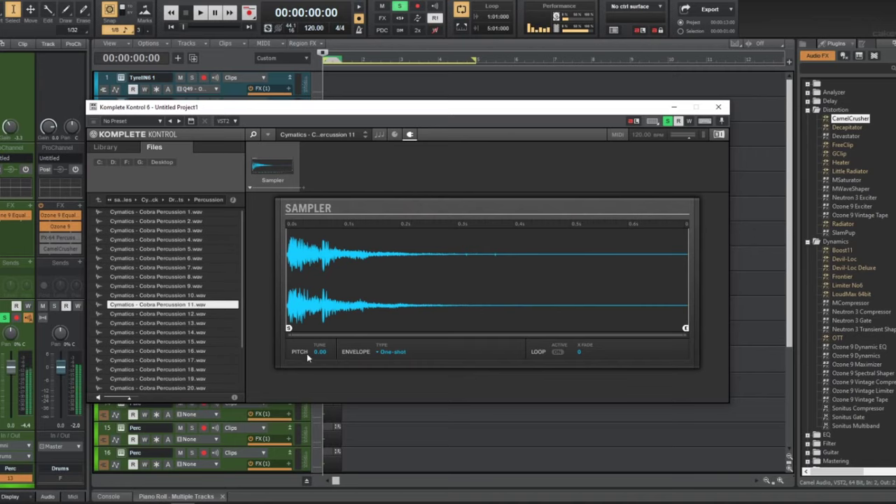
pyautogui.click(719, 107)
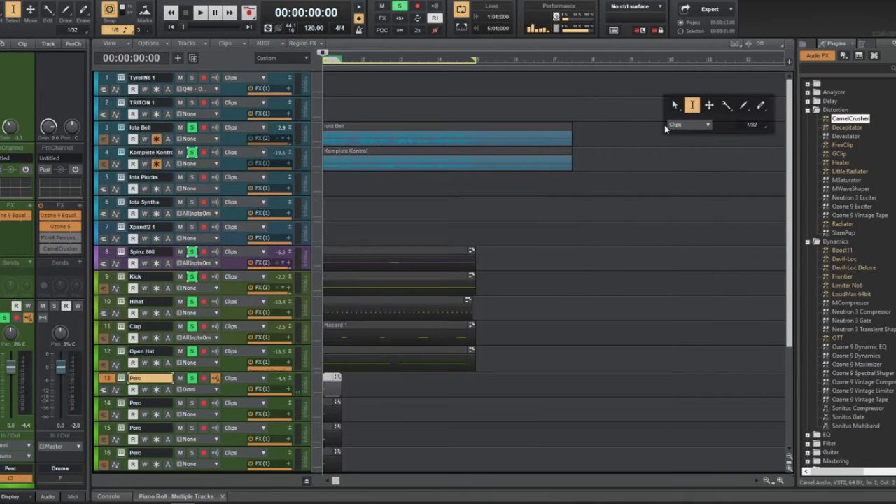
# - Reopen the track 13 Perc sampler and browse the samples folder to the ANDROMEDA kit's 6. PERC folder
pyautogui.click(122, 378)
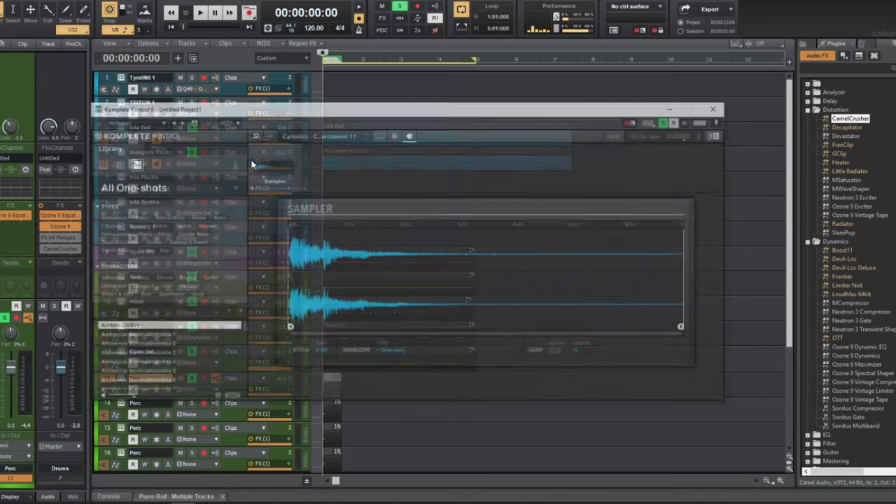
pyautogui.click(156, 148)
pyautogui.click(129, 201)
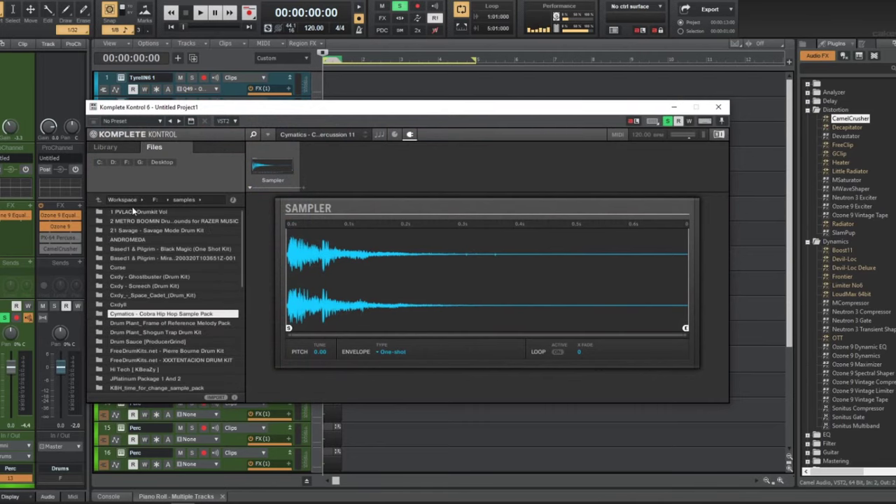
pyautogui.doubleClick(145, 242)
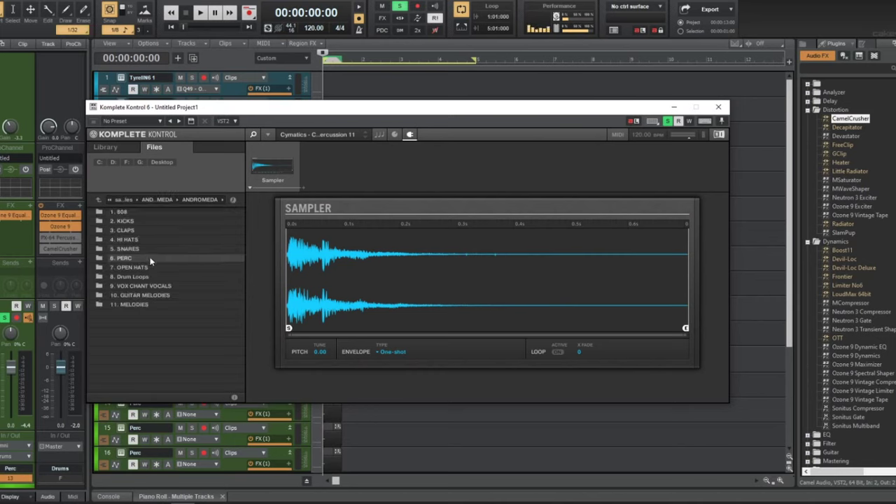
pyautogui.doubleClick(149, 257)
# - Audition SACRED, TAMBY and WHIFF, load RAINBOW.wav into the track 13 Perc sampler, and close the sampler
pyautogui.click(148, 267)
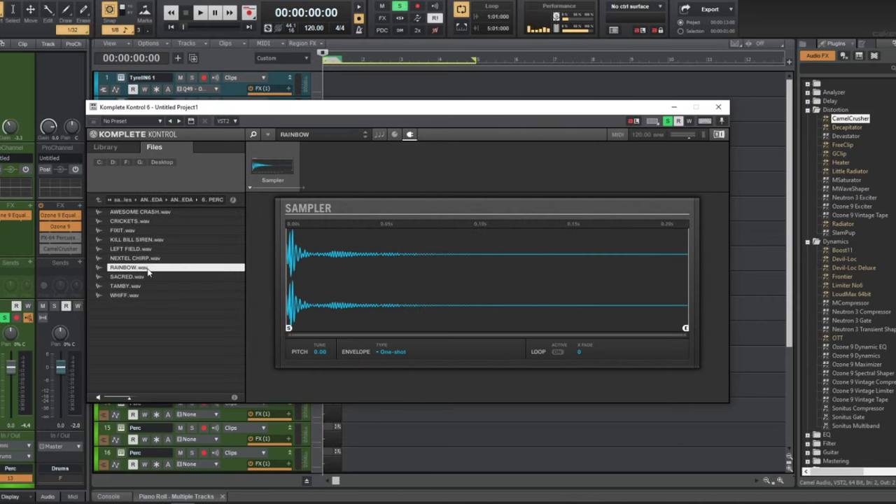
pyautogui.click(147, 278)
pyautogui.click(147, 287)
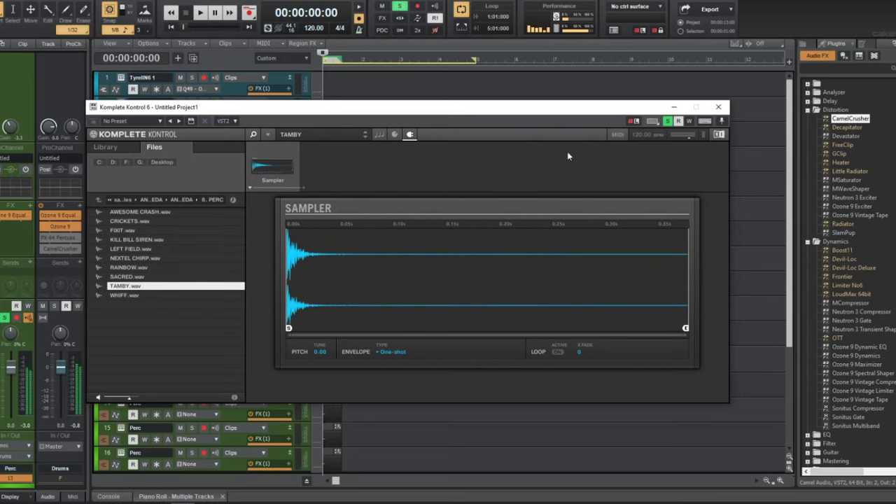
pyautogui.click(145, 295)
pyautogui.click(139, 267)
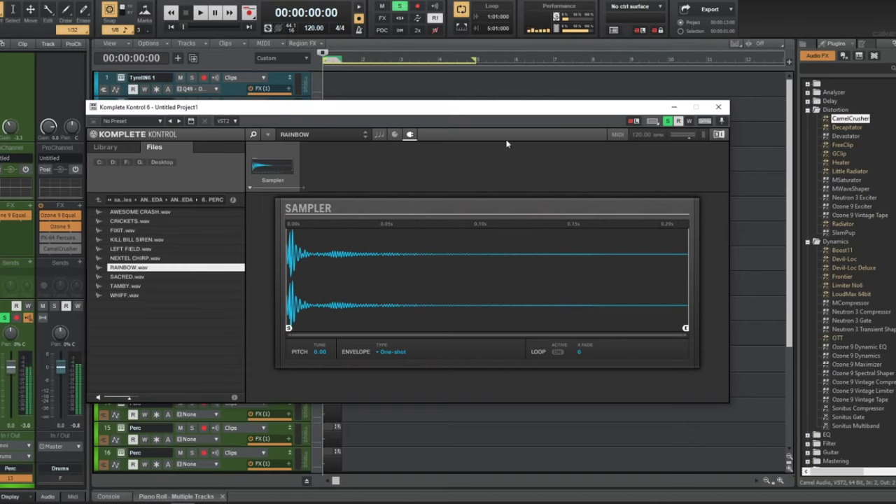
pyautogui.click(718, 107)
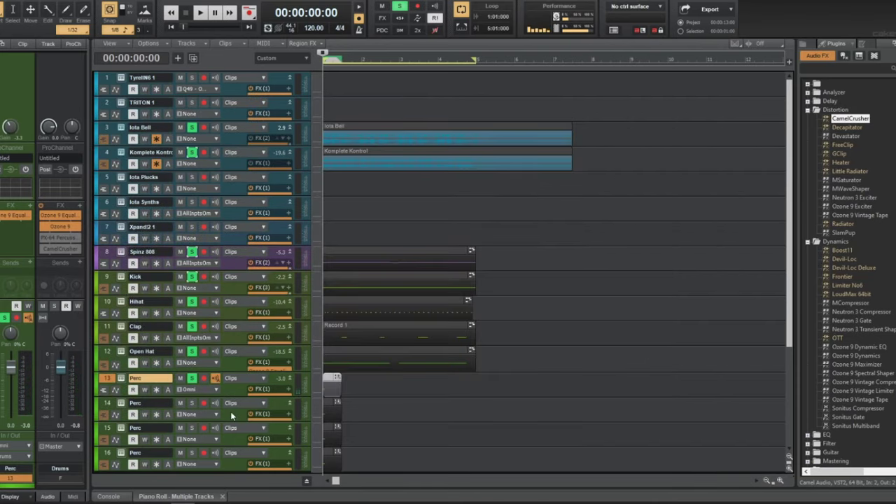
# - Move the track 13 Perc clip to just before bar 2 and place a copy near the start of bar 1
pyautogui.scroll(3, 334, 432)
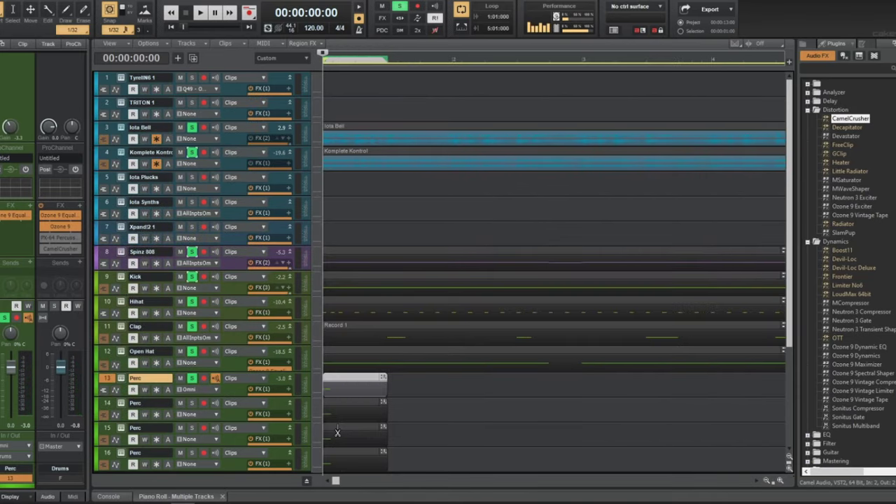
pyautogui.press('t')
pyautogui.click(341, 408)
pyautogui.press('space')
pyautogui.moveTo(343, 378); pyautogui.dragTo(459, 376)
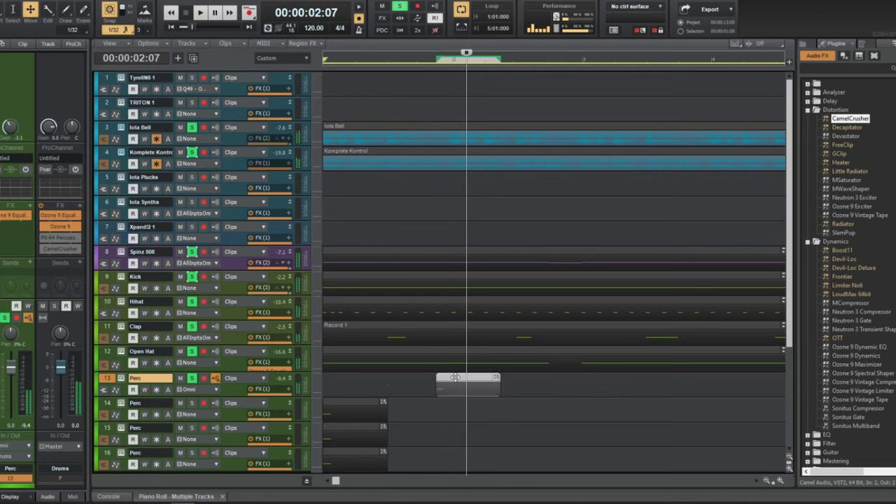
pyautogui.moveTo(455, 376); pyautogui.dragTo(357, 375)
pyautogui.press('space')
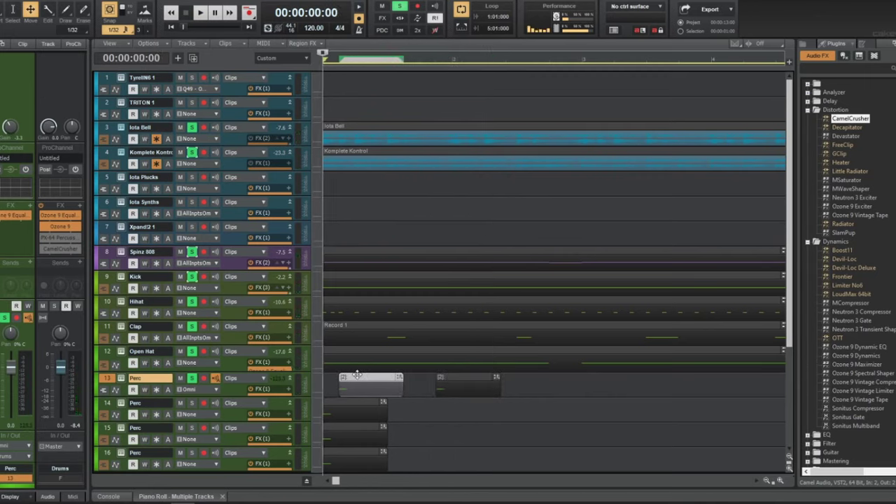
# - Copy the track 13 Perc clip near bar 2 one sixteenth note further on and play the pattern from the start
pyautogui.press('space')
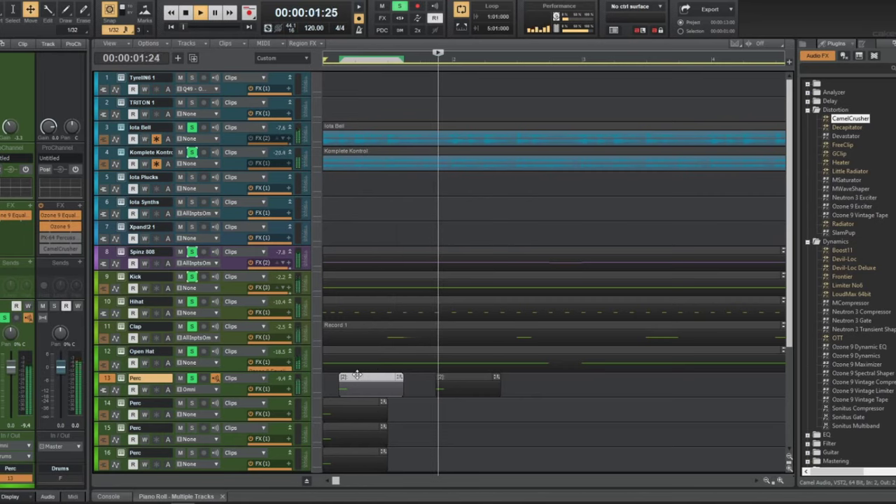
pyautogui.press('space')
pyautogui.moveTo(455, 380); pyautogui.dragTo(462, 383)
pyautogui.press('space')
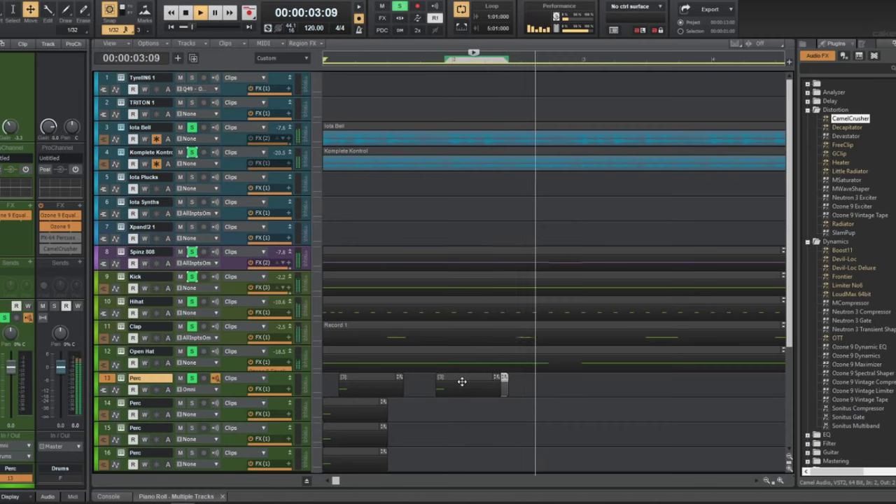
pyautogui.press('space')
pyautogui.press('space')
pyautogui.press('space')
pyautogui.press('w')
pyautogui.press('space')
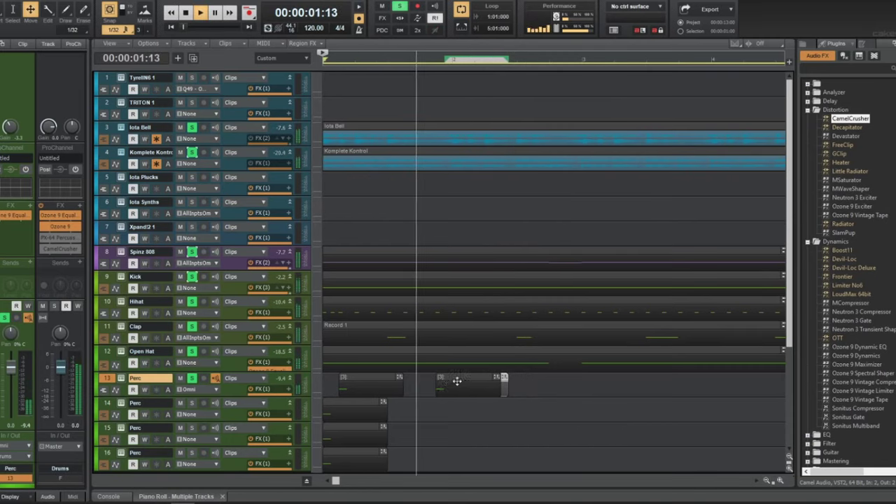
# - Copy track 13 Perc clips to the end of bar 3 and just before bar 5, and stop playback
pyautogui.scroll(-3, 448, 385)
pyautogui.click(337, 381)
pyautogui.moveTo(337, 381); pyautogui.dragTo(474, 380)
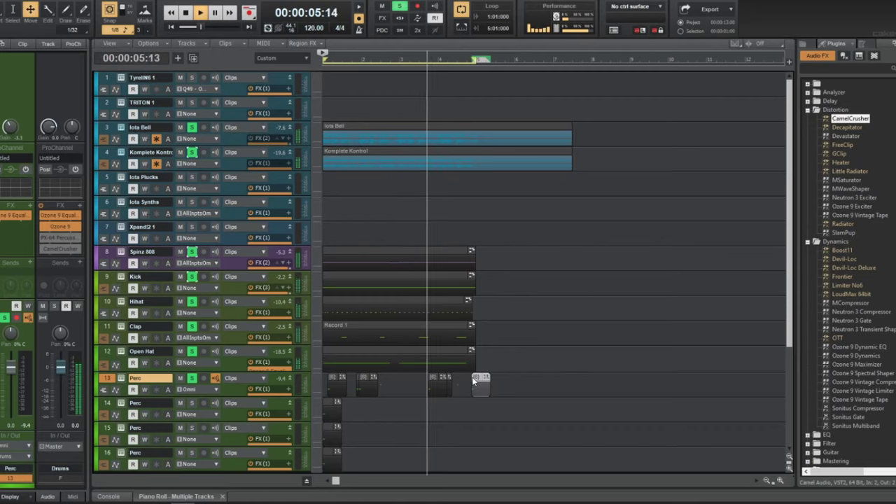
pyautogui.press('space')
# - Open the Open Hat sampler to check its loaded sample, and close it
pyautogui.click(146, 371)
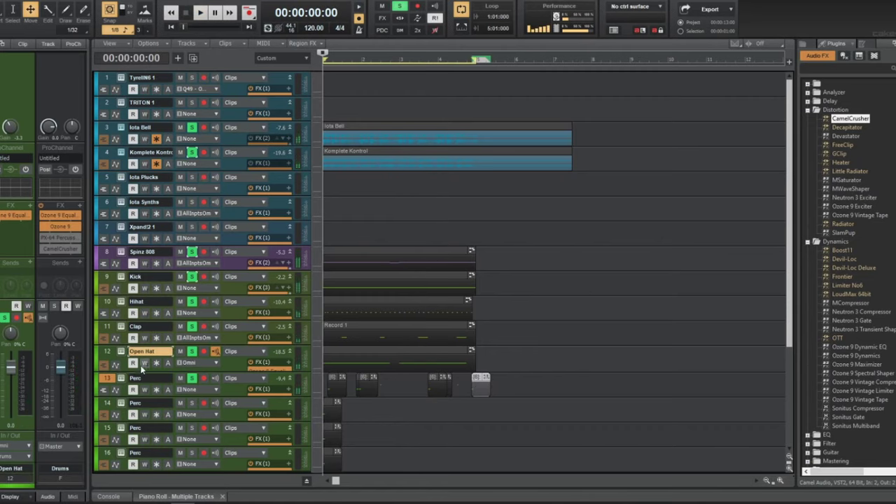
pyautogui.click(121, 353)
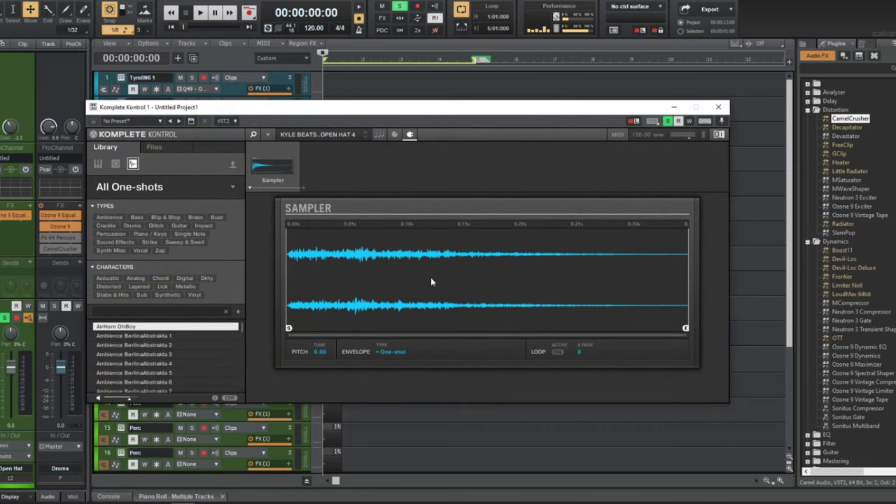
pyautogui.click(718, 107)
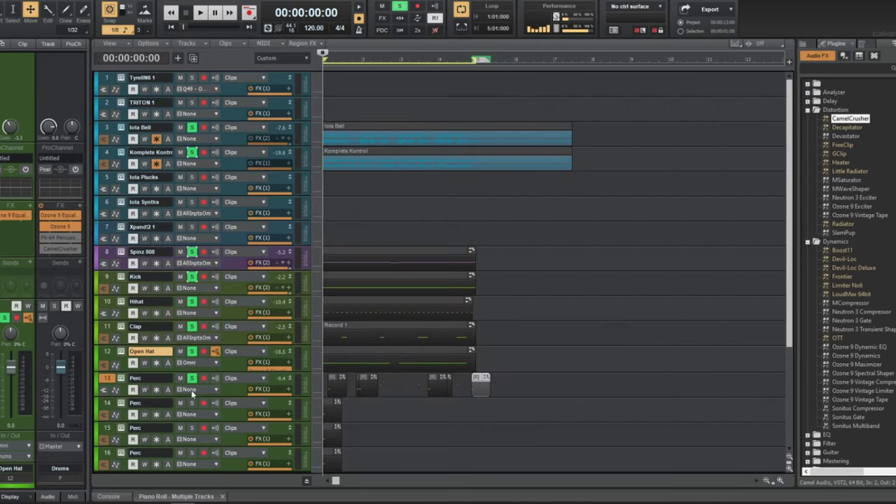
# - Solo the track 14 Perc track and open its Komplete Kontrol sampler
pyautogui.click(240, 390)
pyautogui.scroll(-2, 353, 344)
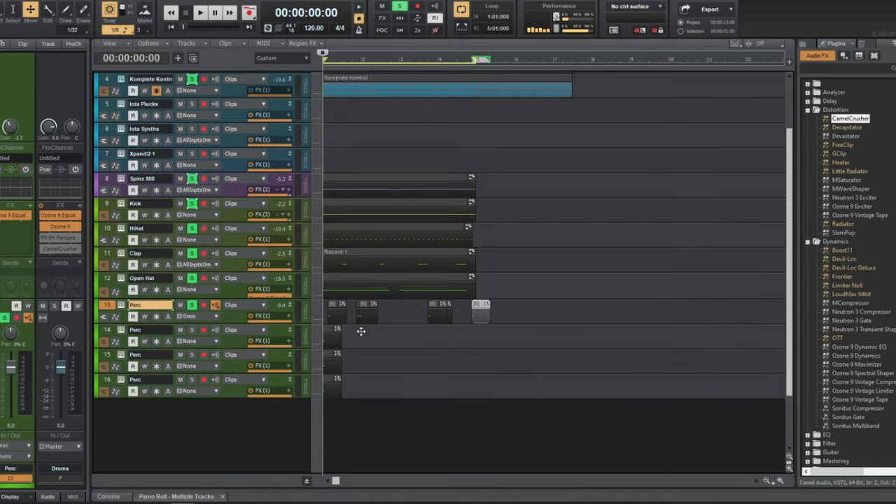
pyautogui.scroll(1, 360, 331)
pyautogui.scroll(2, 361, 331)
pyautogui.click(206, 336)
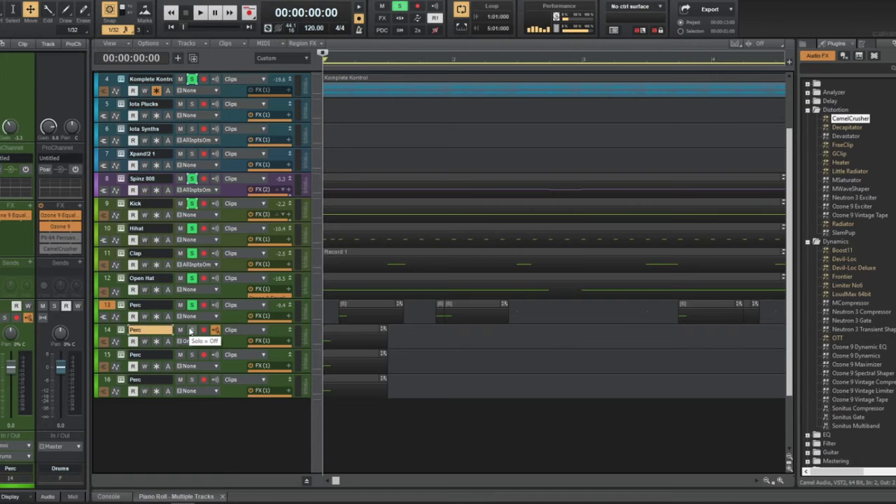
pyautogui.click(189, 330)
pyautogui.click(120, 331)
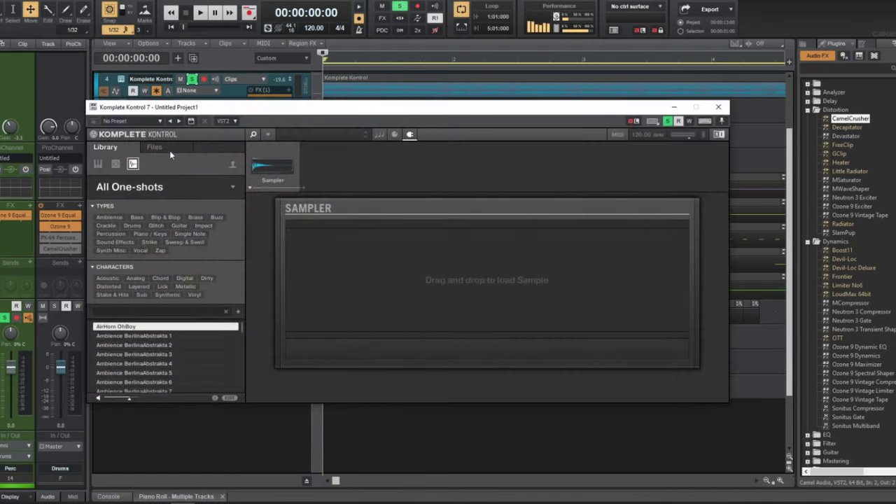
# - Browse drive F: in the track 14 sampler to the samples folder's mai Drum Kit 2 and open Percs
pyautogui.click(167, 149)
pyautogui.doubleClick(136, 231)
pyautogui.doubleClick(133, 306)
pyautogui.scroll(-1, 166, 343)
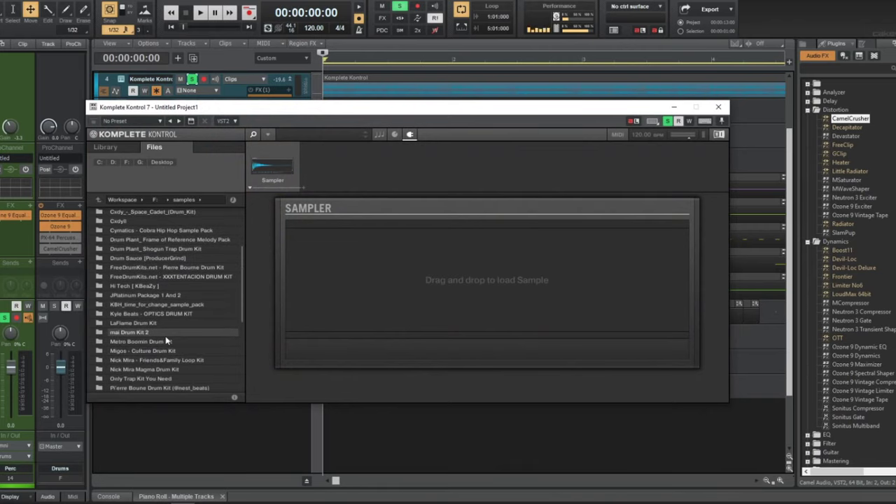
pyautogui.doubleClick(166, 334)
pyautogui.doubleClick(132, 276)
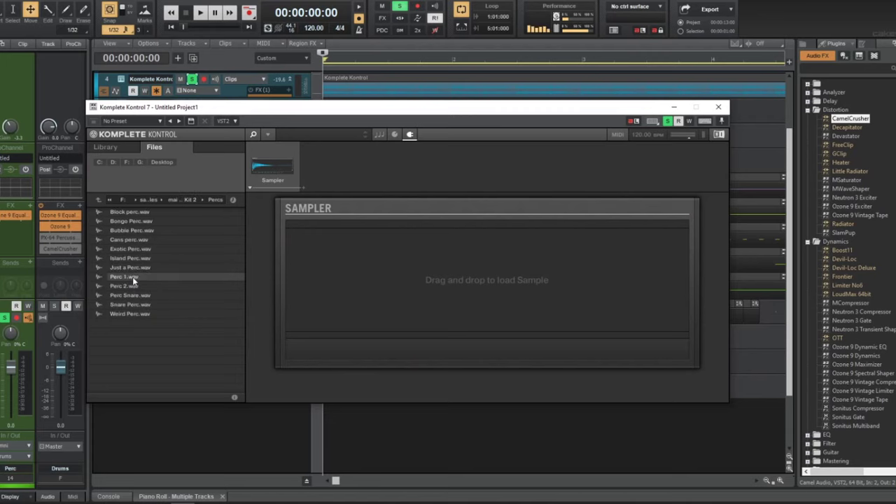
# - Audition Perc 1, Island Perc, Just a Perc, Perc 2, Perc Snare, Snare Perc and Weird Perc in the track 14 sampler
pyautogui.click(132, 277)
pyautogui.click(145, 259)
pyautogui.click(145, 268)
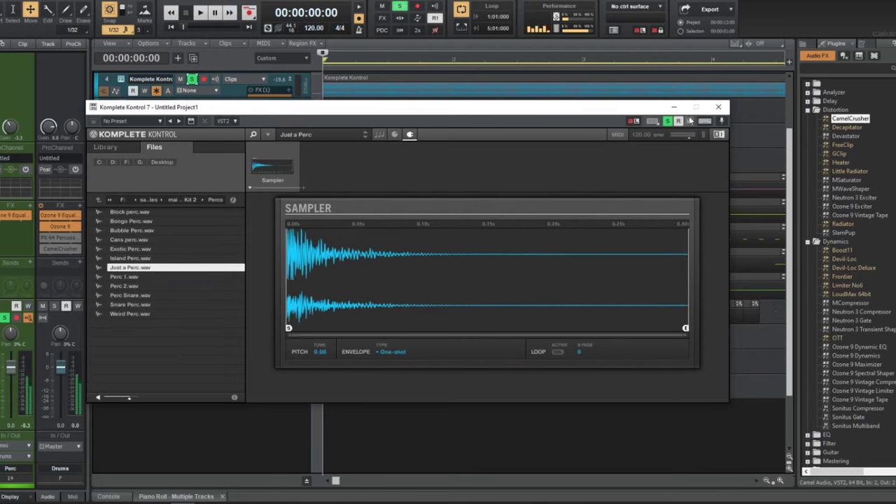
pyautogui.click(166, 285)
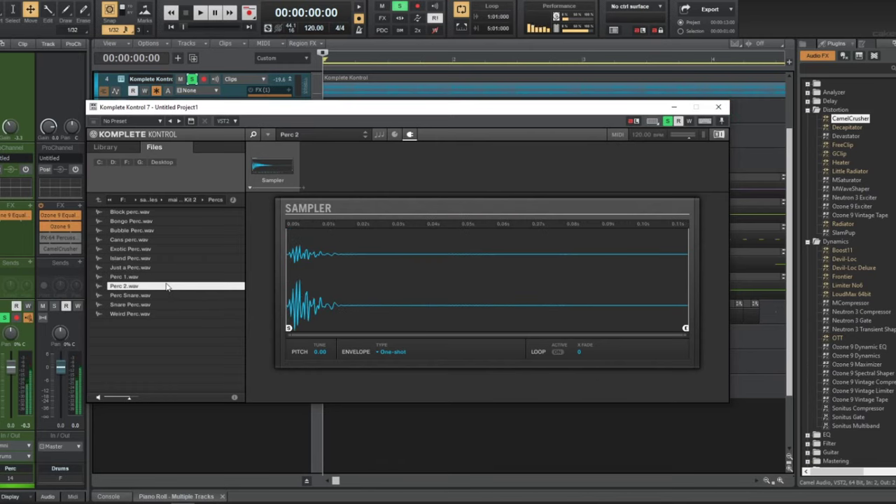
pyautogui.click(153, 296)
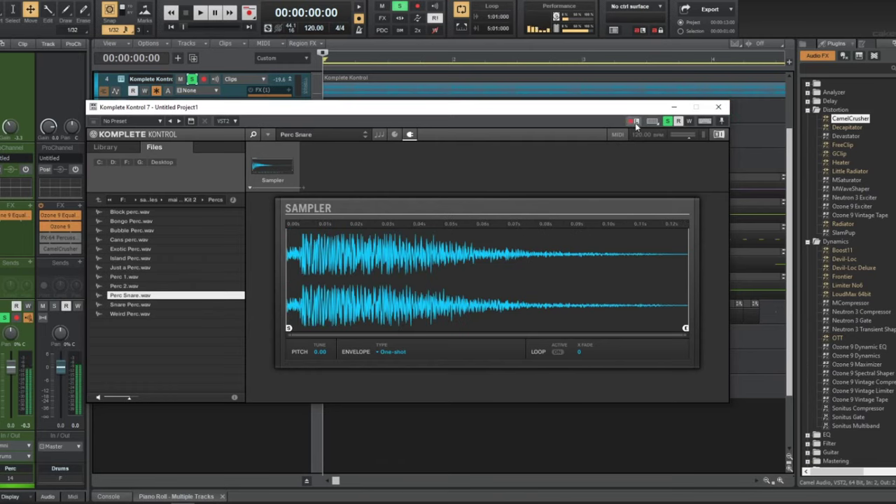
pyautogui.click(131, 305)
pyautogui.click(131, 313)
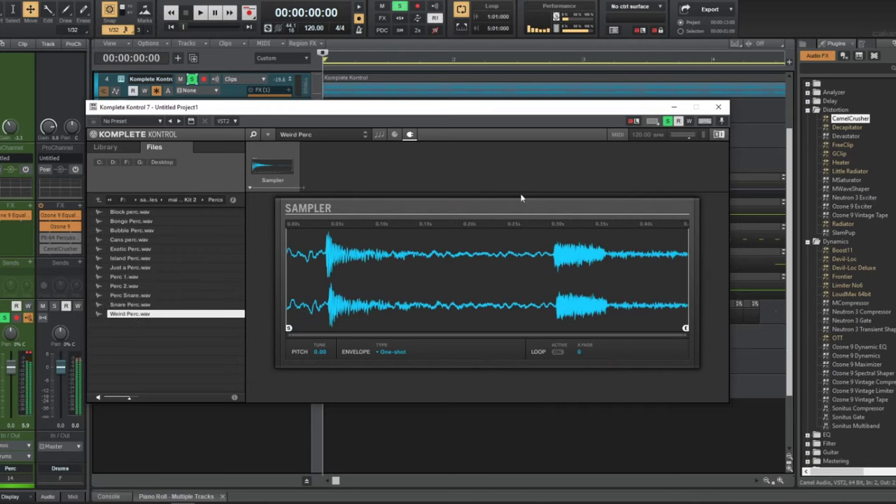
# - Load Block perc.wav into the track 14 Perc sampler and close the sampler
pyautogui.click(157, 215)
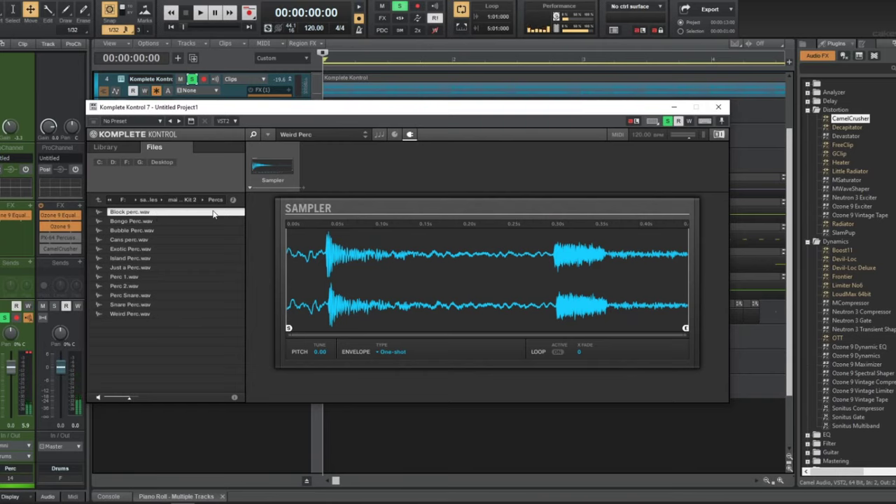
pyautogui.doubleClick(213, 213)
pyautogui.click(719, 107)
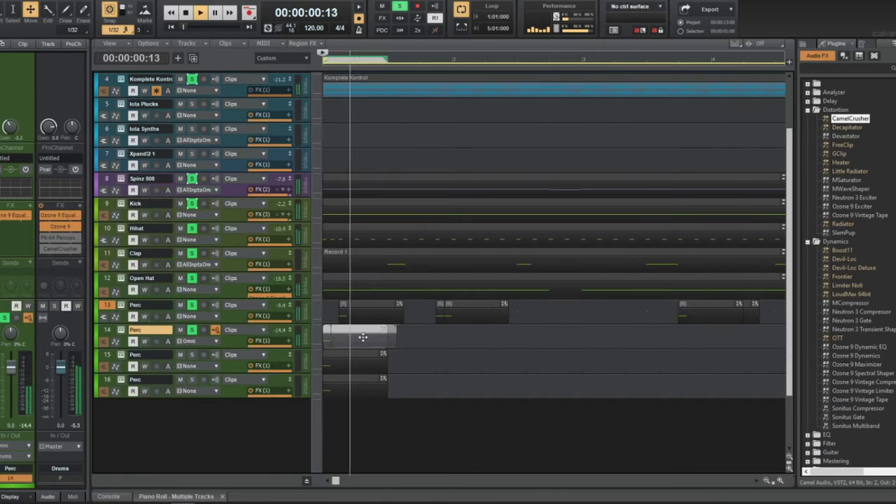
# - Move the track 14 Perc clip to beat 2 of bar 1 and copy it to just before the middle of bar 2
pyautogui.moveTo(363, 338); pyautogui.dragTo(383, 332)
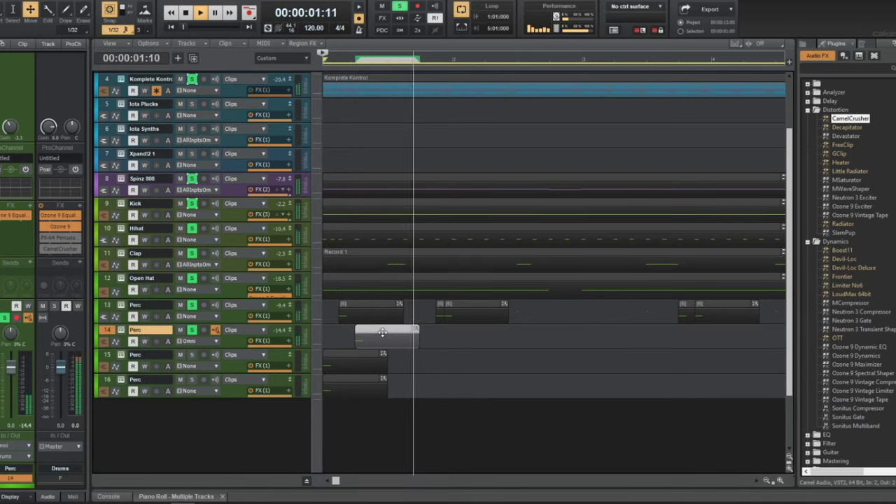
pyautogui.press('space')
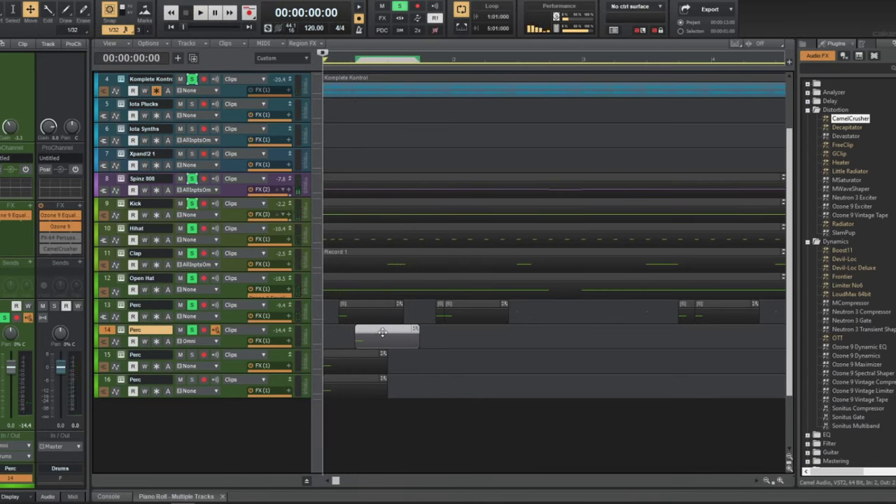
pyautogui.press('space')
pyautogui.moveTo(382, 332); pyautogui.dragTo(519, 328)
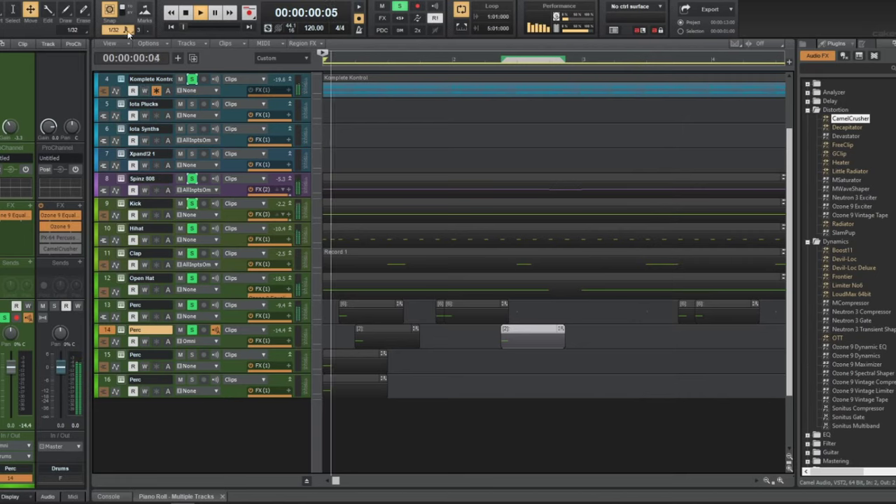
# - Set the snap resolution to 1/16 and copy the track 14 Perc clip to the start of bar 4 and again shortly after it
pyautogui.click(124, 29)
pyautogui.click(126, 98)
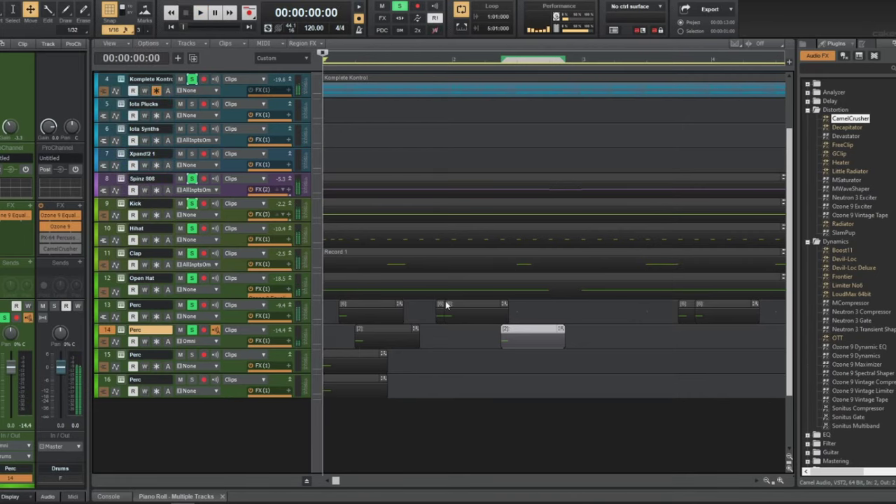
pyautogui.scroll(3, 474, 377)
pyautogui.scroll(-4, 474, 376)
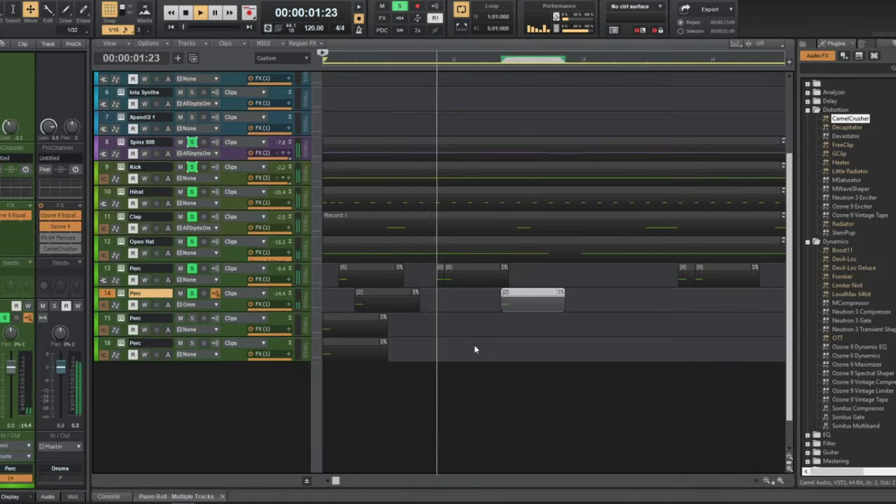
pyautogui.moveTo(514, 303); pyautogui.dragTo(723, 293)
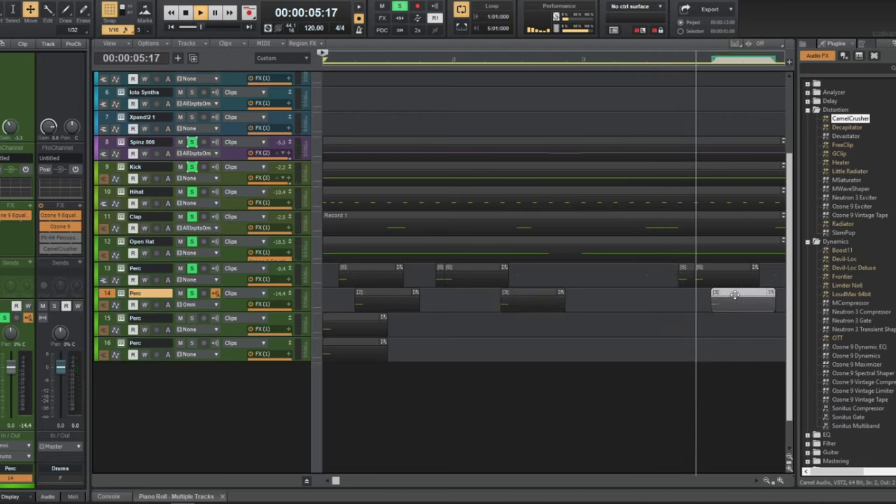
pyautogui.hscroll(3, 724, 294)
pyautogui.moveTo(640, 298); pyautogui.dragTo(664, 295)
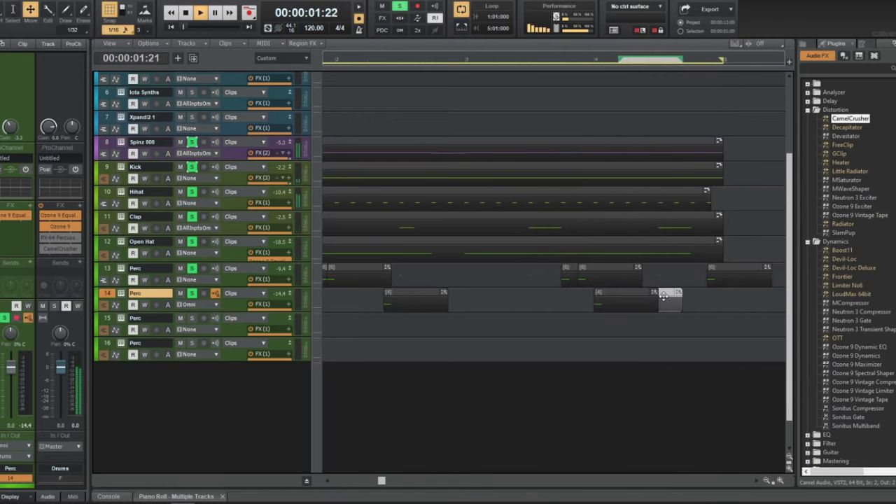
# - Play back the four-bar loop to check the placement of the track 14 Perc clips
pyautogui.hscroll(-2, 571, 363)
pyautogui.scroll(-2, 570, 363)
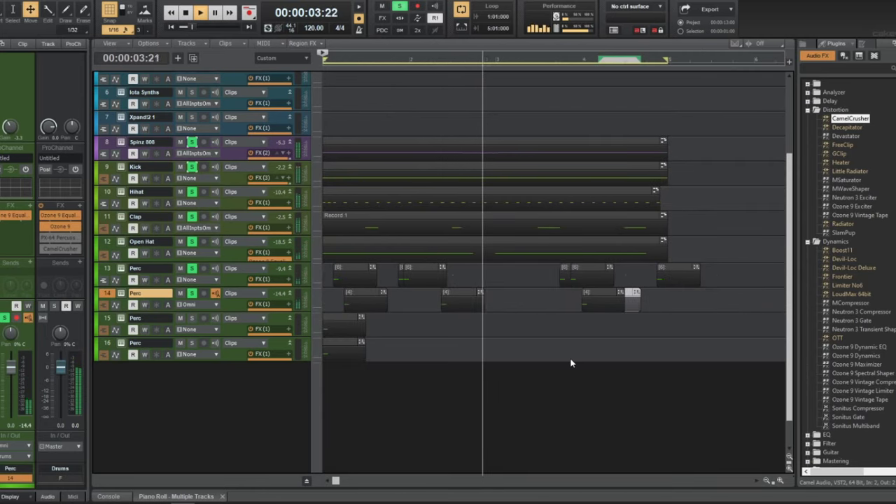
pyautogui.scroll(-2, 571, 363)
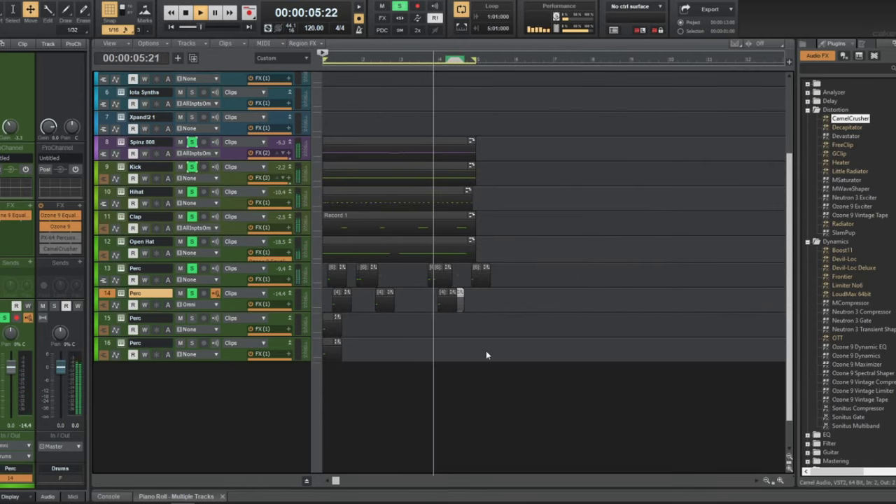
pyautogui.scroll(2, 463, 302)
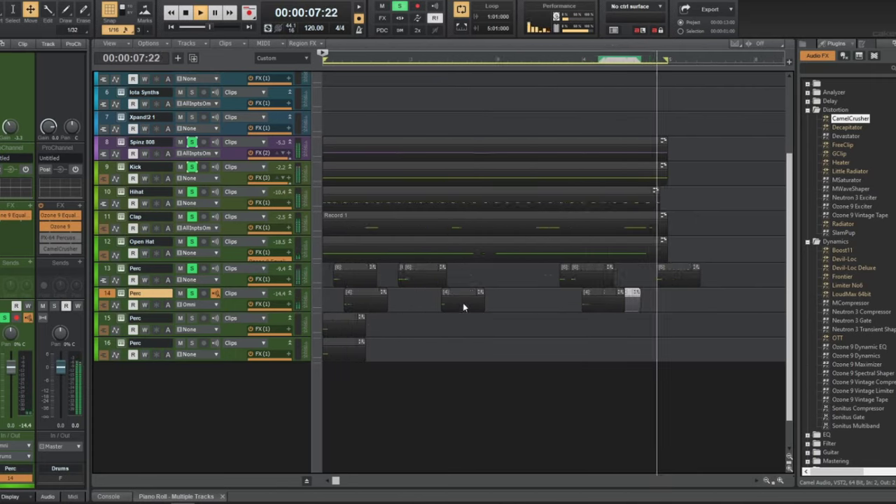
pyautogui.scroll(1, 522, 304)
pyautogui.press('space')
pyautogui.scroll(-4, 522, 304)
pyautogui.scroll(3, 409, 304)
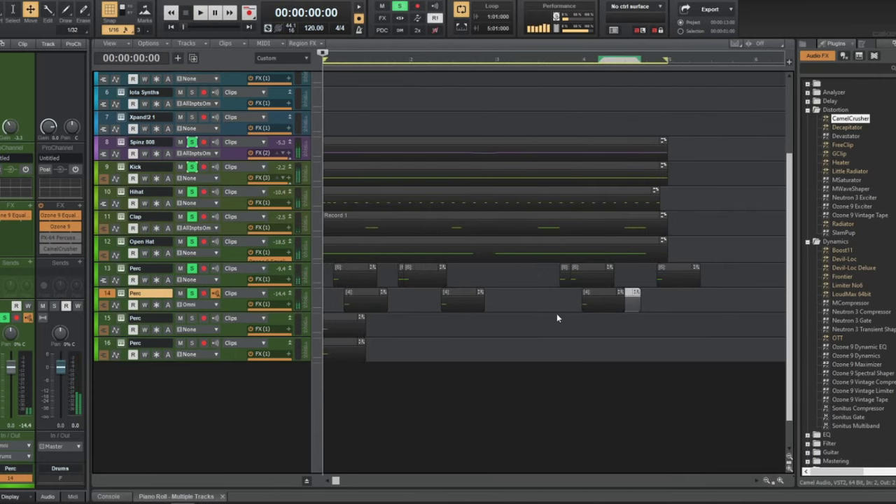
# - Move both bar 4 clips on track 14 together to start at beat 2 and play the loop back
pyautogui.scroll(1, 557, 313)
pyautogui.keyDown('ctrl'); pyautogui.click(611, 293); pyautogui.keyUp('ctrl')
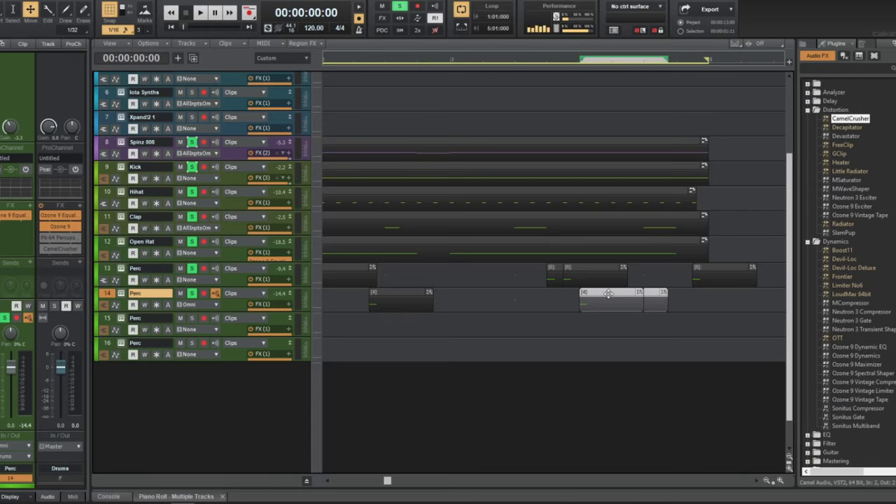
pyautogui.moveTo(609, 294); pyautogui.dragTo(637, 303)
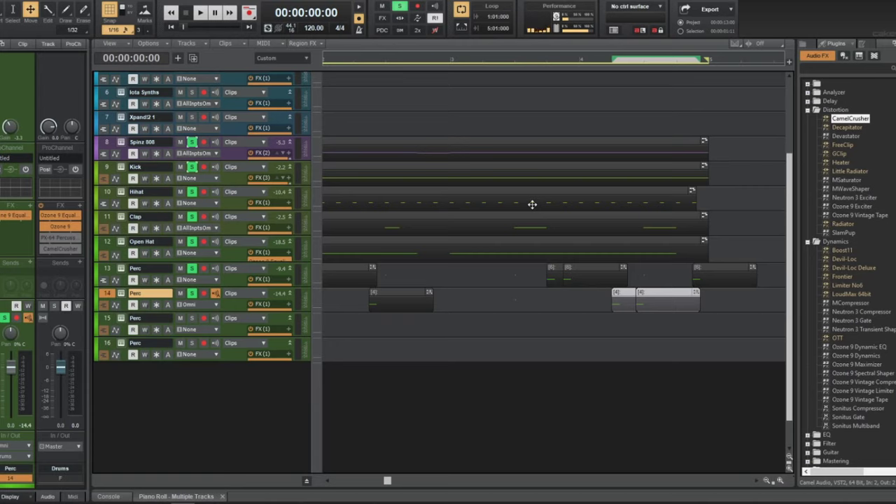
pyautogui.press('w')
pyautogui.press('space')
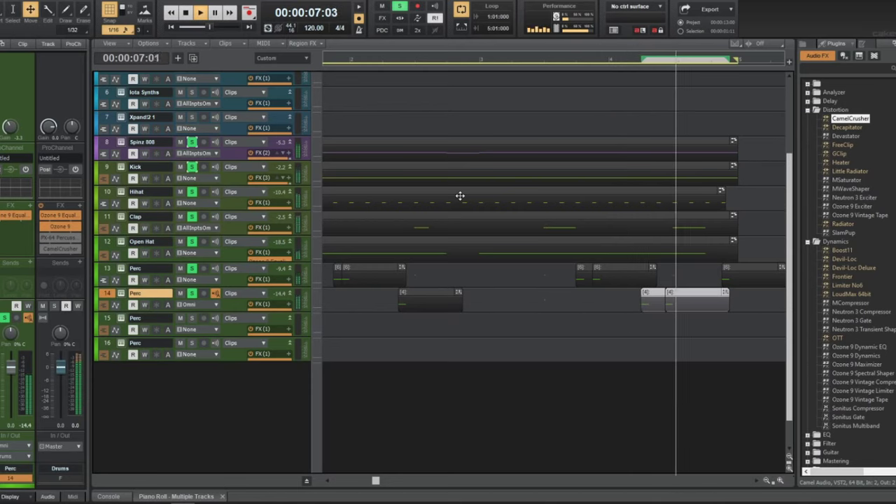
pyautogui.press('space')
pyautogui.hscroll(3, 657, 289)
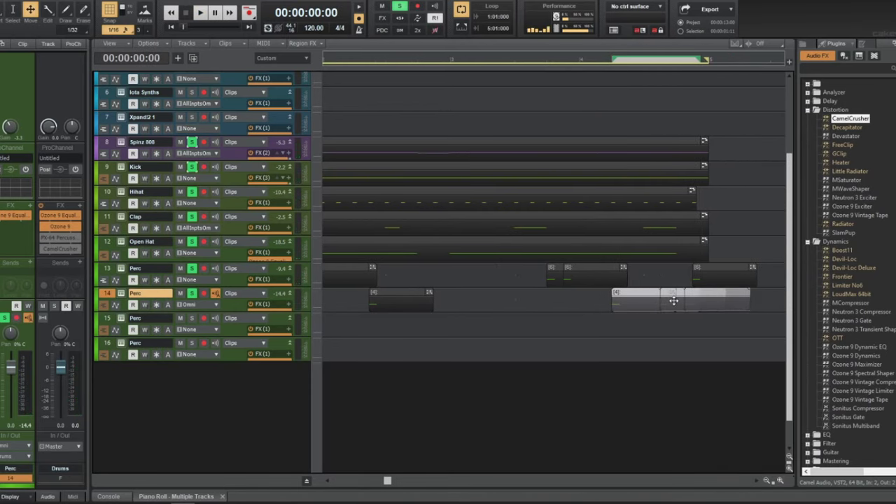
# - Move the two selected track 14 clips to halfway between beats 3 and 4 of bar 4 and play from bar 4
pyautogui.moveTo(673, 300); pyautogui.dragTo(674, 301)
pyautogui.click(579, 64)
pyautogui.press('space')
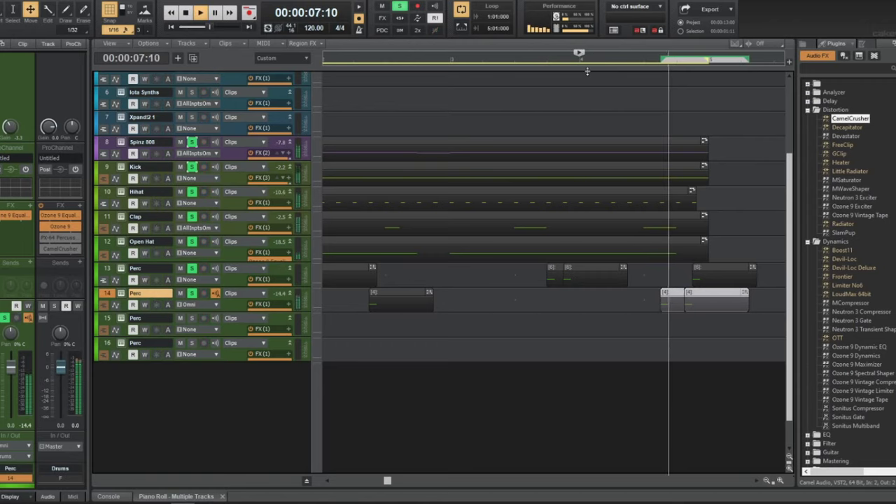
pyautogui.press('w')
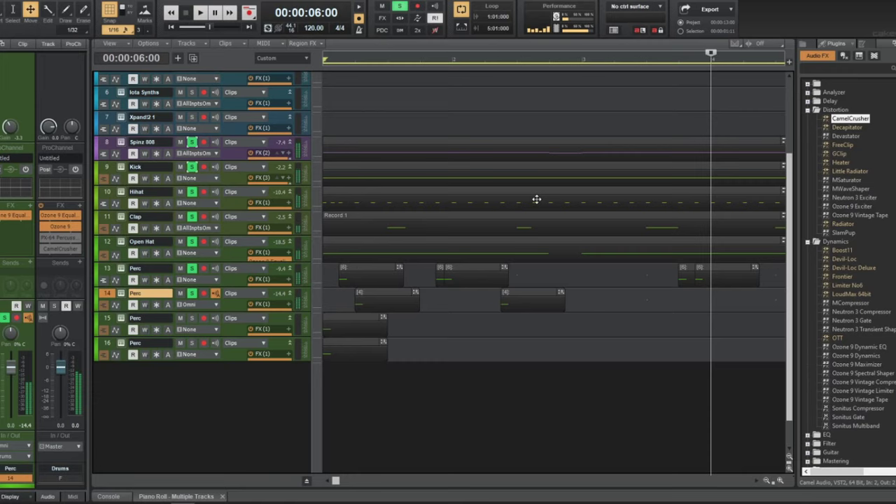
pyautogui.press('space')
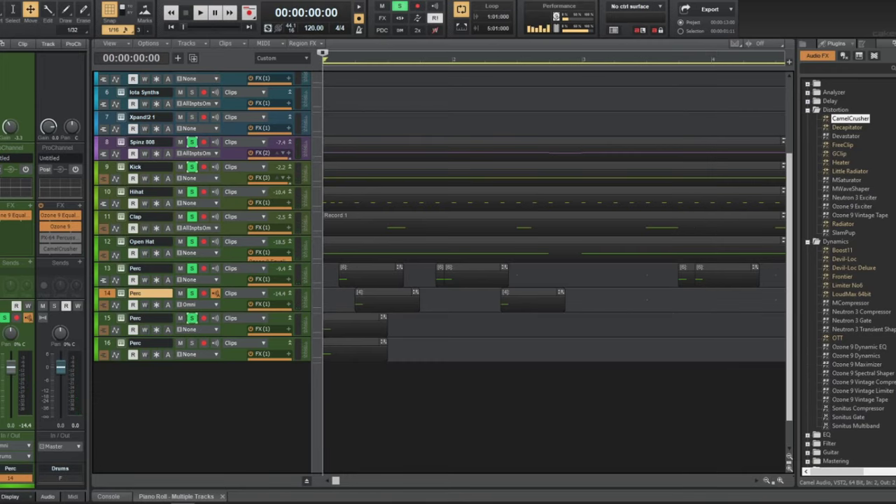
# - Open the track 15 Perc sampler and audition Shaker [ hydro ].wav from the Hi Tech [ KBeaZy ] kit's Percs folder
pyautogui.click(120, 319)
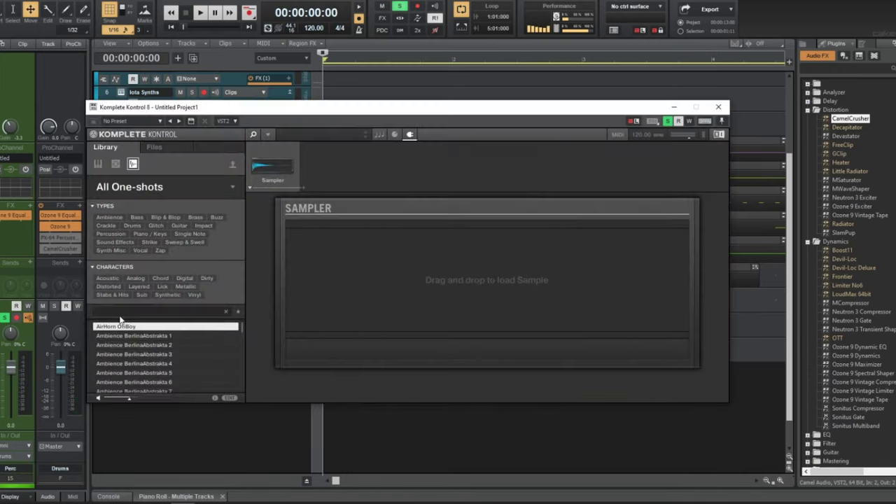
pyautogui.click(153, 147)
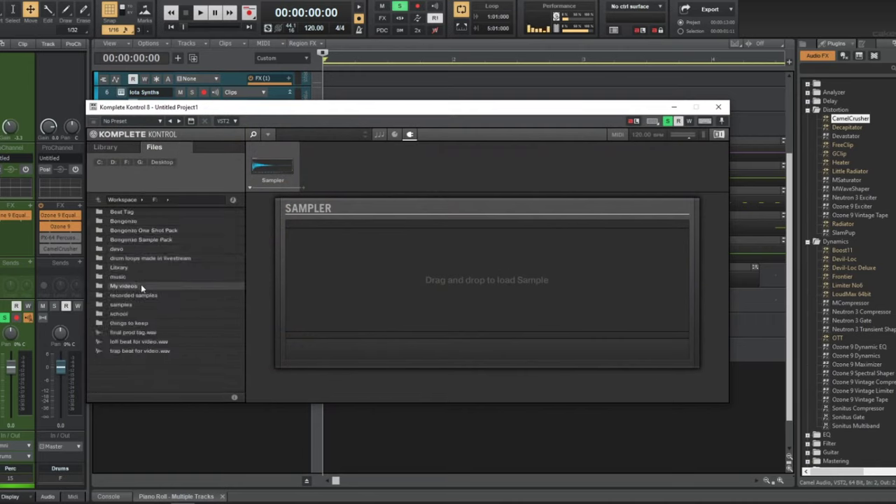
pyautogui.doubleClick(141, 304)
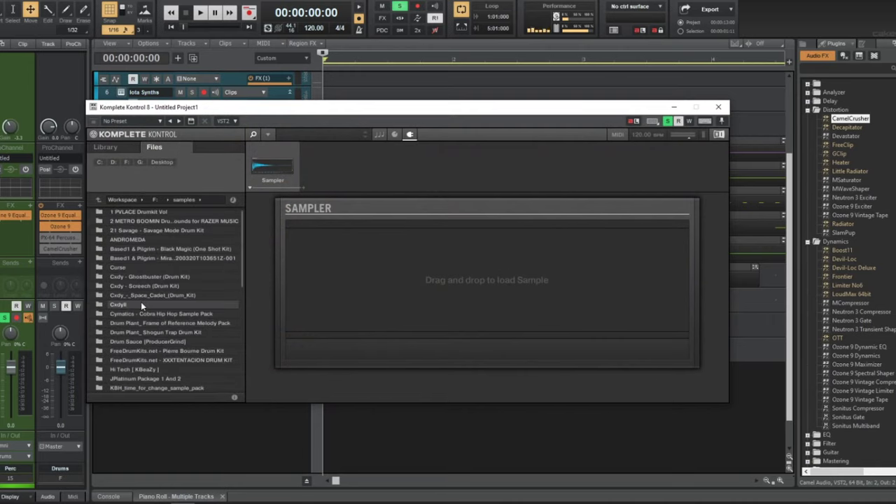
pyautogui.scroll(-3, 149, 337)
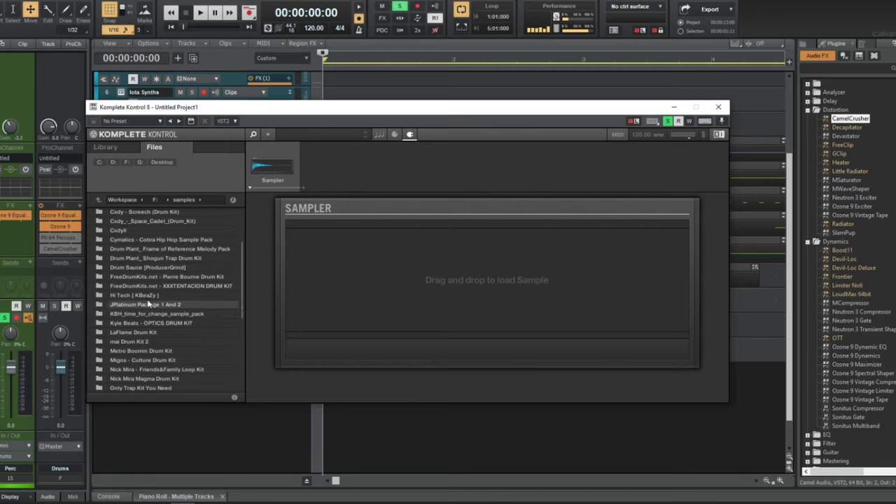
pyautogui.doubleClick(144, 305)
pyautogui.doubleClick(140, 214)
pyautogui.doubleClick(135, 264)
pyautogui.click(136, 268)
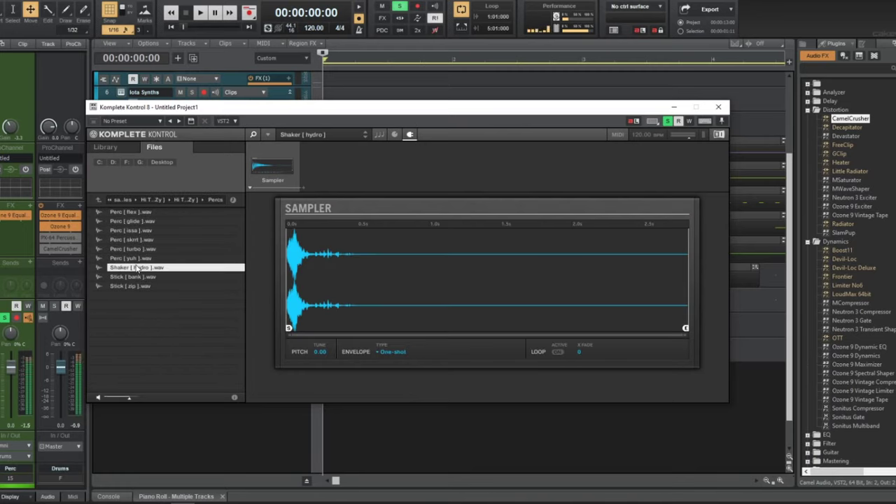
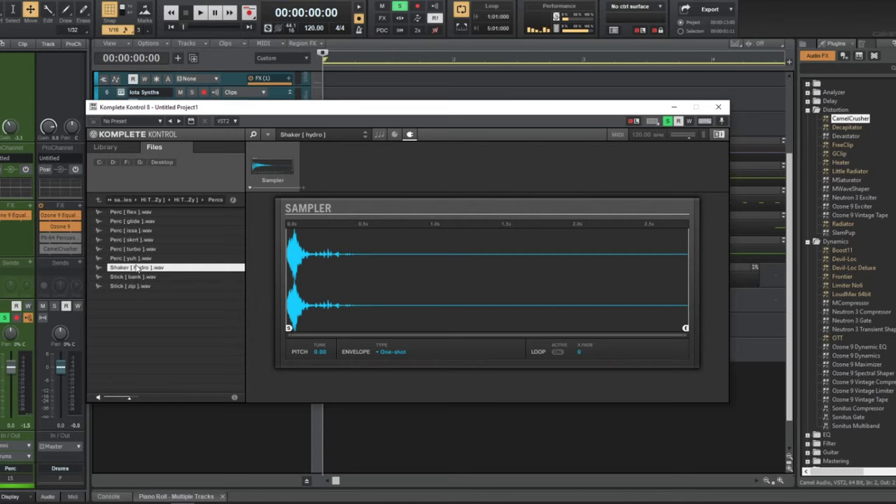
# - Load Stick [ bank ].wav into the track 15 sampler and close the sampler
pyautogui.press('space')
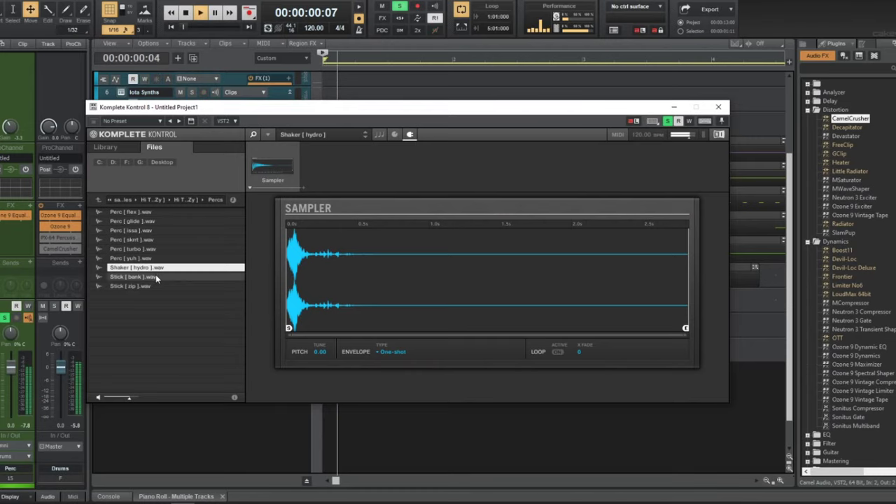
pyautogui.click(156, 276)
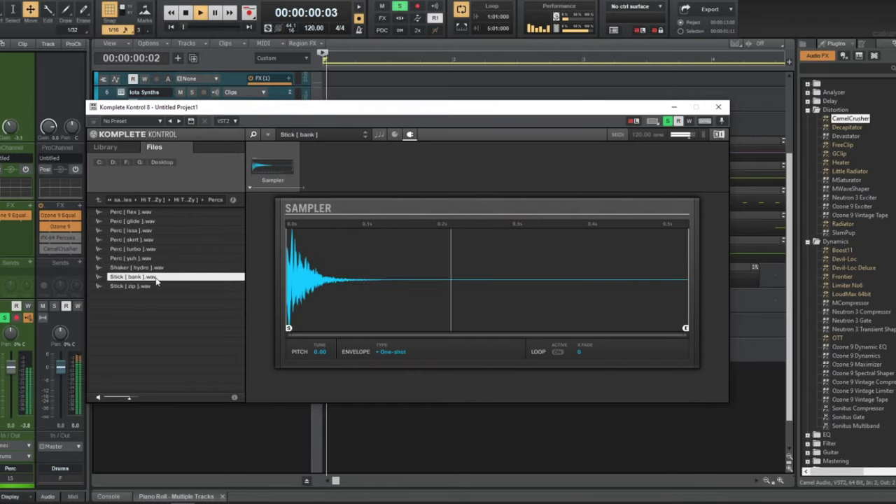
pyautogui.click(718, 106)
pyautogui.press('space')
# - Move the track 15 Perc clip to a sixteenth after beat 4 of bar 1, playing back to check the timing
pyautogui.moveTo(376, 316); pyautogui.dragTo(451, 318)
pyautogui.press('space')
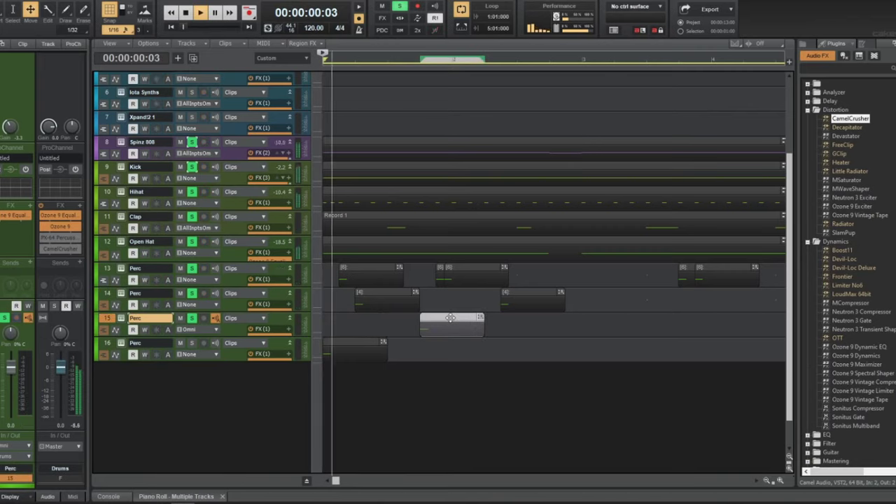
pyautogui.press('space')
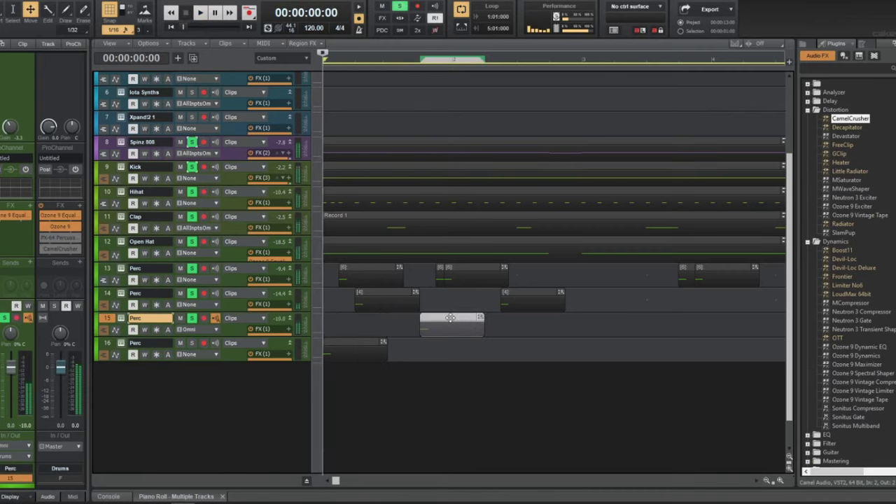
pyautogui.moveTo(455, 320); pyautogui.dragTo(453, 319)
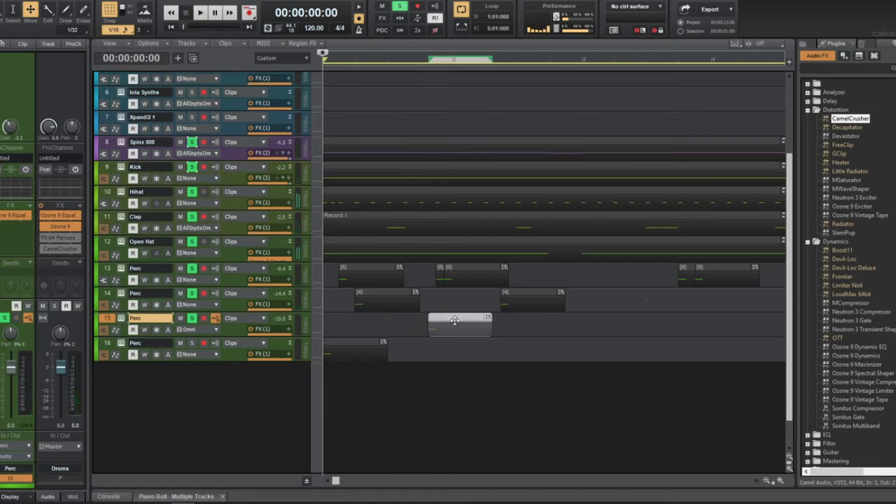
pyautogui.press('space')
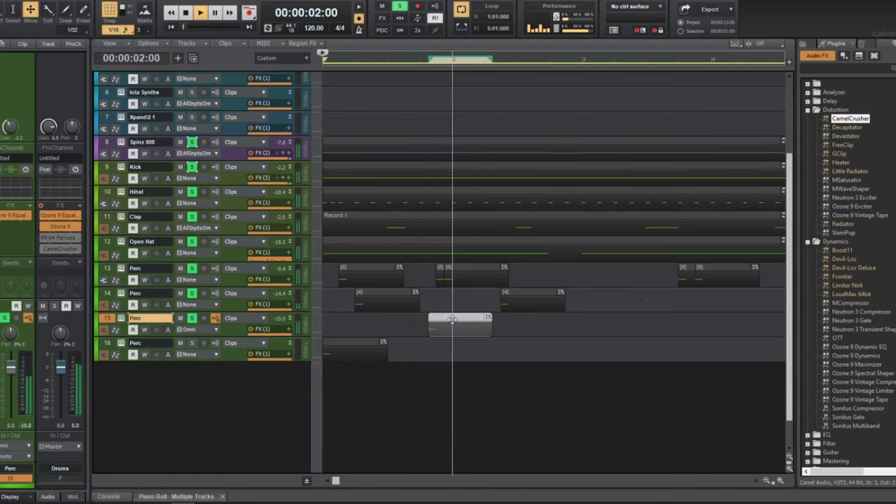
pyautogui.press('space')
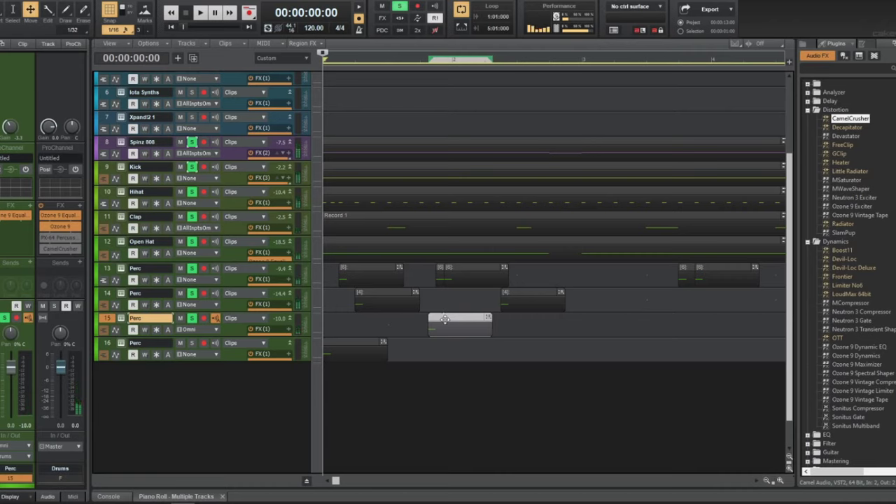
# - Copy the track 15 Perc clip to the last sixteenth of bar 2, just before bar 3
pyautogui.moveTo(445, 319); pyautogui.dragTo(578, 321)
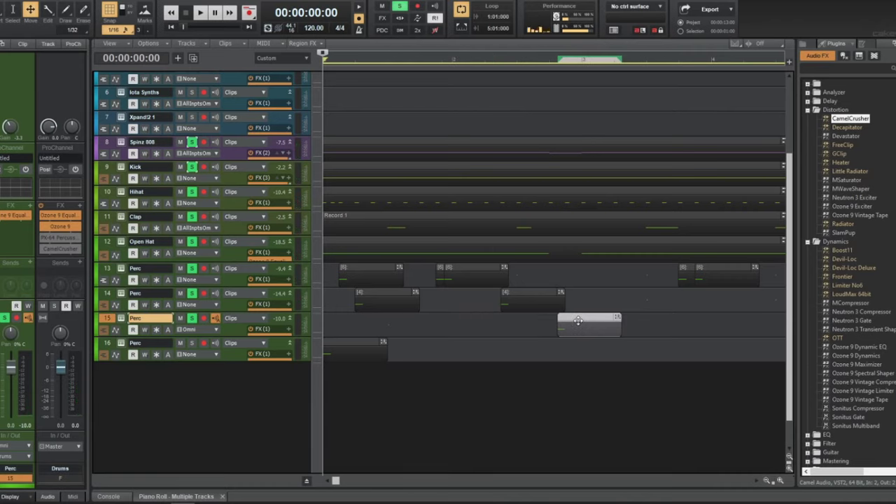
pyautogui.hotkey('ctrl', 'z')
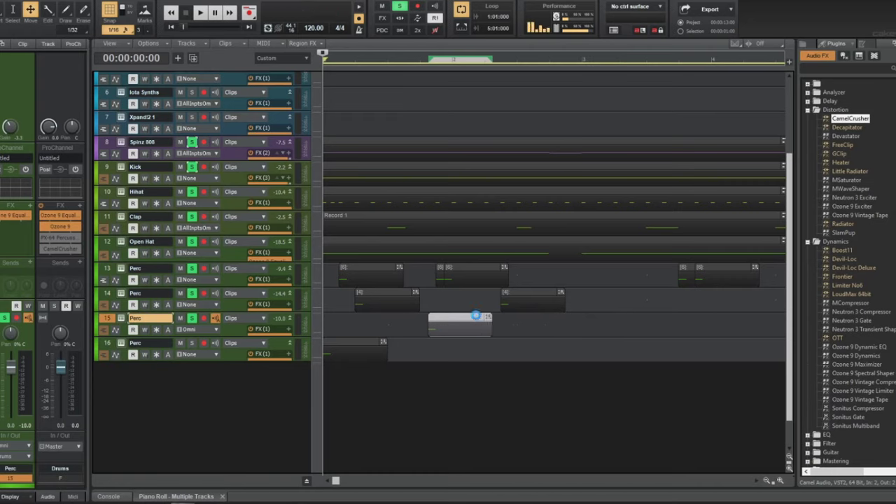
pyautogui.moveTo(454, 321); pyautogui.dragTo(594, 325)
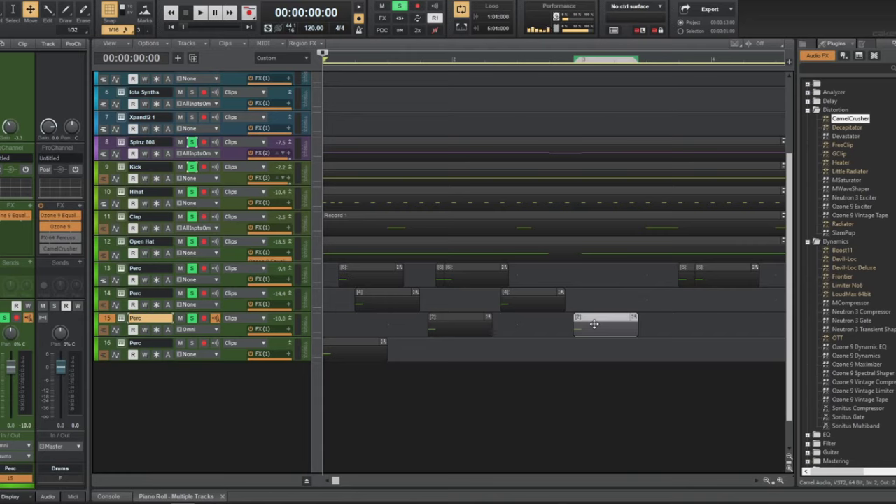
# - Reopen the track 15 sampler and browse its files back to the samples folder on drive F:
pyautogui.click(122, 319)
pyautogui.click(152, 147)
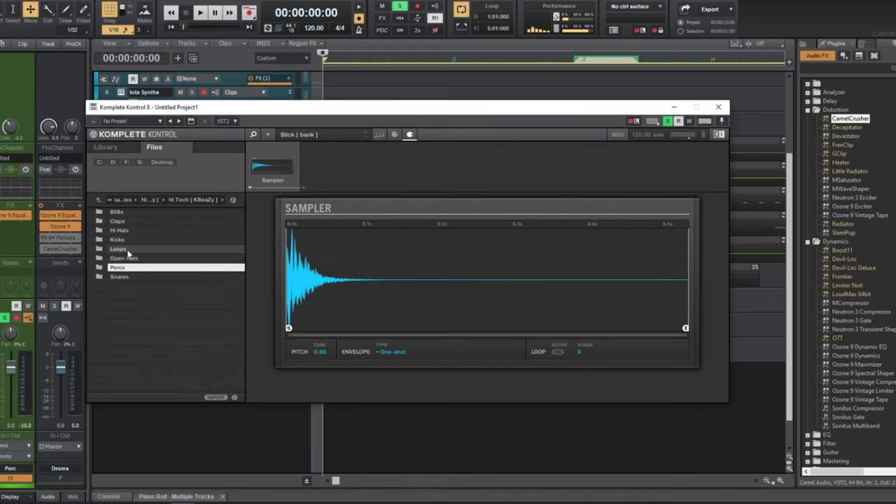
pyautogui.click(121, 199)
pyautogui.click(121, 199)
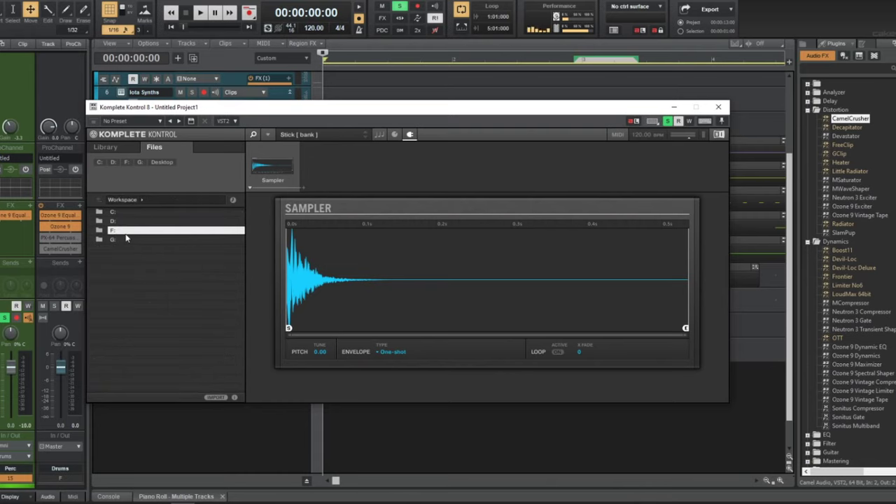
pyautogui.click(126, 233)
pyautogui.click(129, 307)
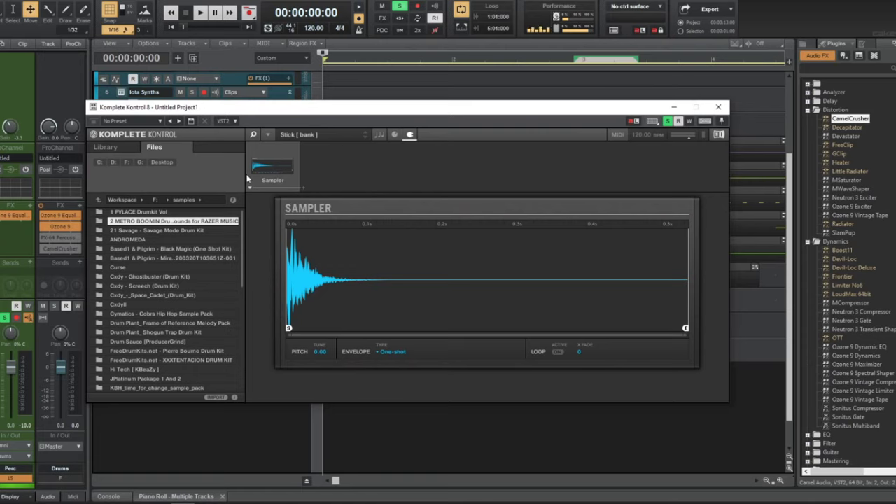
# - Load BOOMIN RIMSHOT HARD.wav from the 2 METRO BOOMIN folder into the track 15 sampler and lower the track's gain
pyautogui.click(205, 222)
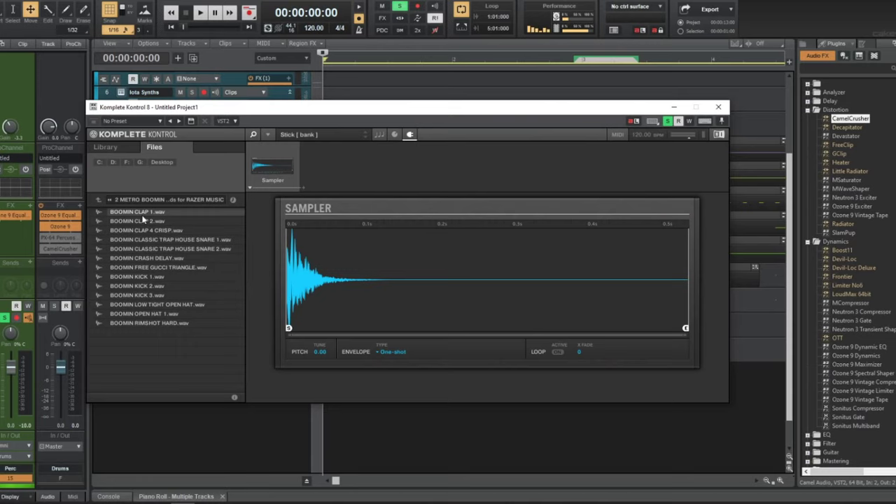
pyautogui.click(180, 324)
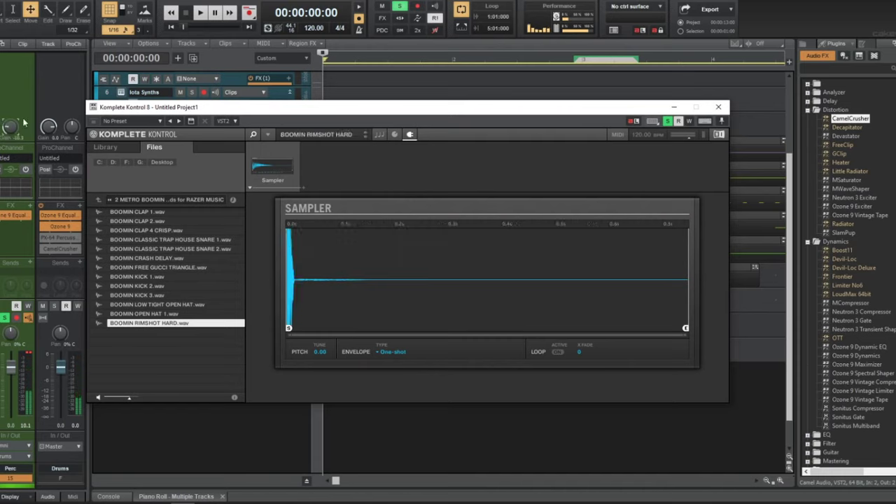
pyautogui.click(150, 325)
pyautogui.click(715, 110)
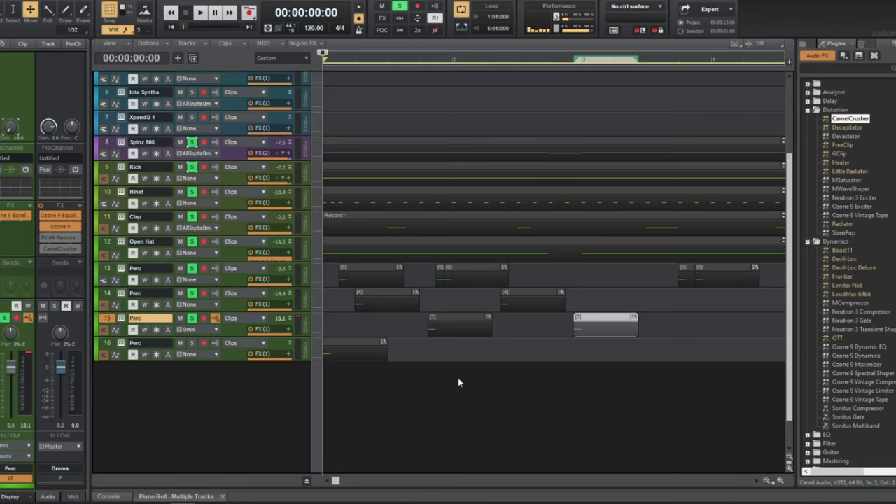
# - Play the loop and copy the track 15 Perc clip to halfway between beats 2 and 3 of bar 4
pyautogui.press('space')
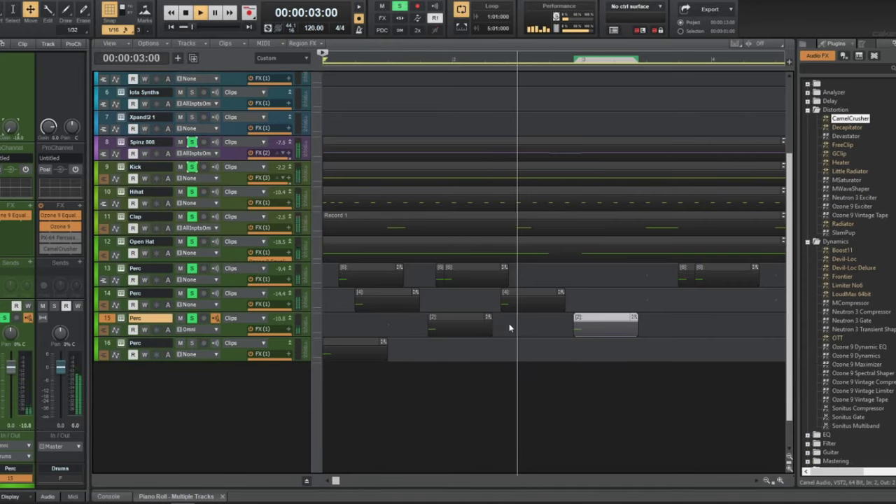
pyautogui.scroll(-2, 509, 323)
pyautogui.moveTo(510, 324); pyautogui.dragTo(627, 331)
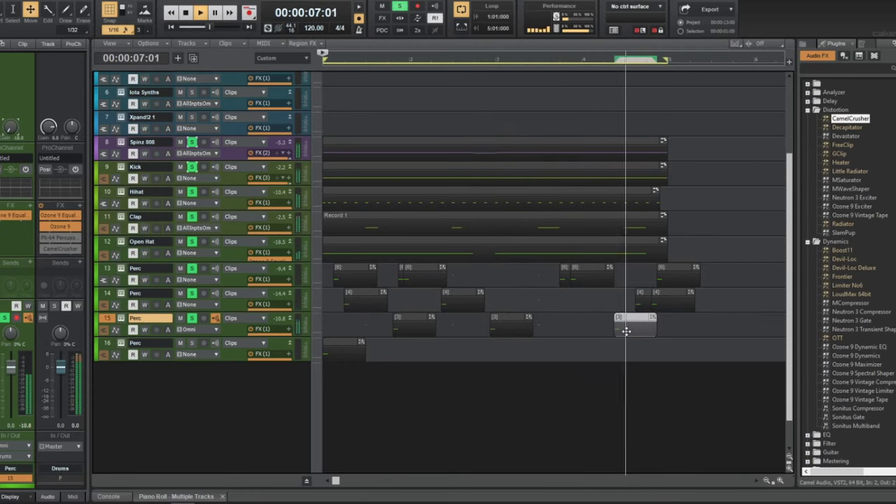
# - Move the two Perc clips at the end of bar 4 from track 14 down to track 15
pyautogui.scroll(-2, 627, 331)
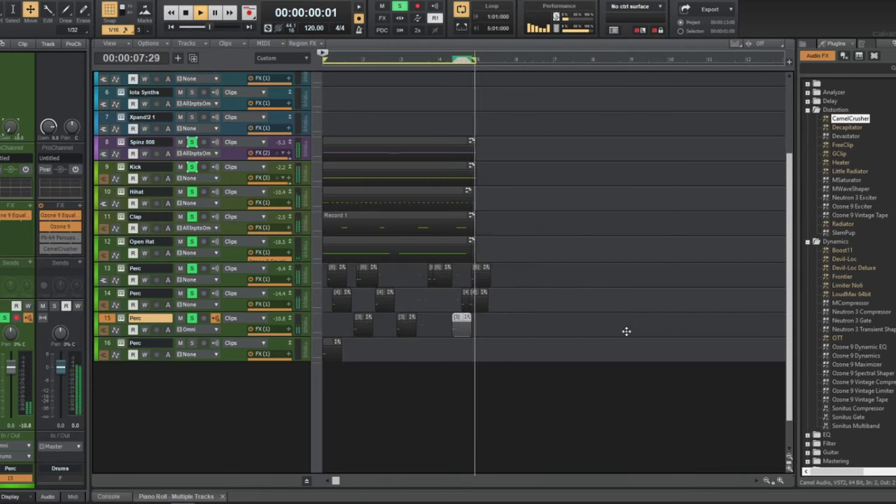
pyautogui.middleClick(481, 349)
pyautogui.click(456, 337)
pyautogui.moveTo(499, 302); pyautogui.dragTo(463, 334)
pyautogui.middleClick(461, 301)
pyautogui.click(454, 294)
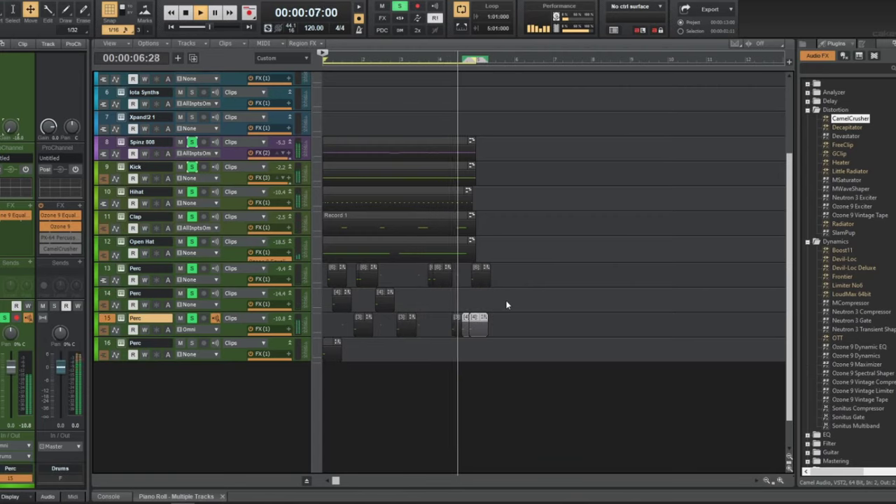
# - Stop playback and bounce the Perc clips on tracks 13, 14 and 15 into a single clip per track
pyautogui.press('w')
pyautogui.middleClick(490, 318)
pyautogui.click(490, 318)
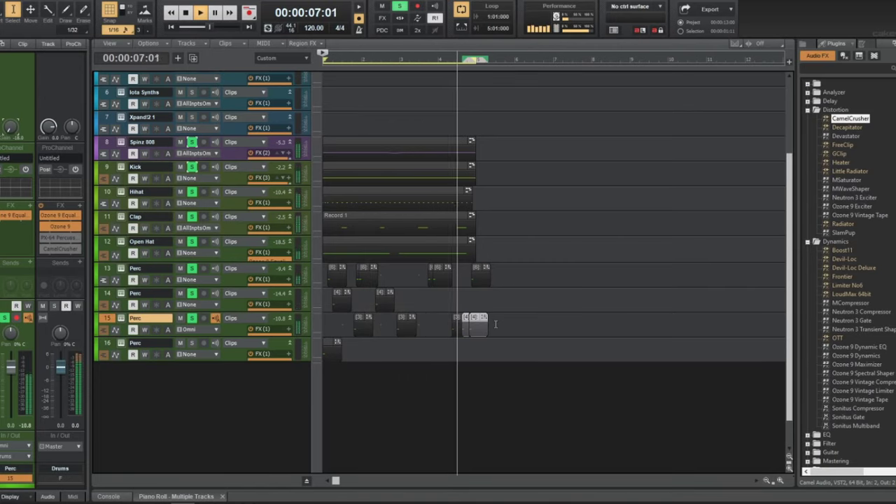
pyautogui.press('space')
pyautogui.moveTo(497, 325); pyautogui.dragTo(288, 281)
pyautogui.click(326, 280)
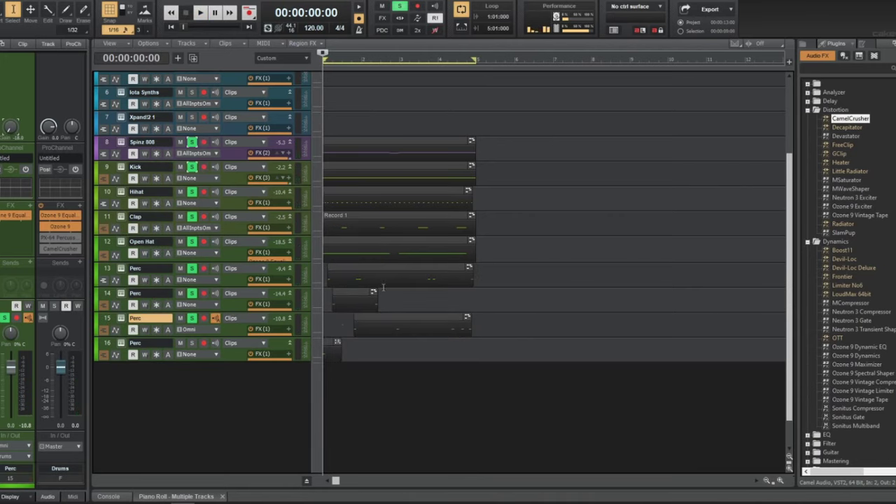
# - Open the track 16 Perc clip in the Step Sequencer and return to the track view
pyautogui.scroll(2, 429, 292)
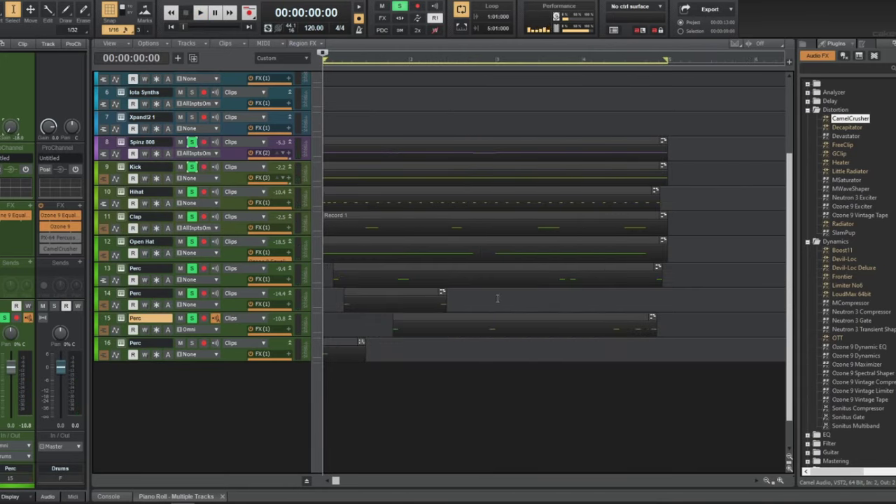
pyautogui.click(334, 341)
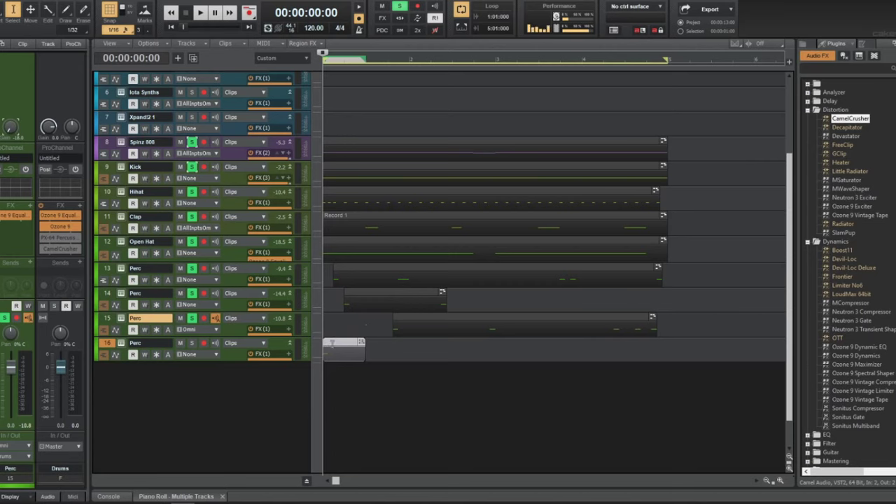
pyautogui.doubleClick(332, 342)
pyautogui.click(246, 414)
pyautogui.click(246, 414)
pyautogui.press('d')
pyautogui.click(330, 340)
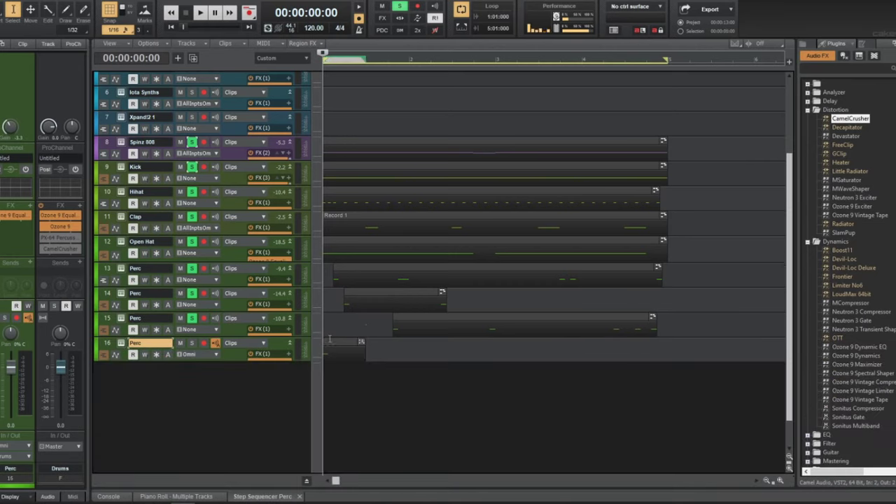
# - Try the track 16 Perc clip near the end of bar 2 and put it back at the start of bar 1
pyautogui.press('t')
pyautogui.click(343, 368)
pyautogui.moveTo(331, 358); pyautogui.dragTo(429, 355)
pyautogui.press('Delete')
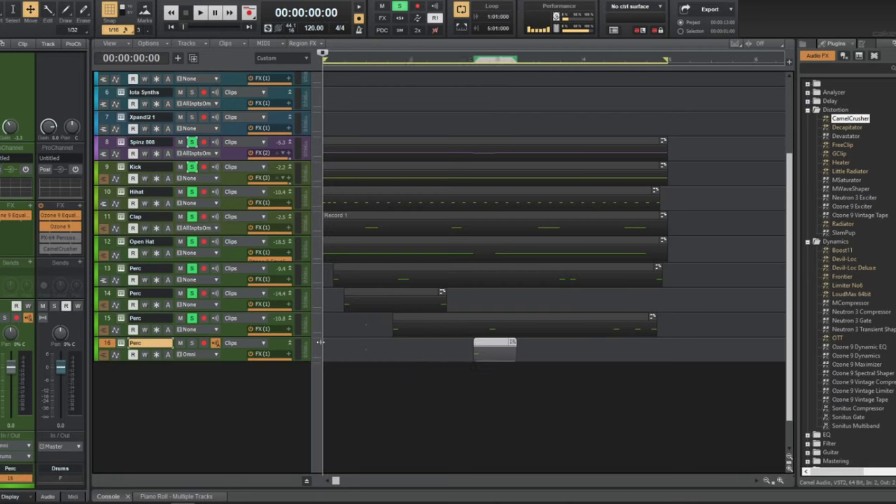
pyautogui.moveTo(494, 351); pyautogui.dragTo(341, 350)
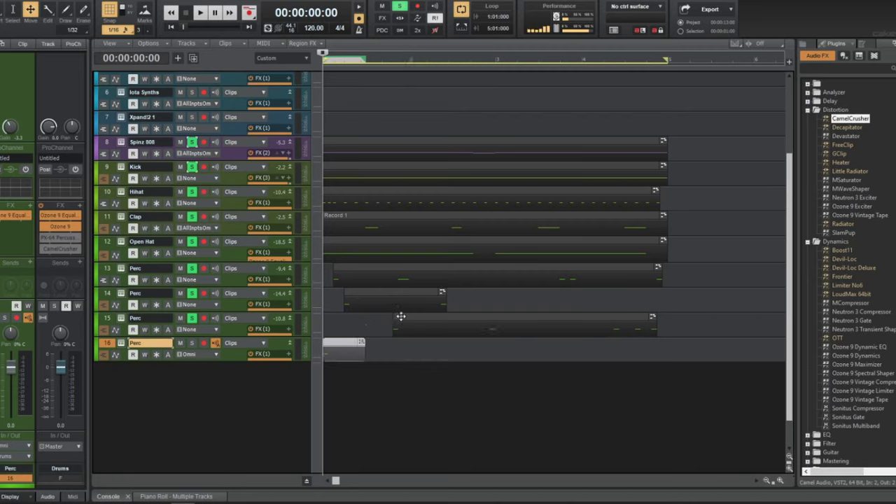
# - Mute the track 16 Perc and play the beginning of the loop
pyautogui.click(180, 343)
pyautogui.press('space')
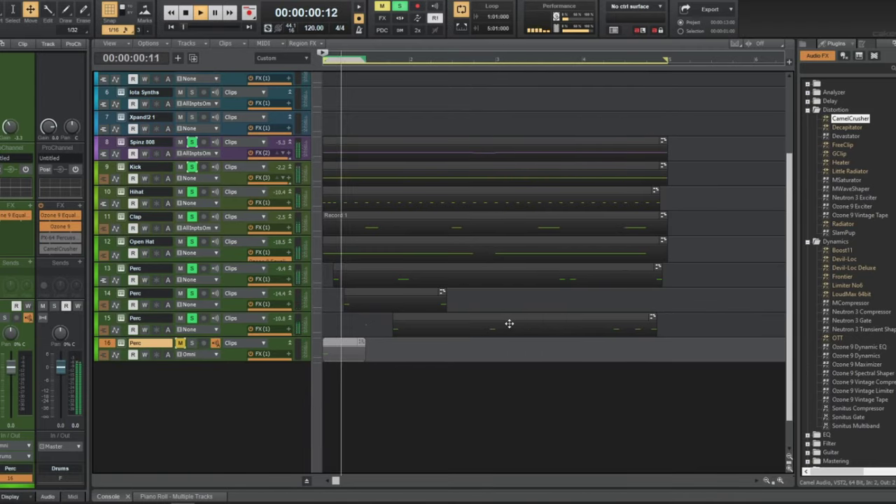
pyautogui.scroll(3, 509, 325)
pyautogui.press('space')
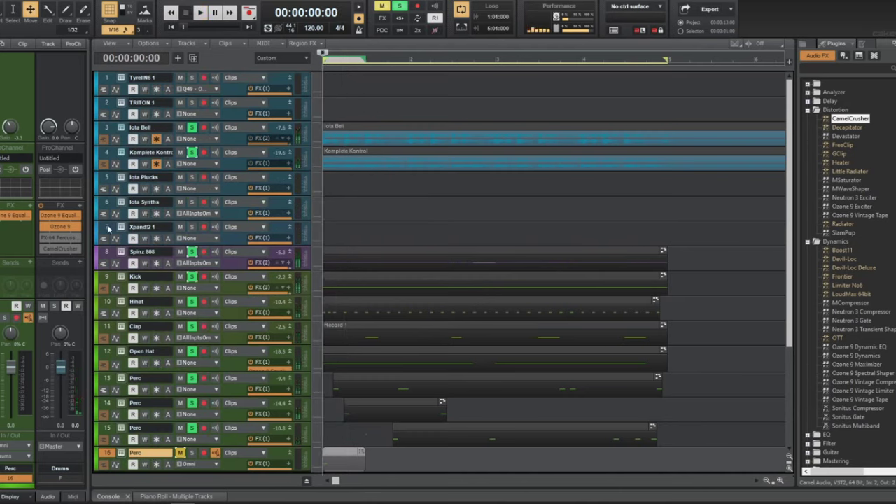
# - Duplicate the Hihat track 10 without its notes and open the new Hihat track 11 in the maximized Piano Roll
pyautogui.click(232, 312)
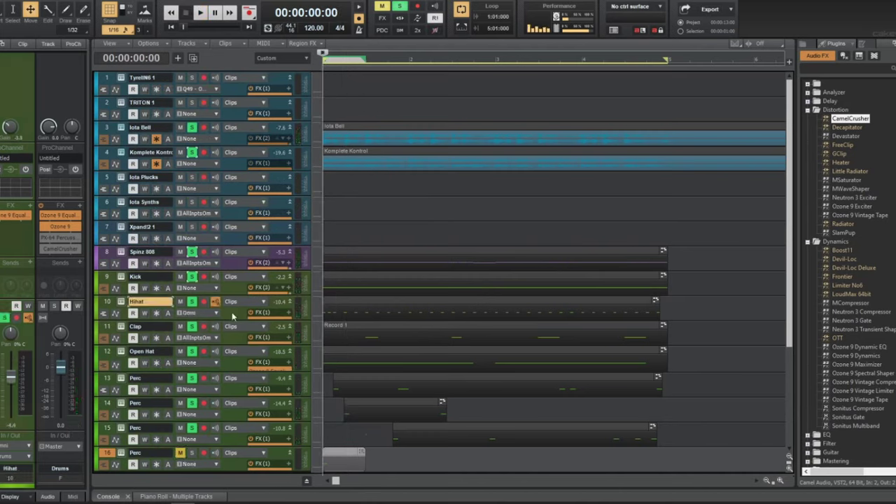
pyautogui.click(193, 59)
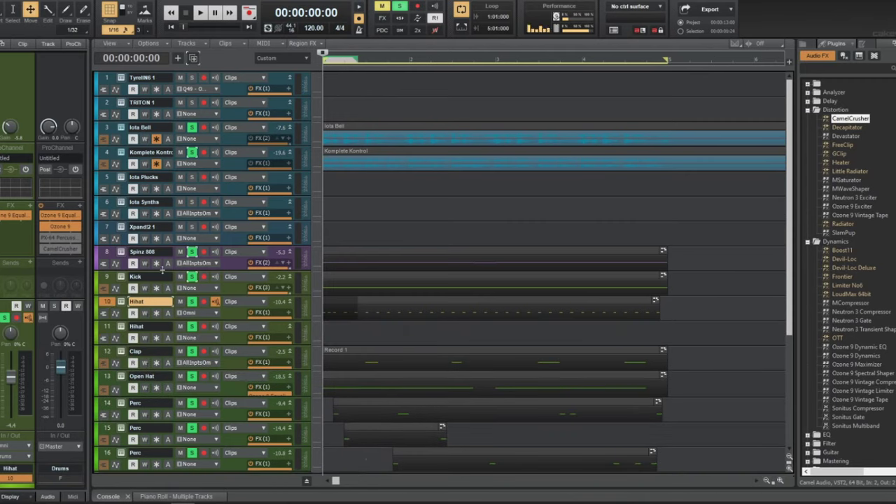
pyautogui.click(242, 339)
pyautogui.rightClick(331, 341)
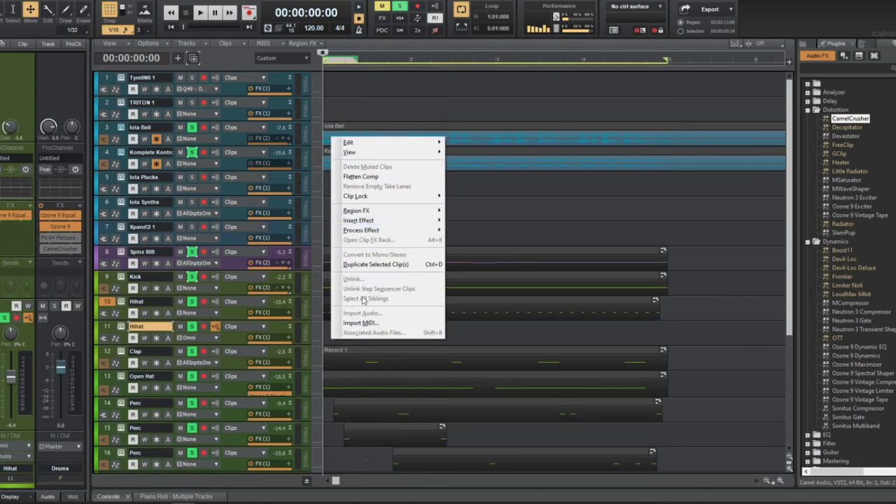
pyautogui.moveTo(360, 152)
pyautogui.click(453, 152)
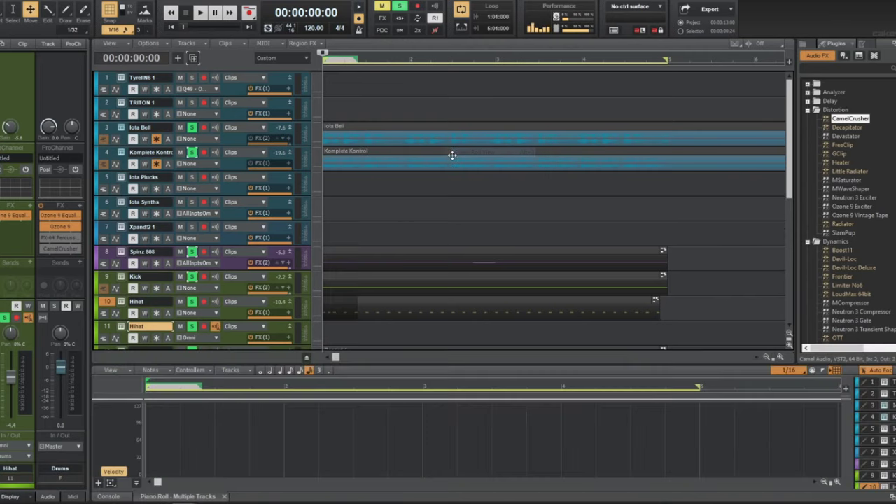
pyautogui.press('t')
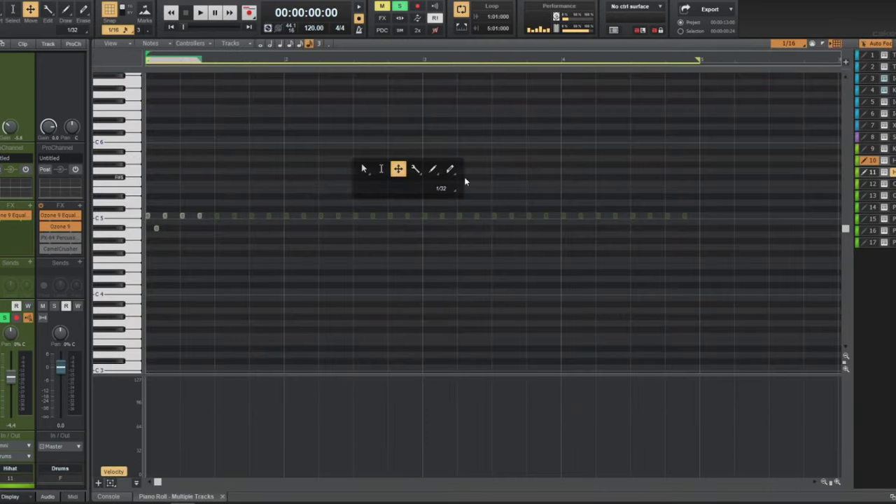
# - Choose the Draw tool and set both the Piano Roll snap resolution and the drawn note length to 1/32
pyautogui.click(430, 168)
pyautogui.rightClick(803, 42)
pyautogui.click(753, 48)
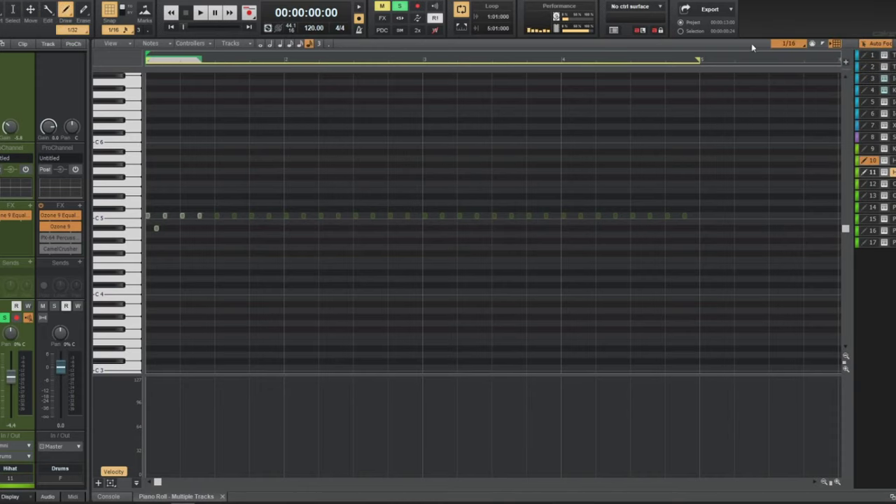
pyautogui.click(789, 43)
pyautogui.click(806, 203)
pyautogui.press('t')
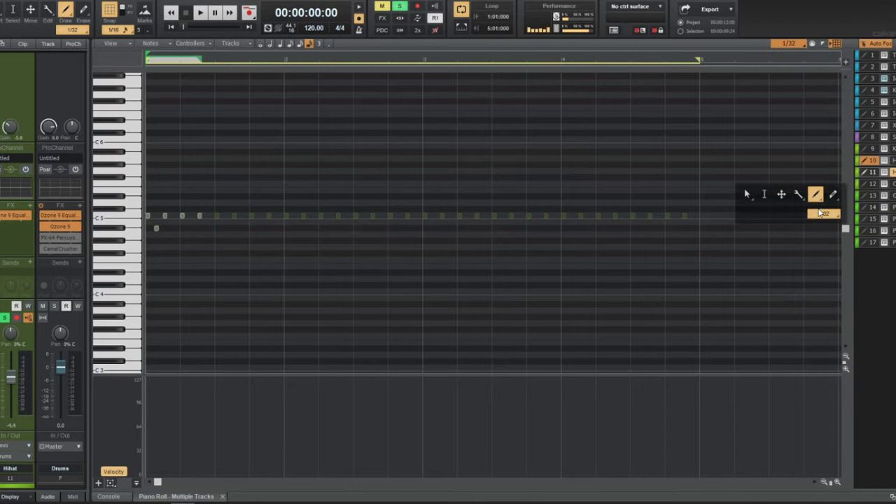
pyautogui.click(824, 214)
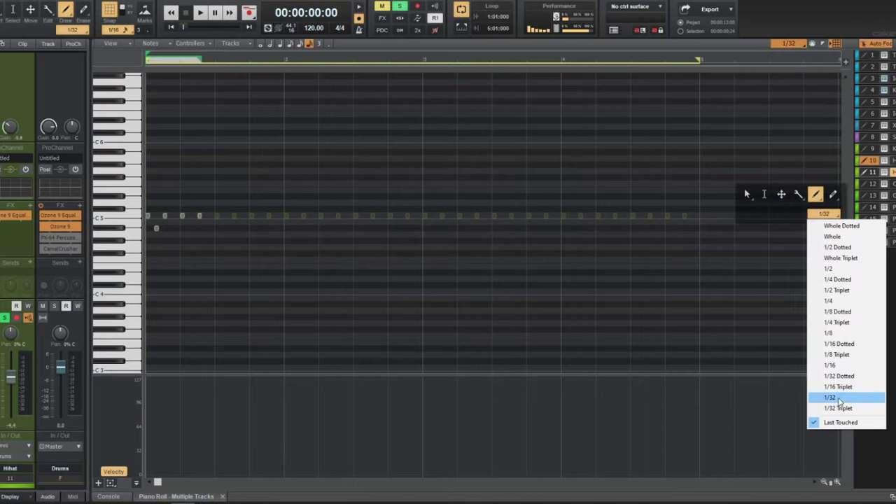
pyautogui.click(841, 398)
# - Show only Hihat track 11 and draw six 1/32 notes on C5 from the start of bar 1 with falling velocities
pyautogui.click(872, 175)
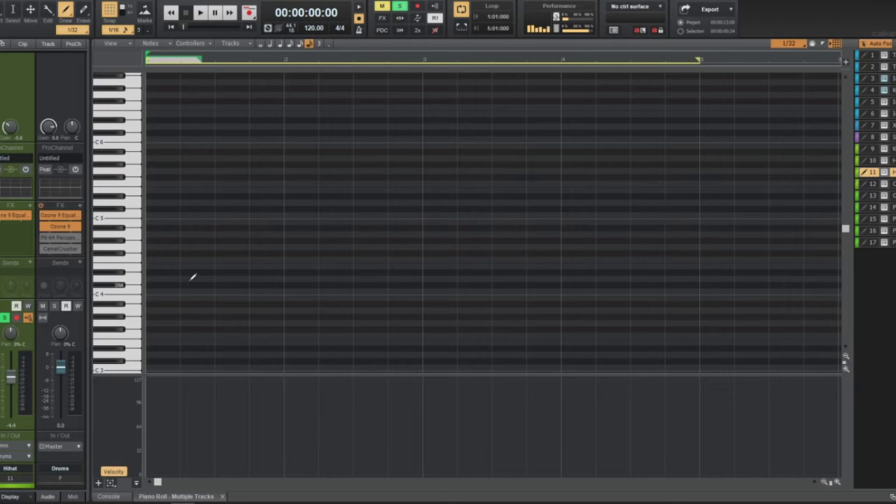
pyautogui.moveTo(172, 215); pyautogui.dragTo(147, 218)
pyautogui.click(148, 216)
pyautogui.press('space')
pyautogui.press('space')
pyautogui.moveTo(143, 193); pyautogui.dragTo(143, 240)
pyautogui.moveTo(146, 392)
pyautogui.mouseDown()
pyautogui.moveTo(170, 421)
pyautogui.moveTo(147, 386)
pyautogui.moveTo(169, 441)
pyautogui.moveTo(162, 397)
pyautogui.moveTo(136, 375)
pyautogui.mouseUp()
# - Play the new 1/32 hi-hat roll with the rest of the beat and stop playback
pyautogui.press('space')
pyautogui.press('space')
pyautogui.press('space')
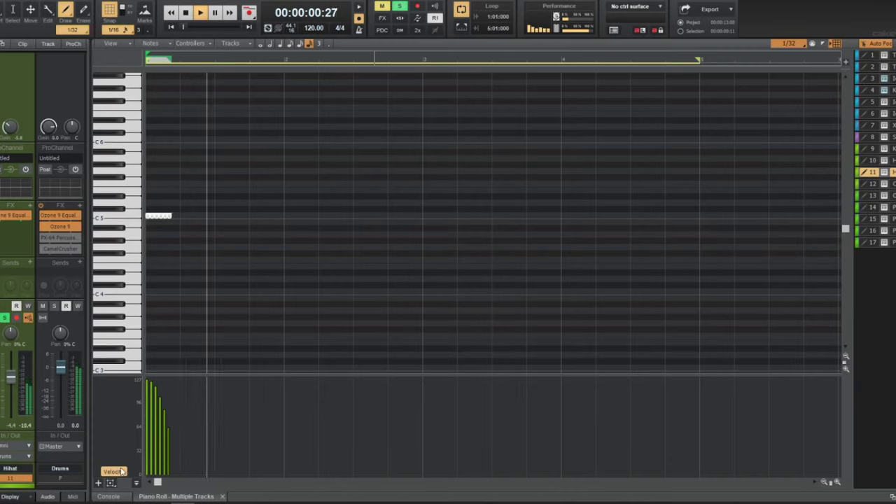
pyautogui.press('space')
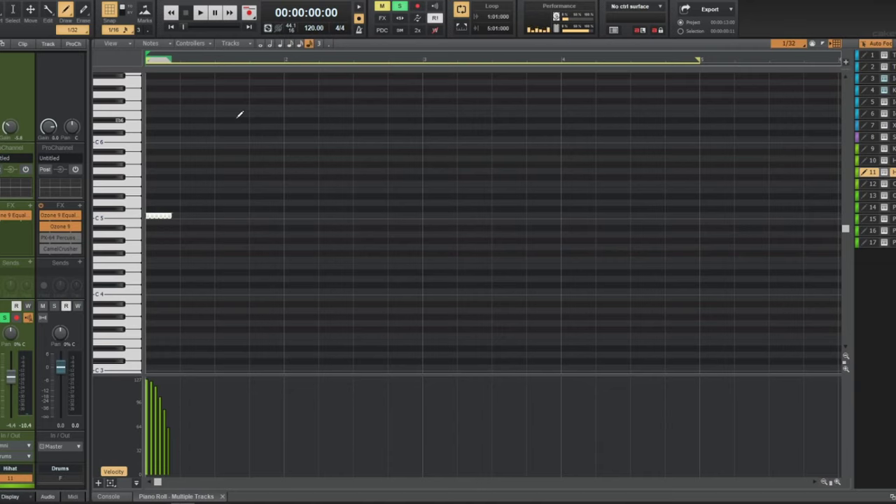
# - Open the Piano Roll for the Xpand!2 1 track, maximize it and return to the track view
pyautogui.scroll(1, 239, 114)
pyautogui.press('e')
pyautogui.press('d')
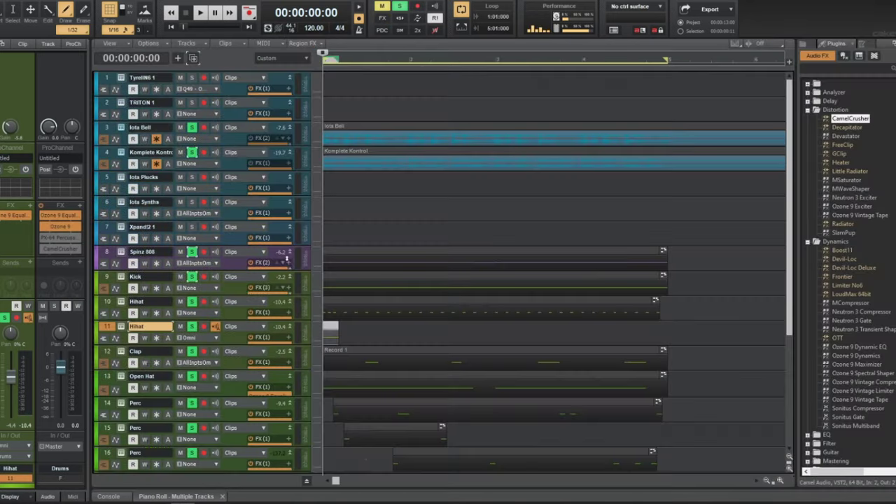
pyautogui.click(230, 233)
pyautogui.press('d')
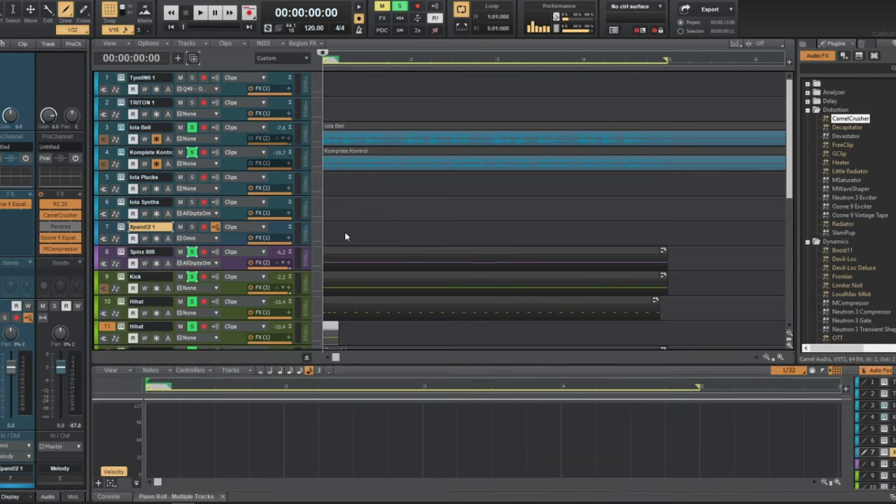
pyautogui.hotkey('shift', 'd')
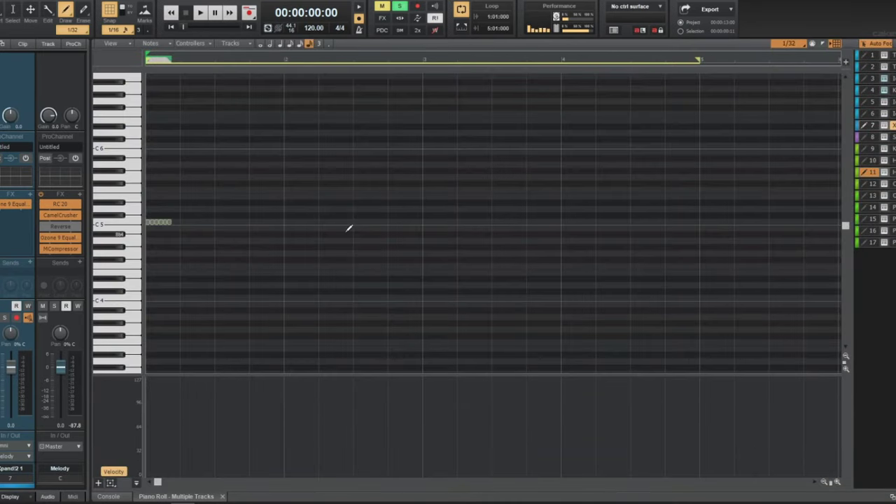
pyautogui.press('d')
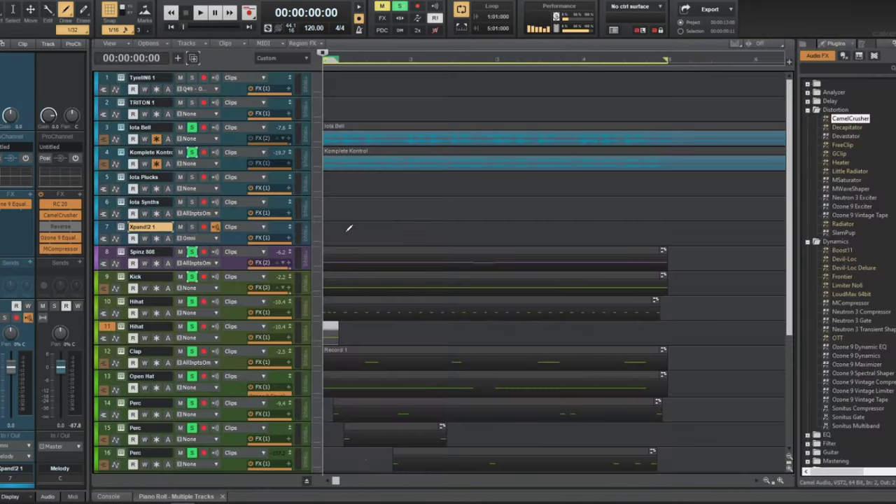
# - Open the maximized Piano Roll for the Iota Plucks track, undo the stray edit and return to the track view
pyautogui.click(236, 192)
pyautogui.press('d')
pyautogui.hotkey('shift', 'd')
pyautogui.click(183, 185)
pyautogui.hotkey('ctrl', 'z')
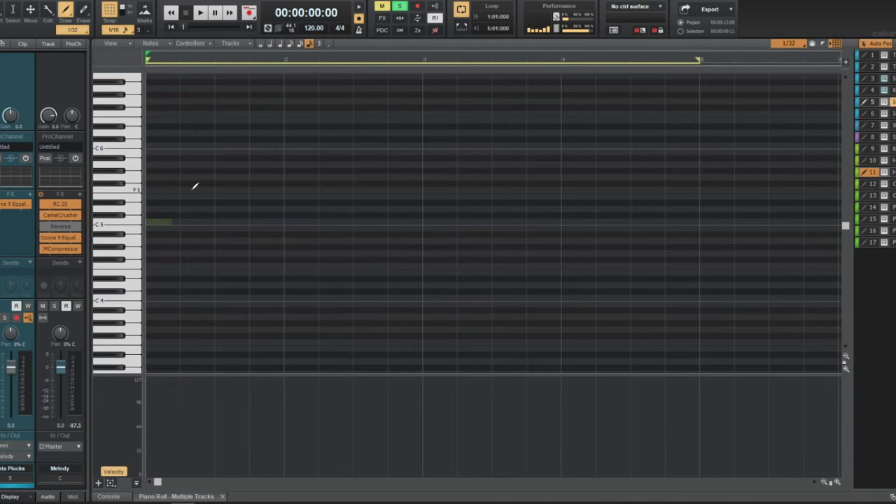
pyautogui.press('d')
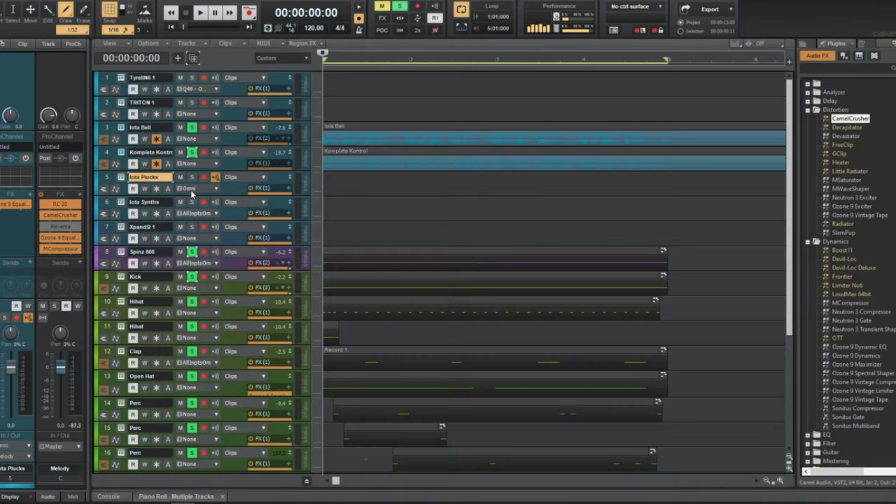
# - Review the view options for the Xpand!2 1 track and switch through the Console and Piano Roll views
pyautogui.rightClick(344, 234)
pyautogui.moveTo(363, 247)
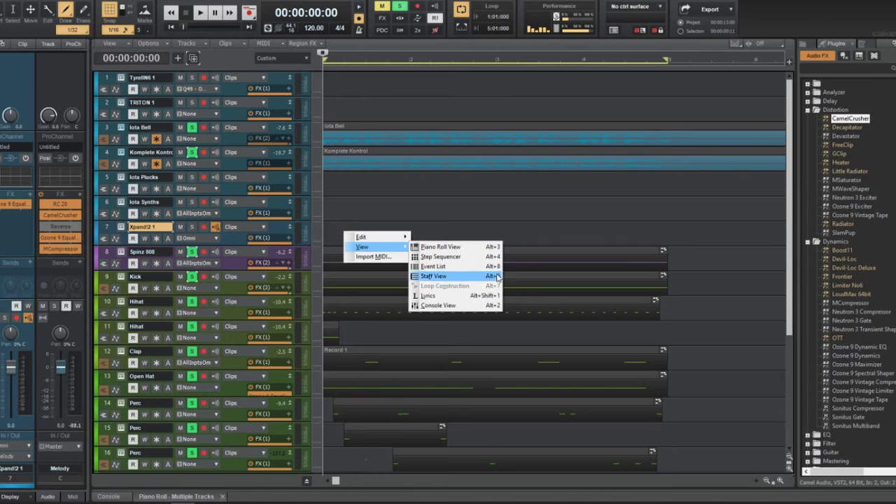
pyautogui.click(470, 208)
pyautogui.hotkey('alt', '2')
pyautogui.hotkey('shift', 'd')
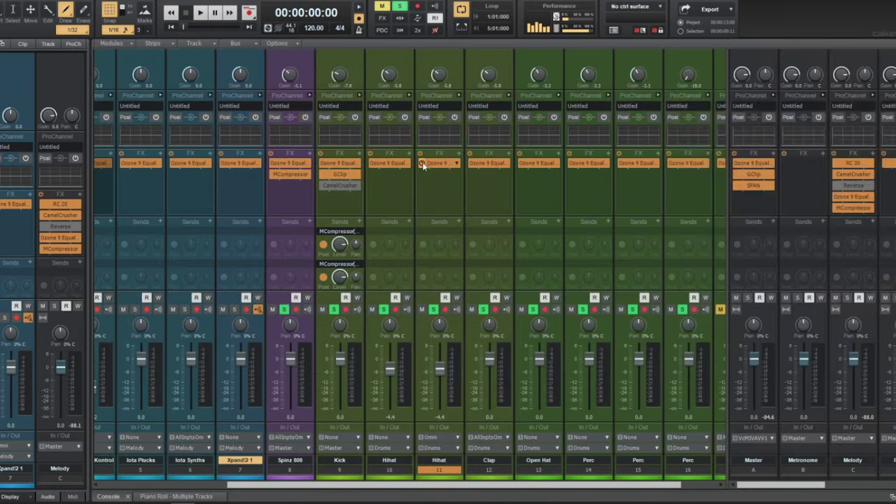
pyautogui.press('d')
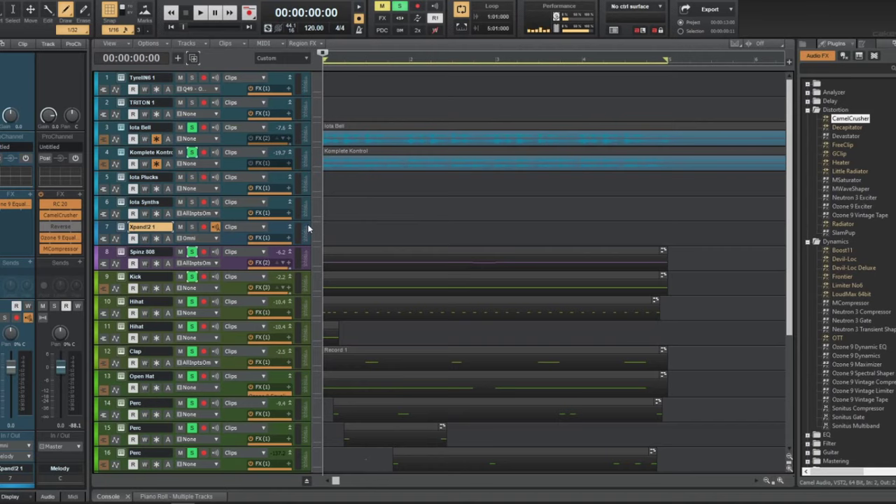
pyautogui.hotkey('alt', '3')
pyautogui.press('d')
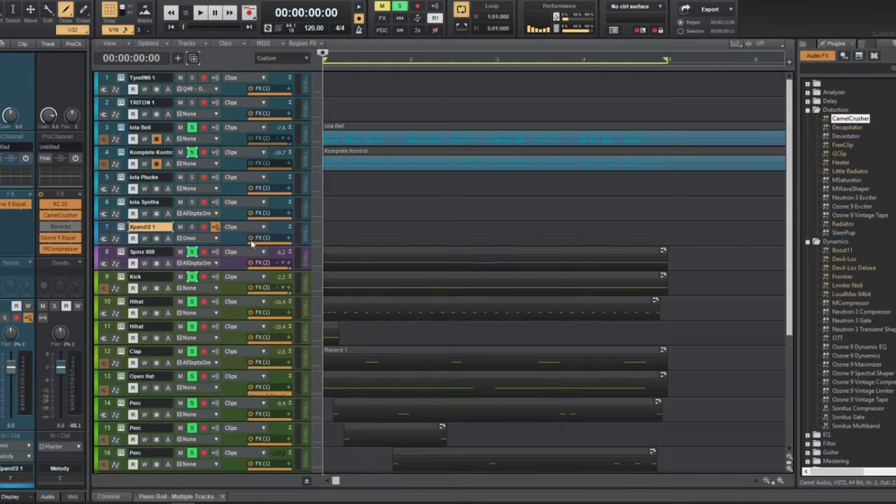
# - Select the duplicated Hihat track 11, recall screenset 1 and open the docked Piano Roll for its clip
pyautogui.click(229, 339)
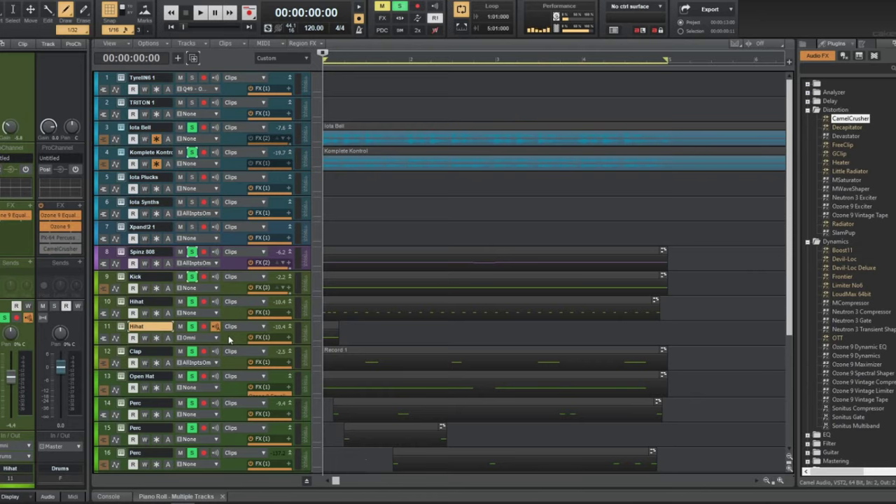
pyautogui.doubleClick(229, 339)
pyautogui.click(321, 292)
pyautogui.press('1')
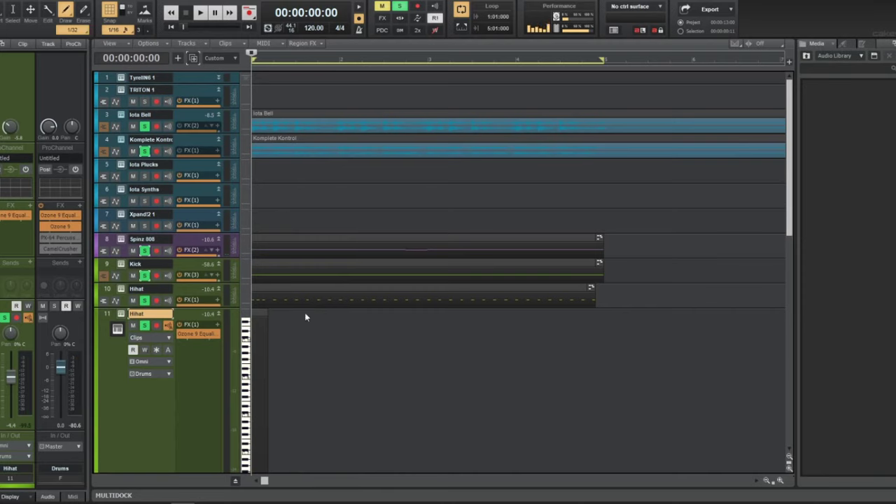
pyautogui.doubleClick(261, 350)
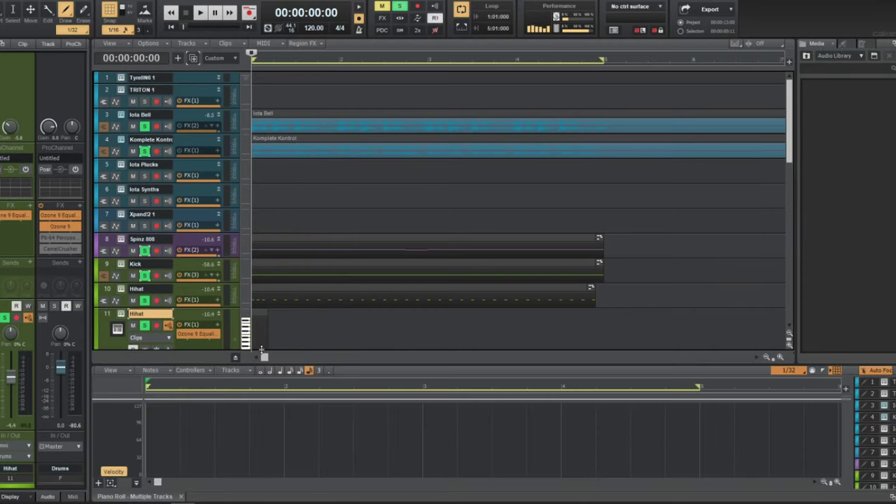
# - Maximize the Piano Roll for Hihat track 11, centre the view on the C5 roll and audition the beat
pyautogui.scroll(2, 121, 182)
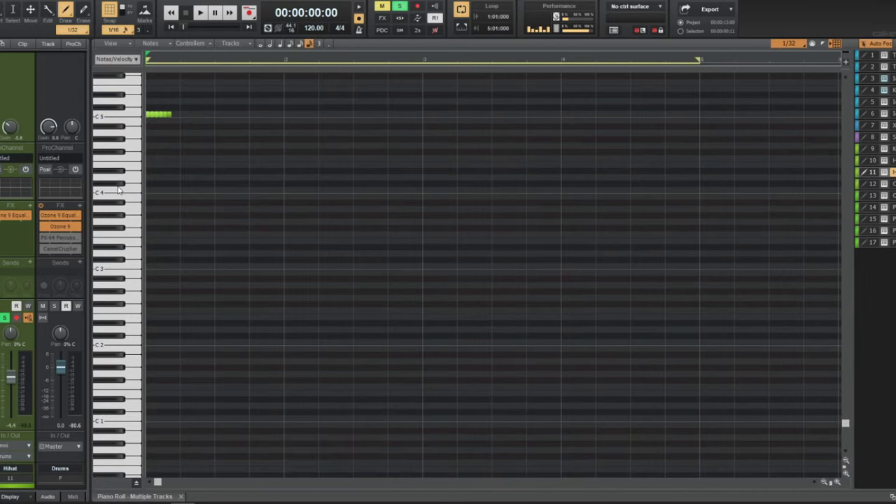
pyautogui.press('c')
pyautogui.scroll(8, 119, 189)
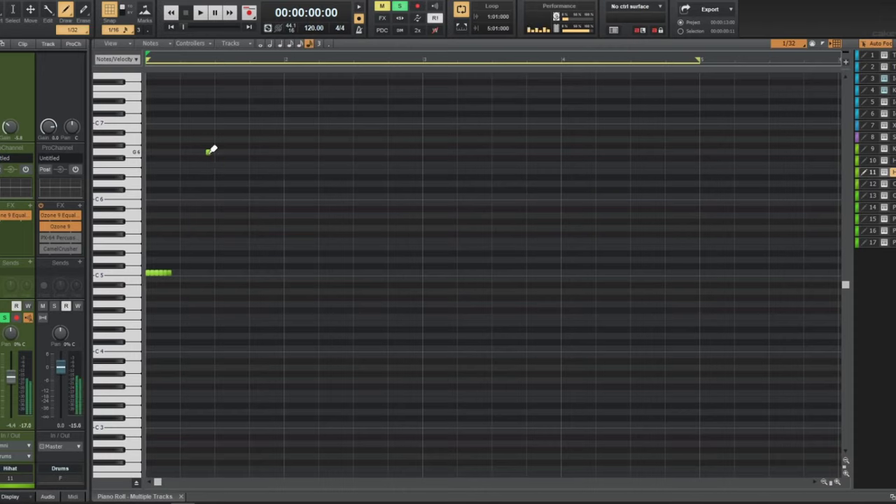
pyautogui.press('t')
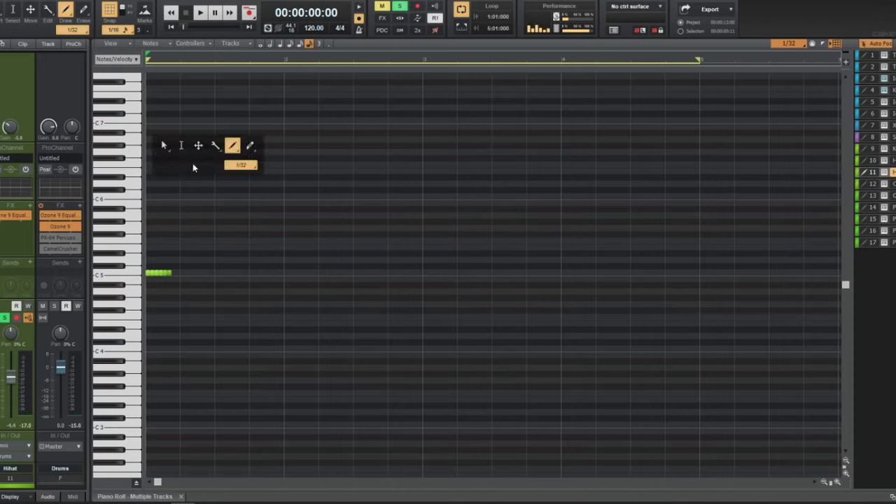
pyautogui.press('space')
pyautogui.press('space')
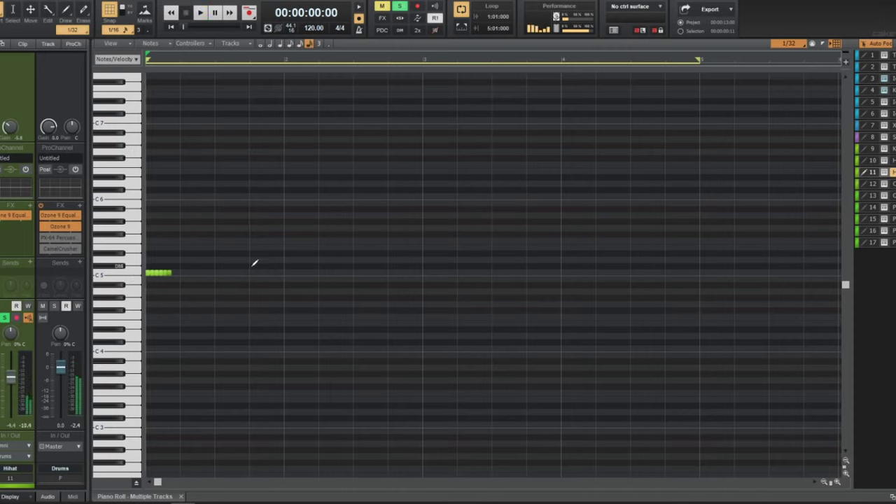
# - Set the grid snap to 1/8 Triplet and draw three short hi-hat notes on F#4 in measure 1
pyautogui.press('t')
pyautogui.click(788, 46)
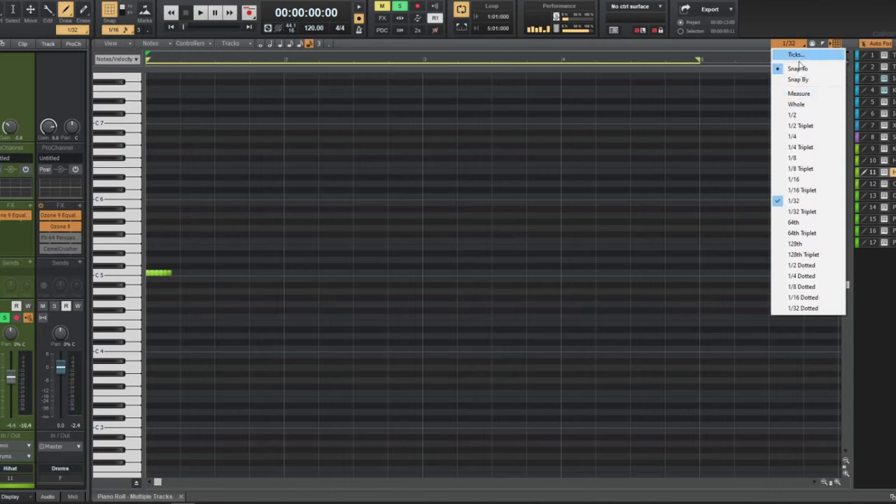
pyautogui.click(800, 171)
pyautogui.press('t')
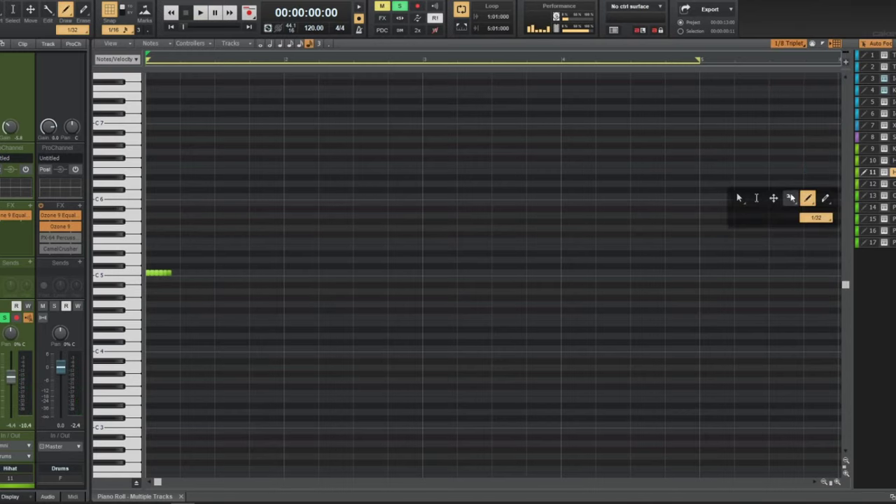
pyautogui.click(807, 199)
pyautogui.click(182, 311)
pyautogui.click(194, 311)
pyautogui.click(205, 310)
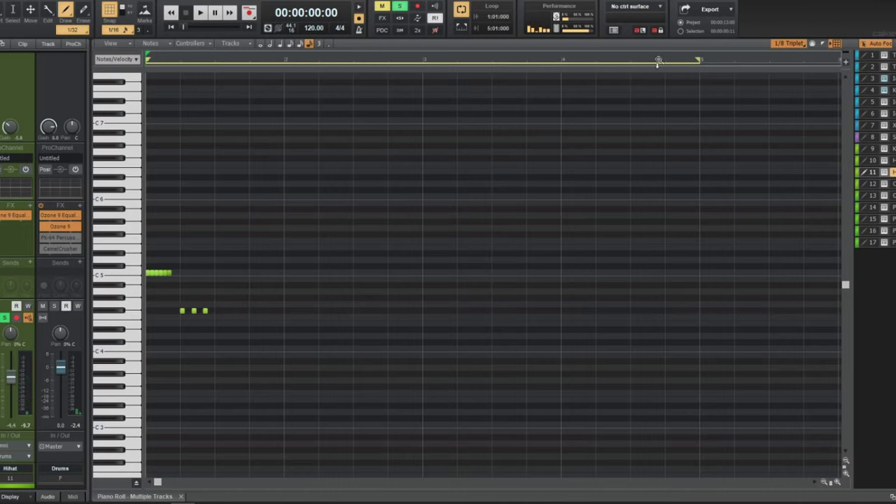
# - Play back the beat with the triplet notes and set the grid snap to 1/32
pyautogui.press('space')
pyautogui.press('t')
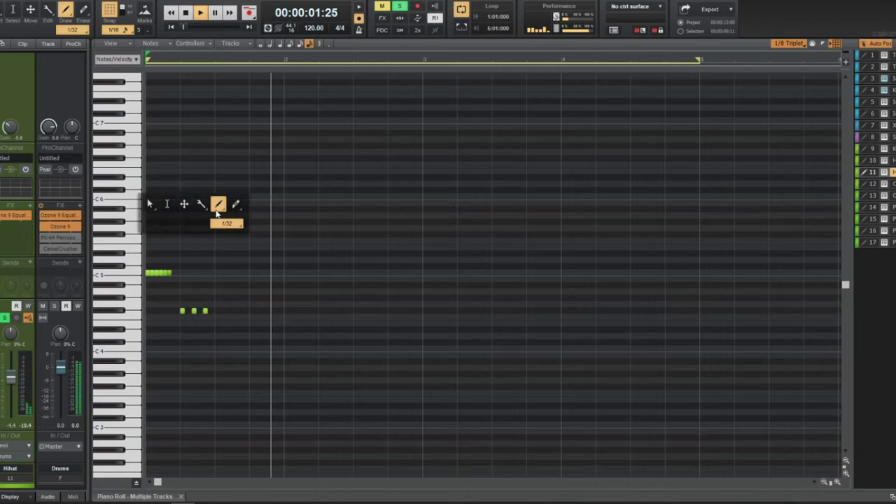
pyautogui.click(790, 43)
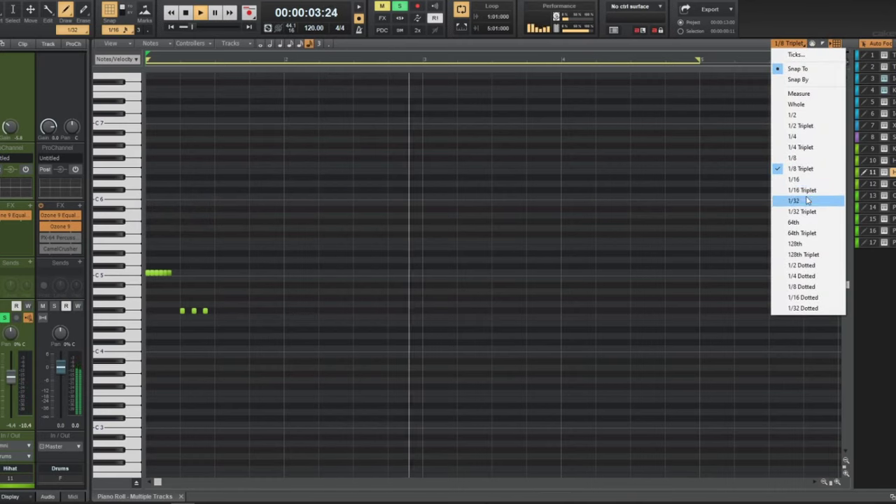
pyautogui.click(807, 201)
pyautogui.press('space')
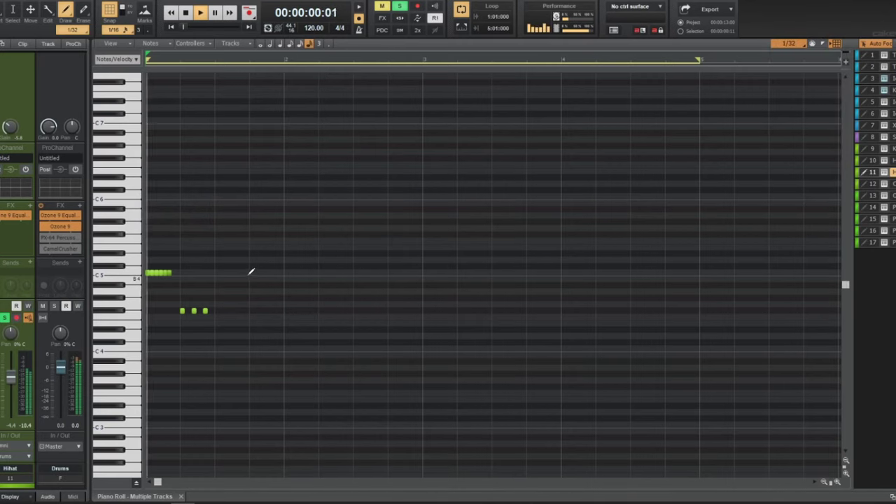
pyautogui.press('space')
# - Draw a descending four-note 1/32 roll starting at C6 just before measure 2 and taper its velocities downward in the velocity lane
pyautogui.moveTo(269, 196); pyautogui.dragTo(285, 261)
pyautogui.press('space')
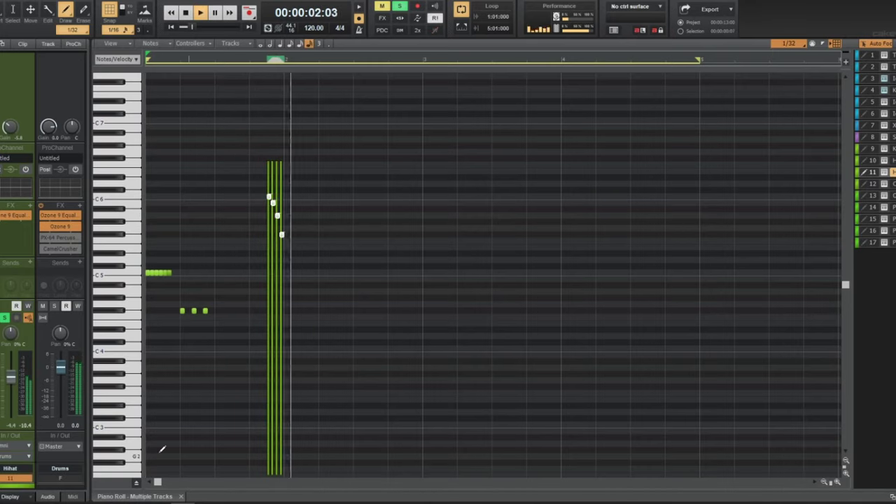
pyautogui.click(137, 482)
pyautogui.moveTo(265, 414); pyautogui.dragTo(285, 456)
pyautogui.press('space')
pyautogui.press('space')
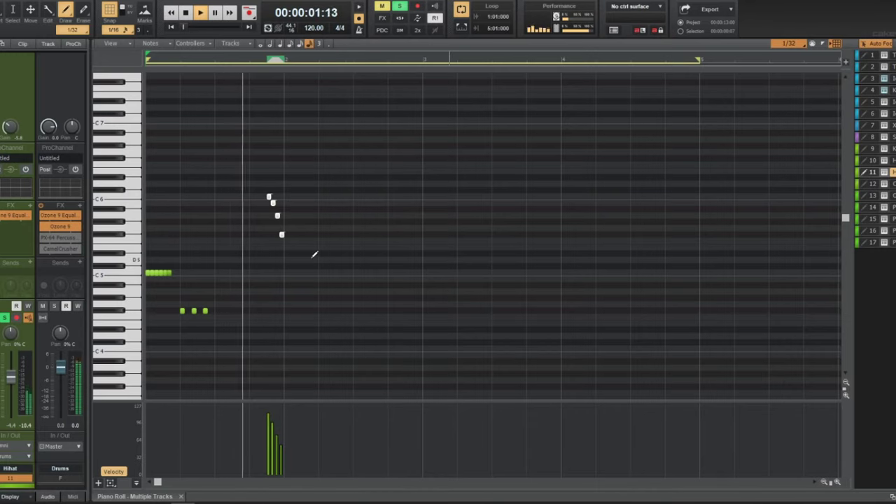
pyautogui.press('space')
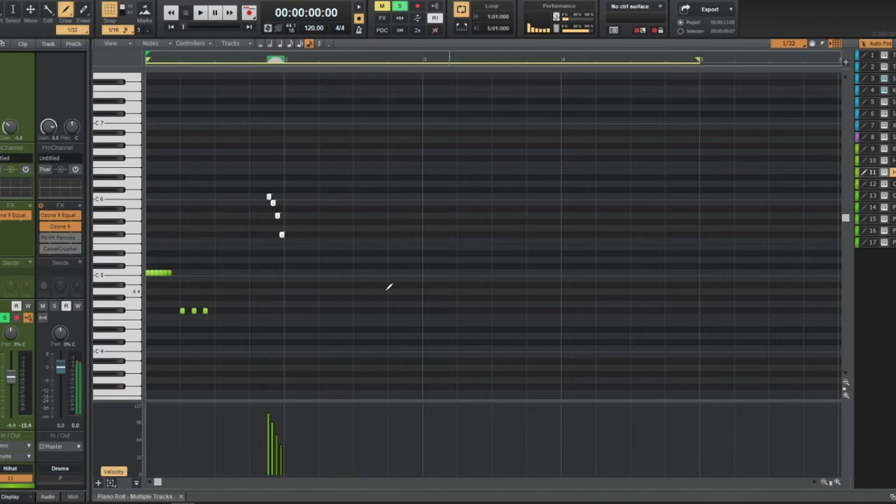
# - Draw two consecutive four-note 1/32 rolls late in measure 2, the first on A4 and the second on D5, and audition them
pyautogui.moveTo(374, 291); pyautogui.dragTo(385, 290)
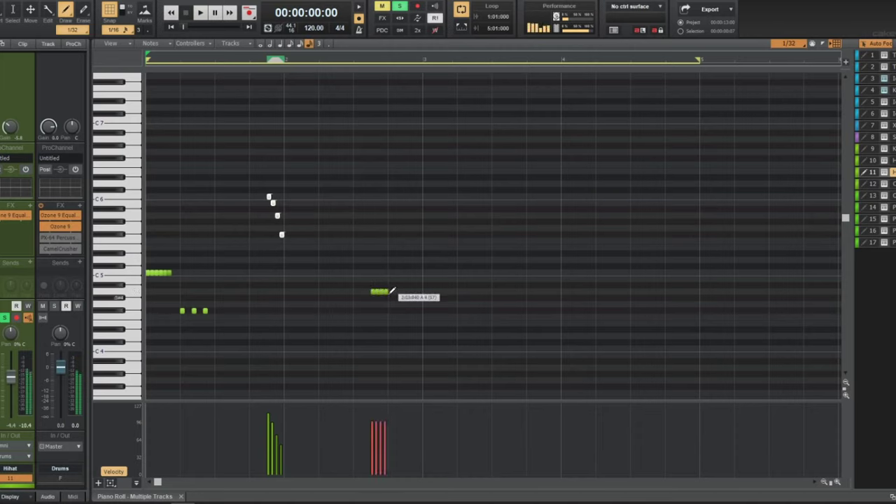
pyautogui.moveTo(393, 261); pyautogui.dragTo(405, 262)
pyautogui.press('space')
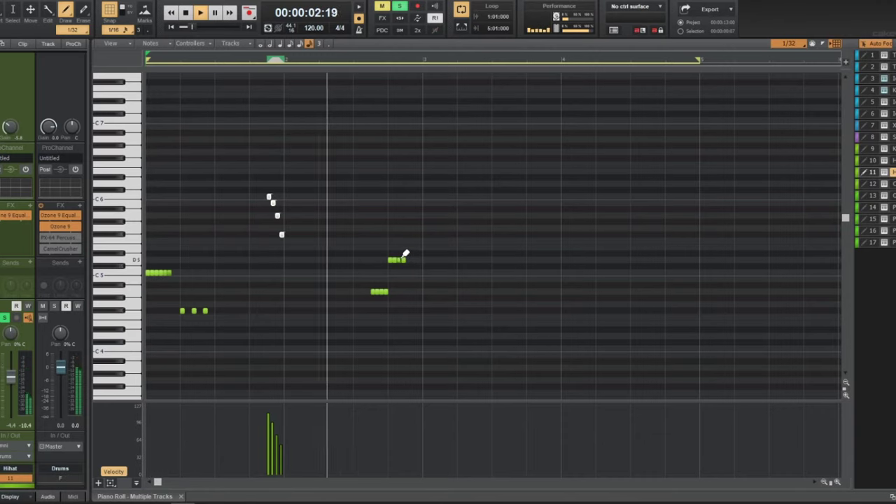
pyautogui.press('space')
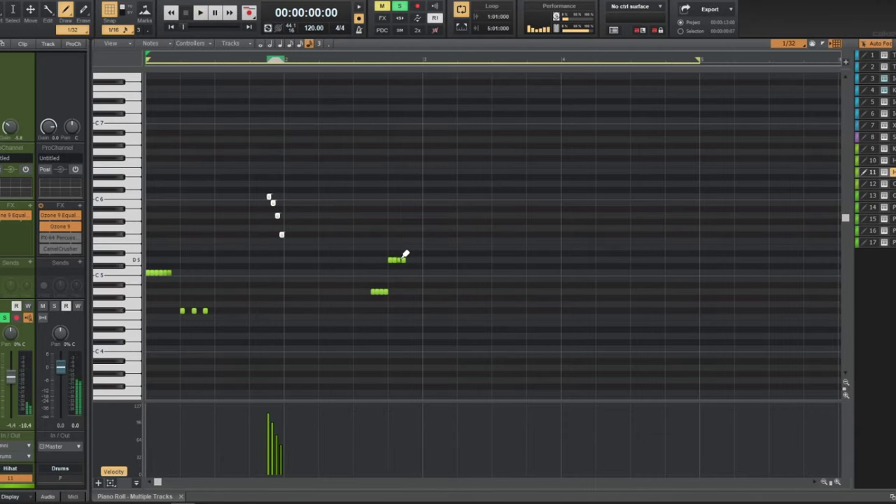
# - Review the hi-hat roll notes in the Piano Roll and play the pattern from the start
pyautogui.scroll(1, 404, 166)
pyautogui.scroll(-1, 433, 143)
pyautogui.scroll(-8, 316, 183)
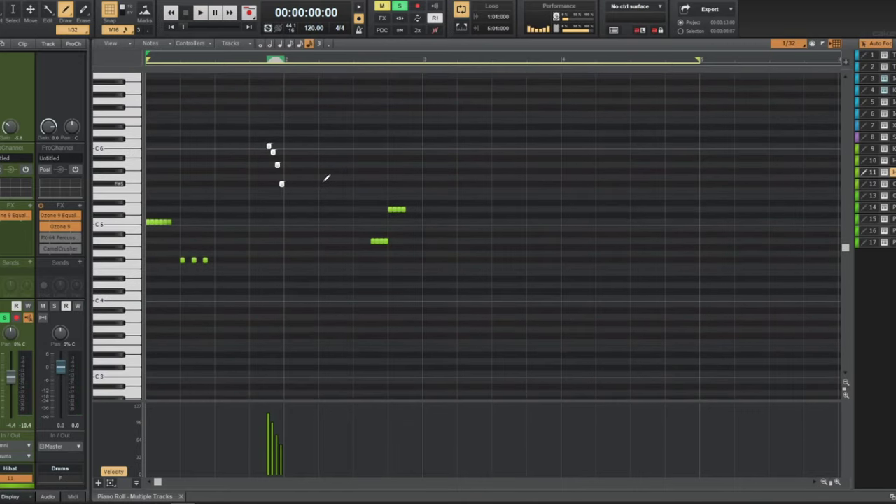
pyautogui.scroll(-1, 337, 219)
pyautogui.scroll(-1, 337, 219)
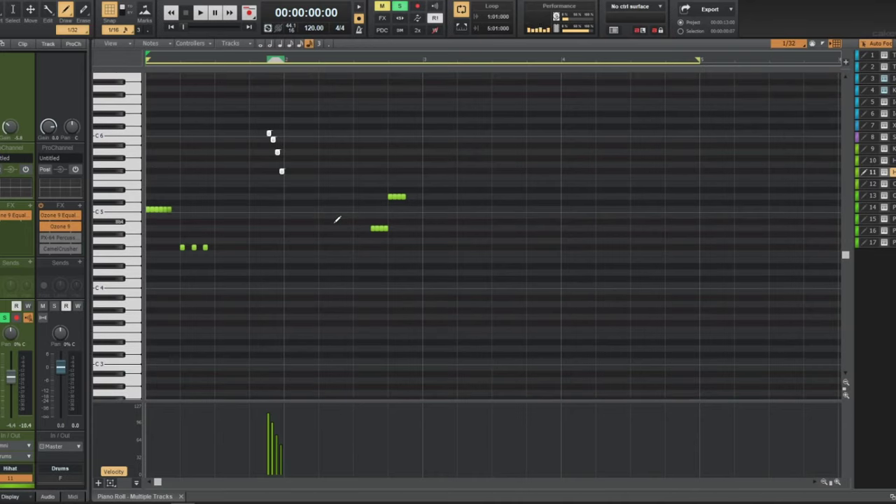
pyautogui.scroll(-2, 336, 219)
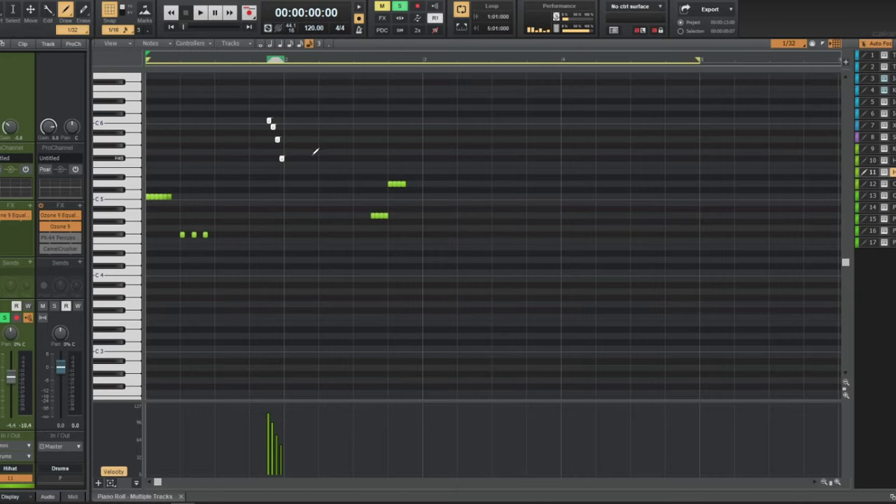
pyautogui.press('space')
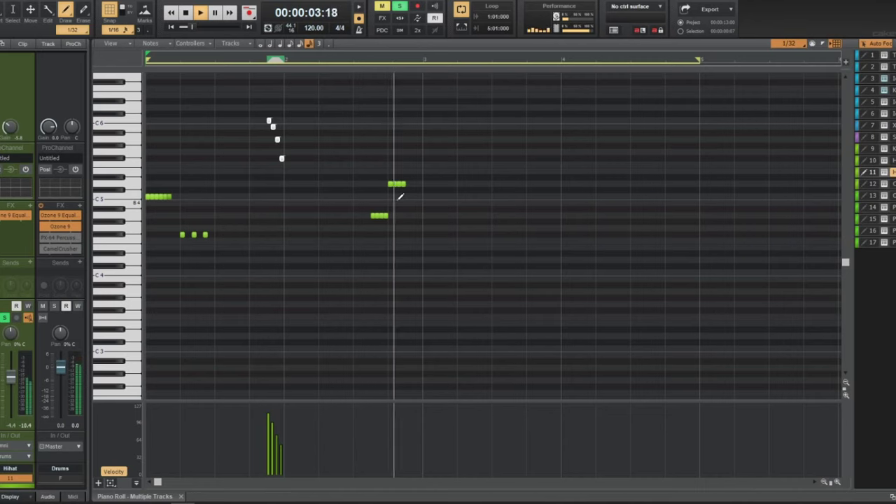
pyautogui.press('space')
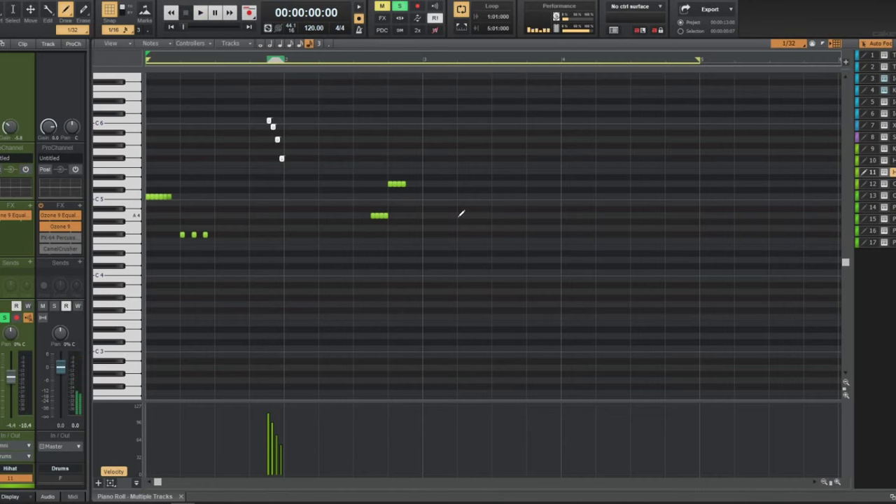
# - Return to the track view and look over all the arranged percussion tracks
pyautogui.press('d')
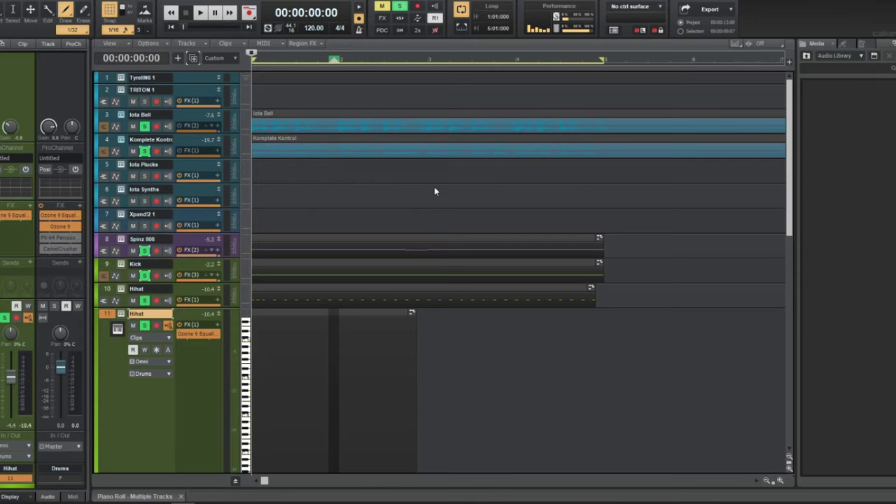
pyautogui.scroll(-5, 434, 186)
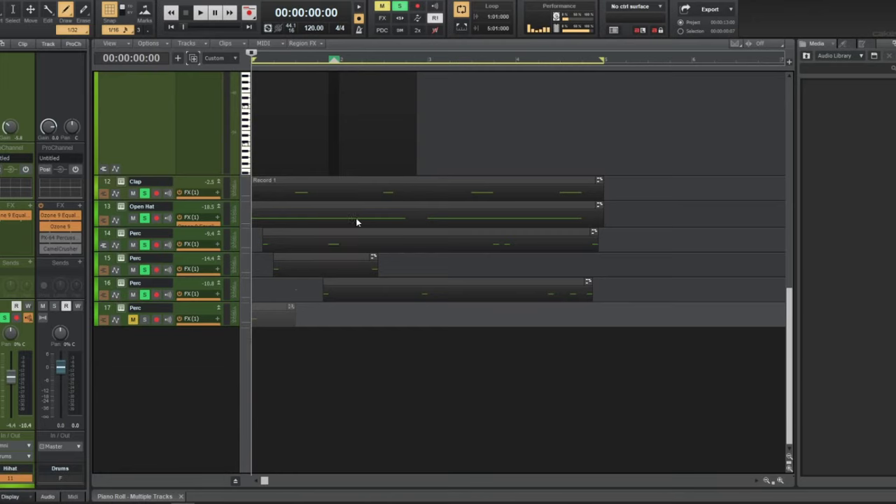
pyautogui.scroll(5, 356, 222)
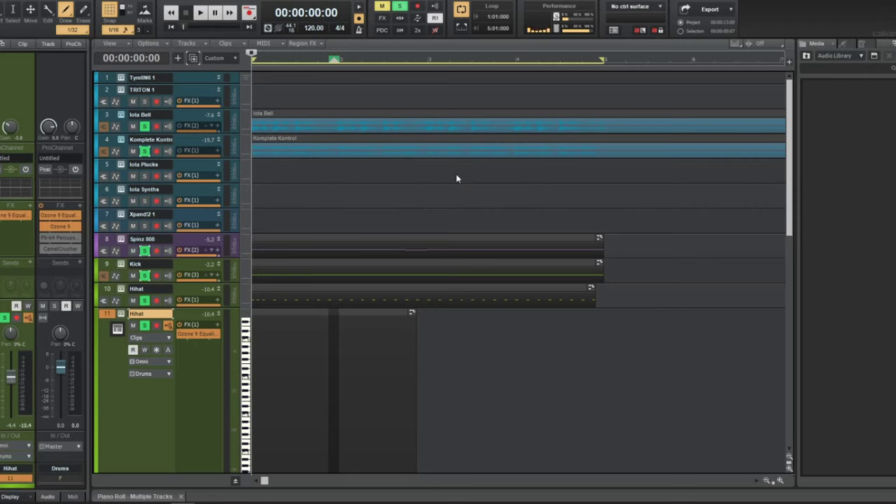
# - Save the project as hmh in the Beats folder on the Desktop
pyautogui.hotkey('ctrl', 's')
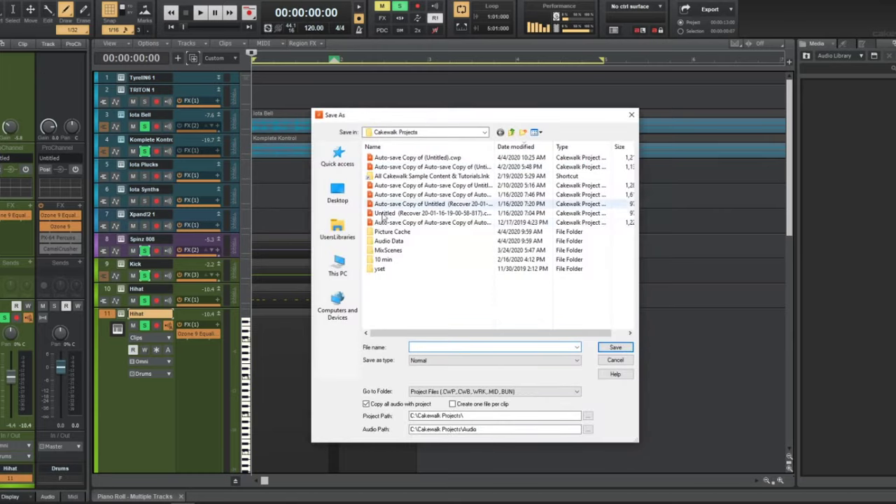
pyautogui.click(340, 265)
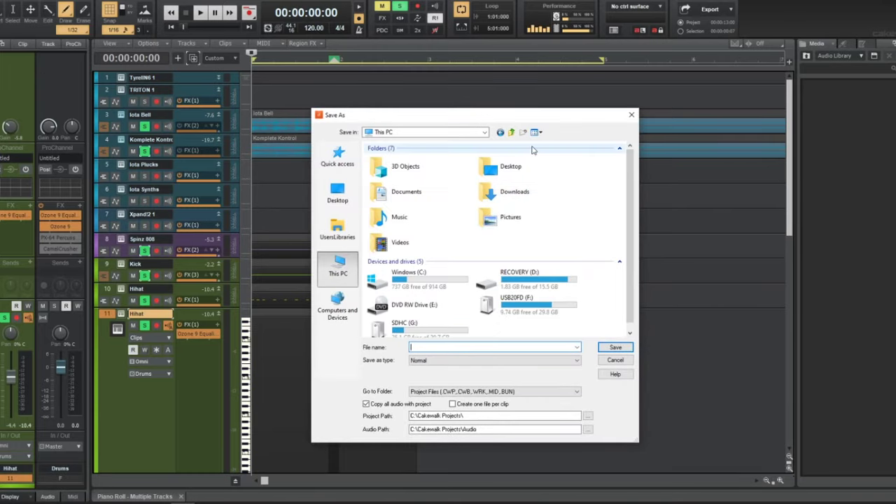
pyautogui.doubleClick(534, 169)
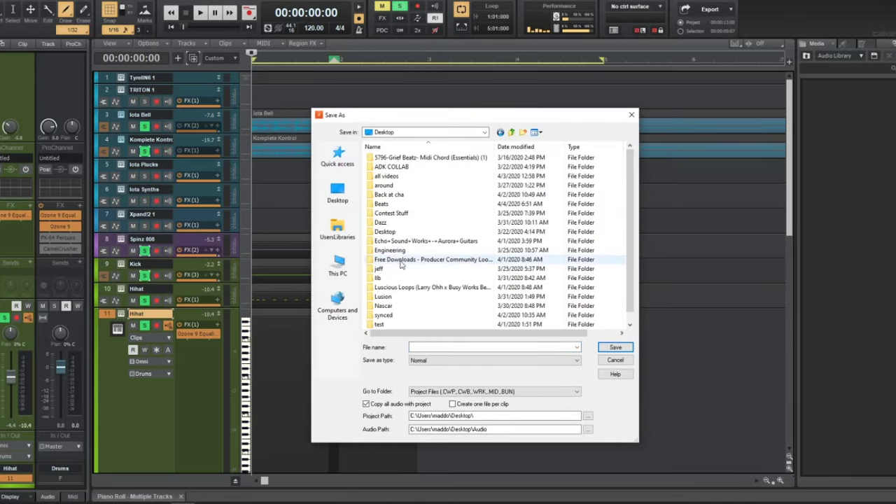
pyautogui.doubleClick(399, 207)
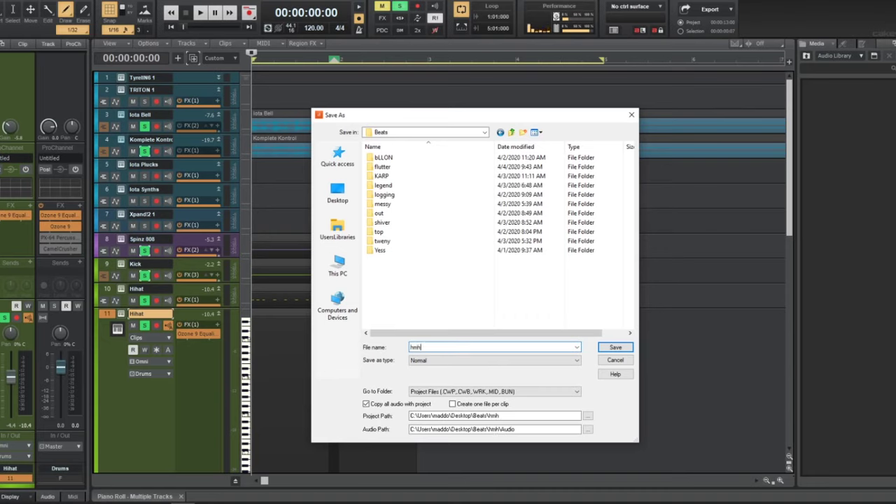
pyautogui.press('Return')
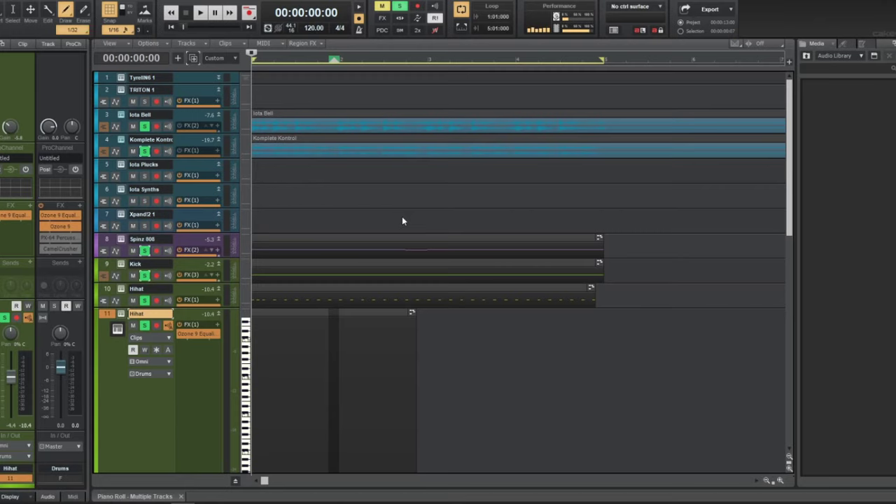
# - Play the beat in the track view and collapse the tracks so all 17 fit on screen
pyautogui.press('space')
pyautogui.press('t')
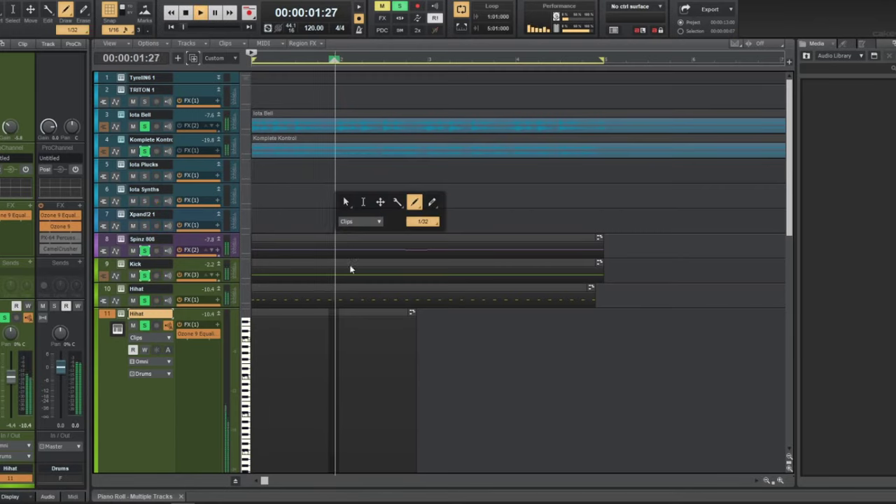
pyautogui.doubleClick(385, 326)
pyautogui.press('space')
pyautogui.press('space')
pyautogui.press('d')
pyautogui.press('d')
pyautogui.press('d')
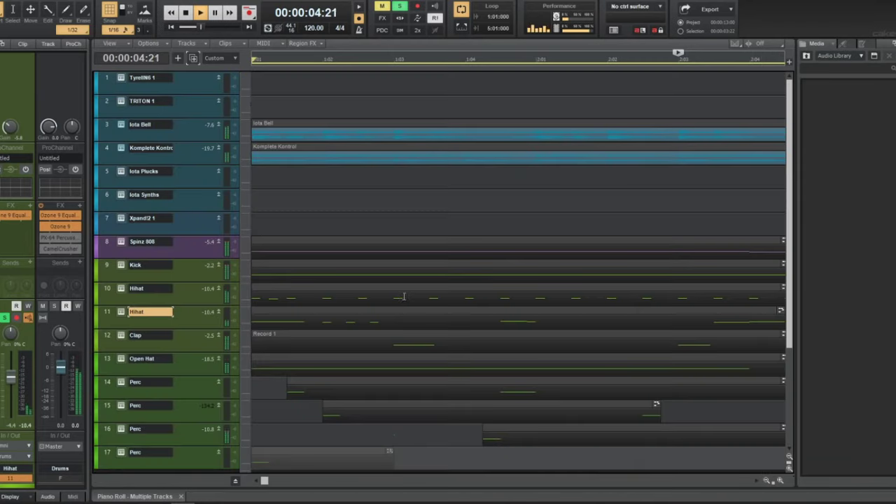
# - Copy the hi-hat roll clip on track 11 so that the duplicate starts at measure 3
pyautogui.scroll(-5, 404, 297)
pyautogui.middleClick(378, 307)
pyautogui.click(367, 295)
pyautogui.moveTo(274, 319); pyautogui.dragTo(344, 320)
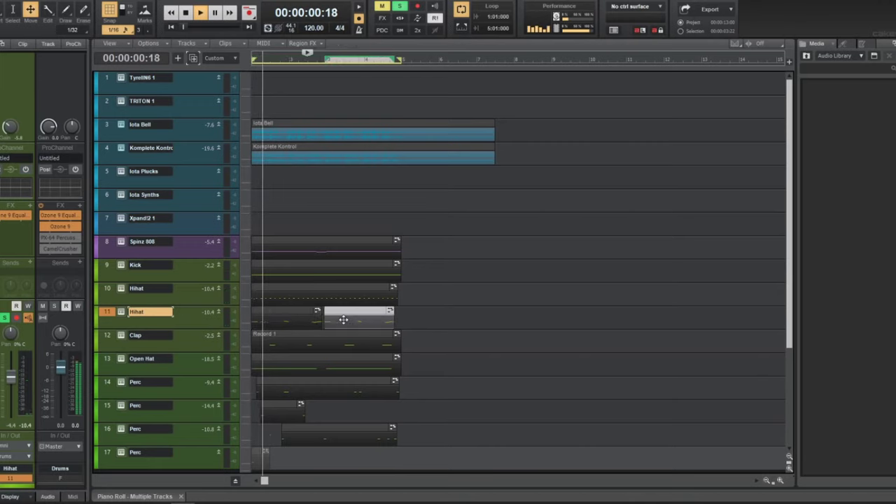
pyautogui.scroll(4, 343, 320)
pyautogui.moveTo(445, 315); pyautogui.dragTo(446, 317)
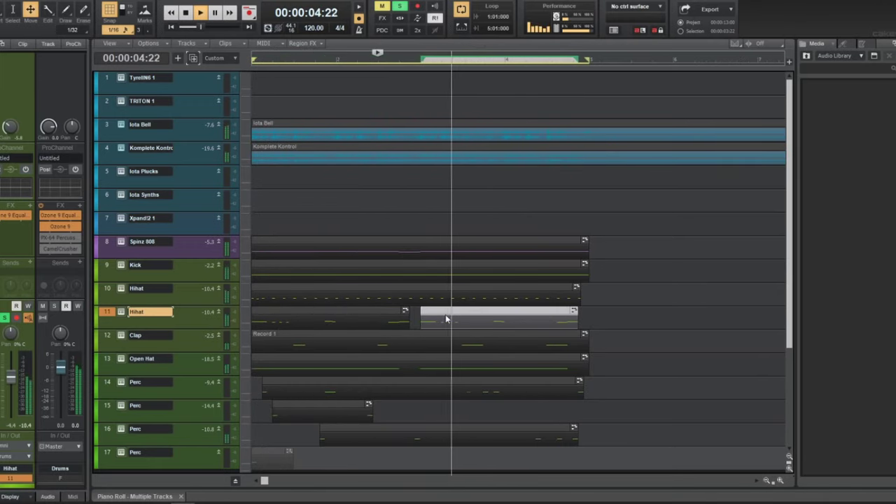
# - Open the copied hi-hat clip in the Piano Roll and set the grid snap to 1/8 Triplet
pyautogui.doubleClick(447, 316)
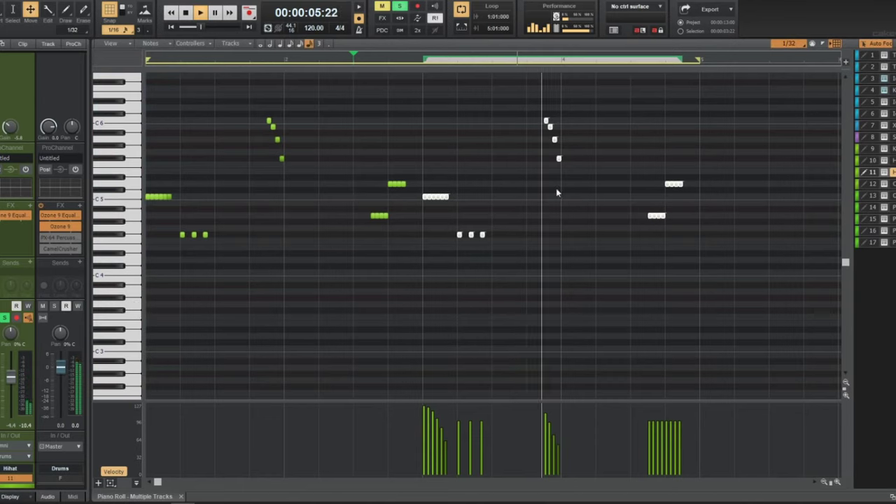
pyautogui.click(798, 43)
pyautogui.click(800, 168)
pyautogui.press('t')
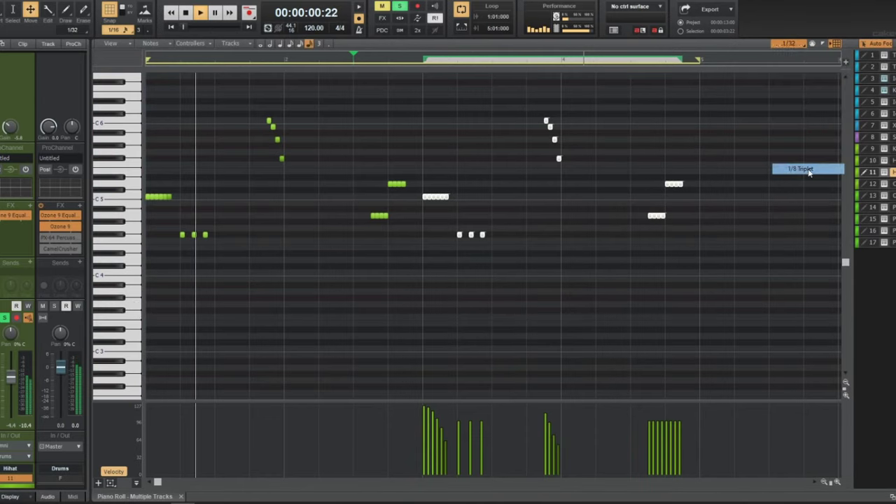
# - Draw three 1/32 hi-hat notes on the 1/8 Triplet grid above the last beat of measure 4
pyautogui.click(684, 146)
pyautogui.click(668, 140)
pyautogui.click(678, 133)
pyautogui.click(691, 133)
# - Set the grid snap to 1/8 and draw two 1/32 notes above the new triplet notes in measure 4
pyautogui.press('t')
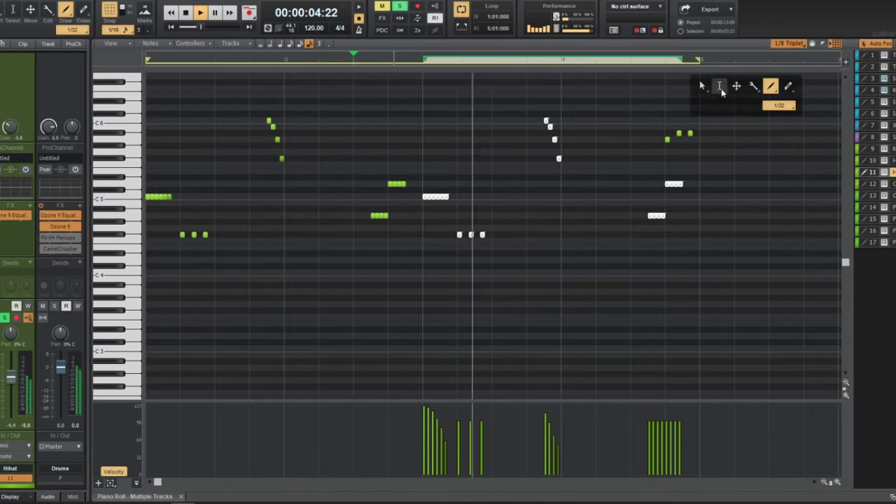
pyautogui.click(793, 47)
pyautogui.click(800, 158)
pyautogui.press('t')
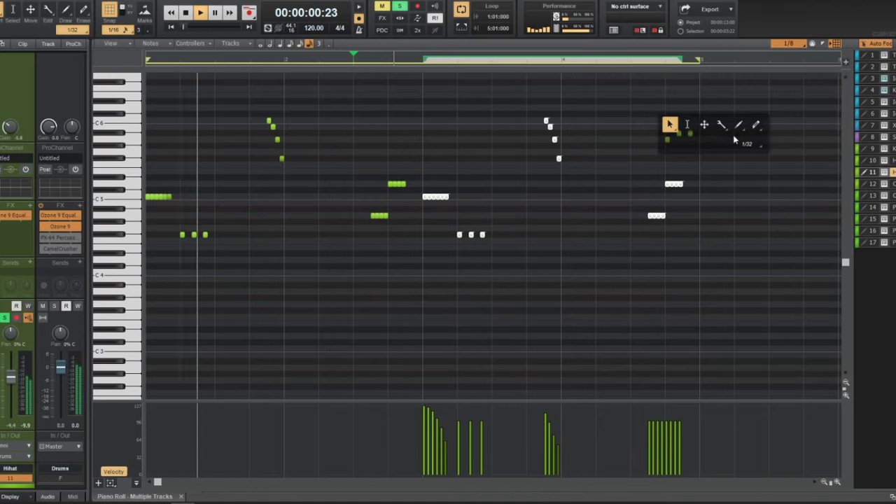
pyautogui.click(739, 125)
# - Select the five new notes at the end of measure 4 and move them down together below C5
pyautogui.press('t')
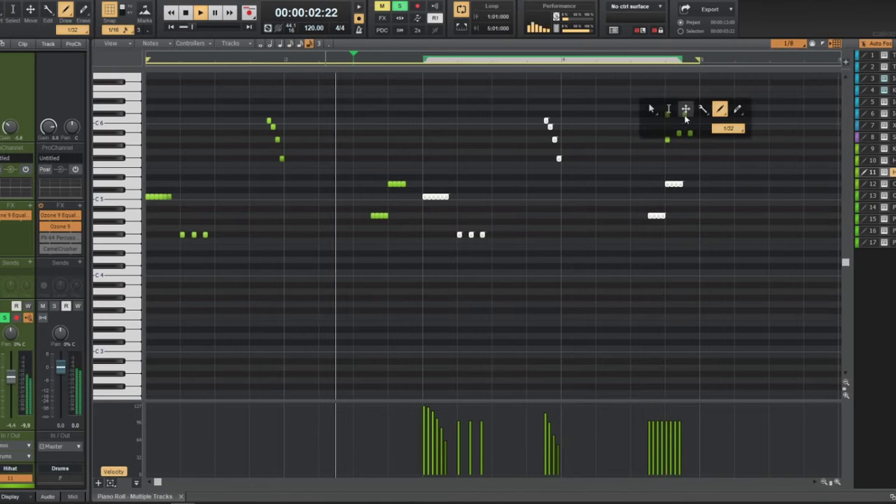
pyautogui.click(669, 110)
pyautogui.moveTo(600, 100); pyautogui.dragTo(753, 157)
pyautogui.press('t')
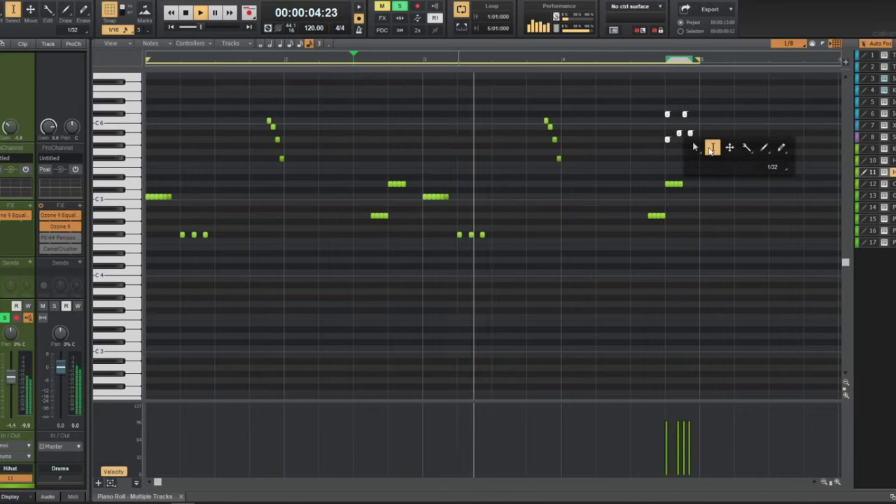
pyautogui.click(729, 148)
pyautogui.moveTo(668, 139); pyautogui.dragTo(669, 242)
# - Delete the original four-note roll just above C5 on the last beat of measure 4
pyautogui.press('t')
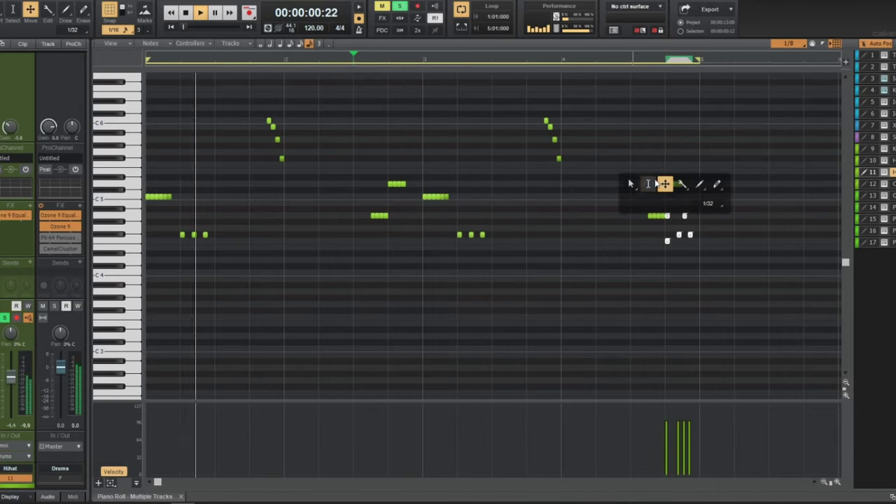
pyautogui.click(647, 184)
pyautogui.click(703, 209)
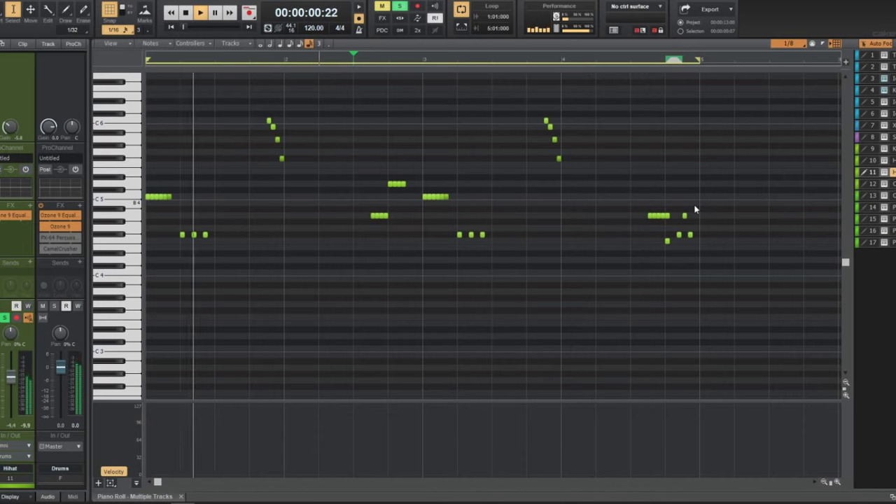
# - Return to the track view and play the beat again from the start
pyautogui.press('d')
pyautogui.middleClick(587, 222)
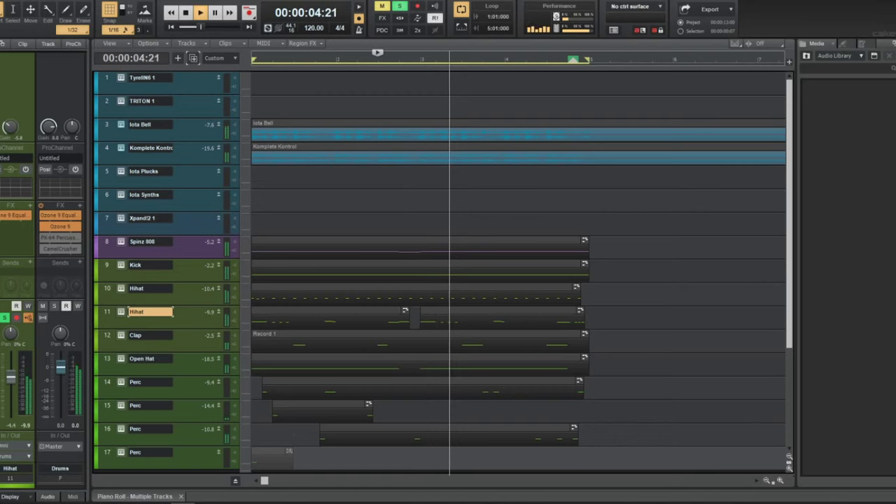
pyautogui.press('d')
pyautogui.press('d')
pyautogui.press('b')
pyautogui.press('w')
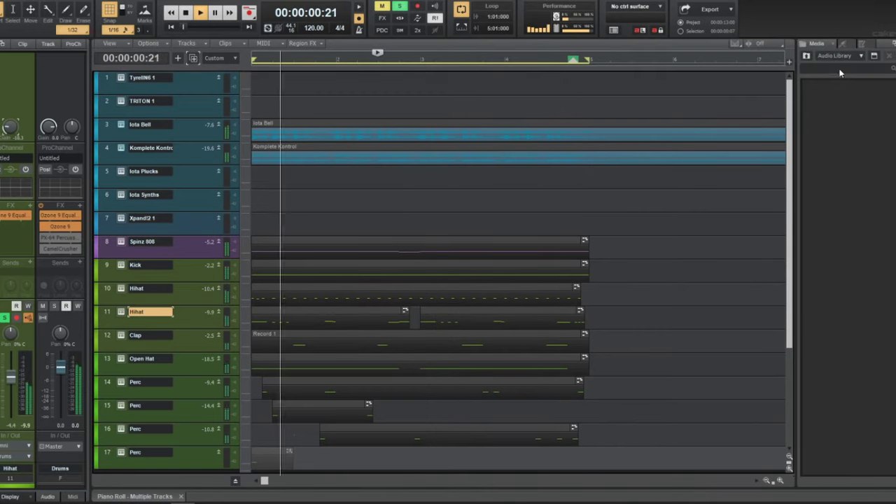
# - Insert PanMan from the Spatial + Panner effects on the track 11 hi-hat, with back-and-forth panning and reduced width
pyautogui.click(841, 41)
pyautogui.click(809, 198)
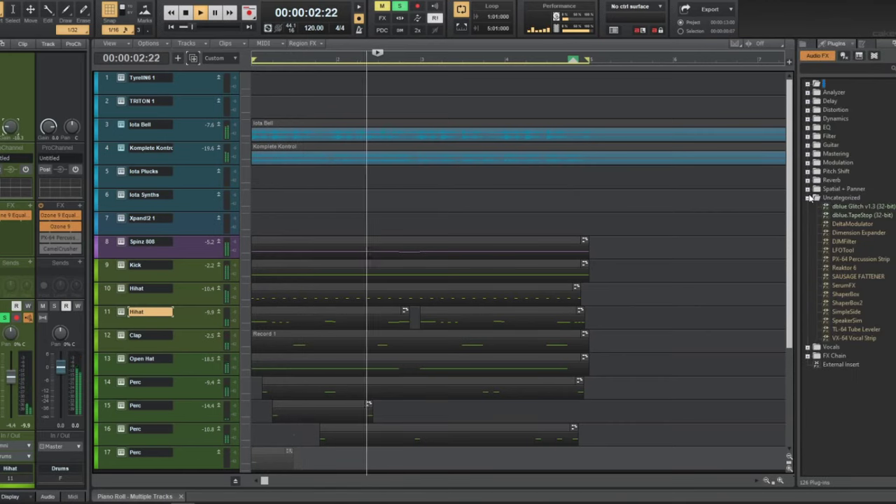
pyautogui.press('space')
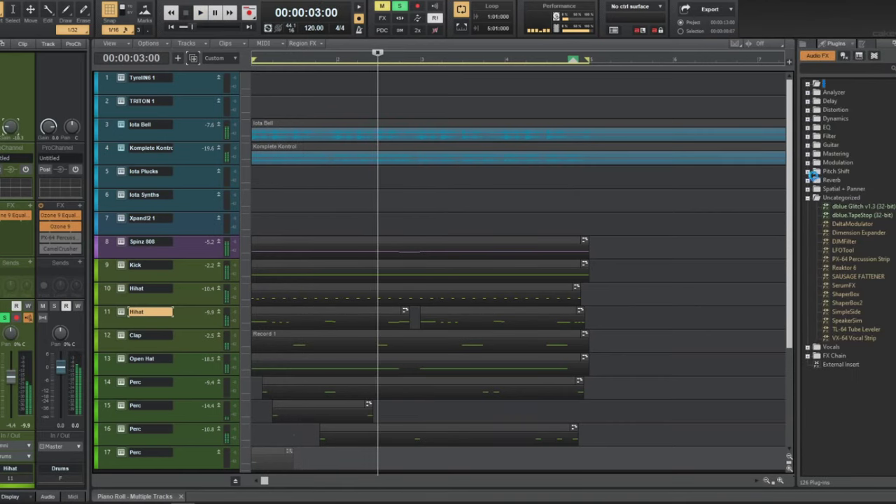
pyautogui.click(809, 189)
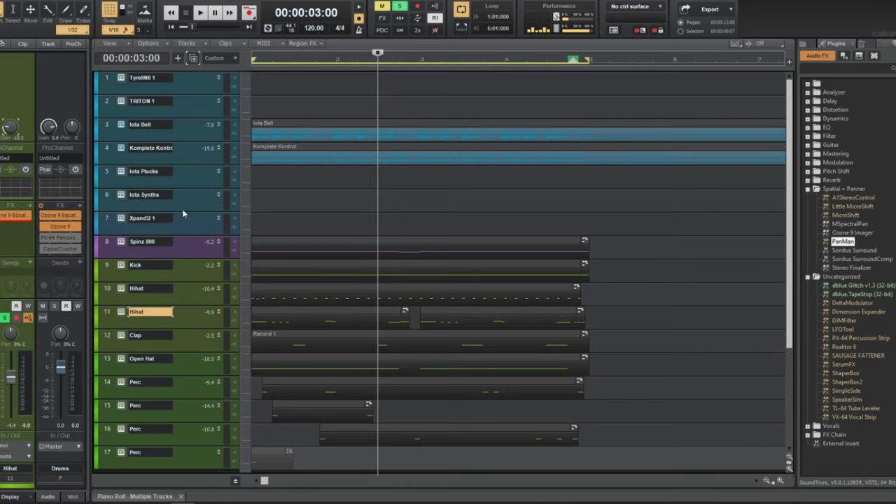
pyautogui.press('w')
pyautogui.press('space')
pyautogui.press('space')
pyautogui.press('space')
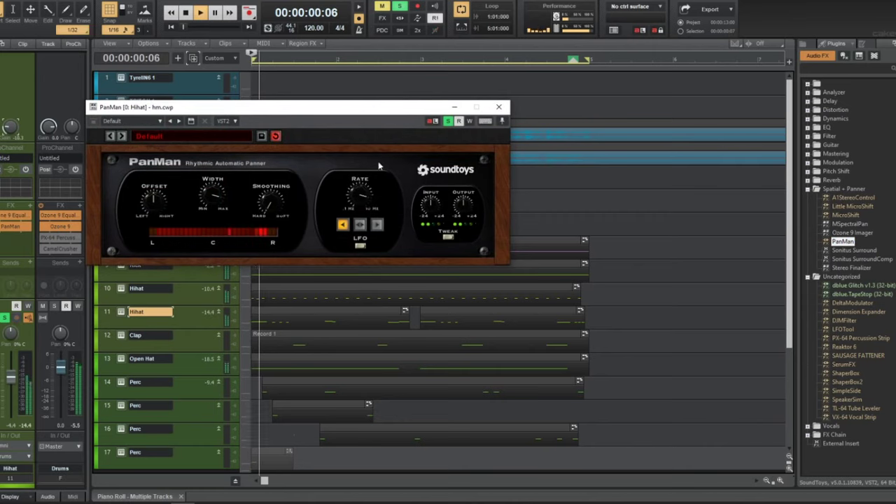
pyautogui.click(358, 224)
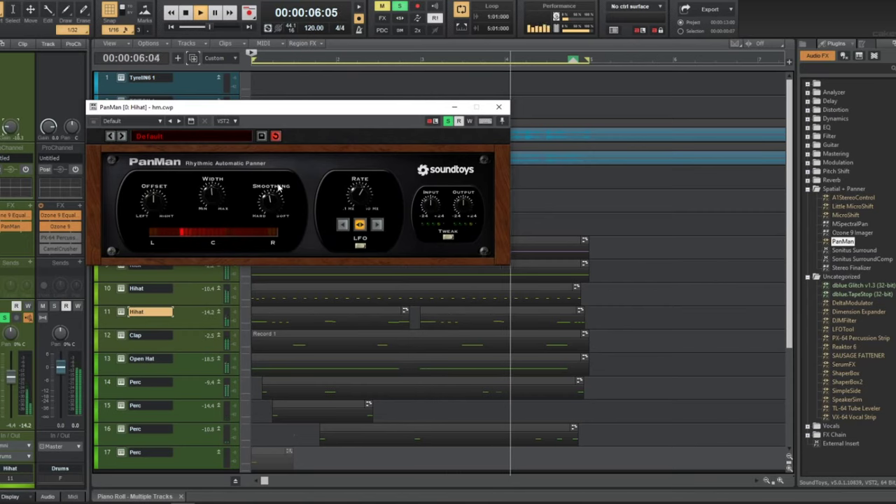
pyautogui.click(498, 106)
# - Add PanMan to the track 10 hi-hat and lower its rate and width while listening
pyautogui.click(179, 294)
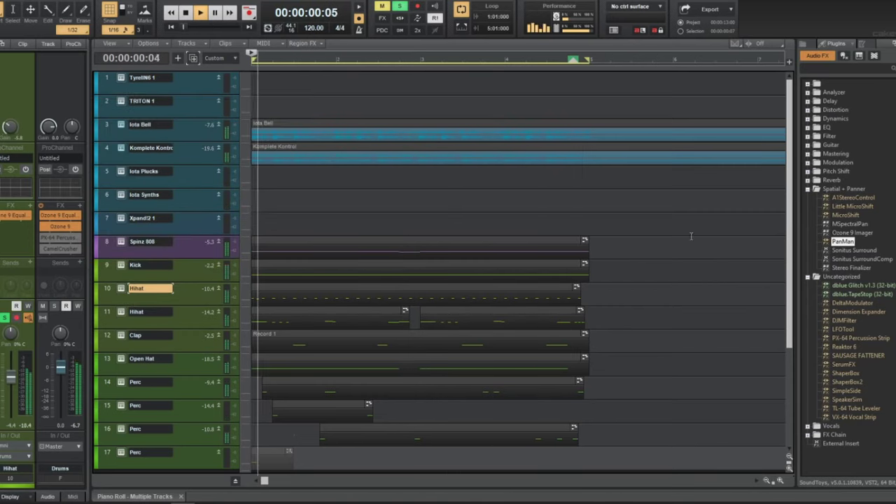
pyautogui.moveTo(11, 256); pyautogui.dragTo(11, 255)
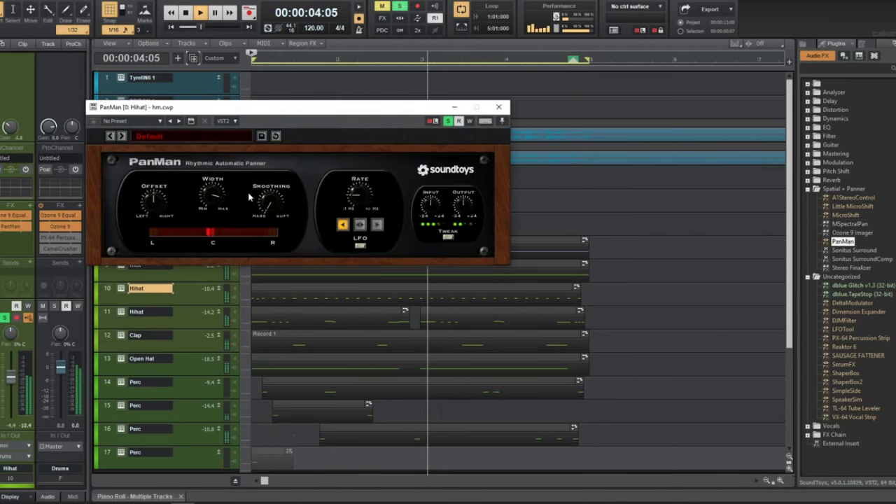
pyautogui.moveTo(364, 189); pyautogui.dragTo(363, 202)
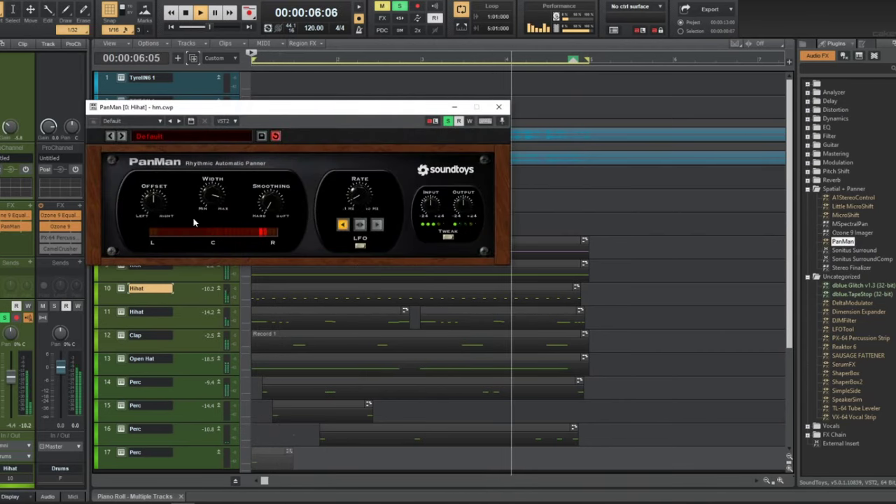
pyautogui.moveTo(202, 204); pyautogui.dragTo(203, 235)
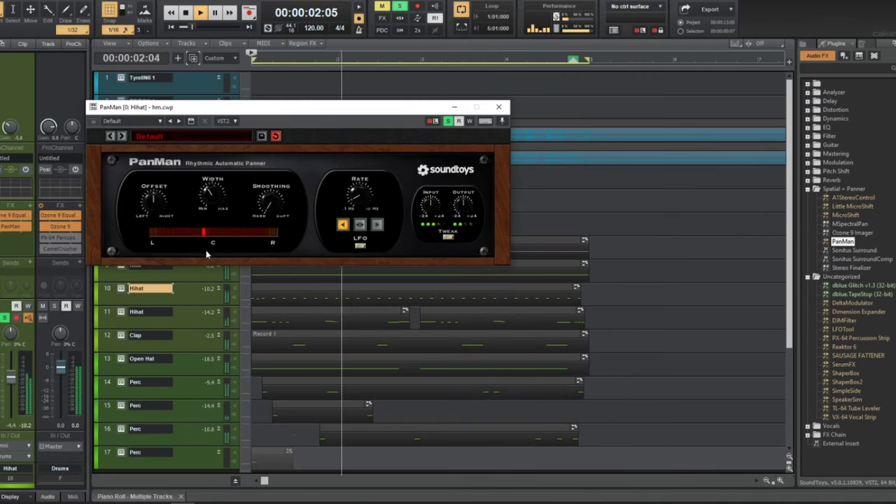
pyautogui.press('space')
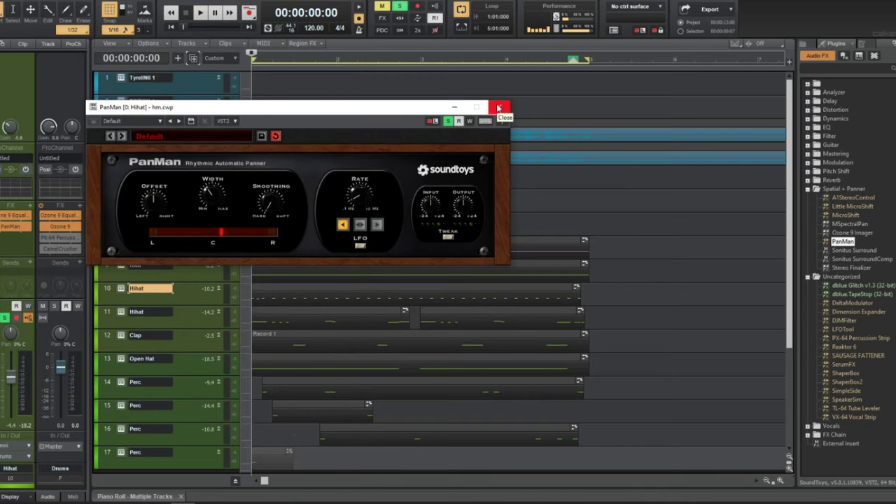
pyautogui.click(499, 108)
# - Open the second hi-hat clip on track 11 in a maximized Piano Roll
pyautogui.scroll(-3, 394, 336)
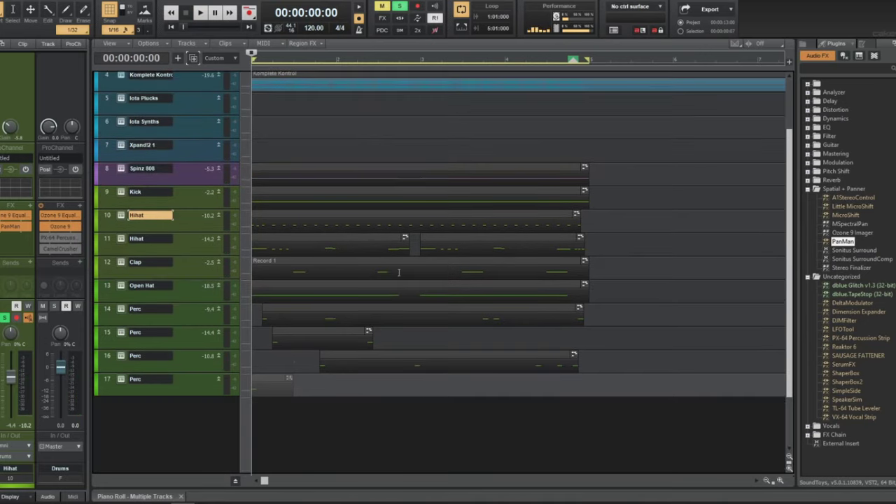
pyautogui.click(373, 236)
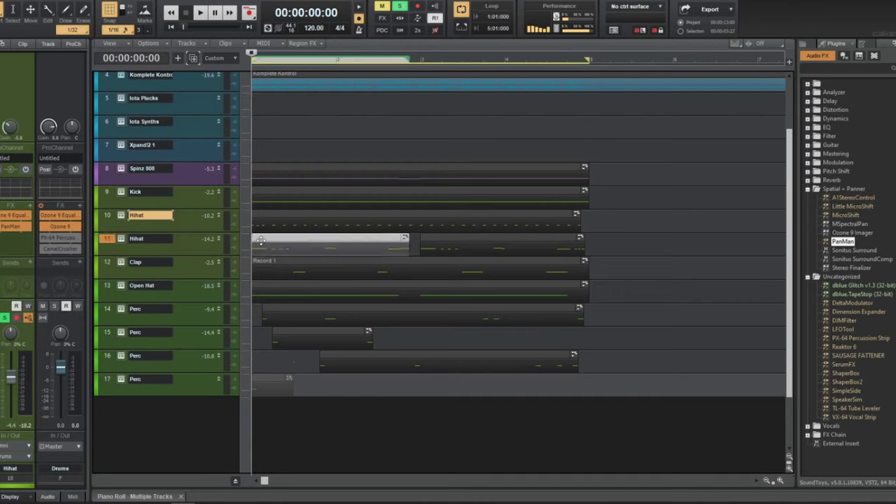
pyautogui.doubleClick(548, 238)
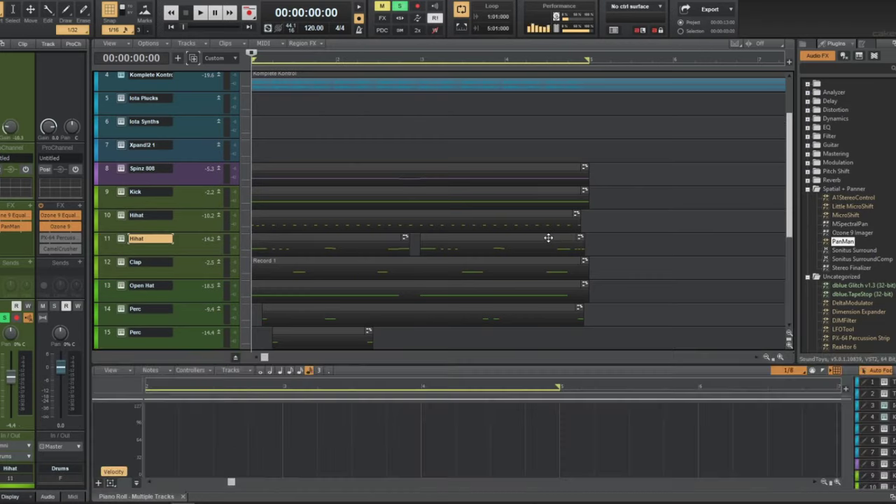
pyautogui.hotkey('shift', 'd')
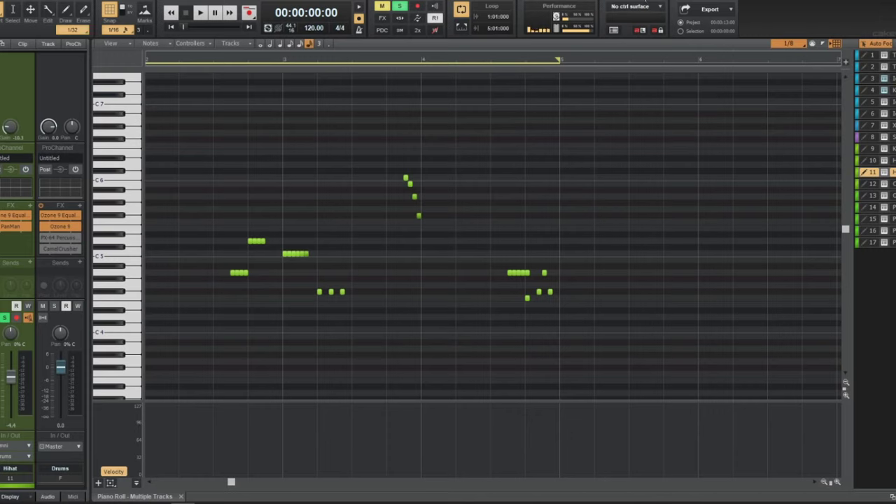
# - Try drawing a descending note run from about C7 with the grid snap at 64th, and undo it
pyautogui.press('t')
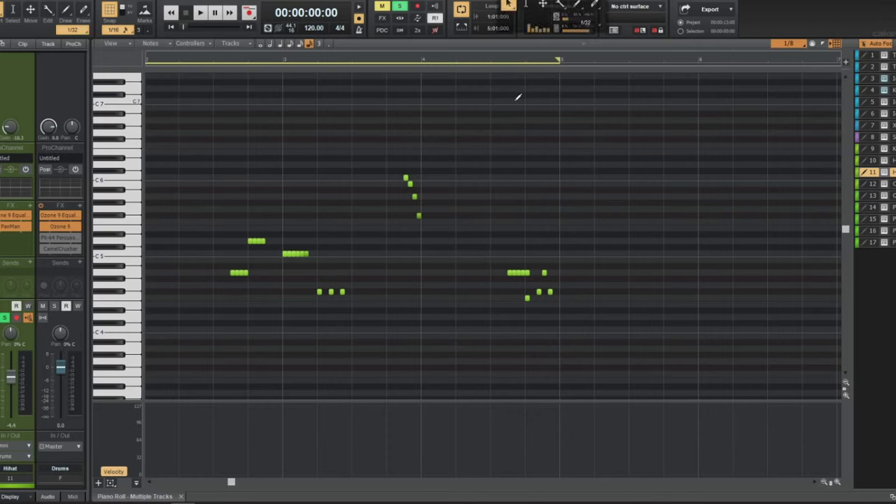
pyautogui.press('t')
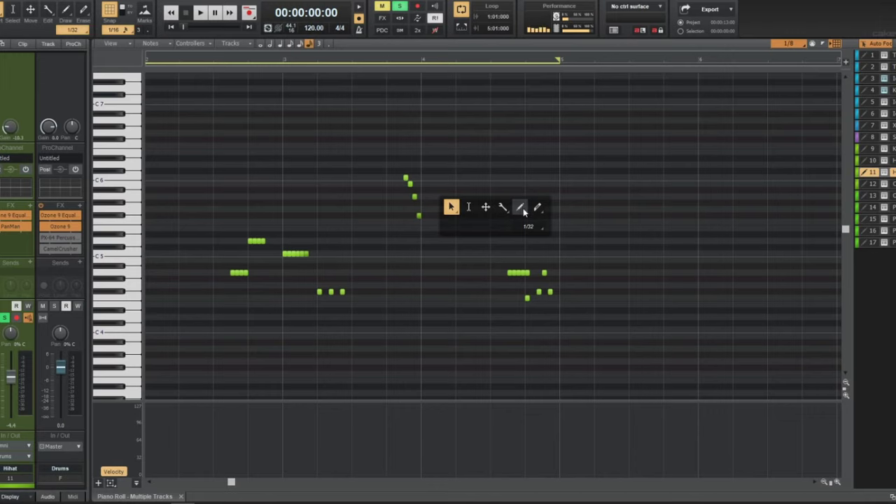
pyautogui.click(522, 209)
pyautogui.press('t')
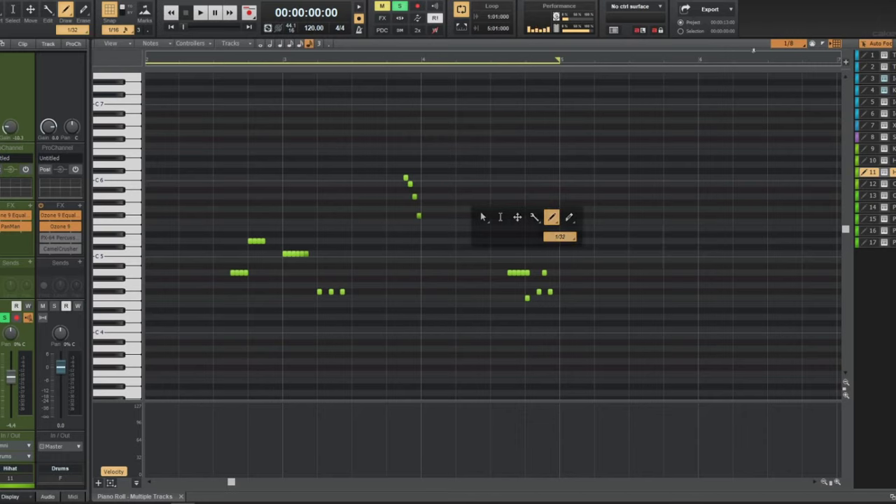
pyautogui.click(792, 44)
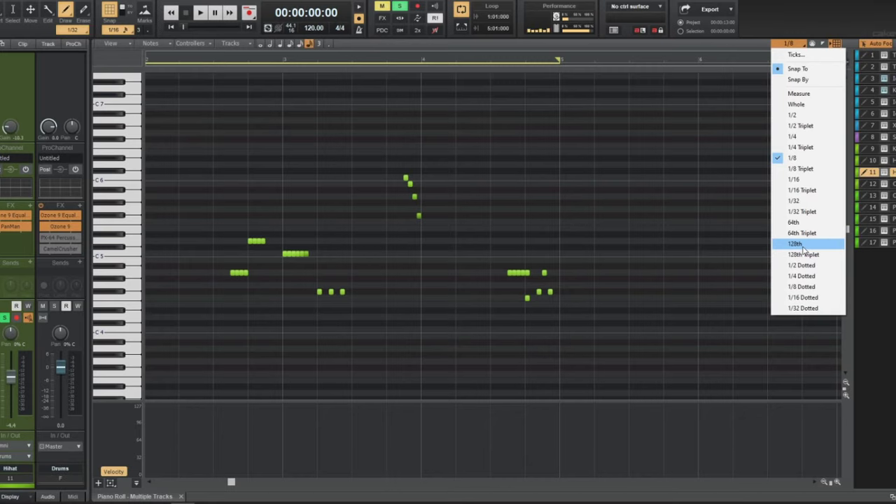
pyautogui.click(798, 222)
pyautogui.click(475, 108)
pyautogui.moveTo(500, 125); pyautogui.dragTo(647, 222)
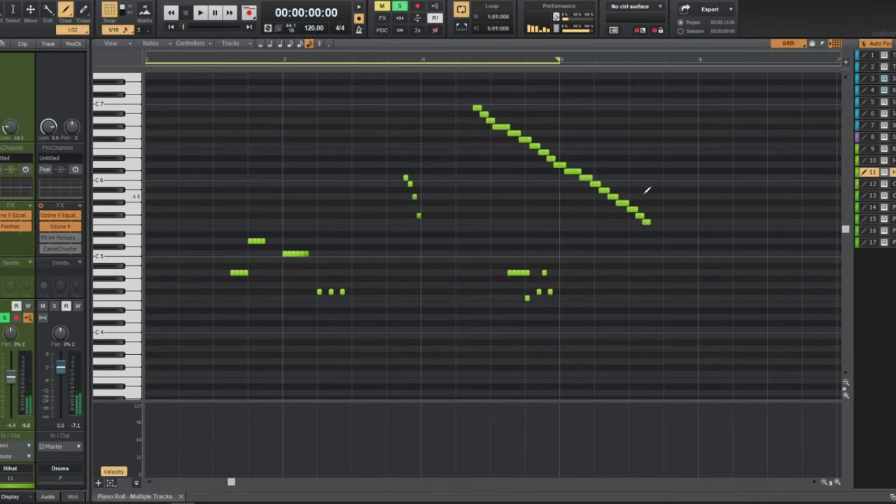
pyautogui.hotkey('ctrl', 'z')
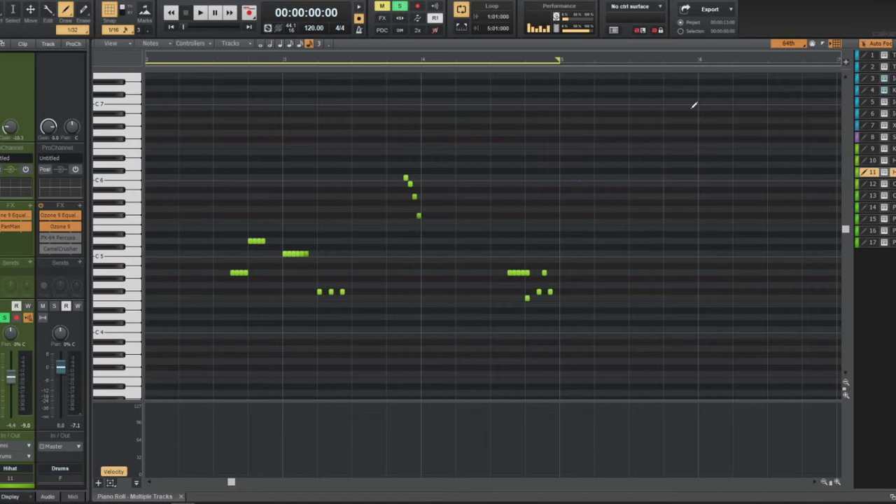
# - Try a row of 1/8 Triplet notes across the end of measure 4, remove it, and test notes with 1/8 snap
pyautogui.click(790, 46)
pyautogui.click(791, 170)
pyautogui.moveTo(531, 197); pyautogui.dragTo(579, 197)
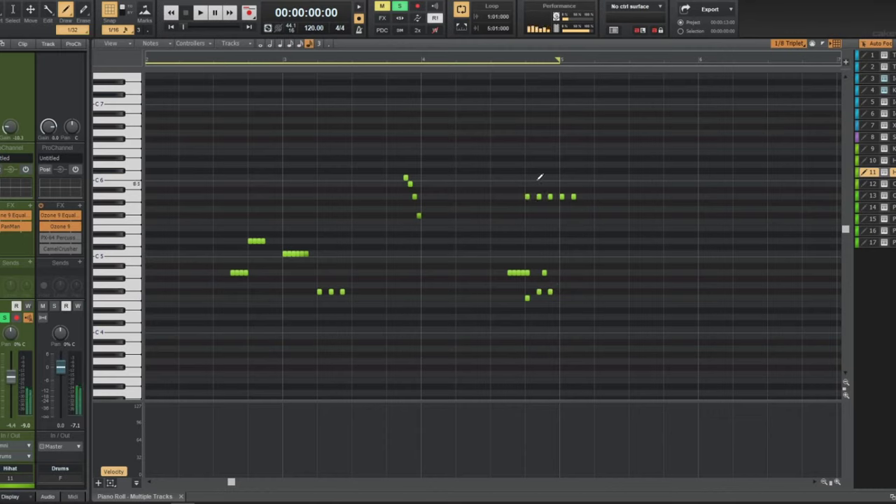
pyautogui.click(802, 47)
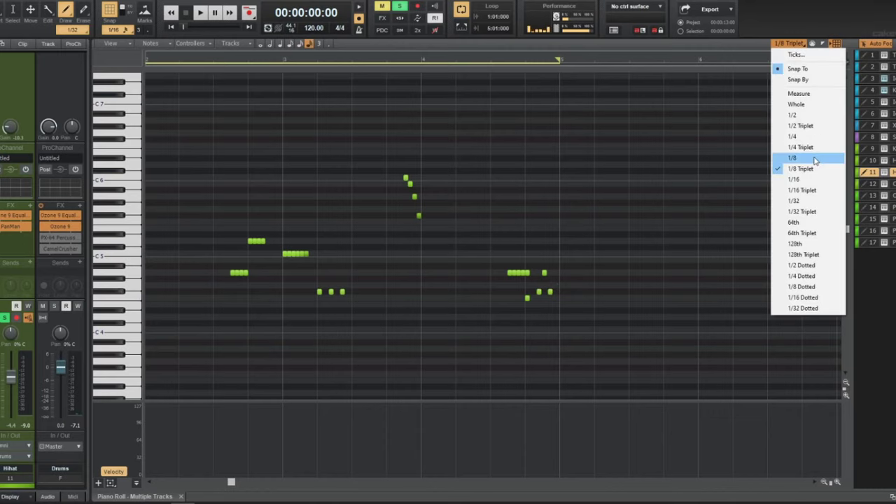
pyautogui.click(805, 158)
pyautogui.click(529, 190)
pyautogui.click(545, 190)
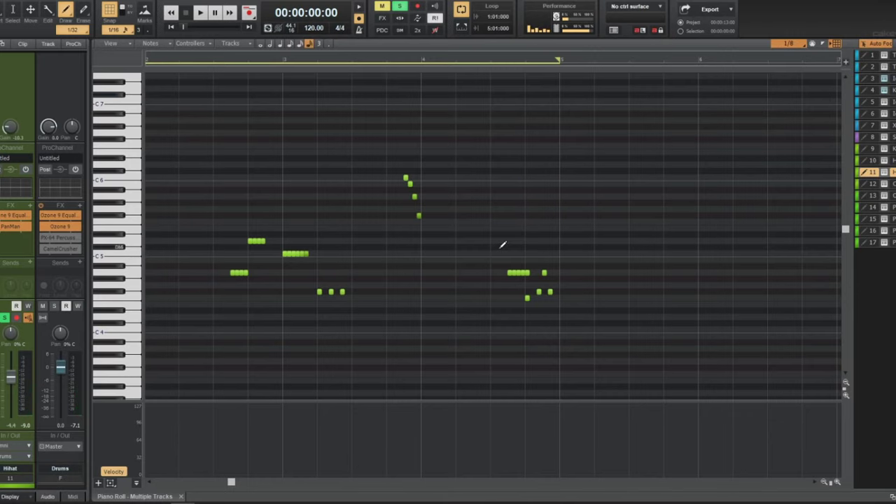
# - Return to the track view and play the beat from the beginning
pyautogui.press('d')
pyautogui.press('space')
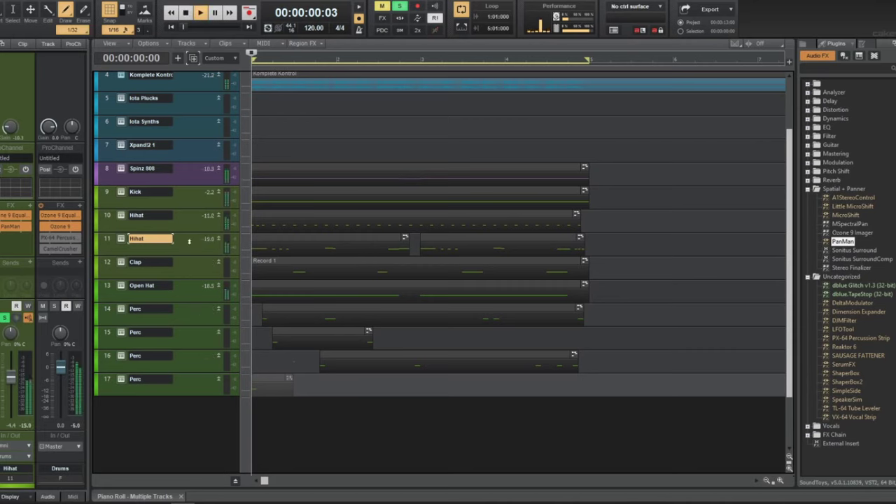
pyautogui.scroll(3, 203, 231)
# - Delete the five empty instrument tracks: TyrellN6 1, TRITON 1, Iota Plucks, Iota Synths and Xpand!2 1
pyautogui.moveTo(107, 172); pyautogui.dragTo(108, 219)
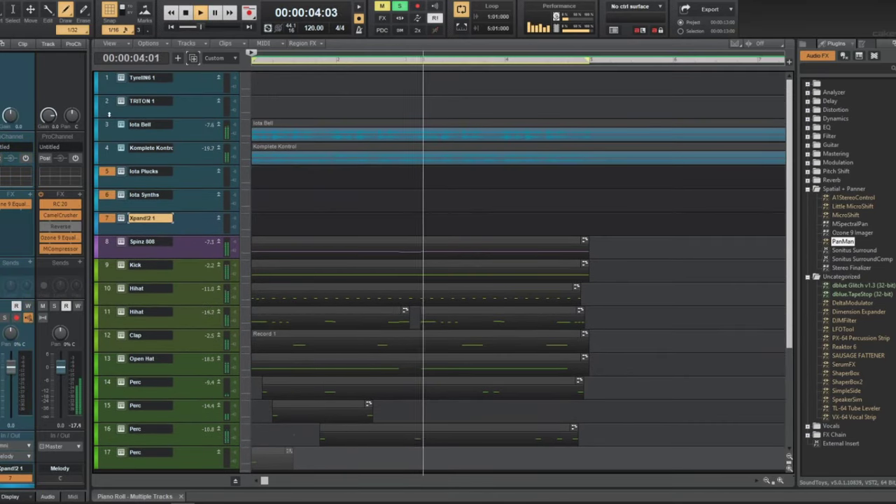
pyautogui.moveTo(107, 102); pyautogui.dragTo(105, 82)
pyautogui.keyDown('ctrl'); pyautogui.click(105, 81); pyautogui.keyUp('ctrl')
pyautogui.keyDown('ctrl'); pyautogui.click(105, 100); pyautogui.keyUp('ctrl')
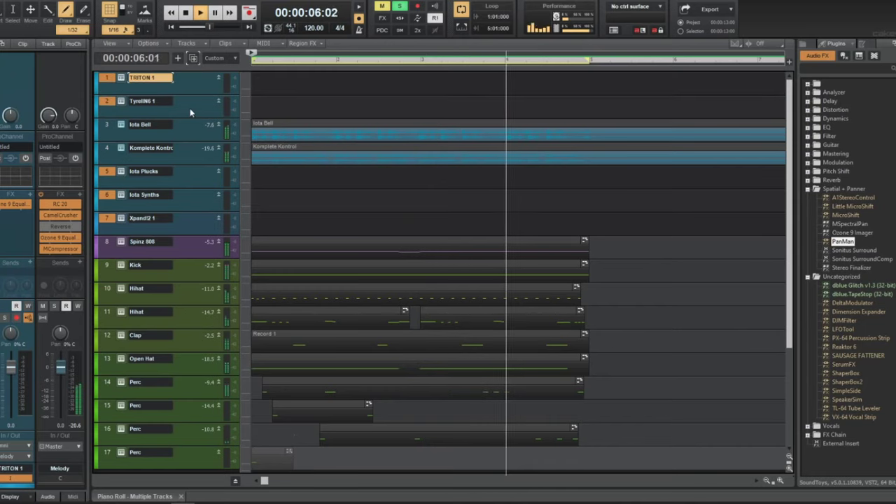
pyautogui.rightClick(190, 110)
pyautogui.click(220, 233)
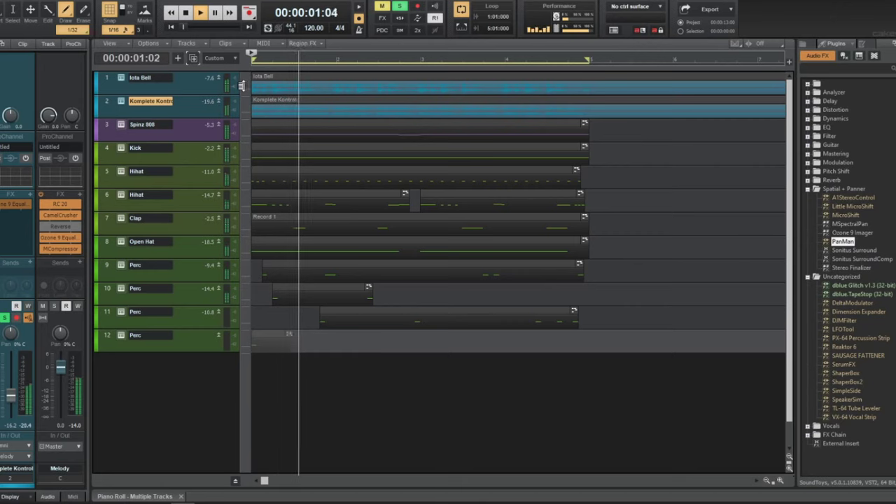
# - Widen the track controls, increase the track heights and delete the muted Perc track 12
pyautogui.moveTo(241, 87); pyautogui.dragTo(272, 87)
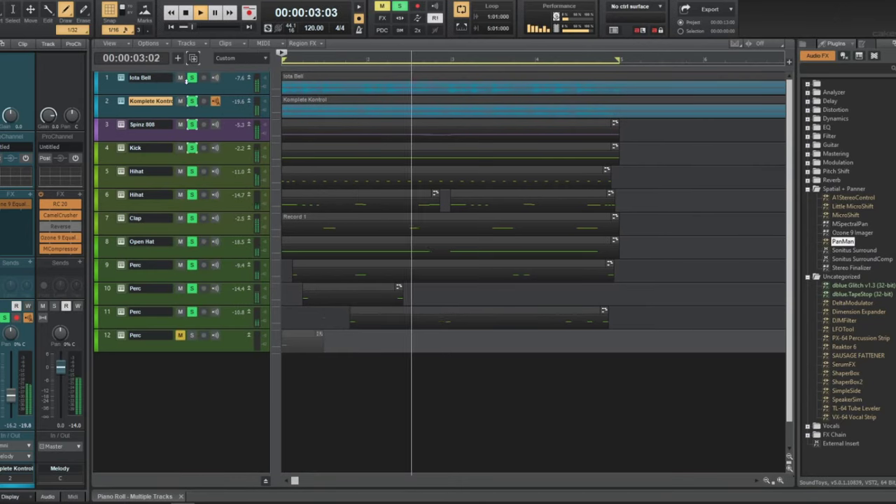
pyautogui.hotkey('ctrl', 'Down')
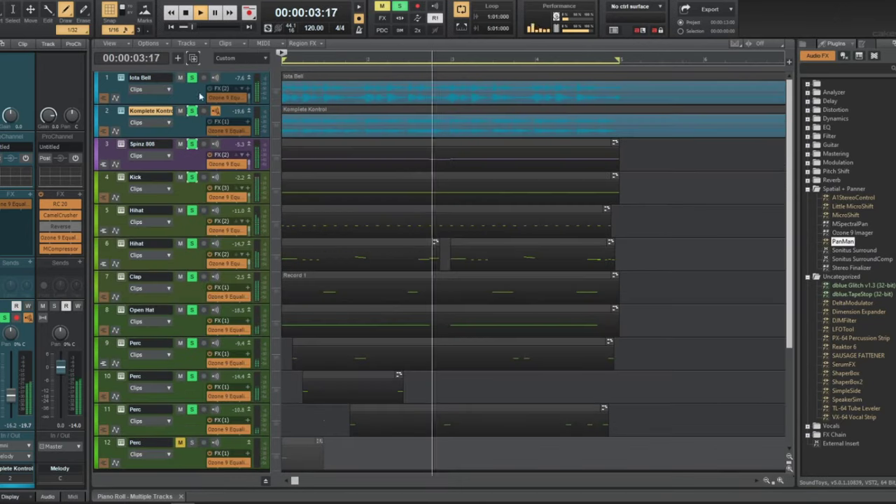
pyautogui.click(112, 445)
pyautogui.rightClick(191, 174)
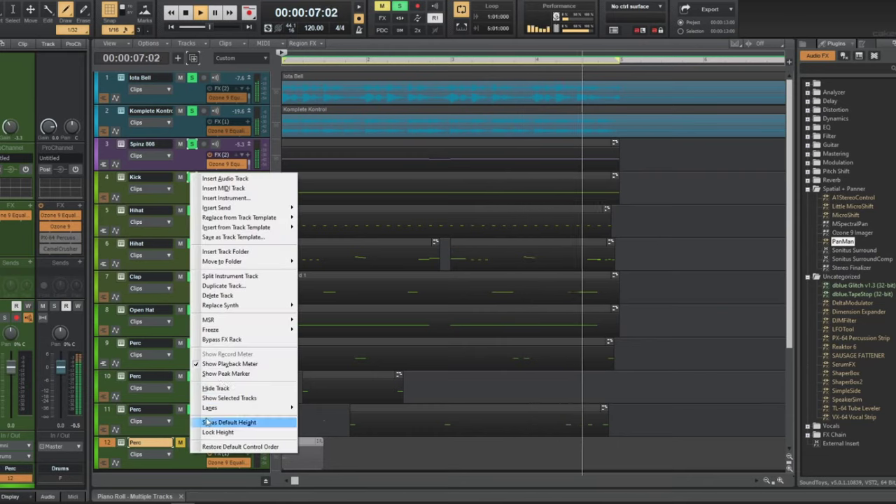
pyautogui.click(225, 295)
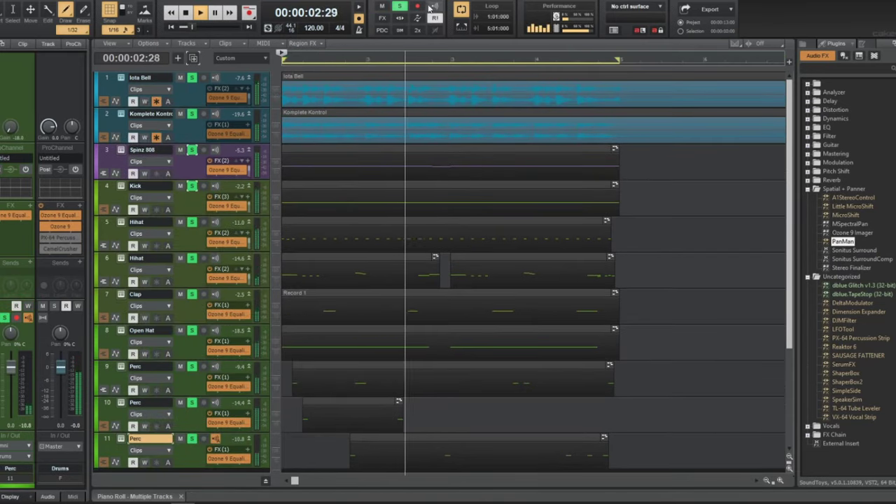
# - Clear the solo on all tracks and stop playback
pyautogui.click(404, 6)
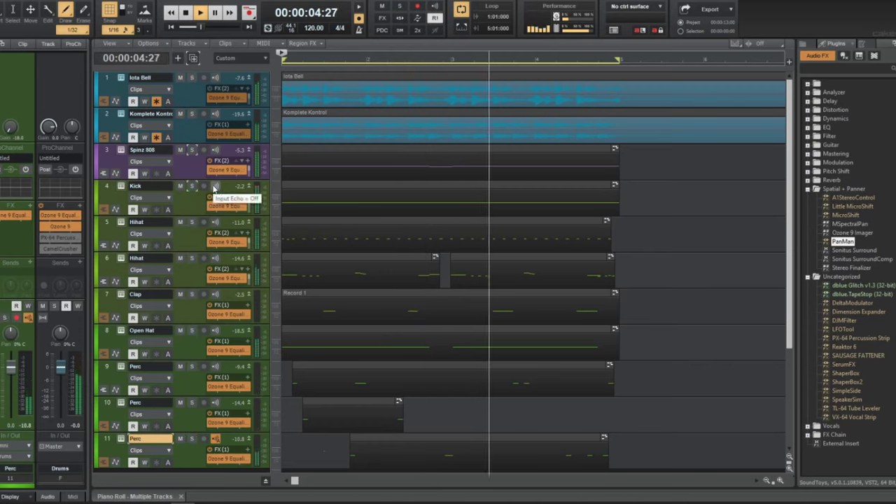
pyautogui.press('space')
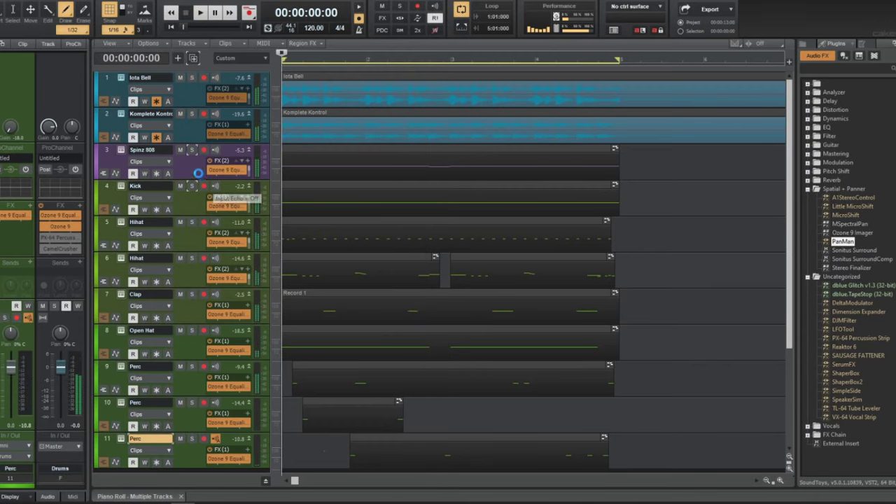
pyautogui.click(199, 175)
pyautogui.click(201, 128)
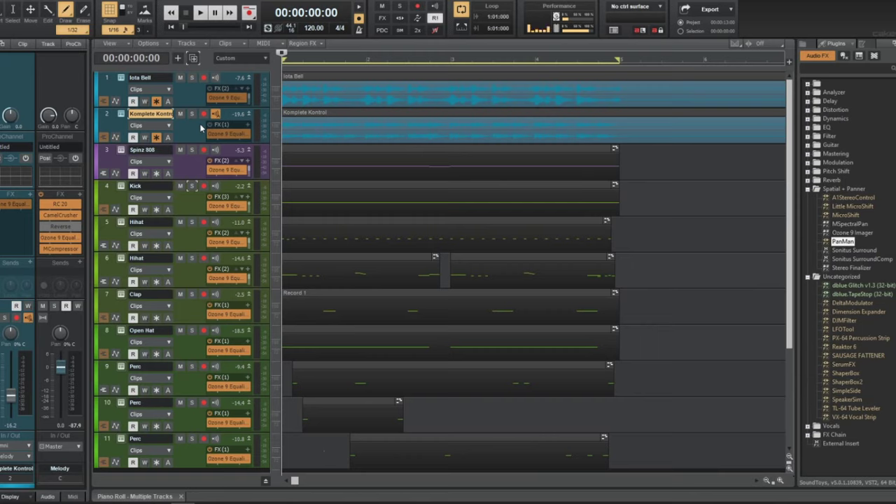
# - Unfreeze the Iota Bell and Komplete Kontrol tracks and play Iota Bell soloed
pyautogui.click(157, 102)
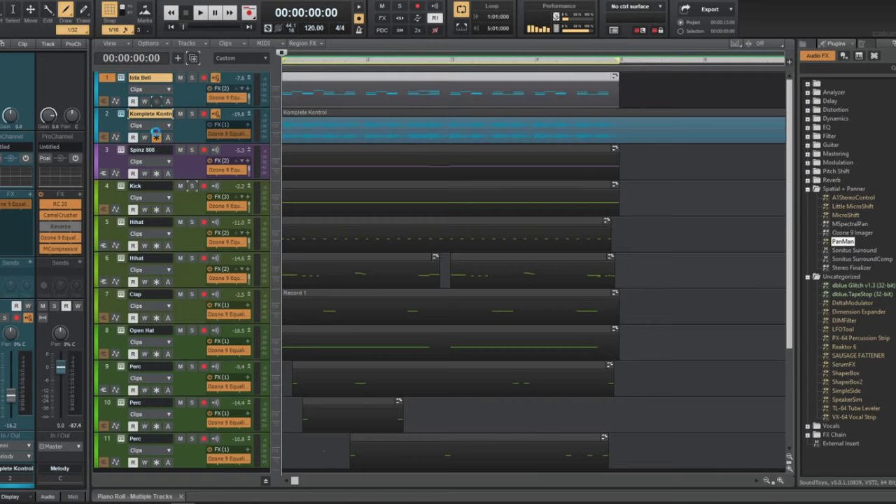
pyautogui.click(156, 136)
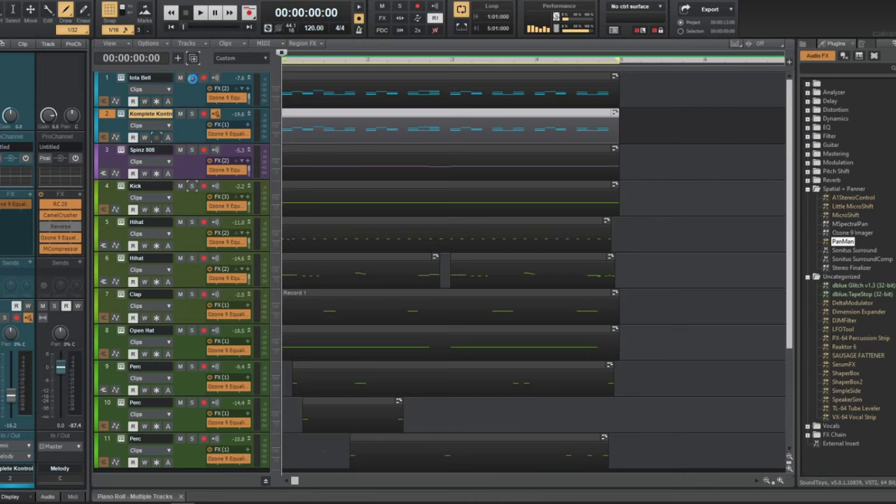
pyautogui.click(191, 78)
pyautogui.press('space')
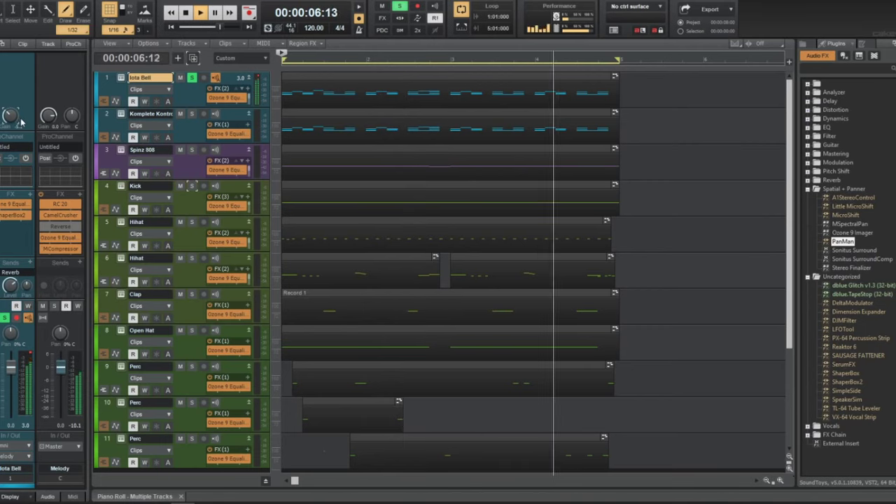
# - Close the Iota Mini instrument and replace the Iota Bell track's synth with Xpand!2
pyautogui.click(121, 78)
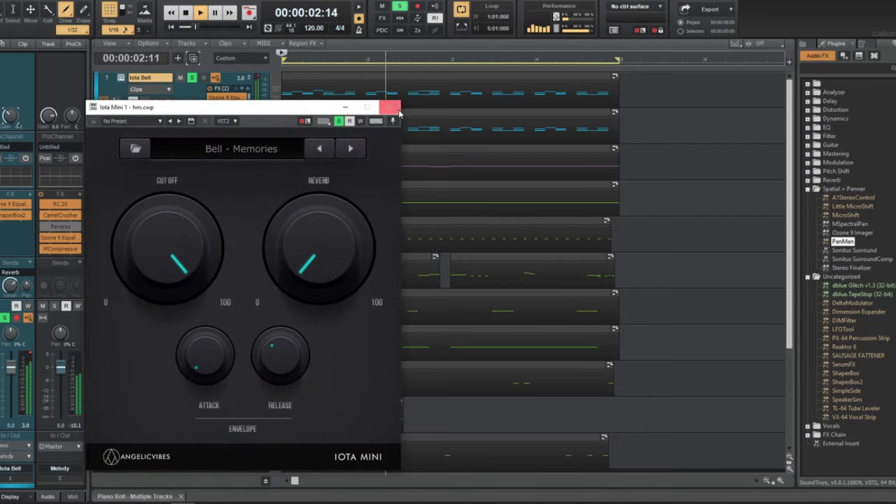
pyautogui.click(389, 107)
pyautogui.rightClick(127, 82)
pyautogui.moveTo(188, 215)
pyautogui.click(284, 240)
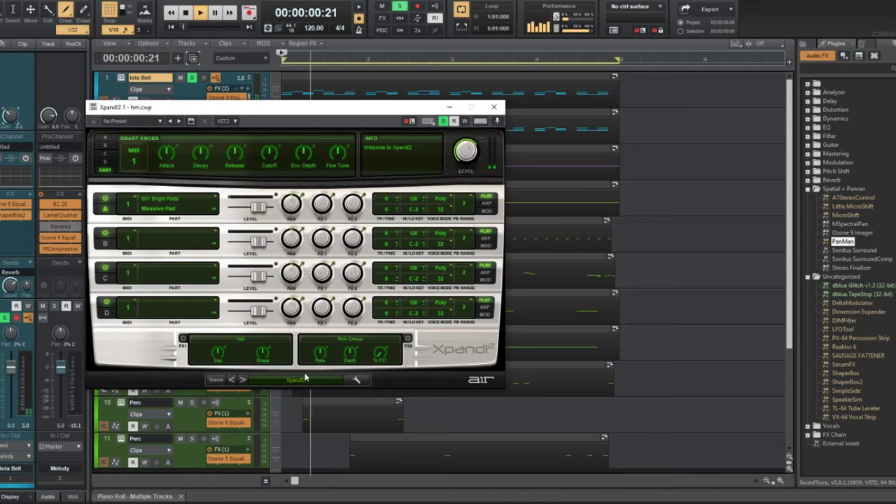
# - Load the Polysynths preset +54 Saw To Square in Xpand!2 and turn down its release and decay
pyautogui.click(306, 379)
pyautogui.moveTo(294, 381)
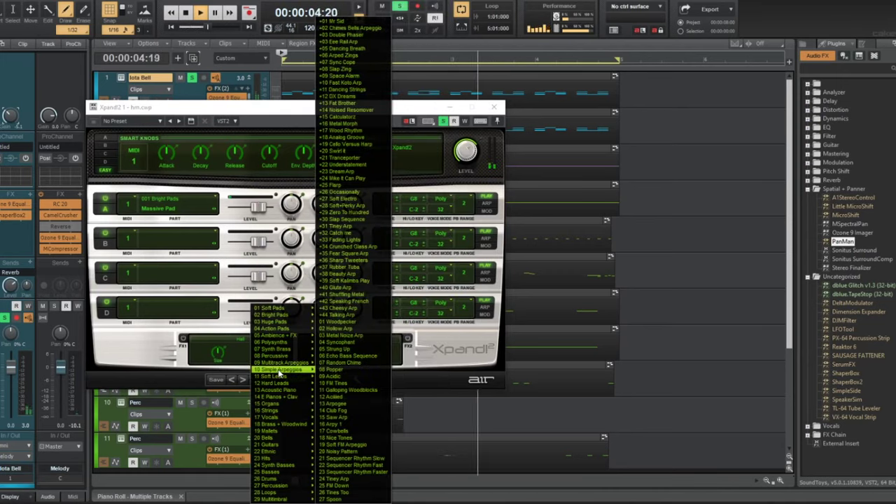
pyautogui.moveTo(281, 359)
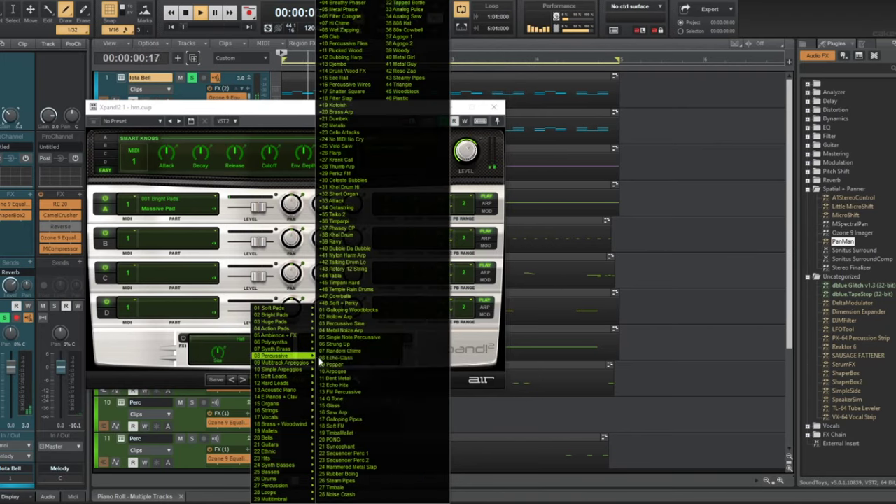
pyautogui.click(341, 344)
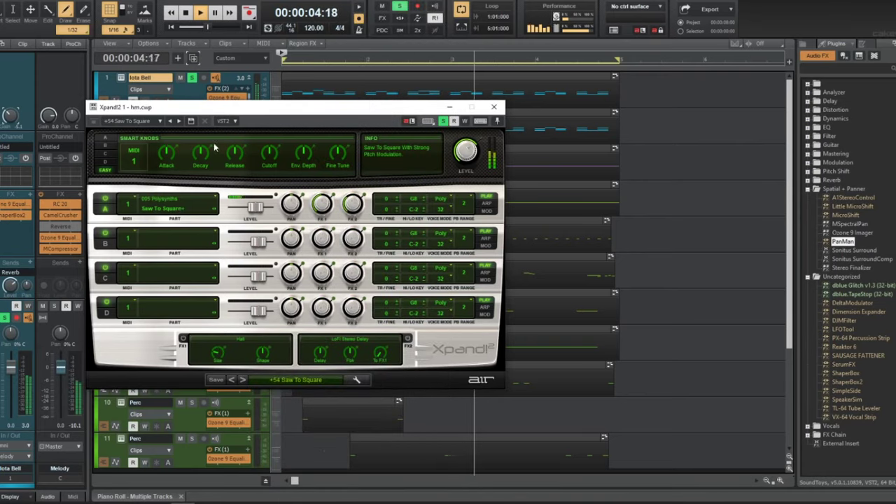
pyautogui.moveTo(236, 114); pyautogui.dragTo(417, 88)
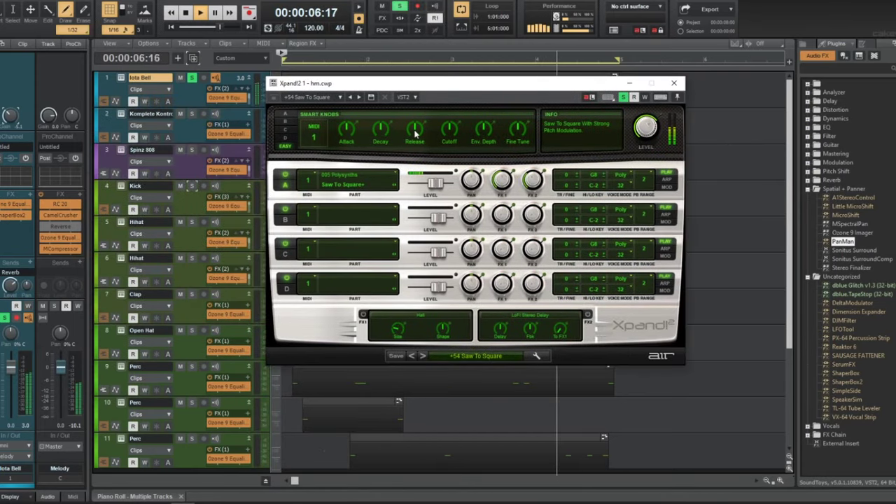
pyautogui.moveTo(415, 132); pyautogui.dragTo(384, 128)
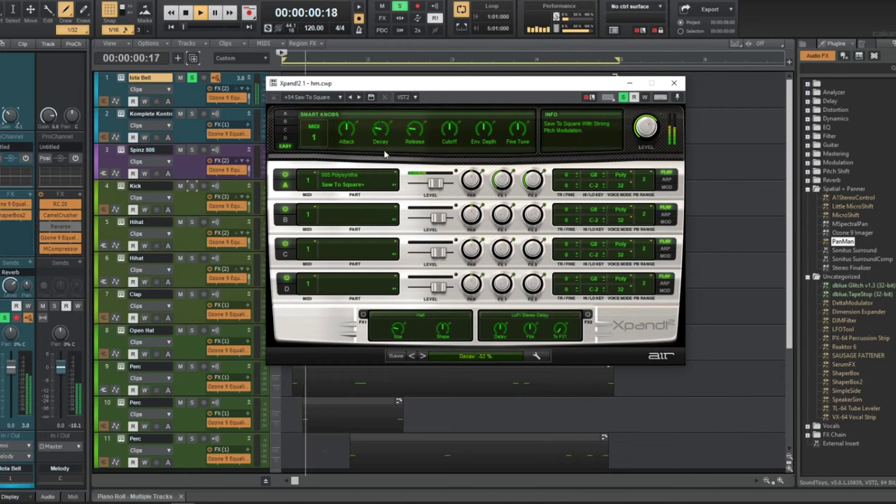
# - Try the Mallets sound Celeste Soft+ in part B and lower the levels of parts A and B
pyautogui.click(329, 217)
pyautogui.moveTo(350, 345)
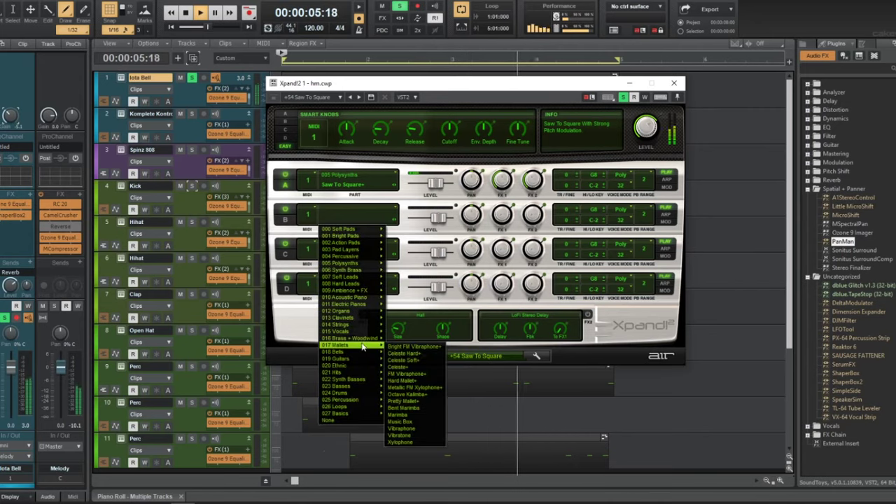
pyautogui.click(413, 364)
pyautogui.moveTo(435, 184); pyautogui.dragTo(428, 184)
pyautogui.moveTo(431, 218); pyautogui.dragTo(426, 218)
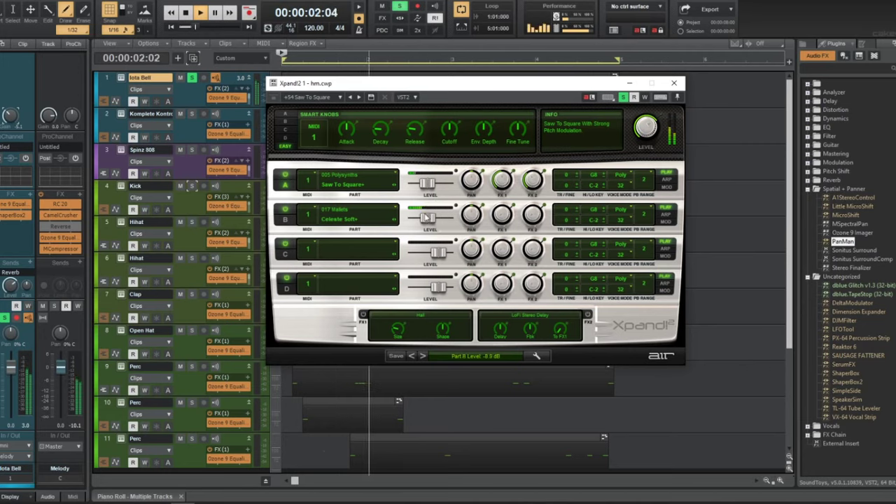
# - Try the Percussive sound Pitched Thunder Drums+ in part B and raise that part's level
pyautogui.click(373, 222)
pyautogui.moveTo(347, 325)
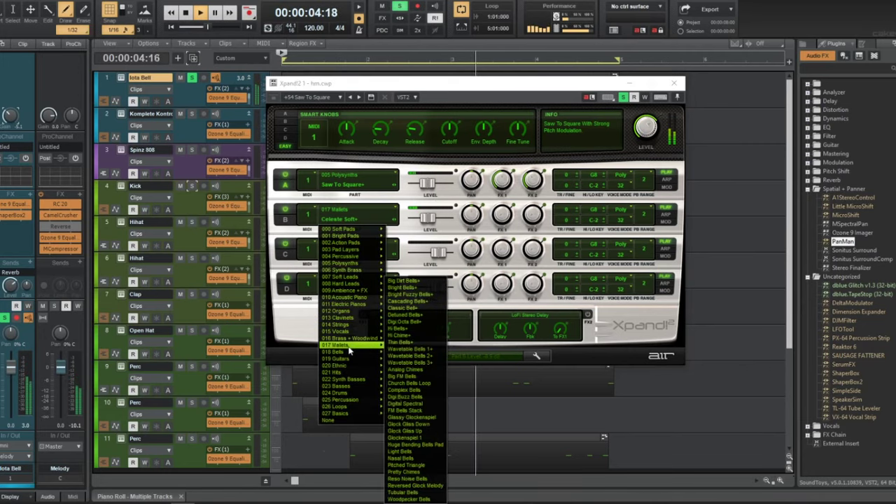
pyautogui.moveTo(350, 346)
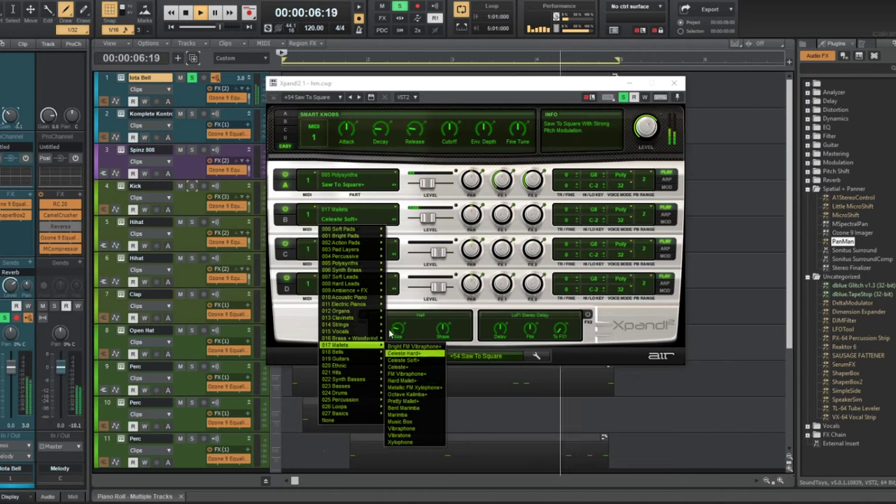
pyautogui.moveTo(345, 259)
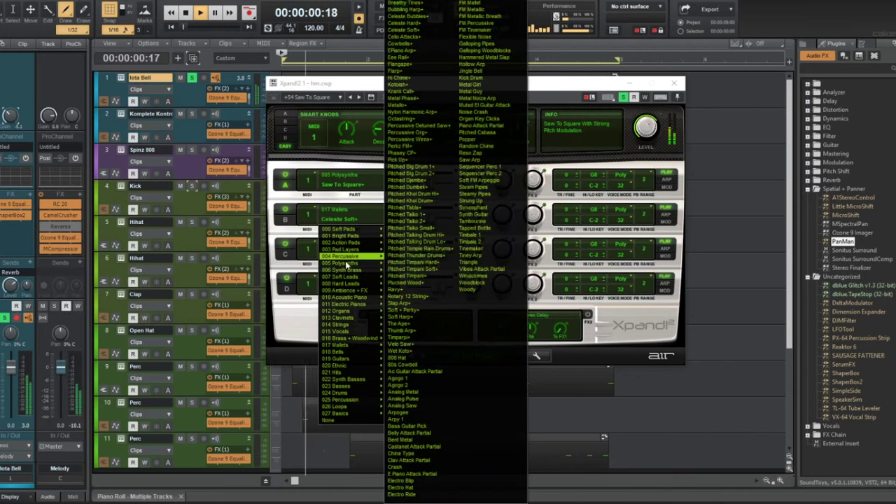
pyautogui.click(421, 257)
pyautogui.moveTo(425, 219); pyautogui.dragTo(449, 219)
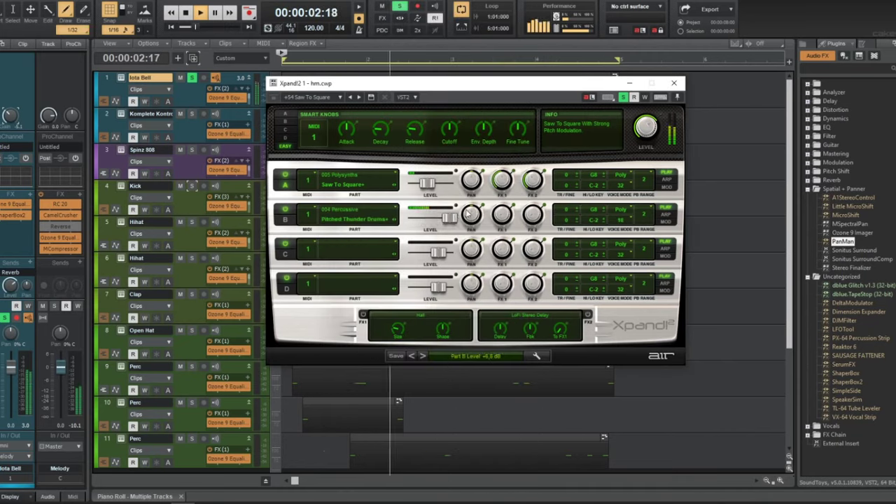
# - Try the Pitched Temple Rain Drums+ sound in part B, lower its level and set part A's level to -1.7 dB
pyautogui.click(394, 223)
pyautogui.moveTo(356, 265)
pyautogui.click(355, 215)
pyautogui.moveTo(451, 218); pyautogui.dragTo(436, 221)
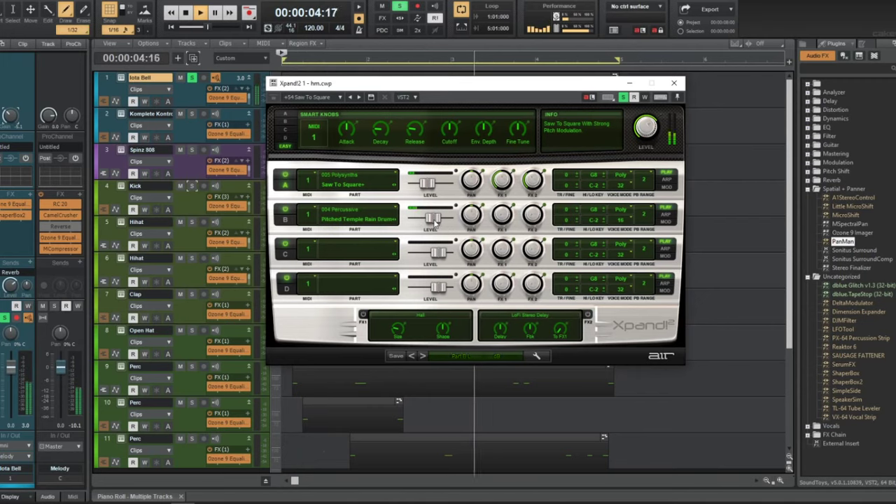
pyautogui.moveTo(444, 181); pyautogui.dragTo(438, 185)
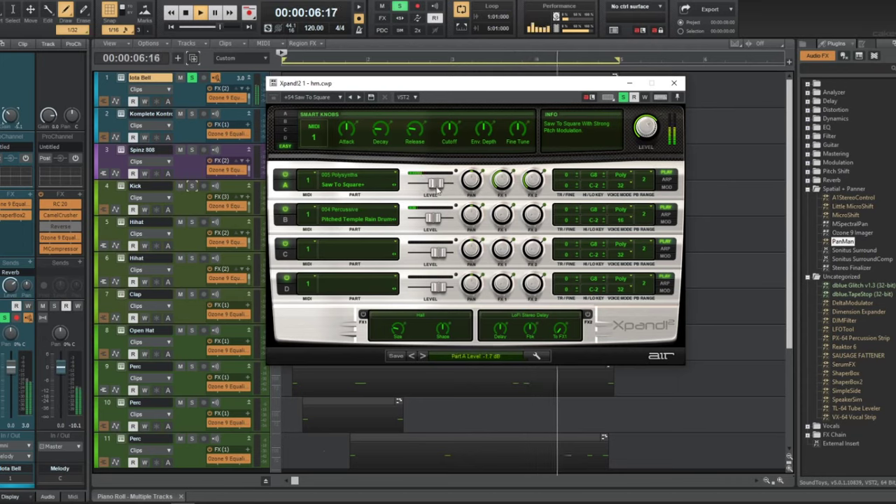
# - Audition the following presets up to +58 Wide Metal Attack, settle on +56 New Digipoly and lower part A's level
pyautogui.click(422, 356)
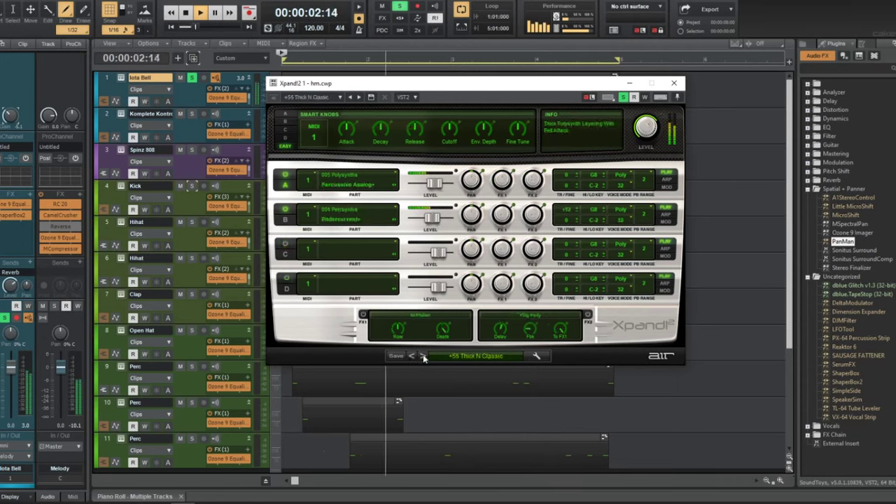
pyautogui.click(423, 356)
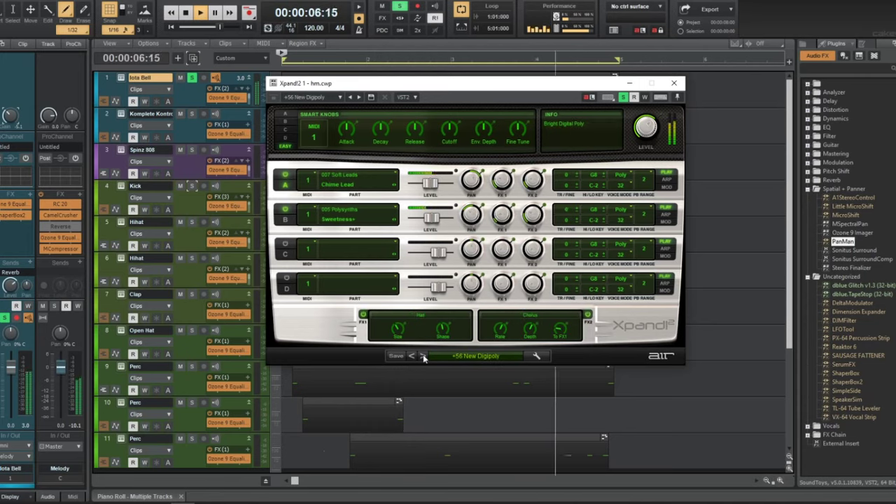
pyautogui.click(422, 356)
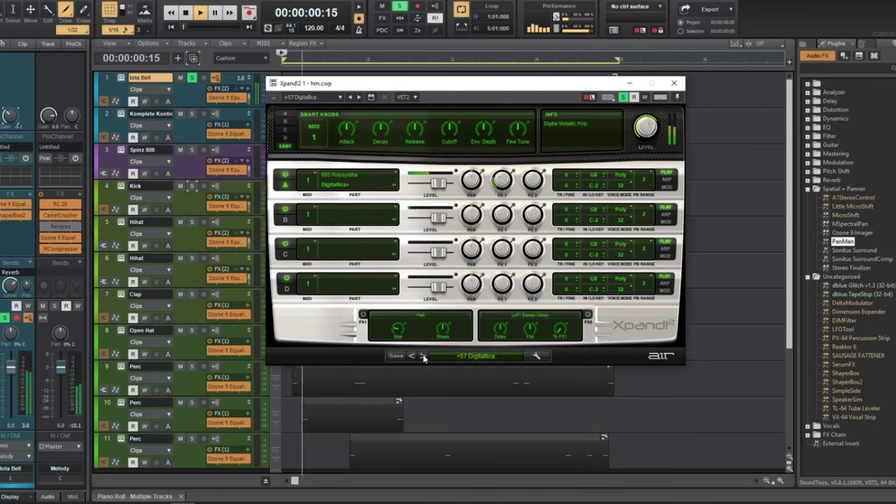
pyautogui.click(422, 356)
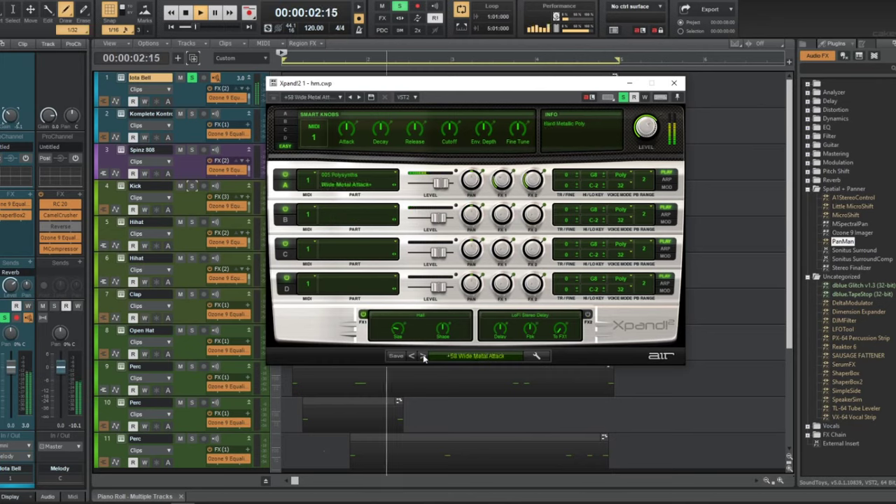
pyautogui.click(411, 356)
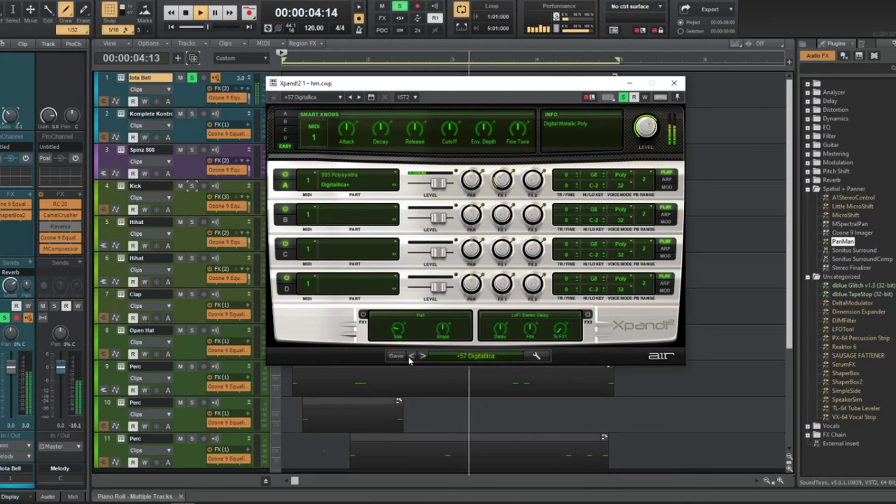
pyautogui.click(412, 356)
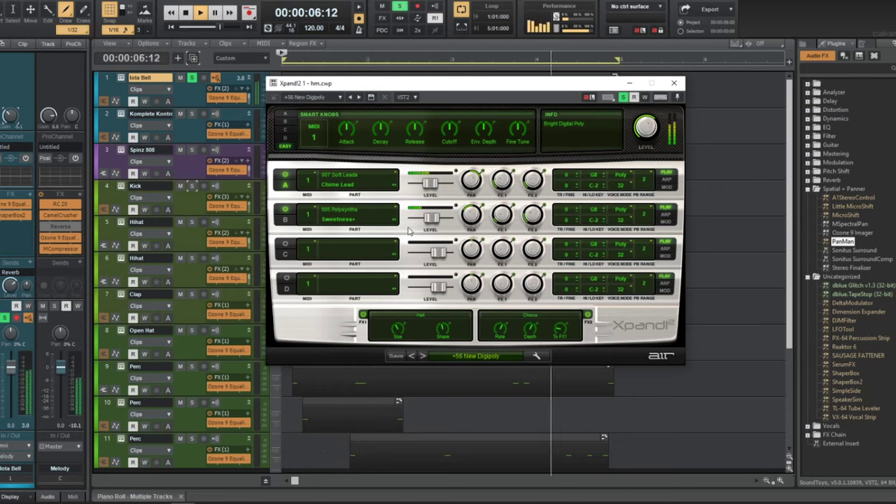
pyautogui.moveTo(430, 183)
pyautogui.mouseDown()
pyautogui.moveTo(415, 183)
pyautogui.moveTo(427, 191)
pyautogui.mouseUp()
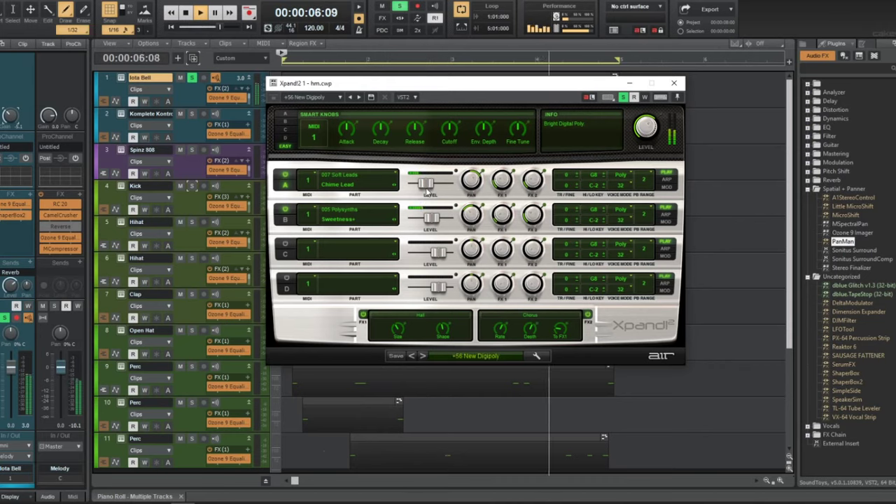
# - Close the synth window and play the Komplete Kontrol track soloed instead of Iota Bell
pyautogui.press('space')
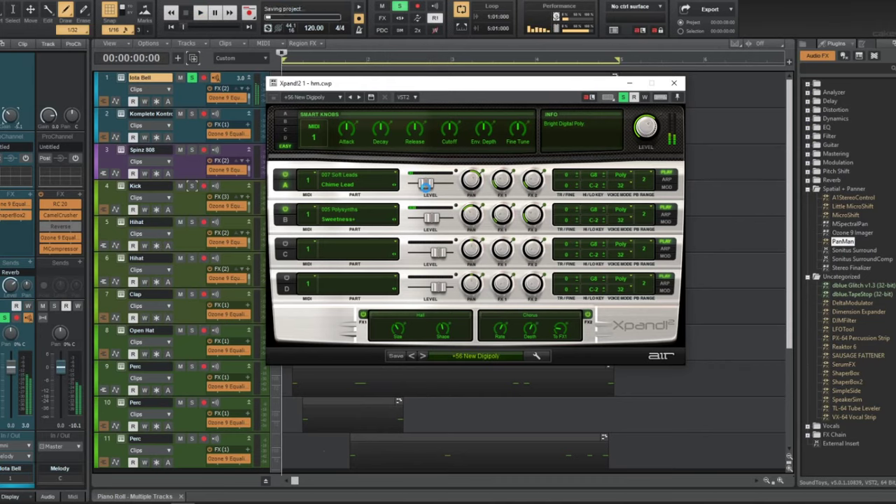
pyautogui.click(673, 83)
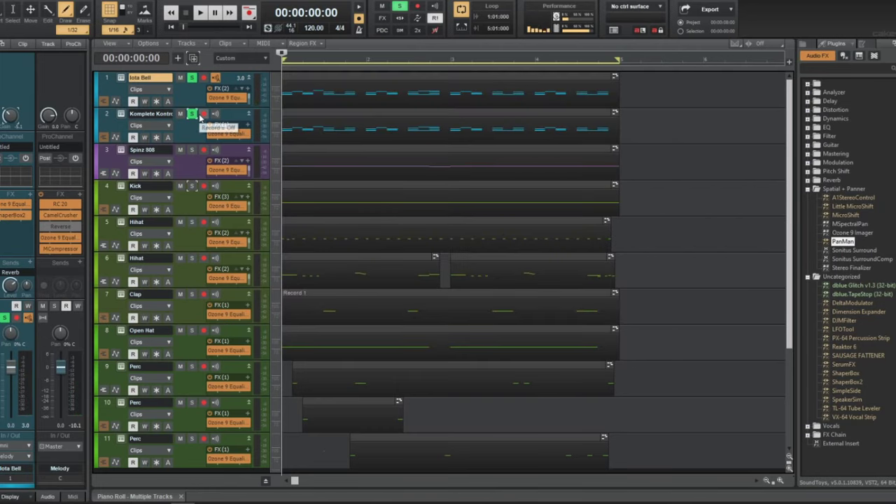
pyautogui.click(191, 78)
pyautogui.press('space')
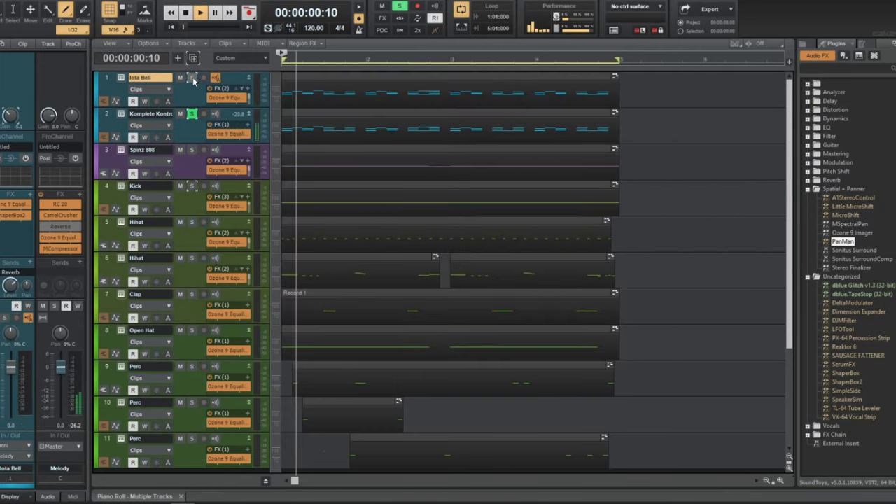
# - Solo Iota Bell together with Komplete Kontrol and balance their volumes, lowering Iota Bell and setting Komplete Kontrol to -9.6 dB
pyautogui.click(191, 77)
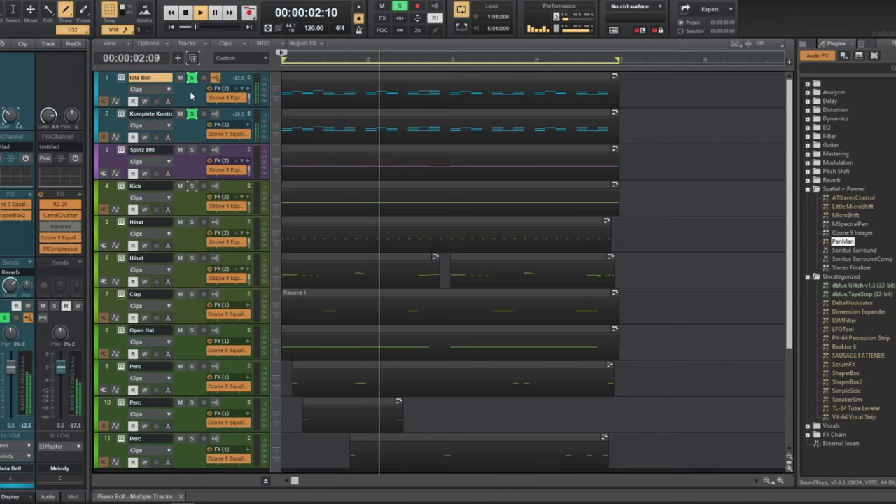
pyautogui.moveTo(10, 367); pyautogui.dragTo(11, 383)
pyautogui.moveTo(106, 78); pyautogui.dragTo(106, 114)
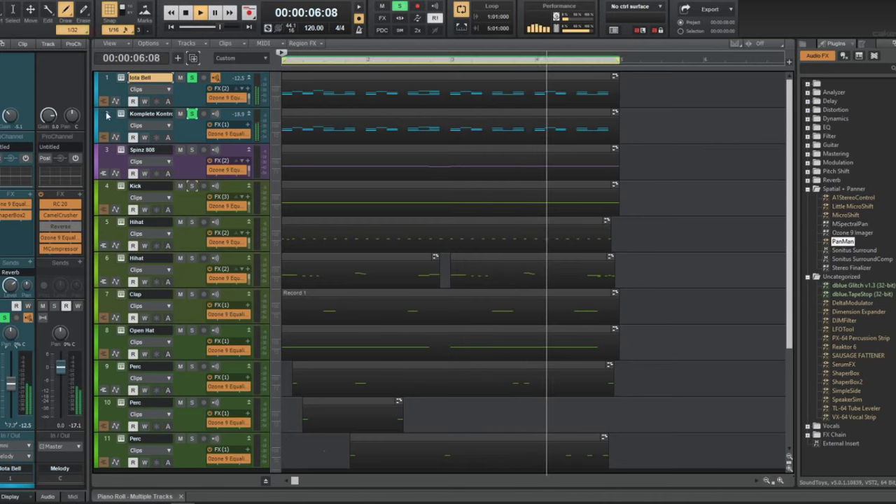
pyautogui.moveTo(11, 396); pyautogui.dragTo(11, 388)
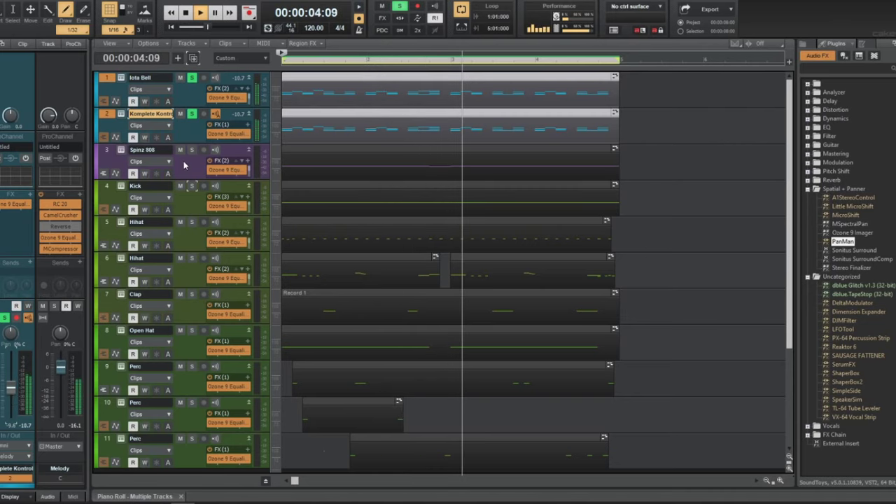
# - Solo the remaining tracks and listen to the full beat, clear all solos, and play the beat again from the start
pyautogui.moveTo(191, 151); pyautogui.dragTo(164, 479)
pyautogui.scroll(-2, 165, 479)
pyautogui.scroll(3, 551, 288)
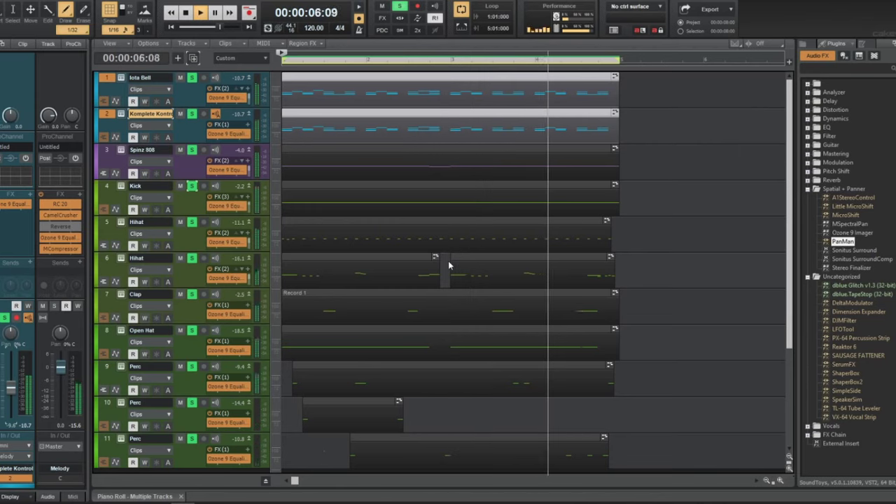
pyautogui.press('space')
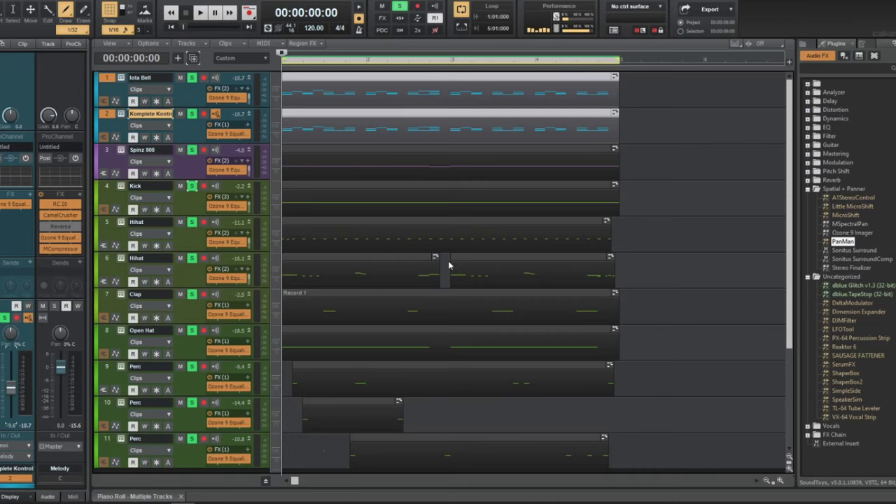
pyautogui.press('space')
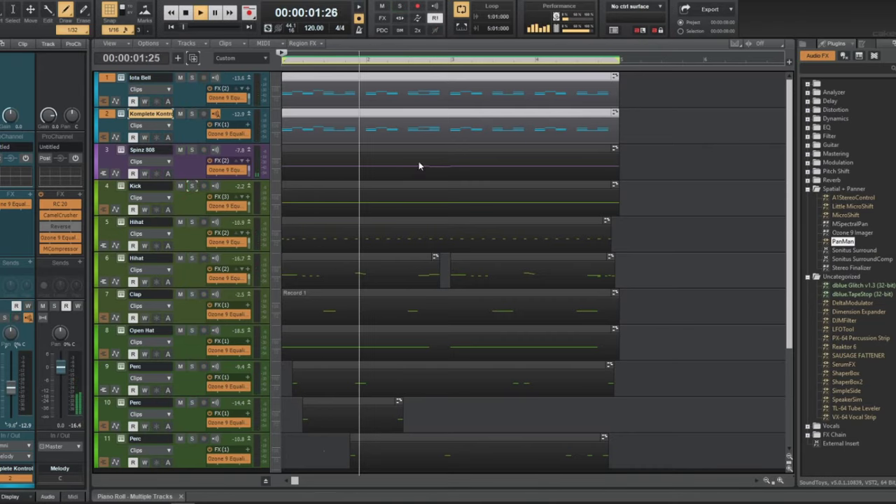
pyautogui.scroll(-2, 412, 248)
pyautogui.press('space')
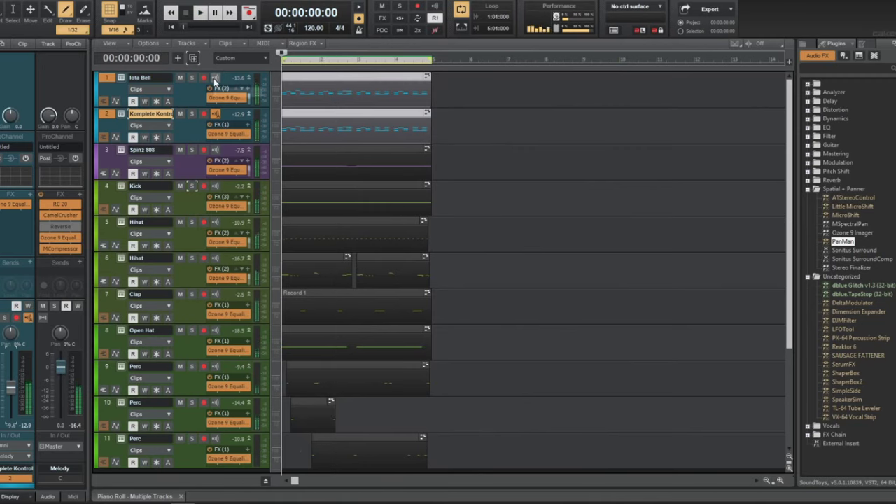
# - Solo Iota Bell, add Komplete Kontrol to the solo, and listen to how the two melody tracks blend
pyautogui.click(193, 78)
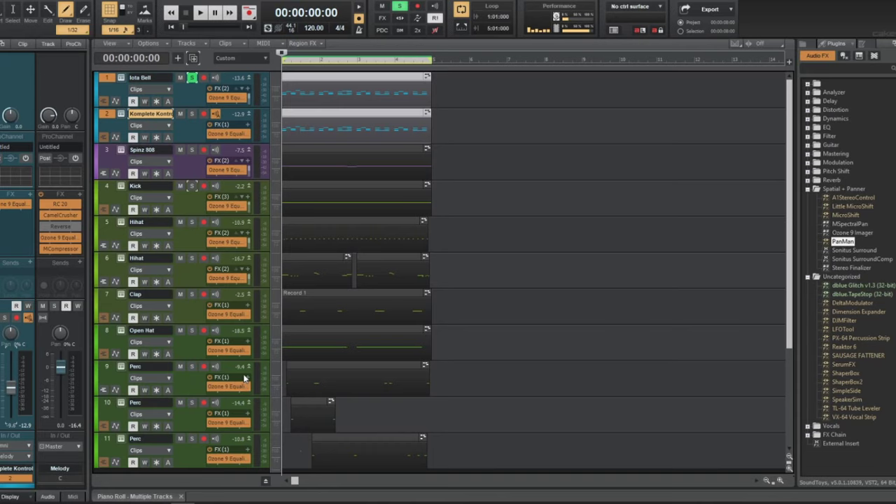
pyautogui.press('space')
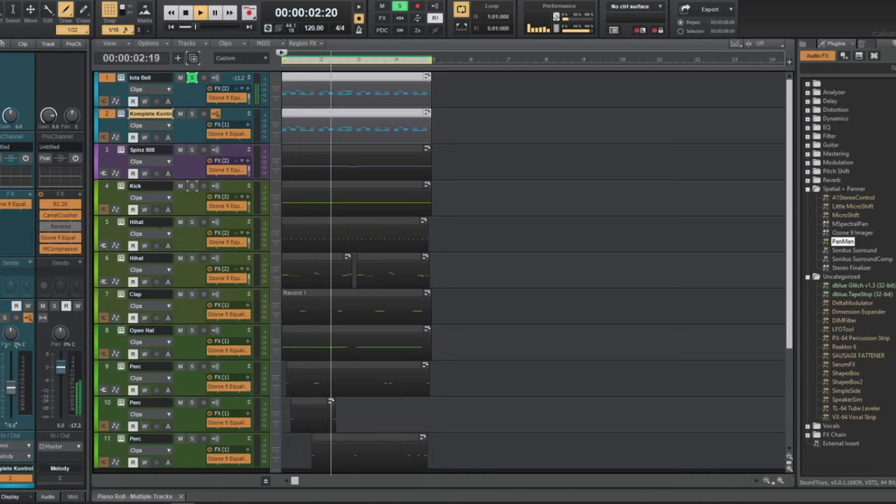
pyautogui.click(192, 114)
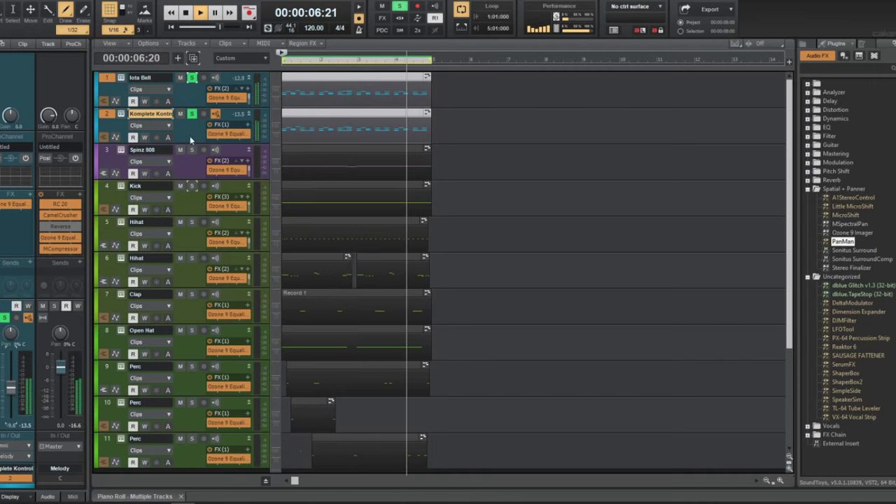
pyautogui.click(189, 98)
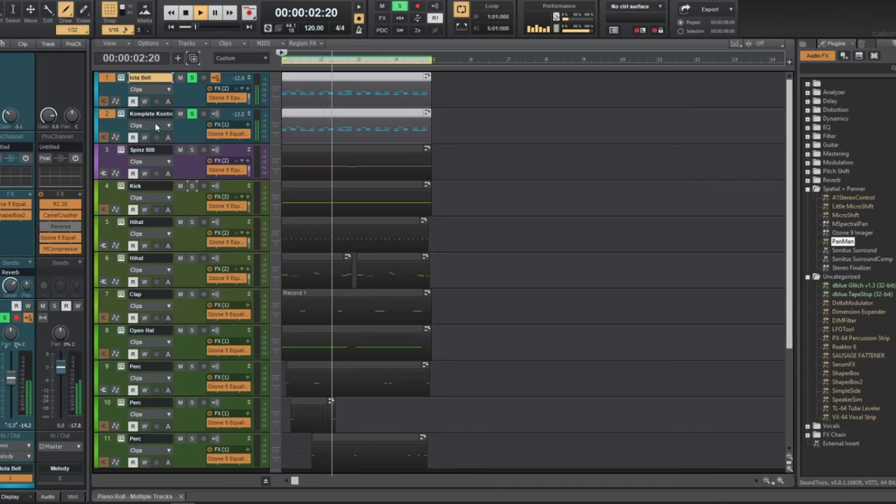
pyautogui.press('space')
pyautogui.click(192, 113)
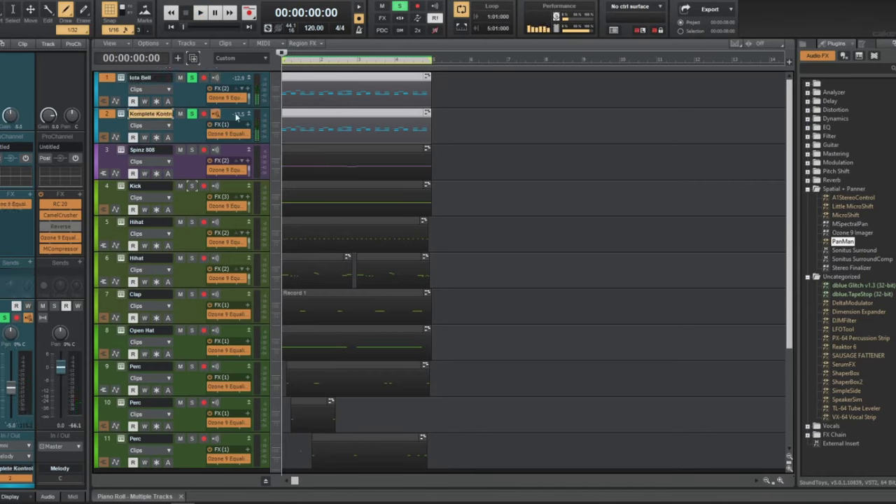
# - Inspect the instrument and preset loaded on the Komplete Kontrol track and close its window
pyautogui.click(121, 114)
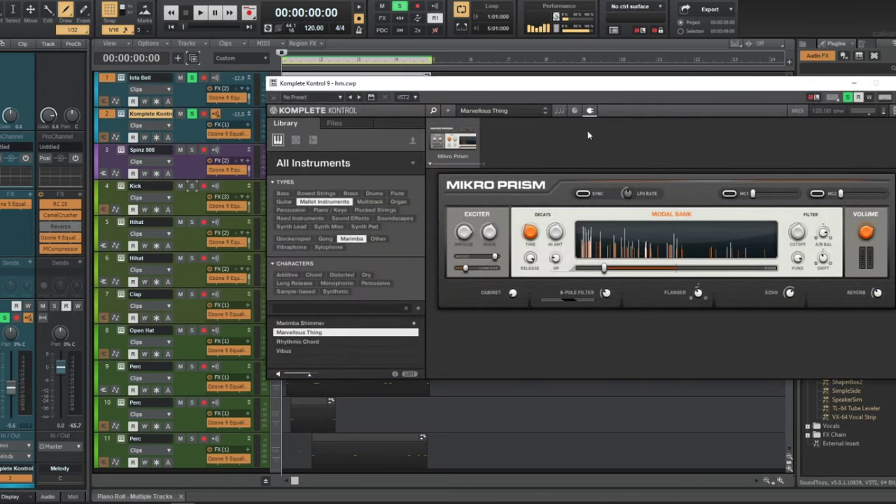
pyautogui.moveTo(573, 90); pyautogui.dragTo(593, 105)
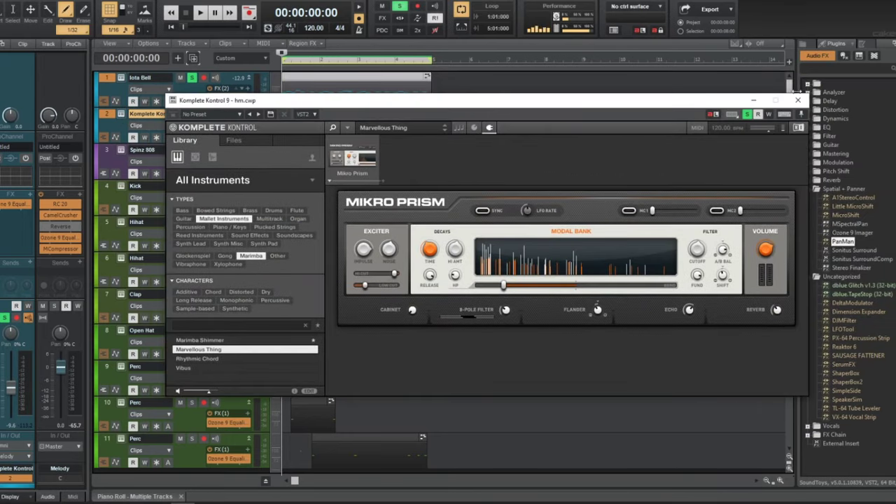
pyautogui.click(798, 100)
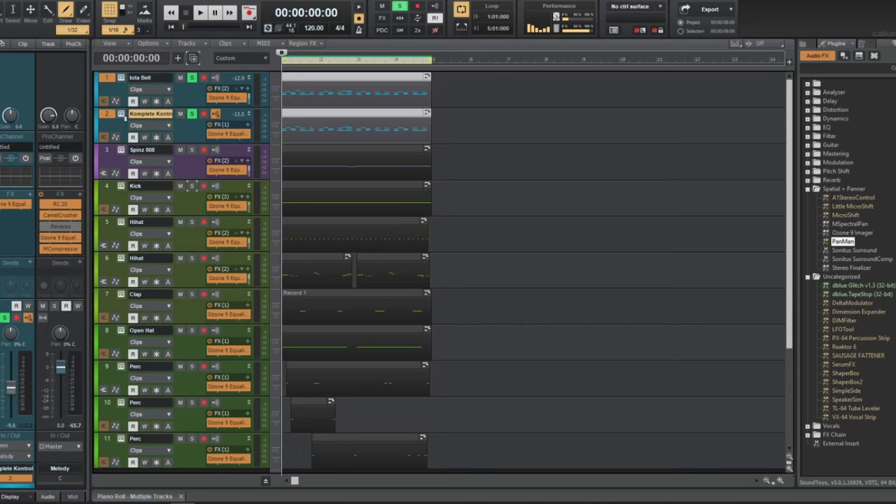
pyautogui.click(121, 113)
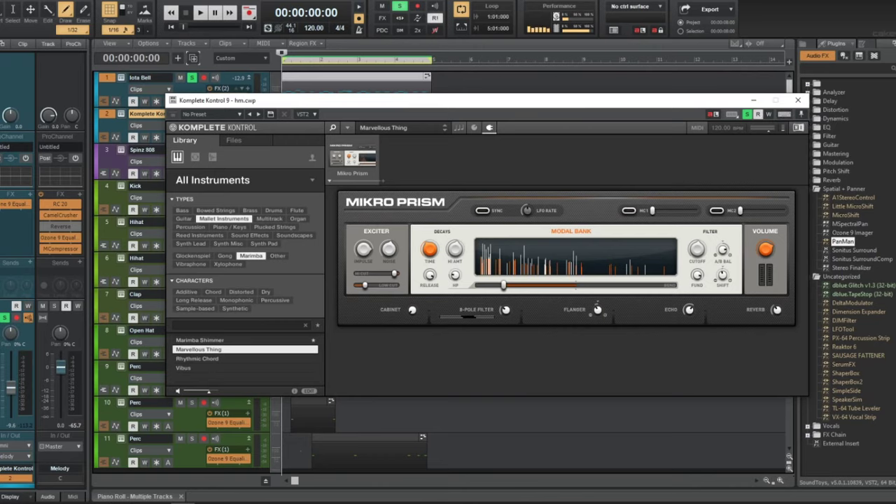
pyautogui.click(797, 101)
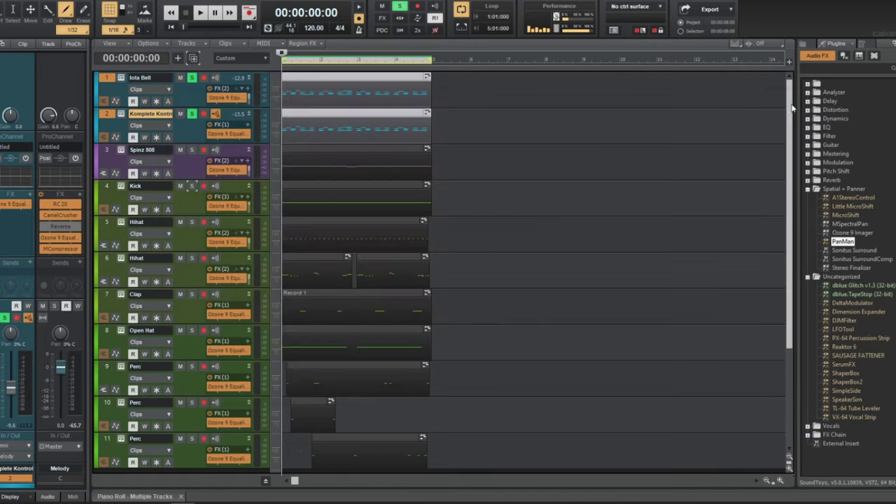
# - Play the melody with Spinz 808 soloed and raise the Melody bus equalizer's brickwall high-pass cutoff to 305 Hz
pyautogui.press('space')
pyautogui.click(195, 167)
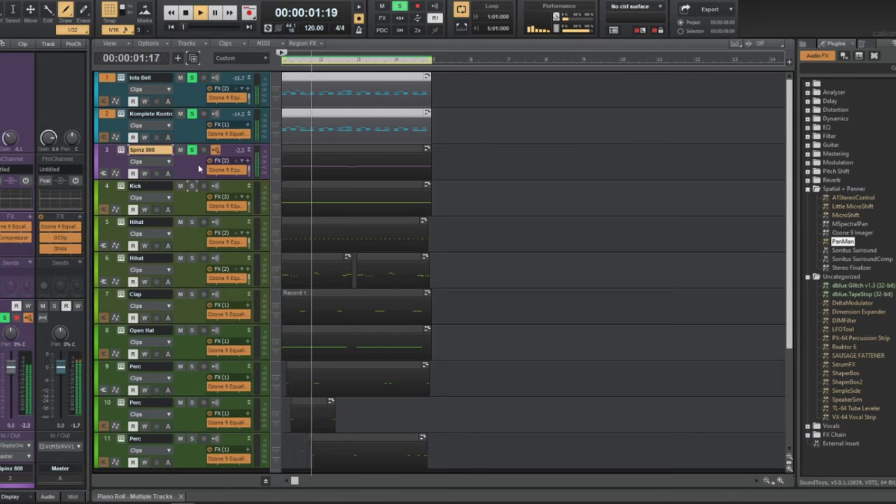
pyautogui.press('Up')
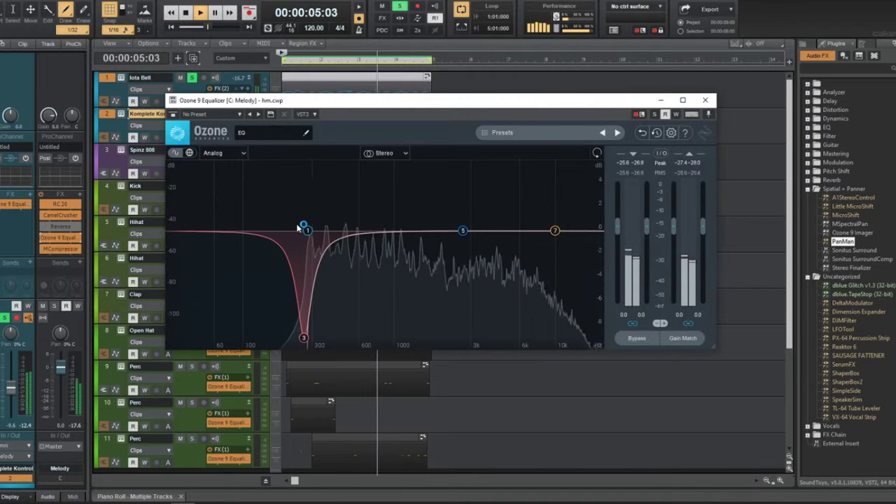
pyautogui.click(307, 228)
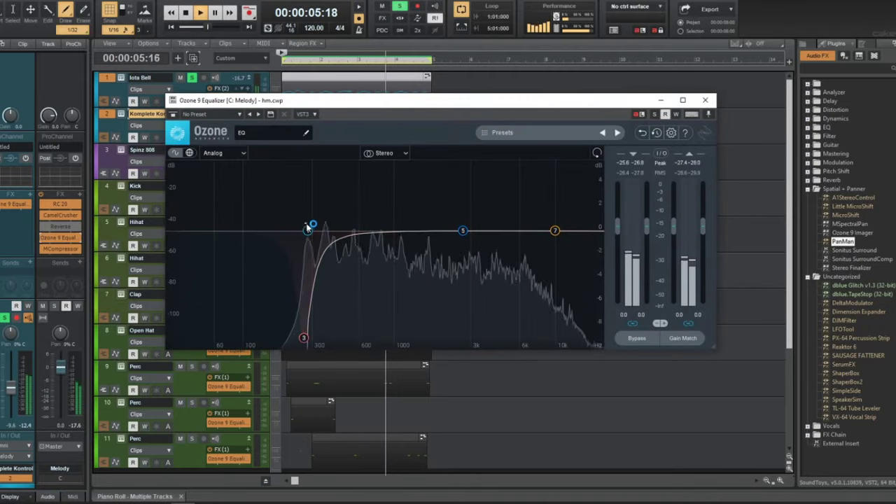
pyautogui.moveTo(308, 232); pyautogui.dragTo(313, 232)
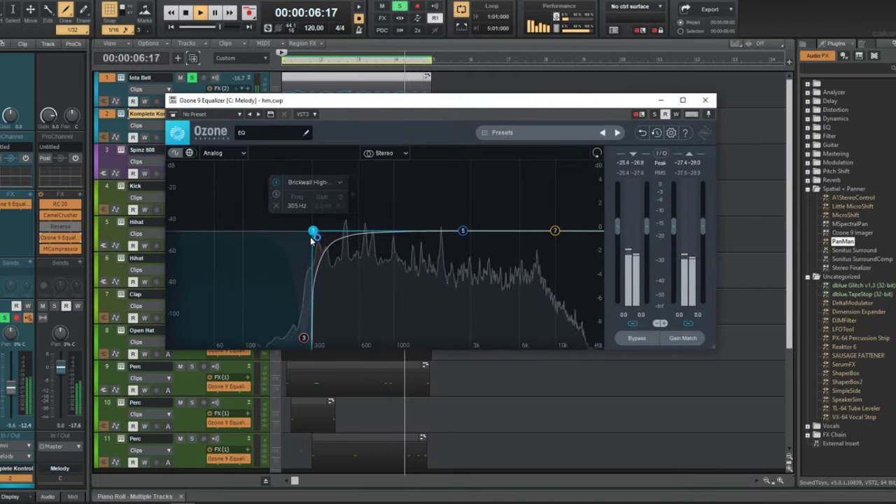
pyautogui.click(705, 101)
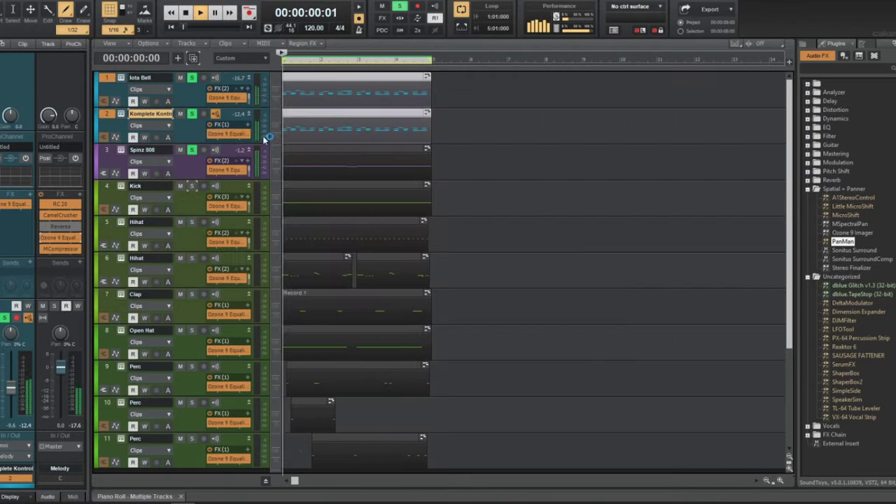
# - Add the Kick and Clap to the solo and give the Clap a Reverb send at about -6.5
pyautogui.click(194, 201)
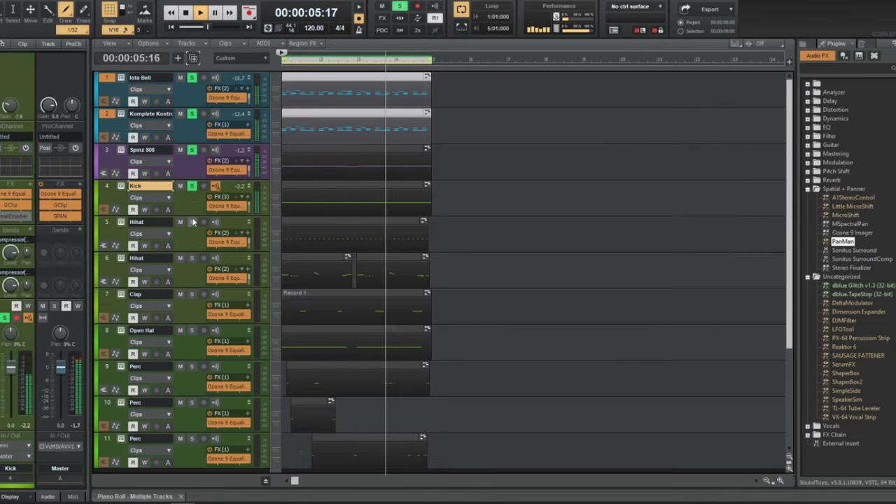
pyautogui.click(192, 294)
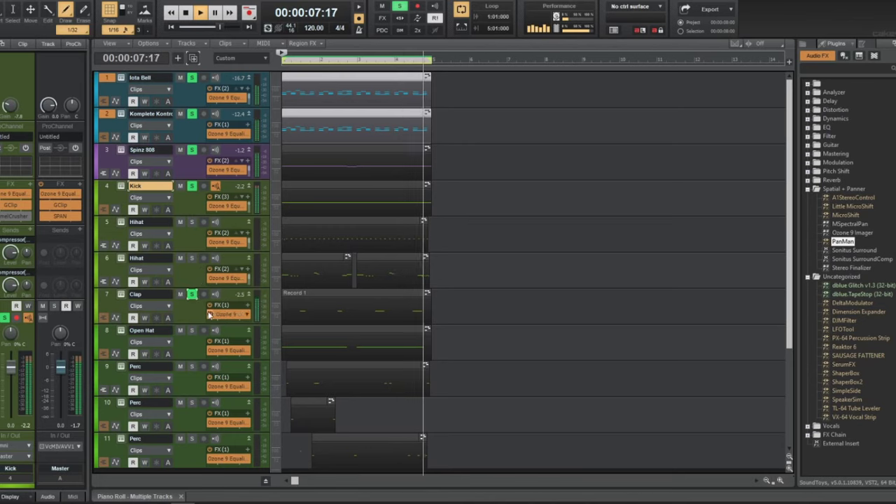
pyautogui.click(211, 315)
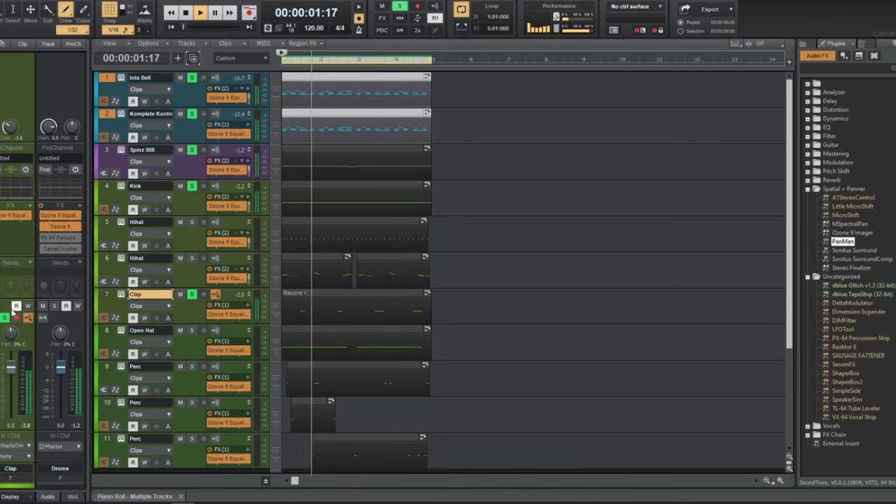
pyautogui.click(29, 263)
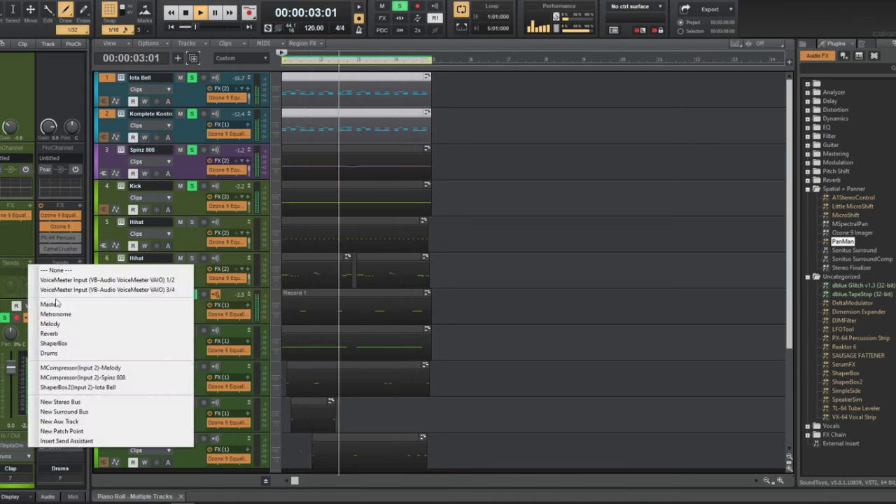
pyautogui.click(70, 334)
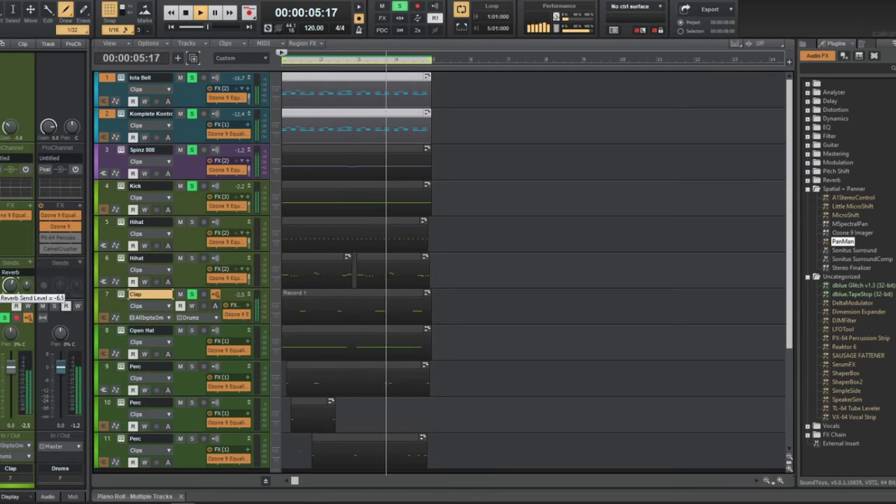
pyautogui.press('space')
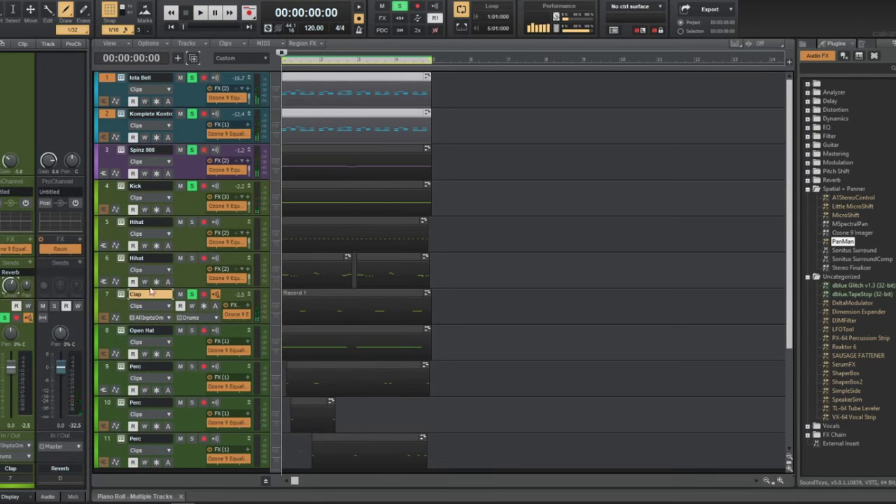
# - Widen the console's bus section, inspect the Raum reverb on the Reverb bus, and return to the Clap track
pyautogui.hotkey('alt', '2')
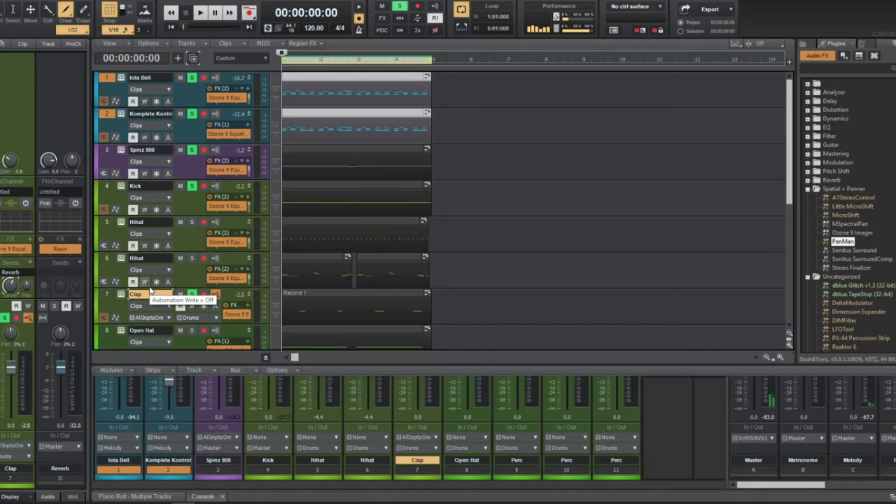
pyautogui.hotkey('shift', 'd')
pyautogui.moveTo(802, 485); pyautogui.dragTo(872, 486)
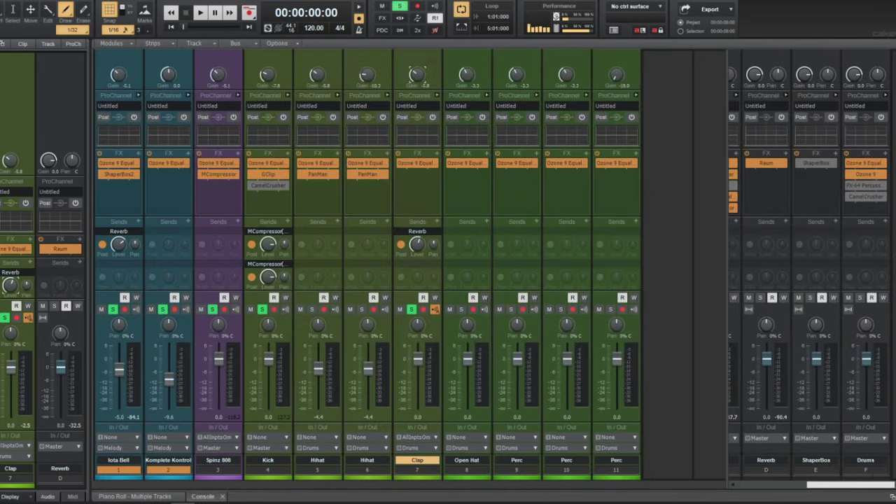
pyautogui.moveTo(727, 456); pyautogui.dragTo(567, 394)
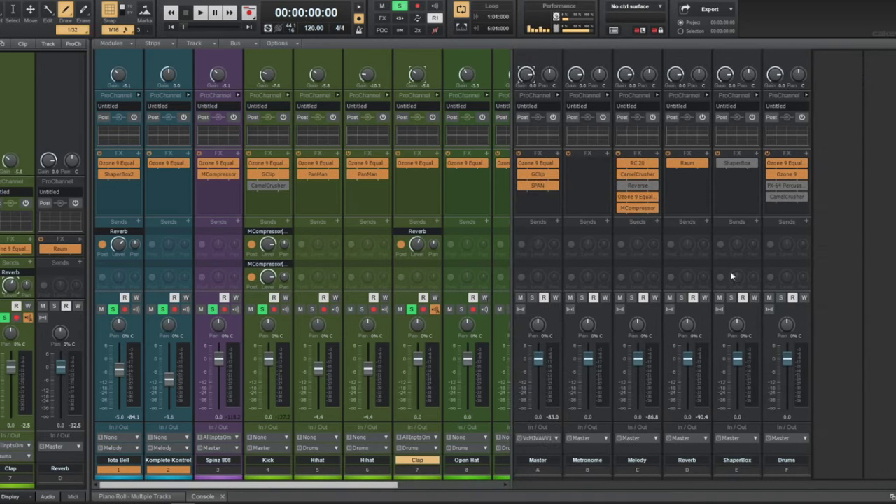
pyautogui.click(686, 168)
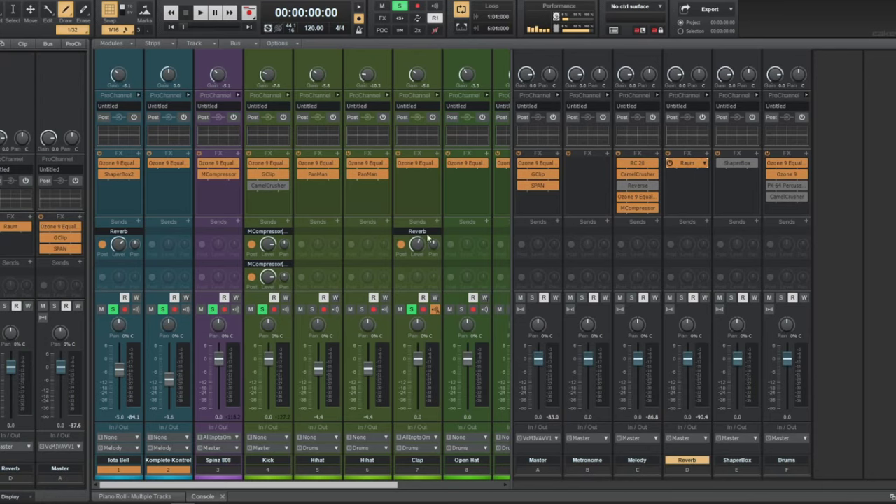
pyautogui.doubleClick(671, 163)
pyautogui.moveTo(301, 105); pyautogui.dragTo(584, 101)
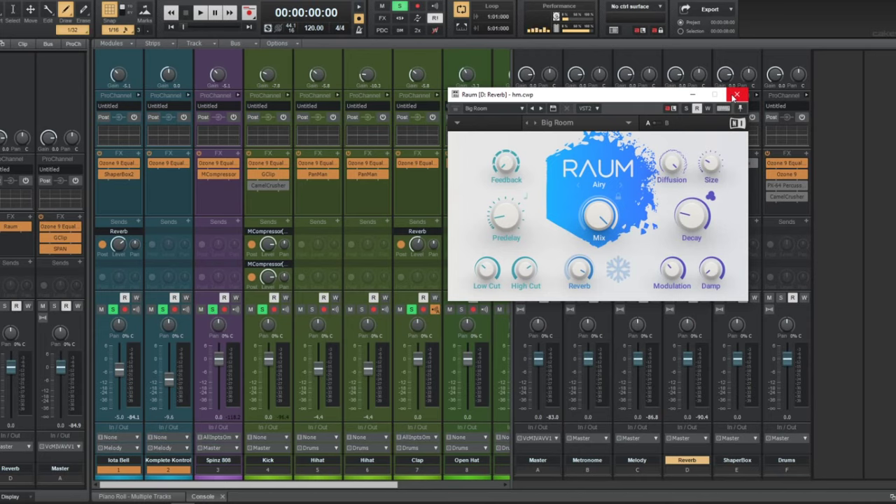
pyautogui.click(734, 96)
pyautogui.press('d')
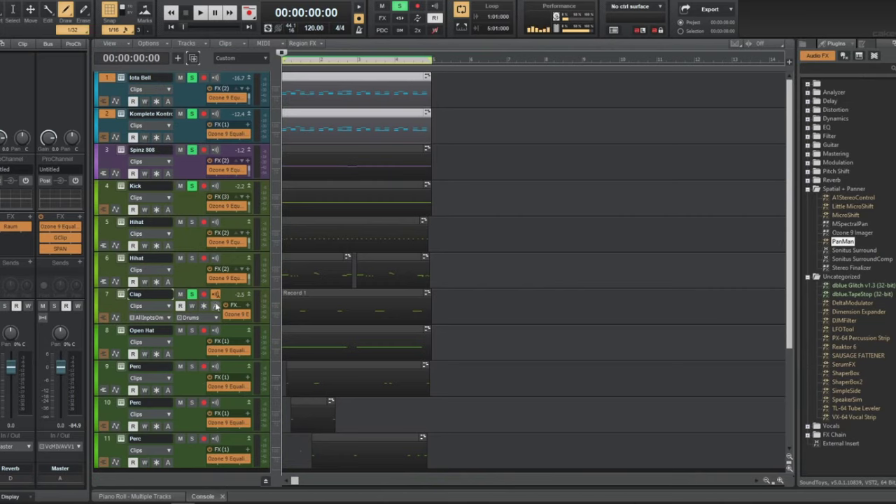
pyautogui.click(108, 298)
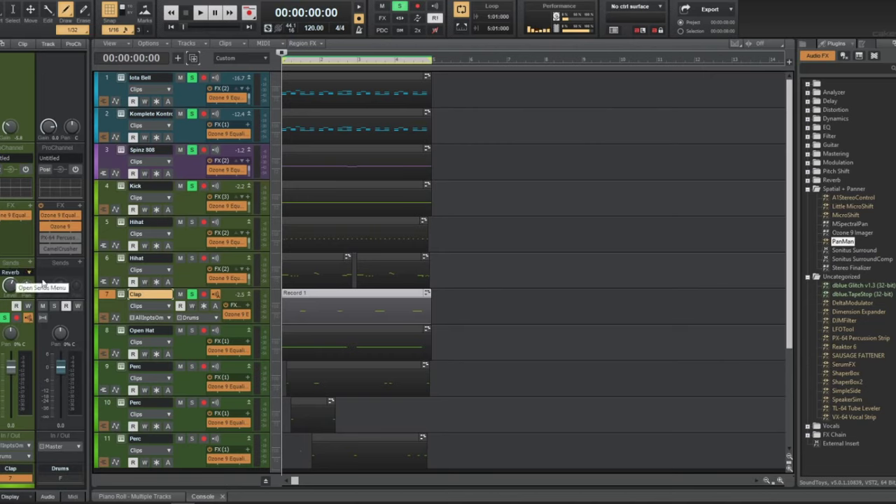
# - Play the soloed tracks and lower the Clap's Reverb send level
pyautogui.press('space')
pyautogui.moveTo(10, 286); pyautogui.dragTo(10, 298)
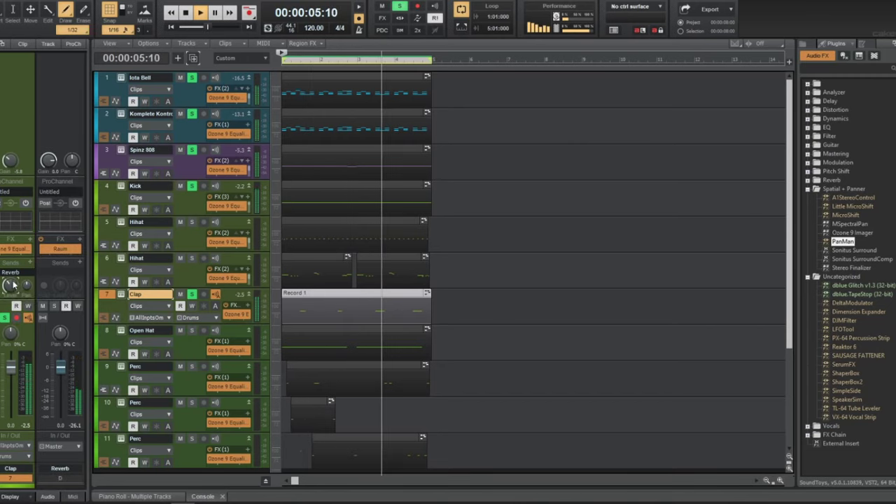
pyautogui.press('space')
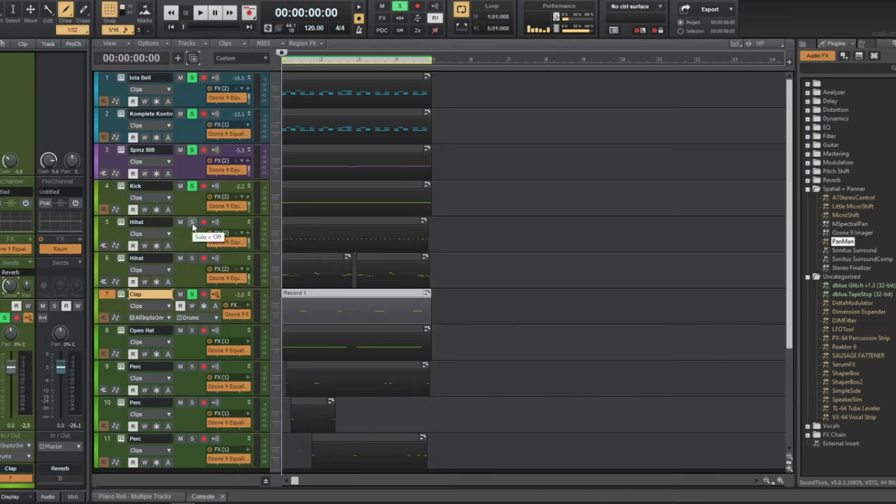
# - Add track 5's Hihat to the solo and, in its equalizer, raise the high-pass cutoff above 1 kHz and cut 1067 Hz by 9.6 dB
pyautogui.click(194, 237)
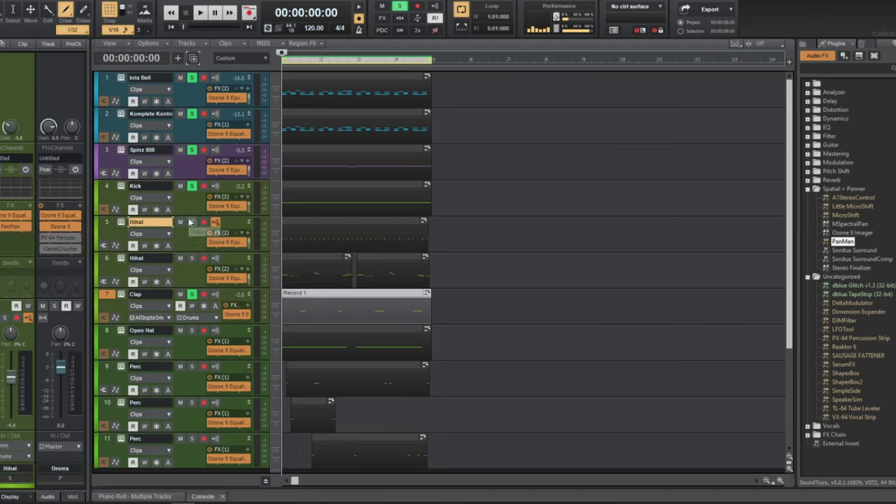
pyautogui.press('space')
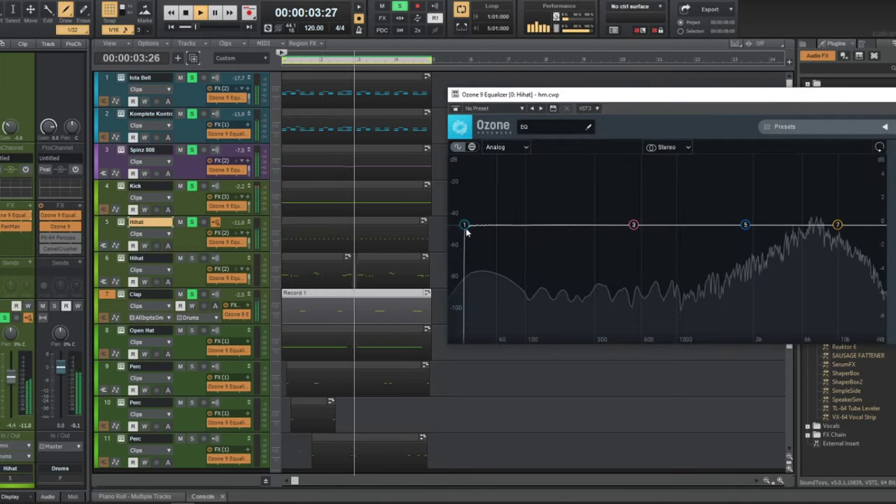
pyautogui.moveTo(466, 230); pyautogui.dragTo(695, 225)
pyautogui.moveTo(634, 225); pyautogui.dragTo(681, 339)
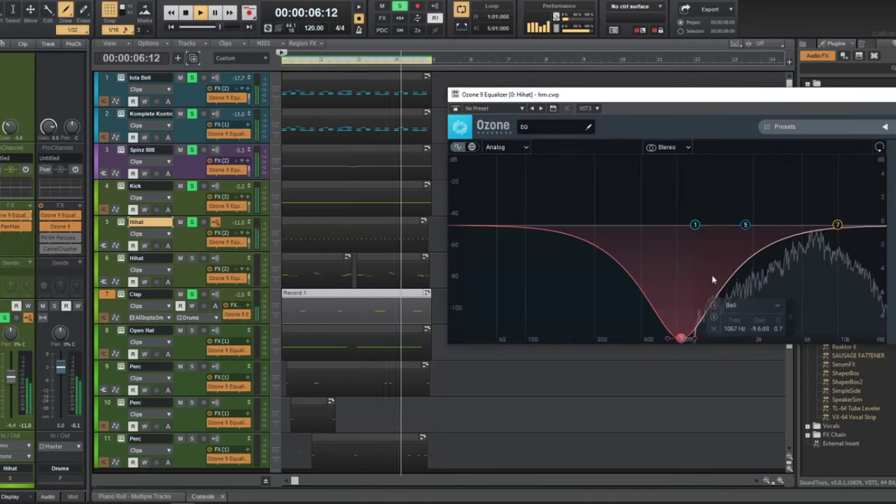
pyautogui.moveTo(662, 95); pyautogui.dragTo(372, 171)
pyautogui.click(699, 170)
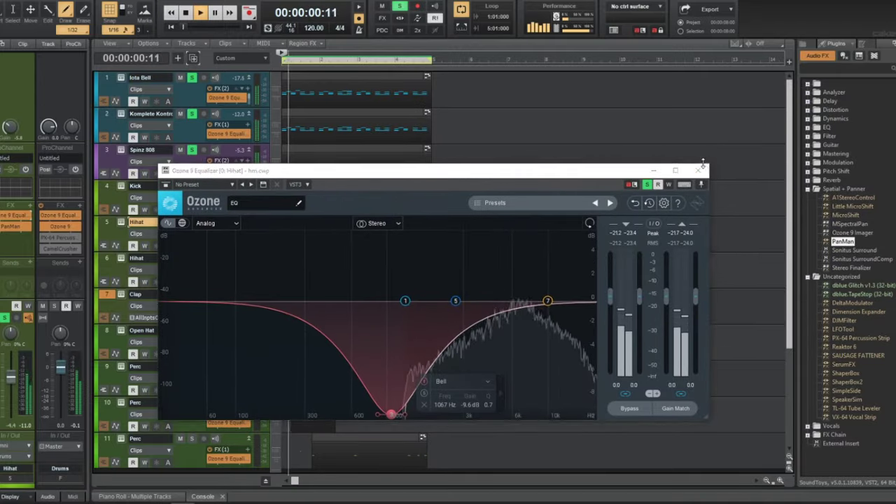
# - Add track 6's Hihat, the Open Hat and track 9's Perc to the solo, raising that Hihat's volume to about -2.8
pyautogui.click(192, 258)
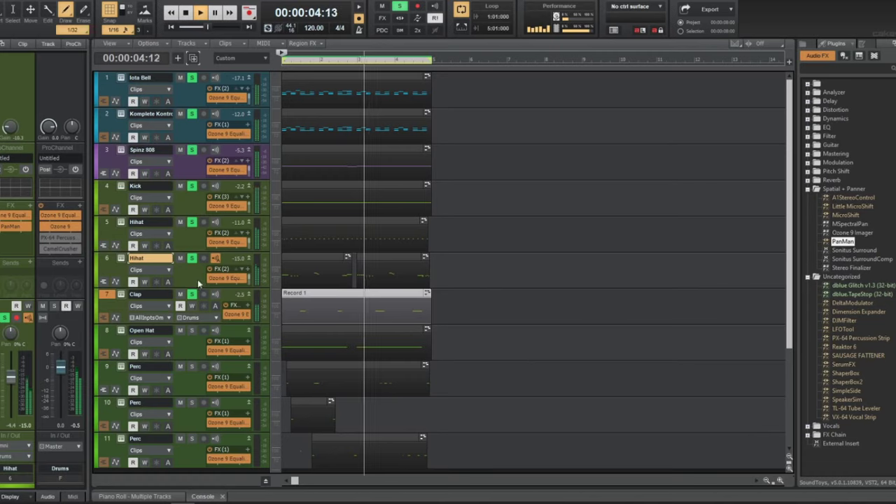
pyautogui.moveTo(12, 382); pyautogui.dragTo(11, 372)
pyautogui.click(192, 332)
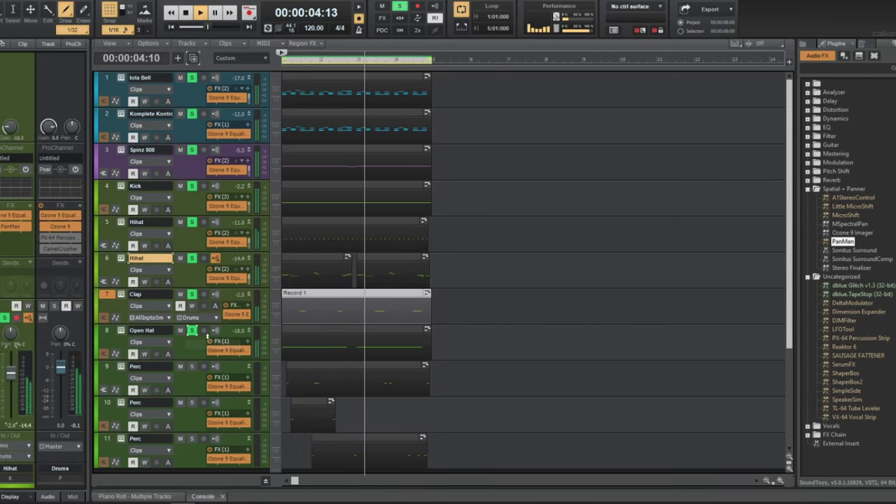
pyautogui.click(193, 367)
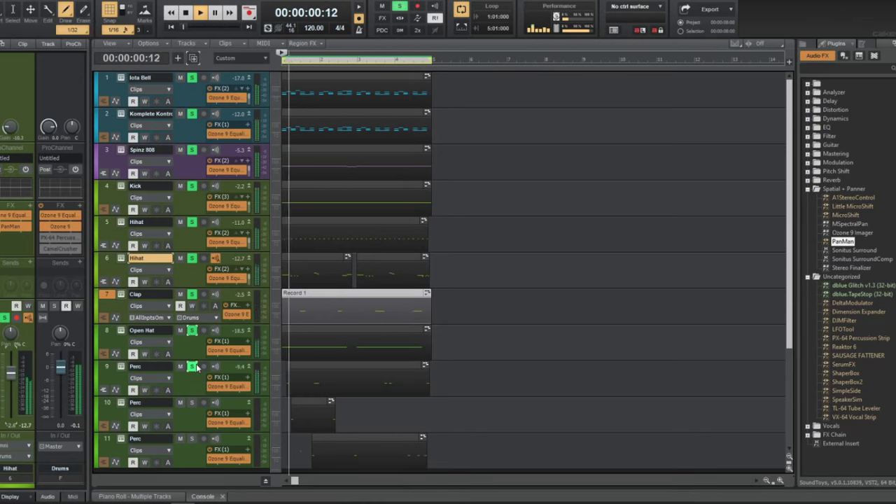
# - Insert CamelCrusher on track 9's Perc, pan the track 40% left, and review the effect's settings during playback
pyautogui.click(201, 377)
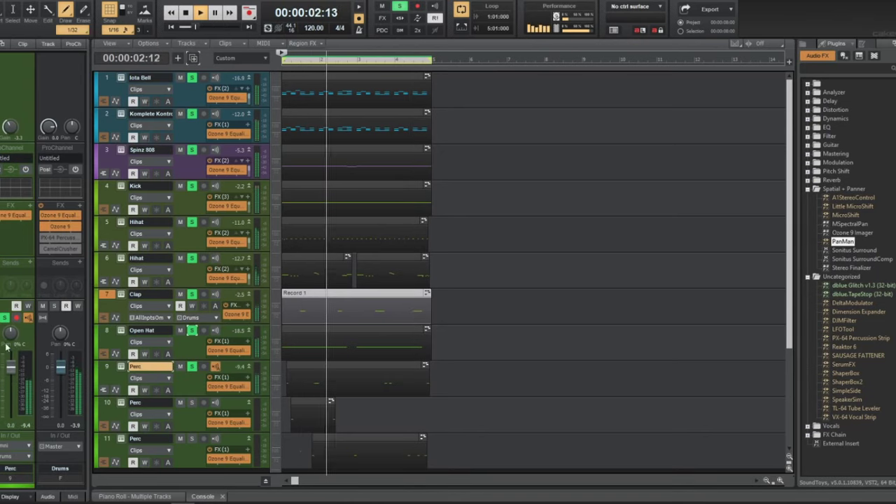
pyautogui.click(808, 109)
pyautogui.moveTo(844, 119); pyautogui.dragTo(14, 235)
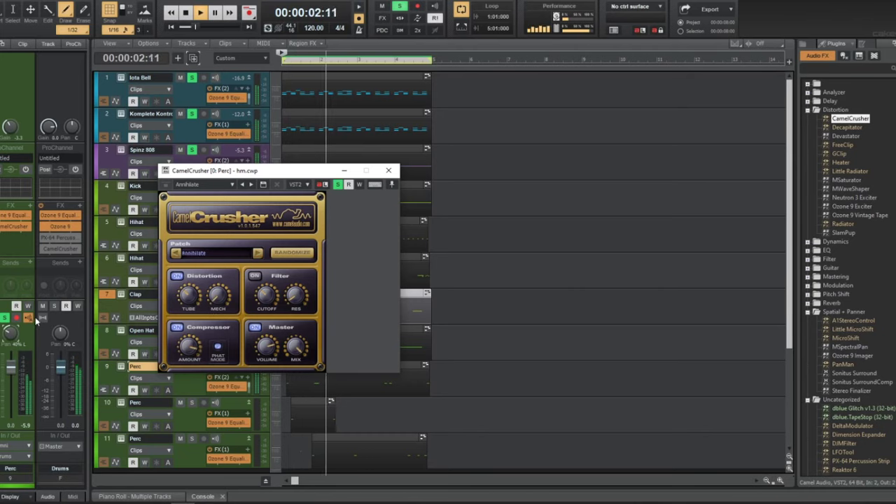
pyautogui.click(389, 172)
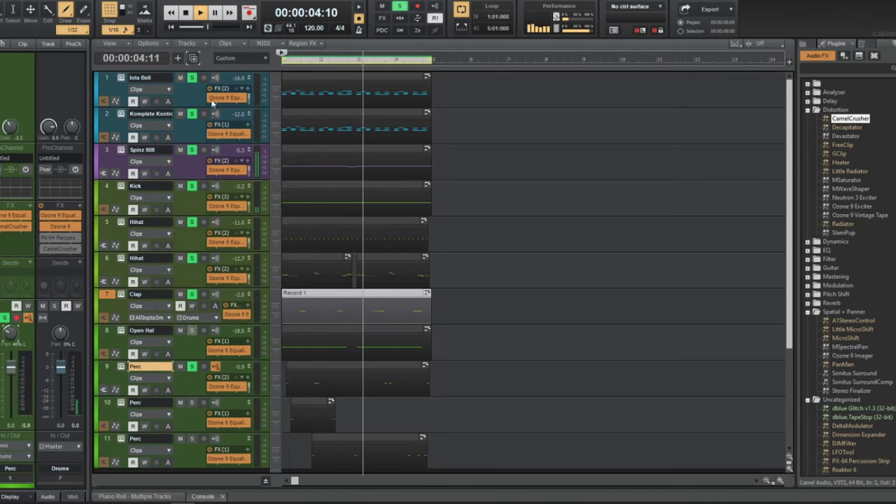
pyautogui.doubleClick(15, 229)
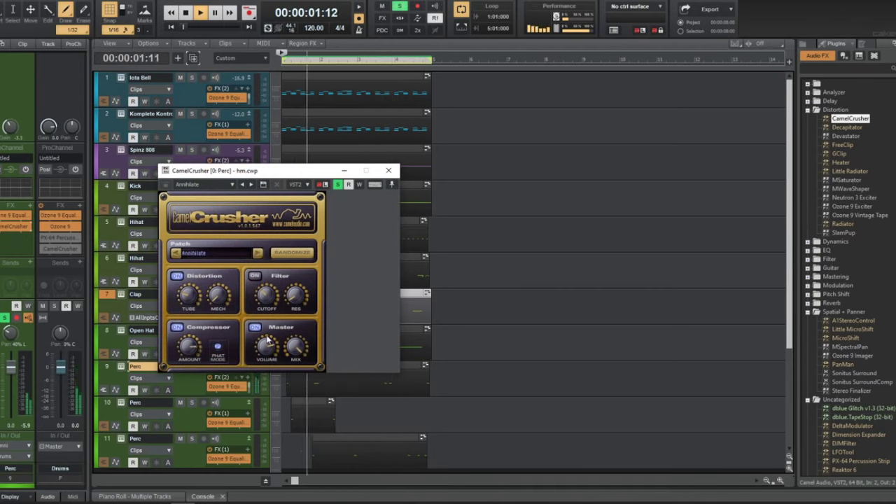
pyautogui.click(388, 170)
pyautogui.press('space')
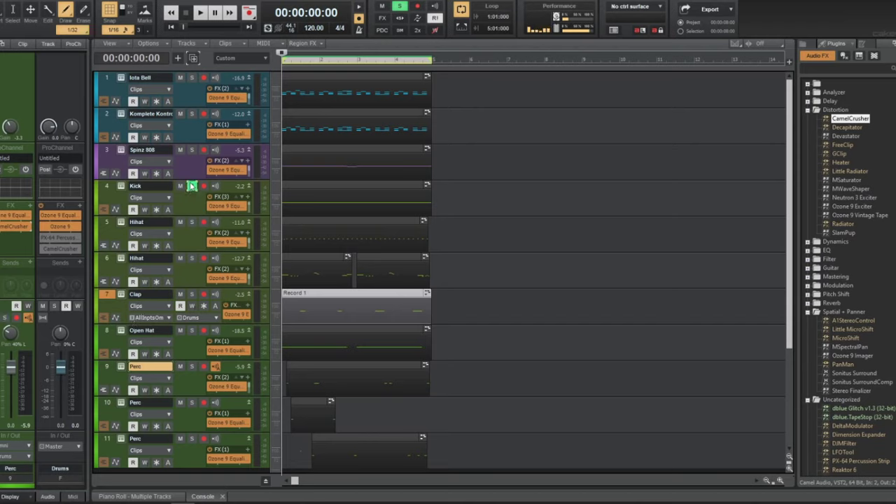
# - With the Kick soloed, place its equalizer after GClip and boost 107 Hz by 2.7 dB
pyautogui.press('space')
pyautogui.scroll(-1, 226, 206)
pyautogui.click(226, 206)
pyautogui.moveTo(13, 196); pyautogui.dragTo(14, 211)
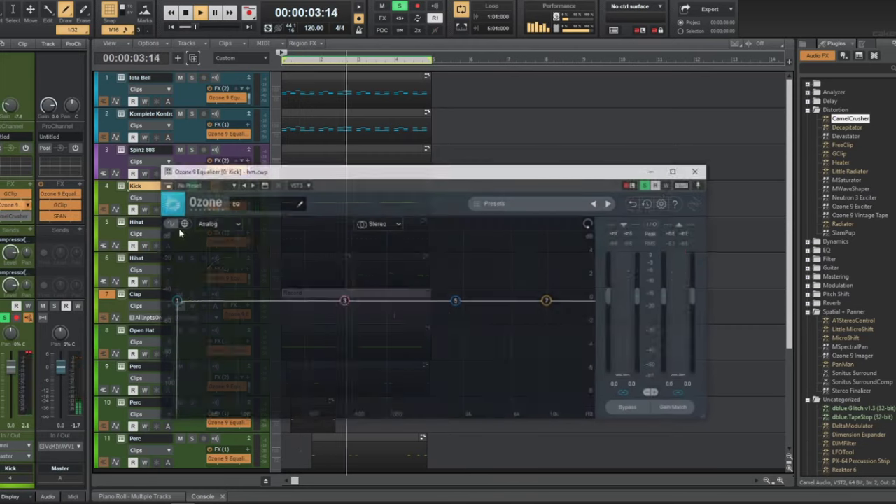
pyautogui.moveTo(260, 301); pyautogui.dragTo(242, 273)
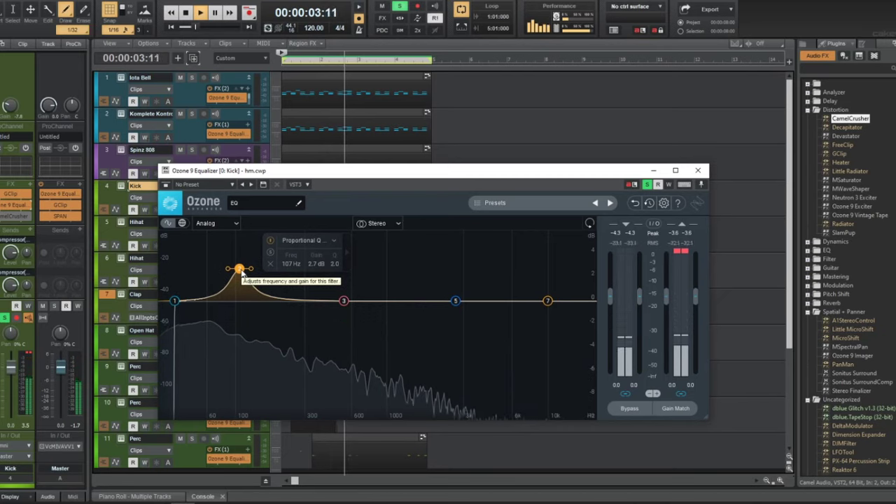
pyautogui.press('space')
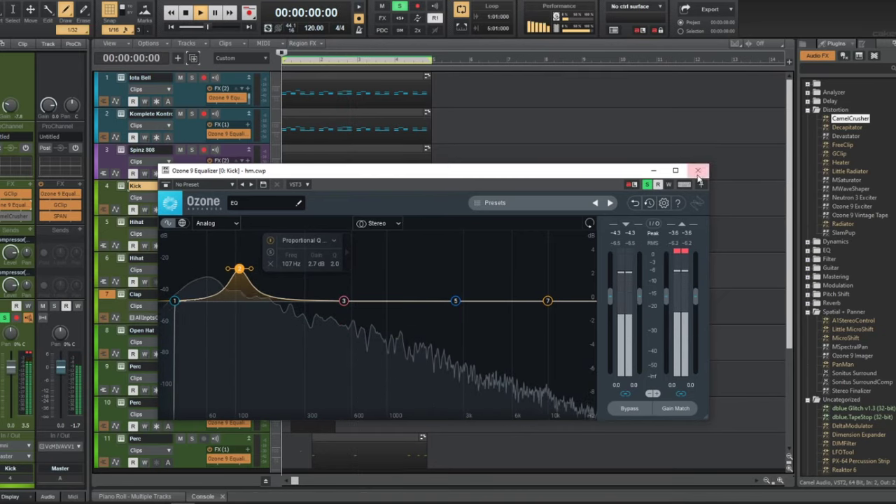
pyautogui.click(698, 170)
# - Cut 109 Hz by 2.7 dB in the Spinz 808 equalizer and add the 808 to the solo
pyautogui.click(185, 176)
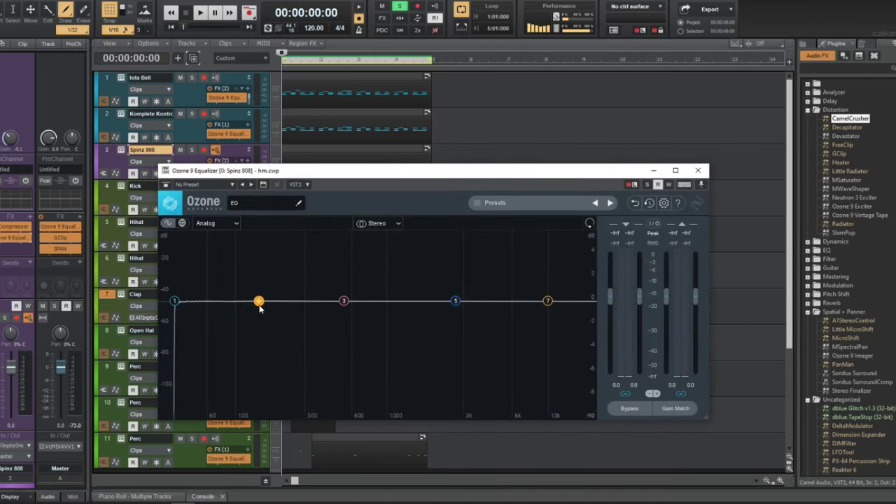
pyautogui.moveTo(259, 308); pyautogui.dragTo(241, 338)
pyautogui.press('space')
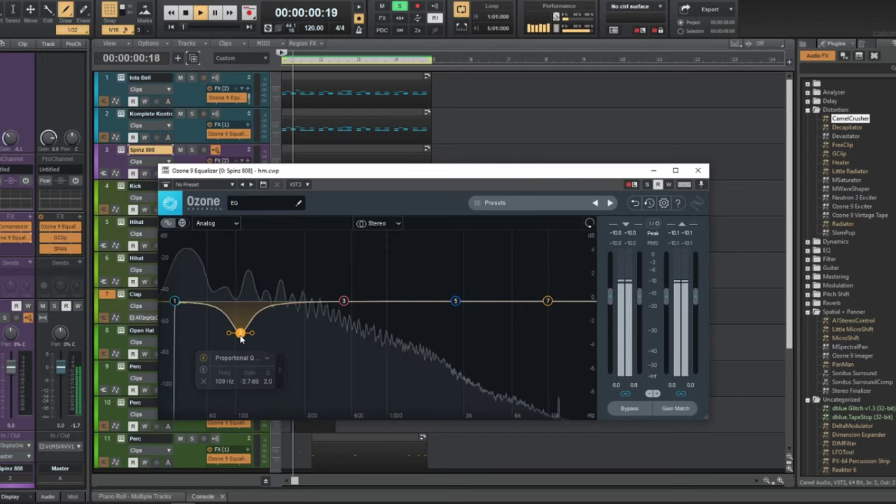
pyautogui.click(192, 150)
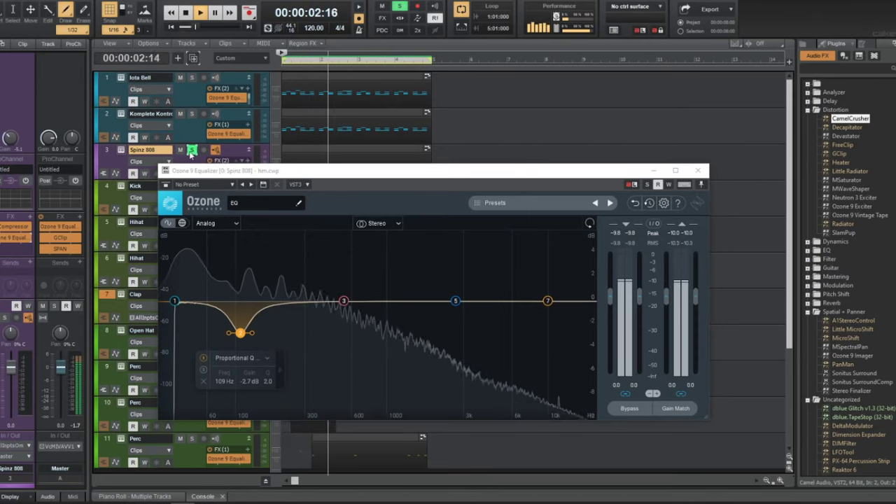
# - Raise the Spinz 808 equalizer's high-pass cutoff to about 60 Hz and add a 9.5 dB cut at 47 Hz
pyautogui.moveTo(181, 301); pyautogui.dragTo(206, 301)
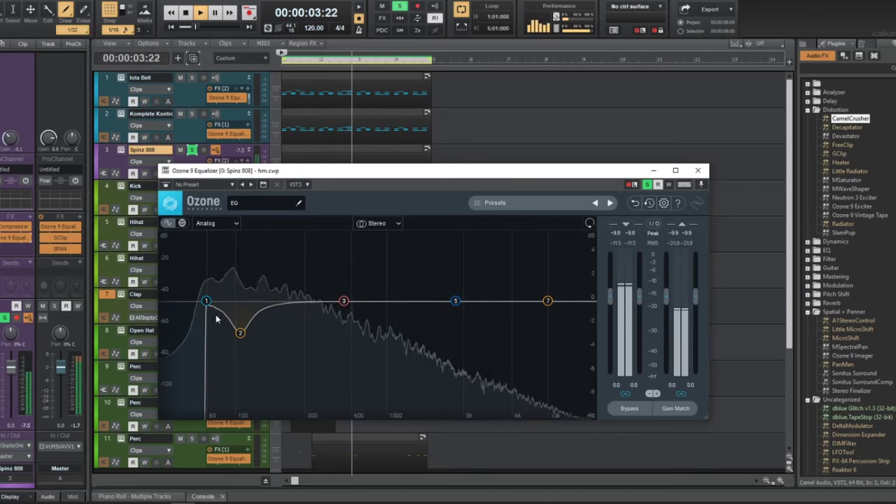
pyautogui.click(218, 309)
pyautogui.moveTo(218, 310); pyautogui.dragTo(194, 416)
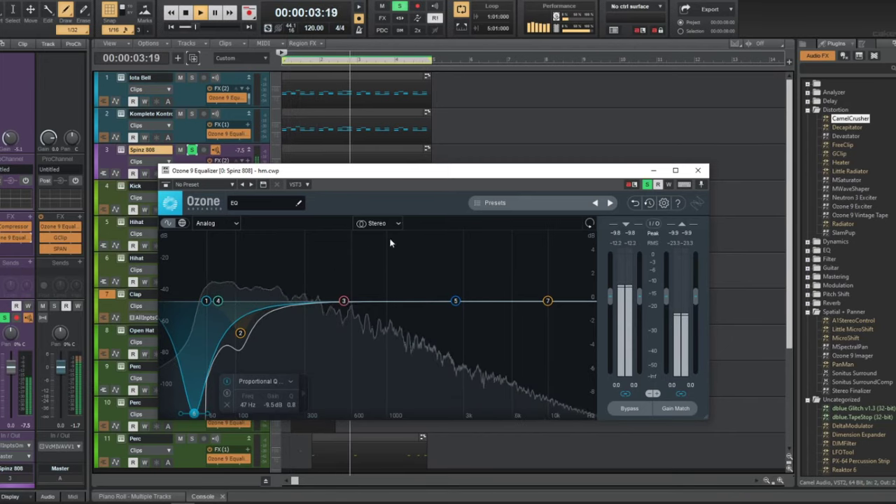
pyautogui.click(698, 170)
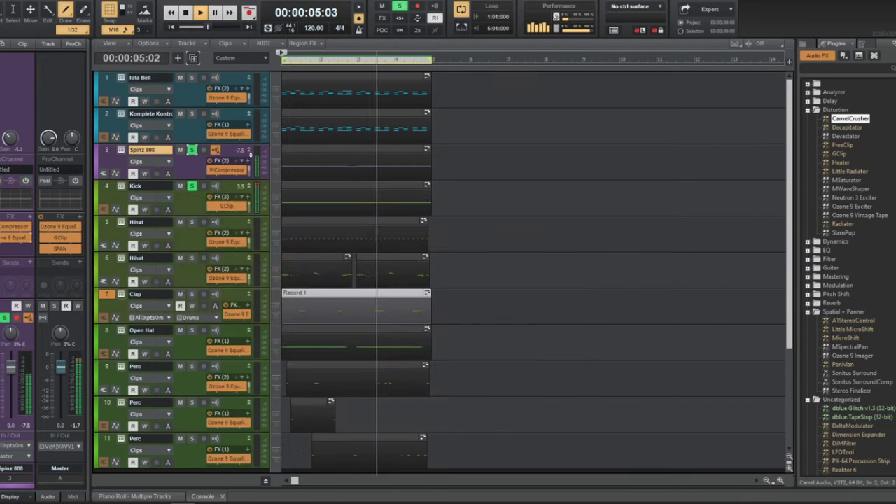
# - Audition the full mix without solos, and narrow the solo to the two melody tracks, Spinz 808 and Kick
pyautogui.click(192, 186)
pyautogui.click(192, 151)
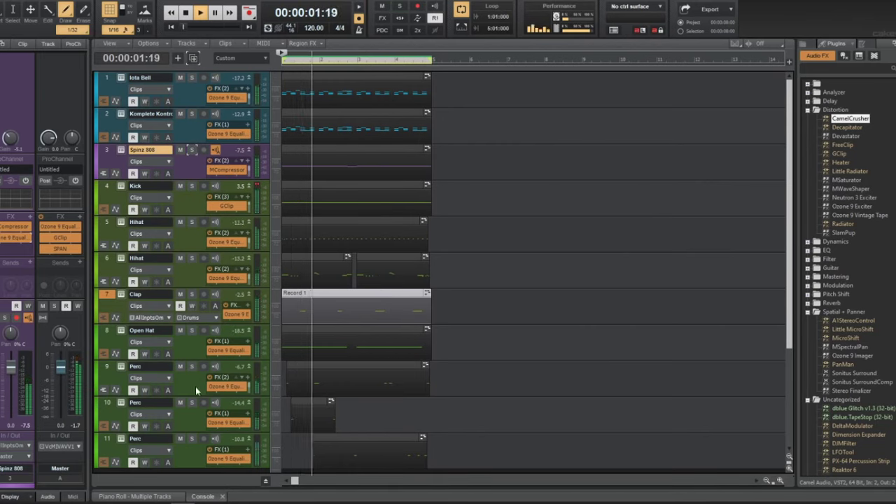
pyautogui.moveTo(192, 367); pyautogui.dragTo(192, 295)
pyautogui.moveTo(202, 85); pyautogui.dragTo(194, 78)
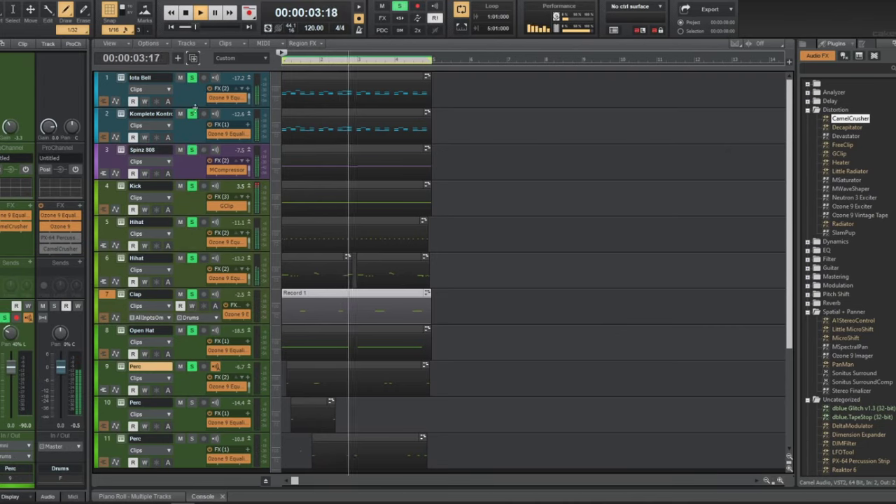
pyautogui.moveTo(192, 222); pyautogui.dragTo(185, 367)
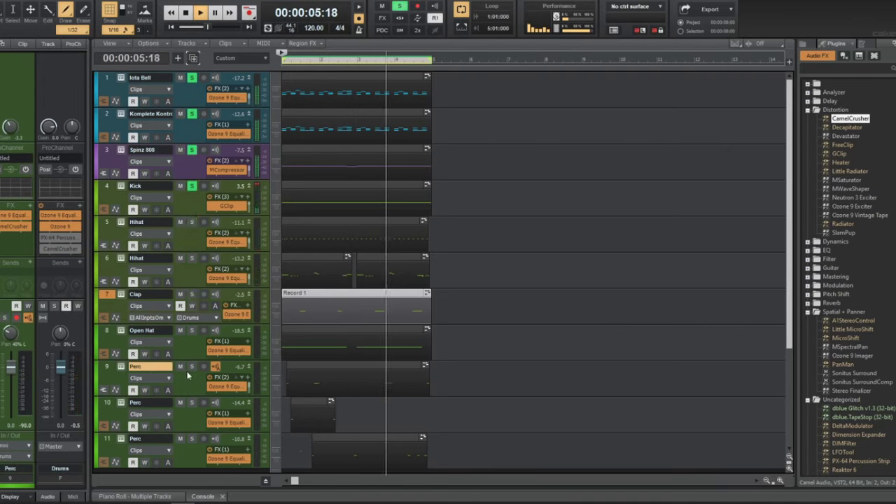
# - Compare the Spinz 808 with and without its equalizer during playback and review the equalizer curve
pyautogui.click(172, 152)
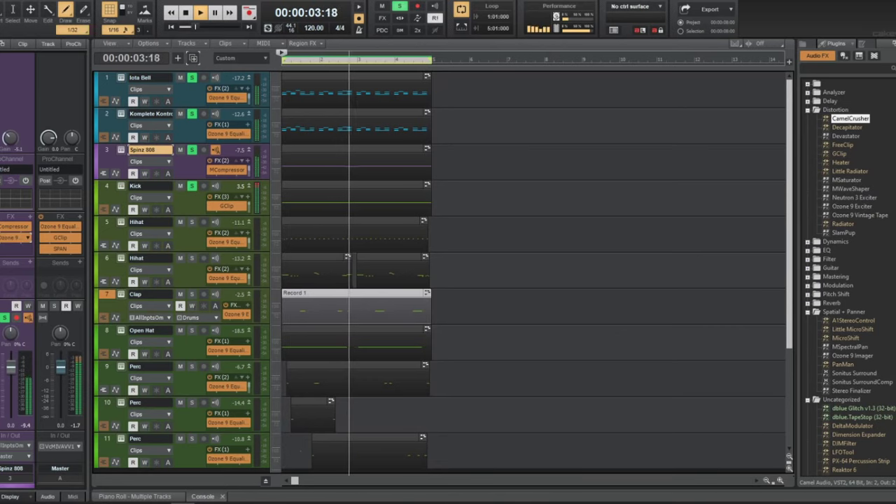
pyautogui.press('space')
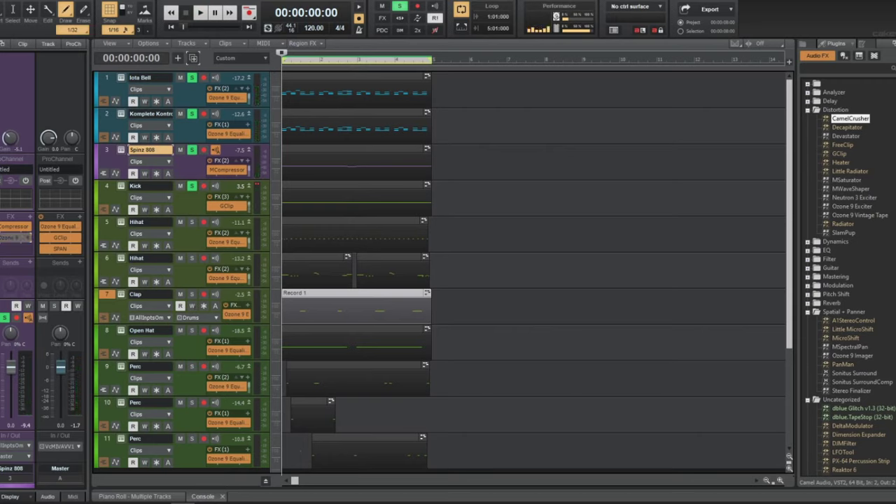
pyautogui.press('space')
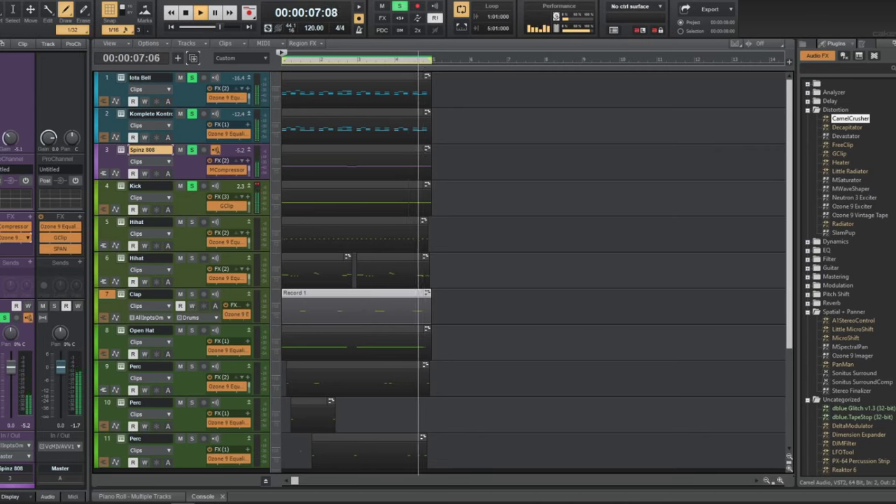
pyautogui.press('space')
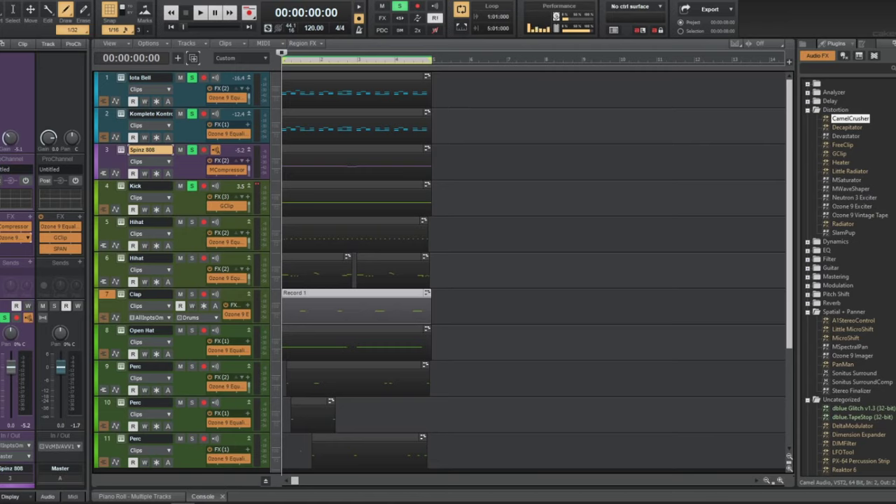
pyautogui.doubleClick(10, 238)
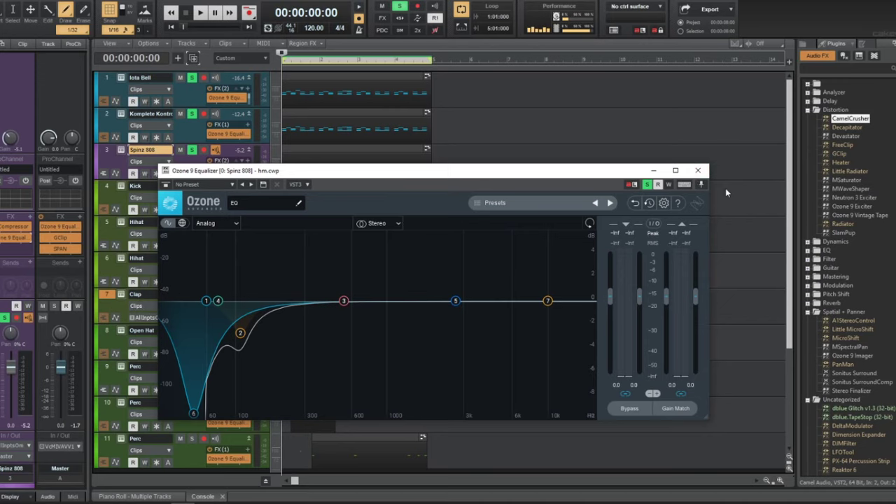
pyautogui.click(697, 170)
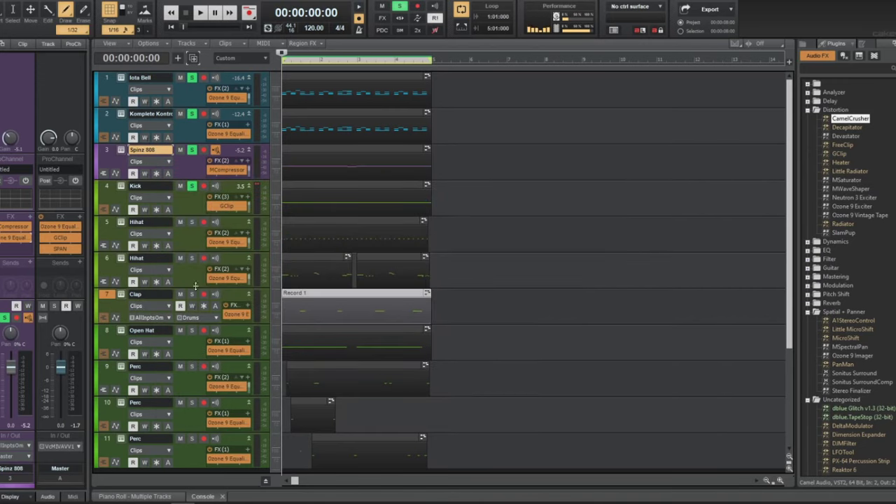
# - Play the beat and add the Clap, both Hihats and the Open Hat to the solo
pyautogui.press('space')
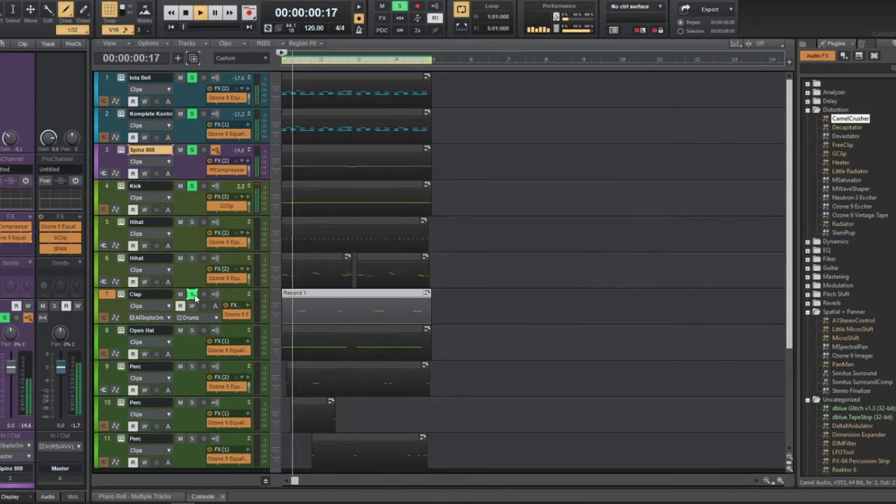
pyautogui.click(191, 258)
pyautogui.click(192, 222)
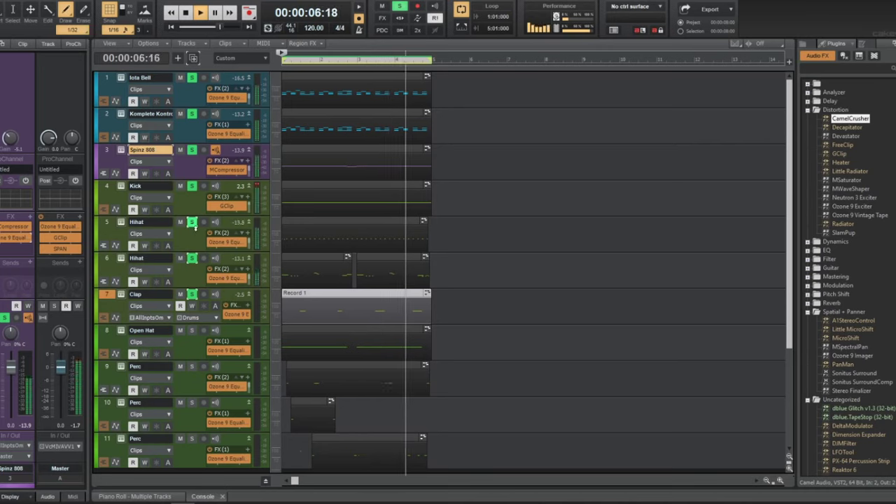
pyautogui.click(193, 330)
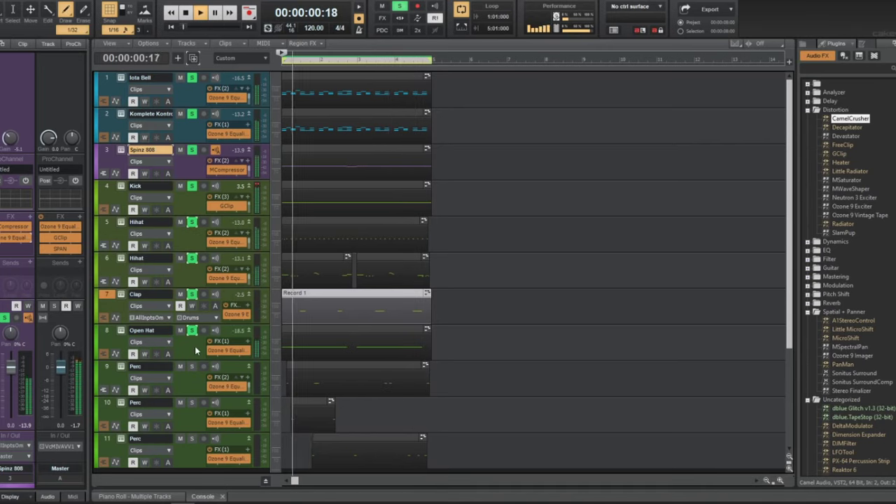
# - Review the Open Hat's equalizer curve during playback
pyautogui.click(194, 346)
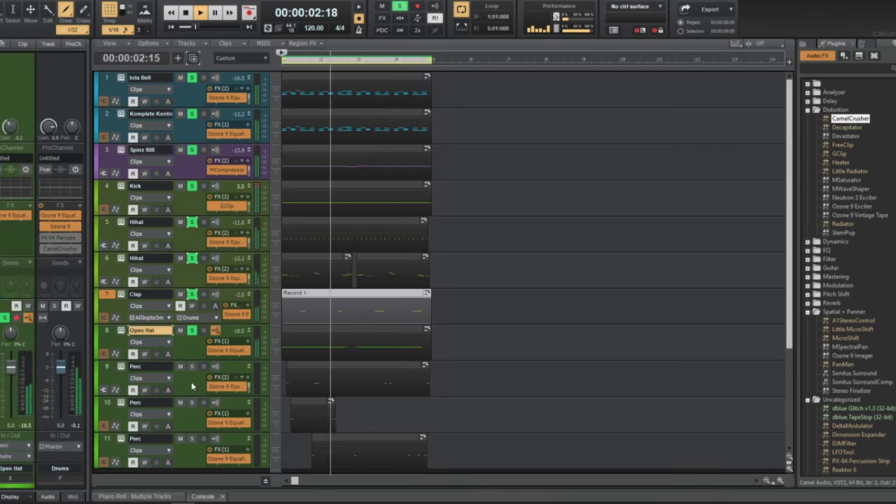
pyautogui.doubleClick(11, 219)
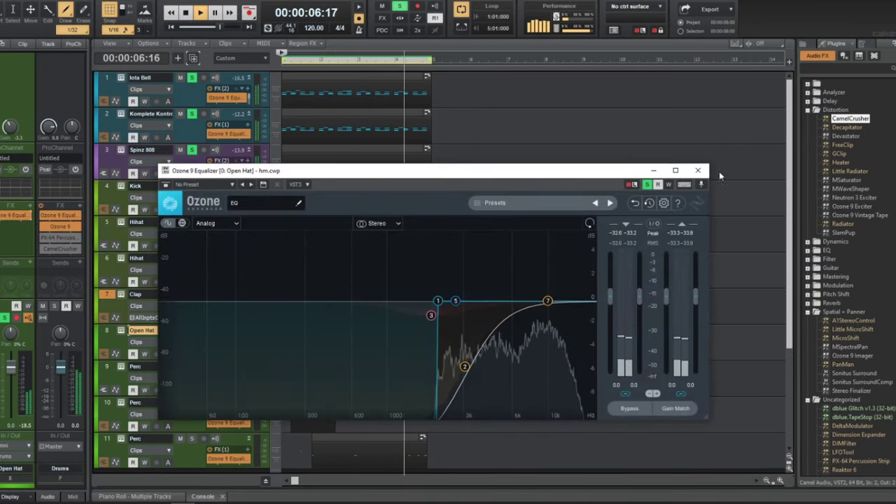
pyautogui.click(698, 170)
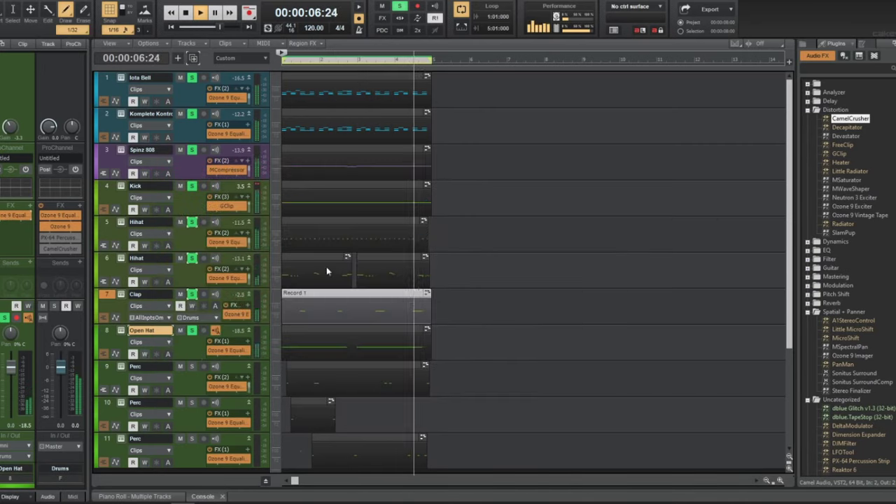
# - Reset the volume of the Perc on track 9 to 0 dB and check its CamelCrusher distortion
pyautogui.click(193, 389)
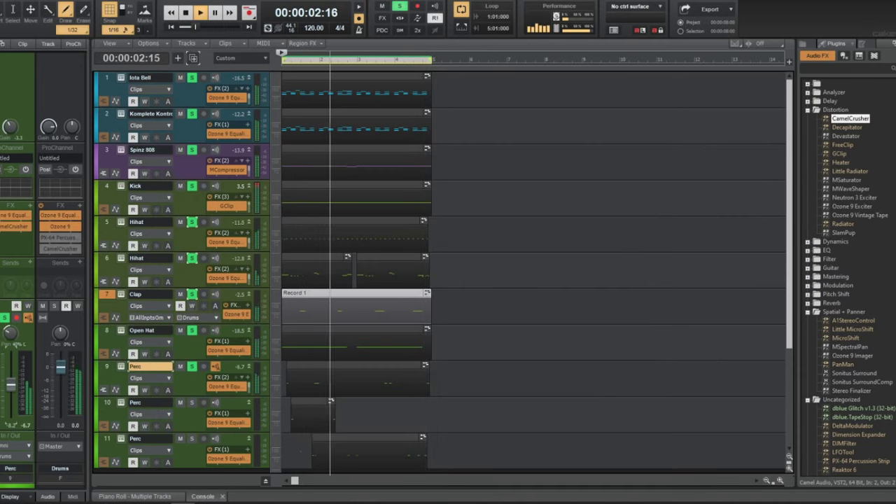
pyautogui.doubleClick(12, 384)
pyautogui.doubleClick(16, 226)
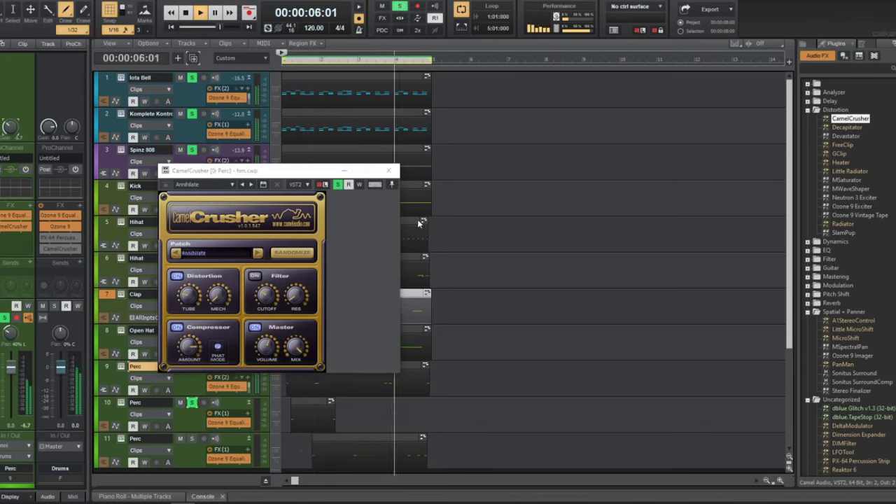
pyautogui.click(388, 170)
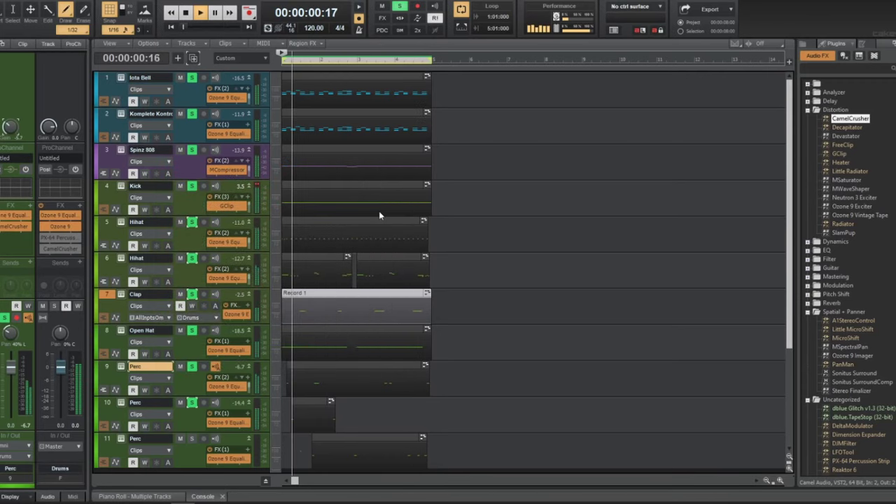
# - In the track 10 Perc's equalizer, raise the high-pass cutoff to about 350 Hz and set a 1.7 dB bell boost at 350 Hz
pyautogui.click(200, 418)
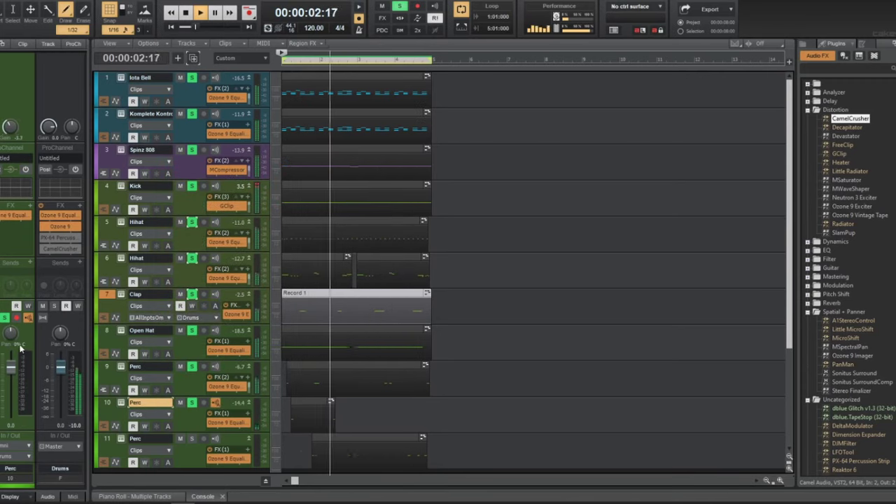
pyautogui.doubleClick(13, 217)
pyautogui.moveTo(174, 301); pyautogui.dragTo(315, 301)
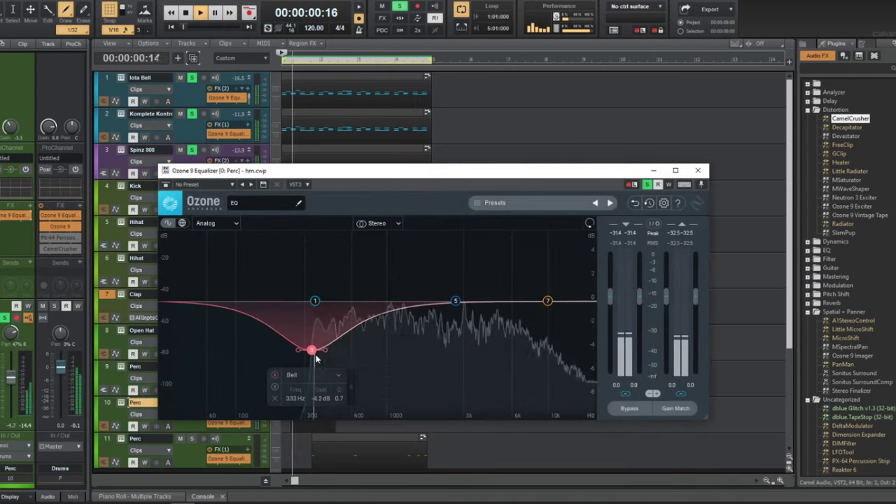
pyautogui.moveTo(316, 357); pyautogui.dragTo(320, 289)
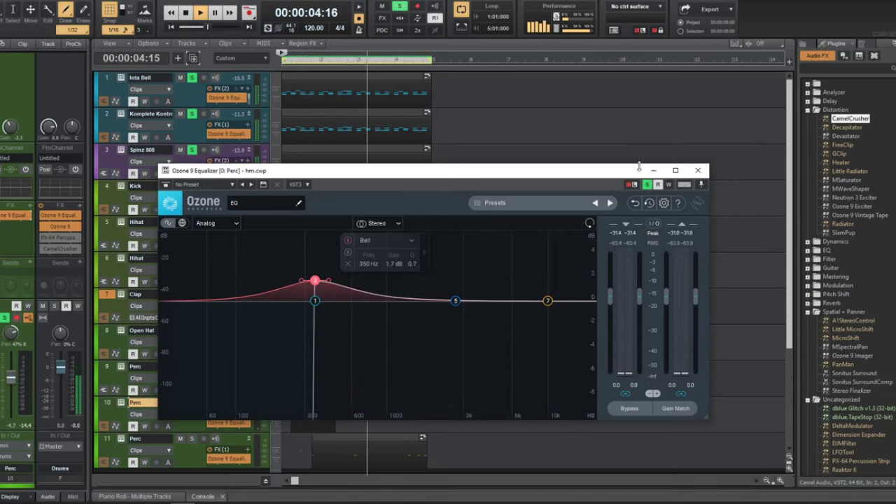
pyautogui.click(698, 171)
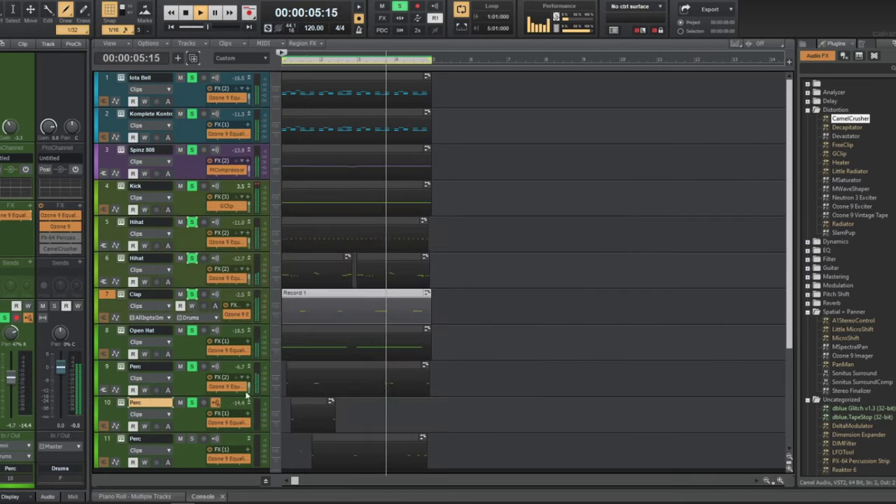
# - Add the Perc on track 11 to the solo and replay the beat from the start
pyautogui.click(190, 451)
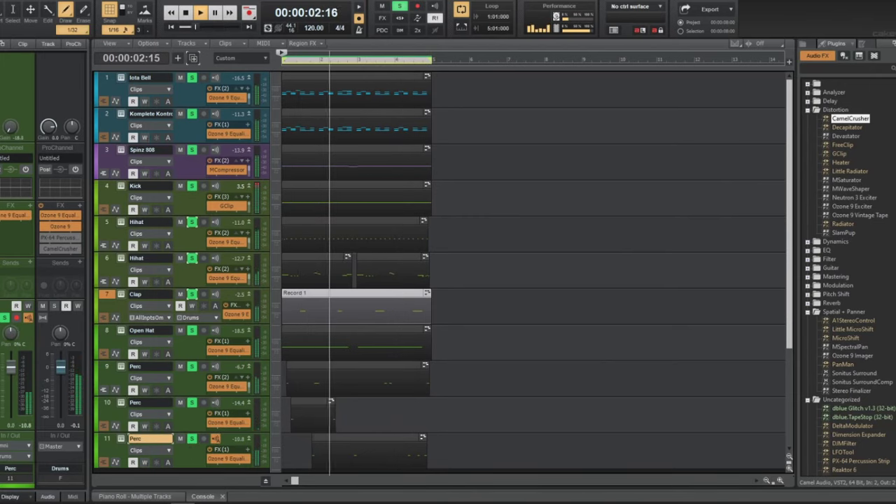
pyautogui.press('space')
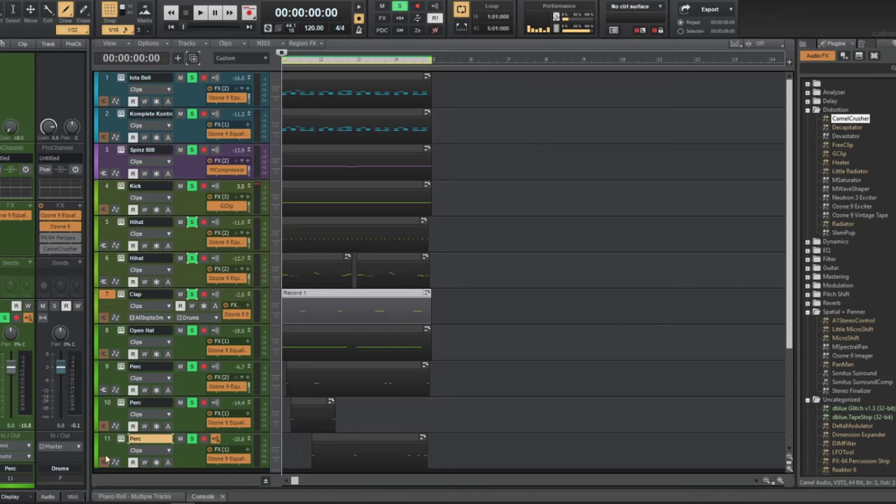
pyautogui.press('space')
# - Open the Clap clip in the piano roll and add a very short F5 note near the end of bar 2
pyautogui.scroll(-2, 446, 351)
pyautogui.press('t')
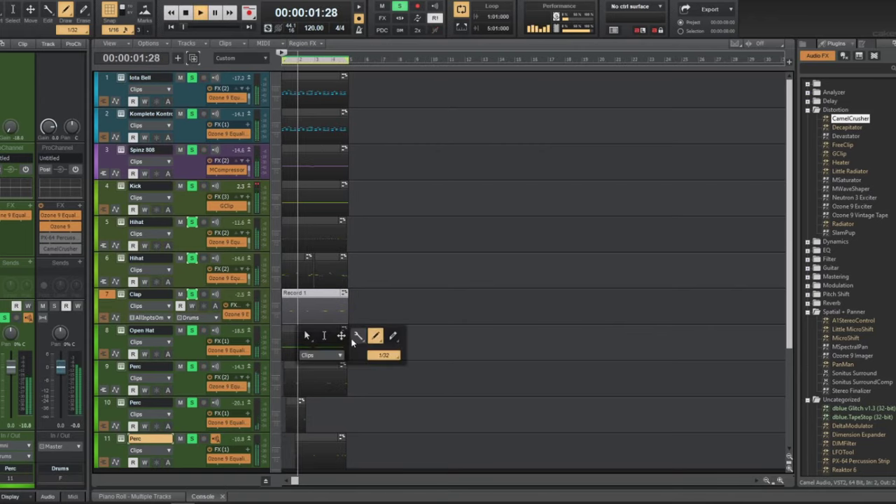
pyautogui.click(324, 336)
pyautogui.scroll(2, 333, 355)
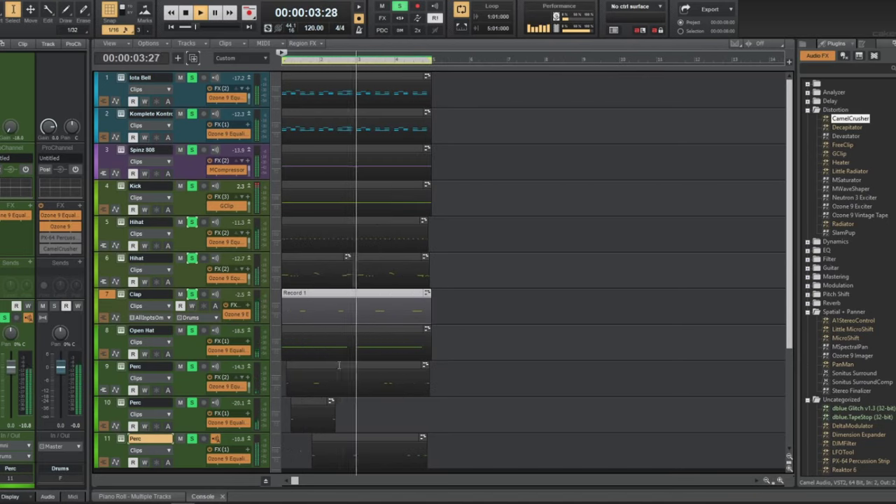
pyautogui.scroll(3, 329, 358)
pyautogui.scroll(-2, 350, 392)
pyautogui.scroll(1, 362, 405)
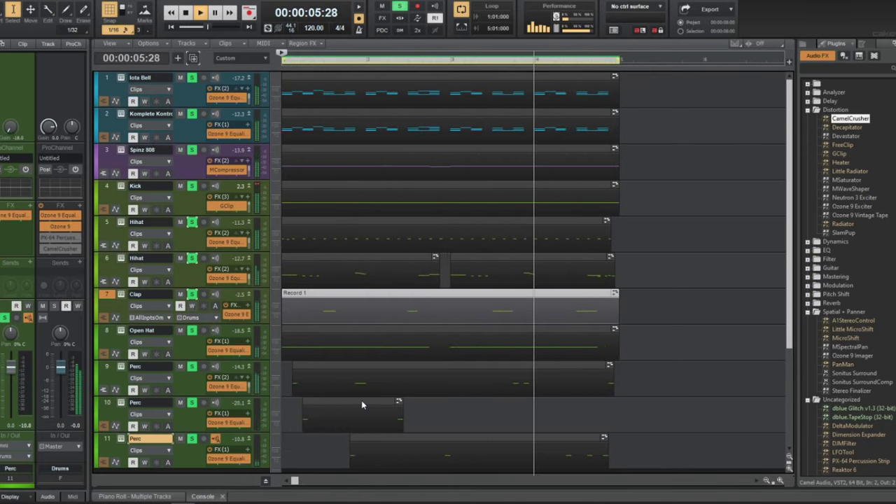
pyautogui.scroll(-1, 362, 405)
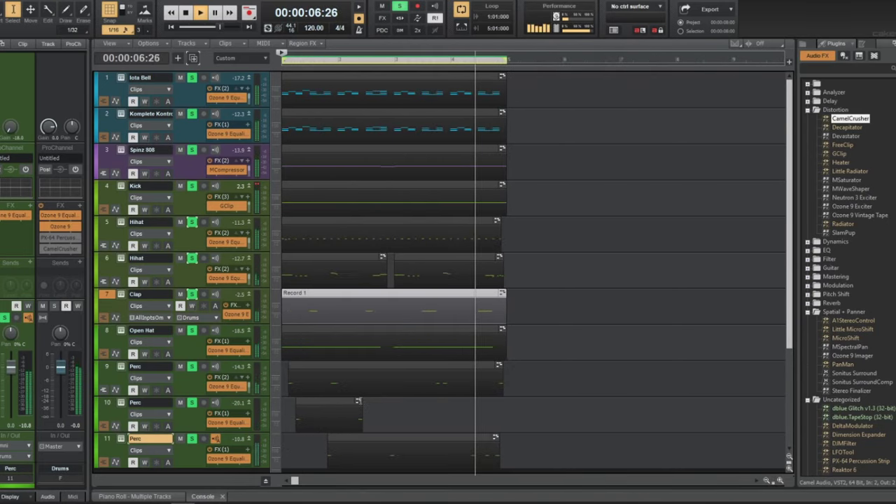
pyautogui.doubleClick(363, 291)
pyautogui.press('t')
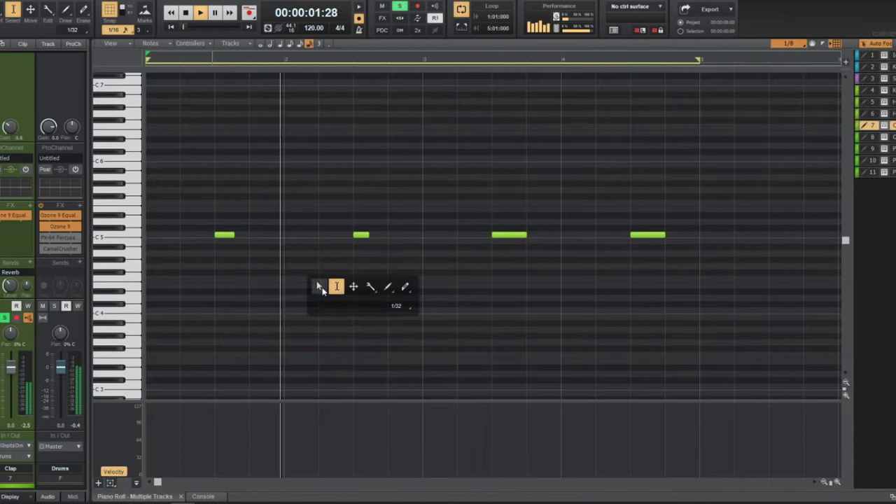
pyautogui.click(320, 288)
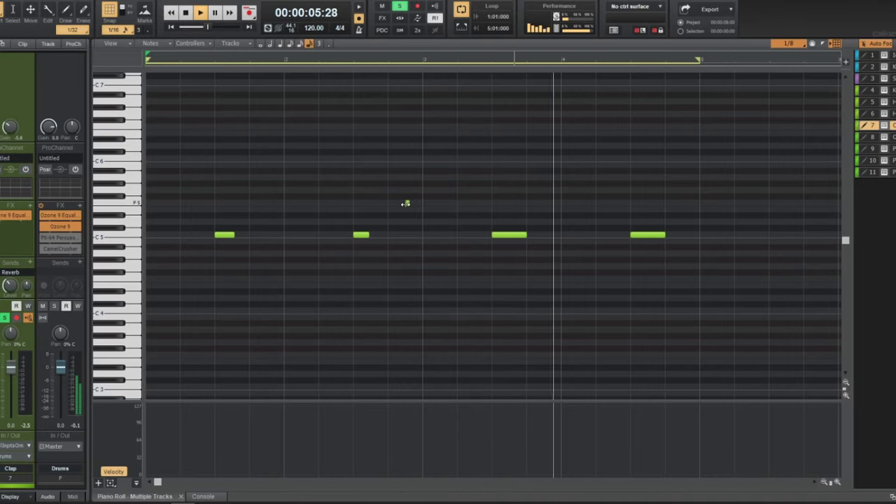
pyautogui.moveTo(127, 181); pyautogui.dragTo(127, 204)
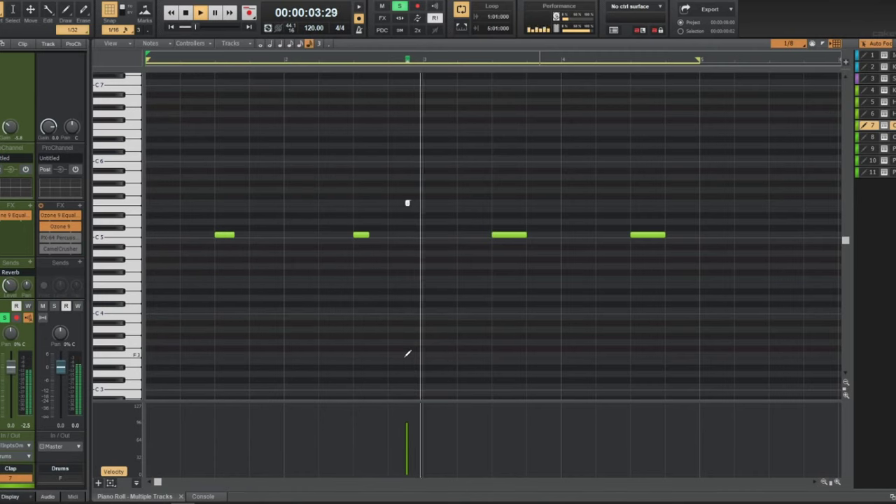
pyautogui.press('d')
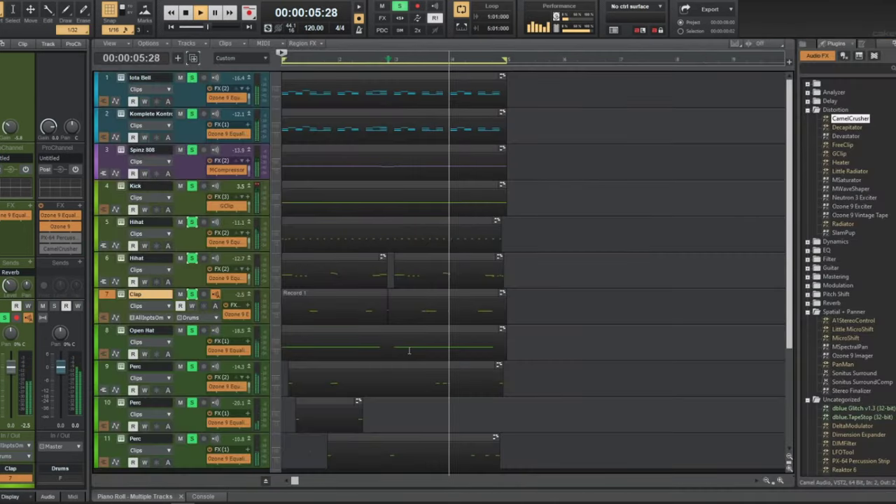
# - Stop playback, set the snap resolution to Whole, and copy all the clips directly behind the originals with the Move tool
pyautogui.keyDown('ctrl'); pyautogui.scroll(-5, 410, 351); pyautogui.keyUp('ctrl')
pyautogui.press('space')
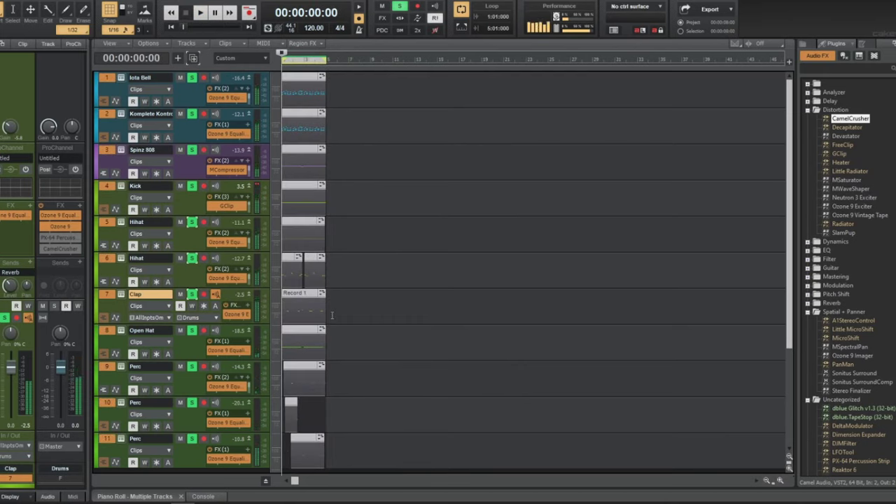
pyautogui.press('t')
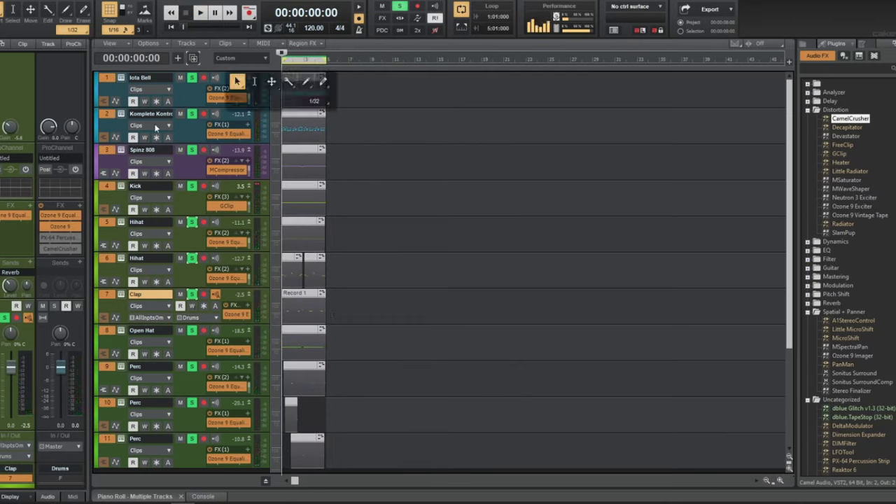
pyautogui.click(272, 82)
pyautogui.moveTo(288, 80); pyautogui.dragTo(343, 94)
pyautogui.hotkey('ctrl', 'z')
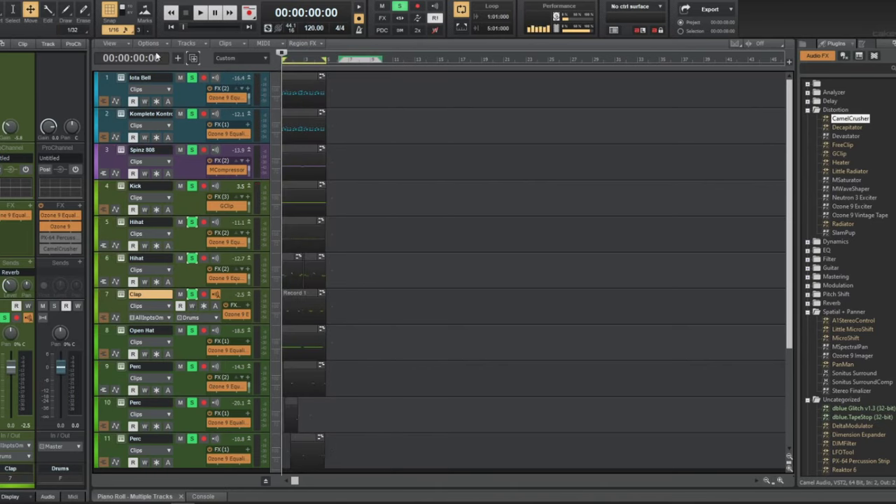
pyautogui.click(113, 30)
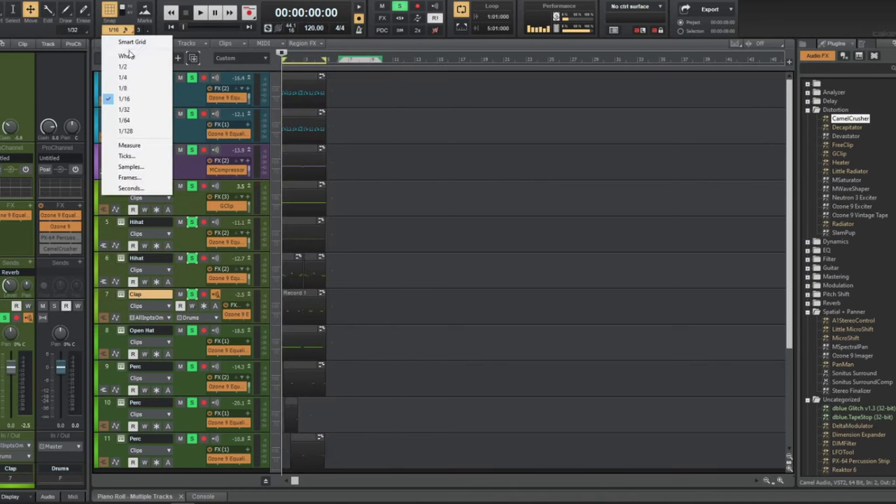
pyautogui.click(128, 55)
pyautogui.moveTo(298, 81); pyautogui.dragTo(399, 84)
# - Select all clips and copy them repeatedly to extend the arrangement beyond bar 45
pyautogui.hotkey('ctrl', 'a')
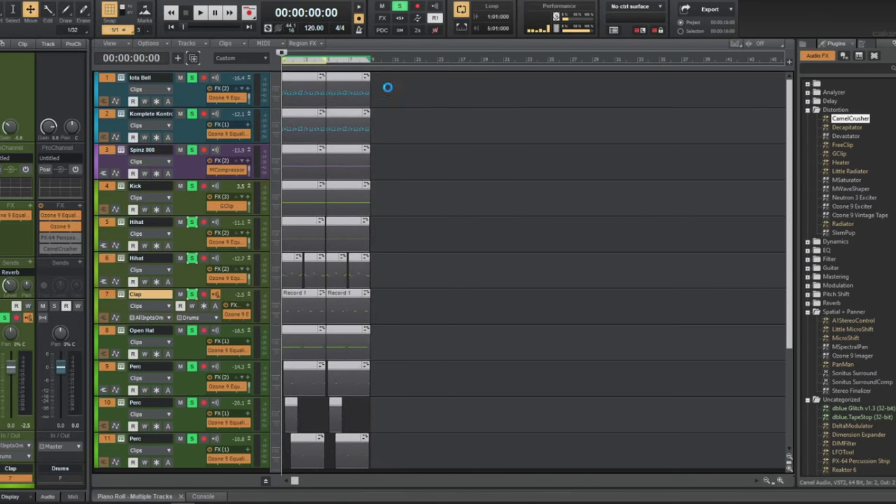
pyautogui.hotkey('ctrl', 'a')
pyautogui.moveTo(310, 86); pyautogui.dragTo(652, 82)
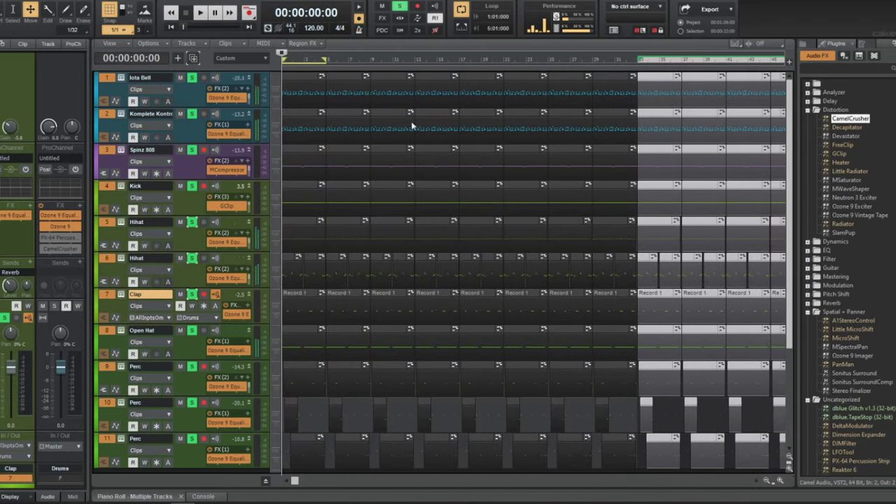
# - Play the extended arrangement from the start with looping turned off and all clips deselected
pyautogui.press('space')
pyautogui.hotkey('ctrl', 'shift', 'a')
pyautogui.hotkey('ctrl', 'Right')
pyautogui.hotkey('ctrl', 'Right')
pyautogui.press('l')
pyautogui.hotkey('ctrl', 'Right')
pyautogui.hotkey('ctrl', 'Right')
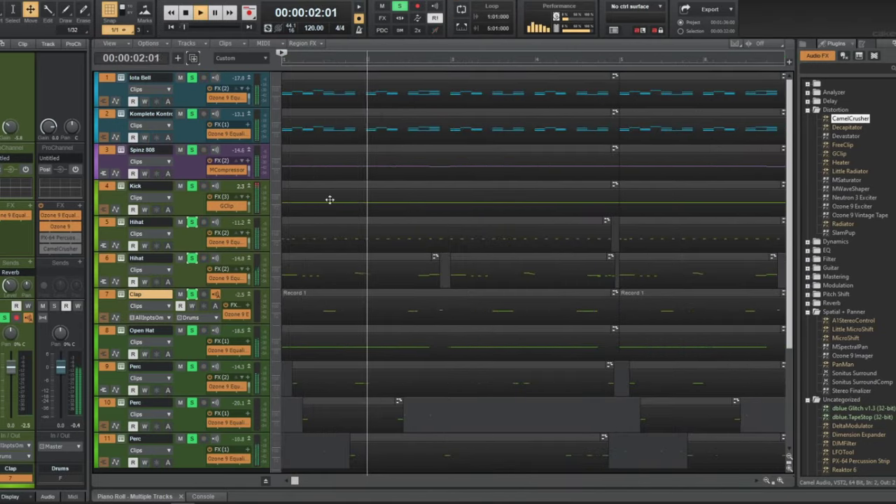
# - Delete the Spinz 808, Kick and percussion clips from bars 1 to 4, leaving only the two melody tracks
pyautogui.moveTo(352, 164); pyautogui.dragTo(440, 327)
pyautogui.press('Delete')
pyautogui.click(412, 194)
pyautogui.press('Delete')
# - Delete the Spinz 808 and Kick clips in bars 5 to 8 and the track 6 Hihat clip in bars 5 to 6
pyautogui.click(689, 159)
pyautogui.press('Delete')
pyautogui.click(687, 211)
pyautogui.press('Delete')
pyautogui.click(678, 261)
pyautogui.press('Delete')
# - Audition the stripped-down intro leading up to the drum entry at bar 5
pyautogui.press('space')
pyautogui.press('space')
pyautogui.scroll(-2, 689, 336)
pyautogui.scroll(-1, 643, 312)
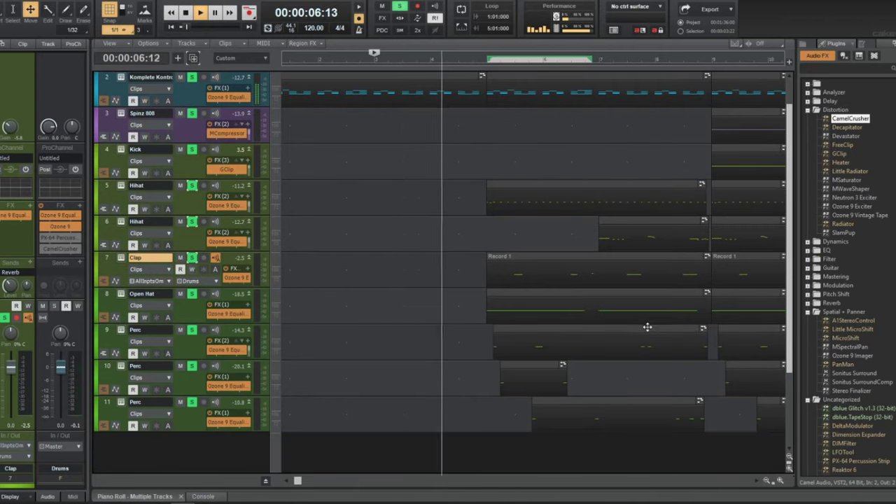
pyautogui.scroll(-2, 640, 300)
# - Replay from bar 5 and delete the Open Hat and Perc material in bars 5 and 6 with a time-range selection
pyautogui.press('t')
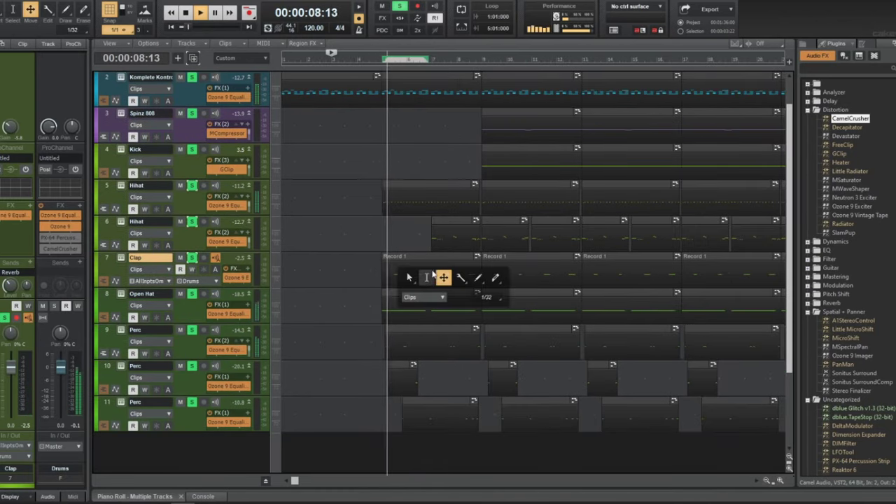
pyautogui.click(426, 278)
pyautogui.moveTo(430, 168); pyautogui.dragTo(419, 435)
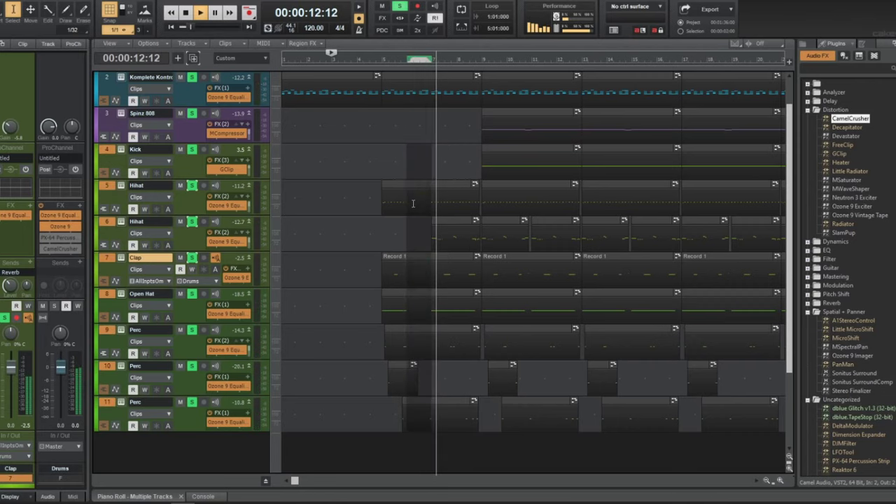
pyautogui.click(377, 58)
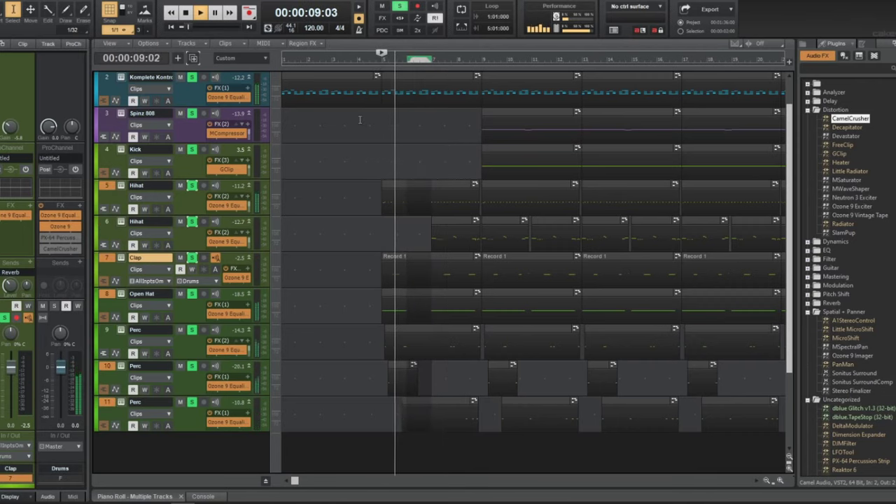
pyautogui.moveTo(433, 317); pyautogui.dragTo(481, 426)
pyautogui.moveTo(383, 316); pyautogui.dragTo(426, 435)
pyautogui.press('Delete')
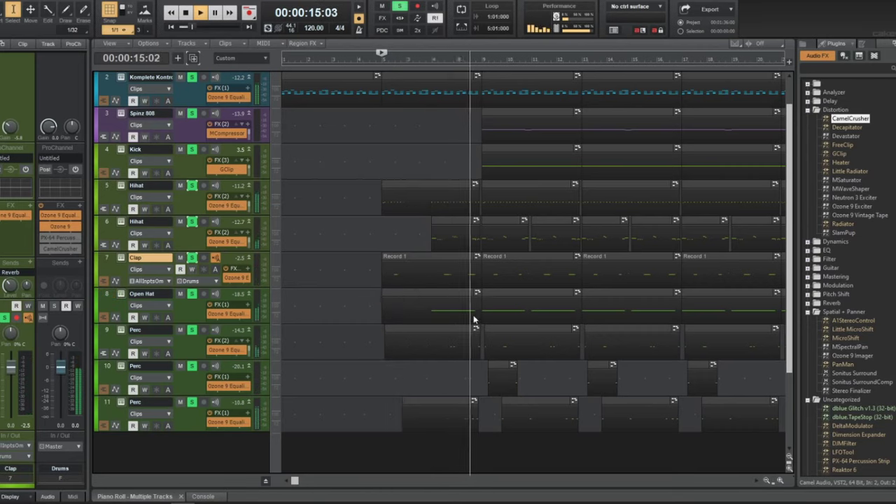
# - Stop playback, set the snap resolution to 1/4 and select the last beats of bar 8 across the drum and percussion tracks
pyautogui.click(470, 316)
pyautogui.press('space')
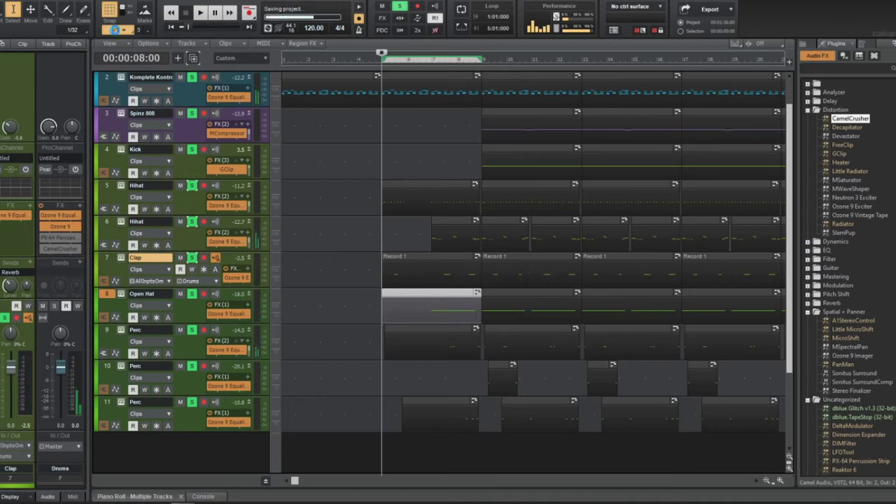
pyautogui.click(115, 30)
pyautogui.click(126, 78)
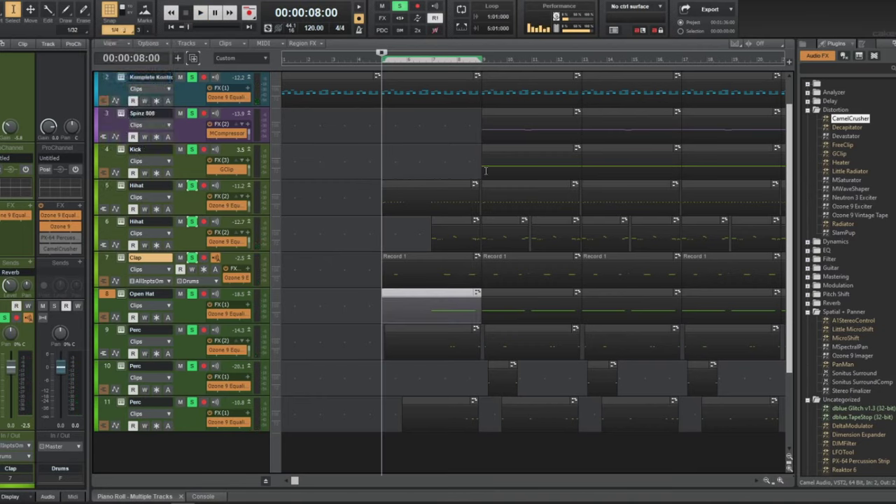
pyautogui.moveTo(479, 173); pyautogui.dragTo(476, 356)
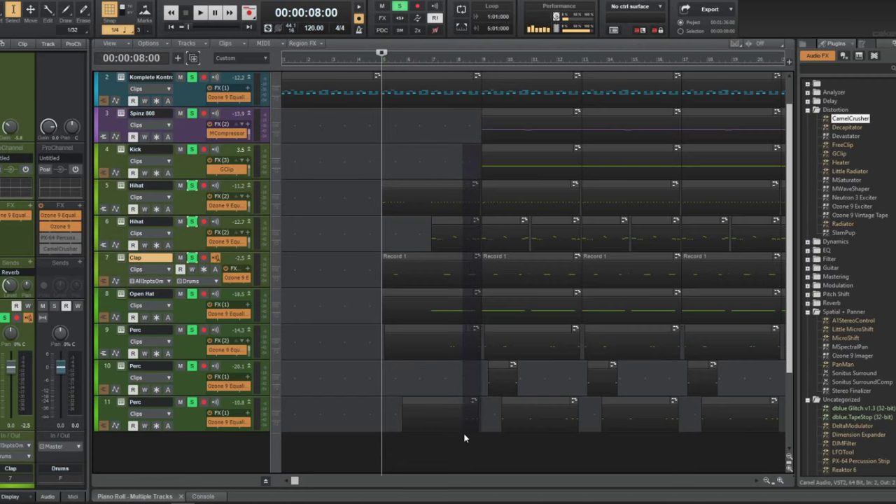
# - Cut the Iota Bell melody out of the last beats of bar 8 and audition the transition into bar 9
pyautogui.press('space')
pyautogui.scroll(1, 456, 262)
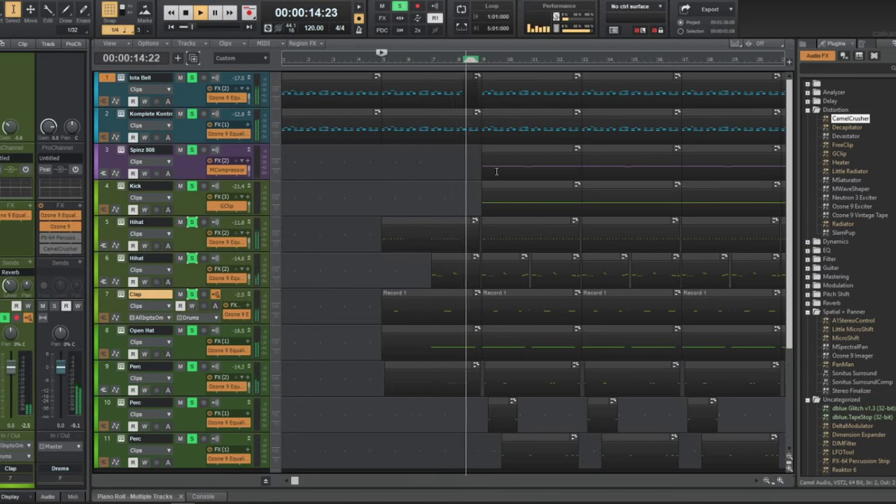
pyautogui.click(474, 135)
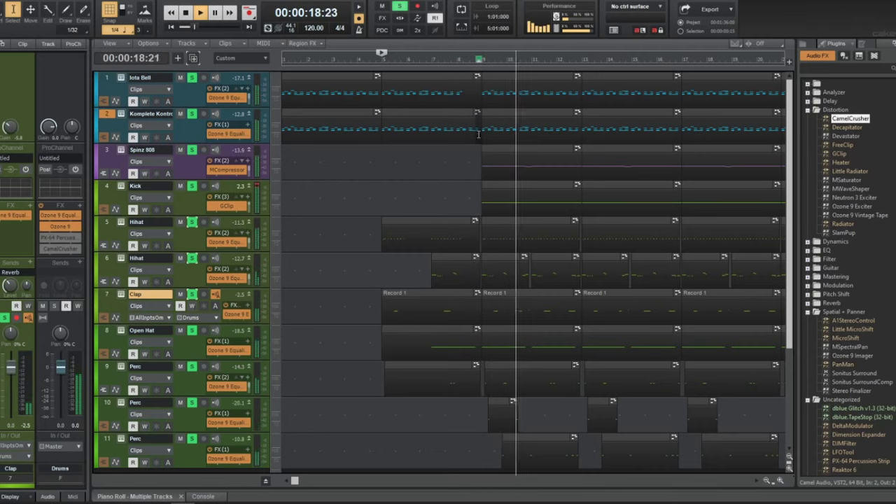
pyautogui.click(441, 59)
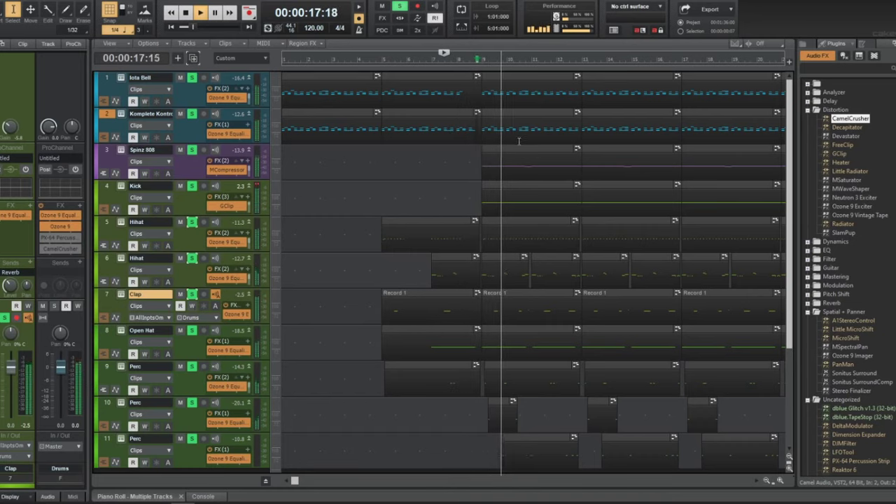
# - Transpose the track 2 Komplete Kontrol melody clip in bars 13 to 16 upward
pyautogui.scroll(-1, 522, 195)
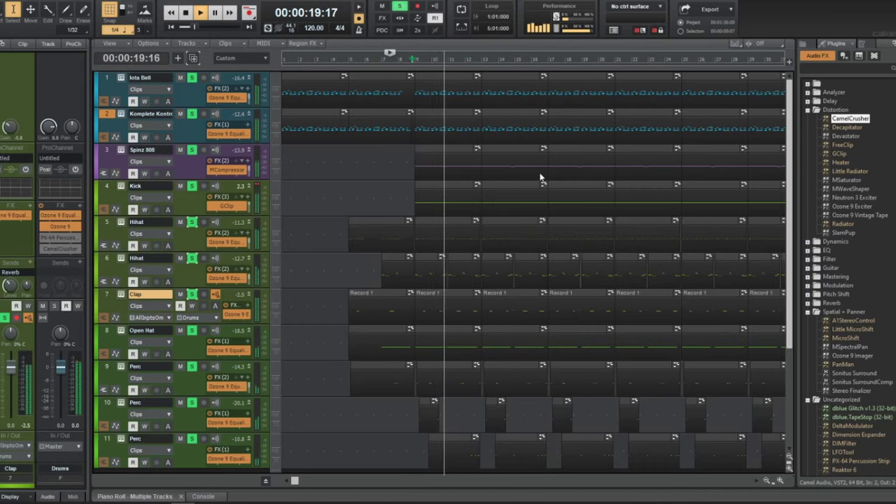
pyautogui.scroll(-2, 539, 178)
pyautogui.scroll(1, 459, 140)
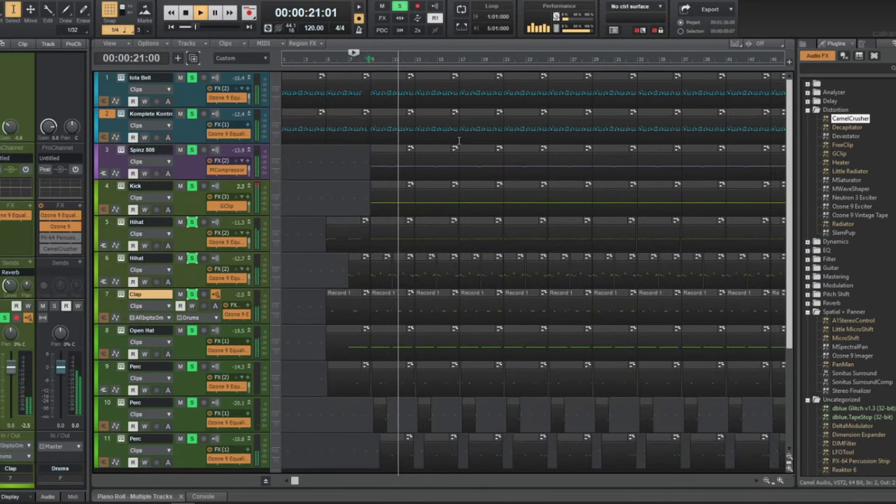
pyautogui.click(432, 114)
pyautogui.click(75, 1)
pyautogui.click(90, 39)
pyautogui.write('1')
pyautogui.press('Return')
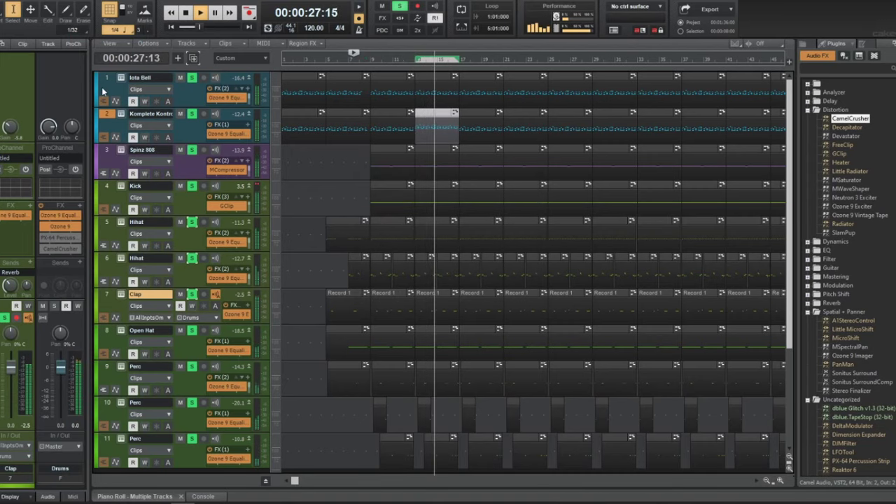
# - Delete the Kick clip and the track 6 Hihat clips in bars 17 to 20
pyautogui.click(475, 147)
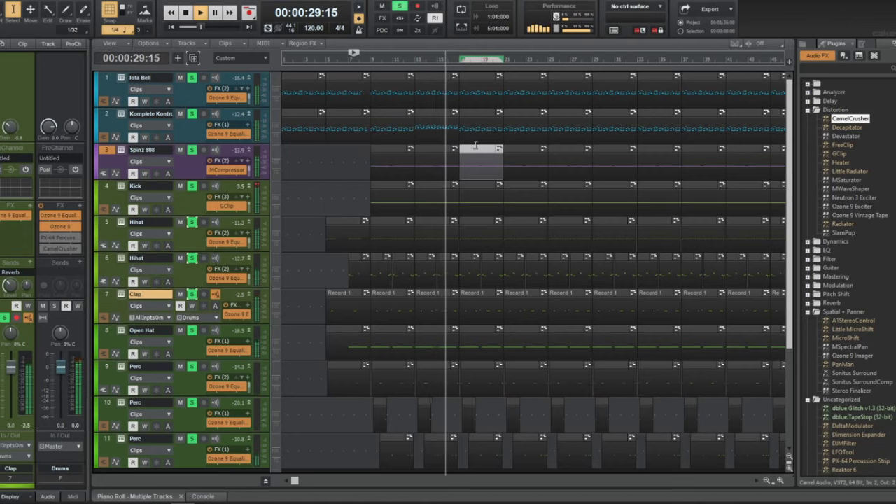
pyautogui.click(475, 189)
pyautogui.press('Delete')
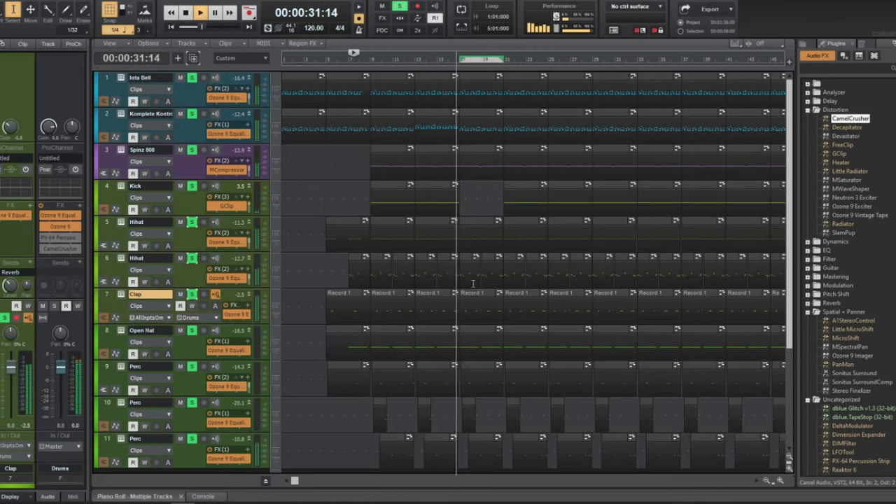
pyautogui.press('Delete')
pyautogui.click(488, 269)
pyautogui.press('Delete')
# - Delete the Open Hat clip and the three Perc tracks' clips in bars 17 to 20
pyautogui.click(478, 378)
pyautogui.press('Delete')
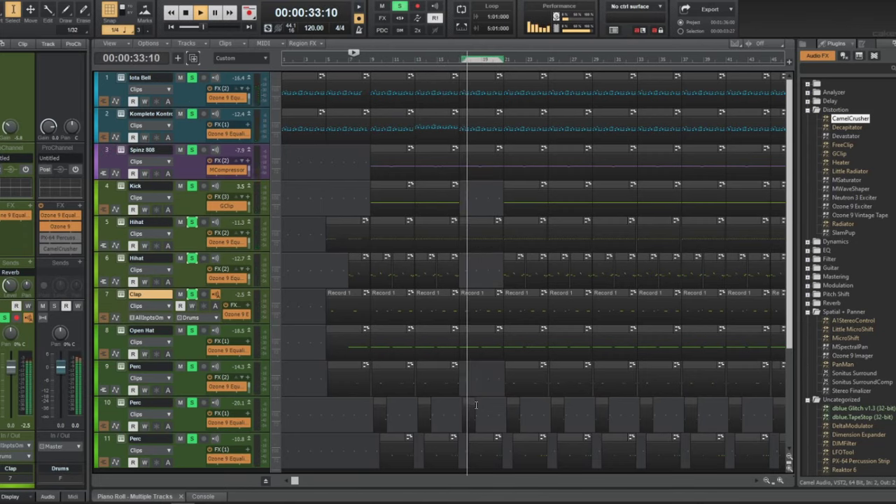
pyautogui.click(478, 439)
pyautogui.press('Delete')
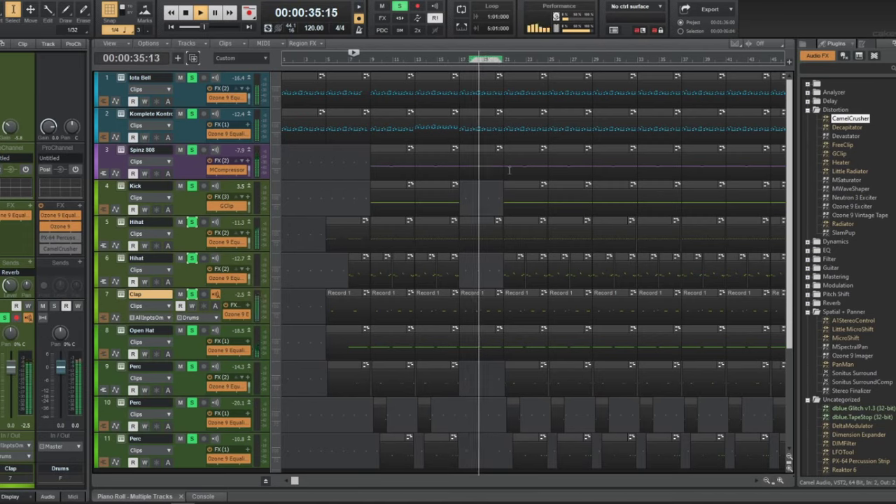
pyautogui.press('Delete')
pyautogui.click(524, 203)
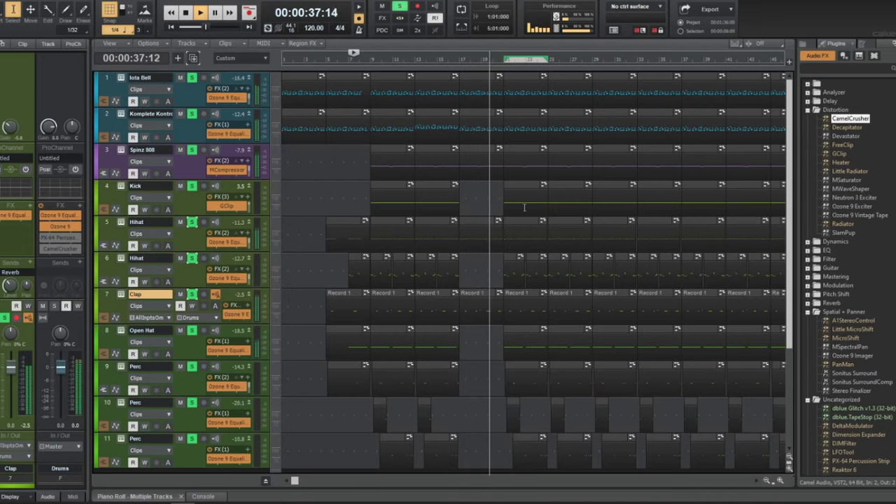
# - Delete the Kick clip and both clips of the second Hihat track (track 6) between measures 21 and 25
pyautogui.press('Delete')
pyautogui.click(511, 274)
pyautogui.press('Delete')
pyautogui.click(534, 275)
pyautogui.press('Delete')
pyautogui.click(524, 343)
pyautogui.press('Delete')
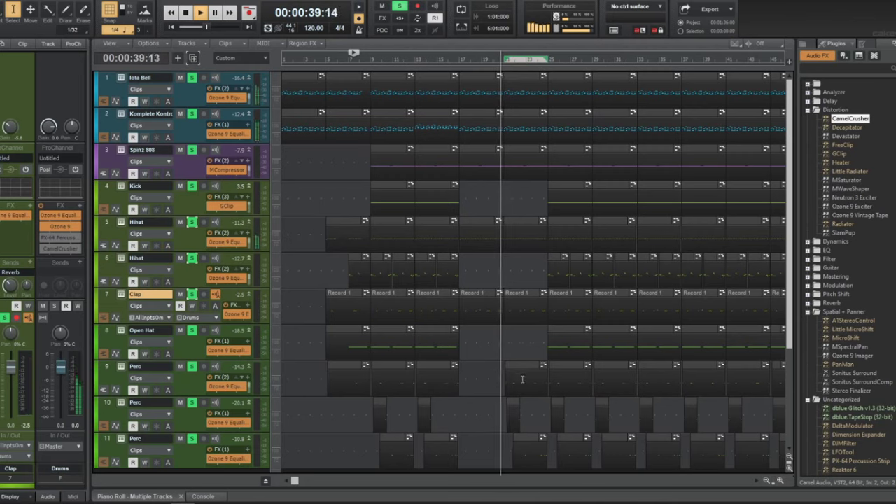
pyautogui.hotkey('ctrl', 'z')
# - Delete the Perc clips on tracks 9 and 10 between measures 21 and 25, and continue playback from measure 23
pyautogui.click(526, 375)
pyautogui.press('Delete')
pyautogui.click(514, 420)
pyautogui.press('Delete')
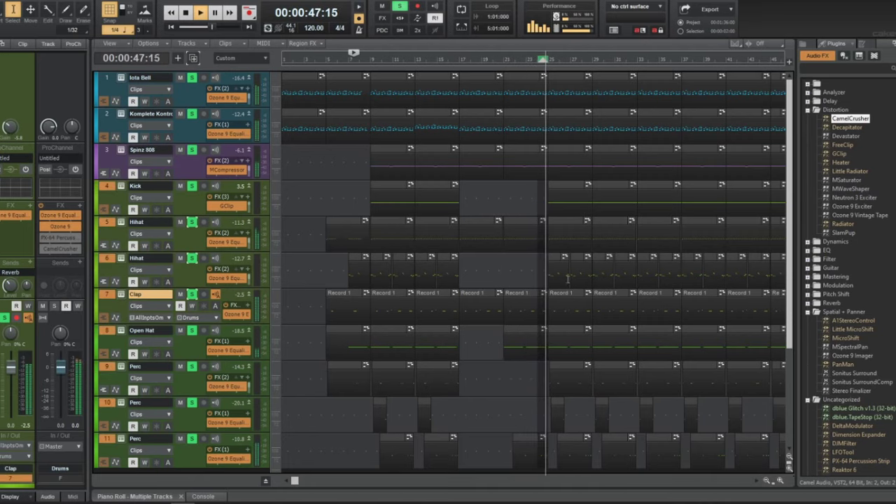
pyautogui.click(530, 68)
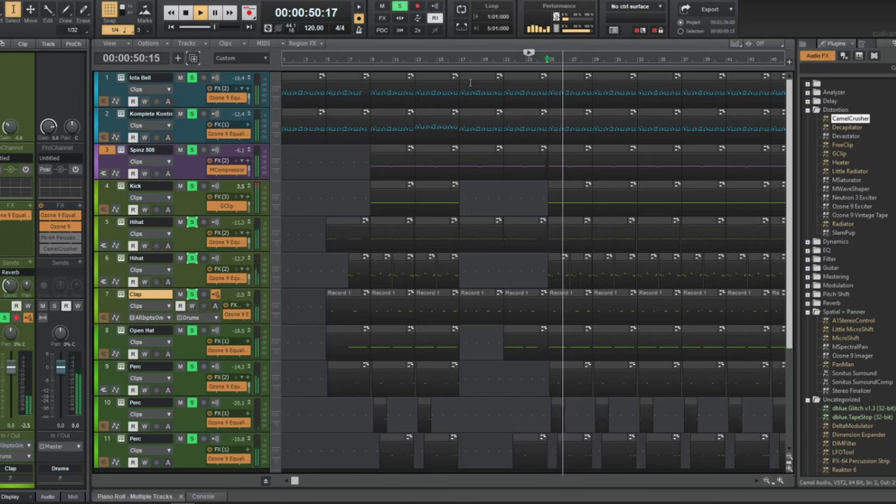
# - Transpose the Iota Bell and Komplete Kontrol clips at measures 29 to 33 upward
pyautogui.hscroll(3, 619, 184)
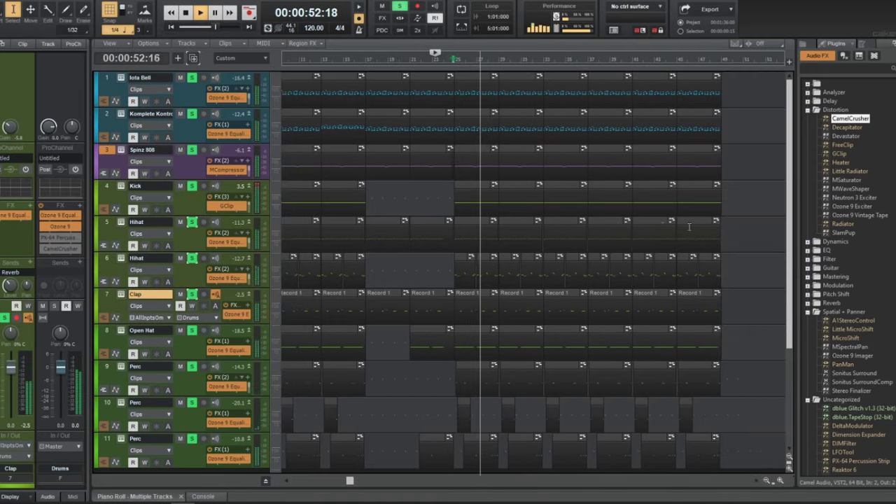
pyautogui.click(512, 129)
pyautogui.keyDown('ctrl'); pyautogui.click(511, 93); pyautogui.keyUp('ctrl')
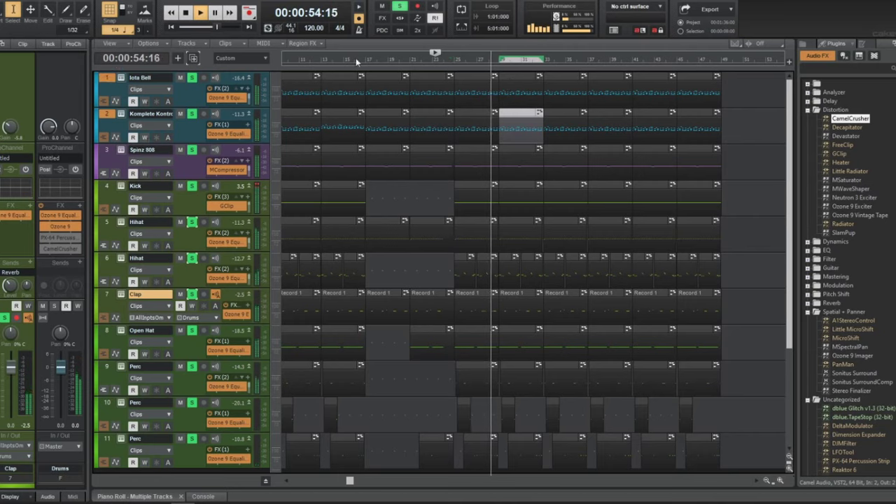
pyautogui.click(83, 1)
pyautogui.click(108, 38)
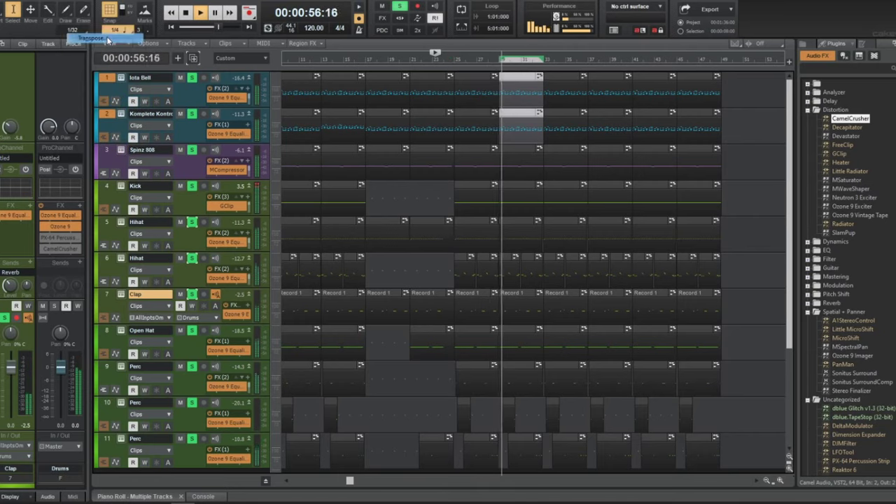
pyautogui.press('Return')
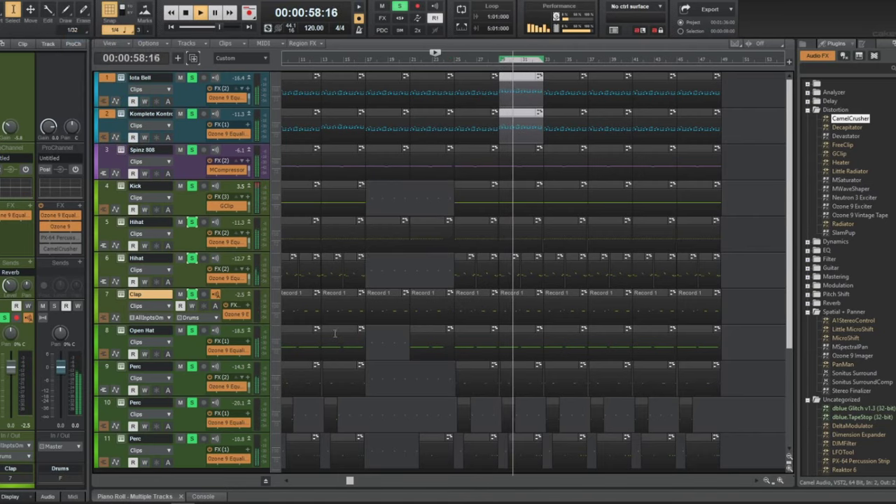
# - Delete the two clips of the second Hihat track (track 6) between measures 37 and 41
pyautogui.hscroll(4, 499, 241)
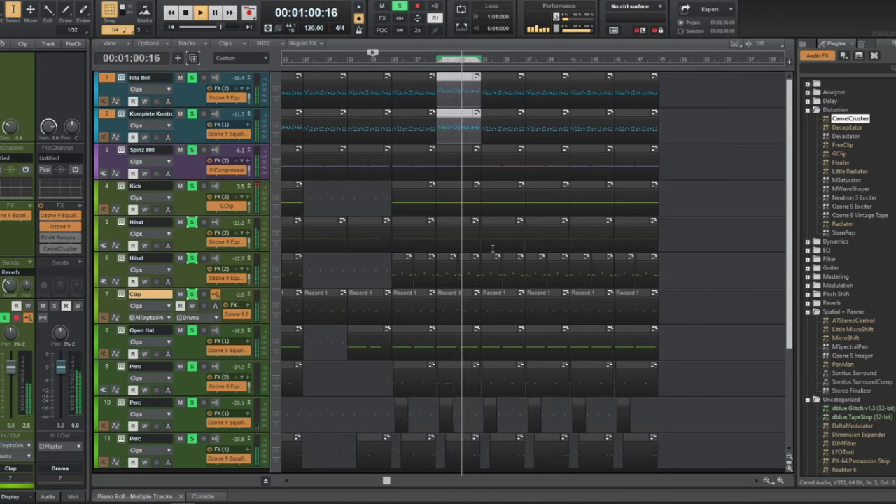
pyautogui.hscroll(7, 492, 249)
pyautogui.hscroll(3, 484, 256)
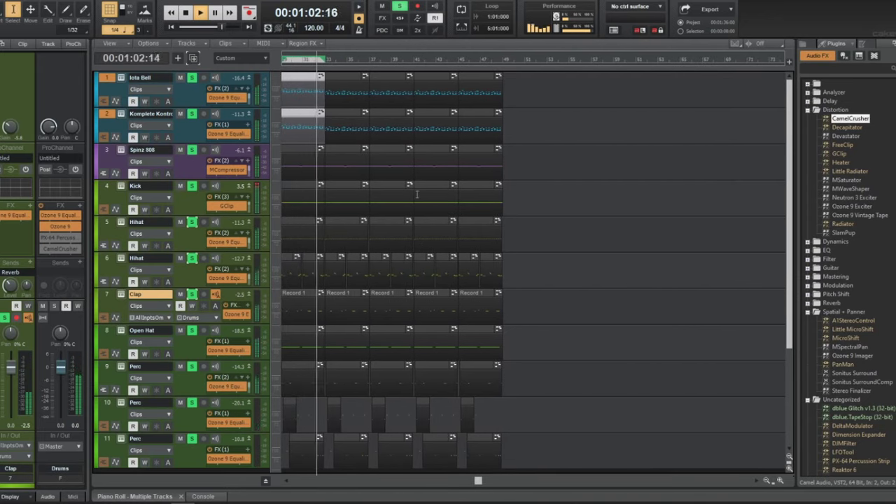
pyautogui.hscroll(-4, 413, 266)
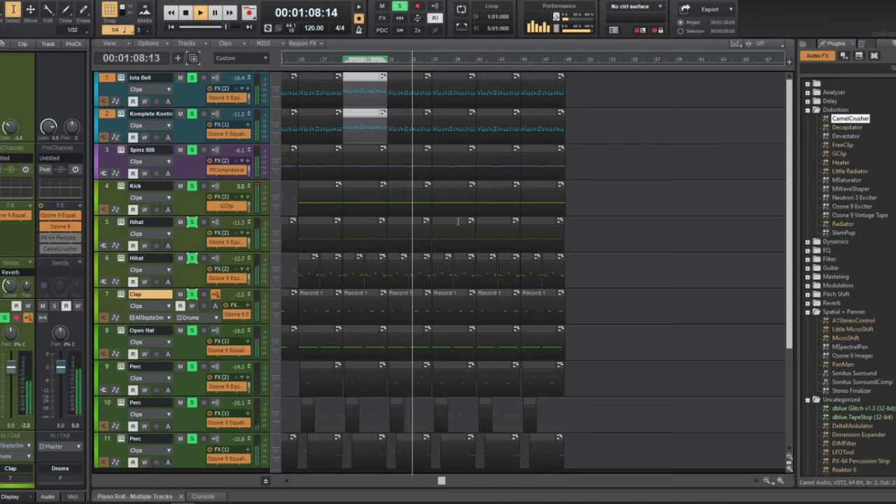
pyautogui.click(442, 271)
pyautogui.press('Delete')
pyautogui.click(463, 272)
pyautogui.press('Delete')
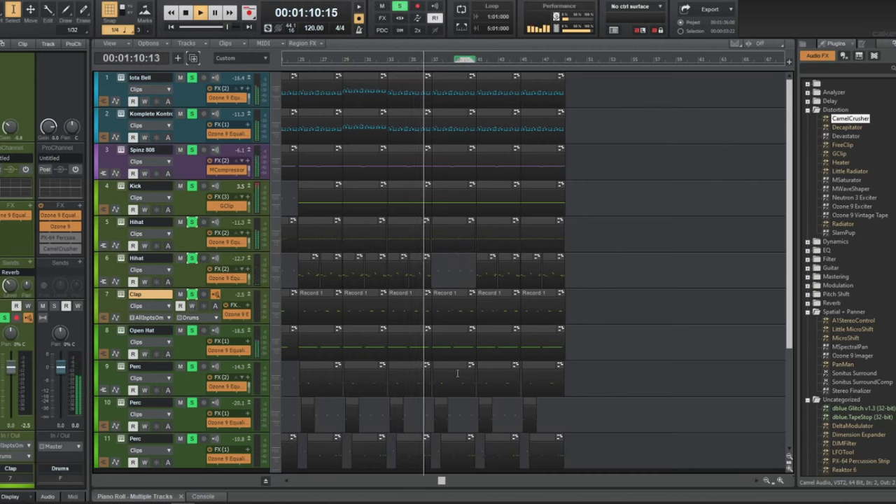
# - Delete the Perc clips on tracks 9, 10 and 11 between measures 37 and 41
pyautogui.click(451, 387)
pyautogui.click(461, 452)
pyautogui.press('k')
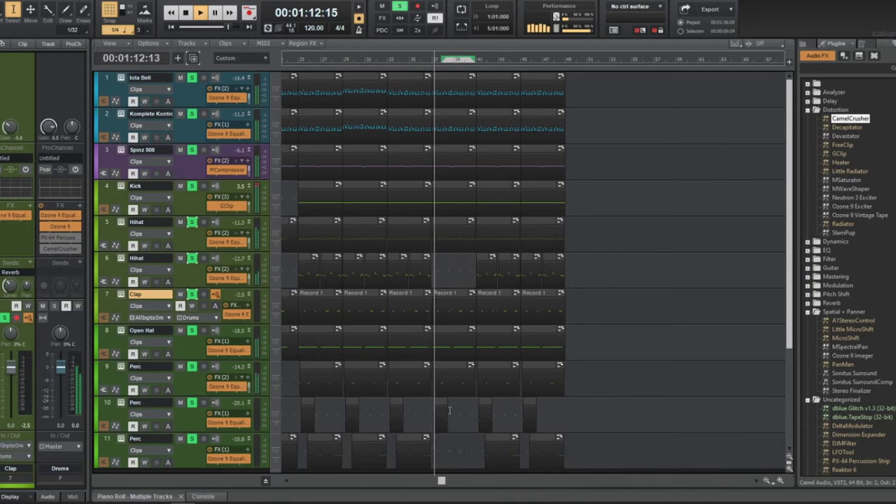
pyautogui.click(461, 389)
pyautogui.press('k')
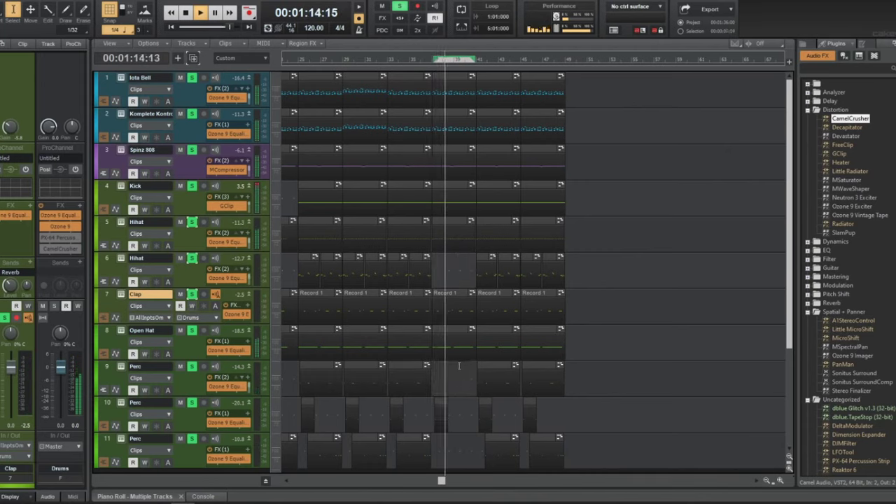
pyautogui.click(440, 412)
pyautogui.press('k')
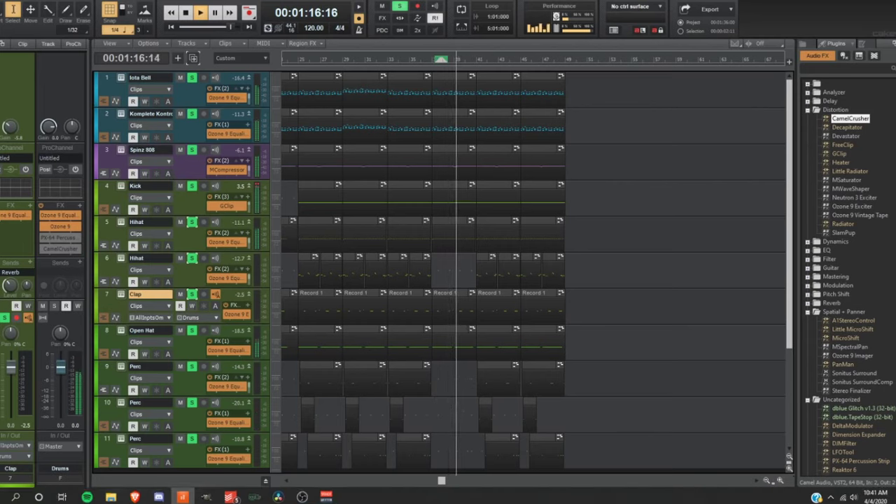
# - Delete all clips on every track from measure 41 onward and play the ending from just after measure 37
pyautogui.moveTo(587, 459); pyautogui.dragTo(482, 56)
pyautogui.press('Delete')
pyautogui.click(440, 66)
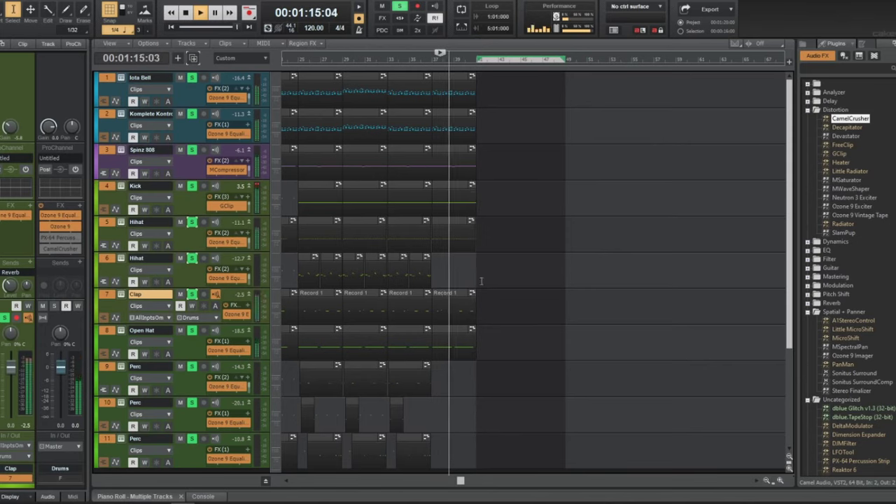
pyautogui.click(469, 239)
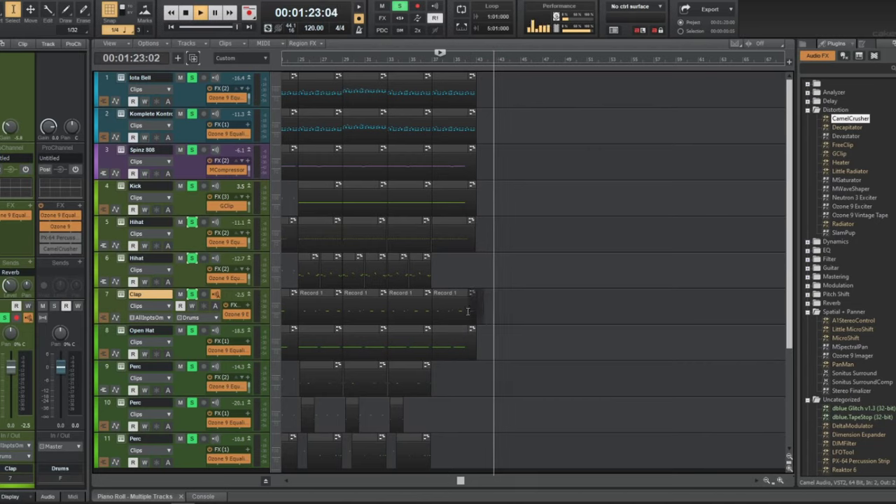
# - Stop and rewind playback to the project start, and fit the whole arrangement horizontally in the clips view
pyautogui.press('space')
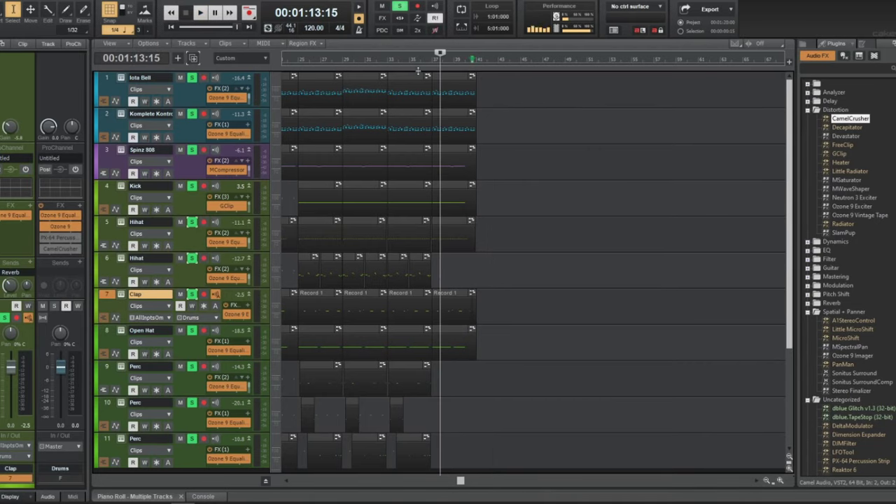
pyautogui.press('w')
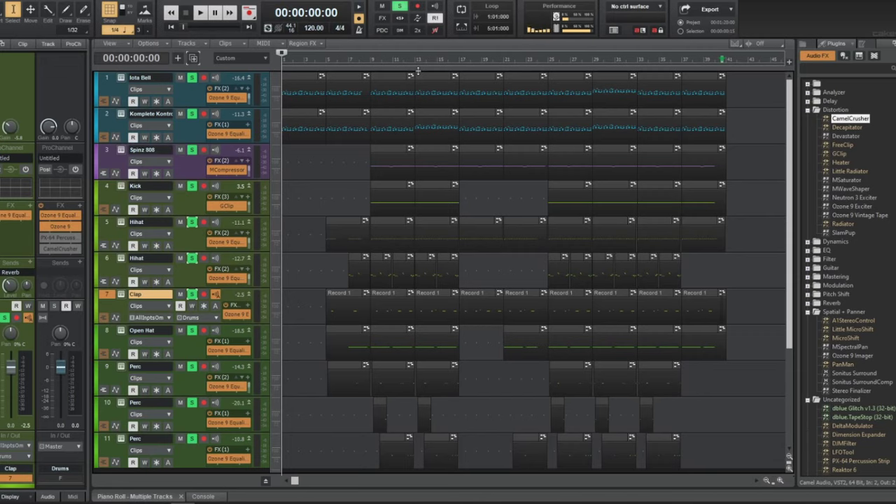
pyautogui.hotkey('shift', 'f')
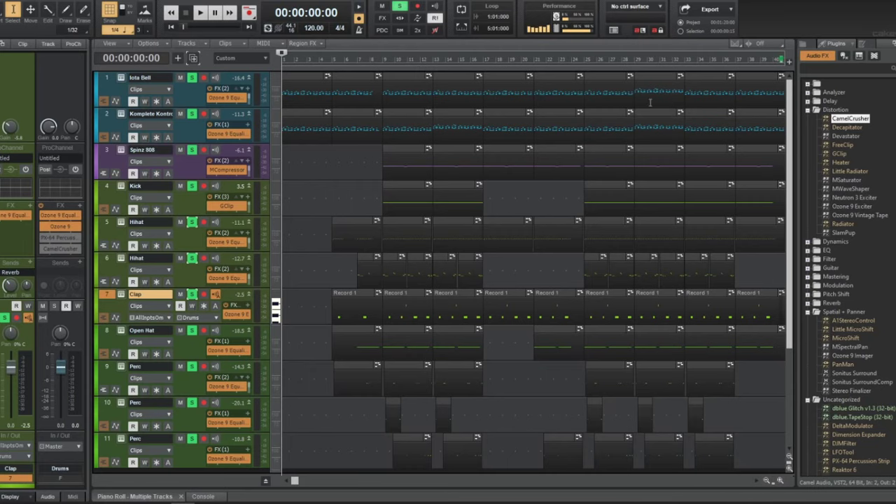
pyautogui.scroll(4, 406, 164)
pyautogui.scroll(-6, 392, 224)
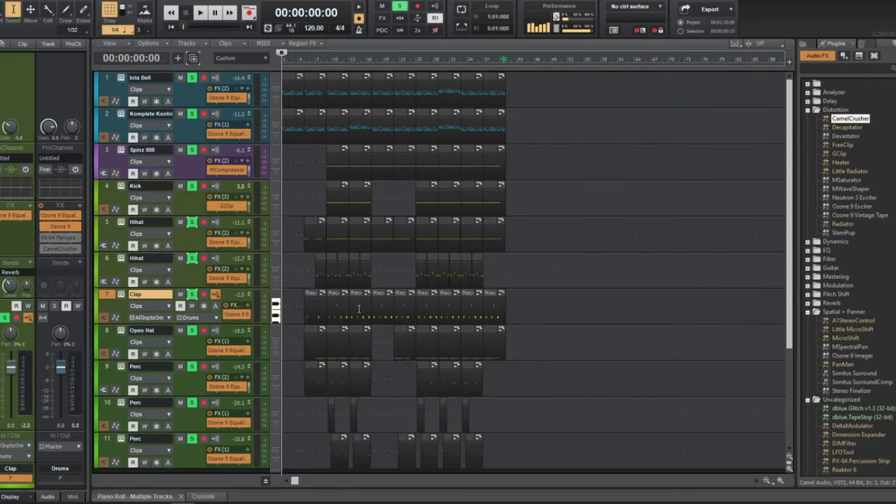
pyautogui.scroll(1, 371, 273)
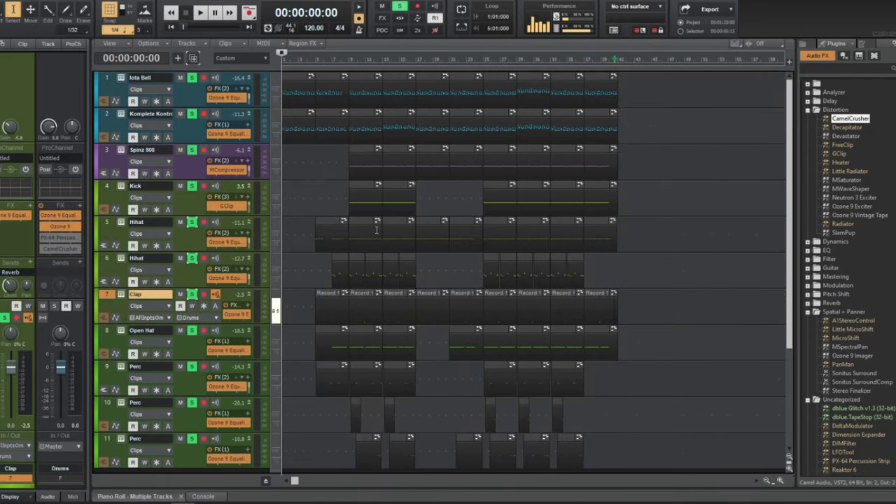
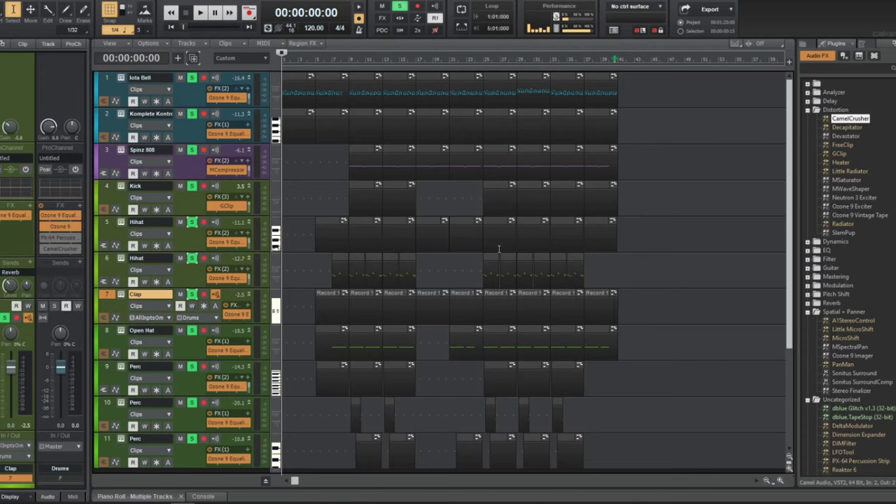
pyautogui.scroll(-3, 500, 250)
pyautogui.doubleClick(190, 278)
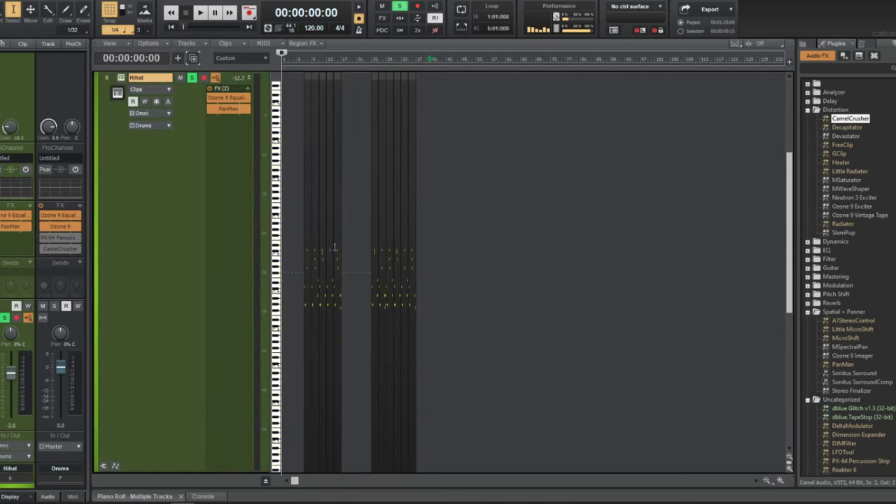
pyautogui.scroll(5, 335, 247)
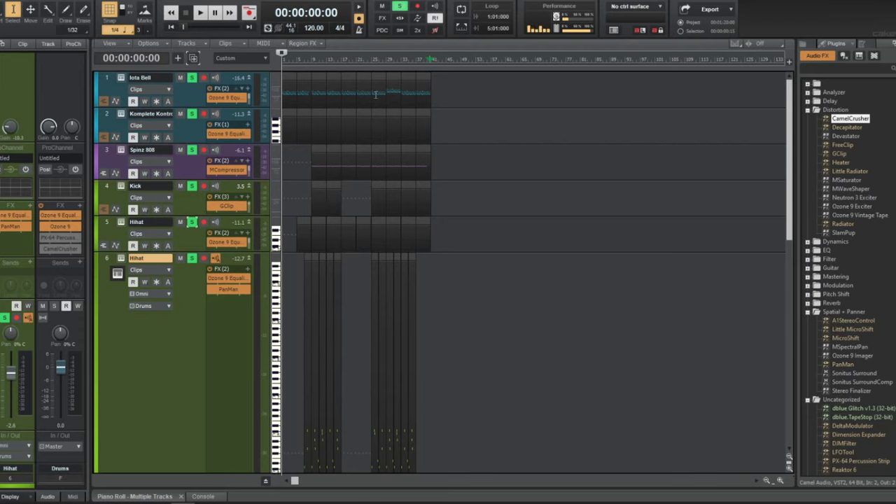
pyautogui.scroll(-5, 368, 185)
pyautogui.scroll(2, 168, 268)
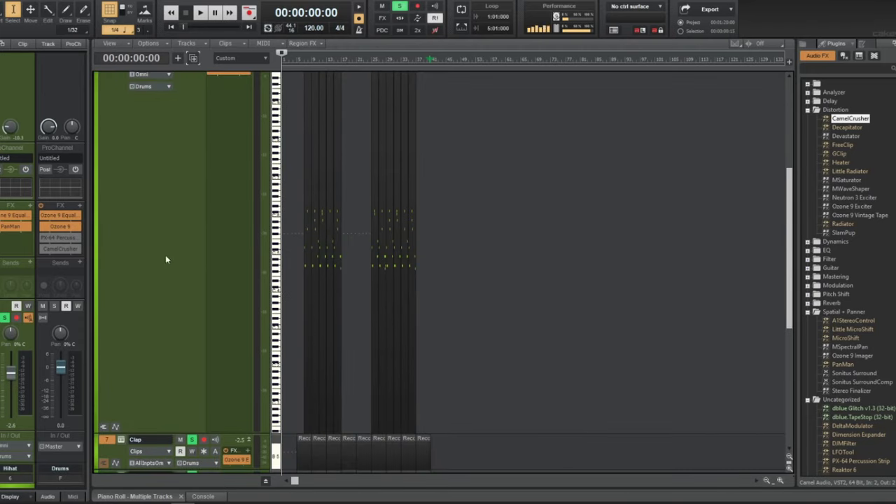
pyautogui.scroll(-4, 198, 220)
pyautogui.scroll(-2, 198, 219)
pyautogui.scroll(3, 564, 320)
pyautogui.scroll(-5, 564, 320)
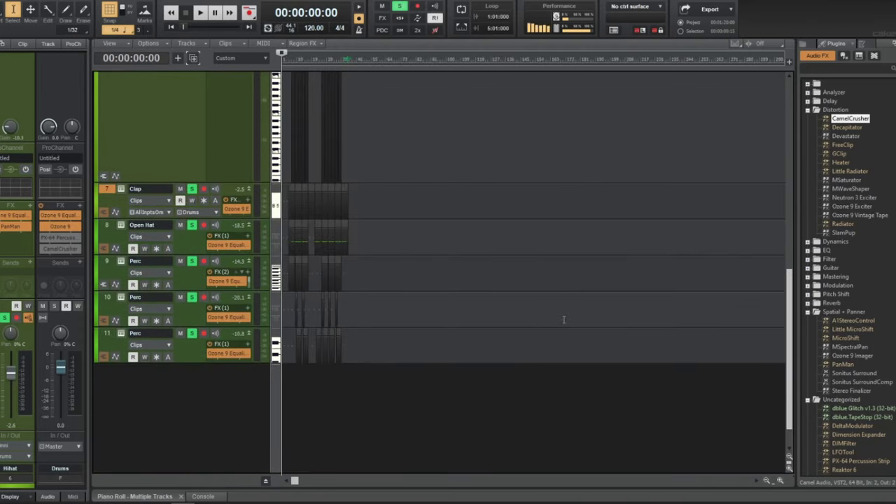
pyautogui.scroll(7, 336, 204)
pyautogui.scroll(5, 337, 203)
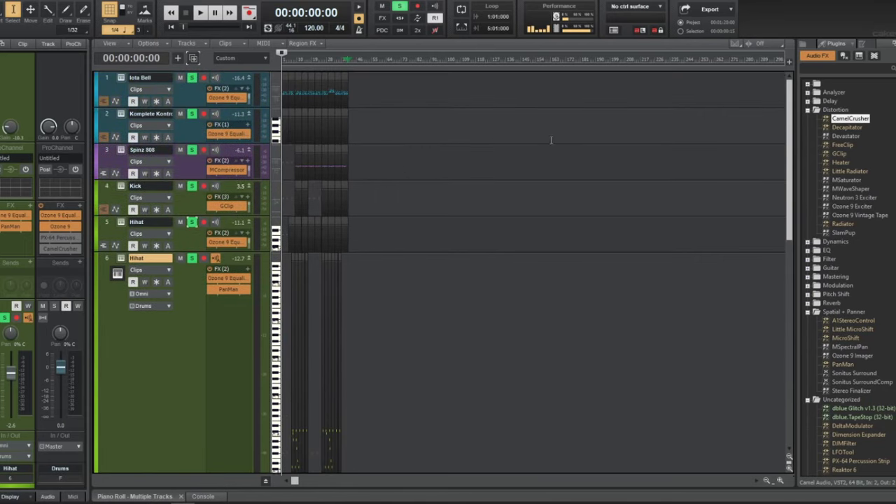
# - Hide the plug-in browser and the Inspector, and fit the whole arrangement at standard track height in the widened track view
pyautogui.press('b')
pyautogui.press('i')
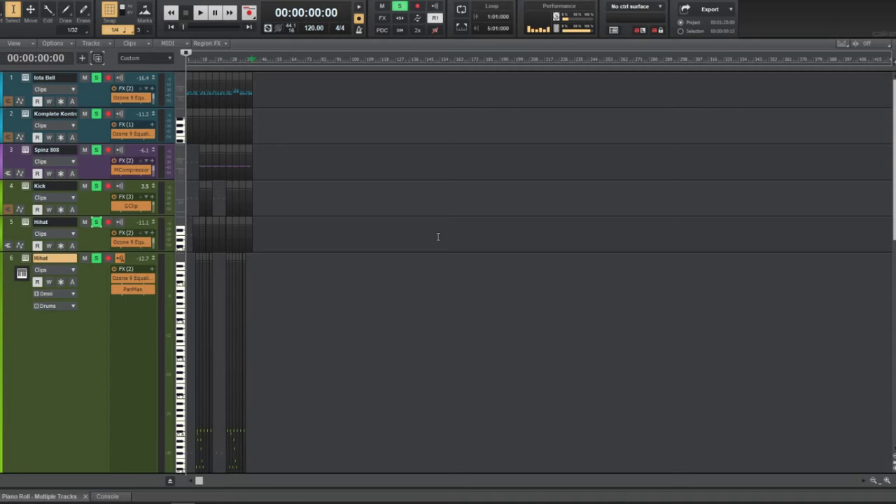
pyautogui.hotkey('shift', 'z')
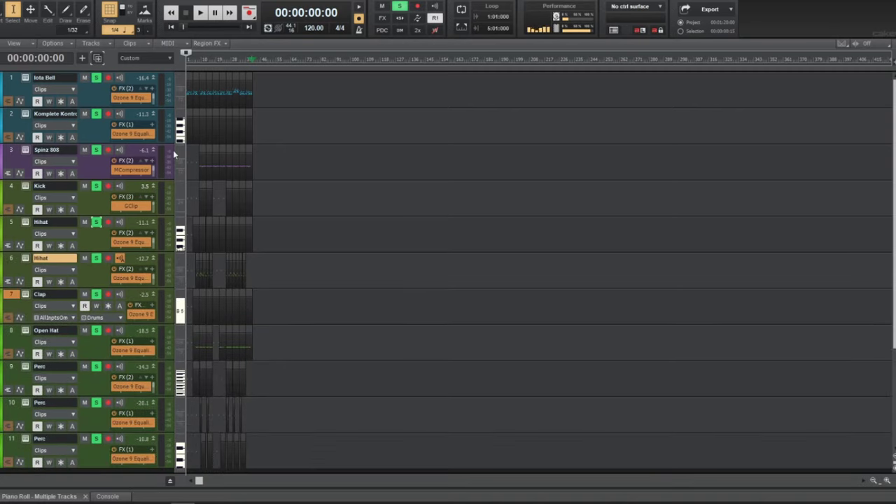
pyautogui.hotkey('shift', 'f')
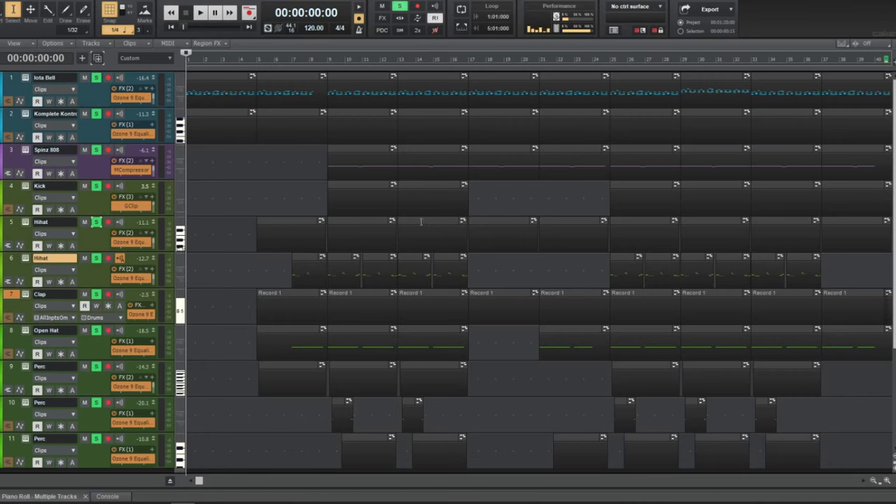
# - Fit the MIDI note content vertically within the height of every track
pyautogui.hotkey('alt', 'f')
pyautogui.click(258, 191)
pyautogui.hotkey('ctrl', 'alt', 'f')
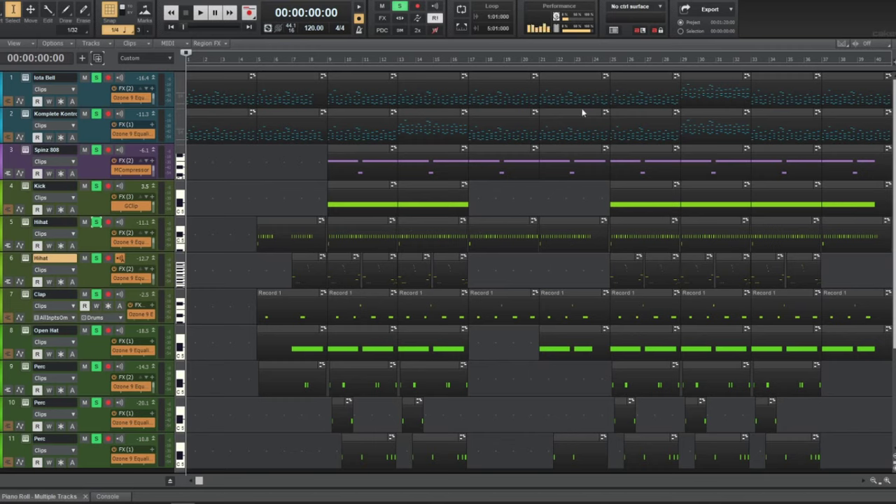
pyautogui.scroll(-5, 582, 112)
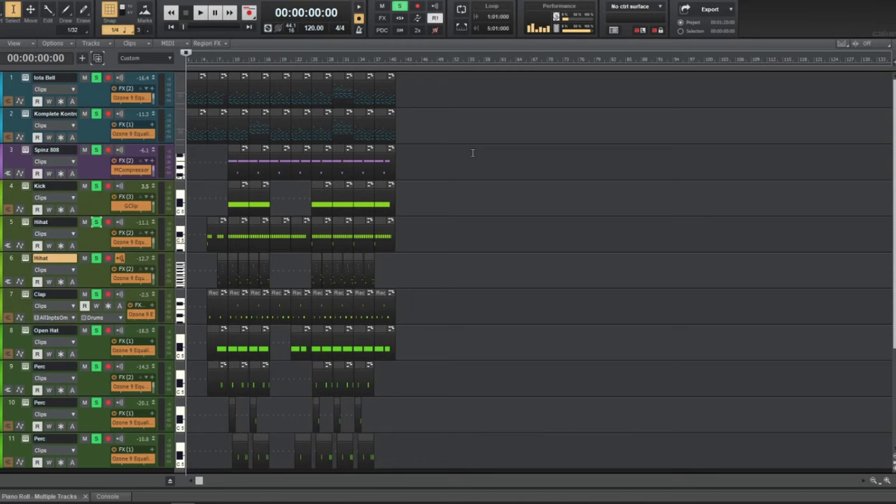
pyautogui.scroll(-3, 472, 152)
pyautogui.scroll(3, 473, 153)
pyautogui.scroll(4, 473, 152)
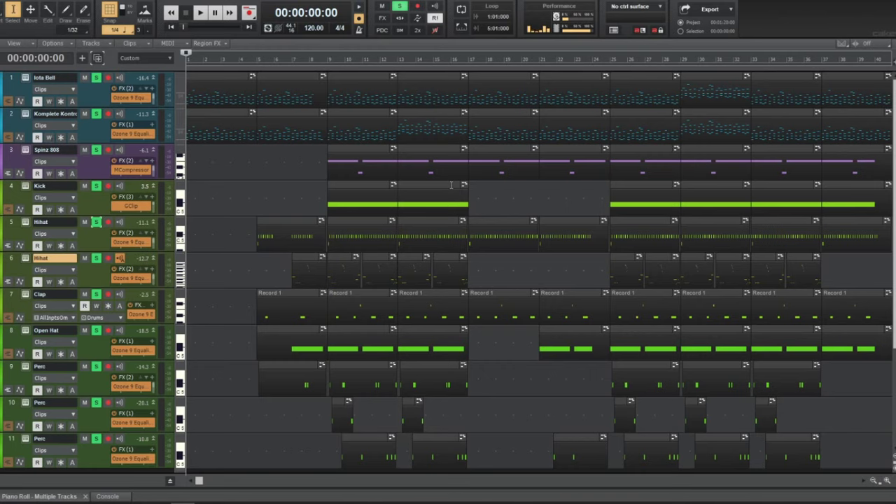
pyautogui.hscroll(4, 451, 184)
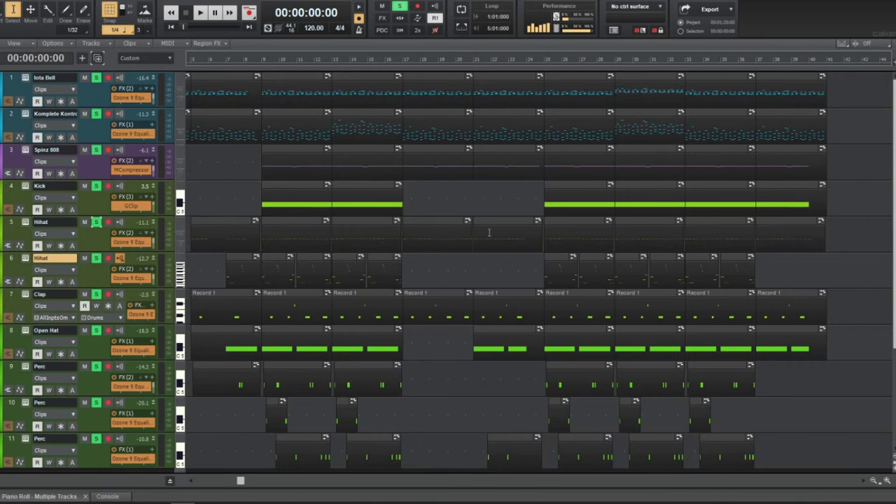
pyautogui.scroll(-5, 592, 271)
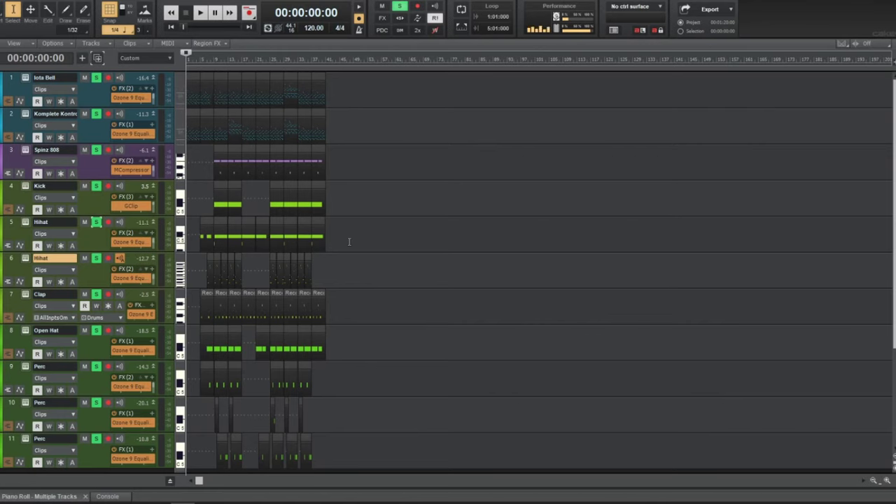
# - Examine the whole arrangement across all eleven tracks, at both a close and a wide horizontal view
pyautogui.scroll(5, 349, 241)
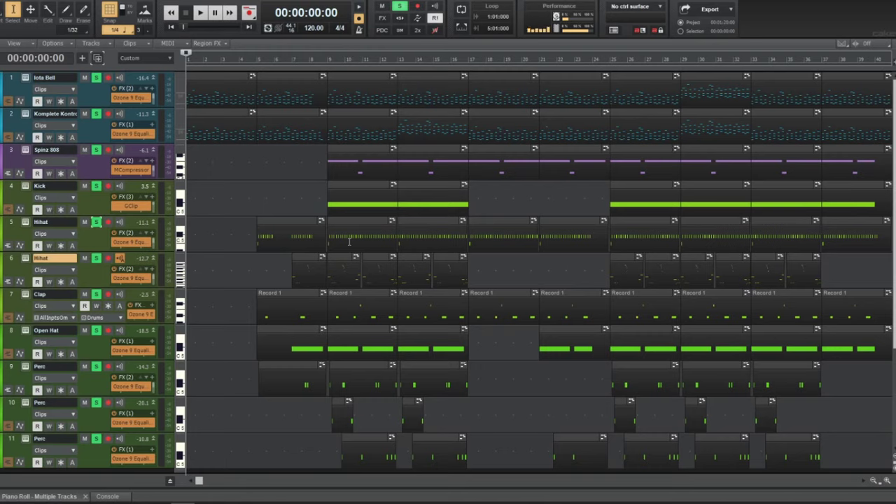
pyautogui.scroll(-5, 350, 242)
pyautogui.hotkey('ctrl', 'a')
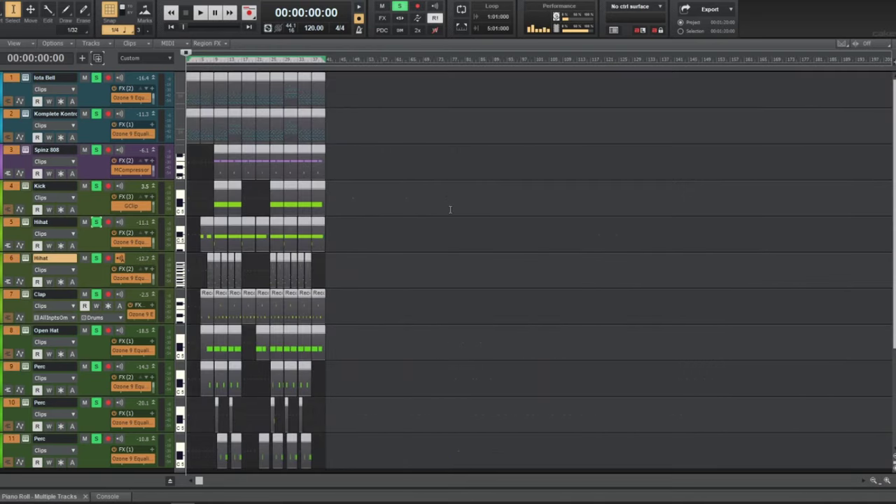
pyautogui.scroll(4, 450, 209)
pyautogui.click(430, 223)
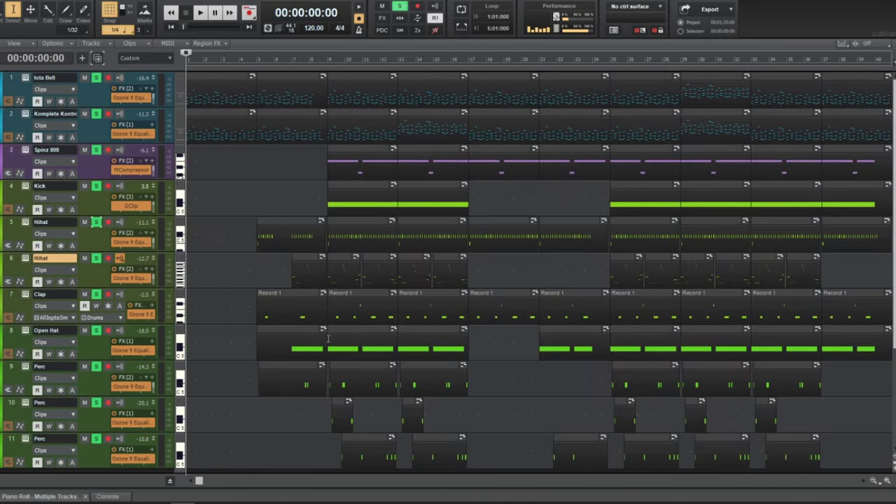
pyautogui.scroll(-2, 240, 388)
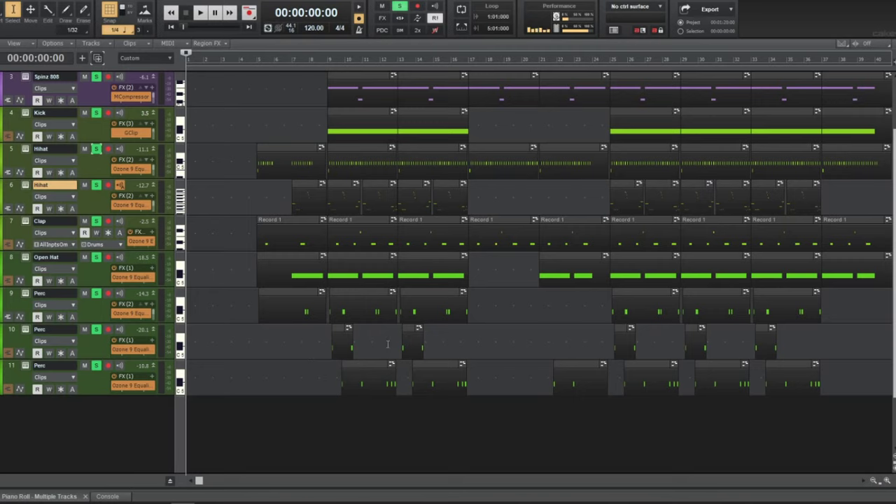
pyautogui.scroll(2, 312, 362)
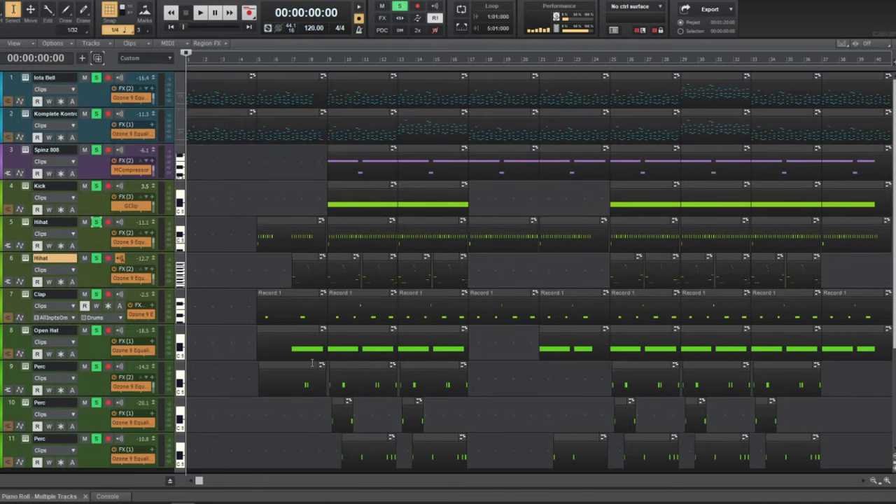
pyautogui.scroll(-5, 308, 361)
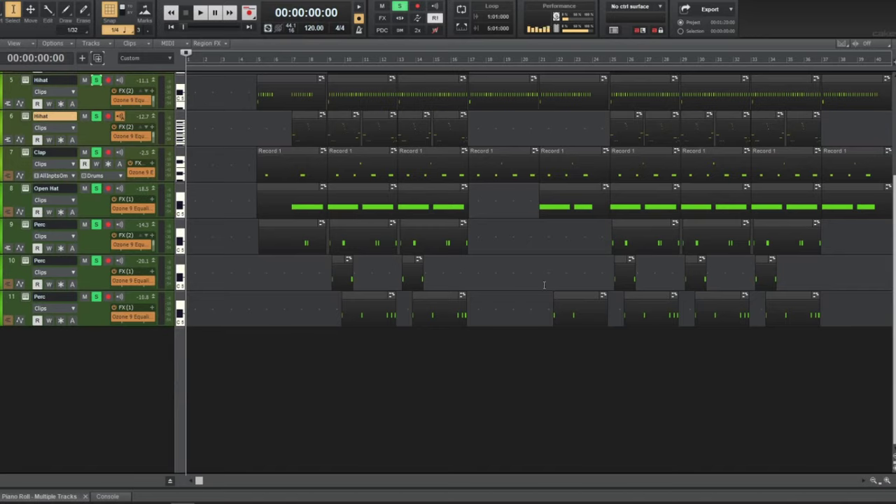
pyautogui.scroll(1, 591, 325)
pyautogui.scroll(-1, 590, 325)
pyautogui.scroll(4, 590, 326)
pyautogui.scroll(-1, 589, 326)
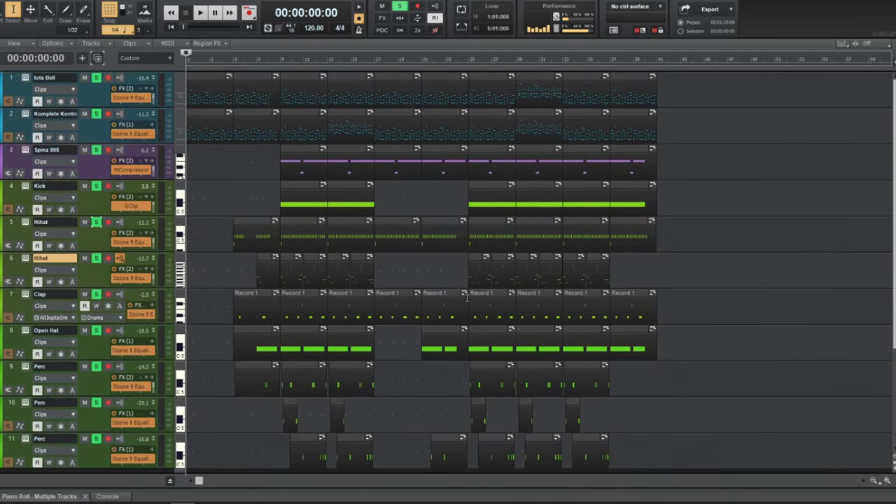
# - Copy all clips on every track as a block so that the duplicate starts at measure 41
pyautogui.hotkey('ctrl', 'a')
pyautogui.middleClick(198, 84)
pyautogui.click(193, 74)
pyautogui.moveTo(205, 75); pyautogui.dragTo(676, 83)
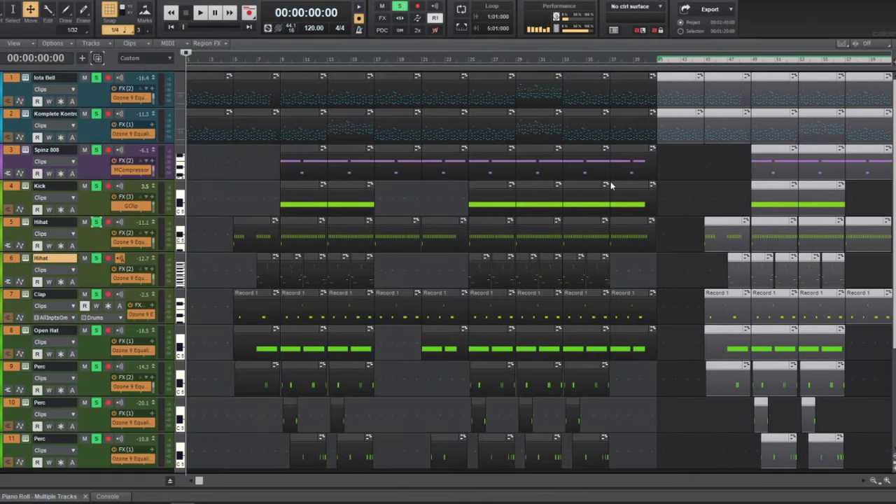
# - Copy the last four-measure Iota Bell and Komplete Kontrol clips to measure 81, directly after the arrangement's end
pyautogui.scroll(-3, 600, 191)
pyautogui.click(452, 118)
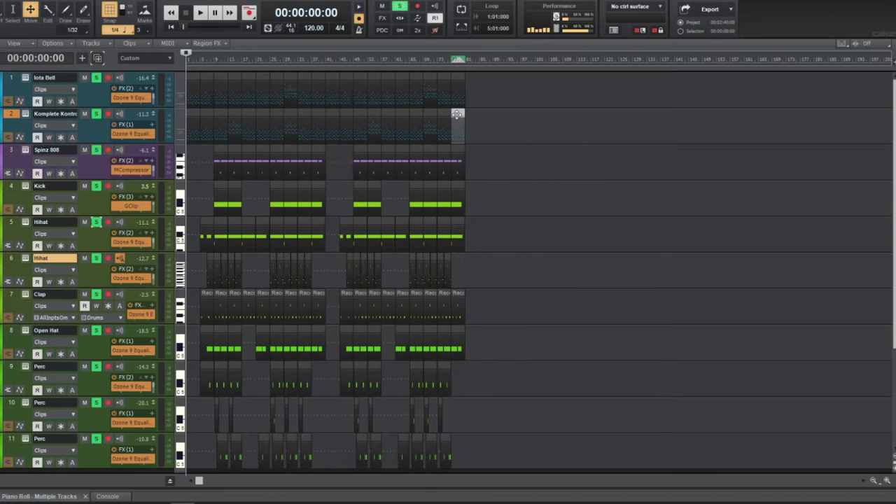
pyautogui.moveTo(457, 81); pyautogui.dragTo(473, 86)
pyautogui.scroll(3, 473, 86)
pyautogui.scroll(3, 609, 84)
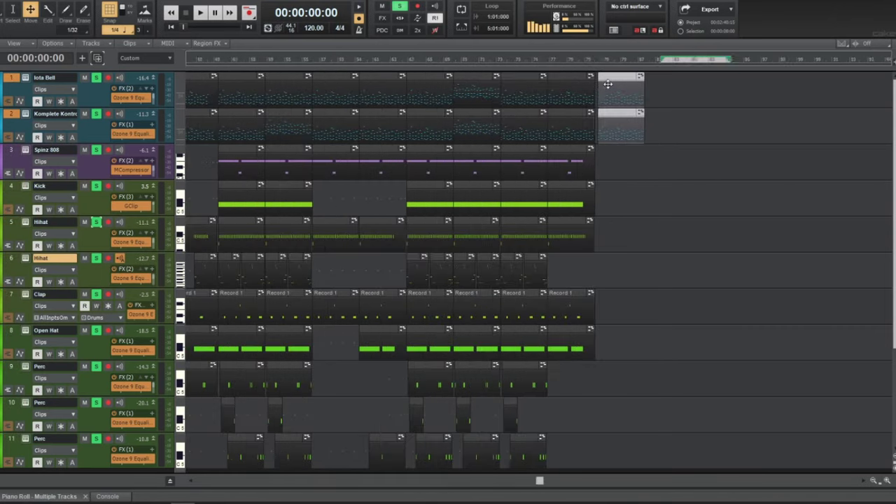
pyautogui.moveTo(741, 80)
pyautogui.mouseDown()
pyautogui.moveTo(733, 82)
pyautogui.moveTo(740, 86)
pyautogui.mouseUp()
pyautogui.scroll(-5, 586, 138)
pyautogui.scroll(4, 492, 116)
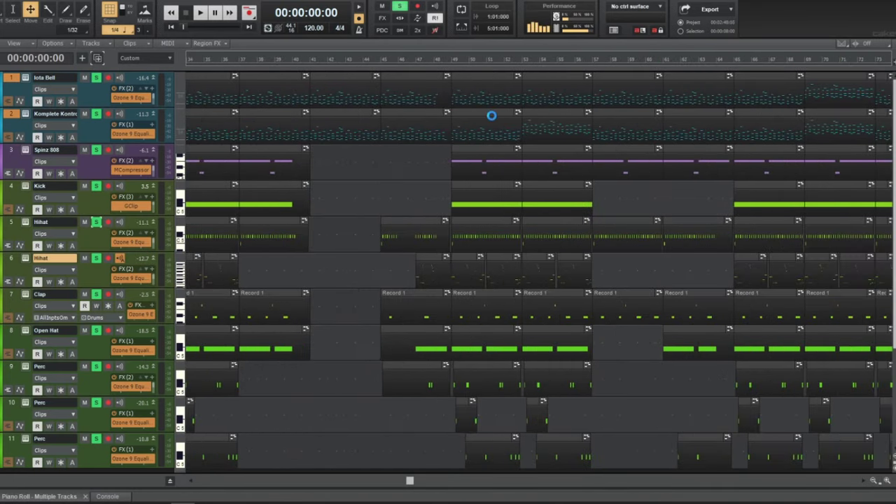
# - Delete the four-measure Iota Bell clip at measure 49 and play the passage from just before that point
pyautogui.click(477, 115)
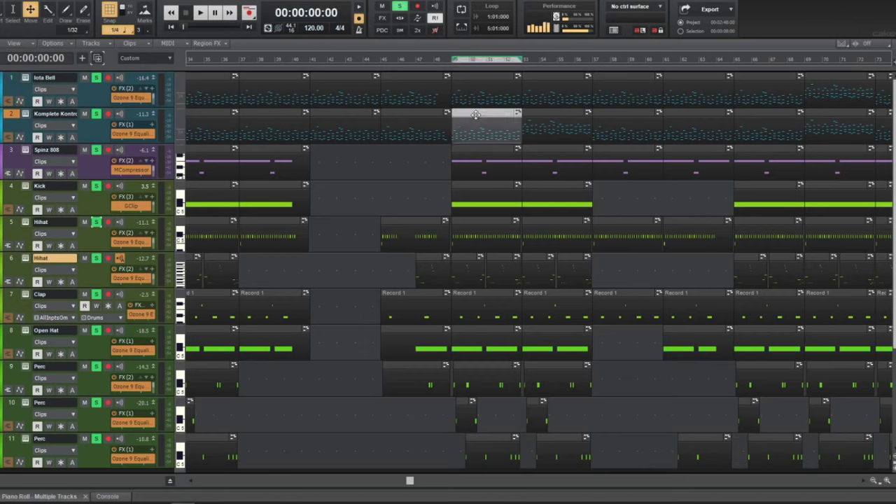
pyautogui.click(460, 81)
pyautogui.press('Delete')
pyautogui.click(448, 64)
pyautogui.press('space')
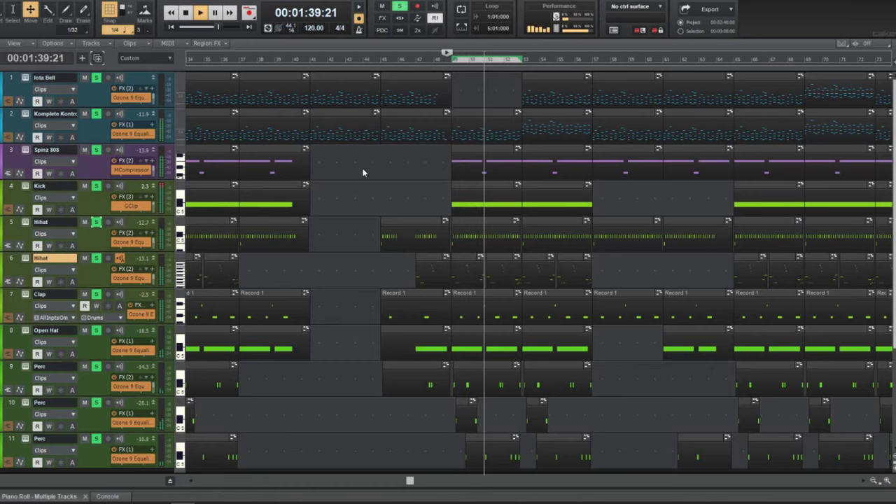
pyautogui.scroll(-2, 361, 197)
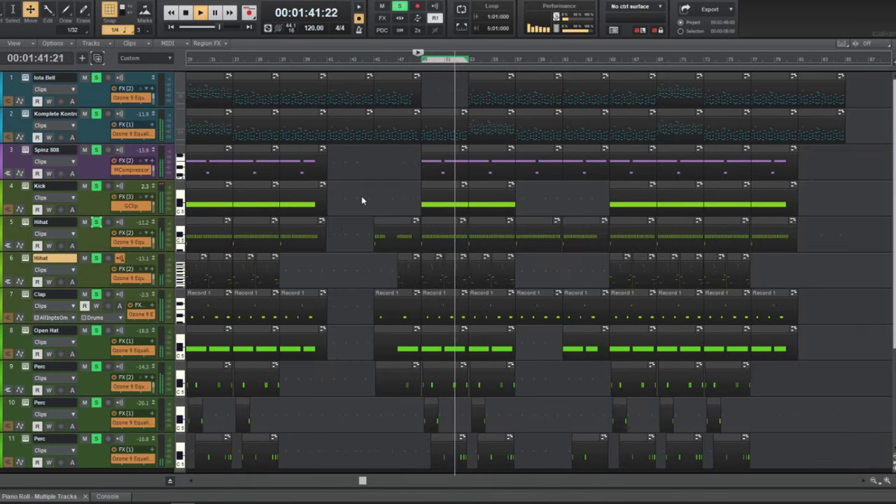
pyautogui.press('space')
# - Rewind to the project start, delete the first four-measure Iota Bell clip, and play the intro
pyautogui.press('w')
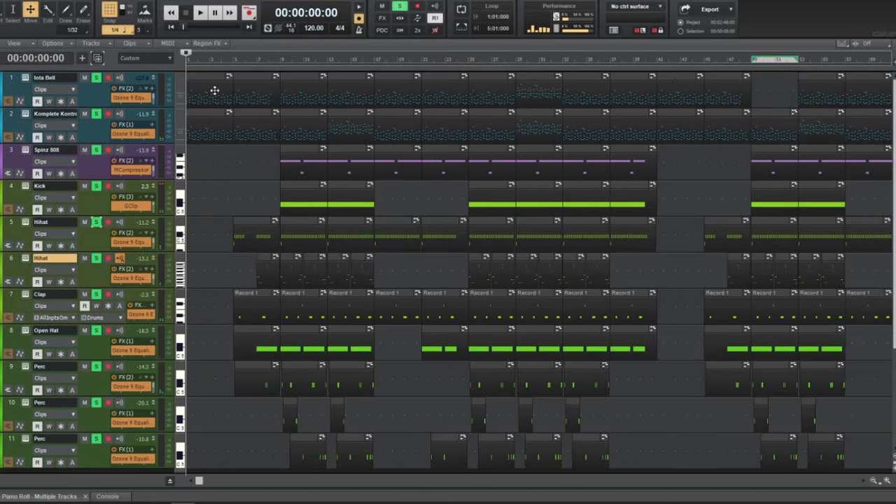
pyautogui.scroll(2, 214, 90)
pyautogui.press('space')
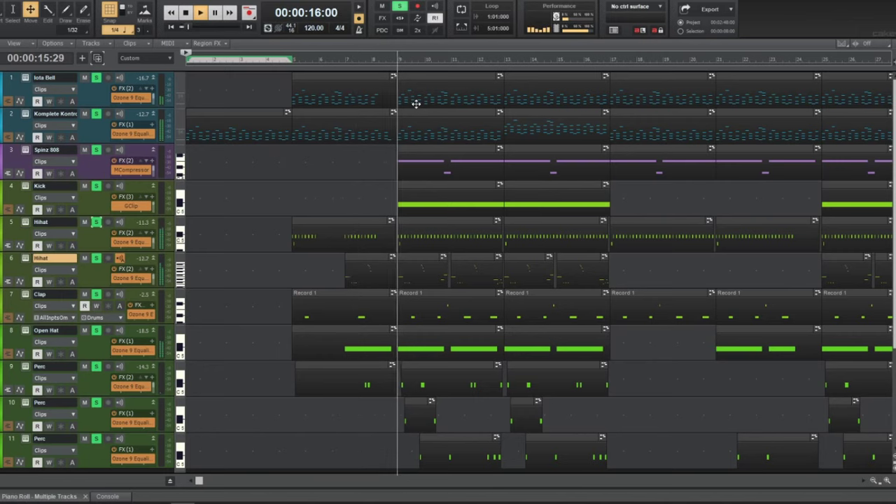
pyautogui.press('space')
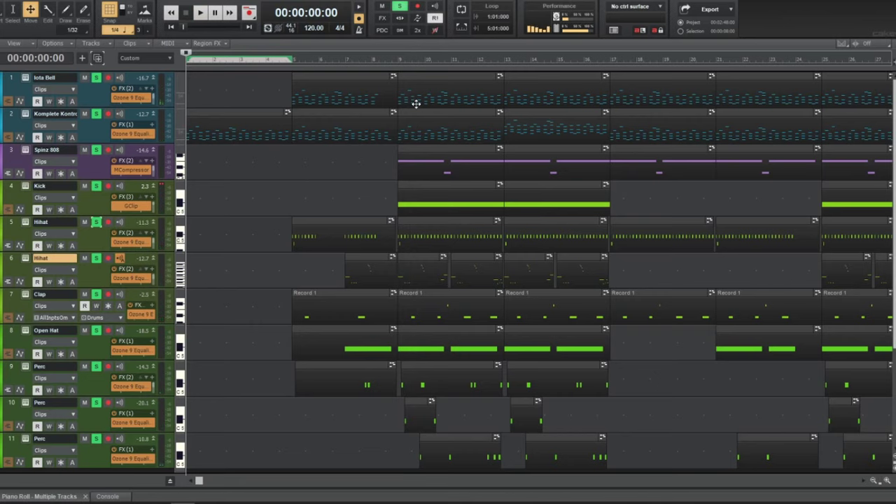
# - Delete the four-measure Iota Bell clip at measure 33 and play from about measure 32
pyautogui.scroll(-3, 479, 131)
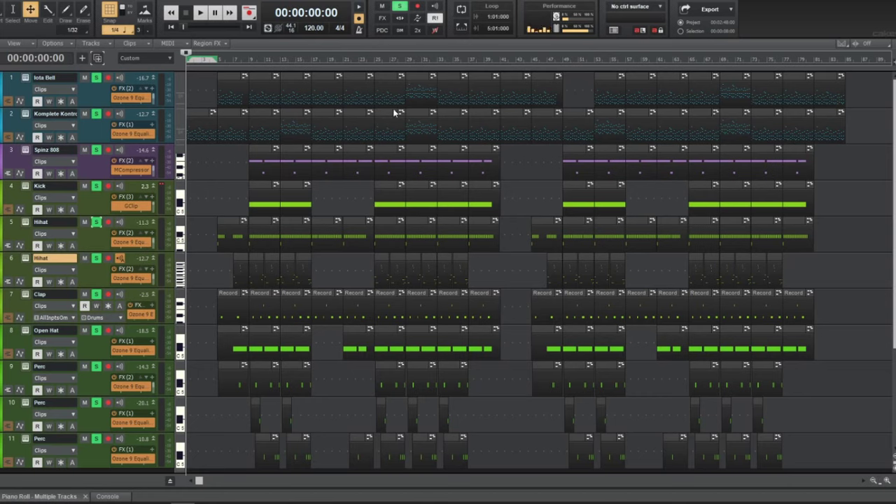
pyautogui.click(452, 118)
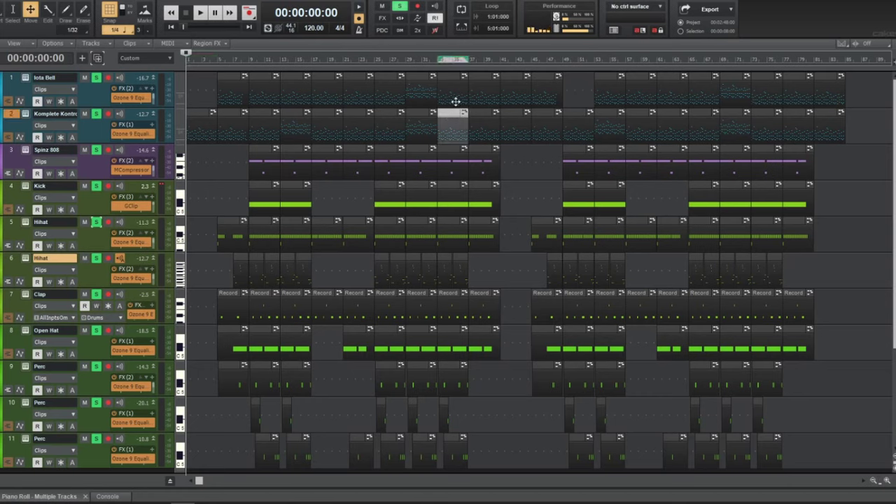
pyautogui.click(451, 80)
pyautogui.press('Delete')
pyautogui.click(430, 61)
pyautogui.press('space')
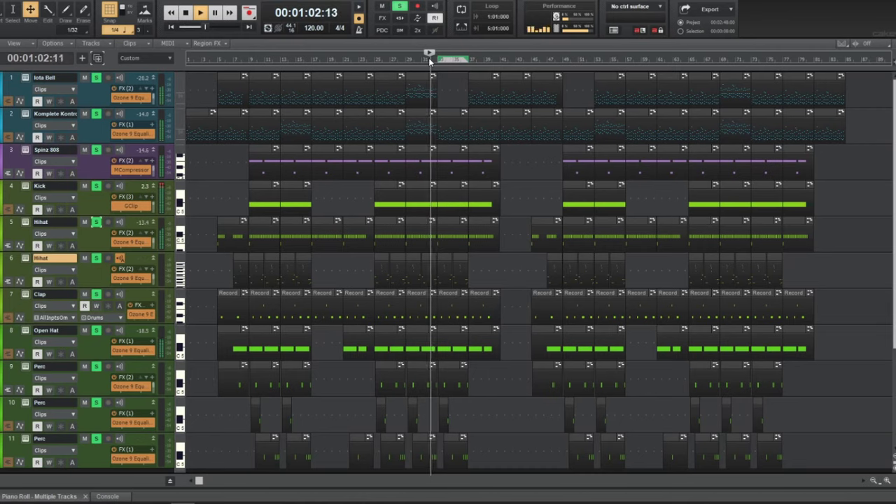
pyautogui.press('space')
pyautogui.press('space')
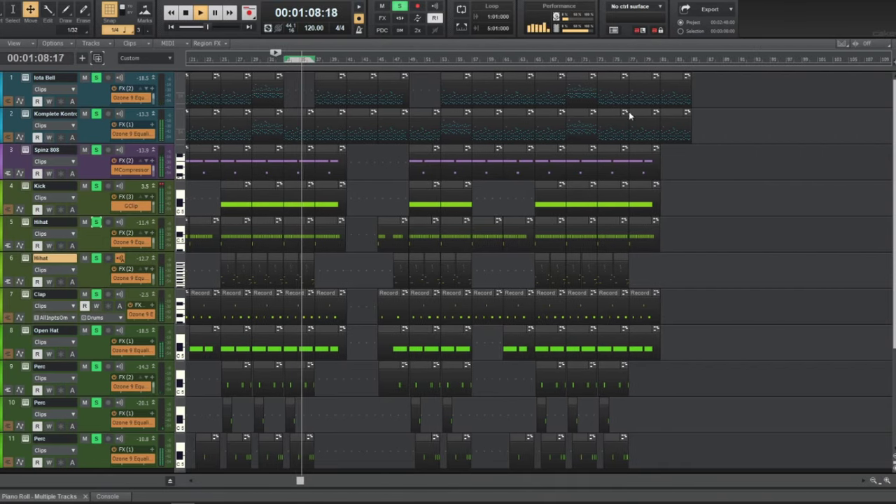
# - Delete the Iota Bell clip at measure 73 and the Komplete Kontrol clip at measure 57, playing from just before measure 57
pyautogui.click(611, 93)
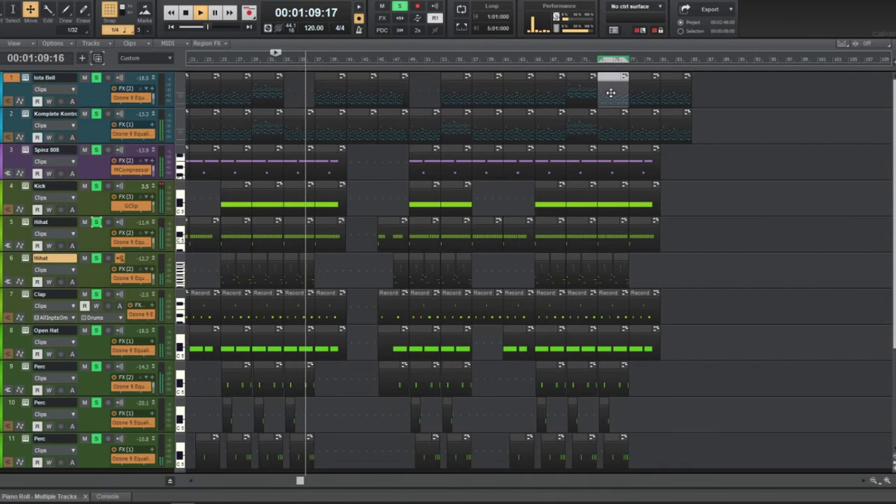
pyautogui.click(518, 121)
pyautogui.click(488, 116)
pyautogui.press('Delete')
pyautogui.click(470, 67)
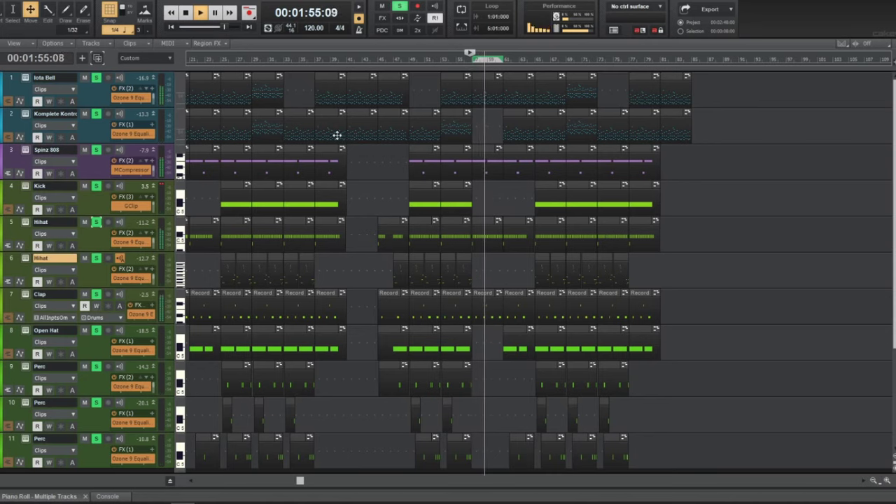
# - Delete the four-measure Komplete Kontrol clip at measure 41 and stop playback
pyautogui.click(362, 122)
pyautogui.press('Delete')
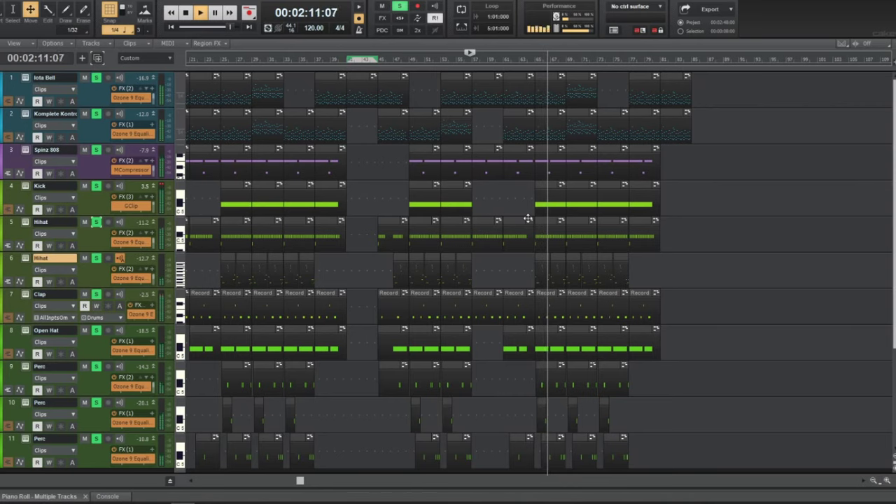
pyautogui.scroll(-3, 528, 219)
pyautogui.press('space')
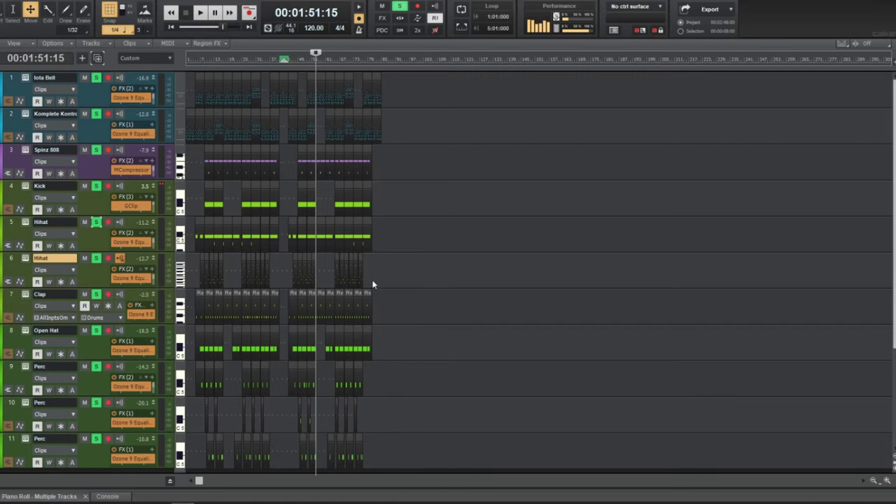
# - Switch to OBS and change the stream to the "I will beat right back" scene
pyautogui.moveTo(242, 498)
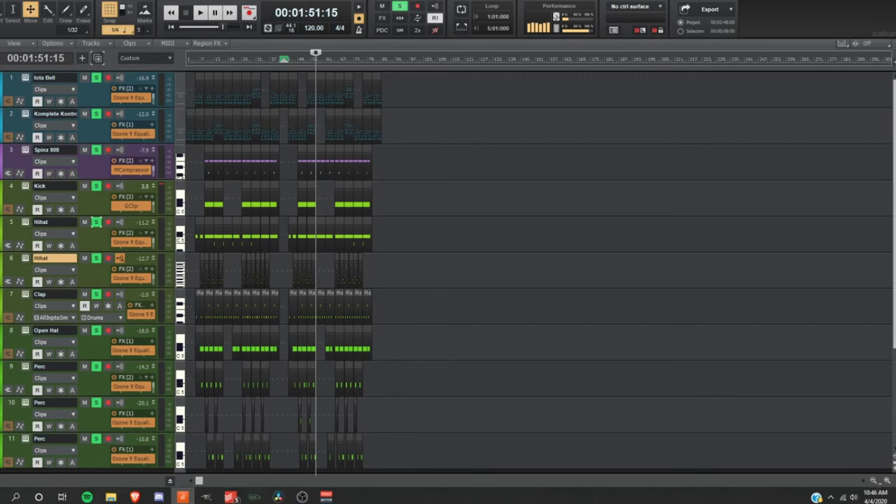
pyautogui.click(306, 497)
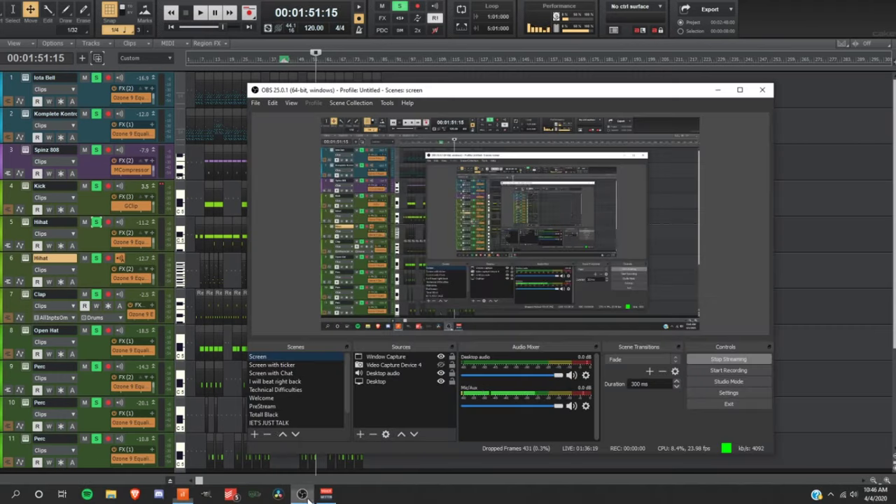
pyautogui.click(301, 381)
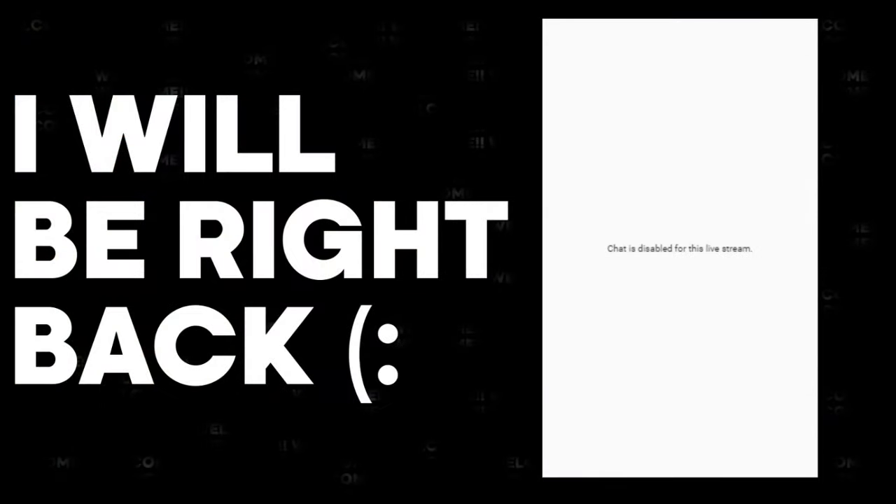
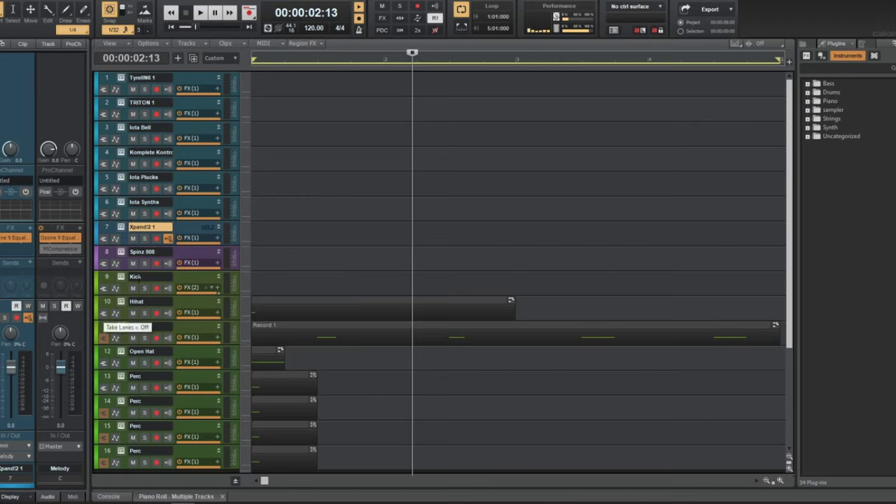
pyautogui.click(212, 260)
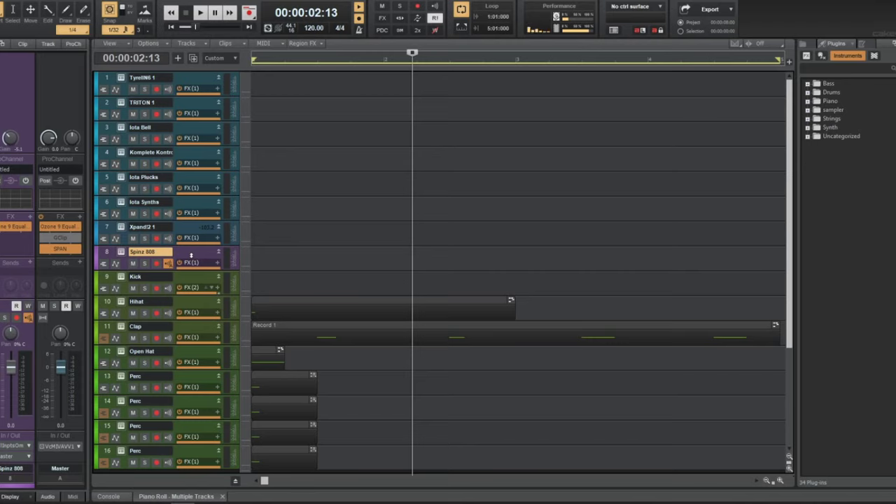
pyautogui.click(200, 231)
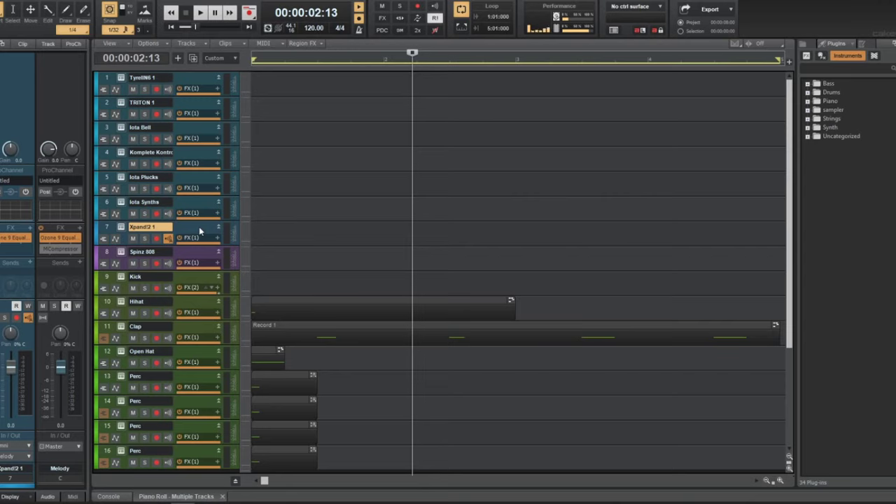
pyautogui.rightClick(259, 235)
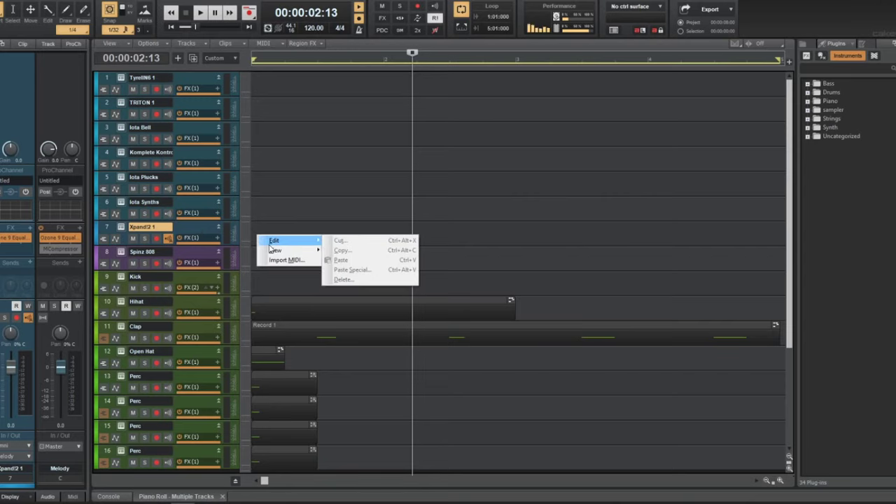
pyautogui.moveTo(294, 250)
pyautogui.click(354, 250)
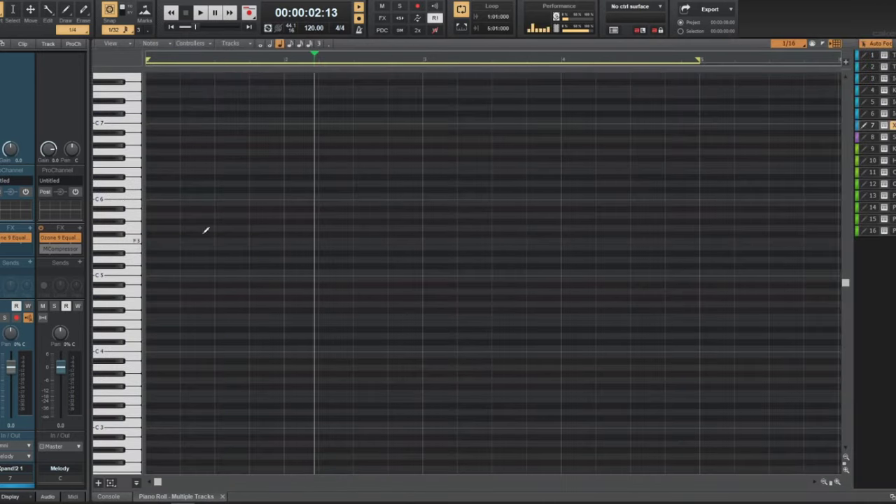
pyautogui.press('d')
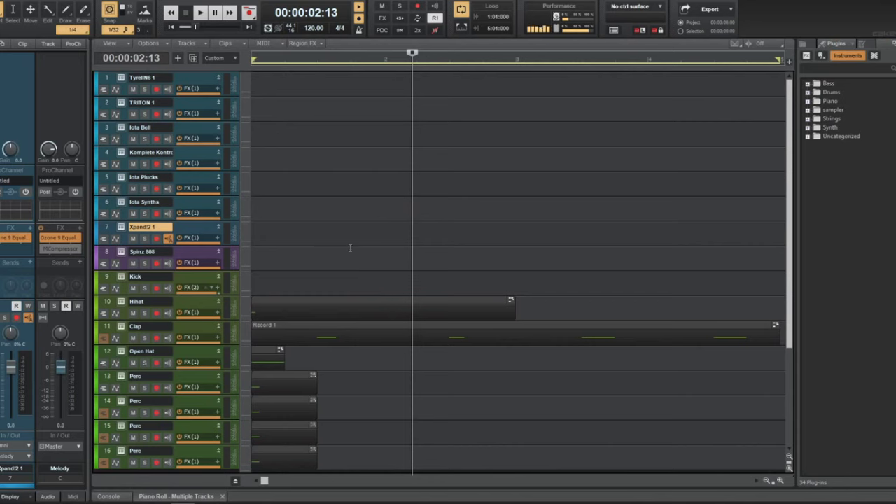
# - Load the 04 Ambient Piano preset from 13 Acoustic Piano in Xpand!2, auditioning it against 03 Hard Grand Piano
pyautogui.click(123, 229)
pyautogui.click(201, 258)
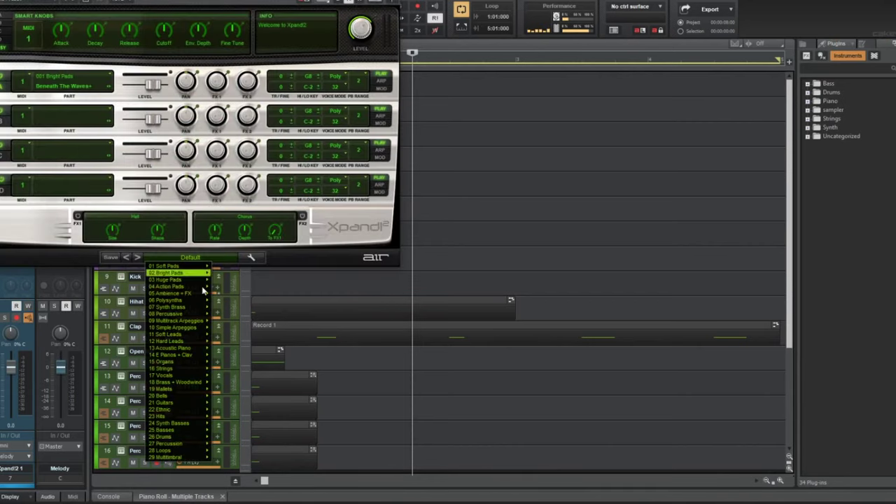
pyautogui.moveTo(179, 348)
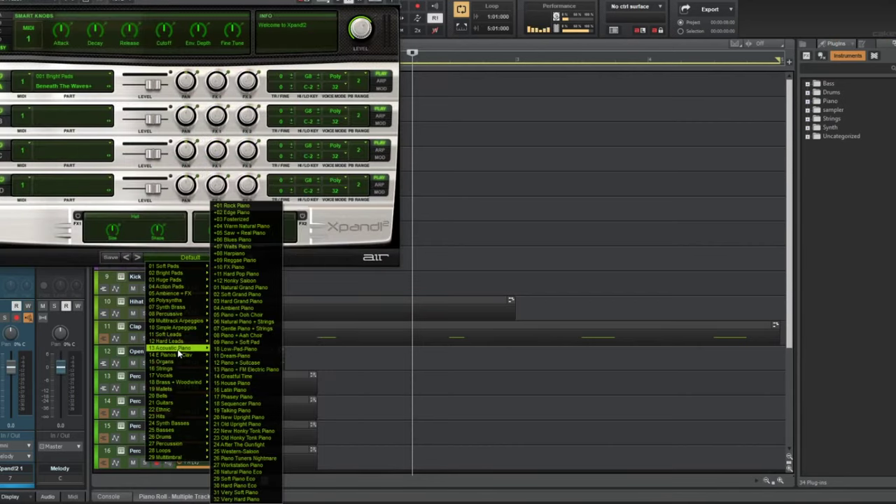
pyautogui.click(231, 308)
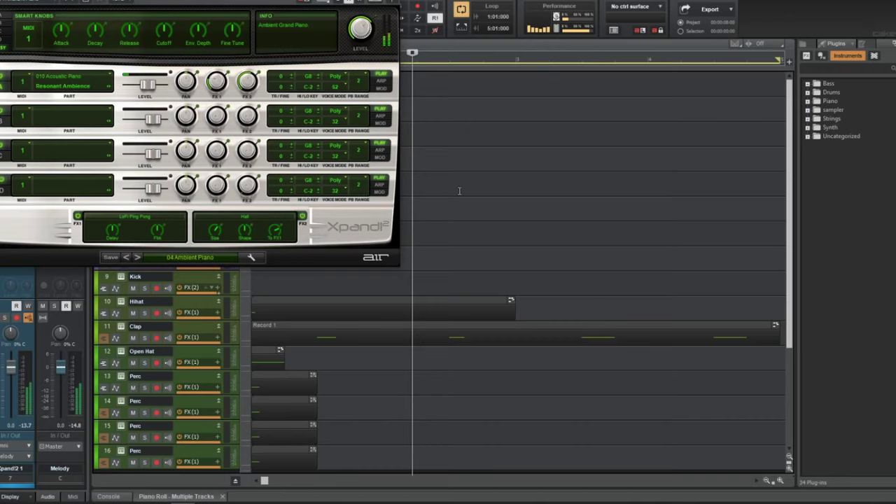
pyautogui.click(128, 258)
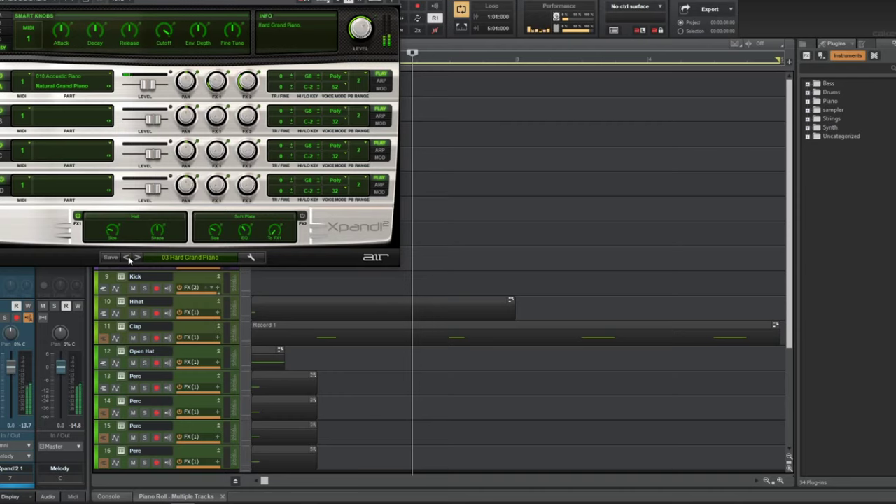
pyautogui.click(137, 257)
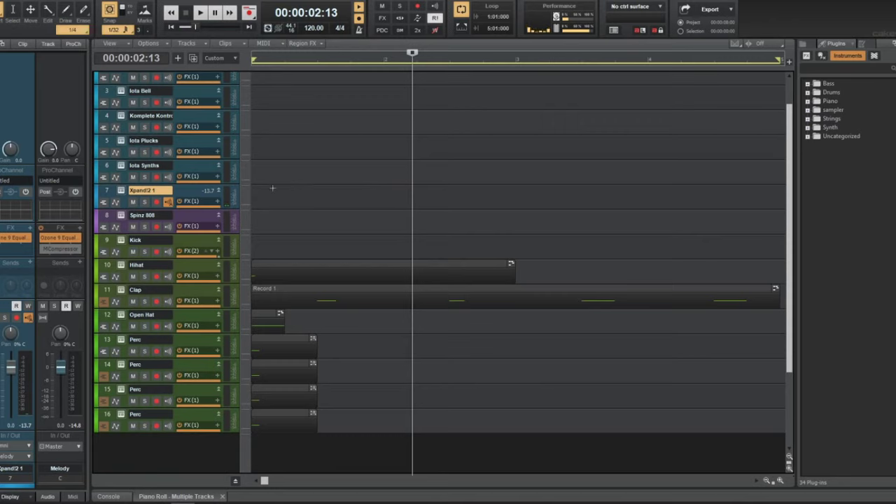
# - Open the Piano Roll for the Xpand!2 1 track and expand it to fill the work area
pyautogui.rightClick(272, 187)
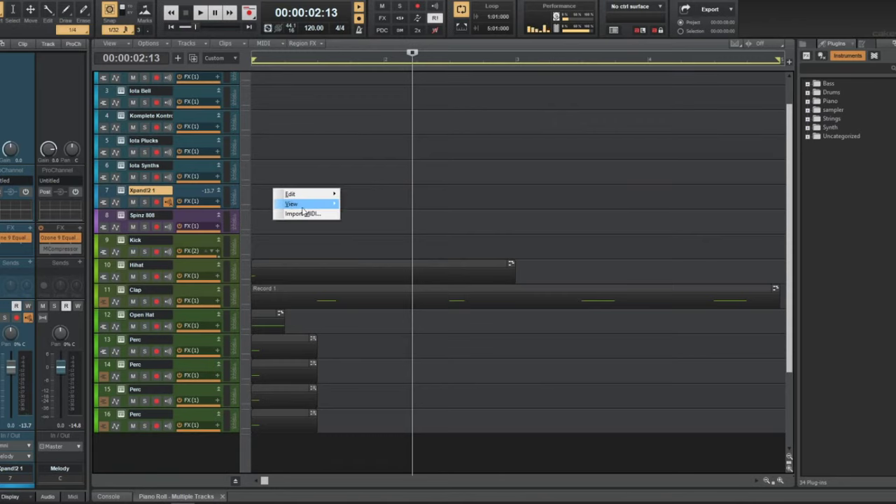
pyautogui.click(327, 162)
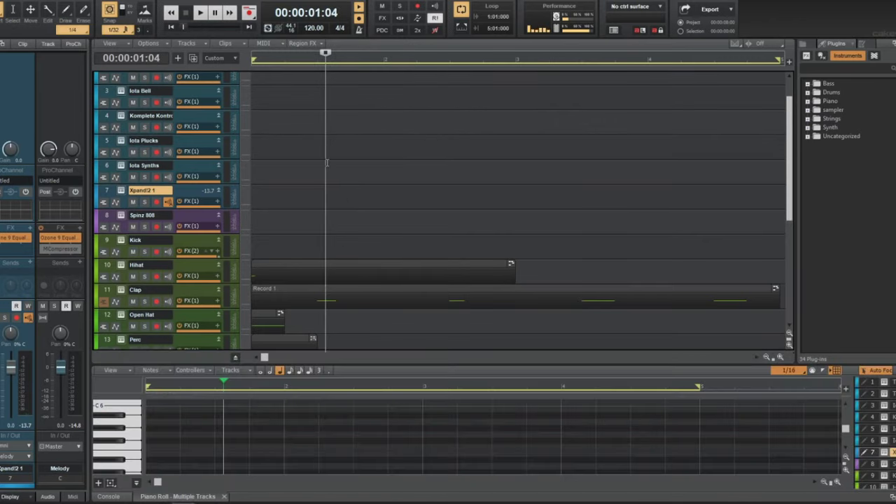
pyautogui.hotkey('shift', 'd')
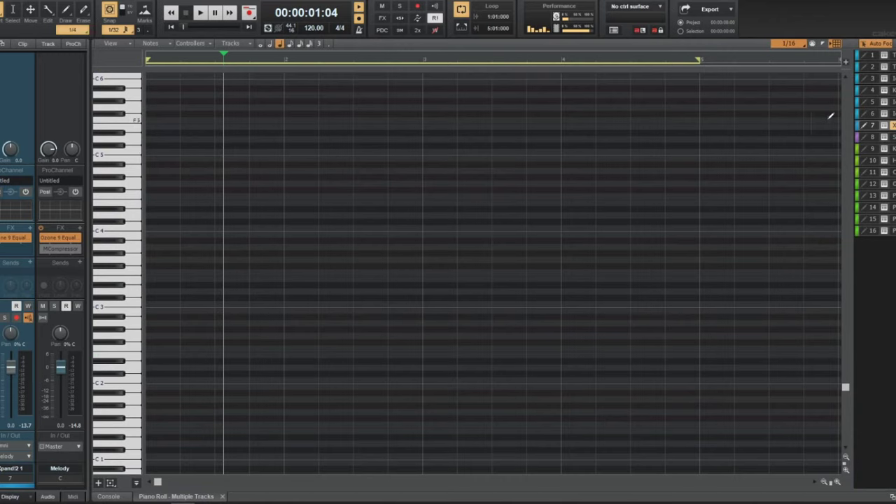
# - Set the Xpand!2 track's scale to Harmonic Minor and enable Snap to Scale
pyautogui.click(892, 124)
pyautogui.moveTo(864, 149)
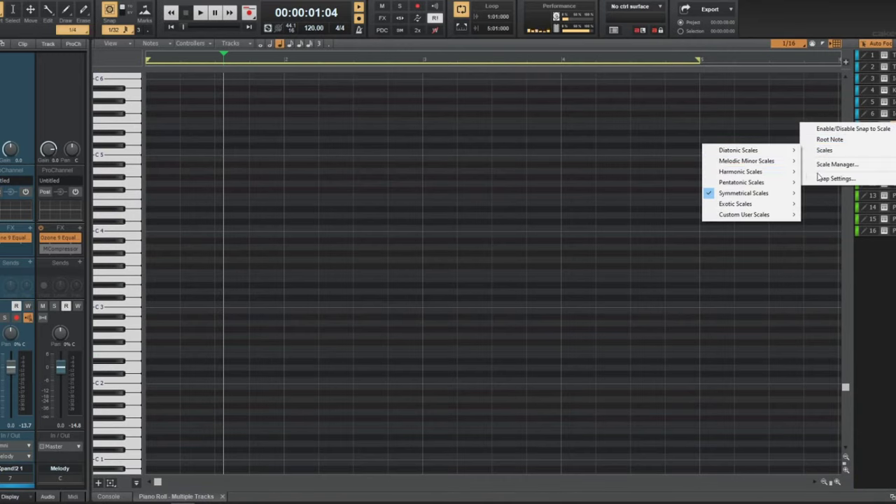
pyautogui.click(794, 165)
pyautogui.click(892, 124)
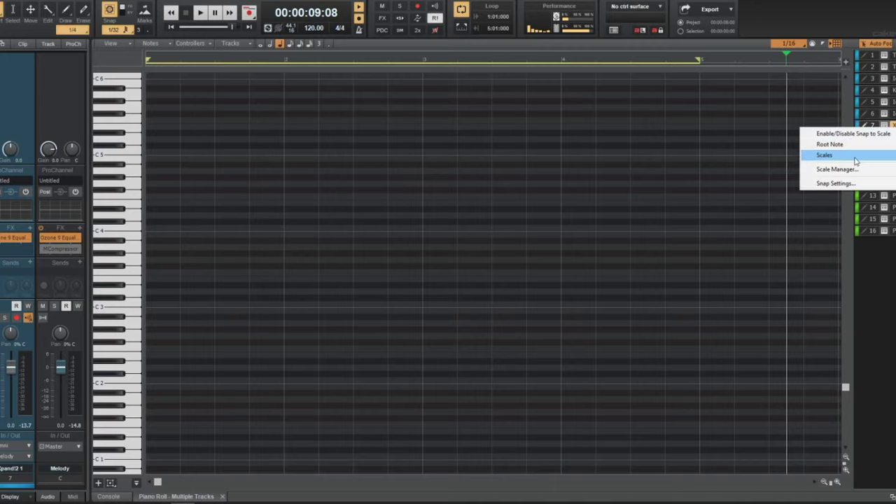
pyautogui.moveTo(823, 155)
pyautogui.moveTo(759, 177)
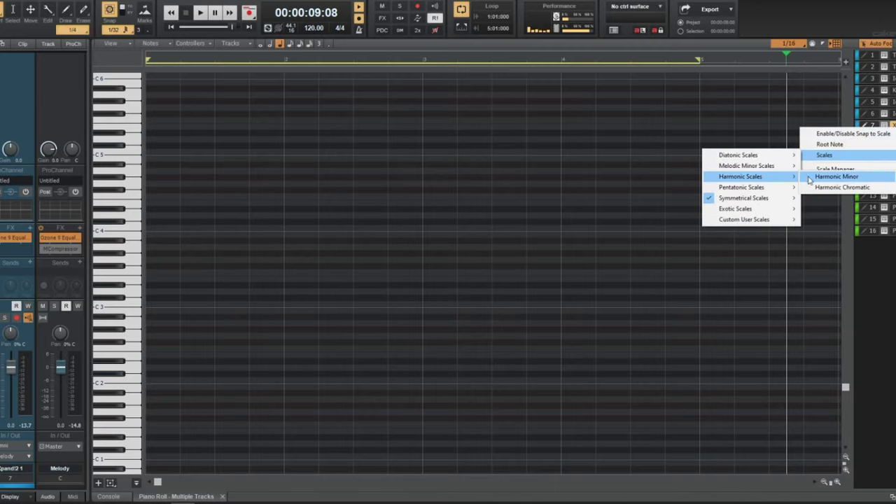
pyautogui.moveTo(869, 143)
pyautogui.click(853, 130)
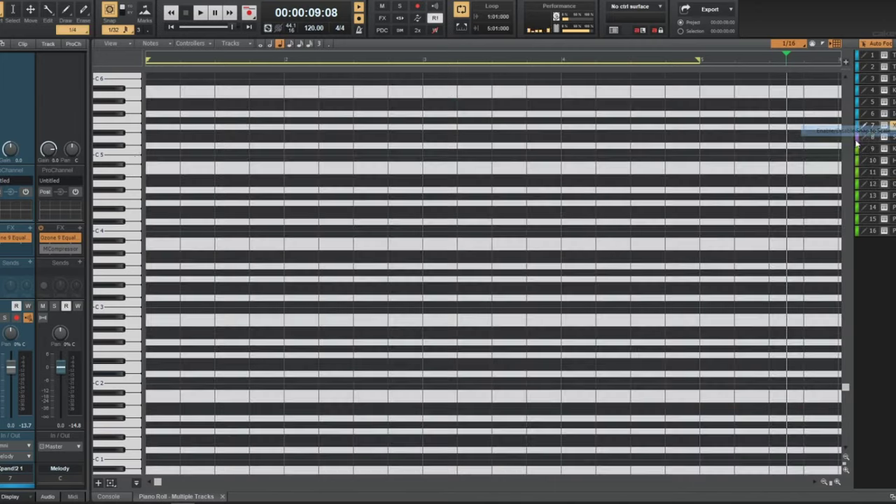
# - Place a quarter note at C5 on beat 1 of measure 1 and return the playhead to the start
pyautogui.click(150, 228)
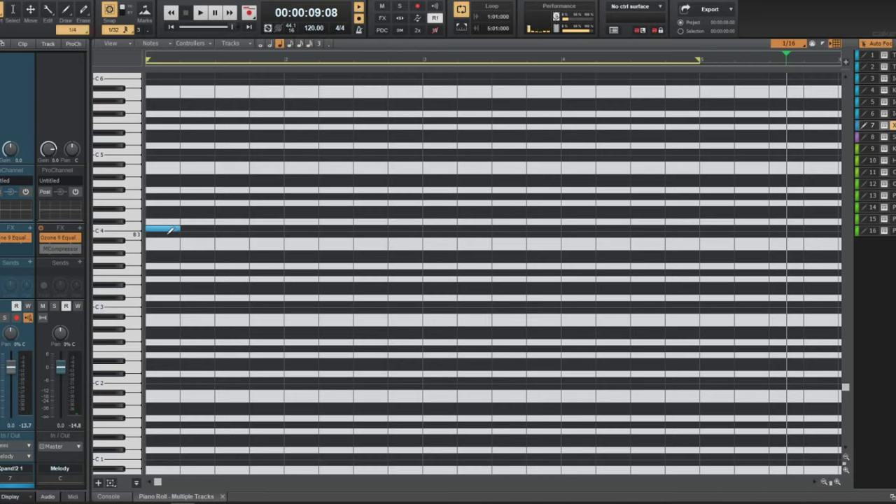
pyautogui.moveTo(161, 229); pyautogui.dragTo(162, 153)
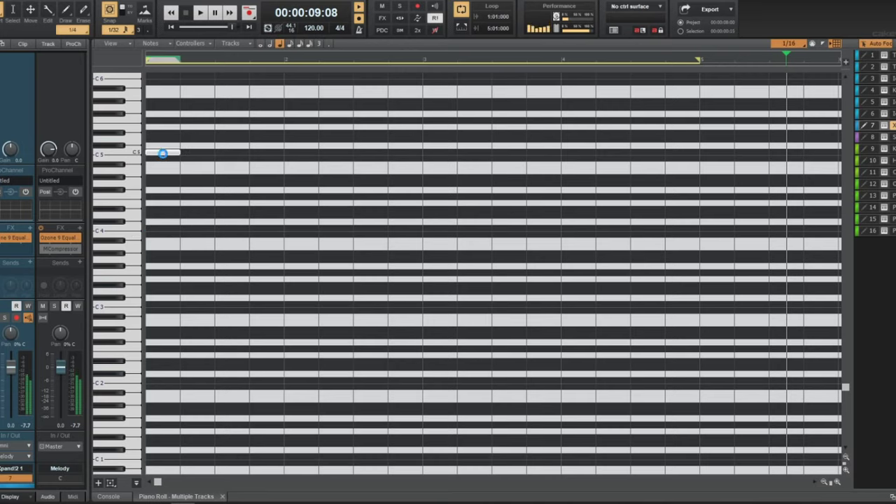
pyautogui.scroll(2, 175, 190)
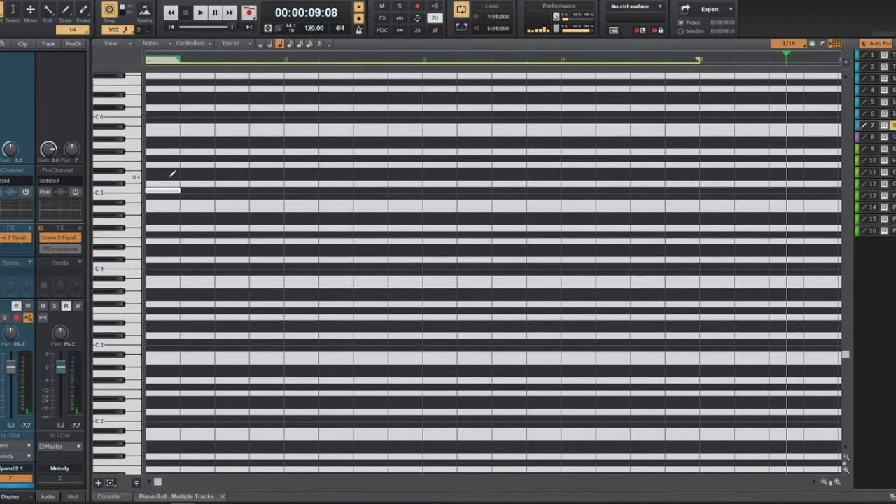
pyautogui.press('w')
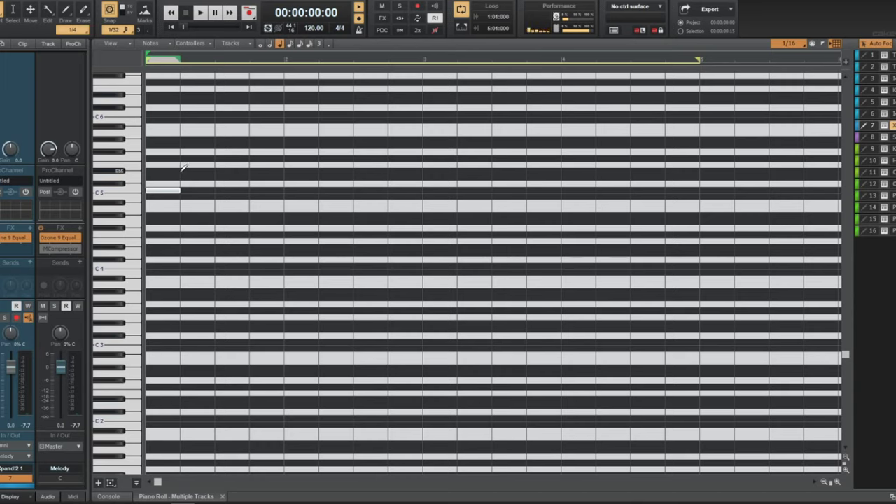
# - Add quarter notes at Eb5, G5 and F5 on beats 2, 3 and 4 of measure 1, playing the phrase back
pyautogui.click(184, 172)
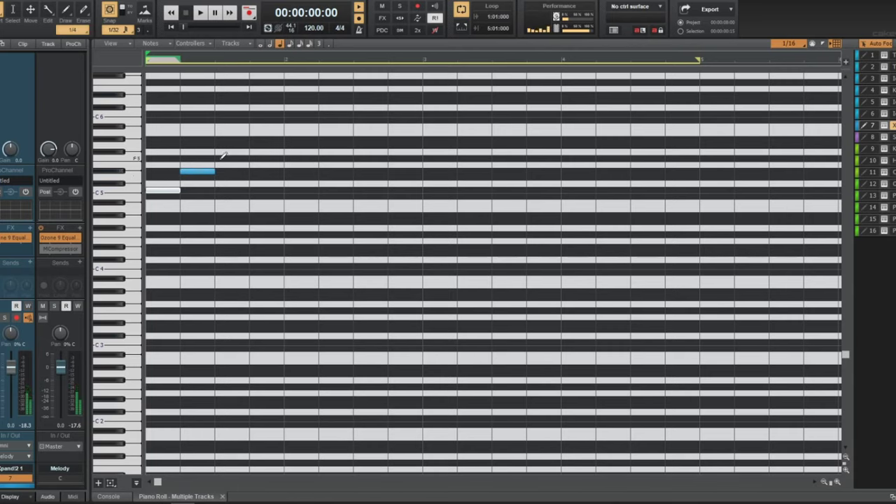
pyautogui.press('space')
pyautogui.moveTo(234, 160); pyautogui.dragTo(226, 150)
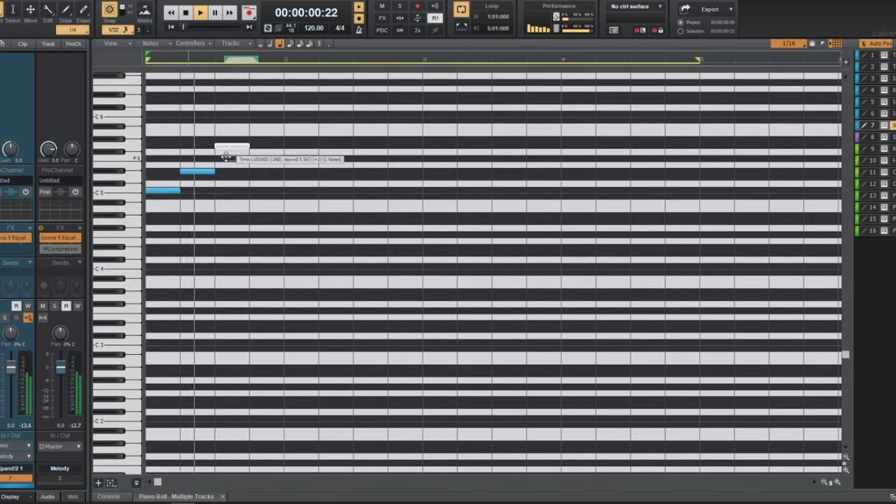
pyautogui.press('space')
pyautogui.click(253, 159)
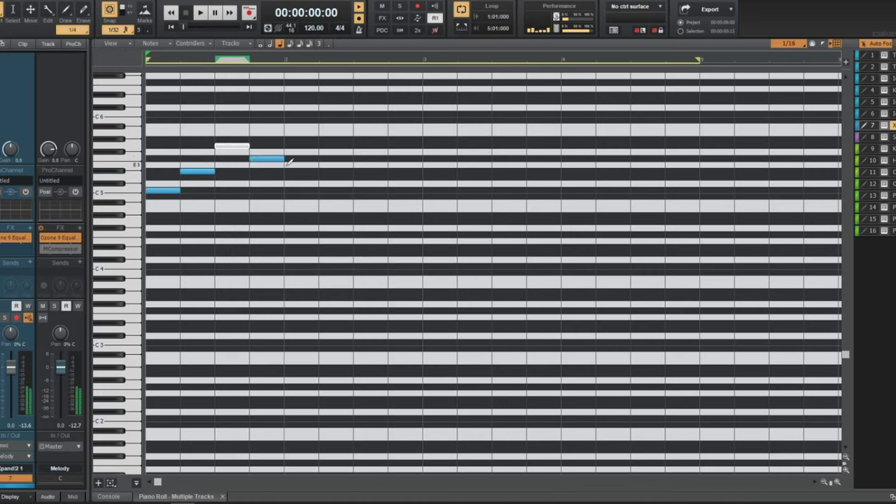
pyautogui.press('space')
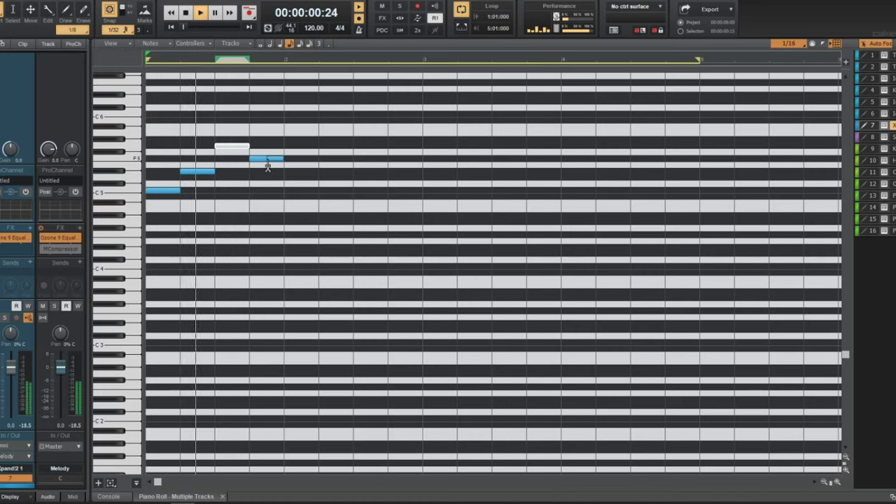
pyautogui.press('space')
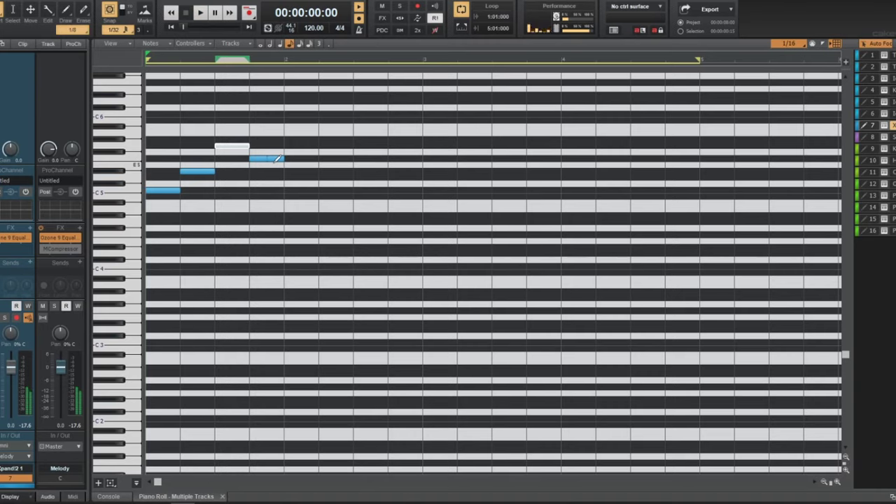
# - Add eighth notes at G5 on beat 1 and at B5 on beats 3 and 4, playing the phrase back
pyautogui.click(149, 146)
pyautogui.press('space')
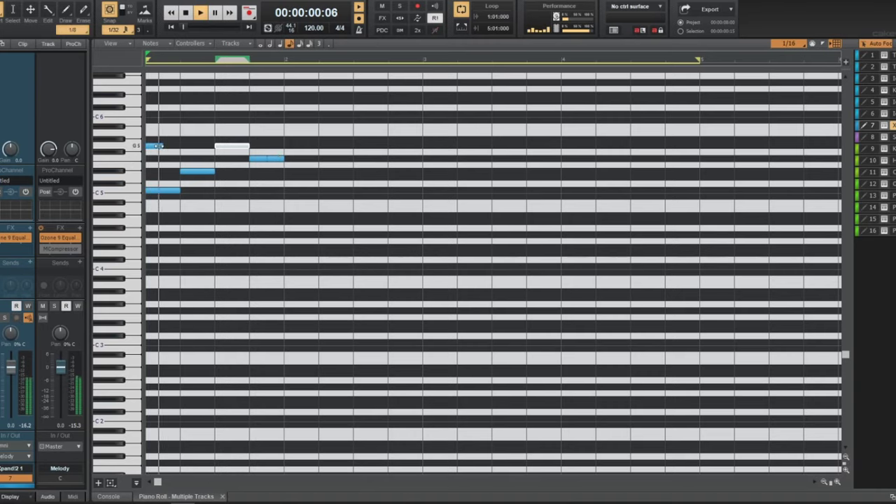
pyautogui.press('space')
pyautogui.click(218, 122)
pyautogui.click(227, 121)
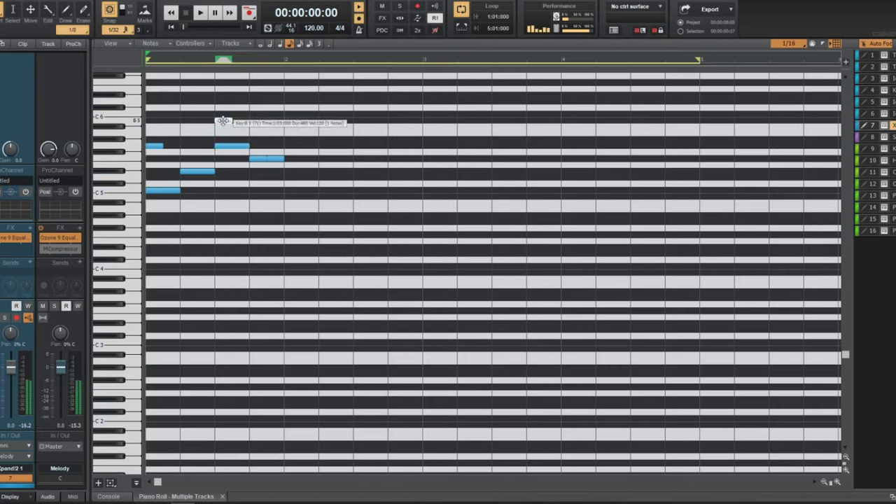
pyautogui.click(254, 120)
pyautogui.press('space')
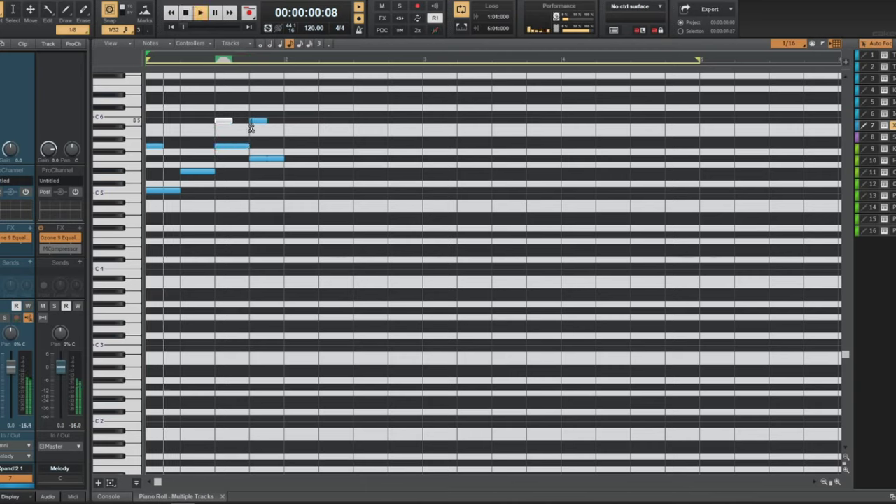
pyautogui.press('space')
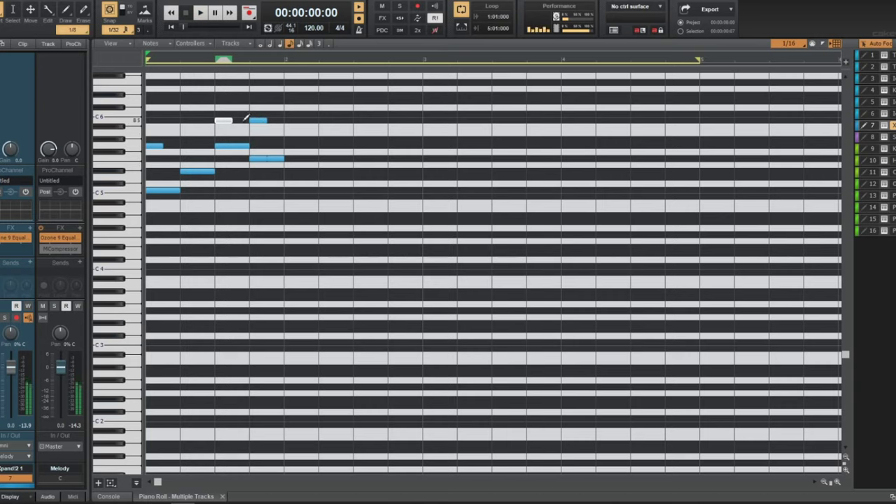
# - Move the beat 3 B5 eighth note down to D5 and add a D5 eighth note on beat 4, checking by playback
pyautogui.moveTo(228, 121); pyautogui.dragTo(227, 177)
pyautogui.press('space')
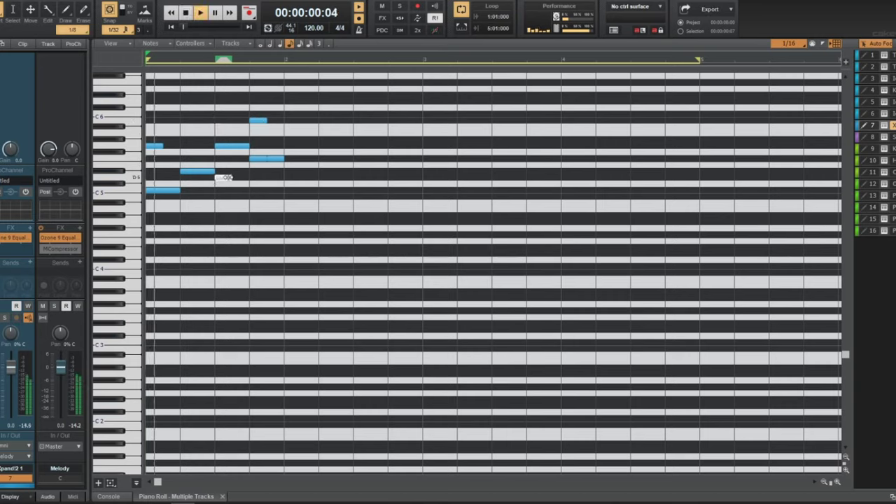
pyautogui.press('space')
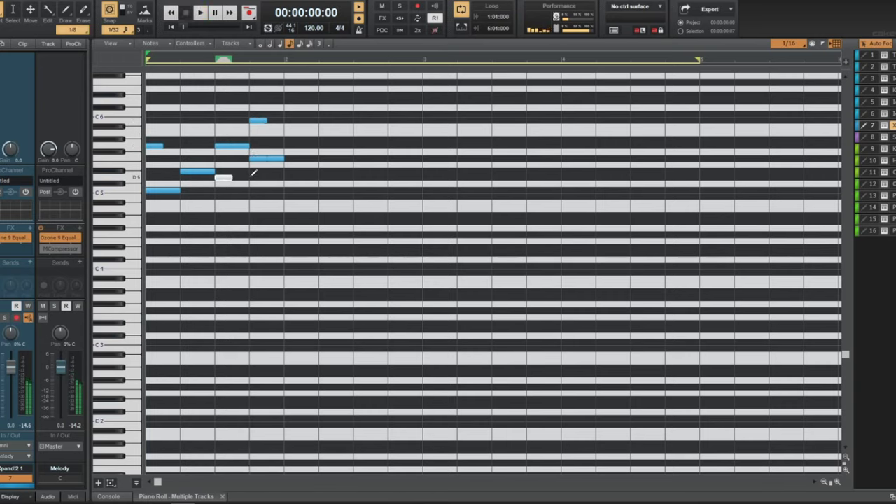
pyautogui.press('space')
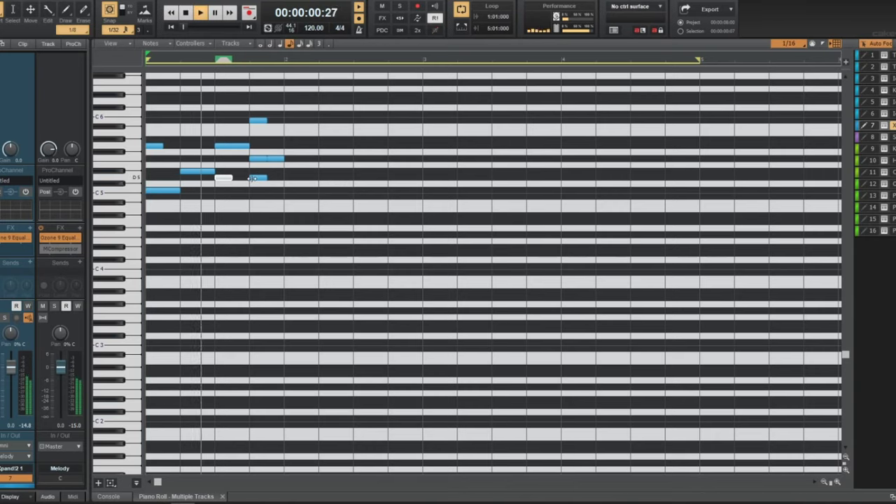
pyautogui.press('space')
pyautogui.press('space')
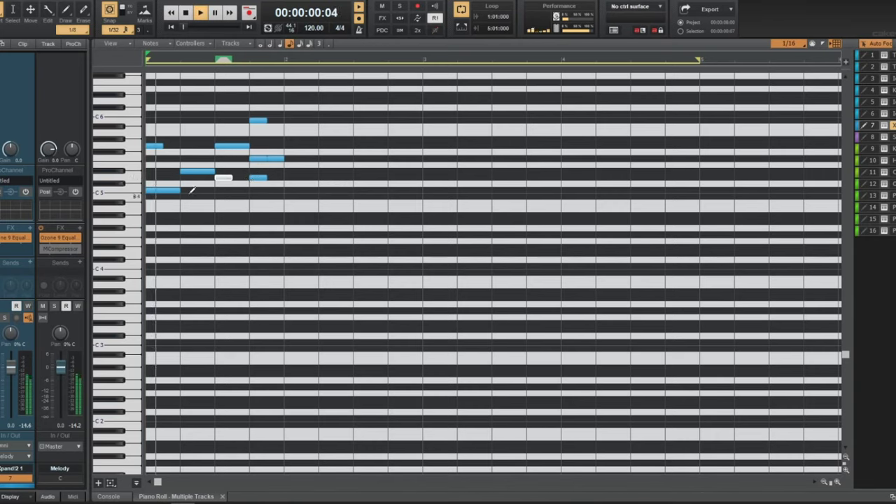
# - Add an eighth note at C6 on beat 1 above the existing notes and play the phrase
pyautogui.click(154, 121)
pyautogui.press('space')
pyautogui.moveTo(154, 121); pyautogui.dragTo(152, 113)
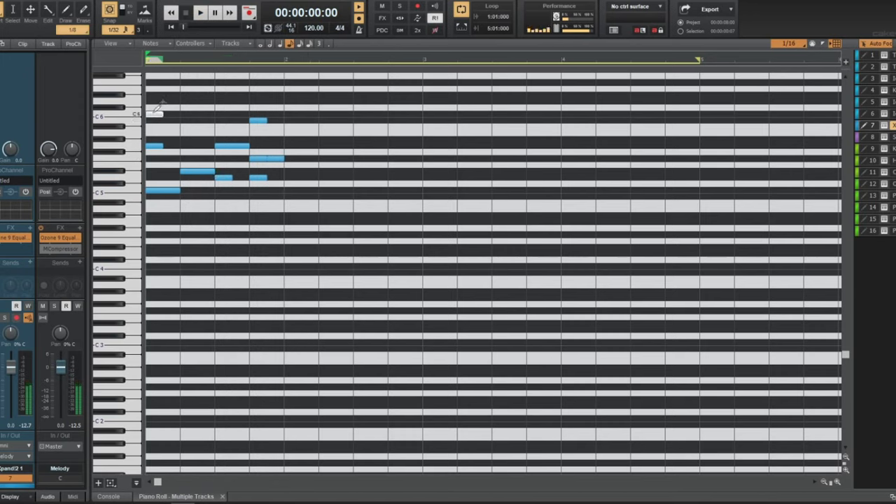
pyautogui.press('space')
pyautogui.press('space')
# - Move the beat 4 B5 note to Eb6 on beat 3 and add a D6 eighth note on beat 4, playing the phrase
pyautogui.moveTo(257, 120); pyautogui.dragTo(224, 97)
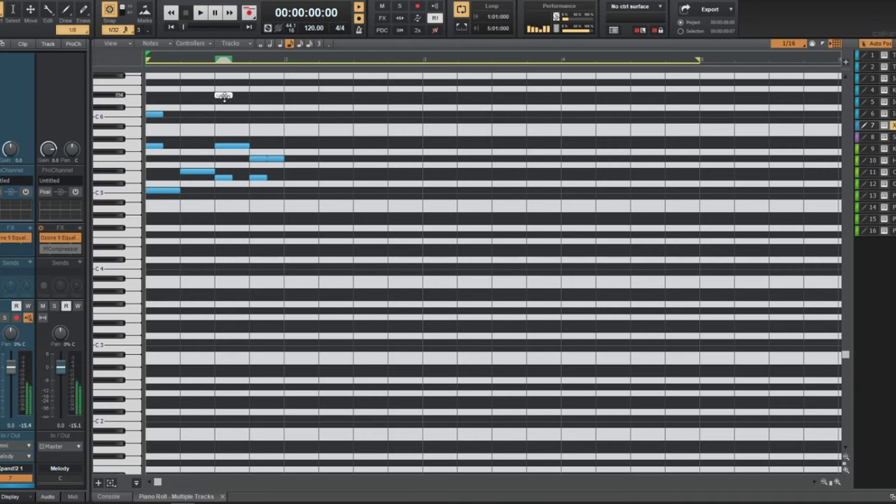
pyautogui.click(261, 104)
pyautogui.press('space')
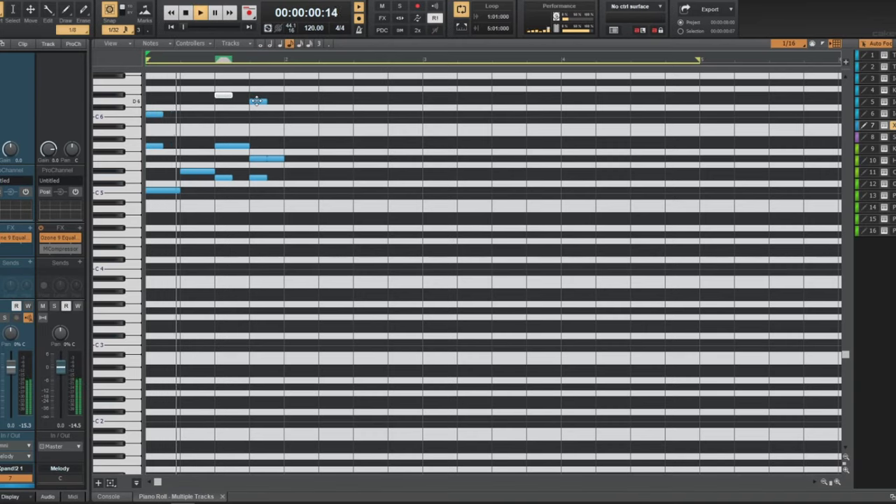
pyautogui.scroll(2, 258, 135)
pyautogui.press('space')
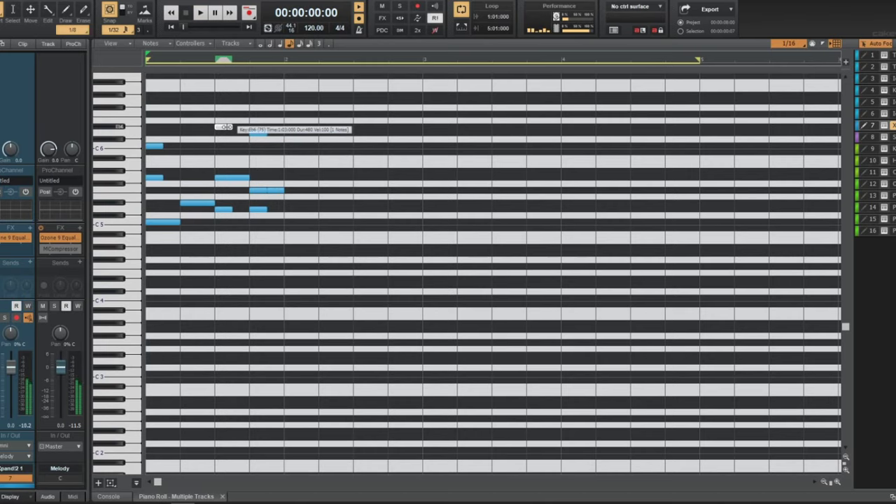
# - Lower the beat 3 Eb6 note to D6 and play the phrase
pyautogui.moveTo(223, 128); pyautogui.dragTo(224, 135)
pyautogui.press('space')
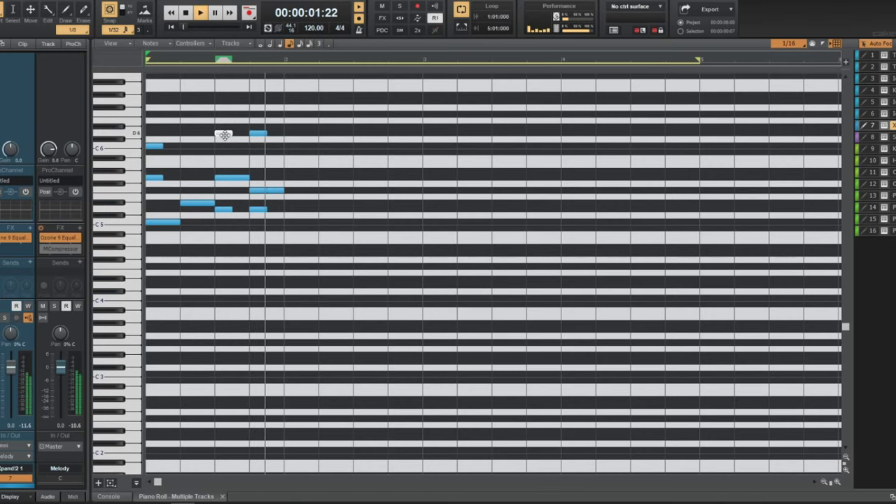
pyautogui.press('space')
# - Copy the whole one-bar phrase into bar 2 and play both bars
pyautogui.hotkey('ctrl', 'a')
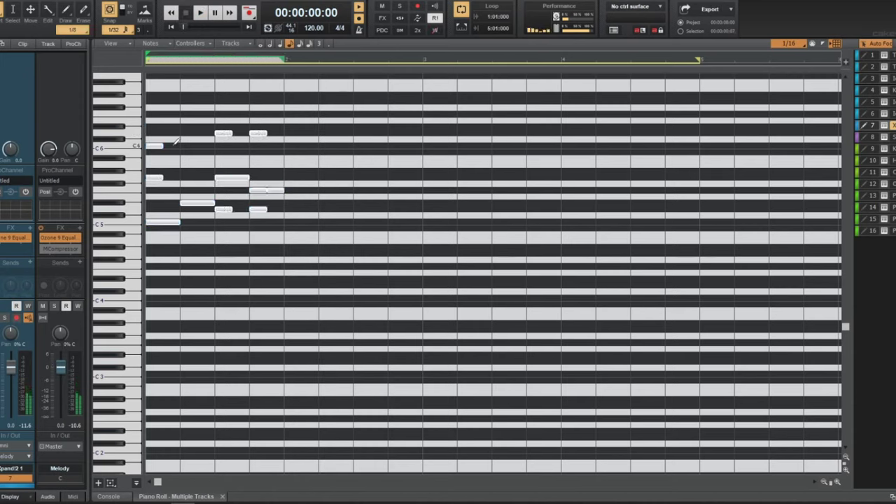
pyautogui.moveTo(157, 145); pyautogui.dragTo(294, 145)
pyautogui.press('space')
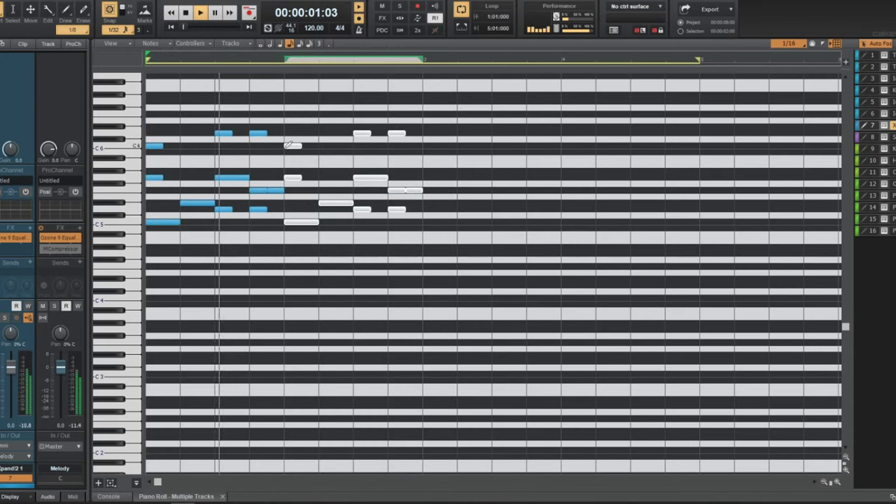
# - Return to the track view and open the Xpand!2 instrument on track 7
pyautogui.press('d')
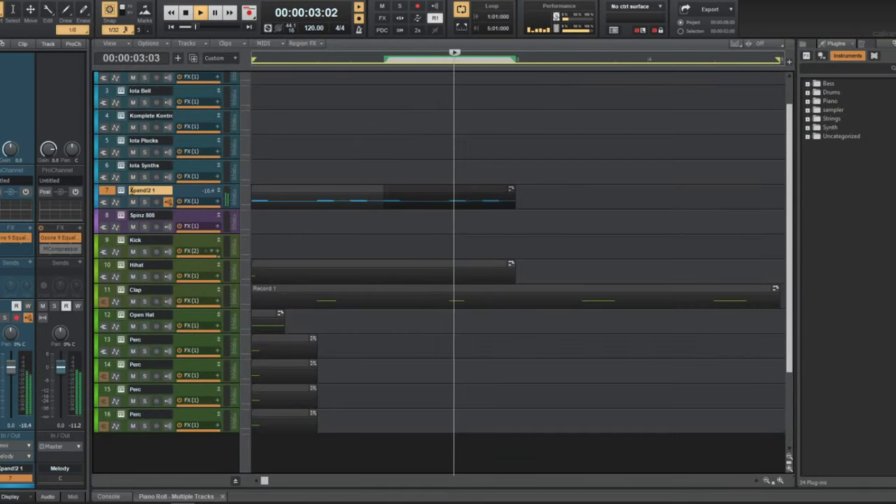
pyautogui.doubleClick(126, 190)
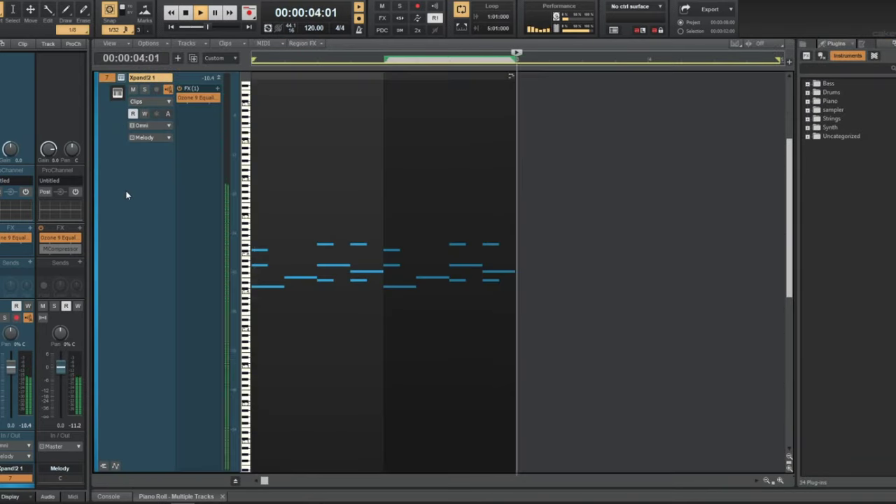
pyautogui.doubleClick(120, 79)
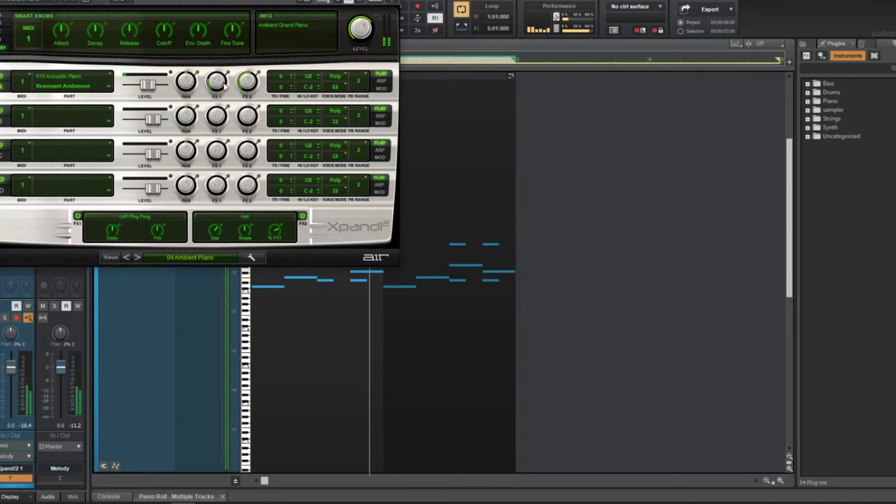
# - Dry out the Ambient Piano by turning Part A's FX2 send fully down, switching FX2 off and shortening the release
pyautogui.moveTo(255, 82); pyautogui.dragTo(240, 94)
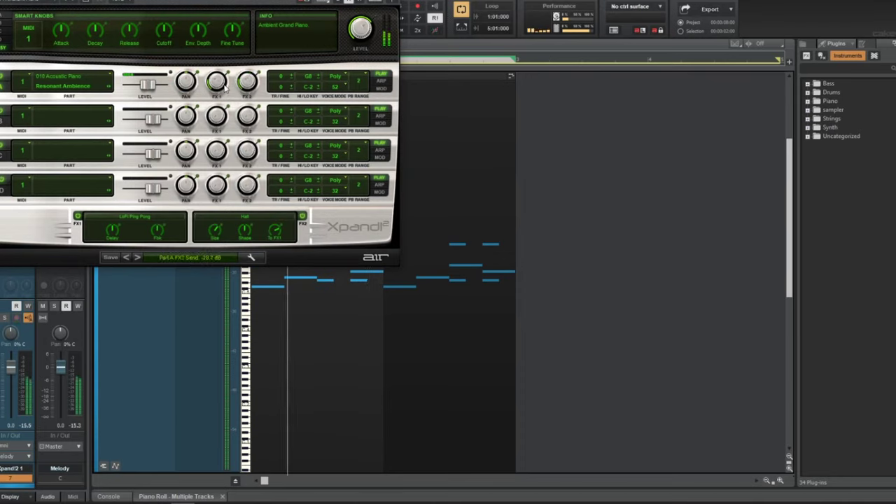
pyautogui.moveTo(243, 89); pyautogui.dragTo(235, 150)
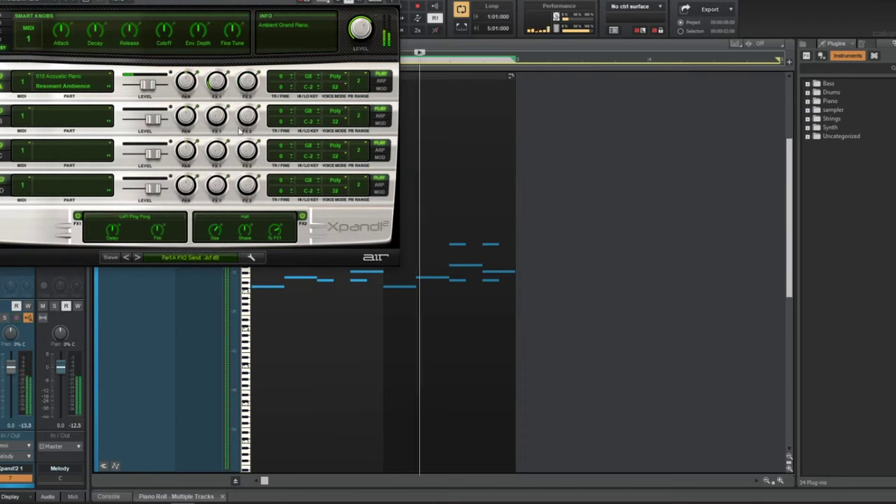
pyautogui.click(302, 217)
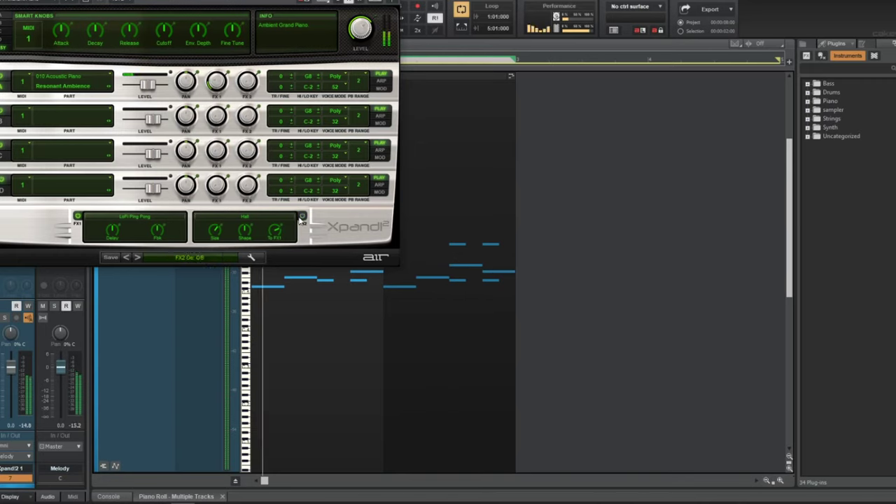
pyautogui.moveTo(129, 29); pyautogui.dragTo(161, 262)
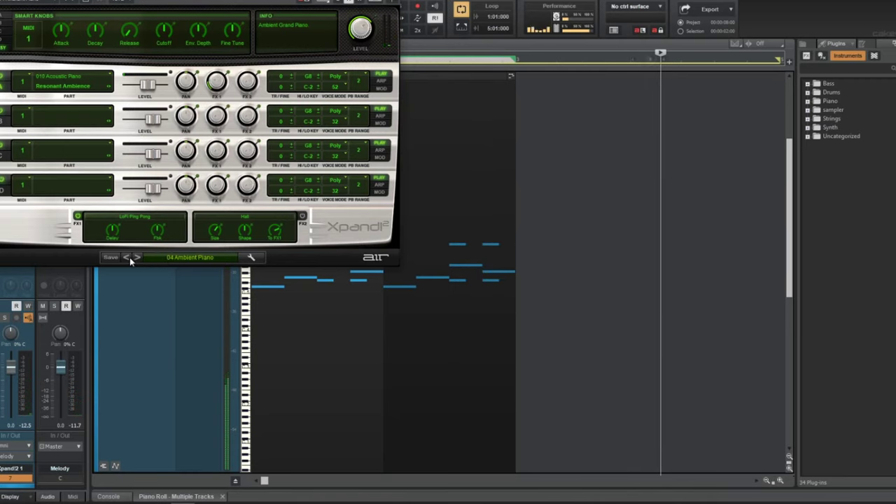
# - Load the 01 Natural Grand Piano preset and adjust its reverb with FX2 switched on and FX2 To FX1 at 34%
pyautogui.click(167, 260)
pyautogui.moveTo(178, 348)
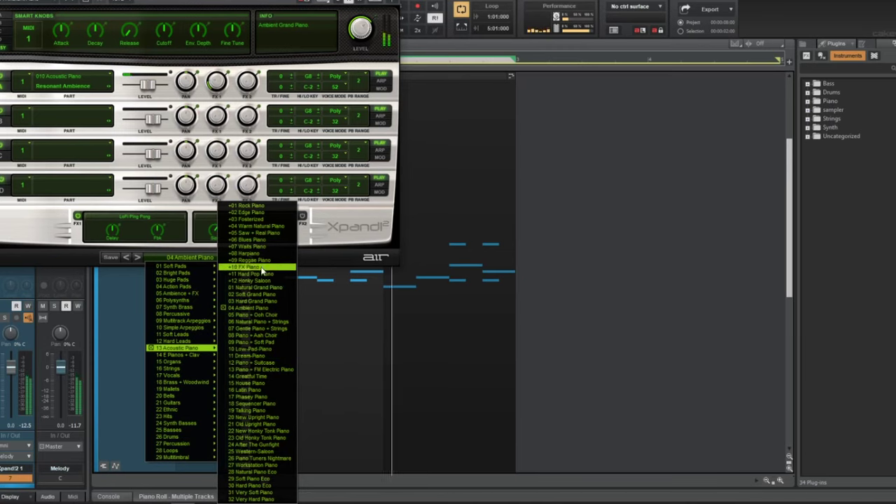
pyautogui.click(256, 288)
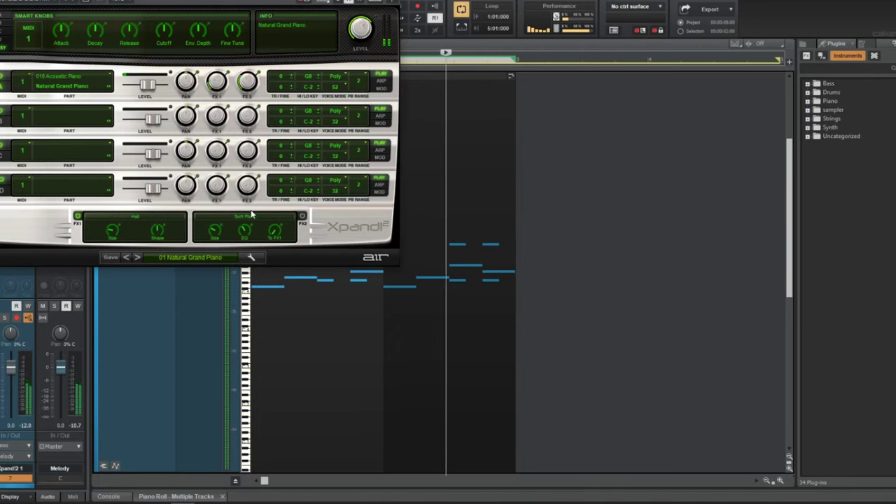
pyautogui.click(303, 217)
pyautogui.moveTo(218, 231); pyautogui.dragTo(223, 225)
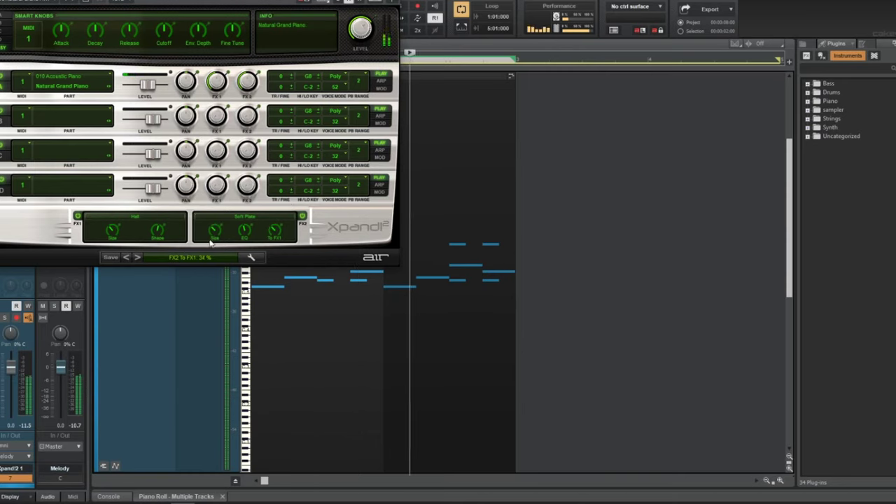
# - Close the instrument, maximize the Piano Roll and turn off scale snapping for the Xpand!2 track
pyautogui.click(392, 2)
pyautogui.press('space')
pyautogui.press('d')
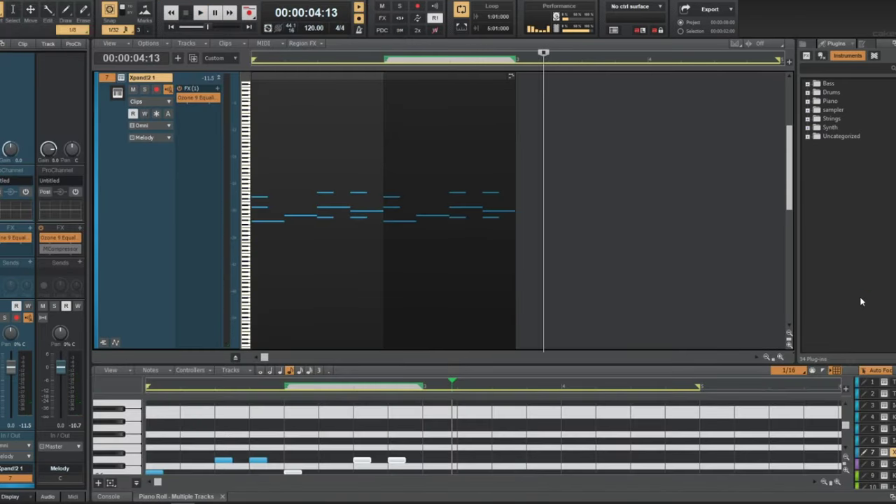
pyautogui.hotkey('shift', 'd')
pyautogui.rightClick(890, 130)
pyautogui.rightClick(889, 125)
pyautogui.click(886, 132)
# - Move all the notes down eight semitones so the phrase starts on E4, and play it
pyautogui.hotkey('ctrl', 'a')
pyautogui.moveTo(165, 221); pyautogui.dragTo(159, 271)
pyautogui.press('w')
pyautogui.press('space')
pyautogui.scroll(1, 247, 230)
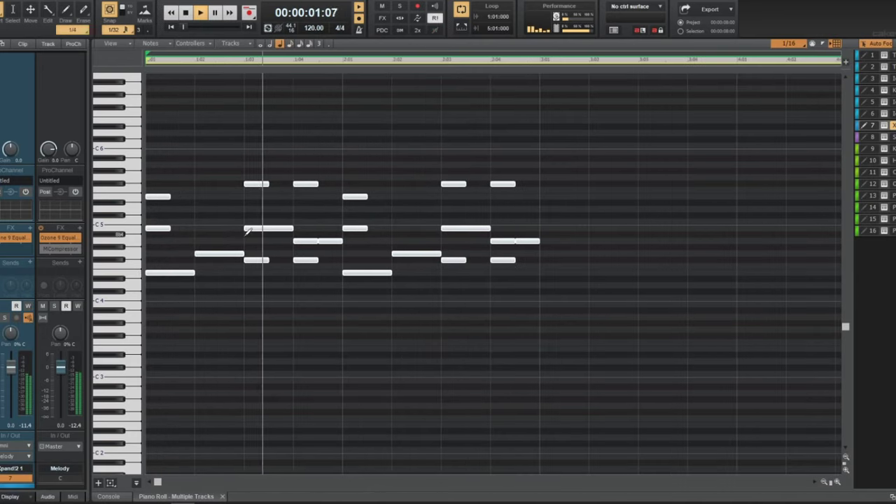
# - Copy the two-bar phrase into bars 3 and 4 and play the melody from the start
pyautogui.press('space')
pyautogui.moveTo(168, 273); pyautogui.dragTo(518, 274)
pyautogui.click(478, 281)
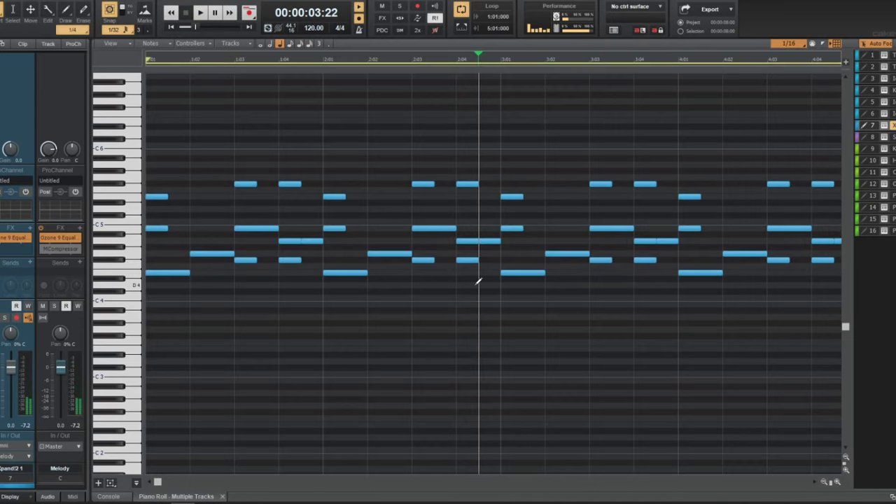
pyautogui.press('w')
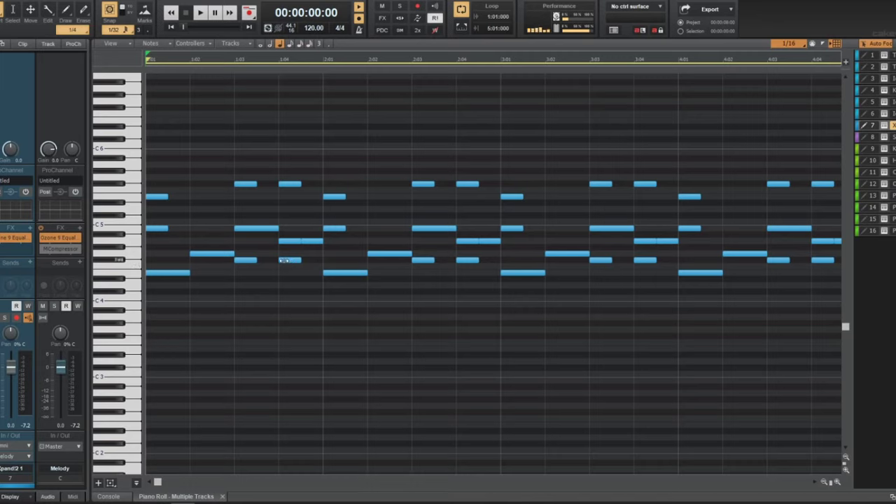
pyautogui.press('space')
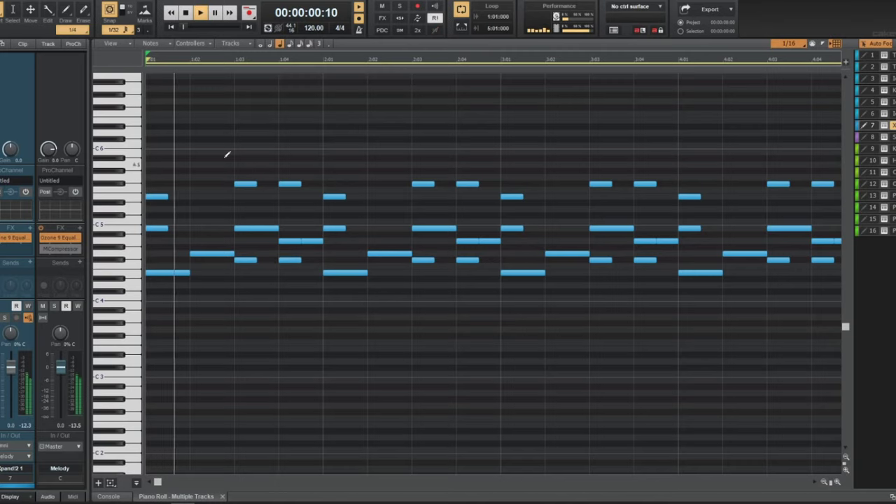
# - Try a quarter note at B5 starting halfway through beat 1 of bar 1, then delete it
pyautogui.click(172, 153)
pyautogui.press('space')
pyautogui.press('space')
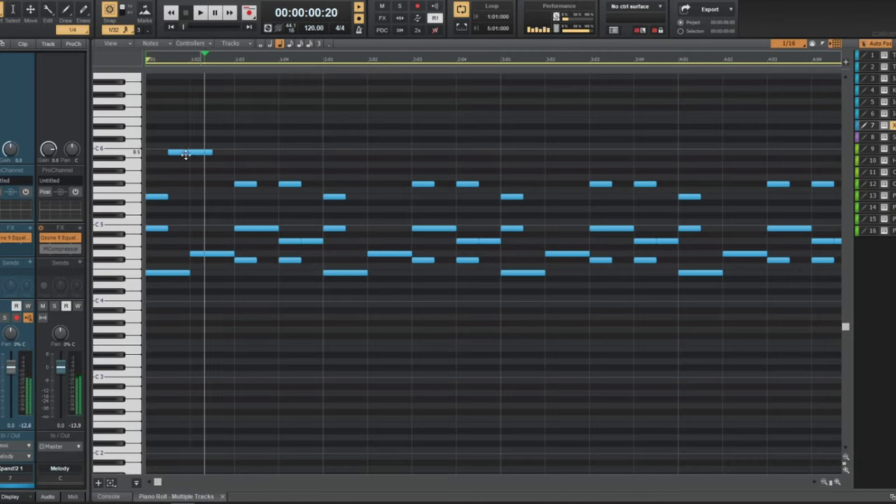
pyautogui.rightClick(185, 155)
# - Widen the track controls in the track view and freeze the Xpand!2 track
pyautogui.press('d')
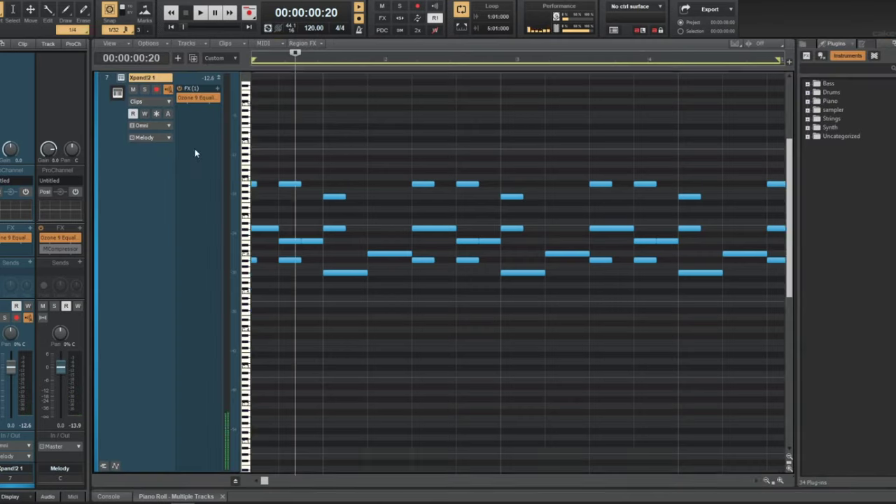
pyautogui.press('f')
pyautogui.click(315, 227)
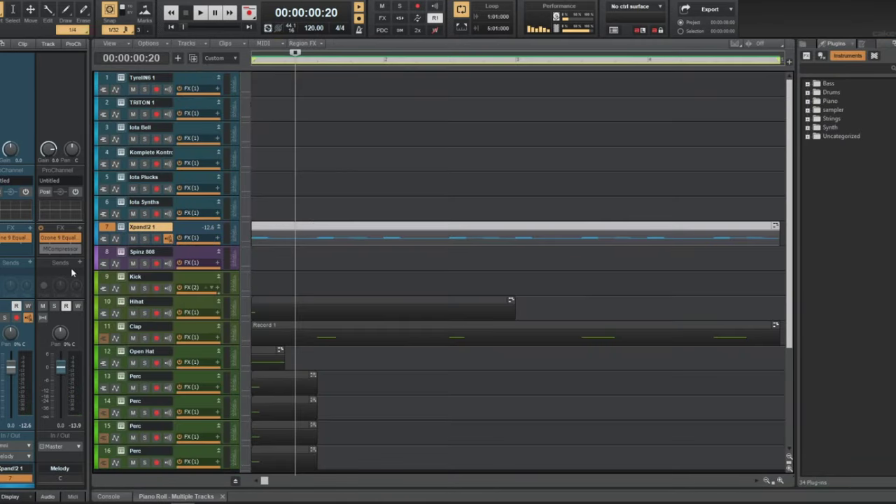
pyautogui.moveTo(241, 234); pyautogui.dragTo(384, 232)
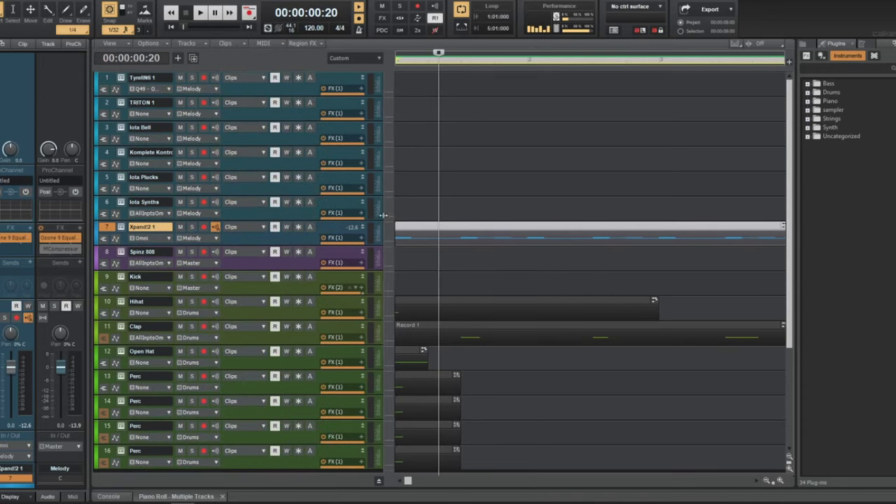
pyautogui.click(299, 228)
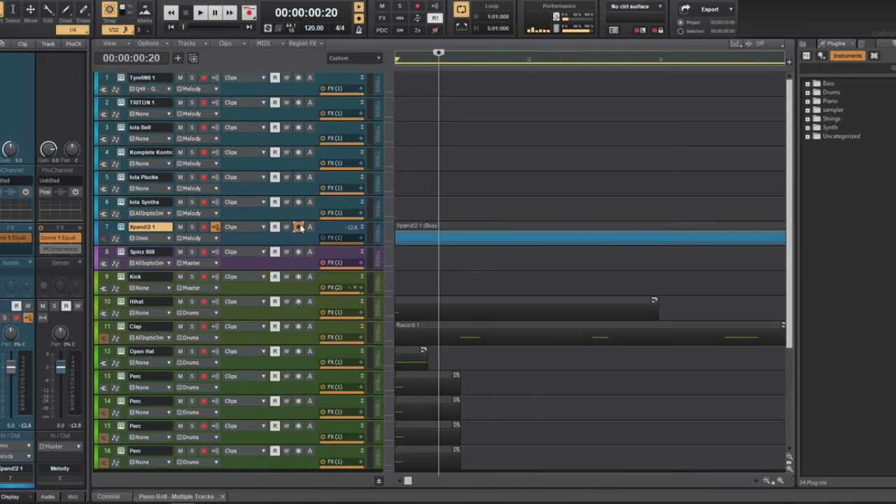
# - Create one new audio track and move it directly below the Xpand!2 track
pyautogui.click(178, 60)
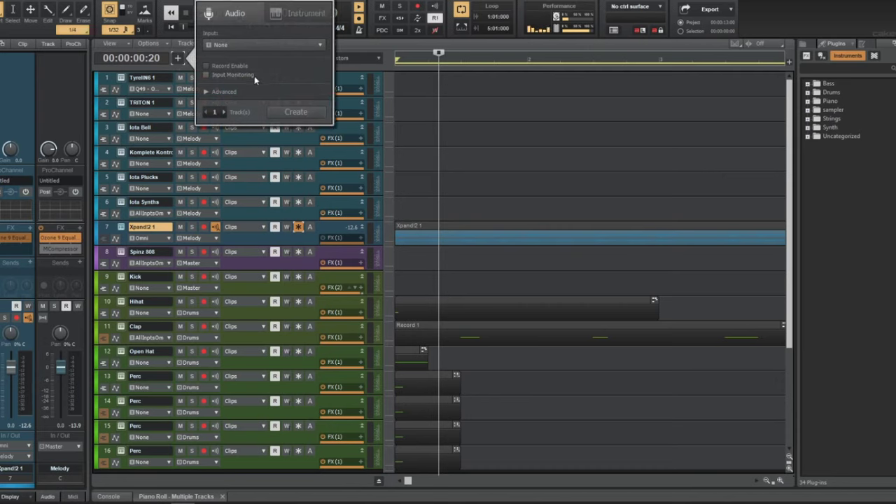
pyautogui.click(289, 112)
pyautogui.scroll(-3, 358, 343)
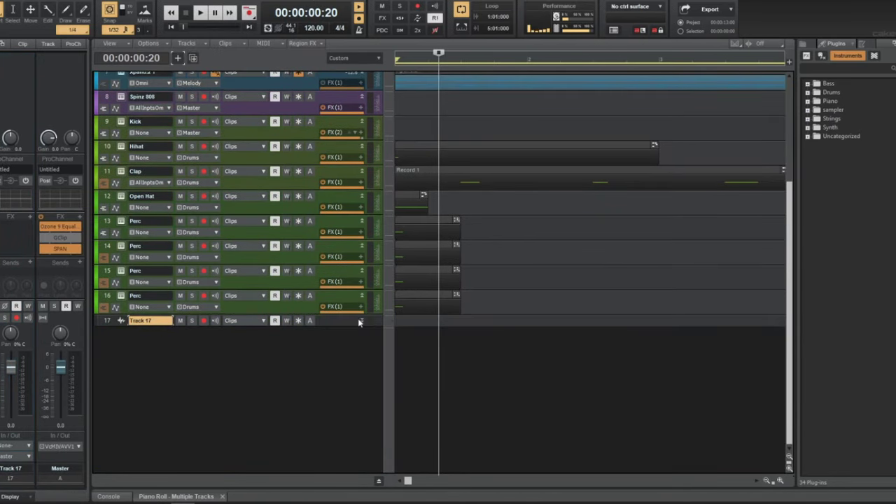
pyautogui.moveTo(360, 320); pyautogui.dragTo(359, 90)
# - Copy the frozen Xpand!2 audio clip onto the enlarged new audio track and mute the original track
pyautogui.moveTo(448, 224); pyautogui.dragTo(439, 251)
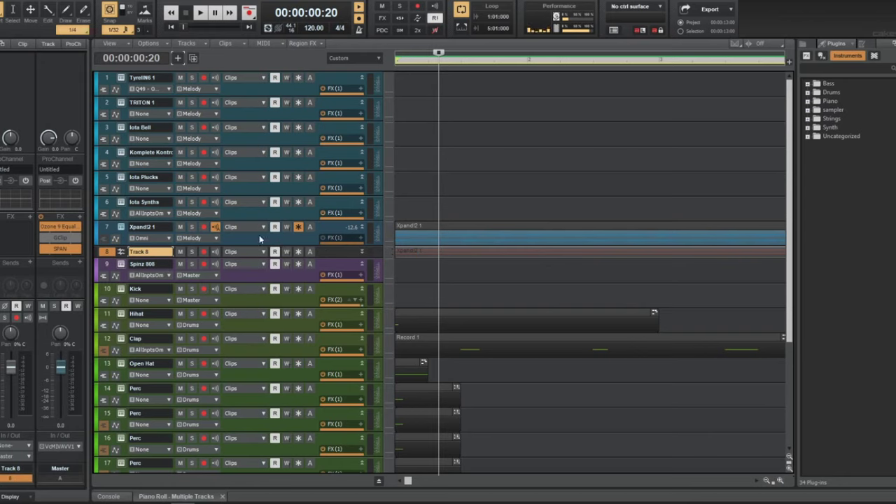
pyautogui.click(180, 227)
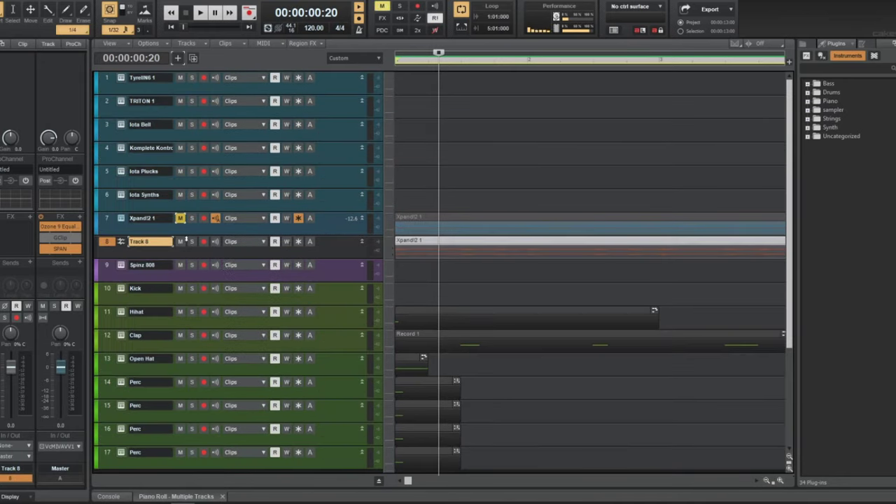
pyautogui.moveTo(330, 260); pyautogui.dragTo(331, 342)
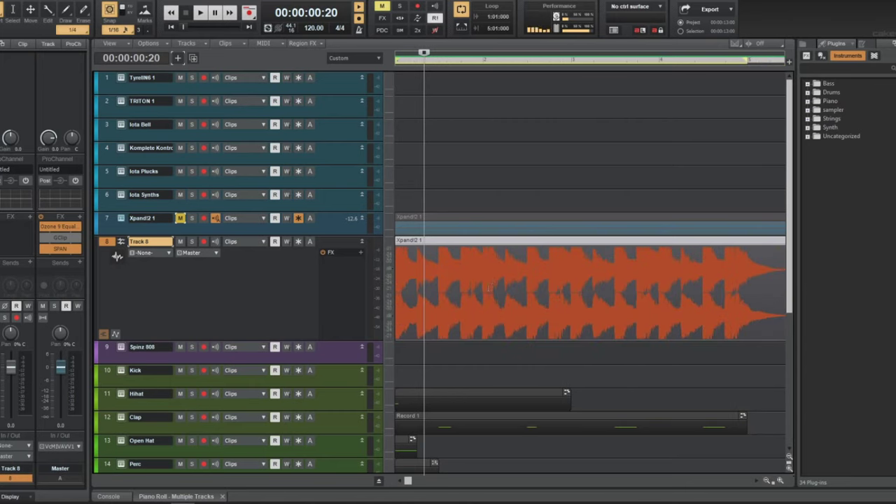
# - Trim the copied audio clip's tail so it ends at the end of bar 4
pyautogui.scroll(-3, 494, 280)
pyautogui.scroll(-3, 536, 140)
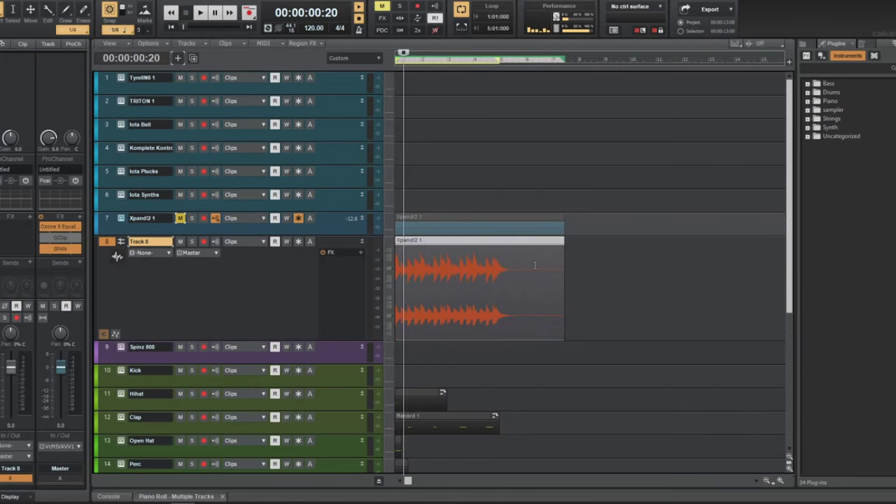
pyautogui.moveTo(561, 294); pyautogui.dragTo(501, 269)
pyautogui.click(481, 247)
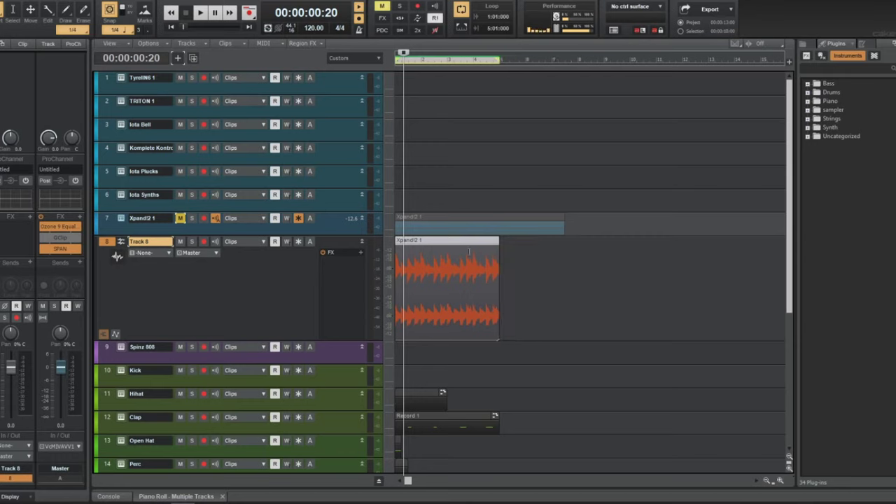
# - Reverse the trimmed audio clip and play it from the start
pyautogui.click(79, 1)
pyautogui.moveTo(99, 5)
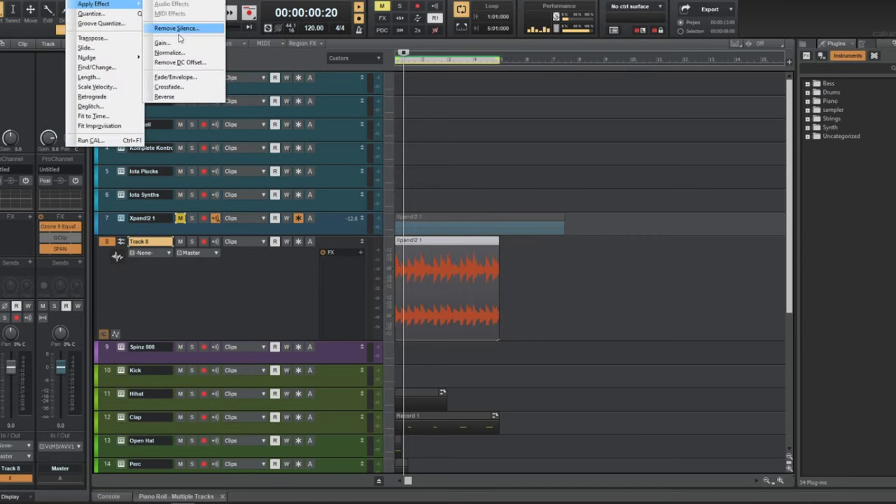
pyautogui.click(179, 99)
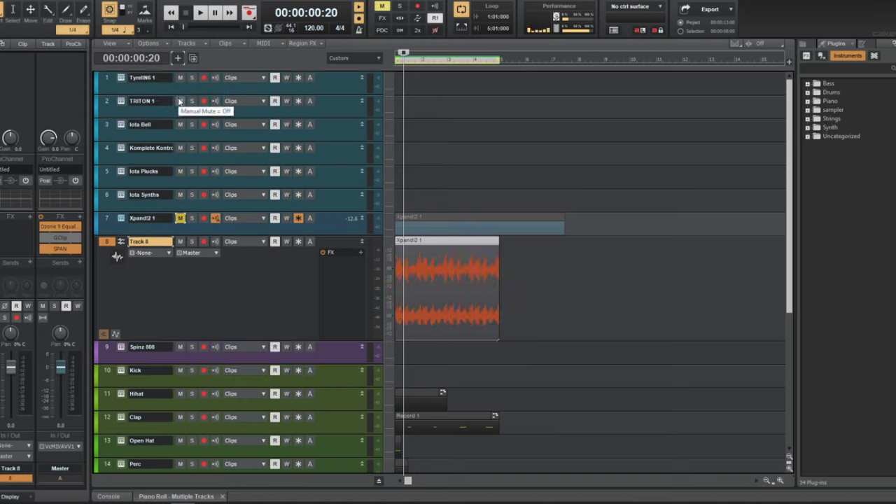
pyautogui.press('w')
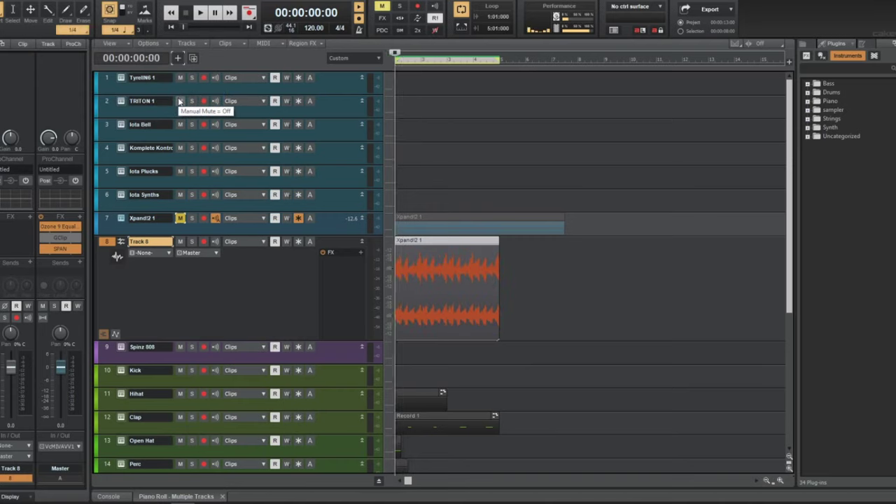
pyautogui.press('space')
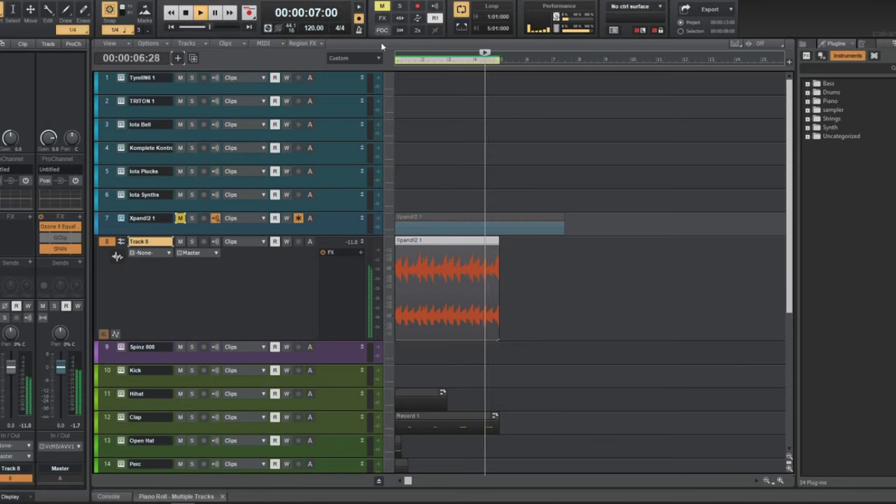
# - Add the SimpleSide audio effect from the Uncategorized plug-ins to Track 8 and play the clip through it
pyautogui.click(807, 56)
pyautogui.press('space')
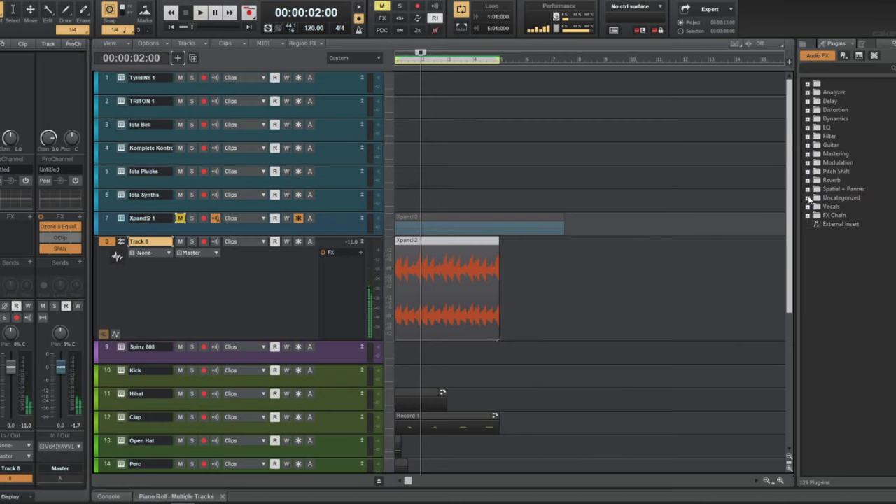
pyautogui.click(808, 197)
pyautogui.moveTo(848, 313); pyautogui.dragTo(377, 241)
pyautogui.press('space')
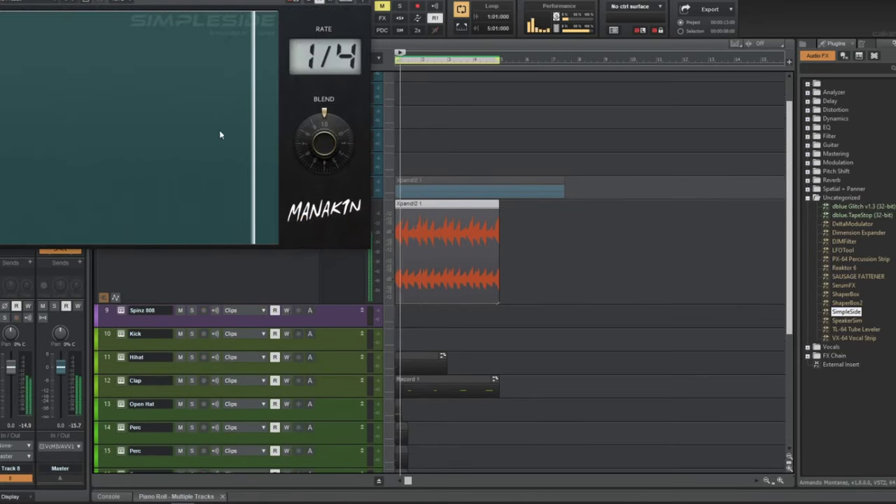
# - Shape SimpleSide's volume curve to hold near full level and drop steeply at the very end, and close the effect window
pyautogui.moveTo(241, 39); pyautogui.dragTo(260, 199)
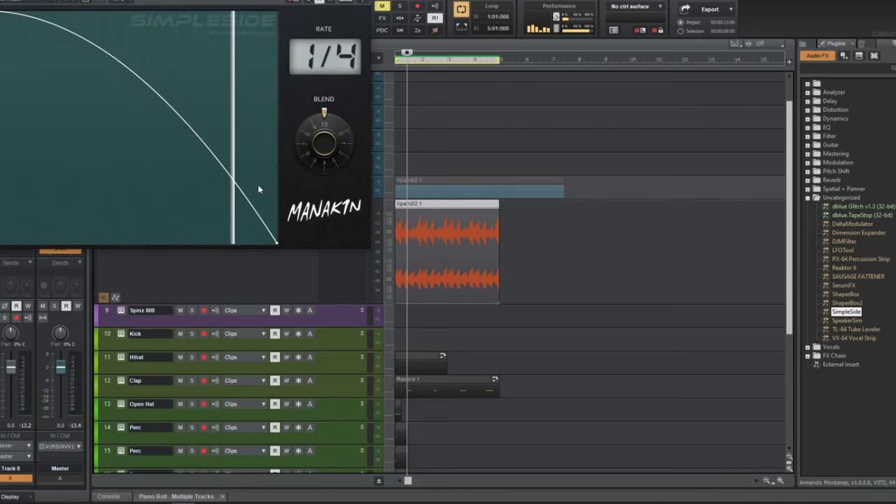
pyautogui.doubleClick(247, 190)
pyautogui.moveTo(248, 190); pyautogui.dragTo(223, 107)
pyautogui.moveTo(237, 168); pyautogui.dragTo(260, 114)
pyautogui.press('space')
pyautogui.moveTo(262, 115); pyautogui.dragTo(274, 129)
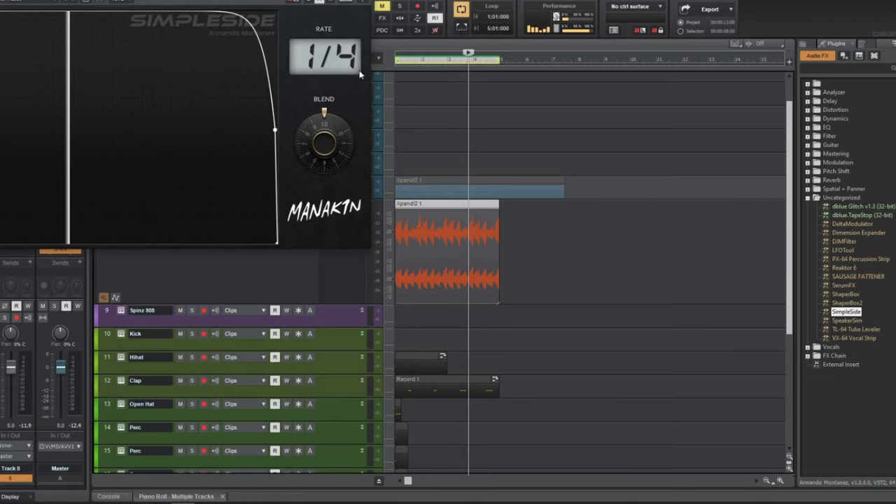
pyautogui.click(363, 1)
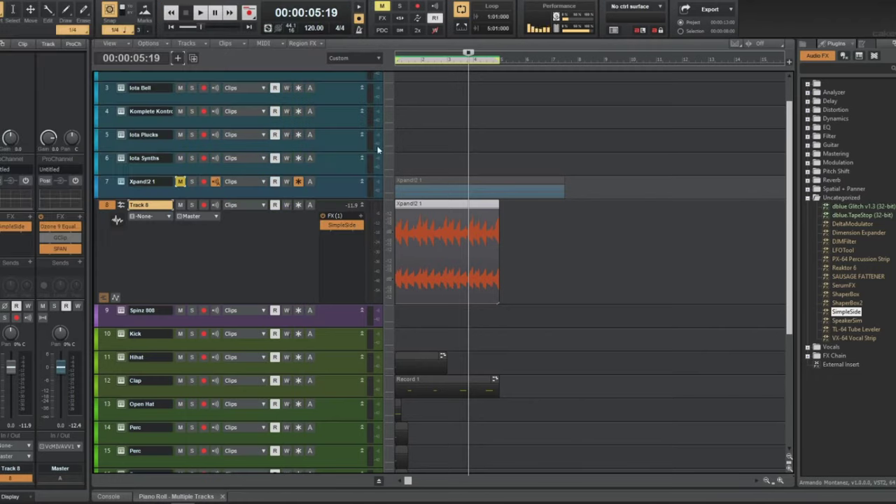
# - Enlarge the Xpand!2 1 track, unfreeze it and freeze it again
pyautogui.moveTo(364, 199); pyautogui.dragTo(364, 271)
pyautogui.click(299, 199)
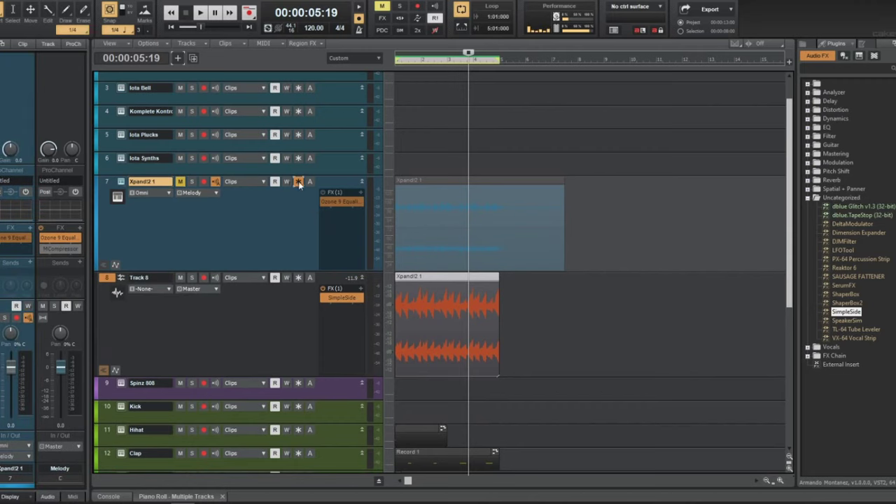
pyautogui.click(298, 182)
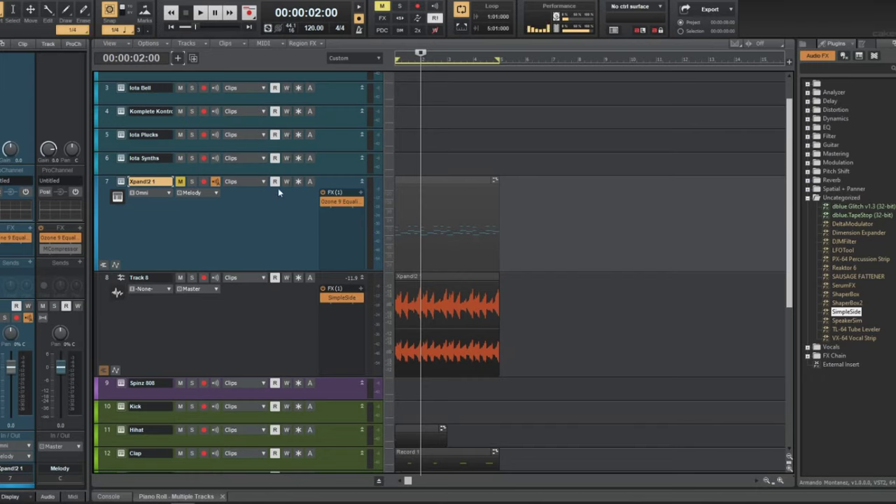
pyautogui.click(298, 182)
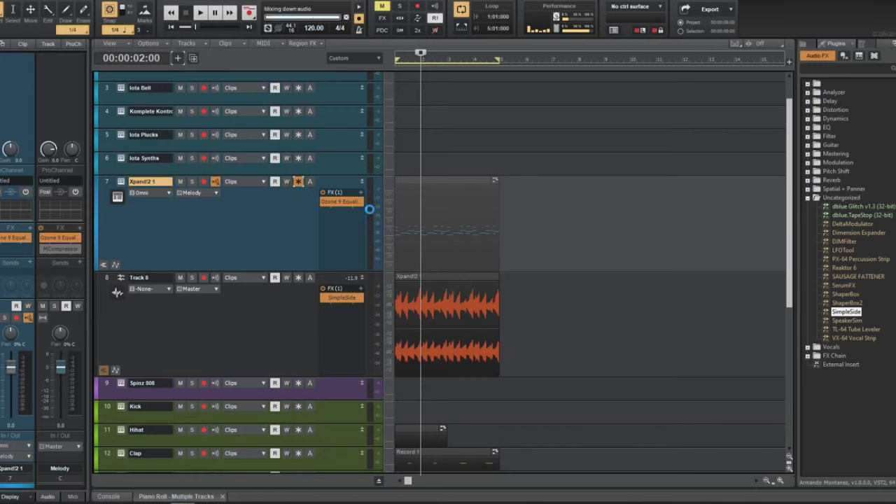
# - Unmute and solo the Xpand!2 1 track, solo Track 8 as well and play both from the start
pyautogui.press('space')
pyautogui.click(192, 181)
pyautogui.click(192, 277)
pyautogui.press('w')
pyautogui.press('space')
pyautogui.press('space')
pyautogui.click(260, 322)
pyautogui.scroll(-3, 260, 322)
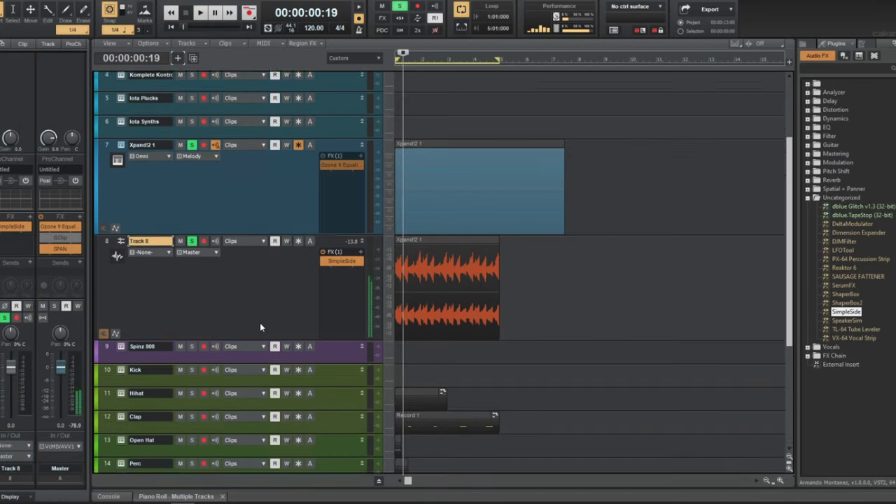
pyautogui.scroll(3, 275, 310)
# - Unfreeze the Xpand!2 1 track and play its MIDI melody together with the reversed audio
pyautogui.click(499, 206)
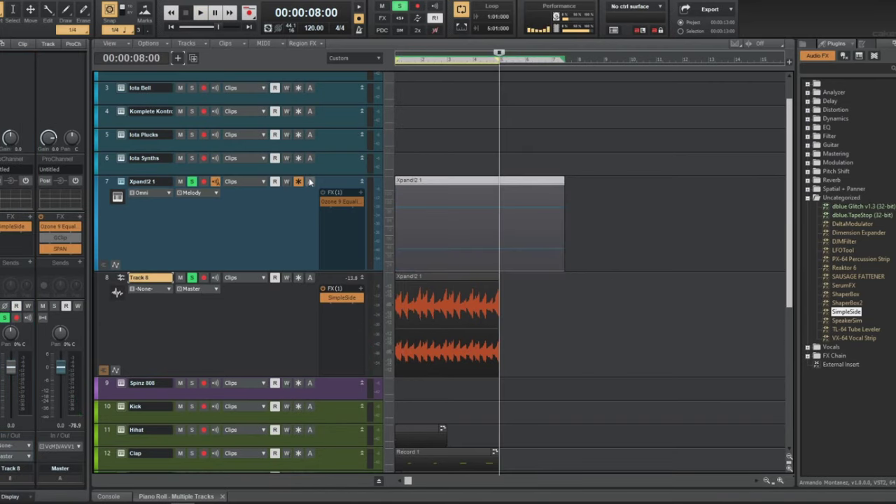
pyautogui.click(298, 182)
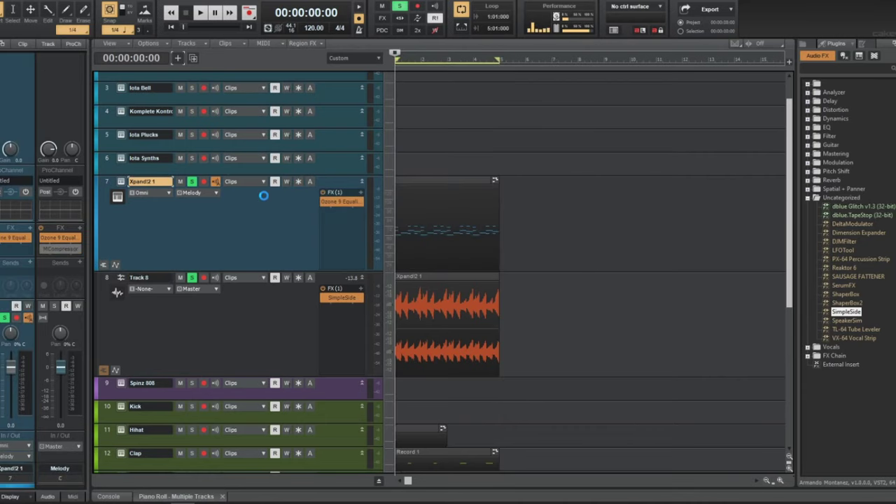
pyautogui.press('space')
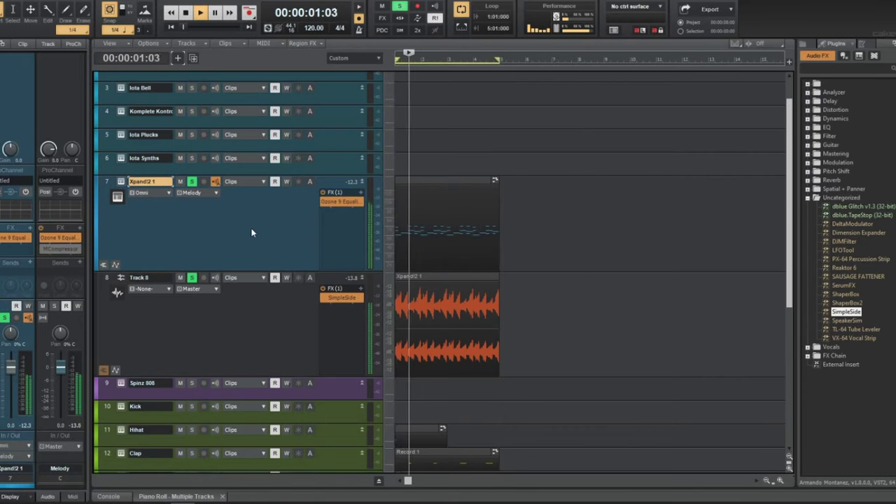
pyautogui.press('space')
# - Reverse the Xpand!2 1 MIDI clip with Retrograde and play it from the start
pyautogui.click(479, 197)
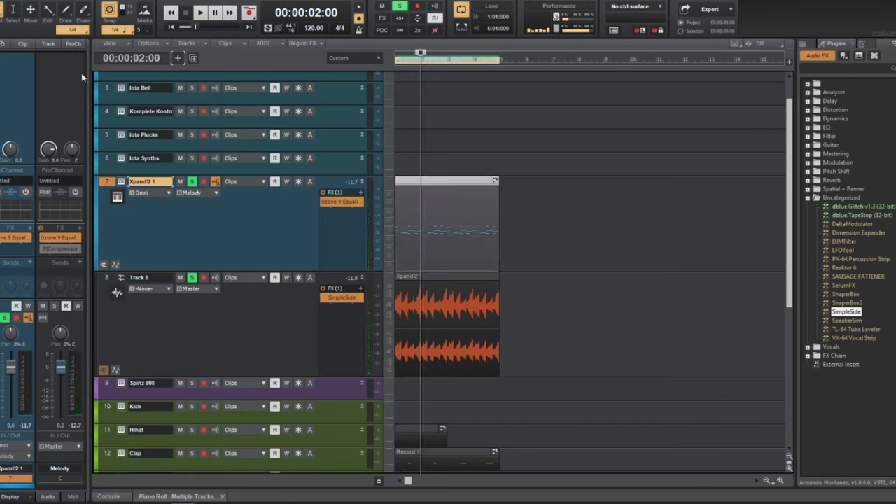
pyautogui.click(91, 2)
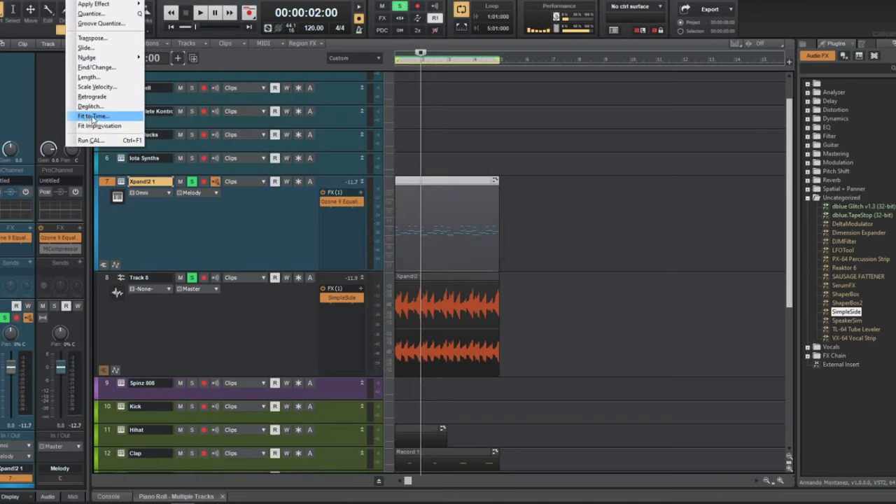
pyautogui.click(95, 98)
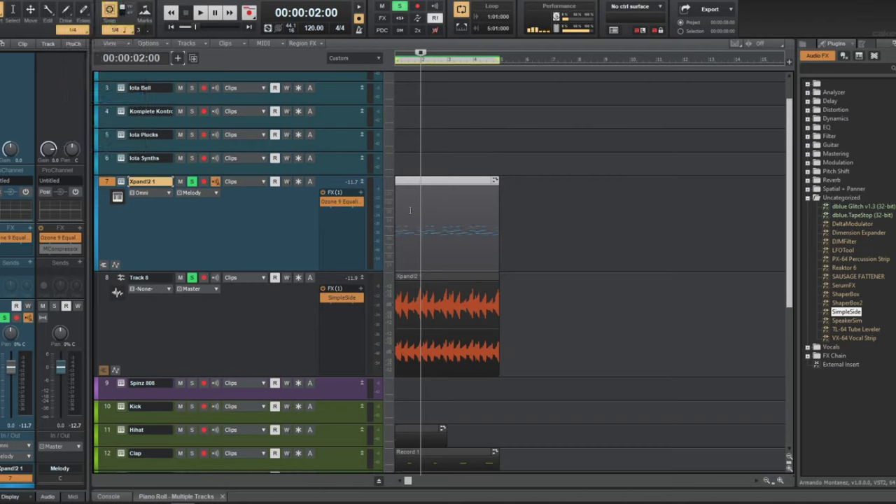
pyautogui.press('w')
pyautogui.press('space')
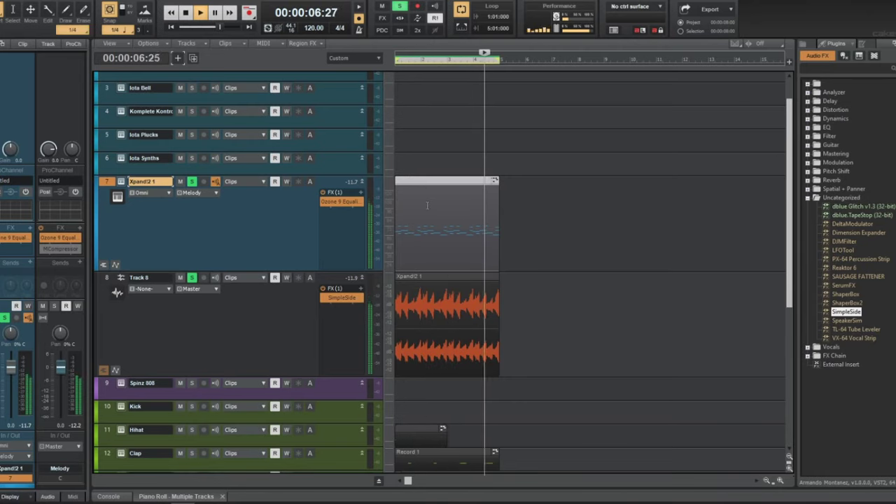
pyautogui.press('space')
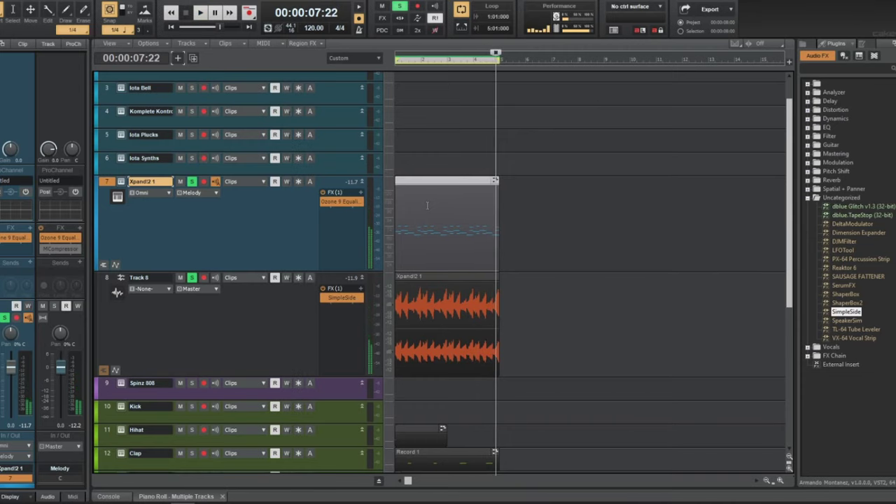
# - Examine the reversed notes in the Piano Roll, return to the track view and listen to both melodies together
pyautogui.doubleClick(427, 205)
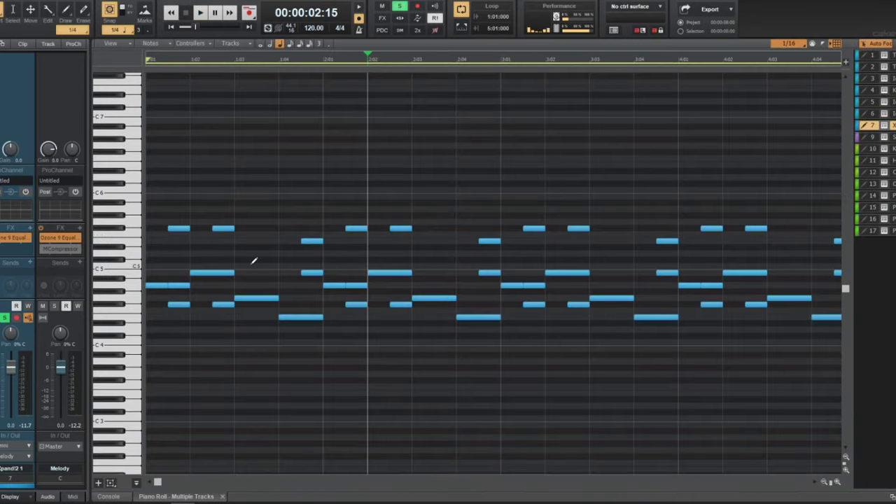
pyautogui.press('w')
pyautogui.press('d')
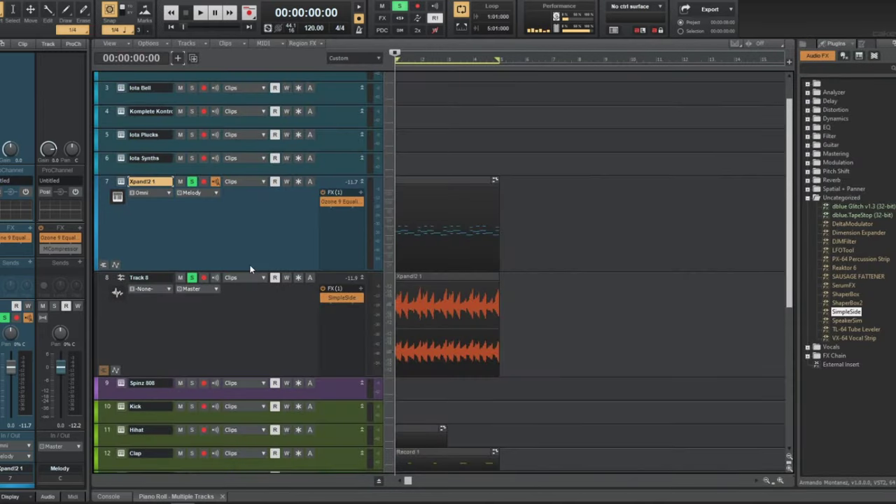
pyautogui.click(435, 224)
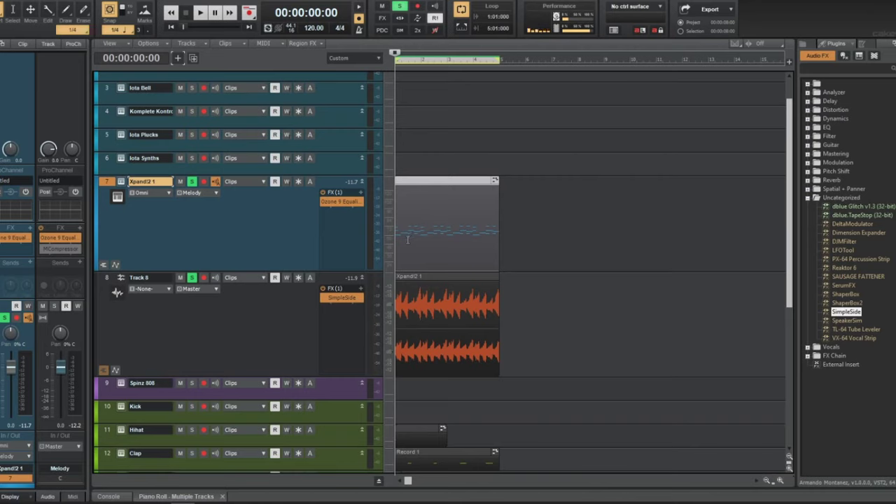
pyautogui.click(408, 240)
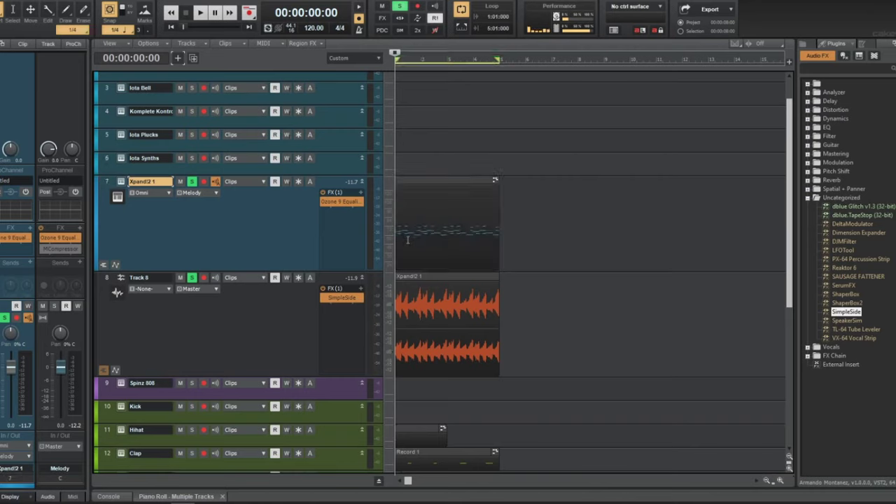
pyautogui.press('space')
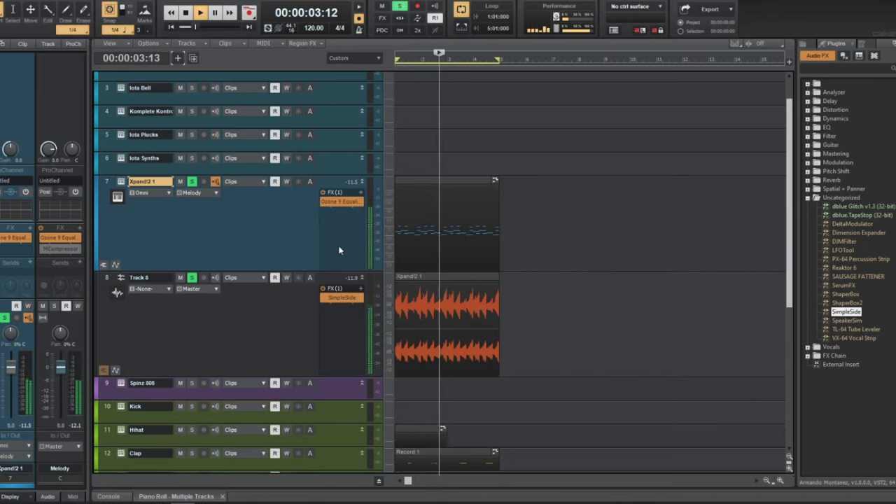
pyautogui.press('space')
# - Trim the beginning of the Xpand!2 1 MIDI clip, move it back to the project start and play it
pyautogui.scroll(5, 401, 234)
pyautogui.moveTo(385, 232); pyautogui.dragTo(403, 233)
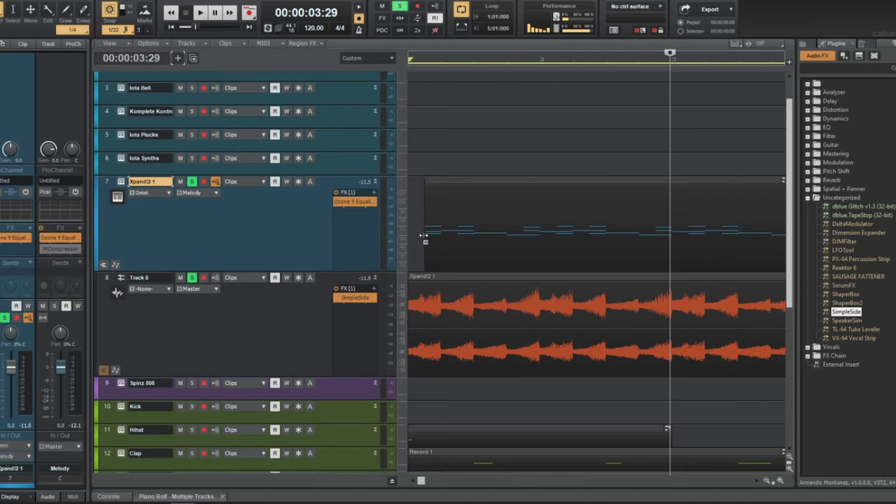
pyautogui.click(447, 184)
pyautogui.press('w')
pyautogui.press('space')
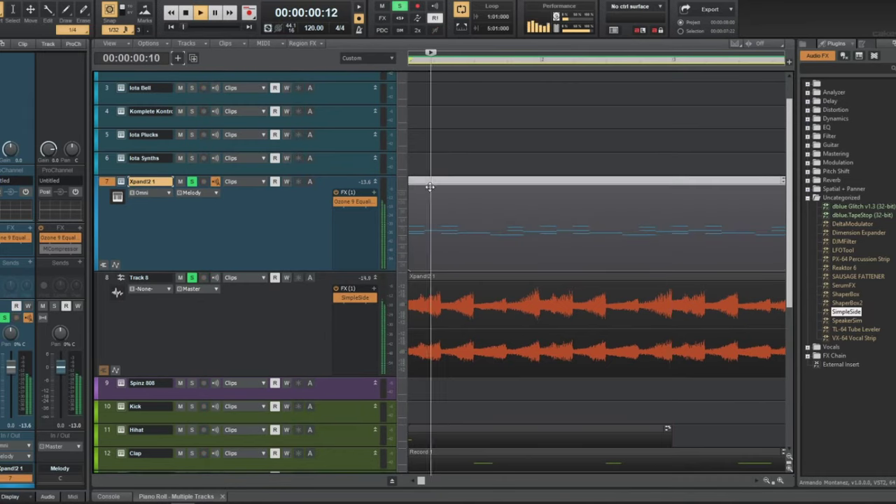
pyautogui.scroll(-2, 429, 188)
pyautogui.scroll(-1, 430, 199)
pyautogui.scroll(-1, 430, 198)
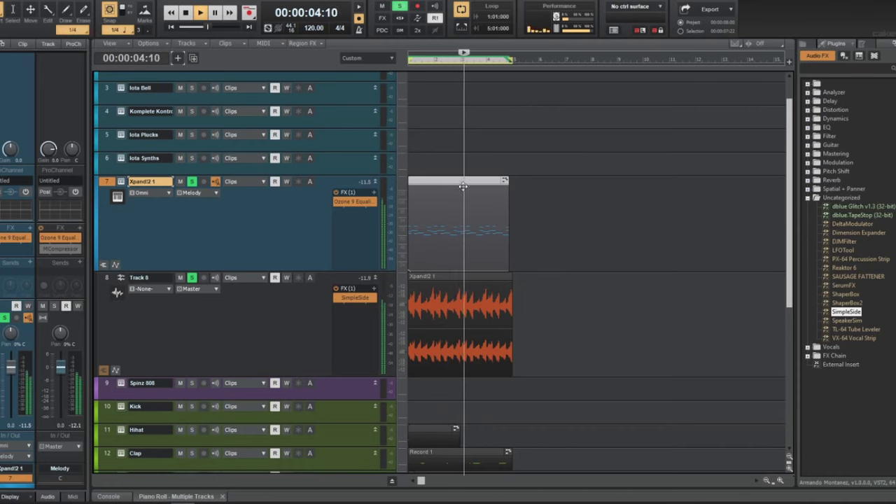
pyautogui.press('space')
# - Transpose the Xpand!2 1 MIDI clip by 12 semitones and play it from the start
pyautogui.click(75, 1)
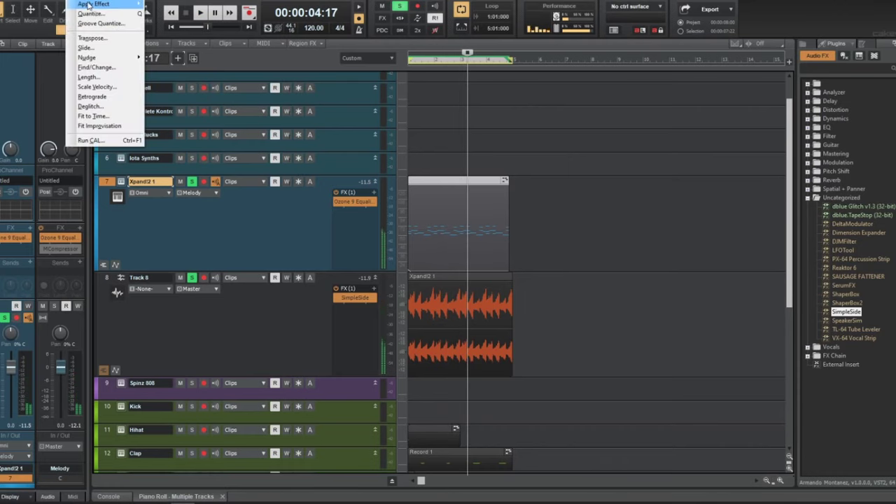
pyautogui.click(90, 38)
pyautogui.write('12')
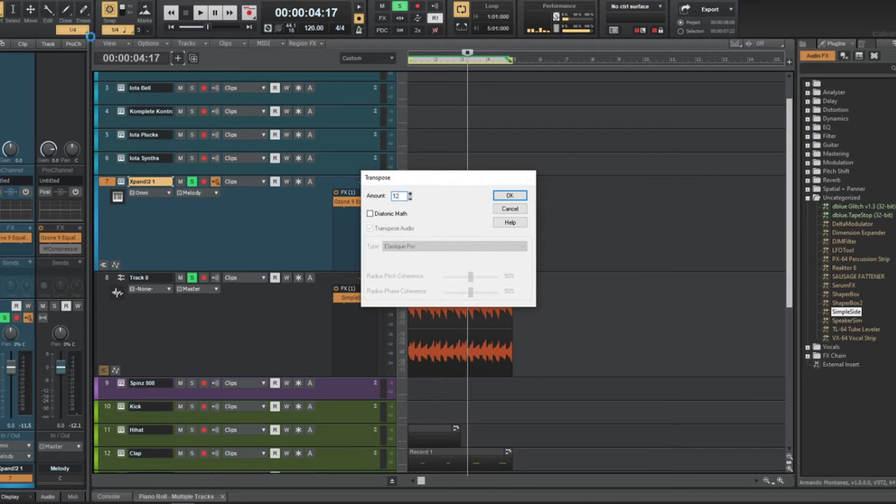
pyautogui.press('Return')
pyautogui.press('w')
pyautogui.press('space')
# - Transpose the Xpand!2 1 clip up once more and lower the track's input gain to about -10.8 dB during playback
pyautogui.click(76, 1)
pyautogui.click(98, 41)
pyautogui.press('Return')
pyautogui.press('w')
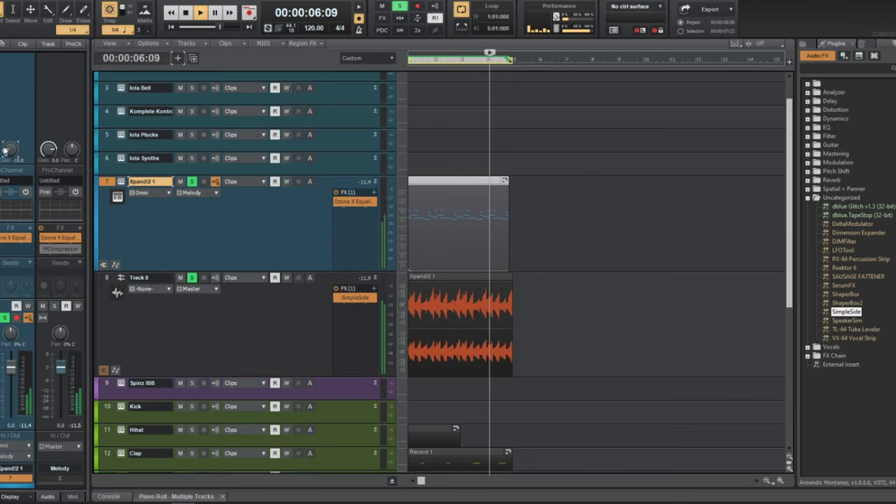
pyautogui.press('space')
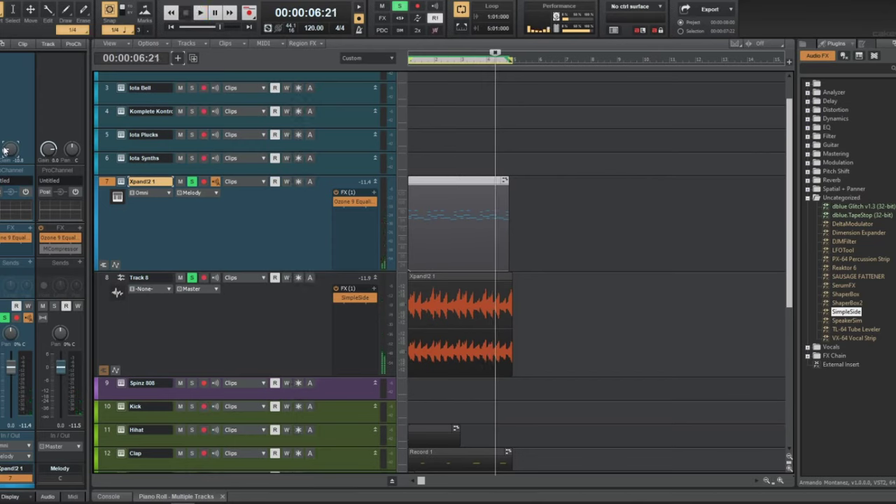
# - Add a send to the Reverb bus on the Xpand!2 1 track
pyautogui.click(29, 265)
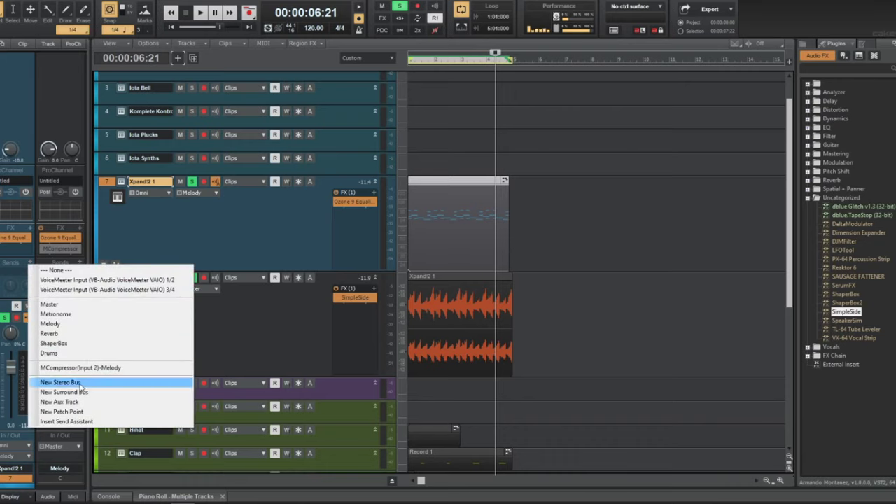
pyautogui.click(72, 335)
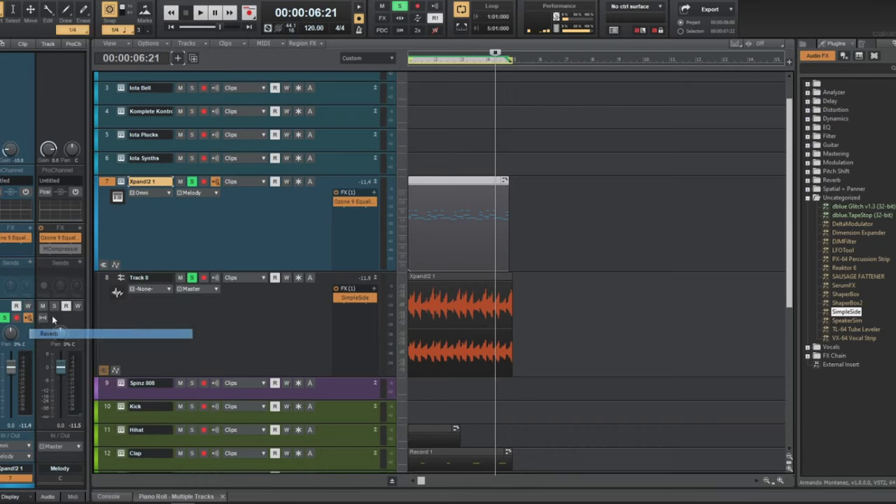
# - Open the Komplete Kontrol instrument on track 4 and filter the Play Series Selection presets by Plucked Strings
pyautogui.scroll(2, 124, 126)
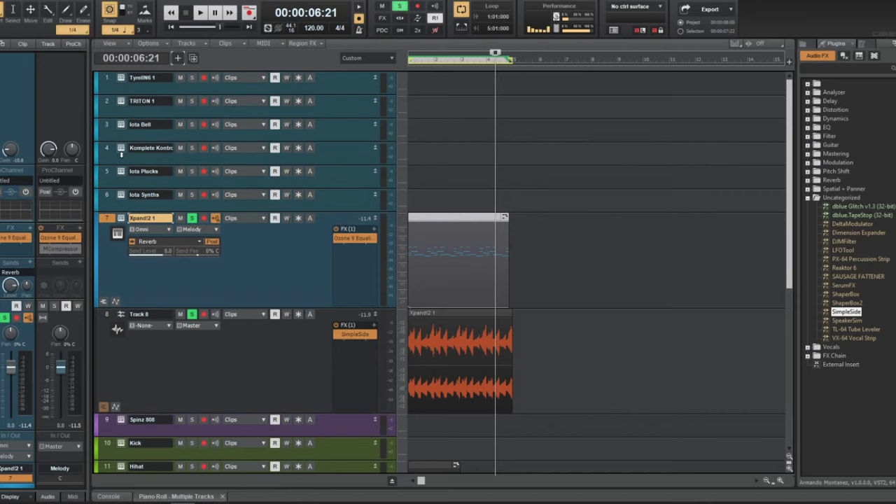
pyautogui.click(121, 151)
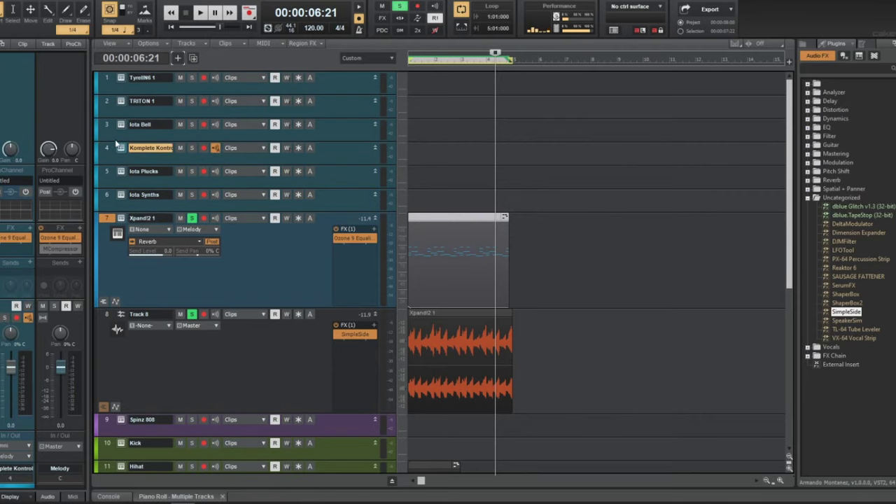
pyautogui.click(119, 147)
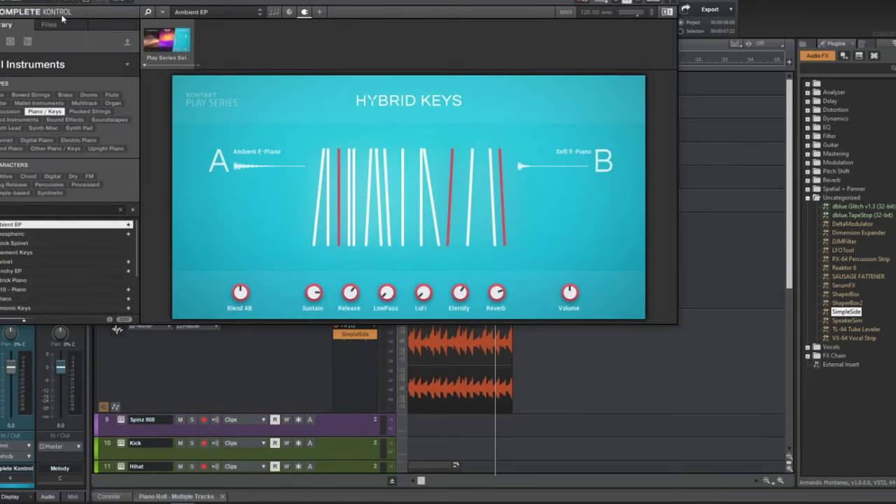
pyautogui.click(37, 70)
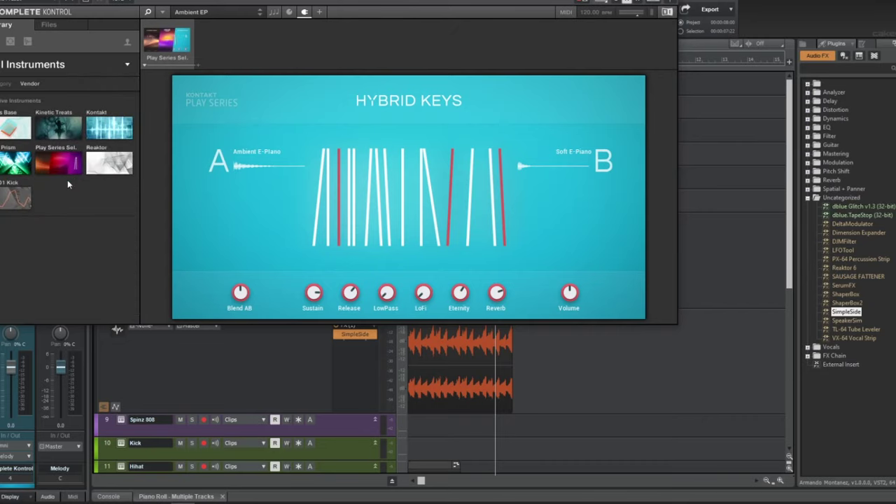
pyautogui.click(75, 160)
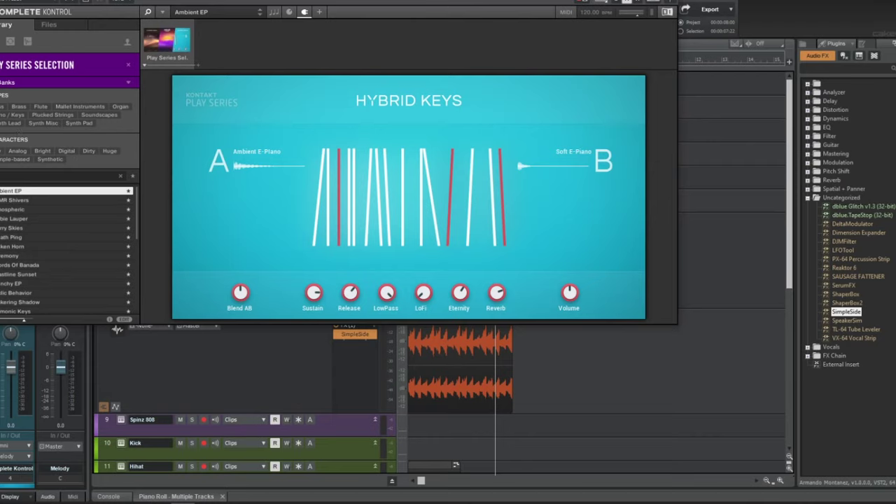
pyautogui.click(39, 114)
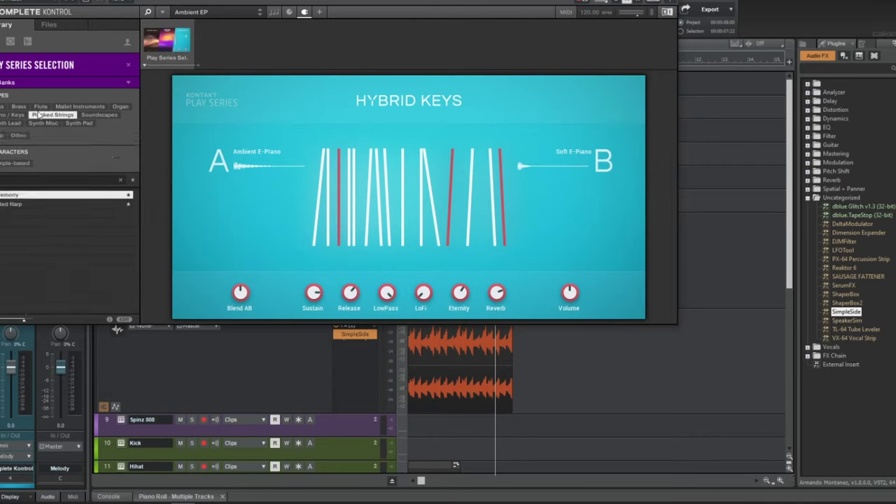
# - Filter the Play Series Selection presets by Synth Lead, audition Breath Ping and Hollow Trees, and load Oberbrass
pyautogui.click(41, 107)
pyautogui.doubleClick(28, 200)
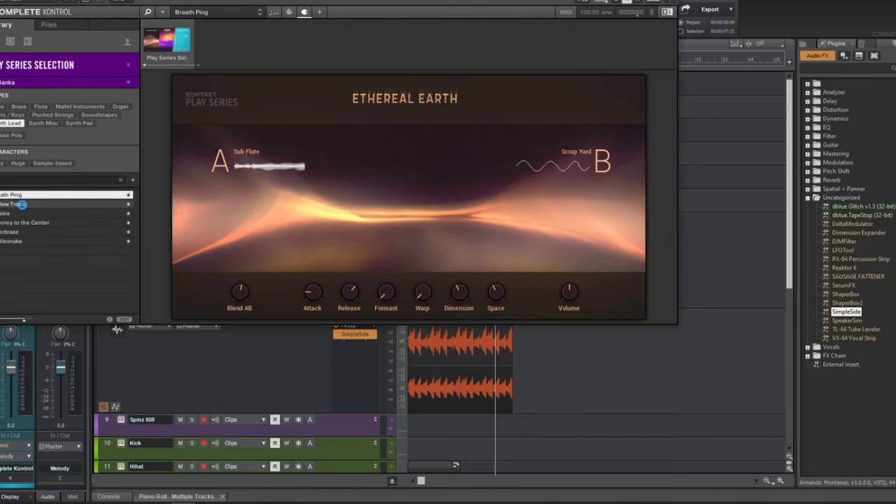
pyautogui.click(21, 204)
pyautogui.click(23, 214)
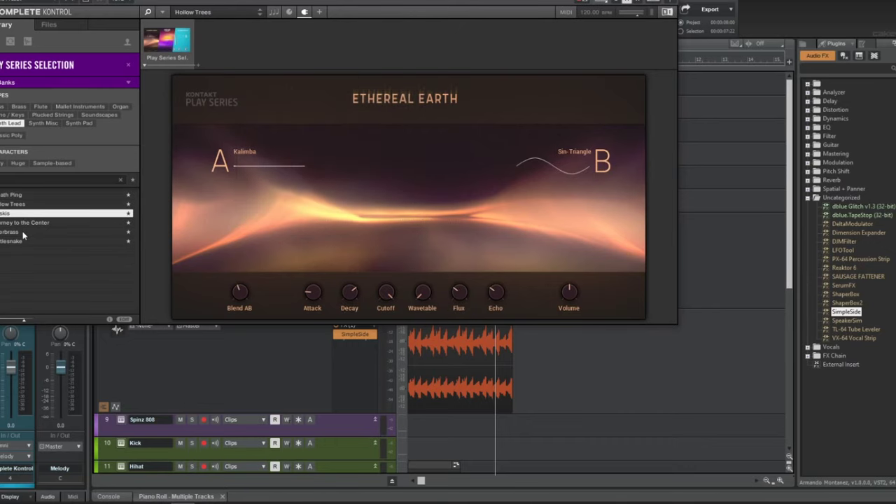
pyautogui.click(20, 233)
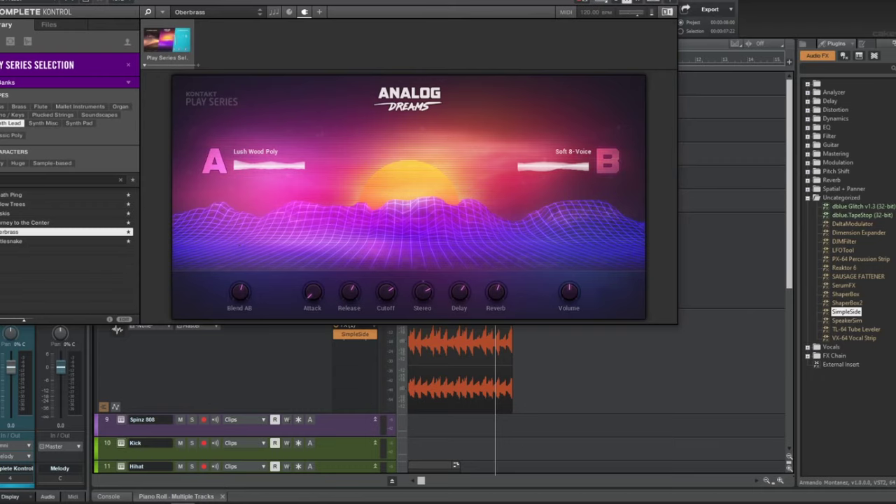
pyautogui.click(670, 1)
# - Play the loop from the start, then add Ozone 9 Equalizer after SimpleSide on Track 8
pyautogui.press('w')
pyautogui.press('space')
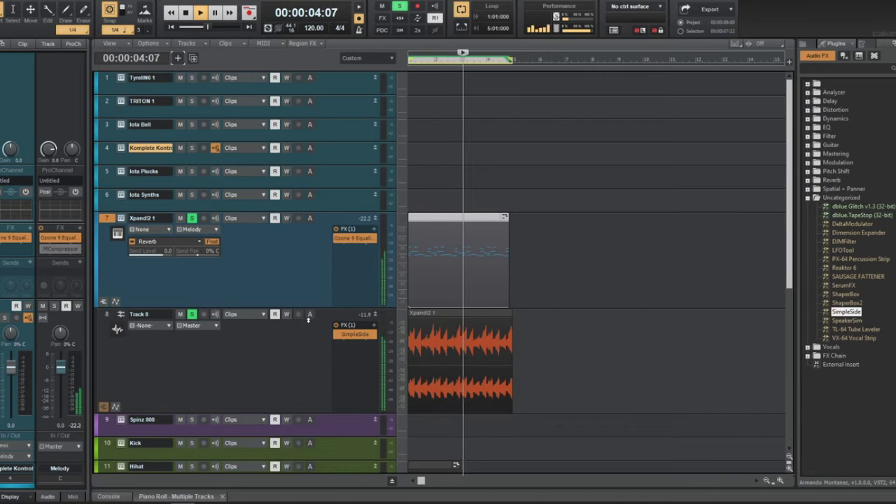
pyautogui.click(175, 338)
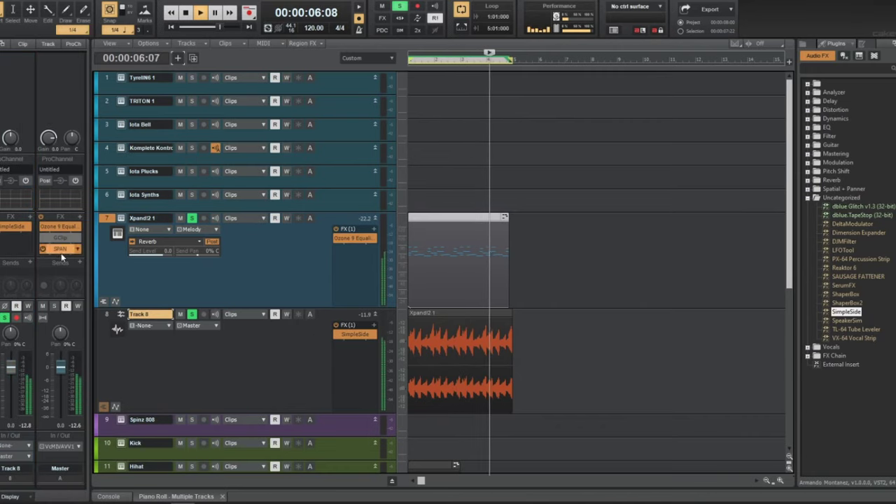
pyautogui.press('space')
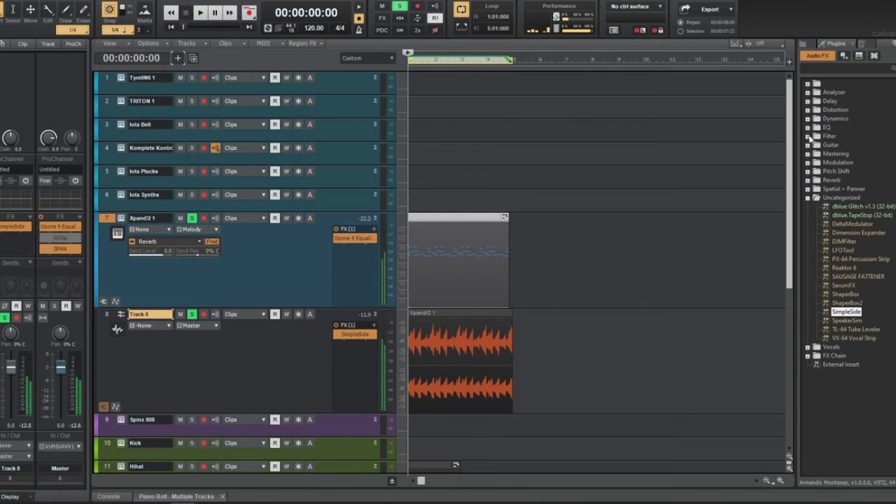
pyautogui.click(809, 128)
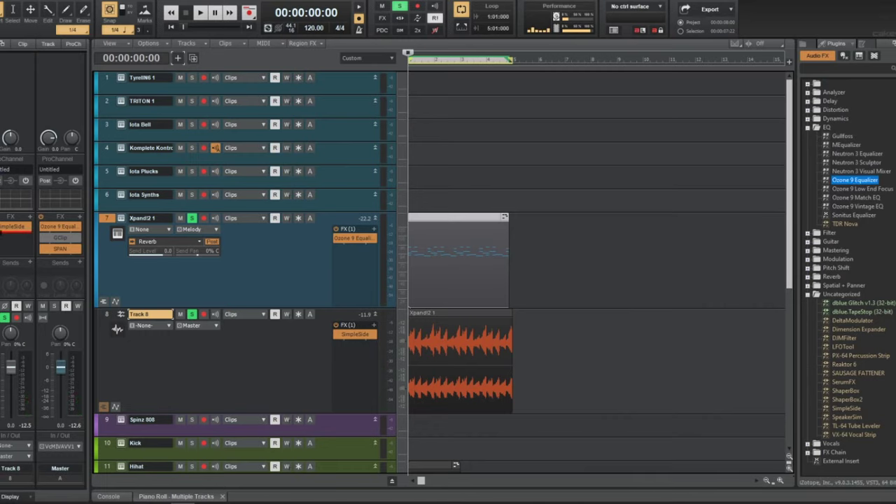
pyautogui.moveTo(855, 179); pyautogui.dragTo(355, 343)
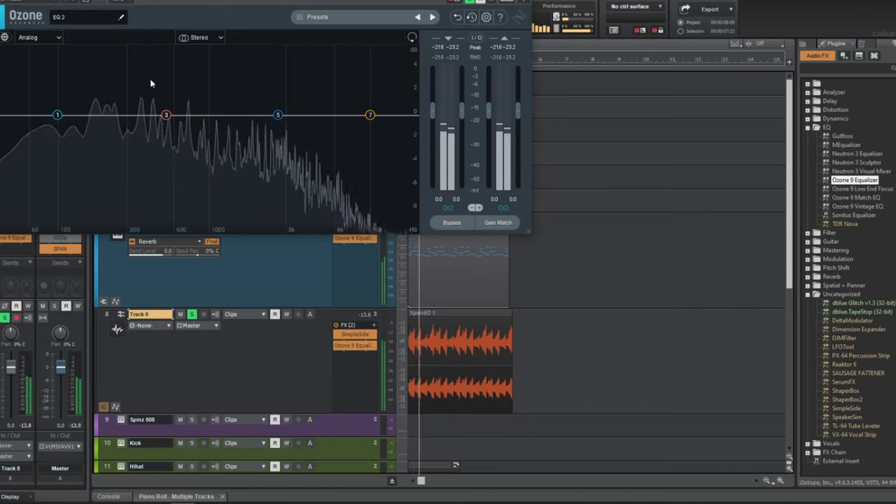
# - Cut Track 8's lows in the equalizer with band 3 at about 224 Hz, -9.3 dB and band 1 at about 2223 Hz, -10 dB
pyautogui.moveTo(166, 115); pyautogui.dragTo(107, 224)
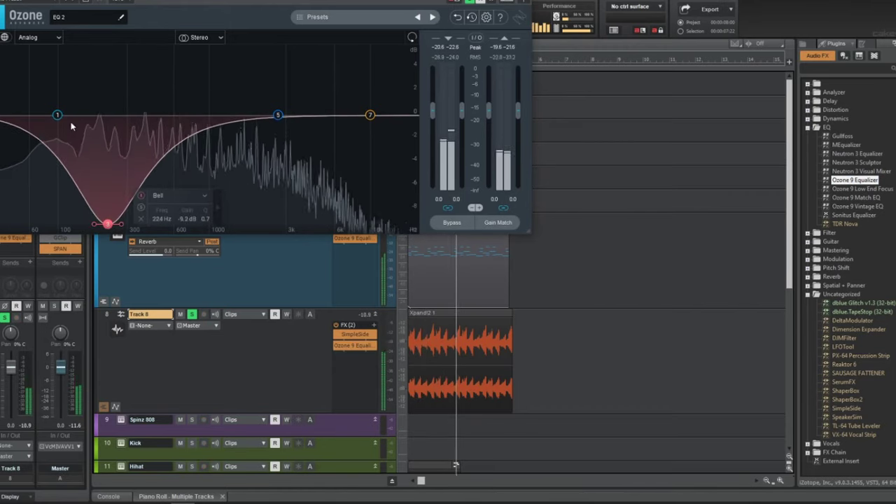
pyautogui.moveTo(107, 160); pyautogui.dragTo(270, 257)
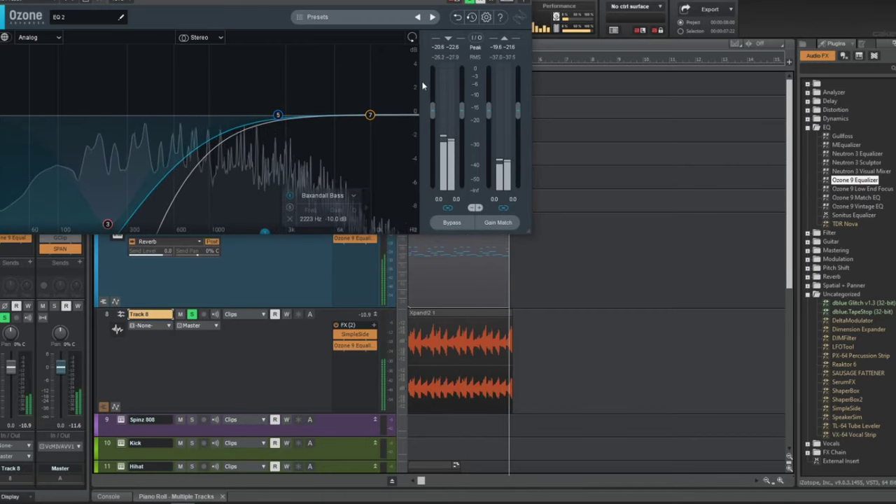
pyautogui.click(524, 1)
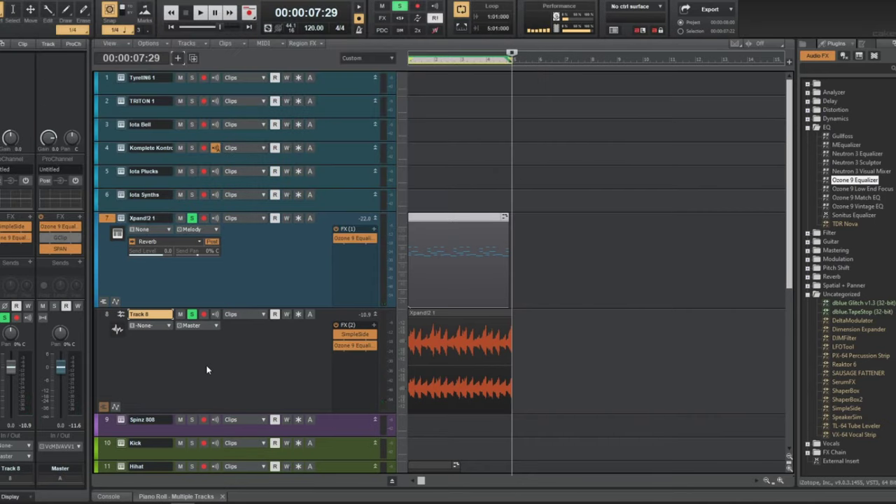
# - Add a send to the Reverb bus on Track 8 and set its level to about -2.5 during playback
pyautogui.click(106, 317)
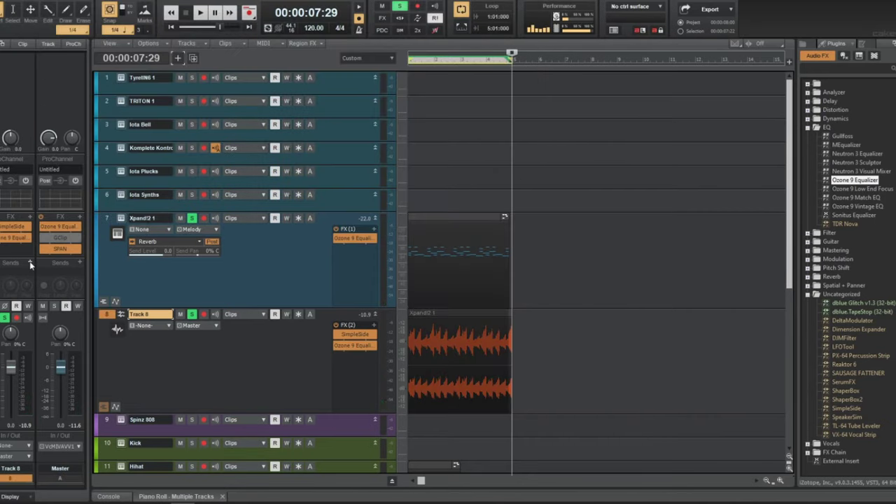
pyautogui.click(30, 263)
pyautogui.click(77, 336)
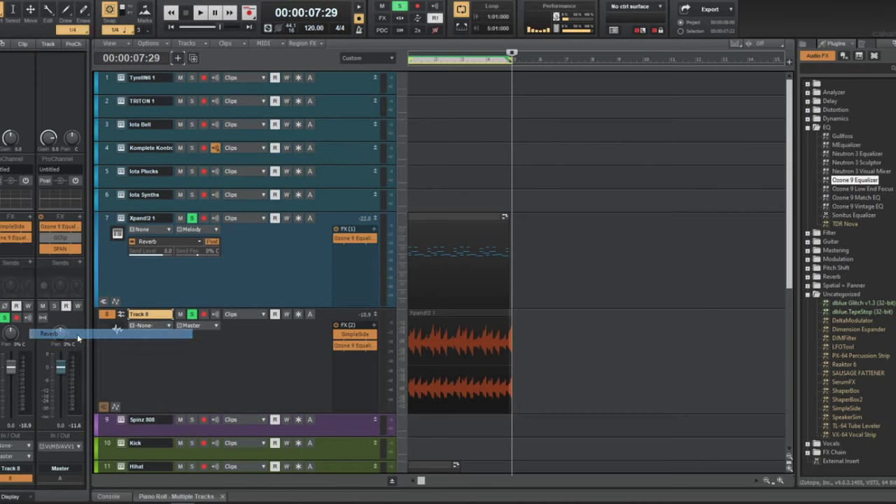
pyautogui.press('space')
pyautogui.moveTo(10, 285); pyautogui.dragTo(26, 289)
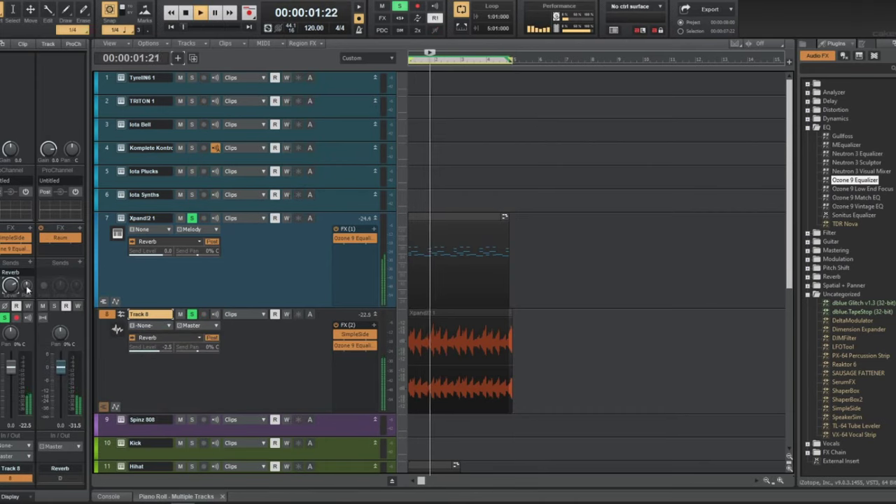
# - Readjust Track 8's low cut in Ozone 9 Equalizer, moving band 3 and setting band 1 to about 1105 Hz, -9.5 dB
pyautogui.click(25, 249)
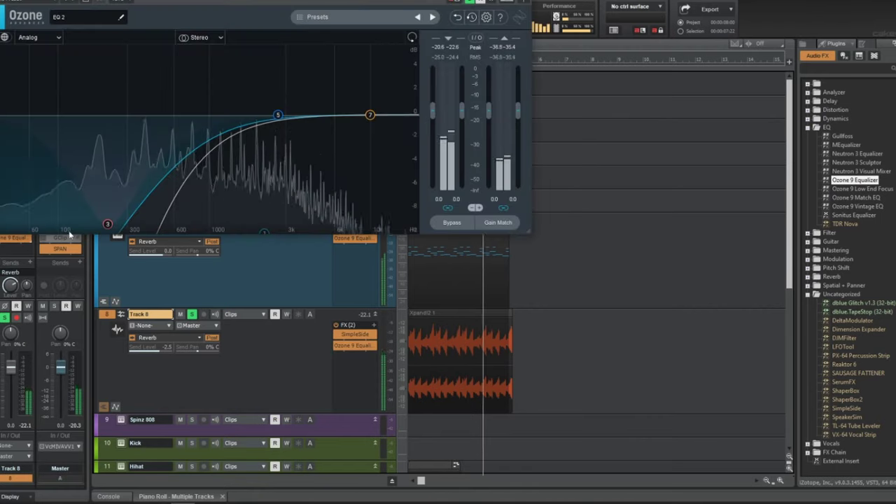
pyautogui.click(64, 185)
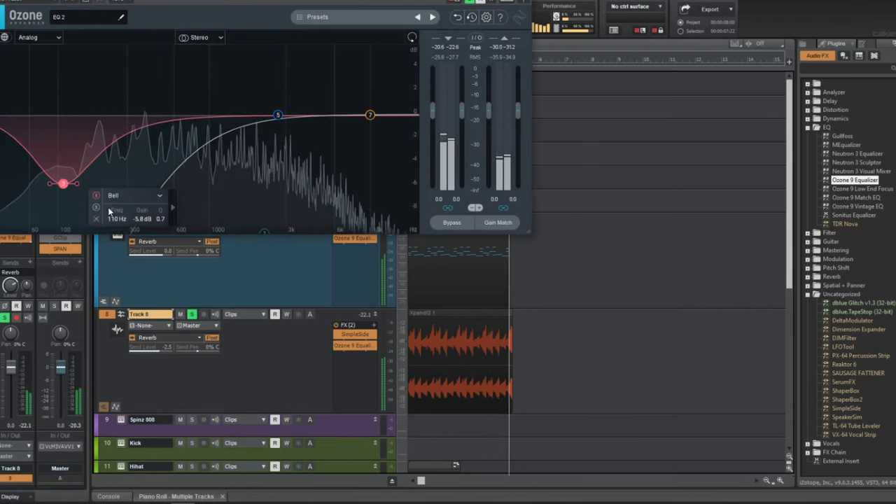
pyautogui.moveTo(264, 232); pyautogui.dragTo(233, 228)
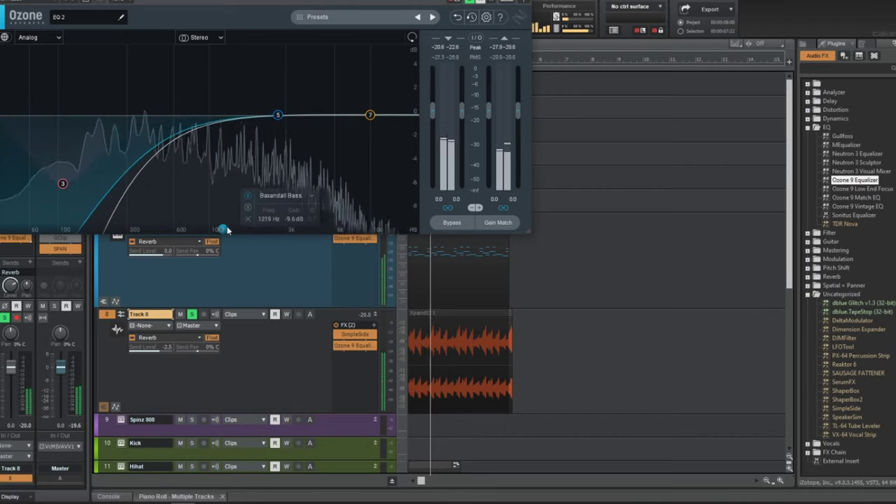
pyautogui.moveTo(61, 189); pyautogui.dragTo(104, 204)
pyautogui.scroll(-3, 120, 212)
pyautogui.moveTo(231, 229); pyautogui.dragTo(219, 229)
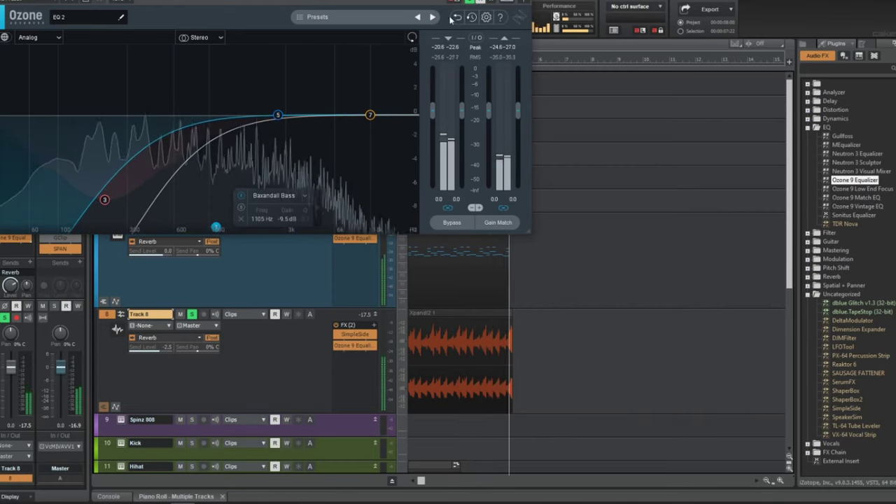
pyautogui.click(238, 297)
pyautogui.click(235, 290)
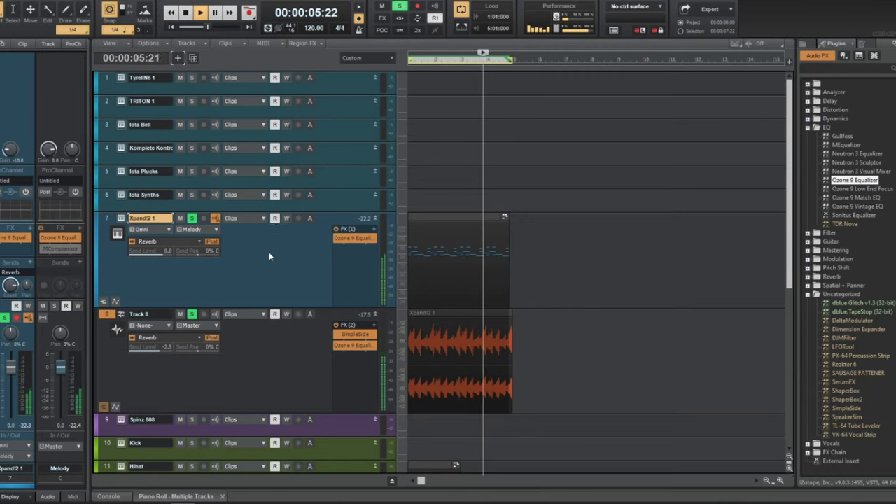
# - Play the loop and compare Track 8 with SimpleSide bypassed and enabled
pyautogui.click(238, 345)
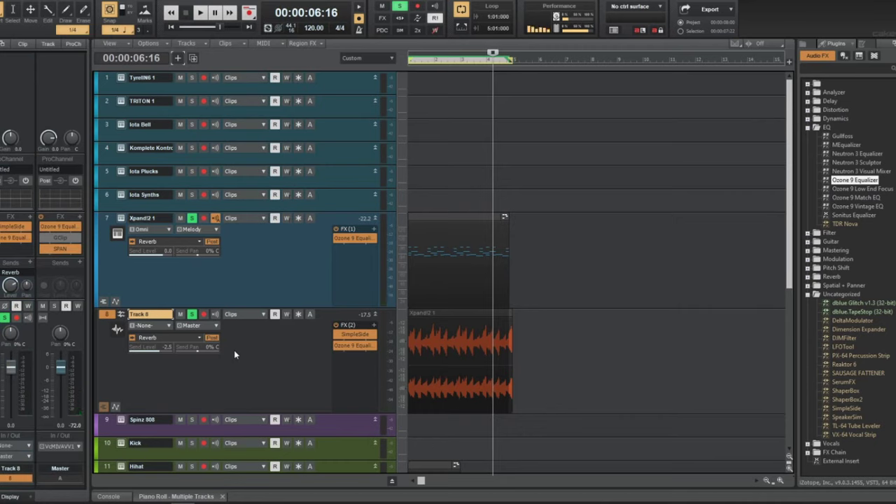
pyautogui.press('space')
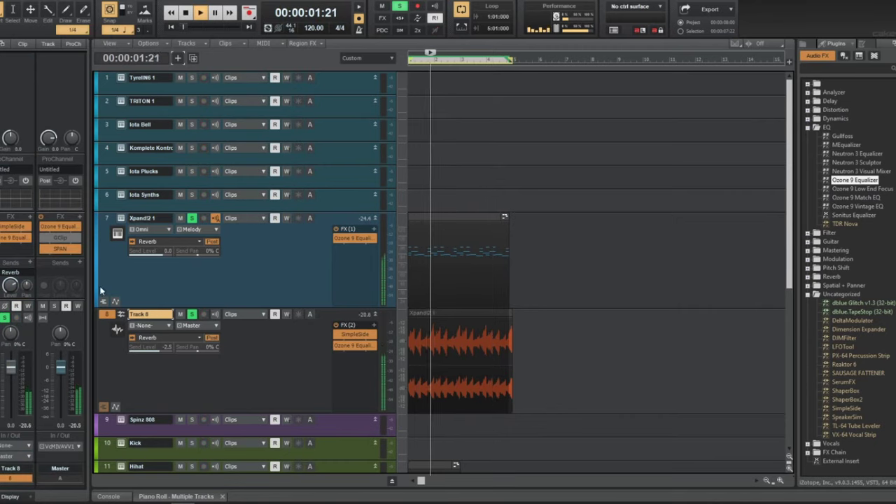
pyautogui.click(1, 226)
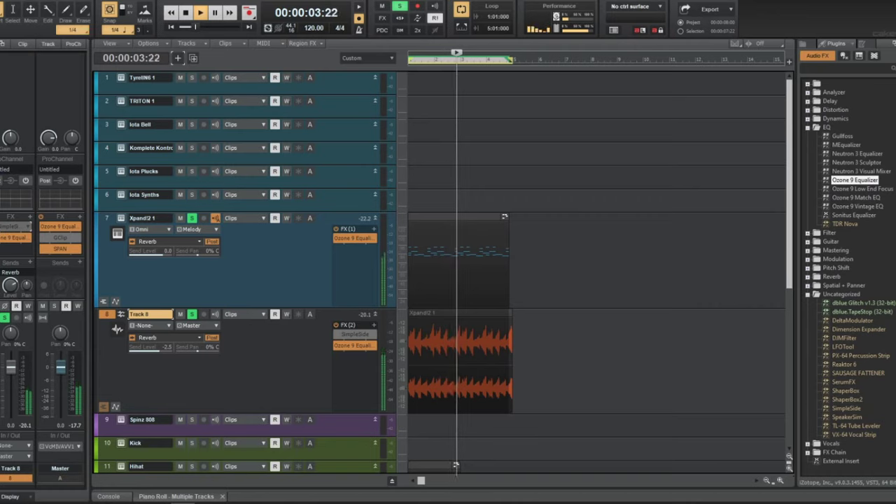
pyautogui.click(2, 226)
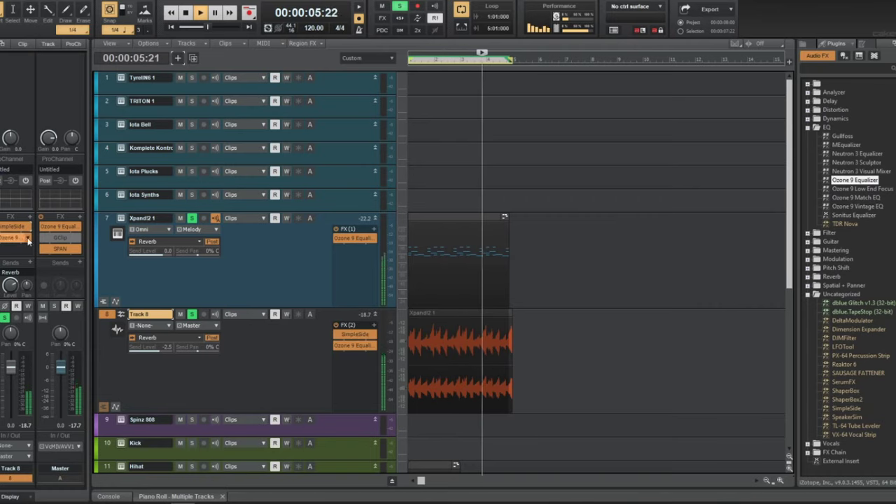
# - Reshape the SimpleSide curve on Track 8 so its final drop starts earlier, and stop playback
pyautogui.doubleClick(15, 228)
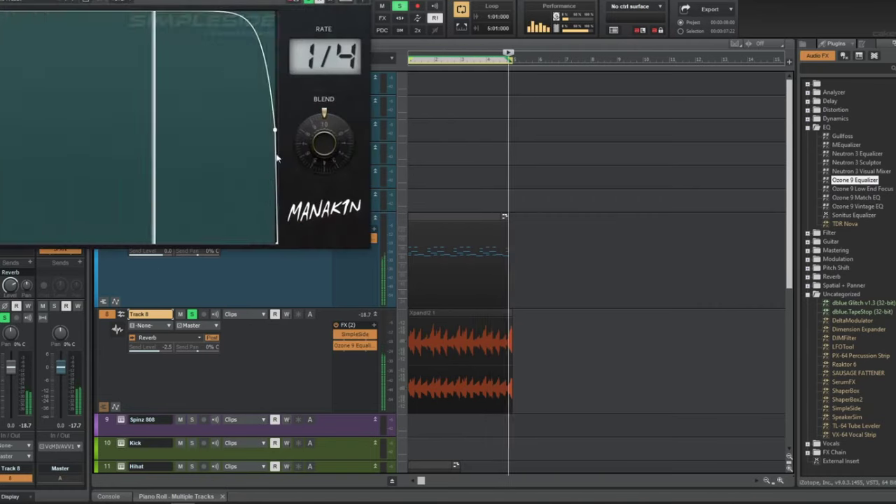
pyautogui.moveTo(267, 130); pyautogui.dragTo(258, 131)
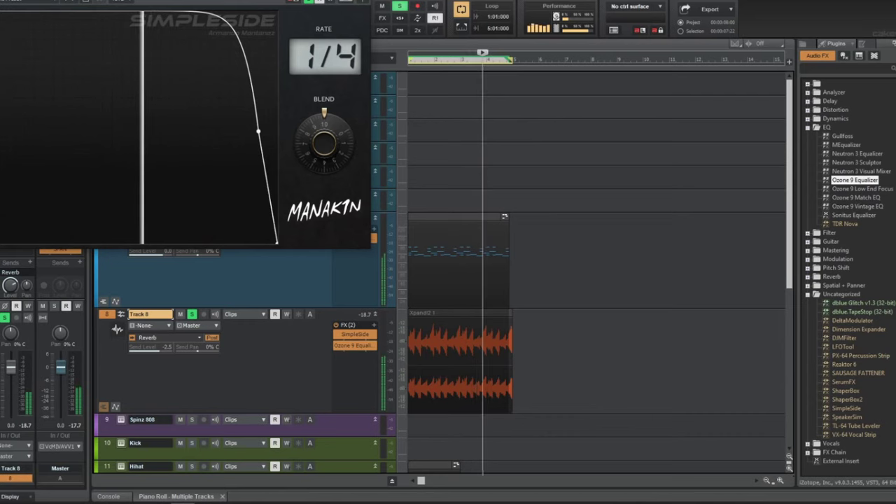
pyautogui.click(358, 2)
pyautogui.press('space')
# - Solo the Iota Synths track and play the project from the start
pyautogui.click(296, 260)
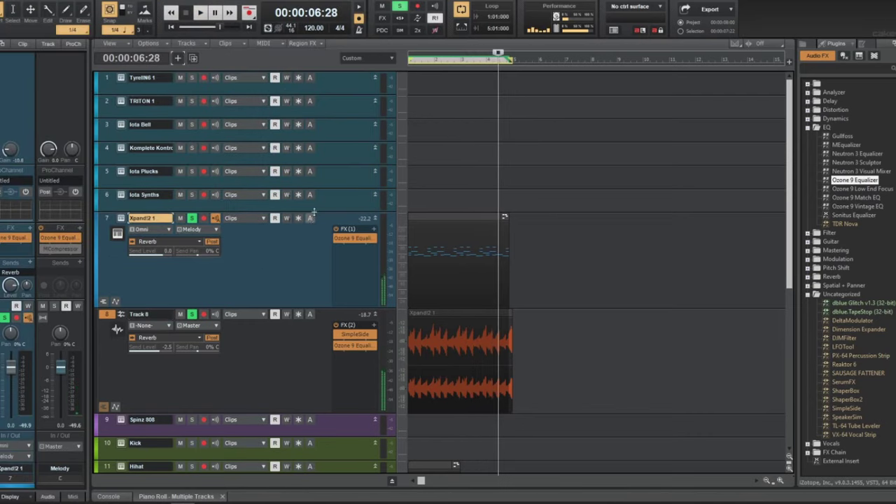
pyautogui.click(315, 208)
pyautogui.click(196, 196)
pyautogui.press('w')
pyautogui.press('space')
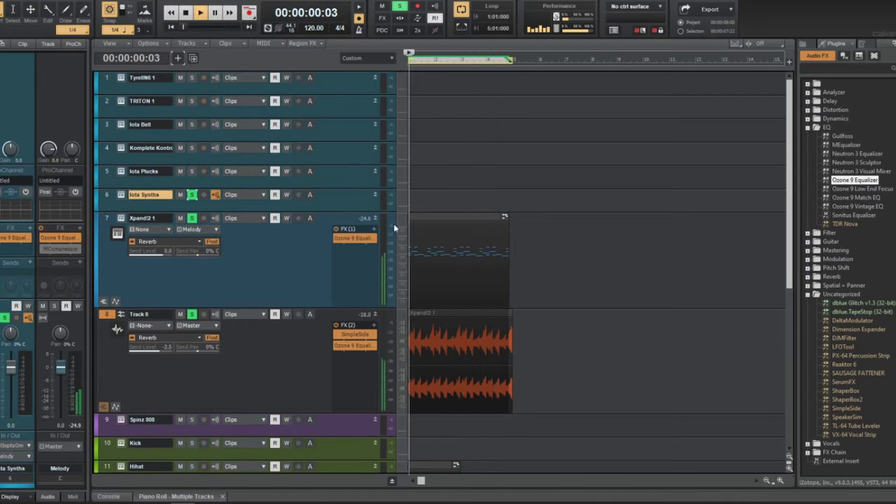
# - Undo the misplaced clip drag and copy the Xpand!2 1 MIDI clip to the start of the Iota Synths track
pyautogui.moveTo(425, 221); pyautogui.dragTo(530, 206)
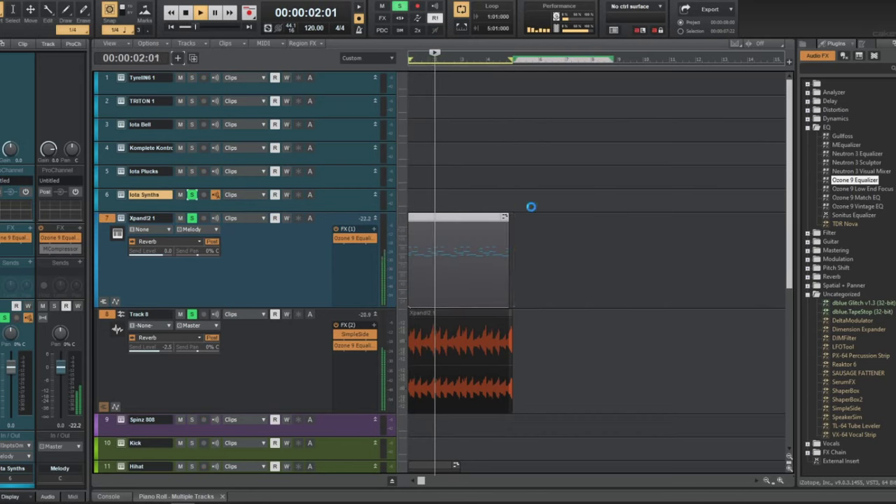
pyautogui.hotkey('ctrl', 'z')
pyautogui.click(434, 224)
pyautogui.moveTo(433, 223); pyautogui.dragTo(420, 201)
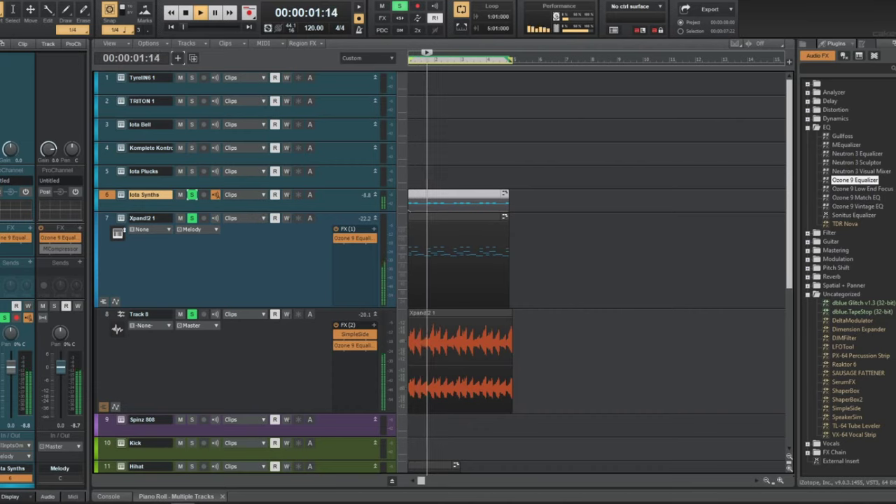
# - Transpose all notes of the Iota Synths clip down one octave and lower the track's volume to about -7.1 dB
pyautogui.doubleClick(434, 193)
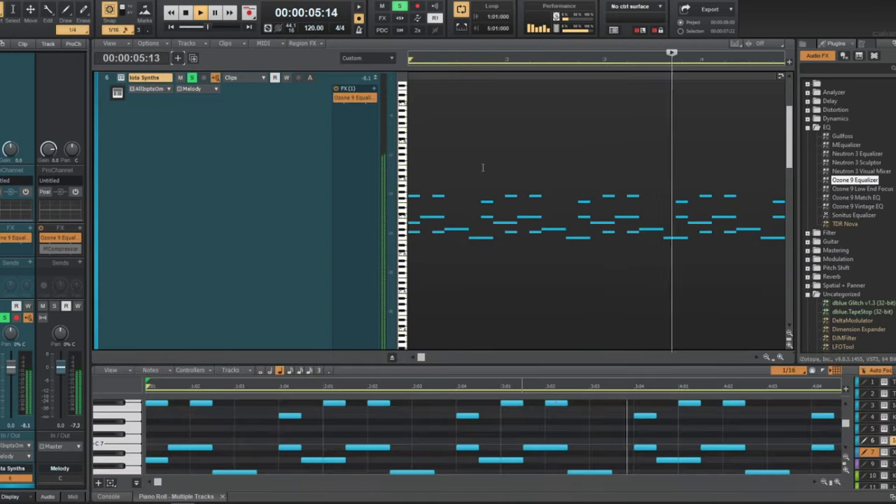
pyautogui.doubleClick(483, 168)
pyautogui.scroll(10, 301, 261)
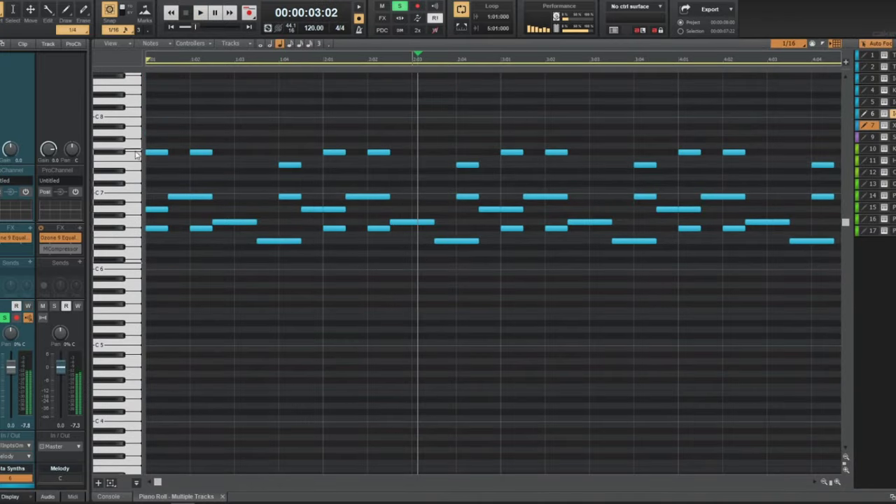
pyautogui.hotkey('ctrl', 'a')
pyautogui.moveTo(158, 153); pyautogui.dragTo(158, 153)
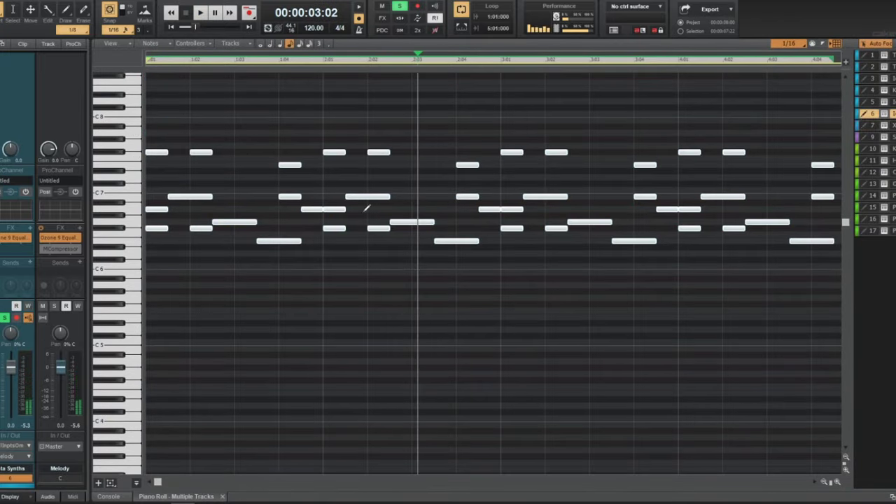
pyautogui.moveTo(155, 154); pyautogui.dragTo(137, 230)
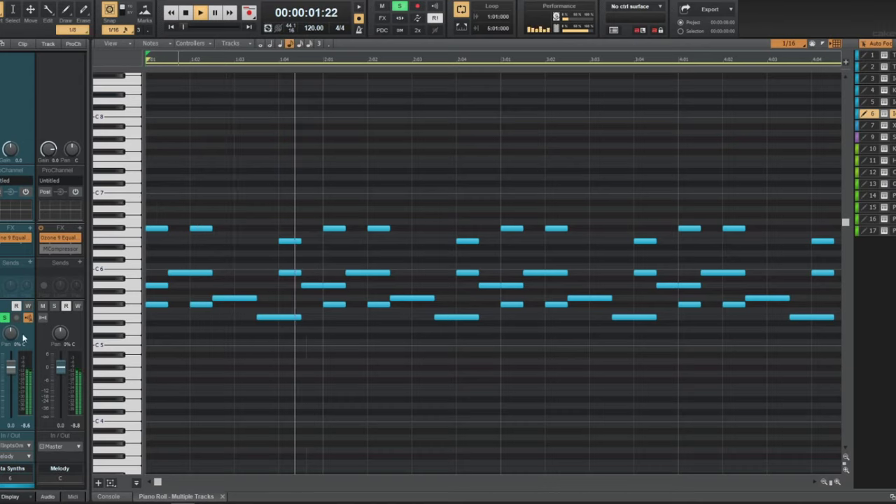
pyautogui.moveTo(10, 363); pyautogui.dragTo(7, 370)
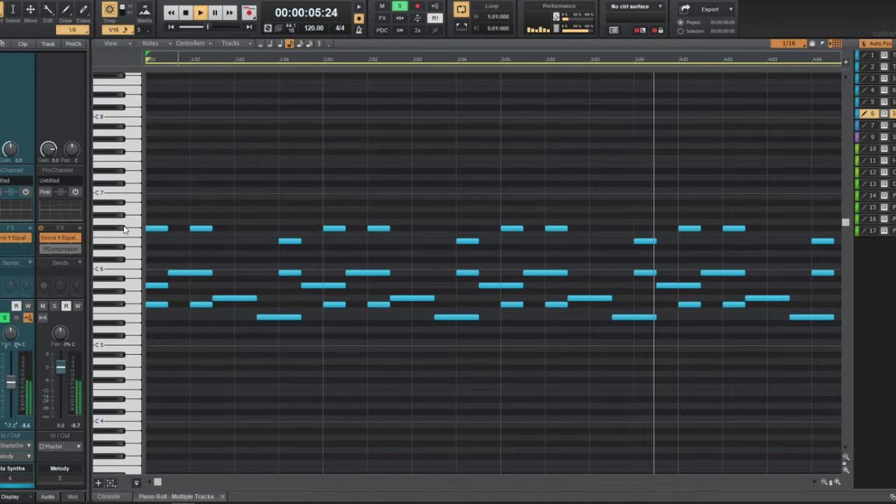
# - Transpose all notes in the Iota Synths clip down another octave and go back to the full track list
pyautogui.hotkey('ctrl', 'a')
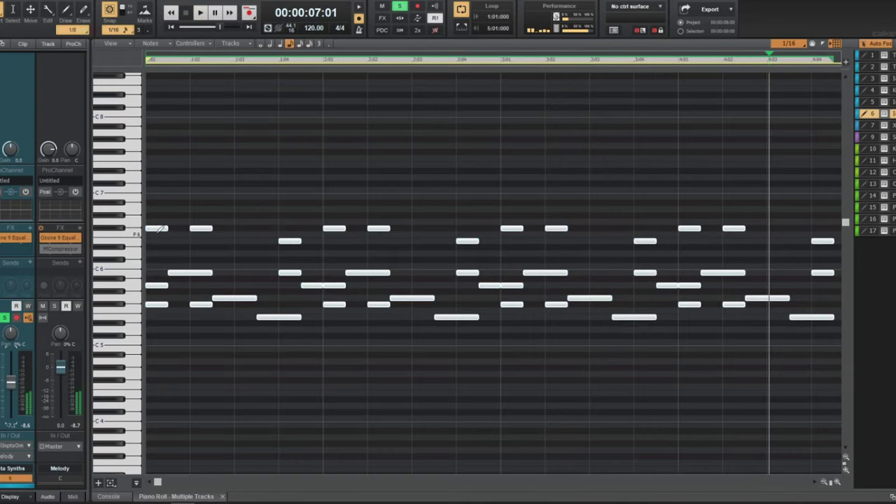
pyautogui.moveTo(157, 228); pyautogui.dragTo(150, 306)
pyautogui.press('d')
pyautogui.press('f')
pyautogui.scroll(-3, 234, 254)
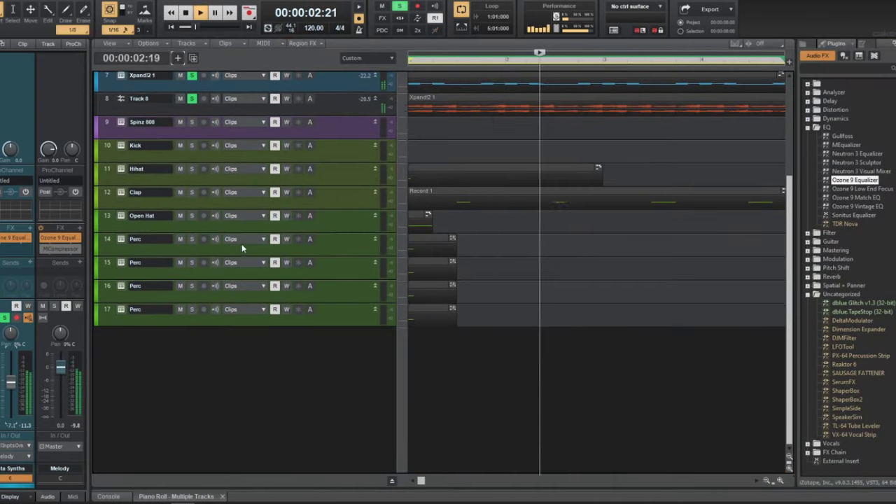
pyautogui.scroll(-2, 456, 243)
pyautogui.scroll(3, 456, 242)
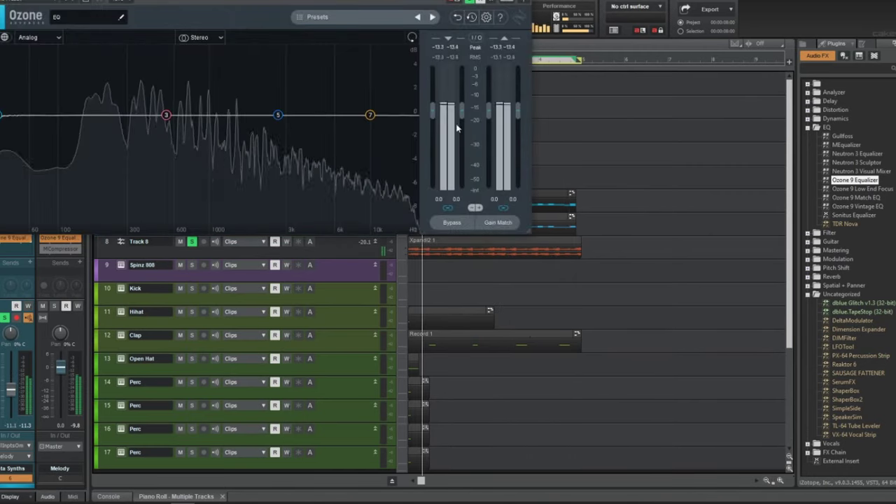
# - Shape the Iota Synths Ozone EQ with a Baxandall treble cut at 2583 Hz, -9.5 dB, a low shelf at 201 Hz, -4.9 dB, and a raised high-pass
pyautogui.moveTo(372, 118); pyautogui.dragTo(274, 229)
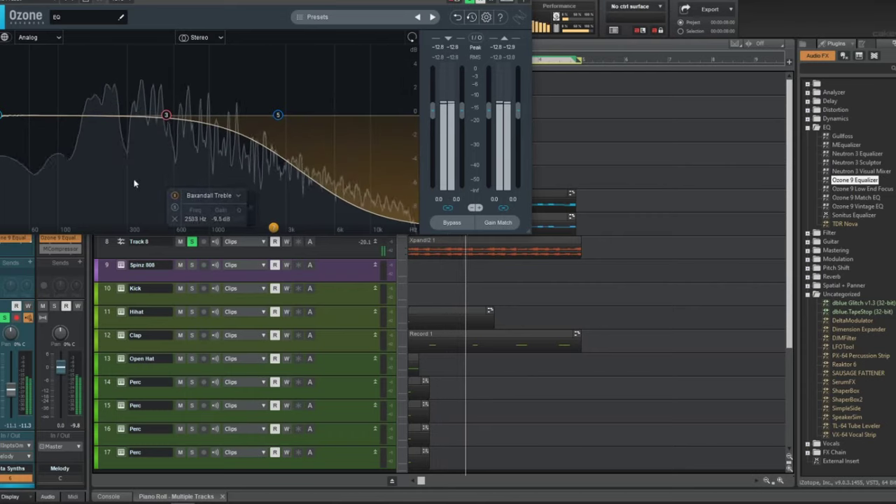
pyautogui.moveTo(3, 114); pyautogui.dragTo(94, 145)
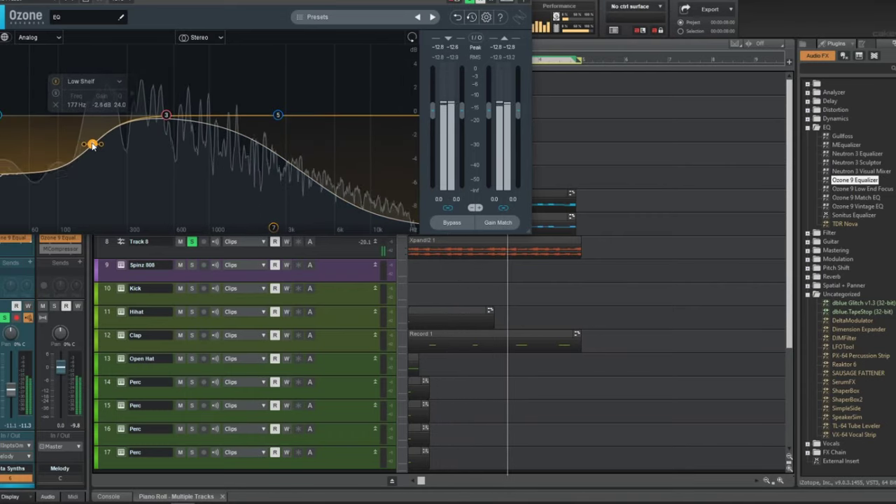
pyautogui.moveTo(1, 115); pyautogui.dragTo(79, 161)
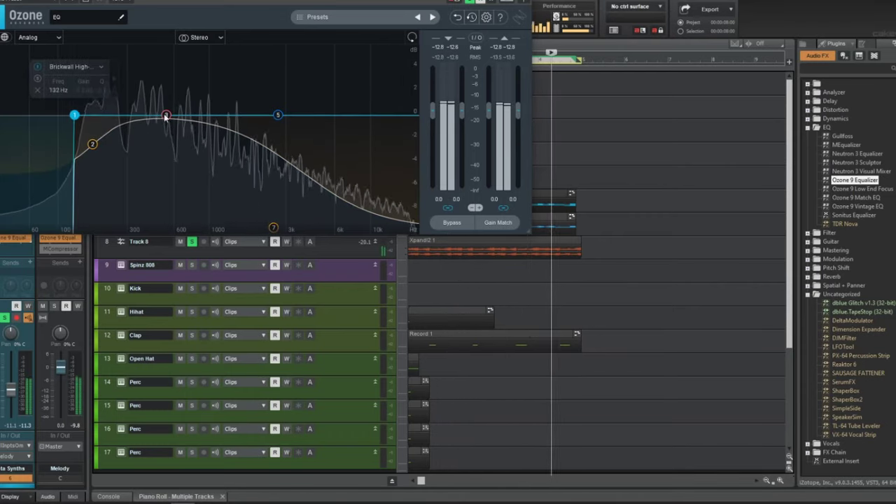
pyautogui.moveTo(74, 116); pyautogui.dragTo(100, 173)
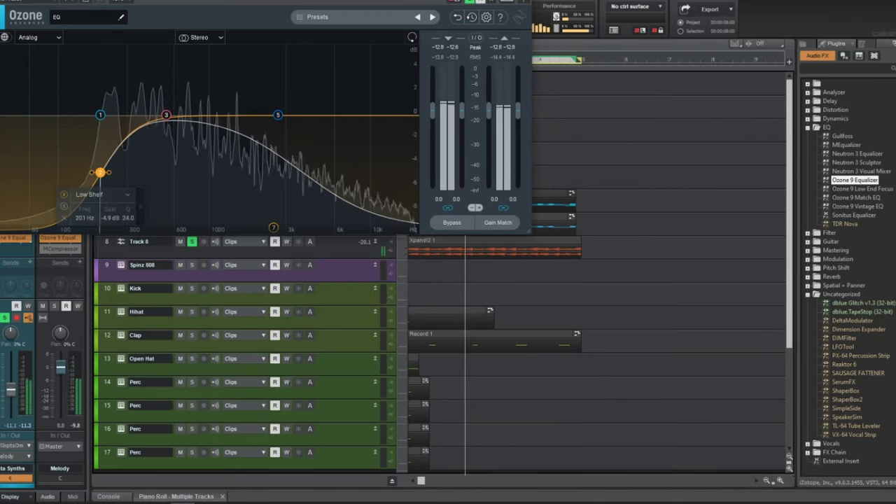
pyautogui.click(447, 2)
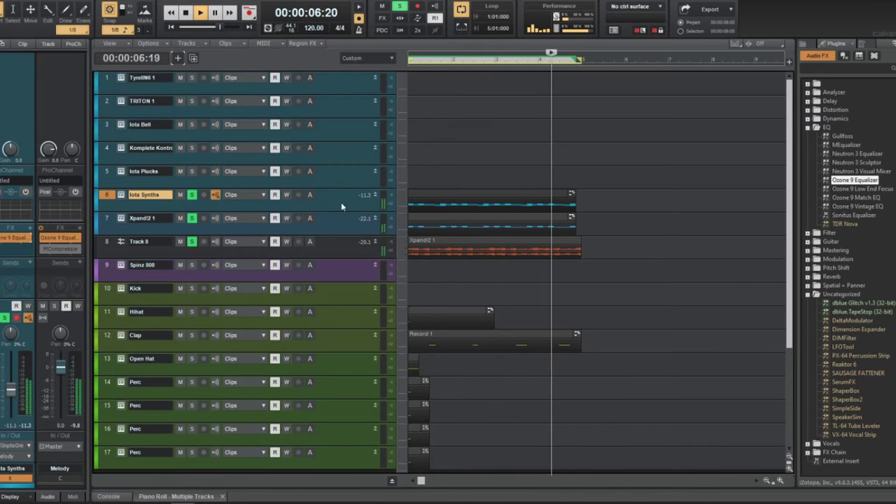
# - Stop playback, transpose the Iota Synths, Xpand!2 1 and Track 8 clips together, and play the result
pyautogui.press('space')
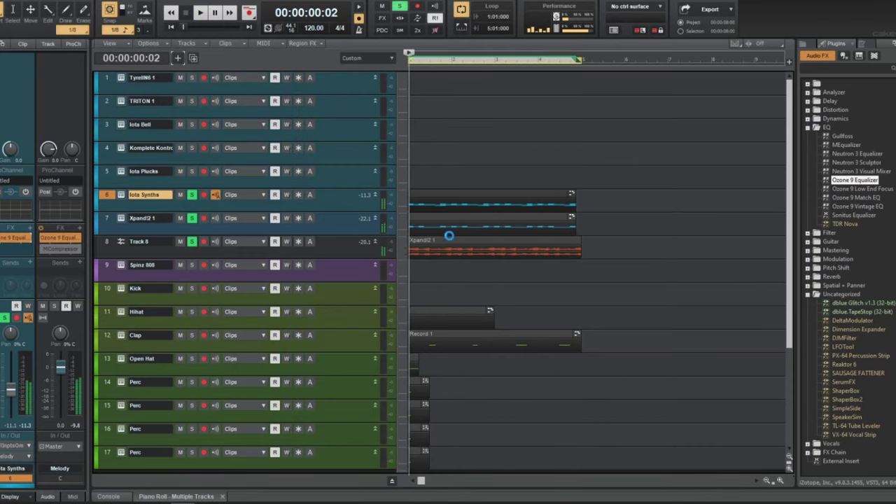
pyautogui.moveTo(608, 244); pyautogui.dragTo(409, 198)
pyautogui.click(80, 0)
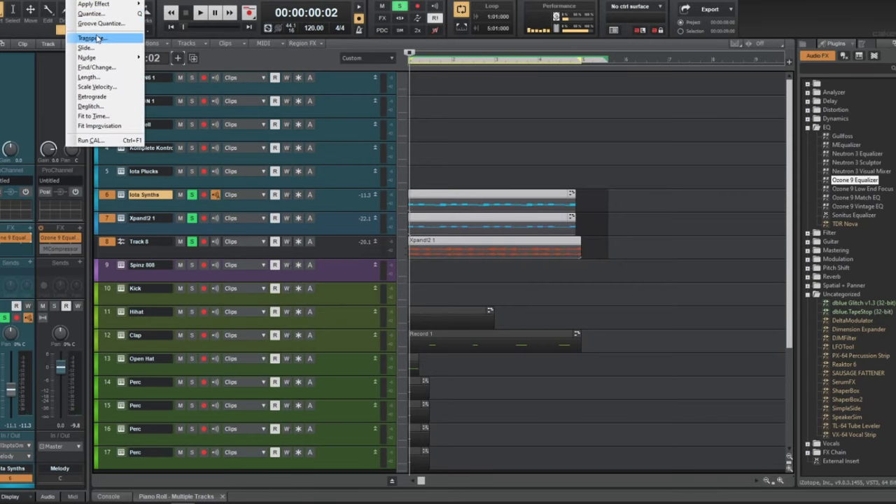
pyautogui.click(98, 38)
pyautogui.press('Return')
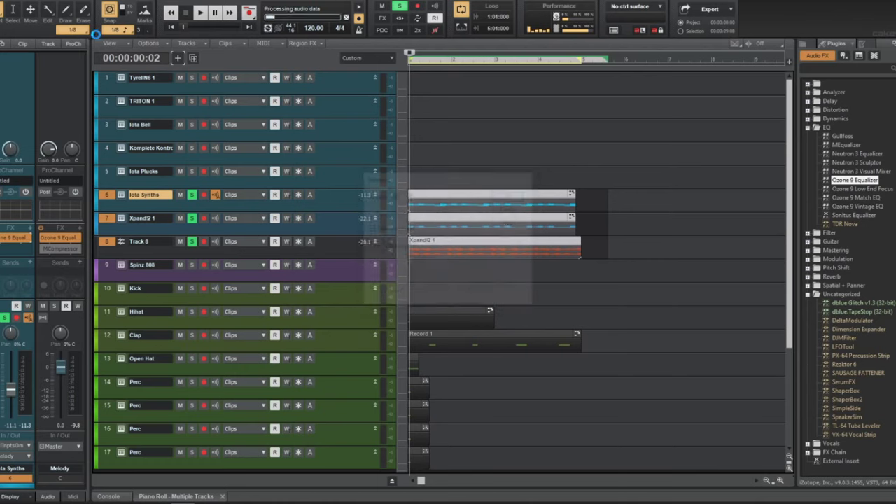
pyautogui.press('space')
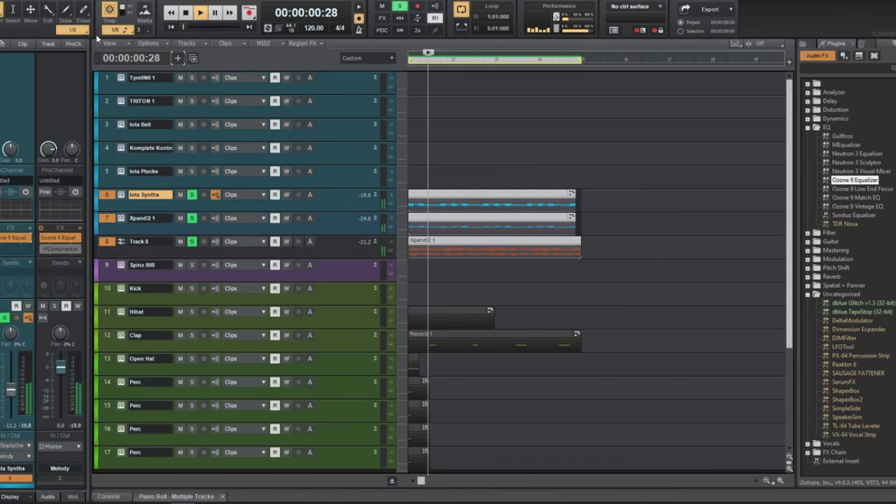
# - Apply Transpose once more to the three selected melody clips and replay the project from the start
pyautogui.press('space')
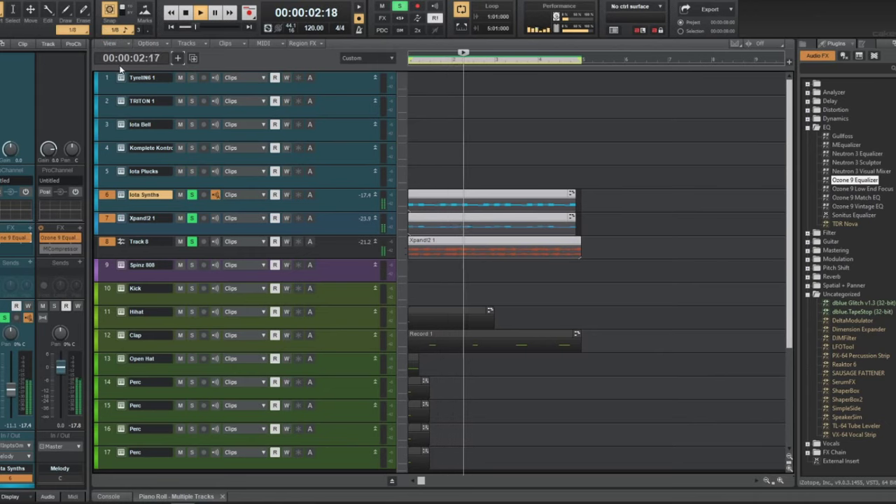
pyautogui.click(76, 2)
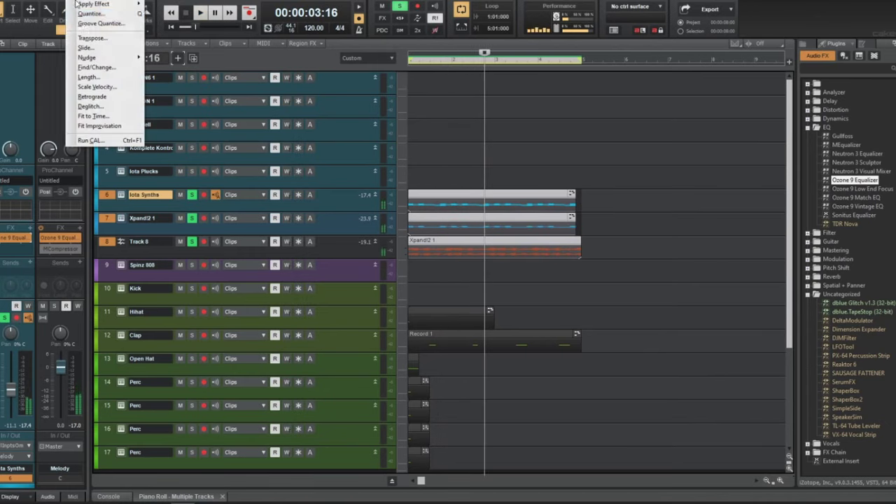
pyautogui.click(87, 37)
pyautogui.press('Return')
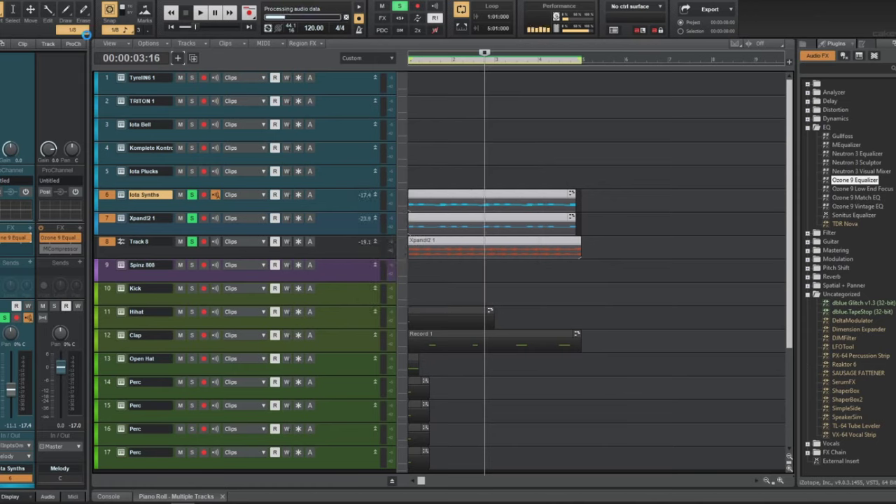
pyautogui.press('w')
pyautogui.press('space')
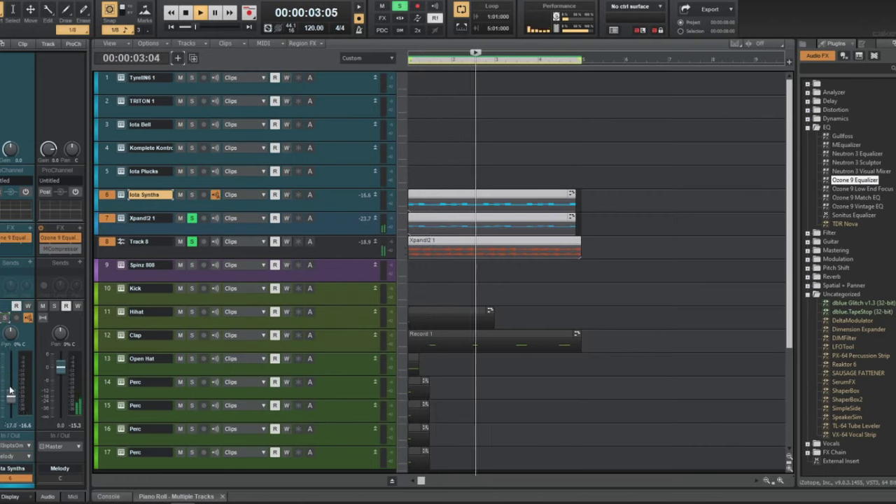
# - Solo the Iota Synths track again and solo the Iota Plucks track with it
pyautogui.click(5, 318)
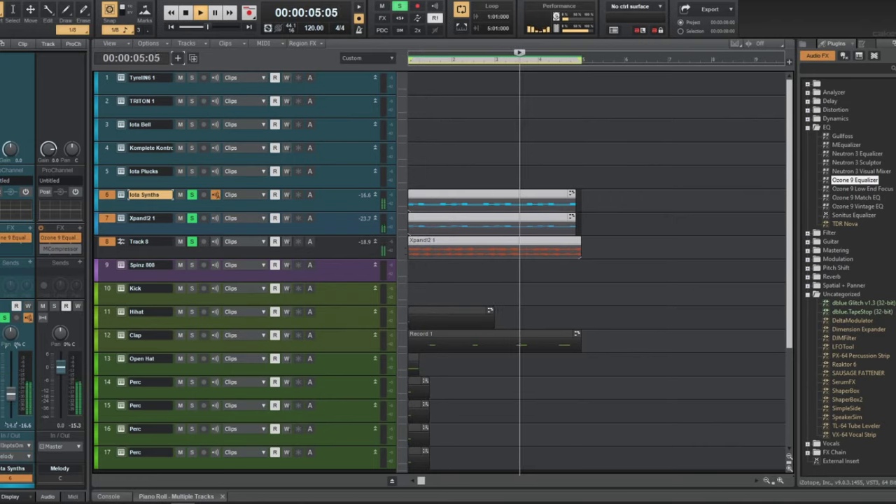
pyautogui.click(212, 179)
pyautogui.click(191, 175)
# - Try a copy of the Iota Synths clip at the start of the Iota Plucks track and check it in the piano roll
pyautogui.moveTo(423, 195); pyautogui.dragTo(426, 176)
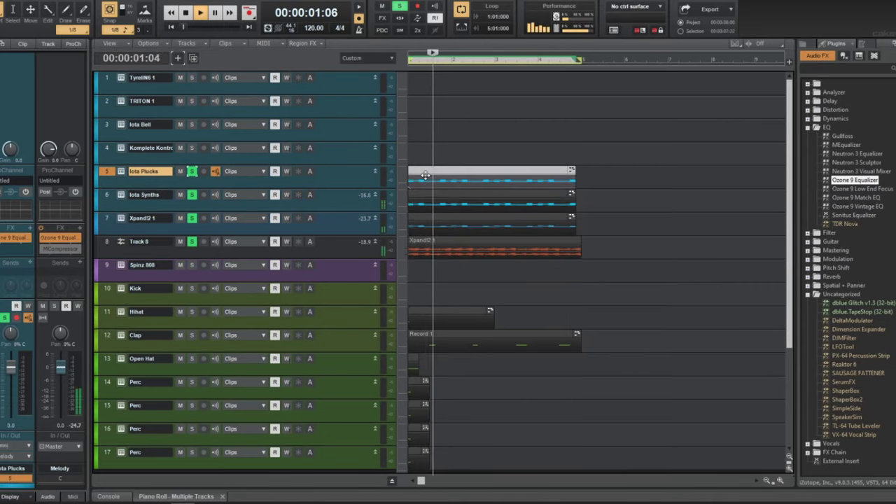
pyautogui.doubleClick(423, 174)
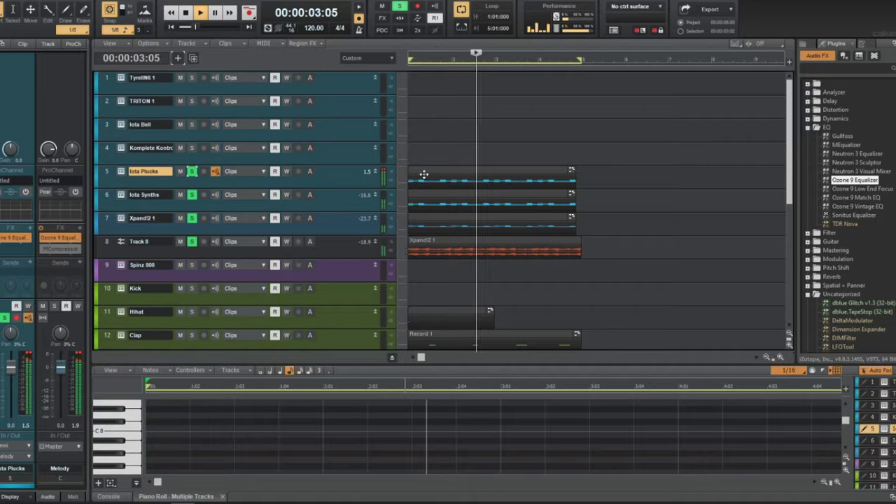
pyautogui.press('d')
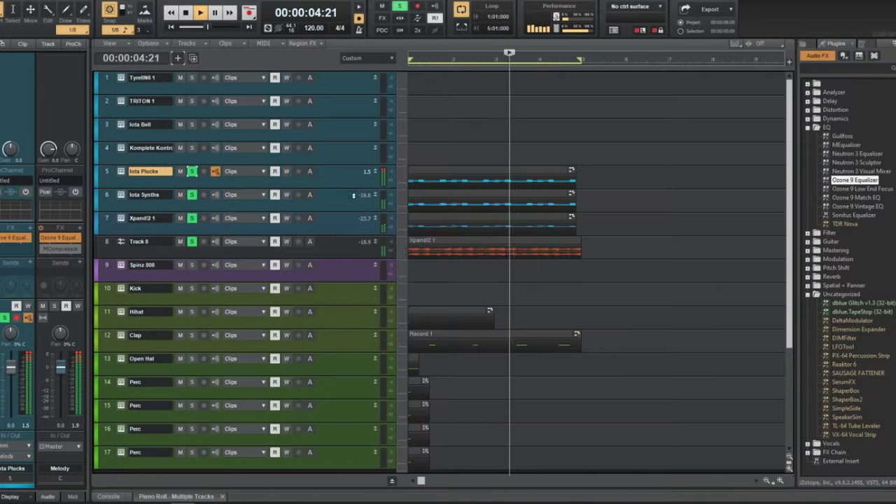
pyautogui.click(441, 172)
# - Open Iota Plucks in the piano roll and draw an eighth note on E5 halfway through the first beat of bar 1
pyautogui.rightClick(429, 173)
pyautogui.moveTo(452, 188)
pyautogui.click(526, 188)
pyautogui.click(175, 121)
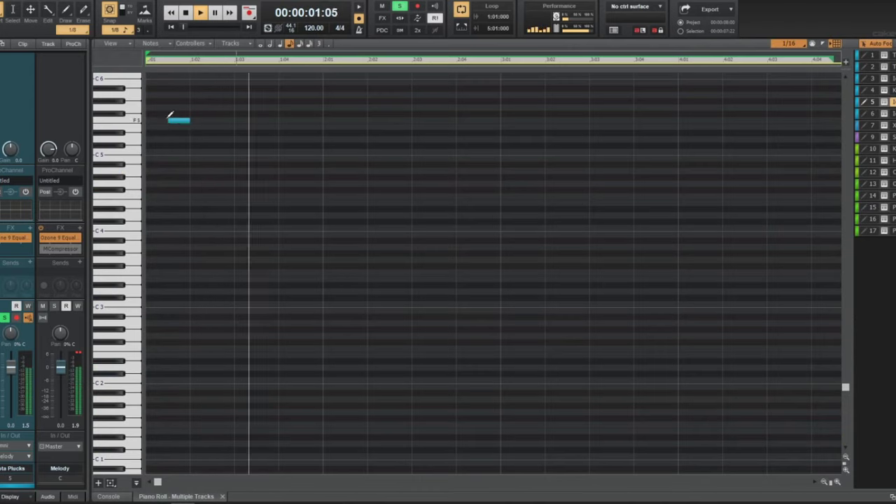
pyautogui.press('space')
pyautogui.moveTo(180, 122); pyautogui.dragTo(176, 127)
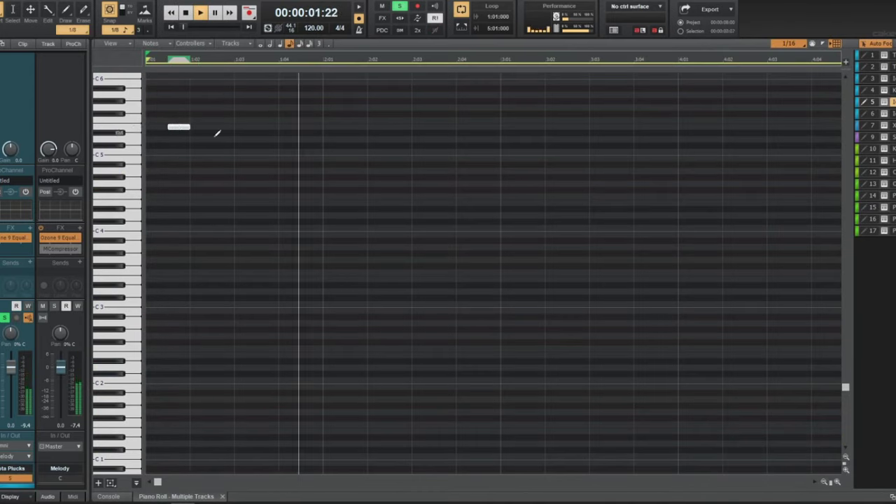
# - Lower the first pluck note to Eb5 and repeat it halfway through beat 1 of bars 2, 3 and 4
pyautogui.click(347, 133)
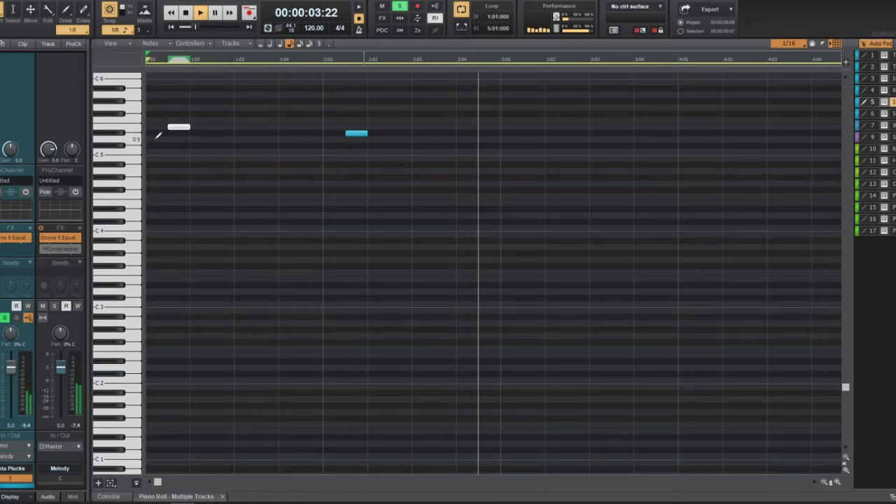
pyautogui.moveTo(180, 127); pyautogui.dragTo(179, 131)
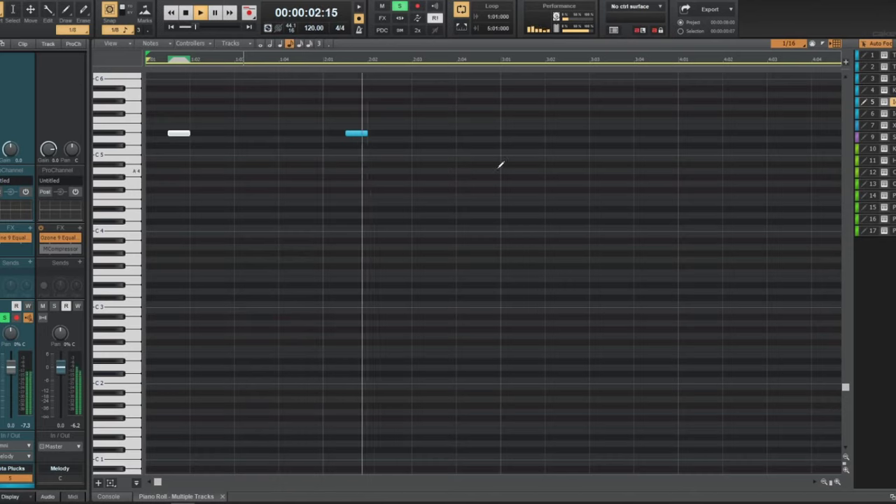
pyautogui.click(526, 131)
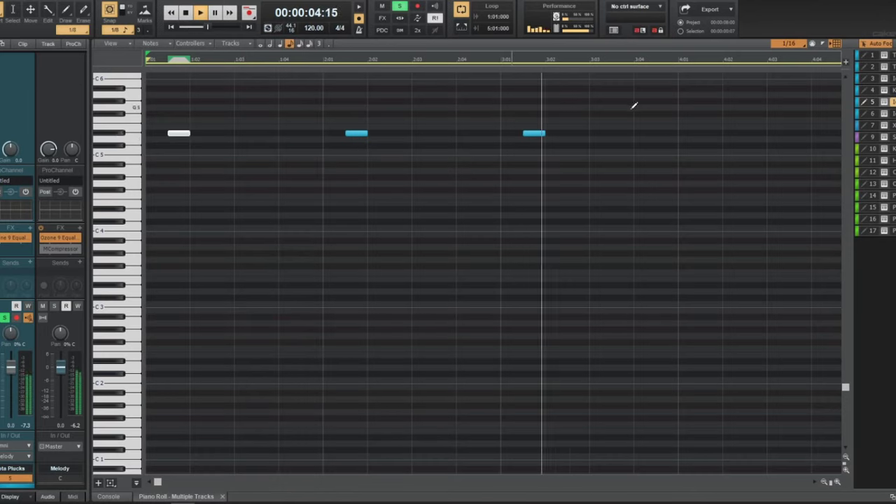
pyautogui.click(701, 131)
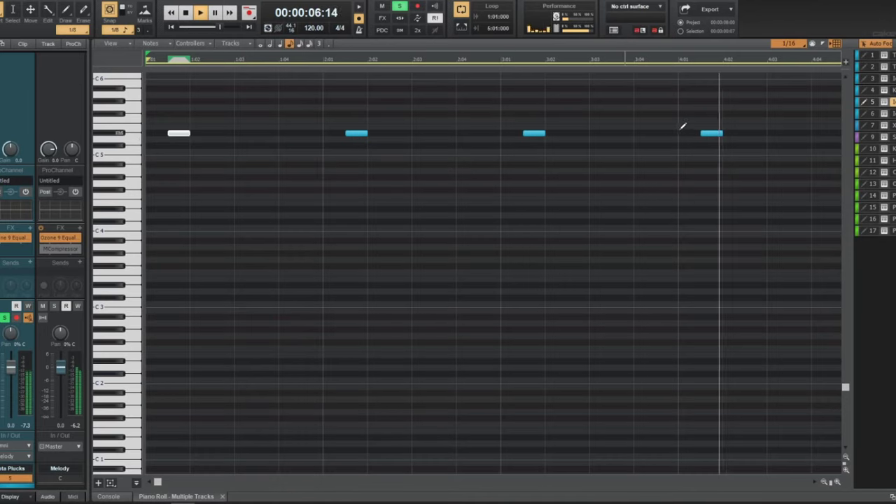
pyautogui.press('d')
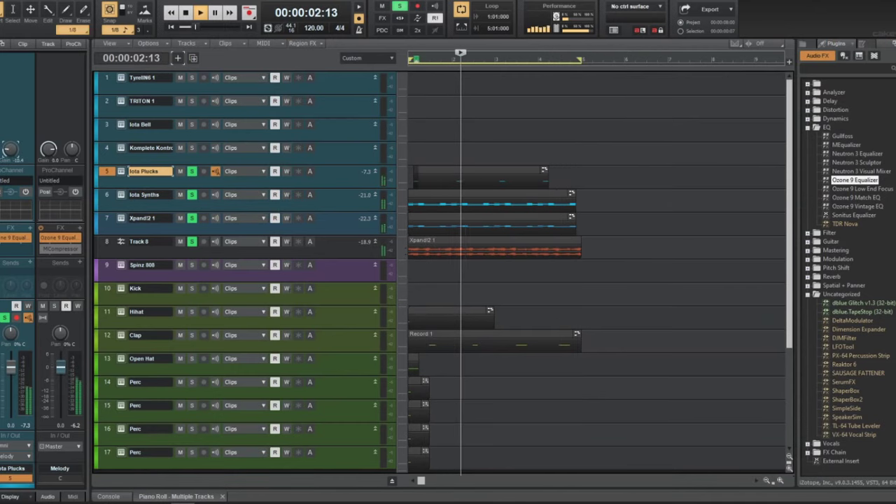
# - Add the CamelCrusher distortion effect to the Iota Plucks track after the equalizer and close its window
pyautogui.click(808, 111)
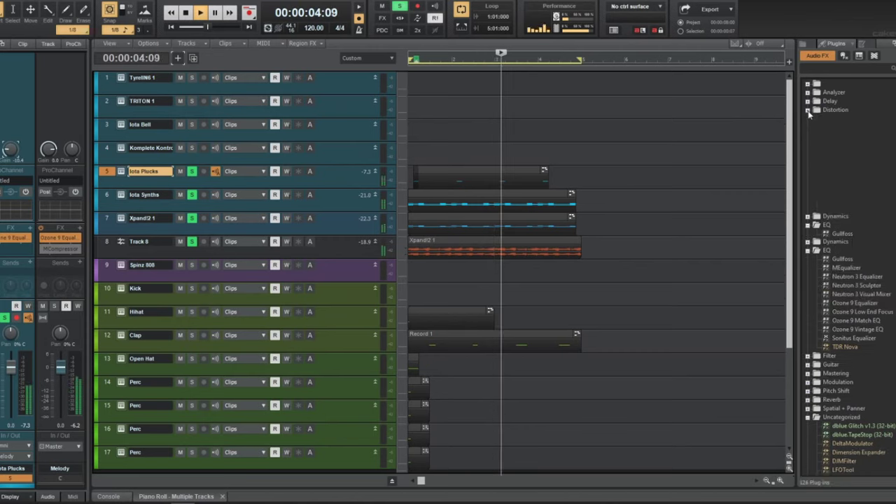
pyautogui.moveTo(12, 254); pyautogui.dragTo(12, 250)
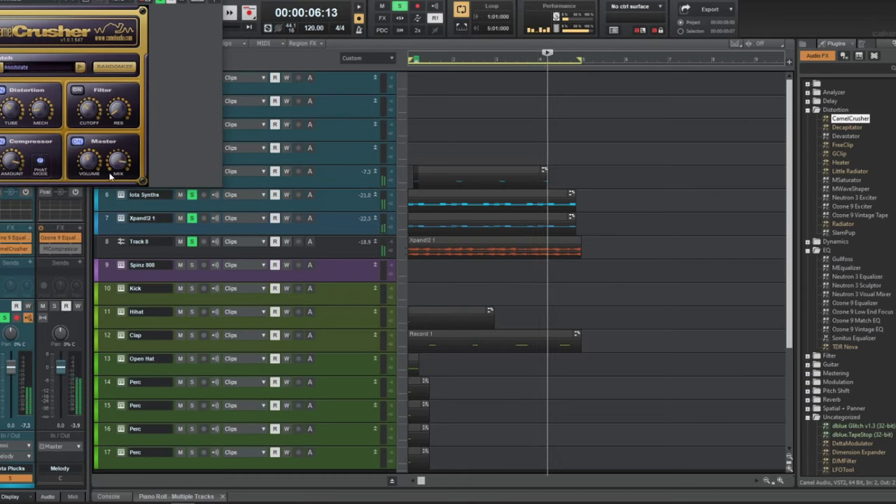
pyautogui.click(215, 2)
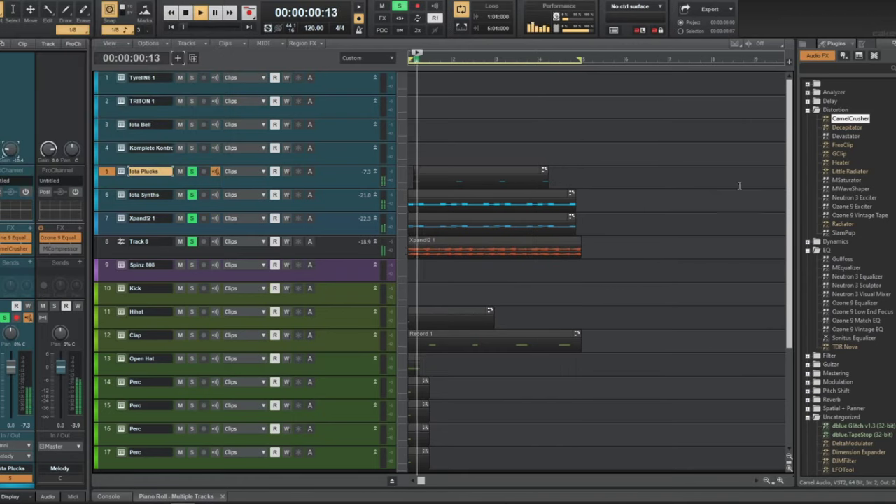
# - Stop playback and insert the RC 20 FX chain on the Melody bus between the Ozone 9 Equalizer and MCompressor
pyautogui.press('d')
pyautogui.press('d')
pyautogui.scroll(-1, 652, 224)
pyautogui.scroll(1, 651, 224)
pyautogui.press('space')
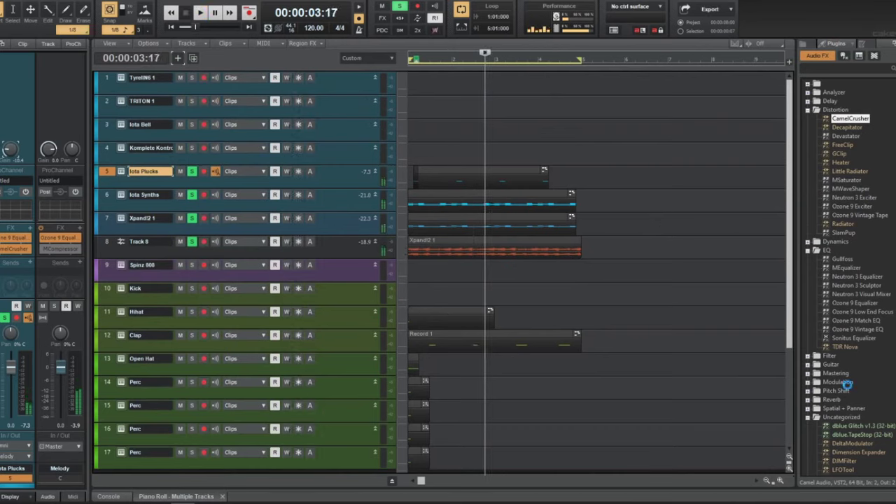
pyautogui.scroll(-4, 841, 380)
pyautogui.scroll(1, 875, 406)
pyautogui.scroll(-1, 882, 434)
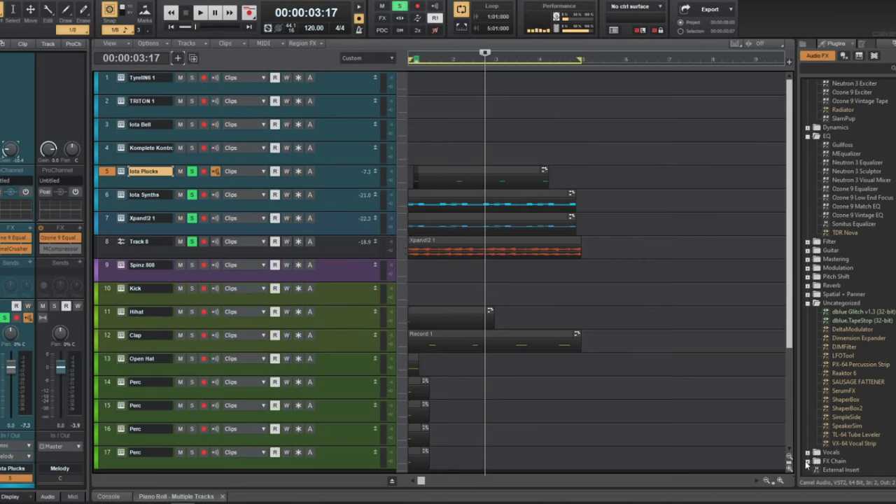
pyautogui.click(809, 462)
pyautogui.moveTo(839, 409); pyautogui.dragTo(56, 233)
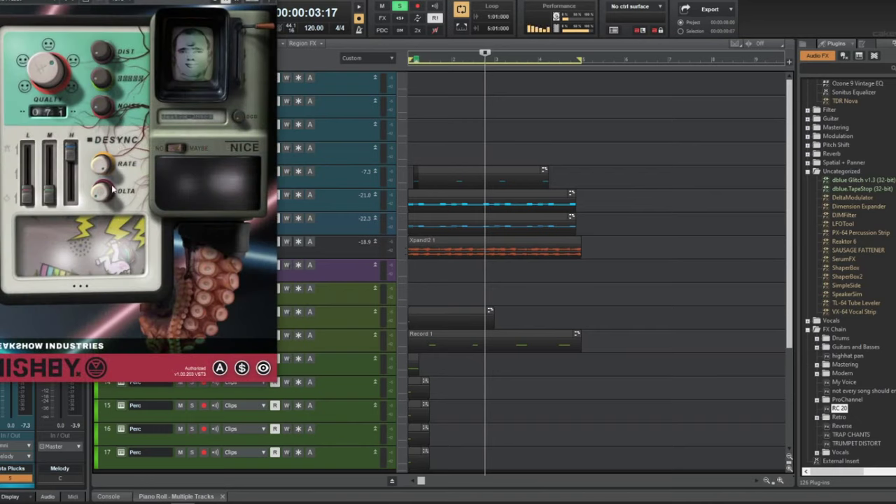
# - Move the MISHBY and RC 20 windows into view, start playback and lower MISHBY's Quality
pyautogui.moveTo(185, 1); pyautogui.dragTo(400, 33)
pyautogui.moveTo(191, 0); pyautogui.dragTo(536, 133)
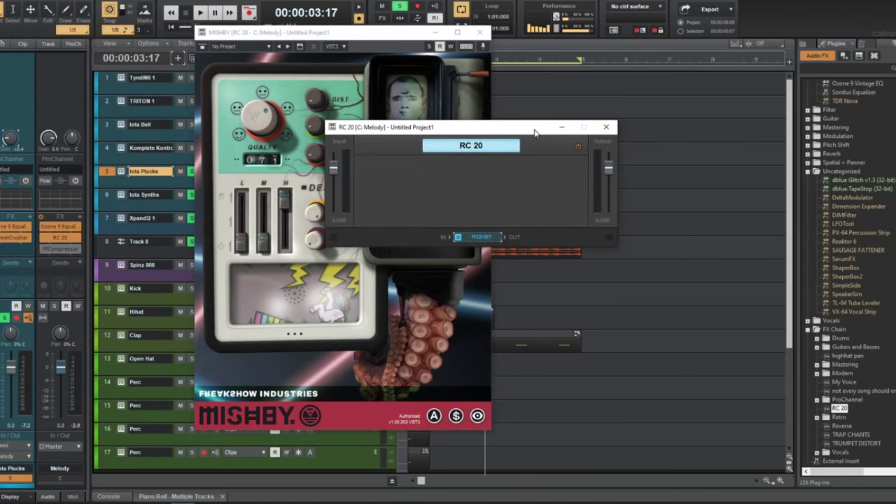
pyautogui.click(809, 136)
pyautogui.click(808, 136)
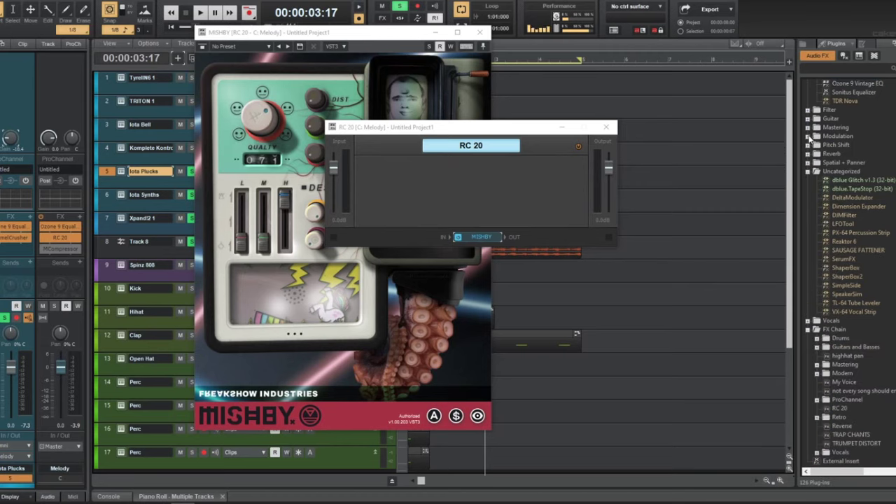
pyautogui.moveTo(363, 38); pyautogui.dragTo(459, 63)
pyautogui.press('space')
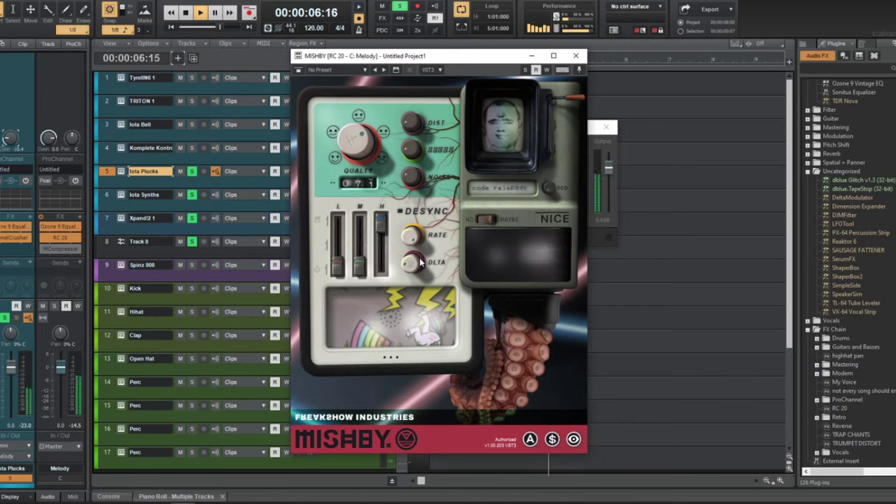
pyautogui.moveTo(354, 151); pyautogui.dragTo(345, 184)
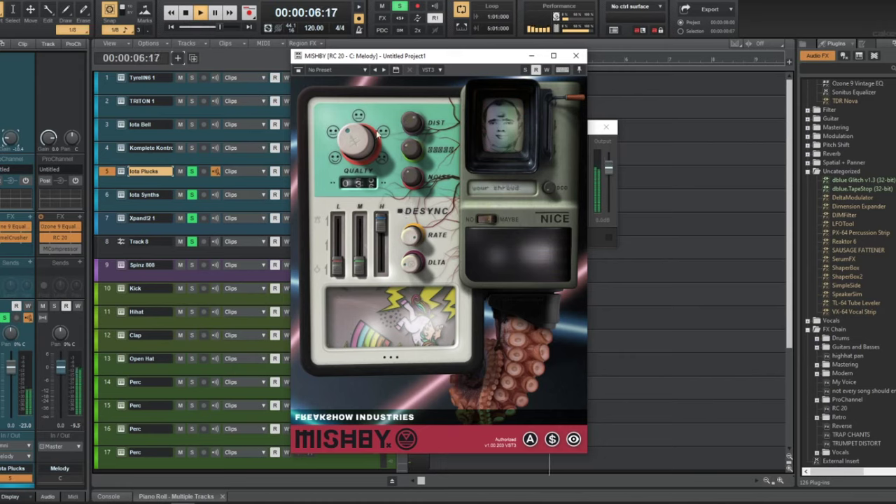
# - Try the MAYBE setting of MISHBY's switch, return it to NO, and close the MISHBY and RC 20 windows
pyautogui.click(492, 221)
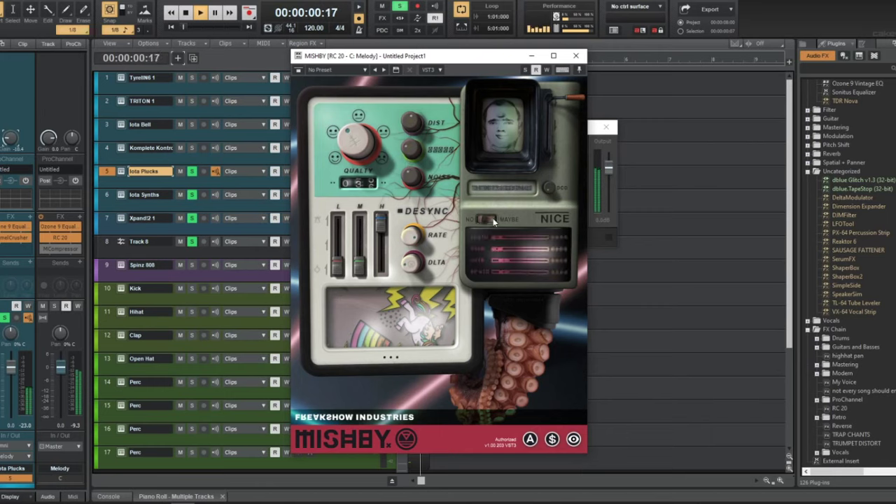
pyautogui.click(486, 221)
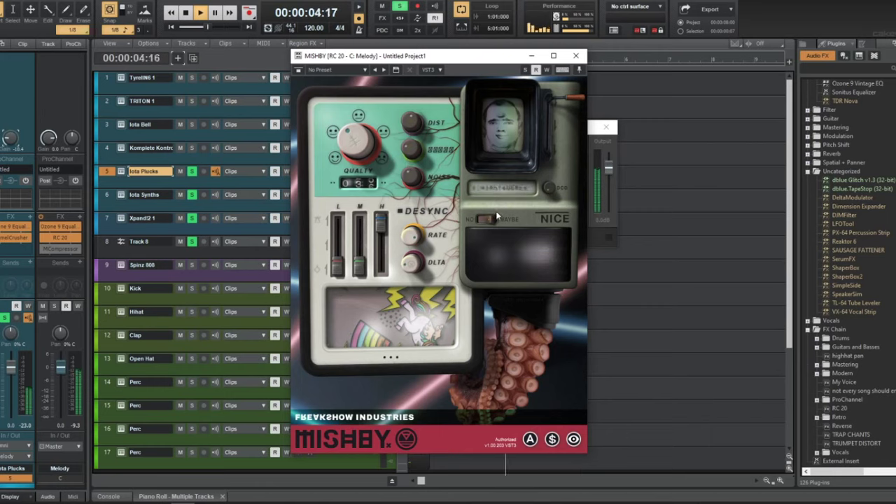
pyautogui.click(576, 55)
pyautogui.click(606, 127)
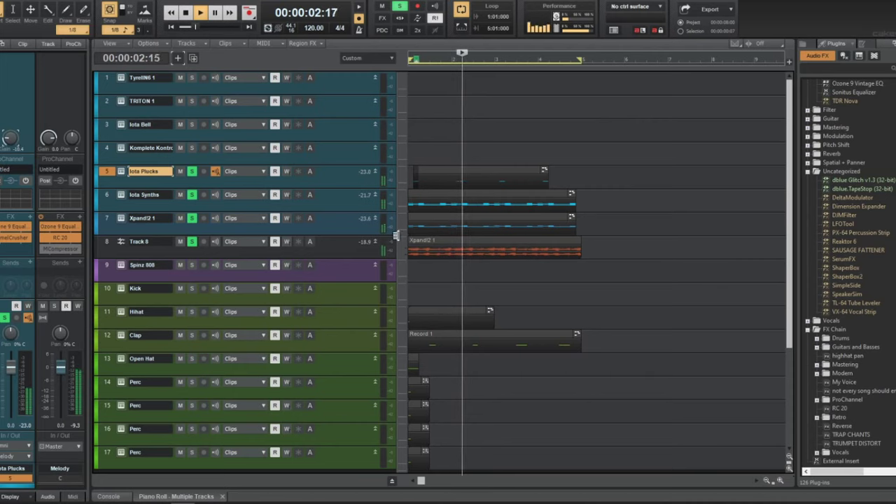
# - Lower the volume of Track 8 to about -5.4 dB and of Iota Plucks to about -5.8 dB
pyautogui.click(352, 248)
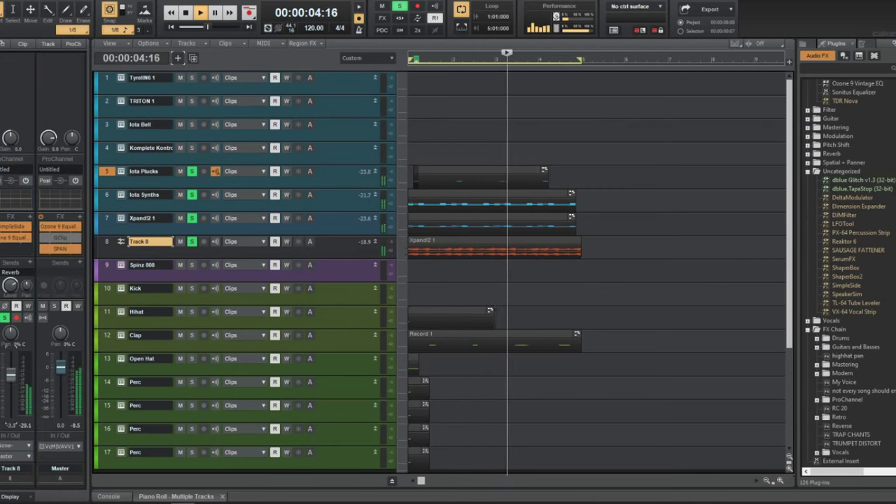
pyautogui.doubleClick(472, 170)
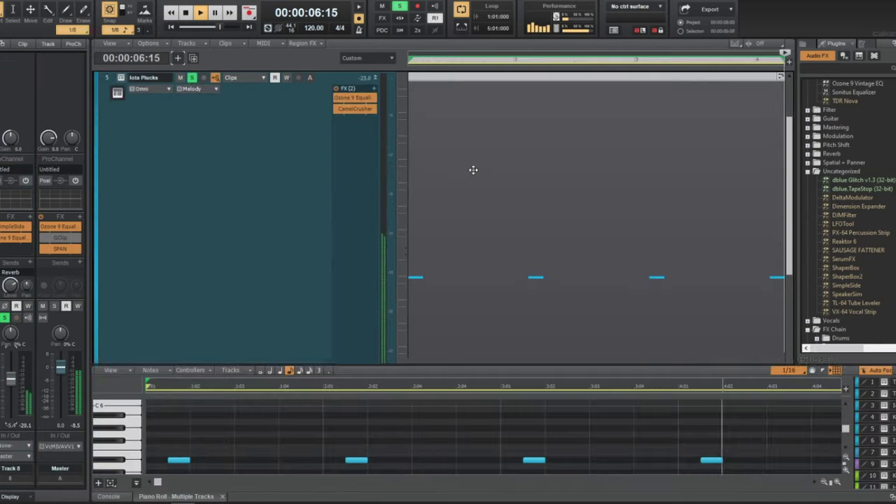
pyautogui.click(269, 194)
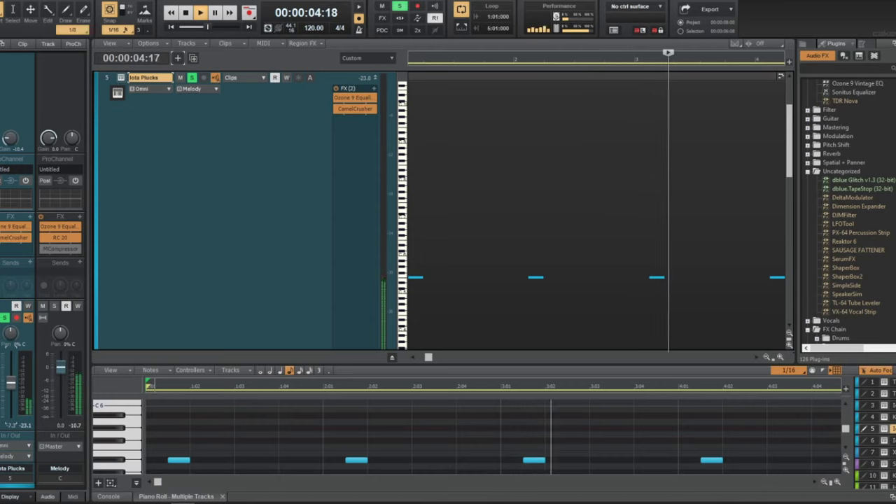
pyautogui.press('d')
pyautogui.press('d')
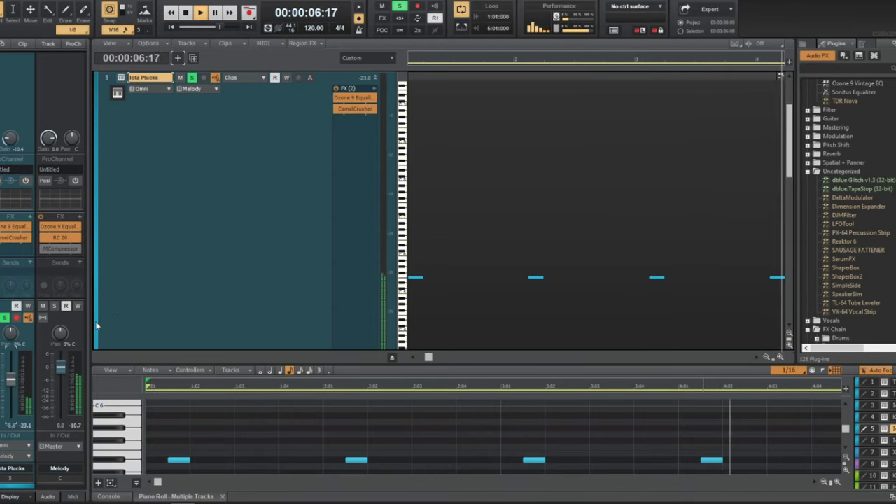
pyautogui.press('f')
pyautogui.press('d')
pyautogui.scroll(-2, 610, 287)
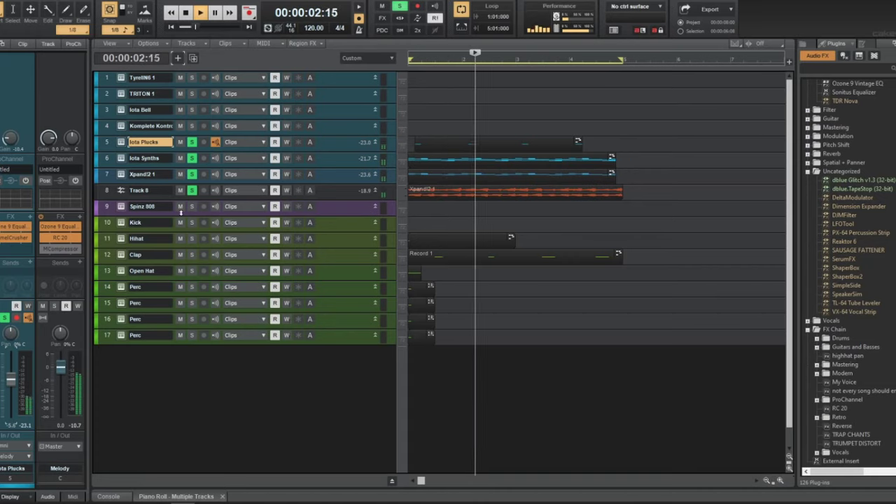
# - Switch to the Move tool, stop playback and open the Xpand!2 1 MIDI clip in the full-size piano roll
pyautogui.click(423, 193)
pyautogui.middleClick(423, 194)
pyautogui.click(414, 185)
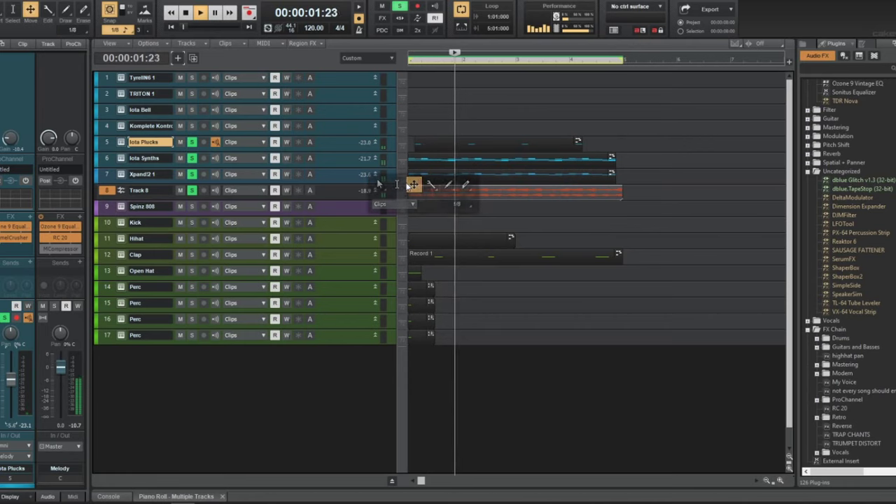
pyautogui.click(417, 177)
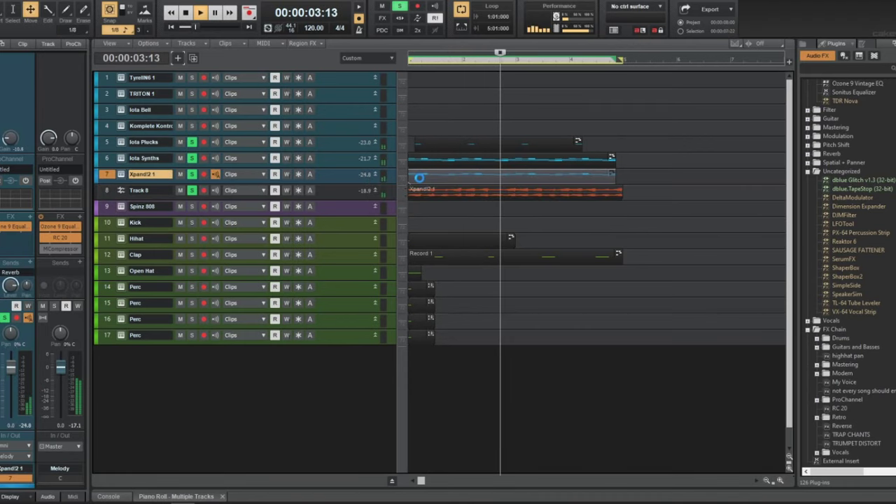
pyautogui.press('space')
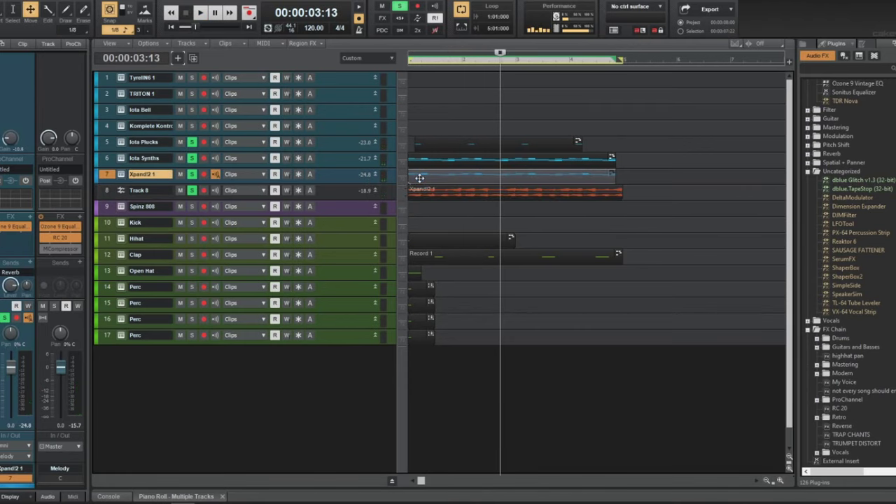
pyautogui.doubleClick(419, 178)
pyautogui.hotkey('shift', 'd')
pyautogui.scroll(6, 334, 176)
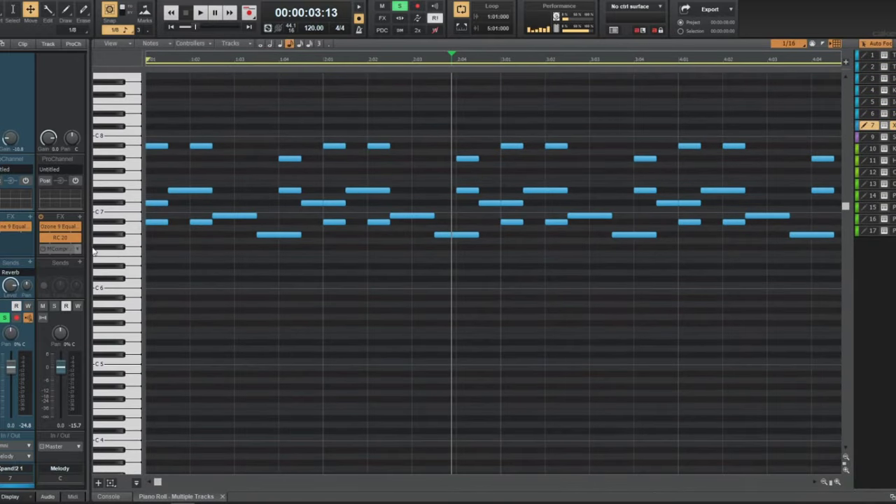
# - Duplicate all the Xpand!2 notes one octave higher and play back the result
pyautogui.hotkey('ctrl', 'a')
pyautogui.moveTo(151, 218); pyautogui.dragTo(144, 143)
pyautogui.press('space')
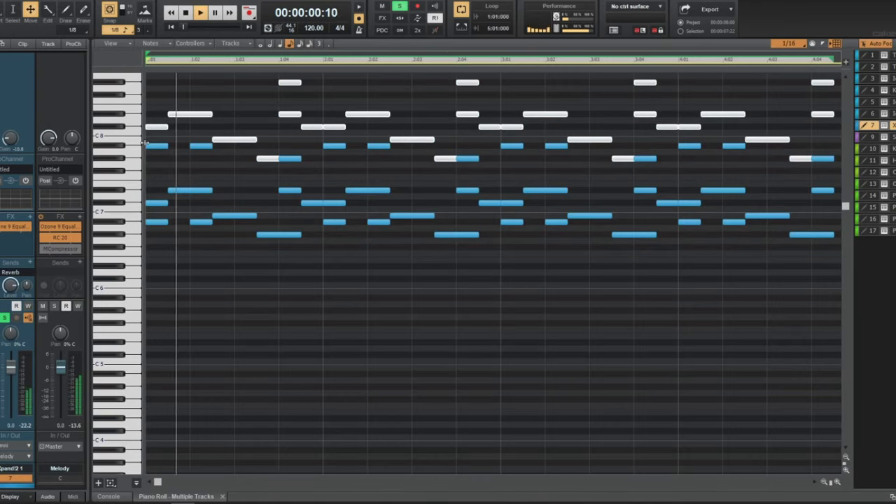
pyautogui.scroll(2, 268, 165)
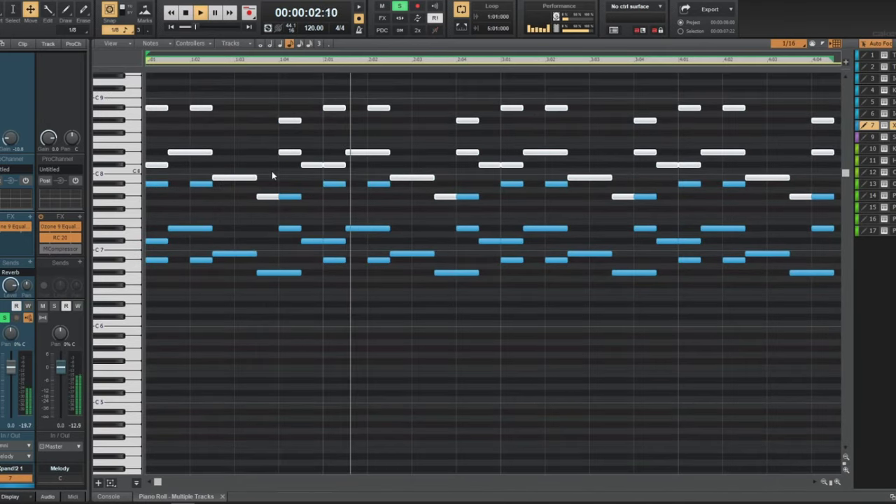
pyautogui.scroll(2, 269, 175)
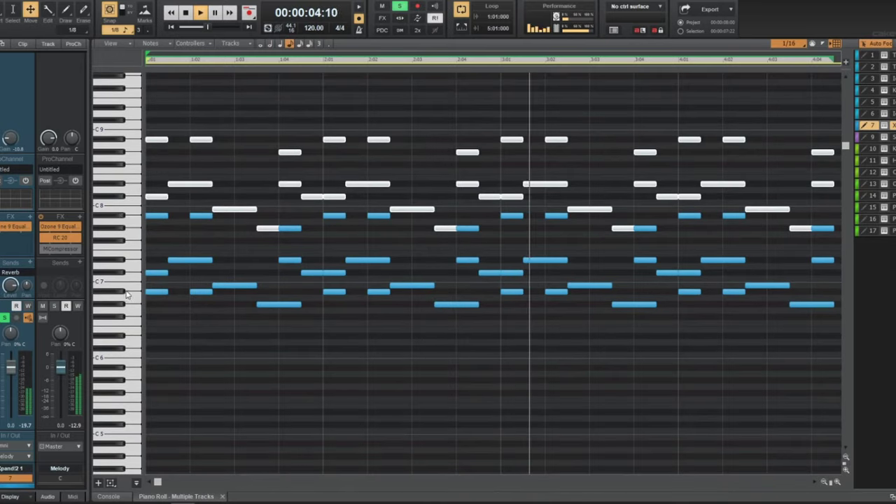
# - Stop playback, return to the track view, save the project and play the loop from the start
pyautogui.press('space')
pyautogui.press('d')
pyautogui.hotkey('ctrl', 's')
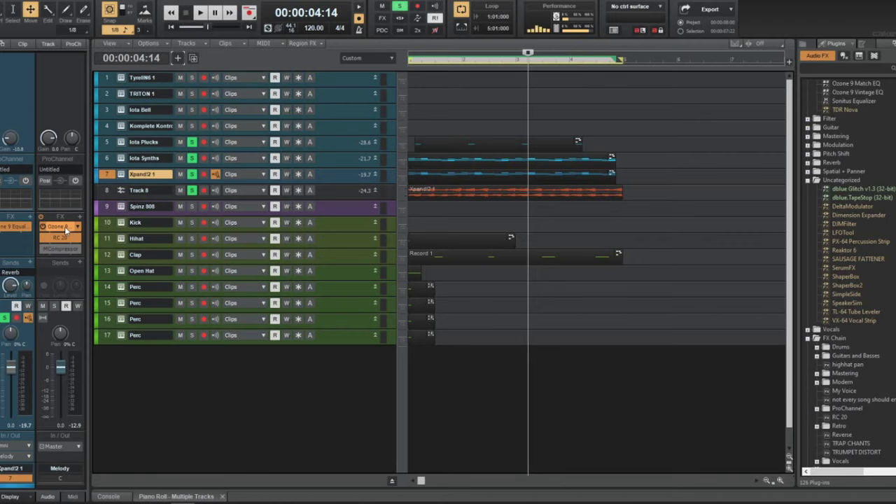
pyautogui.press('w')
pyautogui.press('space')
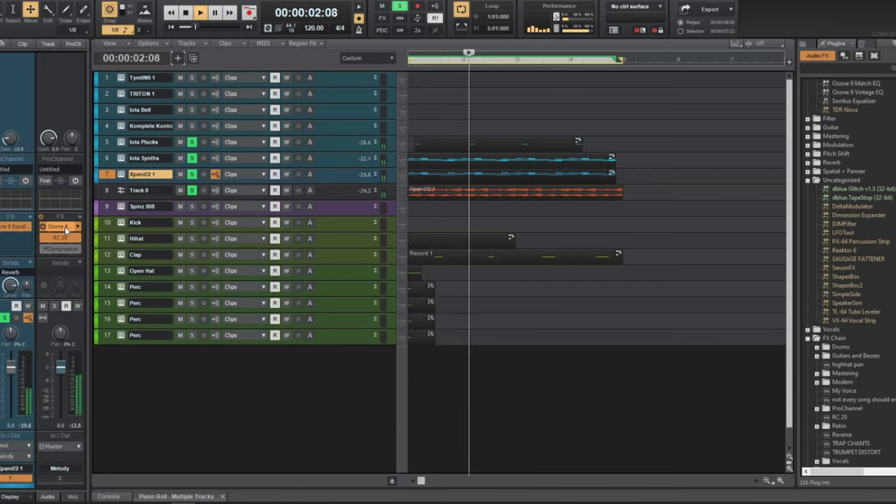
# - Open the Komplete Kontrol instrument, solo its track and filter the All One-shots library to the Vocal type
pyautogui.click(143, 142)
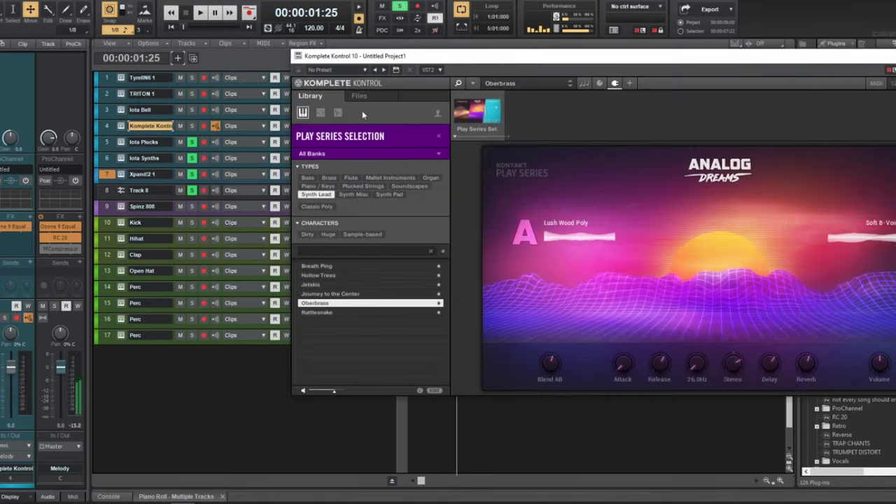
pyautogui.click(360, 146)
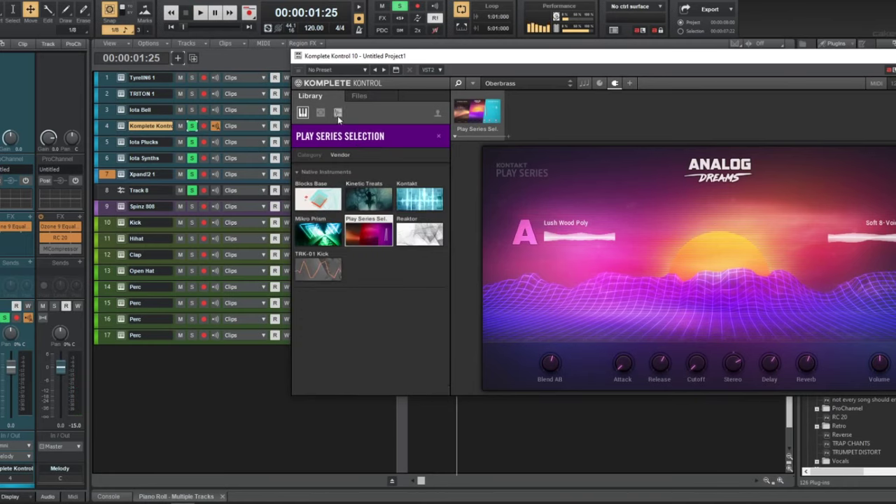
pyautogui.click(350, 137)
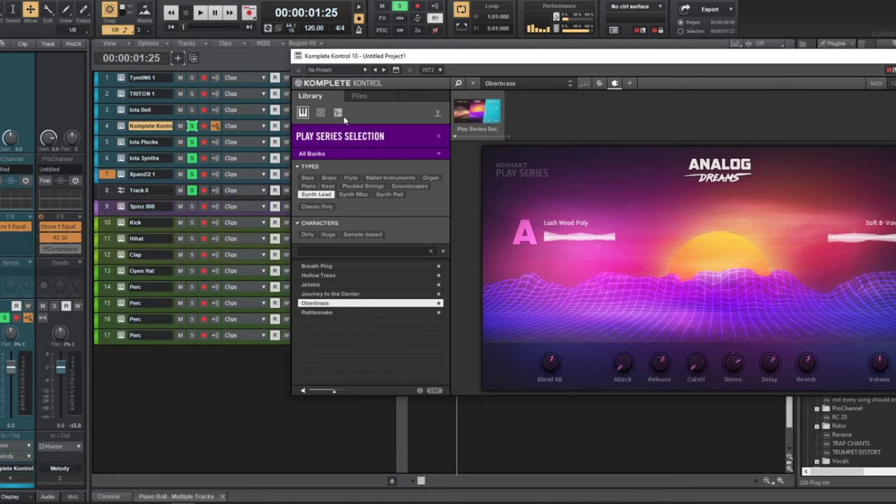
pyautogui.click(337, 112)
pyautogui.click(348, 200)
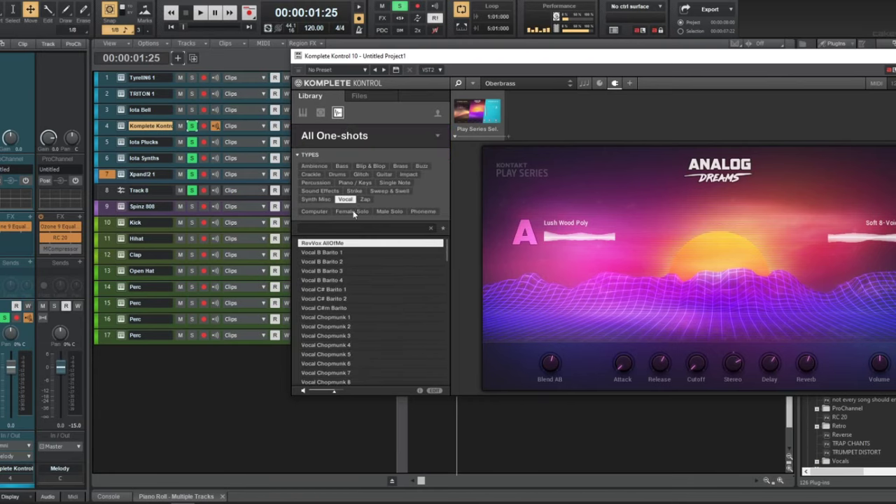
# - Audition the Barito vocal one-shots, load Vocal C# Barito 2, then stop playback and close Komplete Kontrol
pyautogui.click(352, 289)
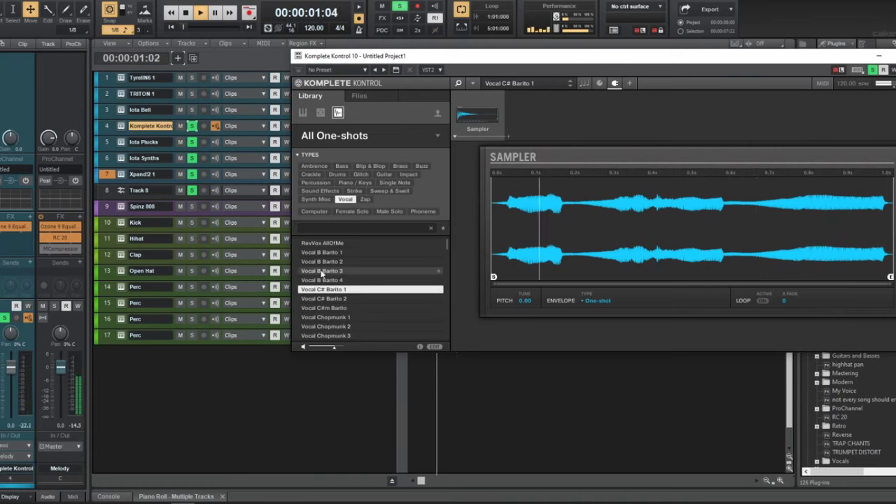
pyautogui.click(346, 309)
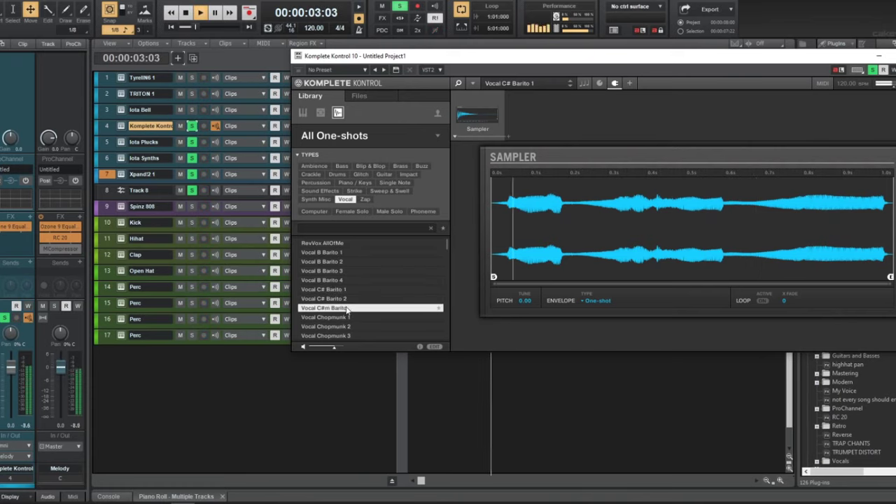
pyautogui.click(347, 299)
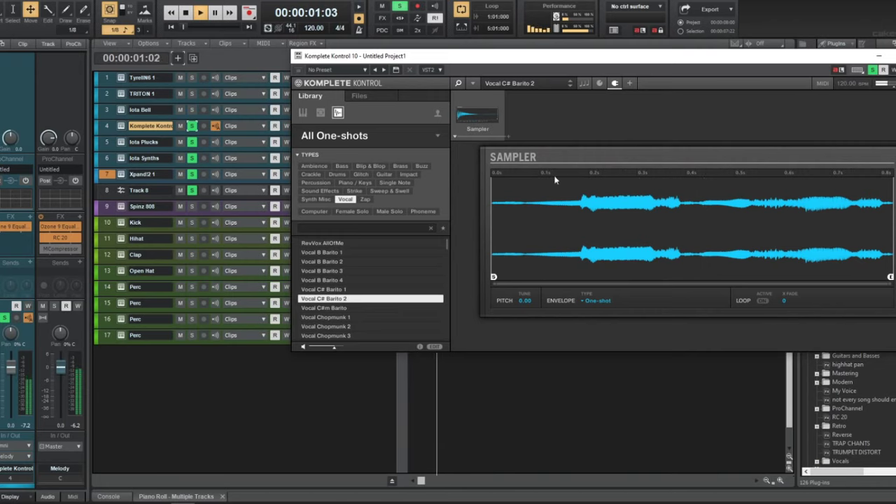
pyautogui.press('space')
pyautogui.moveTo(828, 57); pyautogui.dragTo(602, 58)
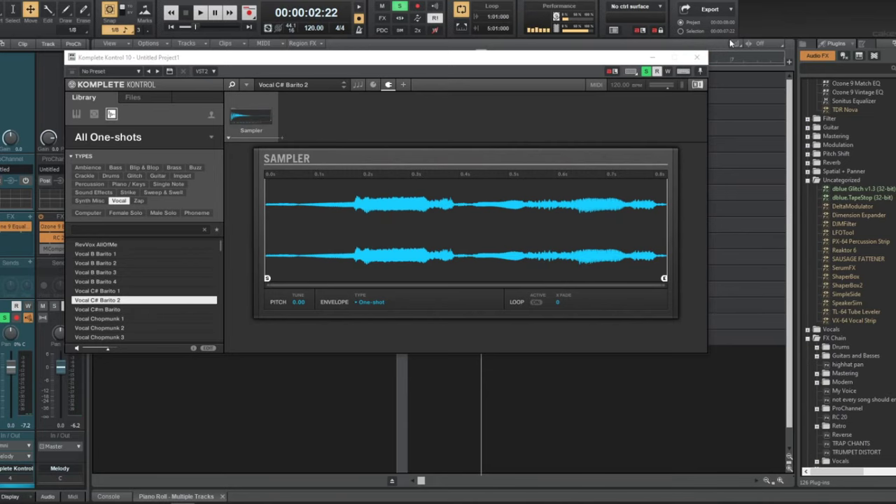
pyautogui.click(697, 57)
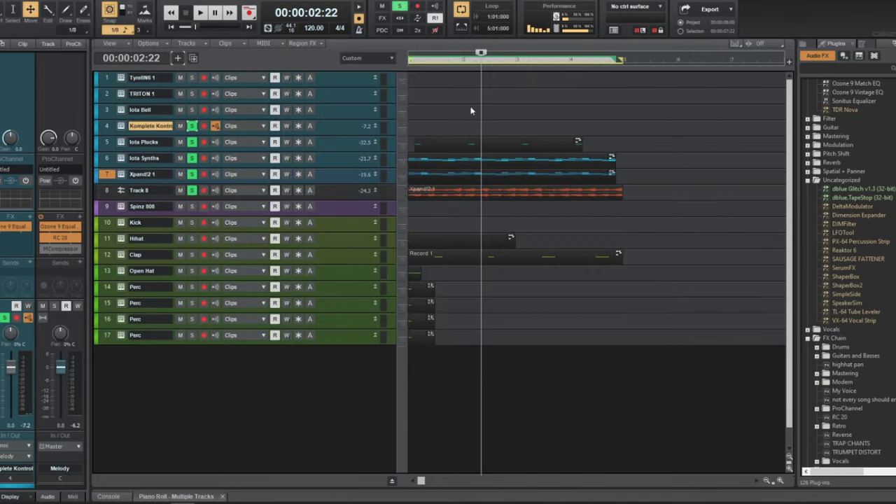
# - Switch to the Smart tool and open the Komplete Kontrol track in the full-size piano roll
pyautogui.rightClick(415, 129)
pyautogui.moveTo(455, 143)
pyautogui.click(541, 143)
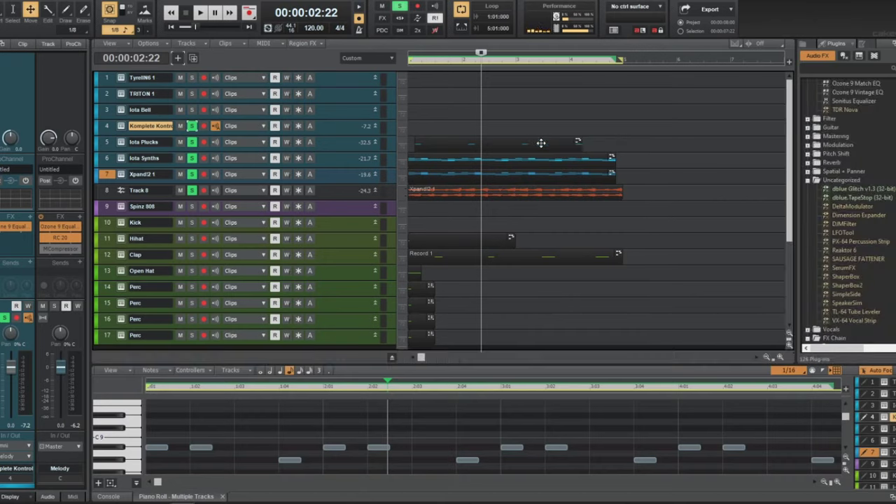
pyautogui.press('d')
pyautogui.middleClick(402, 188)
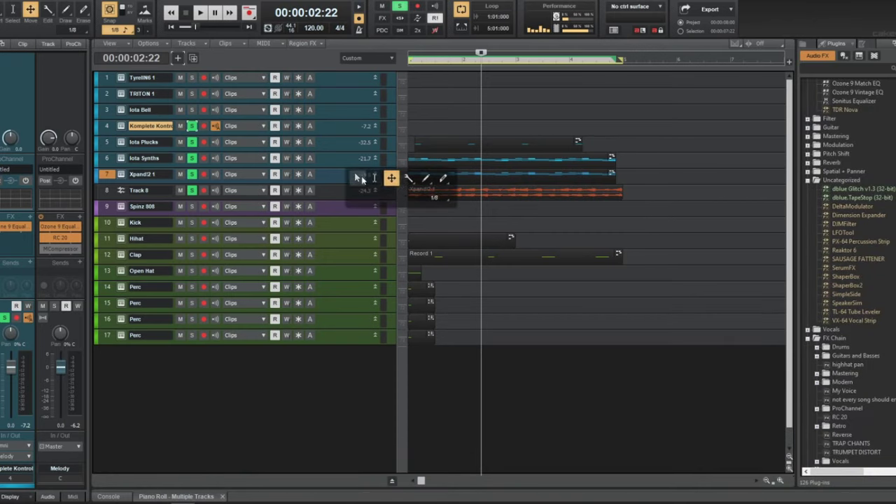
pyautogui.click(360, 179)
pyautogui.press('d')
pyautogui.hotkey('shift', 'd')
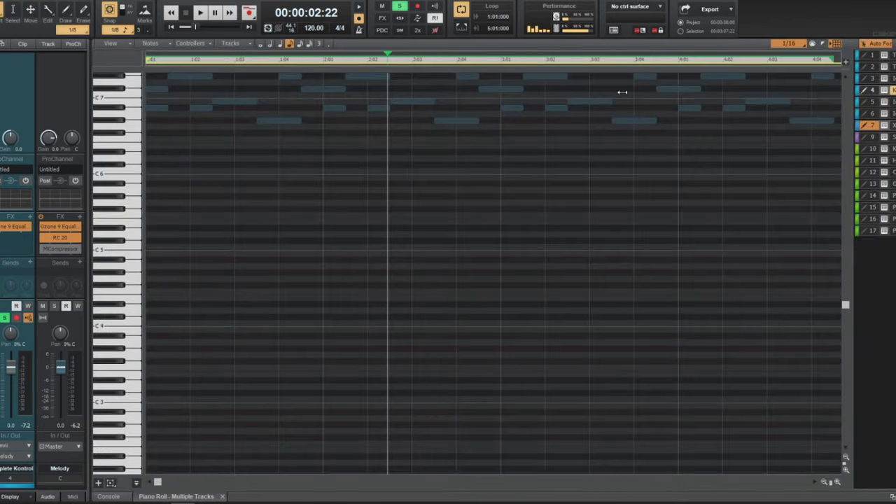
# - Show only track 4 in the piano roll and draw an eighth note on A4 at the start of bar 1
pyautogui.click(873, 90)
pyautogui.scroll(2, 235, 201)
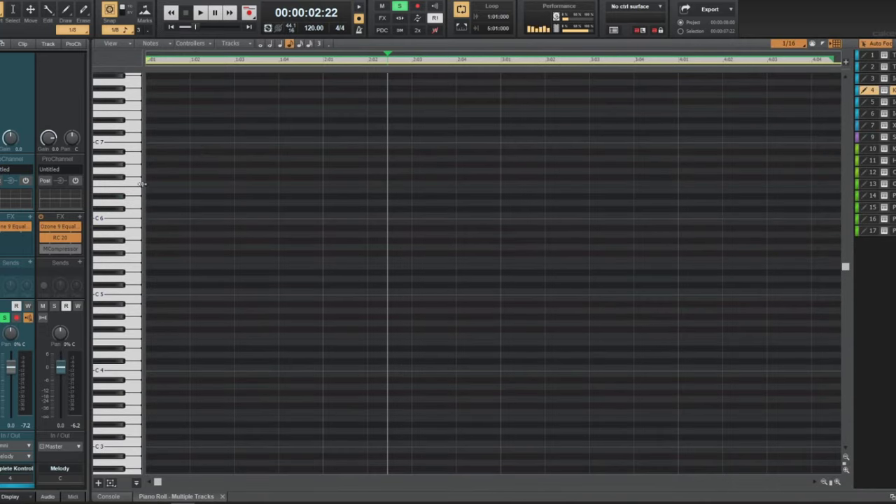
pyautogui.click(149, 310)
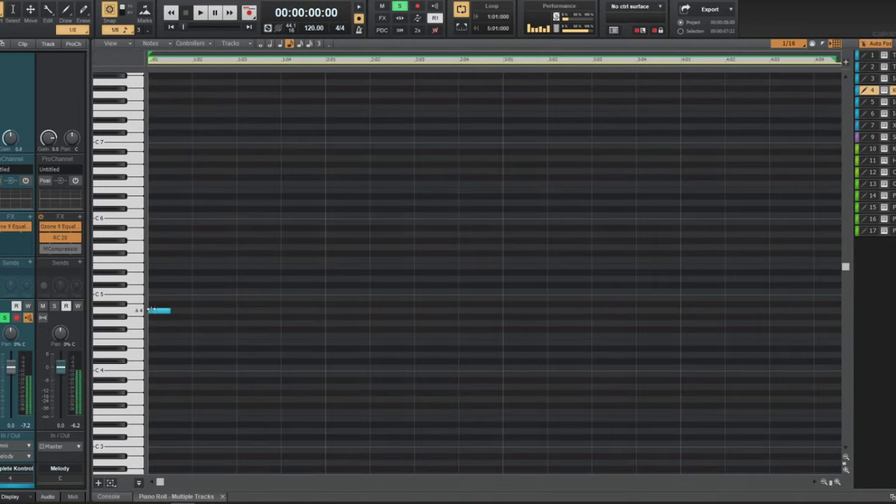
# - Audition the vocal note at the start of bar 1 at different pitches in the loop and settle it on G4
pyautogui.press('space')
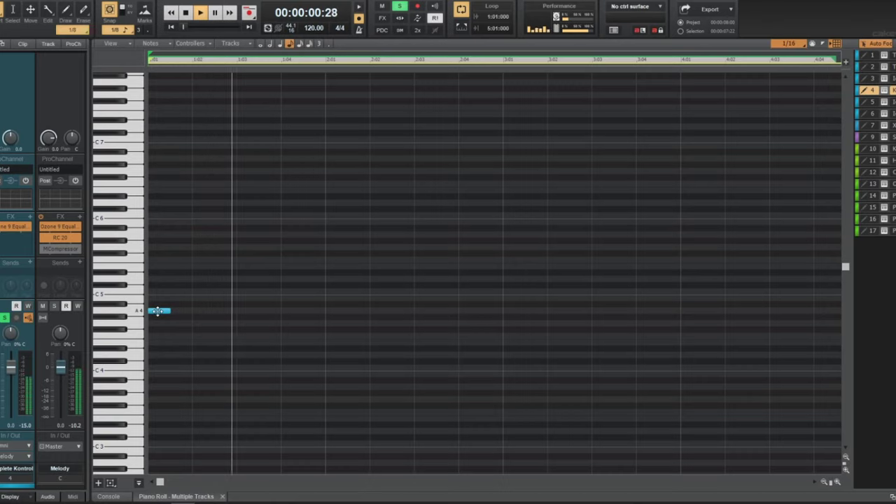
pyautogui.scroll(3, 189, 301)
pyautogui.press('space')
pyautogui.moveTo(164, 310); pyautogui.dragTo(164, 330)
pyautogui.press('space')
pyautogui.press('space')
pyautogui.press('space')
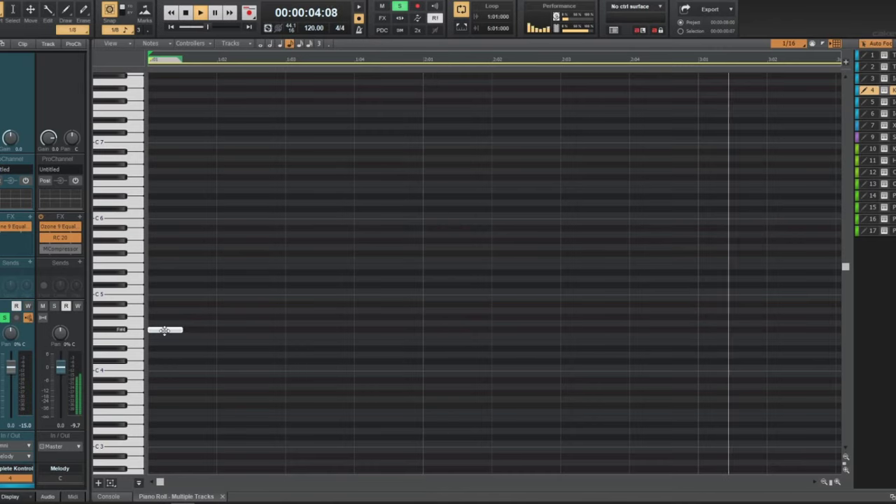
pyautogui.press('space')
pyautogui.moveTo(164, 332); pyautogui.dragTo(164, 327)
pyautogui.press('space')
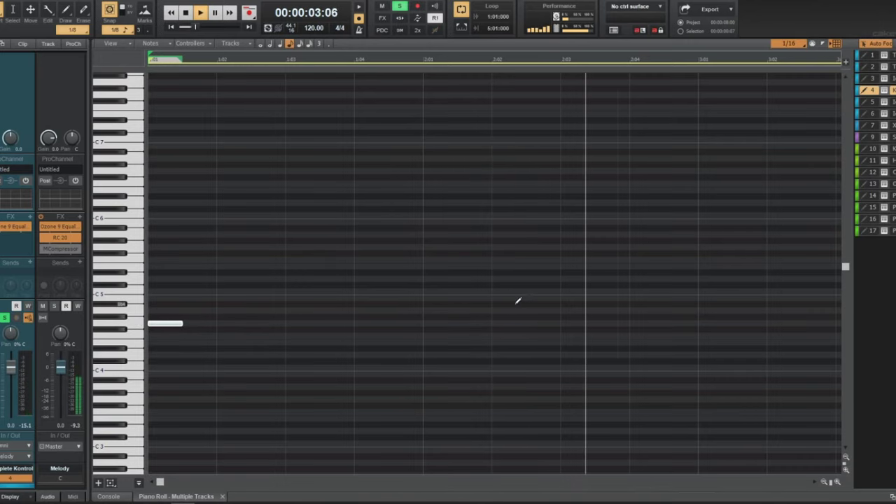
# - Add a second G4 note on beat 4 of bar 2 and play the loop from the start
pyautogui.scroll(-1, 548, 295)
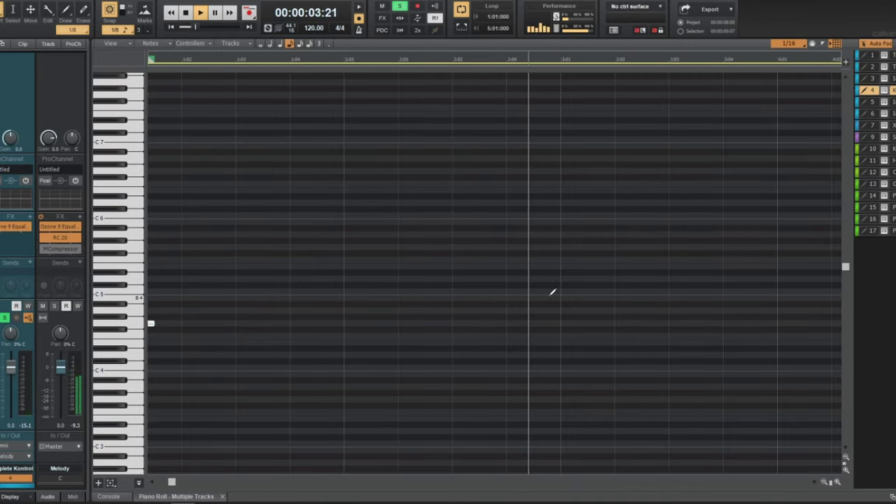
pyautogui.click(509, 323)
pyautogui.scroll(-1, 438, 303)
pyautogui.hotkey('ctrl', 'Home')
pyautogui.press('space')
pyautogui.scroll(-3, 404, 300)
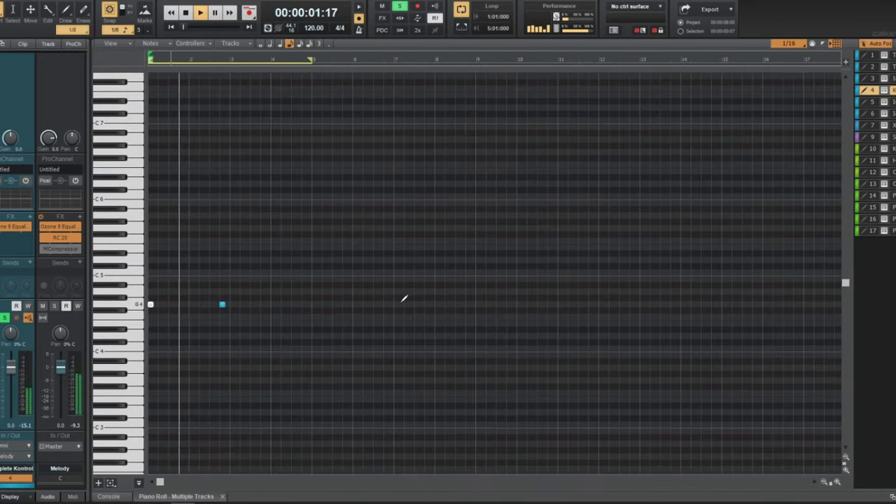
pyautogui.scroll(1, 378, 306)
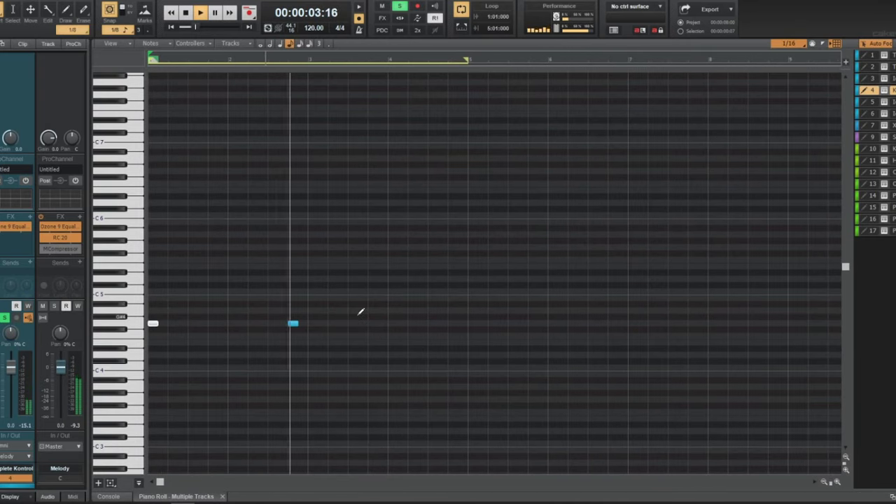
# - Move the second G4 note to the start of bar 3, replay the loop and return to the track view
pyautogui.press('space')
pyautogui.moveTo(293, 323); pyautogui.dragTo(314, 324)
pyautogui.press('w')
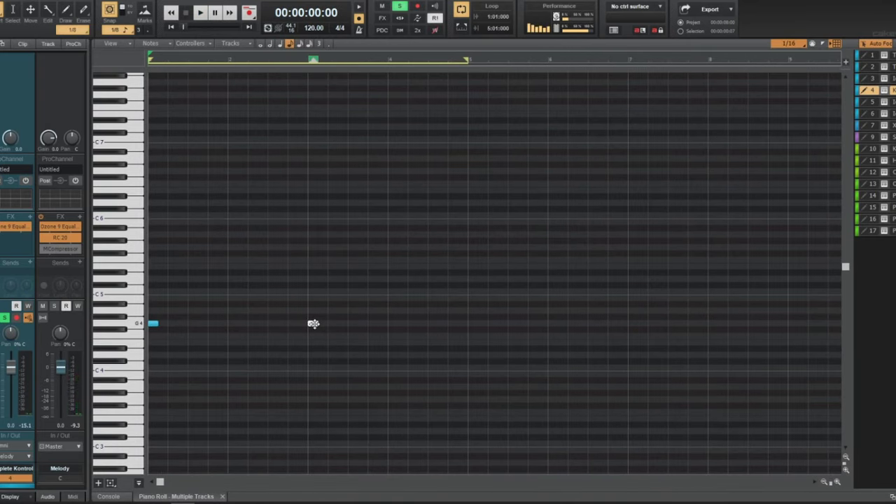
pyautogui.press('space')
pyautogui.press('d')
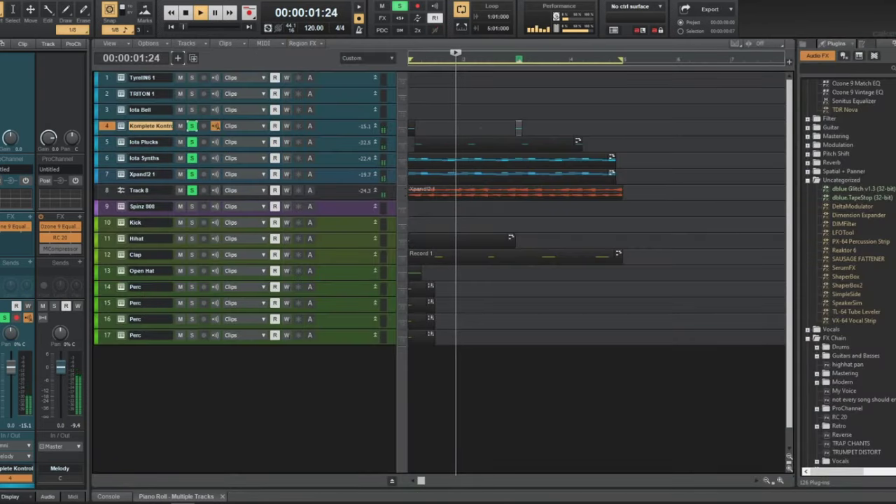
# - Insert the ValhallaFreqEcho delay on the Komplete Kontrol track and set its delay sync to 1/32
pyautogui.scroll(8, 841, 168)
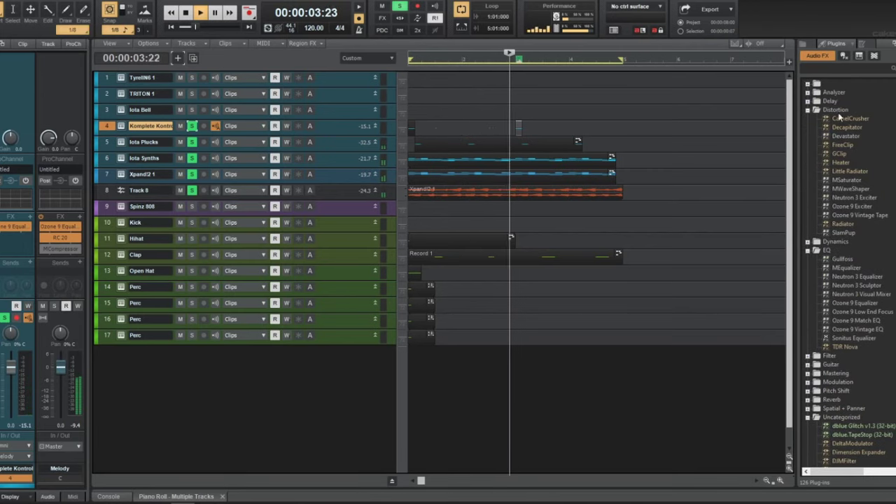
pyautogui.click(807, 101)
pyautogui.moveTo(853, 153); pyautogui.dragTo(333, 131)
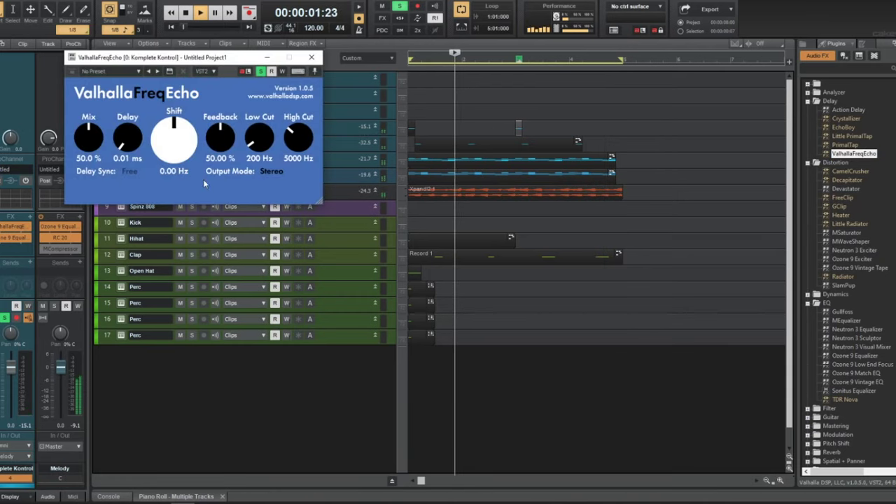
pyautogui.click(128, 171)
pyautogui.click(127, 184)
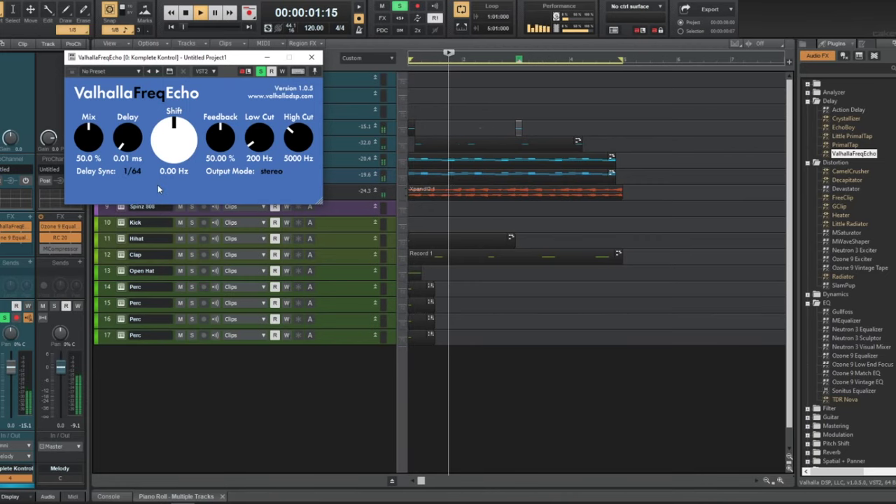
pyautogui.click(130, 172)
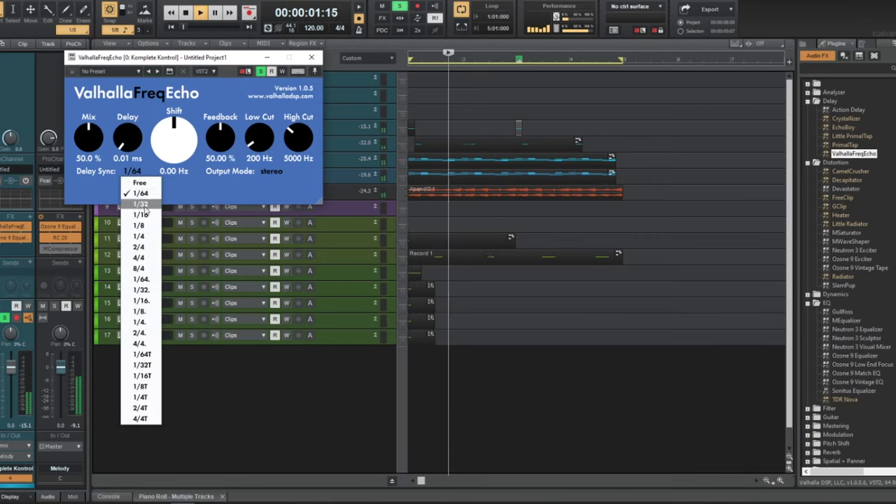
pyautogui.click(130, 198)
# - Set ValhallaFreqEcho's mix to 29.6 %, shift to 18.09 Hz and delay to 2.14 ms, then replay the loop
pyautogui.moveTo(91, 142); pyautogui.dragTo(90, 175)
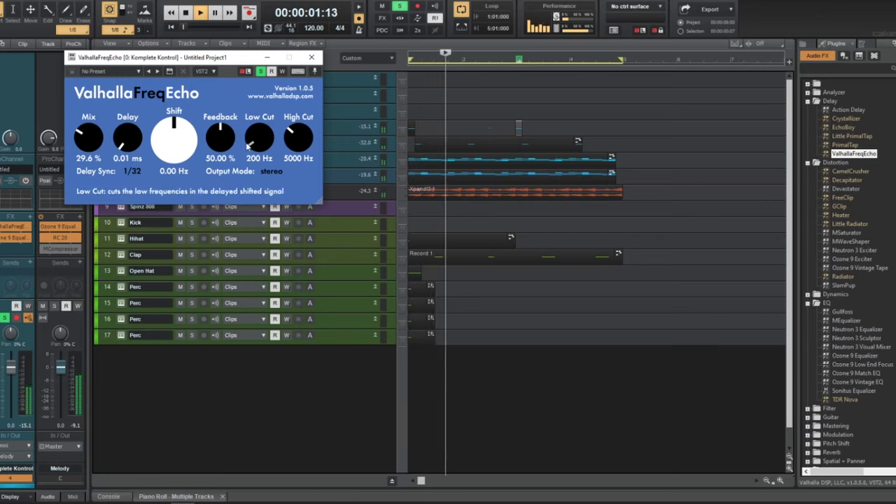
pyautogui.moveTo(178, 124); pyautogui.dragTo(189, 105)
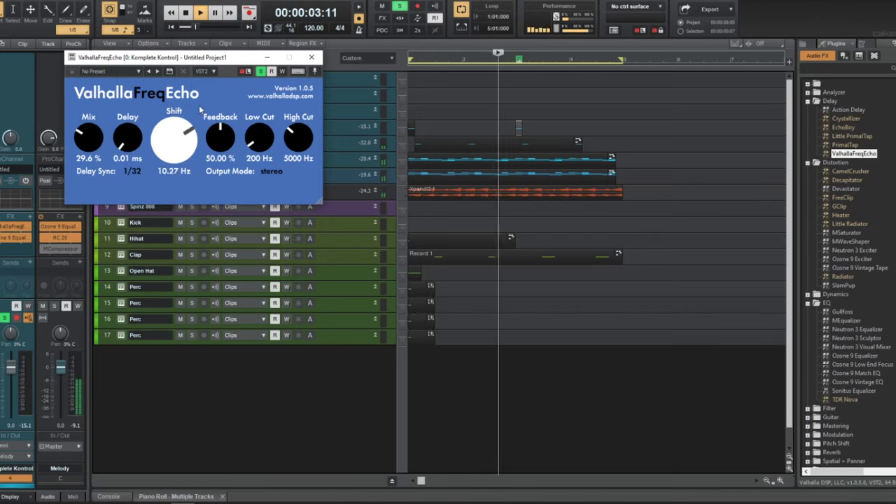
pyautogui.moveTo(138, 140); pyautogui.dragTo(140, 124)
pyautogui.press('w')
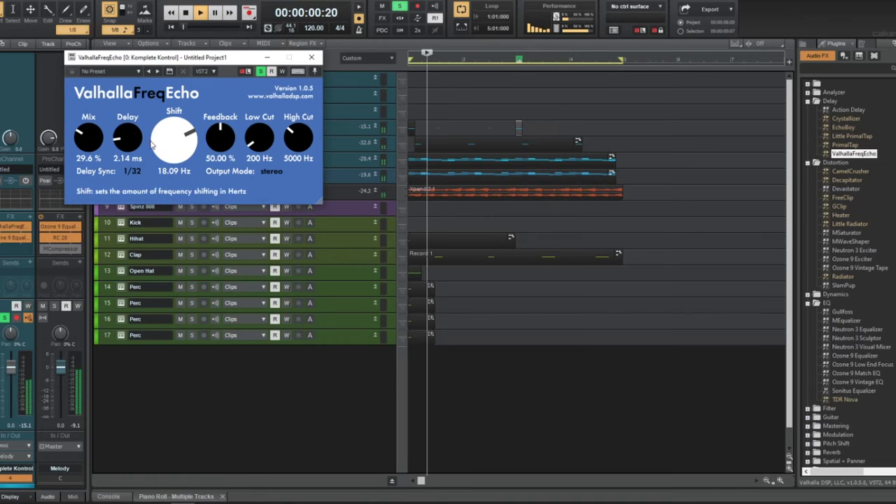
# - Set ValhallaFreqEcho's mix to 46.4 %, shift to 0.17 Hz and feedback to 62.40 %, then replay the loop
pyautogui.moveTo(91, 134); pyautogui.dragTo(96, 123)
pyautogui.moveTo(175, 137); pyautogui.dragTo(221, 129)
pyautogui.press('w')
# - Change ValhallaFreqEcho's delay sync to 1/16 and its mix to 22.4 %, then close the plug-in
pyautogui.click(131, 171)
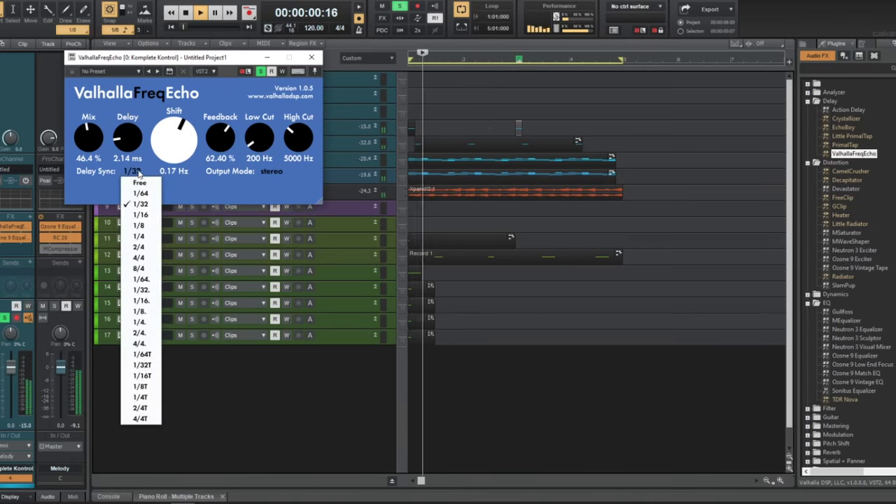
pyautogui.click(140, 215)
pyautogui.moveTo(88, 140); pyautogui.dragTo(96, 172)
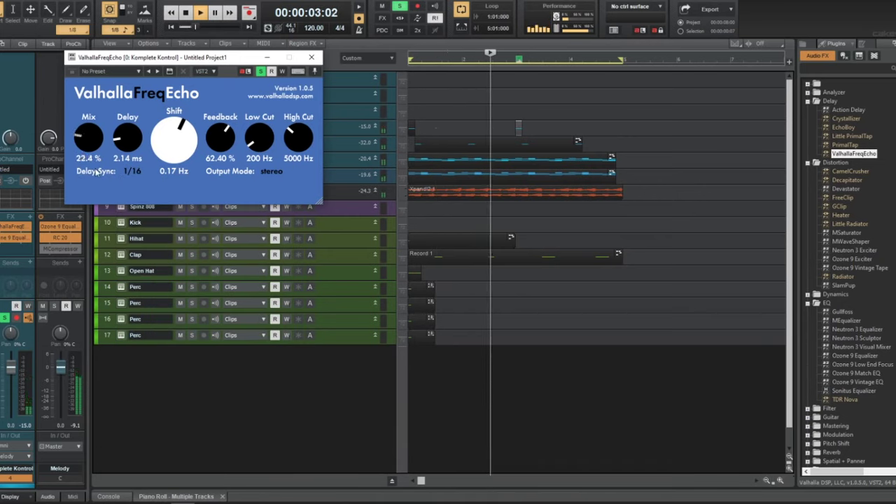
pyautogui.click(312, 57)
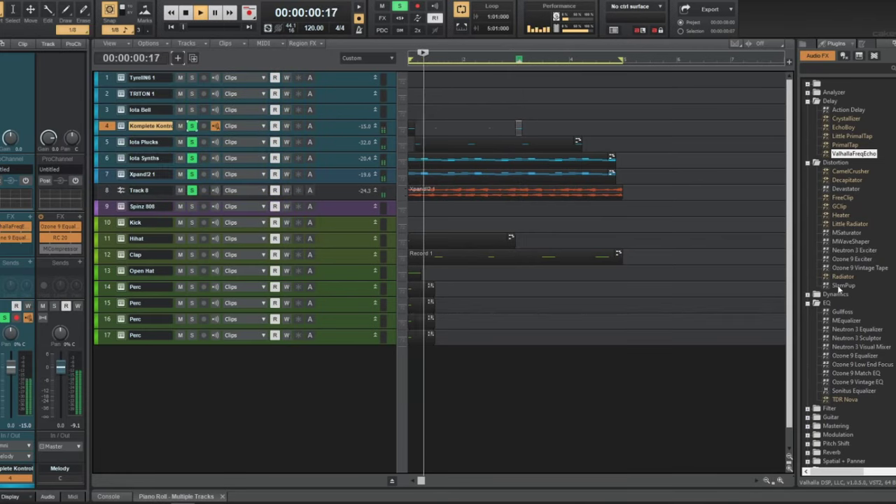
# - Insert CamelCrusher on the Komplete Kontrol track, place it ahead of ValhallaFreqEcho and replay the loop with the echo open
pyautogui.moveTo(848, 170); pyautogui.dragTo(23, 236)
pyautogui.doubleClick(22, 229)
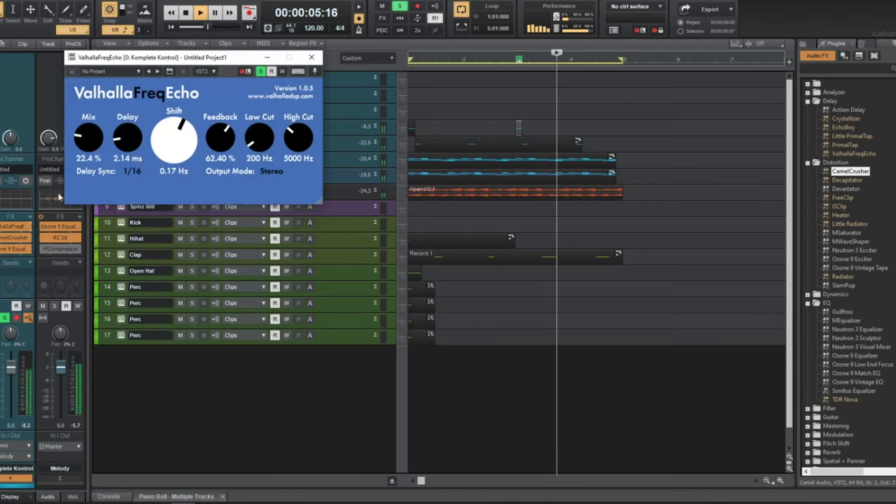
pyautogui.doubleClick(22, 237)
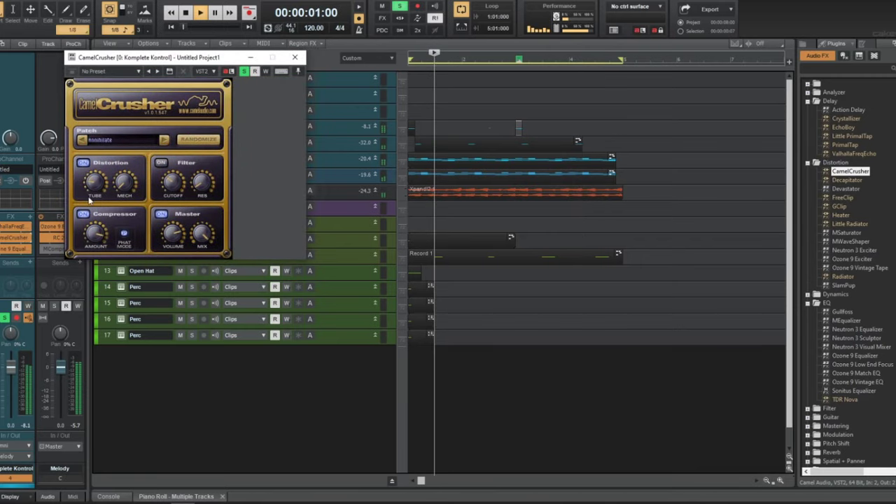
pyautogui.moveTo(22, 238); pyautogui.dragTo(25, 225)
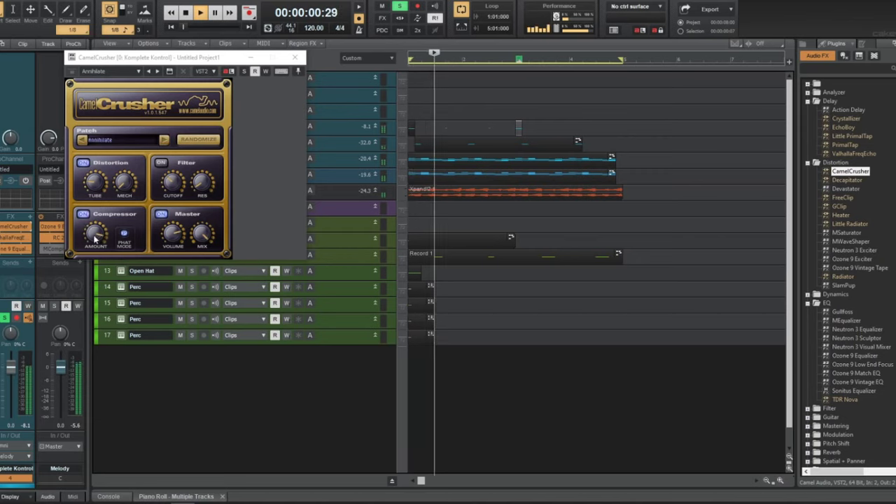
pyautogui.press('w')
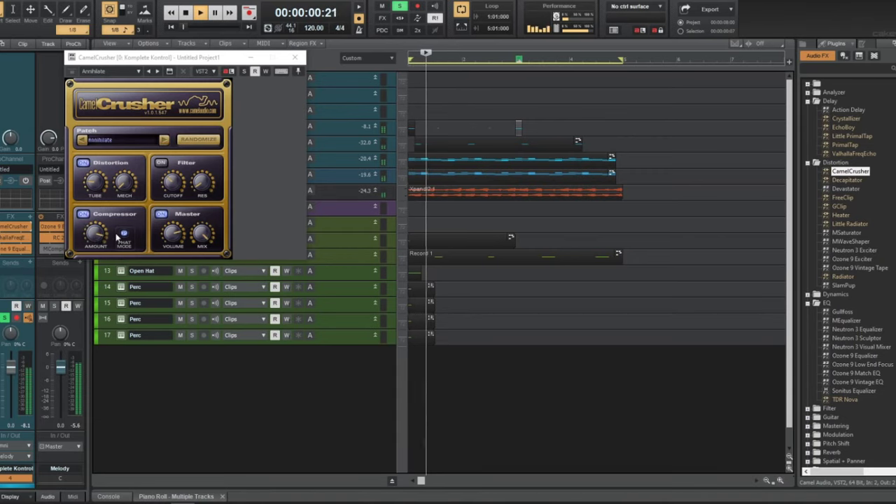
pyautogui.press('space')
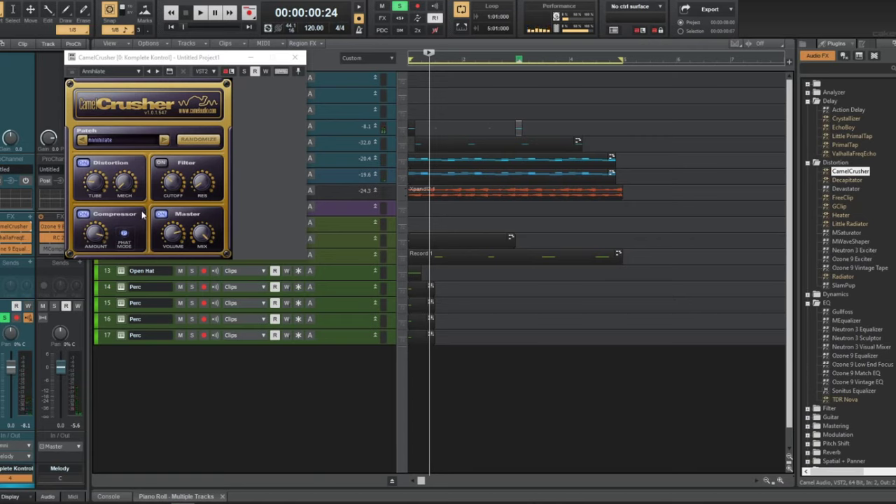
pyautogui.doubleClick(14, 236)
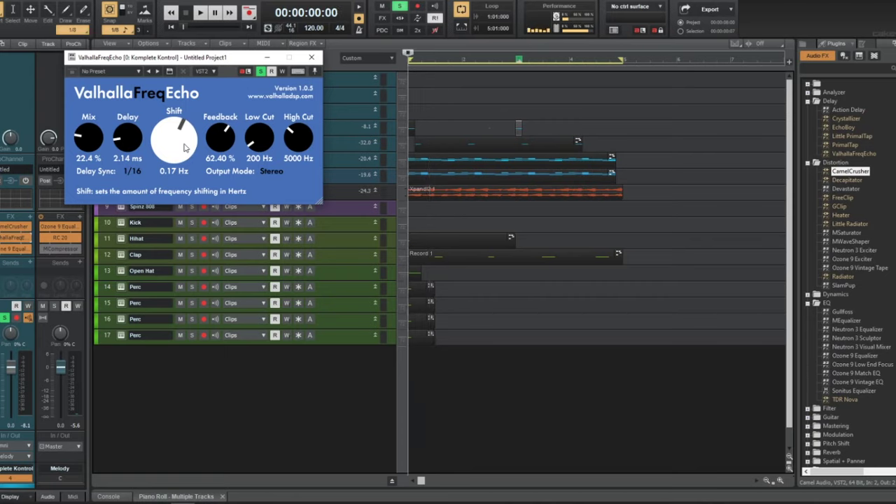
pyautogui.press('space')
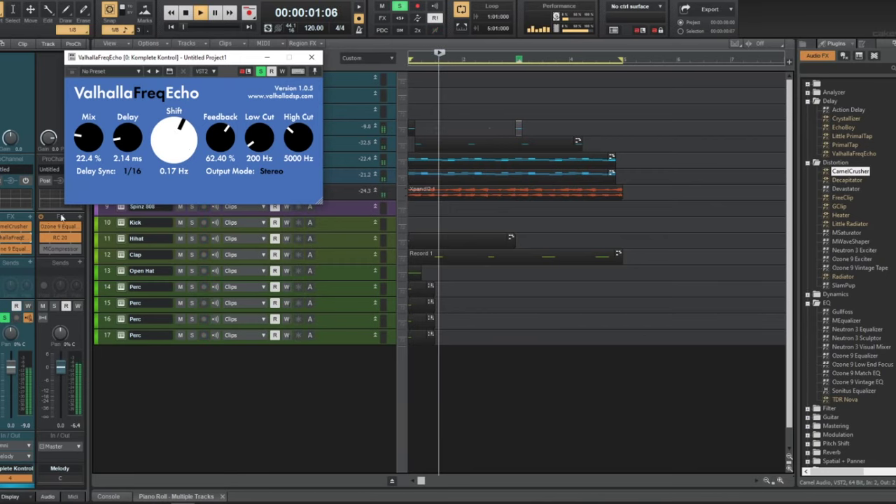
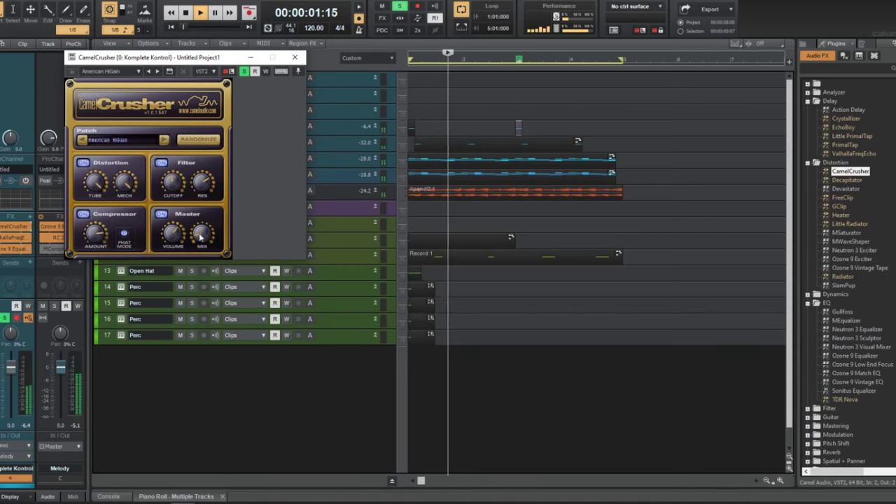
# - With CamelCrusher's American HiGain patch, lower the master mix and raise the master volume while replaying the loop, then close it
pyautogui.press('w')
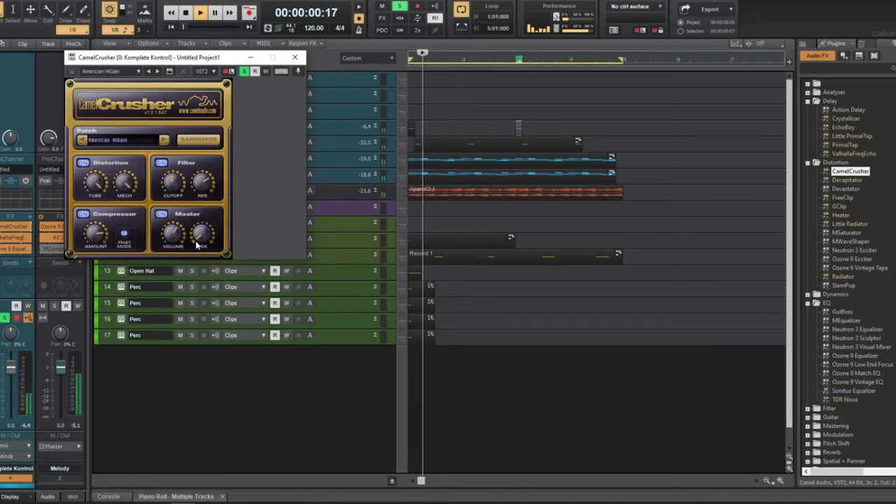
pyautogui.moveTo(177, 235); pyautogui.dragTo(175, 218)
pyautogui.press('w')
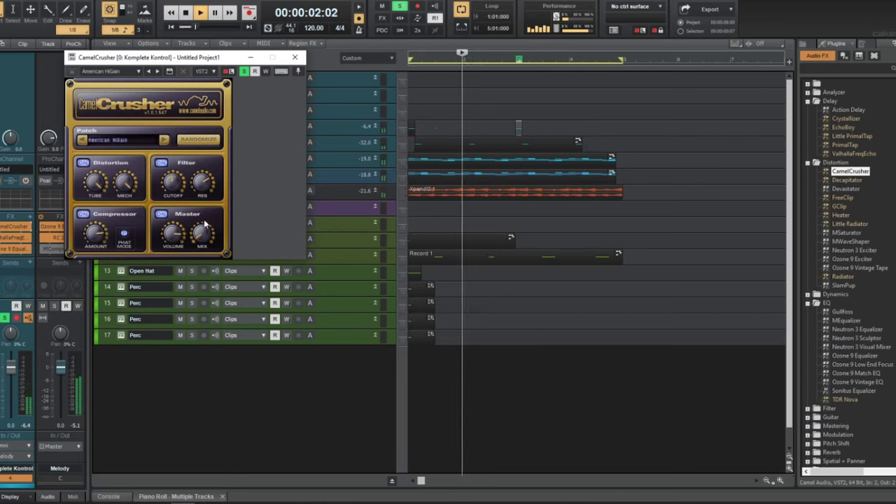
pyautogui.press('w')
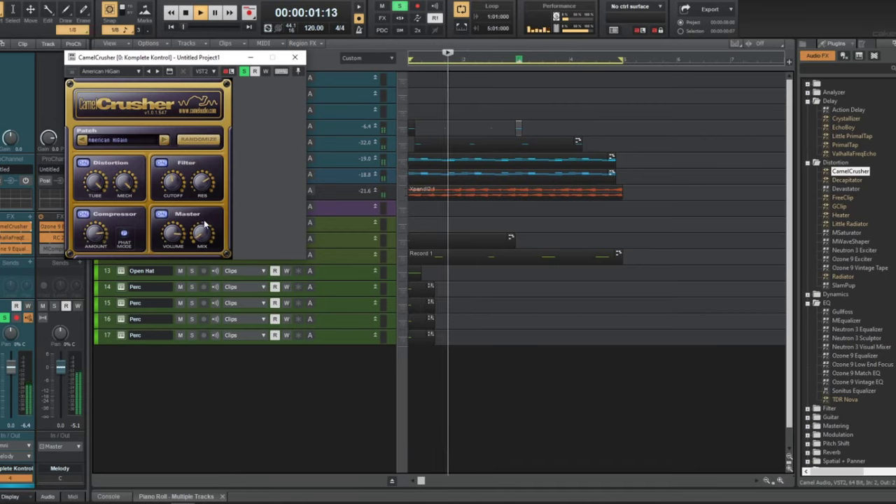
pyautogui.press('w')
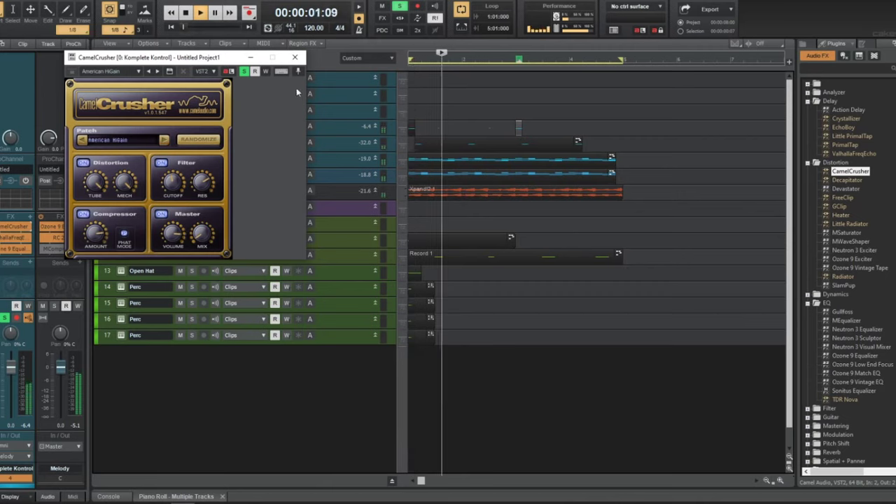
pyautogui.click(294, 58)
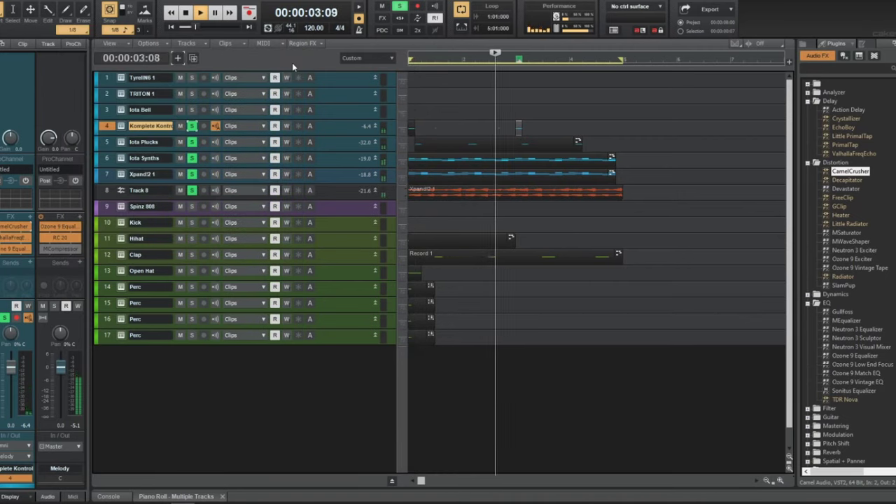
# - Lower the Komplete Kontrol track's volume to -9.1 dB and replay the loop from the start
pyautogui.press('w')
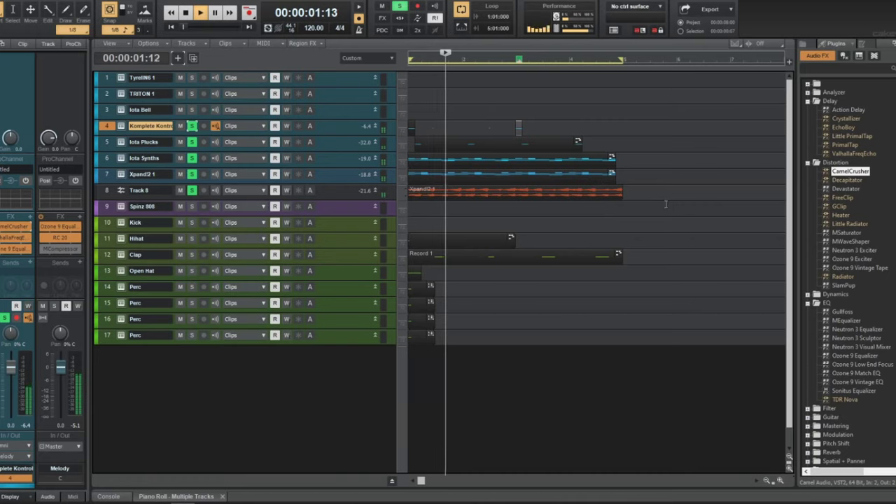
pyautogui.moveTo(9, 367); pyautogui.dragTo(8, 386)
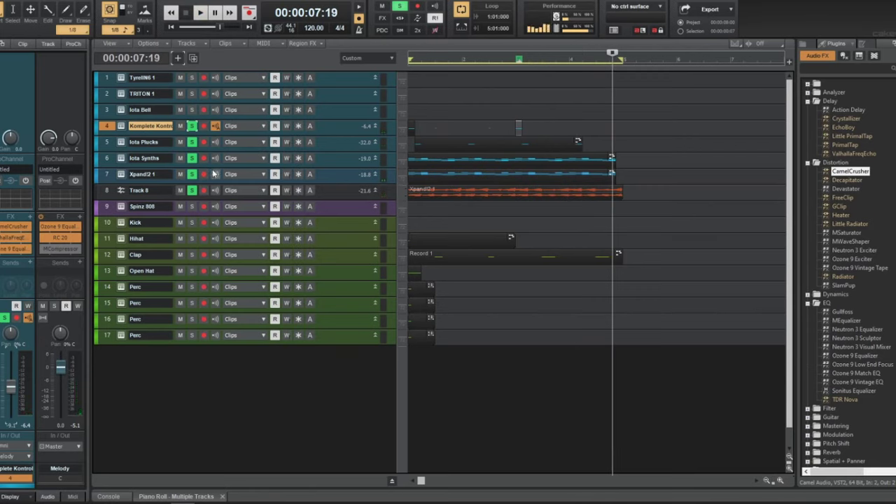
pyautogui.press('w')
pyautogui.press('space')
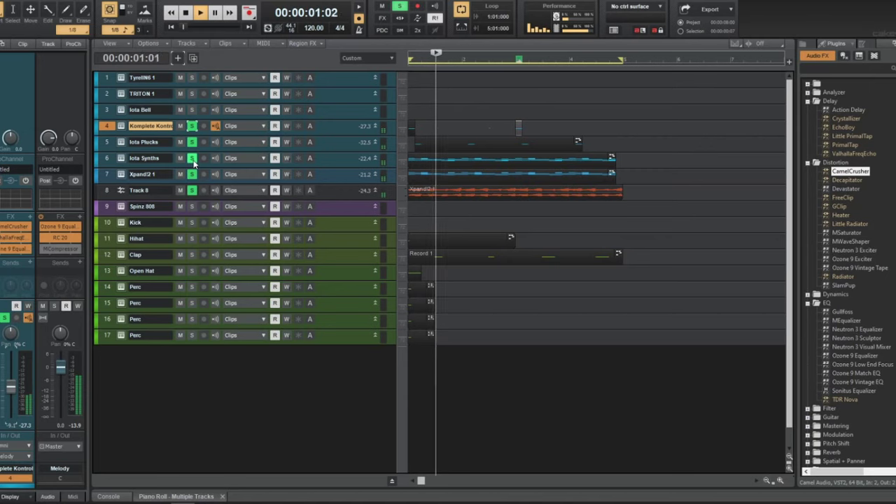
# - Replay the loop with Iota Plucks and Iota Synths taken out of solo, then solo Iota Synths again
pyautogui.click(193, 144)
pyautogui.press('w')
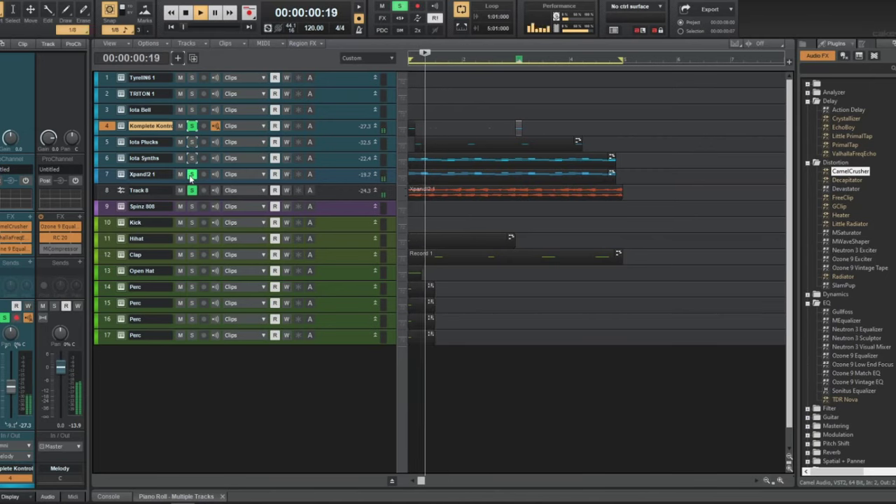
pyautogui.click(192, 160)
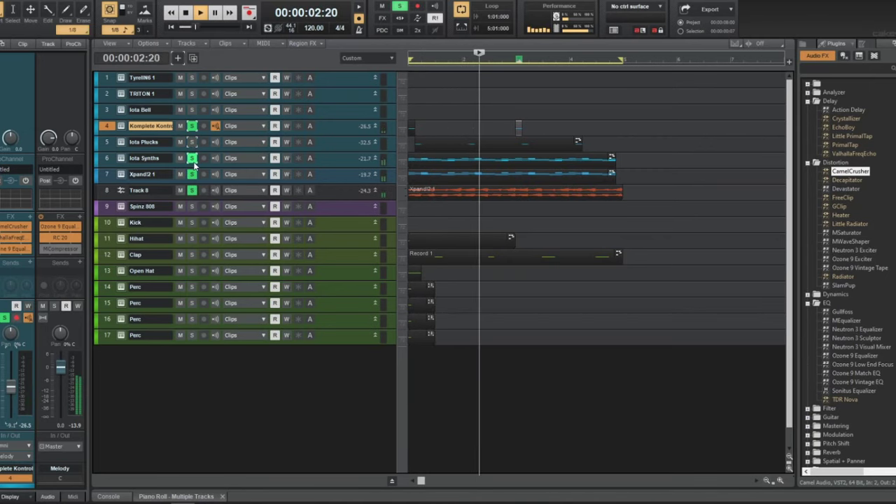
# - In the Iota Synths track's Ozone 9 Equalizer, add a Proportional Q cut of -5.1 dB at 1092 Hz with Q 0.9, then close it
pyautogui.click(325, 157)
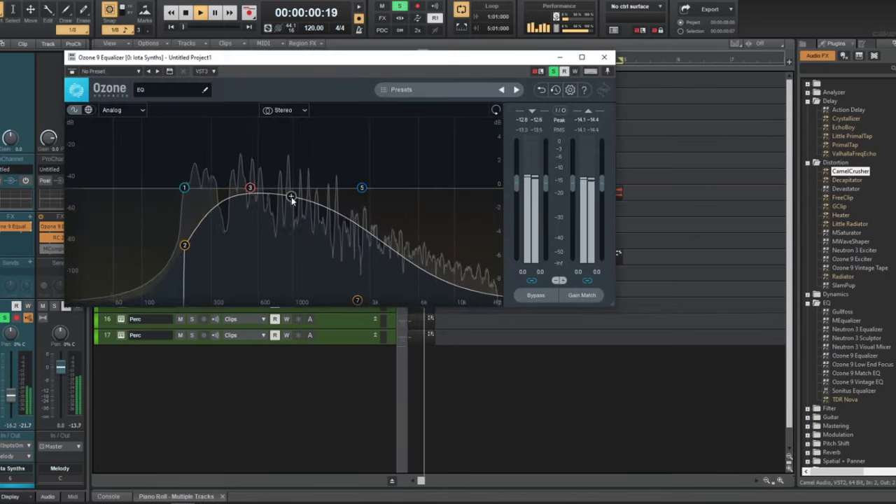
pyautogui.moveTo(290, 197); pyautogui.dragTo(296, 124)
pyautogui.scroll(-5, 296, 124)
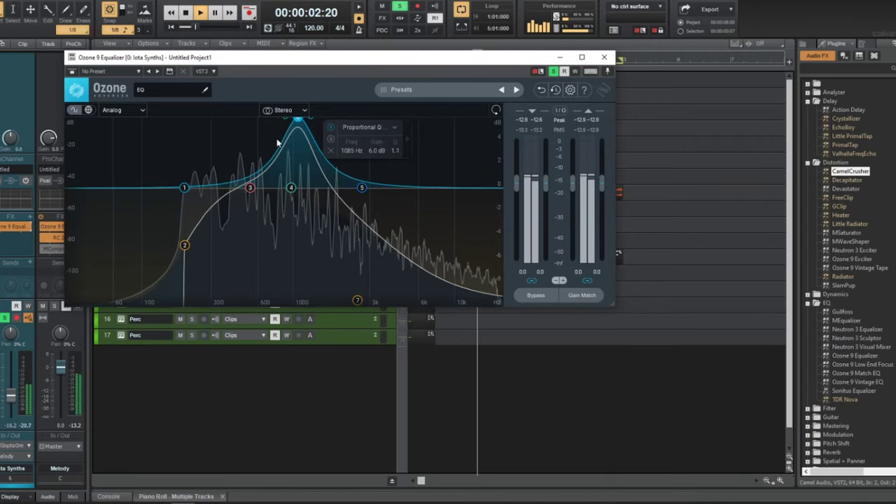
pyautogui.moveTo(296, 124); pyautogui.dragTo(302, 247)
pyautogui.scroll(3, 300, 246)
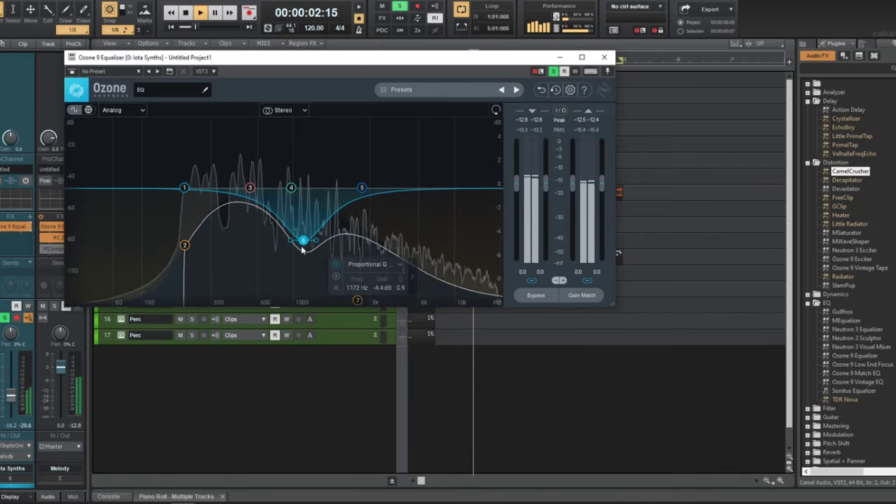
pyautogui.moveTo(304, 245); pyautogui.dragTo(300, 253)
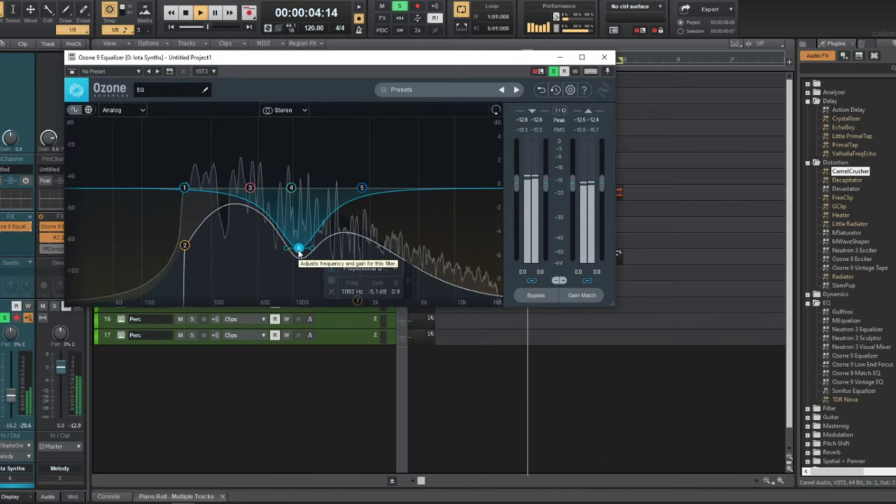
pyautogui.click(604, 56)
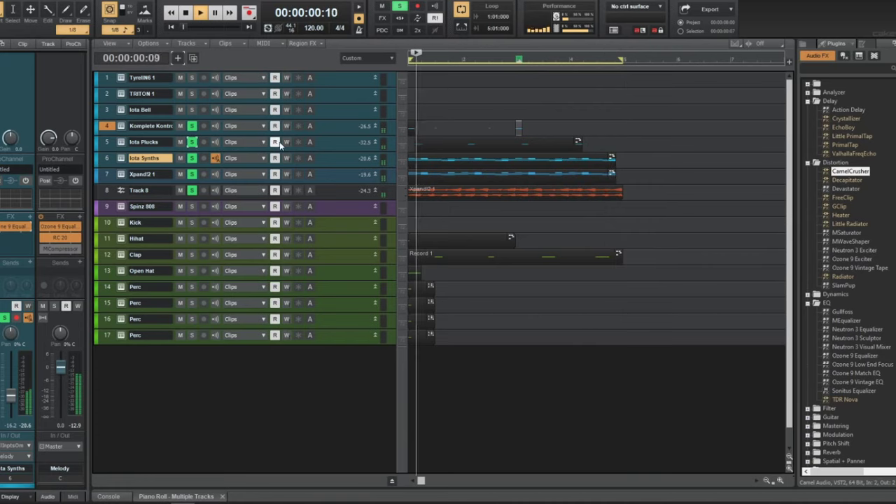
# - Open the Iota Plucks clip in the piano roll, raise its four notes two octaves to Eb7 and replay them
pyautogui.click(333, 145)
pyautogui.doubleClick(524, 135)
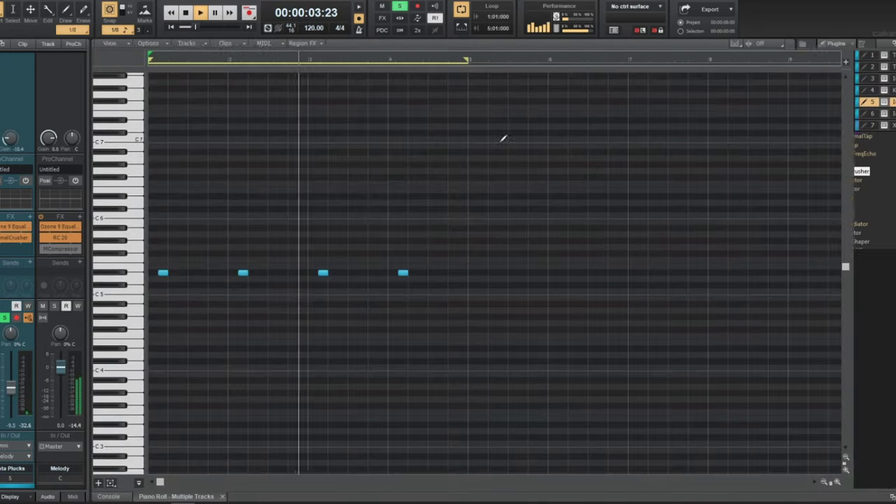
pyautogui.press('space')
pyautogui.moveTo(139, 256); pyautogui.dragTo(162, 121)
pyautogui.press('w')
pyautogui.press('space')
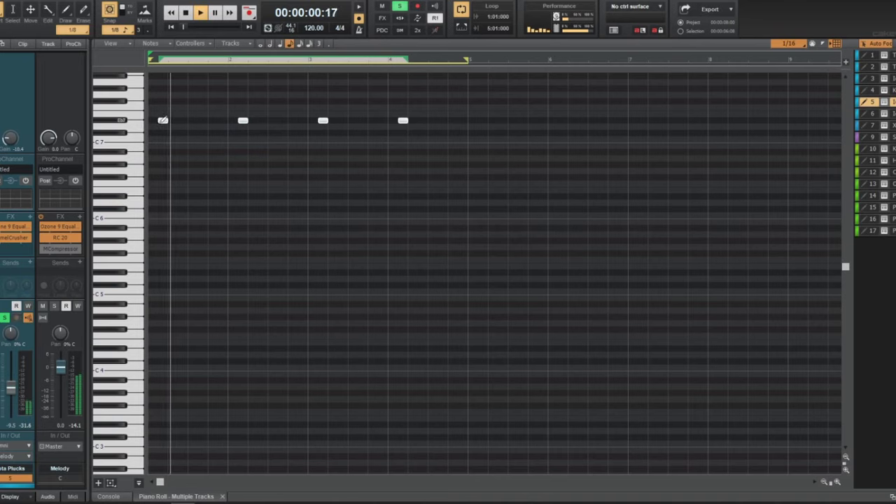
pyautogui.scroll(3, 163, 121)
pyautogui.press('space')
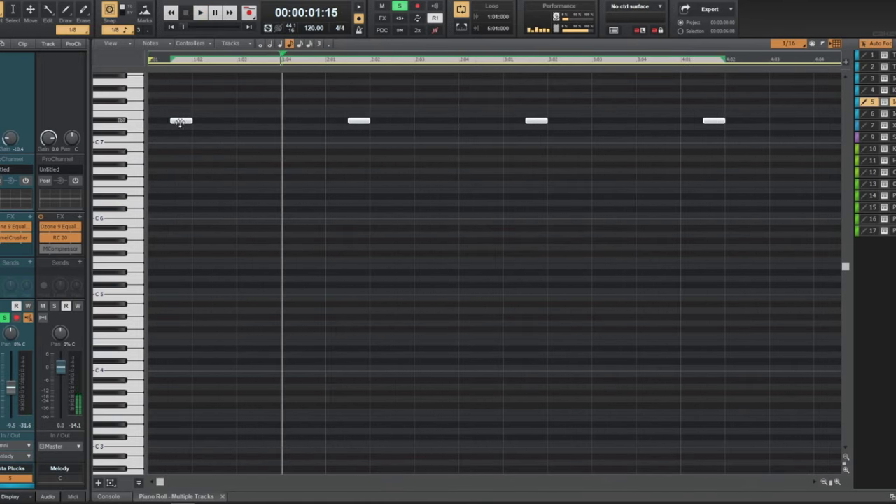
# - Return to the track view, mute the Iota Plucks track and replay the loop from the start
pyautogui.press('d')
pyautogui.press('w')
pyautogui.click(181, 142)
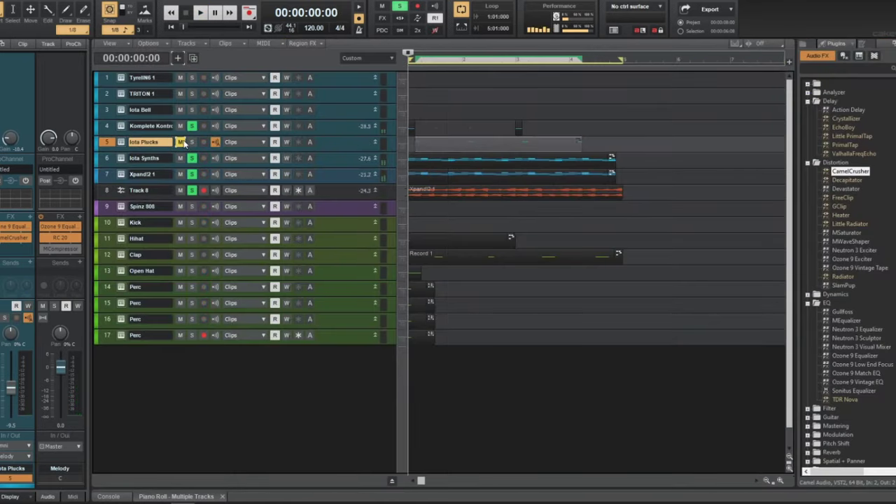
pyautogui.press('space')
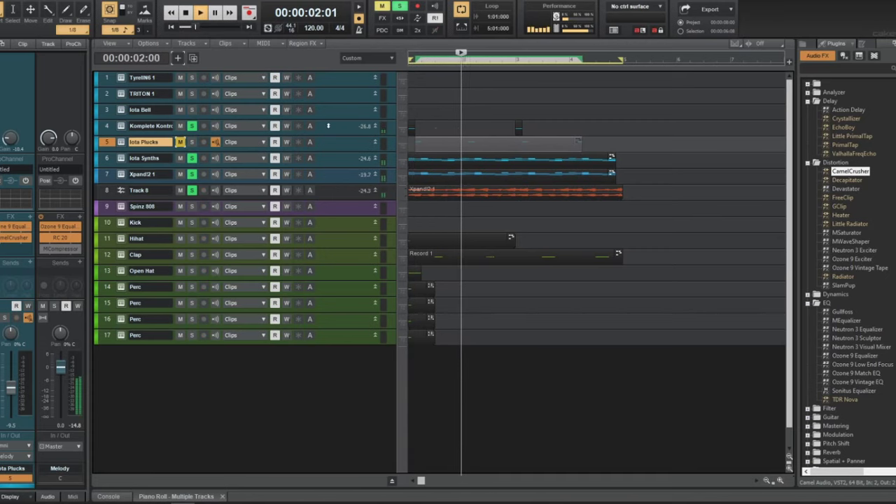
# - Lower the Komplete Kontrol track's volume to -13.4 dB and replay the loop from the start
pyautogui.click(329, 127)
pyautogui.press('w')
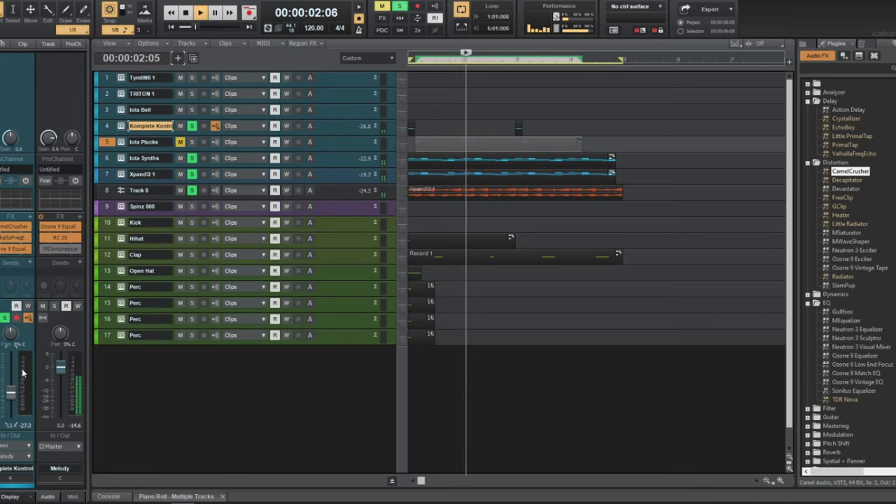
pyautogui.press('space')
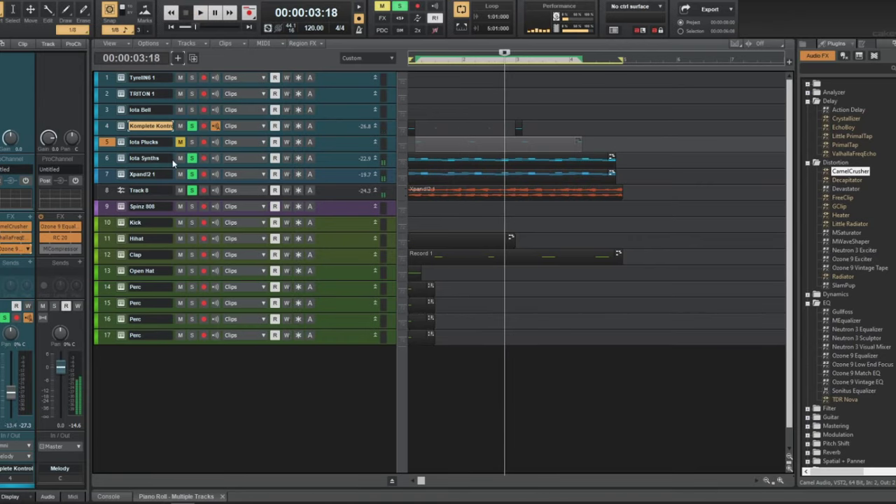
pyautogui.press('w')
pyautogui.press('space')
# - In the Komplete Kontrol track's Ozone 9 Equalizer, set the brickwall high-pass to 956 Hz and cut the bell band at 1326 Hz
pyautogui.moveTo(80, 189); pyautogui.dragTo(348, 187)
pyautogui.moveTo(251, 189); pyautogui.dragTo(313, 294)
pyautogui.moveTo(348, 188); pyautogui.dragTo(290, 188)
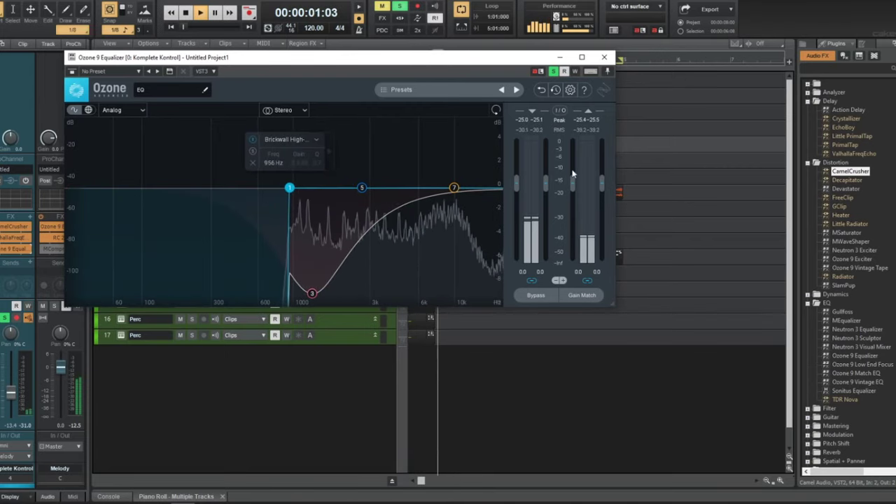
# - Raise the equalizer's output gain to +10.0 dB, reduce it to +2.0 dB and reset the 1326 Hz bell band to 0.0 dB
pyautogui.moveTo(601, 183); pyautogui.dragTo(603, 153)
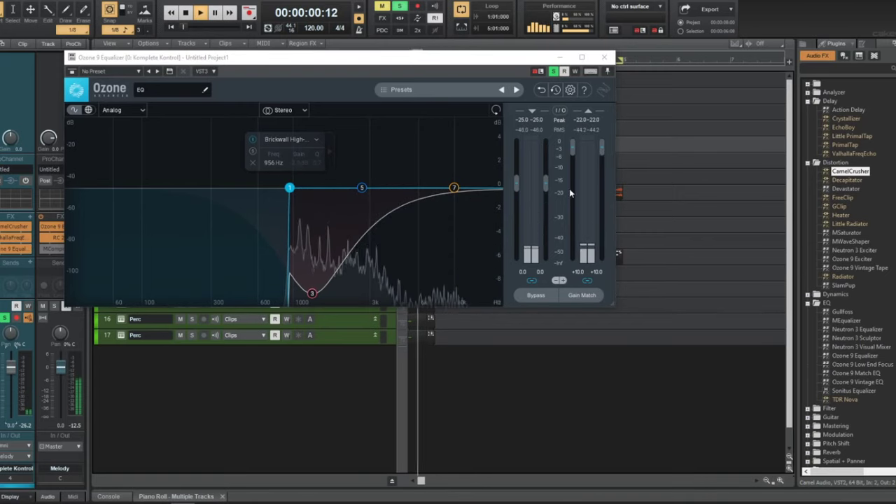
pyautogui.moveTo(600, 152); pyautogui.dragTo(588, 186)
pyautogui.doubleClick(313, 294)
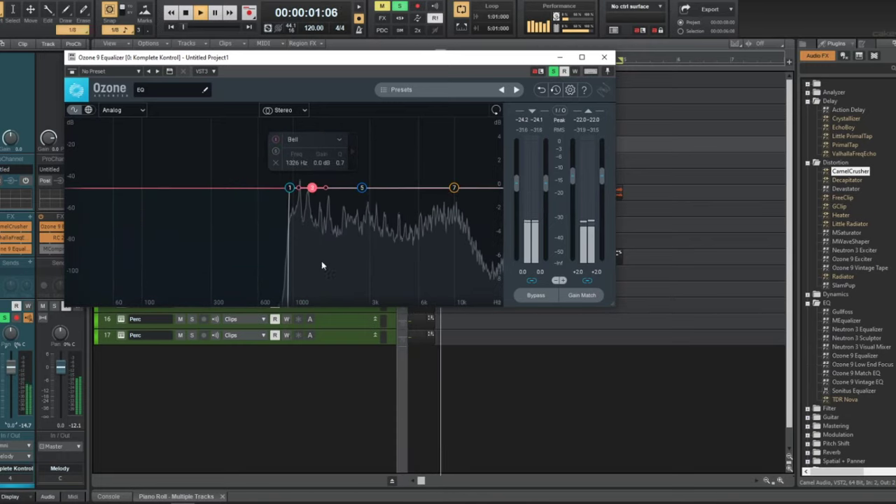
# - Lower the high-pass, move the bell cut to 445 Hz at -9.5 dB and set the Baxandall Treble band to -10.0 dB at 4035 Hz
pyautogui.moveTo(289, 188); pyautogui.dragTo(237, 303)
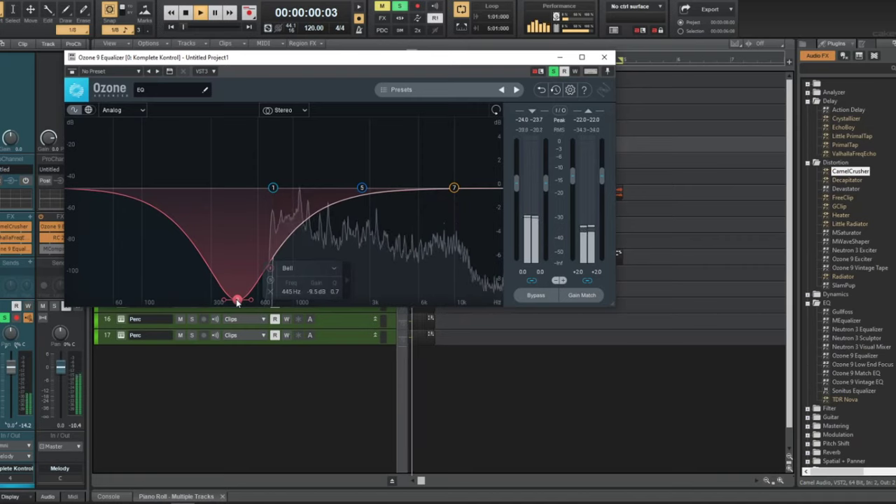
pyautogui.moveTo(453, 188); pyautogui.dragTo(392, 315)
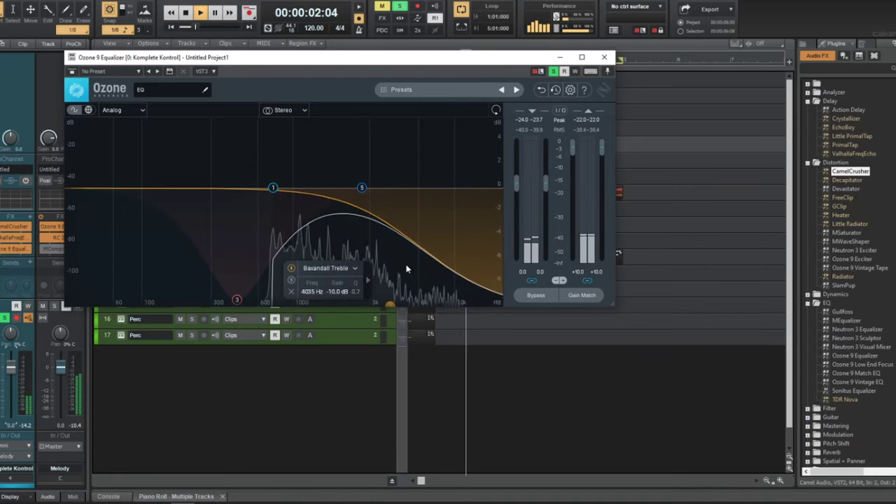
# - Add a Proportional Q cut of -10.0 dB at 6276 Hz with Q 0.5, and pull the other bell band to -9.6 dB at 6253 Hz
pyautogui.click(413, 244)
pyautogui.moveTo(413, 189); pyautogui.dragTo(422, 303)
pyautogui.scroll(4, 403, 301)
pyautogui.scroll(-8, 404, 291)
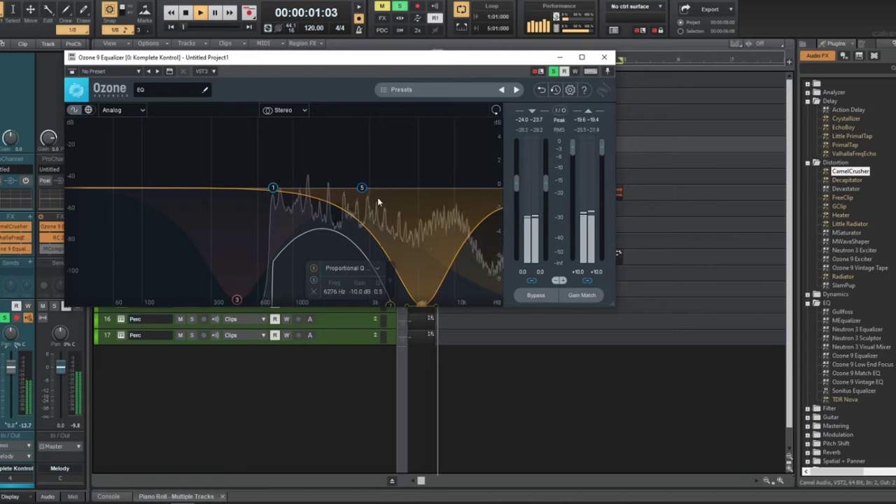
pyautogui.moveTo(362, 188); pyautogui.dragTo(424, 303)
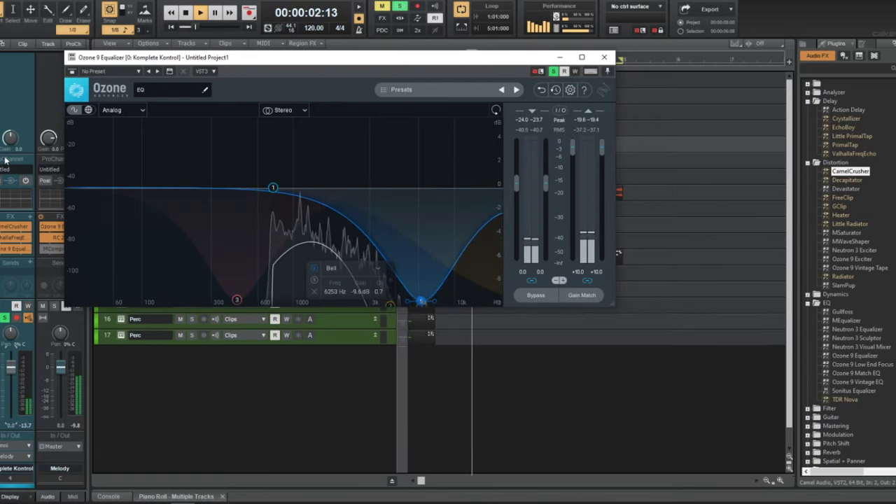
# - Open CamelCrusher on the Komplete Kontrol track, set the track's volume to -9.2 dB and close the plug-in
pyautogui.doubleClick(17, 227)
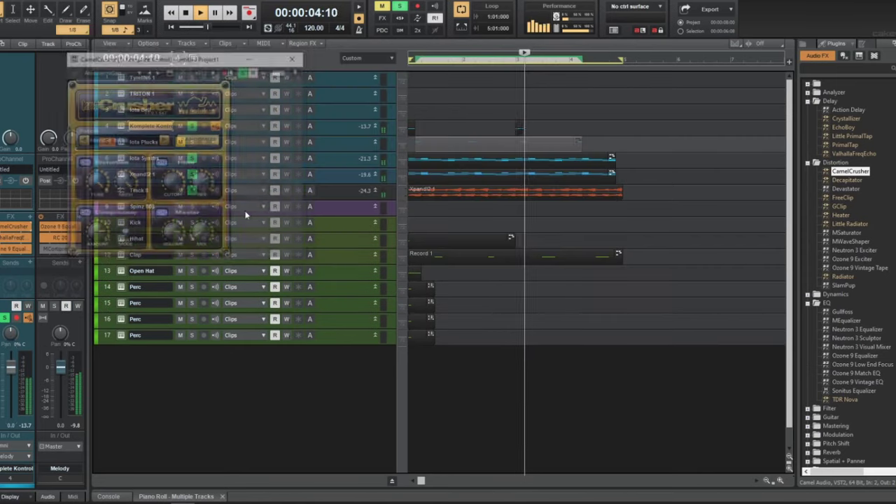
pyautogui.moveTo(11, 368); pyautogui.dragTo(10, 377)
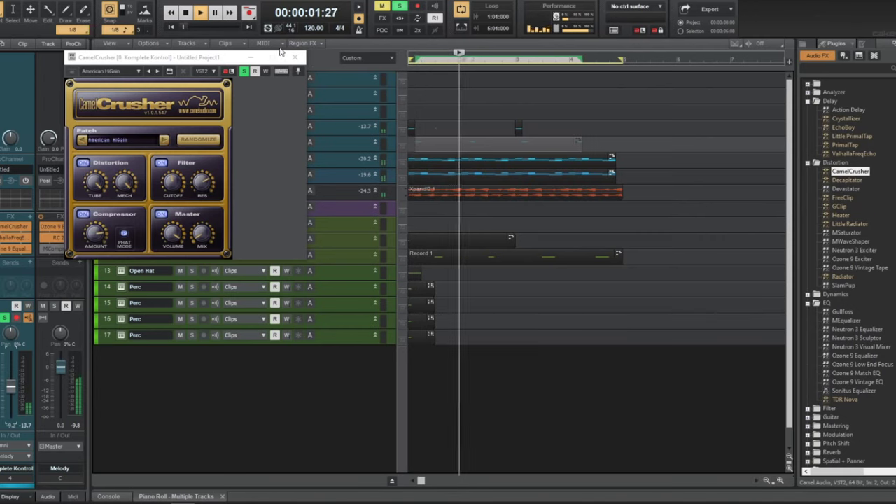
pyautogui.click(295, 56)
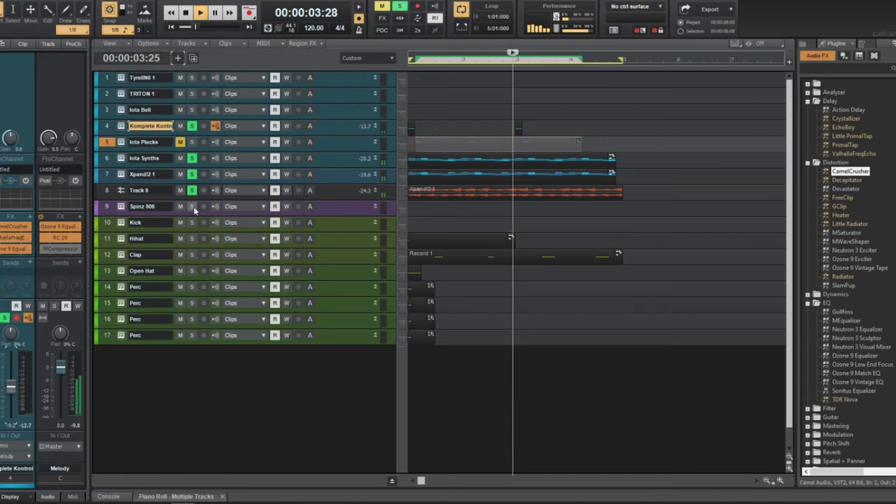
# - Stop playback, solo the Spinz 808 track and open it as the active track in a full-size piano roll
pyautogui.press('space')
pyautogui.rightClick(413, 206)
pyautogui.moveTo(431, 220)
pyautogui.click(529, 219)
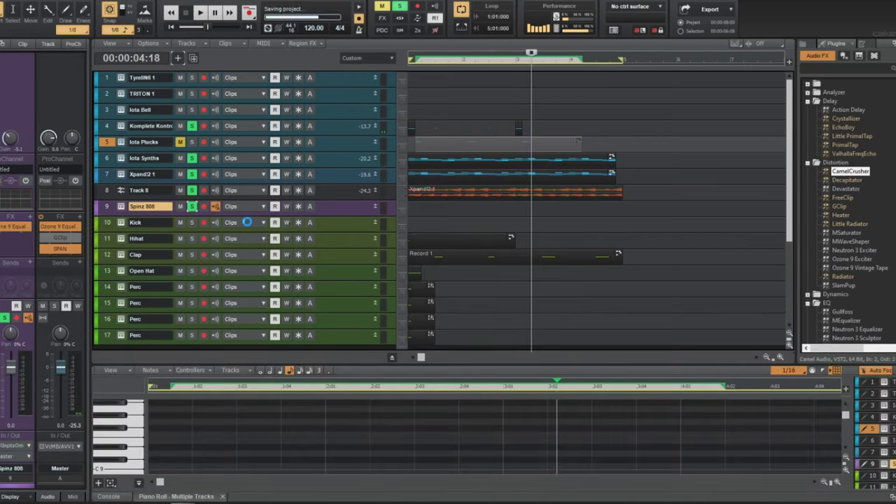
pyautogui.hotkey('shift', 'd')
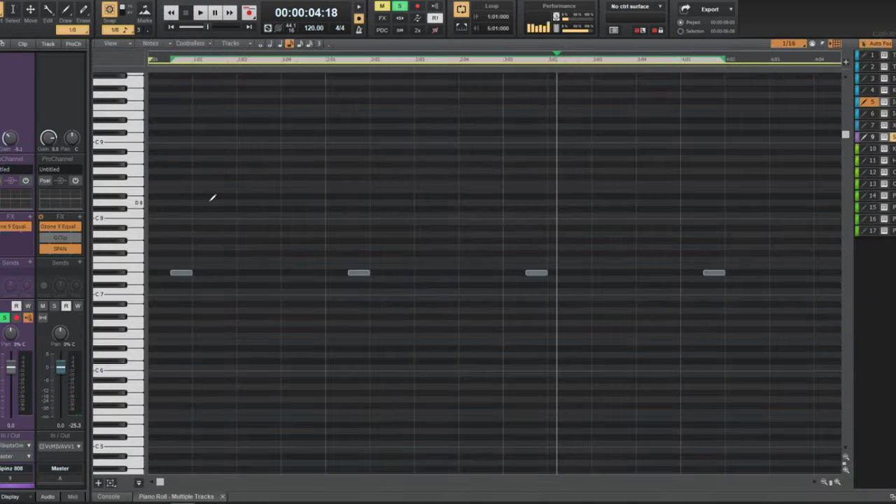
pyautogui.click(872, 140)
# - Place a short Spinz 808 note at the start of bar 1 on Db9 and replay the loop
pyautogui.press('w')
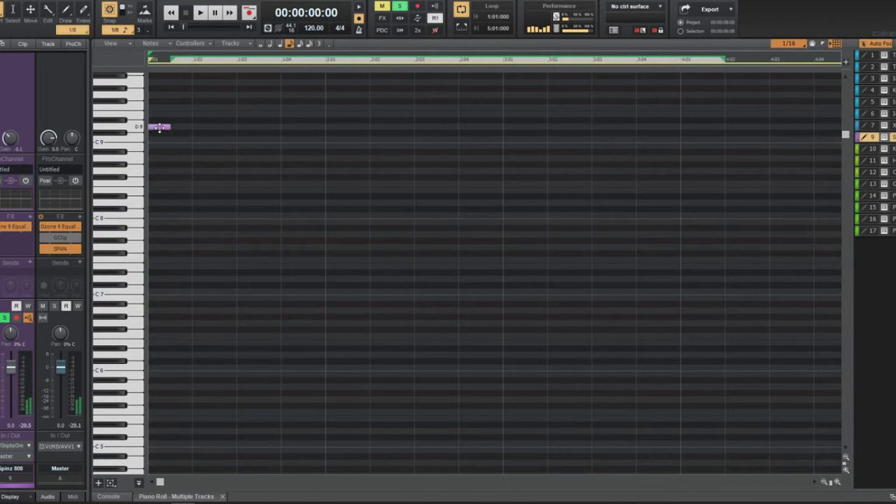
pyautogui.moveTo(159, 128); pyautogui.dragTo(159, 137)
pyautogui.press('space')
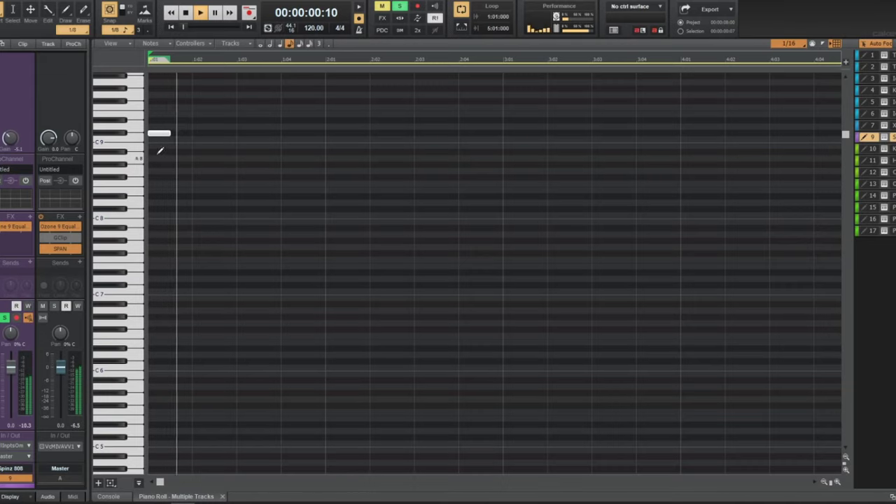
# - Add a second Spinz 808 note on beat 1:02 at Db9 and replay the loop
pyautogui.click(196, 138)
pyautogui.press('space')
pyautogui.moveTo(200, 138)
pyautogui.mouseDown()
pyautogui.moveTo(200, 130)
pyautogui.moveTo(226, 134)
pyautogui.moveTo(203, 133)
pyautogui.mouseUp()
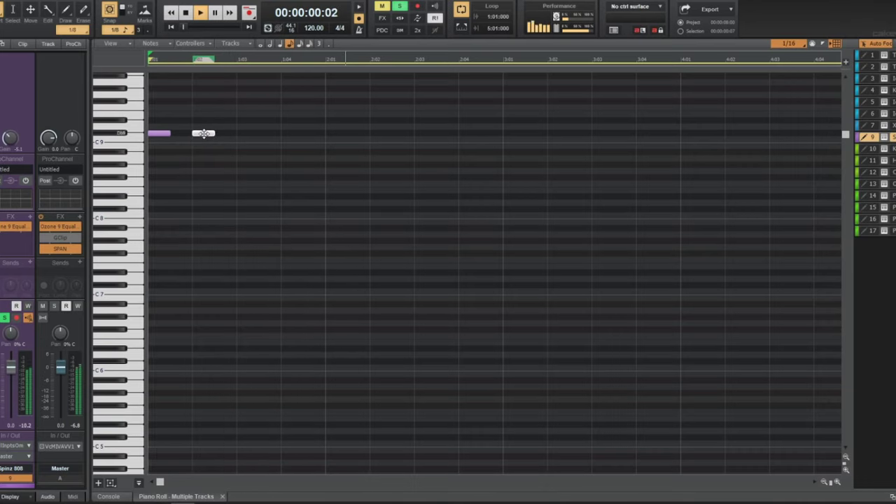
pyautogui.scroll(-2, 205, 133)
pyautogui.press('space')
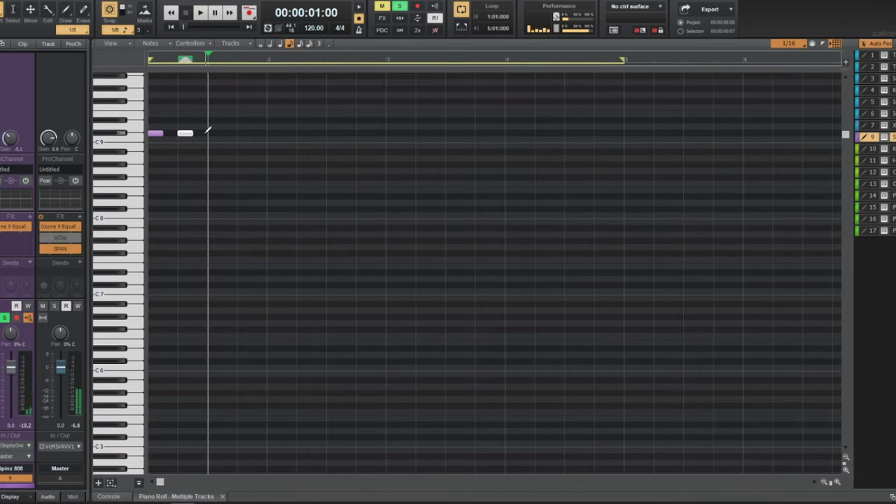
# - Move both Spinz 808 notes down one octave to Db8 and audition them
pyautogui.moveTo(115, 131); pyautogui.dragTo(155, 134)
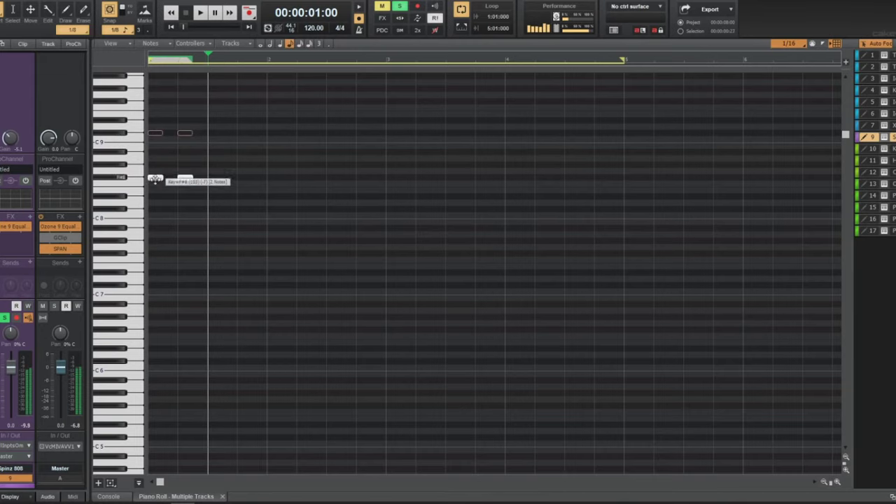
pyautogui.moveTo(148, 212); pyautogui.dragTo(148, 211)
pyautogui.press('space')
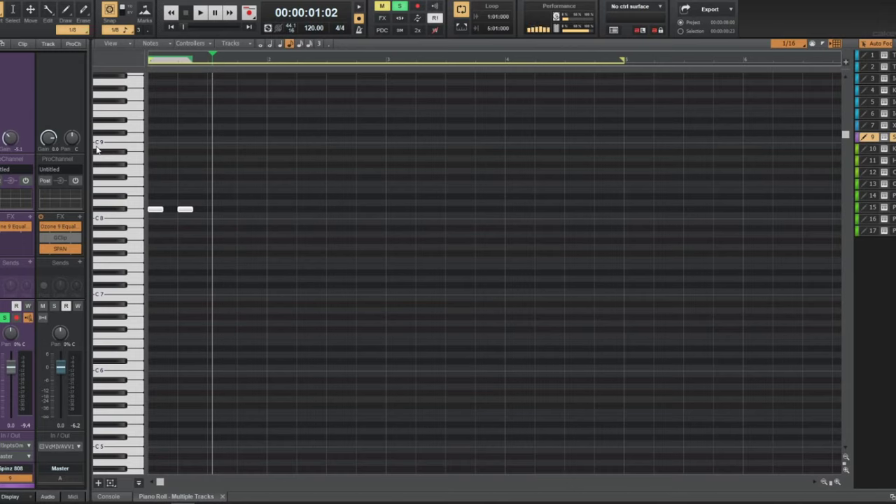
# - Replay the loop, return to the track view, take Spinz 808 out of solo and replay the melody tracks
pyautogui.press('space')
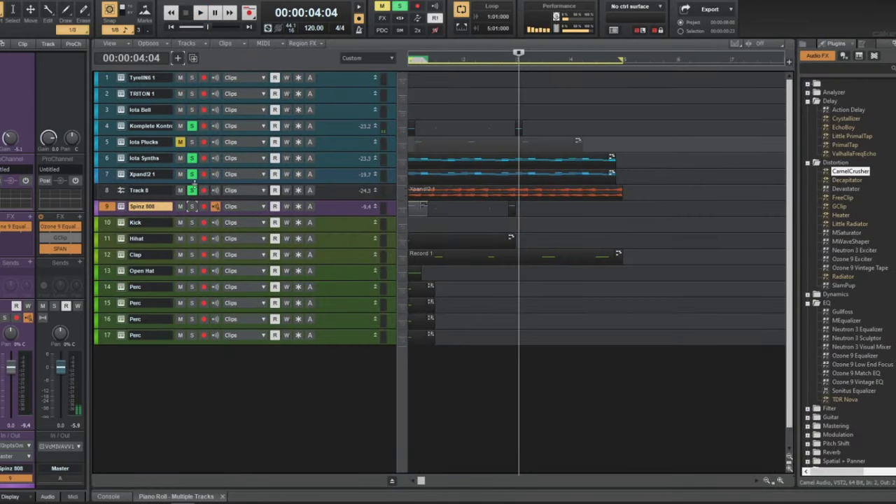
pyautogui.press('space')
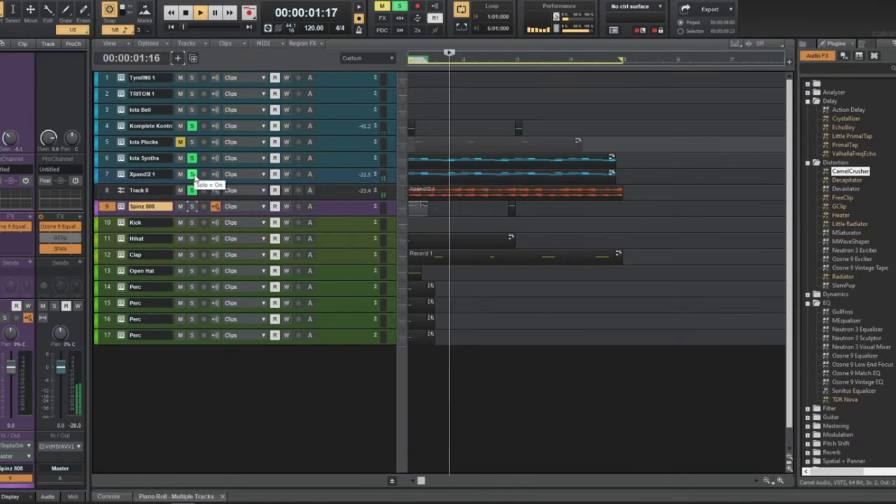
pyautogui.press('space')
pyautogui.press('space')
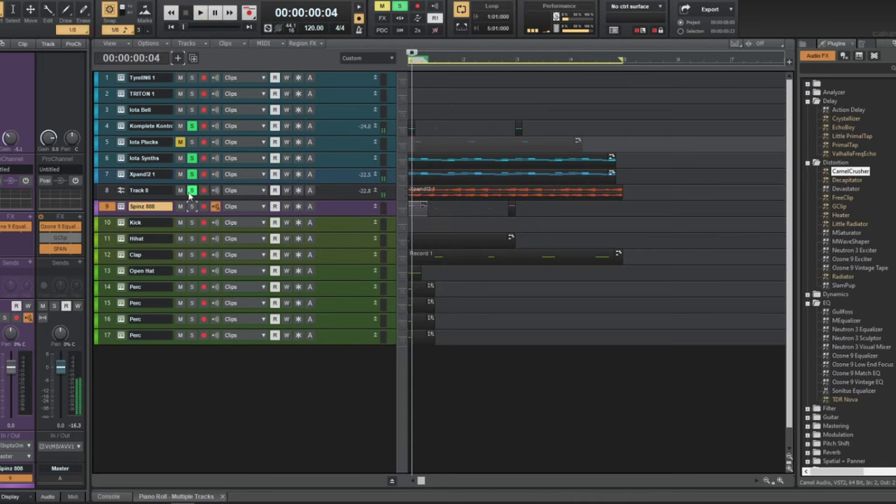
# - Play the soloed melody tracks and inspect the master bus spectrum in SPAN
pyautogui.press('space')
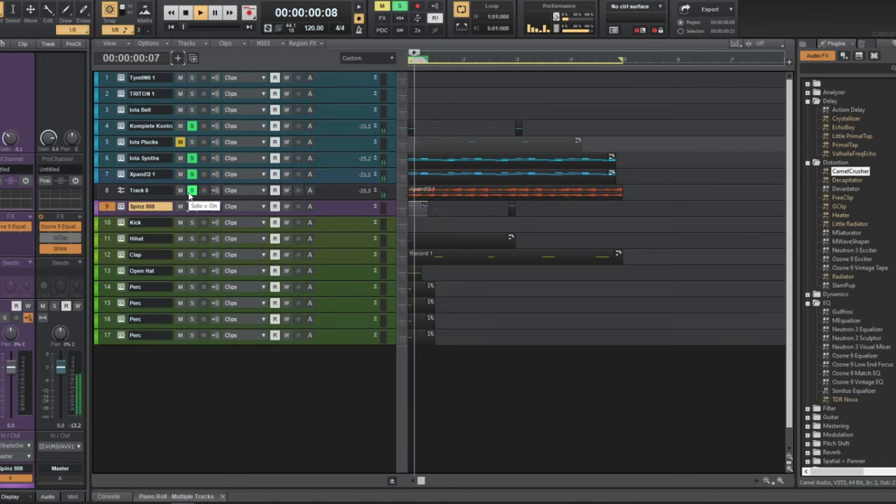
pyautogui.click(192, 161)
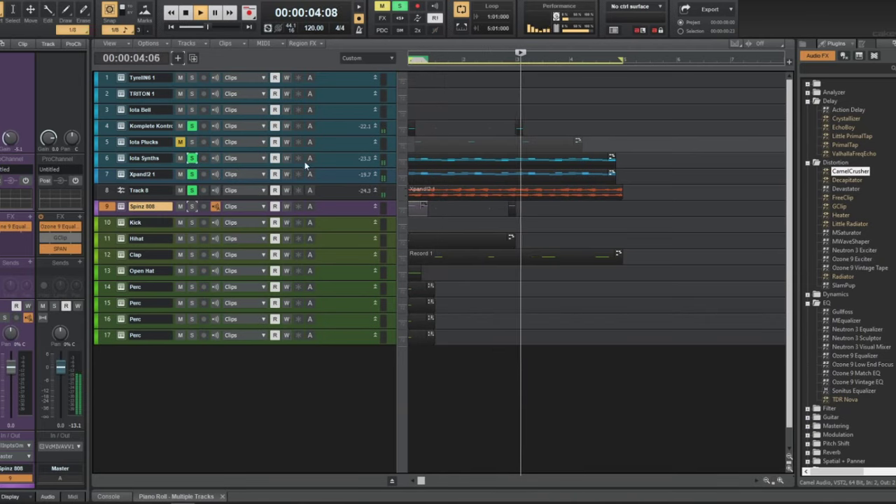
pyautogui.doubleClick(61, 250)
pyautogui.press('space')
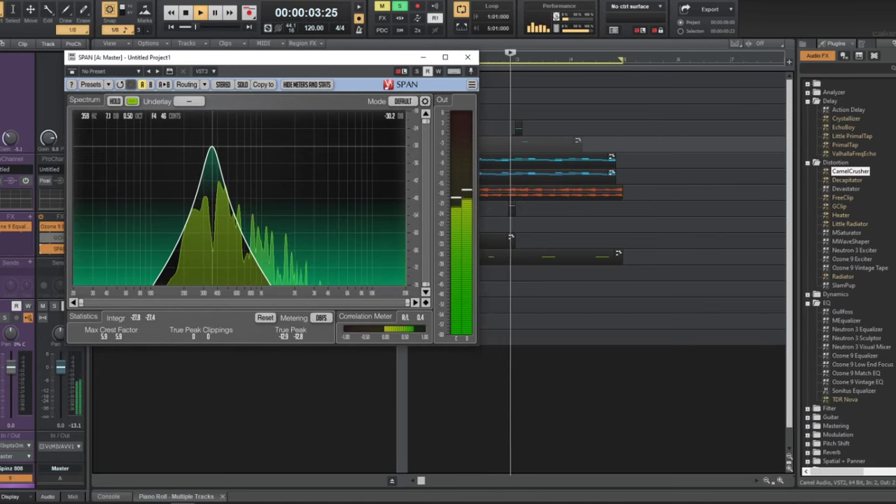
pyautogui.click(468, 57)
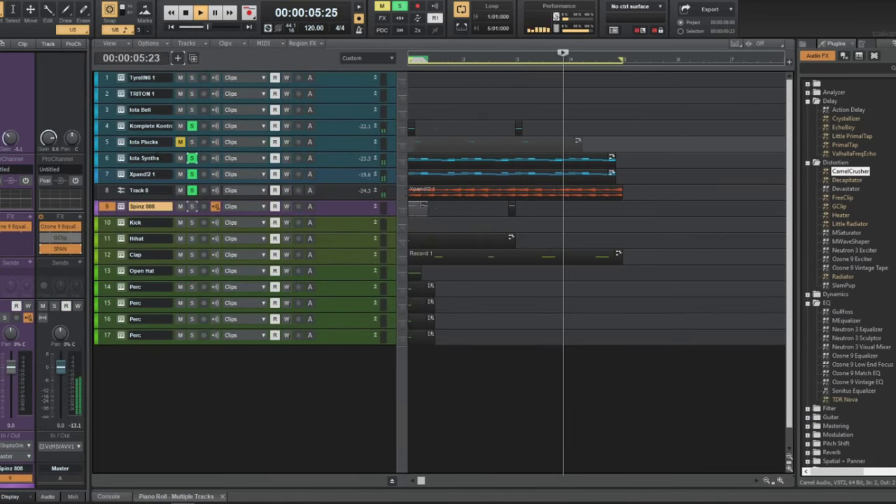
# - Cut the lows of Iota Synths in its Ozone 9 Equalizer with the low shelf at 308 Hz and -4.7 dB
pyautogui.click(113, 161)
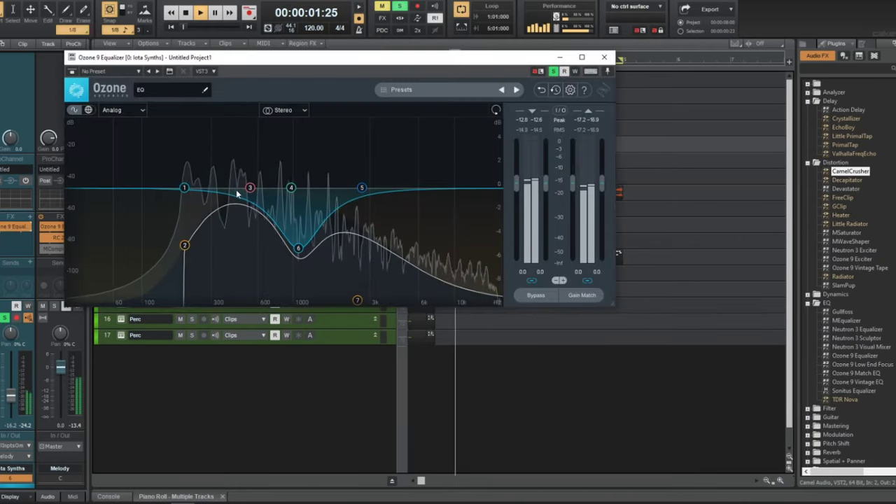
pyautogui.moveTo(231, 206); pyautogui.dragTo(213, 244)
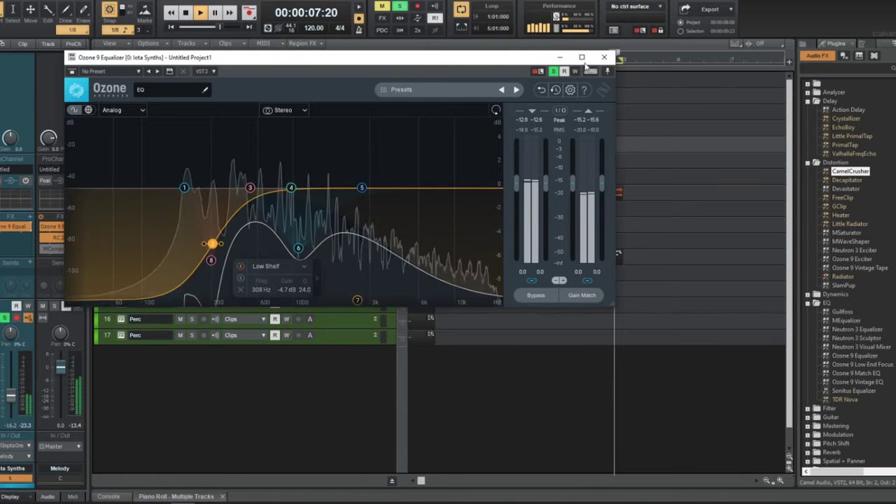
pyautogui.click(605, 57)
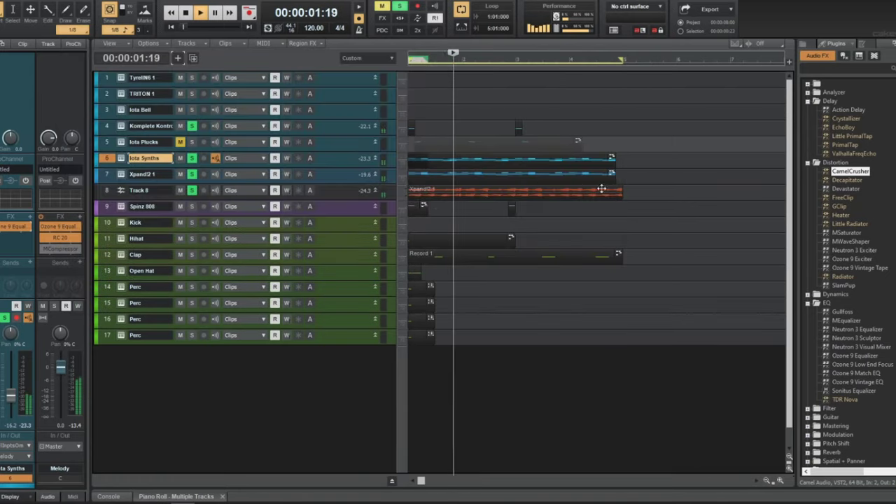
# - Transpose all clips on tracks 3 to 9, including the audio with the Elastique Pro type
pyautogui.moveTo(636, 192); pyautogui.dragTo(327, 105)
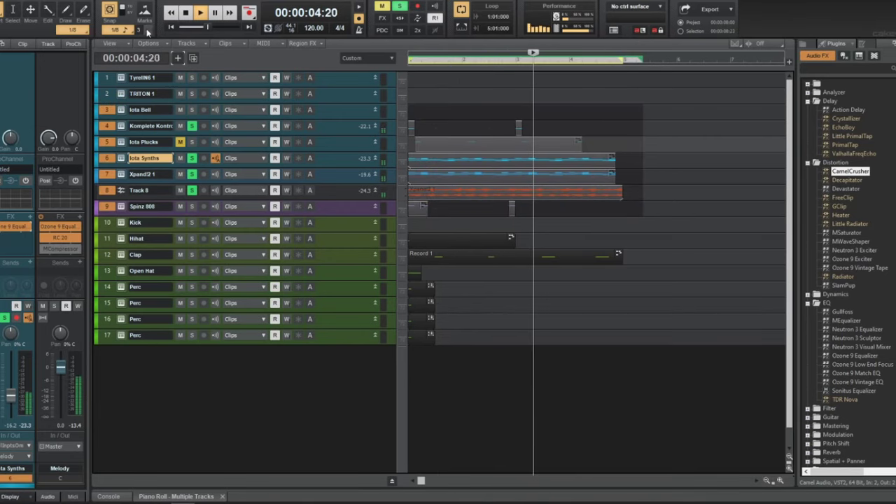
pyautogui.click(80, 0)
pyautogui.click(91, 39)
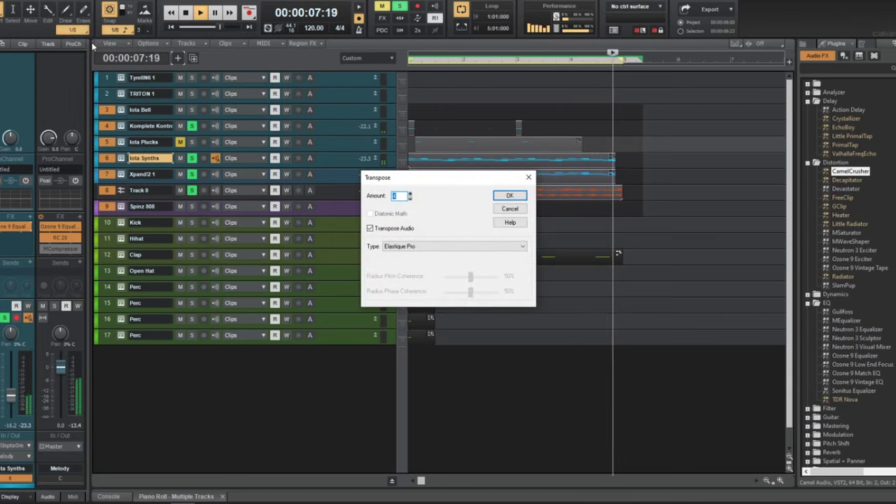
pyautogui.press('Return')
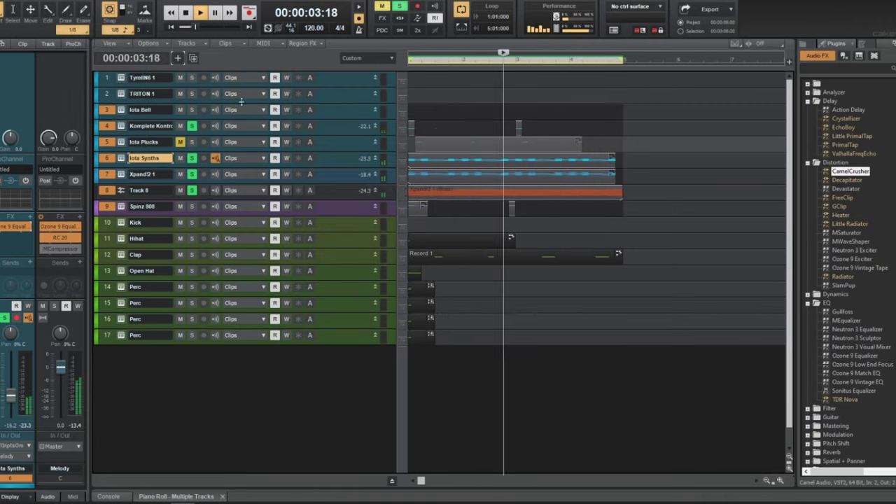
# - Open the Spinz 808 clip, then reopen the Iota Synths equalizer and shift its first band to a higher frequency
pyautogui.doubleClick(421, 208)
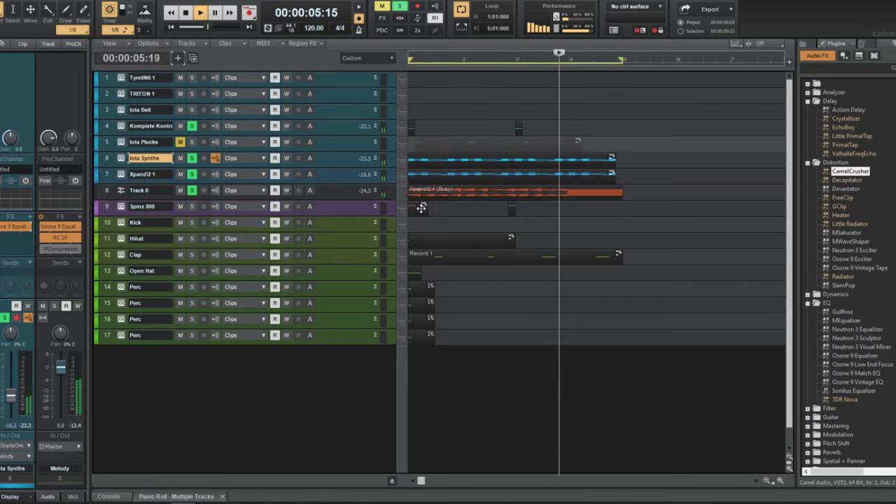
pyautogui.click(107, 160)
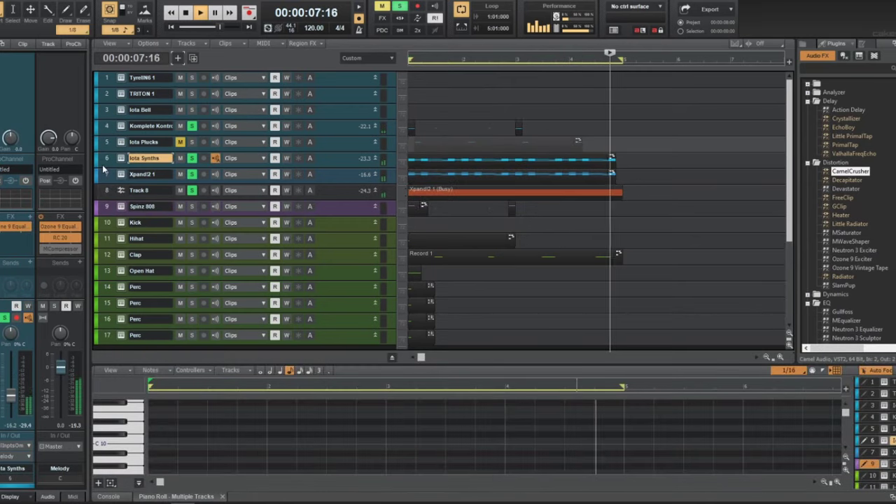
pyautogui.doubleClick(19, 229)
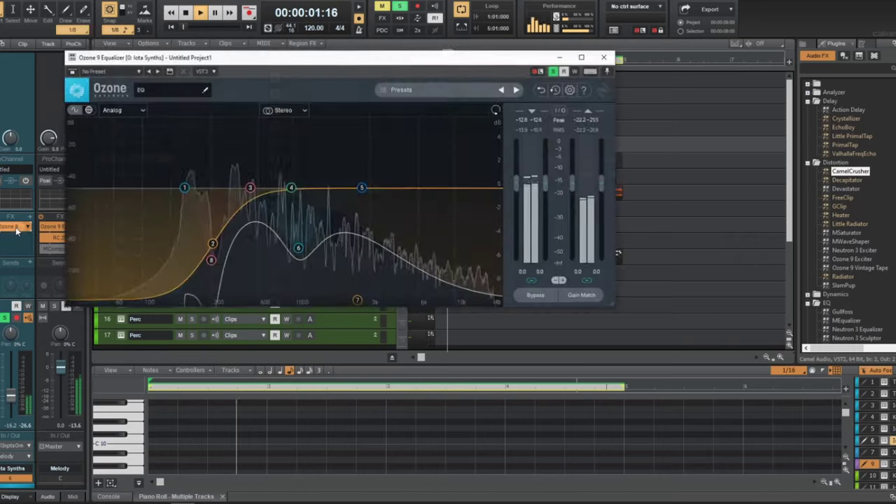
pyautogui.moveTo(187, 185); pyautogui.dragTo(217, 188)
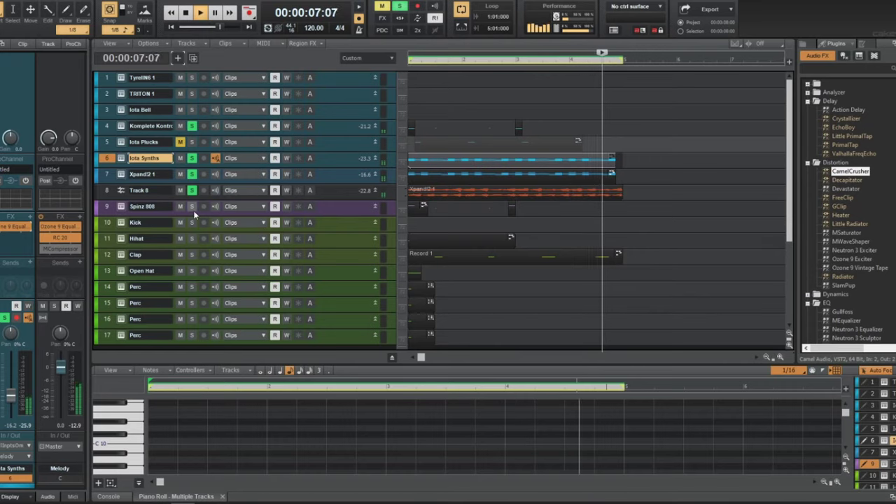
# - Add Spinz 808 to the soloed tracks, open its clip in the full-size piano roll and play the loop
pyautogui.press('space')
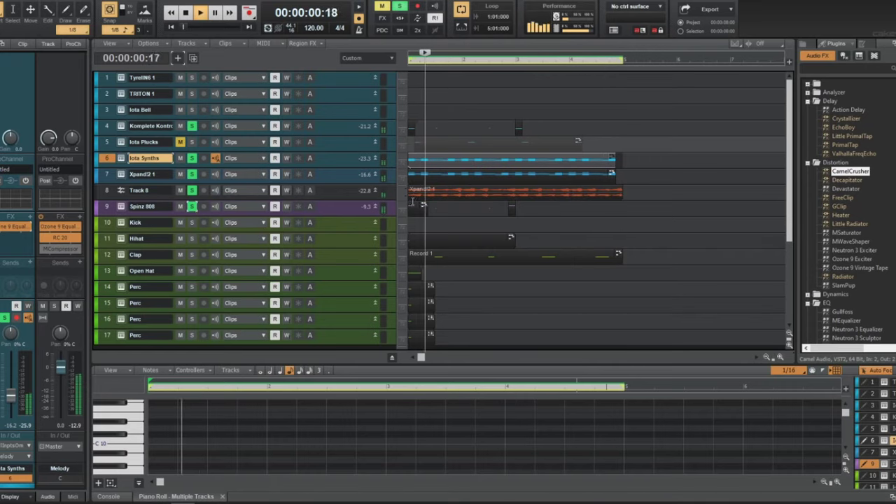
pyautogui.doubleClick(413, 205)
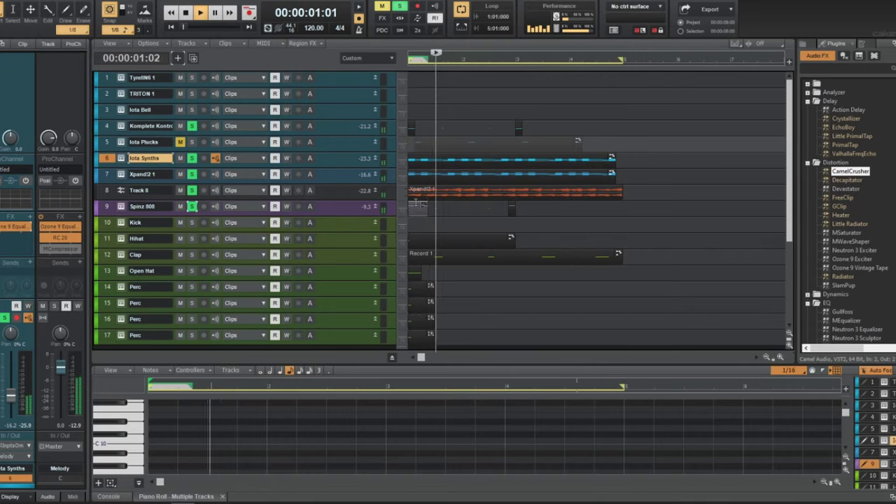
pyautogui.hotkey('shift', 'd')
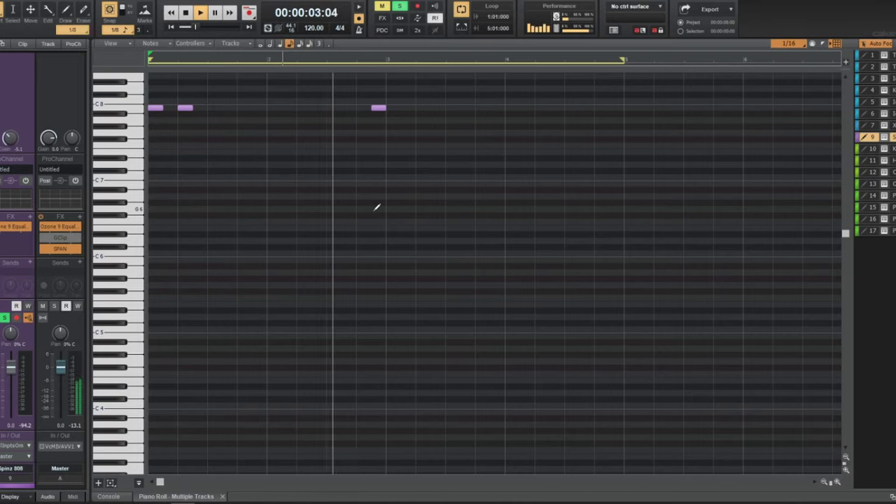
pyautogui.press('w')
pyautogui.press('space')
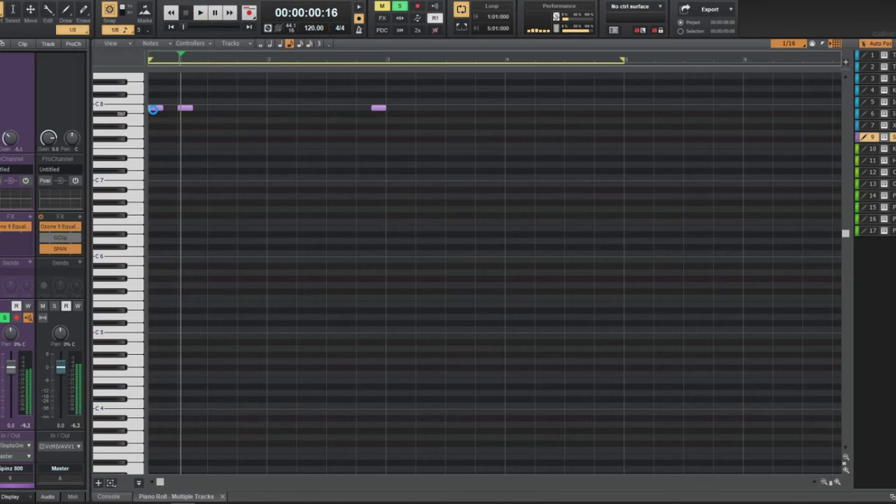
# - Raise the three Spinz 808 notes two semitones to Db8, replaying the loop to check them
pyautogui.scroll(1, 173, 135)
pyautogui.moveTo(157, 141); pyautogui.dragTo(185, 127)
pyautogui.press('w')
pyautogui.press('space')
pyautogui.press('w')
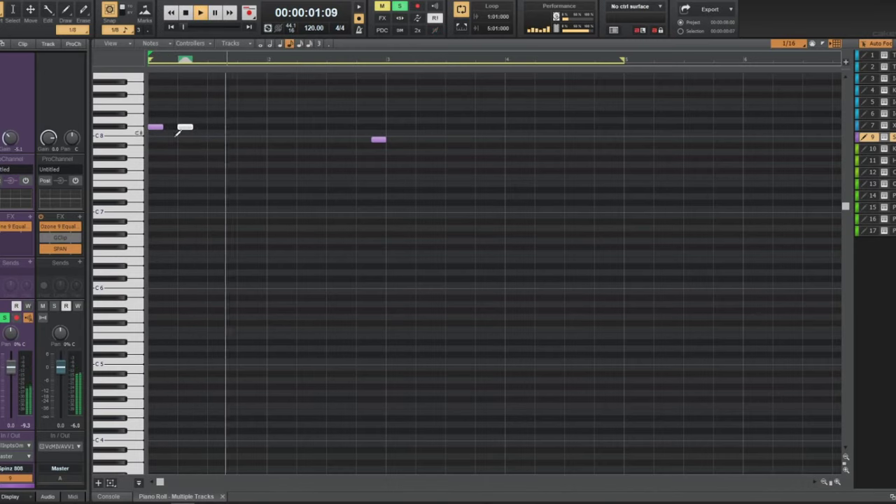
pyautogui.scroll(1, 130, 168)
pyautogui.press('w')
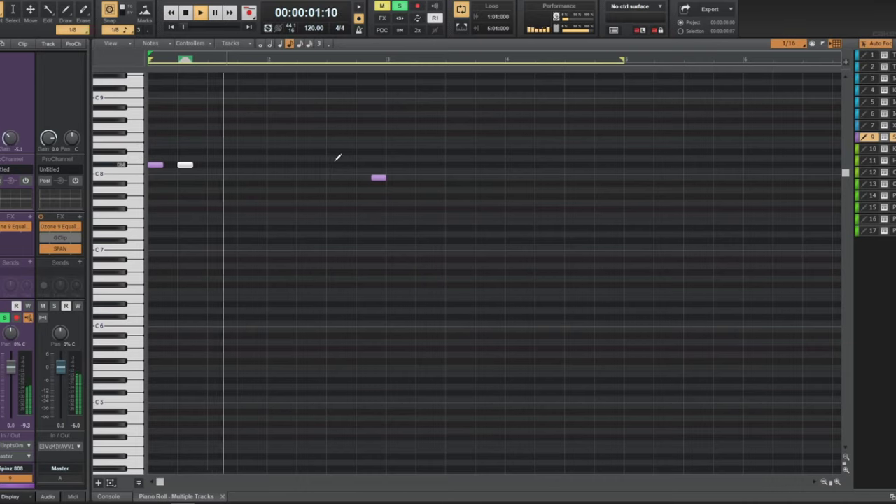
pyautogui.moveTo(379, 177); pyautogui.dragTo(379, 165)
# - Add four short Db8 notes: two consecutive from the start of bar 3, one at bar 4 and one on the off-beat of 4:02
pyautogui.click(392, 165)
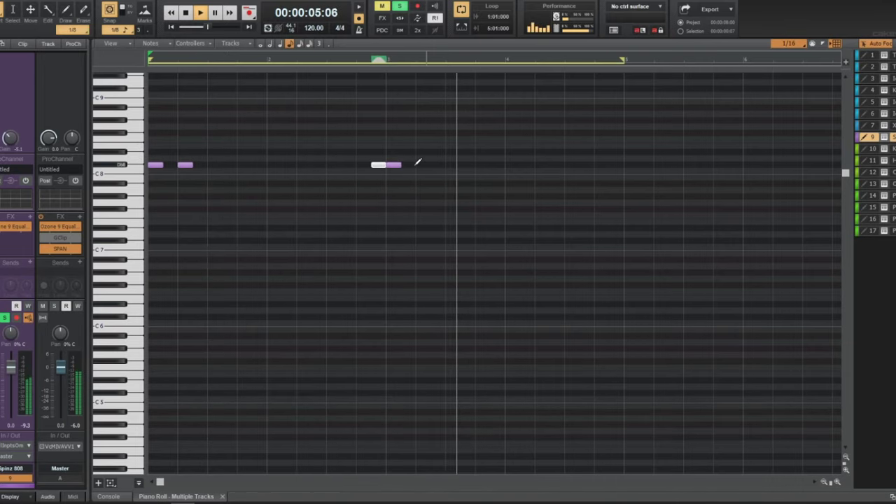
pyautogui.click(410, 164)
pyautogui.moveTo(416, 165); pyautogui.dragTo(410, 166)
pyautogui.click(509, 165)
pyautogui.click(554, 165)
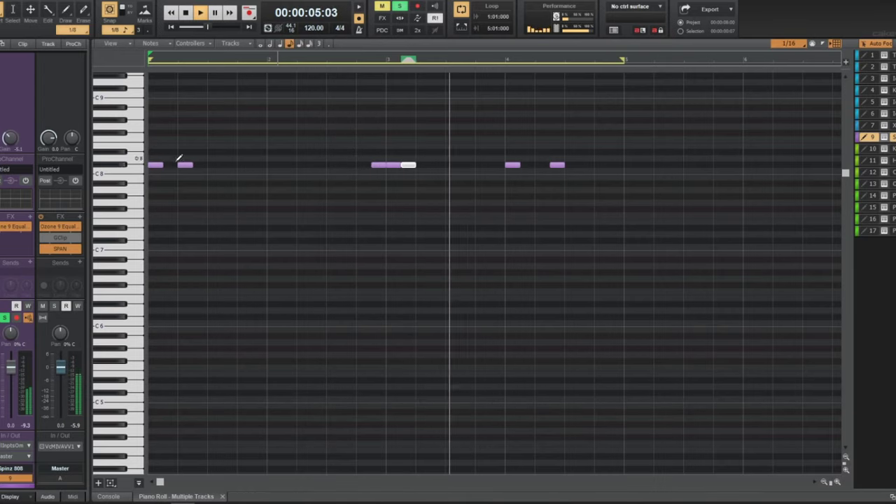
# - Shift the second bar 3 note to the off-beat of 3:02 and lengthen all Spinz 808 notes to join end to end across four bars
pyautogui.moveTo(410, 165); pyautogui.dragTo(532, 161)
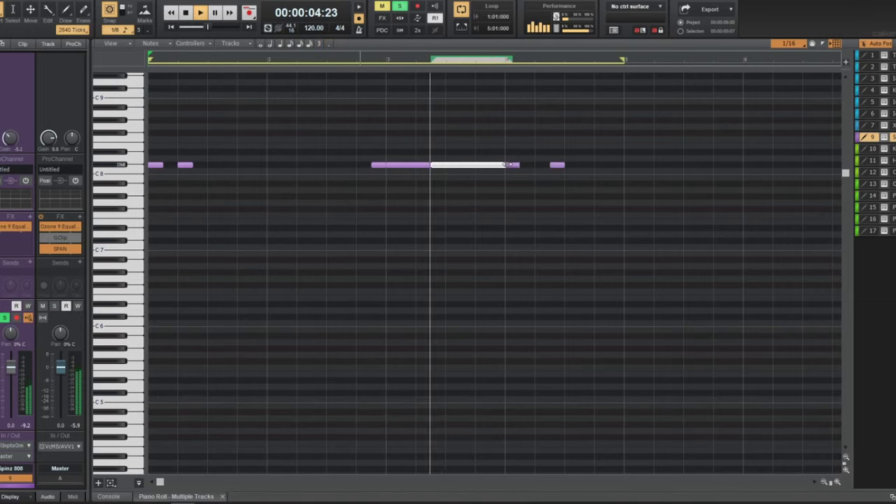
pyautogui.moveTo(511, 166); pyautogui.dragTo(632, 174)
pyautogui.click(634, 177)
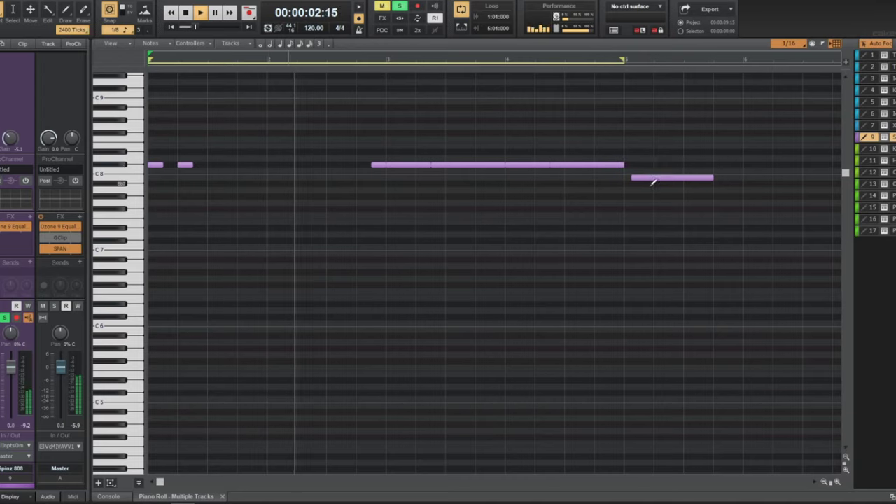
pyautogui.click(658, 180)
pyautogui.press('Delete')
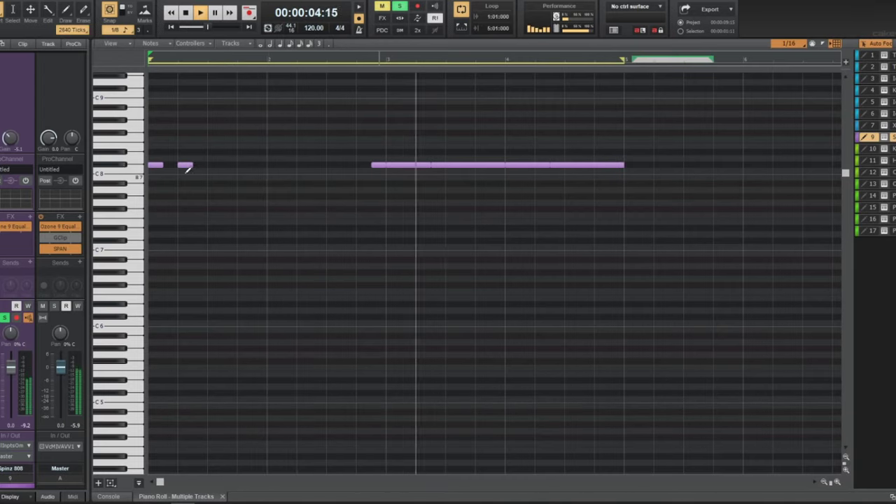
pyautogui.moveTo(190, 165); pyautogui.dragTo(371, 165)
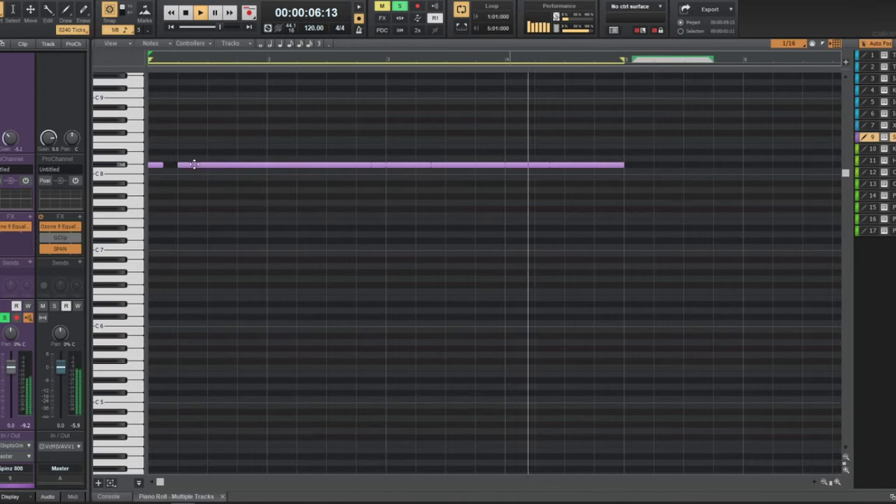
pyautogui.moveTo(163, 165); pyautogui.dragTo(176, 165)
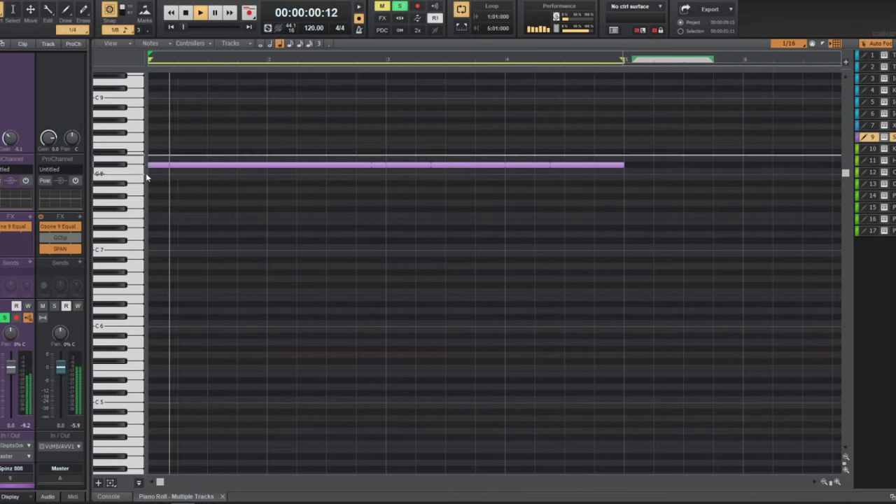
# - Move all Spinz 808 notes down three octaves to Db5 and return to the track view
pyautogui.hotkey('ctrl', 'a')
pyautogui.press('space')
pyautogui.moveTo(164, 167); pyautogui.dragTo(140, 392)
pyautogui.press('d')
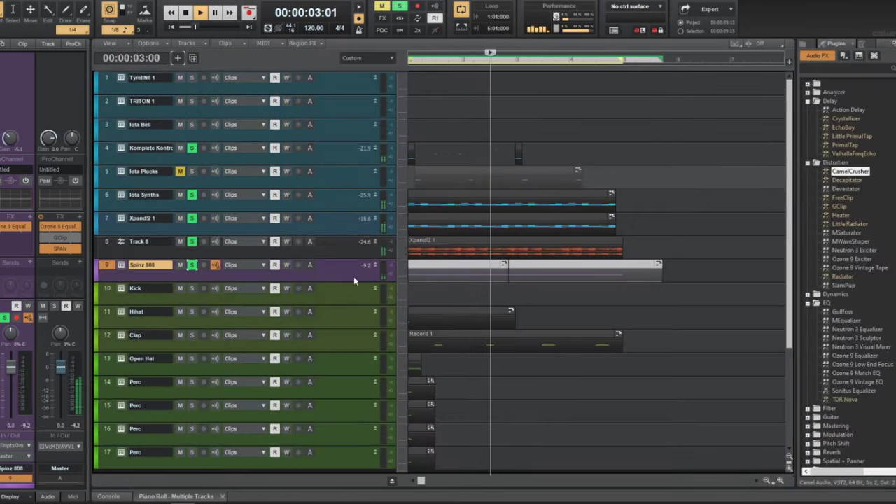
# - Copy the Spinz 808 clips onto the Kick track and lower the copied notes one semitone to C5
pyautogui.moveTo(483, 266); pyautogui.dragTo(475, 290)
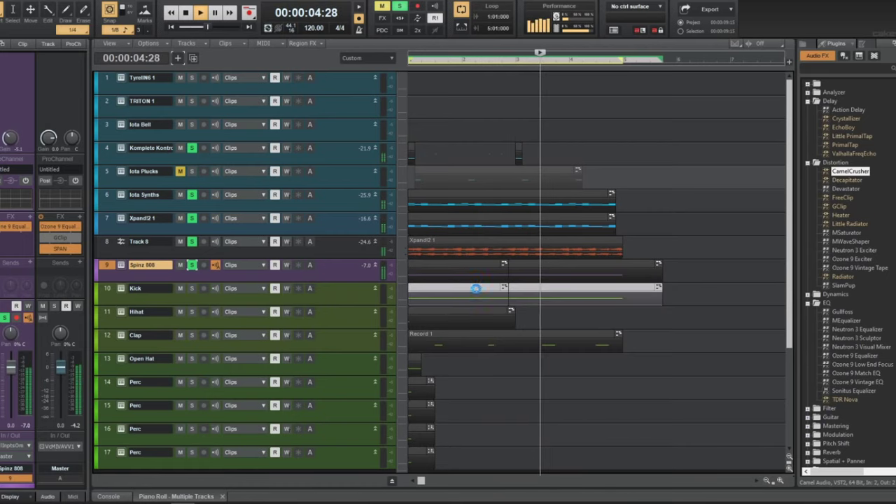
pyautogui.doubleClick(474, 290)
pyautogui.click(135, 273)
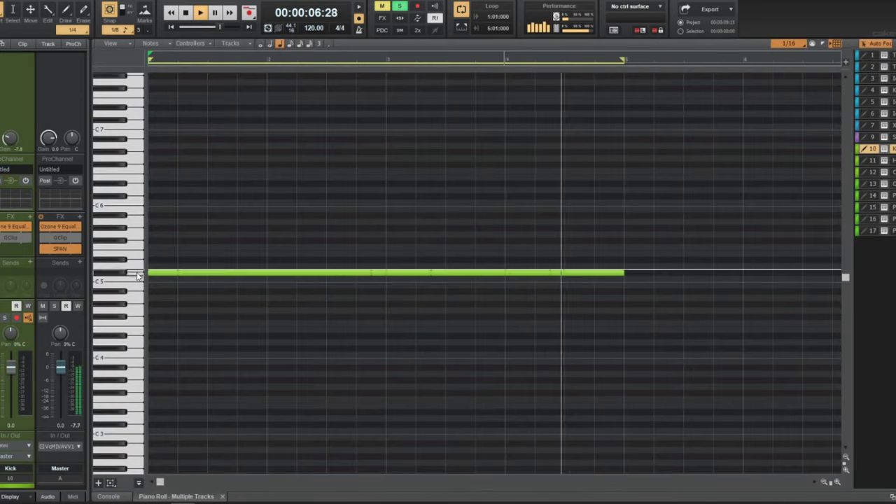
pyautogui.moveTo(161, 273); pyautogui.dragTo(161, 280)
pyautogui.press('d')
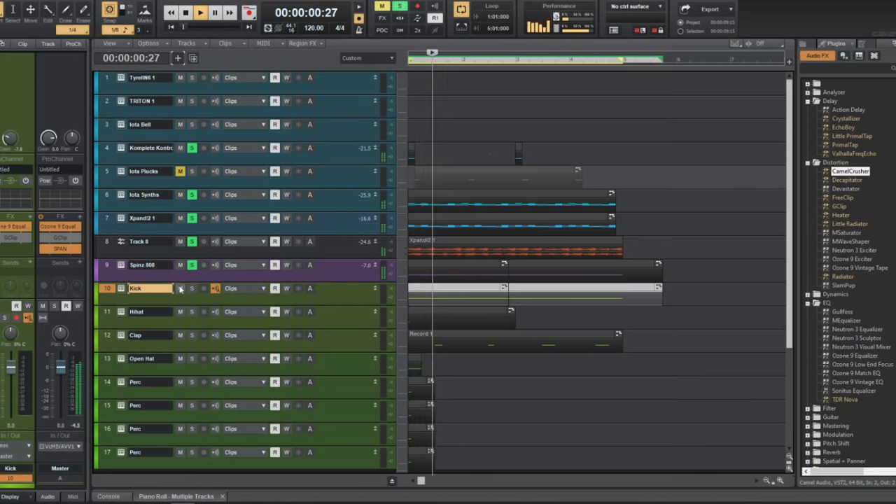
# - Solo the Kick track and load PV_Kick ( Kush ).wav from the 1 PVLACE Drumkit Vol.1 Kicks folder into its Komplete Kontrol
pyautogui.click(192, 288)
pyautogui.click(122, 288)
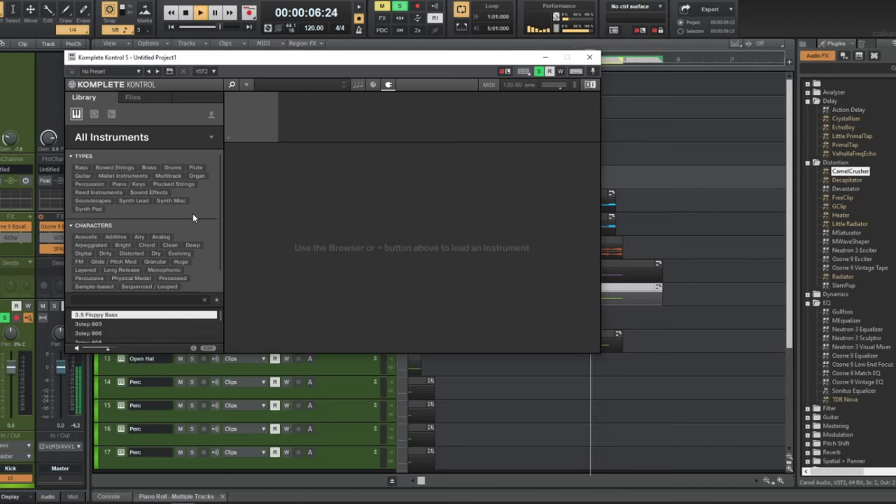
pyautogui.click(132, 98)
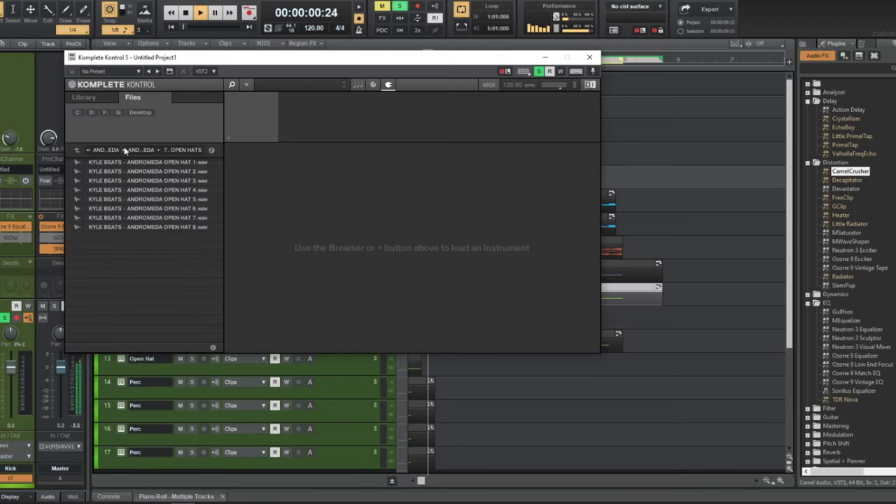
pyautogui.click(107, 151)
pyautogui.click(138, 150)
pyautogui.doubleClick(140, 161)
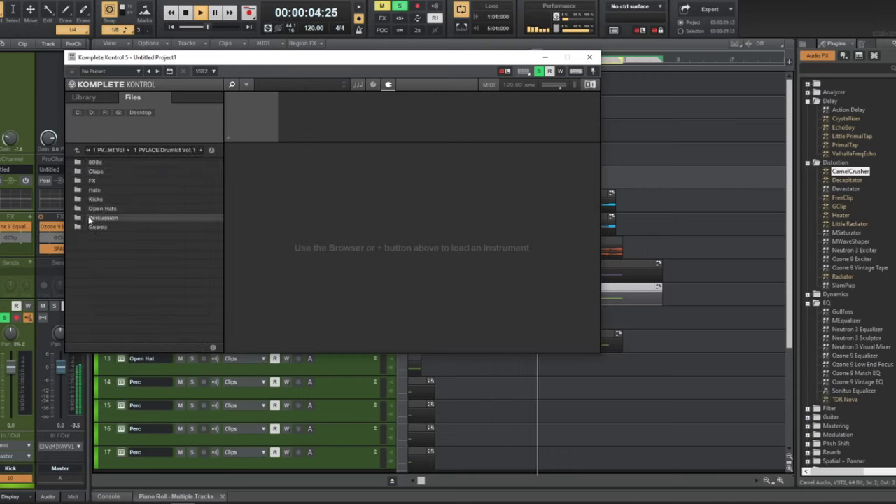
pyautogui.doubleClick(95, 199)
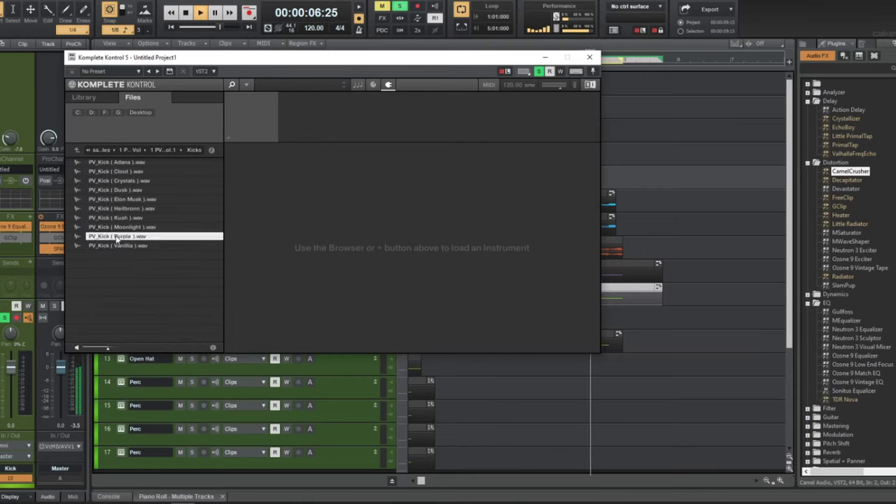
pyautogui.doubleClick(116, 218)
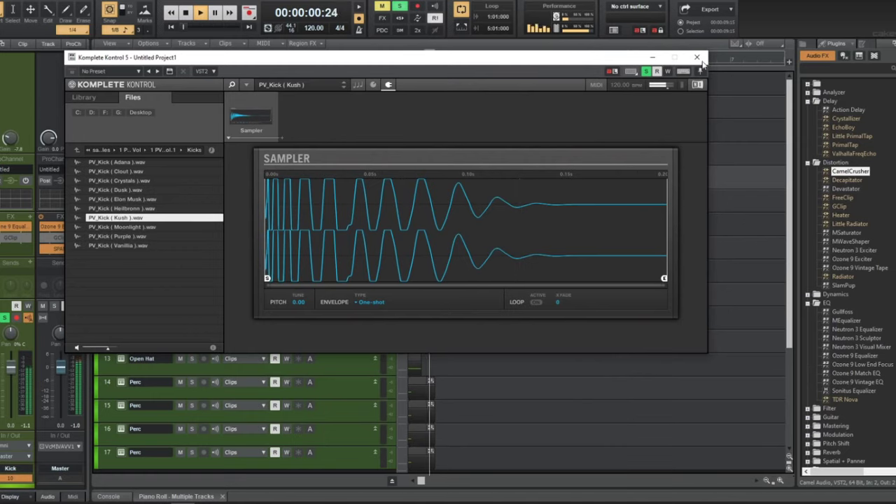
pyautogui.click(688, 56)
# - Raise all Spinz 808 notes together to F#7 and play the loop to audition the new pitch
pyautogui.doubleClick(510, 265)
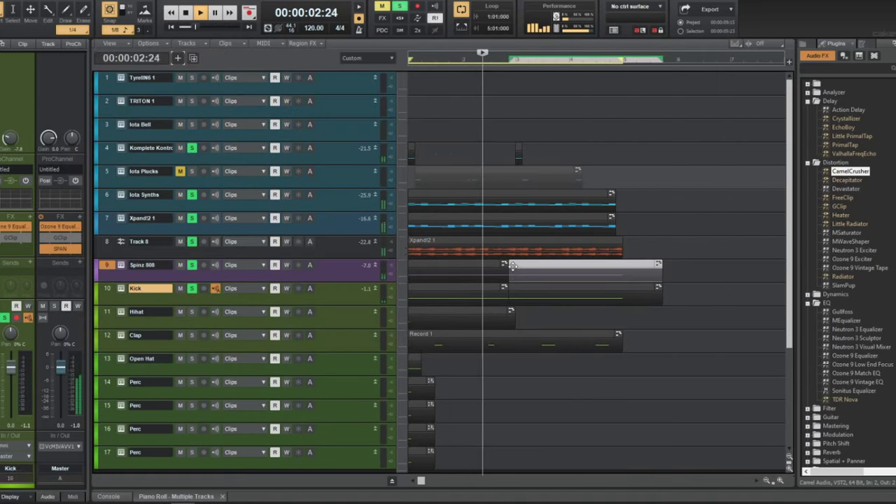
pyautogui.hotkey('shift', 'd')
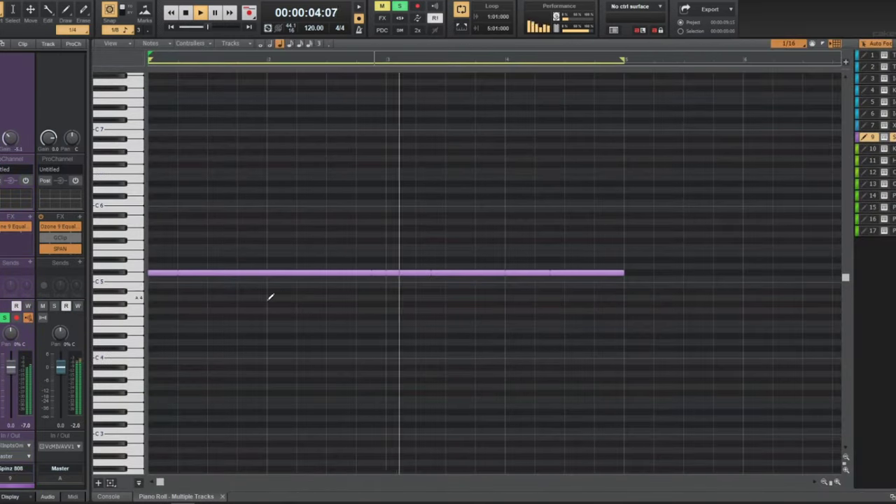
pyautogui.click(131, 273)
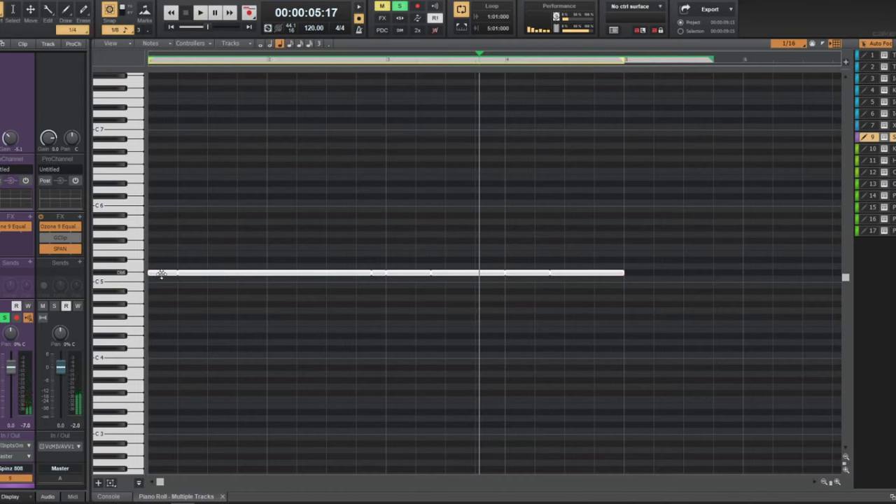
pyautogui.moveTo(161, 274); pyautogui.dragTo(165, 121)
pyautogui.press('space')
pyautogui.press('space')
pyautogui.press('space')
pyautogui.press('space')
pyautogui.scroll(1, 164, 102)
pyautogui.press('space')
pyautogui.press('space')
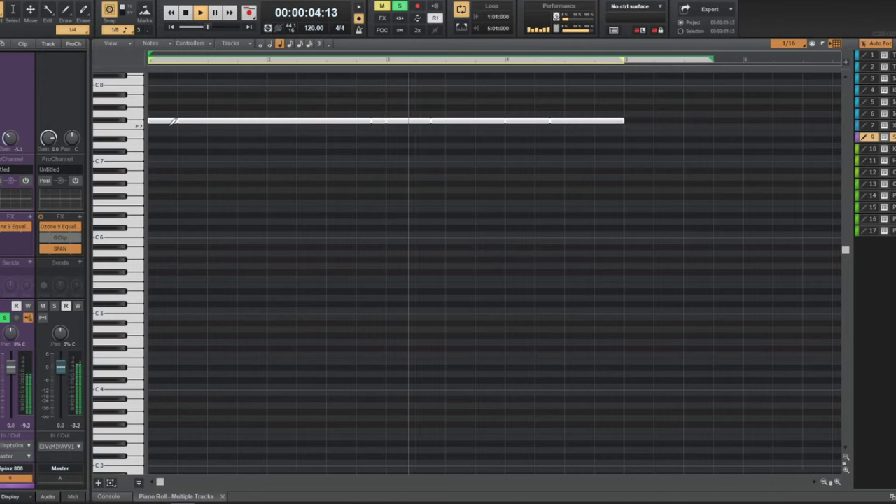
# - Lower all Spinz 808 notes two octaves to F#5, play the loop and return to the track view
pyautogui.scroll(2, 184, 154)
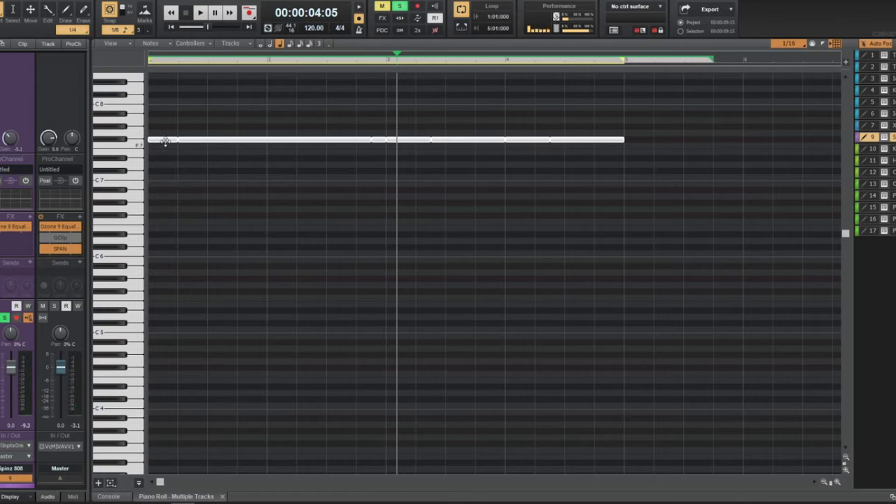
pyautogui.moveTo(166, 139); pyautogui.dragTo(155, 292)
pyautogui.press('w')
pyautogui.press('space')
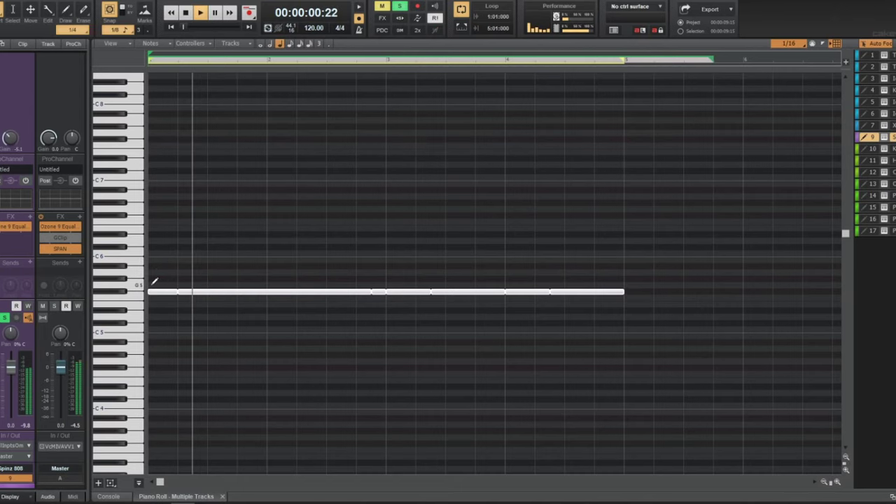
pyautogui.press('d')
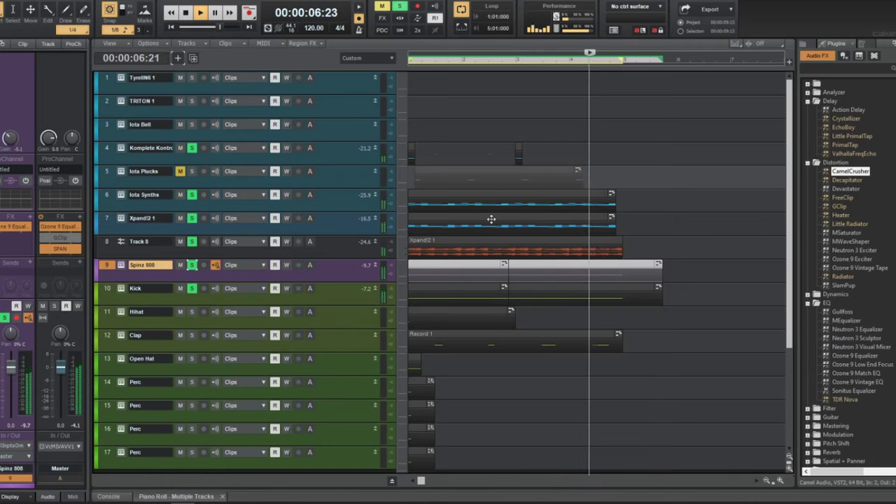
# - Trim the Spinz 808 note at the start of bar 3 to end at 3:02 and pull the following note's start earlier to meet it
pyautogui.doubleClick(545, 264)
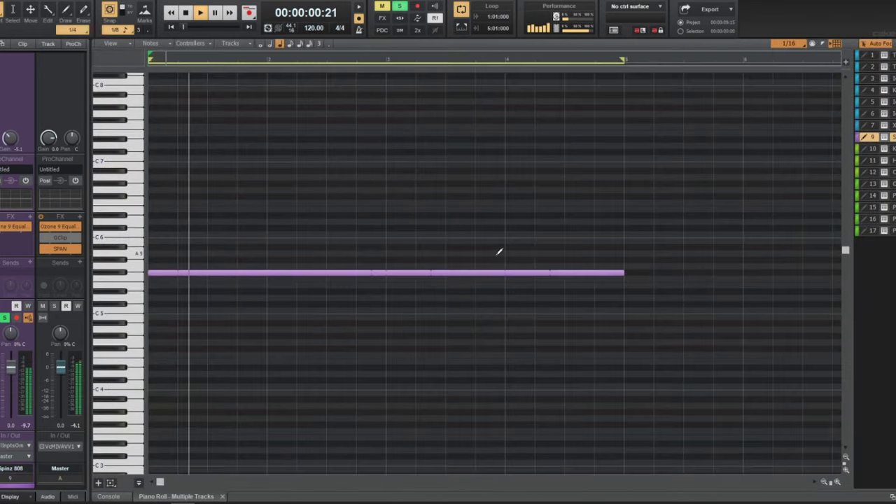
pyautogui.press('space')
pyautogui.moveTo(430, 274); pyautogui.dragTo(418, 274)
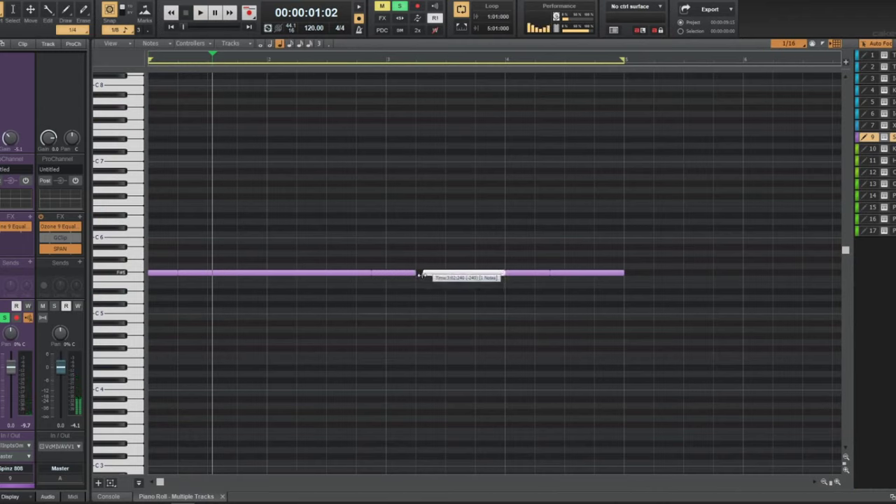
# - Trim the matching bar 3 Kick note to 3:02, pull the next Kick note's start earlier, and play the loop in the track view
pyautogui.click(865, 149)
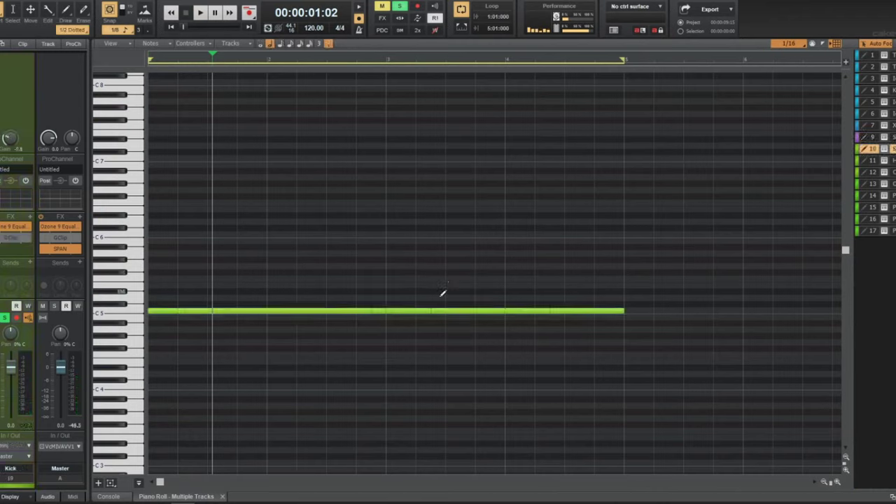
pyautogui.moveTo(431, 311); pyautogui.dragTo(419, 310)
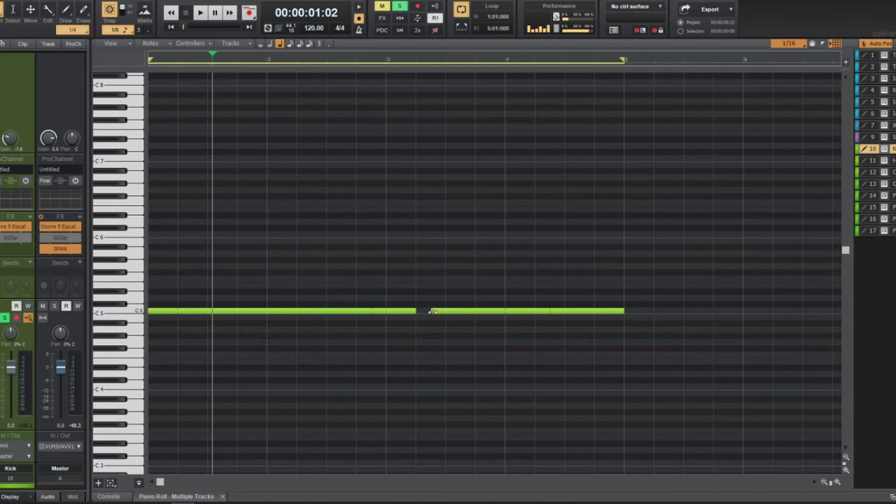
pyautogui.press('d')
pyautogui.press('space')
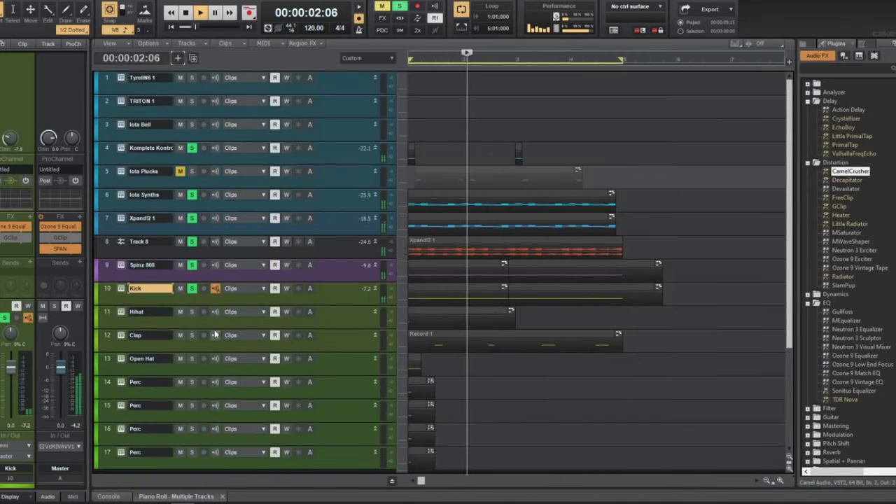
# - Solo the Clap track and browse to the samples folder in its Komplete Kontrol
pyautogui.click(192, 336)
pyautogui.click(121, 336)
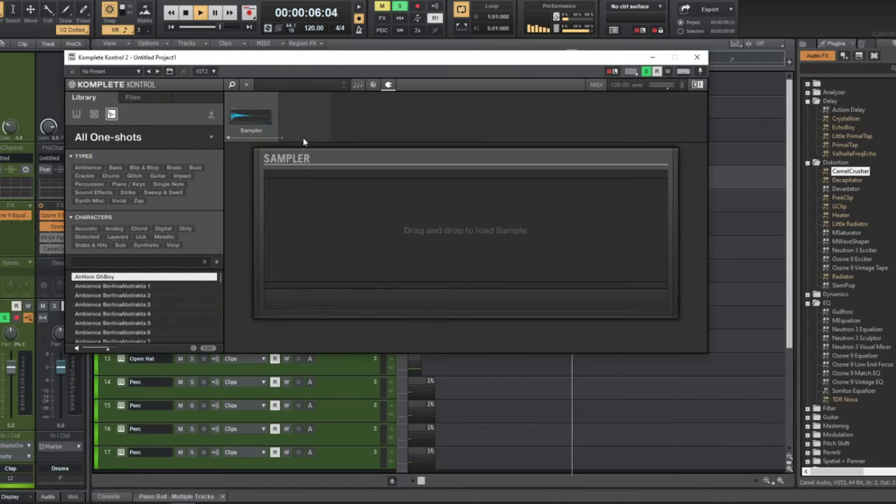
pyautogui.click(155, 100)
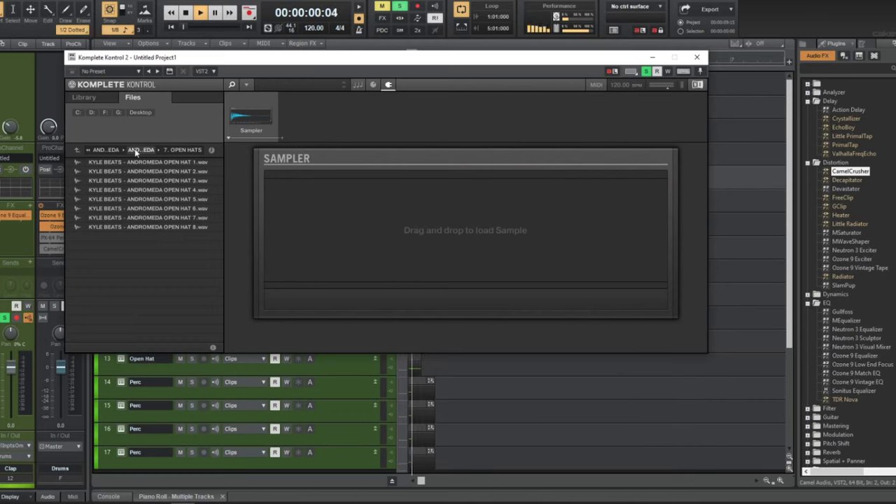
pyautogui.click(134, 148)
pyautogui.click(106, 151)
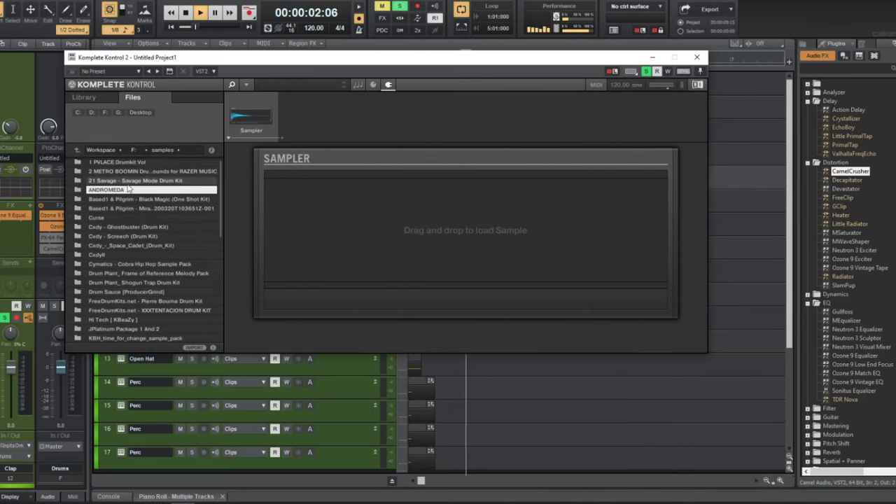
# - Open the Snares & Claps folder of the Drum Sauce kit and audition Snare 3, 6, 7, 12 and 11 during playback
pyautogui.doubleClick(140, 203)
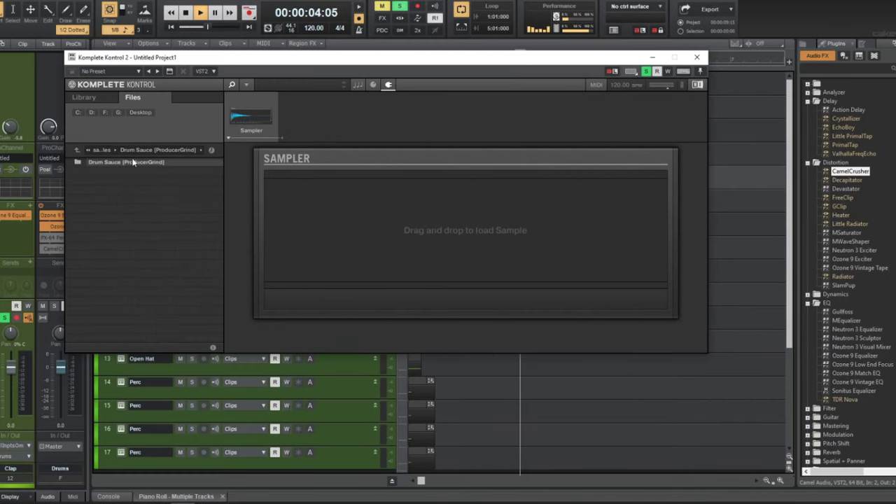
pyautogui.doubleClick(120, 208)
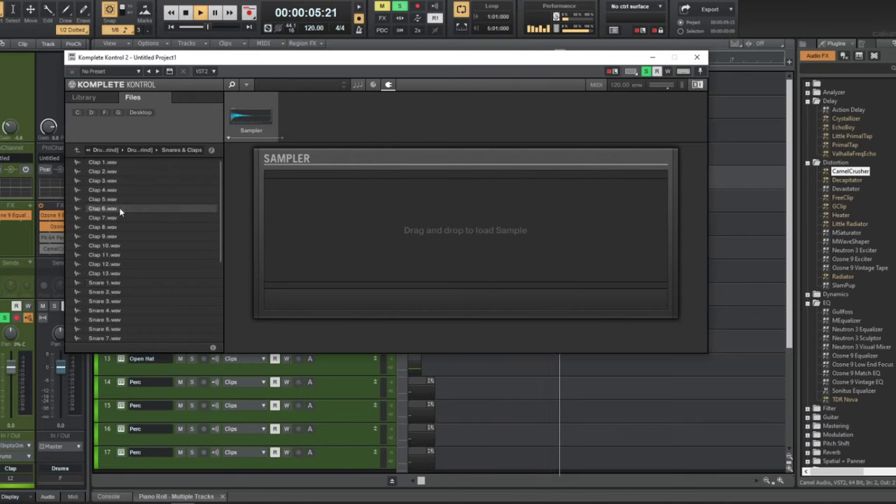
pyautogui.click(123, 301)
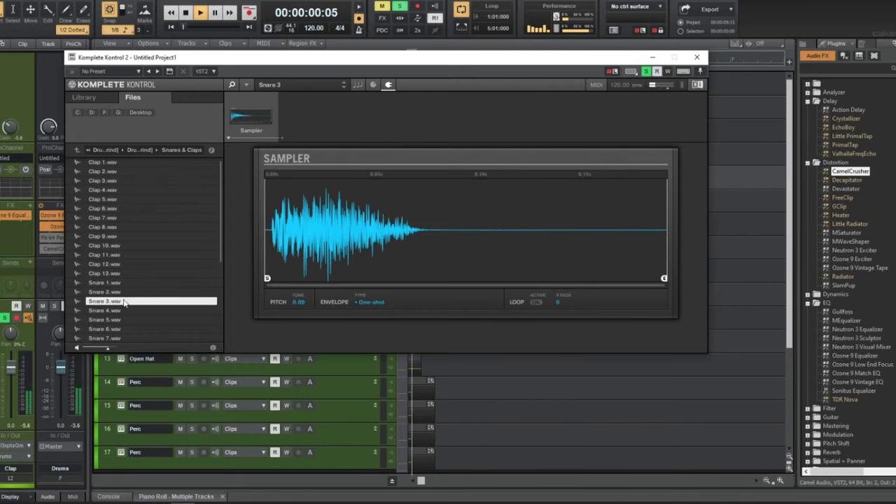
pyautogui.click(119, 328)
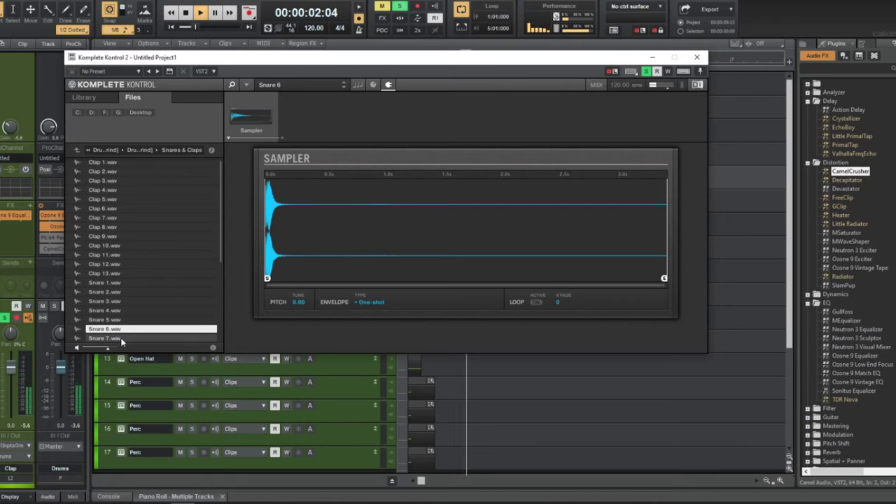
pyautogui.click(121, 338)
pyautogui.scroll(-3, 122, 329)
pyautogui.click(125, 319)
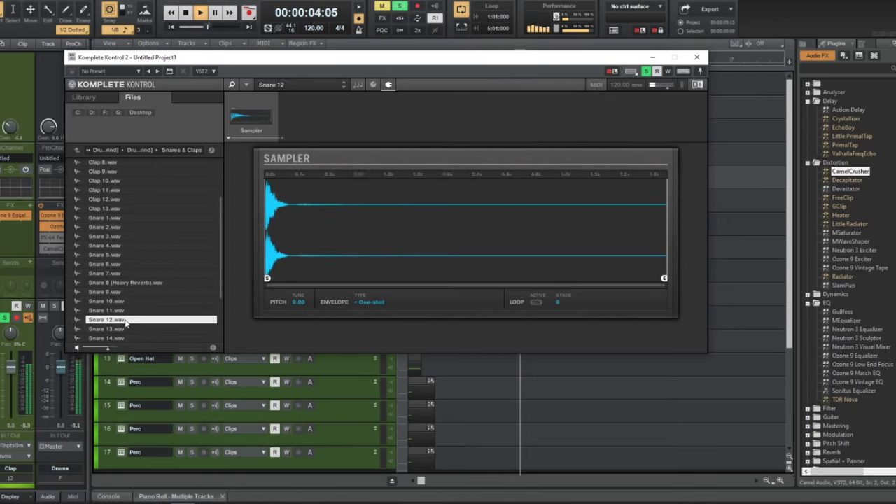
pyautogui.click(130, 315)
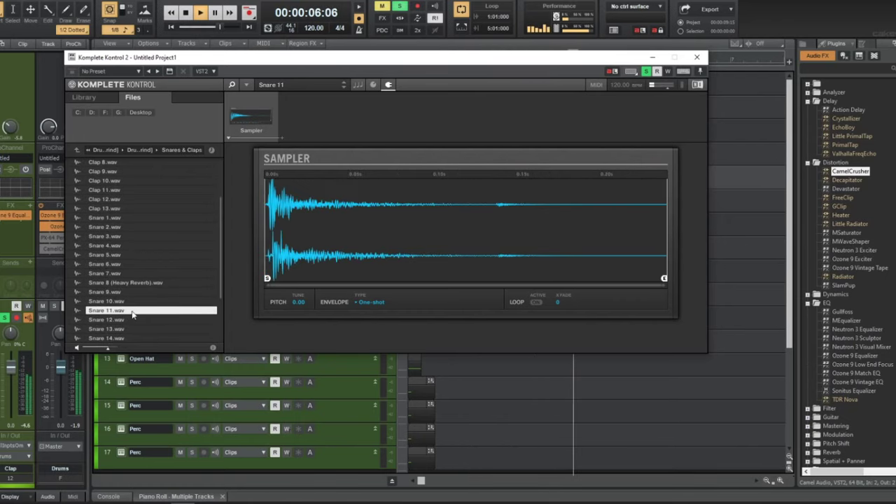
# - Audition further snares in the folder, including Snare 18, 15 and 14, load Snare 6 into the sampler, and return the project to the start
pyautogui.scroll(-2, 132, 317)
pyautogui.click(132, 319)
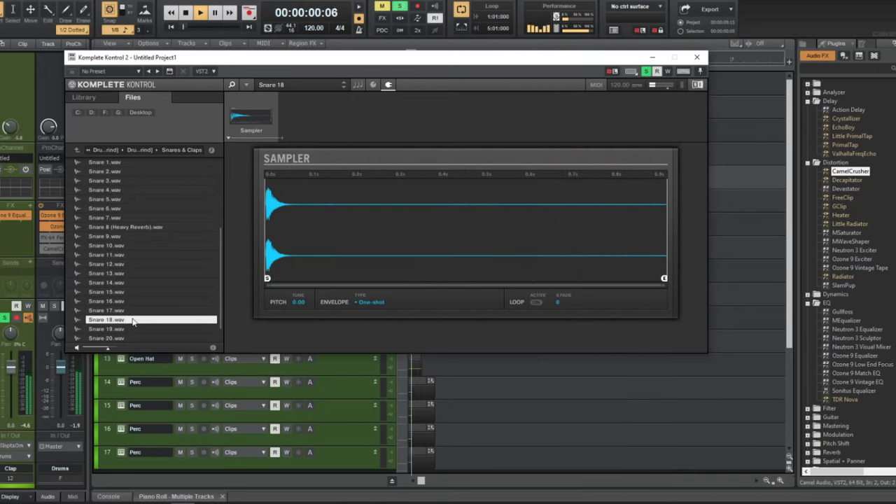
pyautogui.scroll(-1, 133, 322)
pyautogui.click(133, 321)
pyautogui.click(133, 324)
pyautogui.click(137, 278)
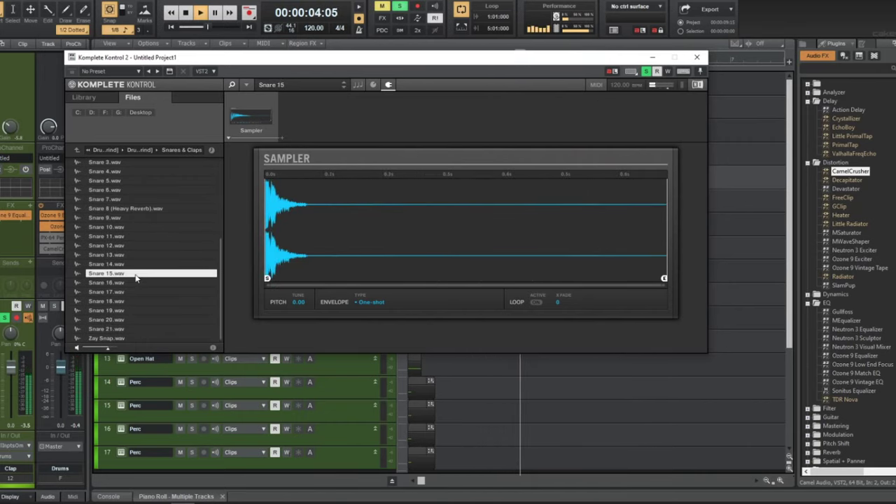
pyautogui.click(139, 265)
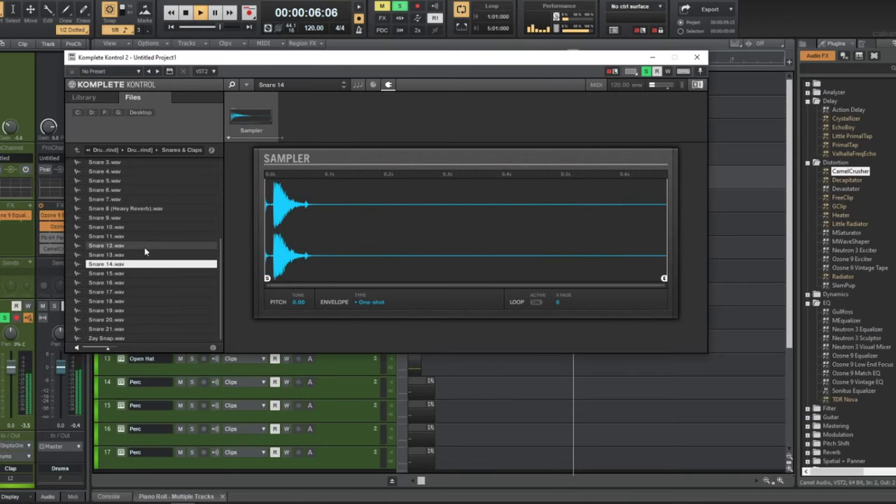
pyautogui.click(145, 245)
pyautogui.scroll(1, 146, 245)
pyautogui.scroll(1, 147, 235)
pyautogui.click(149, 227)
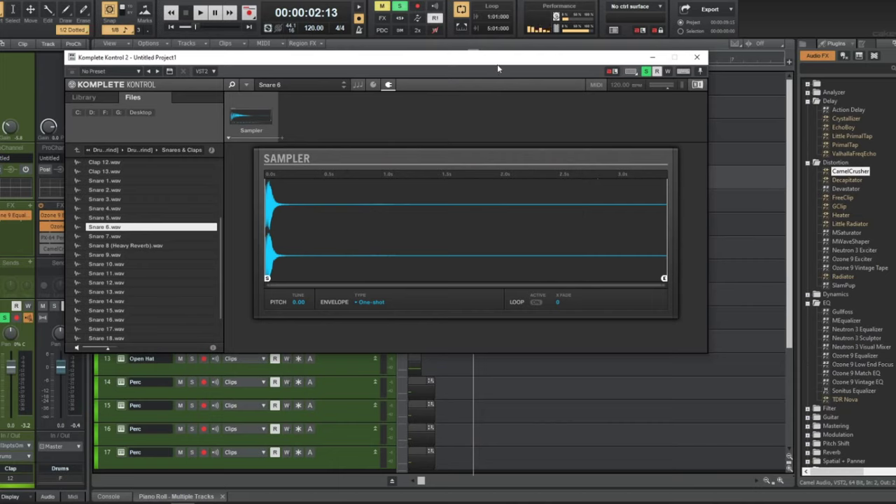
pyautogui.press('space')
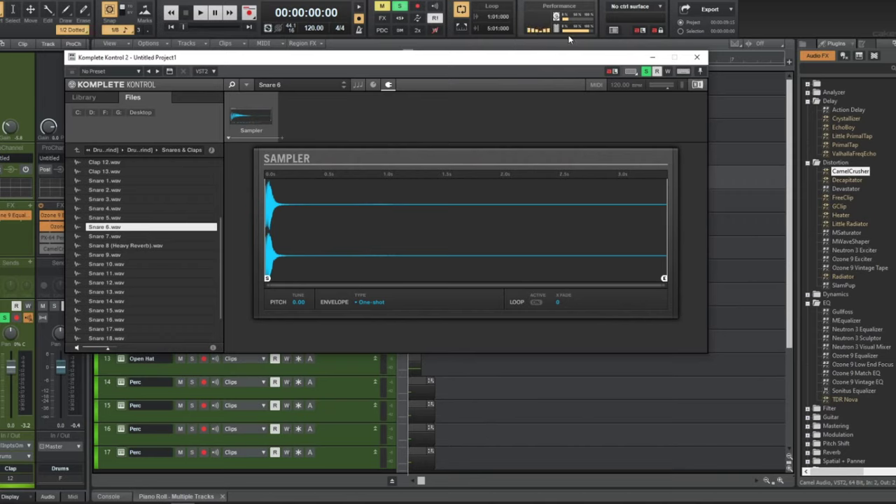
# - Switch to OBS, check the bitrate in the streaming output settings, and return to the music project
pyautogui.moveTo(575, 35)
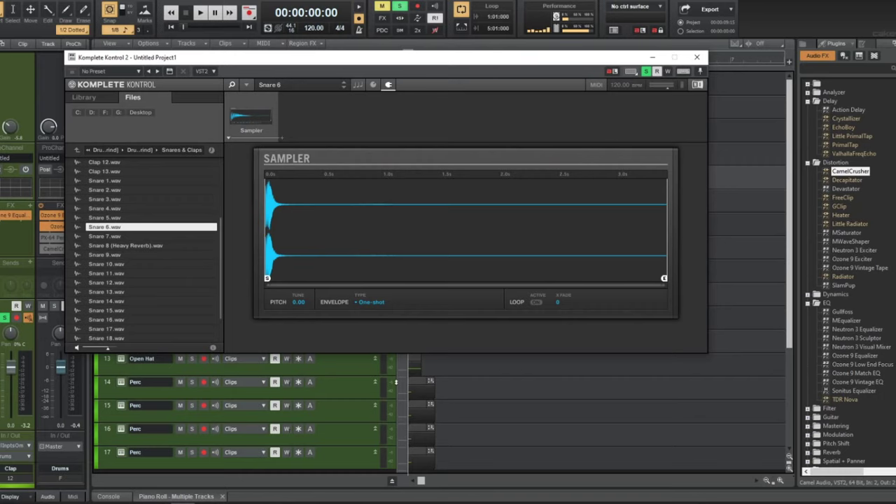
pyautogui.click(298, 495)
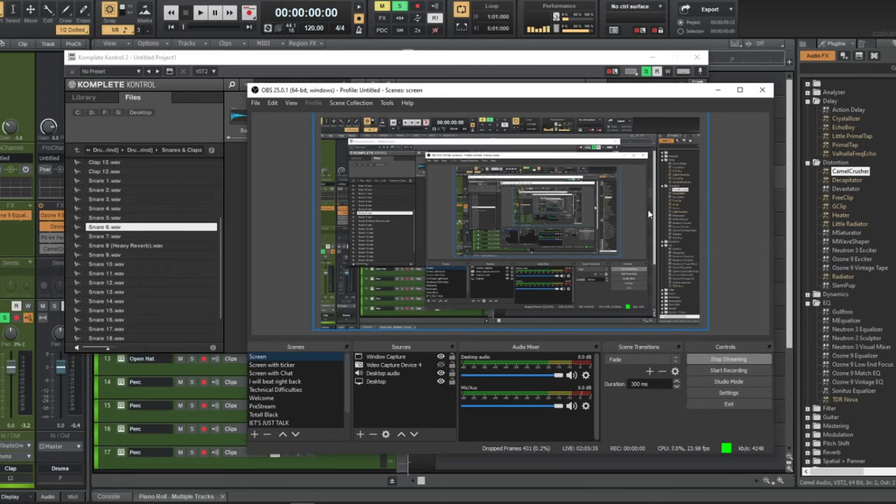
pyautogui.click(735, 395)
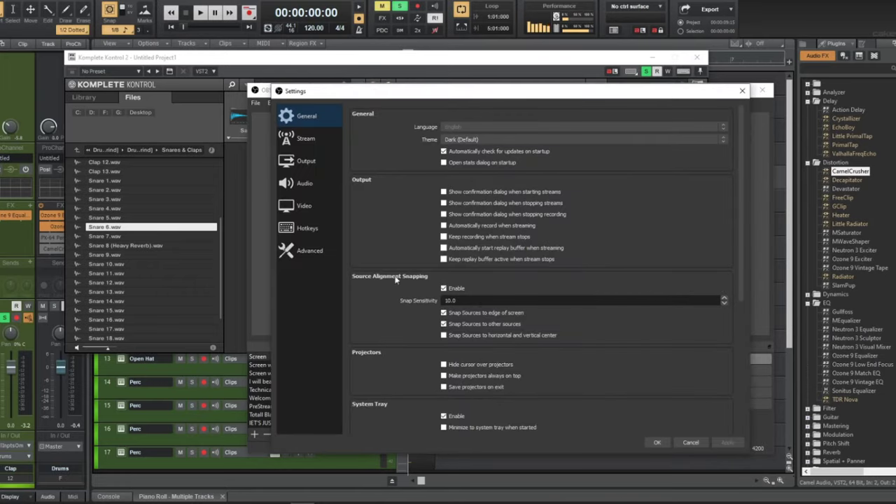
pyautogui.click(294, 164)
pyautogui.click(294, 140)
pyautogui.click(312, 162)
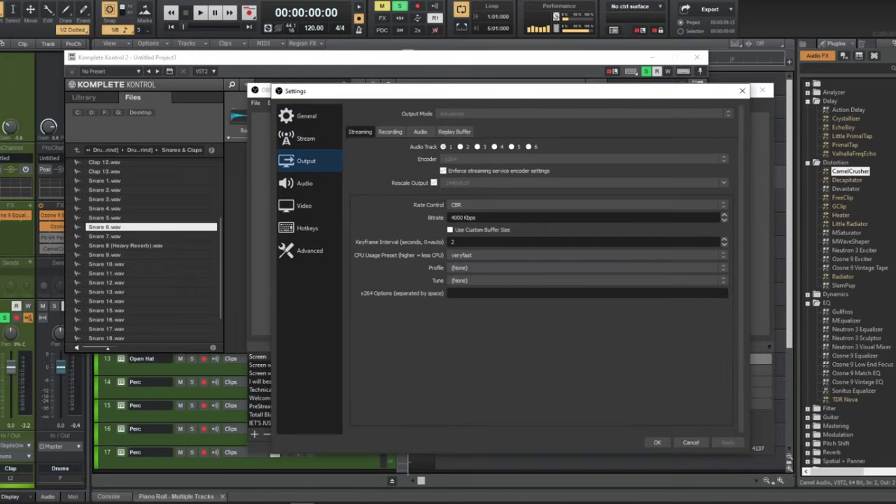
pyautogui.doubleClick(455, 218)
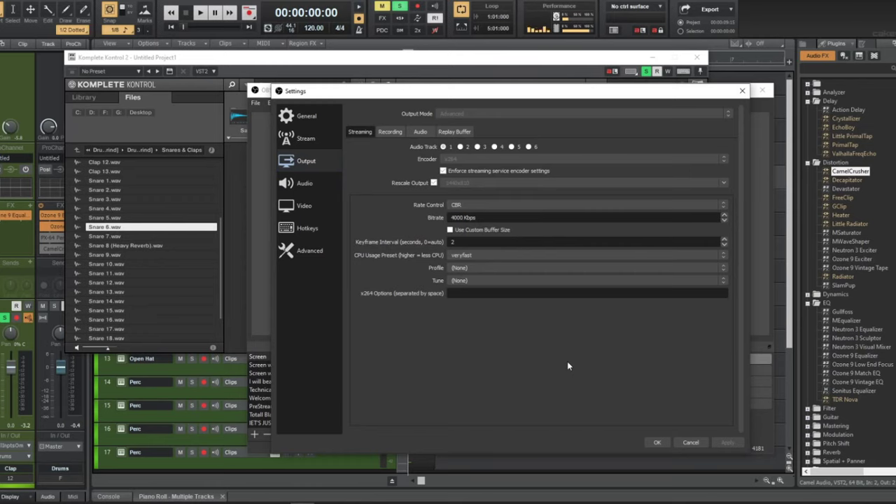
pyautogui.click(658, 441)
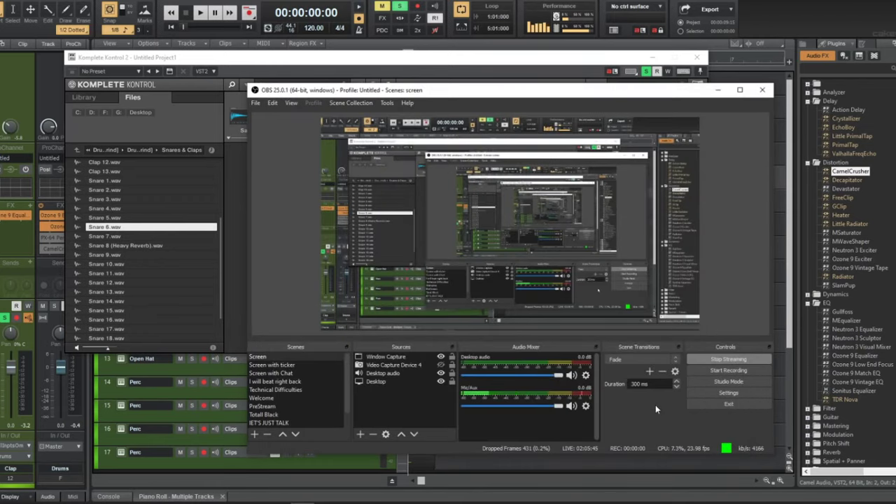
pyautogui.click(717, 90)
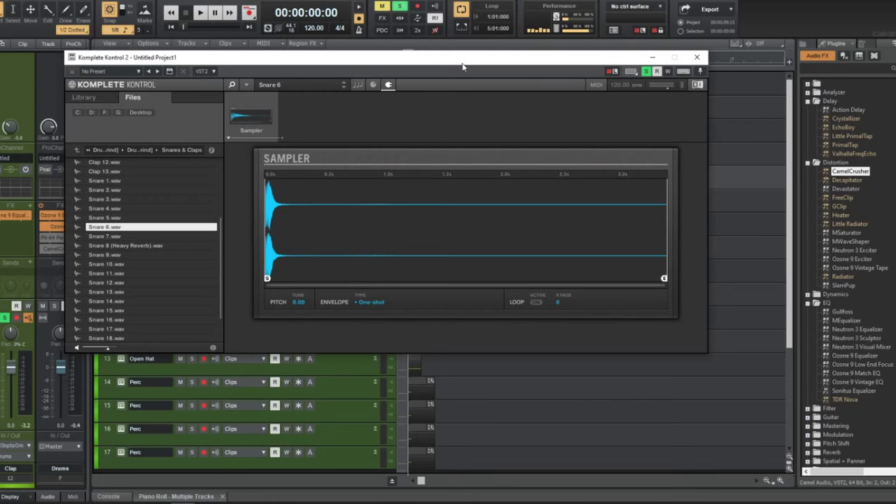
# - Close the sampler window and play the project briefly to hear the loaded snare with the other tracks
pyautogui.click(696, 56)
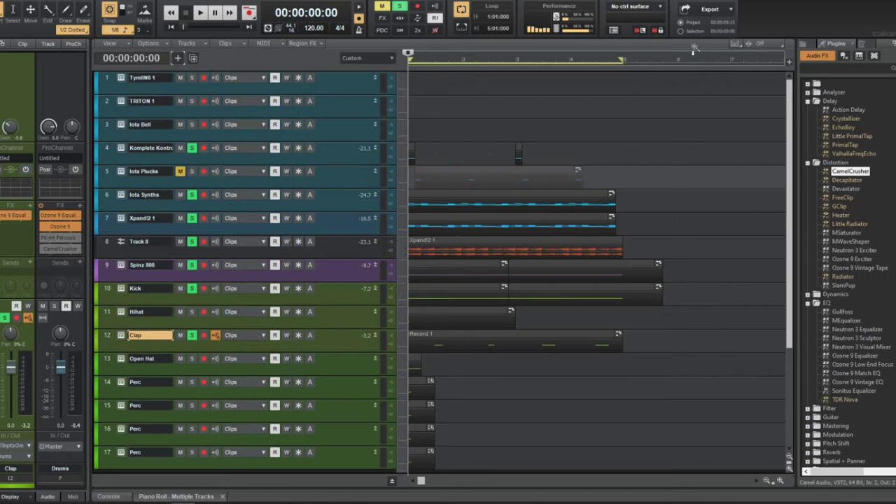
pyautogui.press('space')
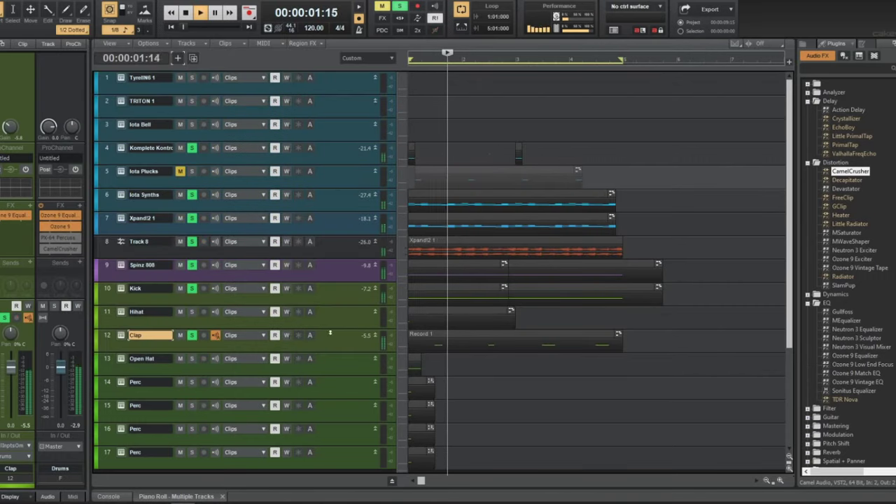
pyautogui.press('space')
# - Reopen the Clap track's sampler and browse the samples folder to SNARES in Only Trap Kit You Need
pyautogui.click(122, 335)
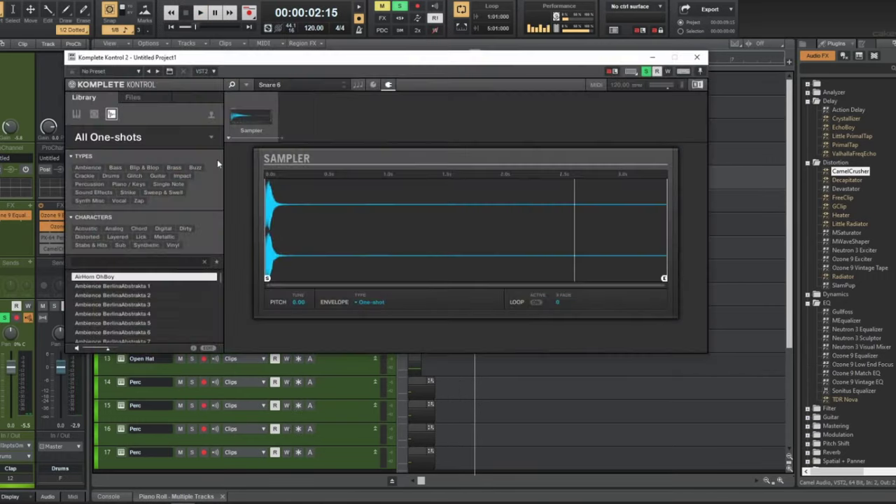
pyautogui.click(131, 99)
pyautogui.click(100, 151)
pyautogui.scroll(-3, 133, 319)
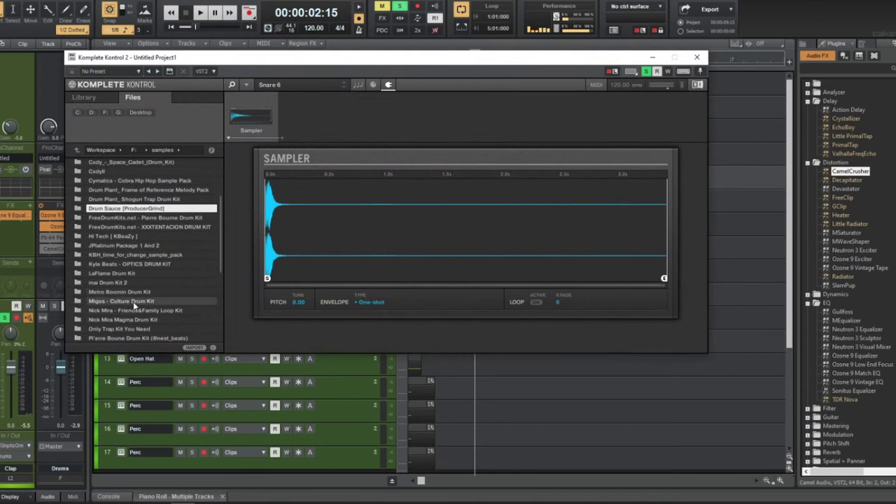
pyautogui.scroll(-3, 136, 323)
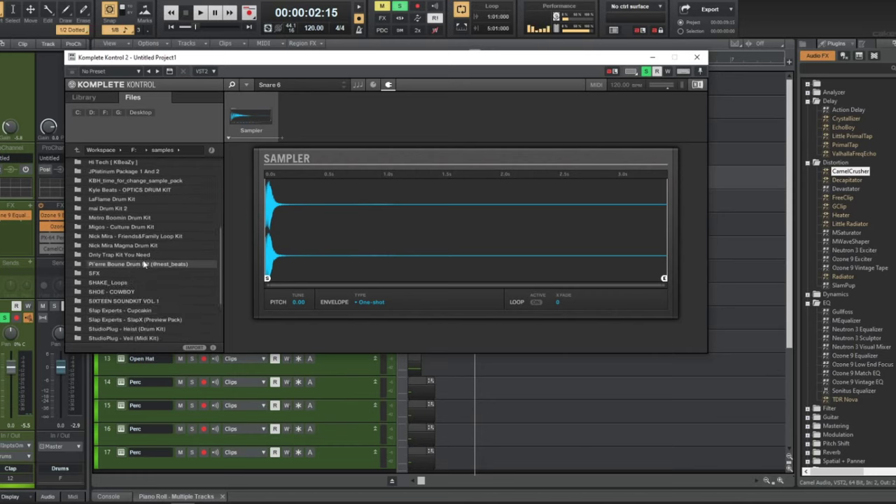
pyautogui.doubleClick(141, 256)
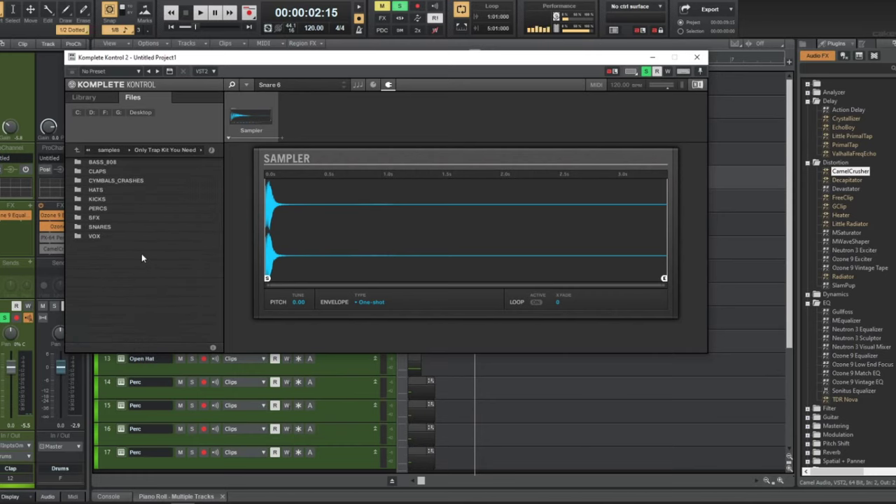
pyautogui.doubleClick(118, 227)
# - Audition the kit's snares during playback, including Sonny Digital, Pluggz, Zaytoven and Cardiak, and load the Trapaholics_Waka snare
pyautogui.doubleClick(124, 200)
pyautogui.press('space')
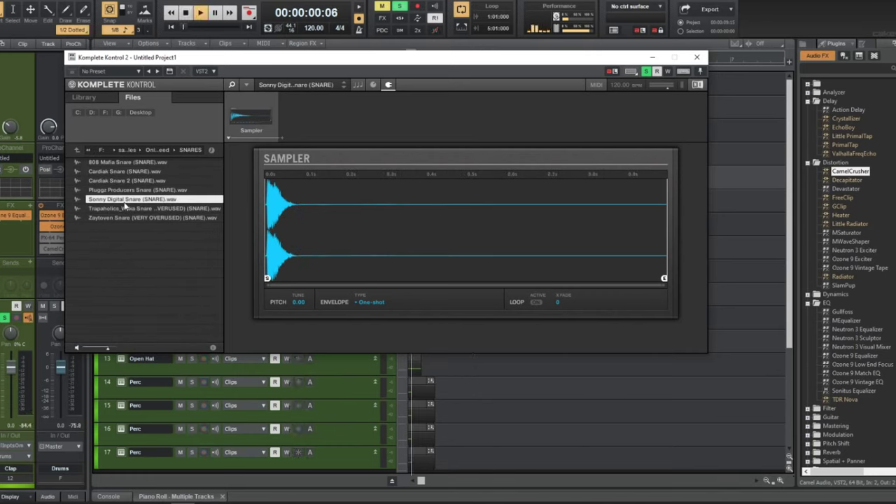
pyautogui.doubleClick(137, 190)
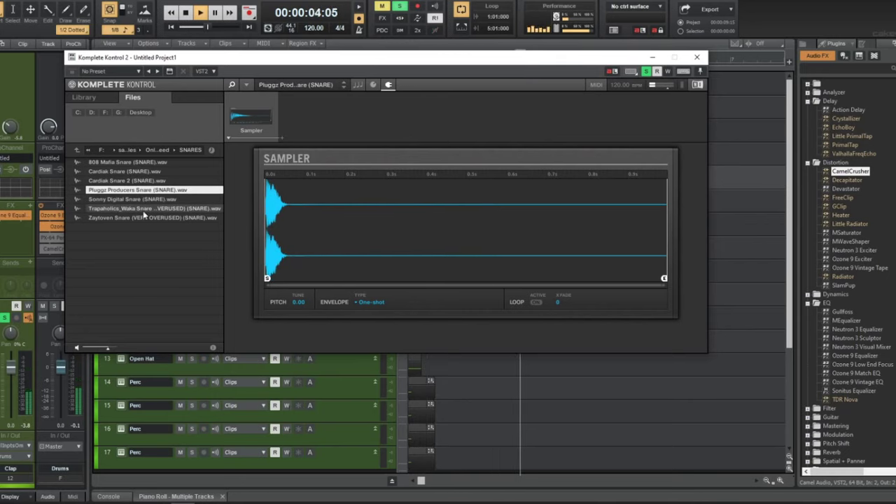
pyautogui.doubleClick(143, 209)
pyautogui.doubleClick(144, 217)
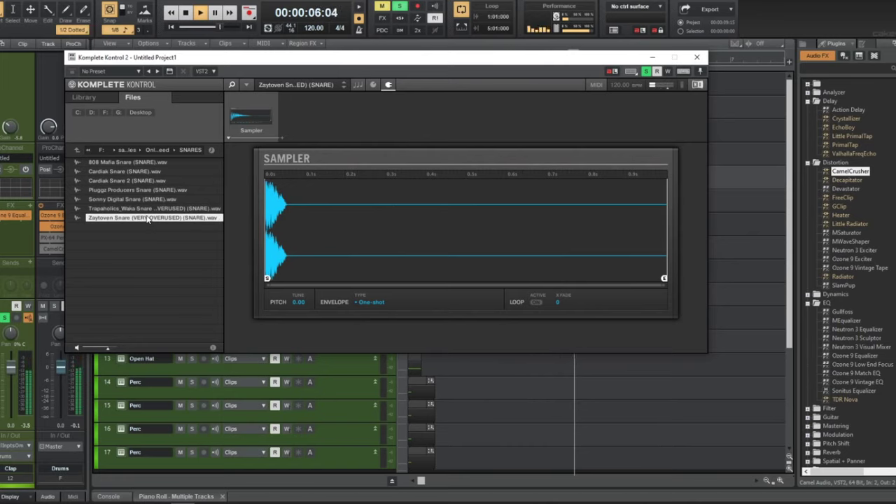
pyautogui.doubleClick(147, 209)
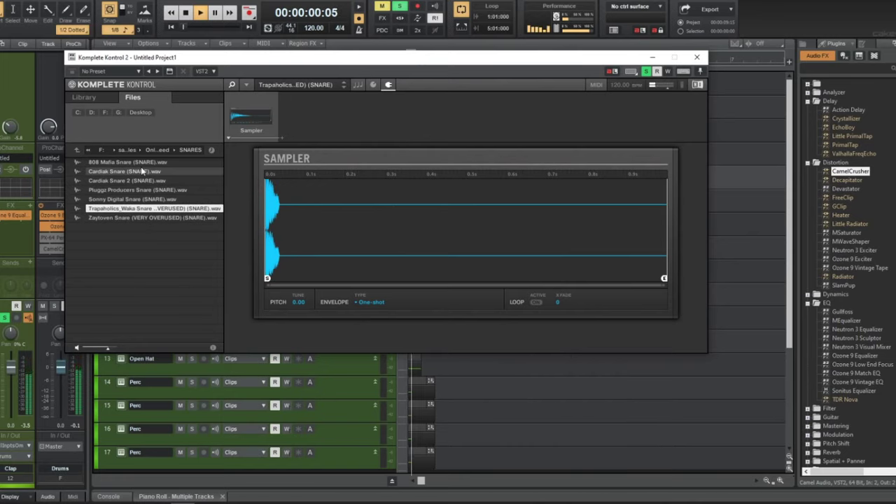
pyautogui.doubleClick(142, 171)
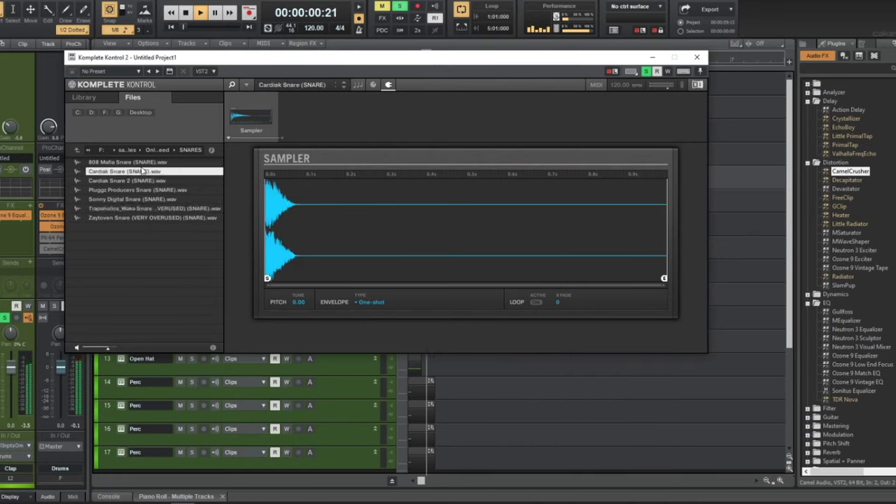
pyautogui.doubleClick(154, 210)
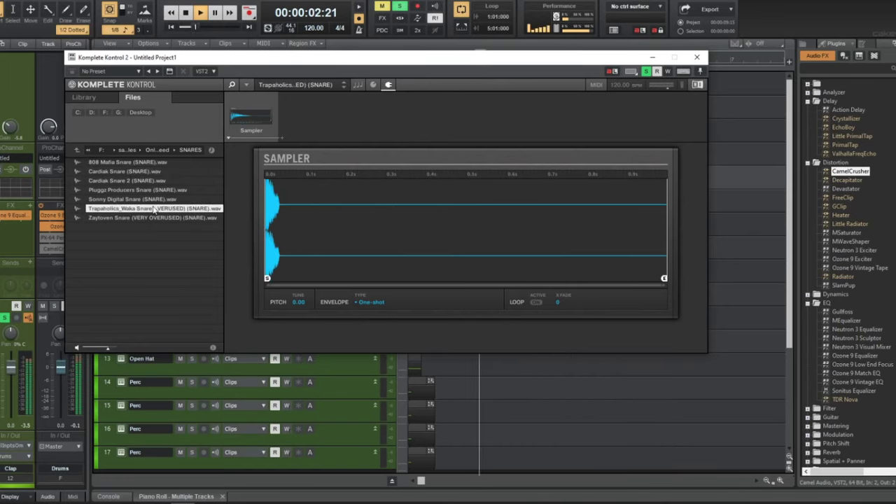
# - Open the Clap track's clip in the Piano Roll and add a long E5 note just before measure 5
pyautogui.click(697, 57)
pyautogui.doubleClick(536, 337)
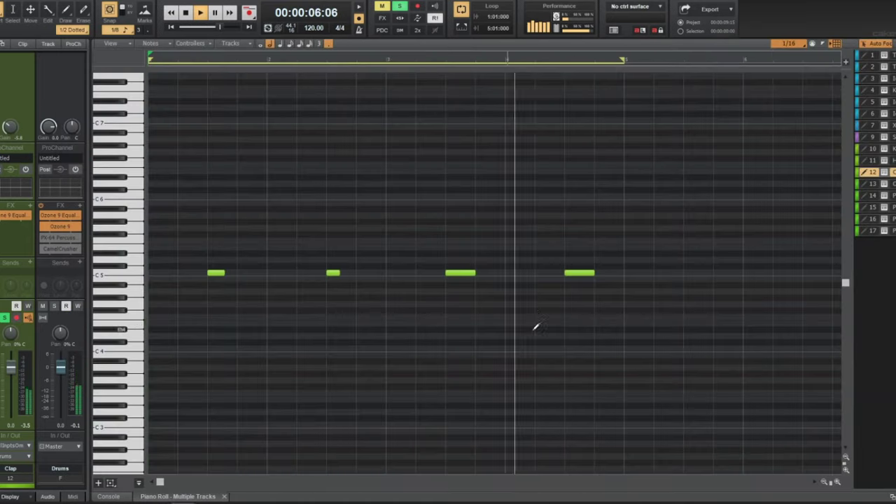
pyautogui.click(615, 248)
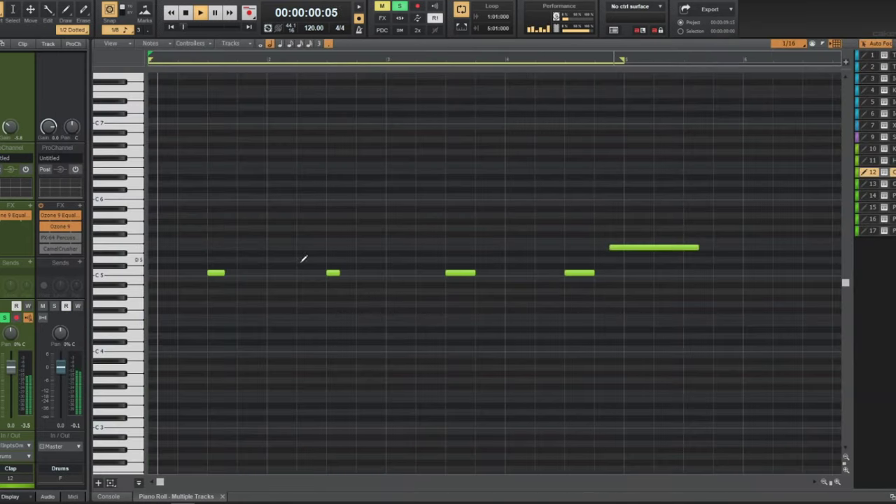
# - Add two short E5 notes around the start of measure 2, then return to the track view and stop playback
pyautogui.click(246, 247)
pyautogui.rightClick(284, 247)
pyautogui.click(285, 246)
pyautogui.click(253, 247)
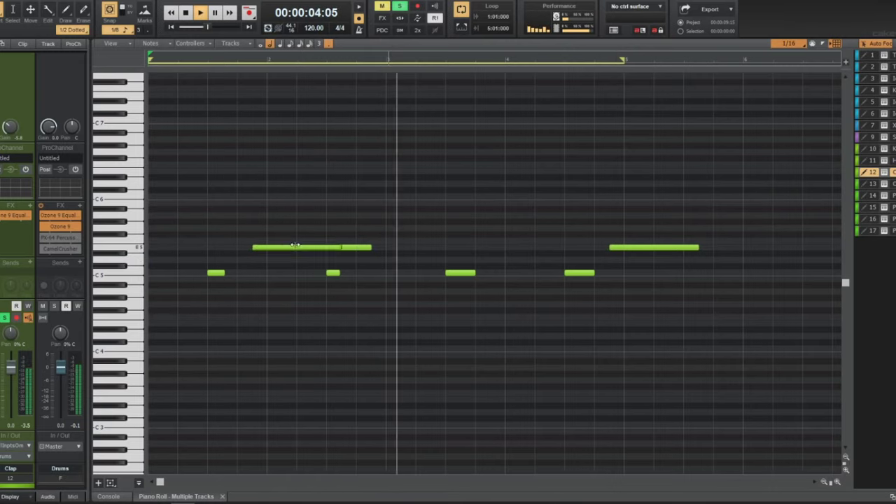
pyautogui.moveTo(364, 250)
pyautogui.mouseDown()
pyautogui.moveTo(294, 257)
pyautogui.moveTo(314, 255)
pyautogui.moveTo(271, 245)
pyautogui.mouseUp()
pyautogui.rightClick(315, 254)
pyautogui.moveTo(339, 247); pyautogui.dragTo(282, 244)
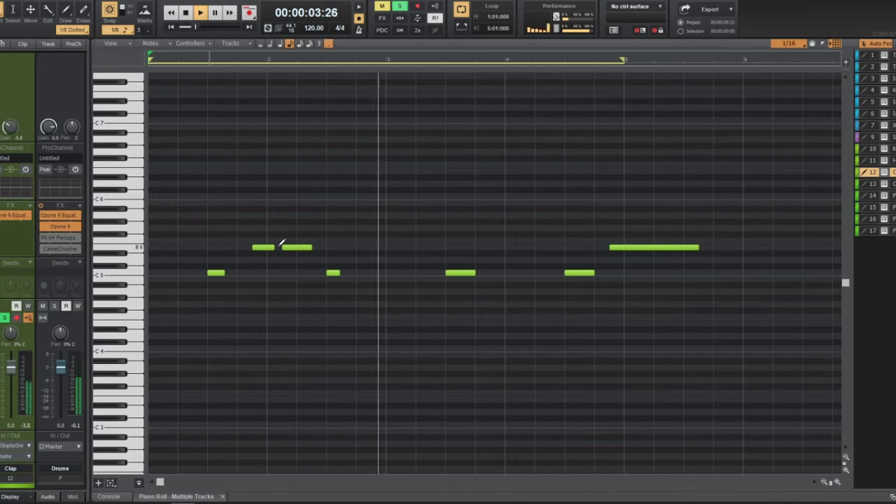
pyautogui.press('d')
pyautogui.press('space')
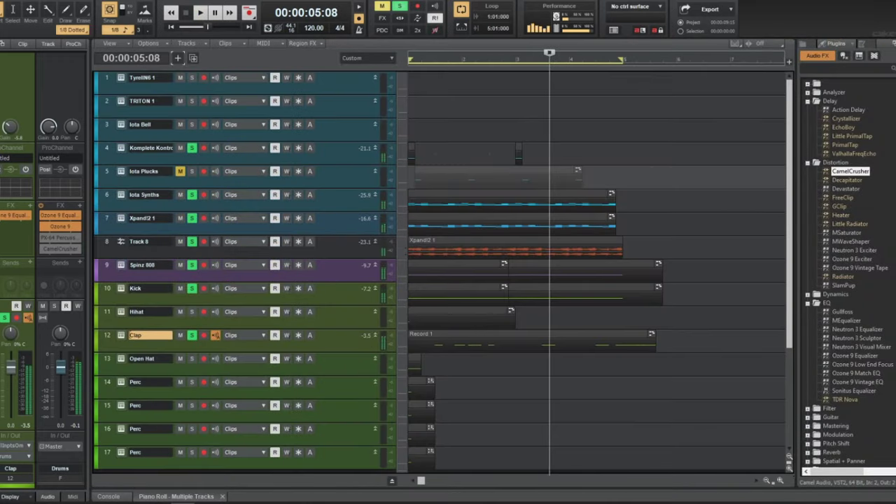
# - Open the Clap track's sampler, browse to CLAPS in Only Trap Kit You Need and load Common Clap (CLAP).wav
pyautogui.click(121, 337)
pyautogui.click(133, 98)
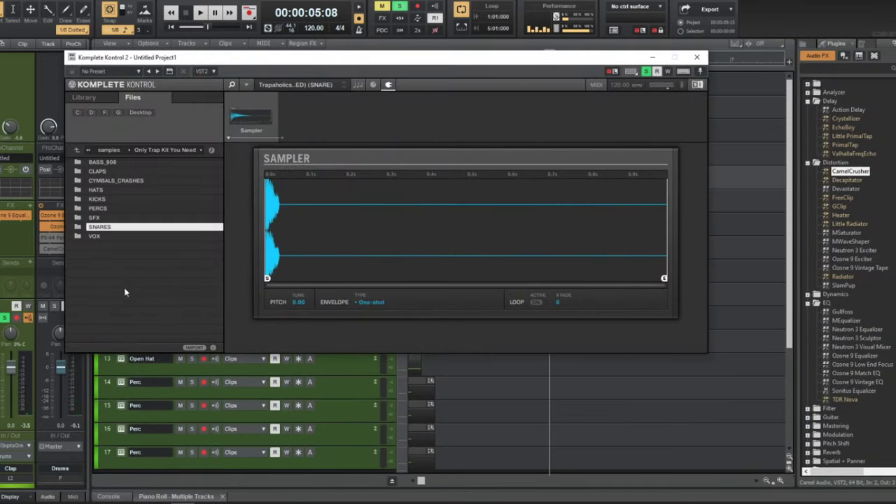
pyautogui.doubleClick(97, 170)
pyautogui.click(122, 171)
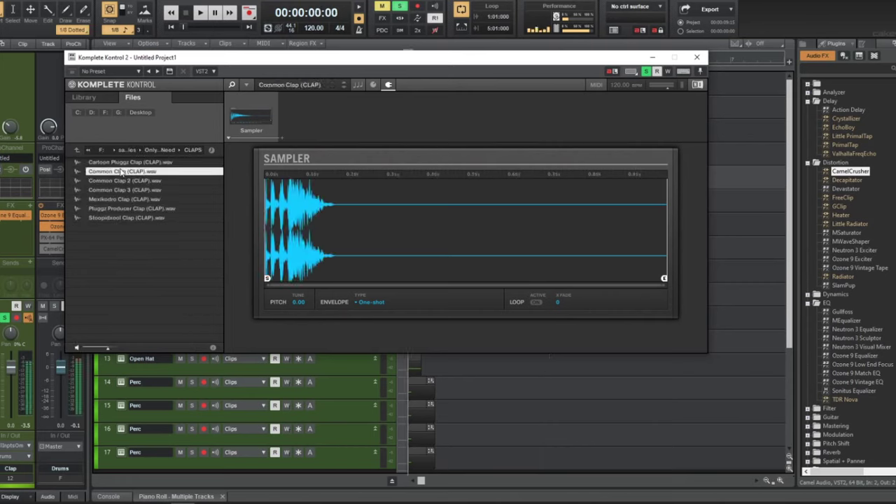
# - Audition the kit's claps during playback, including Cartoon Pluggz, Mexikodro and Stoopidxool, load Common Clap 2 (CLAP).wav and replay the beat from the start
pyautogui.press('space')
pyautogui.click(126, 181)
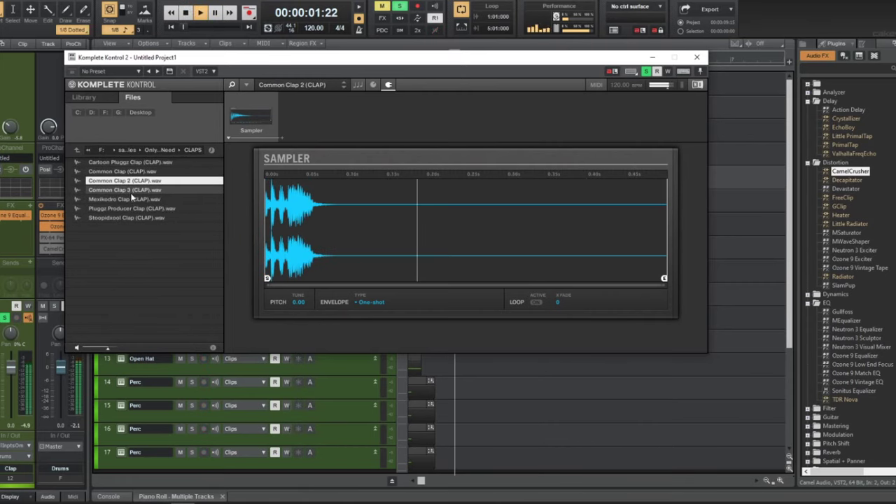
pyautogui.click(139, 163)
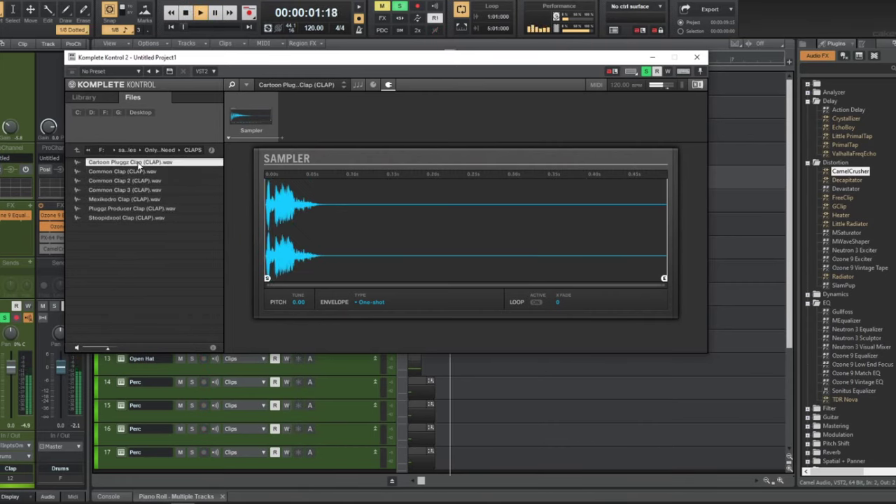
pyautogui.click(140, 191)
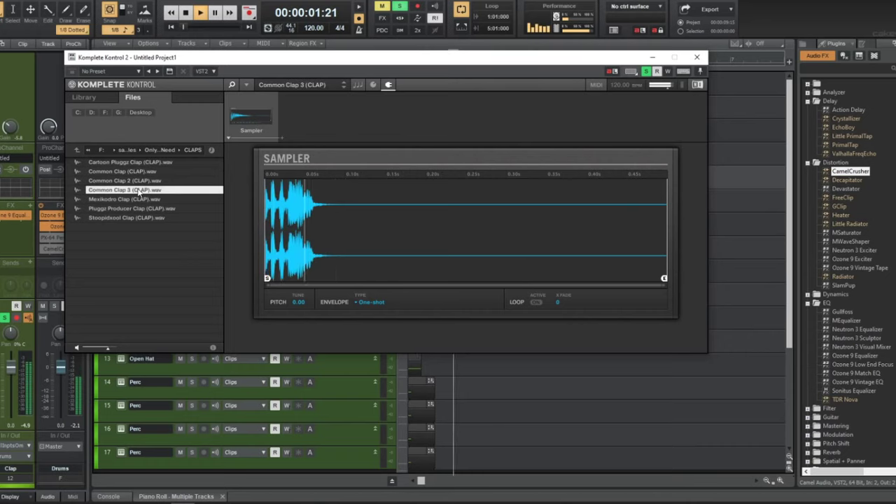
pyautogui.click(139, 199)
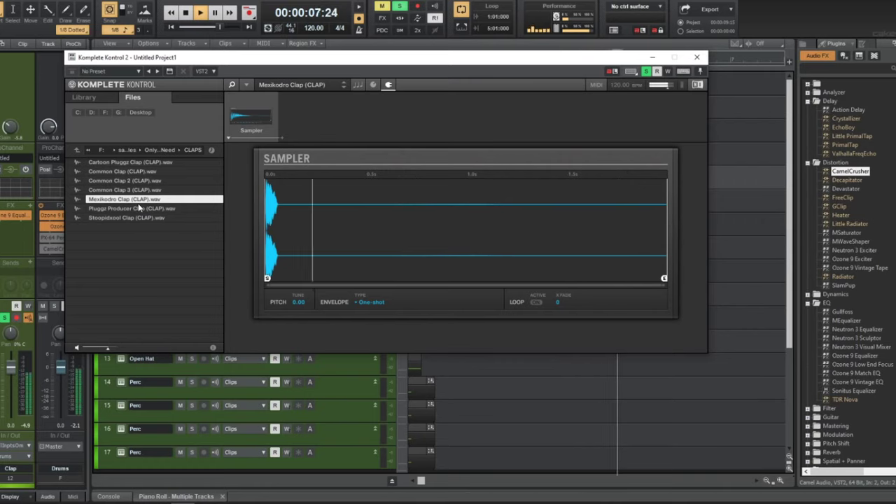
pyautogui.click(139, 208)
pyautogui.click(140, 218)
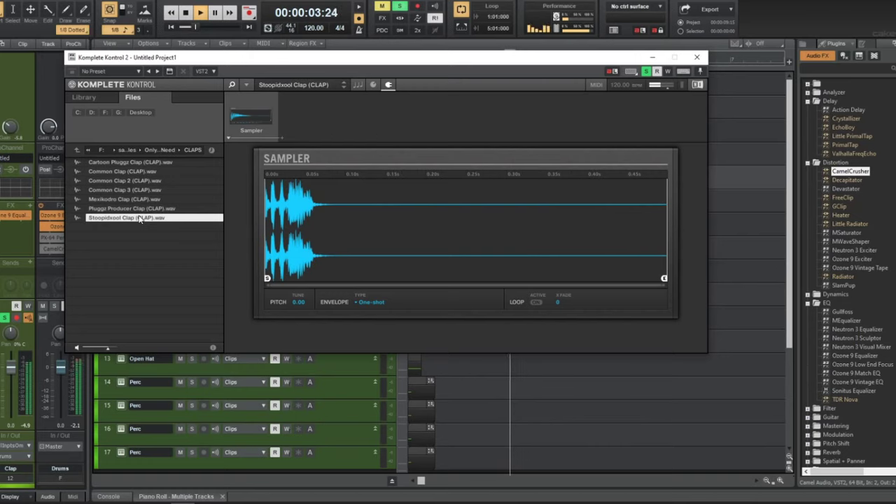
pyautogui.click(139, 190)
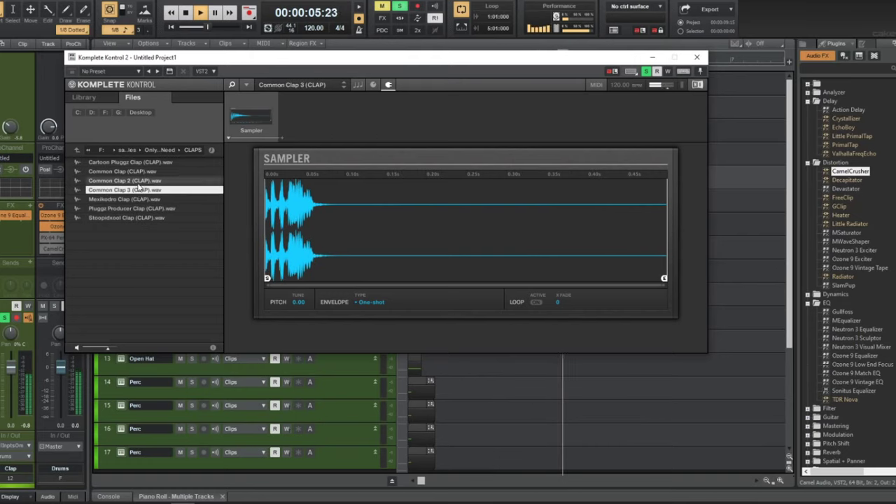
pyautogui.click(139, 181)
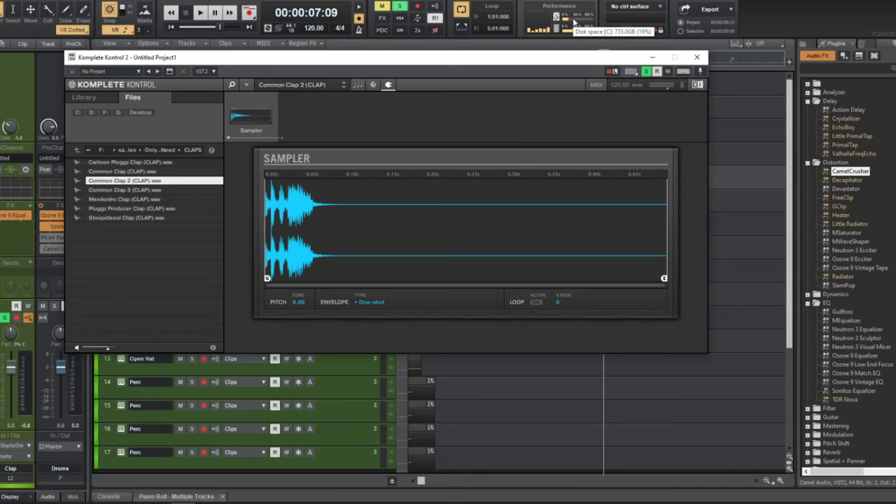
pyautogui.press('w')
pyautogui.press('space')
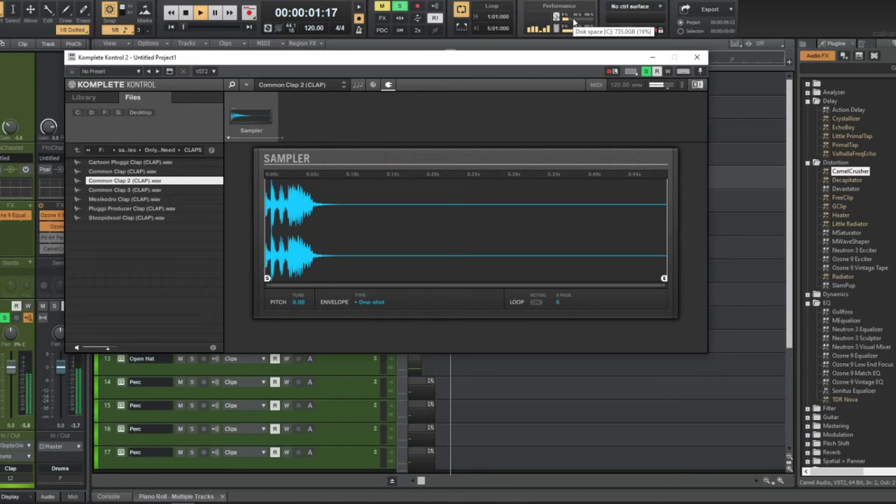
# - Close the sampler and duplicate the Clap track together with its Record 1 clip directly below the original
pyautogui.click(697, 56)
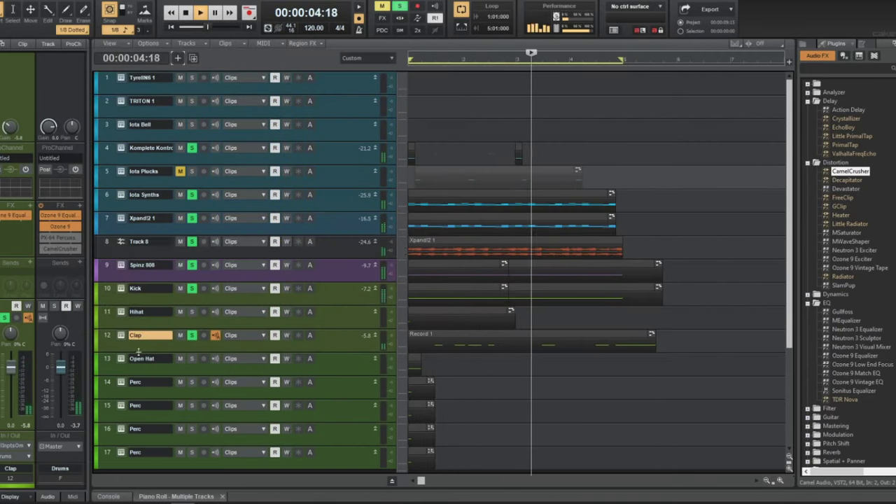
pyautogui.click(113, 335)
pyautogui.click(194, 59)
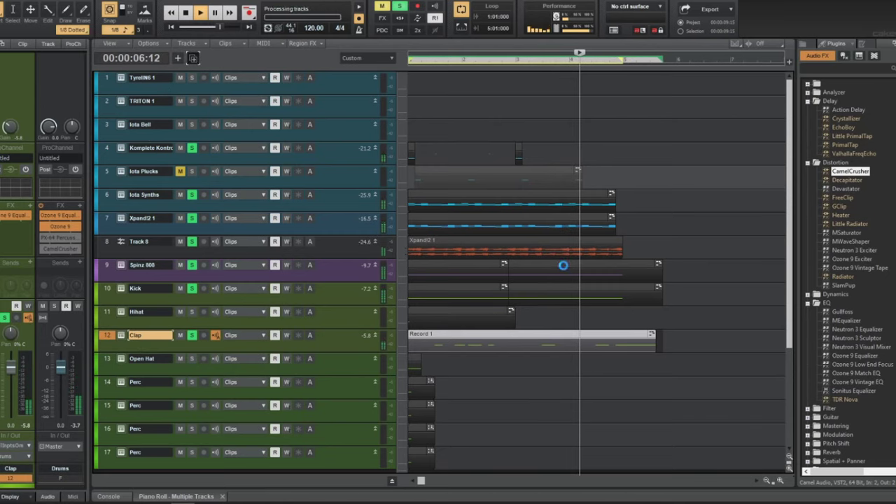
pyautogui.moveTo(425, 340); pyautogui.dragTo(420, 360)
# - Open the duplicated Clap track's sampler and browse the samples folder to Snares & Claps in Drum Sauce [ProducerGrind]
pyautogui.click(121, 358)
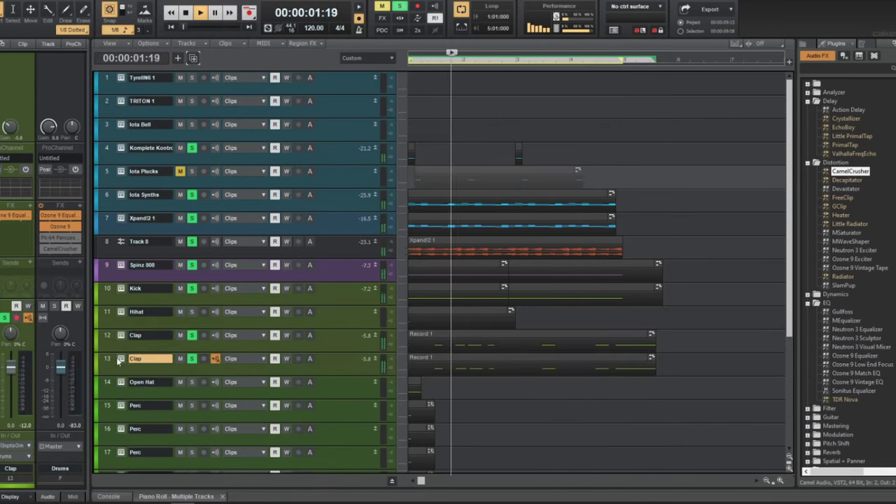
pyautogui.click(140, 97)
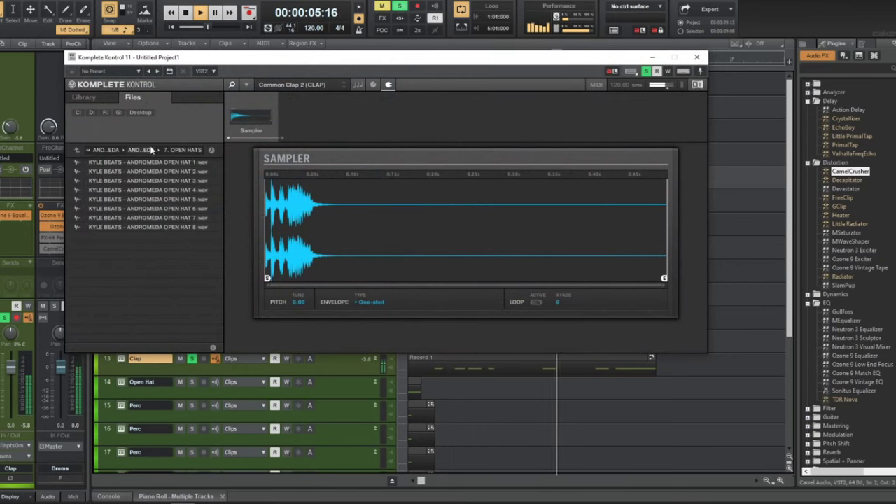
pyautogui.click(108, 151)
pyautogui.click(110, 152)
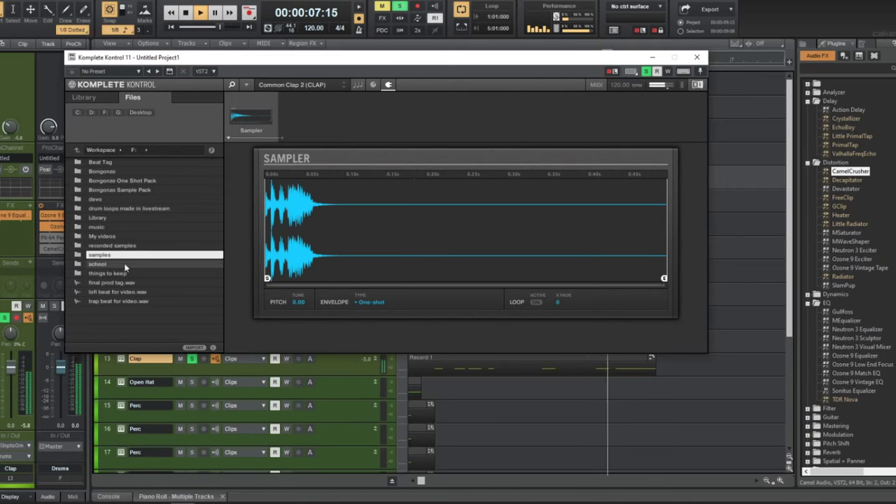
pyautogui.doubleClick(136, 290)
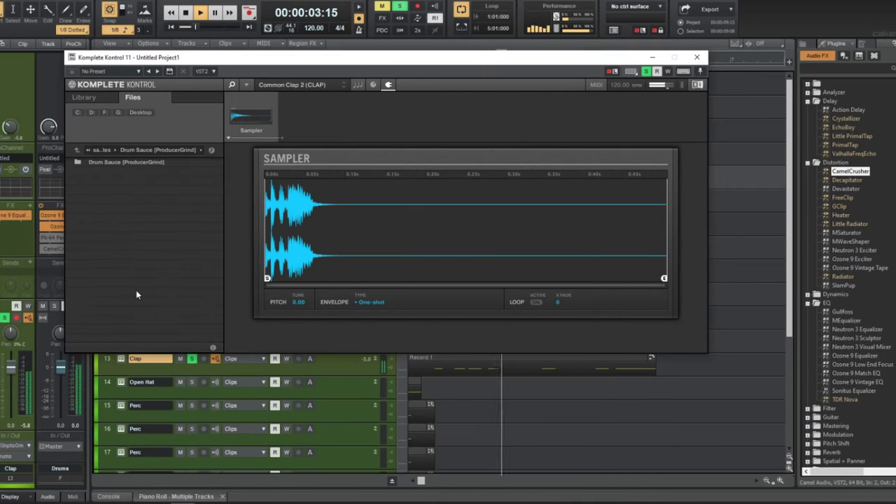
pyautogui.doubleClick(126, 161)
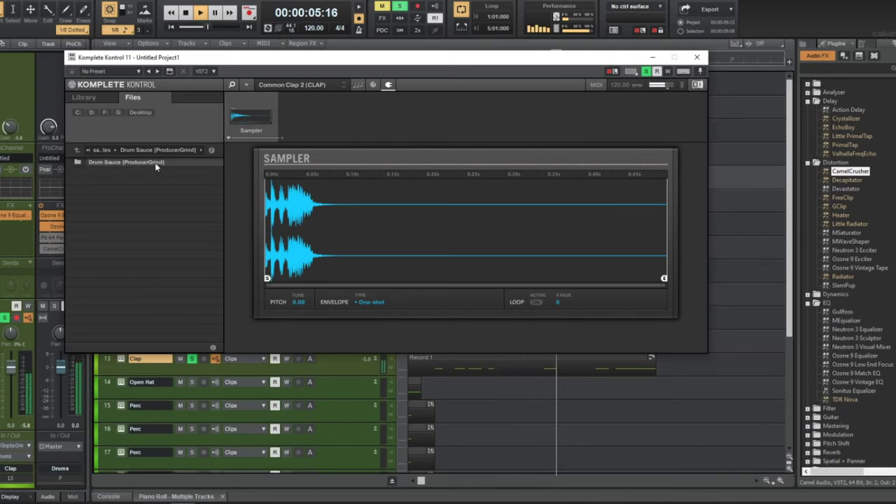
pyautogui.doubleClick(133, 212)
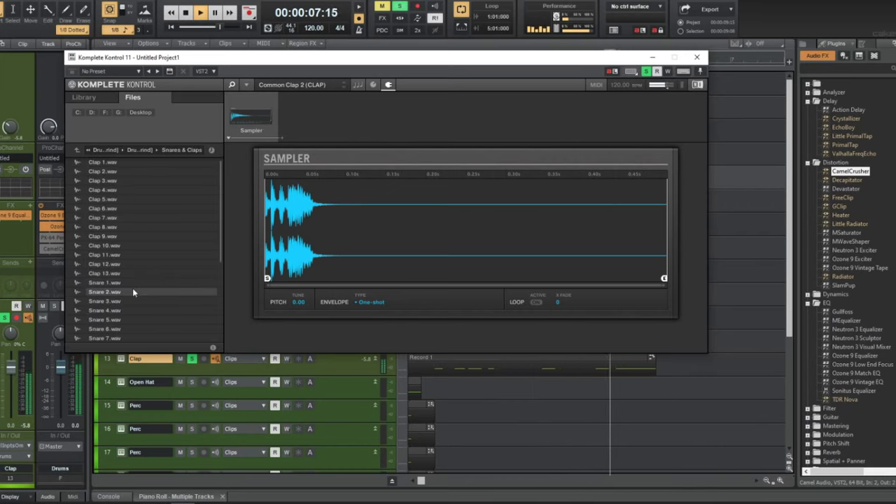
# - Audition snares such as Snare 13 during playback, load Snare 19.wav, then close the sampler and stop playback
pyautogui.click(130, 311)
pyautogui.scroll(-3, 131, 322)
pyautogui.click(132, 322)
pyautogui.scroll(-3, 131, 322)
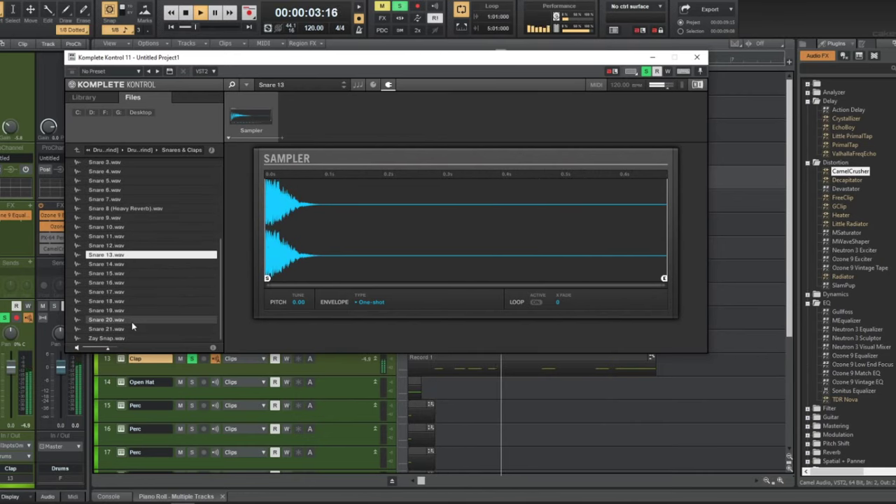
pyautogui.click(136, 312)
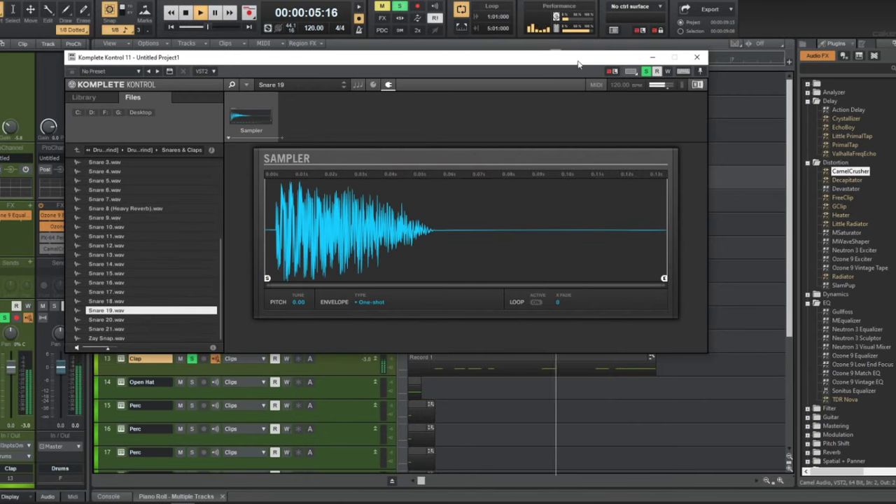
pyautogui.click(697, 57)
pyautogui.press('space')
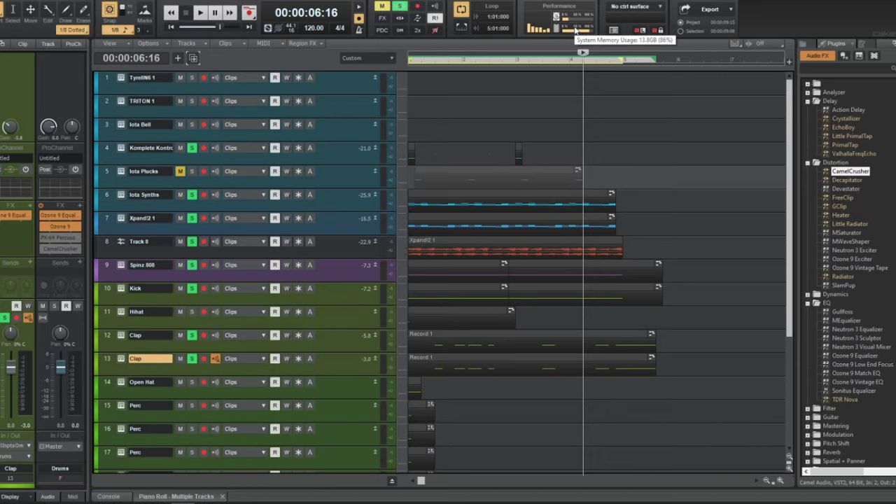
# - Switch to OBS to examine the stream's dropped frames, CPU and bitrate statistics, then return to the track view
pyautogui.click(572, 133)
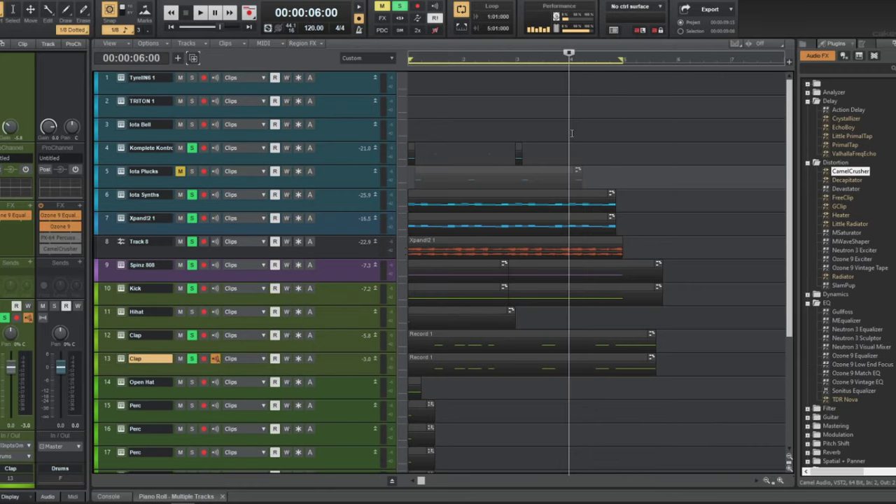
pyautogui.moveTo(399, 501)
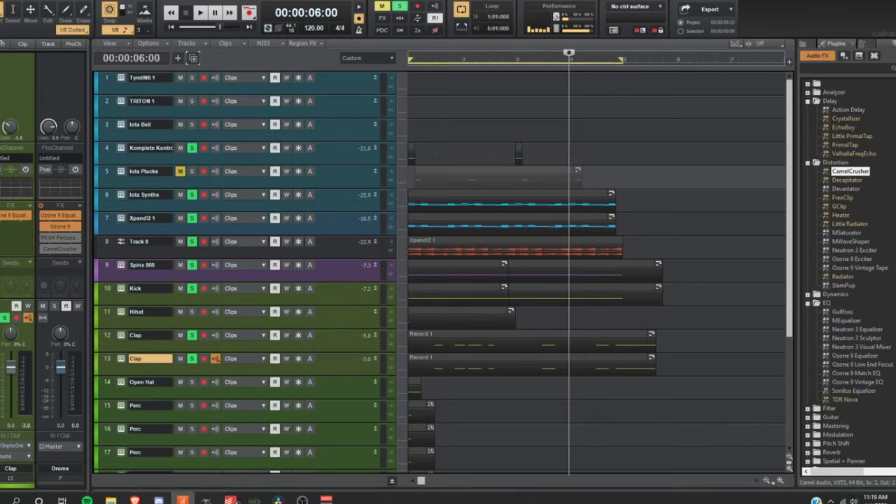
pyautogui.click(299, 495)
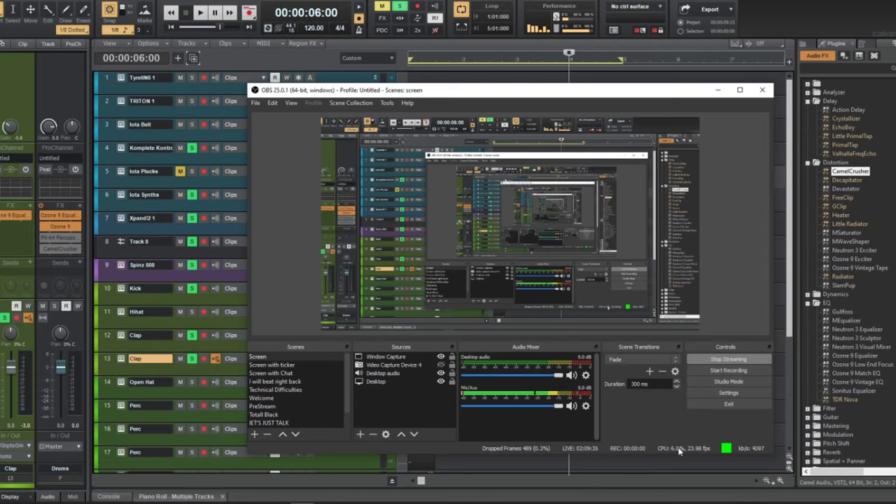
pyautogui.click(717, 89)
pyautogui.click(616, 137)
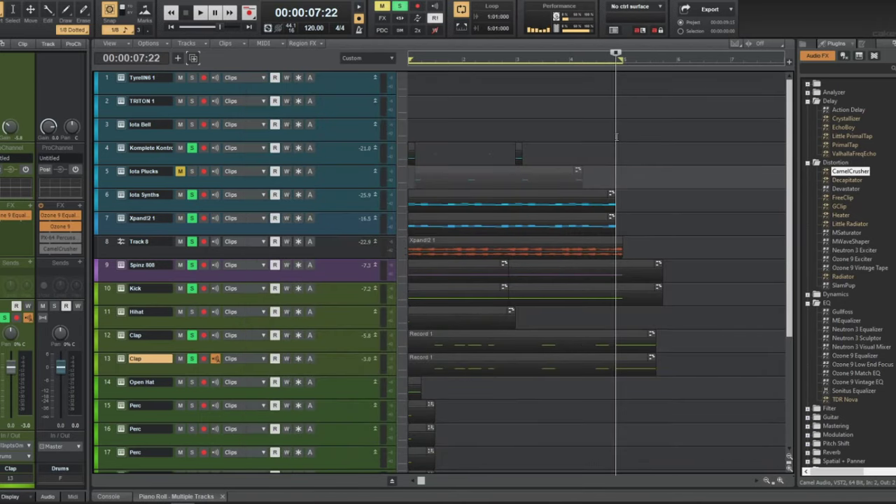
# - Briefly play the beat, switch to OBS to show the Technical Difficulties scene, and restore the Screen scene before returning to the tracks
pyautogui.press('space')
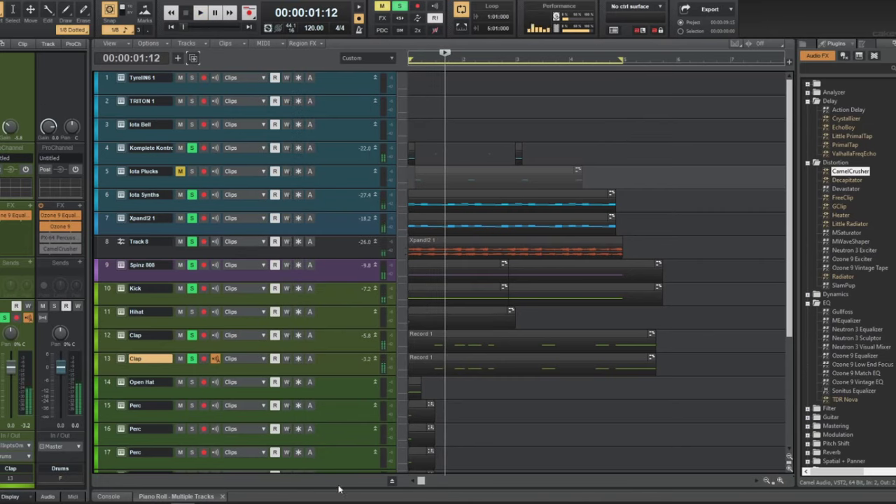
pyautogui.click(302, 495)
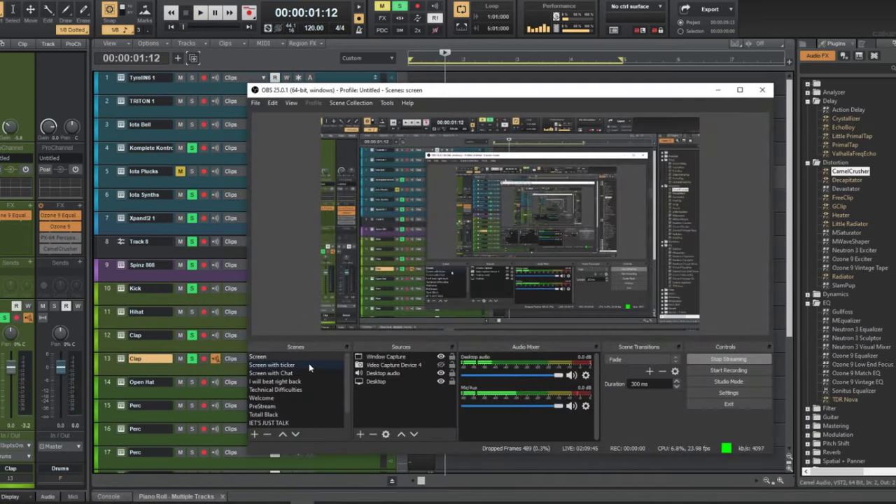
pyautogui.click(293, 392)
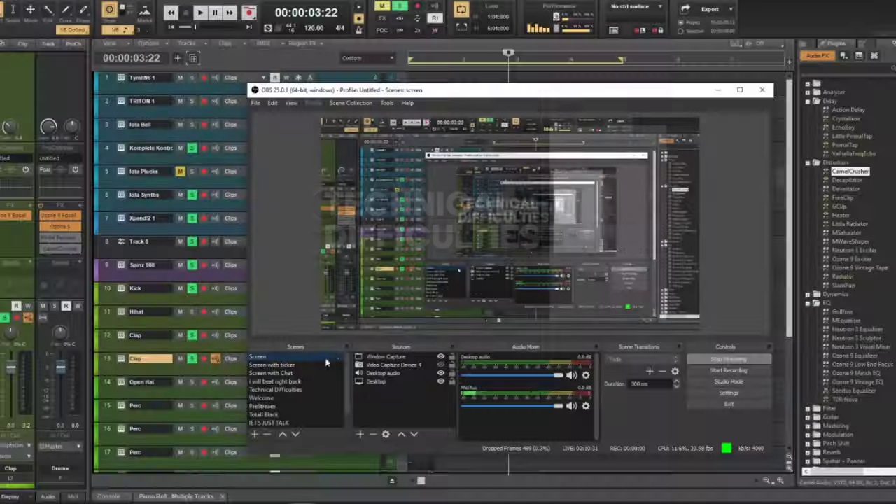
pyautogui.click(713, 90)
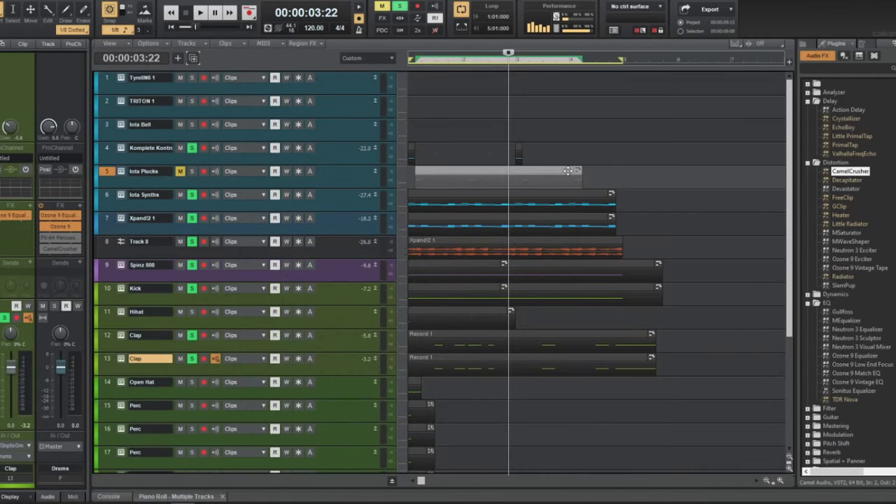
# - Play the beat from the start to check how the layered snare and clap sound
pyautogui.click(568, 136)
pyautogui.press('w')
pyautogui.press('space')
pyautogui.press('space')
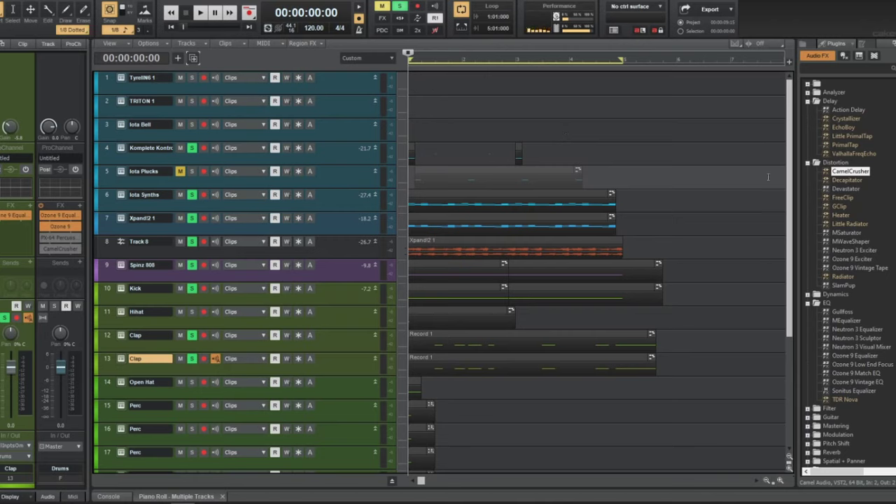
pyautogui.press('space')
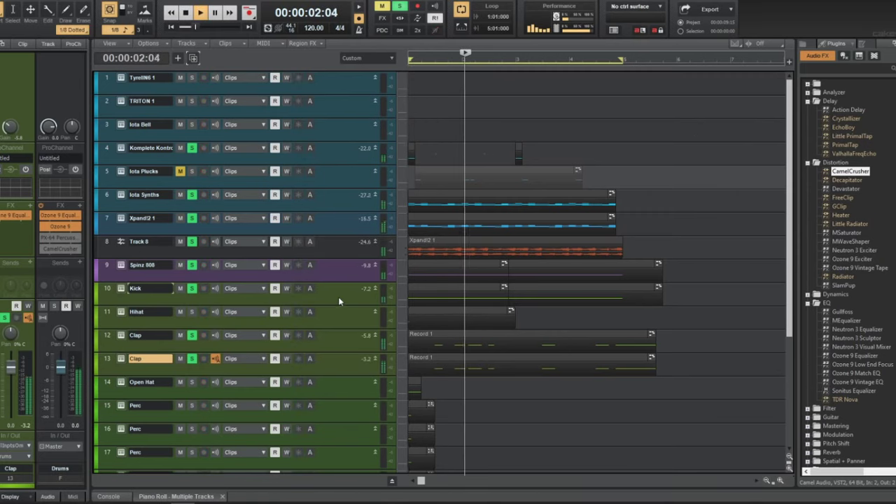
# - Enable GClip on the Kick track with gain 12.0 dB and clip 69 %, and adjust the track's input gain
pyautogui.click(119, 293)
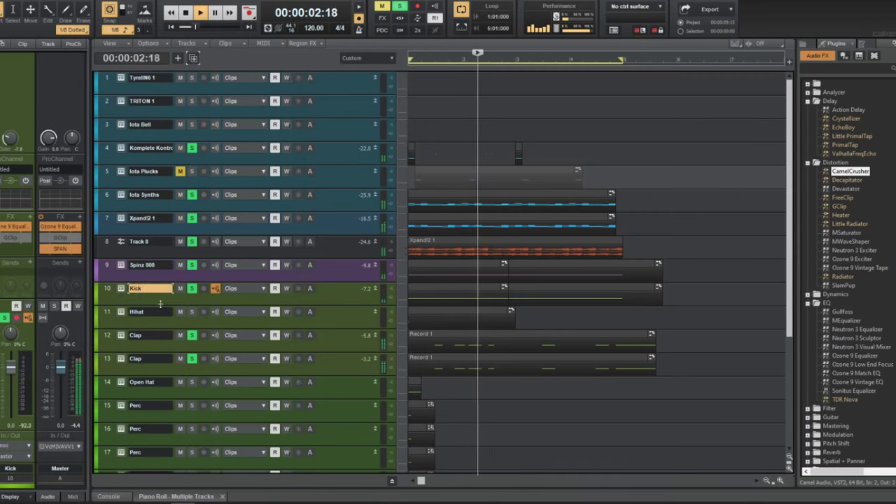
pyautogui.click(106, 288)
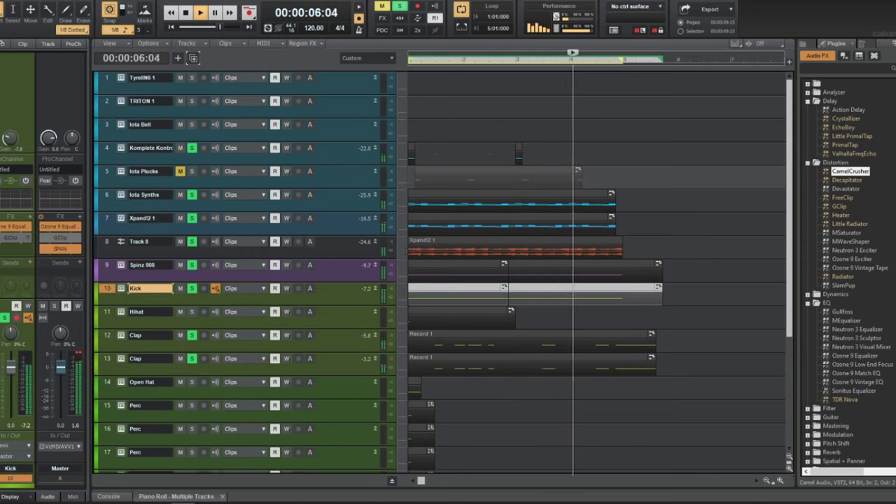
pyautogui.doubleClick(10, 237)
pyautogui.moveTo(96, 214); pyautogui.dragTo(102, 187)
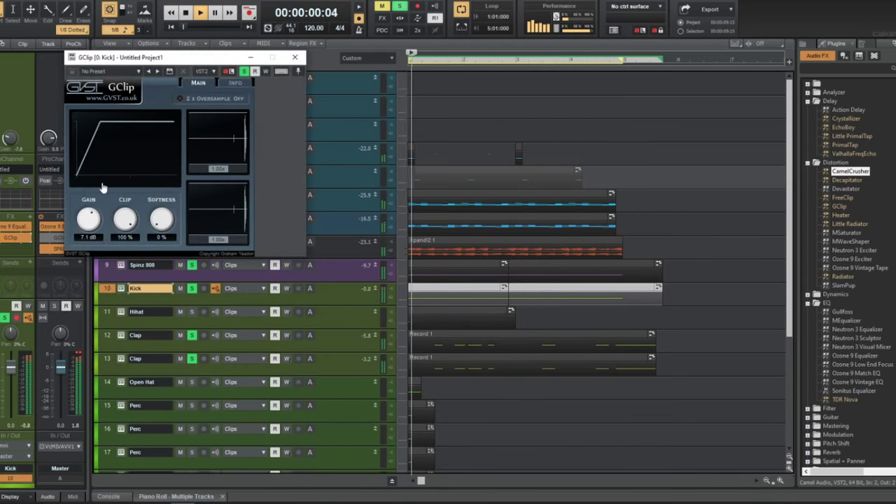
pyautogui.moveTo(124, 218); pyautogui.dragTo(102, 199)
pyautogui.moveTo(10, 139); pyautogui.dragTo(11, 131)
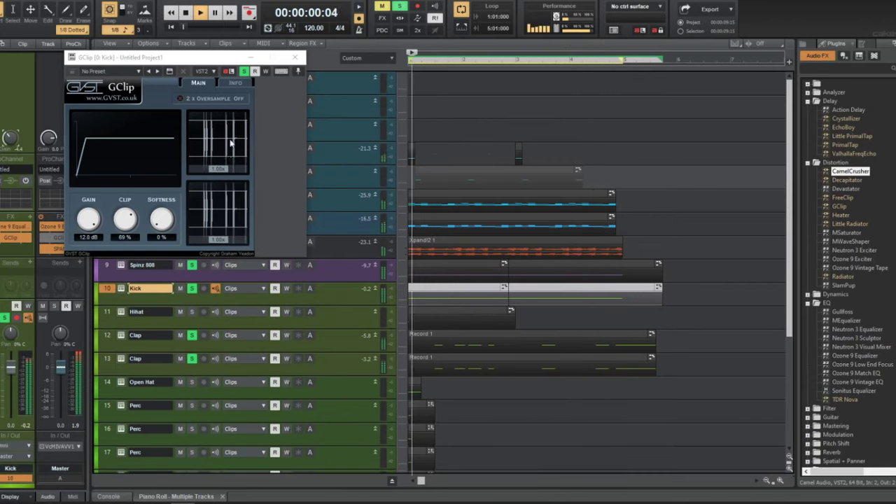
# - Open the track 12 Clap clip in the piano roll, select all its upper-pitch notes and show the velocity lane
pyautogui.click(295, 58)
pyautogui.click(426, 357)
pyautogui.doubleClick(430, 334)
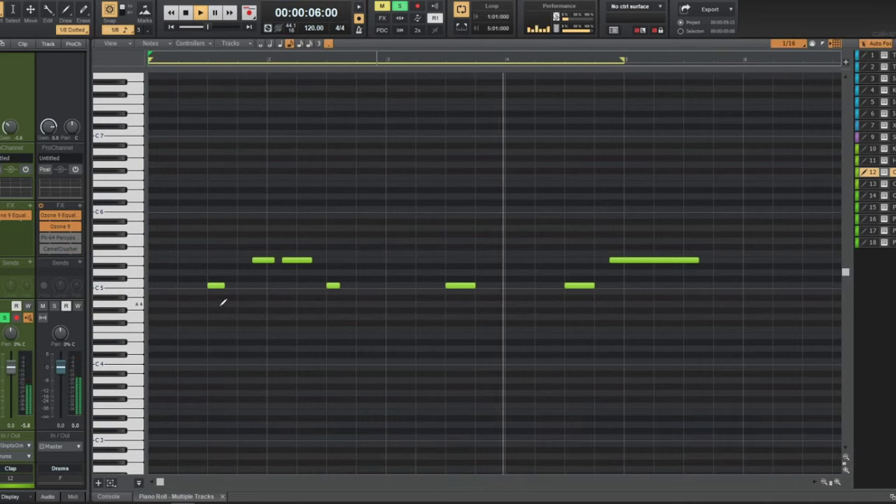
pyautogui.click(136, 260)
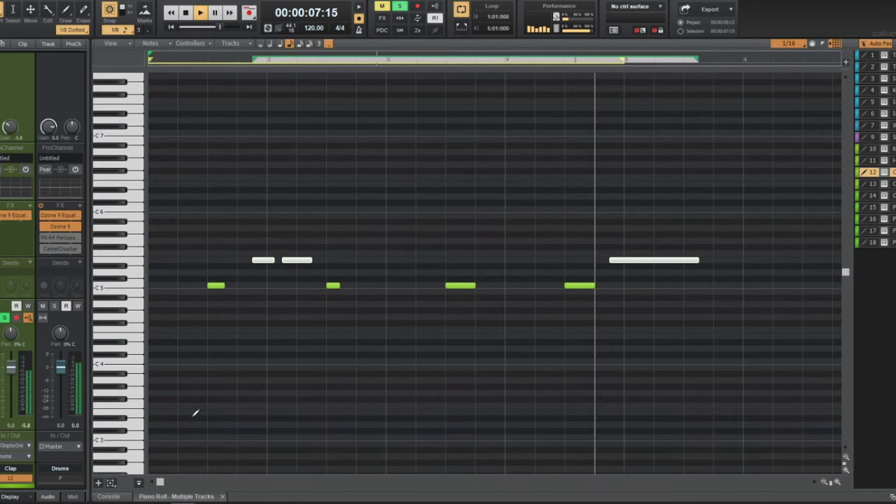
pyautogui.click(138, 483)
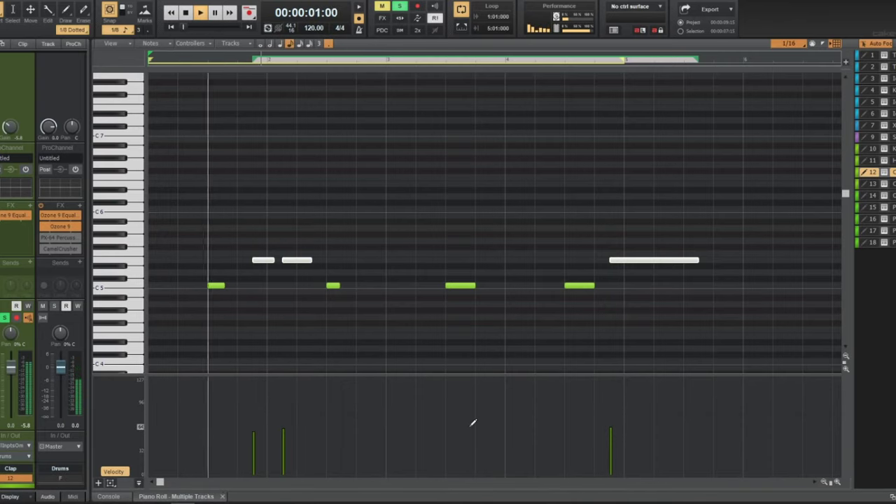
# - Lower the selected upper notes of the track 12 Clap to a velocity of about 45 and play the beat
pyautogui.press('space')
pyautogui.moveTo(234, 425)
pyautogui.mouseDown()
pyautogui.moveTo(432, 447)
pyautogui.moveTo(567, 447)
pyautogui.moveTo(646, 429)
pyautogui.mouseUp()
pyautogui.moveTo(306, 438); pyautogui.dragTo(234, 436)
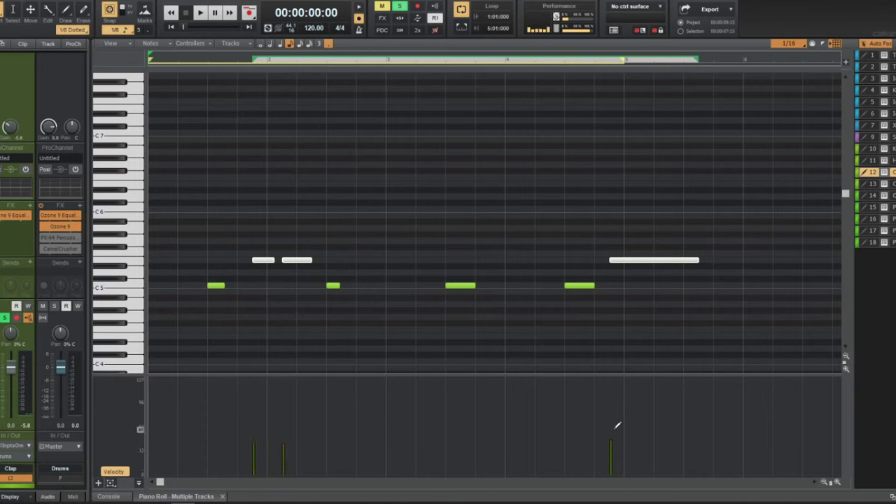
pyautogui.press('space')
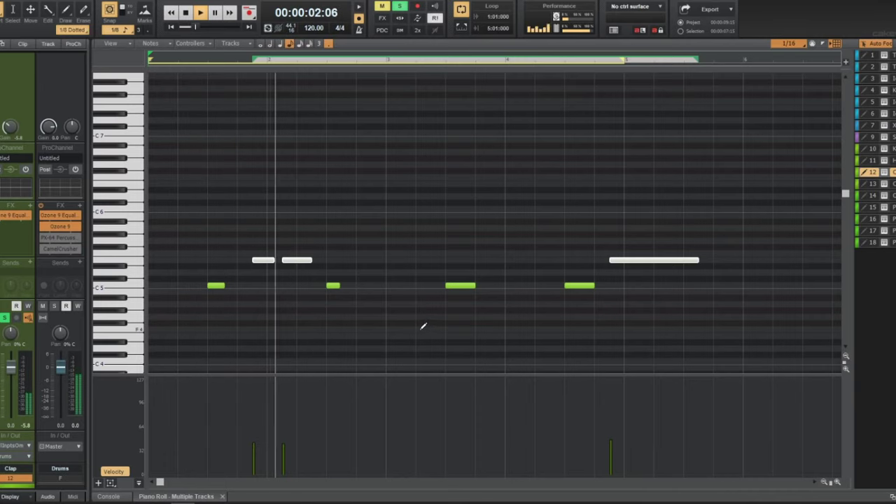
# - Switch to the track 13 Clap, select its upper-pitch notes and even out their velocities at about 64
pyautogui.click(868, 184)
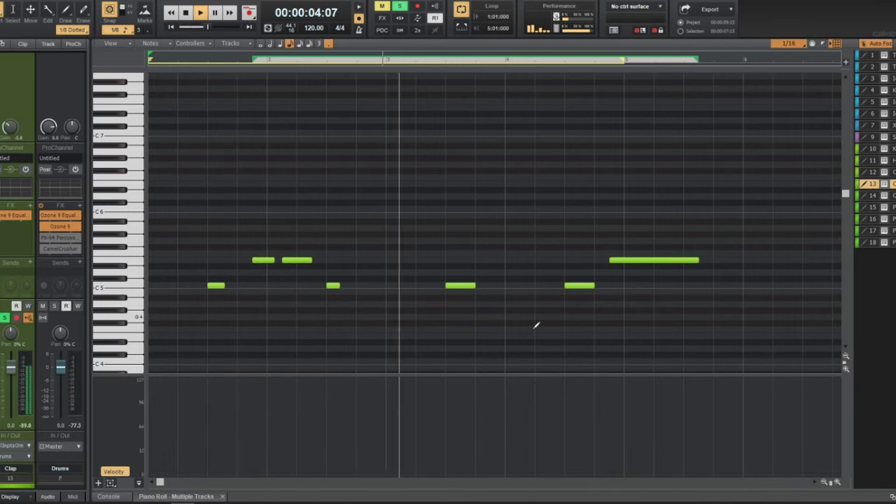
pyautogui.click(117, 263)
pyautogui.moveTo(616, 438)
pyautogui.mouseDown()
pyautogui.moveTo(298, 410)
pyautogui.moveTo(311, 427)
pyautogui.moveTo(230, 434)
pyautogui.moveTo(242, 440)
pyautogui.mouseUp()
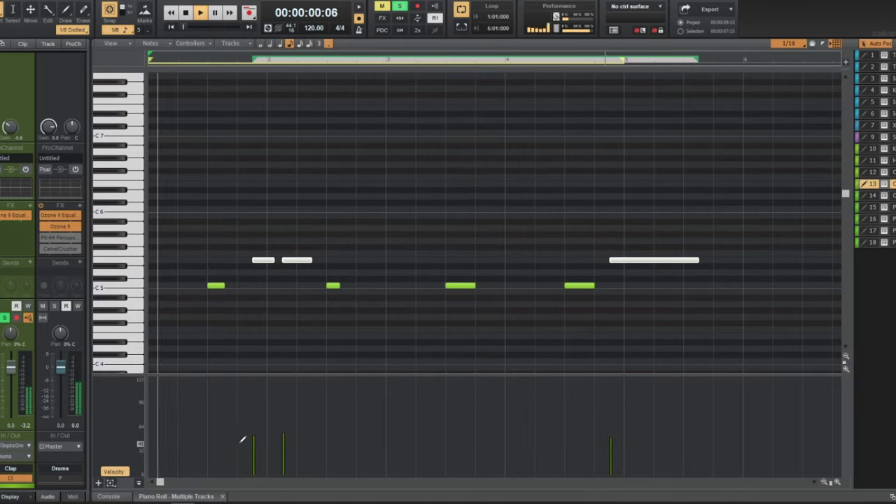
pyautogui.moveTo(238, 420); pyautogui.dragTo(332, 441)
pyautogui.moveTo(282, 431)
pyautogui.mouseDown()
pyautogui.moveTo(311, 426)
pyautogui.moveTo(293, 421)
pyautogui.mouseUp()
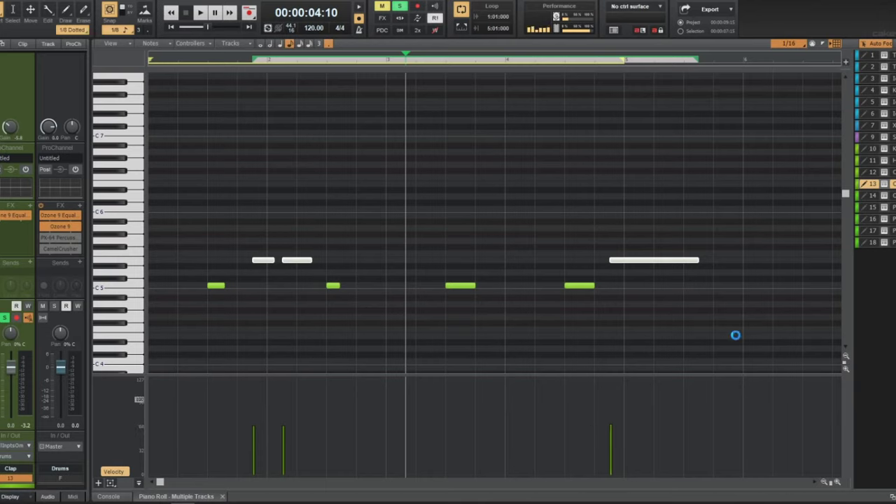
# - Raise the track 12 Clap's upper notes to velocities of about 64 to 80, play from the start and return to the track view
pyautogui.click(869, 173)
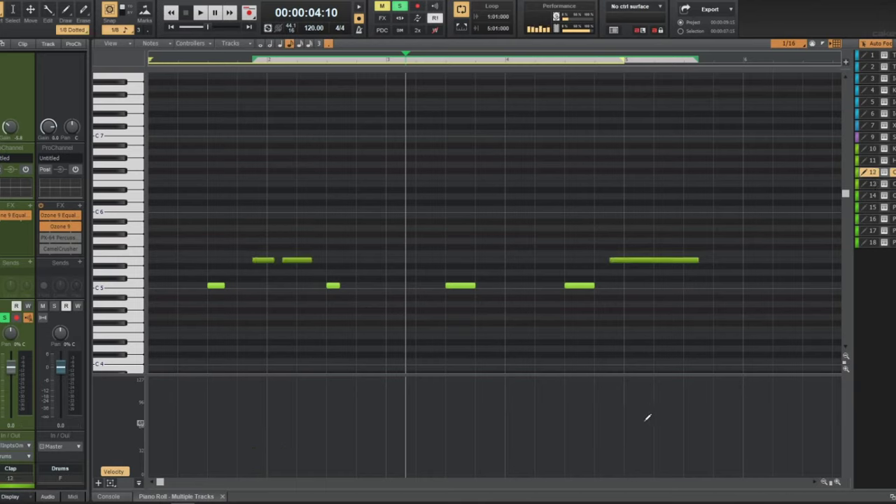
pyautogui.click(122, 260)
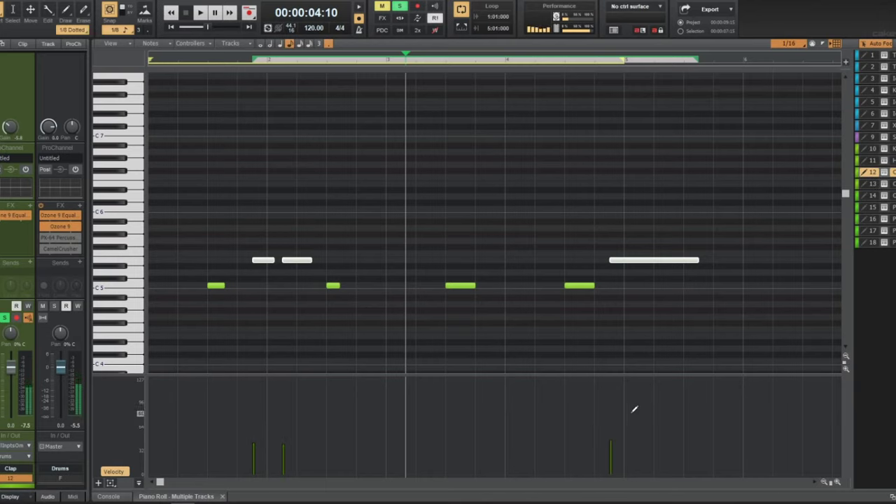
pyautogui.press('w')
pyautogui.press('space')
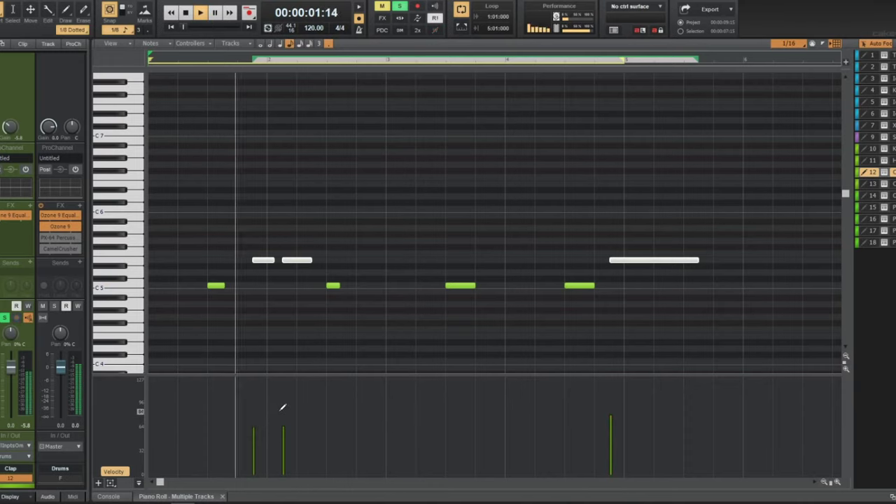
pyautogui.press('d')
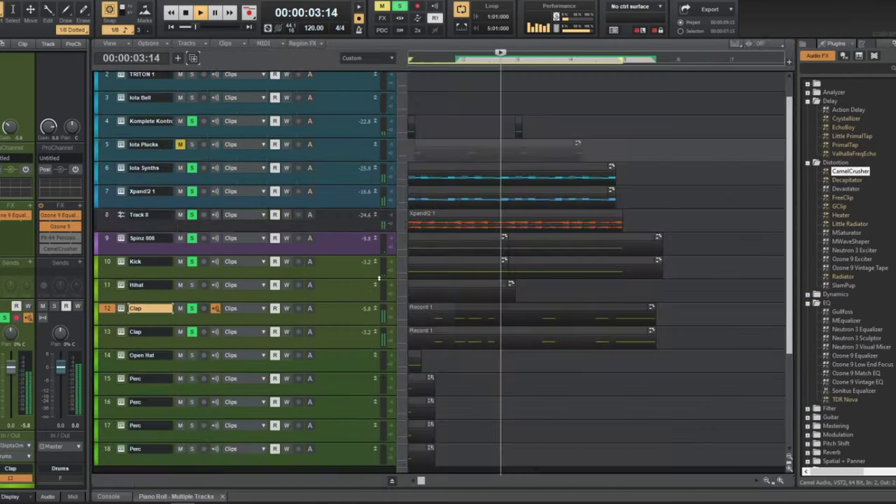
# - Set GClip on the Kick track to gain 4.4 dB and clip 73 %, and close the plugin
pyautogui.click(316, 262)
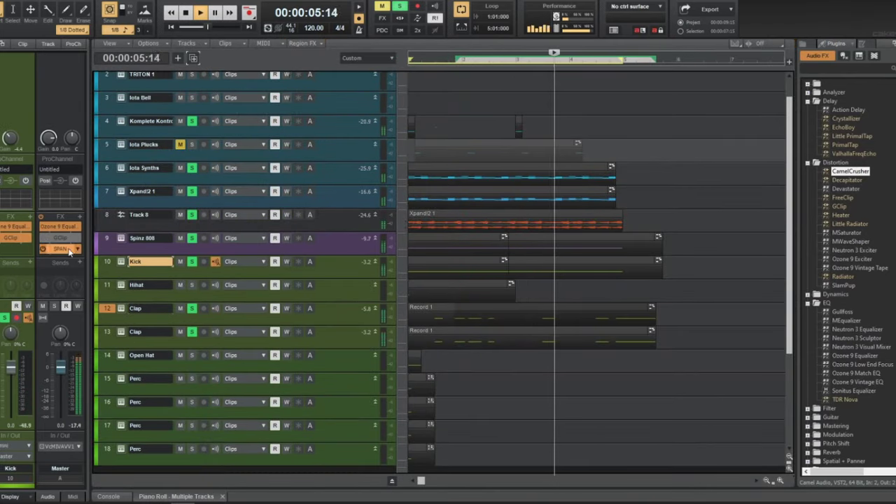
pyautogui.doubleClick(60, 238)
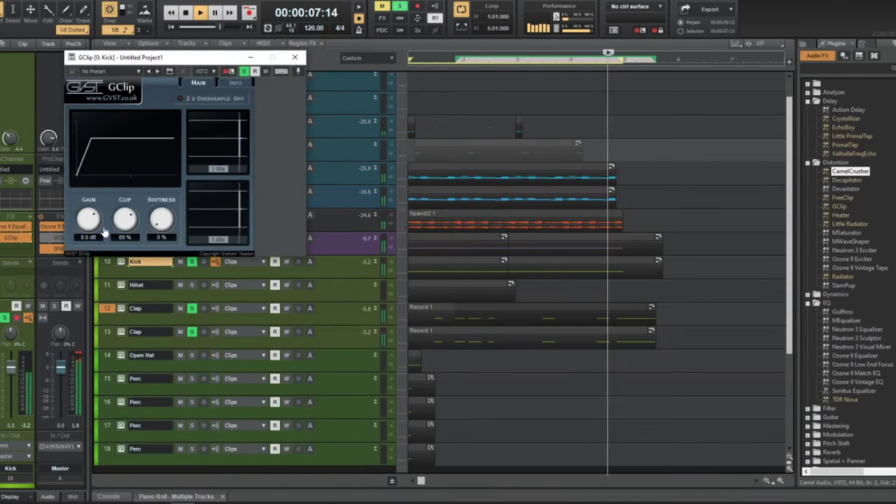
pyautogui.moveTo(78, 232)
pyautogui.mouseDown()
pyautogui.moveTo(125, 222)
pyautogui.moveTo(93, 238)
pyautogui.mouseUp()
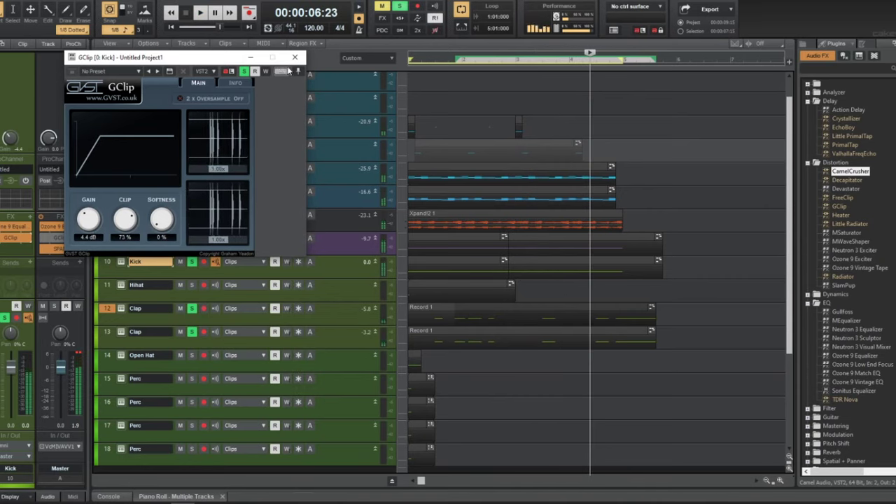
pyautogui.click(295, 57)
# - Enable GClip on the Master bus and set its gain to 2.4 dB while playing the beat from the start
pyautogui.click(327, 251)
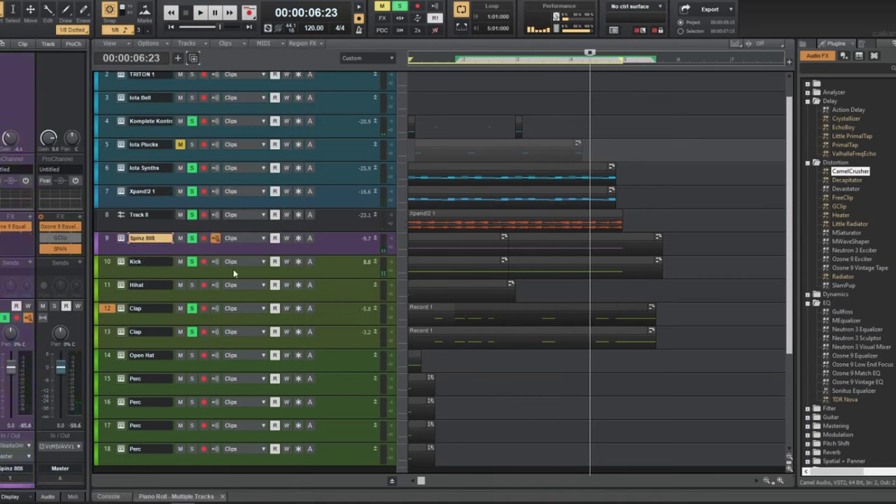
pyautogui.click(44, 237)
pyautogui.press('w')
pyautogui.doubleClick(57, 238)
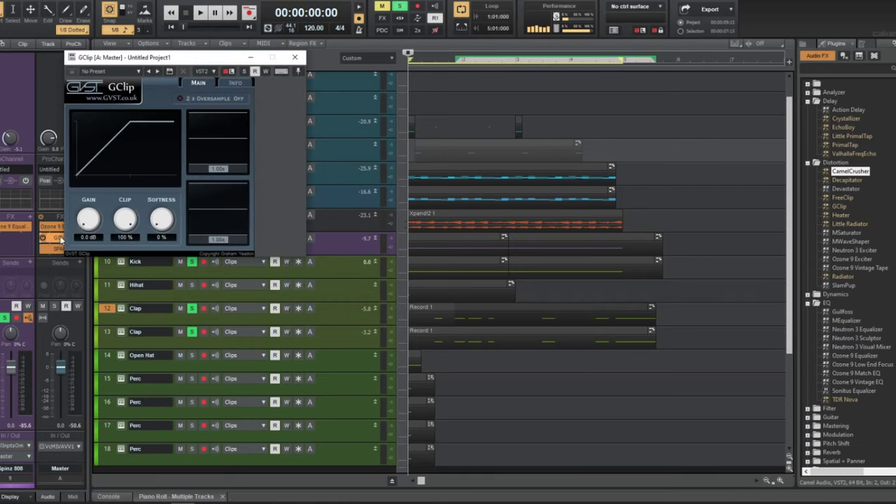
pyautogui.press('space')
pyautogui.moveTo(89, 212); pyautogui.dragTo(96, 226)
pyautogui.press('w')
pyautogui.press('space')
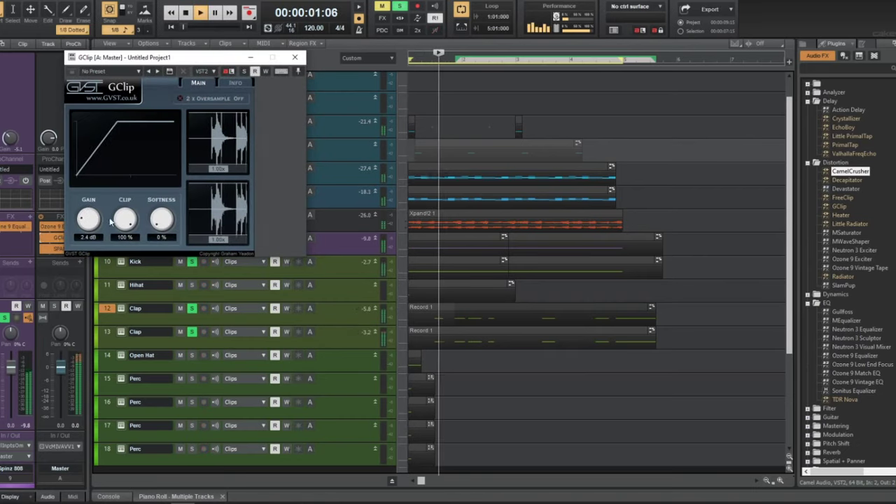
# - Set the Master GClip's clip to 74 % and gain to 1.2 dB, and close the plugin
pyautogui.moveTo(125, 222); pyautogui.dragTo(131, 238)
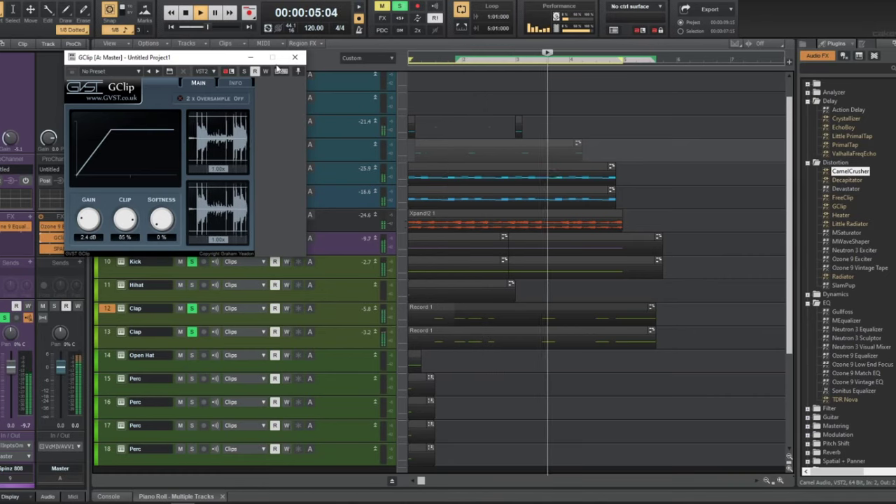
pyautogui.moveTo(128, 220); pyautogui.dragTo(121, 232)
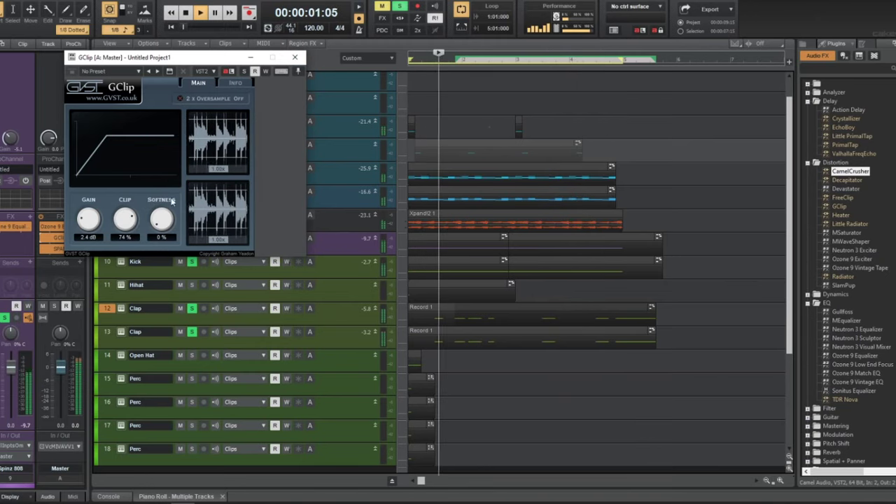
pyautogui.moveTo(92, 223); pyautogui.dragTo(94, 236)
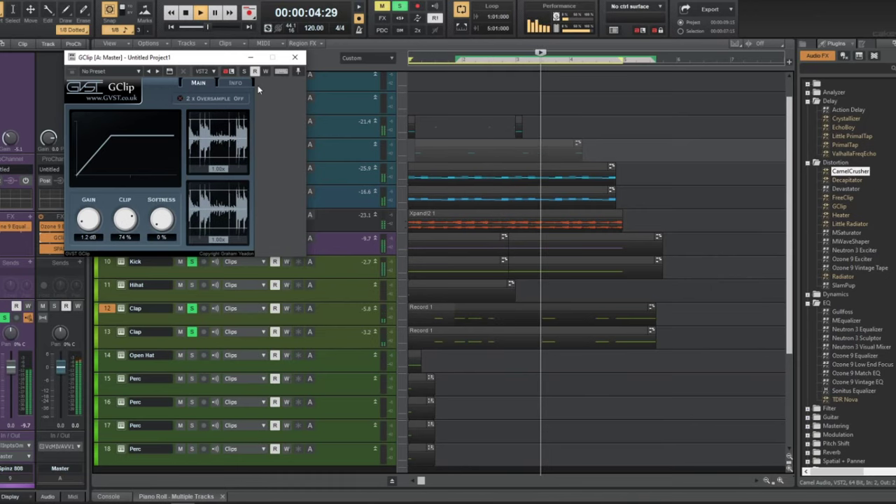
pyautogui.click(294, 56)
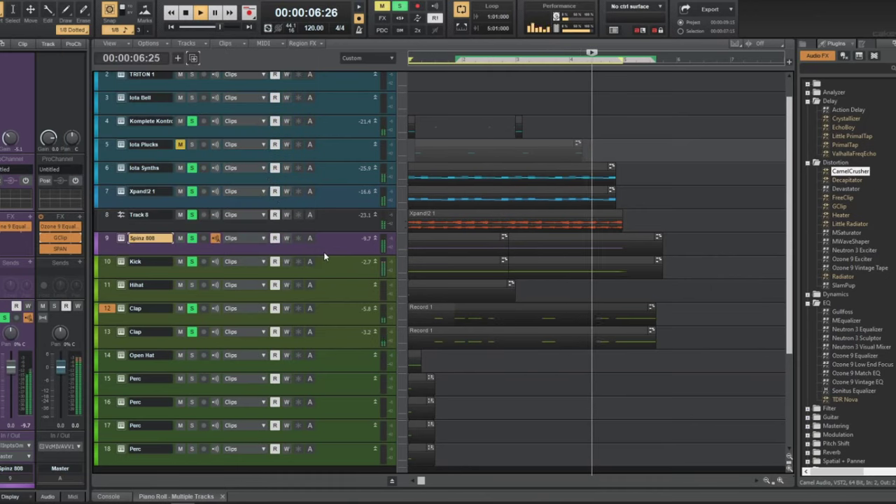
# - Add a Reverb send to the track 13 Clap, adjust its level, then select both Clap tracks and lower their volume
pyautogui.click(334, 325)
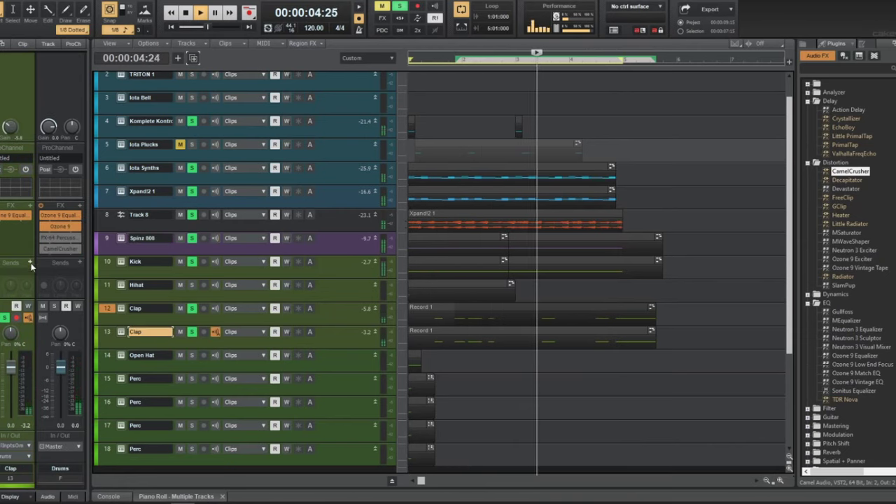
pyautogui.click(31, 266)
pyautogui.click(63, 329)
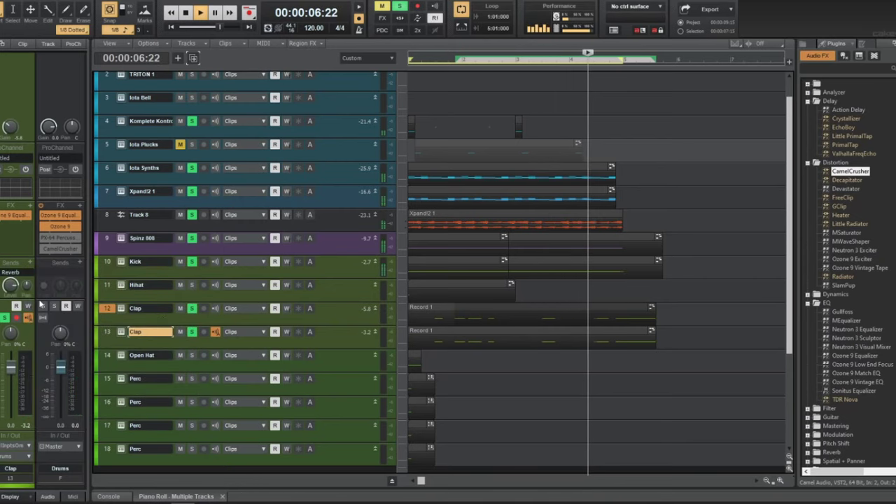
pyautogui.moveTo(8, 287); pyautogui.dragTo(9, 301)
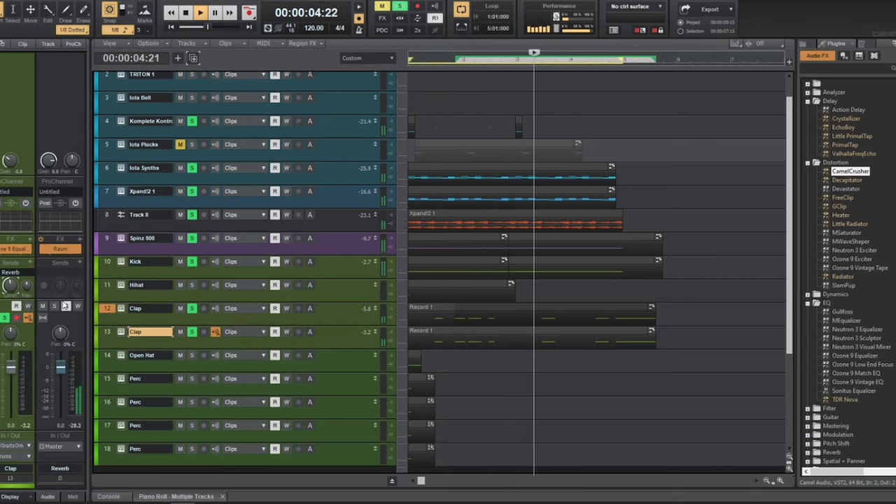
pyautogui.moveTo(106, 318); pyautogui.dragTo(108, 331)
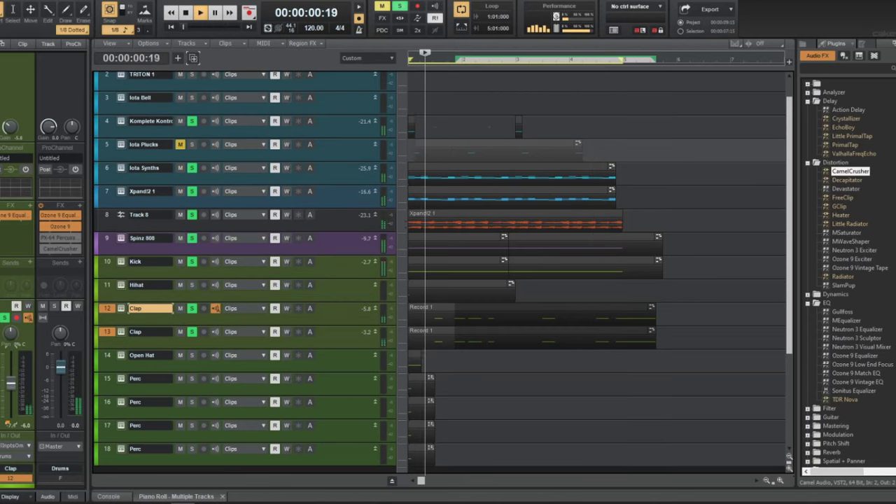
# - Route the output of Track 8 to the Melody bus
pyautogui.click(332, 218)
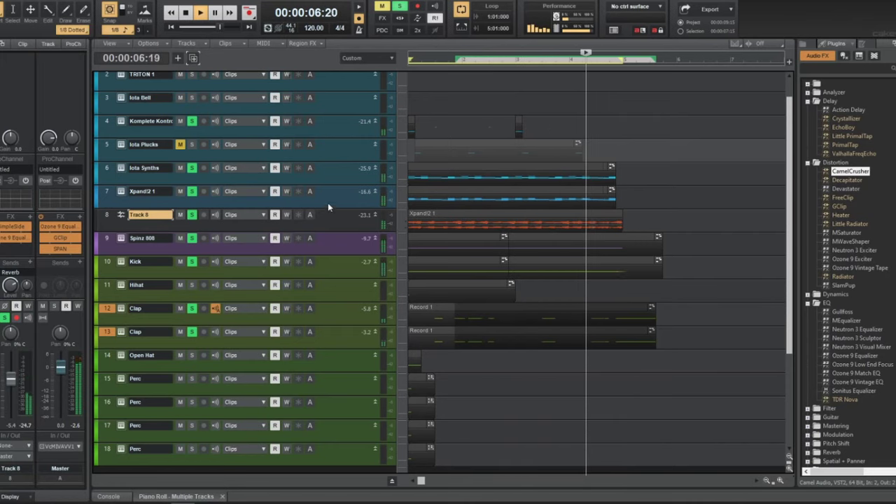
pyautogui.press('Up')
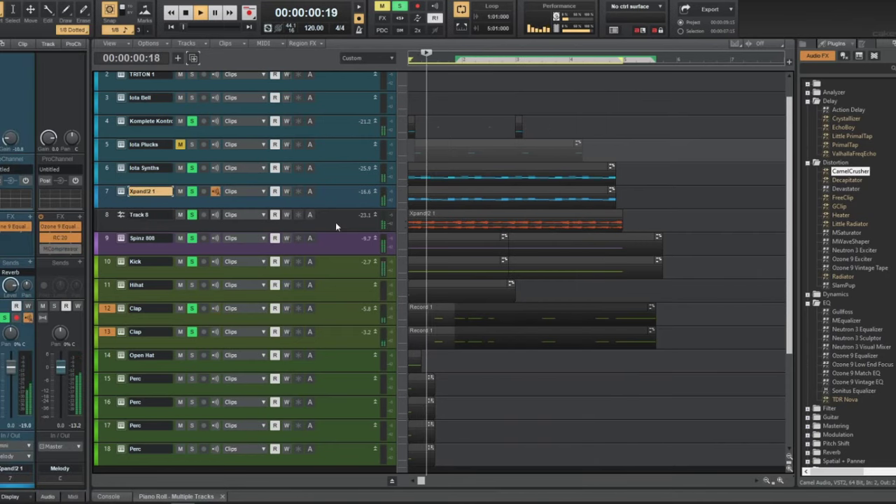
pyautogui.click(335, 222)
pyautogui.click(11, 448)
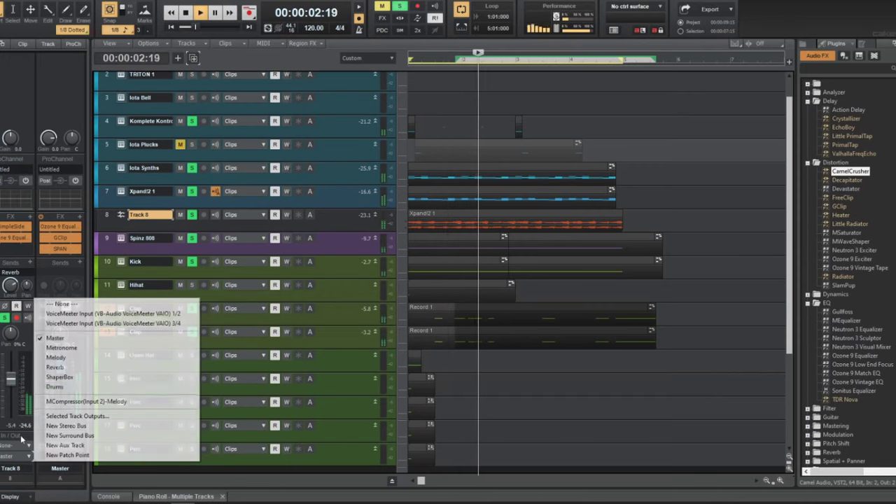
pyautogui.click(56, 357)
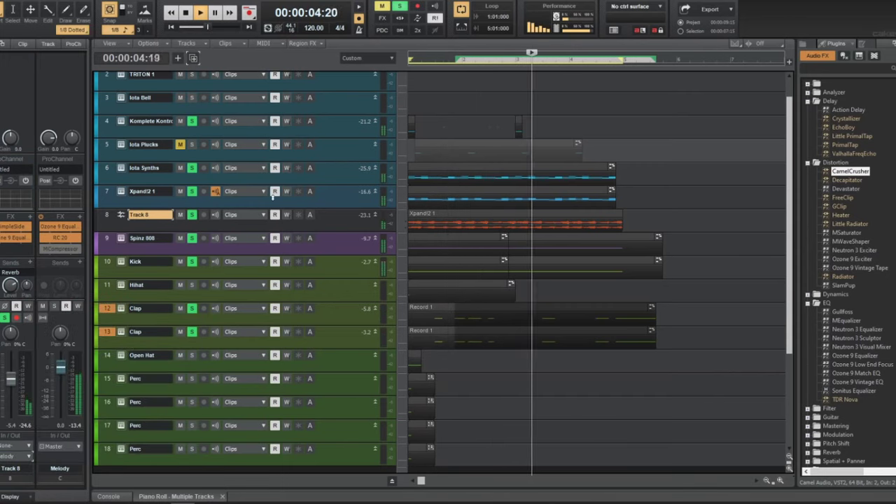
# - Insert ShaperBox2 on the Melody bus between RC 20 and MCompressor
pyautogui.click(340, 200)
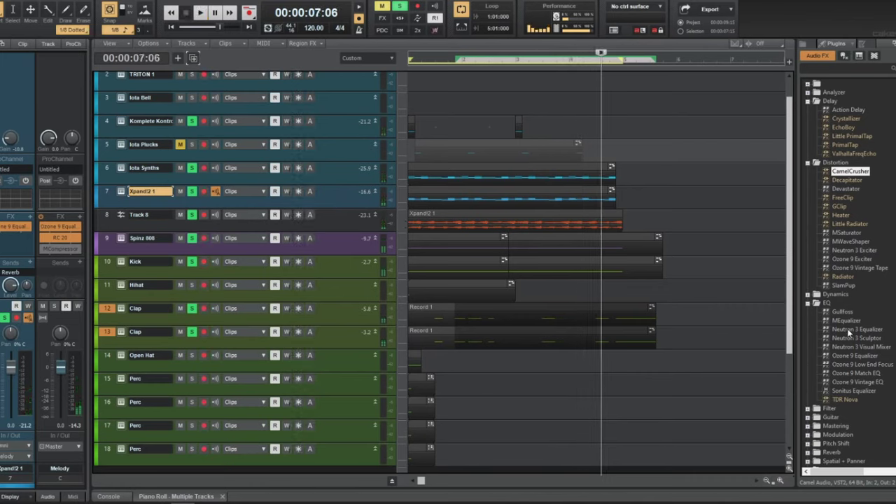
pyautogui.scroll(-7, 847, 336)
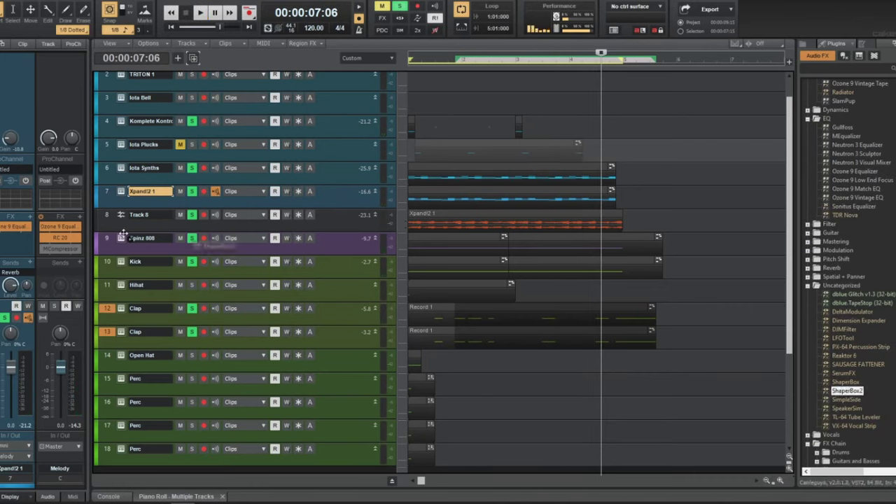
pyautogui.moveTo(63, 250); pyautogui.dragTo(63, 250)
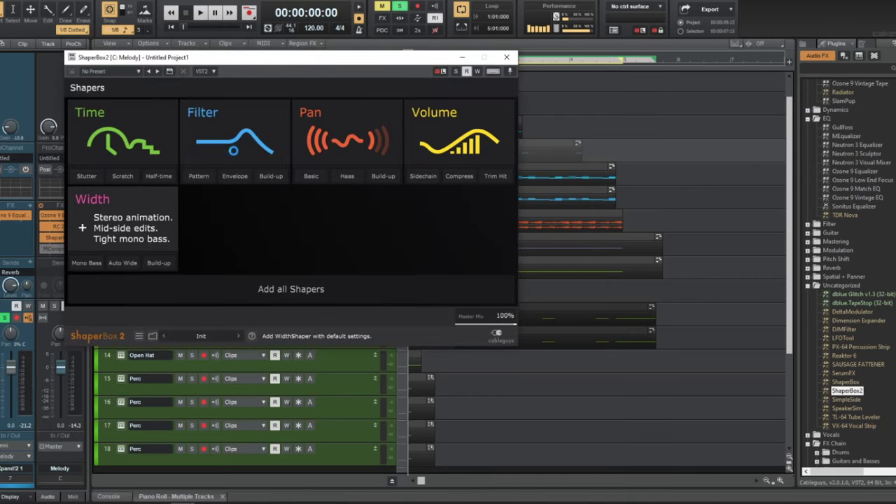
# - Open ShaperBox2's preset library and show page 15 of the My Presets pack
pyautogui.click(285, 288)
pyautogui.click(211, 336)
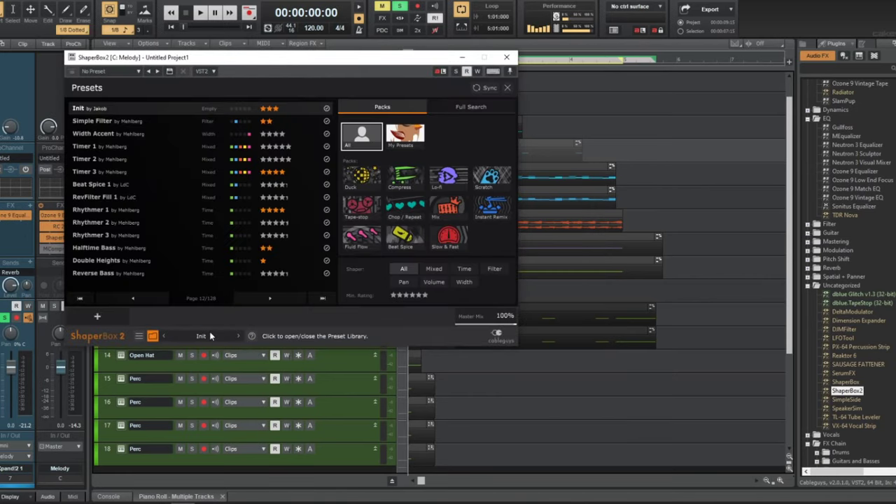
pyautogui.click(414, 144)
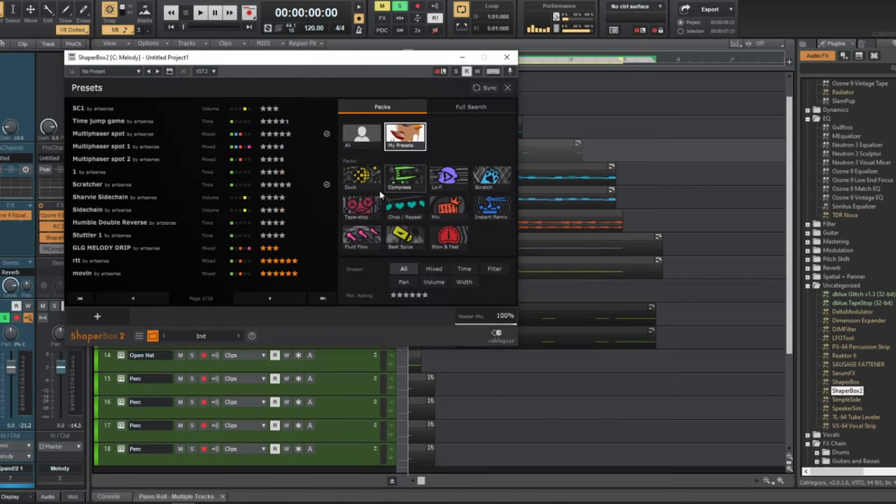
pyautogui.click(322, 299)
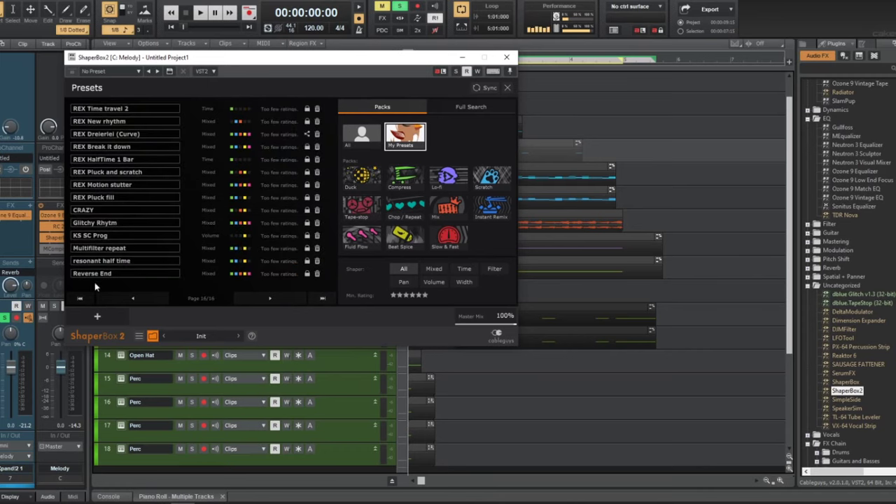
pyautogui.click(120, 300)
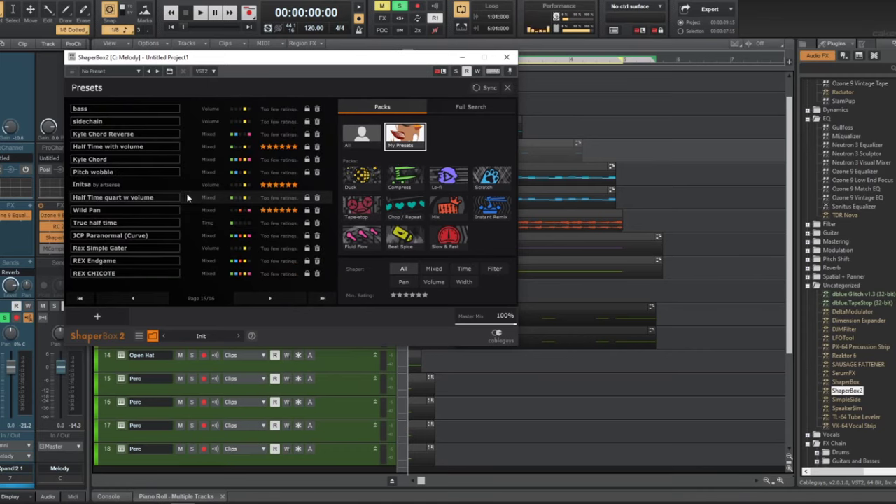
# - Audition the Half Time quart w volume, Kyle Chord, Kyle Chord Reverse and Wild Pan presets against the beat
pyautogui.click(187, 199)
pyautogui.press('space')
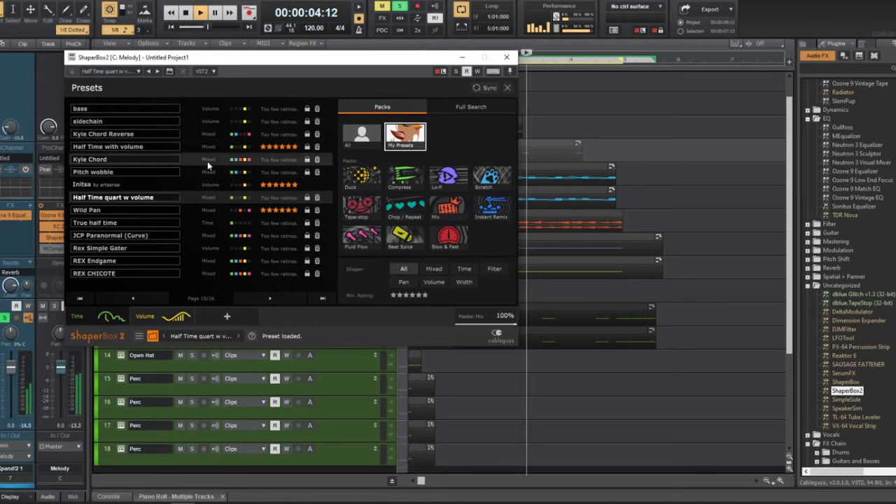
pyautogui.click(208, 161)
pyautogui.press('space')
pyautogui.press('space')
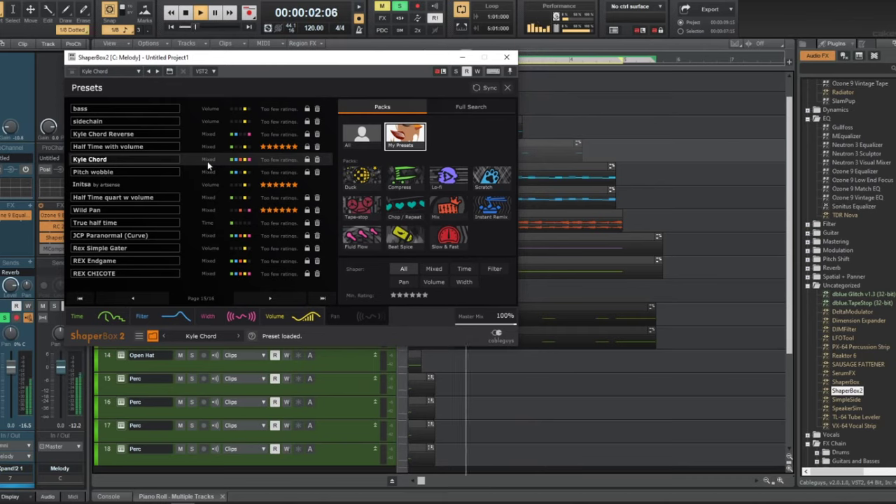
pyautogui.press('space')
pyautogui.press('space')
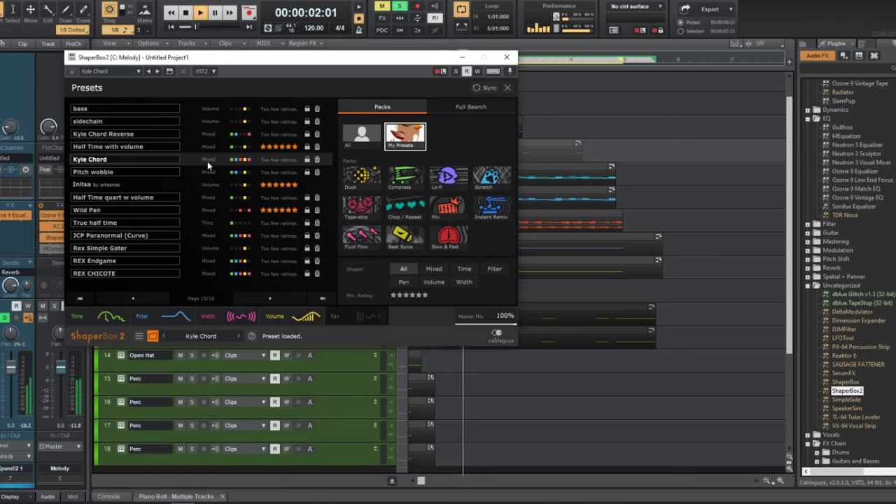
pyautogui.click(205, 133)
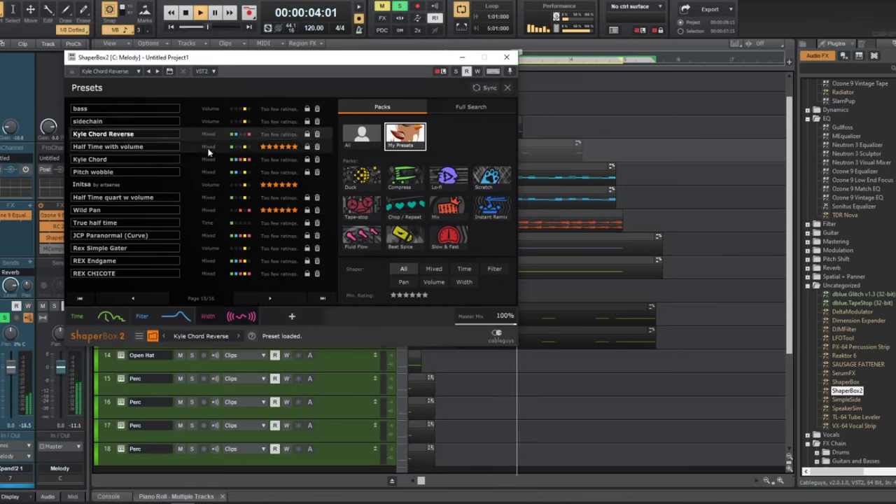
pyautogui.click(195, 210)
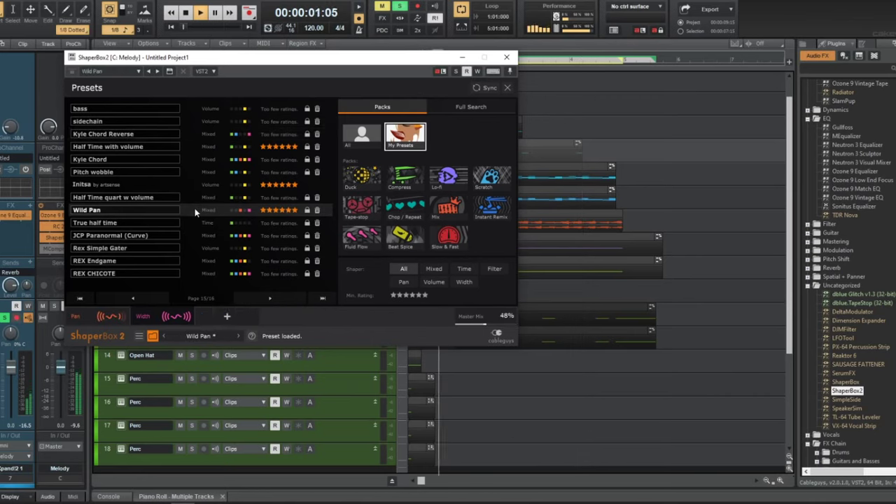
# - Load the True half time preset, close ShaperBox2, and play the beat from the start with the plugin bypassed
pyautogui.click(196, 223)
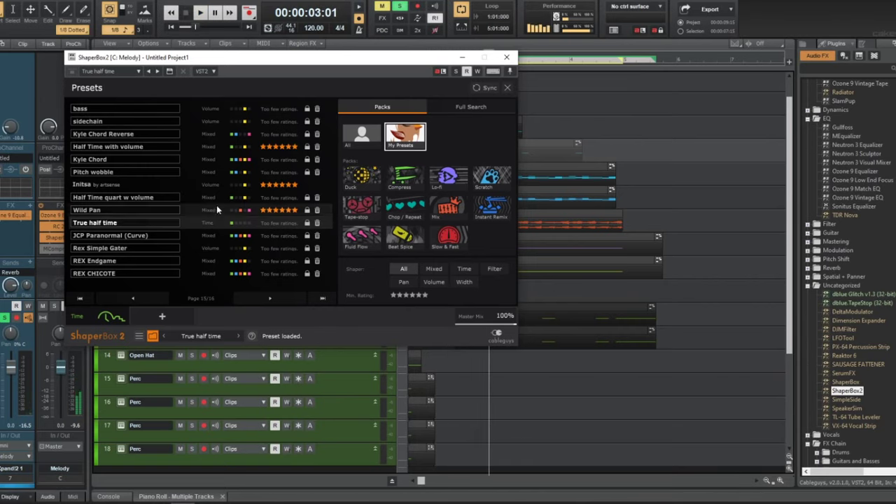
pyautogui.click(506, 57)
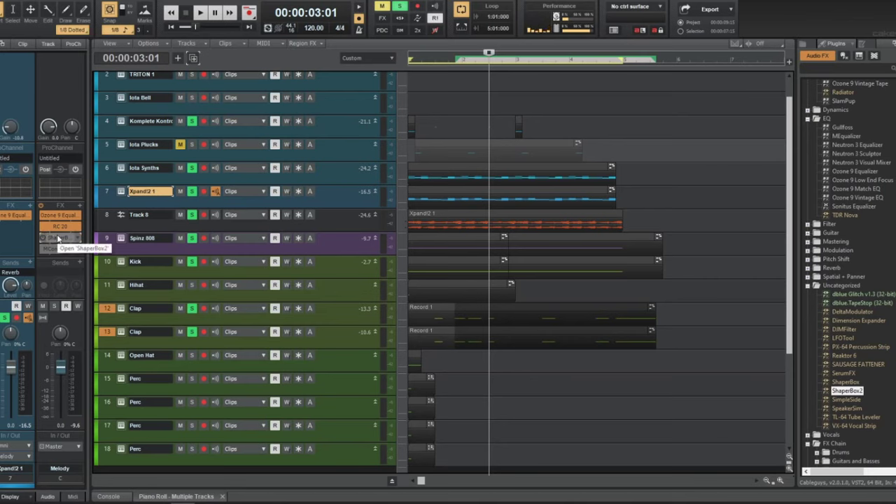
pyautogui.press('w')
pyautogui.press('space')
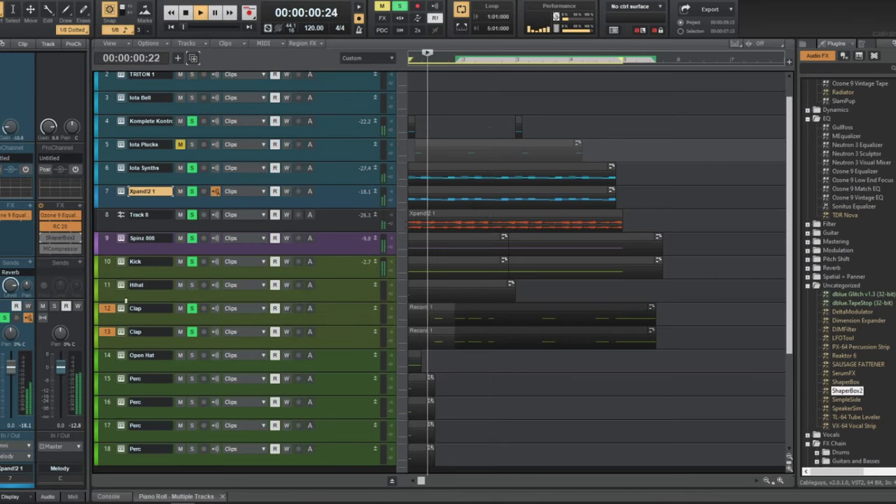
# - Add the Hihat track to the soloed tracks and bring up the file browser of its Komplete Kontrol sampler
pyautogui.click(192, 285)
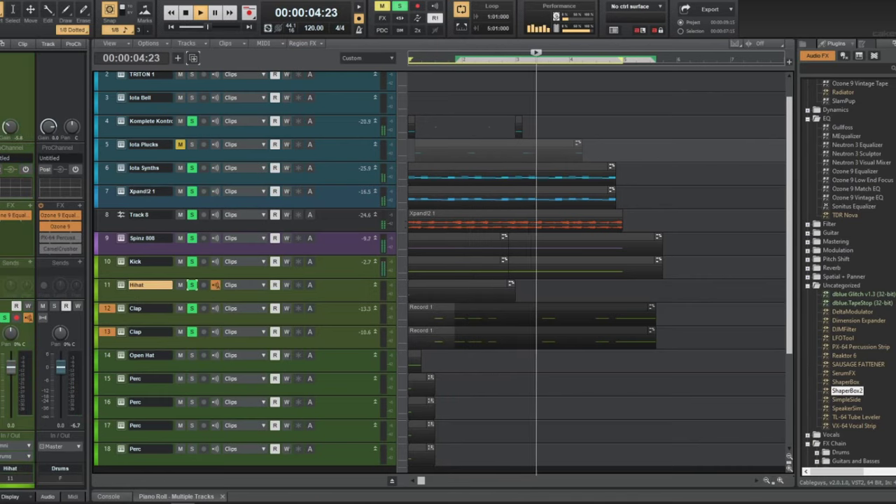
pyautogui.press('space')
pyautogui.click(120, 285)
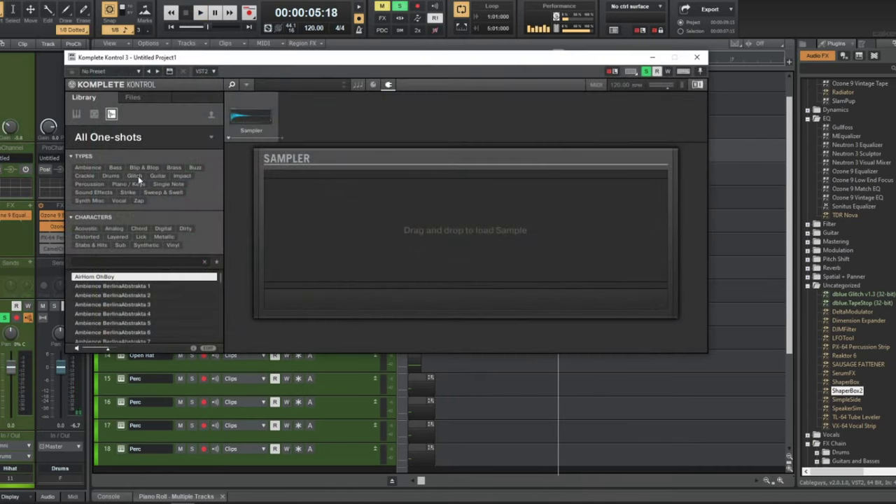
pyautogui.click(144, 101)
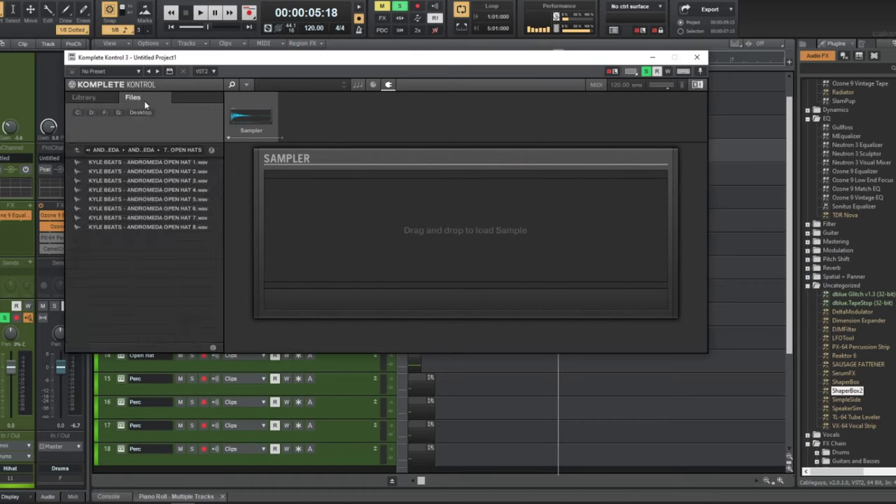
# - Audition hi-hat samples from the ANDROMEDA kit's 4. HI HATS folder, including HI HAT 4, 6, 8, 10 and 11
pyautogui.click(112, 151)
pyautogui.click(136, 151)
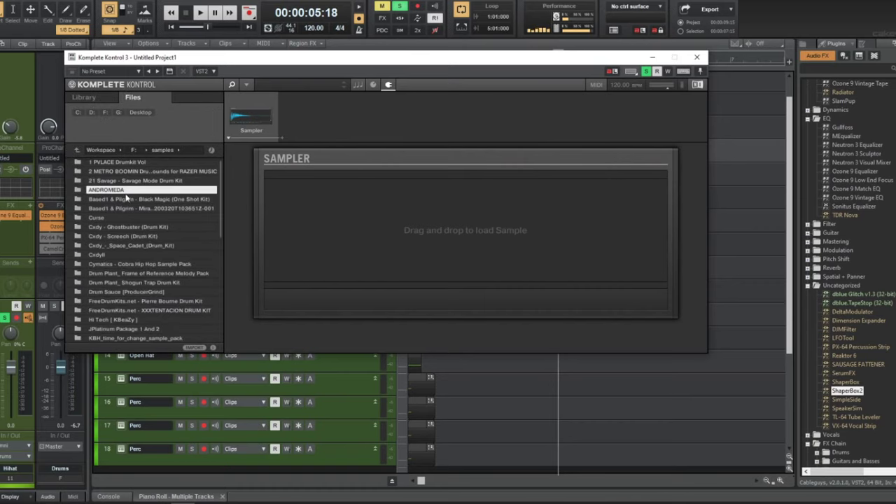
pyautogui.doubleClick(126, 191)
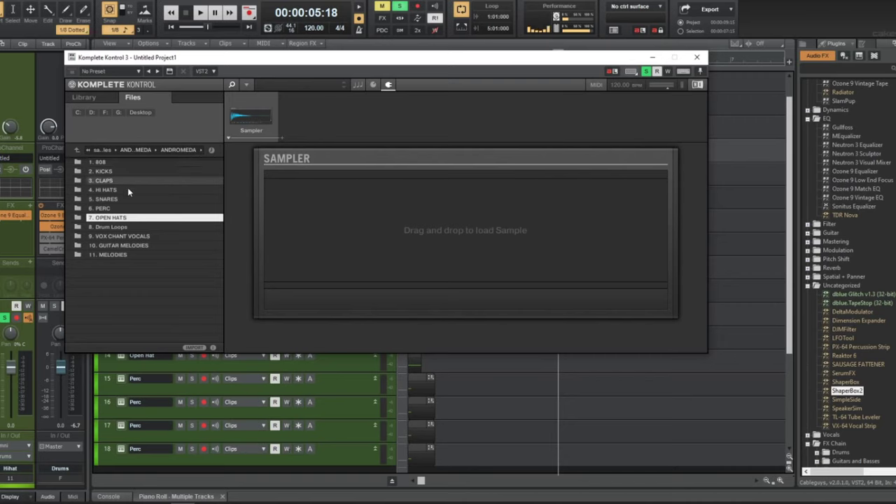
pyautogui.doubleClick(105, 189)
pyautogui.click(112, 189)
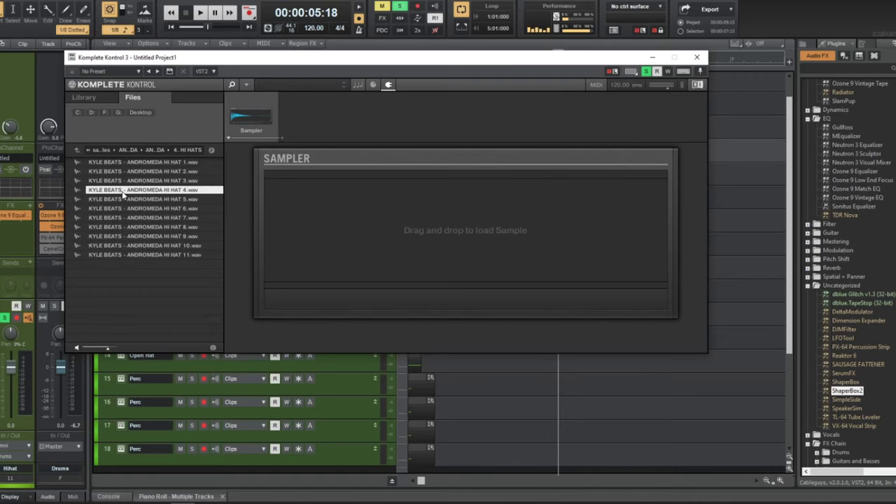
pyautogui.click(130, 208)
pyautogui.click(137, 227)
pyautogui.click(147, 246)
pyautogui.click(148, 254)
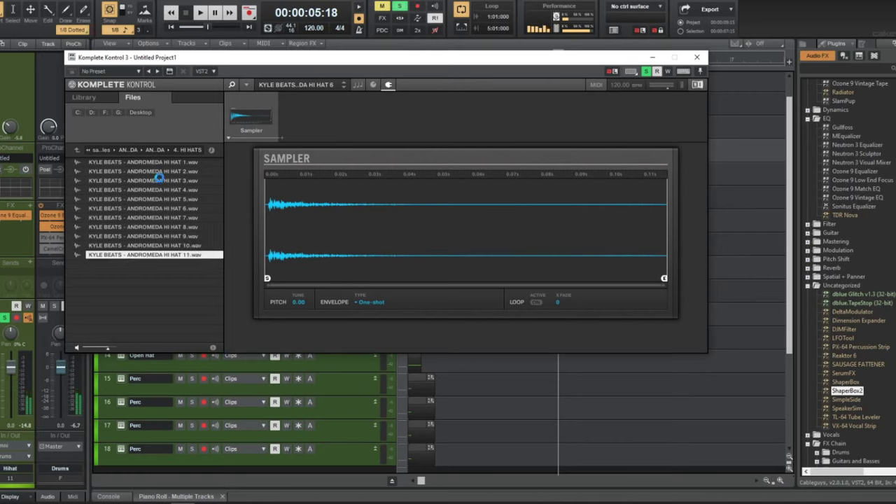
# - Browse to the Hats folder of the 1 PVLACE Drumkit Vol.1 sample kit
pyautogui.click(101, 151)
pyautogui.doubleClick(117, 162)
pyautogui.doubleClick(120, 164)
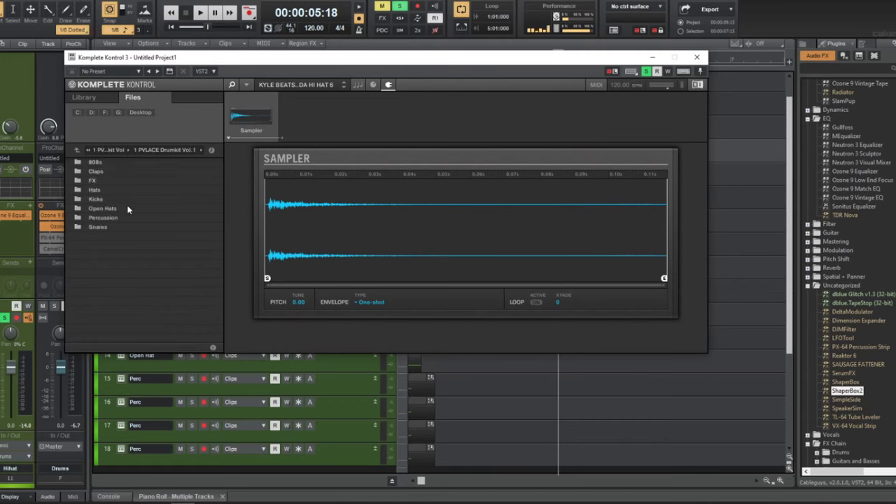
pyautogui.doubleClick(109, 191)
# - Audition the PVLACE hi-hats DY, Goyard, Heartbreak, Internet Money and OZ in the sampler
pyautogui.click(108, 191)
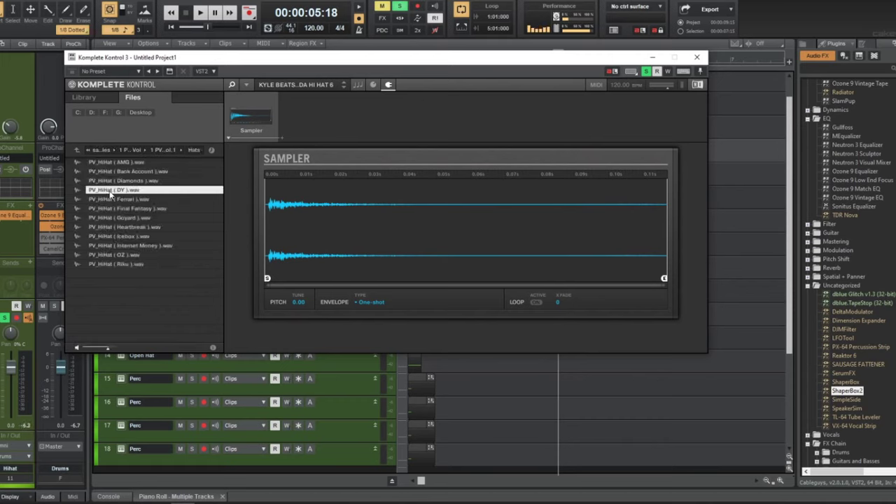
pyautogui.click(141, 216)
pyautogui.click(144, 228)
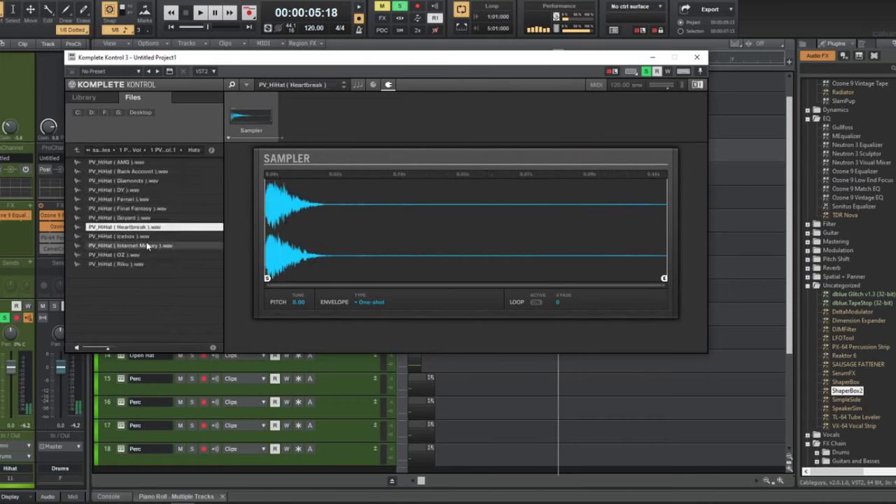
pyautogui.click(147, 245)
pyautogui.click(144, 255)
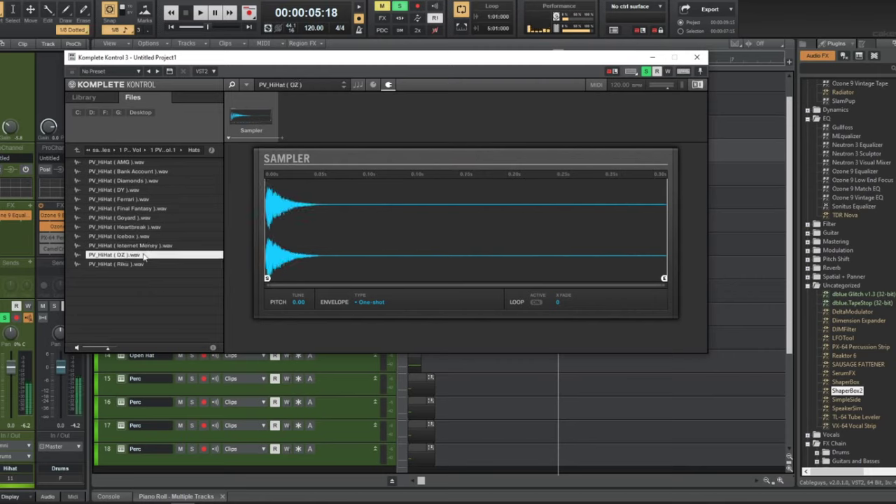
# - Load PV_HiHat ( Diamonds ).wav into the Hihat sampler and close Komplete Kontrol
pyautogui.click(151, 181)
pyautogui.doubleClick(152, 181)
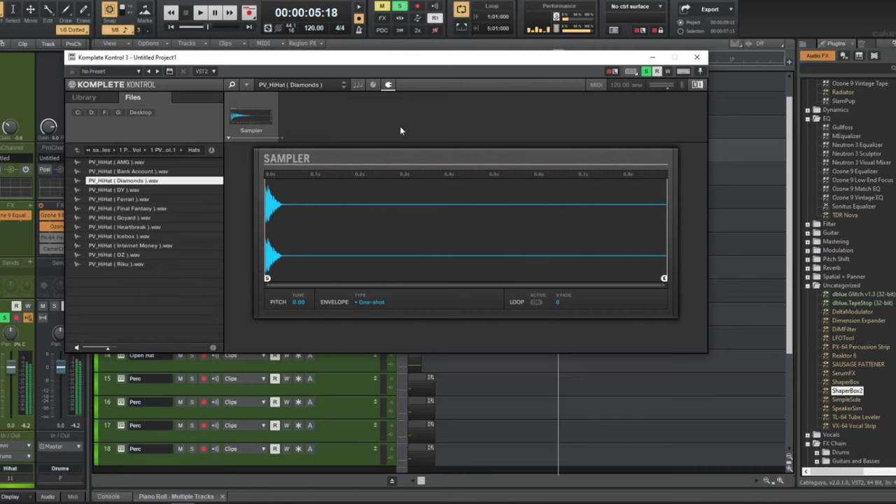
pyautogui.click(687, 63)
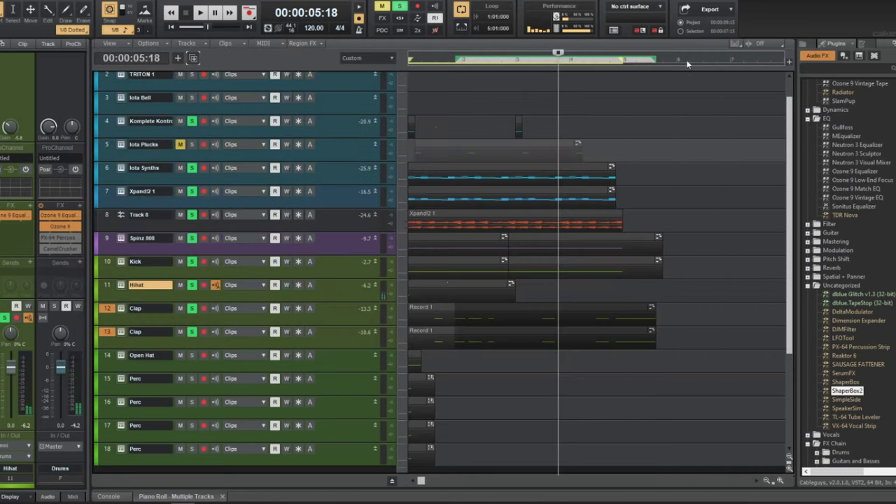
# - Fill every fourth step of the C5 row in the Hihat clip's step sequencer and play from the start
pyautogui.doubleClick(449, 288)
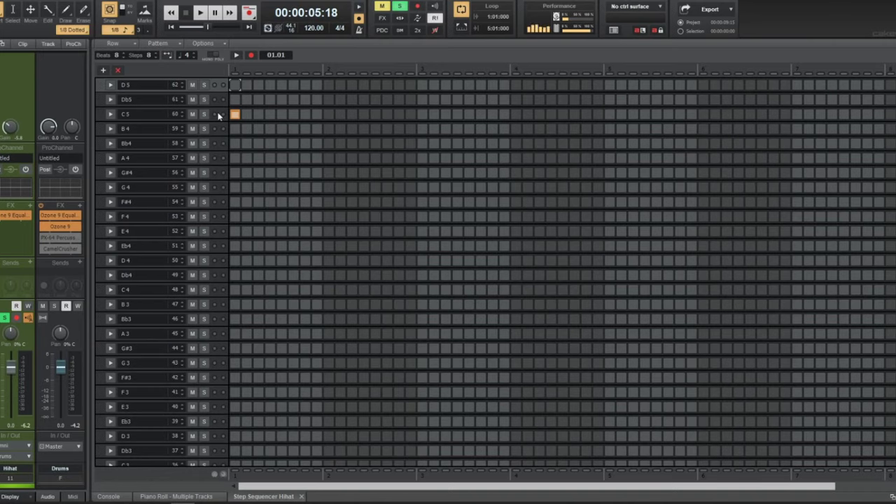
pyautogui.rightClick(218, 116)
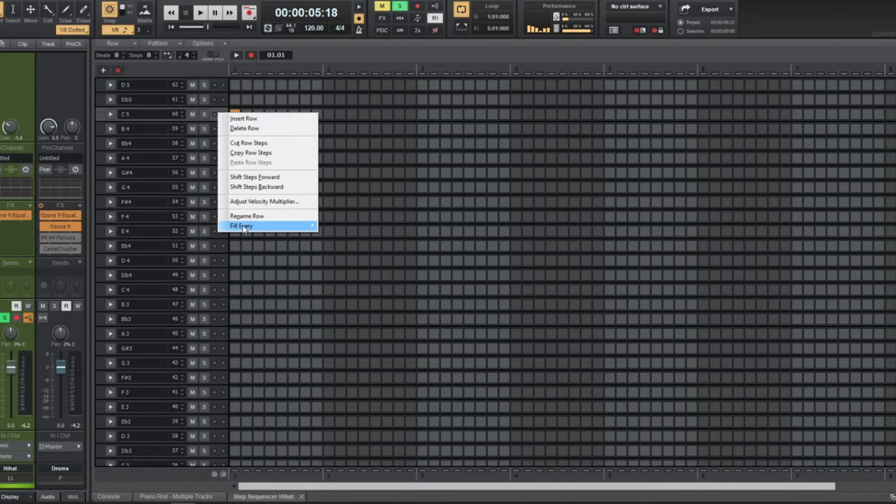
pyautogui.moveTo(308, 225)
pyautogui.click(337, 248)
pyautogui.press('w')
pyautogui.press('space')
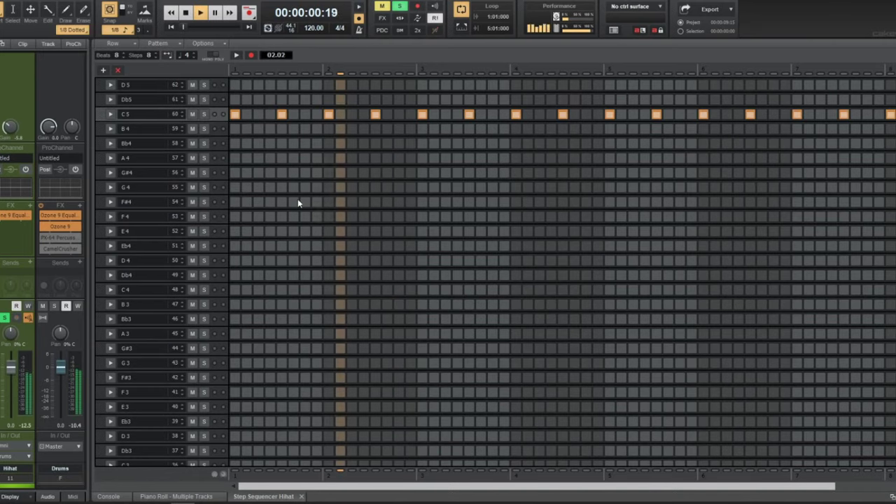
# - Convert the Hihat track's step-sequencer clip into a regular MIDI clip and replay the beat from the start
pyautogui.press('d')
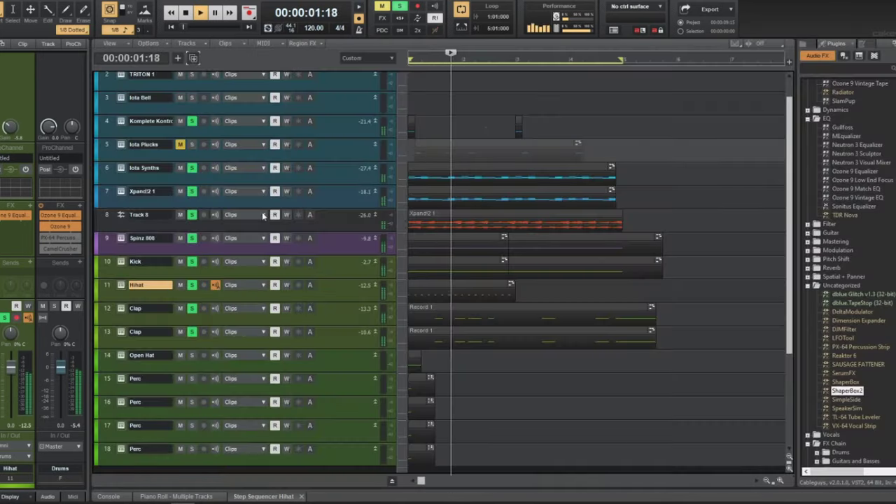
pyautogui.scroll(-1, 475, 293)
pyautogui.doubleClick(459, 285)
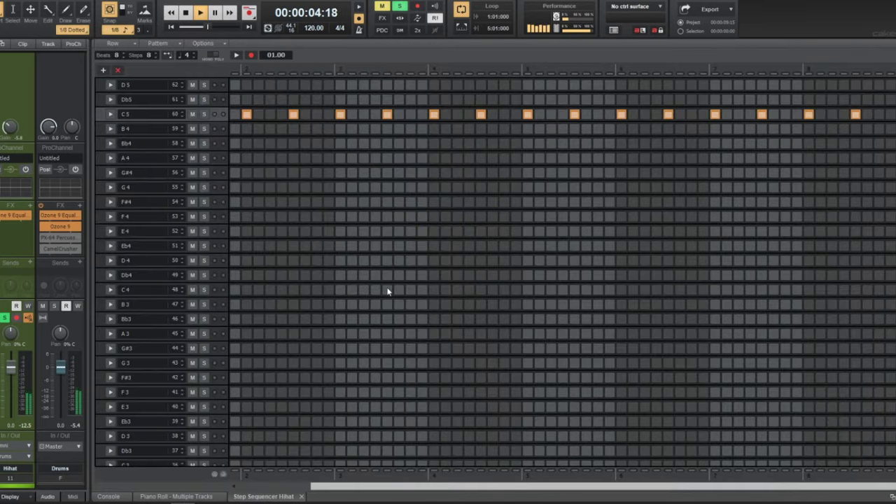
pyautogui.press('space')
pyautogui.press('d')
pyautogui.click(442, 288)
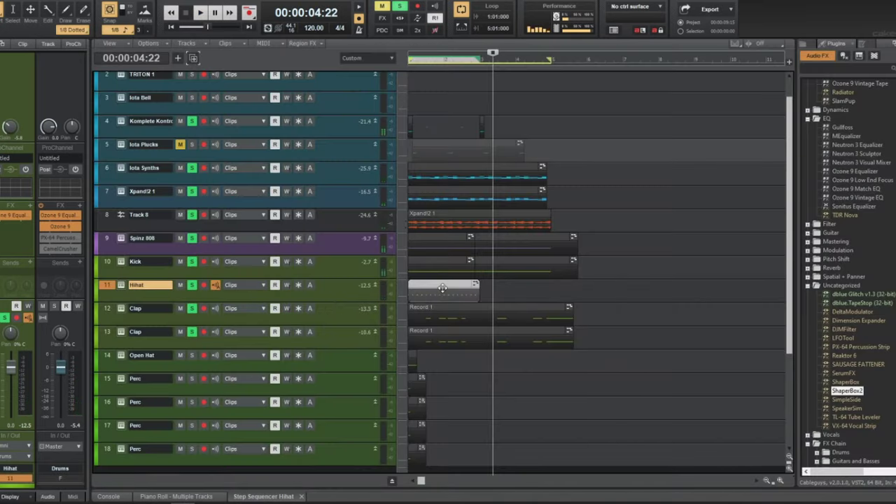
pyautogui.press('Delete')
pyautogui.press('d')
pyautogui.press('w')
pyautogui.press('space')
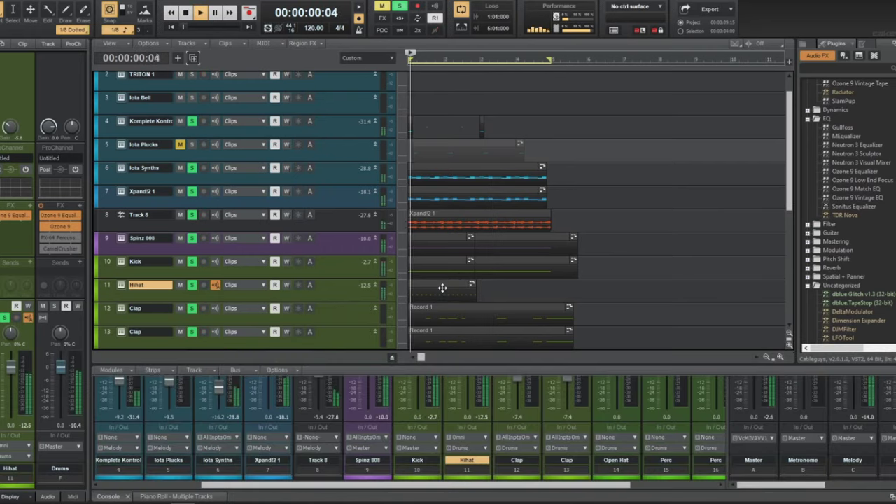
# - Select all C5 notes of the Hihat clip in the Piano Roll, raise every other note's velocity, and rewind
pyautogui.doubleClick(442, 287)
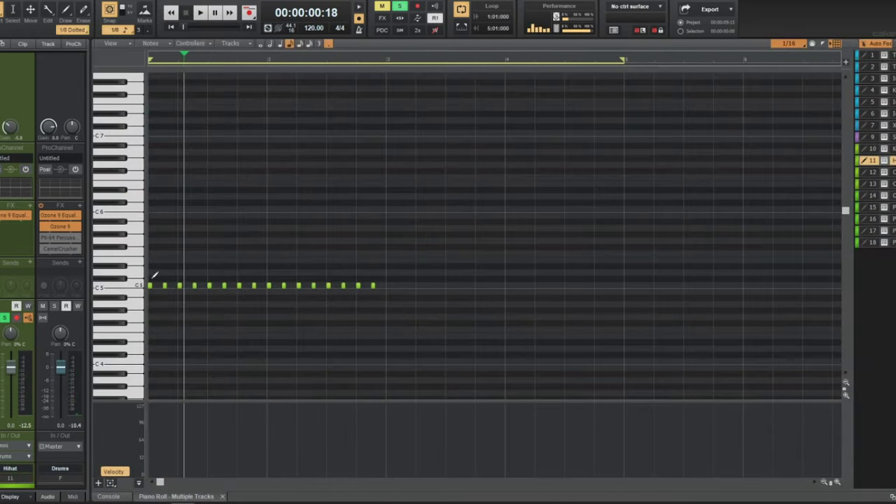
pyautogui.click(134, 288)
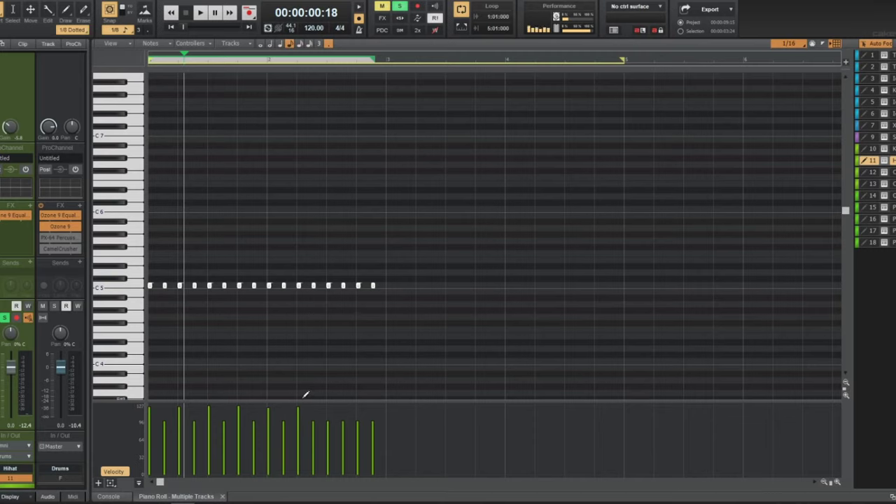
pyautogui.click(357, 407)
pyautogui.press('w')
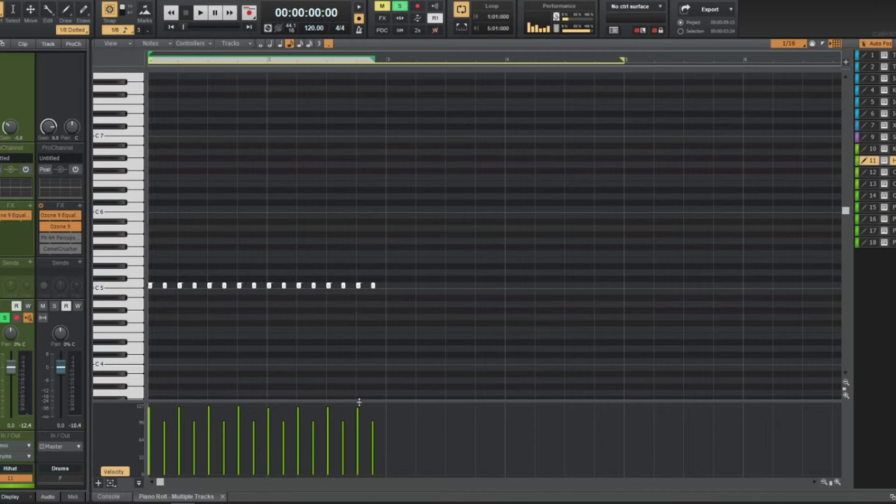
# - Play the beat, return to the track view, and insert MCompressor on the Spinz 808 track
pyautogui.press('space')
pyautogui.press('d')
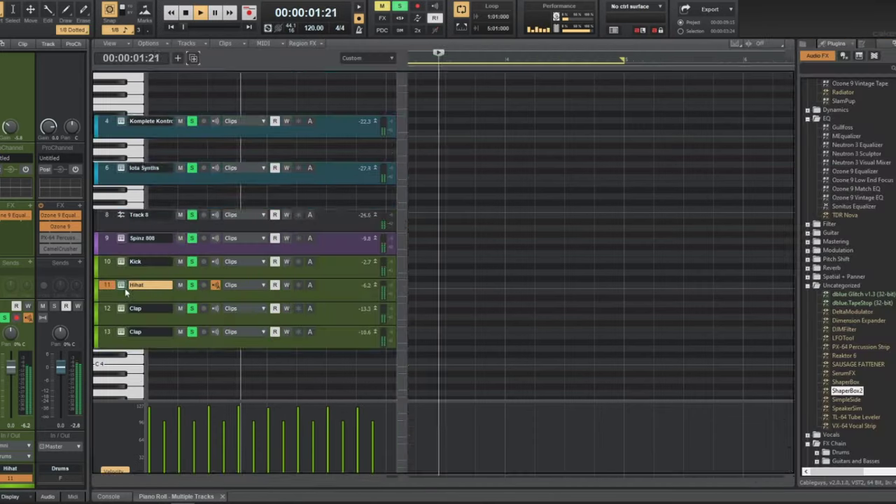
pyautogui.click(439, 247)
pyautogui.doubleClick(440, 246)
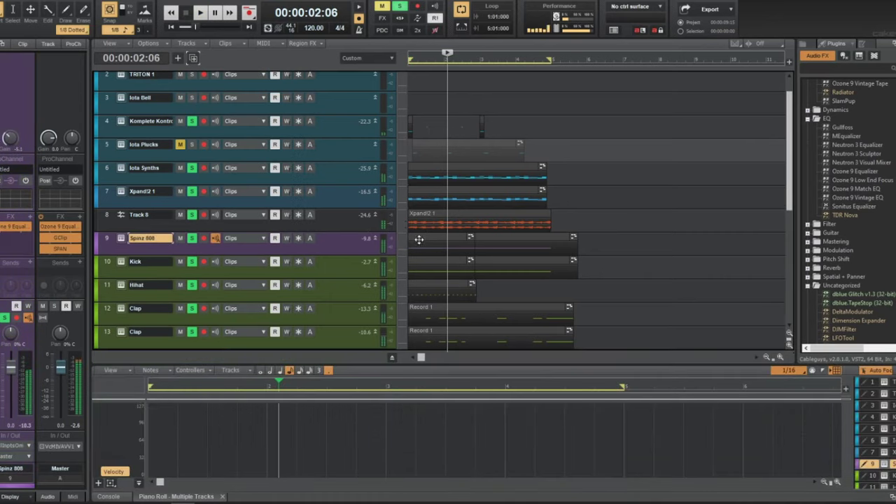
pyautogui.scroll(3, 845, 213)
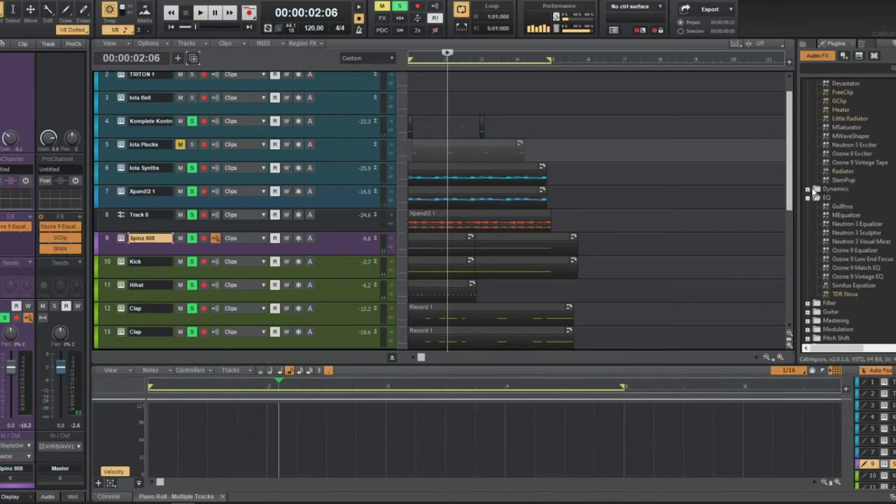
pyautogui.click(811, 190)
pyautogui.moveTo(845, 224); pyautogui.dragTo(17, 238)
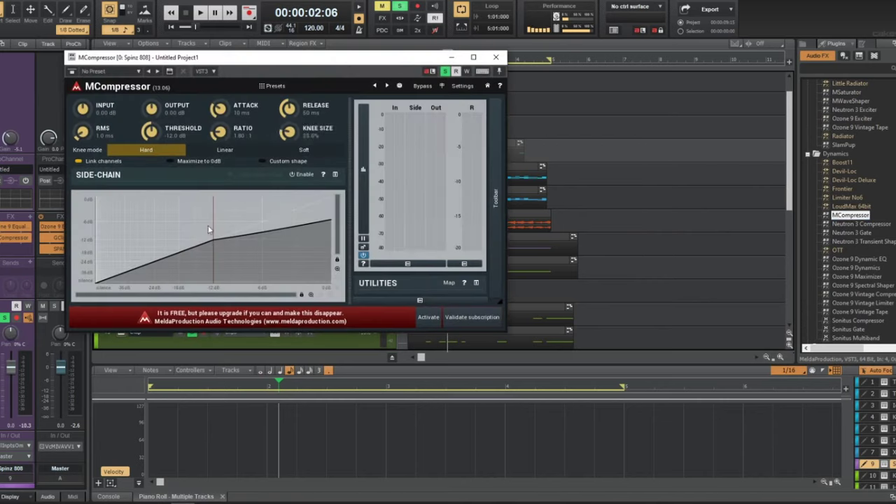
# - Enable the side-chain input in the Spinz 808's MCompressor, keep Custom shape off, and move its window clear of the track names
pyautogui.click(303, 162)
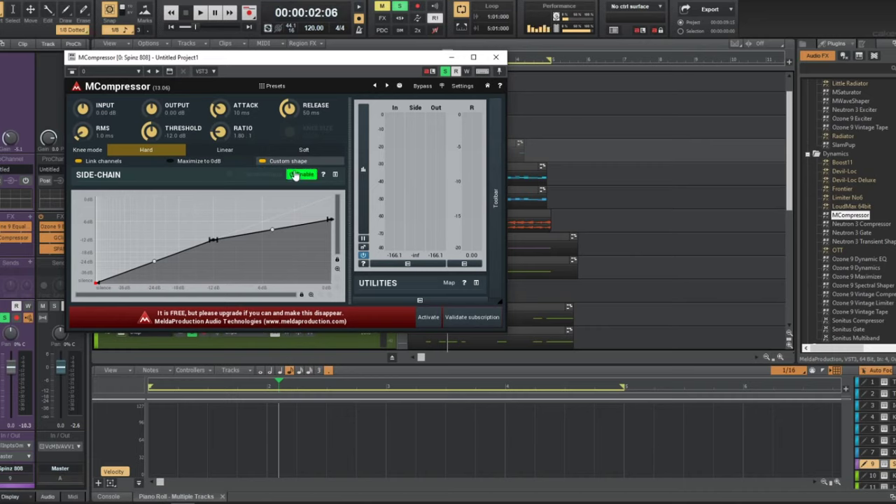
pyautogui.click(301, 162)
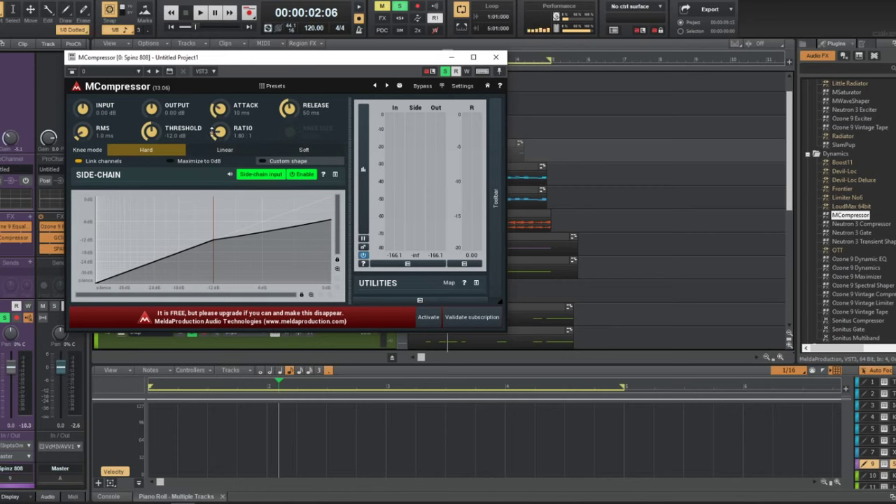
pyautogui.moveTo(390, 58); pyautogui.dragTo(515, 78)
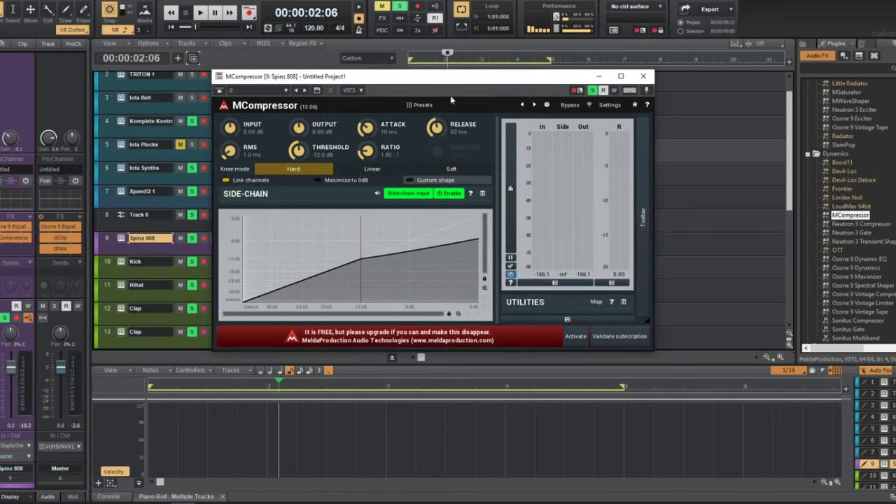
# - Add a send from the Kick track to MCompressor(Input 2)-Spinz 808
pyautogui.click(110, 266)
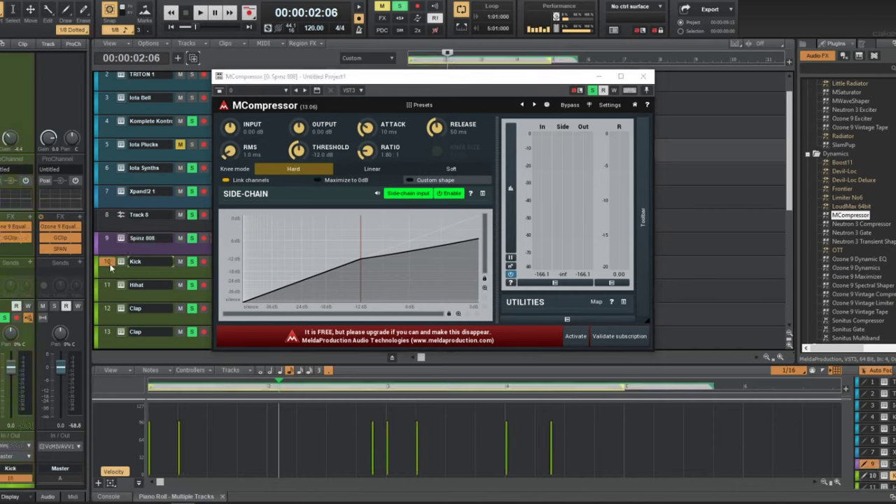
pyautogui.click(31, 263)
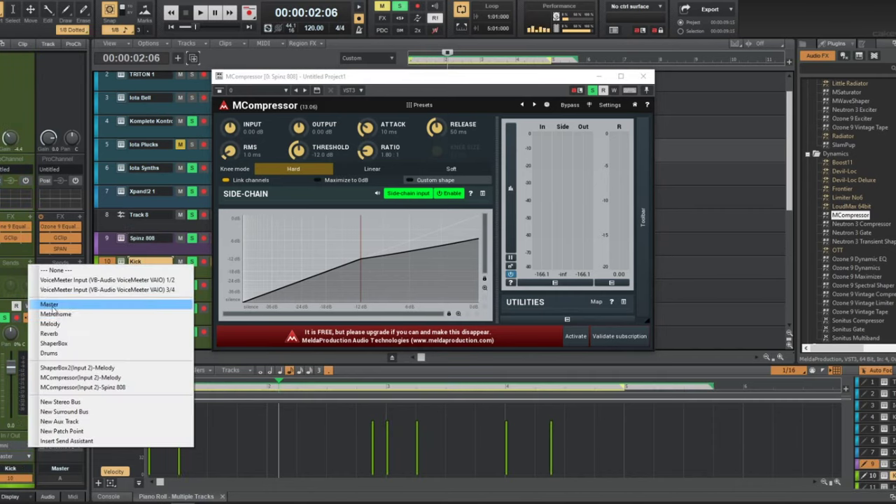
pyautogui.click(85, 387)
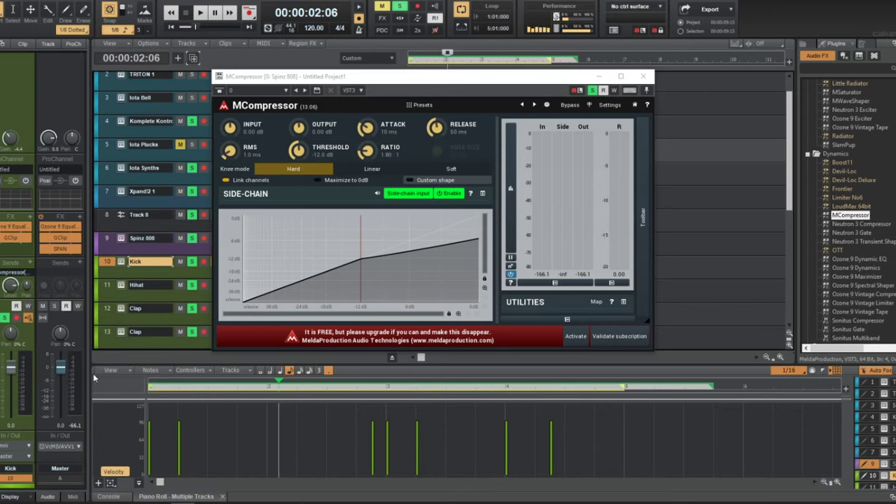
# - During playback, set the Spinz 808's MCompressor to 0 ms attack, -19.8 dB threshold and 8.2 ms release, then stop and close it
pyautogui.press('space')
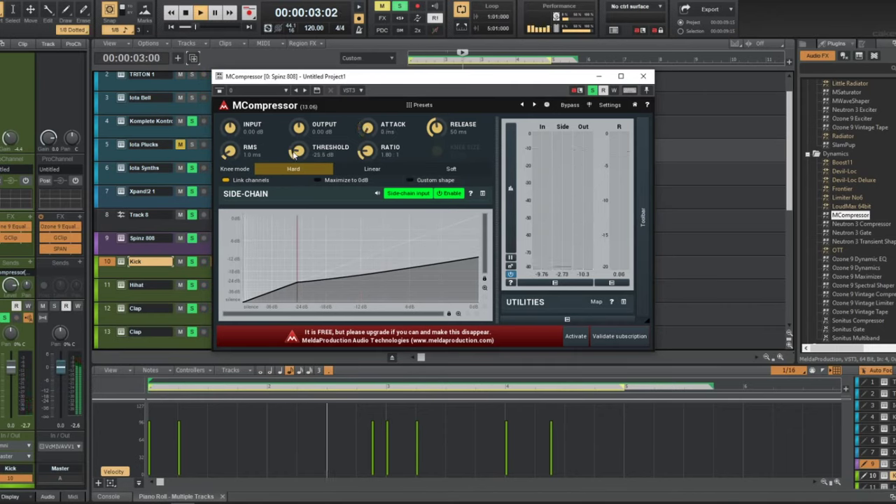
pyautogui.moveTo(299, 151); pyautogui.dragTo(299, 137)
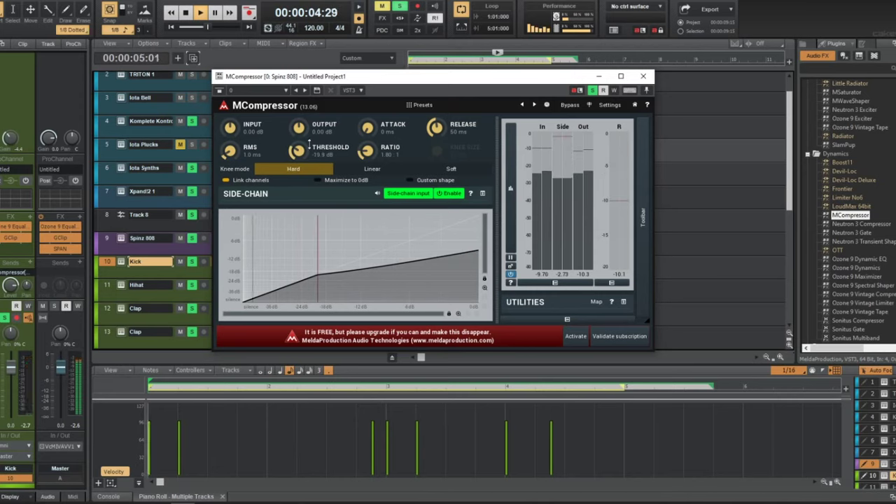
pyautogui.moveTo(435, 124); pyautogui.dragTo(434, 136)
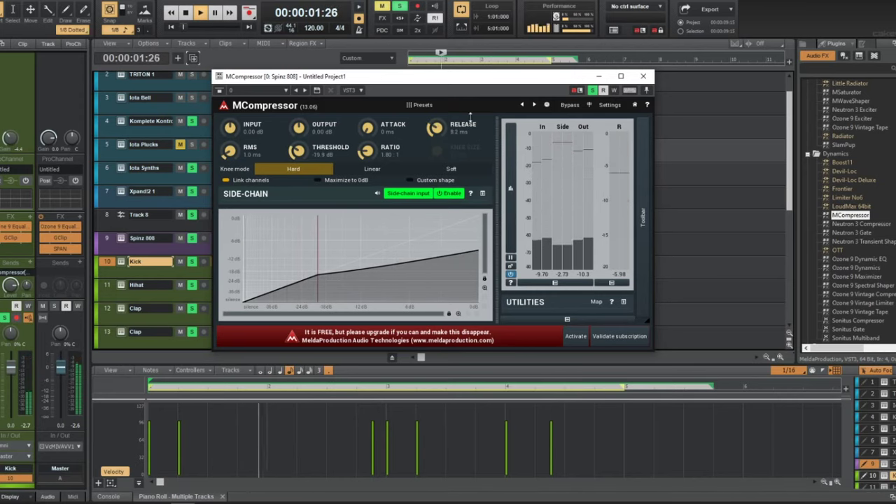
pyautogui.press('space')
pyautogui.click(644, 75)
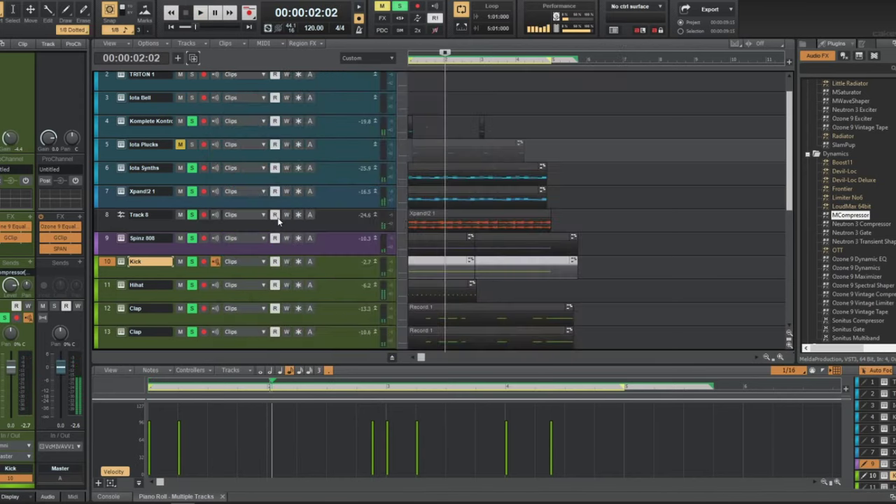
# - Mute the Hihat track and replay the beat from the start
pyautogui.click(181, 285)
pyautogui.press('w')
pyautogui.press('space')
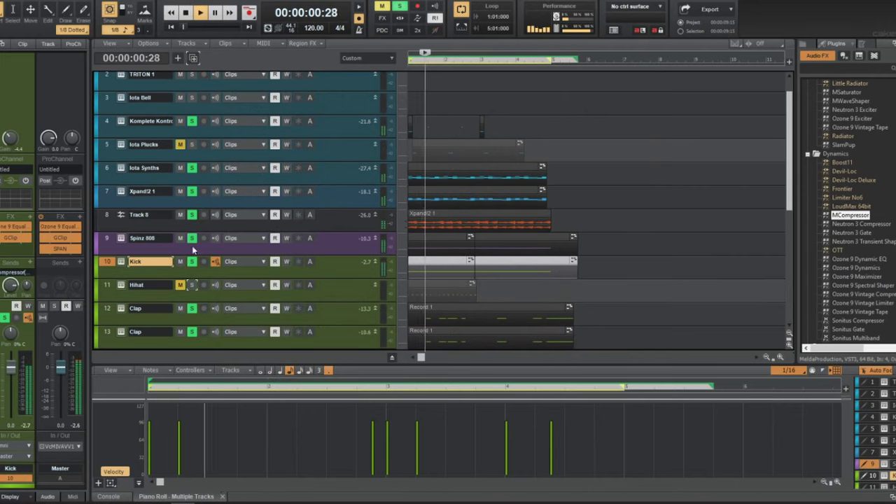
# - Move the Xpand!2 audio track above Iota Bell and unsolo the melody and Clap tracks, leaving only Spinz 808 and Kick soloed
pyautogui.moveTo(194, 217); pyautogui.dragTo(194, 95)
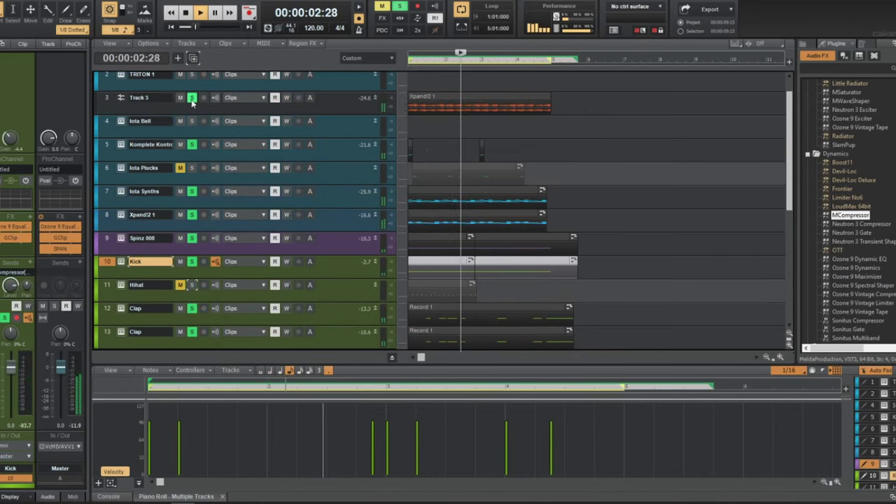
pyautogui.scroll(-3, 195, 232)
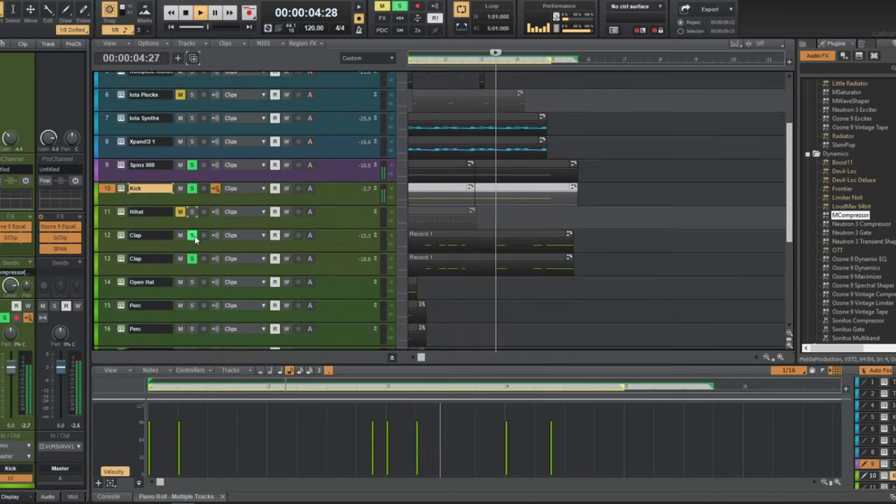
pyautogui.click(193, 237)
# - Open the Spinz 808's Komplete Kontrol and browse its files to the samples folder on drive F:
pyautogui.click(137, 166)
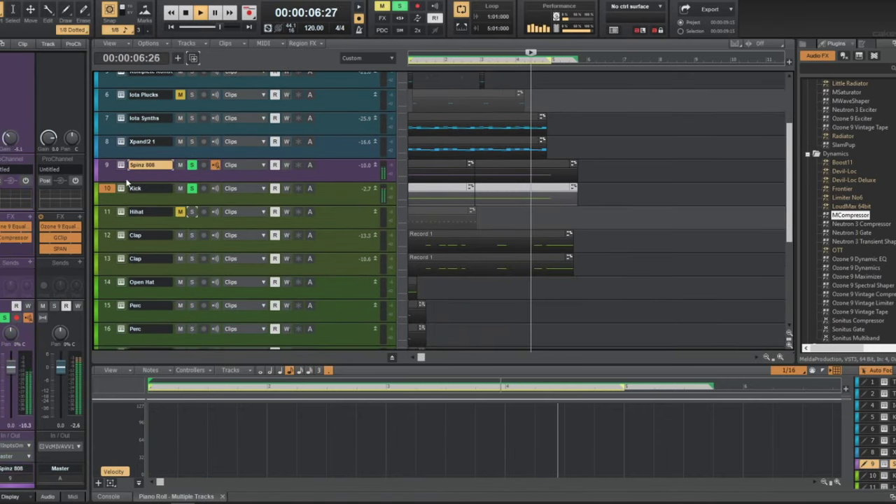
pyautogui.click(214, 165)
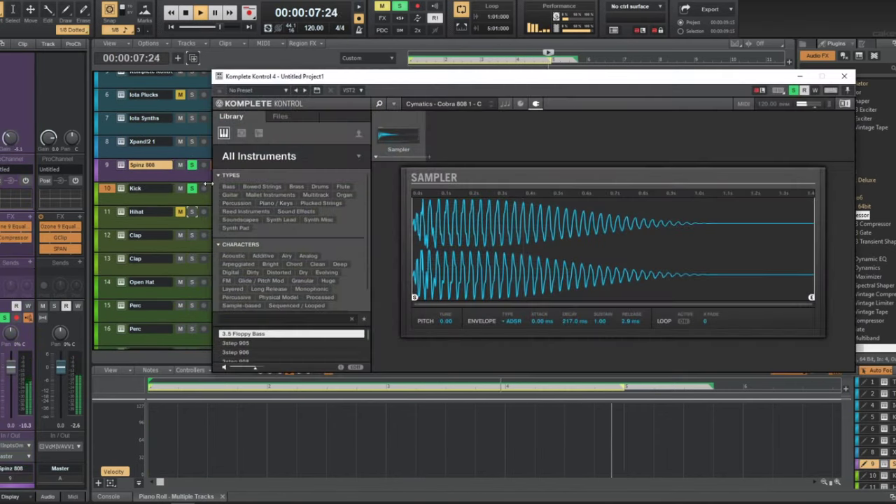
pyautogui.click(291, 117)
pyautogui.click(258, 170)
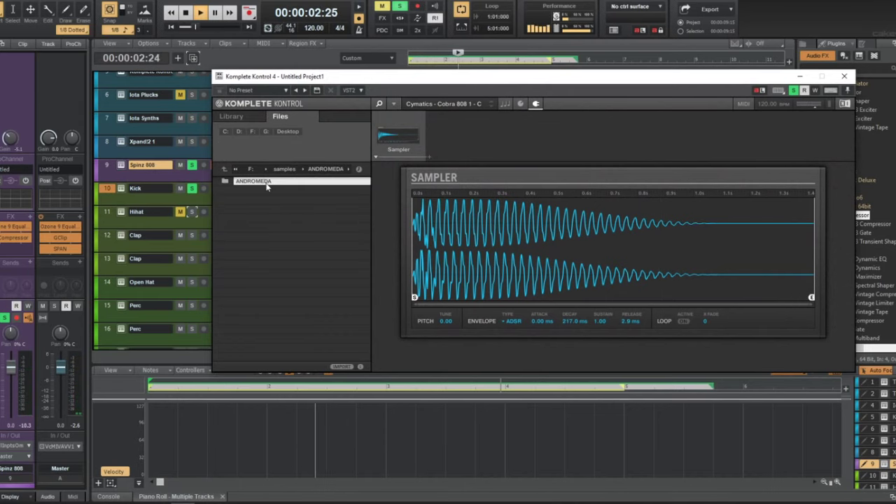
pyautogui.click(284, 169)
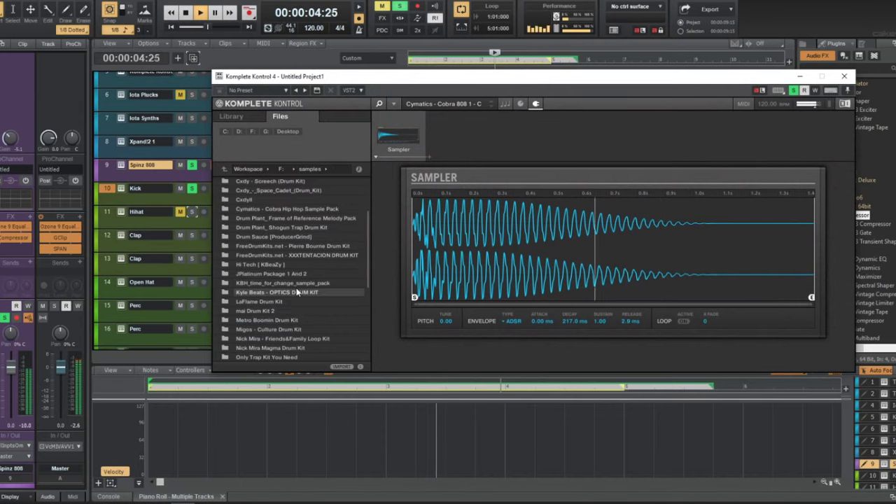
pyautogui.doubleClick(297, 338)
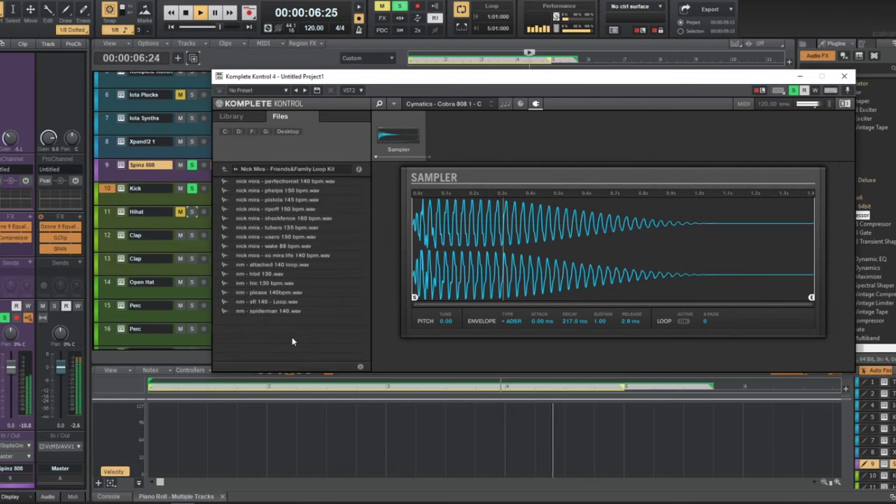
pyautogui.click(242, 170)
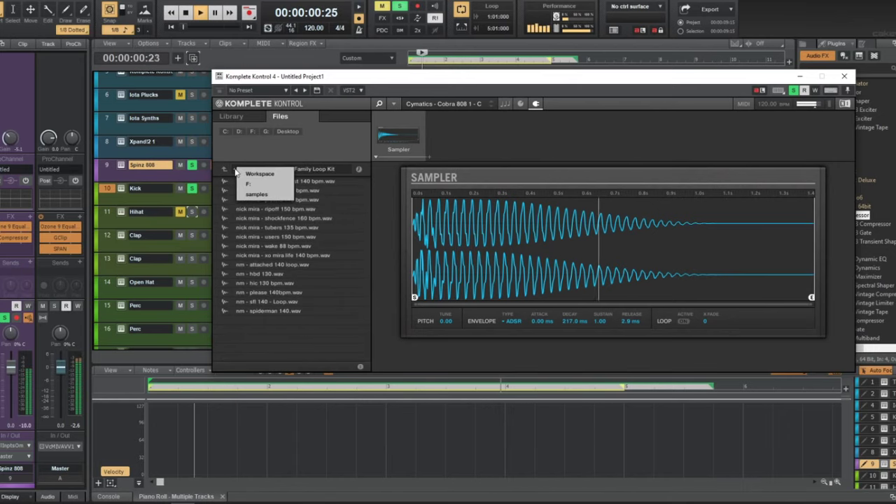
pyautogui.click(256, 194)
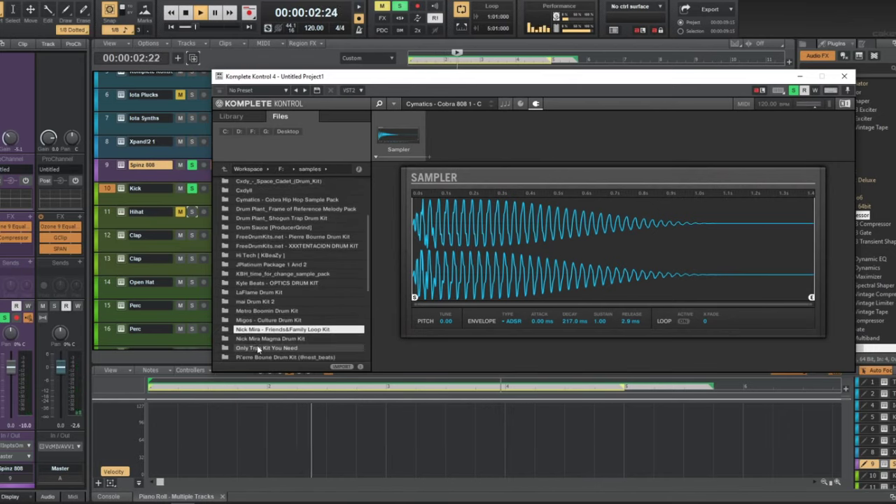
# - Load nm - all girls are the same 808.wav from the Nick Mira Magma Drum Kit's 808s folder and close Komplete Kontrol
pyautogui.doubleClick(266, 339)
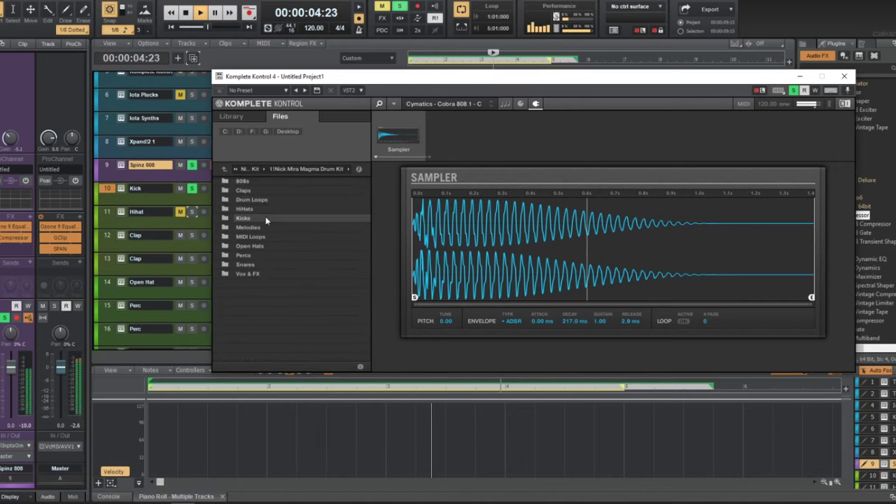
pyautogui.doubleClick(264, 180)
pyautogui.click(265, 182)
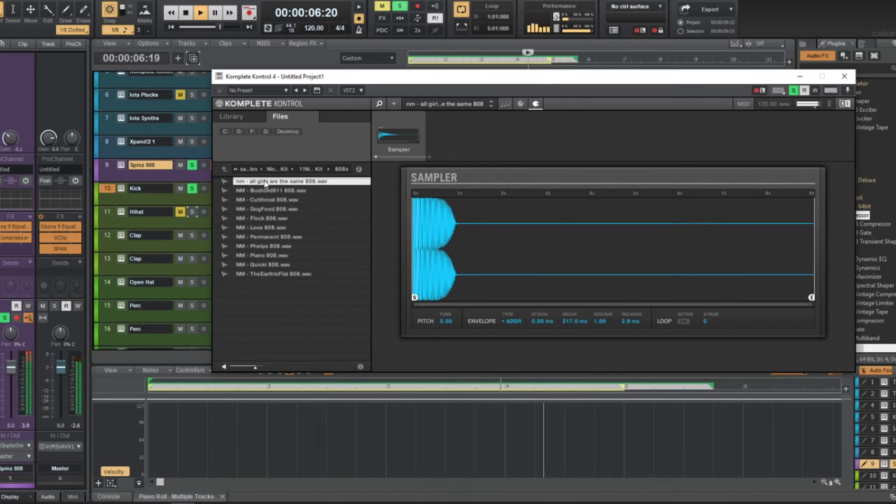
pyautogui.click(846, 75)
# - Re-enable MCompressor on the Melody bus and open it, moving its window clear of the track controls
pyautogui.scroll(2, 341, 224)
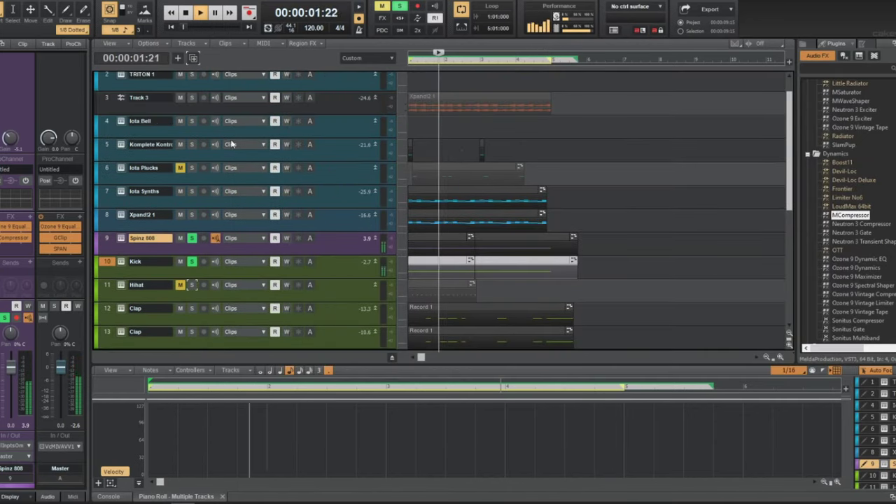
pyautogui.click(342, 225)
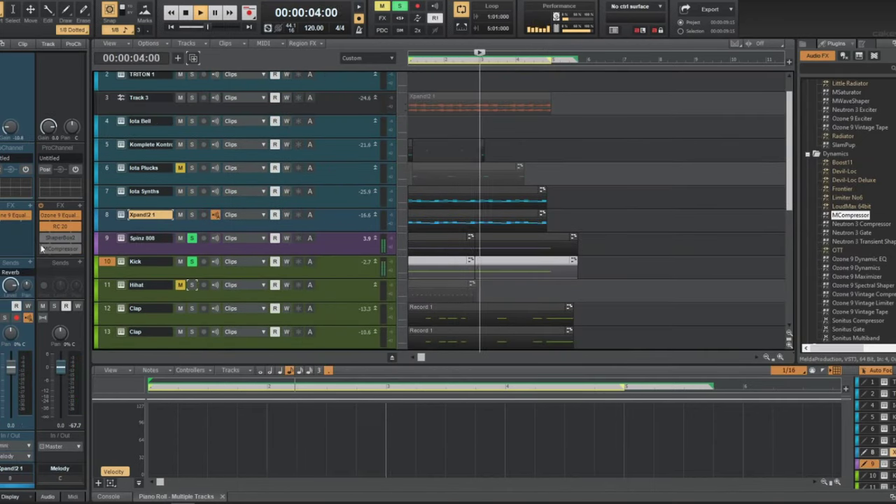
pyautogui.moveTo(54, 251); pyautogui.dragTo(55, 250)
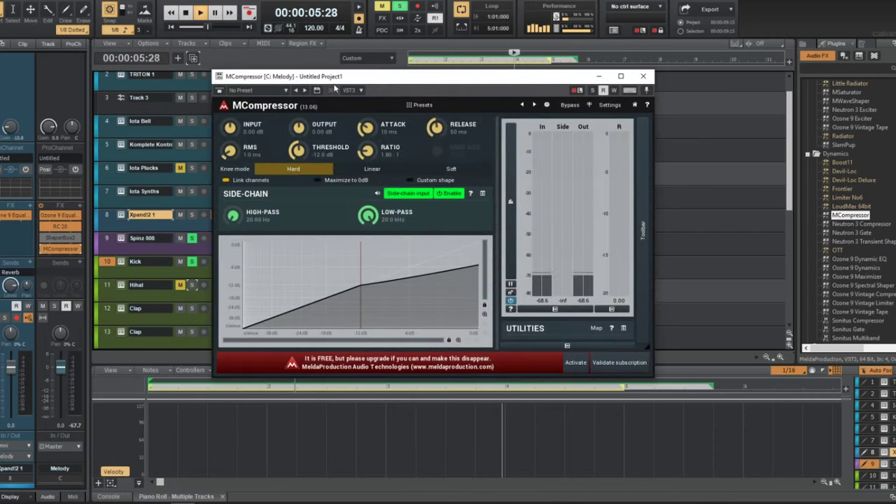
pyautogui.moveTo(422, 86); pyautogui.dragTo(451, 84)
# - Save the project and add a send from the Kick track to MCompressor(Input 2)-Melody
pyautogui.click(316, 270)
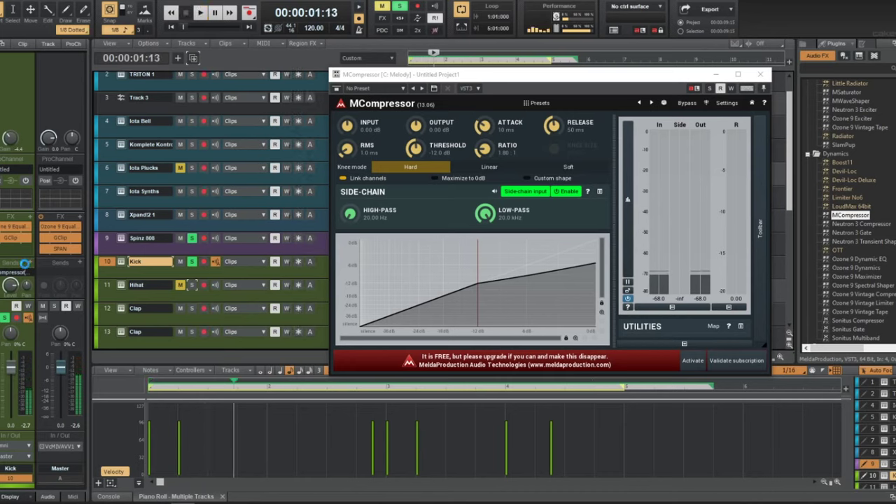
pyautogui.hotkey('ctrl', 's')
pyautogui.click(31, 266)
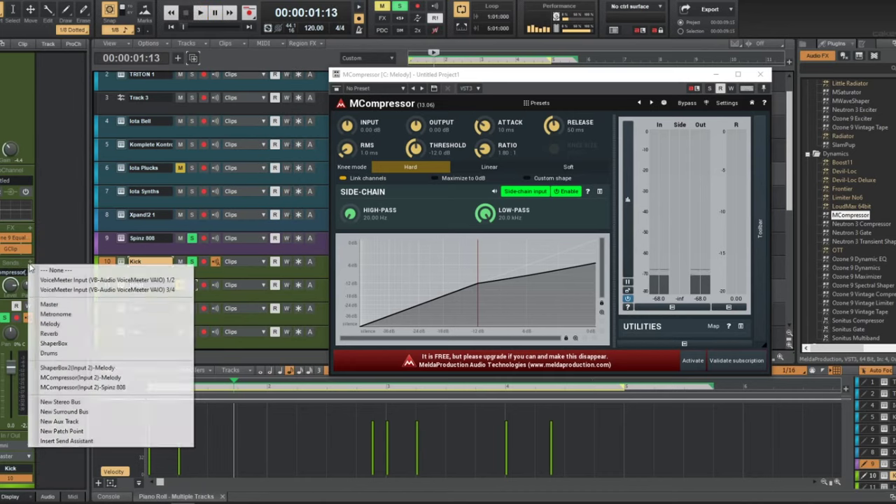
pyautogui.click(105, 377)
# - Set the Melody bus MCompressor to 0 ms attack, -80 dB threshold and 624 ms release, and solo the melody tracks
pyautogui.moveTo(483, 126); pyautogui.dragTo(429, 114)
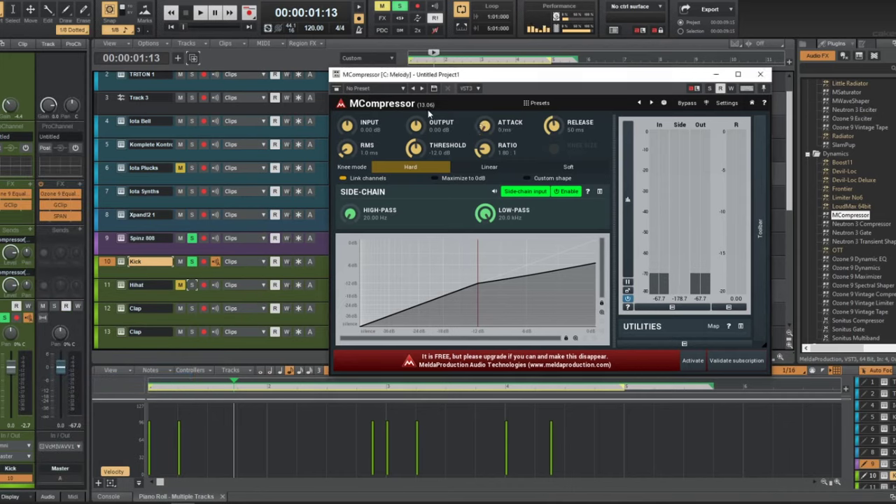
pyautogui.moveTo(410, 159); pyautogui.dragTo(412, 224)
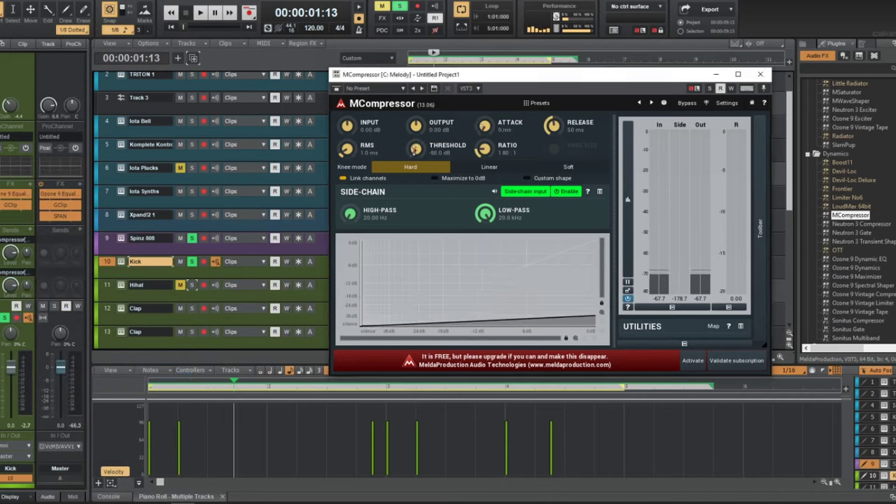
pyautogui.moveTo(192, 215); pyautogui.dragTo(213, 58)
pyautogui.moveTo(549, 127); pyautogui.dragTo(549, 99)
# - Replay the beat from the start and set the Melody compressor's threshold to -30.9 dB and release to 70 ms
pyautogui.press('w')
pyautogui.press('space')
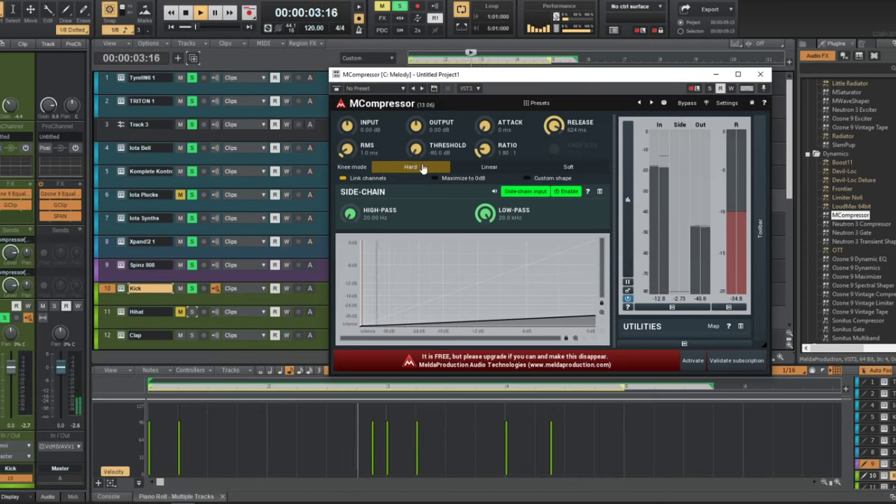
pyautogui.moveTo(416, 149); pyautogui.dragTo(416, 130)
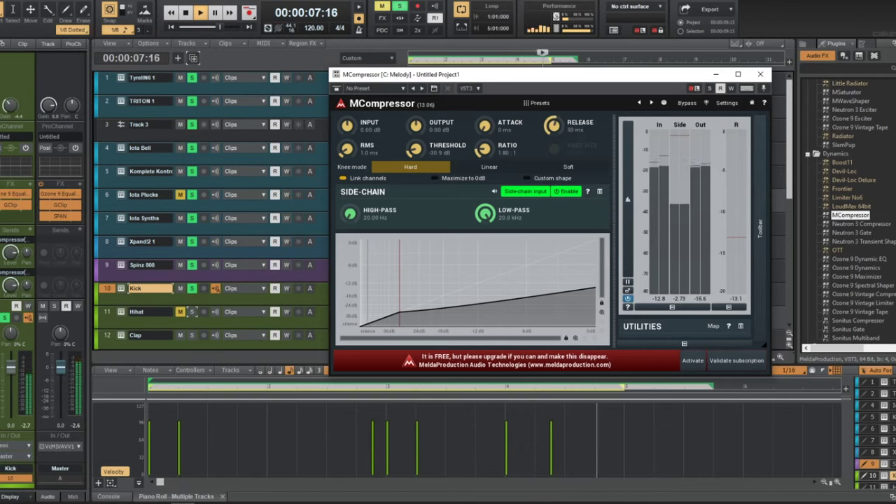
# - Fine-tune the Melody bus MCompressor to a -27.6 dB threshold and 145 ms release, and close its window
pyautogui.moveTo(553, 126); pyautogui.dragTo(554, 123)
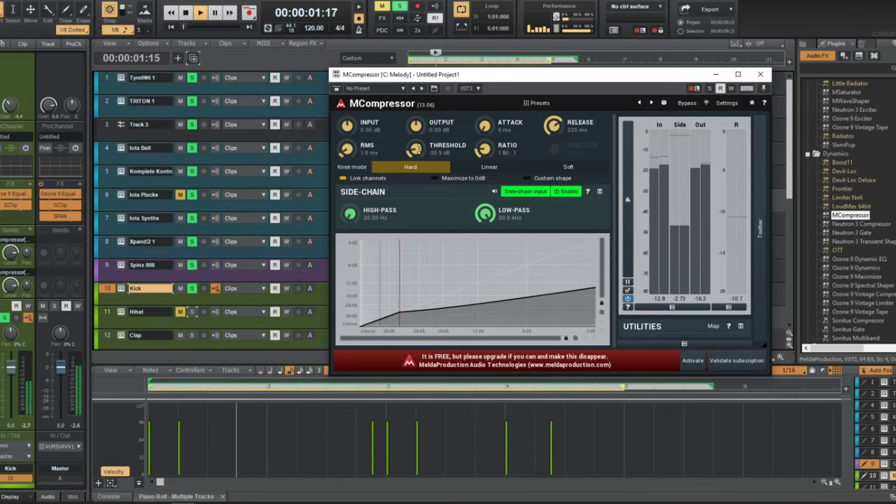
pyautogui.moveTo(416, 149); pyautogui.dragTo(416, 171)
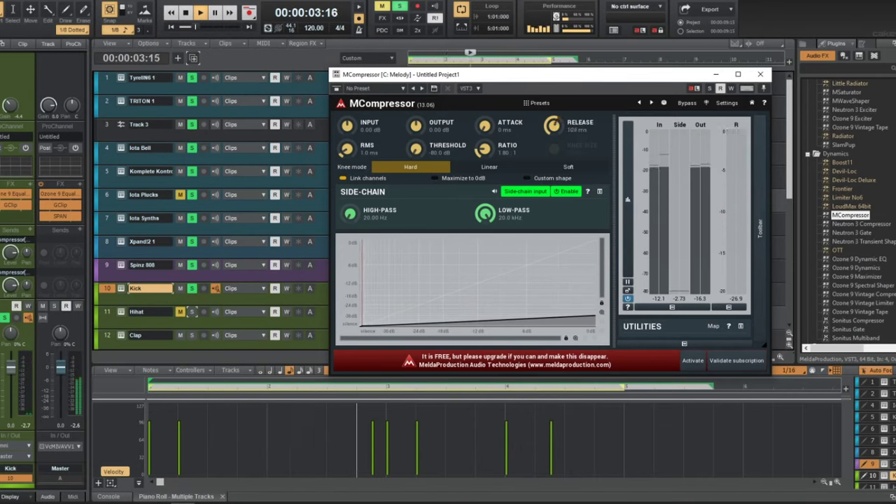
pyautogui.moveTo(548, 121); pyautogui.dragTo(548, 127)
pyautogui.moveTo(416, 148); pyautogui.dragTo(416, 116)
pyautogui.moveTo(553, 126); pyautogui.dragTo(553, 102)
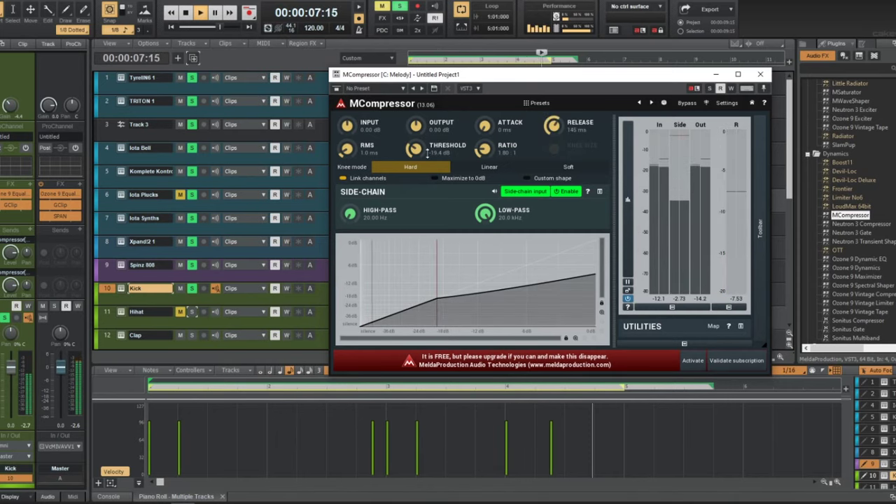
pyautogui.moveTo(427, 156); pyautogui.dragTo(427, 167)
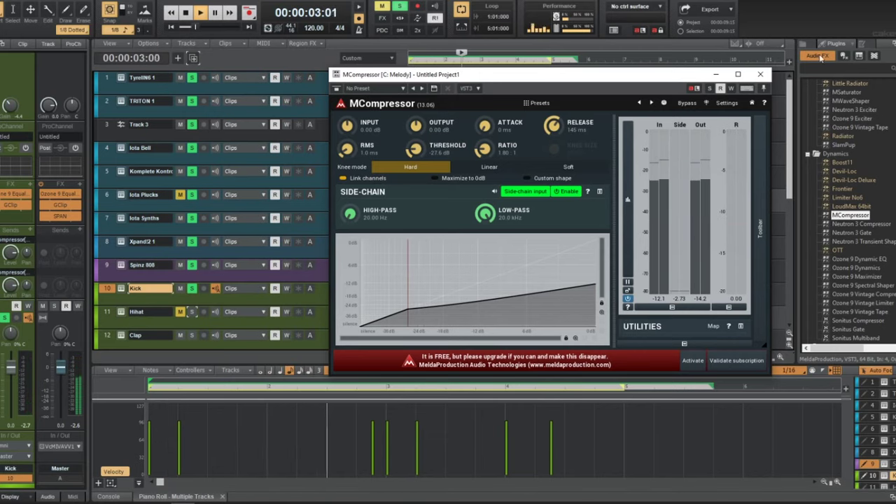
pyautogui.click(760, 75)
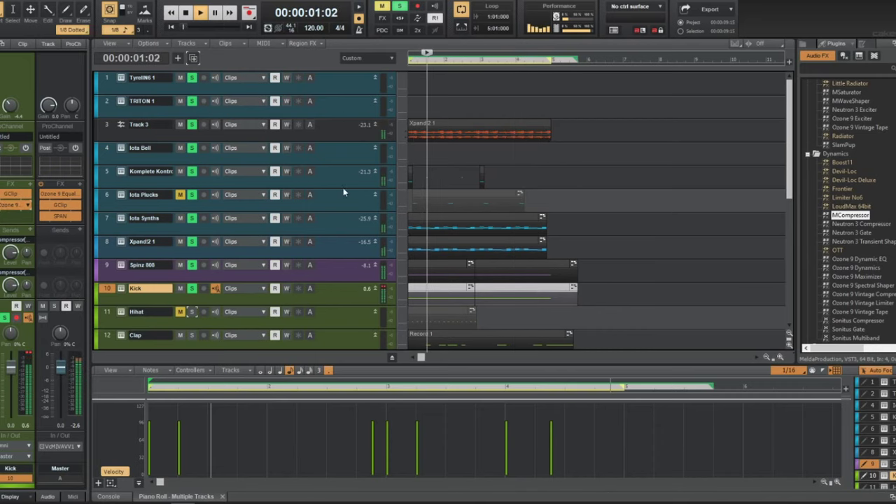
# - Open the Kick's second Ozone 9 Equalizer and boost its low band by about 3.1 dB near 105 Hz
pyautogui.doubleClick(8, 206)
pyautogui.moveTo(430, 206); pyautogui.dragTo(411, 130)
pyautogui.press('space')
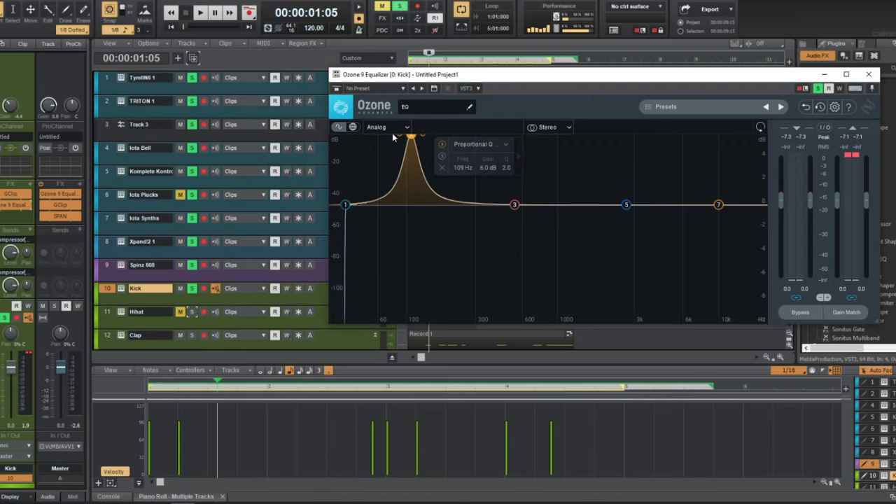
pyautogui.click(643, 7)
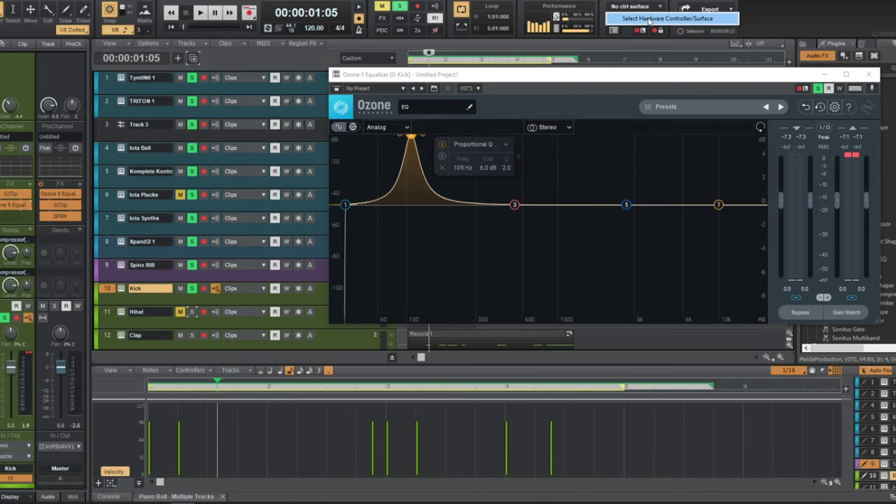
pyautogui.click(535, 0)
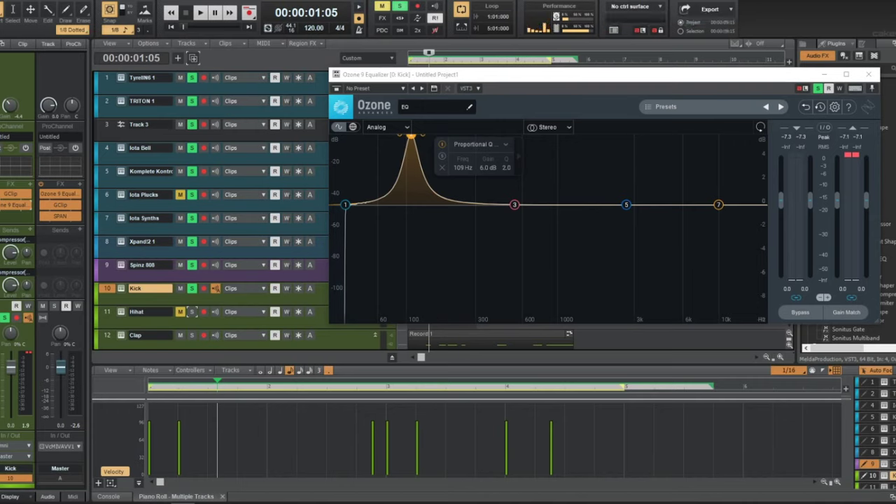
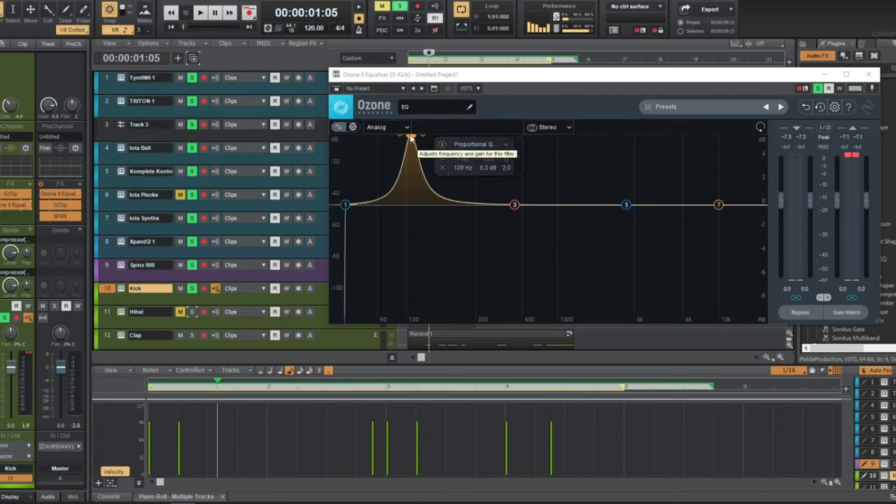
pyautogui.press('space')
pyautogui.moveTo(411, 137); pyautogui.dragTo(410, 170)
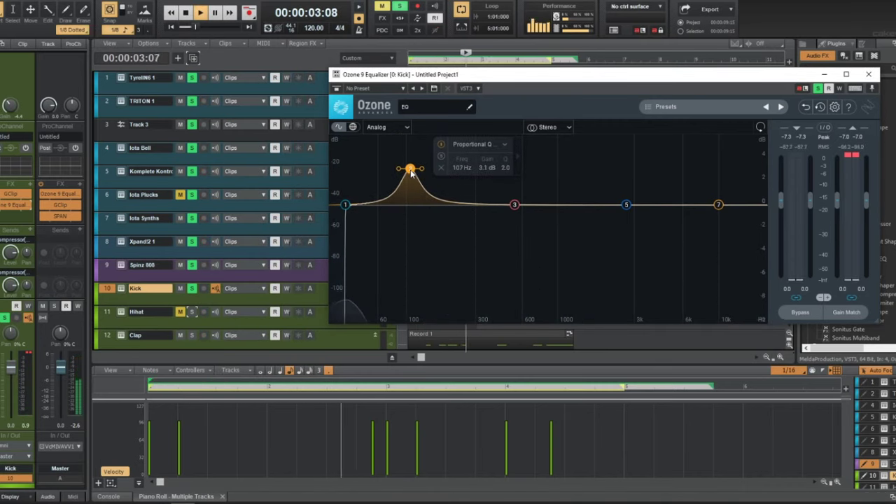
# - On the Spinz 808's last Ozone 9 Equalizer, cut about 2.5 dB at 106 Hz and set a low shelf near 56 Hz to about -8.1 dB
pyautogui.click(147, 265)
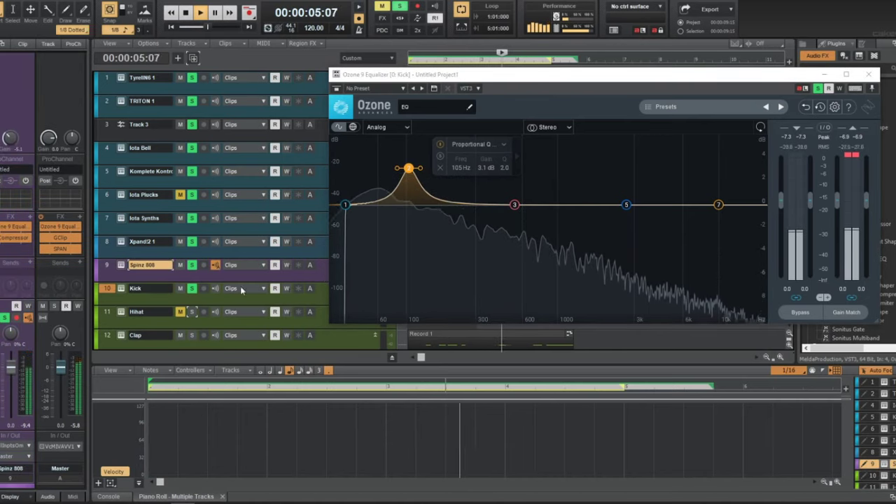
pyautogui.moveTo(13, 241); pyautogui.dragTo(13, 240)
pyautogui.doubleClick(14, 239)
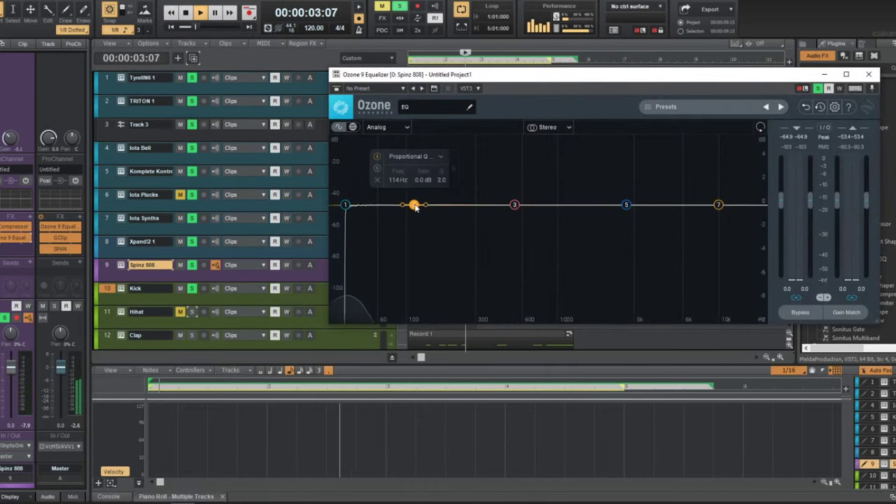
pyautogui.moveTo(415, 206); pyautogui.dragTo(412, 236)
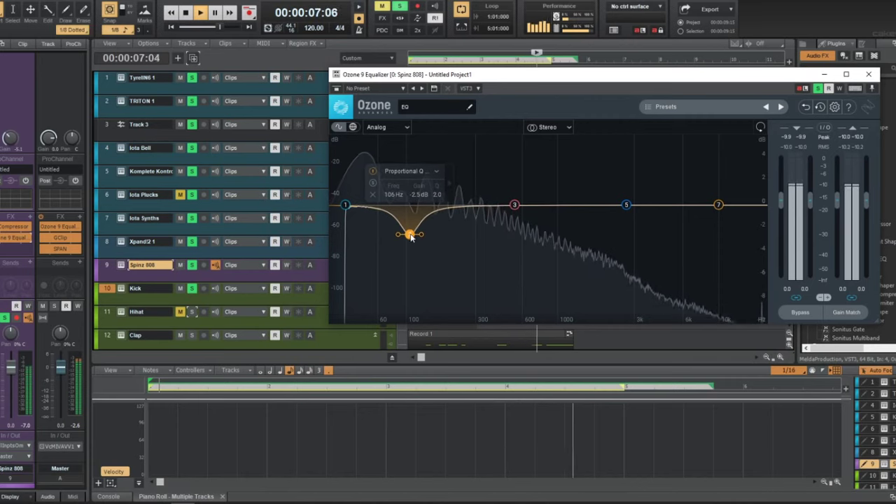
pyautogui.moveTo(345, 205); pyautogui.dragTo(374, 305)
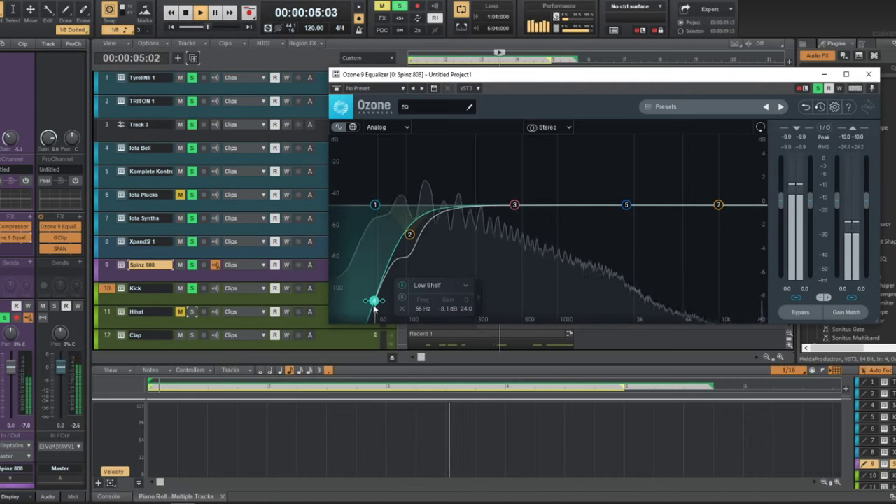
pyautogui.click(869, 74)
pyautogui.press('space')
# - Unmute and solo the Hihat track and open the file browser of its Komplete Kontrol instrument
pyautogui.click(192, 312)
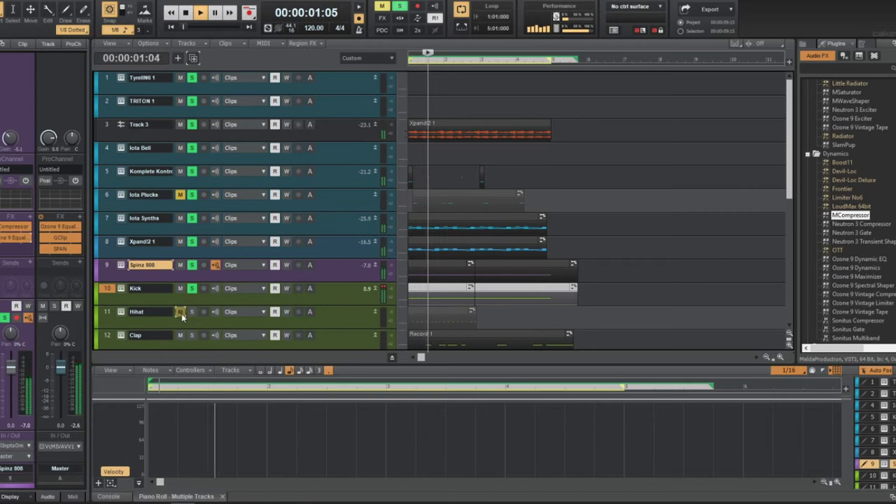
pyautogui.click(181, 314)
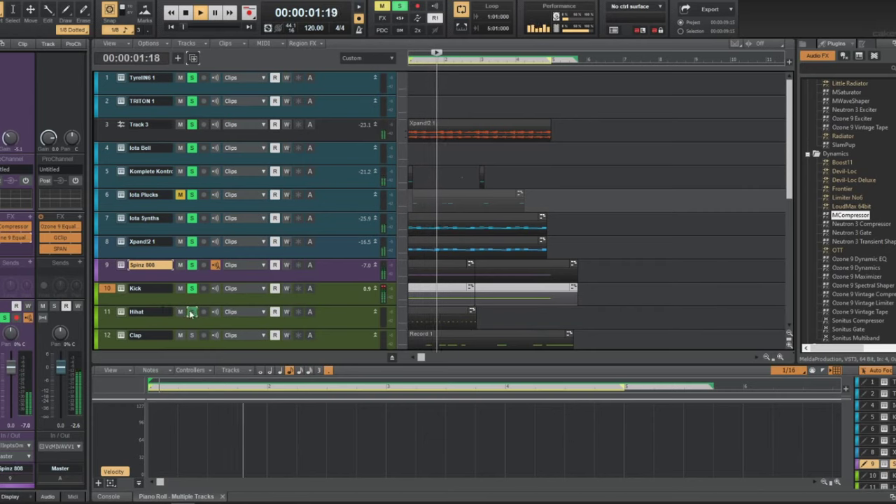
pyautogui.click(122, 313)
pyautogui.click(416, 115)
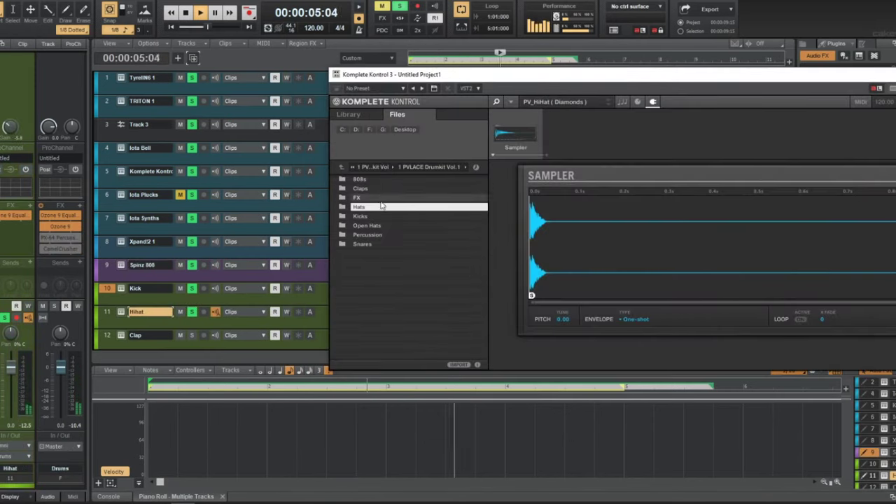
# - Browse the samples folder to the Closed Hats of the LaFlame Drum Kit
pyautogui.click(368, 170)
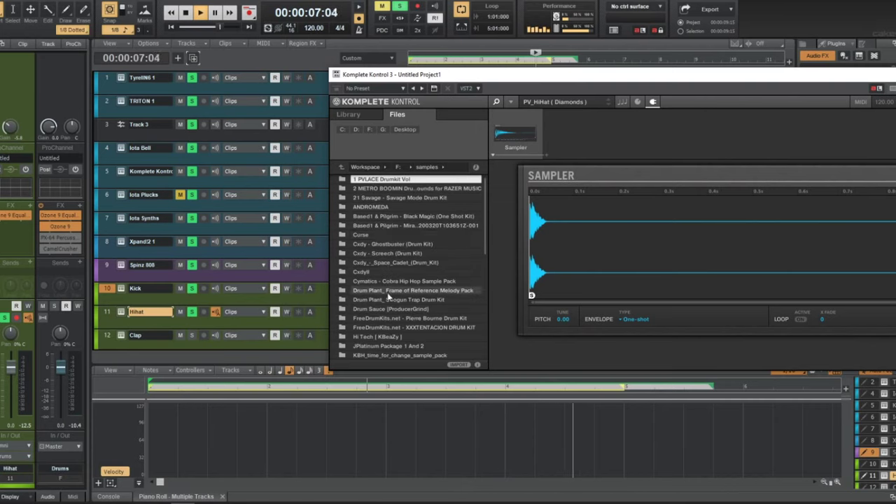
pyautogui.scroll(-5, 402, 280)
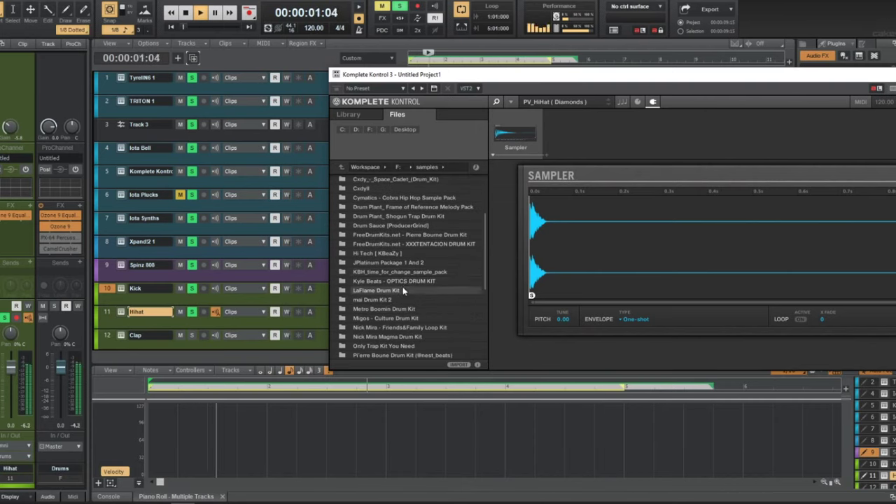
pyautogui.doubleClick(392, 290)
pyautogui.doubleClick(386, 199)
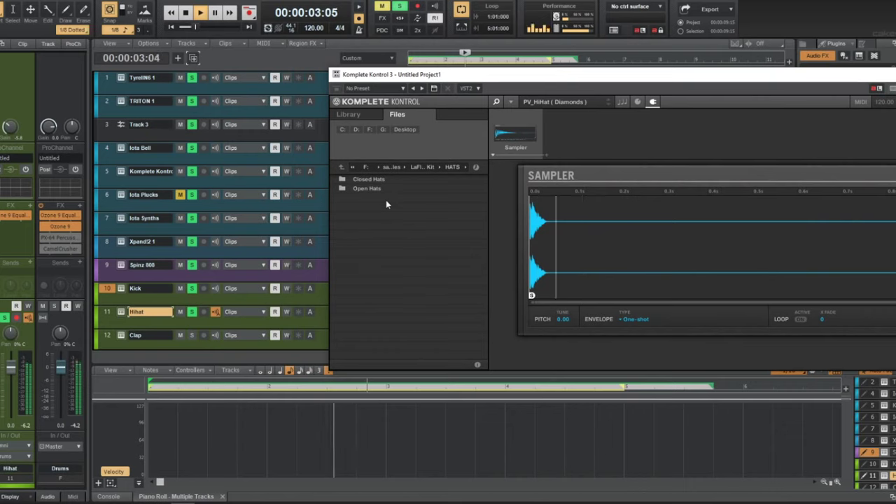
pyautogui.doubleClick(391, 180)
# - Audition the five LaFlame closed hats, load Razzbeats - LaFlame Hat 1 for the Hihat track, and close the sampler
pyautogui.click(394, 181)
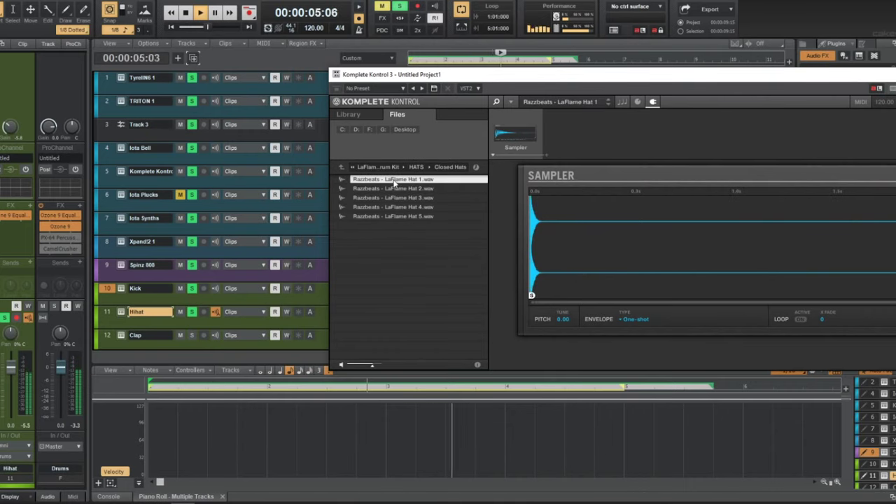
pyautogui.click(393, 188)
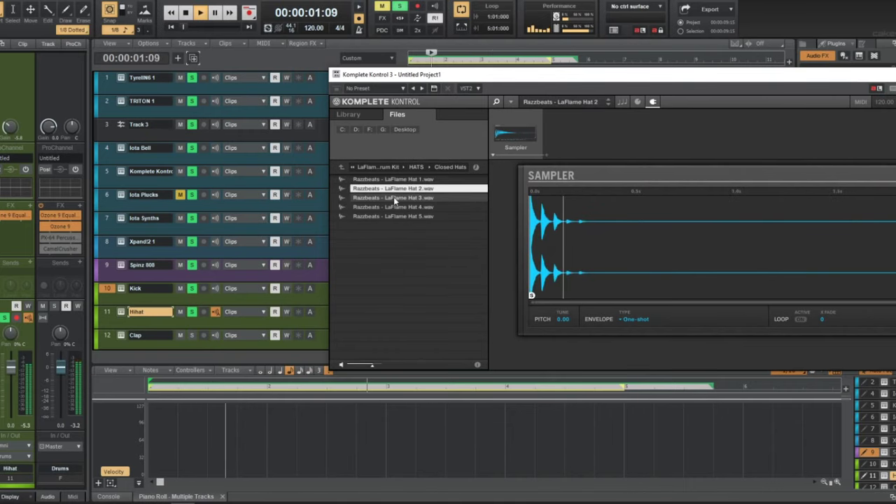
pyautogui.click(394, 197)
pyautogui.click(394, 206)
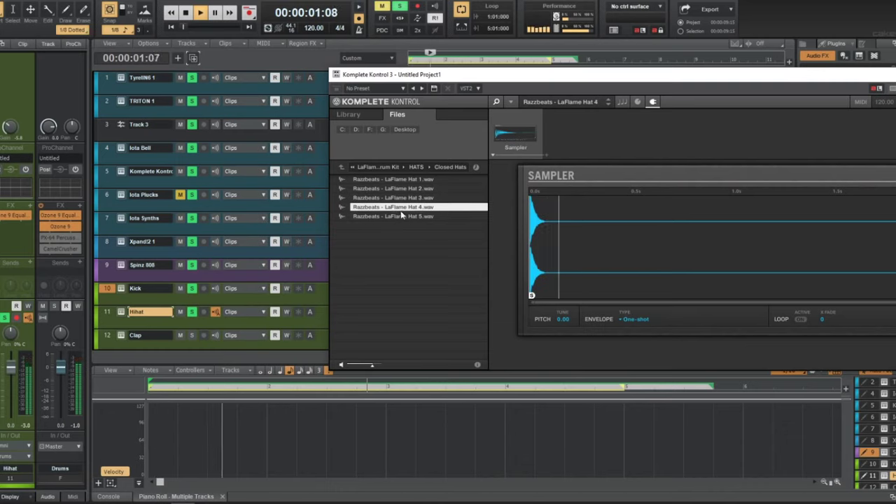
pyautogui.click(401, 216)
pyautogui.click(404, 181)
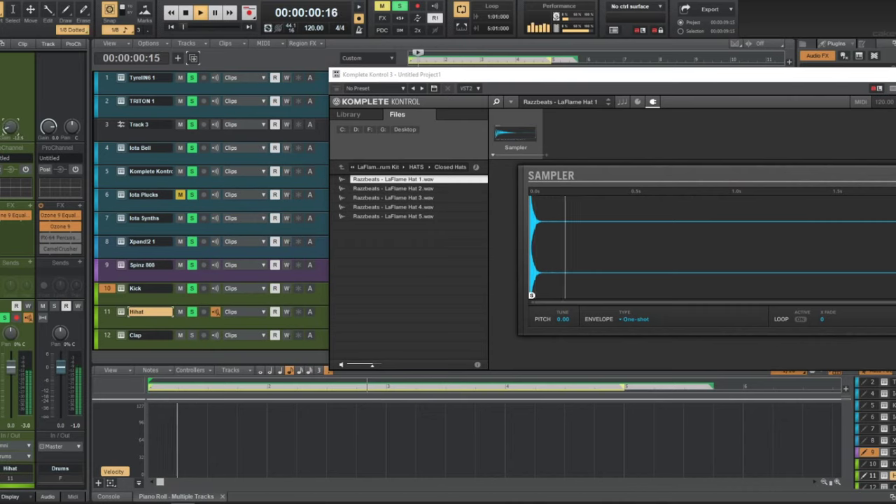
pyautogui.moveTo(780, 70); pyautogui.dragTo(667, 85)
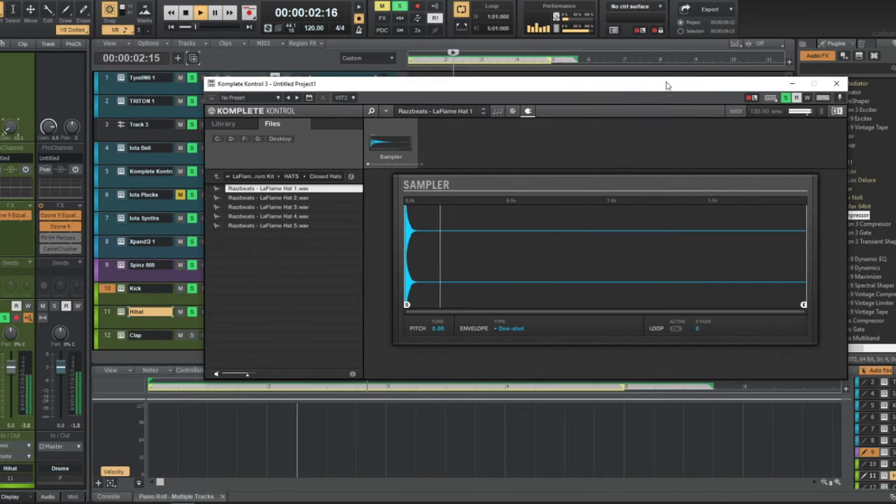
pyautogui.click(831, 82)
# - Open the Hihat clip in the piano roll, lower the velocity of every second hit, and play the beat in the track view
pyautogui.doubleClick(434, 314)
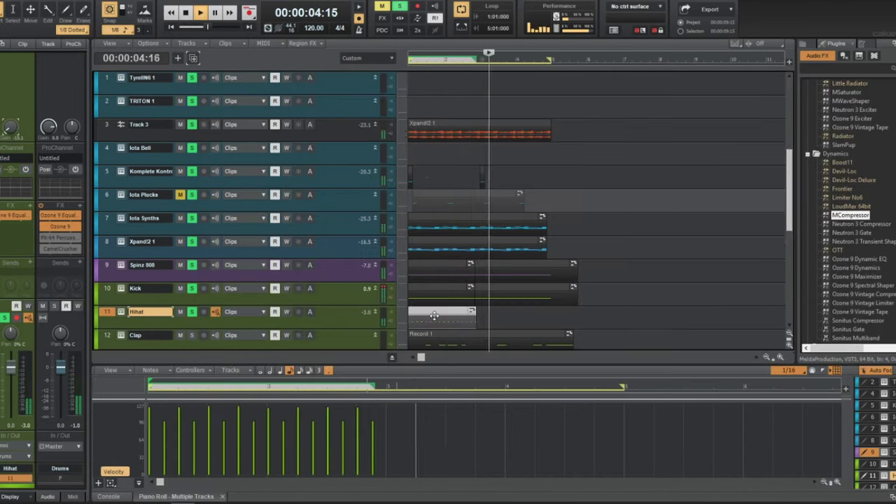
pyautogui.press('space')
pyautogui.click(139, 275)
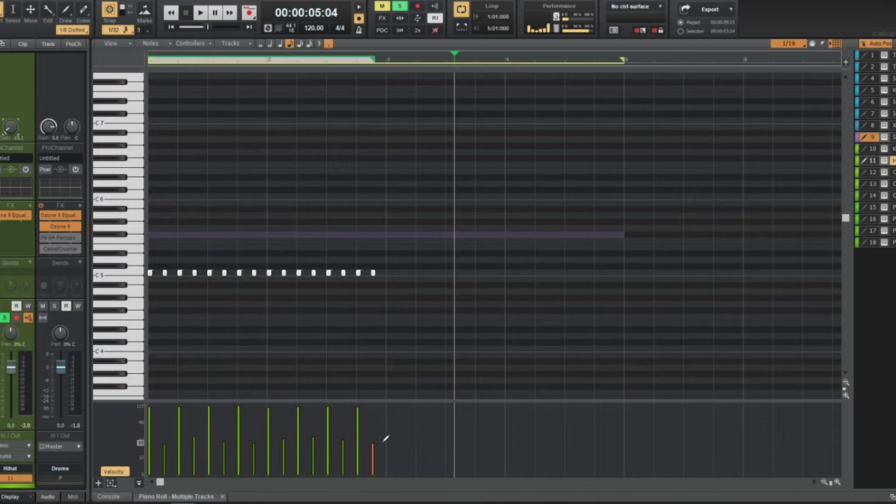
pyautogui.press('space')
pyautogui.press('d')
pyautogui.press('f')
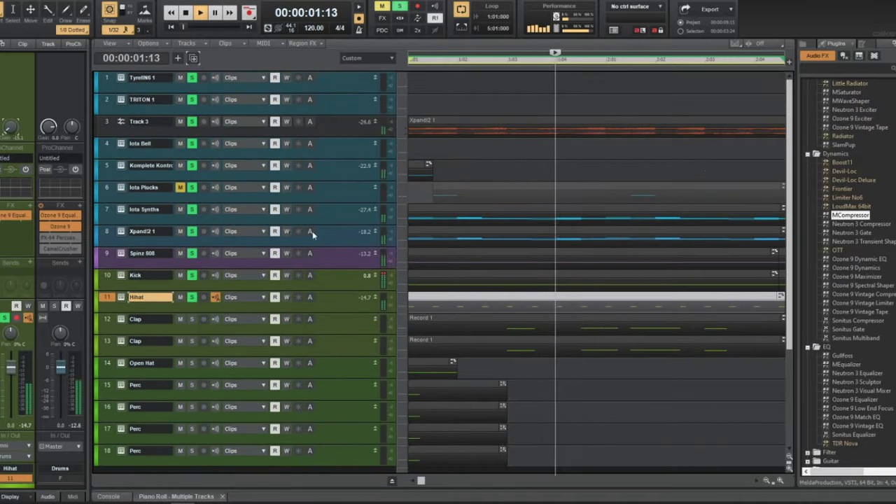
# - Compare the beat with and without Track 3 by toggling its solo, leaving Track 3 unsoloed
pyautogui.scroll(-2, 322, 248)
pyautogui.scroll(1, 311, 238)
pyautogui.scroll(-1, 343, 237)
pyautogui.scroll(-2, 480, 236)
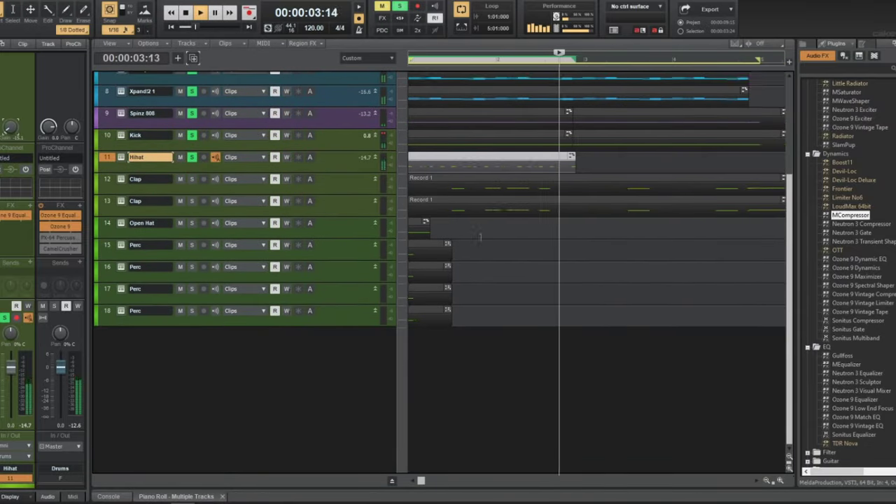
pyautogui.scroll(2, 481, 237)
pyautogui.click(192, 121)
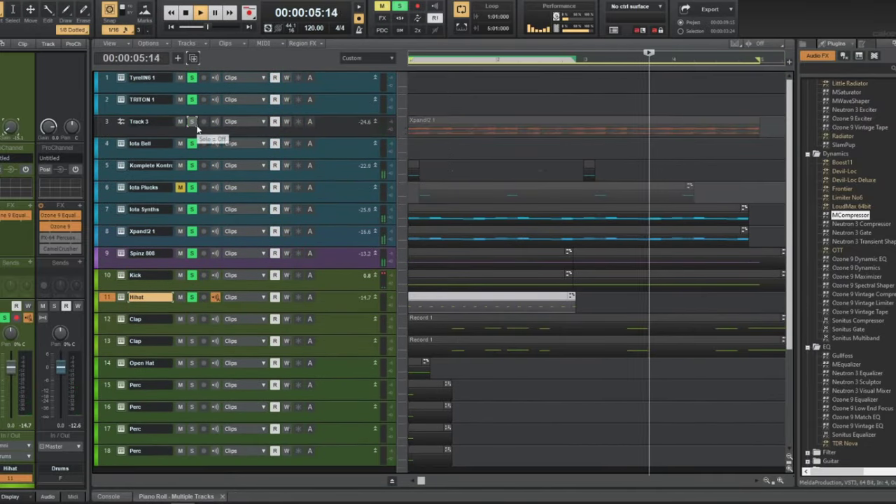
pyautogui.click(192, 122)
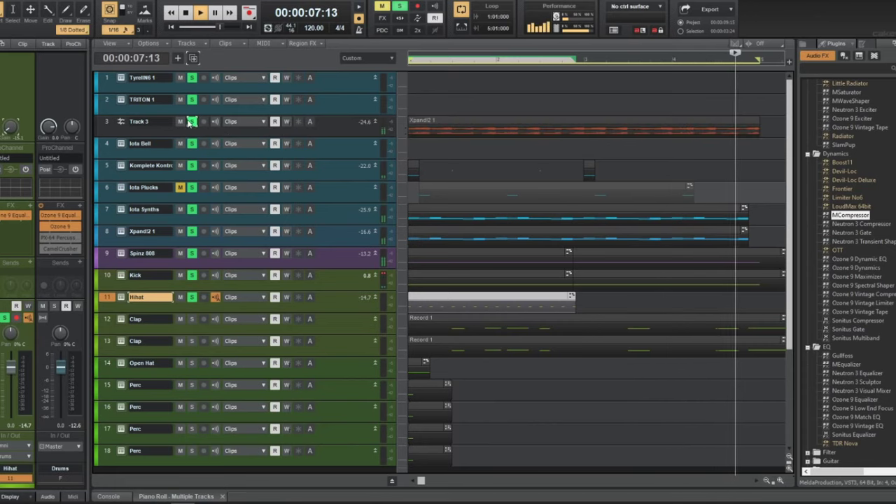
pyautogui.click(192, 122)
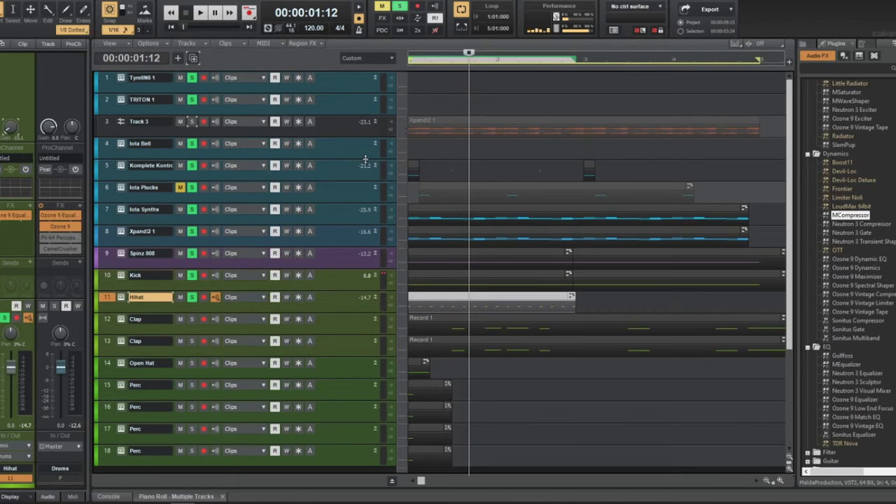
# - Save the project as na in a Na Na Na folder inside the desktop's Beats folder
pyautogui.hotkey('ctrl', 's')
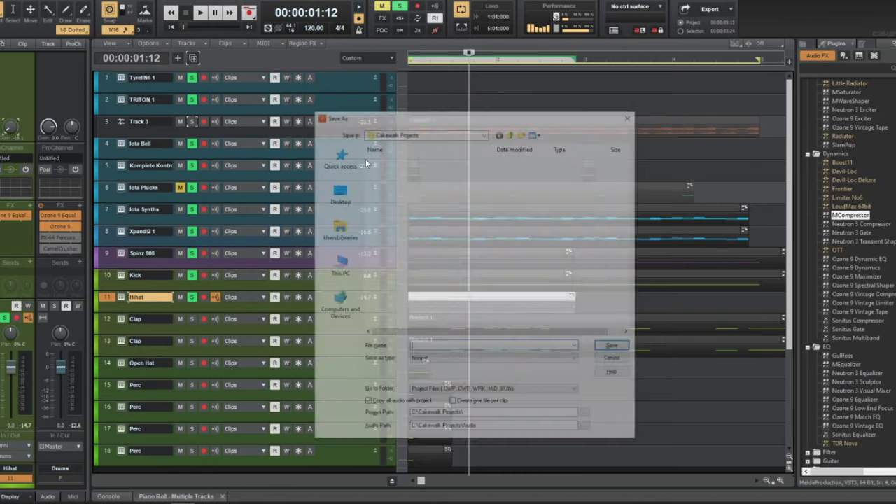
pyautogui.write('Na Na Na')
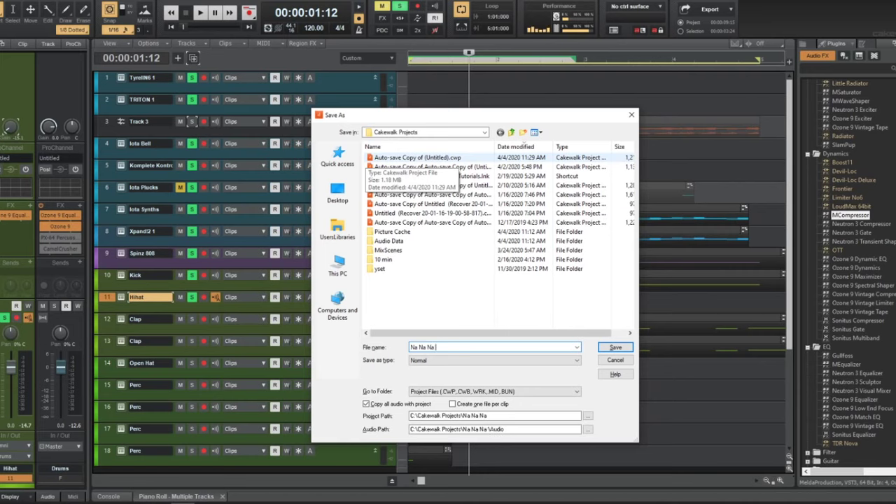
pyautogui.click(338, 266)
pyautogui.doubleClick(579, 173)
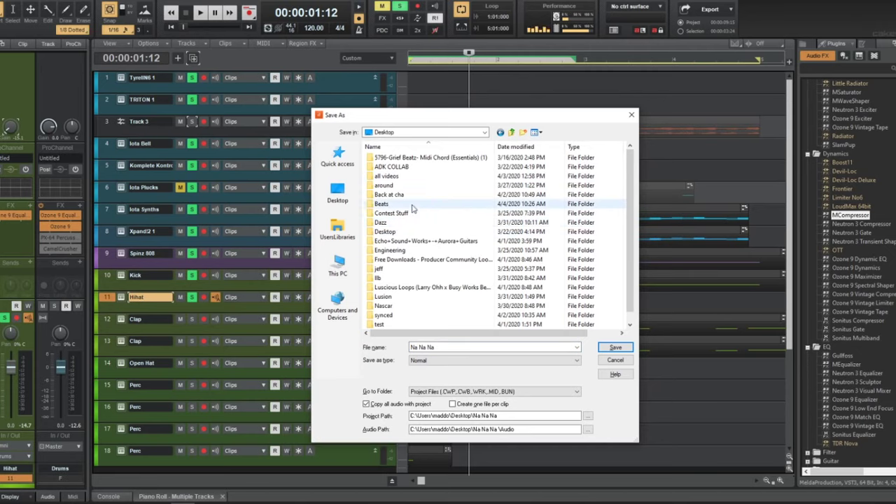
pyautogui.doubleClick(412, 206)
pyautogui.click(616, 347)
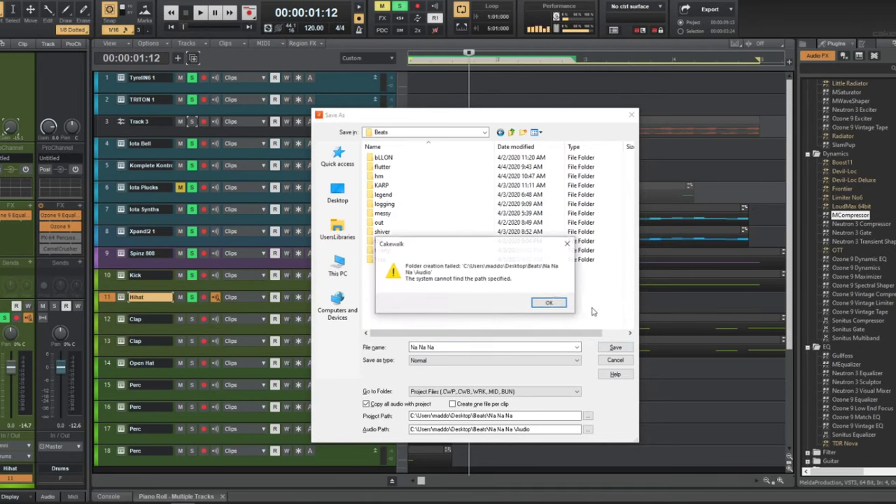
pyautogui.click(550, 303)
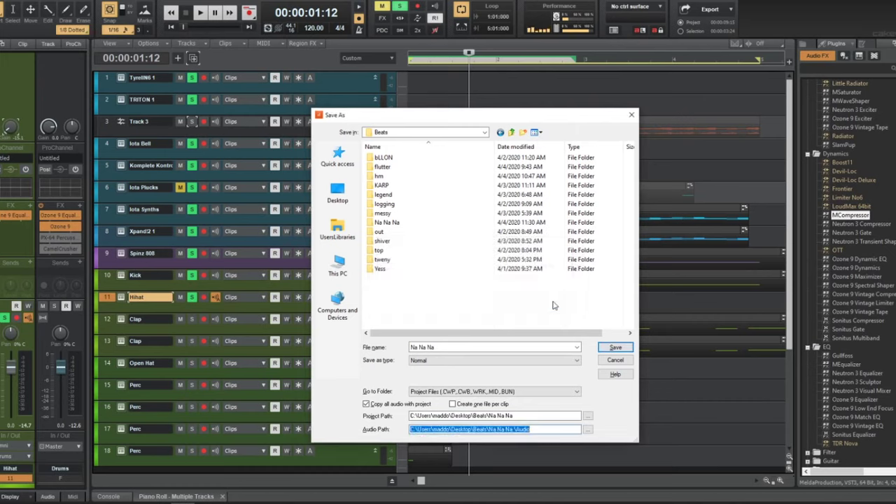
pyautogui.click(623, 345)
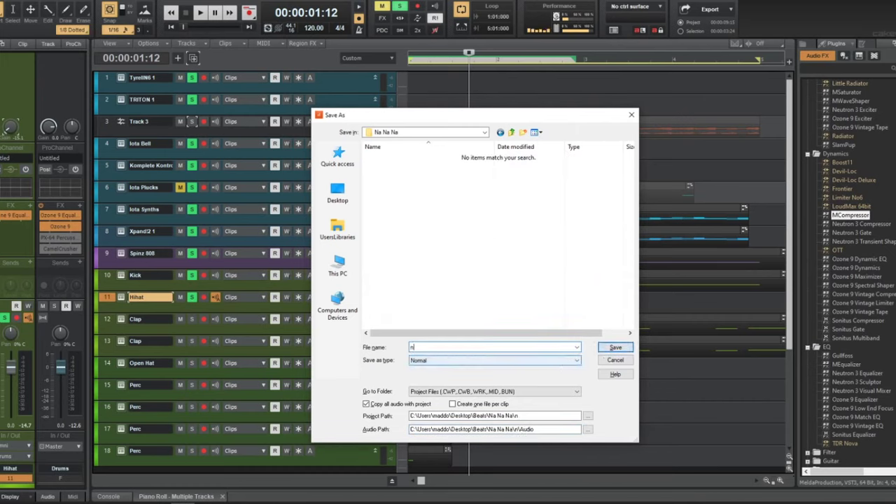
pyautogui.press('Return')
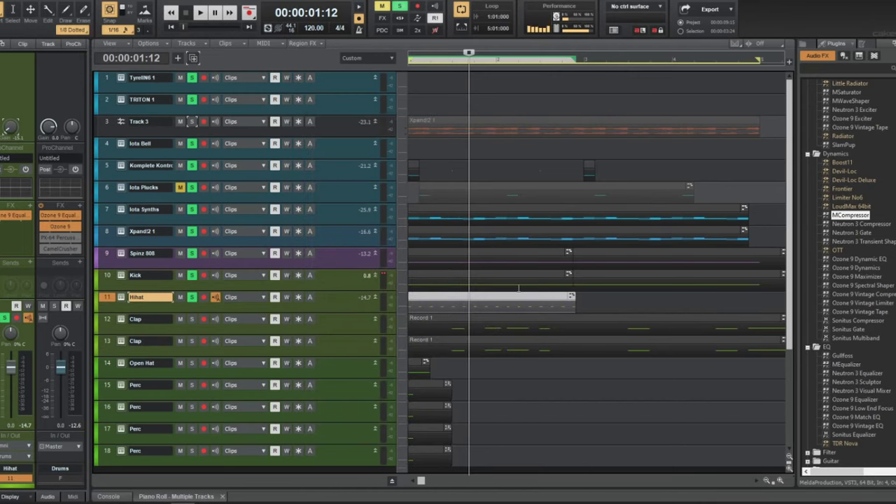
# - Play the beat from the start, lower the Spinz 808 track's volume, and select the Kick track
pyautogui.click(547, 304)
pyautogui.press('w')
pyautogui.press('space')
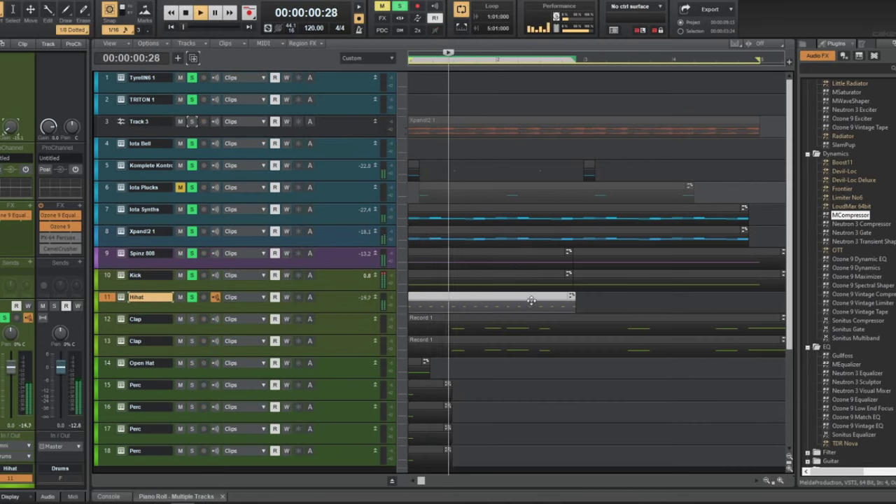
pyautogui.click(360, 254)
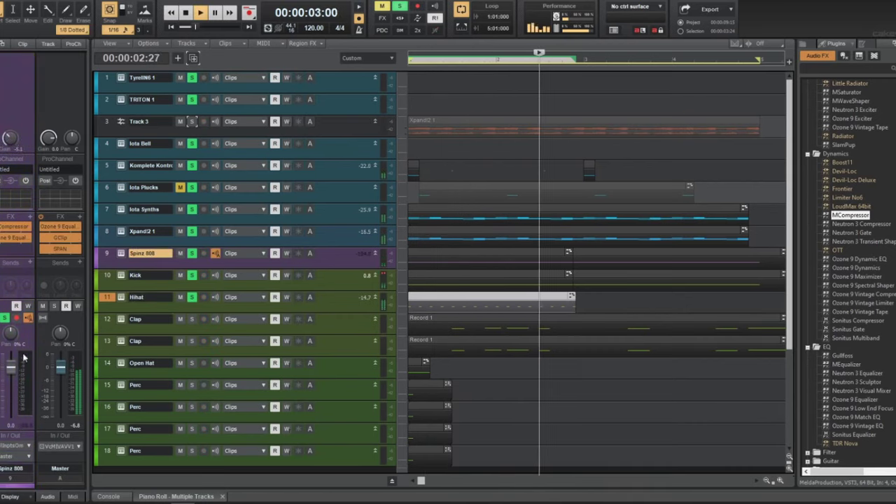
pyautogui.press('w')
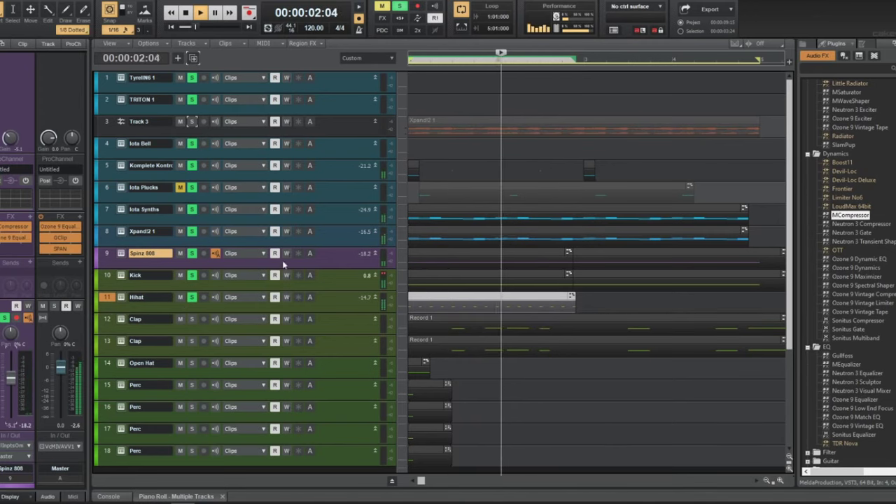
pyautogui.click(210, 276)
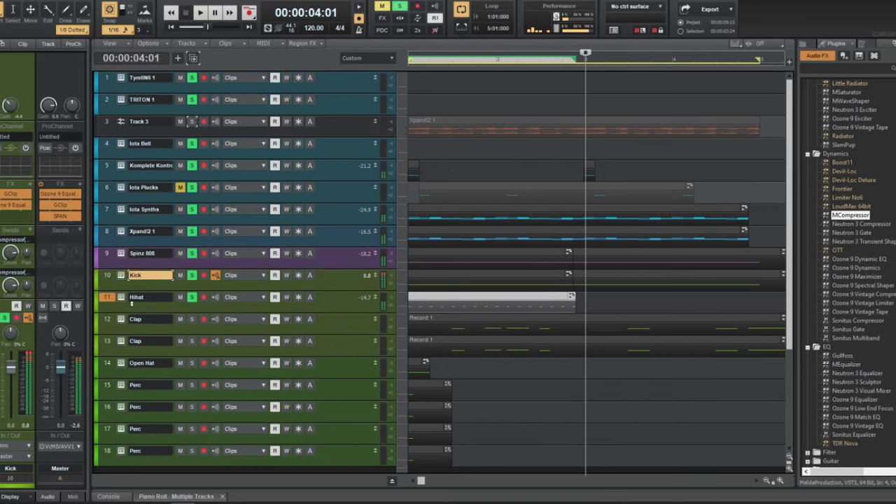
# - Cut the Hihat's low frequencies in its Ozone 9 Equalizer while the beat plays, and close the equalizer
pyautogui.click(123, 298)
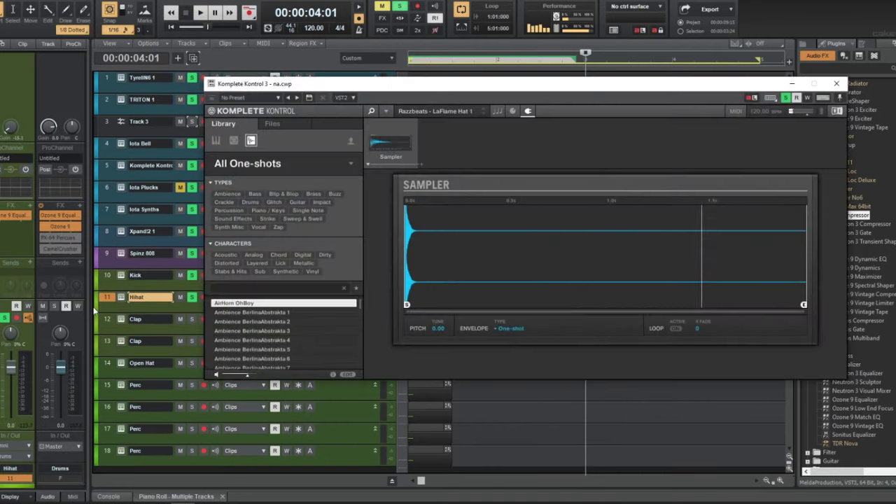
pyautogui.doubleClick(9, 218)
pyautogui.press('w')
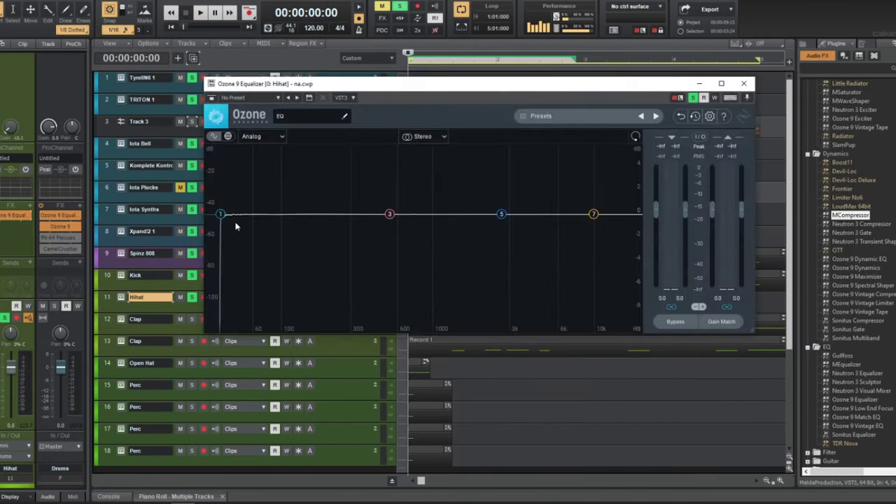
pyautogui.press('space')
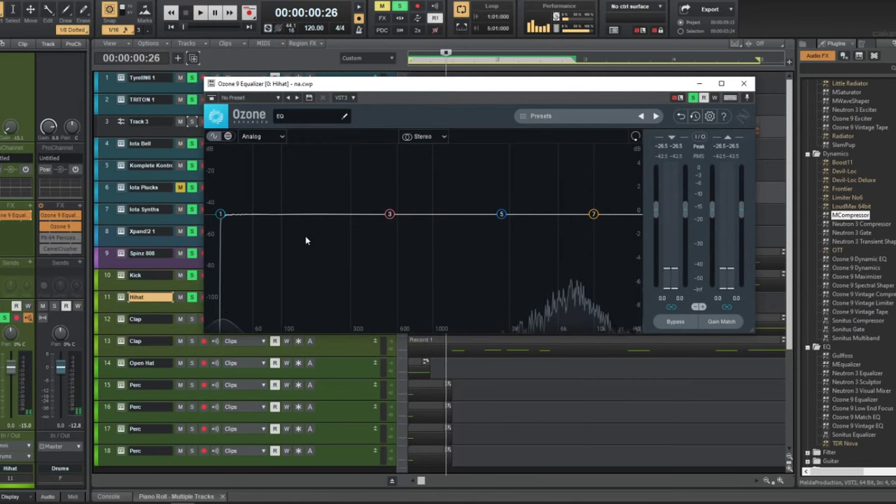
pyautogui.moveTo(228, 218); pyautogui.dragTo(441, 326)
pyautogui.moveTo(430, 215); pyautogui.dragTo(440, 216)
pyautogui.click(744, 83)
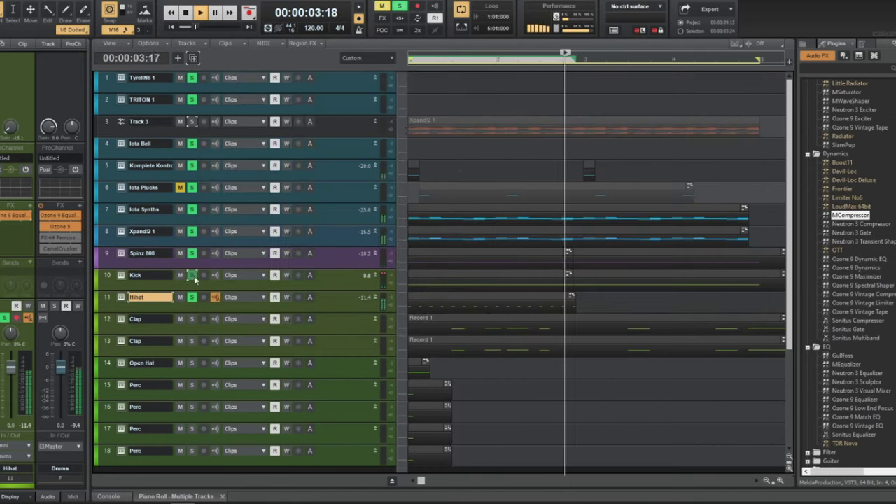
# - Clear the solos on all tracks, and listen to the Kick alone and together with the Spinz 808
pyautogui.moveTo(192, 275); pyautogui.dragTo(194, 77)
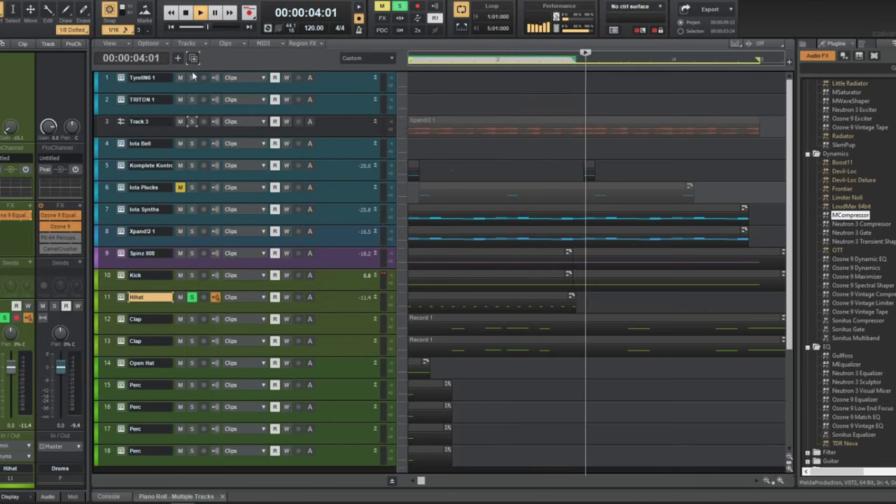
pyautogui.click(193, 297)
pyautogui.click(193, 276)
pyautogui.press('w')
pyautogui.click(192, 252)
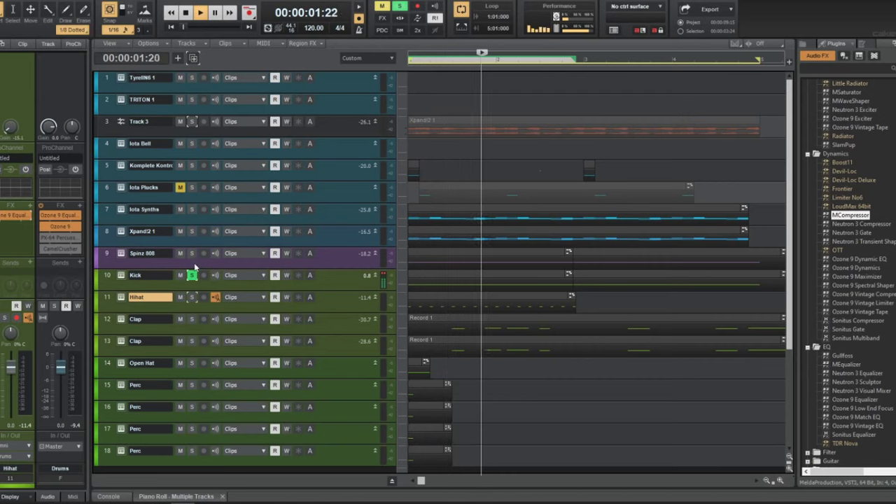
pyautogui.press('w')
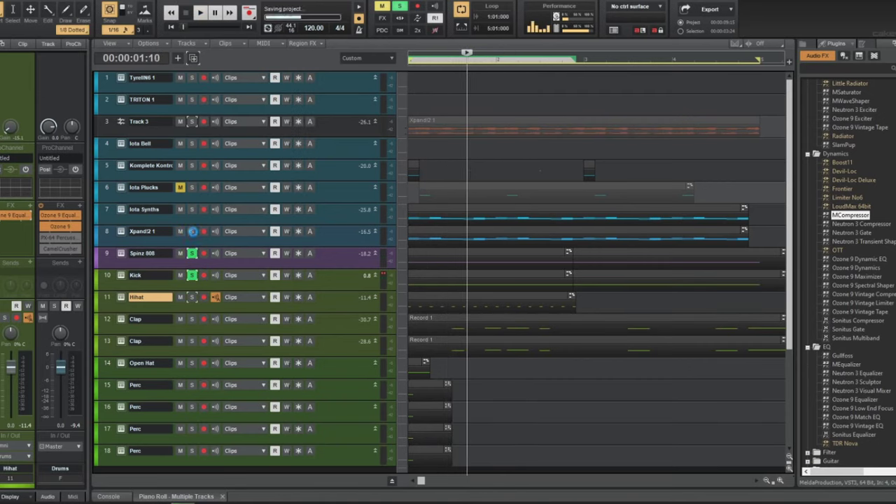
# - Solo only Xpand!2 1, raise the low cut in its Ozone 9 Equalizer, and add a -9.0 dB bell at 341 Hz with Q 2.4
pyautogui.click(193, 254)
pyautogui.click(193, 276)
pyautogui.click(192, 231)
pyautogui.press('w')
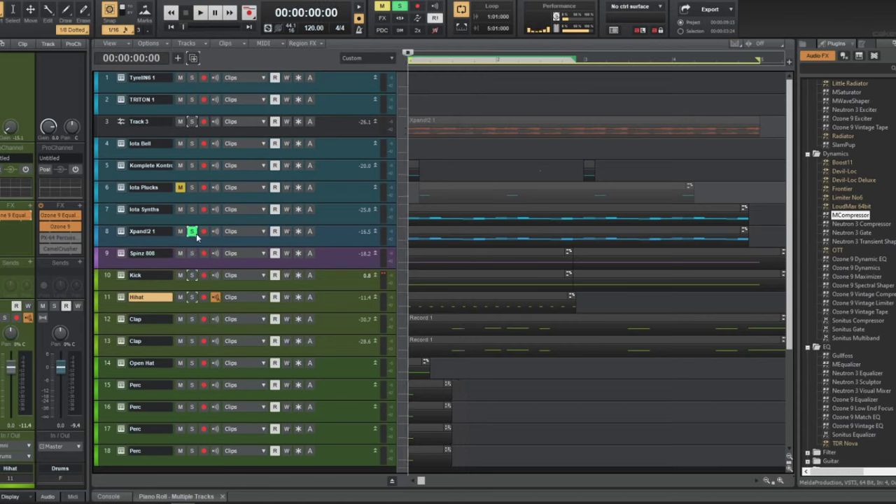
pyautogui.click(308, 238)
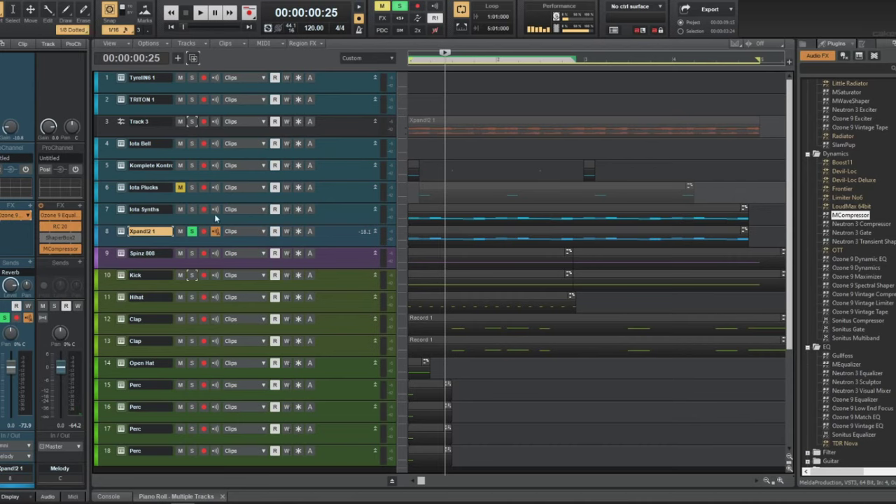
pyautogui.press('w')
pyautogui.press('space')
pyautogui.moveTo(217, 216); pyautogui.dragTo(364, 325)
pyautogui.scroll(5, 356, 311)
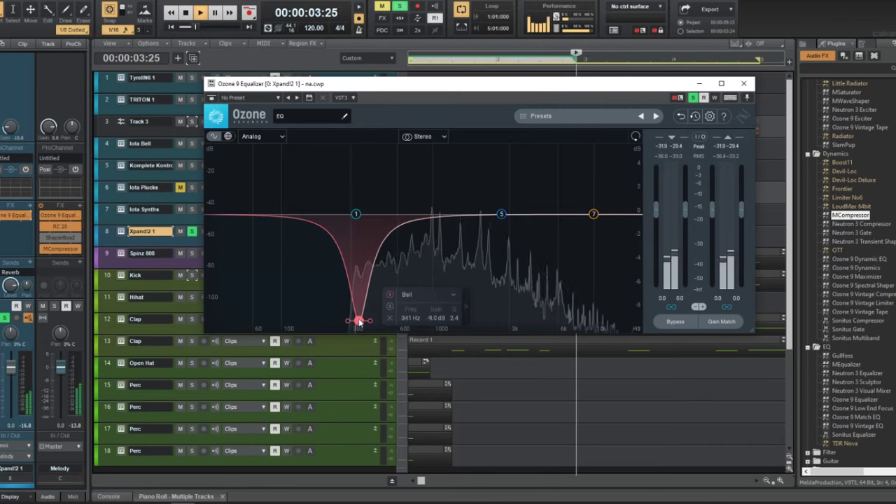
# - Select Iota Synths during playback, solo Komplete Kontrol, and close the Xpand!2 1 equalizer
pyautogui.click(194, 208)
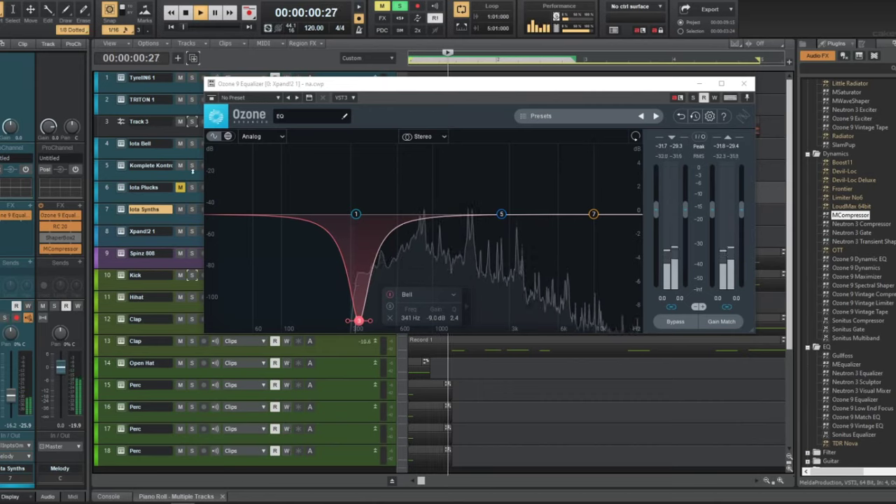
pyautogui.click(192, 166)
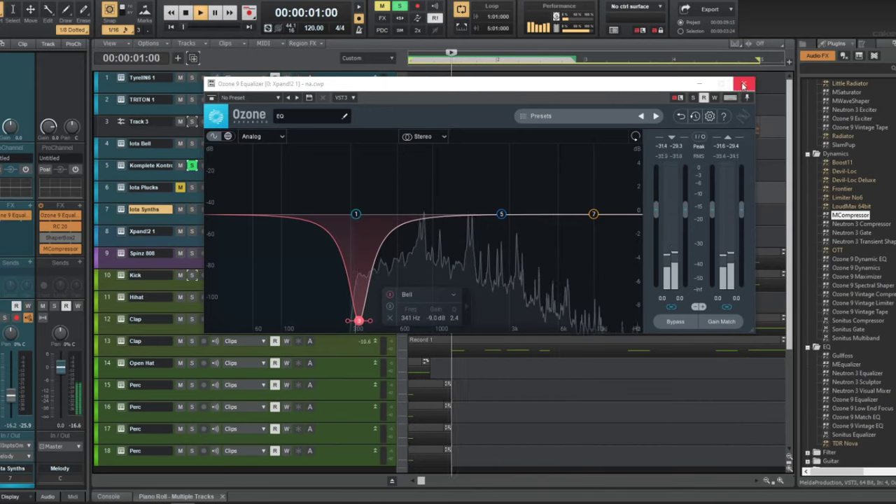
pyautogui.click(741, 84)
pyautogui.press('space')
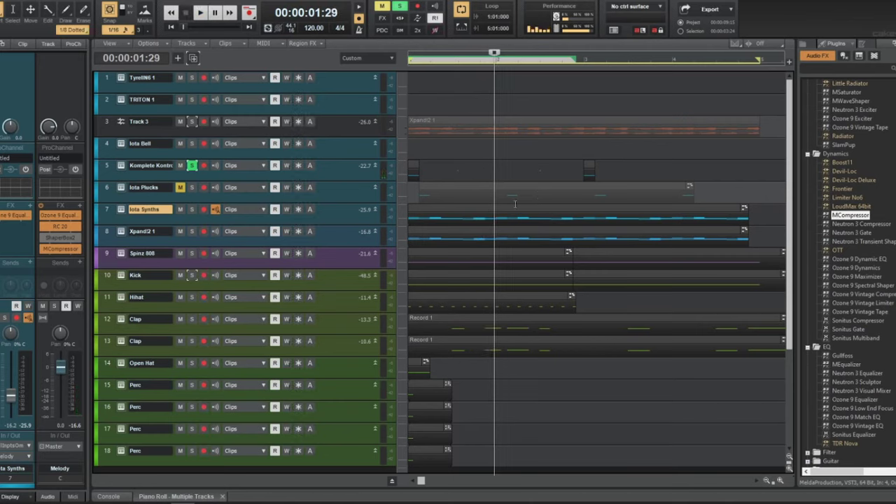
# - Play the soloed Komplete Kontrol track from the start and check its Ozone 9 Equalizer curve
pyautogui.press('w')
pyautogui.press('space')
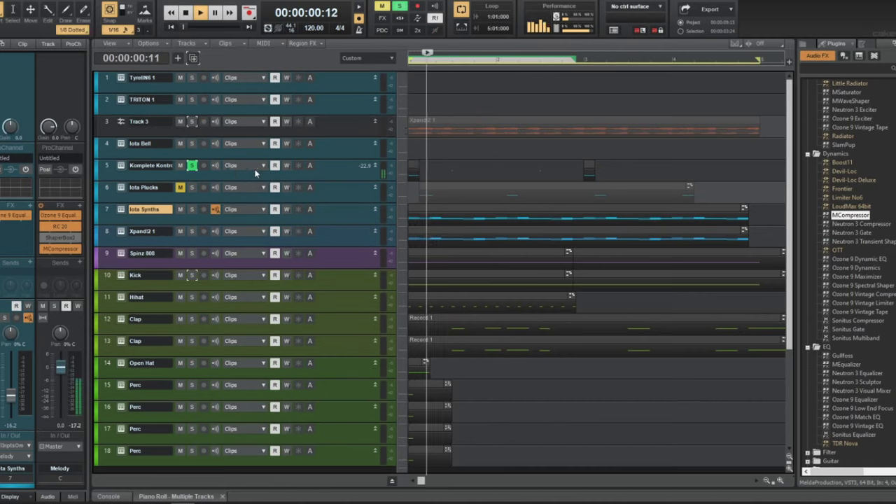
pyautogui.click(269, 174)
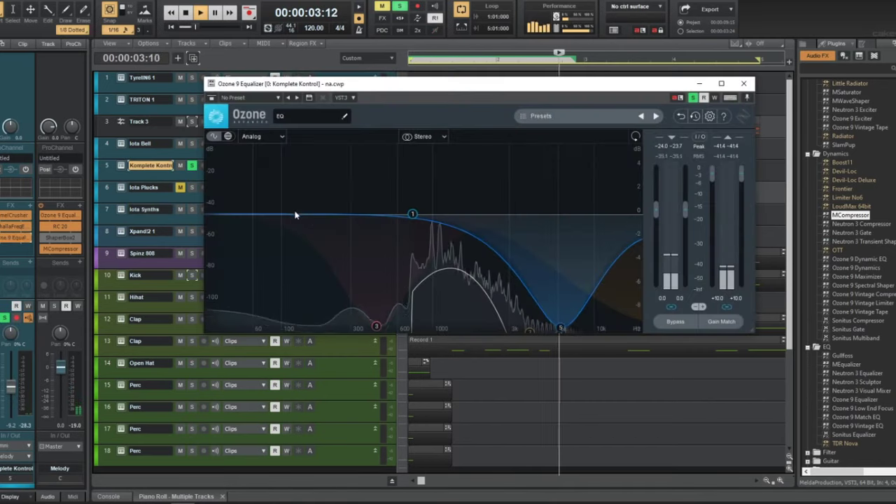
pyautogui.press('w')
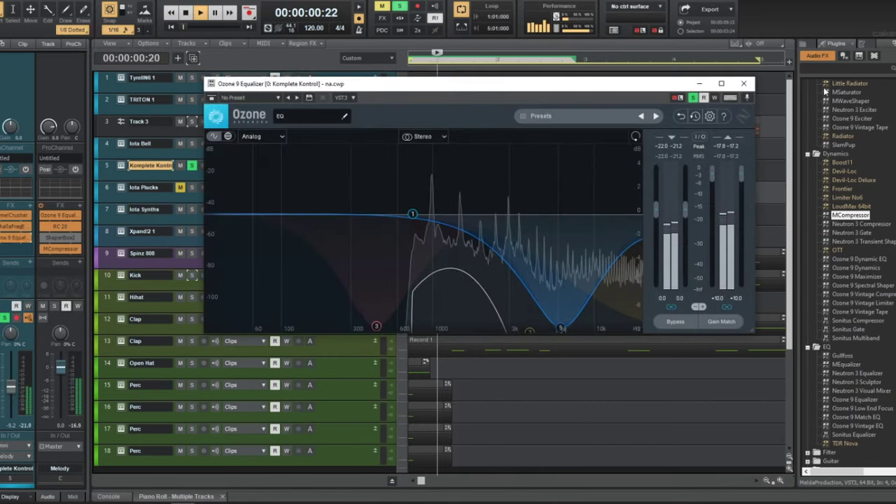
pyautogui.click(744, 83)
pyautogui.press('w')
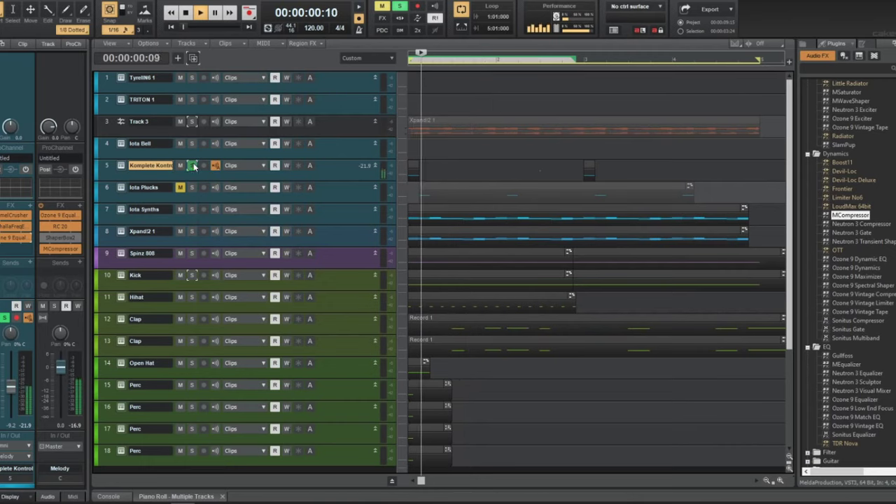
# - Unsolo Komplete Kontrol and play the whole beat from the start
pyautogui.press('w')
pyautogui.scroll(-2, 420, 350)
pyautogui.scroll(1, 455, 358)
pyautogui.scroll(1, 459, 360)
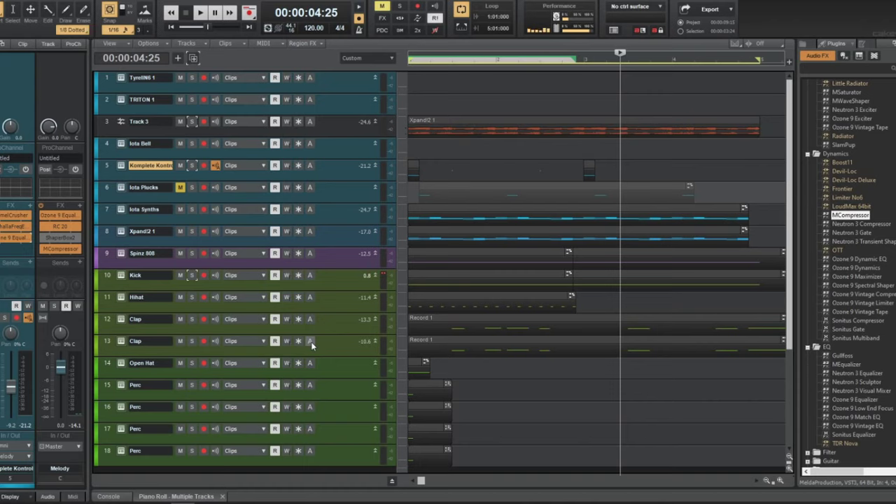
pyautogui.press('w')
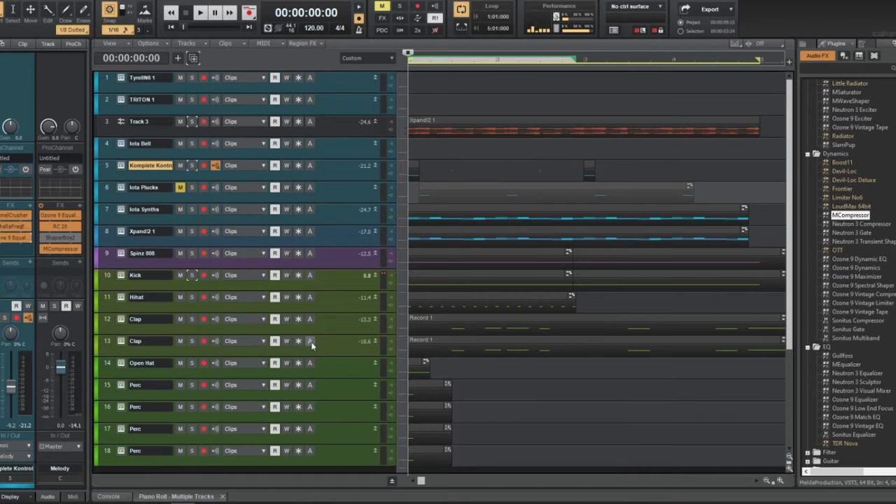
pyautogui.press('space')
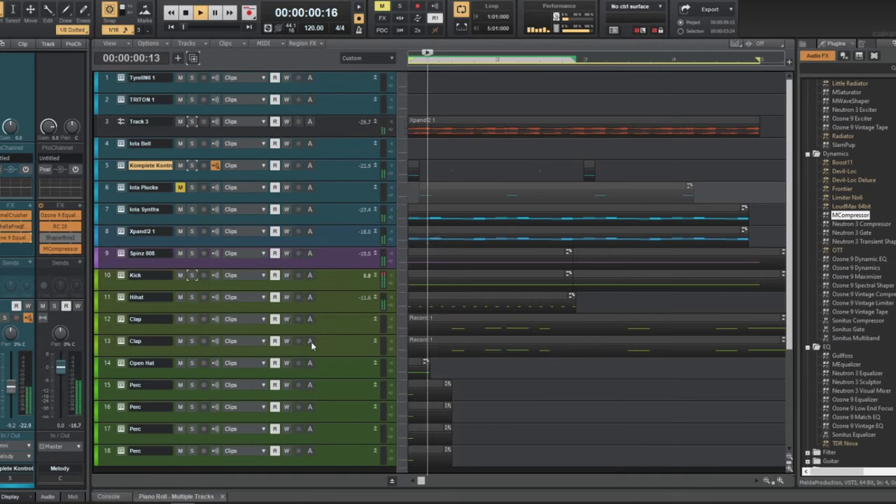
# - Stop playback and copy the Hihat clip along its track so the copy starts at bar 3
pyautogui.click(496, 295)
pyautogui.middleClick(493, 296)
pyautogui.click(479, 291)
pyautogui.press('space')
pyautogui.moveTo(465, 301); pyautogui.dragTo(594, 305)
pyautogui.scroll(-2, 560, 296)
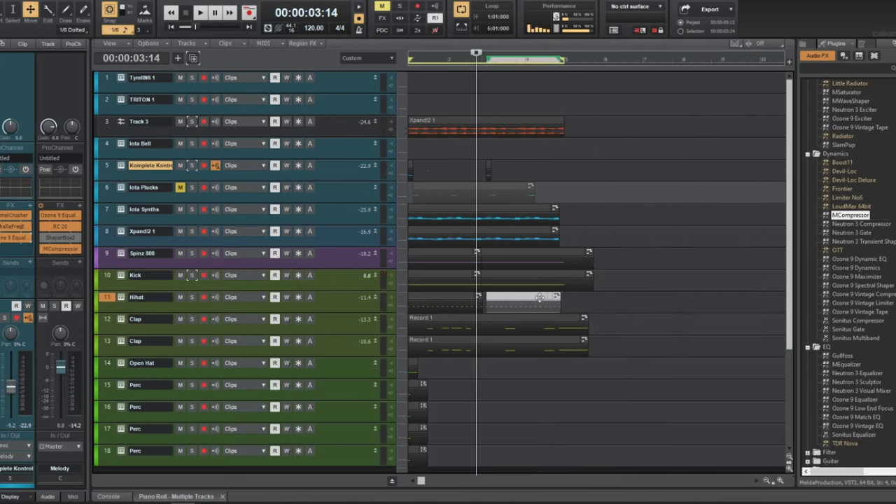
# - Return to the project start, select the first Hihat clip, and play the beat
pyautogui.press('w')
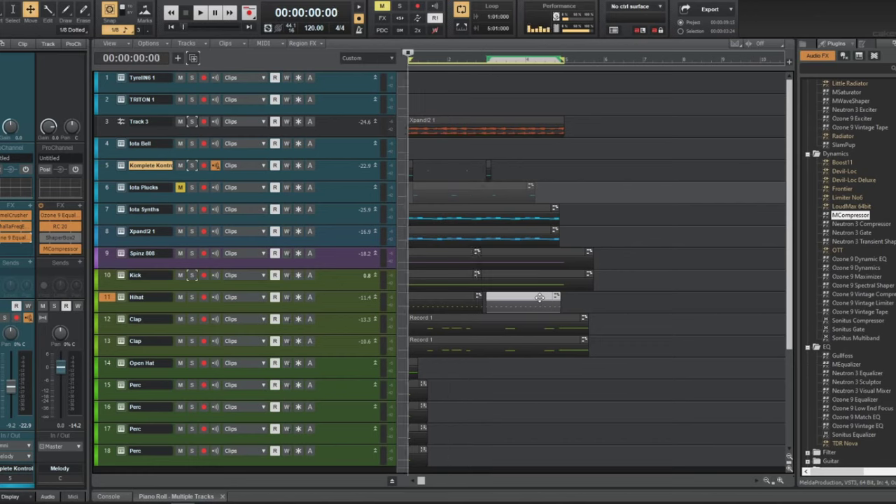
pyautogui.scroll(3, 540, 298)
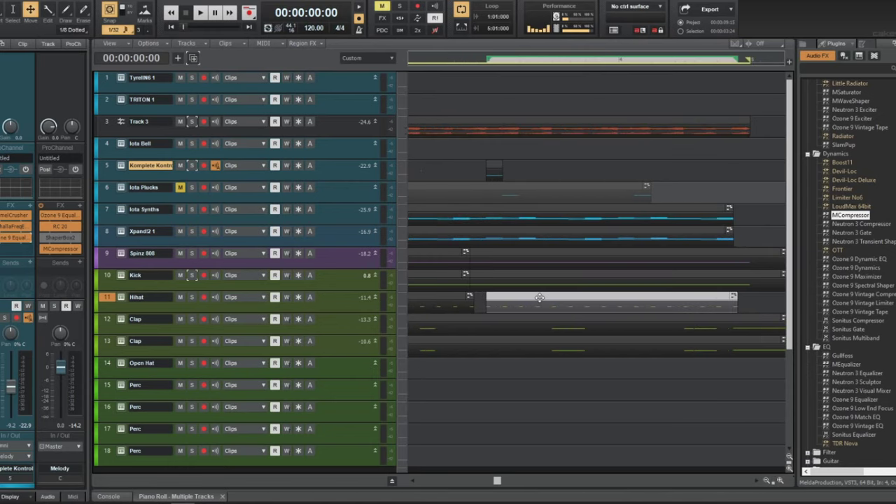
pyautogui.click(466, 295)
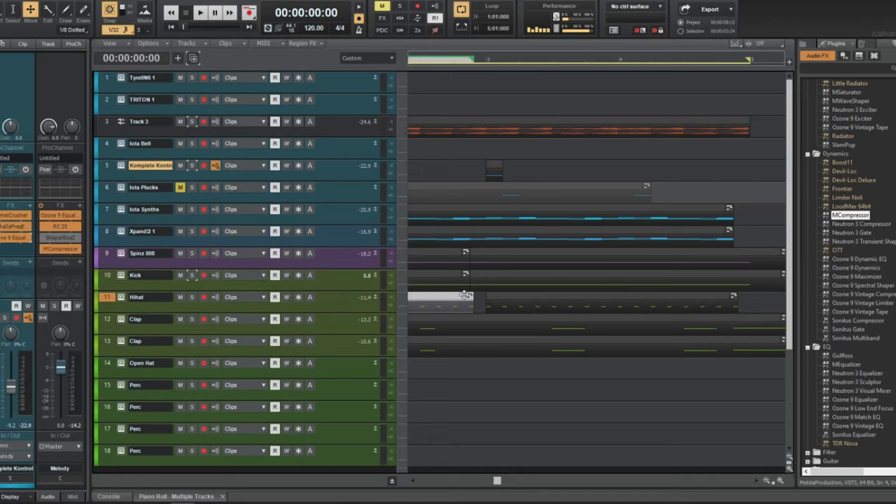
pyautogui.press('space')
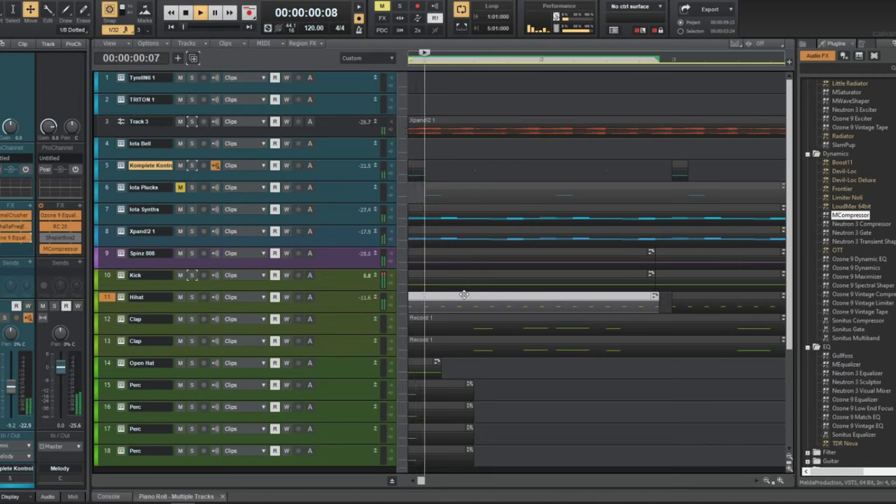
# - Add a G4 note near the start of the Hihat clip in the piano roll and play it back
pyautogui.doubleClick(470, 300)
pyautogui.press('t')
pyautogui.press('space')
pyautogui.doubleClick(451, 257)
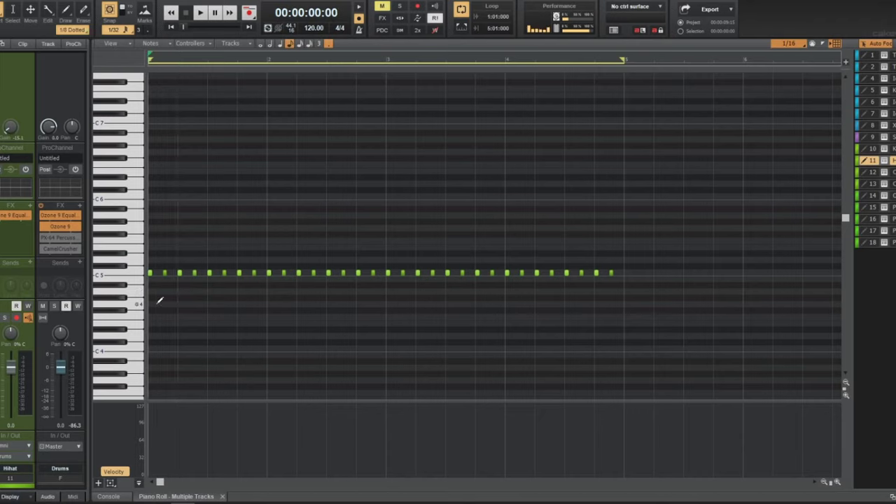
pyautogui.click(159, 303)
pyautogui.press('space')
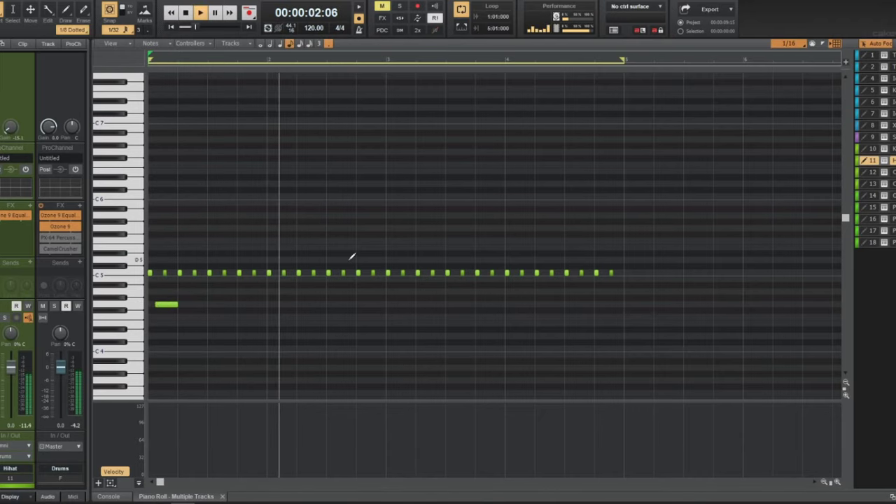
# - Replay the beat from the start and inspect both Hihat clips up close in the track view
pyautogui.press('space')
pyautogui.press('w')
pyautogui.press('space')
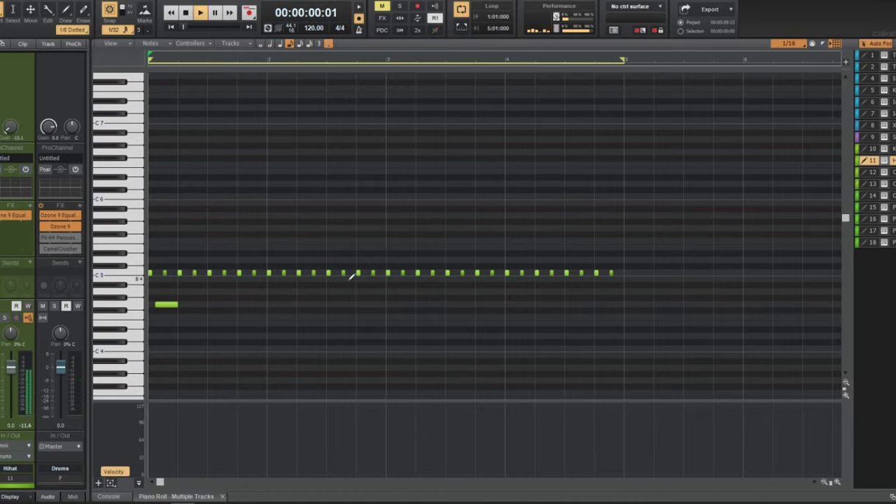
pyautogui.press('d')
pyautogui.scroll(-3, 454, 261)
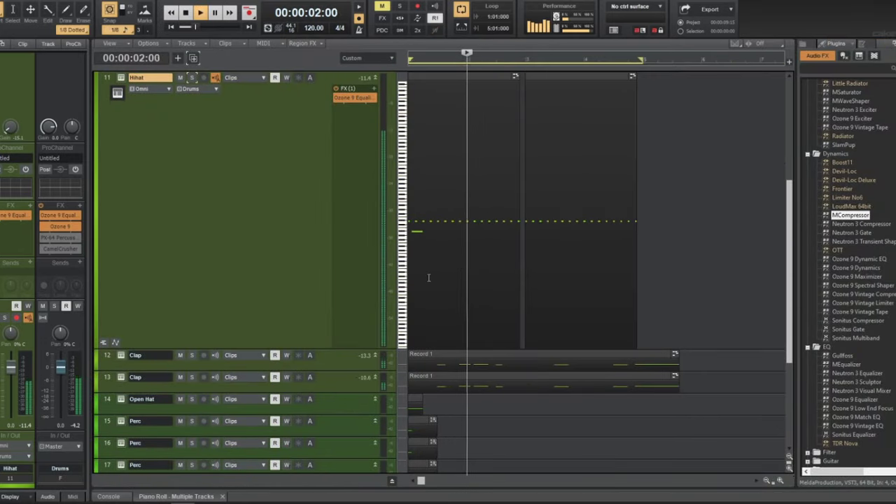
pyautogui.scroll(-2, 428, 278)
pyautogui.doubleClick(429, 278)
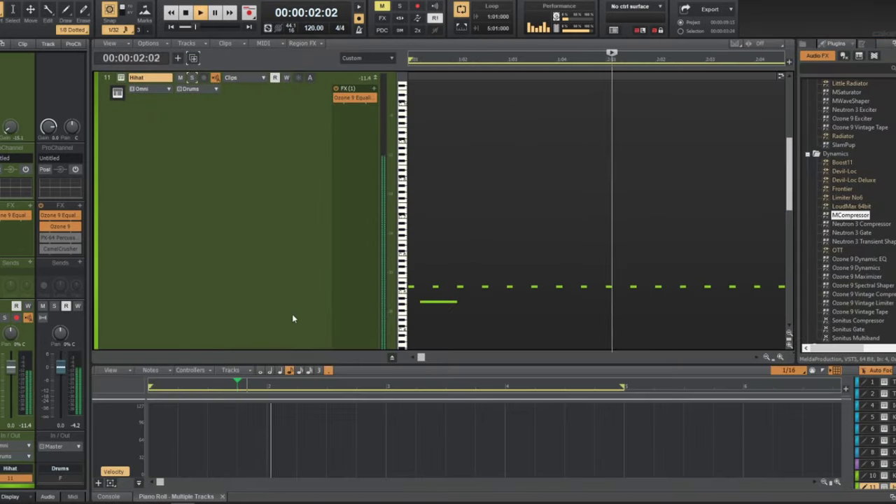
# - Select all Hihat notes in the piano roll to check their velocities, and return to the fitted track view
pyautogui.hotkey('shift', 'd')
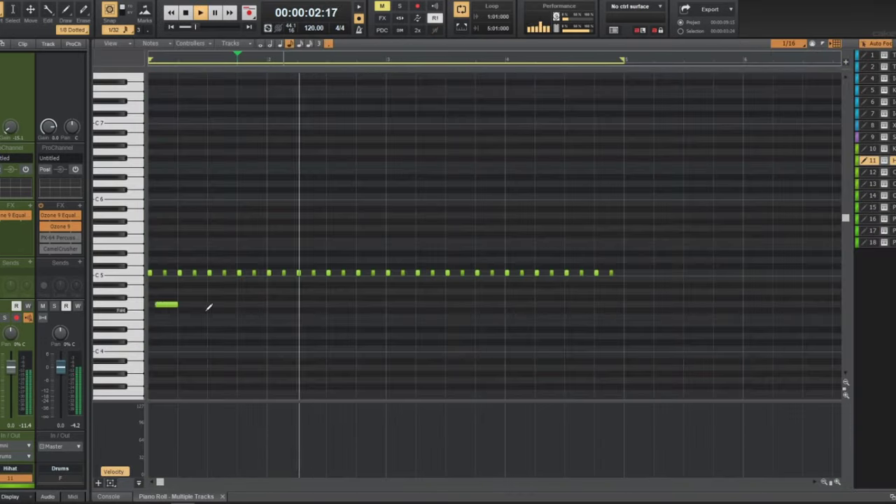
pyautogui.hotkey('ctrl', 'a')
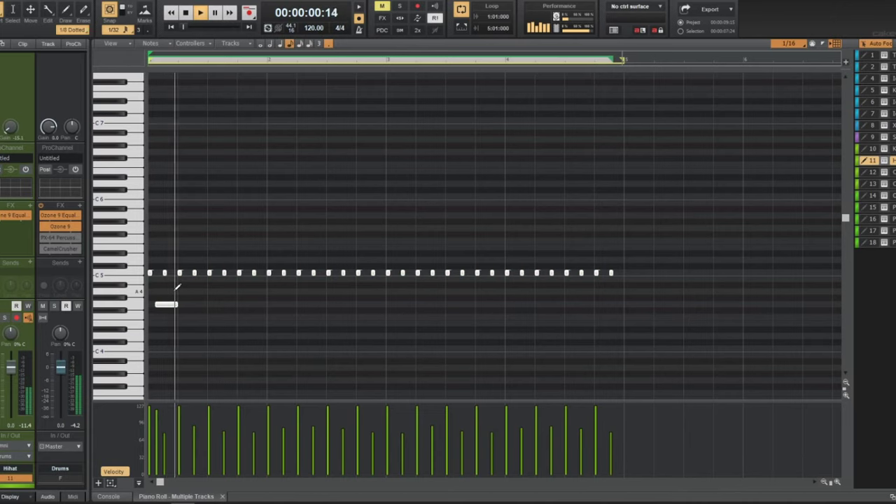
pyautogui.press('d')
pyautogui.press('f')
pyautogui.scroll(-3, 412, 344)
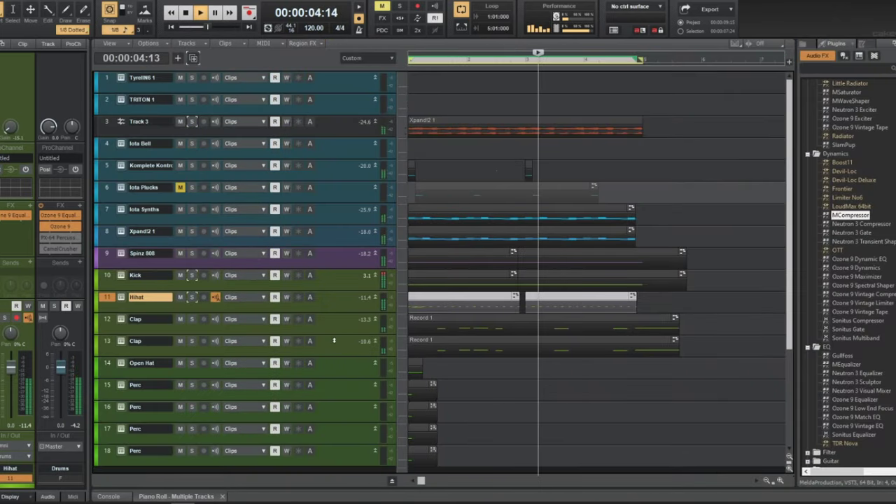
# - Balance the two Clap tracks in solo, setting the first Clap's volume to -9.2 dB and raising the second Clap's
pyautogui.click(192, 341)
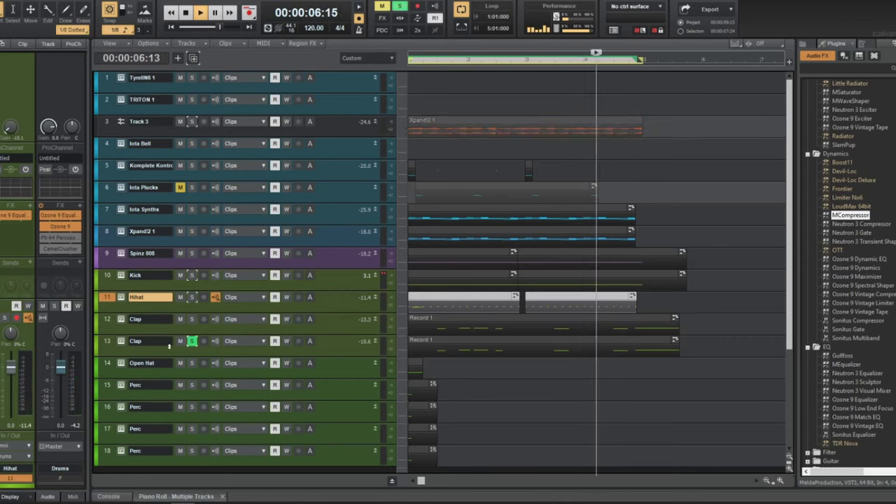
pyautogui.click(192, 319)
pyautogui.click(104, 320)
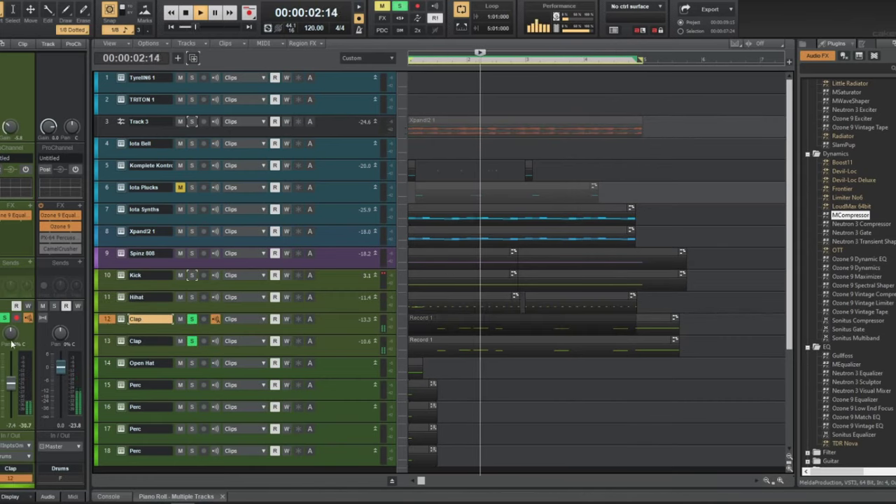
pyautogui.click(104, 342)
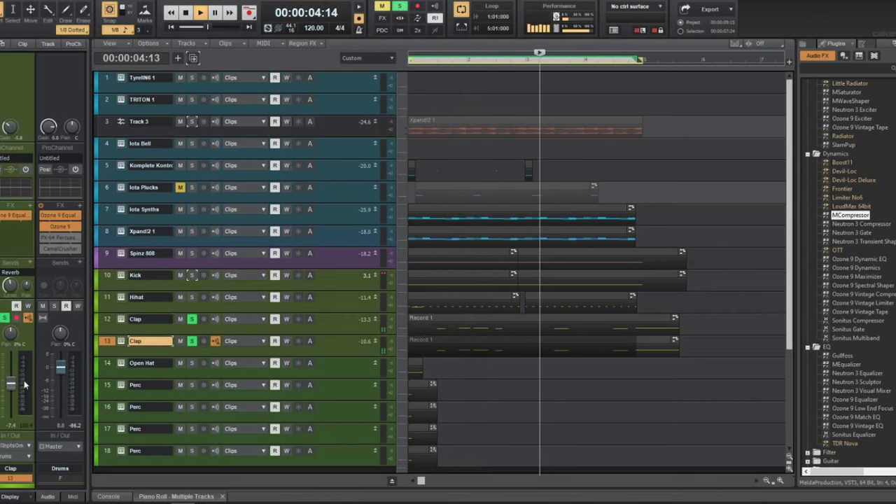
pyautogui.click(101, 325)
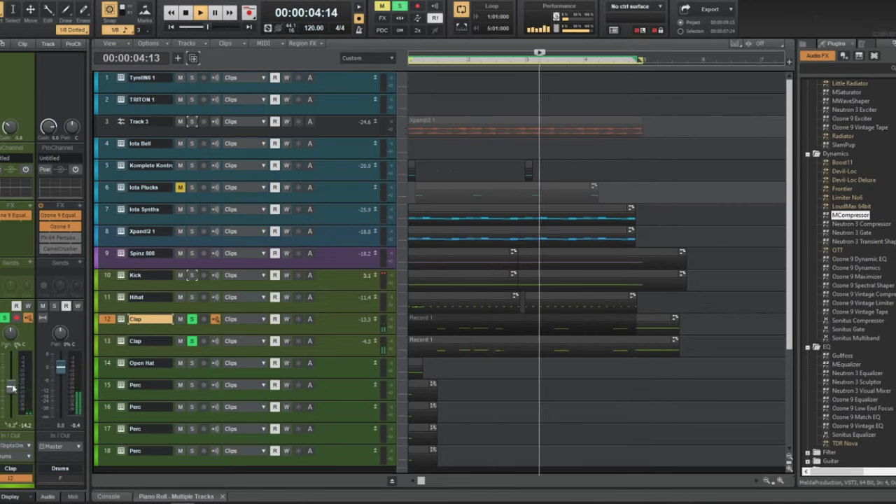
pyautogui.click(192, 319)
pyautogui.click(192, 340)
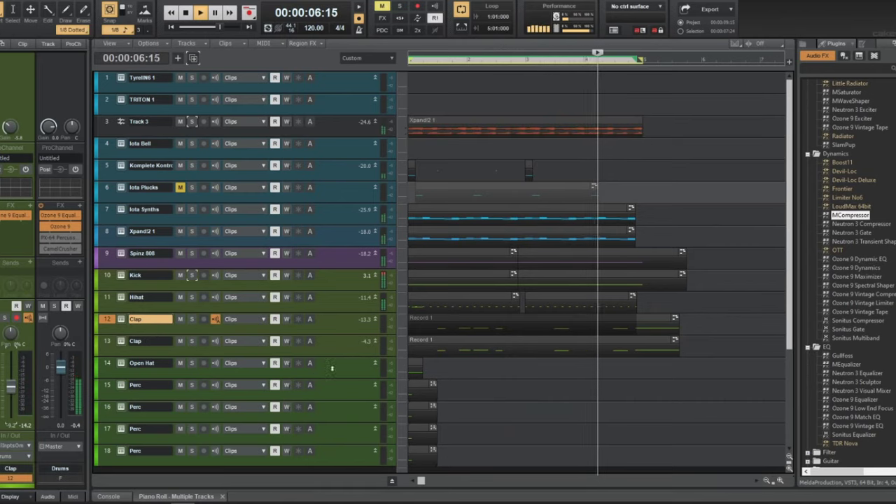
# - Lower the Komplete Kontrol track's volume to about -12.3 dB during playback
pyautogui.scroll(-2, 332, 370)
pyautogui.scroll(2, 494, 374)
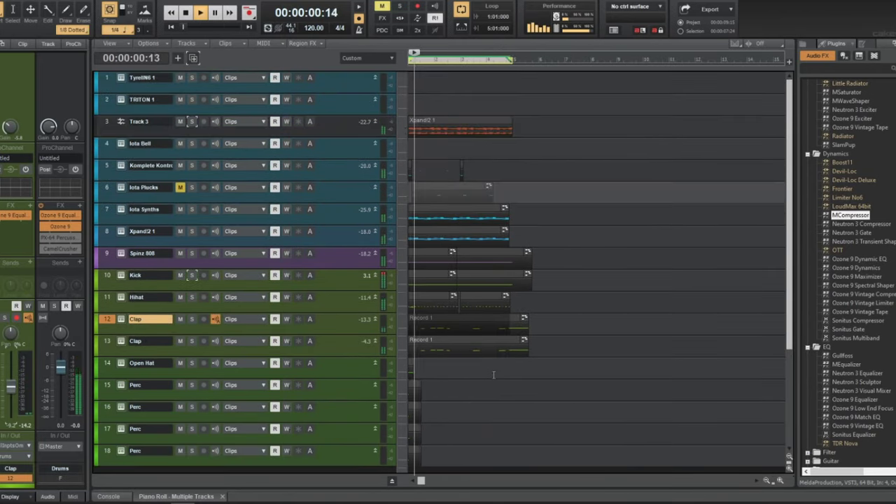
pyautogui.click(339, 170)
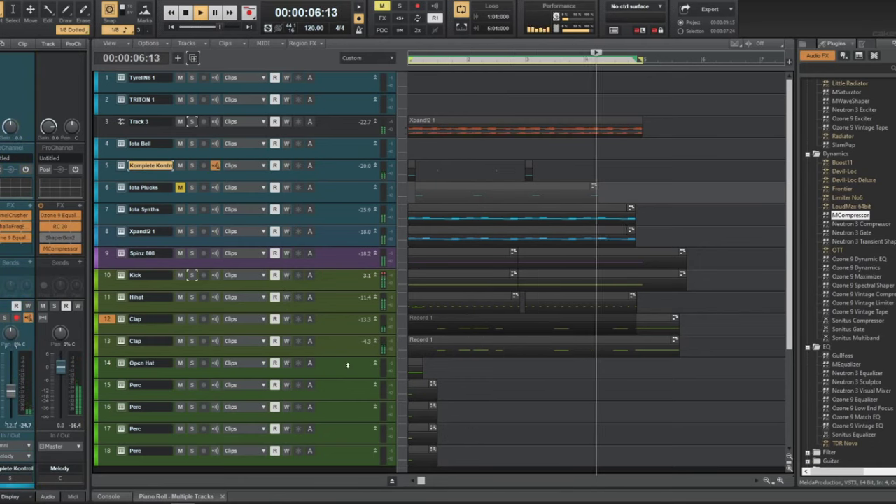
# - Load ANDROMEDA OPEN HAT 2.wav into the Open Hat track's sampler, audition it with the beat, and close the sampler
pyautogui.click(175, 365)
pyautogui.press('space')
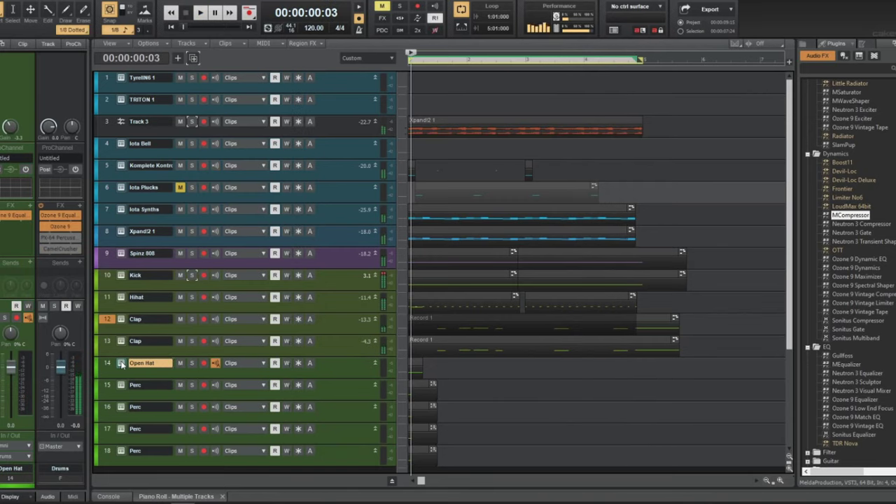
pyautogui.click(120, 363)
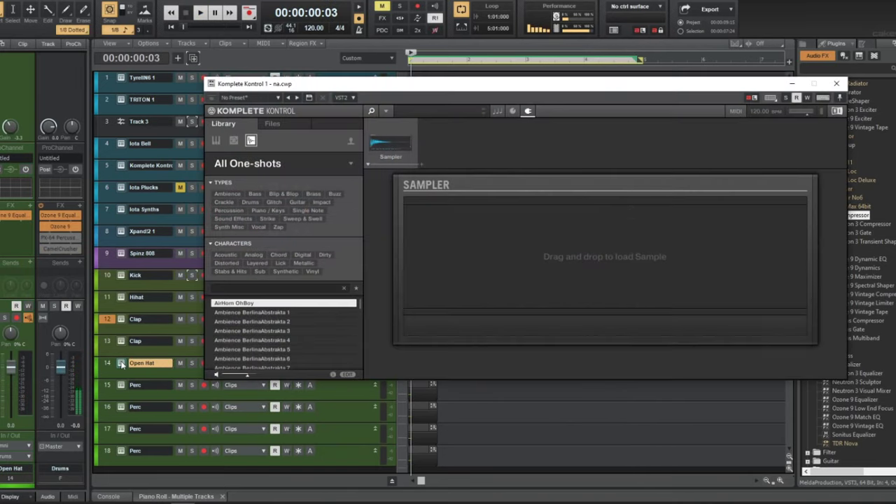
pyautogui.click(274, 124)
pyautogui.doubleClick(291, 198)
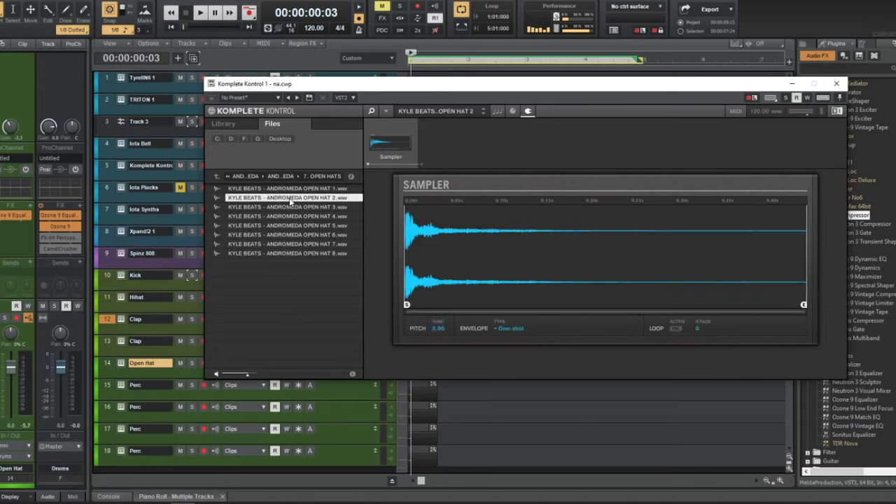
pyautogui.press('space')
pyautogui.press('space')
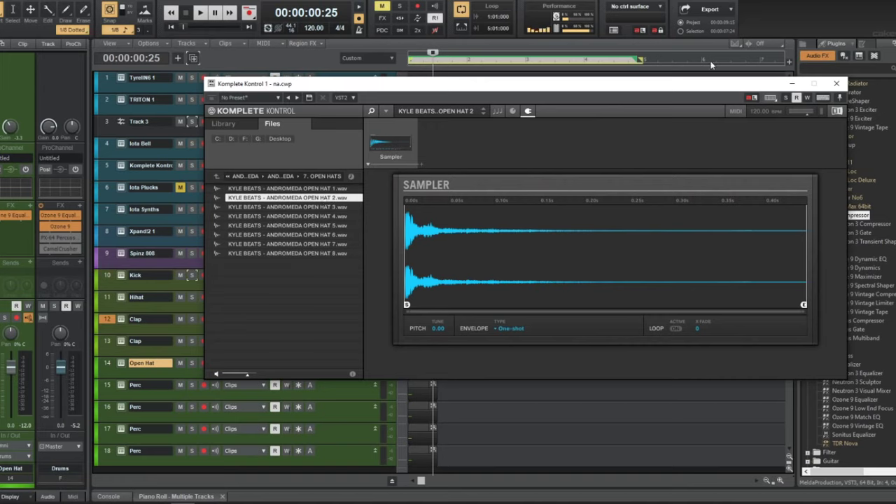
pyautogui.click(835, 82)
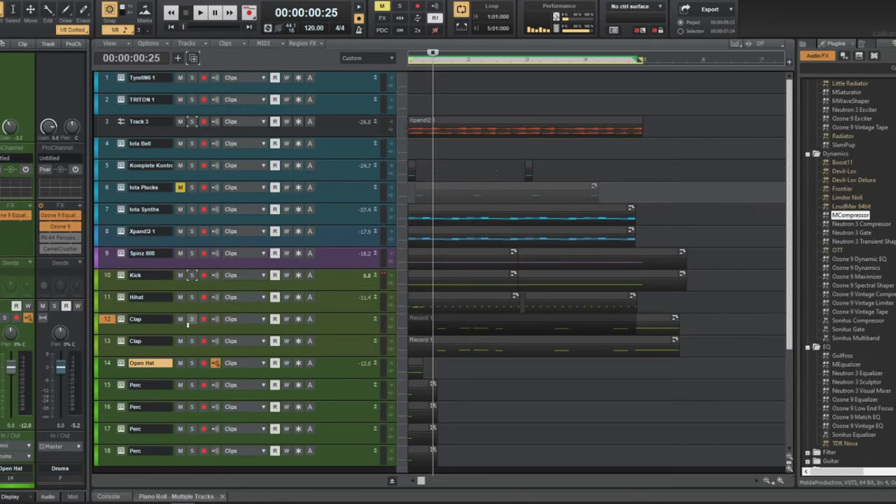
# - Compare the two Clap tracks by soloing each one in turn and playing from the start
pyautogui.click(192, 341)
pyautogui.press('w')
pyautogui.press('space')
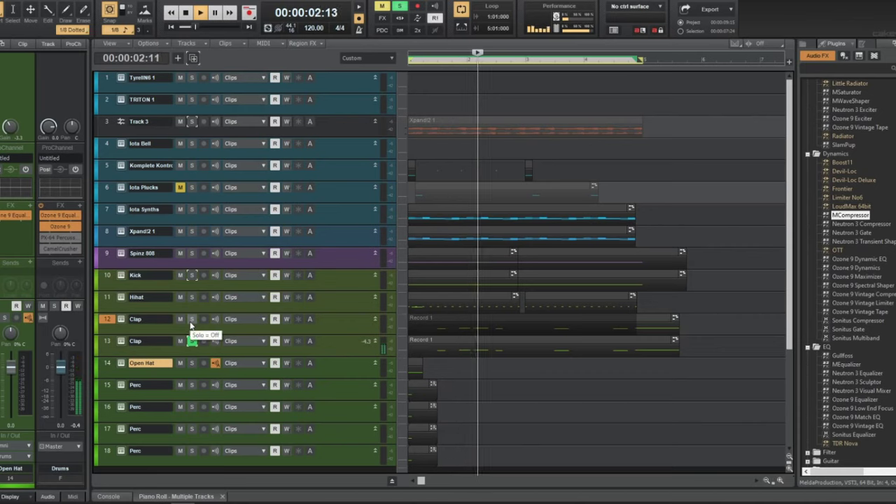
pyautogui.press('space')
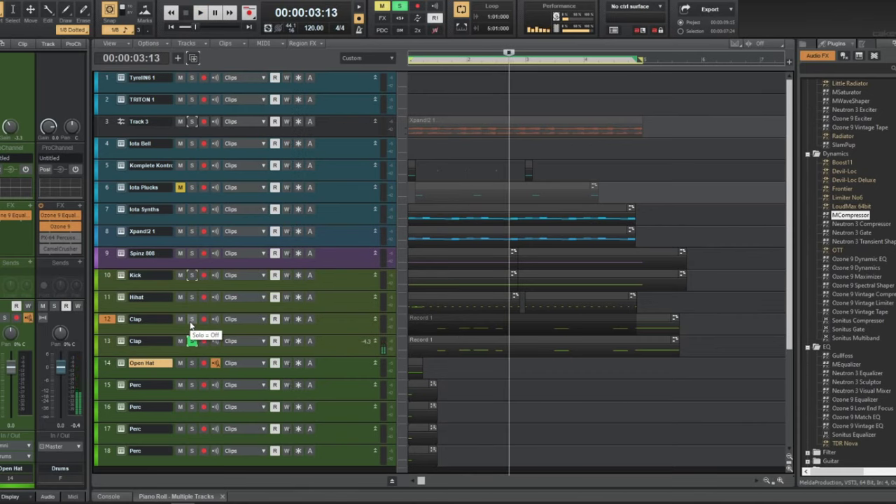
pyautogui.press('w')
pyautogui.press('space')
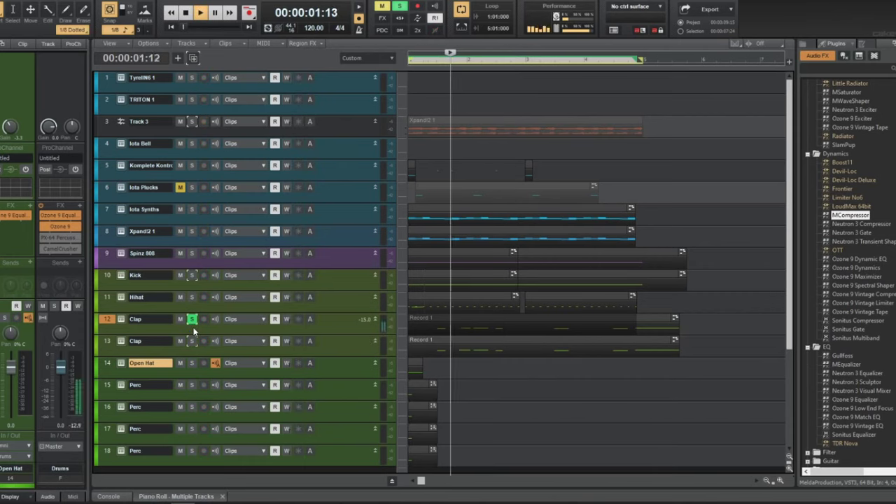
# - Audition both Clap tracks soloed together, recheck the second Clap alone, and clear the solos
pyautogui.click(192, 341)
pyautogui.press('w')
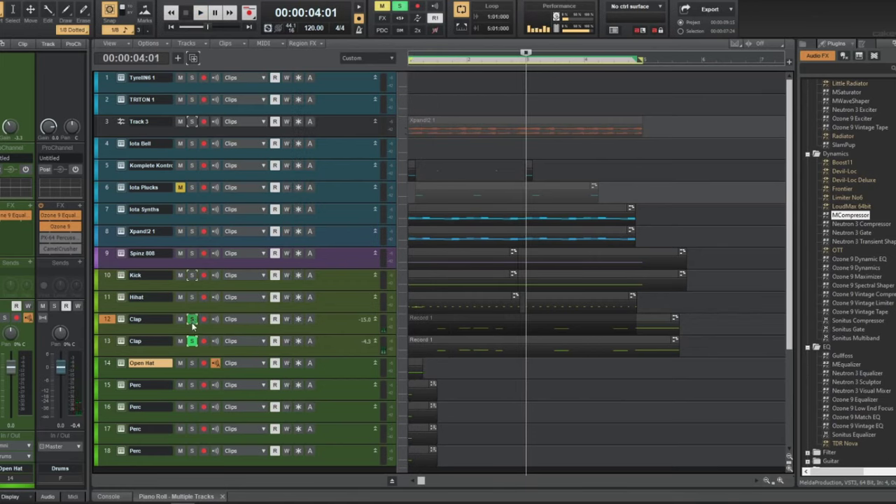
pyautogui.click(192, 341)
pyautogui.press('space')
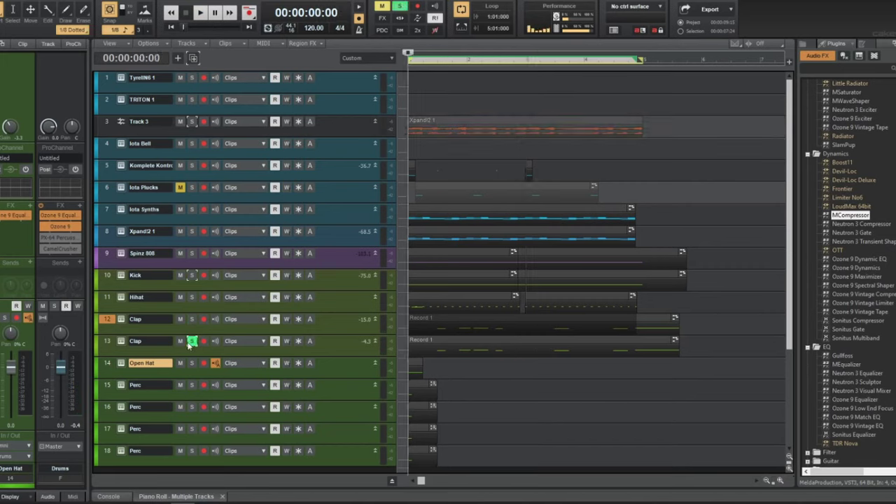
pyautogui.press('space')
pyautogui.click(192, 341)
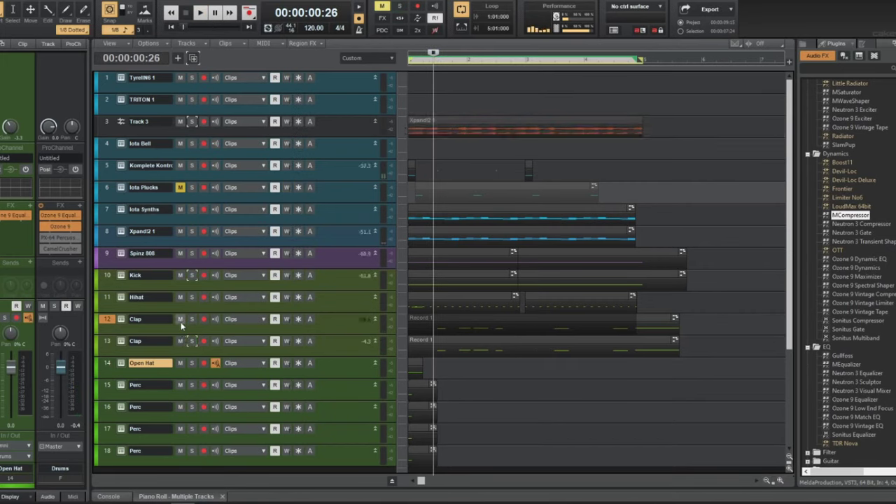
# - Play the full beat with the first Clap track muted, and unmute it to compare
pyautogui.press('space')
pyautogui.click(180, 321)
pyautogui.press('space')
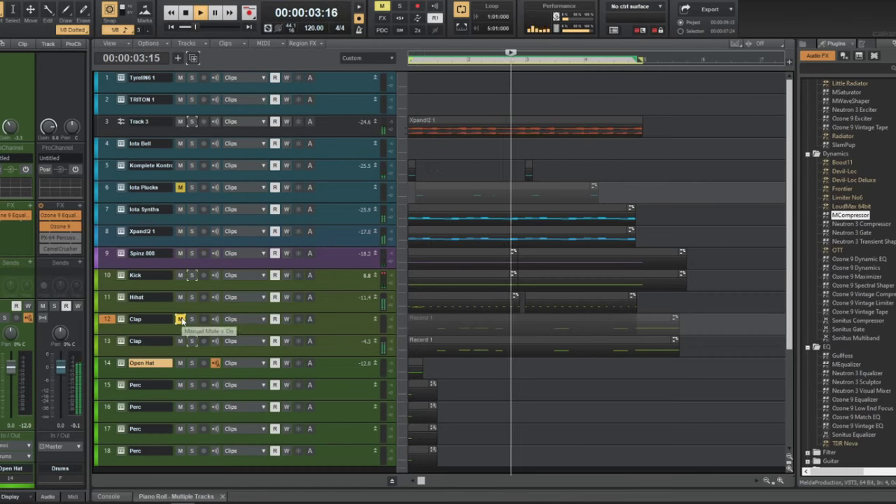
pyautogui.click(180, 319)
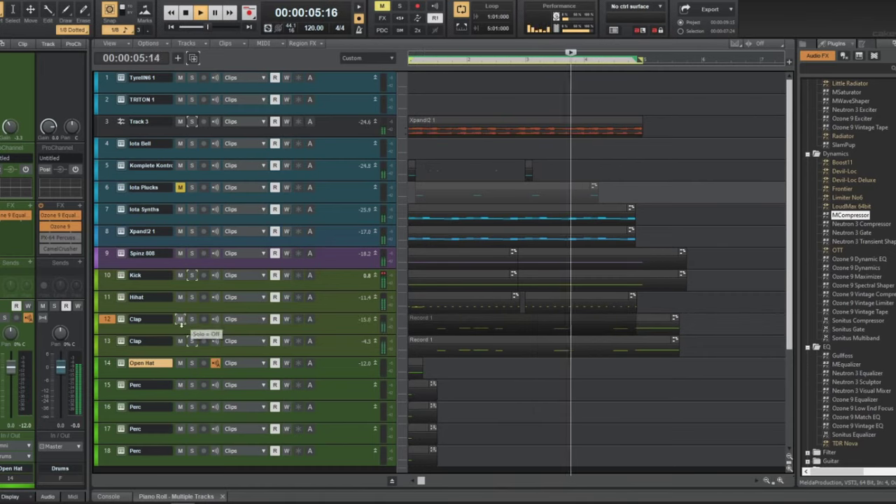
# - Raise the first Clap track's volume to about -5.7 dB and set the second Clap's to about -5.3 dB
pyautogui.click(107, 319)
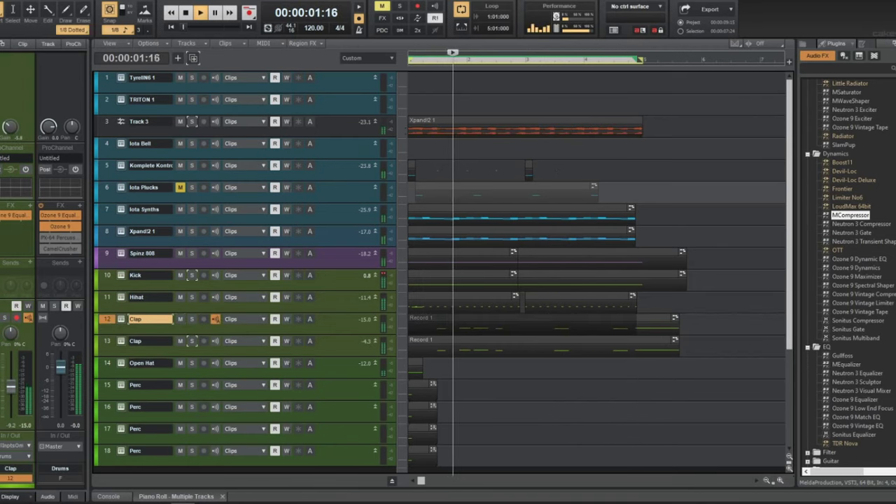
pyautogui.moveTo(11, 391); pyautogui.dragTo(10, 385)
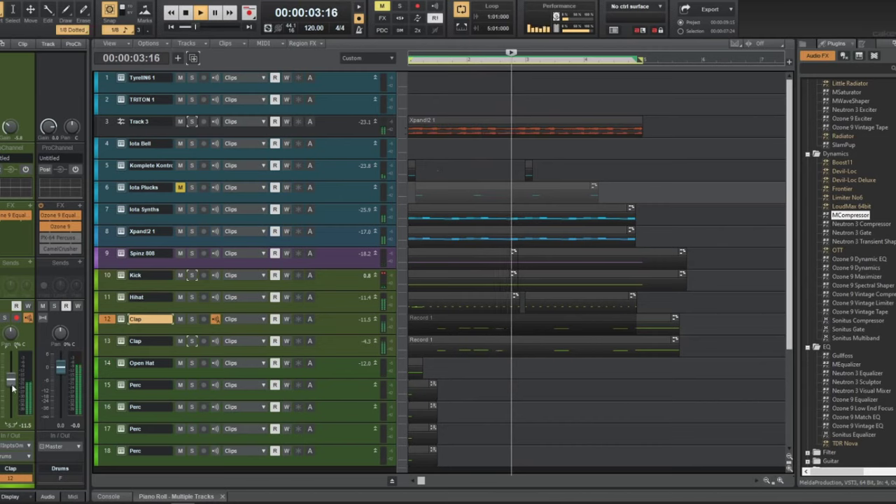
pyautogui.press('Down')
pyautogui.moveTo(12, 372); pyautogui.dragTo(12, 379)
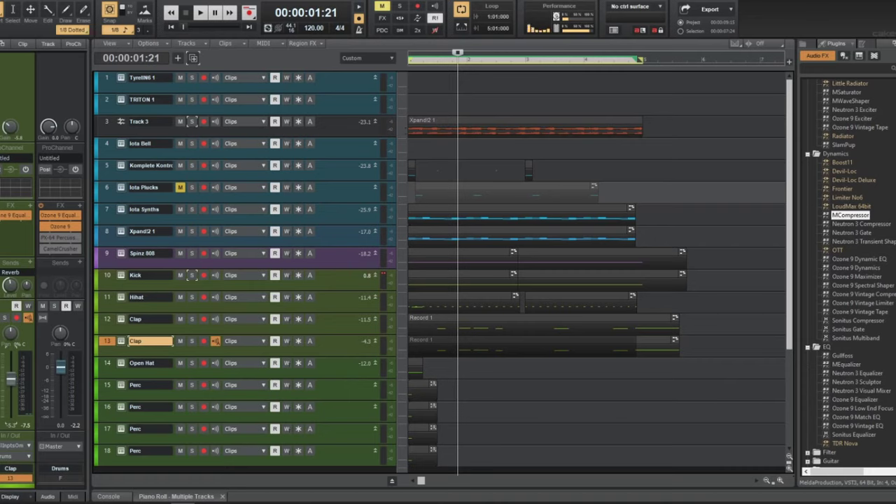
# - Delete the Open Hat clip and bounce the Spinz 808, Kick, Hihat and first Clap clips into one clip per track
pyautogui.click(415, 364)
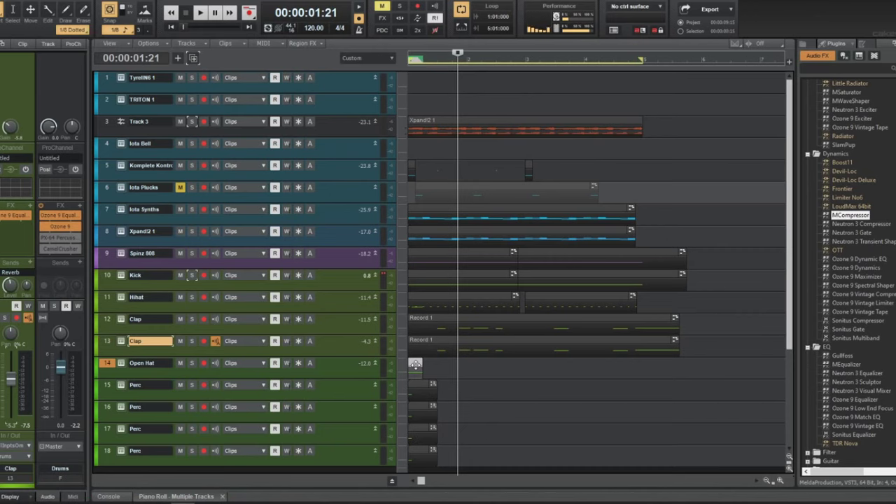
pyautogui.click(458, 275)
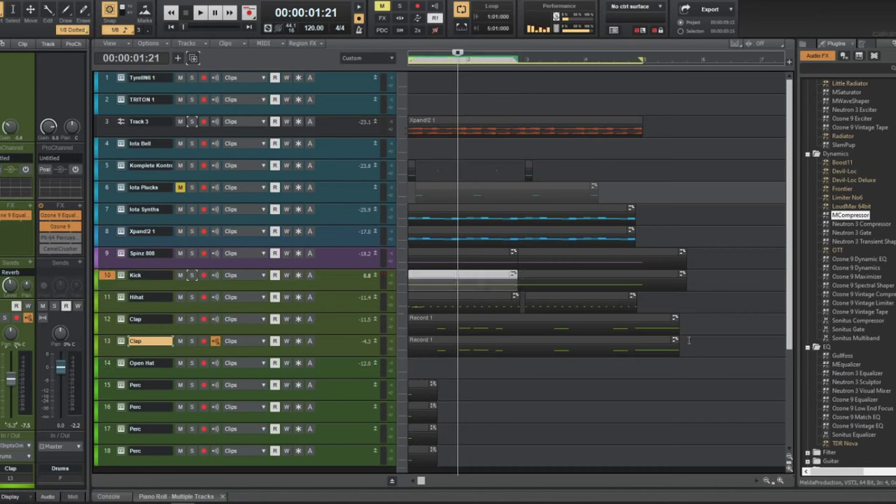
pyautogui.moveTo(695, 331)
pyautogui.mouseDown()
pyautogui.moveTo(425, 250)
pyautogui.moveTo(379, 248)
pyautogui.mouseUp()
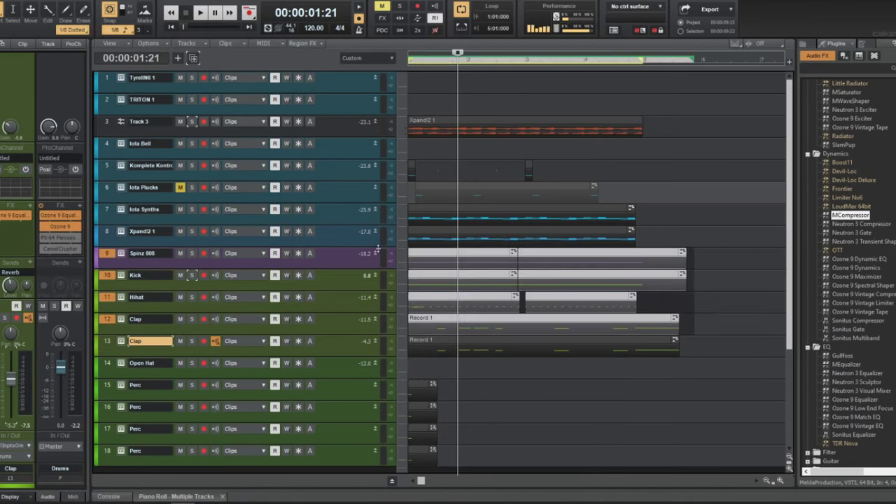
pyautogui.hotkey('ctrl', 'b')
# - Copy the bounced Kick clip onto the Open Hat track and play the beat from the start
pyautogui.click(426, 274)
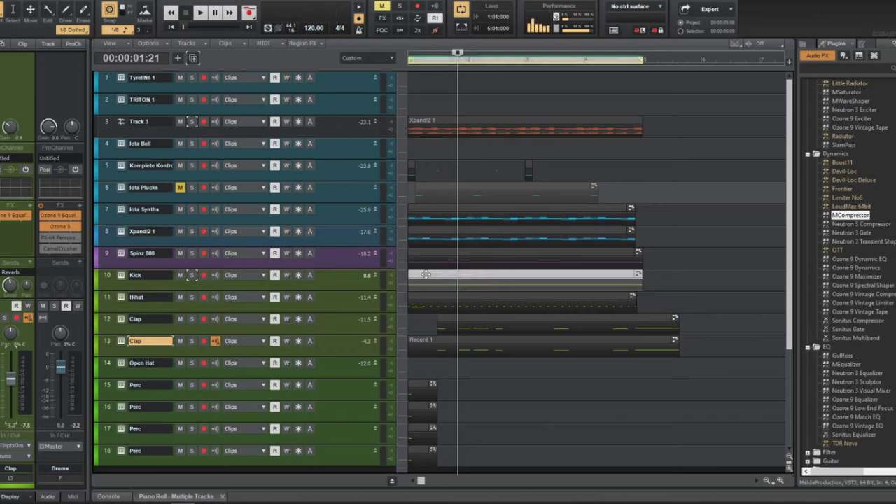
pyautogui.moveTo(408, 372); pyautogui.dragTo(426, 369)
pyautogui.press('w')
pyautogui.press('space')
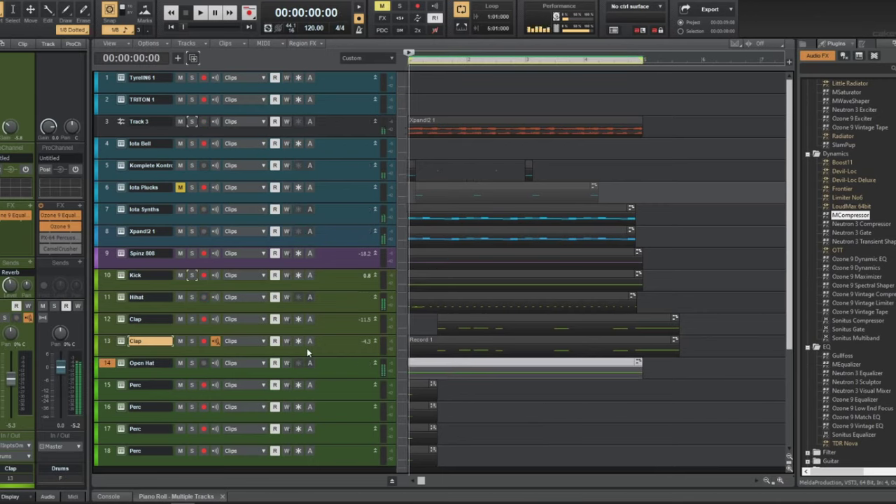
# - In the piano roll, delete the Open Hat track's note just before bar 3 and its notes in bar 4
pyautogui.doubleClick(468, 366)
pyautogui.middleClick(432, 340)
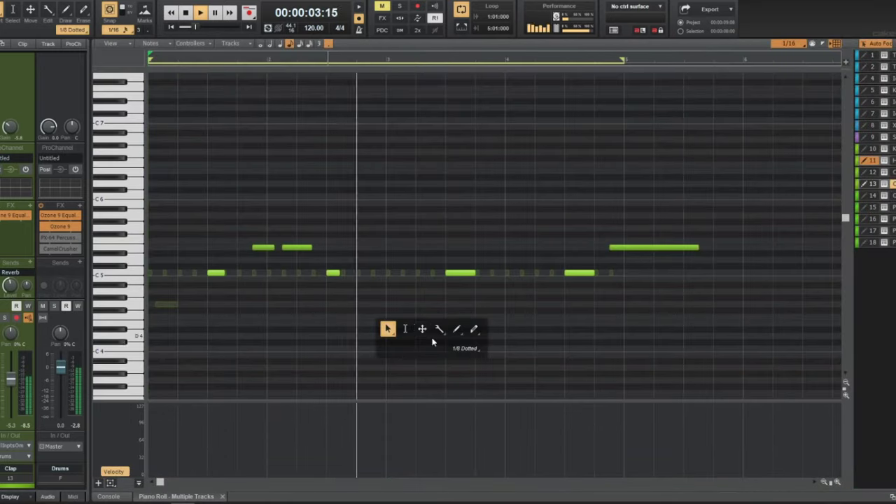
pyautogui.click(386, 334)
pyautogui.click(865, 196)
pyautogui.middleClick(729, 245)
pyautogui.click(704, 233)
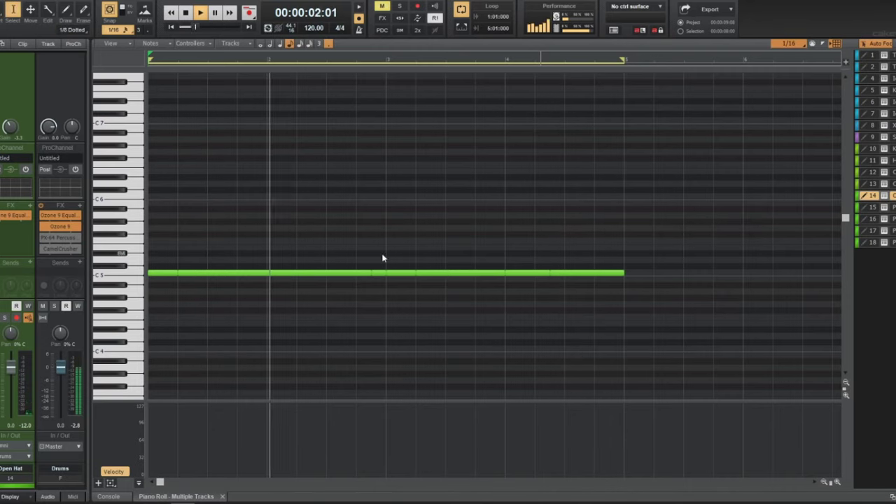
pyautogui.moveTo(381, 259); pyautogui.dragTo(377, 280)
pyautogui.press('Delete')
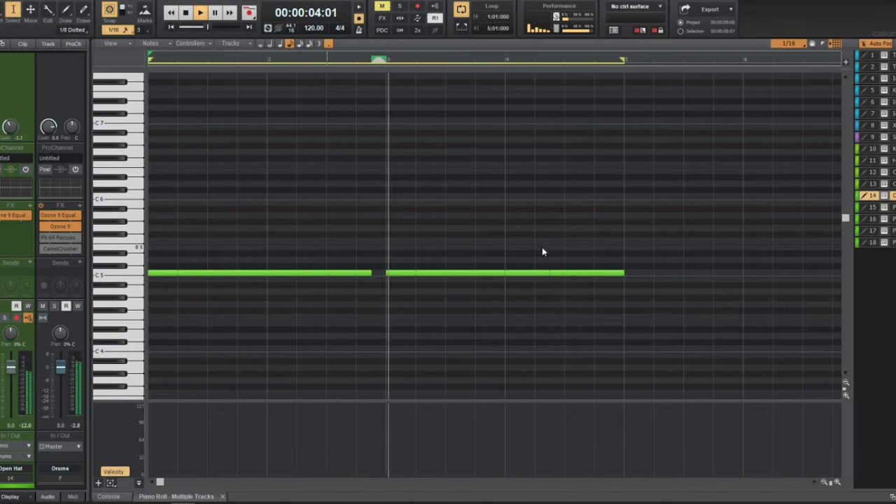
pyautogui.moveTo(533, 257); pyautogui.dragTo(582, 300)
pyautogui.press('Delete')
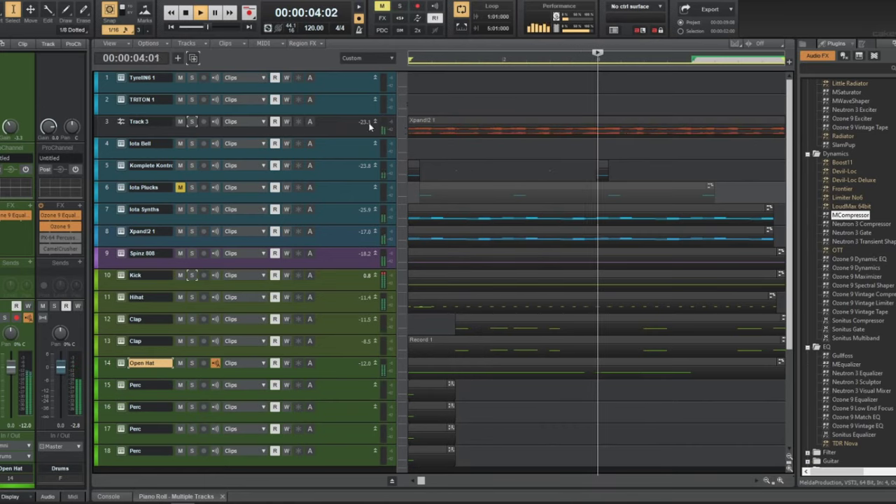
# - Open the Komplete Kontrol sampler of the Perc on track 15 and browse its files up to the samples folder
pyautogui.click(123, 386)
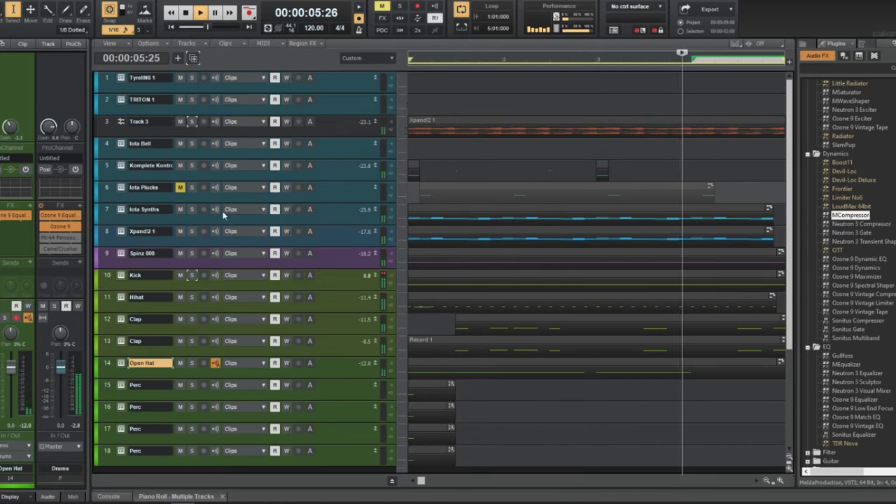
pyautogui.click(274, 124)
pyautogui.click(277, 237)
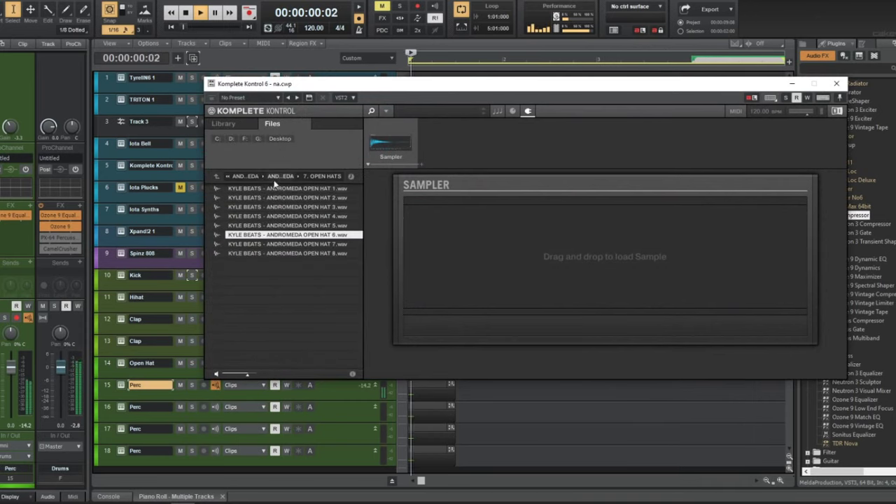
pyautogui.click(278, 178)
pyautogui.click(279, 177)
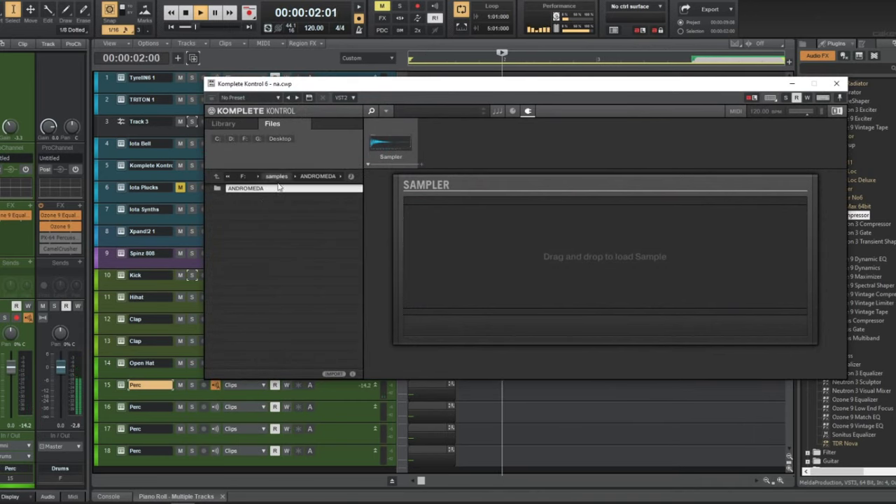
pyautogui.click(278, 177)
pyautogui.doubleClick(280, 310)
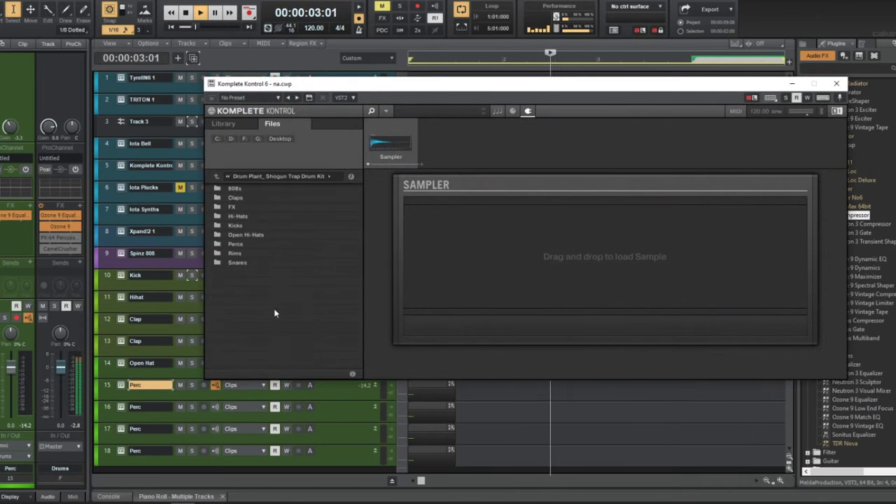
pyautogui.click(228, 176)
pyautogui.click(242, 200)
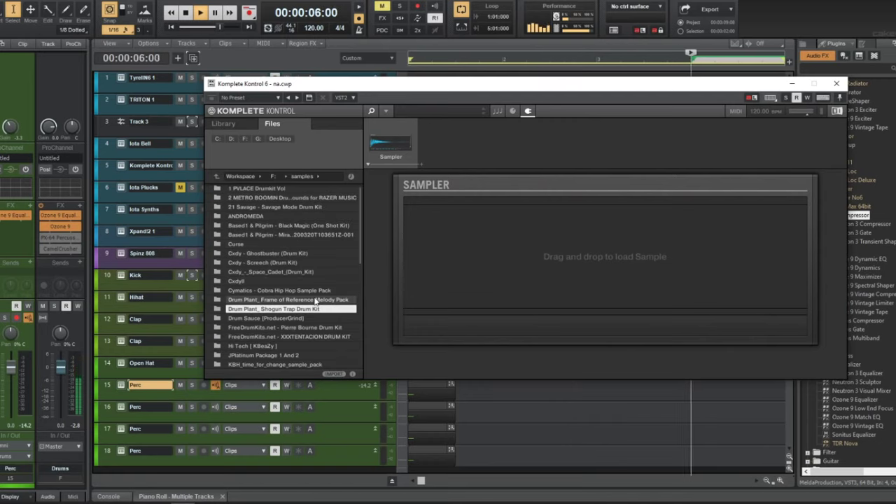
# - Load Cymatics - Cobra Rimshot Snare 5.wav from the Cymatics - Cobra Hip Hop Sample Pack's rimshot snares, and close the sampler
pyautogui.doubleClick(313, 292)
pyautogui.doubleClick(259, 208)
pyautogui.doubleClick(258, 233)
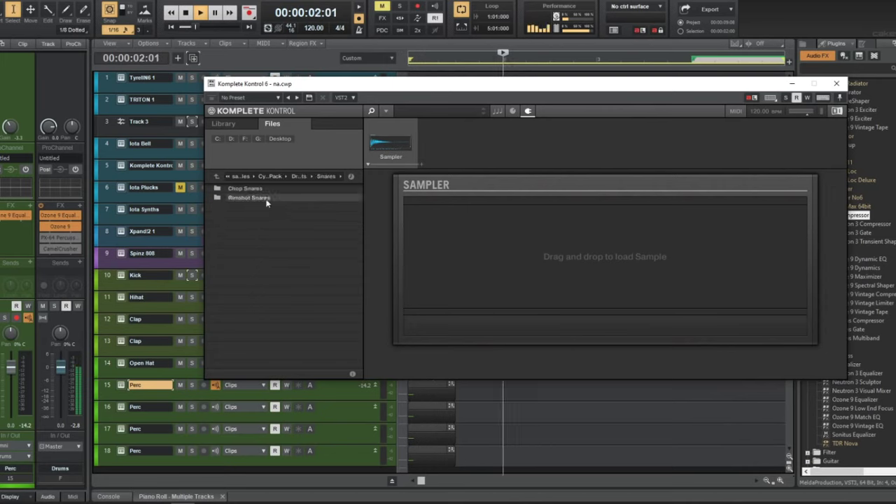
pyautogui.doubleClick(266, 199)
pyautogui.doubleClick(267, 199)
pyautogui.doubleClick(268, 226)
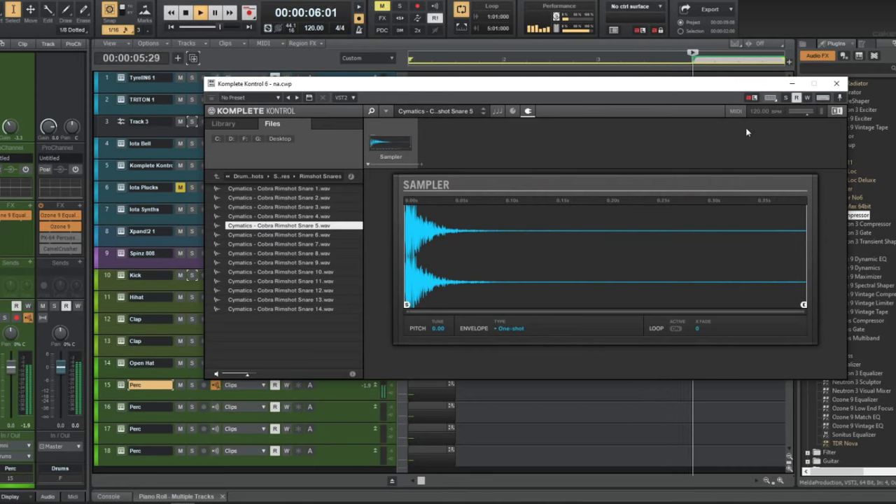
pyautogui.click(836, 83)
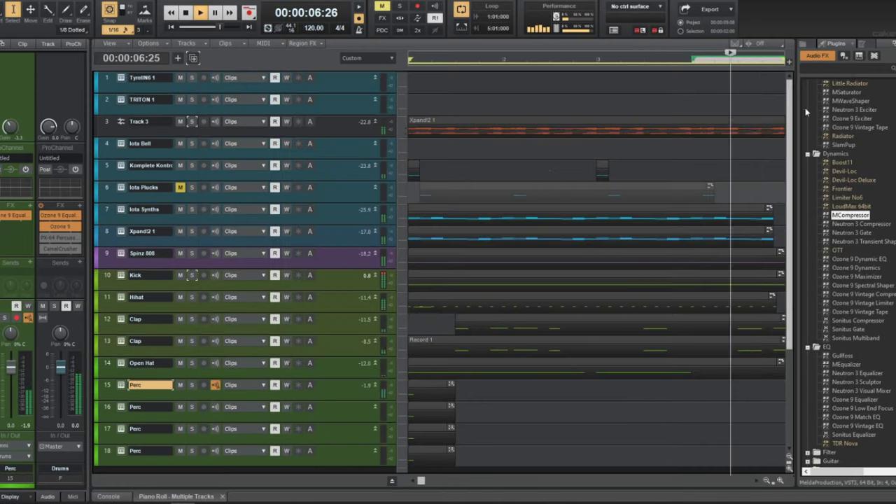
# - Move the Perc clip on track 15 an eighth note later and play the beat from the start
pyautogui.middleClick(428, 379)
pyautogui.click(418, 370)
pyautogui.moveTo(428, 393); pyautogui.dragTo(437, 393)
pyautogui.press('w')
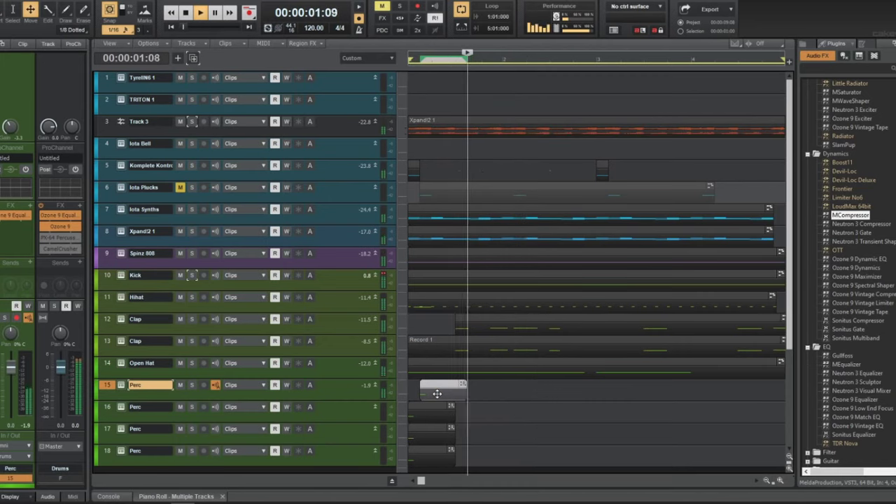
pyautogui.press('w')
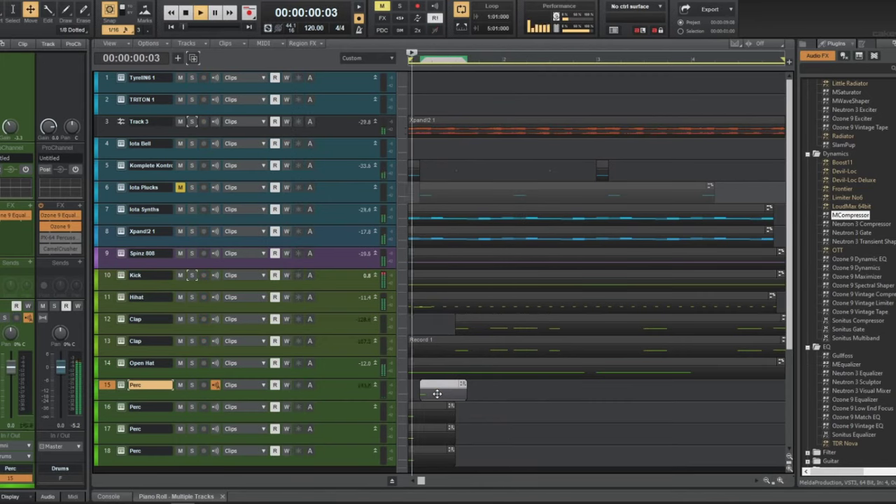
# - Place linked copies of the Perc clip an eighth note after bar 3, on bar 3's last beat and just after bar 4 begins
pyautogui.moveTo(436, 391); pyautogui.dragTo(626, 384)
pyautogui.keyDown('ctrl'); pyautogui.click(626, 384); pyautogui.keyUp('ctrl')
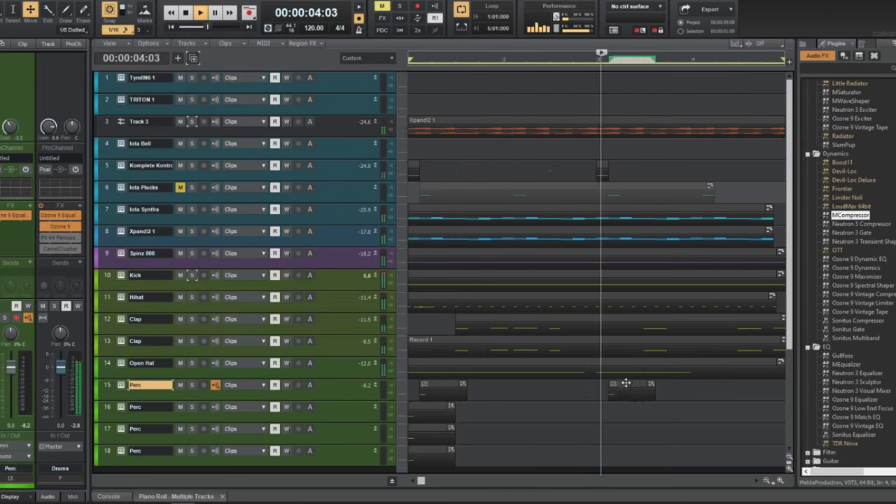
pyautogui.keyDown('ctrl'); pyautogui.moveTo(626, 383); pyautogui.dragTo(675, 388); pyautogui.keyUp('ctrl')
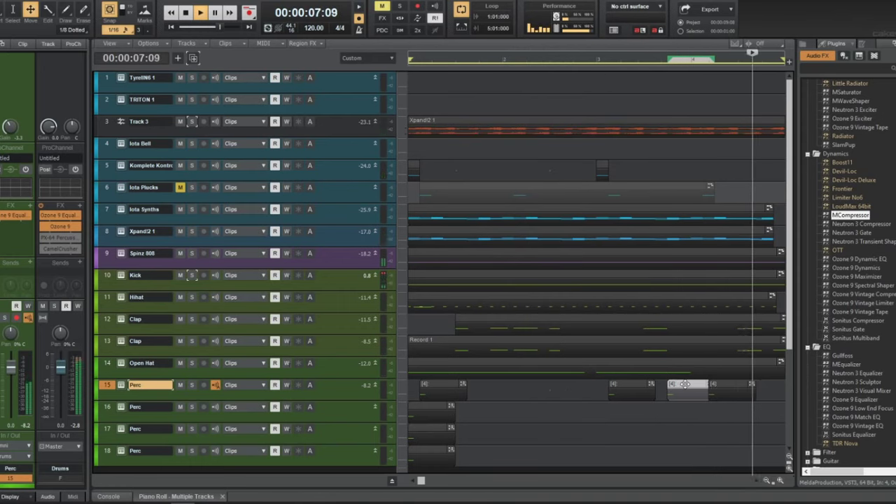
pyautogui.moveTo(740, 393); pyautogui.dragTo(729, 392)
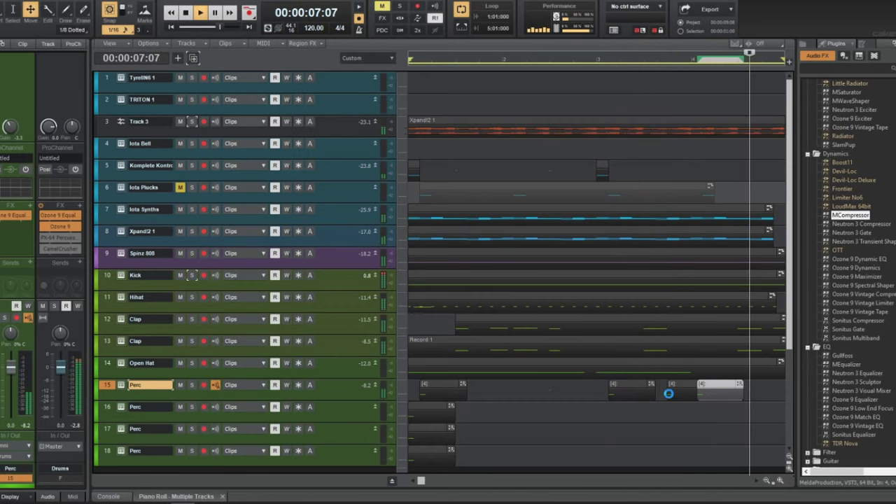
# - Check the samplers of the Perc on track 15 and of the Spinz 808 track, closing each one
pyautogui.click(123, 386)
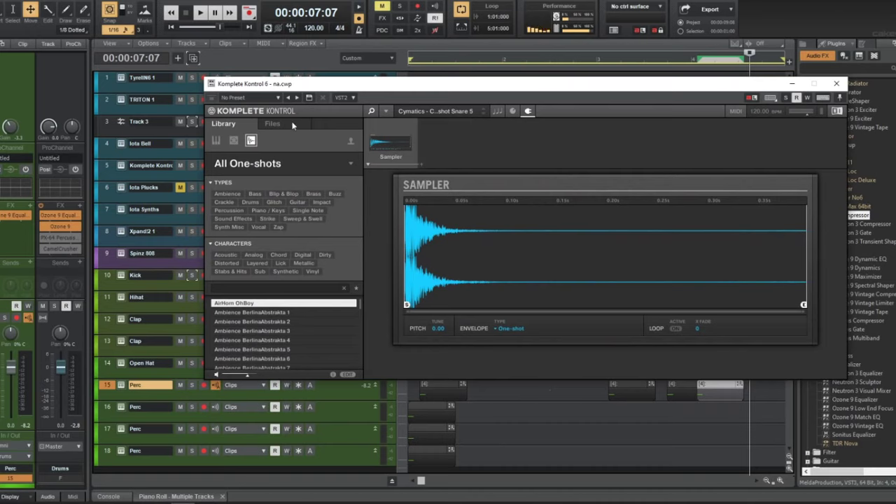
pyautogui.click(272, 124)
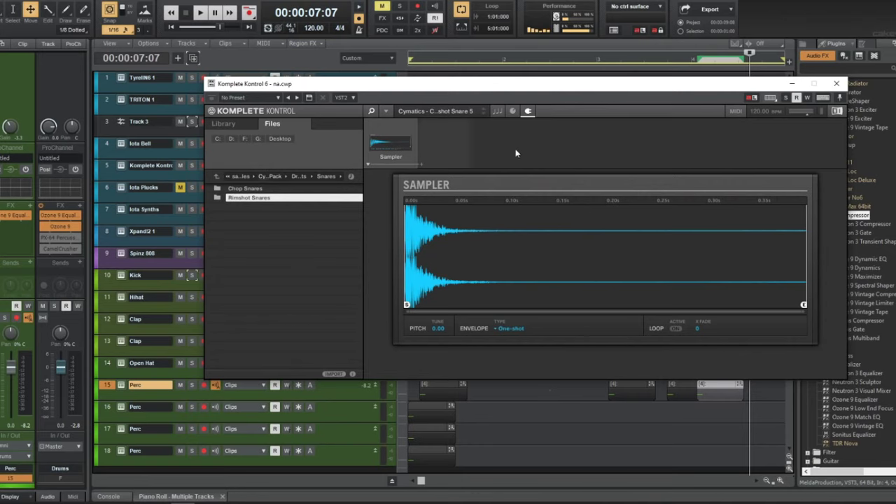
pyautogui.click(835, 85)
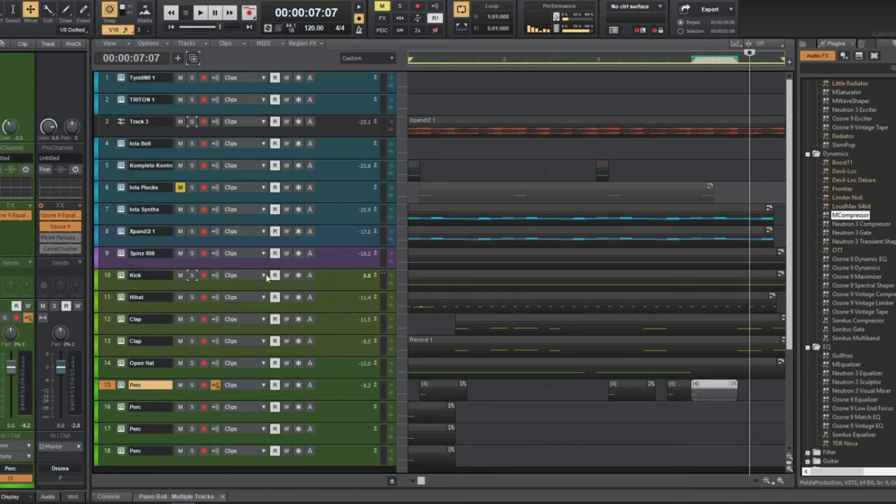
pyautogui.click(121, 255)
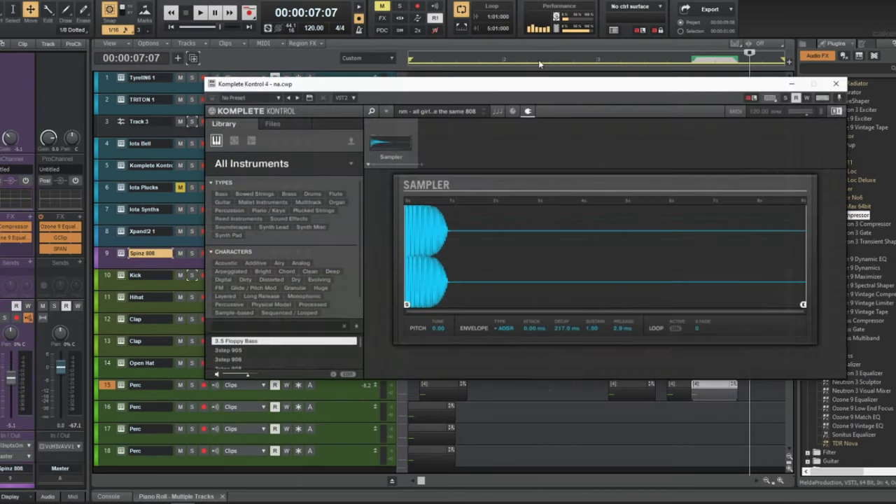
pyautogui.click(825, 83)
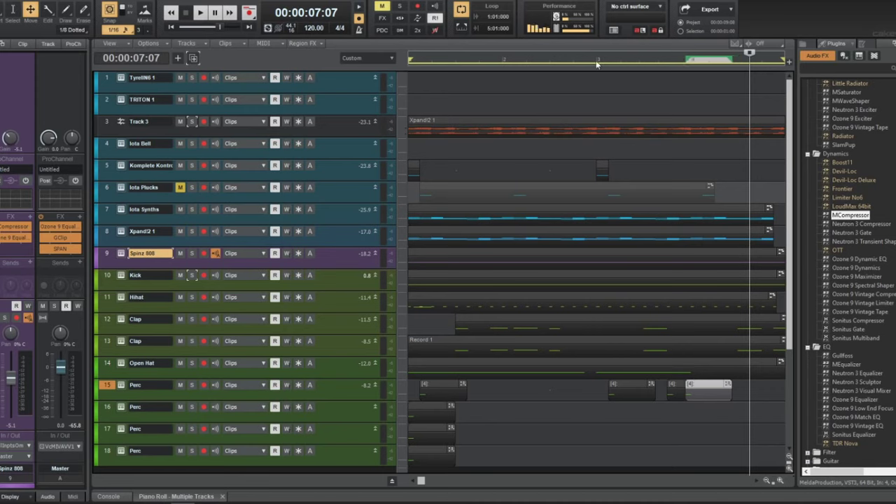
# - Nudge the last Perc clip to an eighth note before bar 4 while replaying from bar 3, and save the project
pyautogui.click(597, 62)
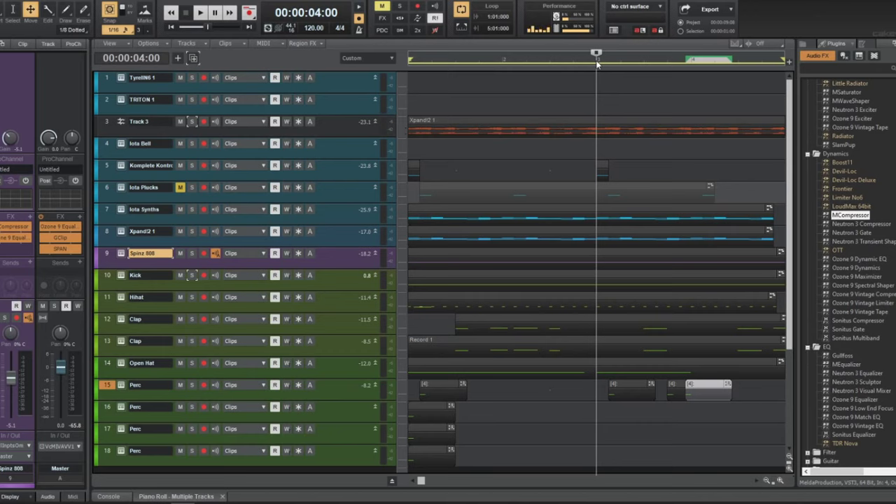
pyautogui.press('space')
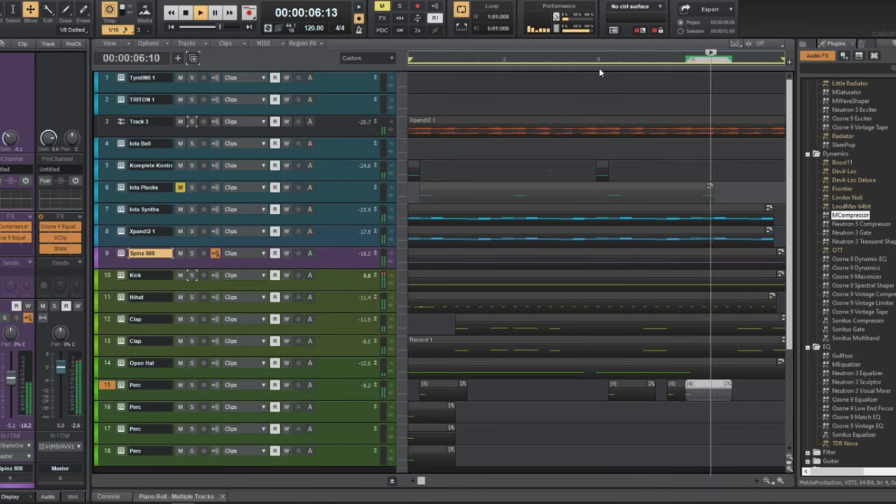
pyautogui.press('space')
pyautogui.hotkey('ctrl', 's')
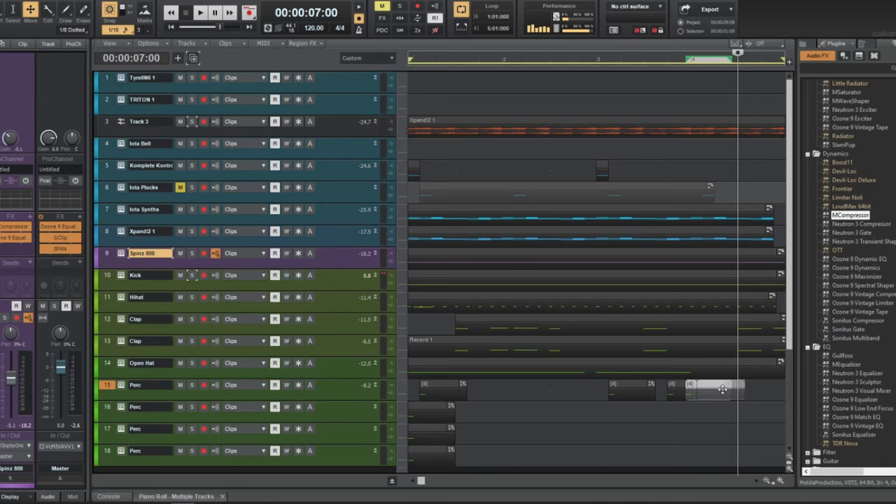
pyautogui.click(595, 57)
pyautogui.press('space')
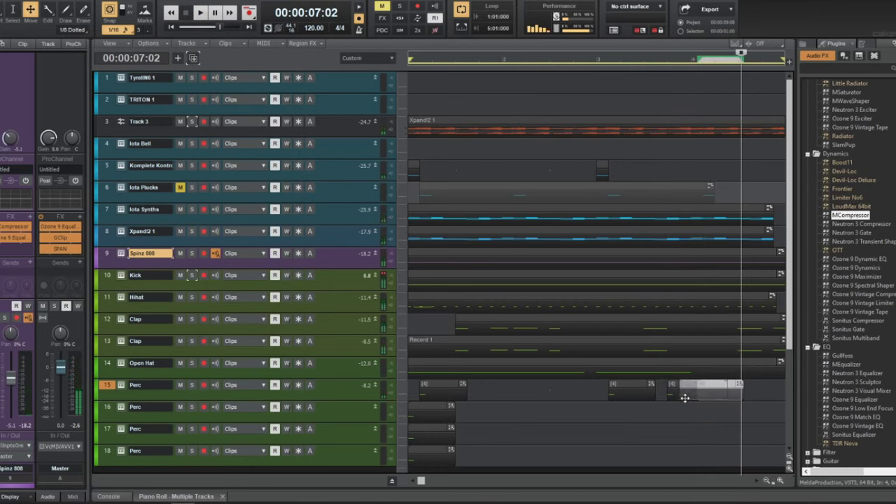
pyautogui.click(594, 59)
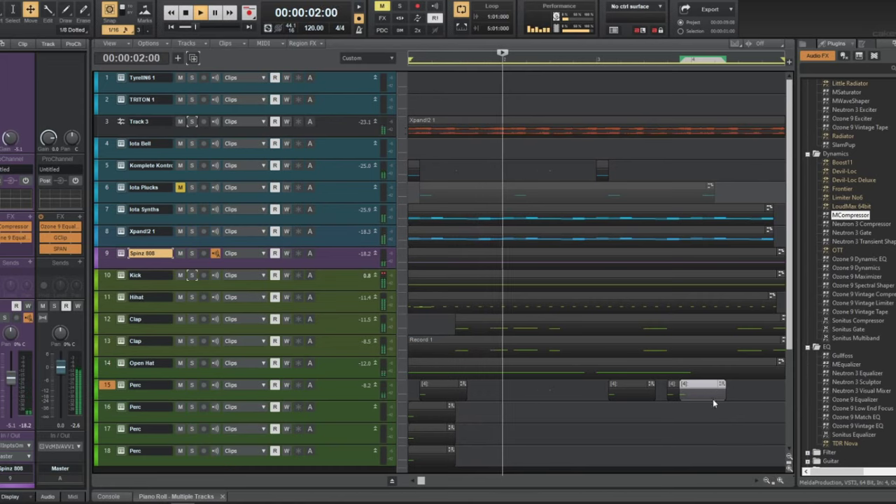
# - Add two more linked copies of the Perc clip in the second half of bar 4, and stop playback
pyautogui.click(767, 403)
pyautogui.moveTo(701, 387); pyautogui.dragTo(763, 389)
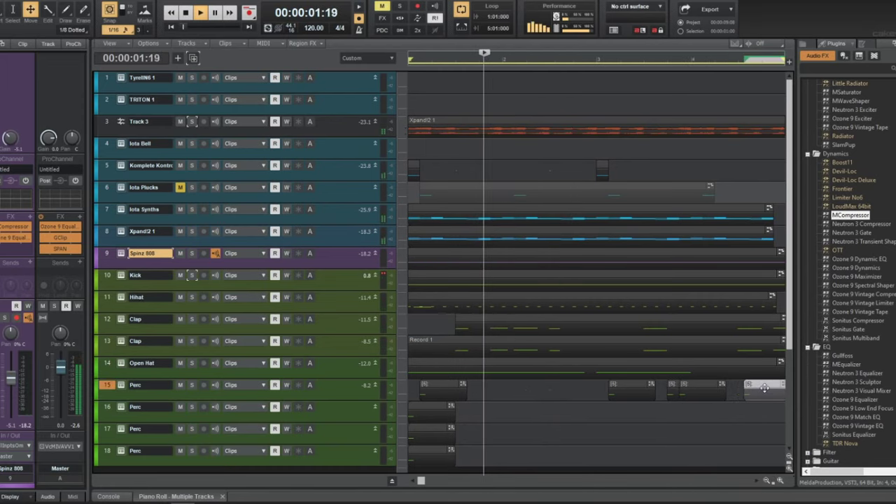
pyautogui.hscroll(2, 762, 388)
pyautogui.moveTo(692, 386); pyautogui.dragTo(696, 386)
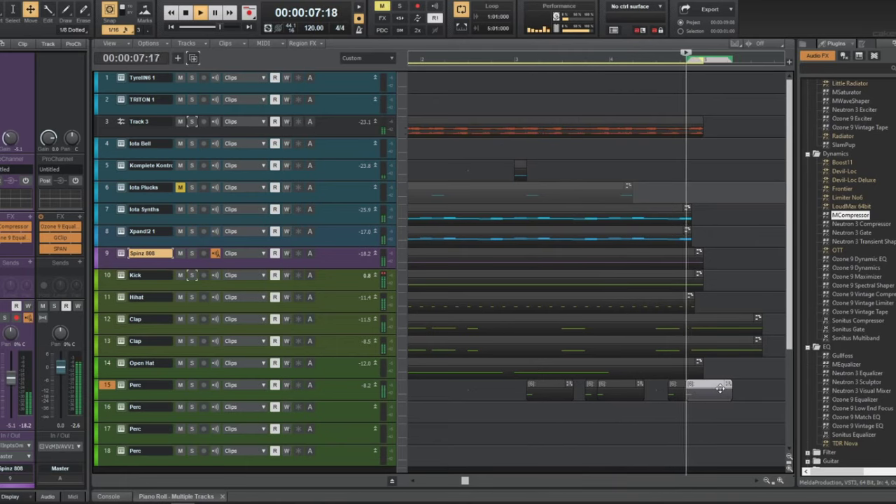
pyautogui.press('space')
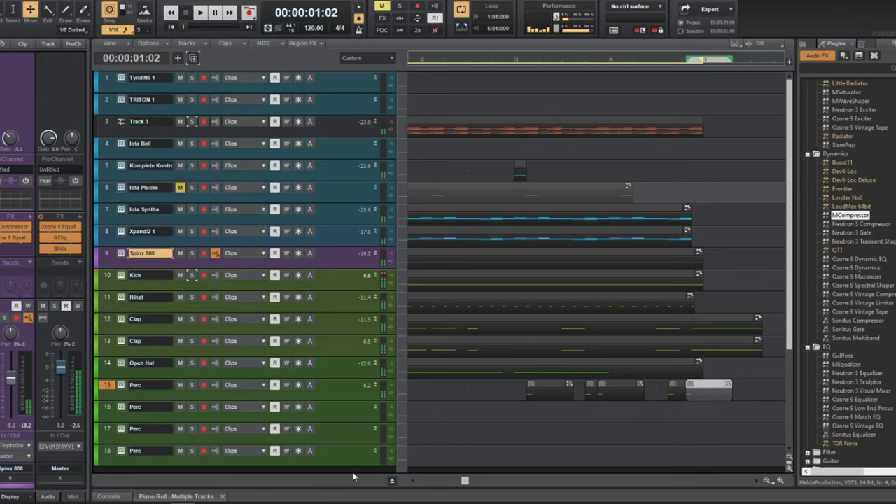
# - Open the sampler of the Perc on track 16 and browse its files to the Only Trap Kit You Need folder
pyautogui.moveTo(336, 401); pyautogui.dragTo(336, 396)
pyautogui.click(102, 394)
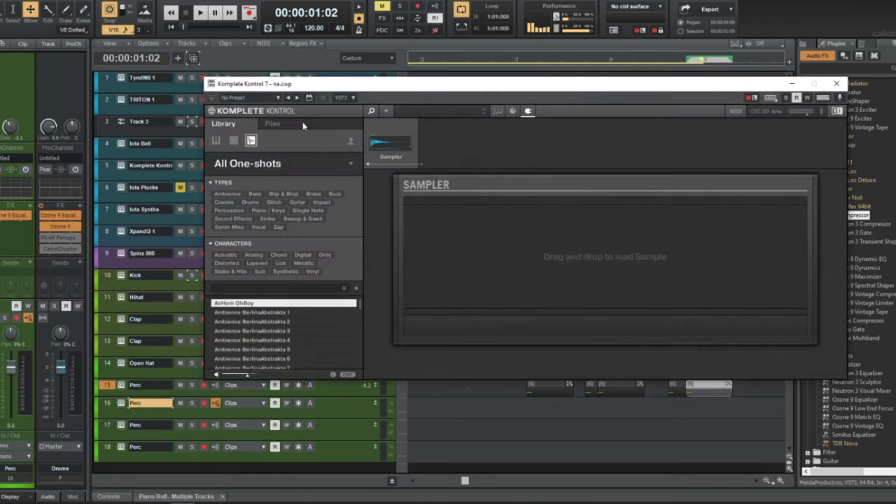
pyautogui.click(299, 124)
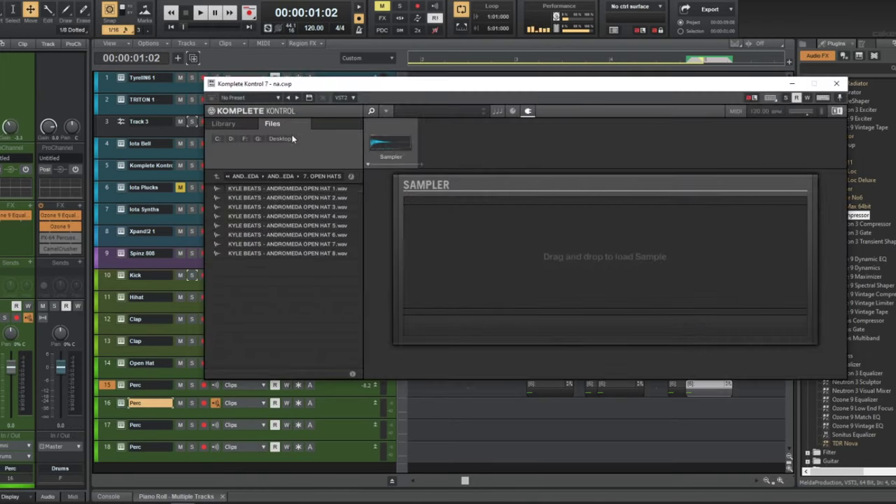
pyautogui.click(274, 178)
pyautogui.click(271, 177)
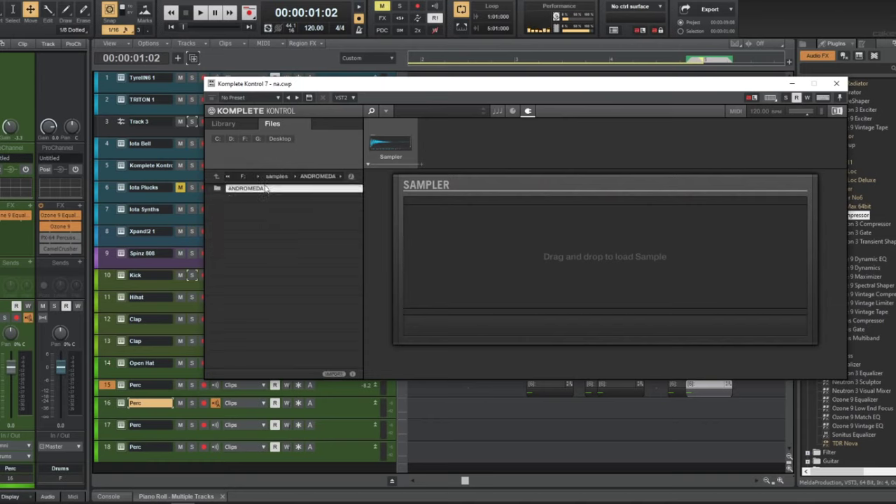
pyautogui.click(273, 177)
pyautogui.scroll(-5, 304, 322)
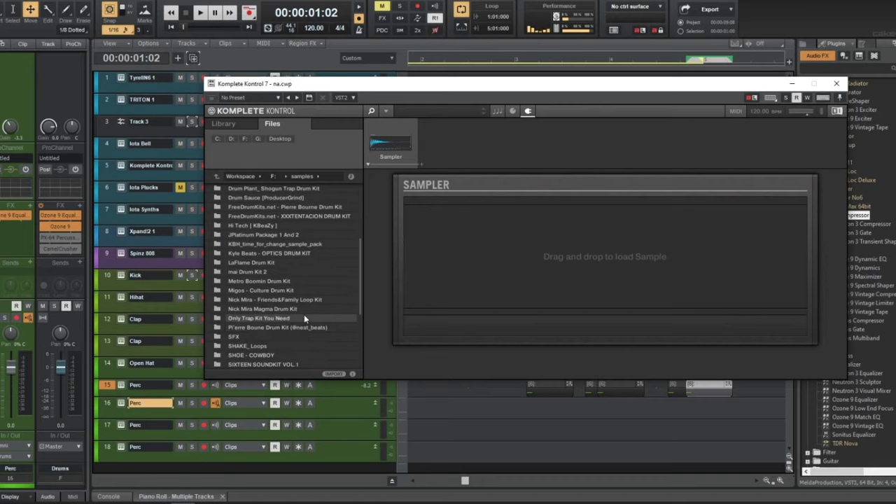
pyautogui.doubleClick(304, 317)
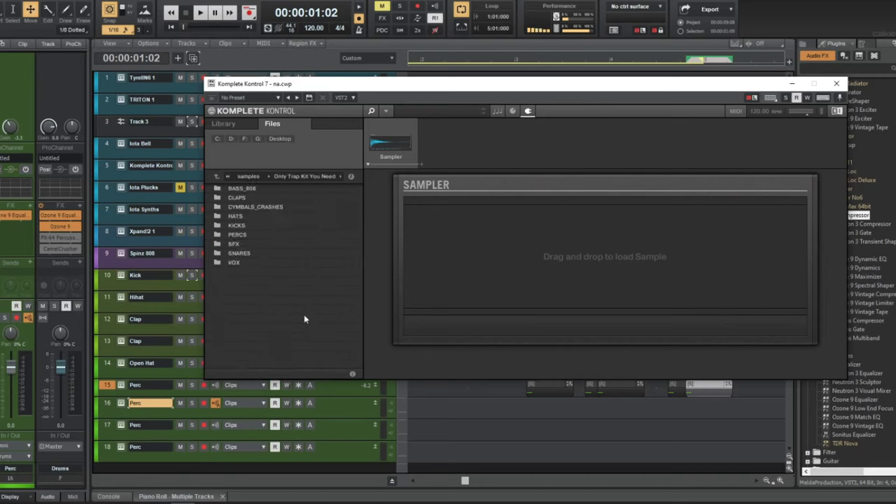
# - Load That One Dro Bongo (PERC).wav from the PERCS folder into the track 16 sampler and close it
pyautogui.doubleClick(267, 238)
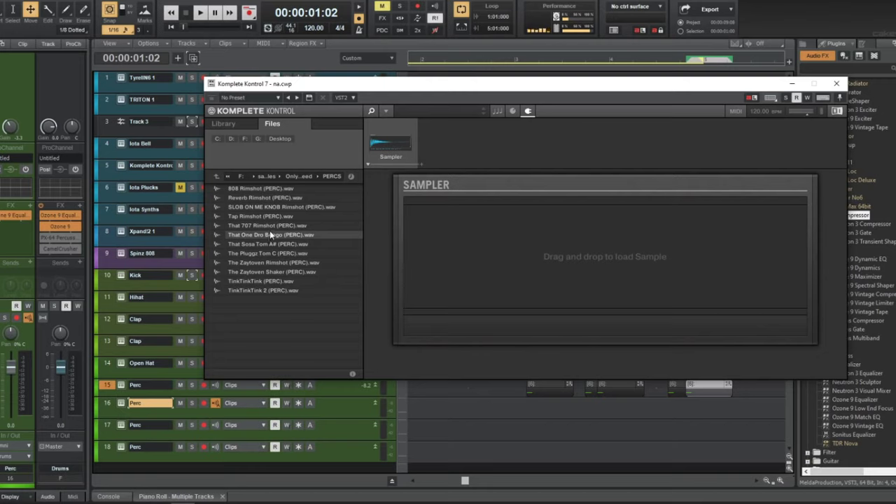
pyautogui.click(271, 235)
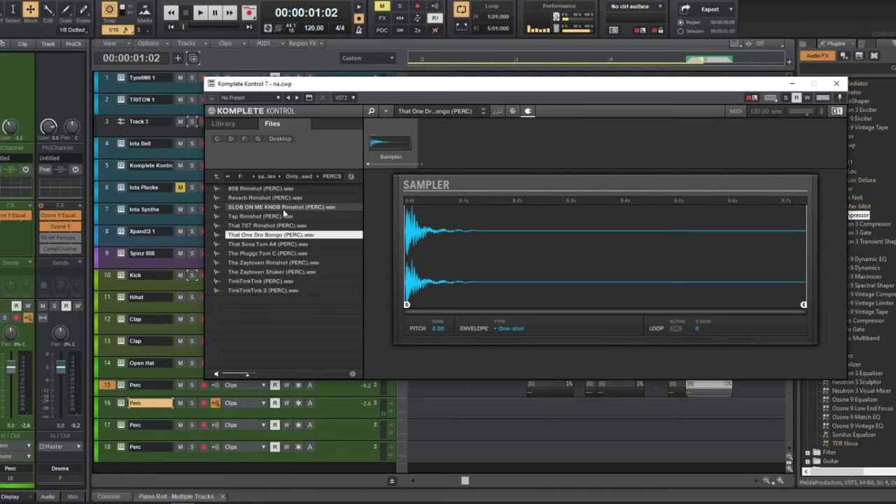
pyautogui.click(299, 175)
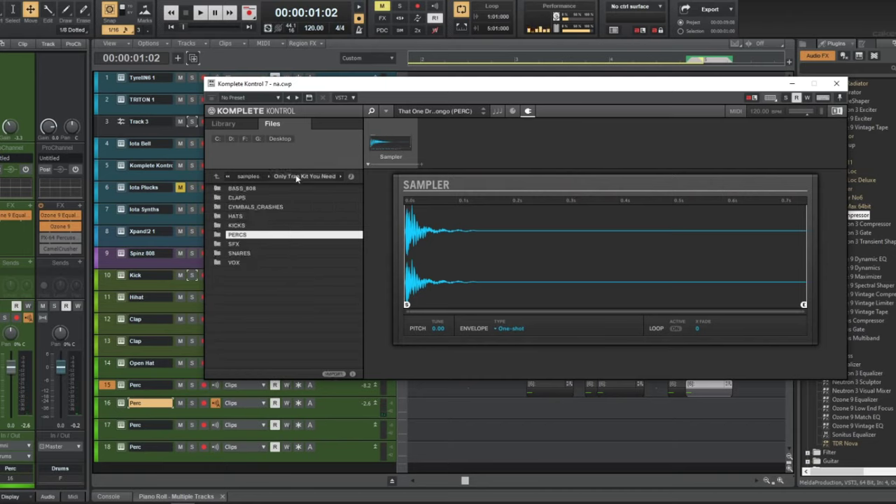
pyautogui.doubleClick(256, 236)
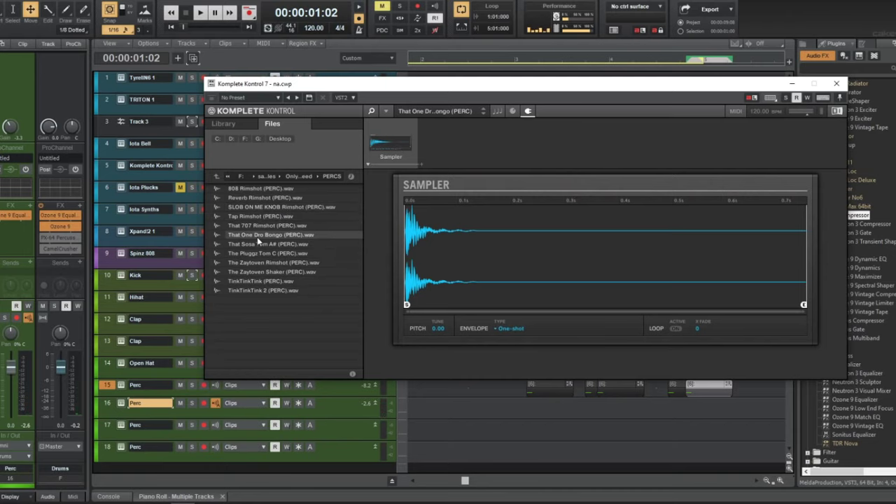
pyautogui.click(836, 85)
# - Play the beat briefly from the start with the Perc clip on track 16 selected and the track disarmed
pyautogui.click(204, 404)
pyautogui.click(105, 404)
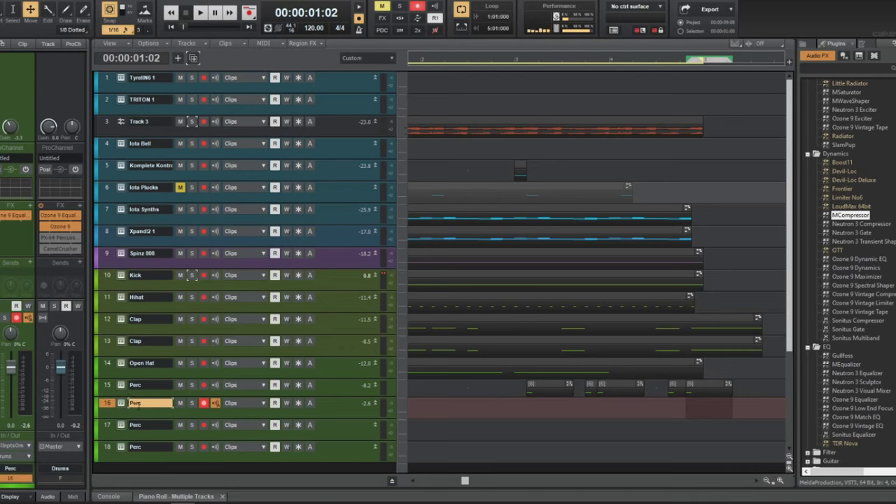
pyautogui.press('w')
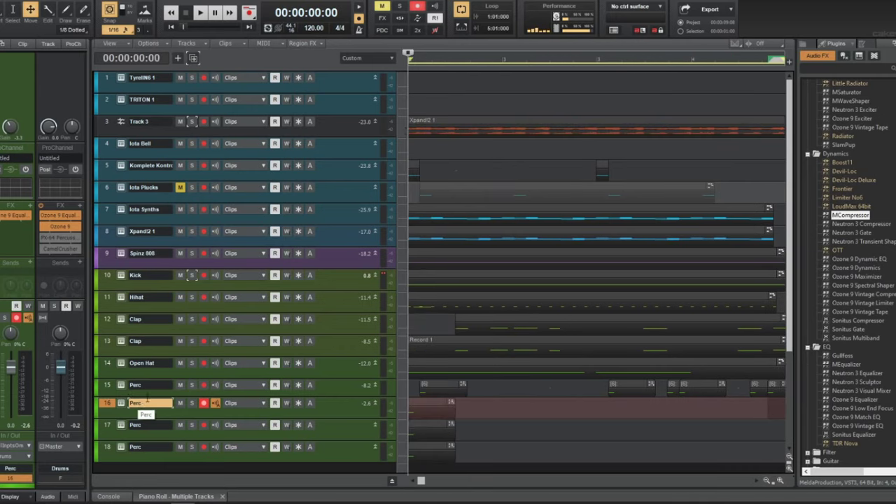
pyautogui.click(437, 404)
pyautogui.click(203, 405)
pyautogui.press('space')
pyautogui.press('space')
# - Move the Perc clip on track 16 to about a sixteenth after beat 2 of bar 1, replaying from the start
pyautogui.moveTo(418, 403); pyautogui.dragTo(449, 404)
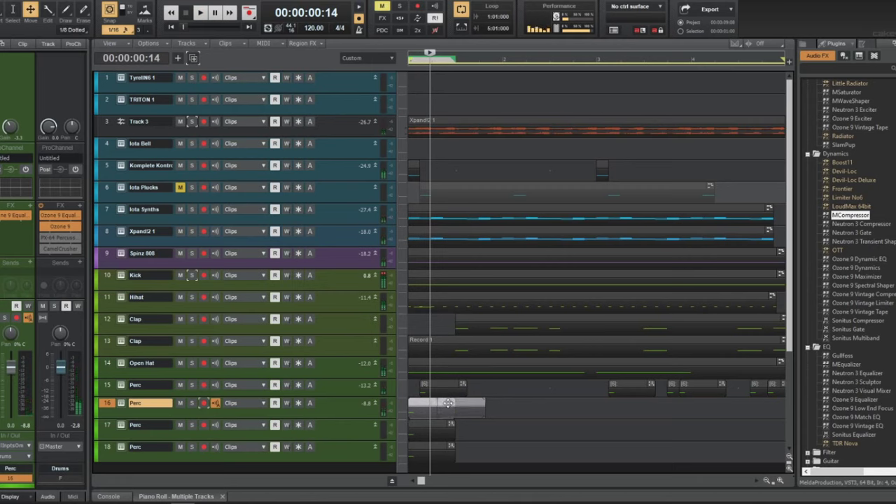
pyautogui.press('w')
pyautogui.press('space')
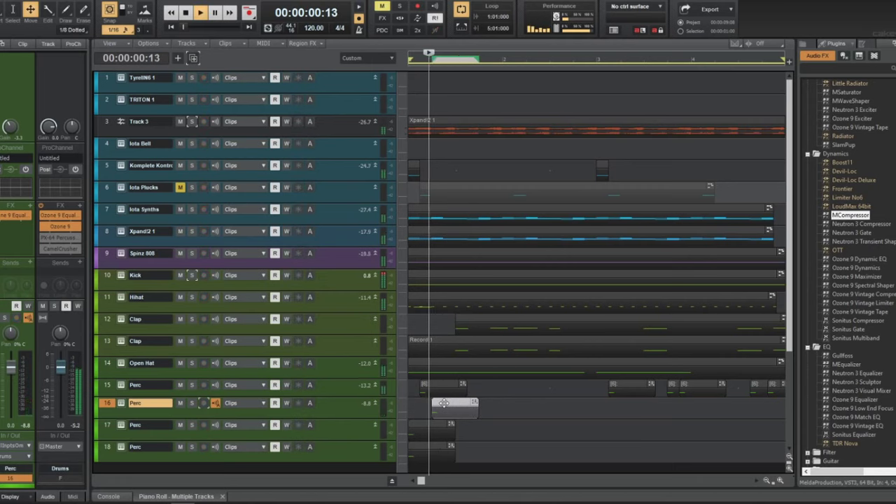
pyautogui.press('space')
pyautogui.press('w')
pyautogui.press('space')
# - Place linked copies of the track 16 Perc clip twice in the second half of bar 2 and once an eighth note into bar 4
pyautogui.moveTo(451, 406); pyautogui.dragTo(593, 411)
pyautogui.press('w')
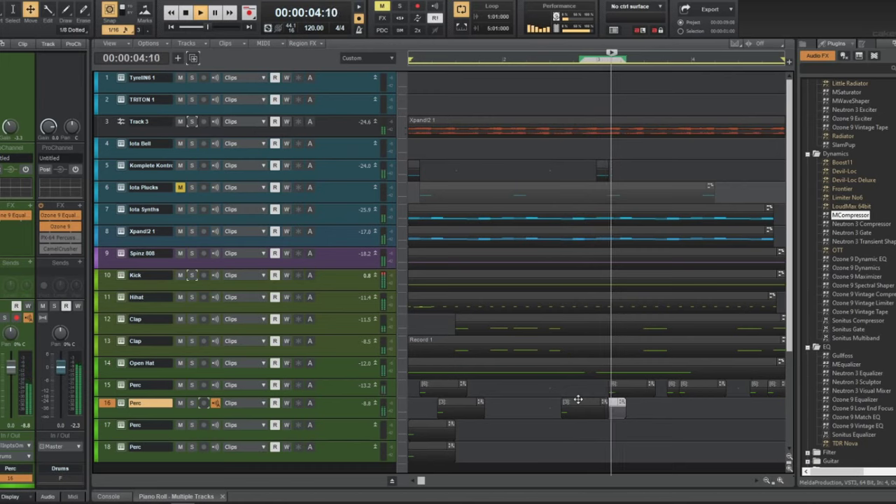
pyautogui.click(579, 404)
pyautogui.moveTo(579, 405); pyautogui.dragTo(656, 402)
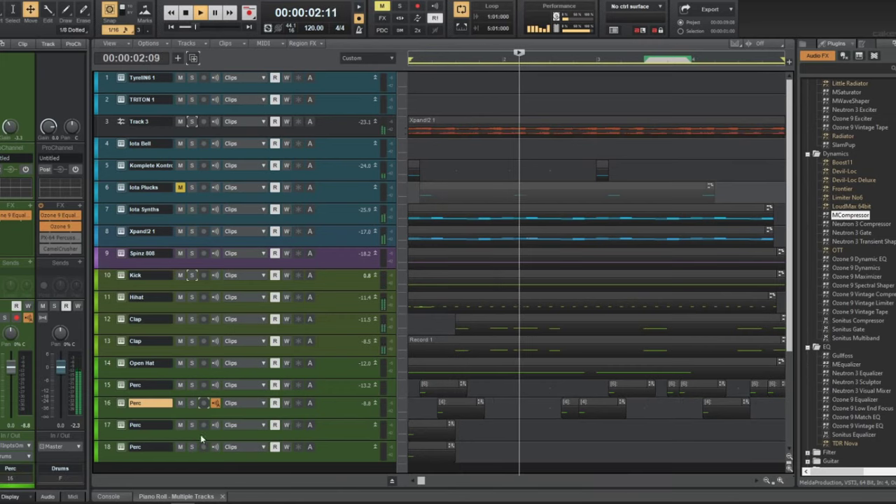
# - Load Cxdy - Scales (Rim).wav from the Space Cadet kit's Rims folder into the Perc sampler on track 17 and close it
pyautogui.click(216, 425)
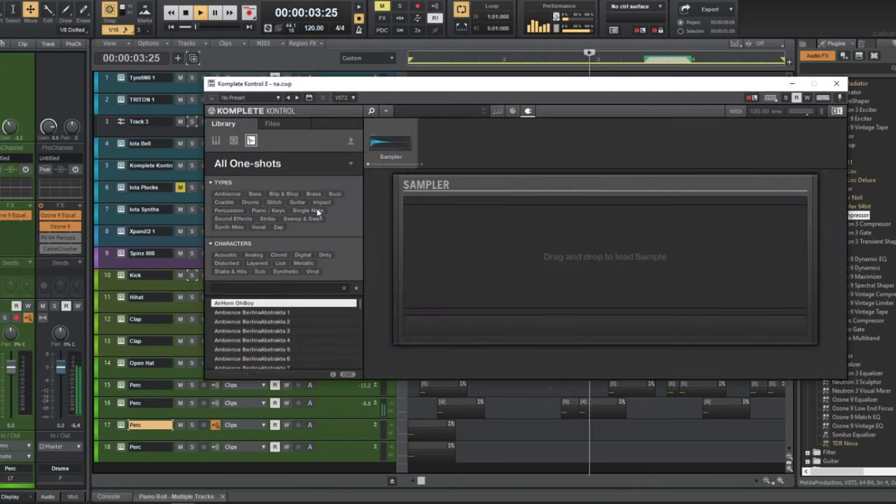
pyautogui.click(299, 122)
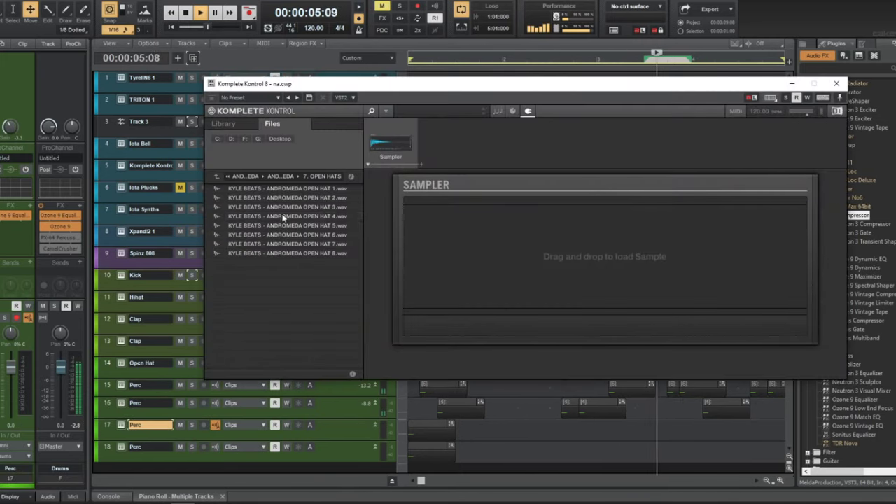
pyautogui.click(247, 176)
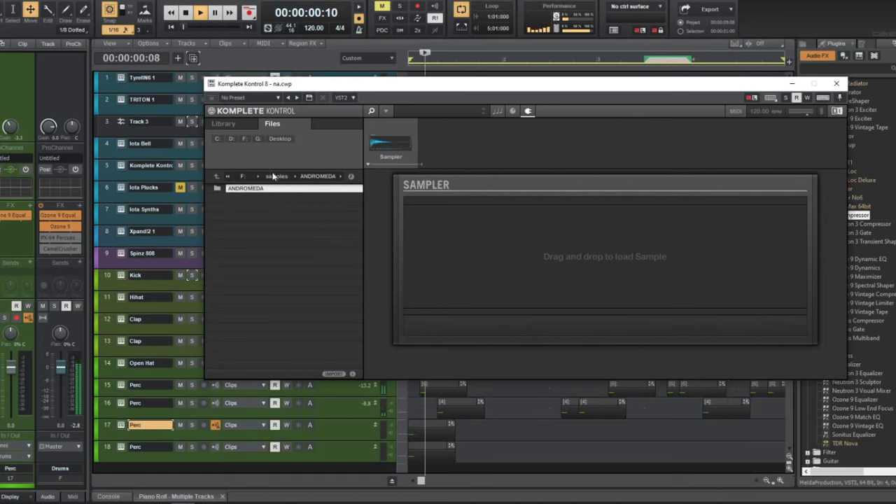
pyautogui.click(277, 176)
pyautogui.doubleClick(273, 268)
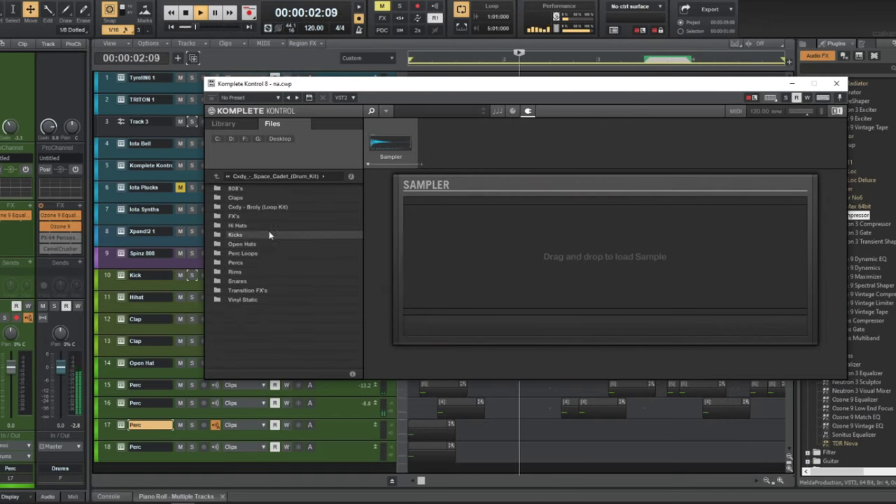
pyautogui.doubleClick(262, 269)
pyautogui.doubleClick(264, 273)
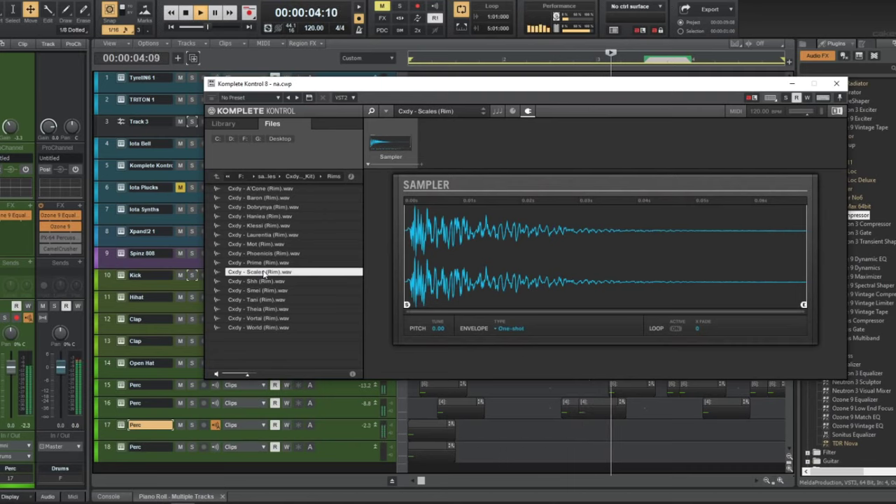
pyautogui.click(836, 83)
# - Turn on the second and third steps in the step sequencer pattern of the Perc clip on track 17
pyautogui.doubleClick(430, 423)
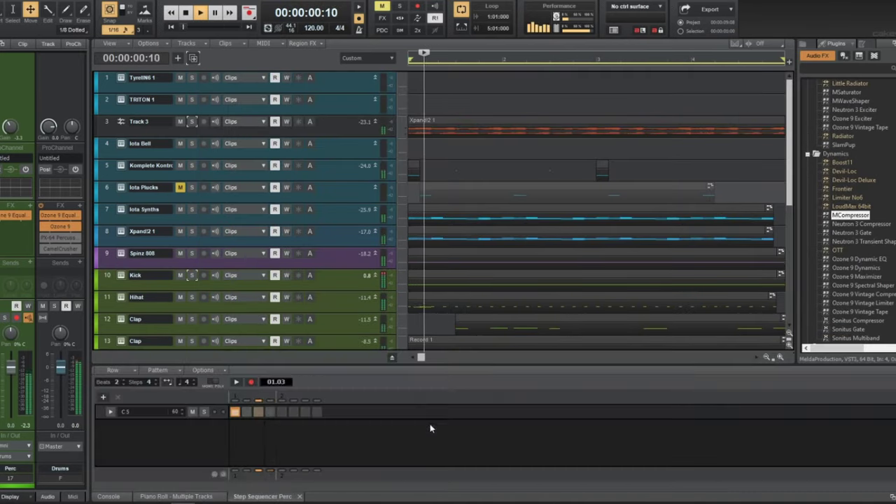
pyautogui.click(258, 413)
pyautogui.click(246, 413)
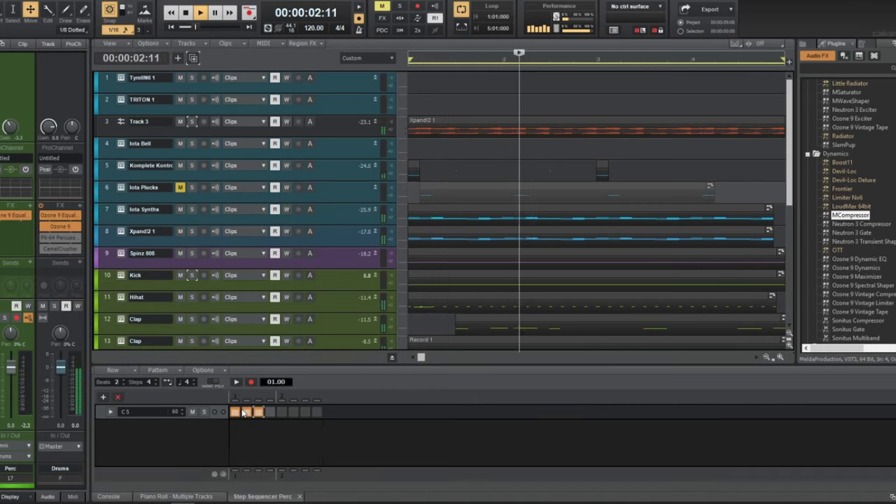
pyautogui.press('d')
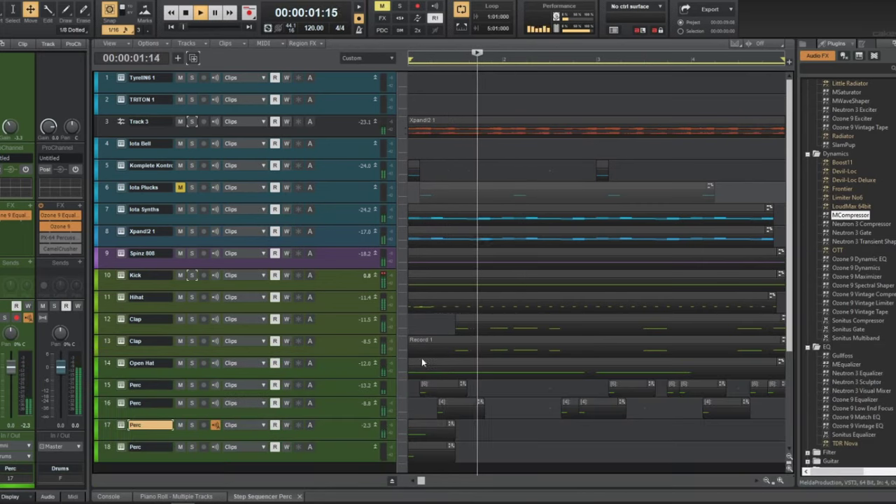
# - Move the track 17 Perc clip to the second half of bar 3 and turn off the third step of its pattern
pyautogui.moveTo(421, 426); pyautogui.dragTo(660, 426)
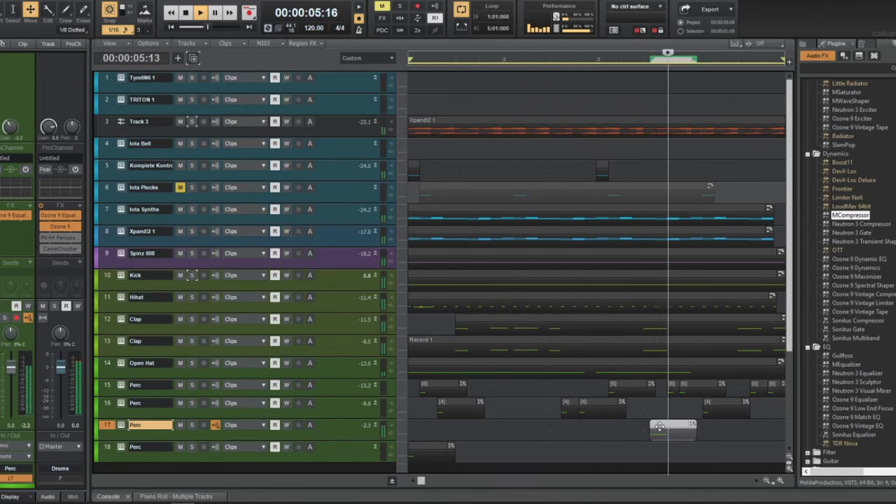
pyautogui.click(621, 431)
pyautogui.doubleClick(659, 430)
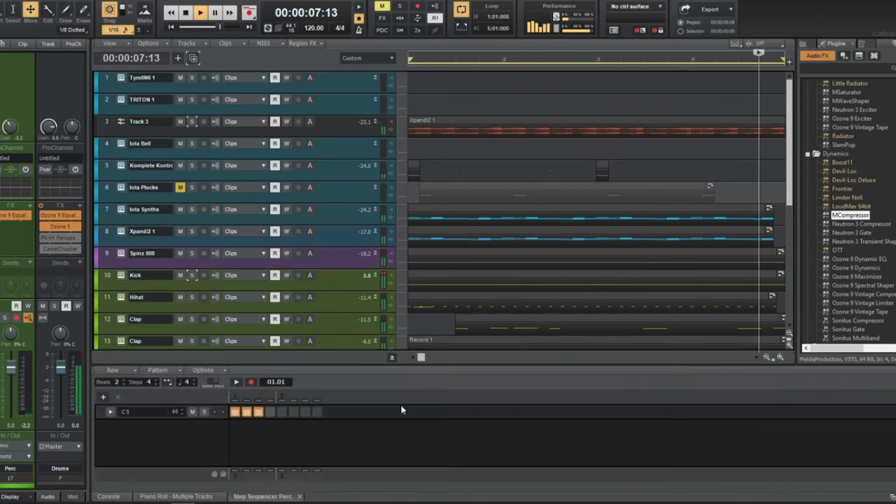
pyautogui.click(262, 412)
pyautogui.press('d')
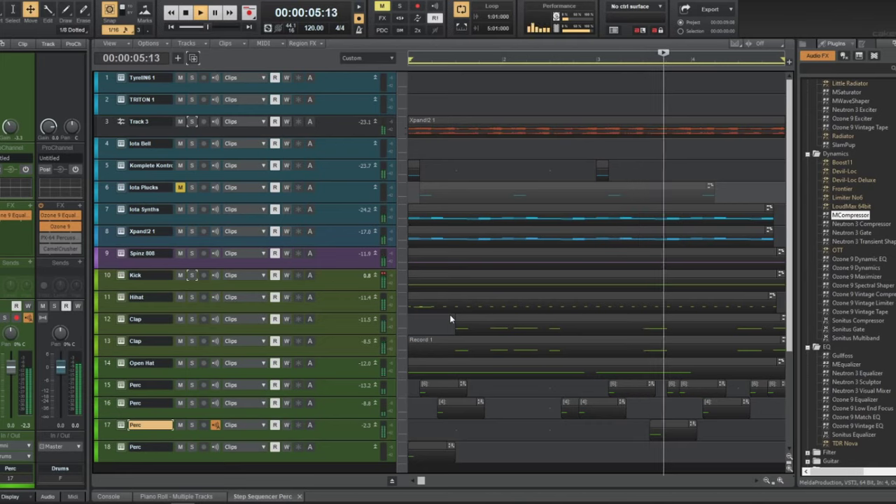
pyautogui.doubleClick(665, 431)
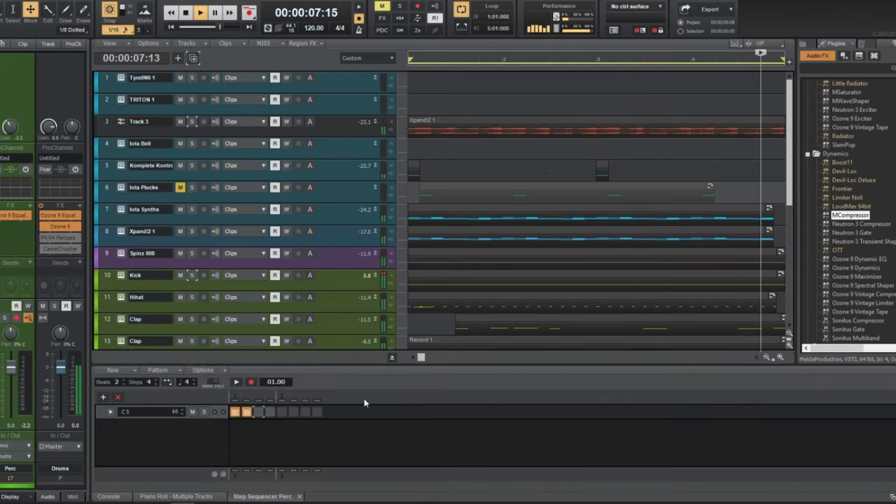
pyautogui.press('d')
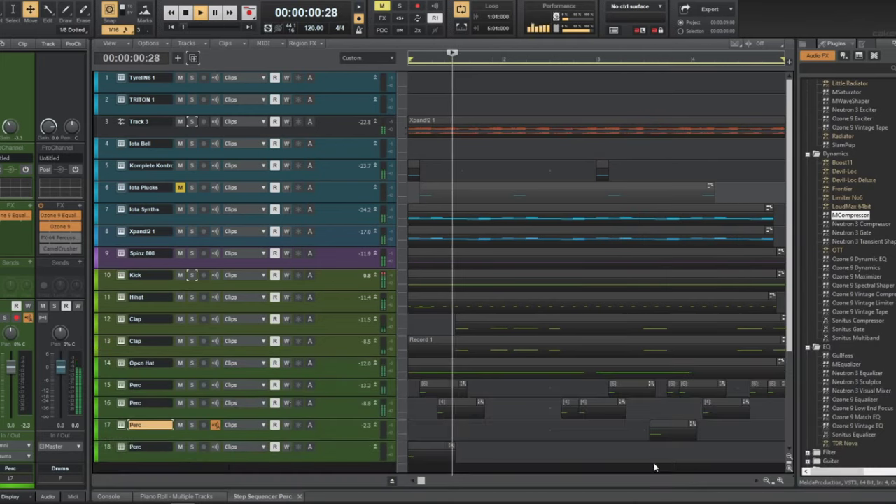
# - Shift the track 17 Perc clip to beat 2 of bar 4 during playback
pyautogui.click(672, 432)
pyautogui.moveTo(671, 433)
pyautogui.mouseDown()
pyautogui.moveTo(733, 432)
pyautogui.moveTo(676, 432)
pyautogui.mouseUp()
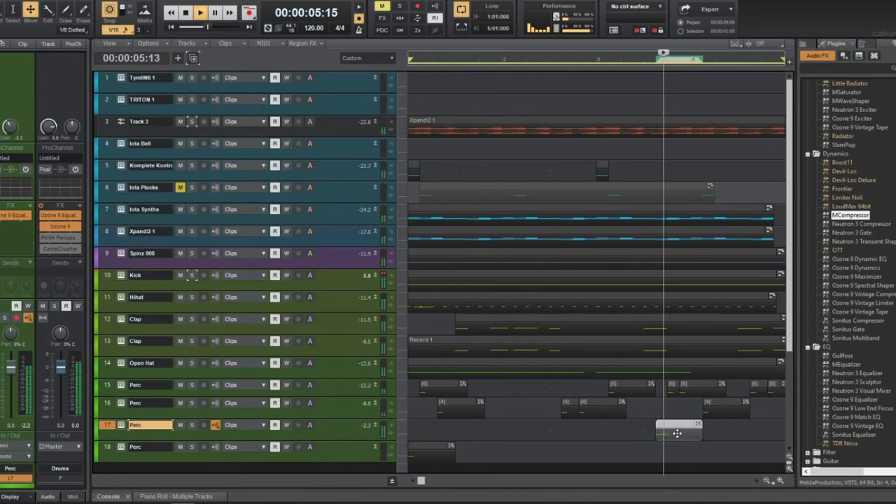
pyautogui.moveTo(692, 434); pyautogui.dragTo(743, 424)
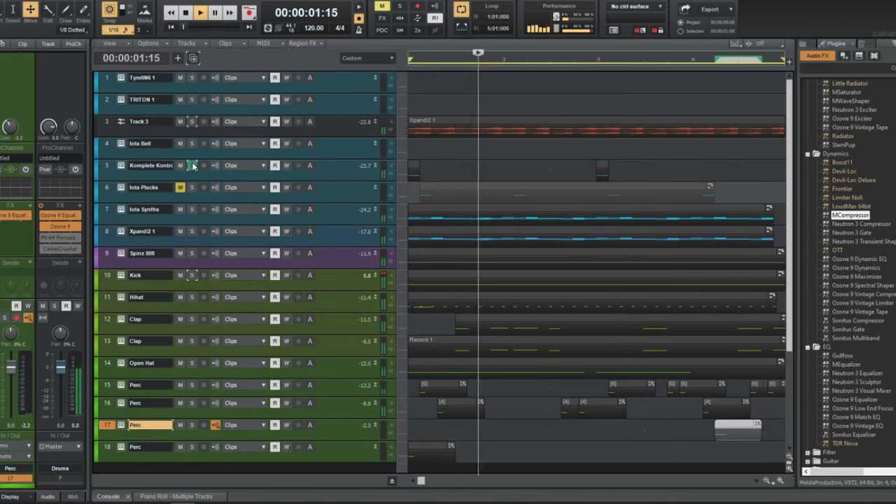
# - Audition vocal one-shots in the soloed track 5 sampler, load Vocal Em Barito and trim its end to about 0.44 s
pyautogui.click(122, 166)
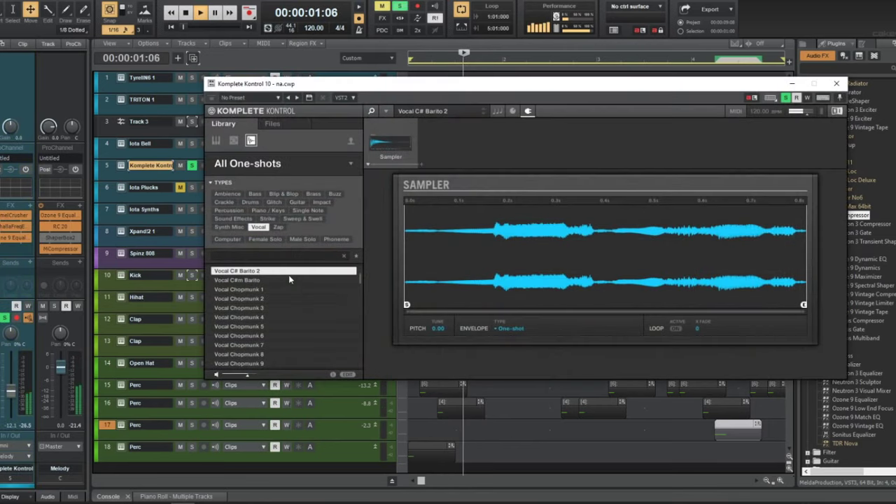
pyautogui.click(252, 299)
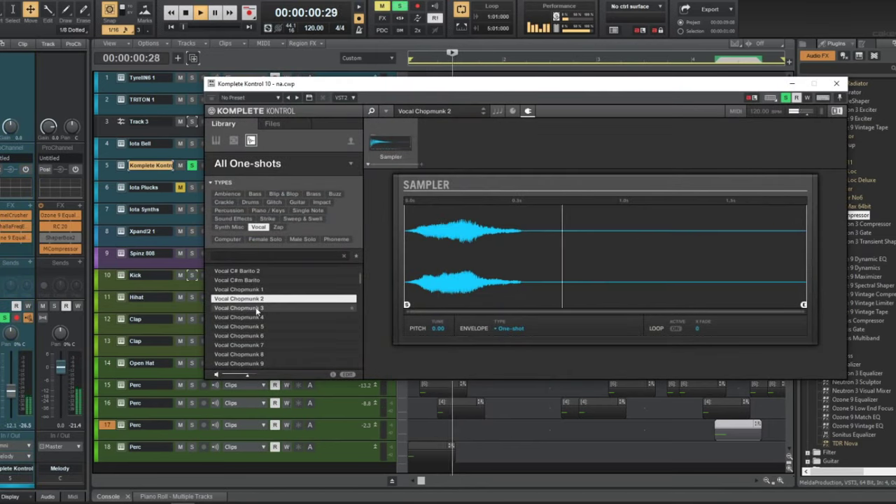
pyautogui.click(256, 308)
pyautogui.scroll(-2, 276, 337)
pyautogui.click(275, 337)
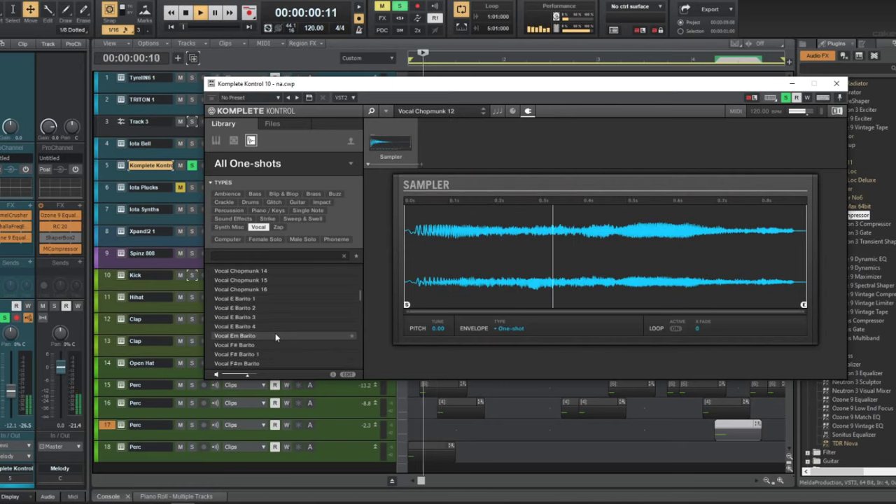
pyautogui.scroll(-3, 275, 337)
pyautogui.click(275, 337)
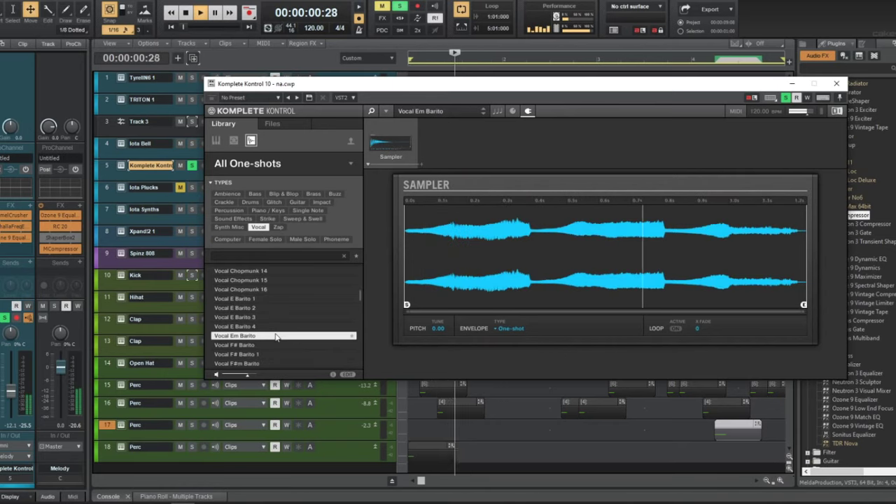
pyautogui.moveTo(804, 309); pyautogui.dragTo(548, 306)
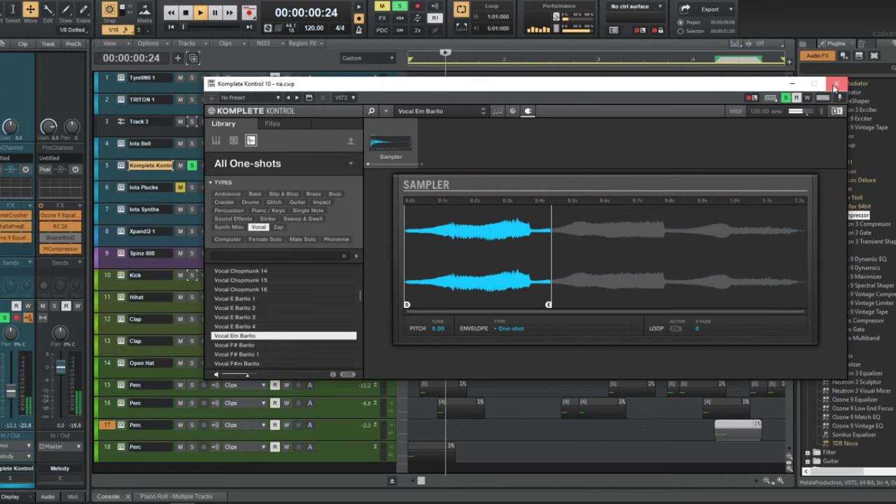
# - Open the track 5 vocal clip in the piano roll and raise both of its notes to C5
pyautogui.click(836, 84)
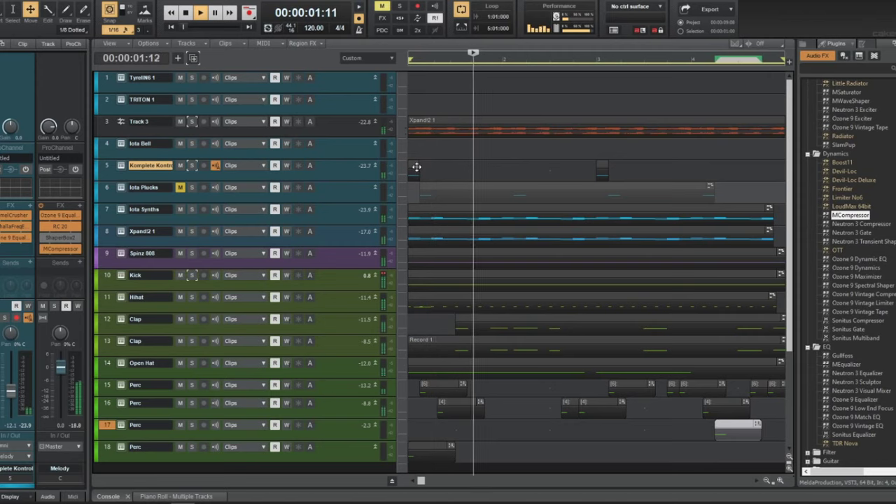
pyautogui.doubleClick(416, 166)
pyautogui.press('d')
pyautogui.hotkey('shift', 'd')
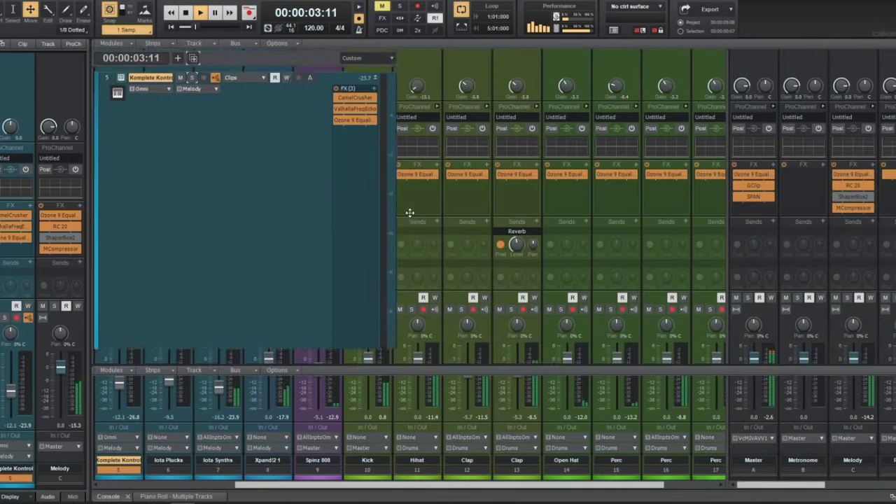
pyautogui.doubleClick(424, 199)
pyautogui.hotkey('shift', 'd')
pyautogui.press('d')
pyautogui.press('d')
pyautogui.hotkey('shift', 'd')
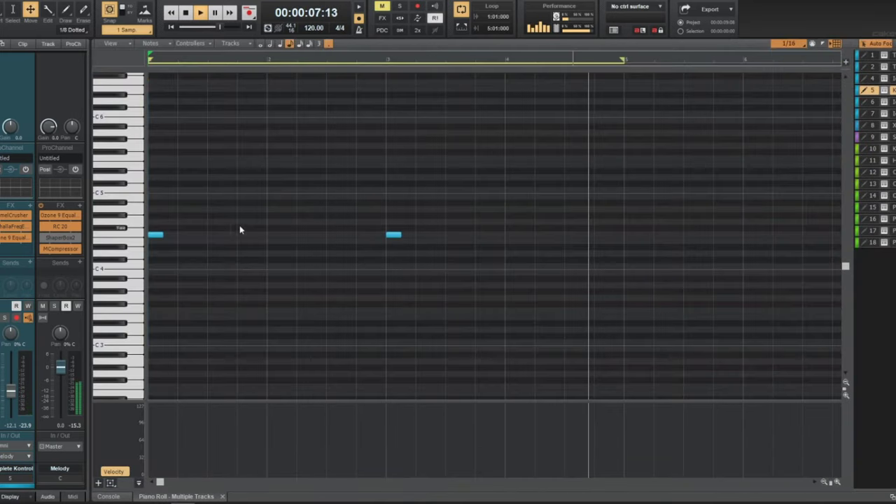
pyautogui.click(140, 236)
pyautogui.moveTo(154, 236); pyautogui.dragTo(156, 194)
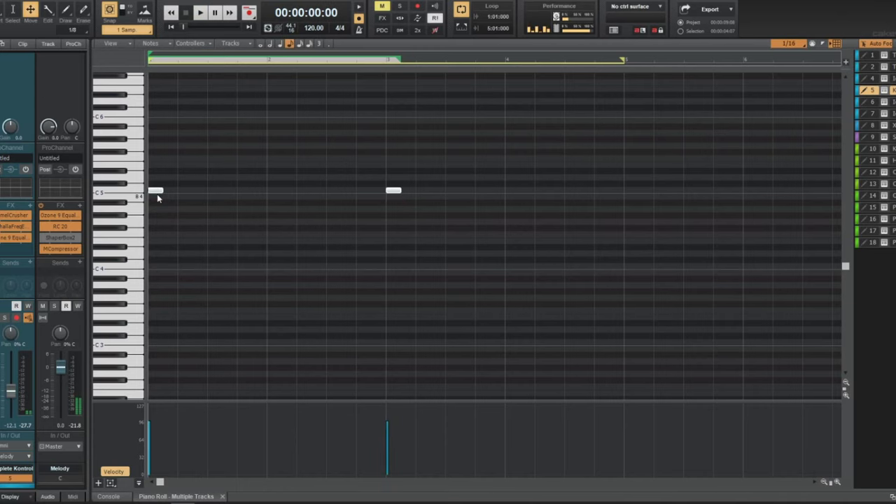
pyautogui.press('d')
pyautogui.press('f')
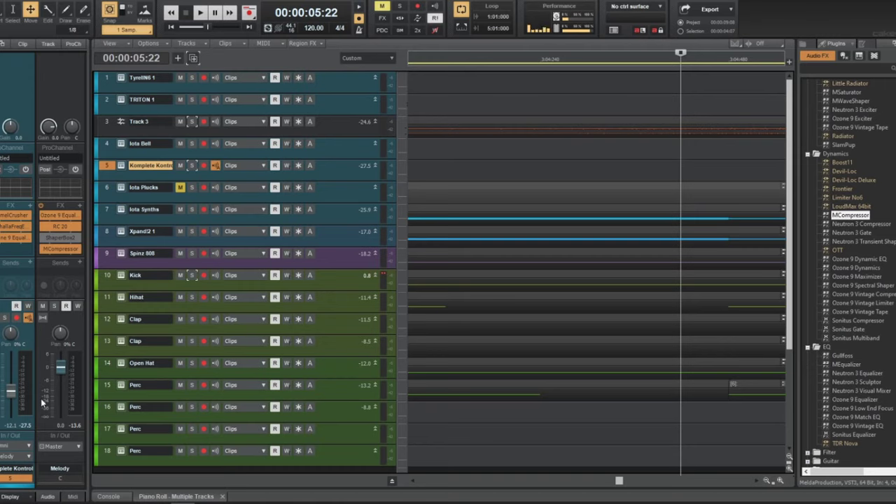
pyautogui.click(3, 1)
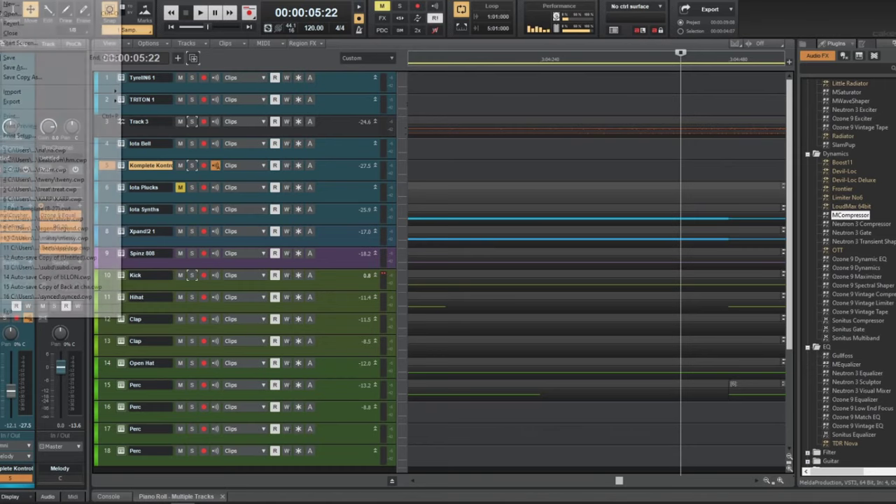
pyautogui.click(8, 4)
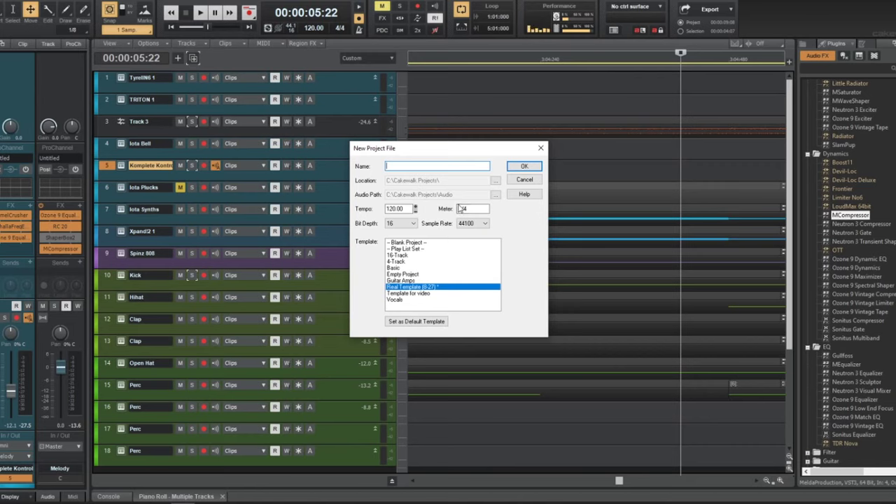
pyautogui.click(524, 180)
pyautogui.click(522, 180)
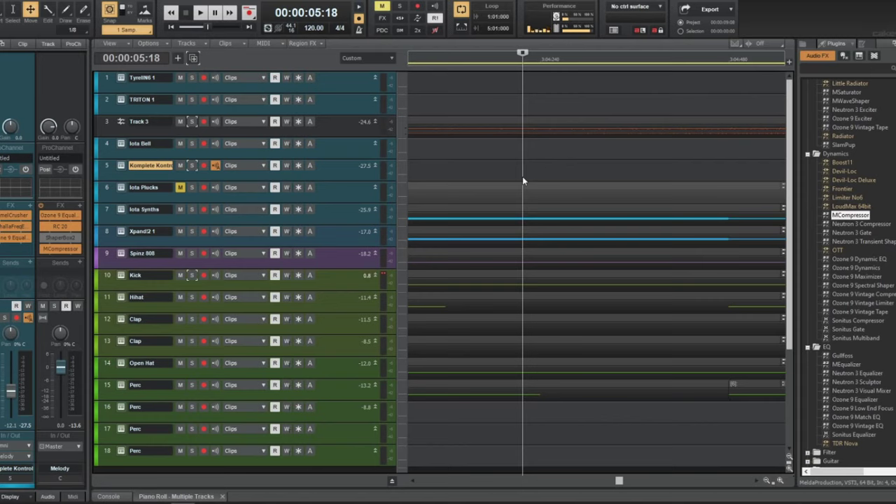
# - Save the project and play the beat from the start
pyautogui.hotkey('ctrl', 's')
pyautogui.press('w')
pyautogui.press('space')
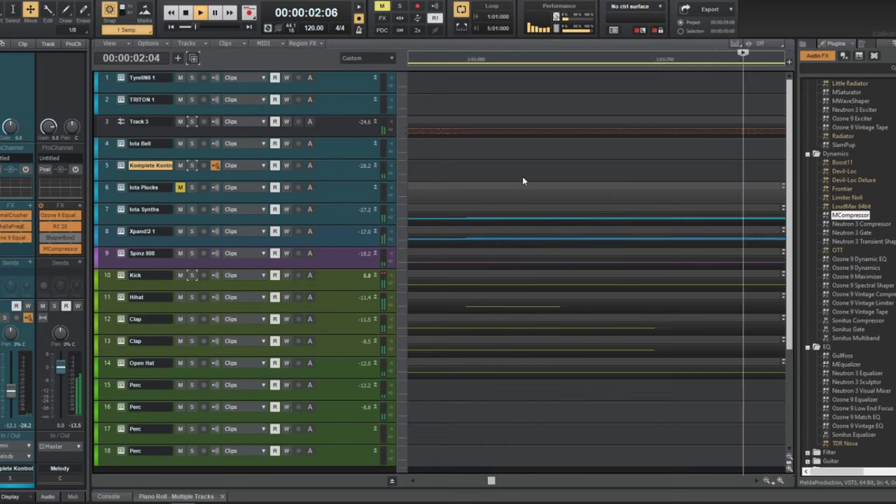
pyautogui.press('space')
pyautogui.press('w')
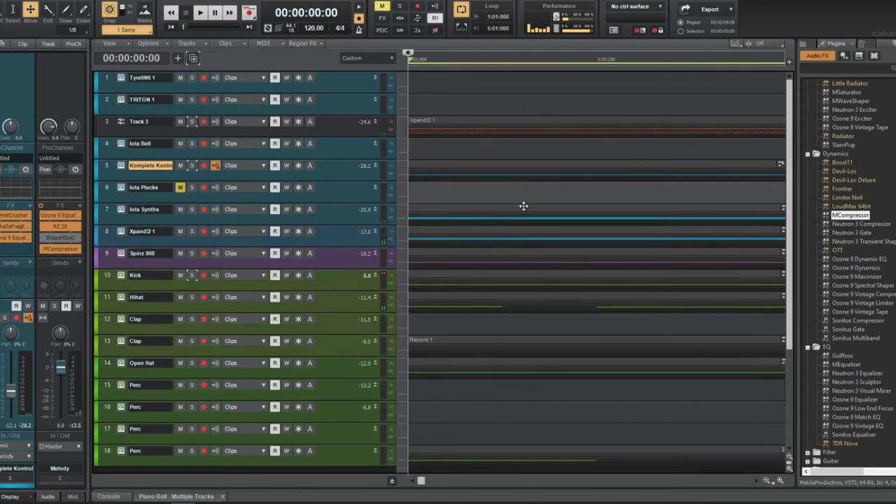
pyautogui.scroll(-1, 519, 241)
pyautogui.press('space')
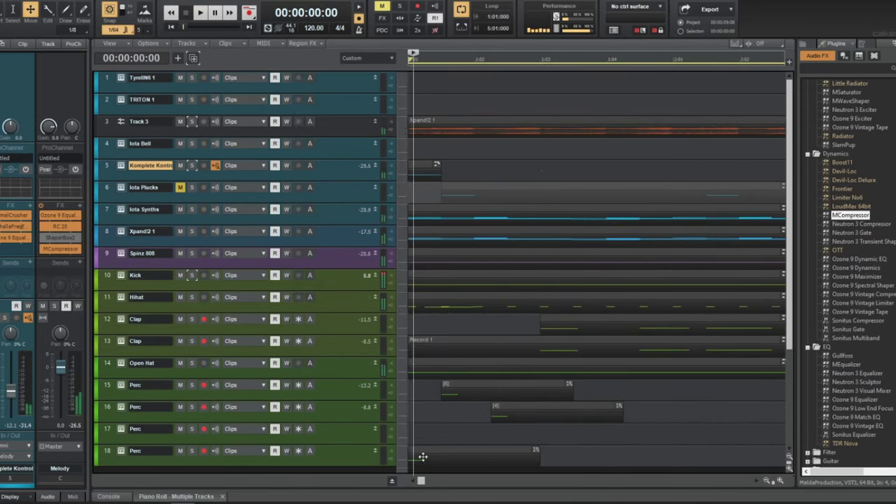
# - Try the beat without the first Perc clip on track 16 by deleting it, and undo the deletion
pyautogui.click(516, 406)
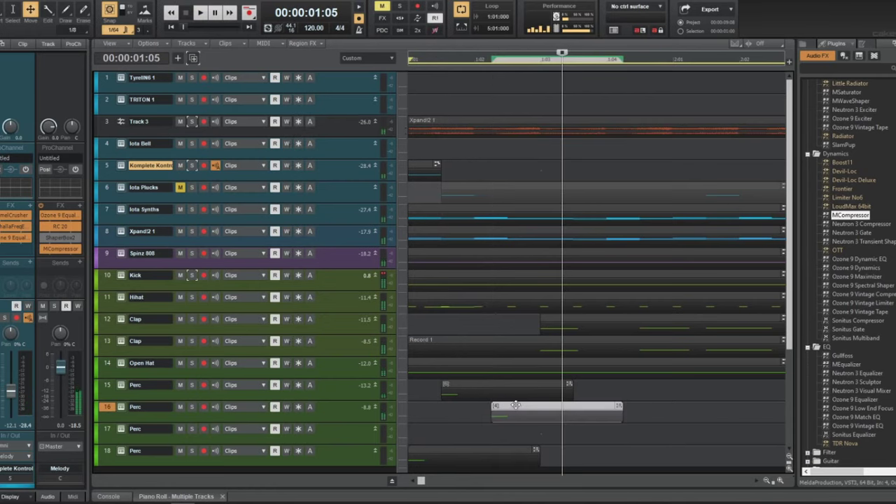
pyautogui.press('Delete')
pyautogui.press('w')
pyautogui.press('space')
pyautogui.scroll(-2, 514, 406)
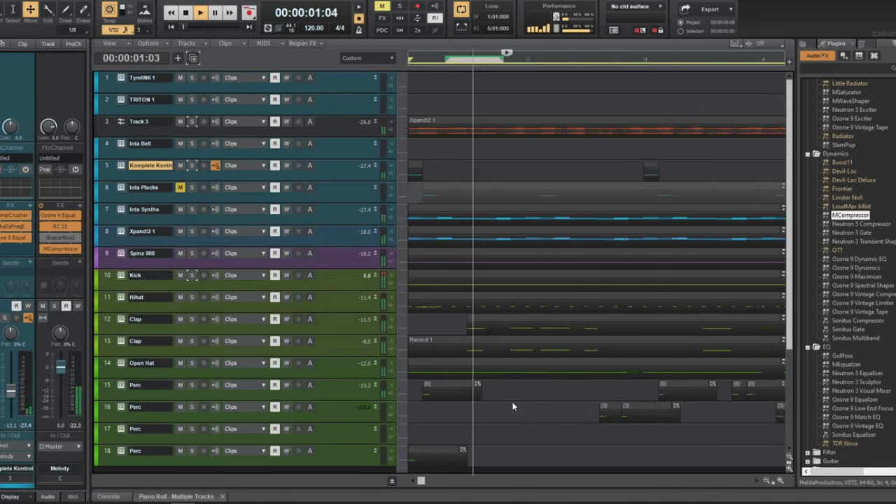
pyautogui.scroll(-2, 513, 406)
pyautogui.press('space')
pyautogui.hotkey('ctrl', 'z')
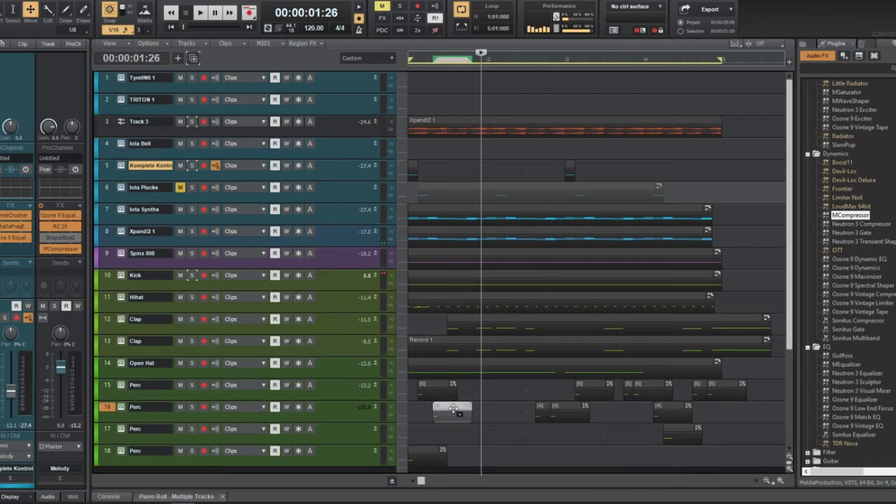
# - Copy the first Perc clip on track 16 one sixteenth note further along and play the beat from the start
pyautogui.press('w')
pyautogui.press('space')
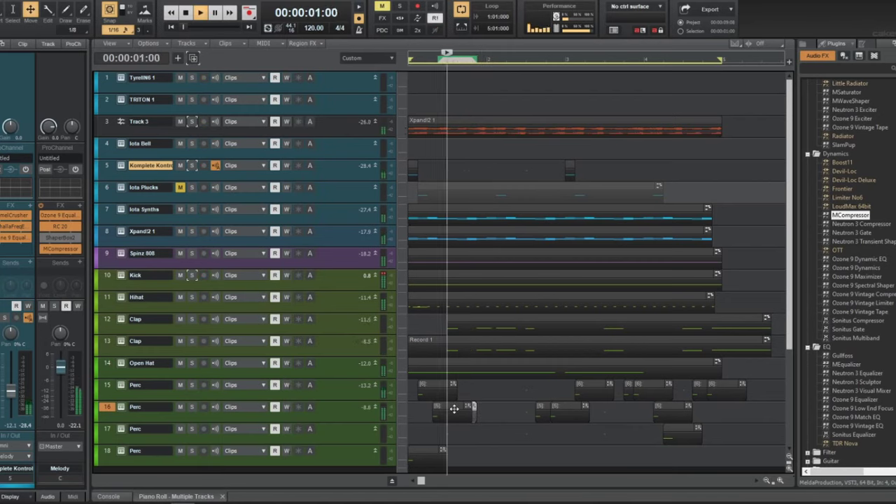
# - Lower the track 16 Perc volume to -8.4 dB and pan it 45% left during playback
pyautogui.click(339, 417)
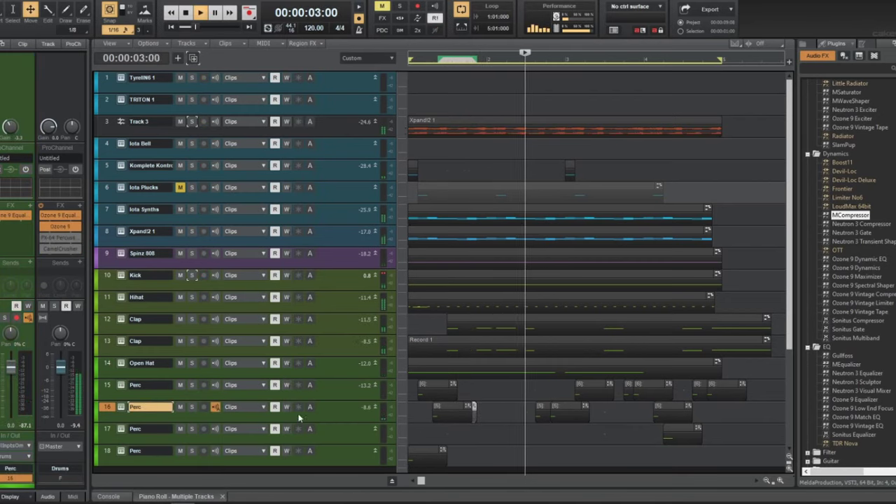
pyautogui.press('w')
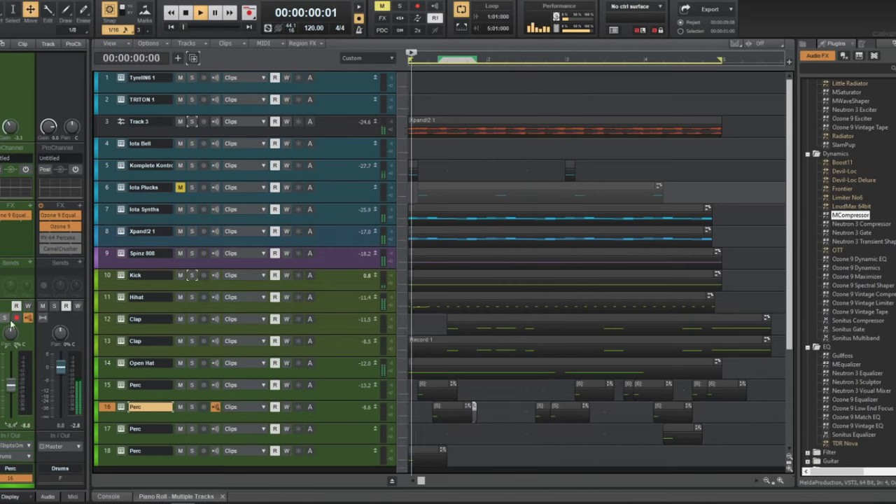
pyautogui.press('w')
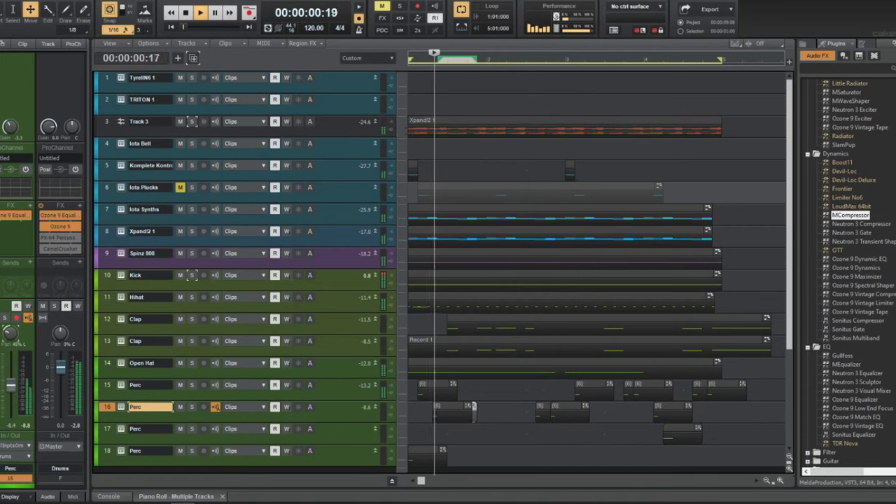
pyautogui.press('space')
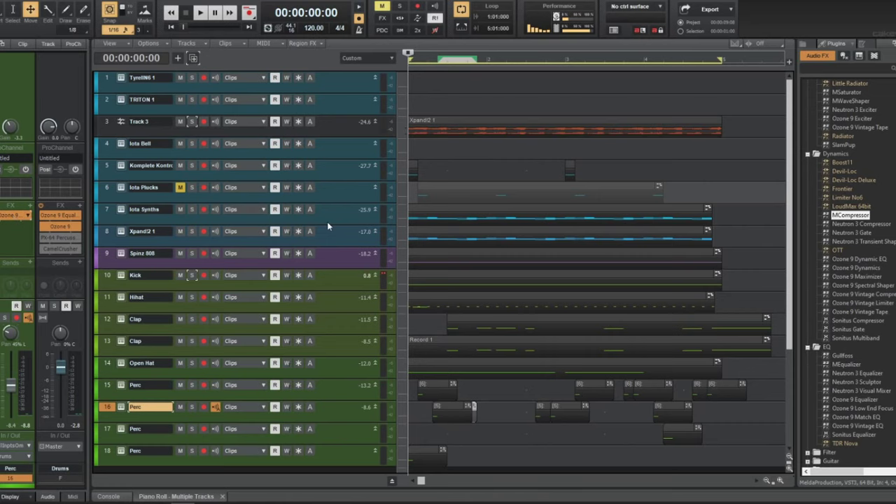
# - In the track 16 equalizer, cut 2.1 dB at 244 Hz with a bell band and raise the output to +7.0 dB
pyautogui.press('space')
pyautogui.moveTo(223, 214); pyautogui.dragTo(341, 241)
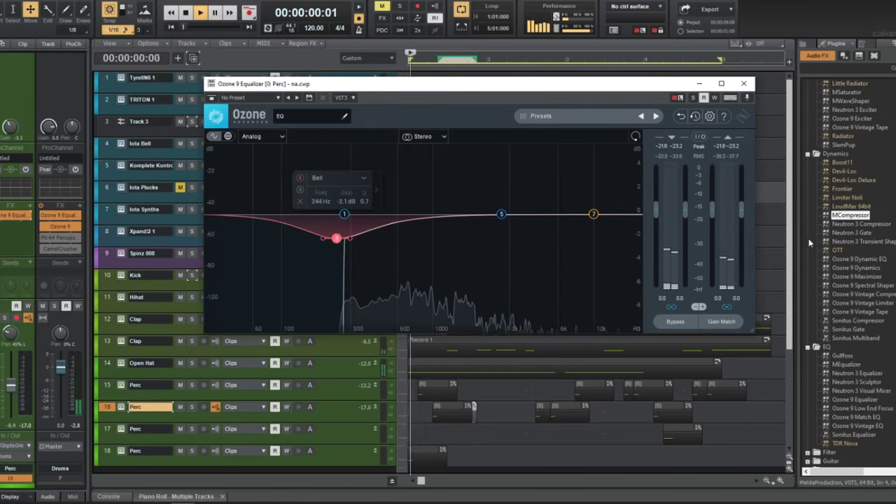
pyautogui.moveTo(743, 213); pyautogui.dragTo(743, 192)
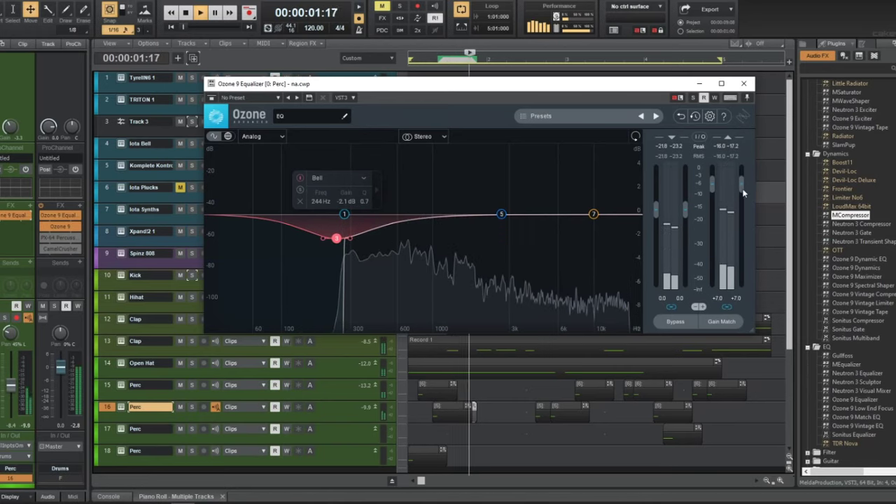
pyautogui.click(743, 84)
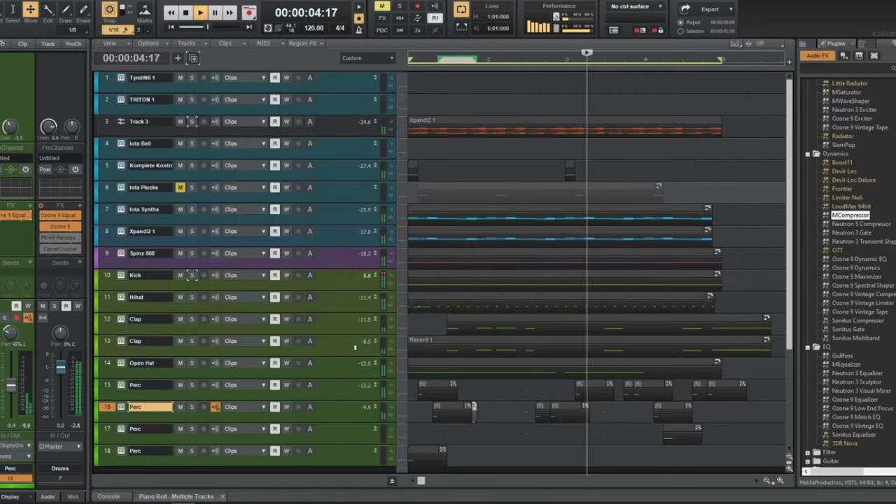
# - Pan the track 15 Perc 42% right
pyautogui.click(246, 379)
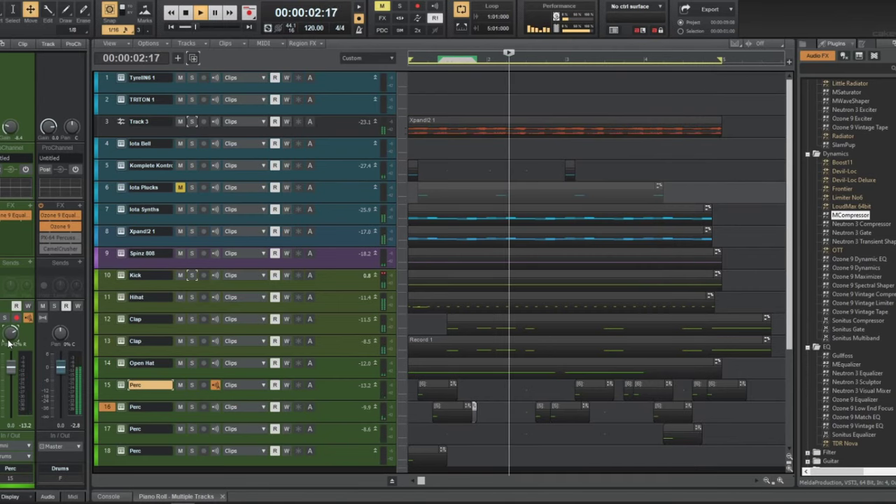
# - Duplicate the Hihat track without its clips as a new track 12
pyautogui.click(329, 300)
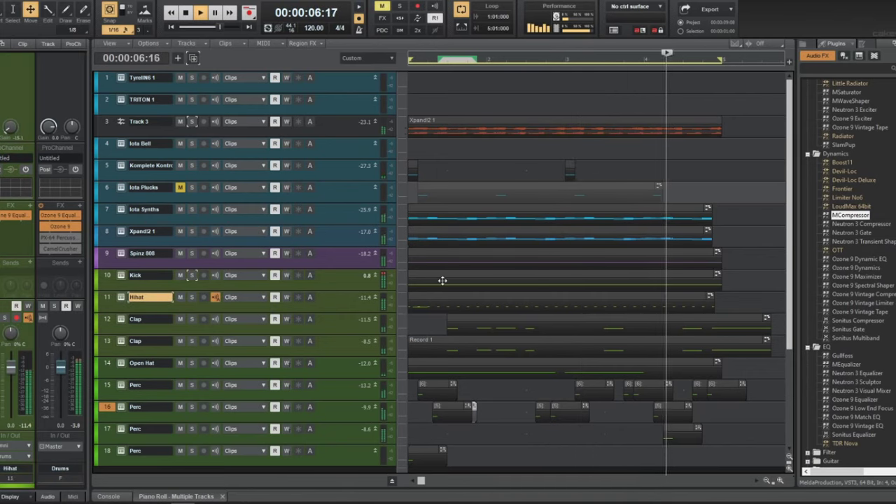
pyautogui.press('space')
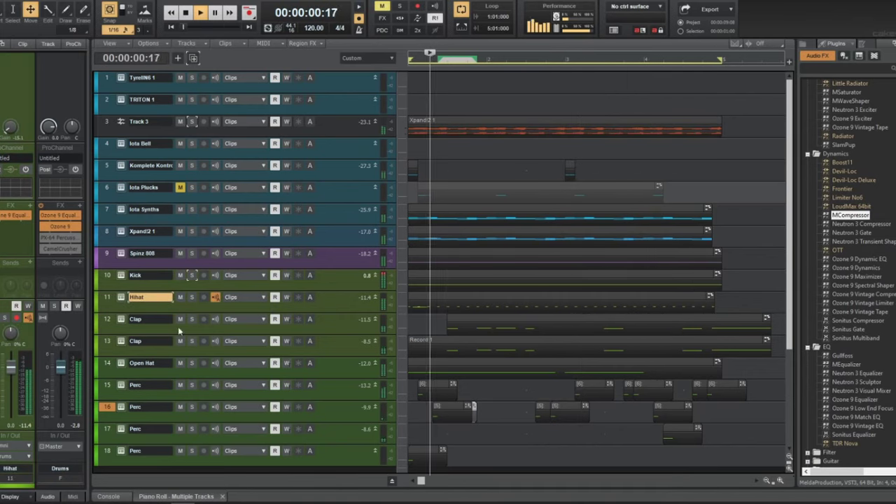
pyautogui.click(193, 61)
# - Open the piano roll and show only the duplicated Hihat track 12 in it
pyautogui.rightClick(430, 330)
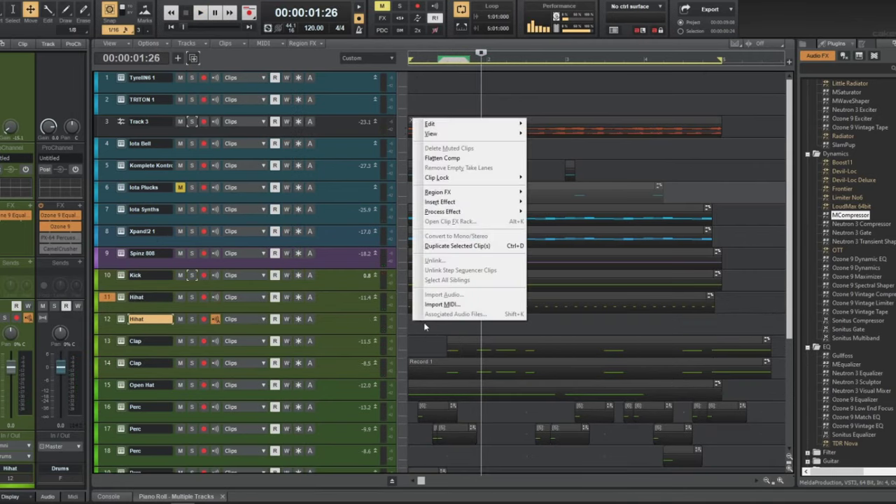
pyautogui.moveTo(490, 137)
pyautogui.click(530, 137)
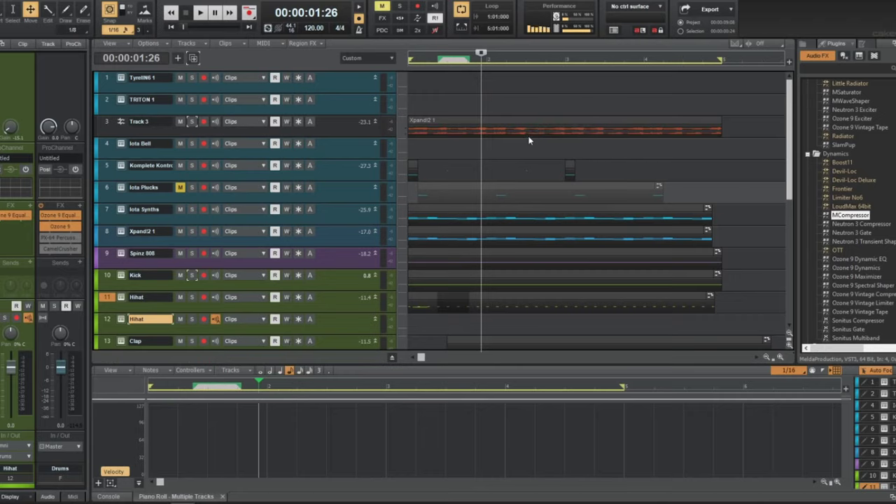
pyautogui.press('w')
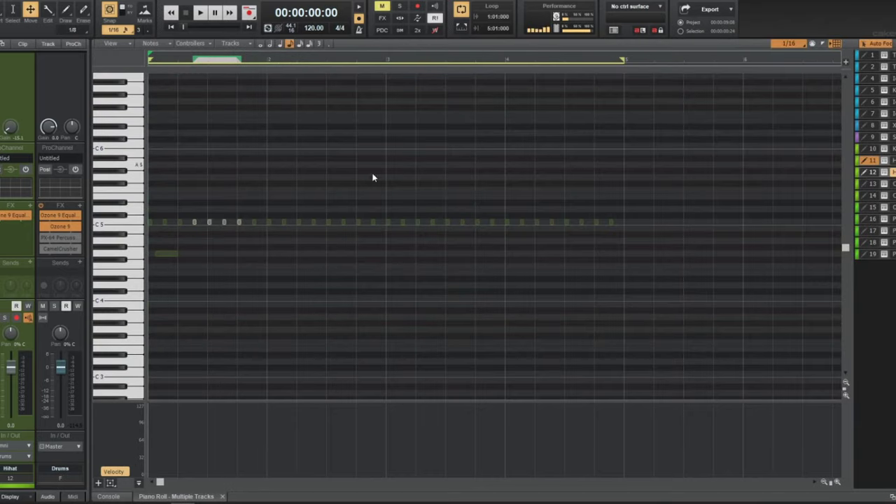
pyautogui.click(863, 172)
# - Draw a continuous run of notes on C5 at 64th snap from the start of bar 1 to just past beat 2
pyautogui.middleClick(746, 171)
pyautogui.click(765, 157)
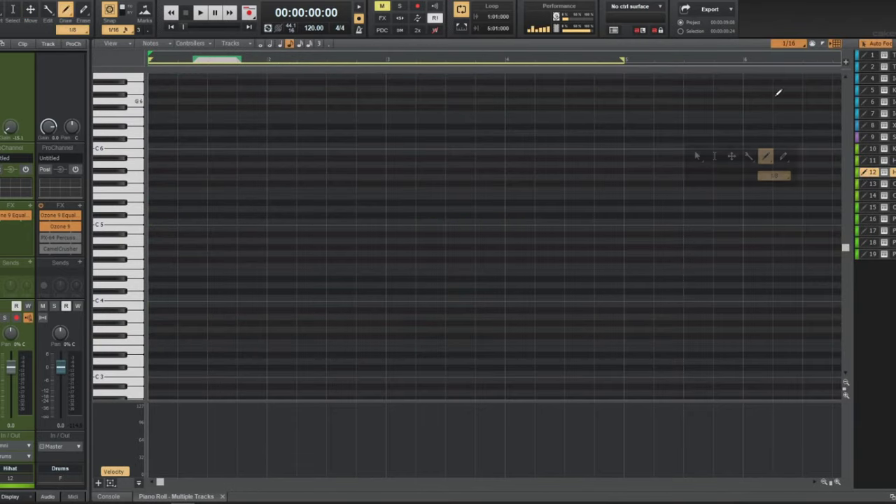
pyautogui.click(794, 45)
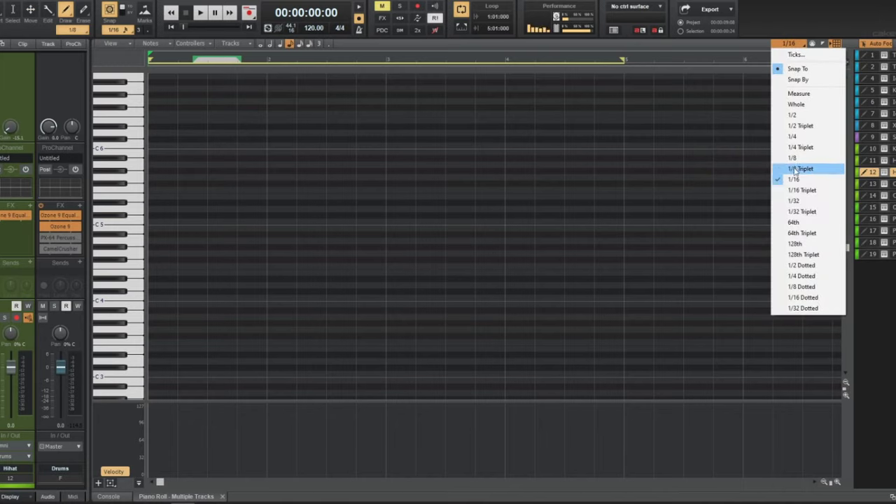
pyautogui.click(805, 200)
pyautogui.click(795, 44)
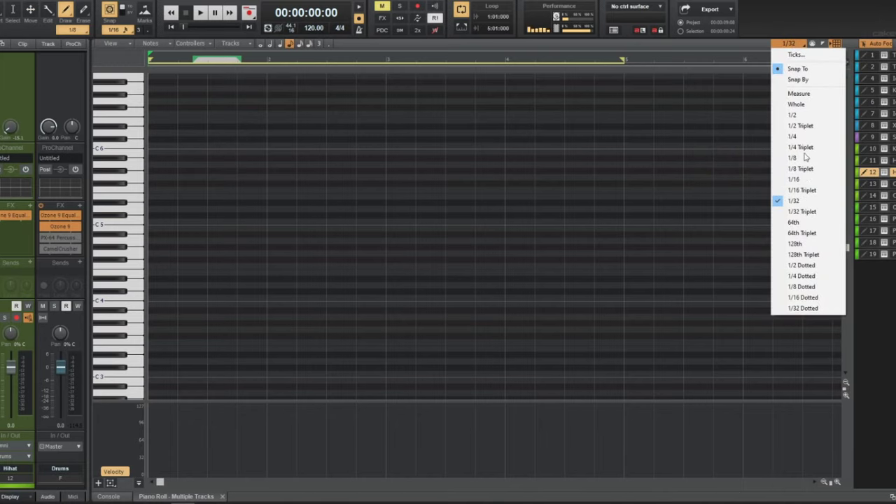
pyautogui.click(798, 226)
pyautogui.middleClick(757, 212)
pyautogui.click(770, 192)
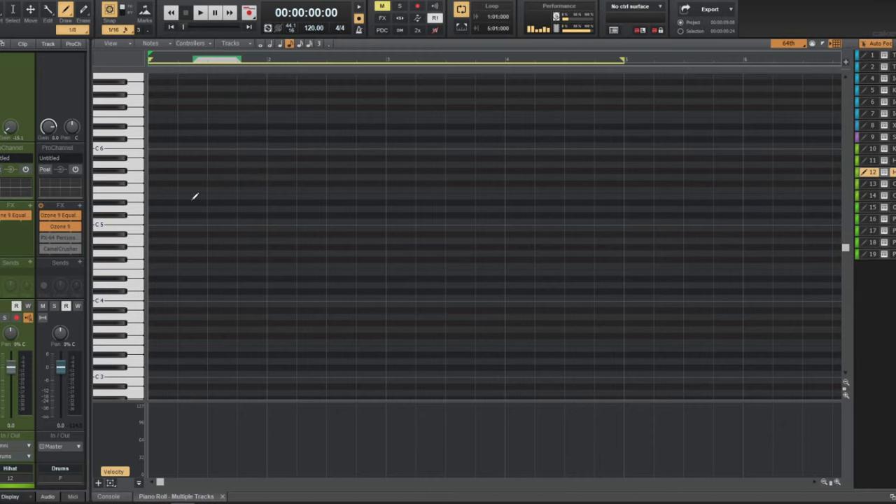
pyautogui.moveTo(171, 221); pyautogui.dragTo(149, 222)
pyautogui.press('space')
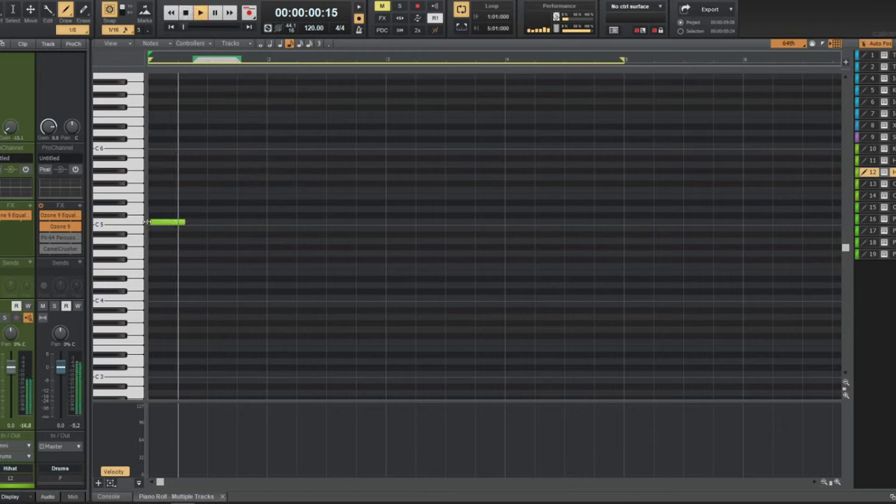
pyautogui.press('space')
pyautogui.press('space')
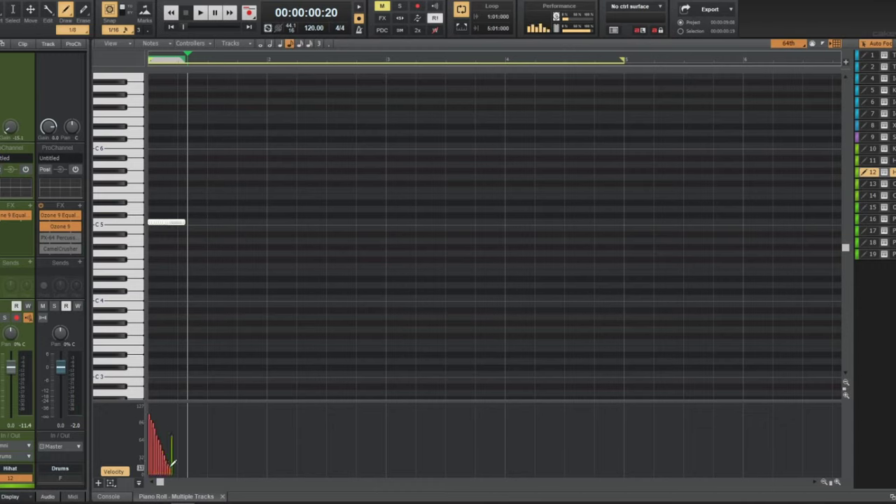
# - Draw a descending velocity ramp over the C5 hi-hat run, fading it towards zero, and play it back from the start
pyautogui.press('w')
pyautogui.press('space')
pyautogui.press('space')
pyautogui.press('w')
pyautogui.press('space')
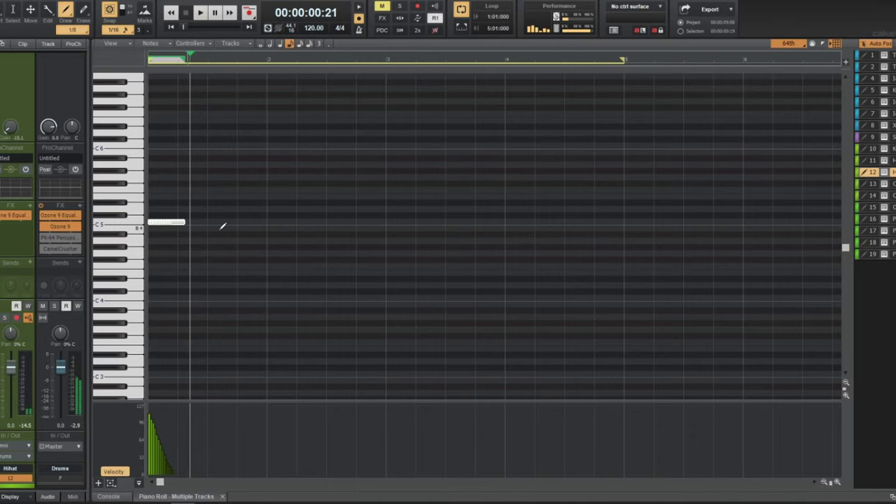
# - Draw a 64th-note run on A4 starting midway through beat 2 and another on G#5 starting at beat 3 of bar 1
pyautogui.scroll(3, 223, 226)
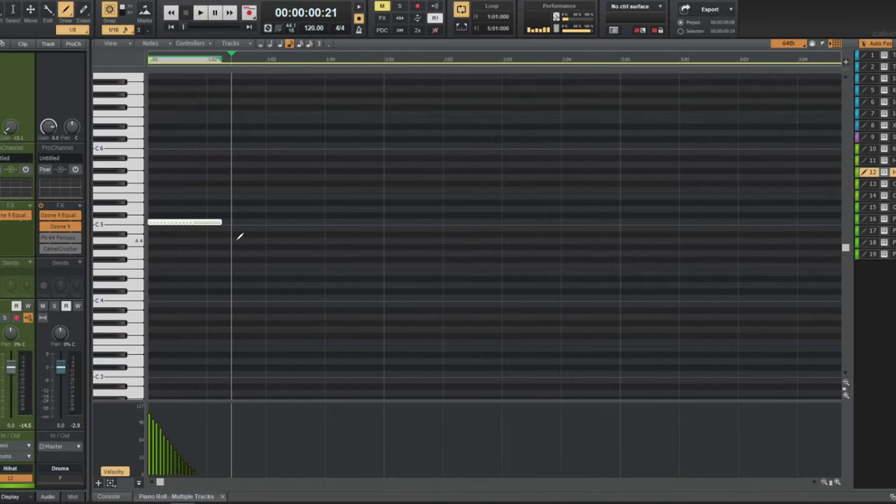
pyautogui.click(238, 240)
pyautogui.moveTo(269, 242); pyautogui.dragTo(268, 241)
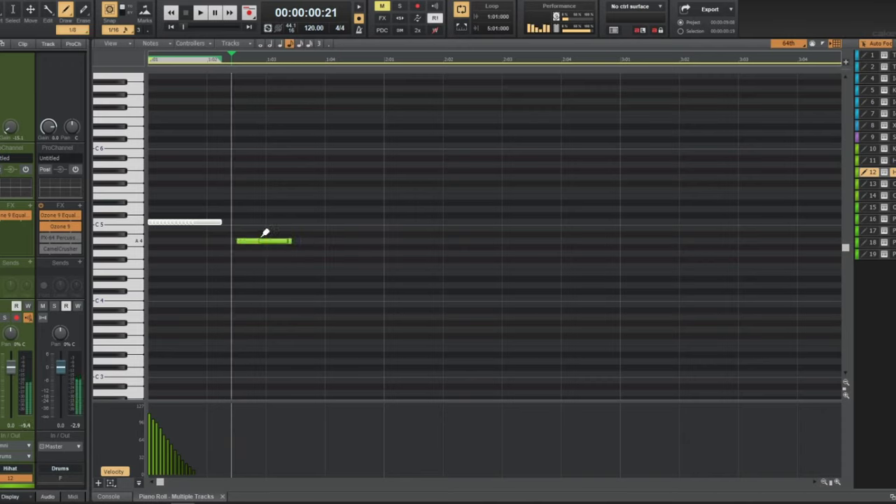
pyautogui.click(270, 170)
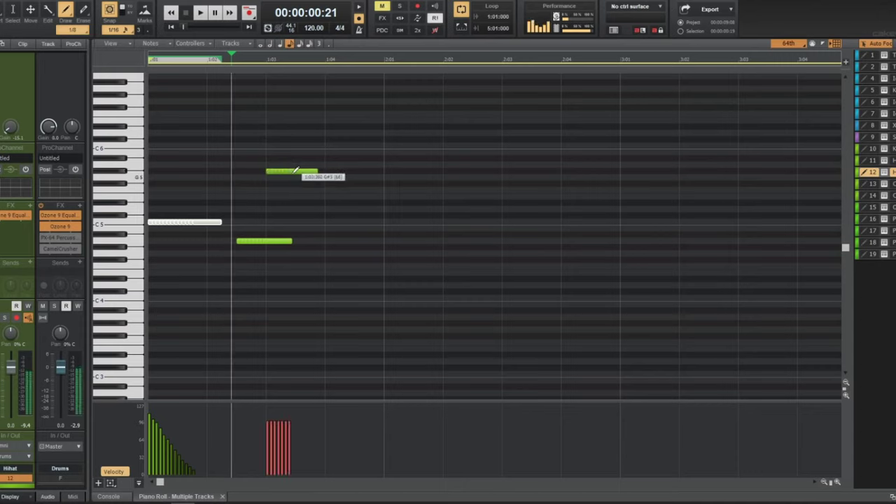
pyautogui.moveTo(297, 171); pyautogui.dragTo(296, 169)
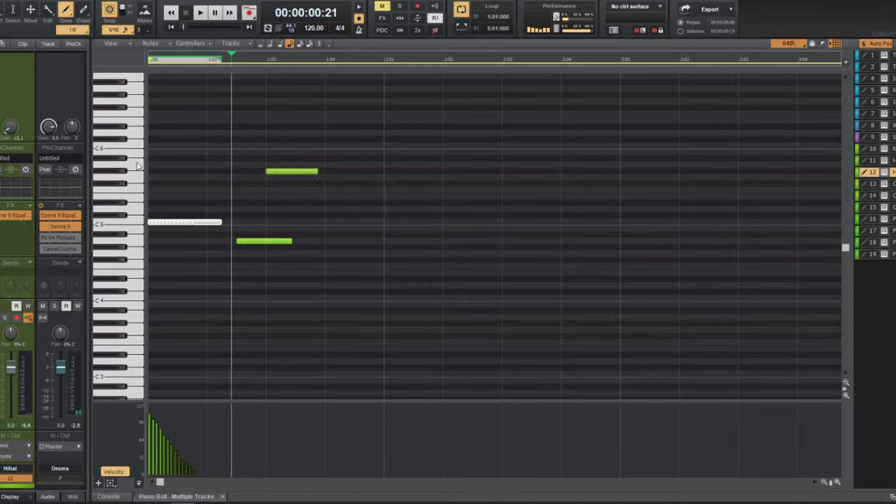
# - Select all notes, draw rising velocity ramps over the A4 and G#5 runs, and play from the start
pyautogui.hotkey('ctrl', 'a')
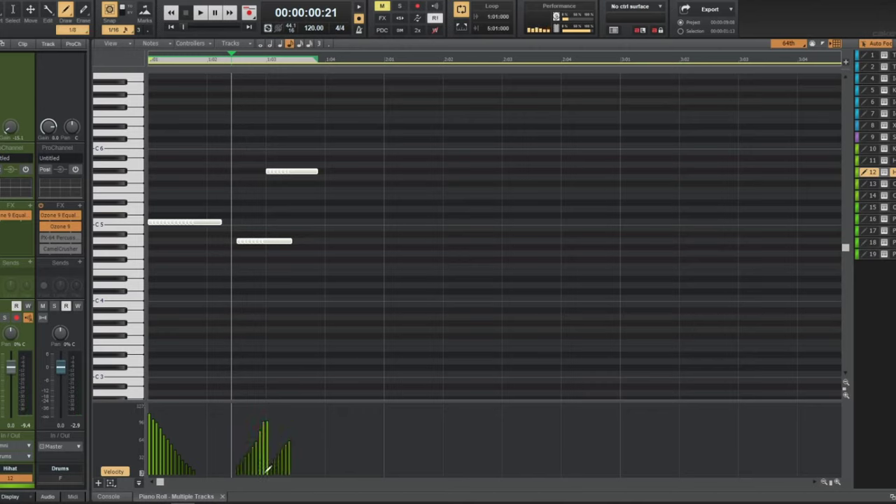
pyautogui.press('w')
pyautogui.press('space')
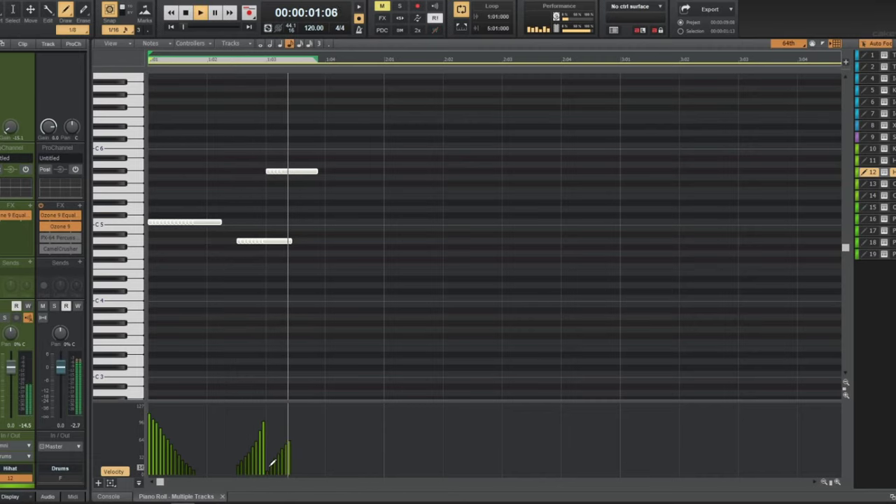
# - Redraw the G#5 run's velocities as a steeper rising ramp up to near maximum and audition the pattern
pyautogui.moveTo(271, 468); pyautogui.dragTo(295, 424)
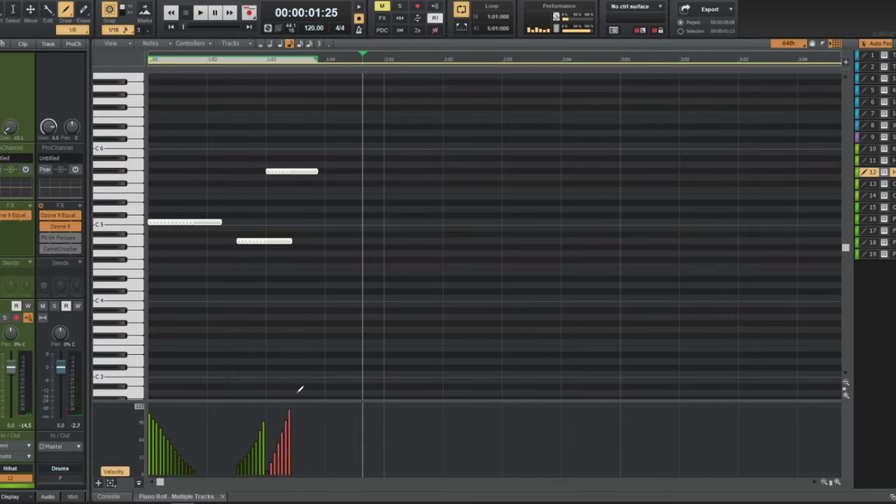
pyautogui.press('space')
pyautogui.press('space')
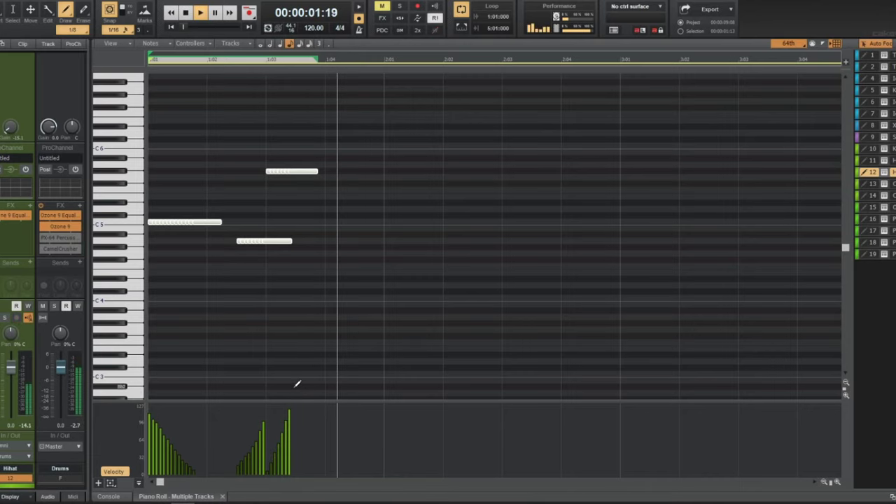
pyautogui.scroll(-2, 372, 326)
pyautogui.press('space')
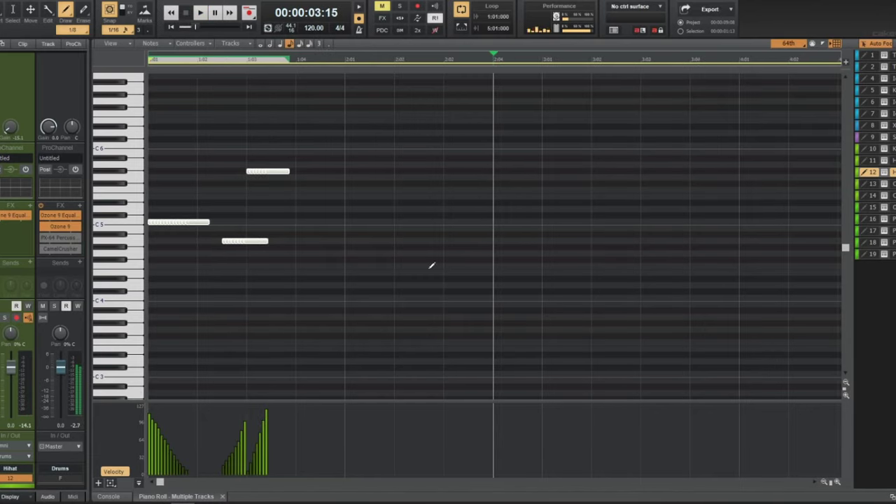
# - Set the snap to 1/8 Triplet, draw a run on D4 from beat 4 into bar 2, and play from the start
pyautogui.click(781, 45)
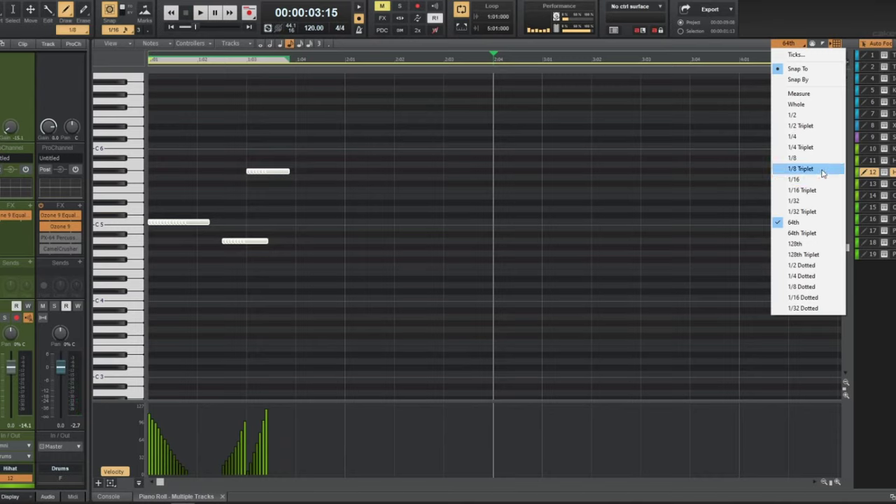
pyautogui.click(820, 171)
pyautogui.press('t')
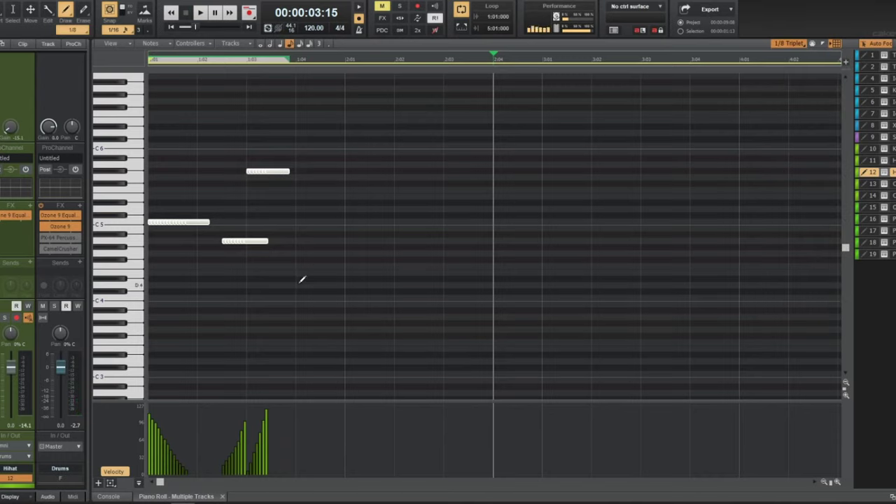
pyautogui.moveTo(297, 285); pyautogui.dragTo(346, 285)
pyautogui.press('w')
pyautogui.press('space')
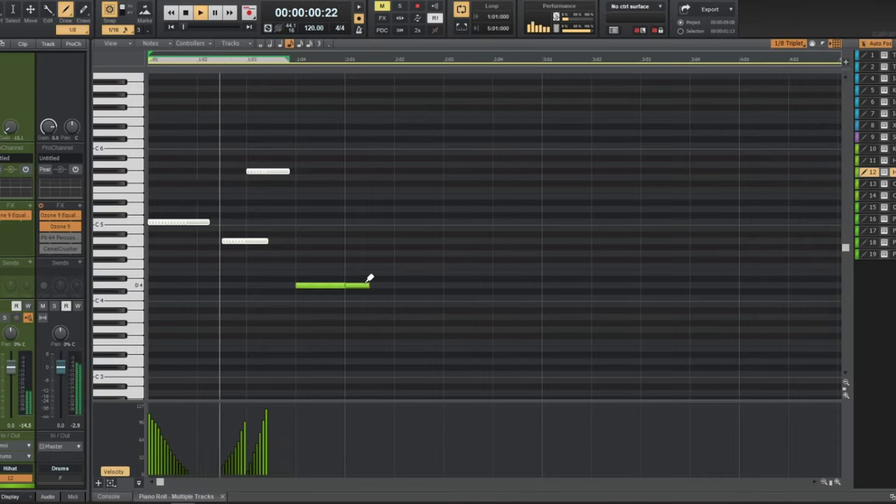
# - Delete the last D4 note at the start of bar 2 and replay the pattern from the start
pyautogui.press('t')
pyautogui.click(314, 275)
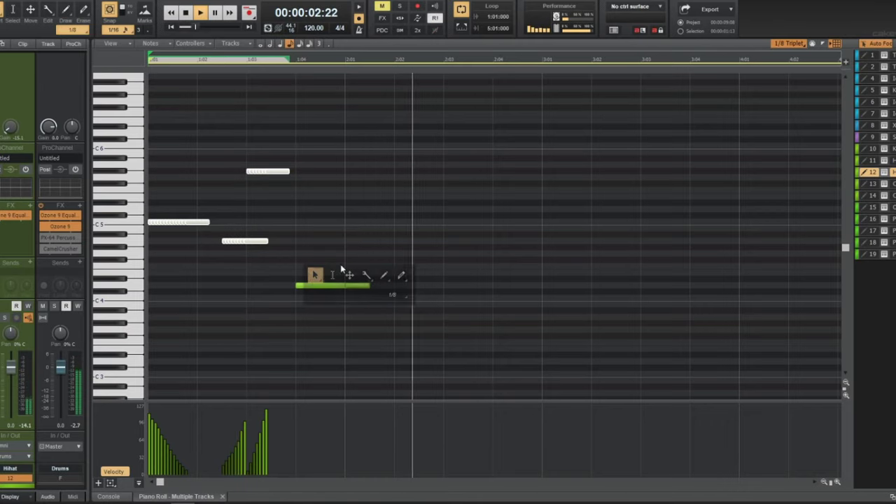
pyautogui.click(357, 287)
pyautogui.press('w')
pyautogui.press('t')
pyautogui.click(381, 279)
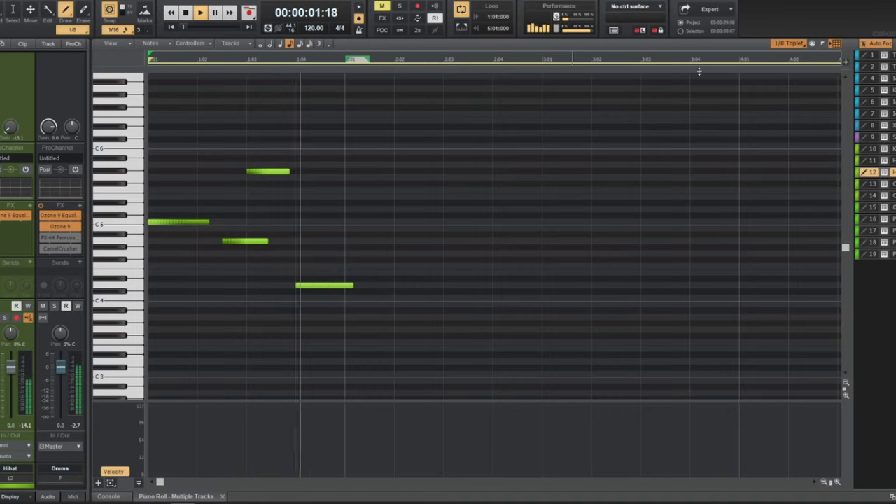
# - At 1/32 snap, draw a descending run from C6 to F#5 from bar 2, followed by an ascending run from B4 to F5 from beat 2
pyautogui.click(794, 44)
pyautogui.click(805, 201)
pyautogui.press('space')
pyautogui.moveTo(348, 147); pyautogui.dragTo(387, 186)
pyautogui.moveTo(411, 215); pyautogui.dragTo(463, 182)
# - Select the descending and ascending runs in bar 2, draw a falling velocity ramp over each, and play back the pattern
pyautogui.middleClick(477, 181)
pyautogui.click(425, 182)
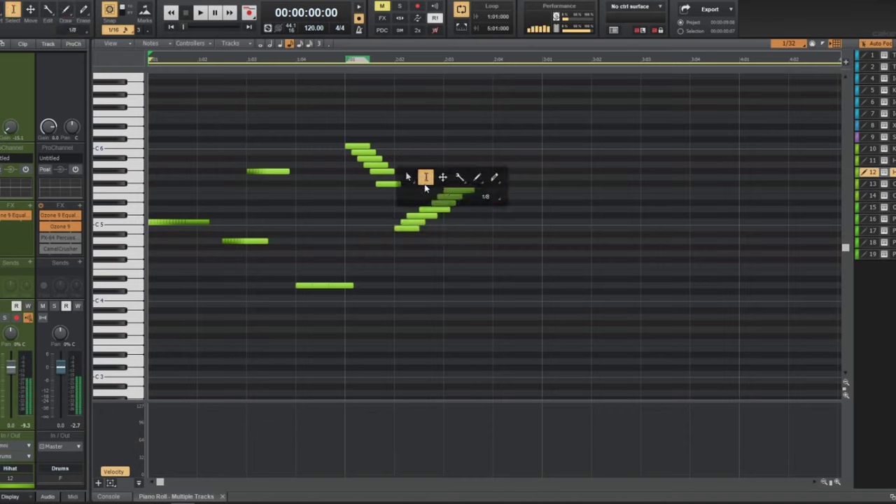
pyautogui.moveTo(332, 118); pyautogui.dragTo(495, 253)
pyautogui.middleClick(486, 257)
pyautogui.click(468, 255)
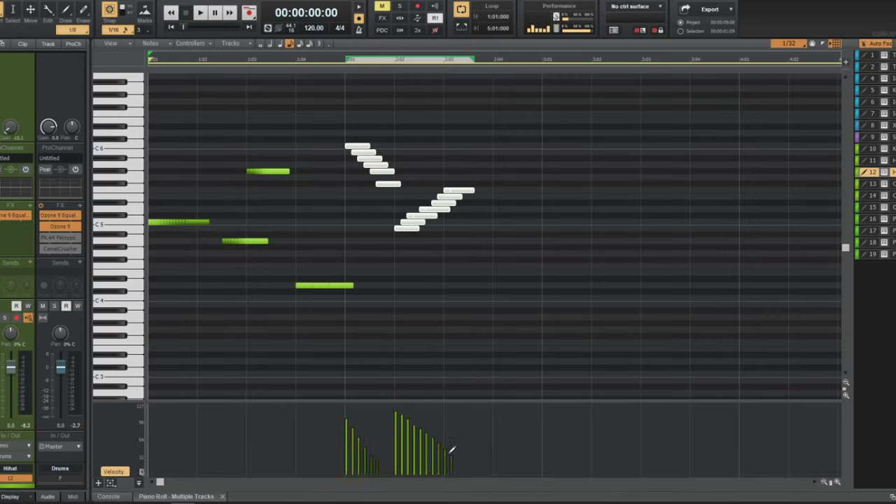
pyautogui.press('space')
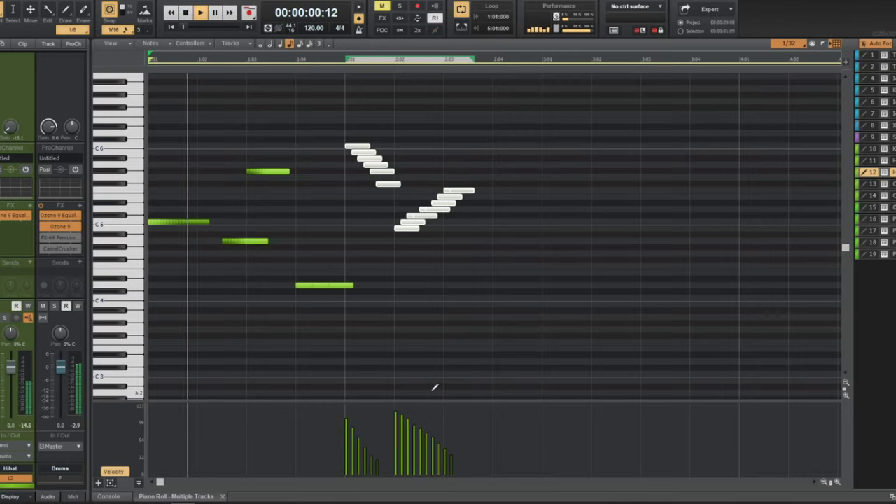
# - Set the snap to 1/4 Triplet and draw three eighth notes on Eb4 starting at beat 3 of measure 2
pyautogui.middleClick(452, 332)
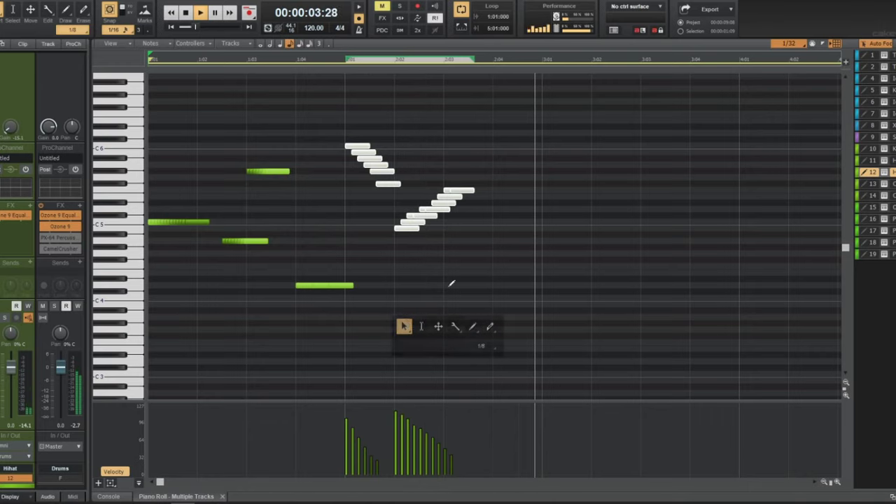
pyautogui.click(805, 47)
pyautogui.click(822, 154)
pyautogui.middleClick(599, 236)
pyautogui.click(573, 251)
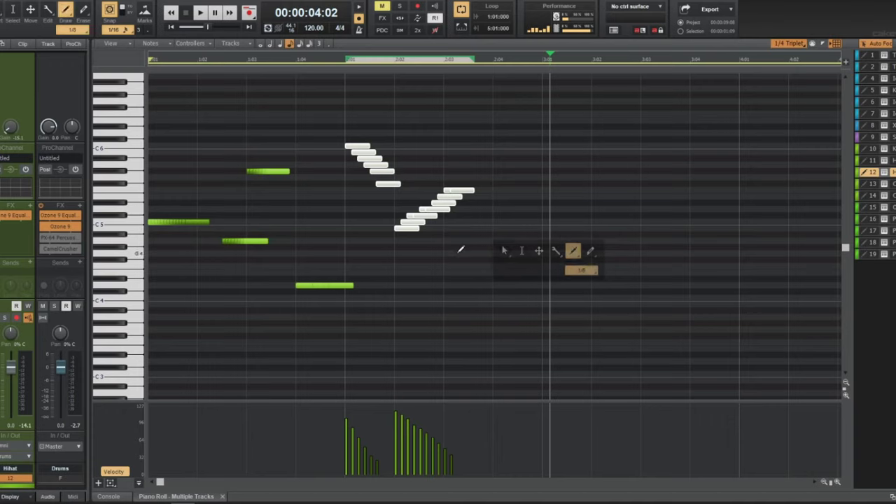
pyautogui.click(444, 279)
pyautogui.press('w')
pyautogui.press('space')
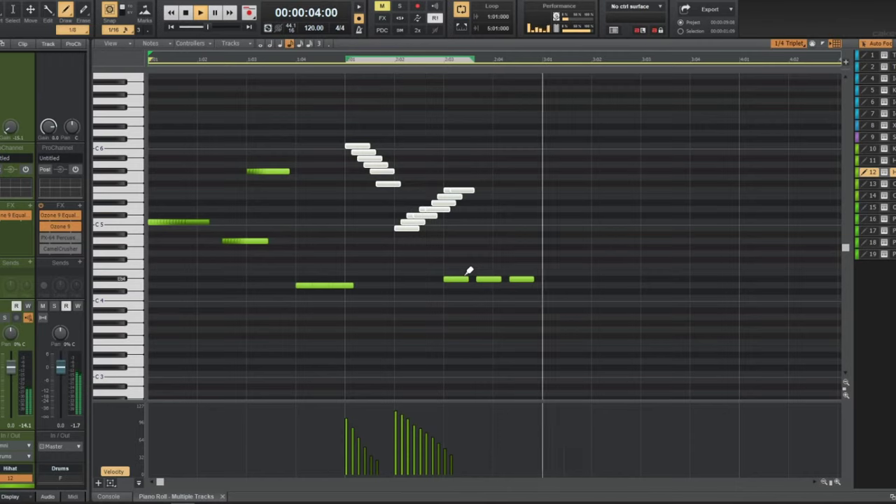
# - Copy all notes of the hi-hat pattern to the start of measure 3 and play the result
pyautogui.hotkey('ctrl', 'a')
pyautogui.middleClick(382, 282)
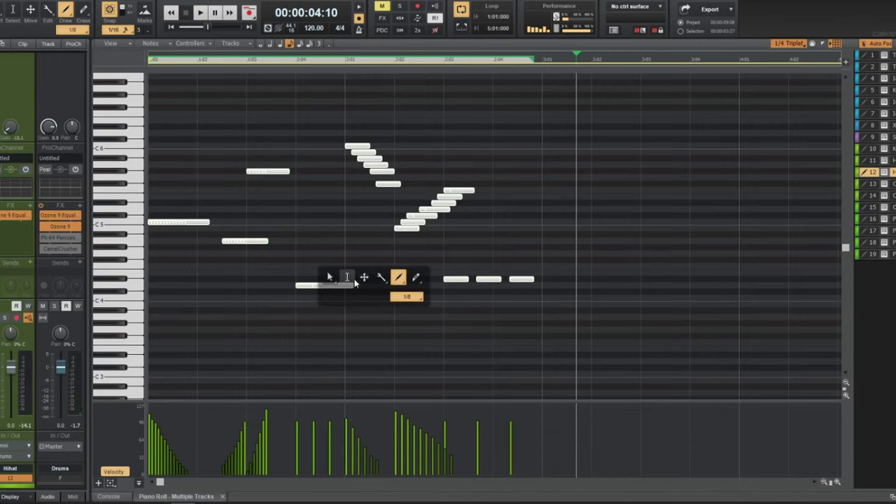
pyautogui.click(364, 278)
pyautogui.moveTo(145, 223); pyautogui.dragTo(585, 221)
pyautogui.press('w')
pyautogui.press('space')
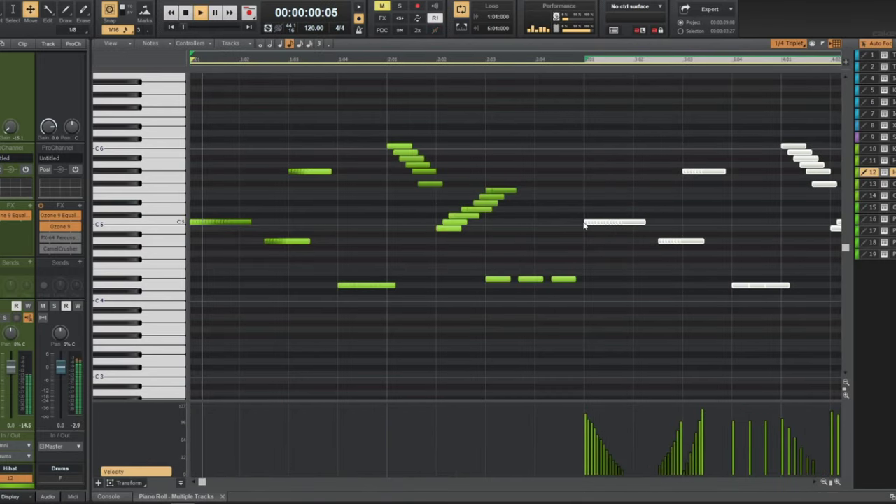
# - Activate the Draw tool and set the piano roll's snap resolution to 1/16
pyautogui.press('t')
pyautogui.press('t')
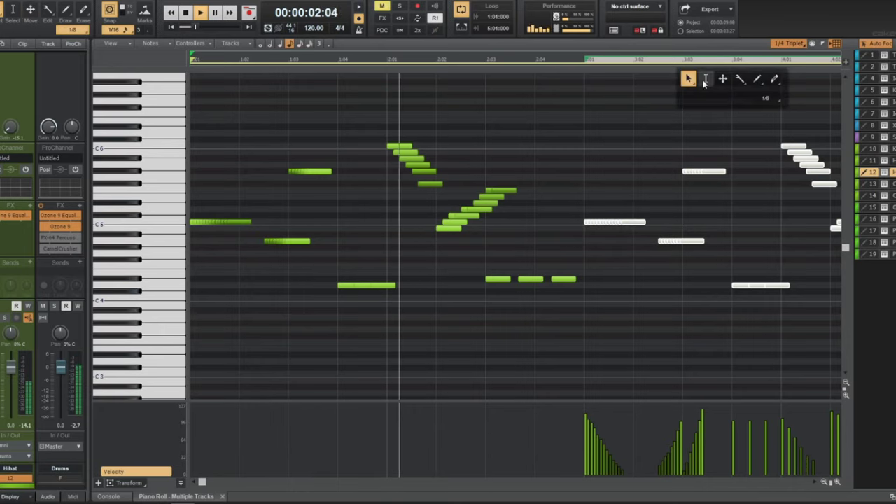
pyautogui.click(760, 80)
pyautogui.click(790, 44)
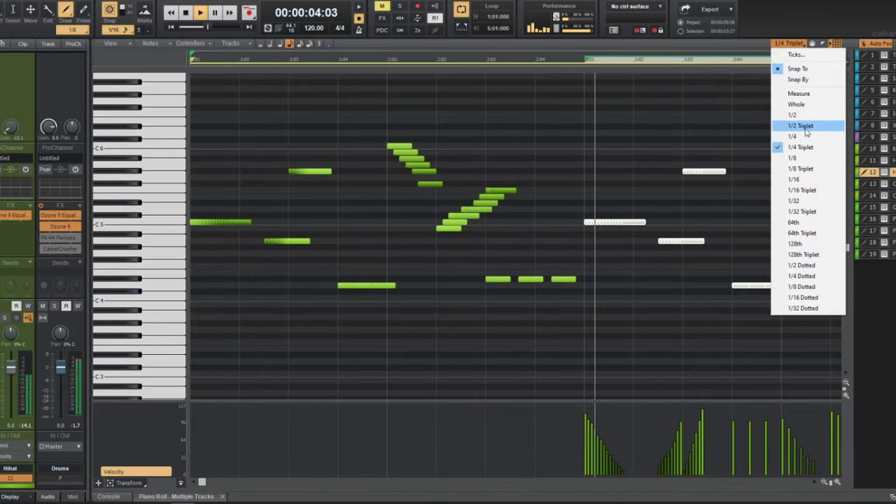
pyautogui.click(793, 158)
pyautogui.press('t')
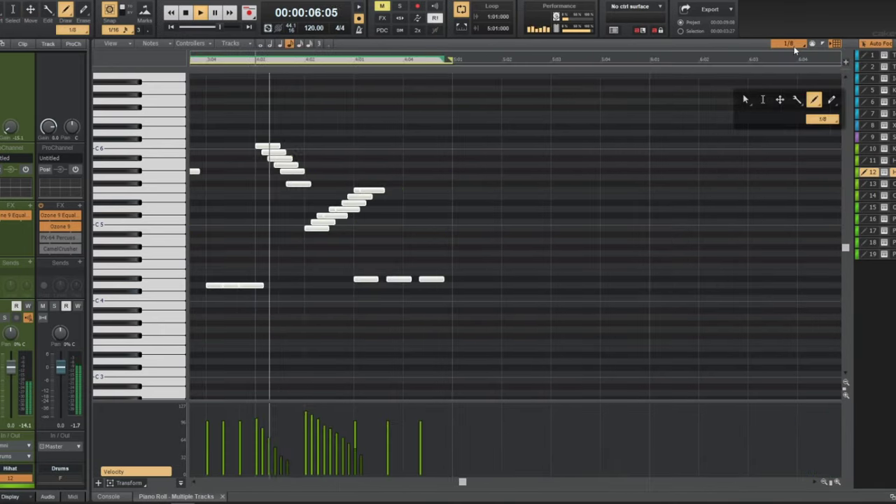
pyautogui.click(790, 43)
pyautogui.click(798, 177)
pyautogui.press('t')
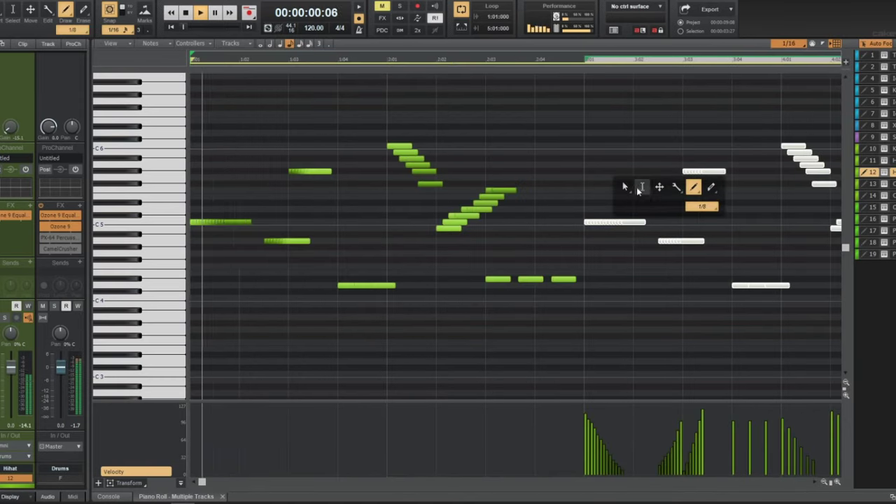
# - Draw separate eighth notes on Bb4 just after beat 3 of measure 4, above the copied triplet notes
pyautogui.scroll(-2, 553, 241)
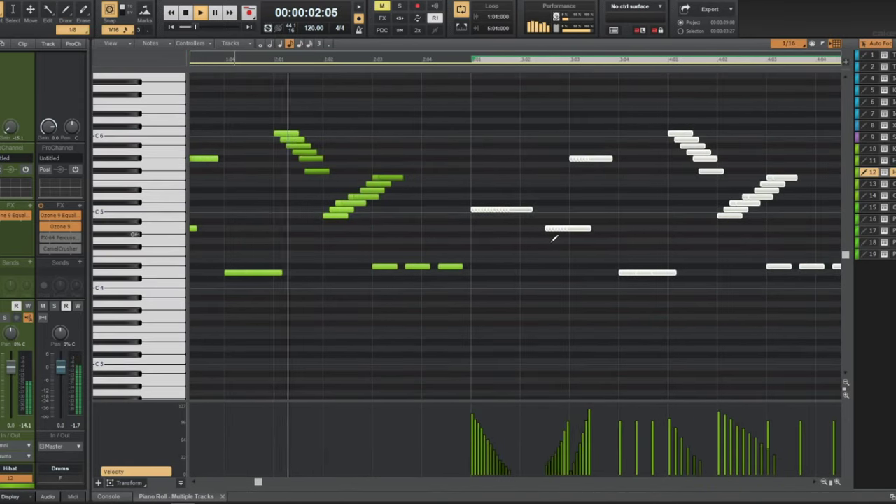
pyautogui.press('super')
pyautogui.press('super')
pyautogui.scroll(-1, 553, 239)
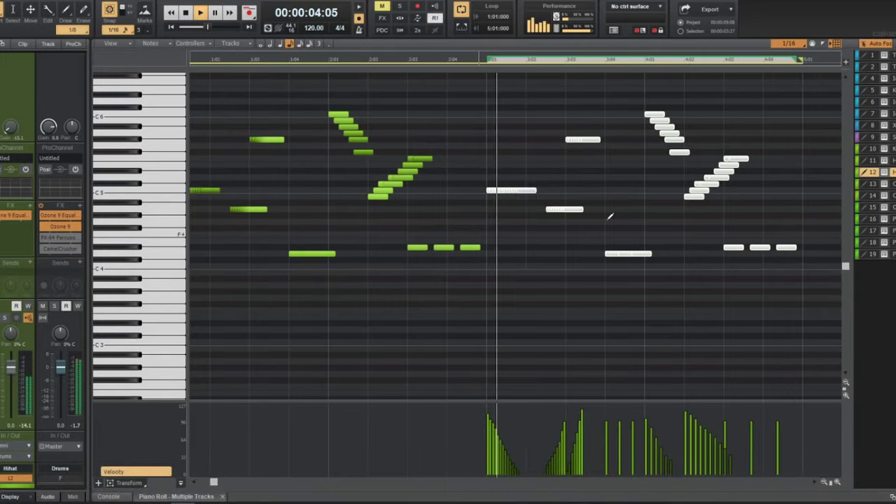
pyautogui.scroll(-1, 673, 200)
pyautogui.click(532, 203)
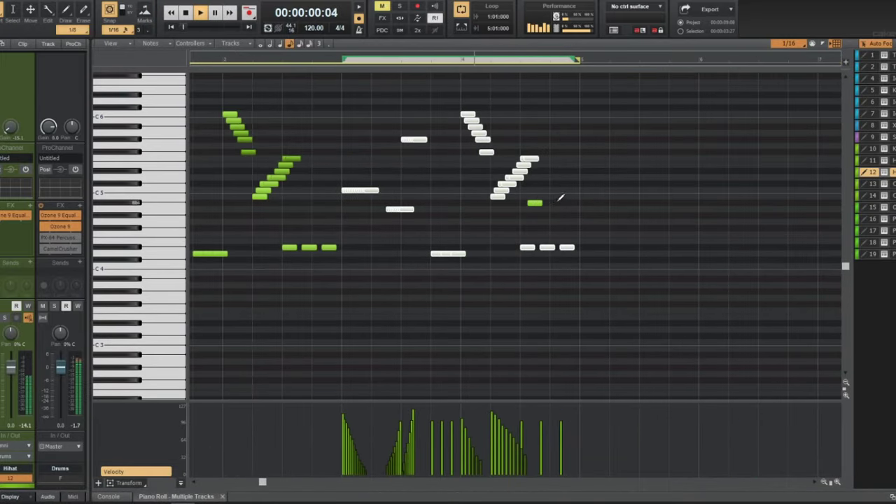
# - Delete the three copied triplet notes at the end of measure 4
pyautogui.press('space')
pyautogui.middleClick(548, 244)
pyautogui.click(503, 234)
pyautogui.moveTo(608, 230); pyautogui.dragTo(667, 260)
pyautogui.press('Delete')
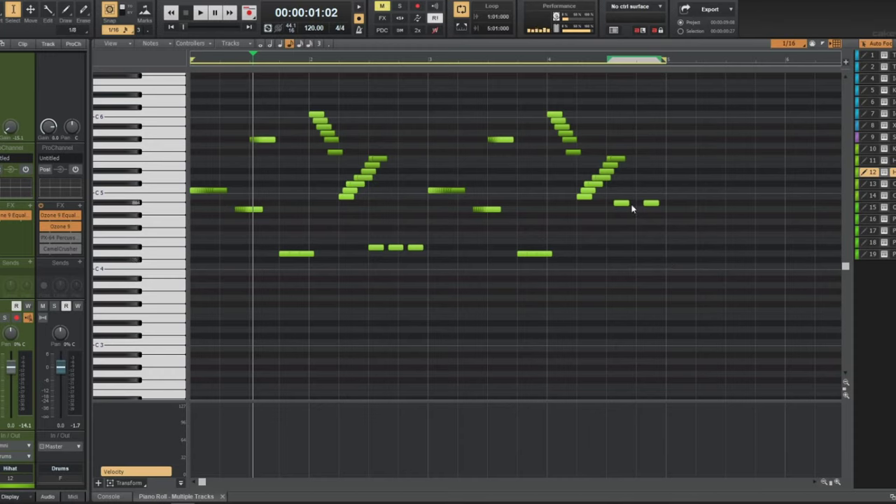
# - Add two A4 eighth notes alternating with the Bb4 notes at the end of measure 4 and play that passage
pyautogui.press('t')
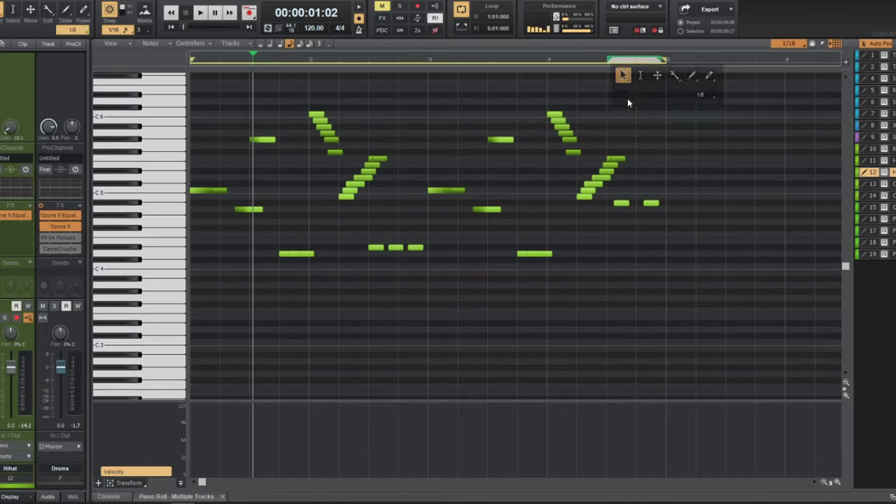
pyautogui.click(628, 98)
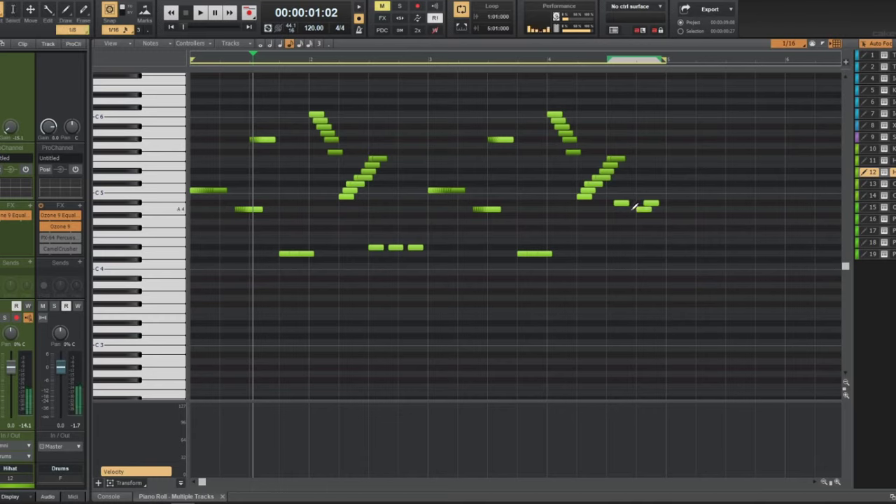
pyautogui.moveTo(641, 208); pyautogui.dragTo(666, 210)
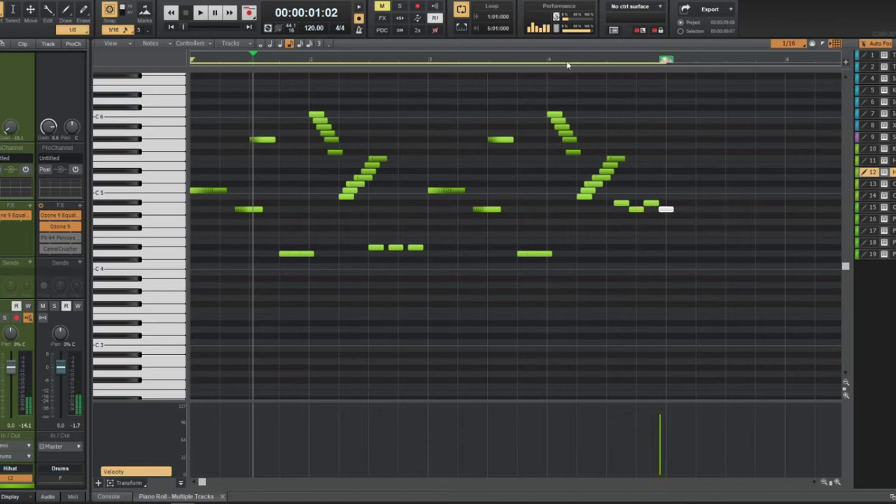
pyautogui.click(608, 65)
pyautogui.press('space')
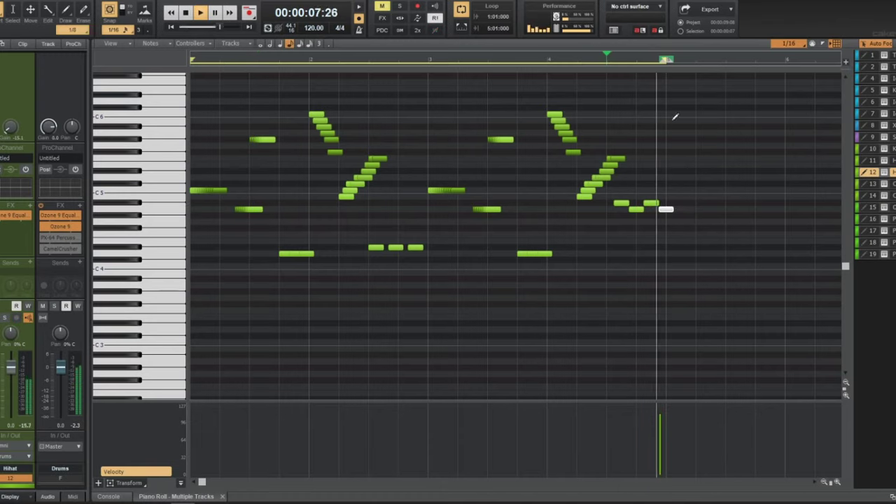
# - Show track 11's notes behind track 12 and lower the velocity of the four alternating closing notes to about 70
pyautogui.click(869, 162)
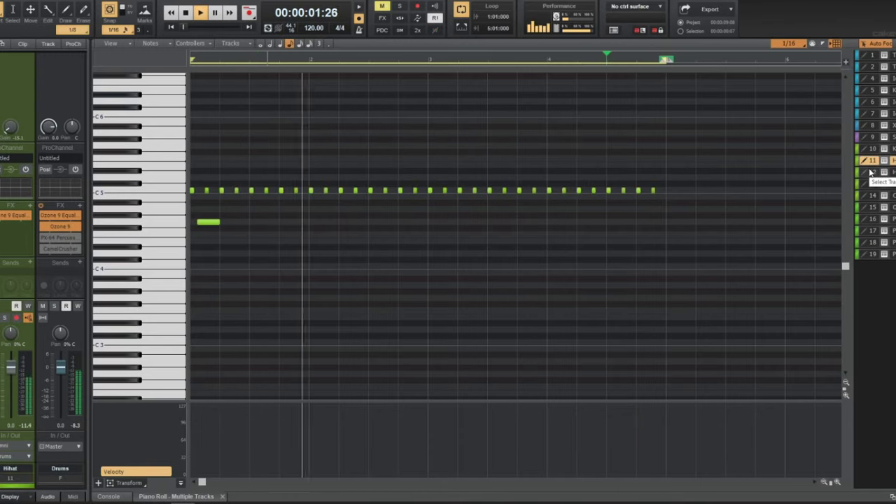
pyautogui.keyDown('ctrl'); pyautogui.click(871, 171); pyautogui.keyUp('ctrl')
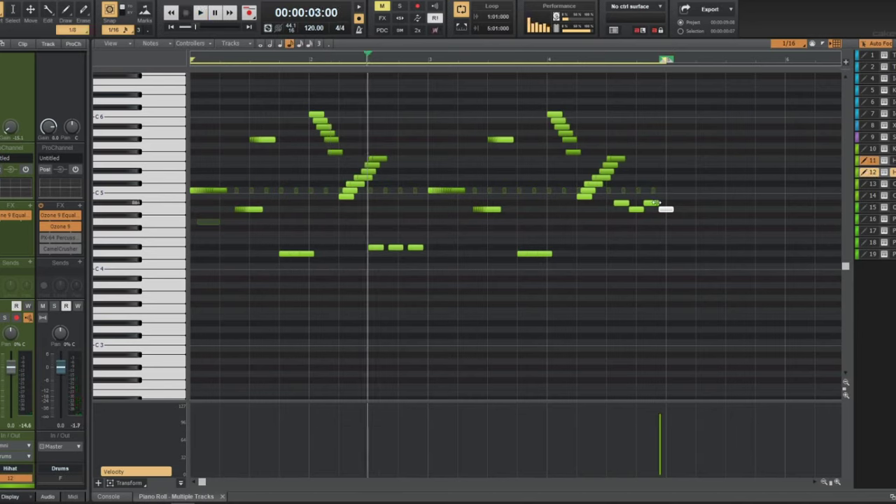
pyautogui.press('t')
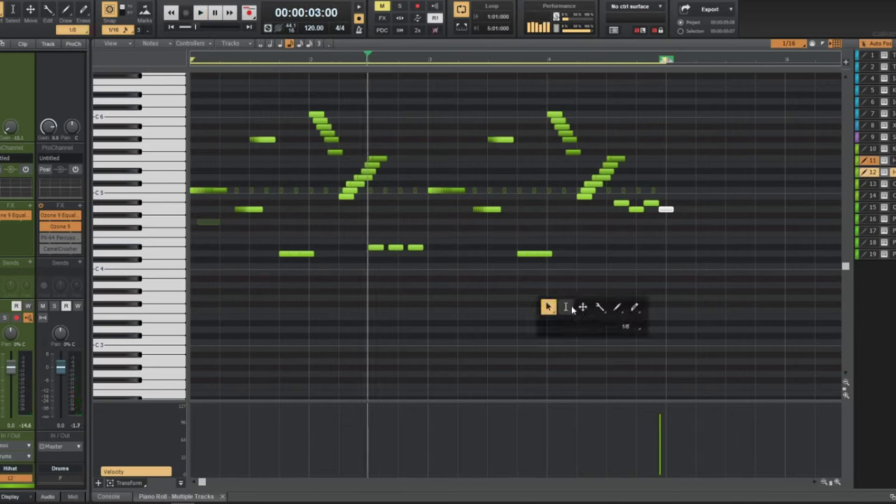
pyautogui.click(568, 307)
pyautogui.moveTo(610, 200); pyautogui.dragTo(683, 217)
pyautogui.press('t')
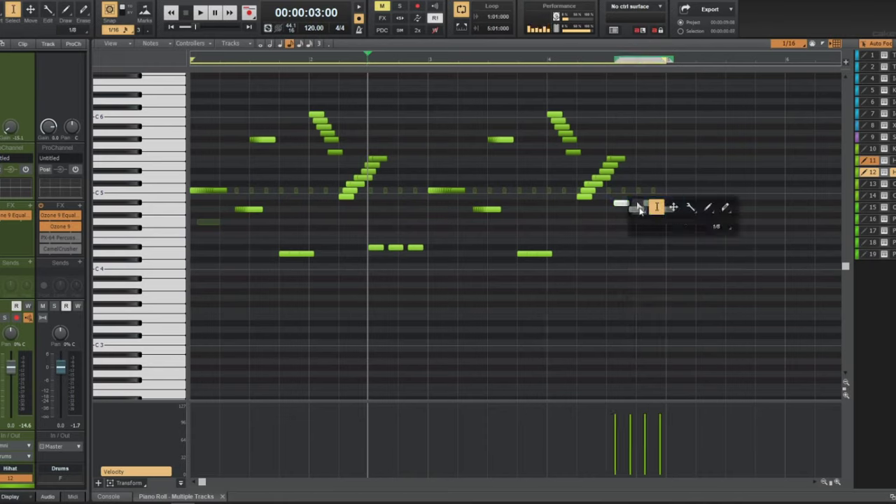
pyautogui.click(639, 208)
pyautogui.press('space')
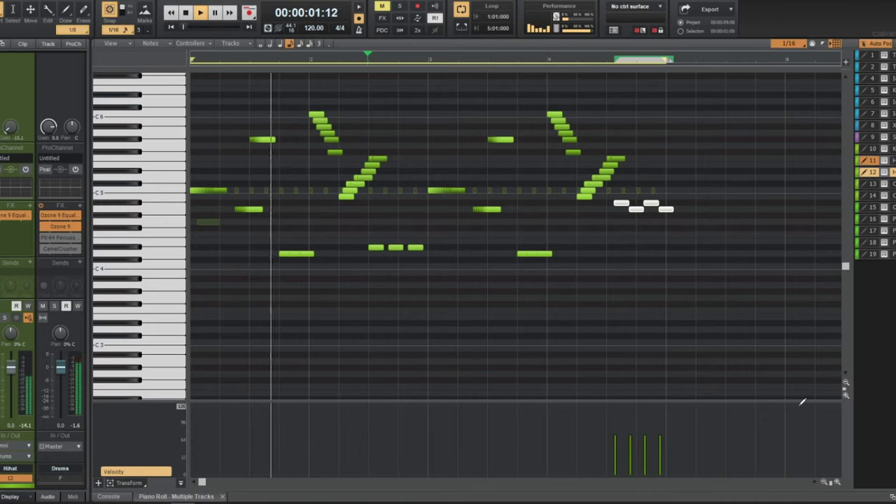
# - Set the snap to 1/32 and draw an ascending run of notes from D5 to B5 starting at beat 4 of measure 4
pyautogui.press('t')
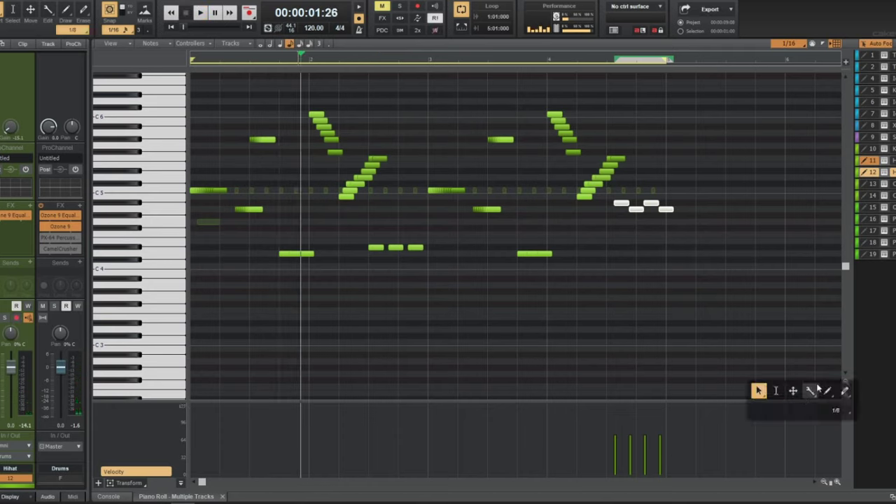
pyautogui.click(827, 391)
pyautogui.click(792, 44)
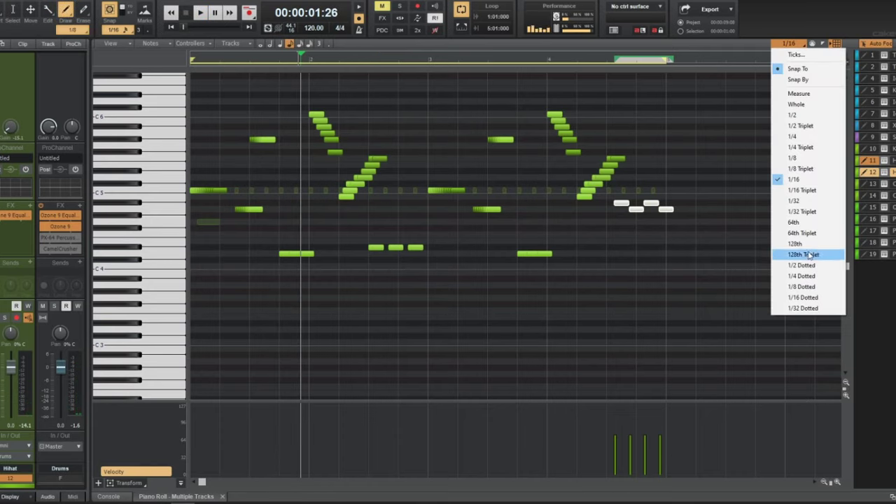
pyautogui.click(798, 201)
pyautogui.moveTo(636, 178); pyautogui.dragTo(655, 156)
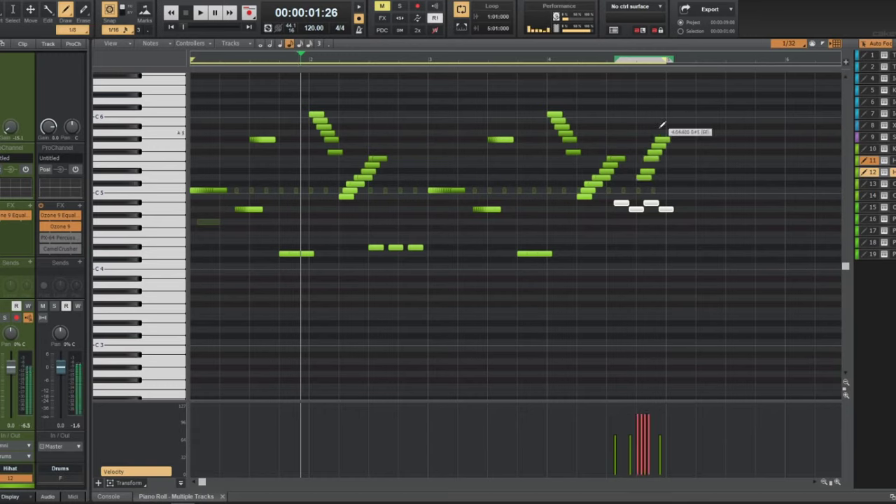
pyautogui.moveTo(659, 128); pyautogui.dragTo(664, 116)
# - Remove the run's topmost B5 note and shape the remaining notes' velocities into a rising ramp, checking it in playback
pyautogui.press('t')
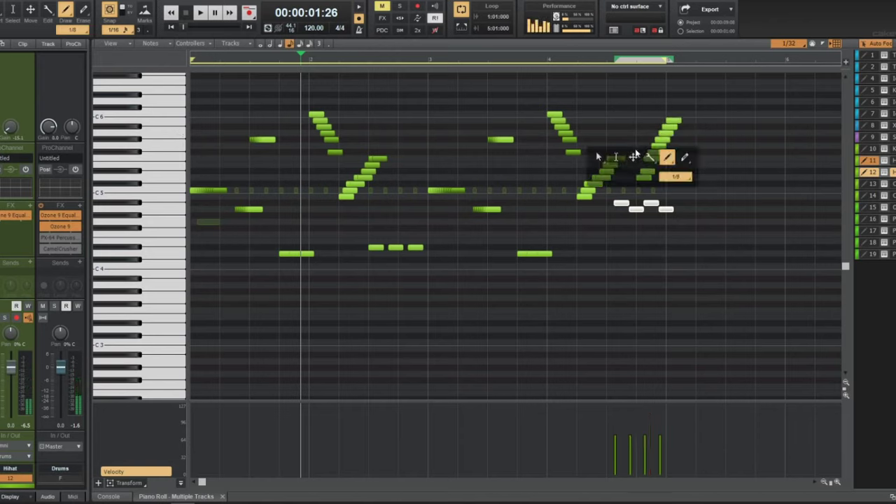
pyautogui.click(616, 157)
pyautogui.click(673, 121)
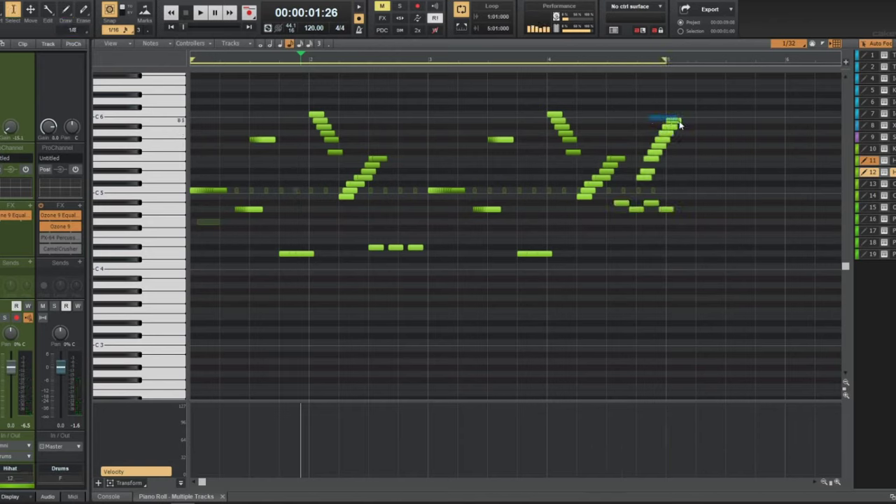
pyautogui.moveTo(684, 110); pyautogui.dragTo(648, 178)
pyautogui.press('t')
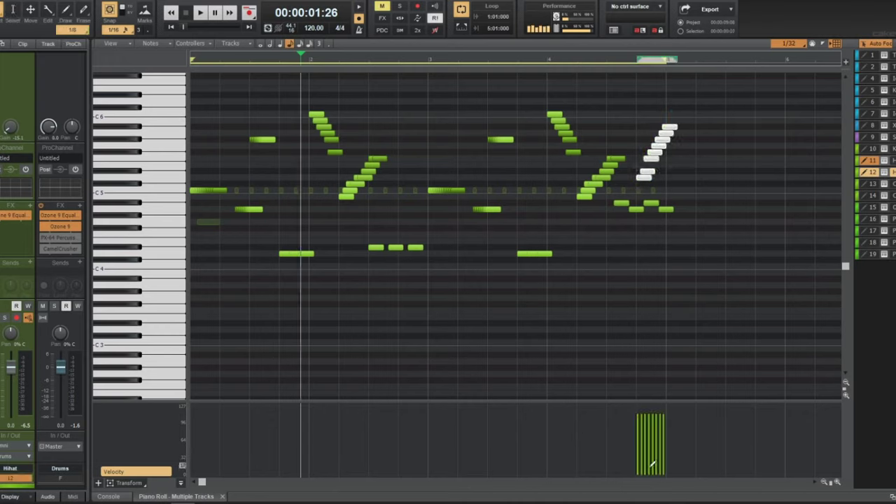
pyautogui.press('space')
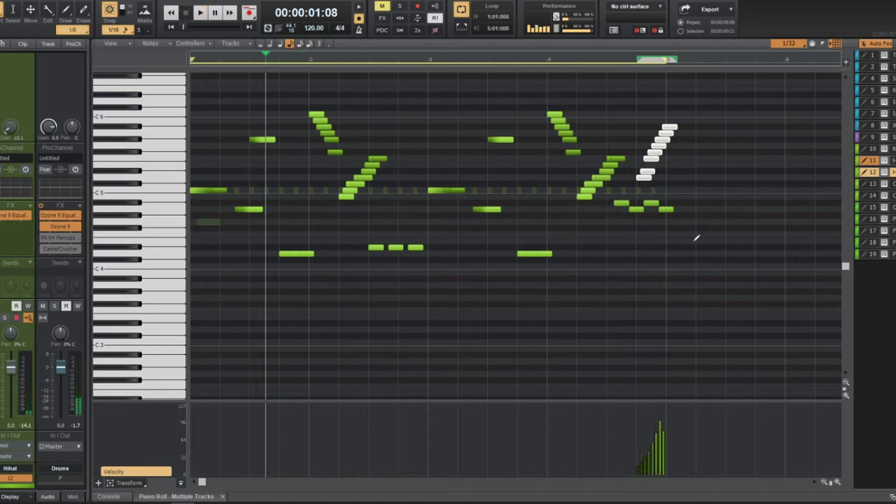
pyautogui.click(608, 63)
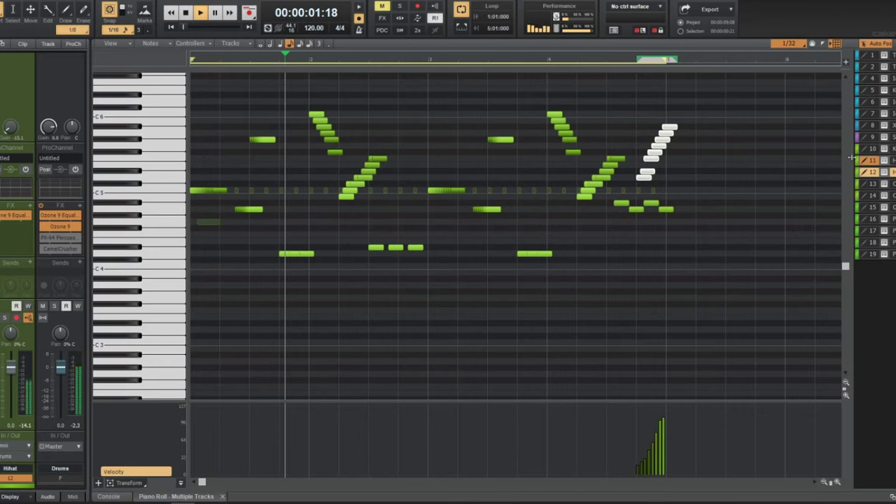
pyautogui.press('space')
# - Split track 9's final 808 note at beat 4 of measure 4 and raise the two closing eighth notes an octave to F#6
pyautogui.click(865, 137)
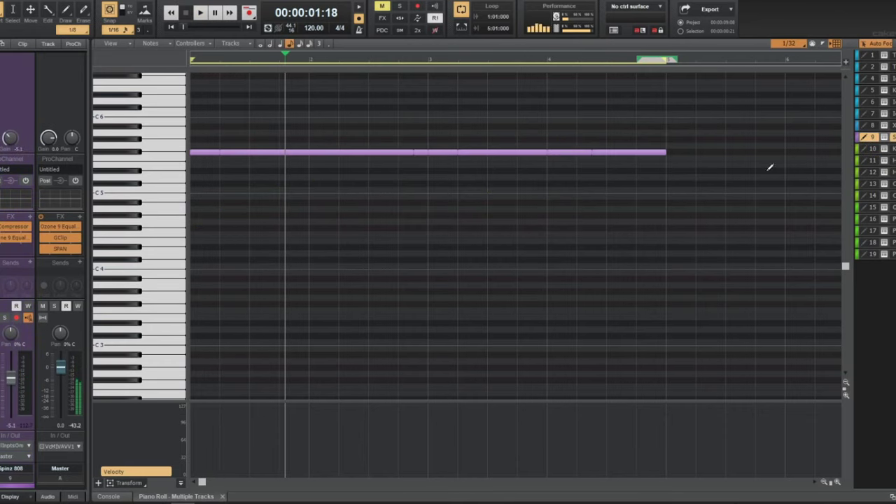
pyautogui.click(631, 151)
pyautogui.keyDown('alt'); pyautogui.click(636, 151); pyautogui.keyUp('alt')
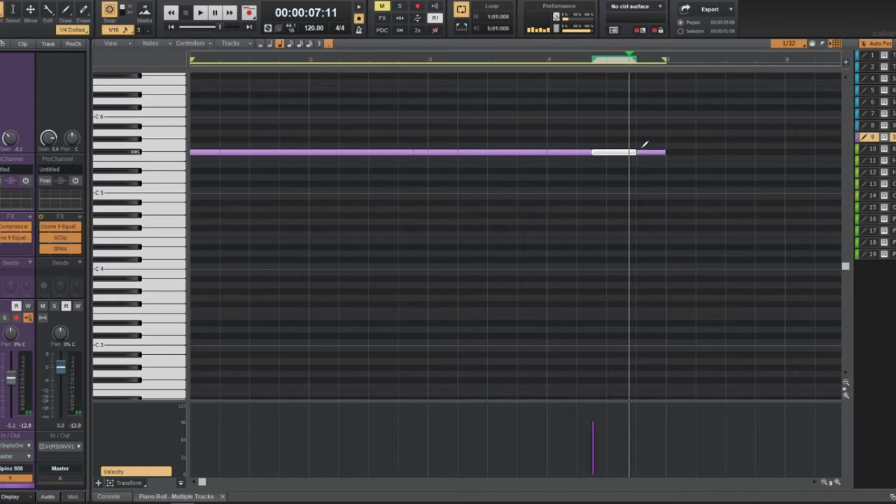
pyautogui.moveTo(648, 151); pyautogui.dragTo(655, 78)
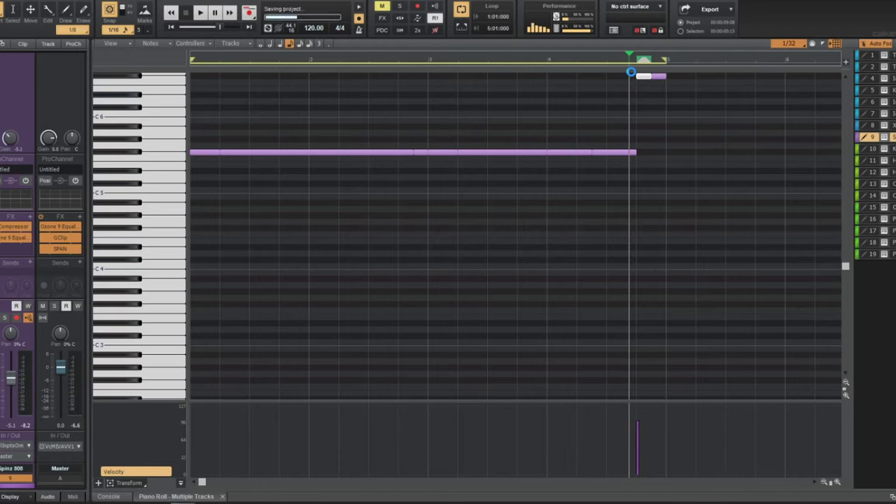
pyautogui.press('space')
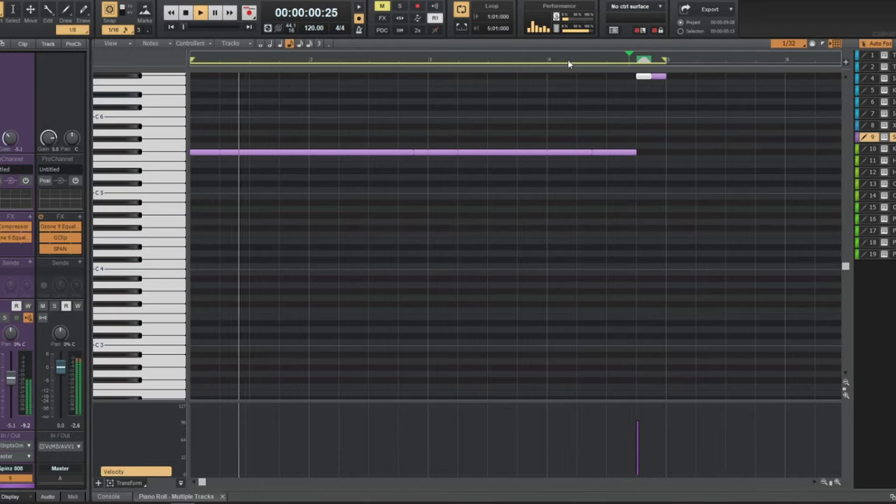
pyautogui.click(543, 60)
pyautogui.scroll(5, 691, 360)
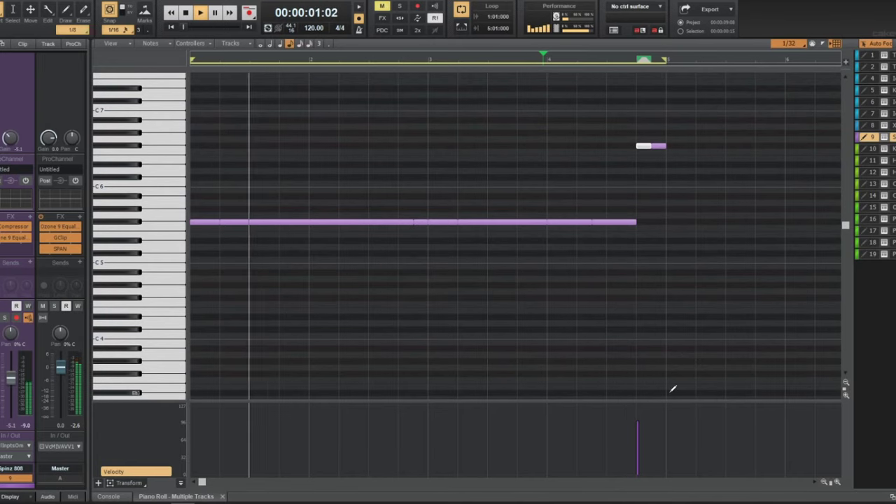
# - Merge the Perc clips on each of tracks 16 to 18 and open track 16's notes in the piano roll
pyautogui.press('d')
pyautogui.scroll(-3, 611, 330)
pyautogui.scroll(-3, 514, 298)
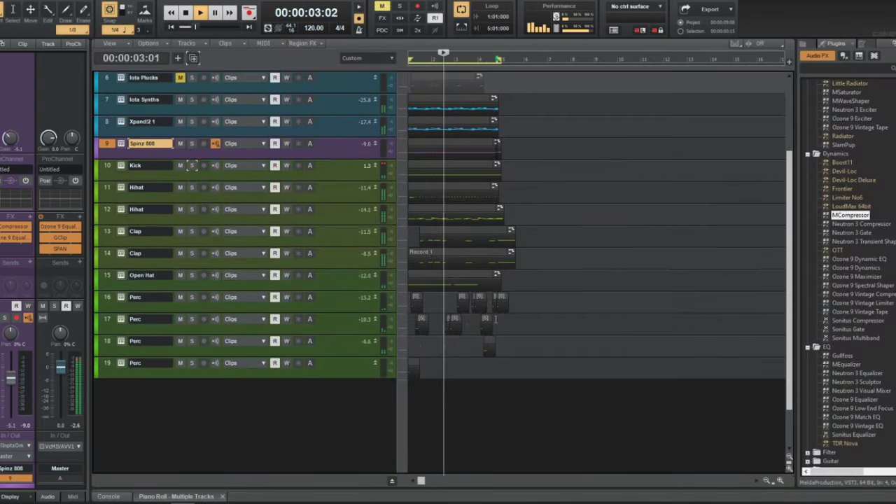
pyautogui.scroll(5, 435, 308)
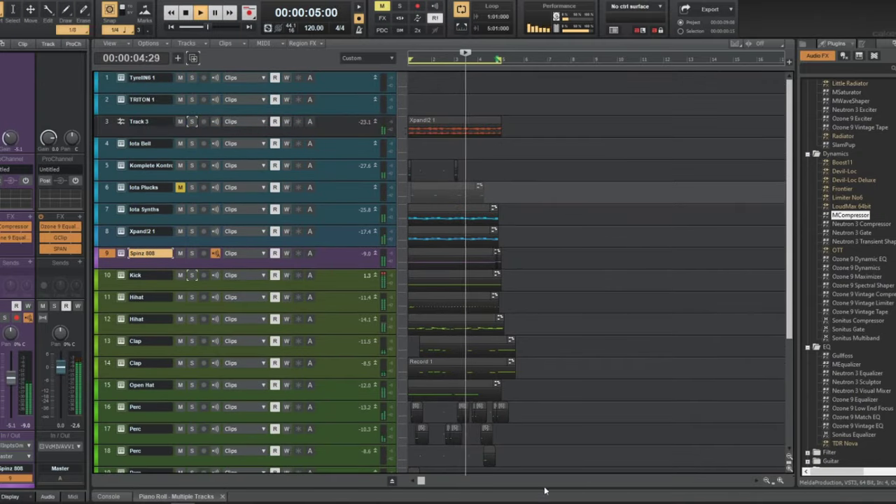
pyautogui.moveTo(552, 458); pyautogui.dragTo(371, 410)
pyautogui.press('space')
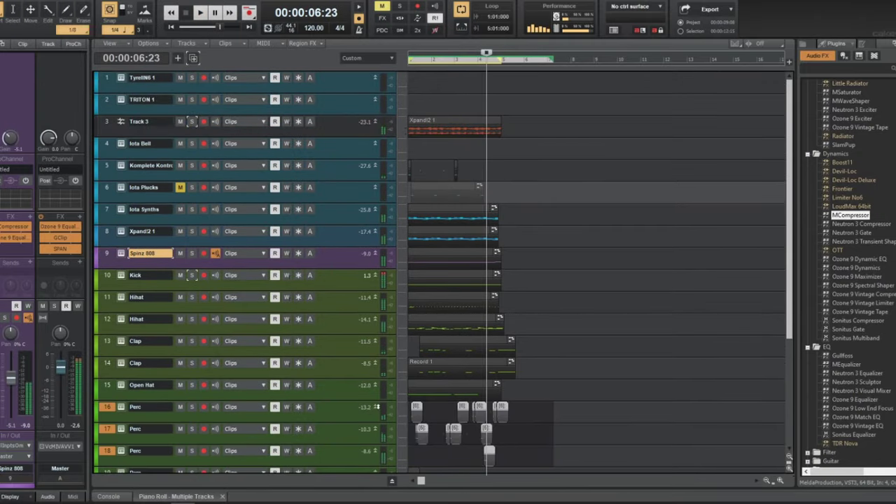
pyautogui.doubleClick(476, 407)
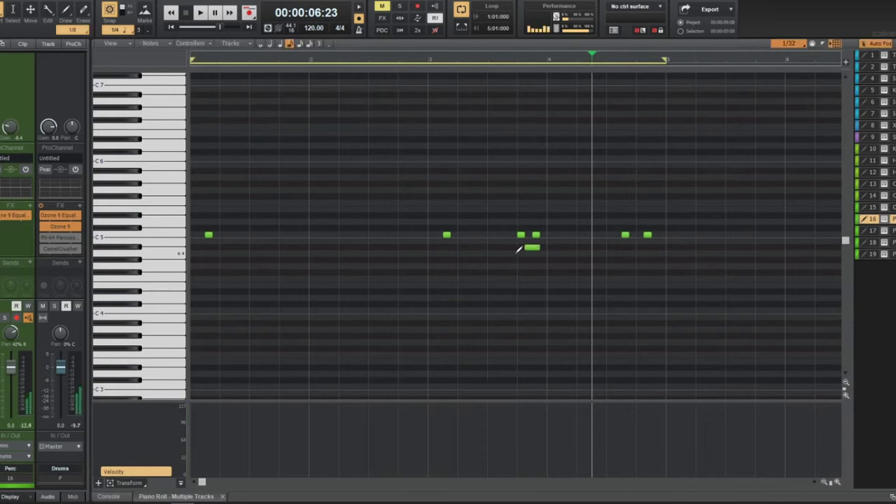
# - Inspect the velocity of track 16's lower note and of all its notes, and play the loop from the start
pyautogui.moveTo(170, 245); pyautogui.dragTo(169, 265)
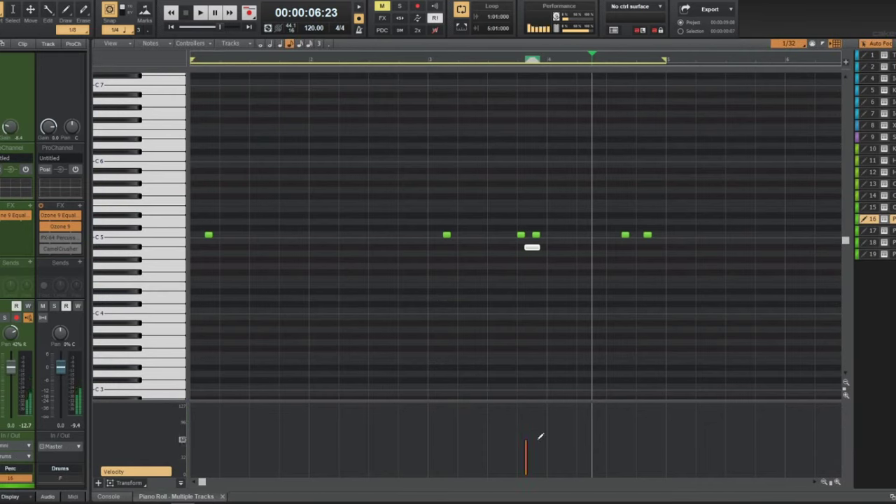
pyautogui.moveTo(163, 183); pyautogui.dragTo(187, 294)
pyautogui.press('w')
pyautogui.press('space')
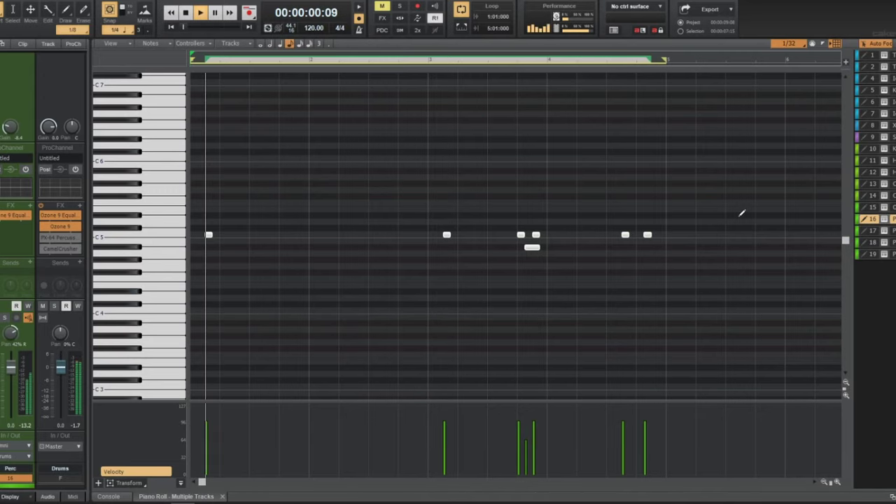
# - Return to the track view and mute Track 3 during playback to hear the beat without it
pyautogui.press('d')
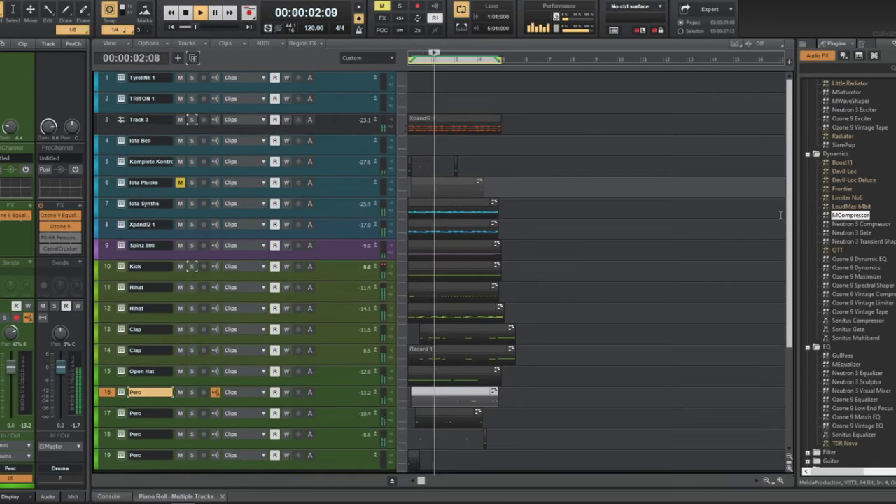
pyautogui.click(179, 119)
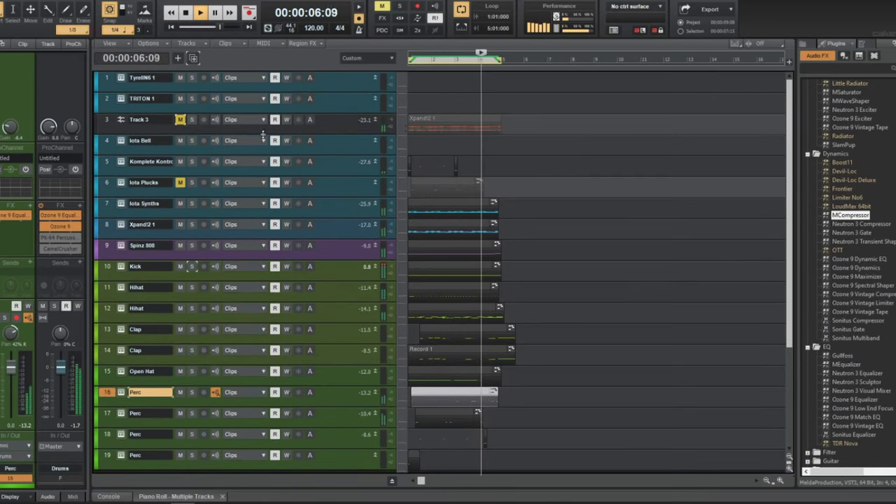
pyautogui.scroll(-2, 258, 144)
pyautogui.scroll(-2, 465, 186)
pyautogui.scroll(3, 465, 186)
pyautogui.scroll(2, 308, 175)
pyautogui.press('space')
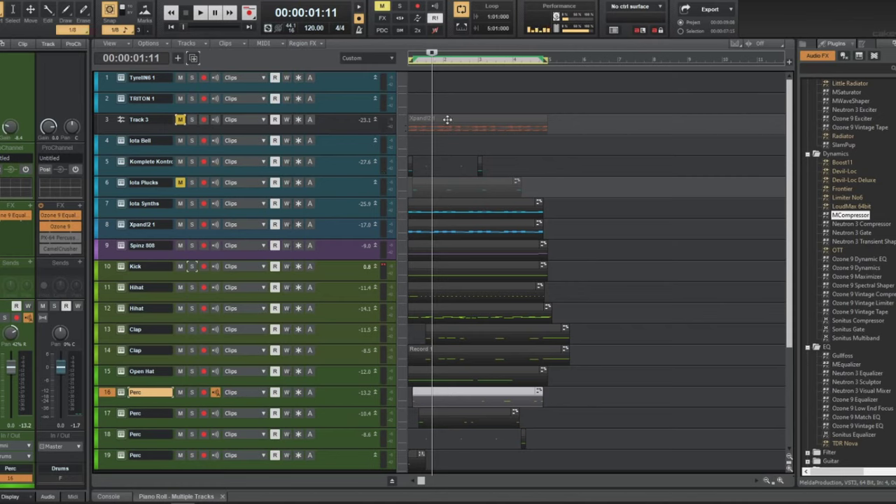
# - Unmute and solo Track 3 to audition its melody, and restore its mute
pyautogui.click(180, 119)
pyautogui.click(192, 119)
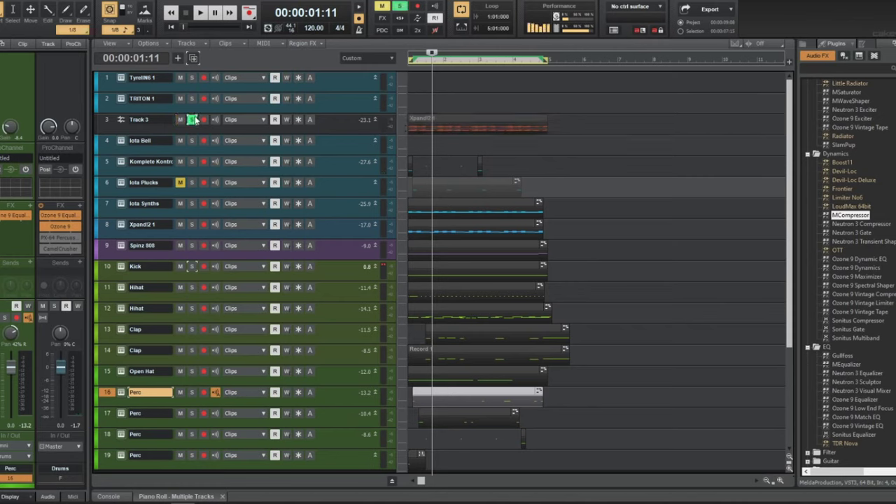
pyautogui.press('space')
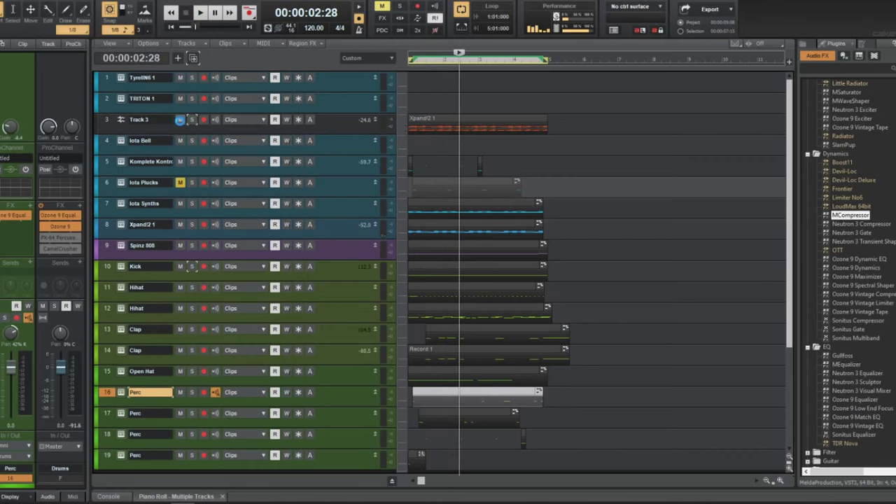
pyautogui.click(181, 121)
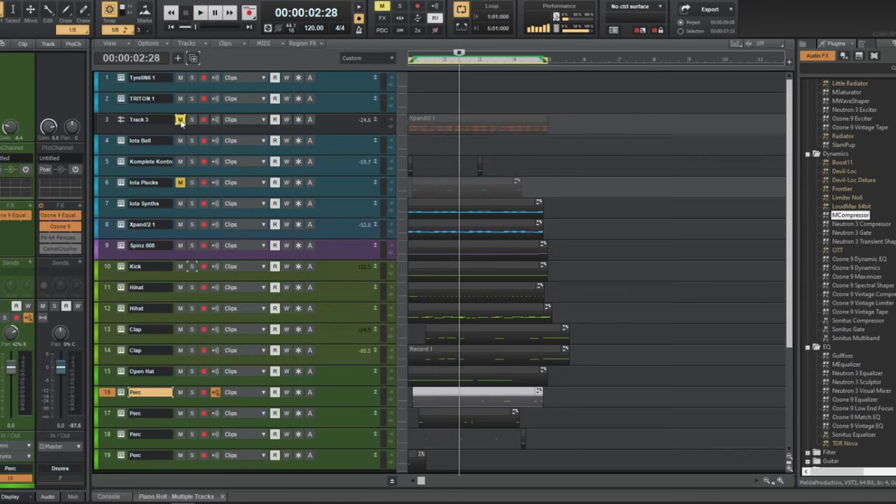
# - Play the loop from the start with Track 3 muted and listen to the drums and synths
pyautogui.press('w')
pyautogui.press('space')
pyautogui.scroll(-2, 509, 230)
pyautogui.scroll(-3, 507, 230)
pyautogui.scroll(3, 483, 244)
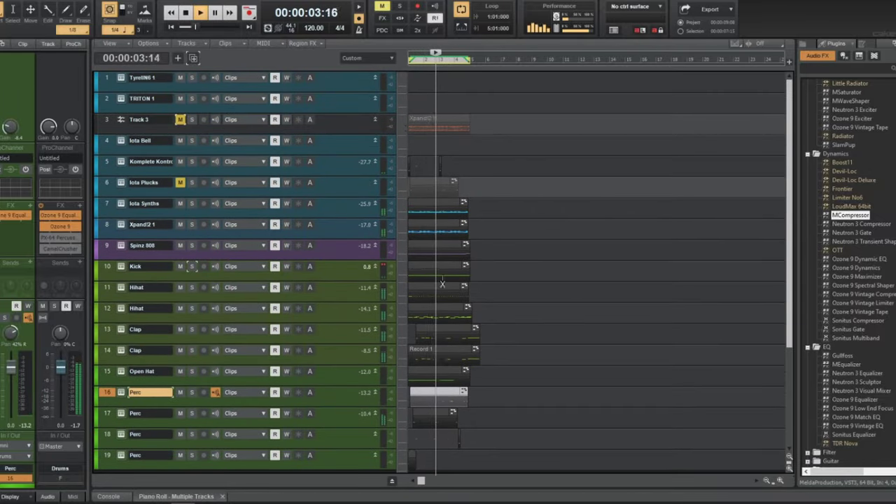
pyautogui.scroll(3, 466, 296)
pyautogui.scroll(2, 466, 296)
pyautogui.scroll(-1, 465, 297)
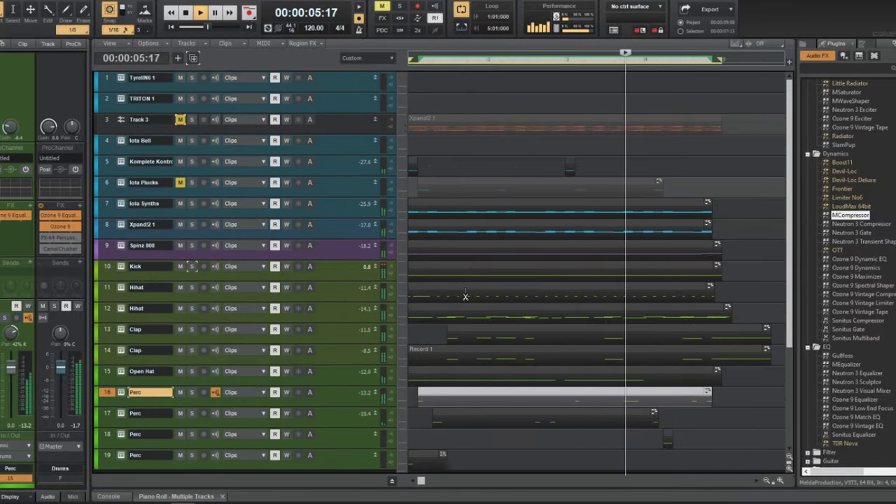
pyautogui.scroll(-1, 416, 264)
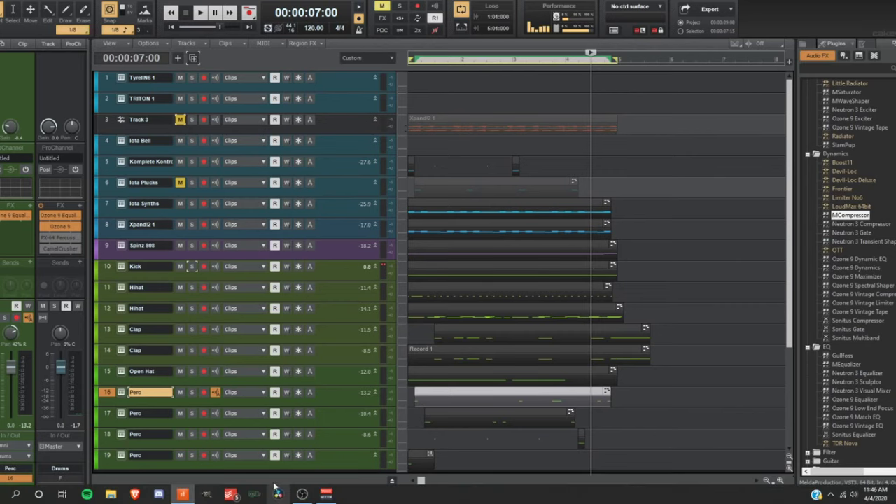
# - Switch to OBS and change the stream to the "I will beat right back" scene
pyautogui.click(307, 495)
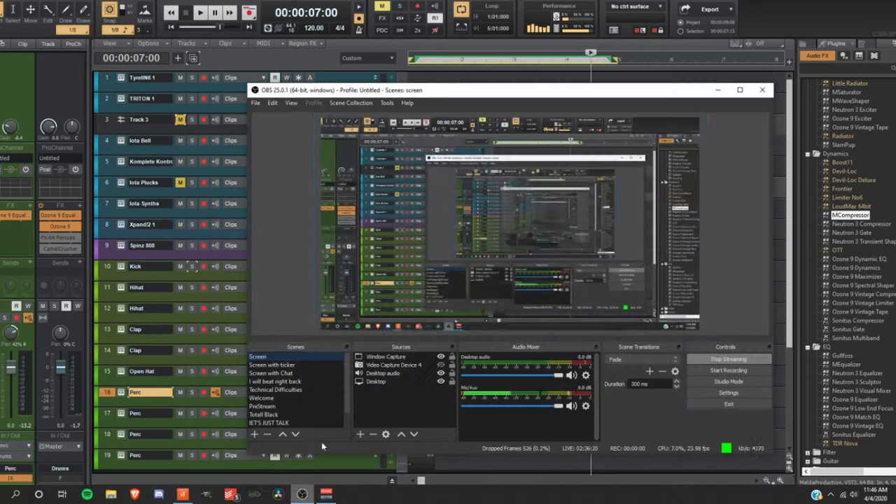
pyautogui.click(312, 381)
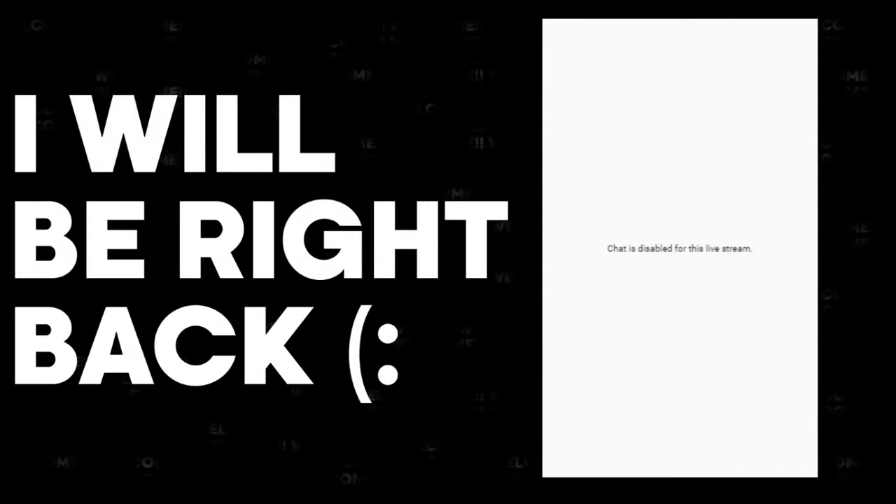
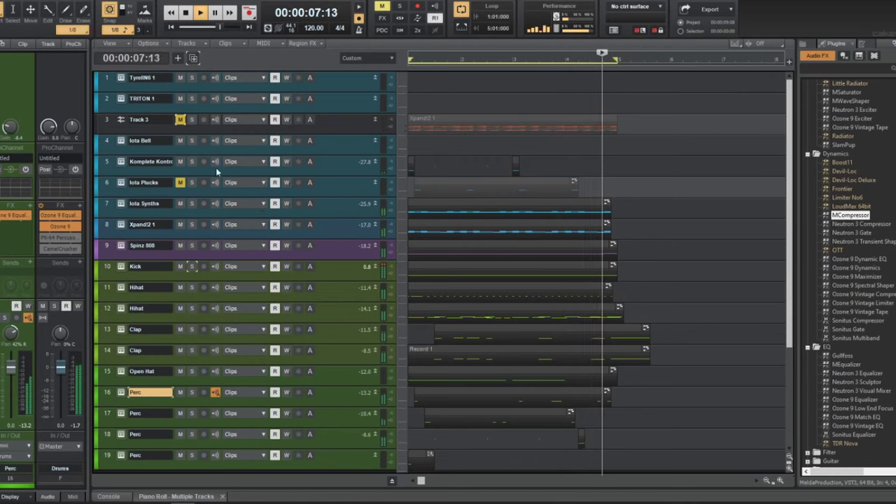
# - Unmute Track 3, audition it soloed and in the full mix, and look through the audio effects list
pyautogui.click(180, 119)
pyautogui.click(192, 119)
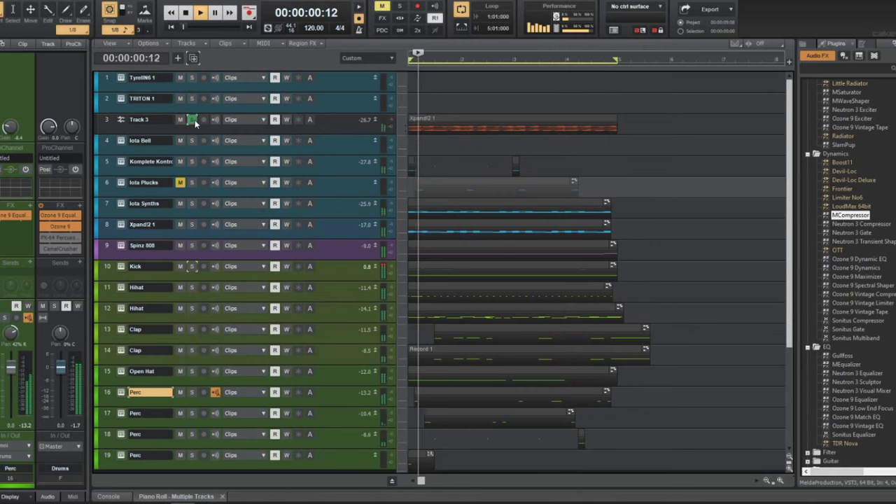
pyautogui.click(326, 120)
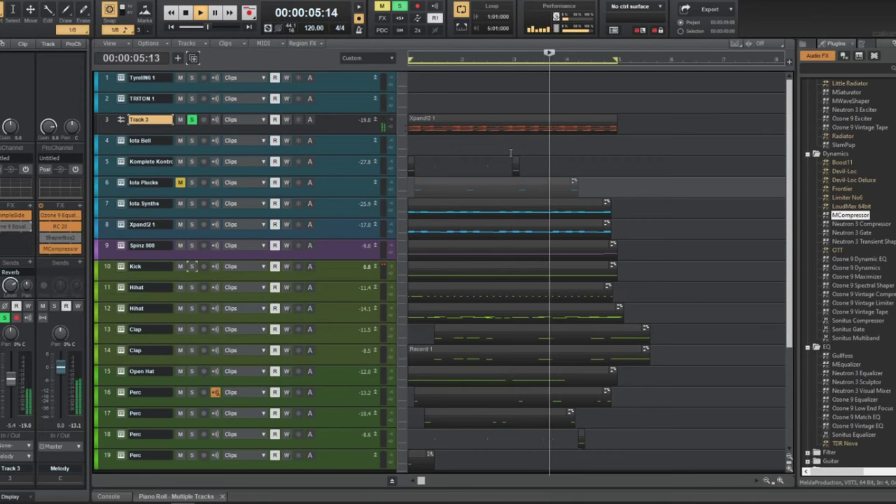
pyautogui.click(192, 119)
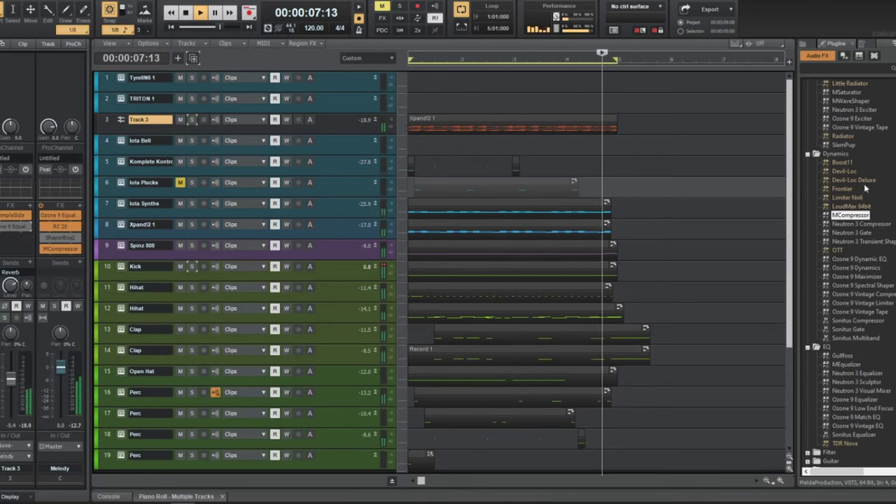
pyautogui.scroll(5, 849, 189)
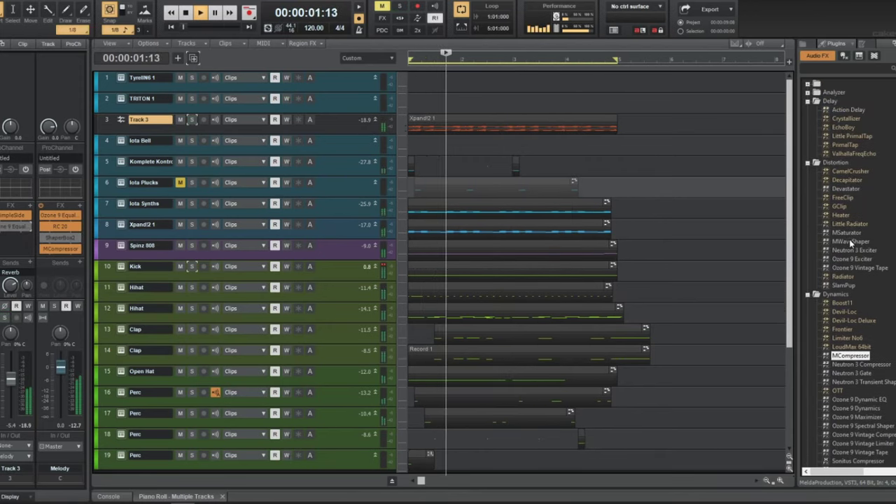
# - Mute Track 3 and filter the TRITON 1 program browser to the Organ category
pyautogui.click(180, 119)
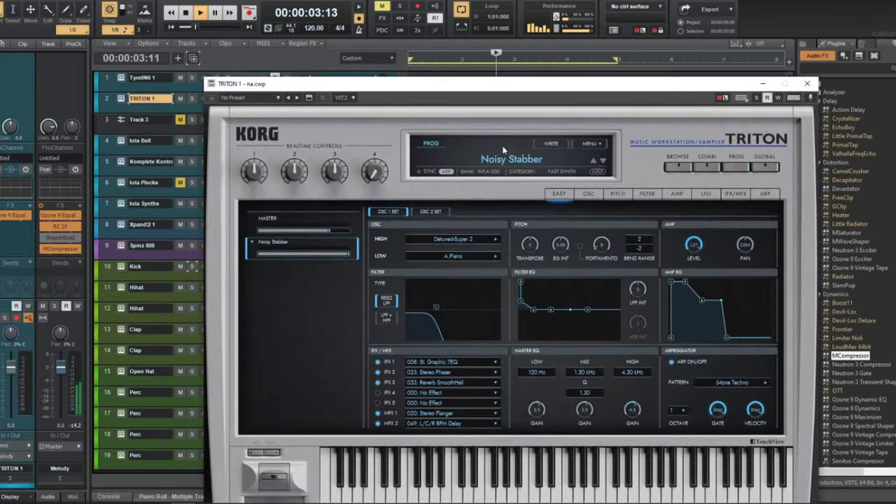
pyautogui.click(510, 159)
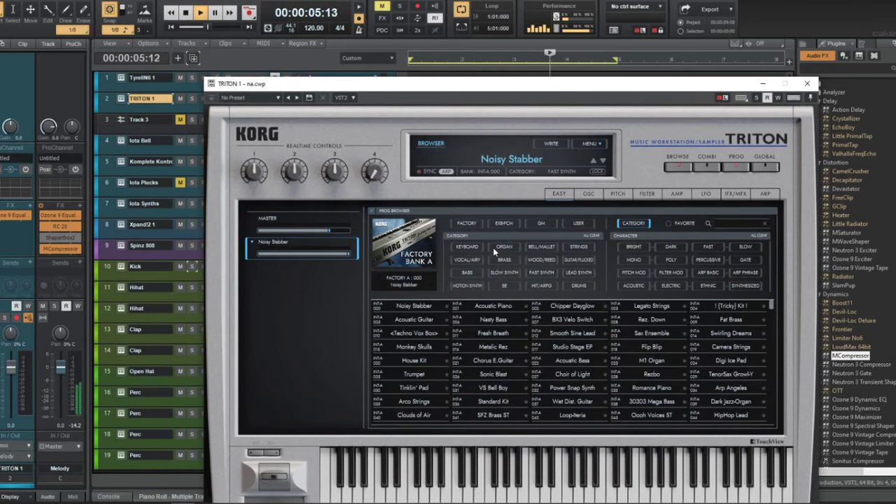
pyautogui.click(502, 247)
# - Audition Classic Click, Dirty "B" and Organ Positive, load the Jazz Organ 2 program and close the TRITON window
pyautogui.click(503, 335)
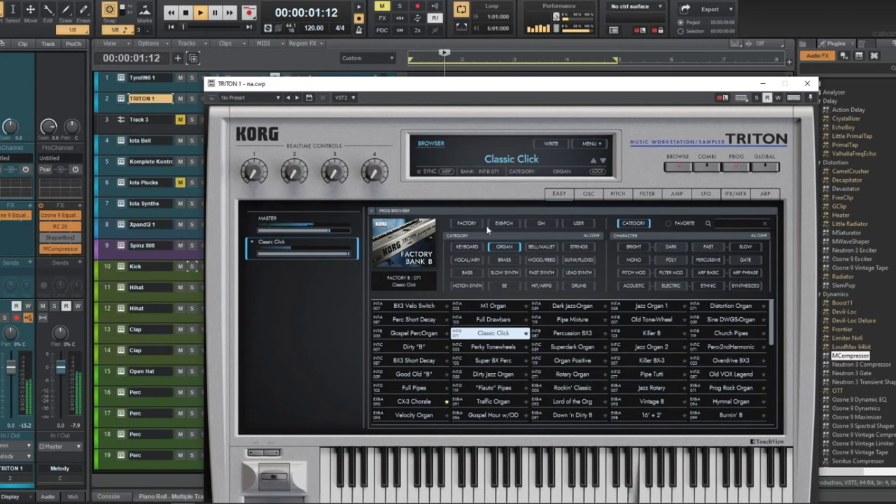
pyautogui.click(433, 348)
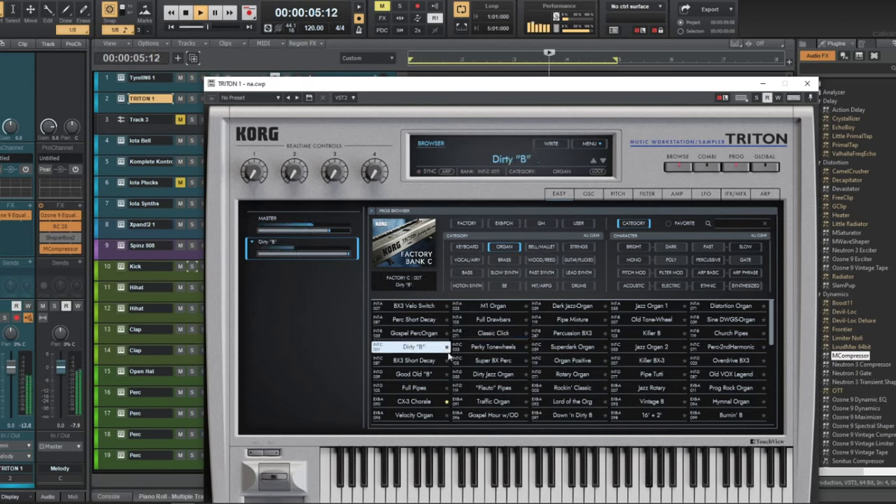
pyautogui.click(590, 363)
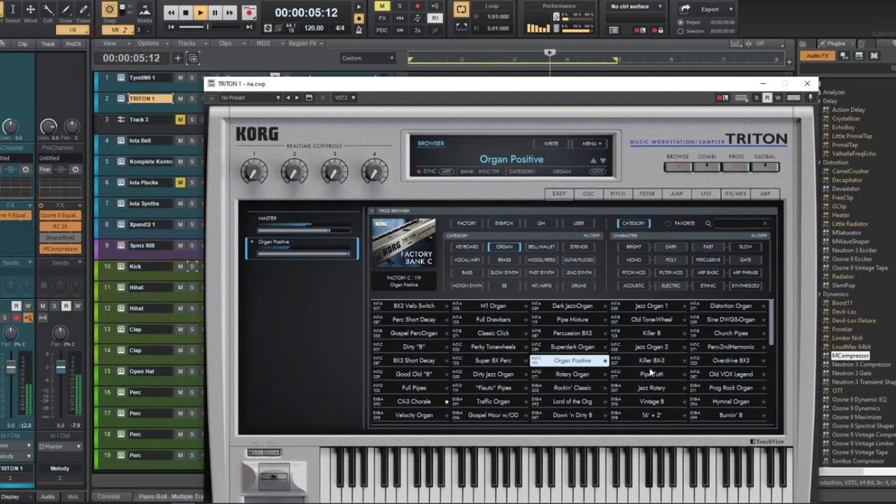
pyautogui.click(658, 348)
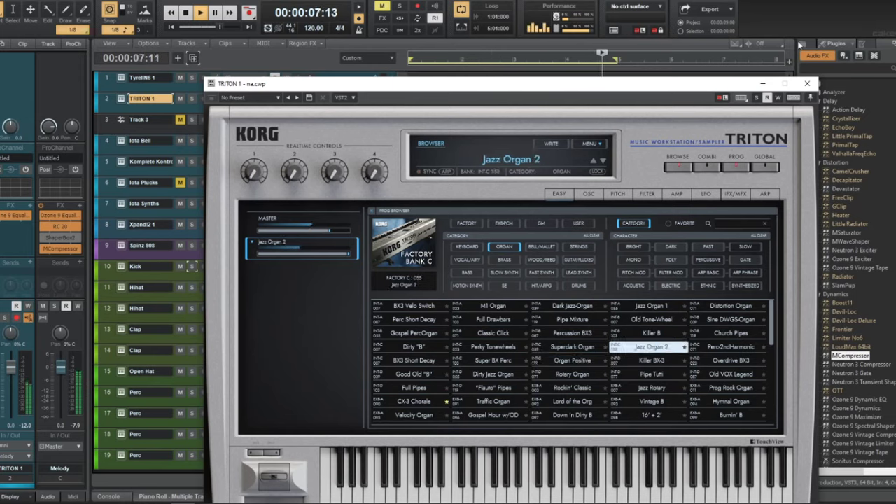
pyautogui.click(807, 83)
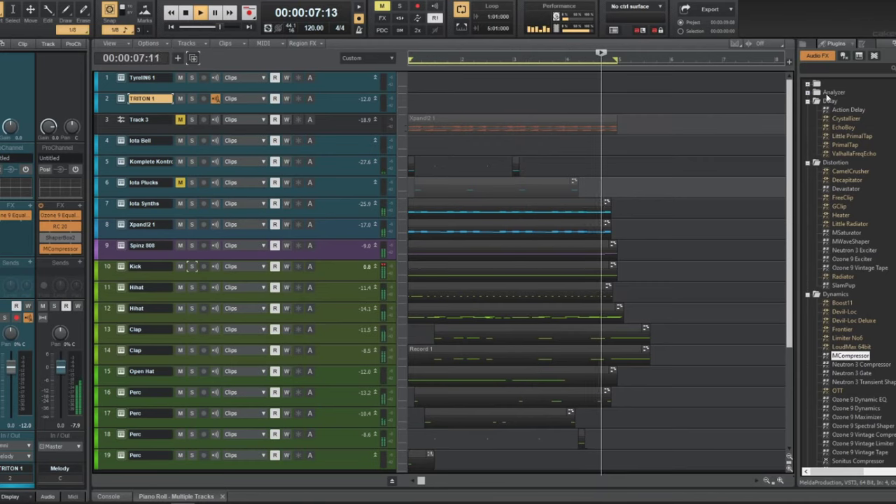
# - Stop playback and open the TRITON 1 track in the step sequencer and the full-size piano roll
pyautogui.press('space')
pyautogui.rightClick(428, 108)
pyautogui.moveTo(450, 124)
pyautogui.click(525, 130)
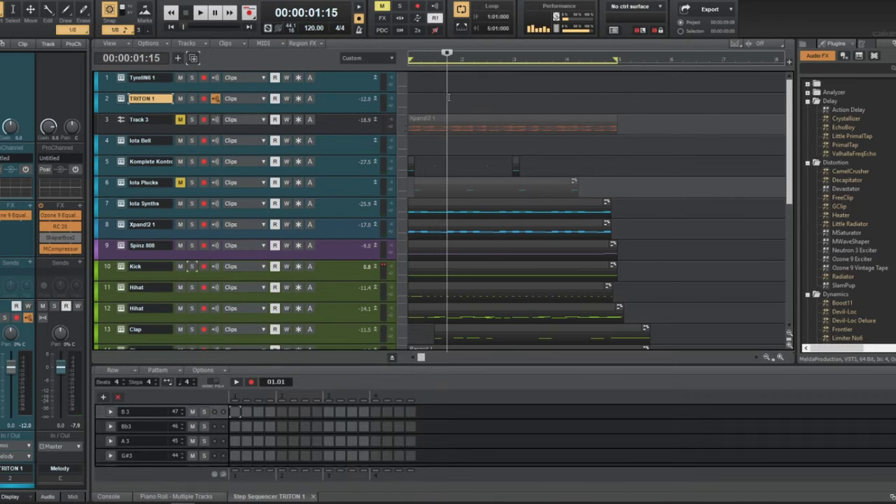
pyautogui.hotkey('alt', '3')
pyautogui.hotkey('shift', 'd')
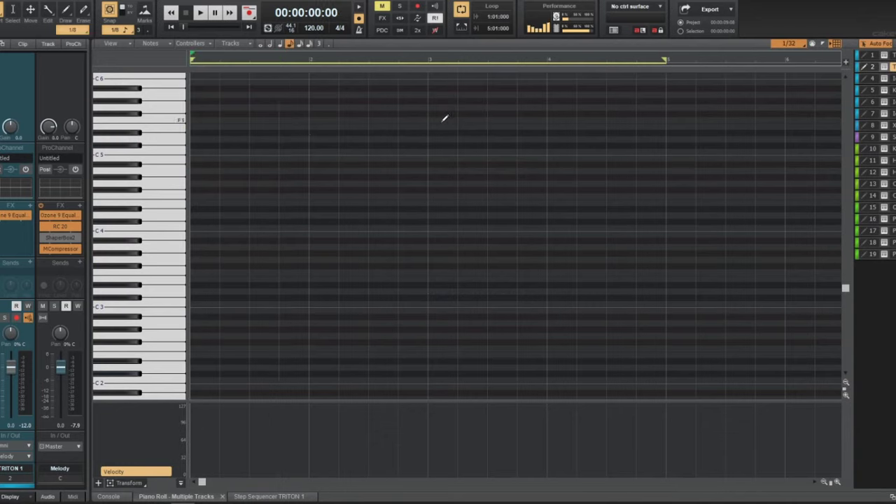
# - Draw an eighth note on B6 at the start of measure 1 and audition it with the beat
pyautogui.moveTo(213, 138); pyautogui.dragTo(196, 104)
pyautogui.press('space')
pyautogui.press('space')
pyautogui.press('w')
pyautogui.press('space')
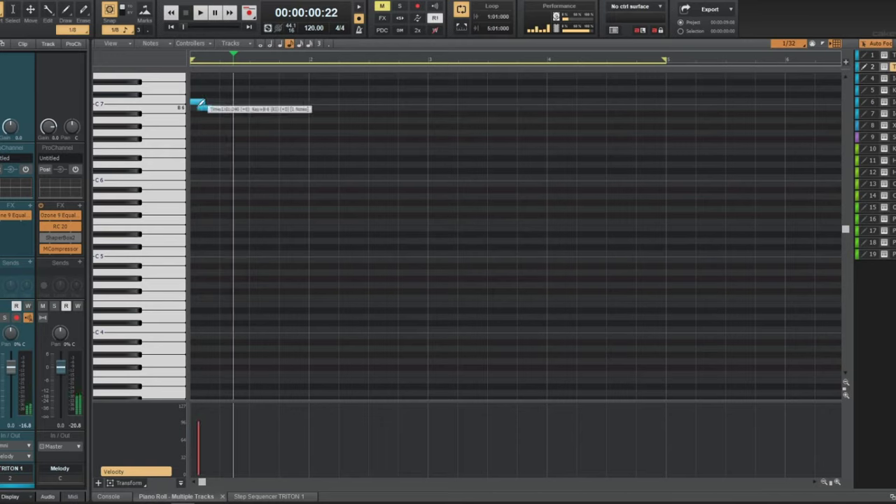
# - Add a second B6 note at beat 2 of measure 1 and shorten it to a dotted sixteenth, checking it in playback
pyautogui.moveTo(199, 102); pyautogui.dragTo(234, 107)
pyautogui.press('space')
pyautogui.press('space')
pyautogui.press('space')
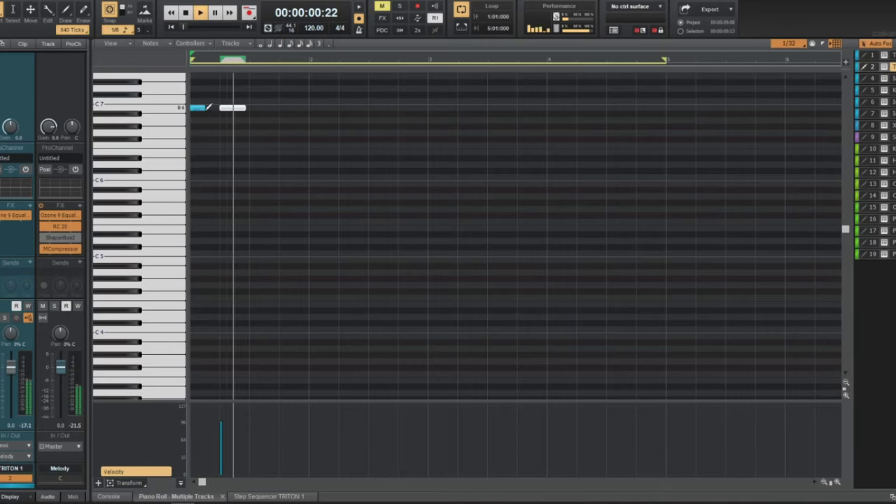
pyautogui.press('space')
pyautogui.moveTo(233, 108); pyautogui.dragTo(232, 108)
pyautogui.press('w')
# - Add a dotted-sixteenth note and place it on A6 at beat 3 of measure 1
pyautogui.click(251, 112)
pyautogui.moveTo(251, 113); pyautogui.dragTo(255, 121)
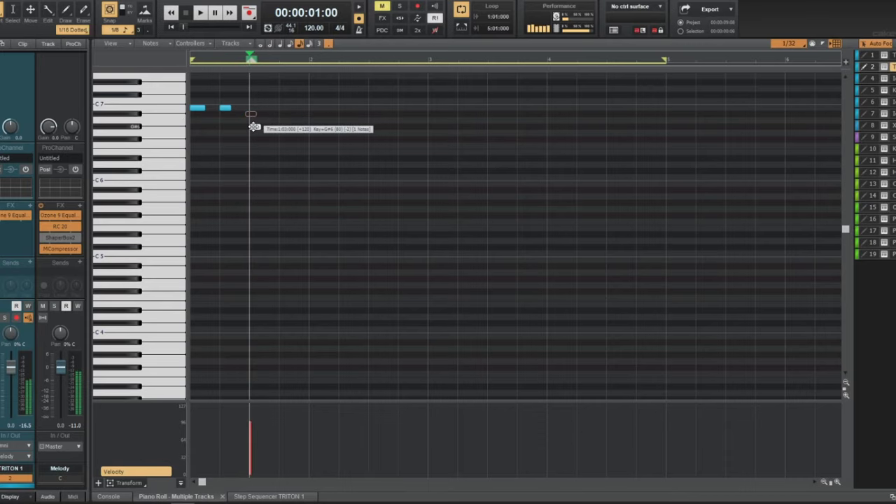
pyautogui.moveTo(254, 122); pyautogui.dragTo(254, 122)
pyautogui.scroll(4, 276, 242)
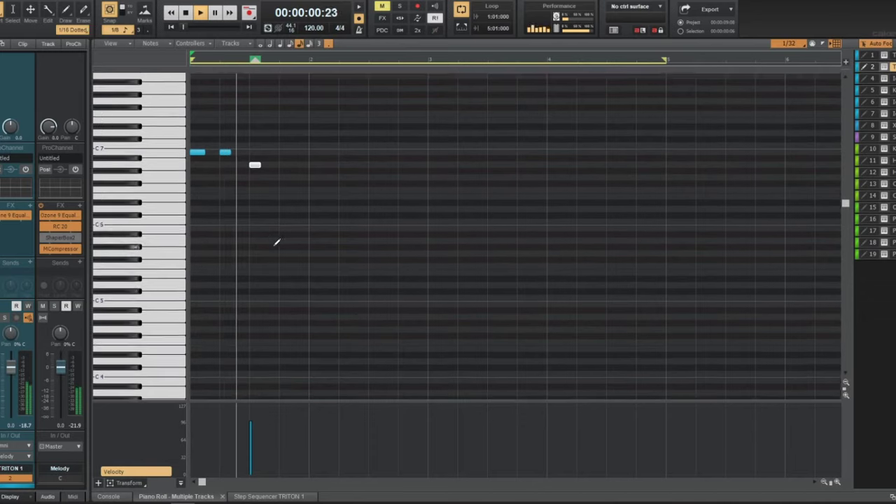
# - Add a dotted-sixteenth A6 note at beat 4 of measure 1 and play the four-note pattern
pyautogui.click(284, 208)
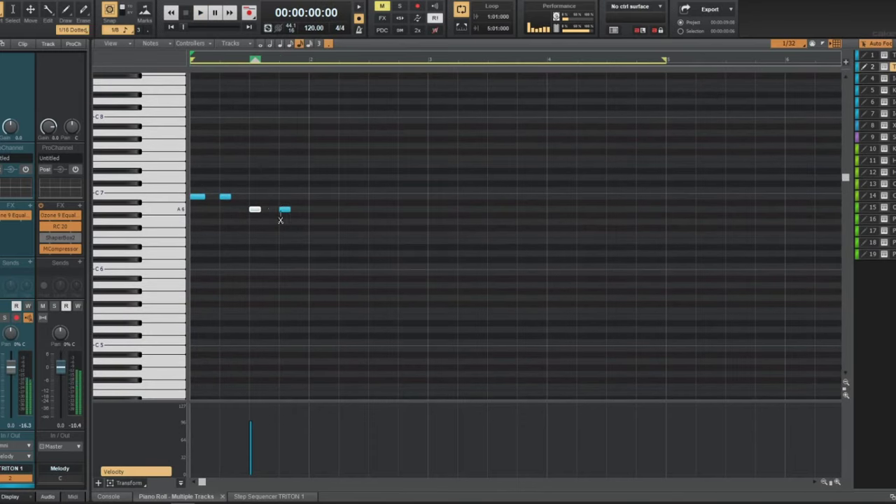
pyautogui.hotkey('ctrl', 'a')
pyautogui.press('space')
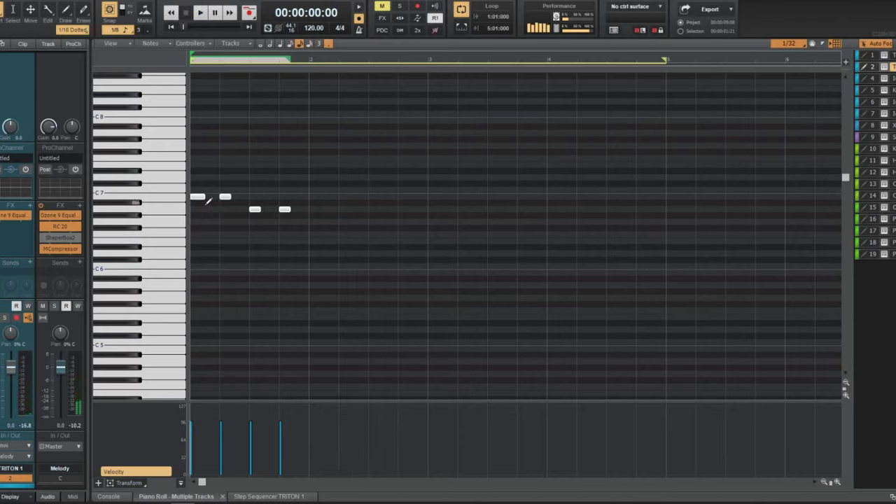
# - Lower the velocity of both A6 notes in measure 1 to about 30 and audition them with the beat
pyautogui.click(175, 210)
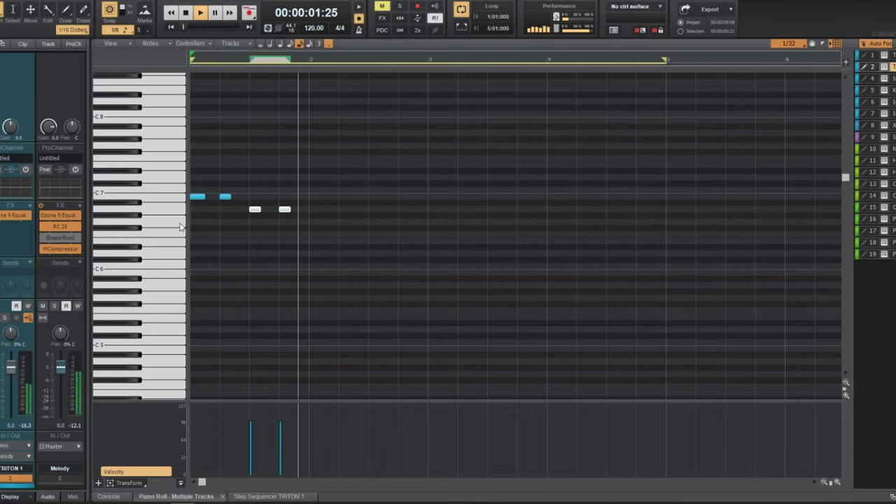
pyautogui.press('space')
pyautogui.moveTo(243, 447)
pyautogui.mouseDown()
pyautogui.moveTo(316, 431)
pyautogui.moveTo(280, 442)
pyautogui.moveTo(298, 441)
pyautogui.mouseUp()
pyautogui.press('space')
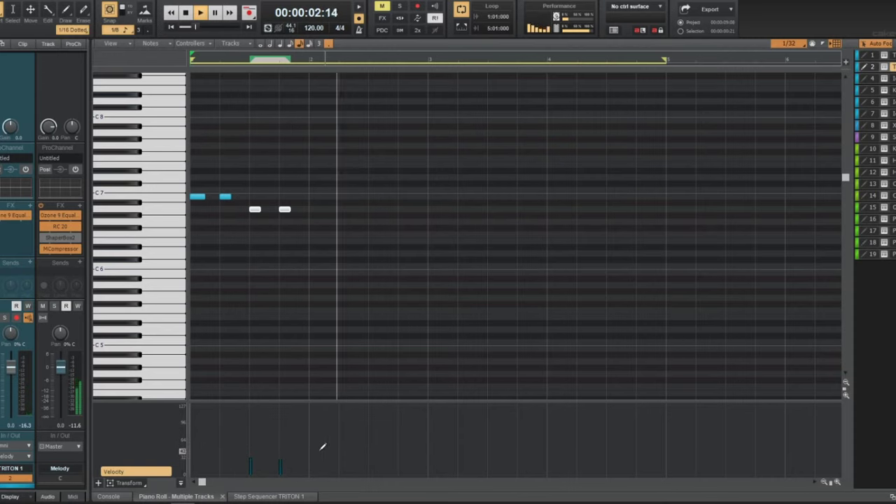
pyautogui.press('space')
pyautogui.press('space')
# - Raise the velocity of both B6 notes in measure 1 to the maximum and check them in playback
pyautogui.click(173, 191)
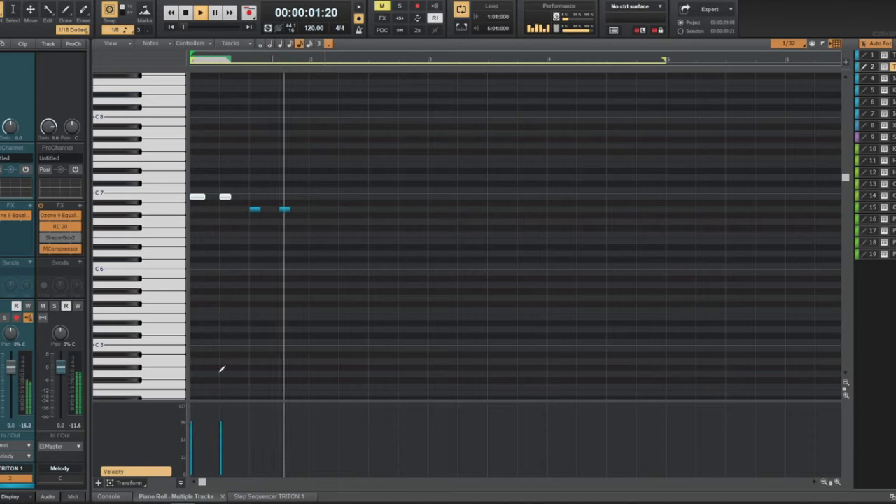
pyautogui.press('space')
pyautogui.press('space')
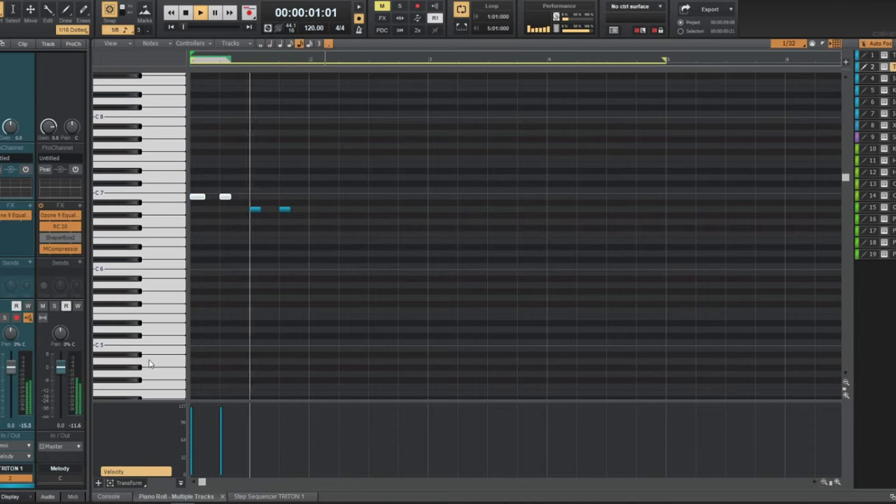
pyautogui.press('space')
pyautogui.press('space')
# - Copy the measure 1 notes into measures 2 to 4 and lower the two B6 velocities in measure 2 to about 90
pyautogui.click(178, 209)
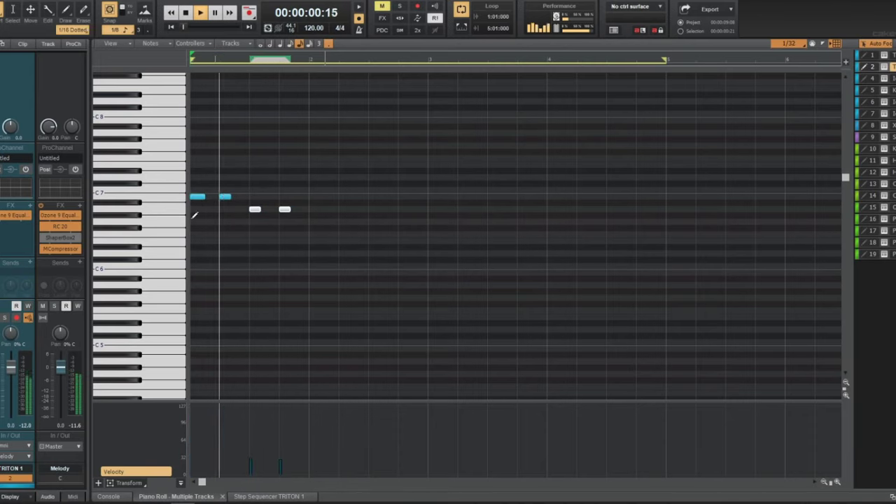
pyautogui.moveTo(175, 201); pyautogui.dragTo(179, 222)
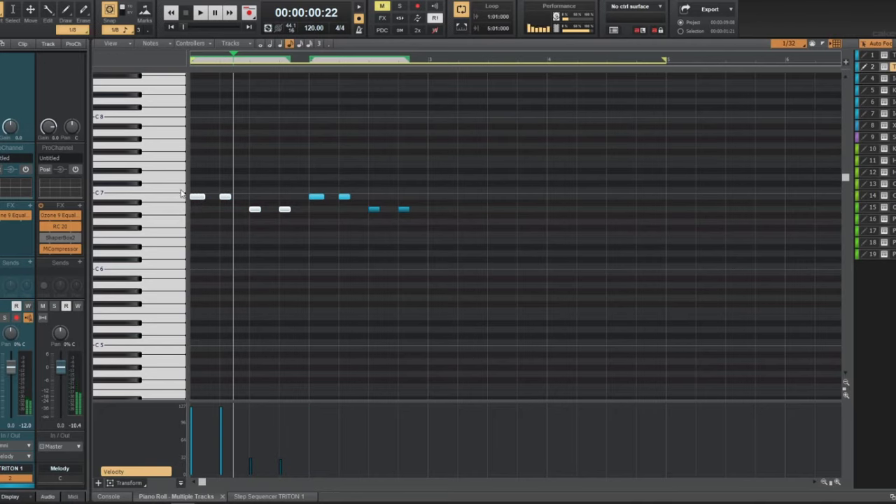
pyautogui.moveTo(181, 191); pyautogui.dragTo(180, 220)
pyautogui.moveTo(223, 198); pyautogui.dragTo(434, 198)
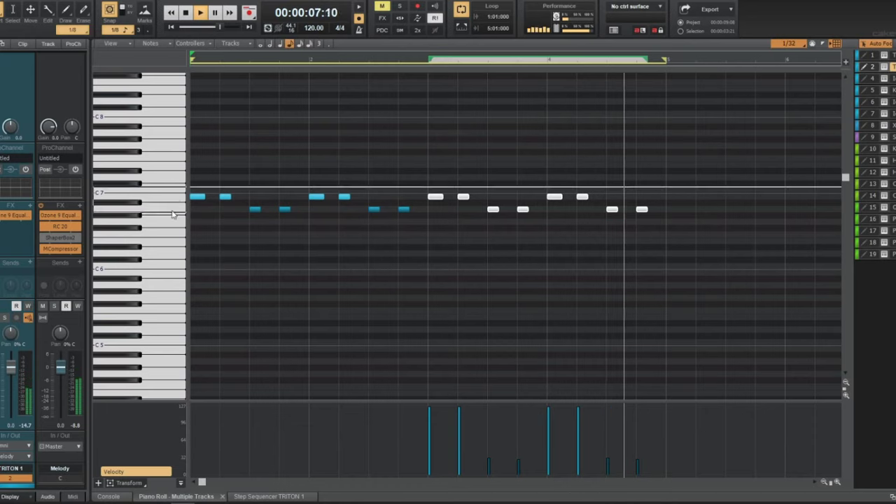
pyautogui.hotkey('ctrl', 'a')
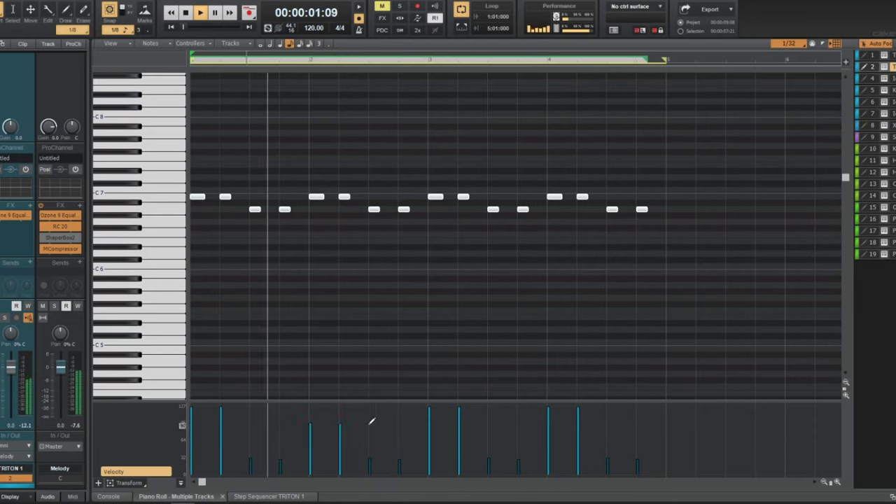
pyautogui.press('space')
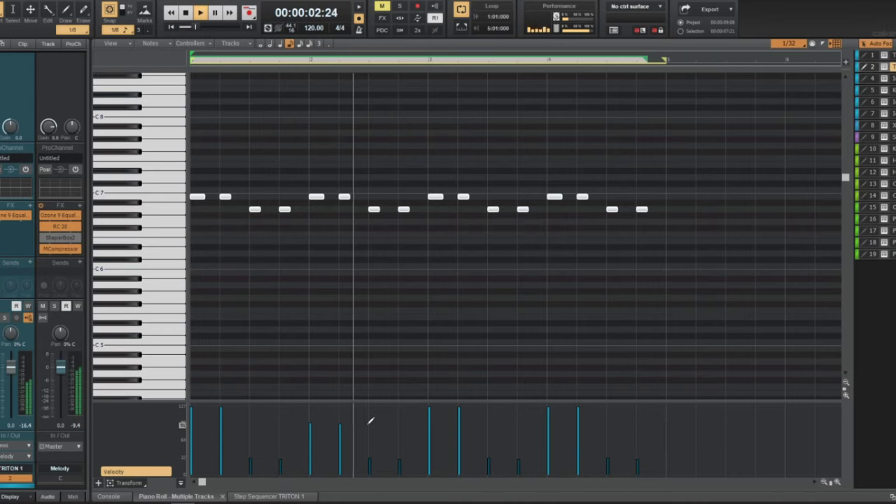
# - Insert the Neutron 3 Compressor from the Dynamics effects after the equalizer on the TRITON 1 track
pyautogui.rightClick(28, 208)
pyautogui.moveTo(77, 214)
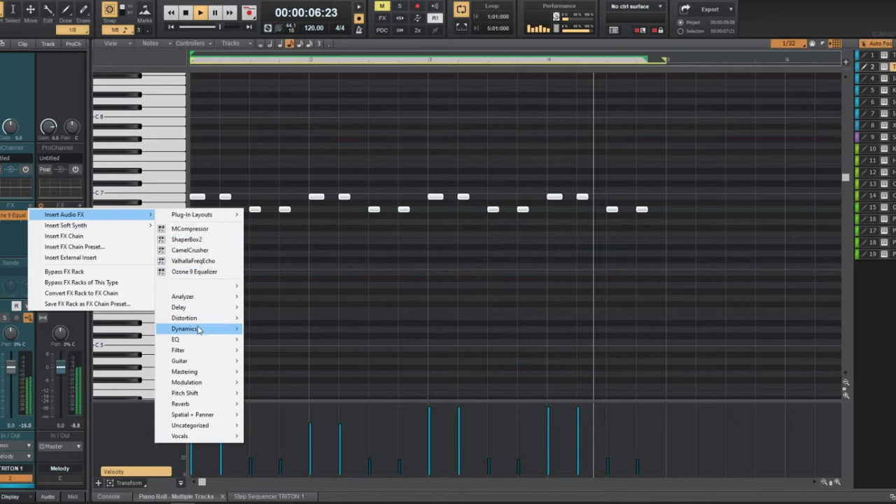
pyautogui.moveTo(224, 329)
pyautogui.click(310, 189)
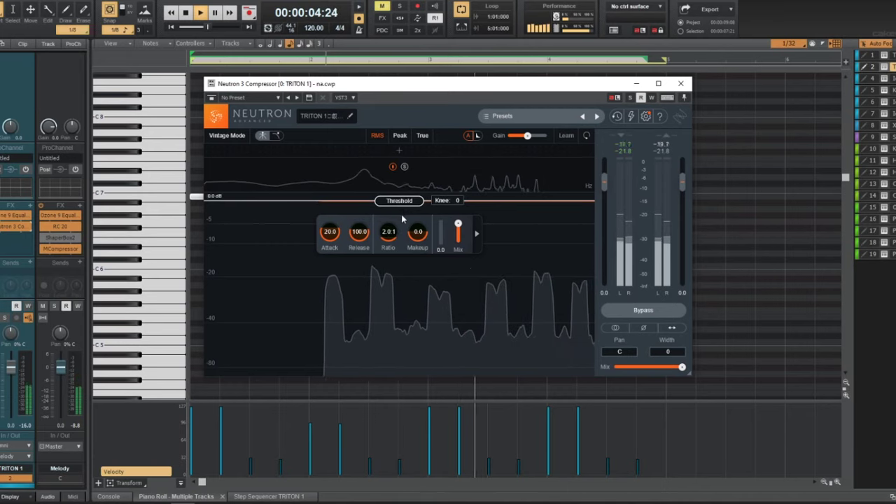
# - Set the compressor's threshold to -23.6 dB, attack to 0.1 and release to 14.0, and close the plug-in
pyautogui.moveTo(401, 204); pyautogui.dragTo(408, 284)
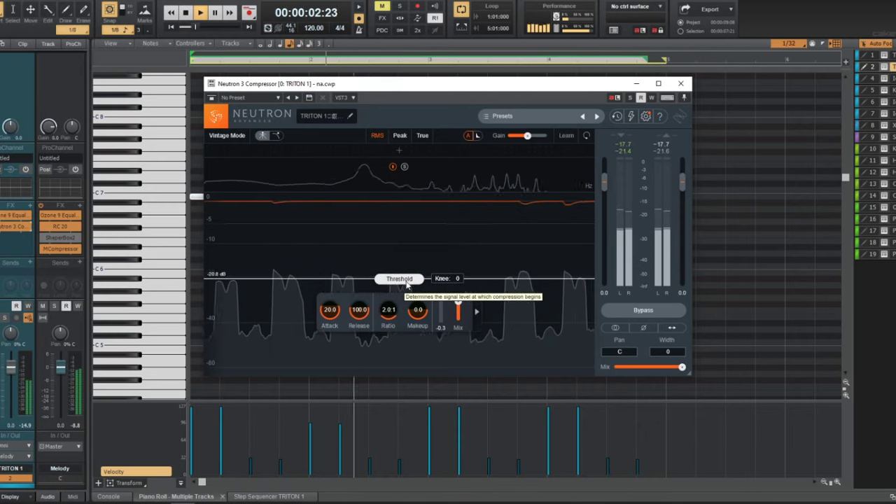
pyautogui.moveTo(407, 283); pyautogui.dragTo(406, 291)
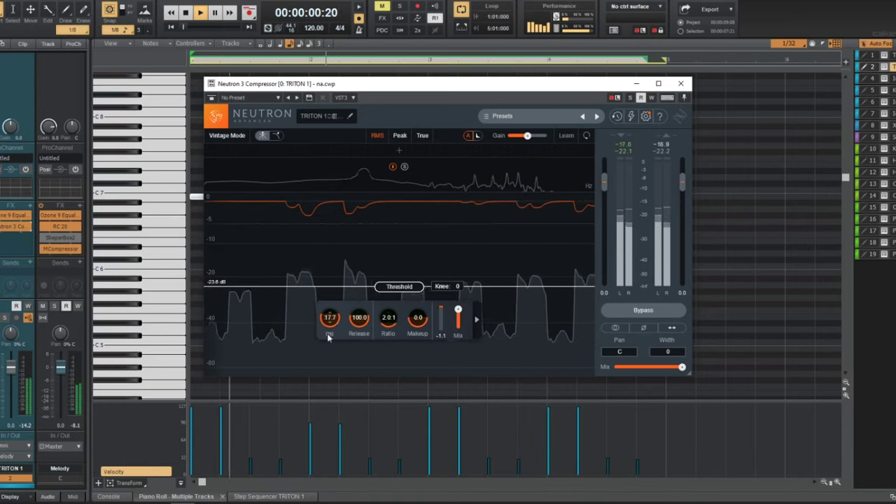
pyautogui.moveTo(327, 329); pyautogui.dragTo(316, 406)
pyautogui.moveTo(359, 319); pyautogui.dragTo(361, 350)
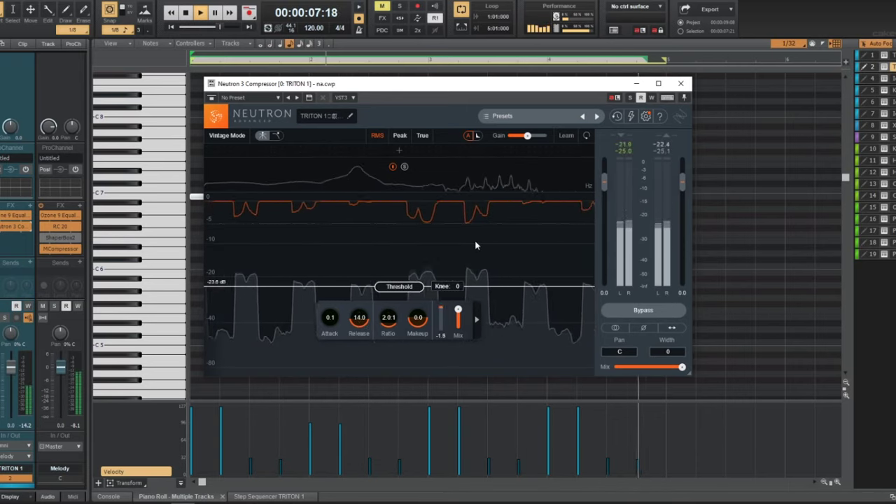
pyautogui.click(680, 84)
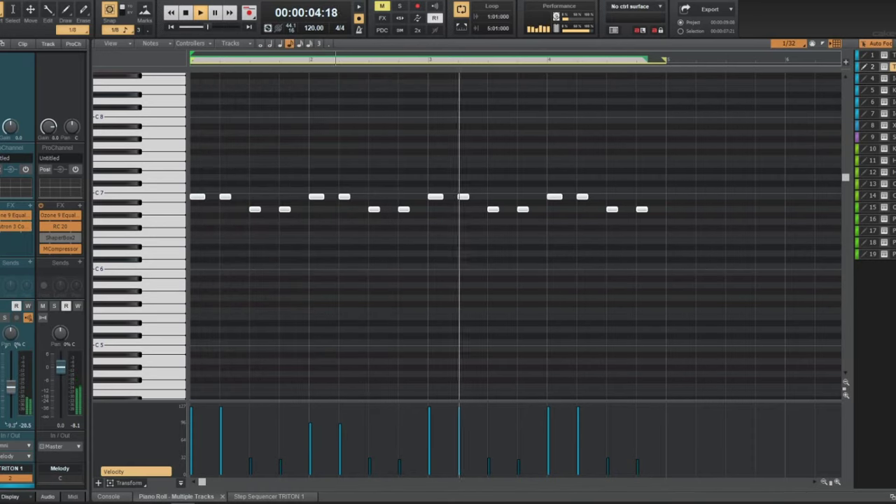
# - Lower TRITON 1's volume to about -8.3 dB and copy all its notes one octave higher, to B7 and A7
pyautogui.press('d')
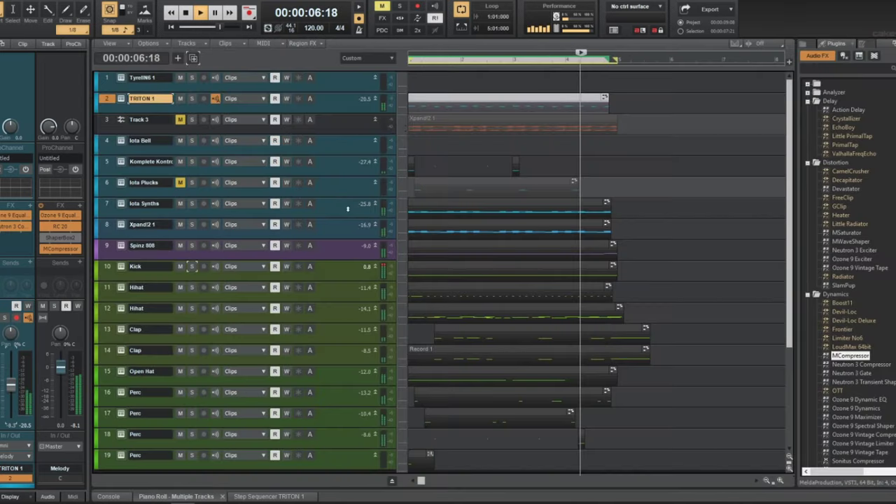
pyautogui.doubleClick(441, 99)
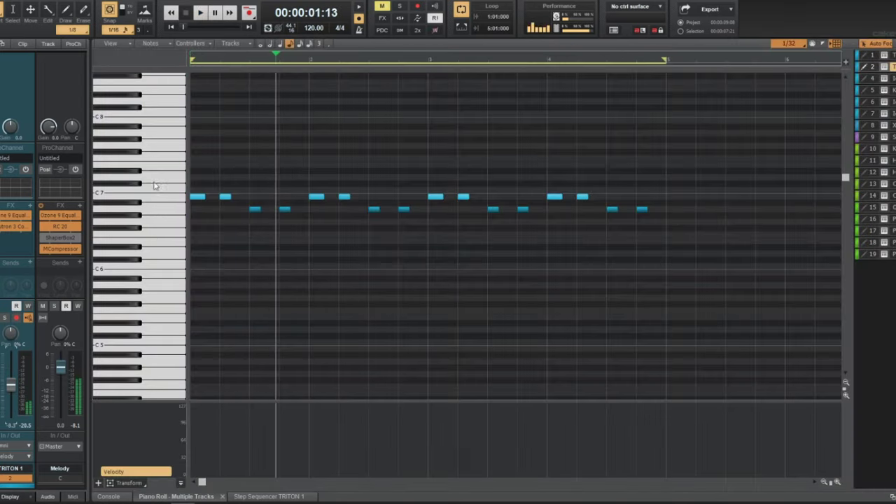
pyautogui.hotkey('ctrl', 'a')
pyautogui.moveTo(196, 197); pyautogui.dragTo(192, 121)
pyautogui.press('space')
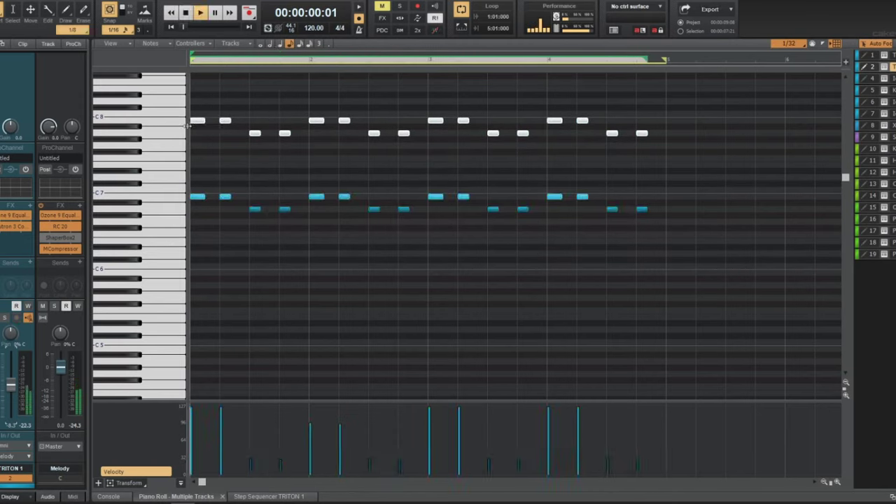
# - With TRITON 1 soloed, add a send to the Reverb bus and raise the track's volume to about -5.4 dB
pyautogui.click(6, 317)
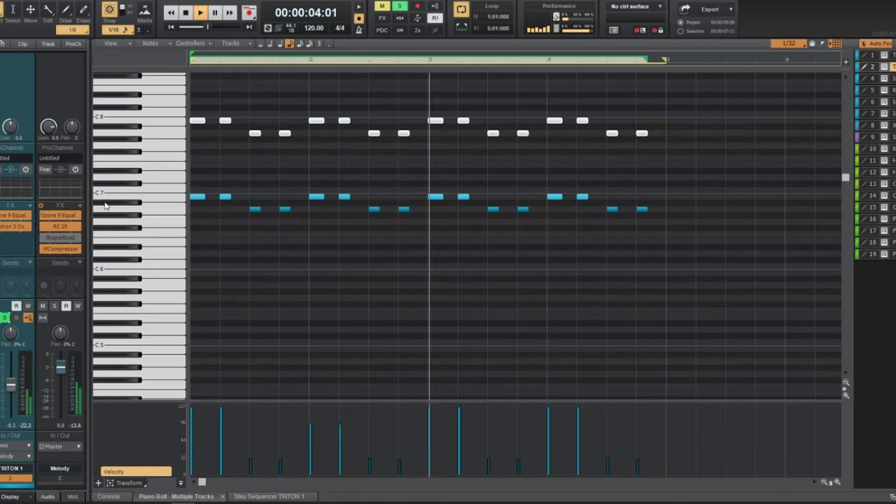
pyautogui.click(29, 262)
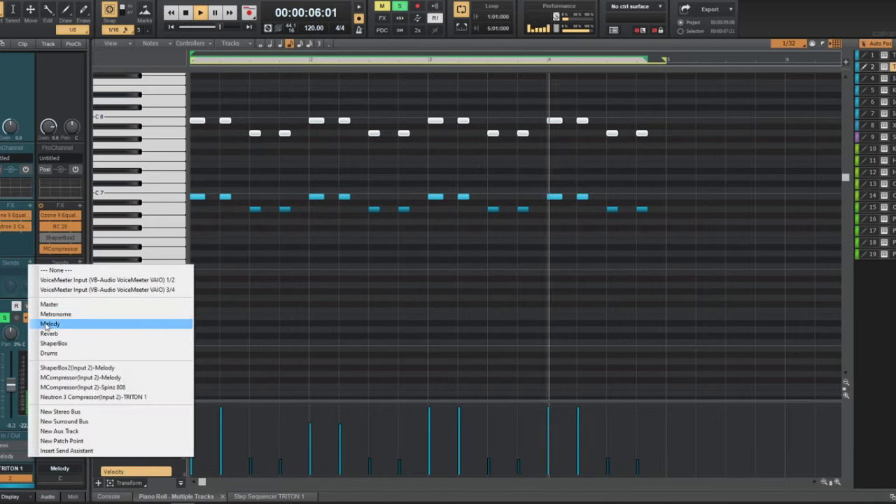
pyautogui.click(53, 334)
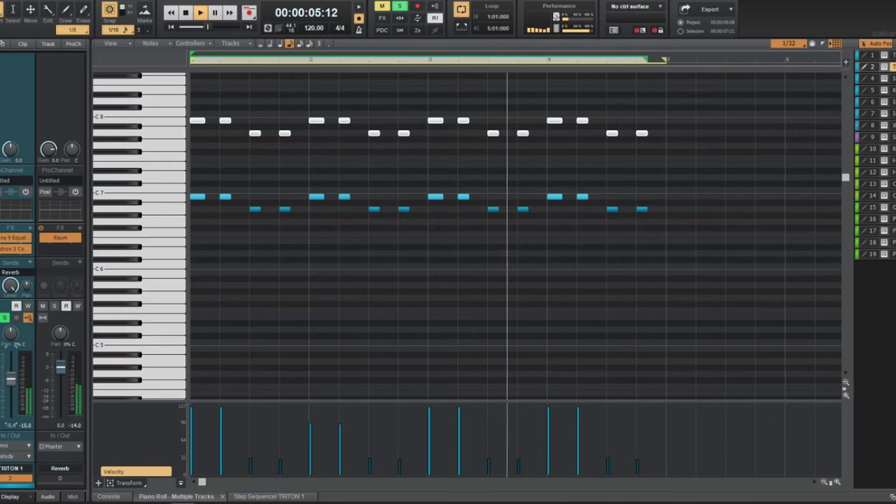
pyautogui.click(20, 366)
# - Return to the track overview, unsolo TRITON 1 and lower its volume to about -10 dB against the full beat
pyautogui.press('d')
pyautogui.press('f')
pyautogui.click(192, 101)
pyautogui.scroll(-5, 473, 258)
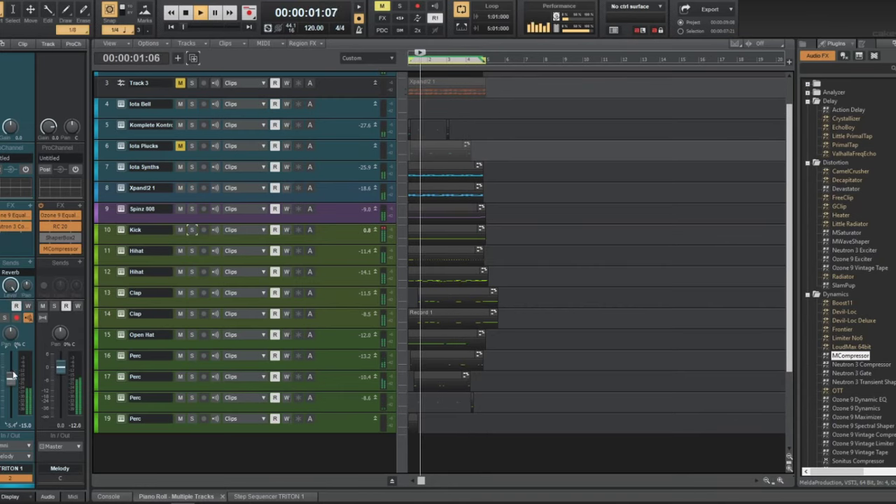
pyautogui.moveTo(11, 384); pyautogui.dragTo(10, 389)
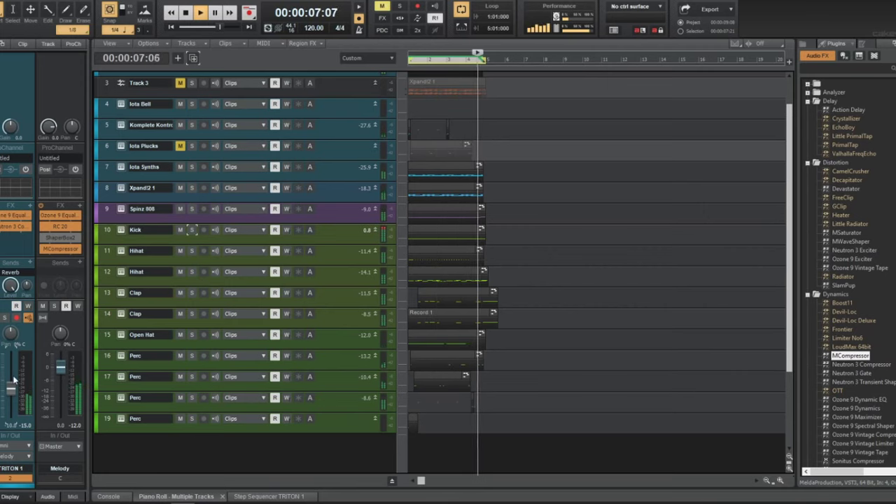
pyautogui.scroll(2, 273, 315)
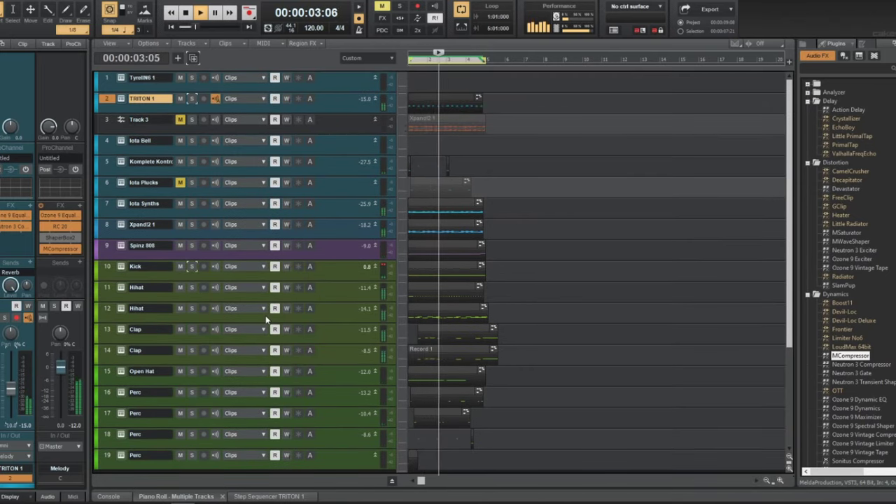
# - Lower the volume of the Hihat on track 12 and reduce TRITON 1's volume to about -14 dB
pyautogui.click(252, 310)
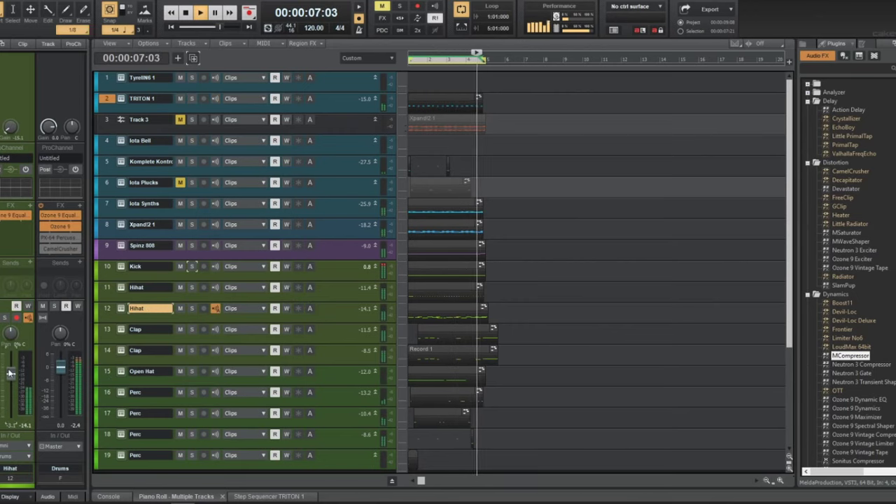
pyautogui.click(329, 99)
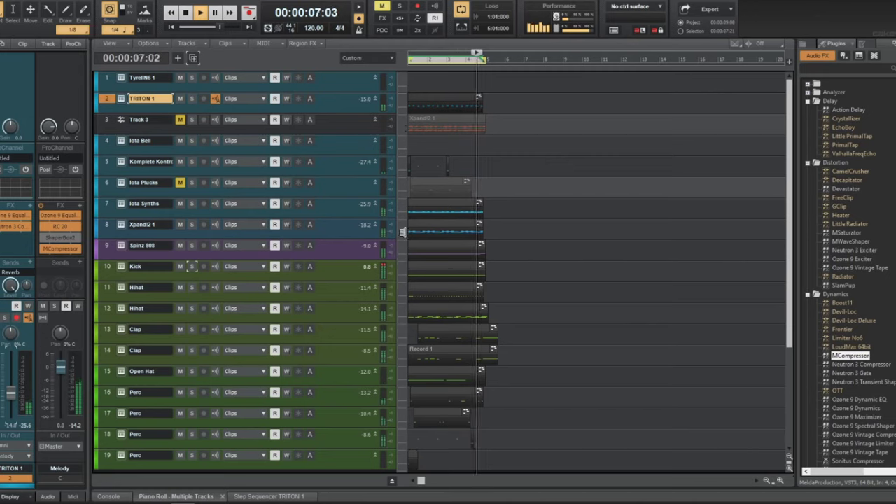
pyautogui.press('space')
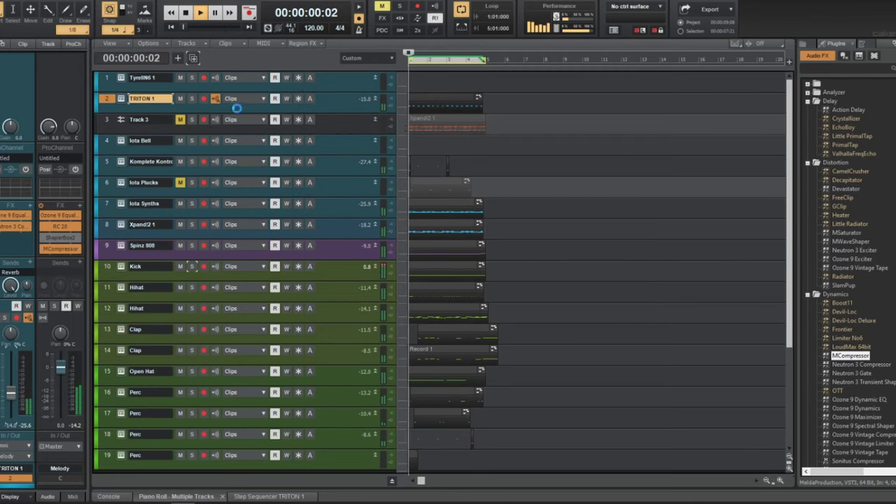
# - Compare the beat with TRITON 1 muted and unmuted during playback, leaving the track unmuted
pyautogui.click(180, 99)
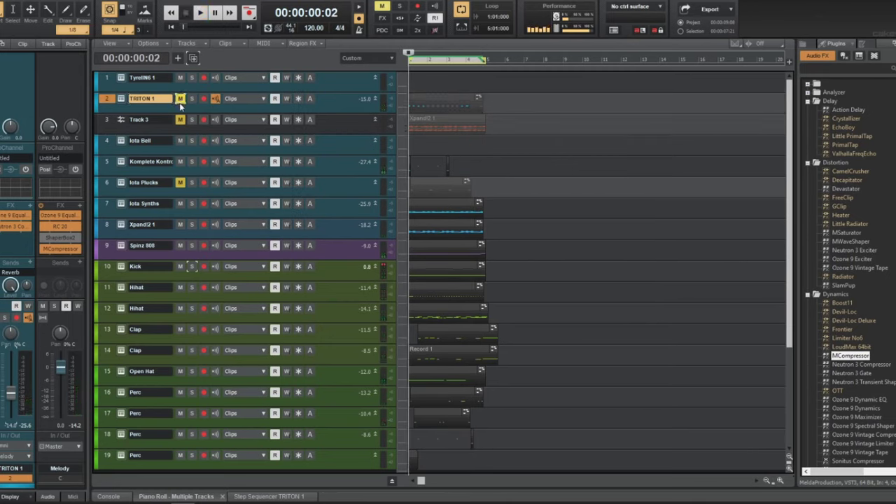
pyautogui.press('space')
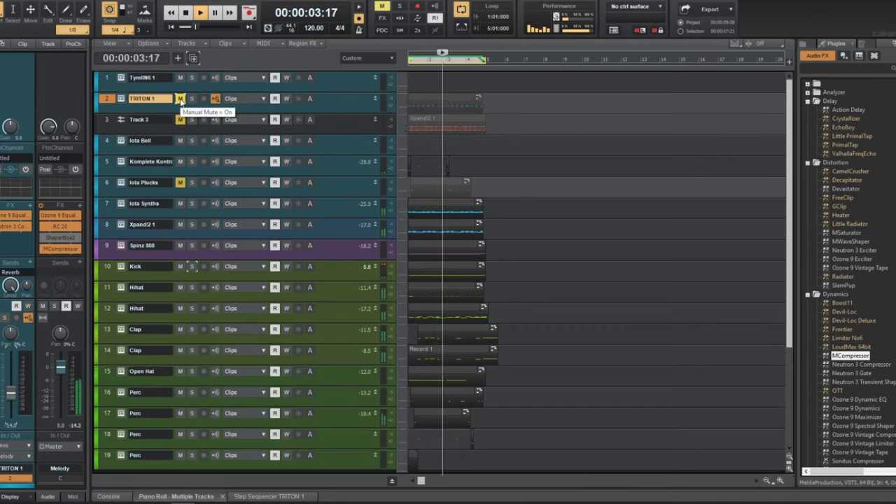
pyautogui.click(181, 99)
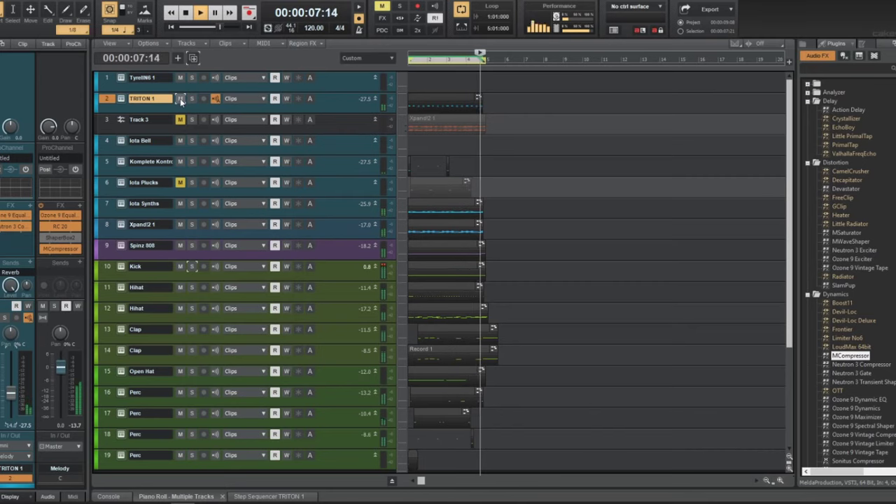
pyautogui.press('space')
# - Copy the clips of all tracks so that the four-measure loop repeats from measure 5
pyautogui.hotkey('ctrl', 'a')
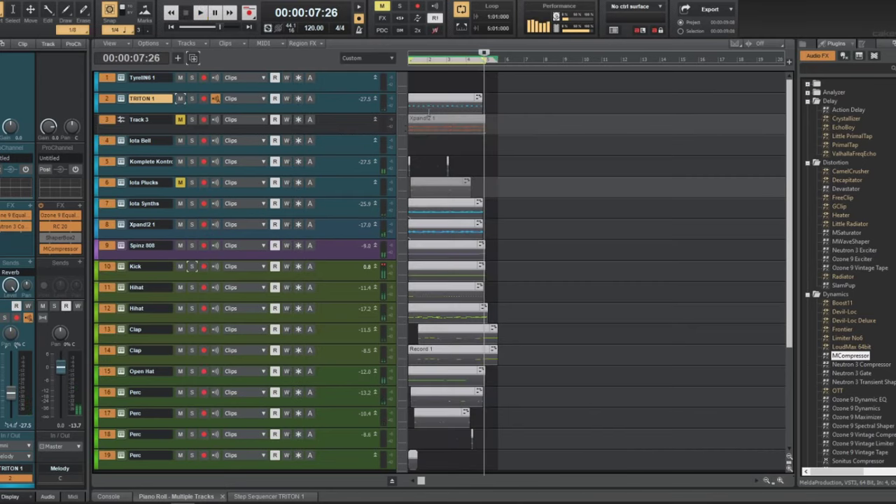
pyautogui.moveTo(424, 100); pyautogui.dragTo(498, 102)
pyautogui.scroll(4, 498, 103)
# - Copy all clips of the eight measures to measure 9, extending the beat to sixteen measures
pyautogui.hotkey('ctrl', 'a')
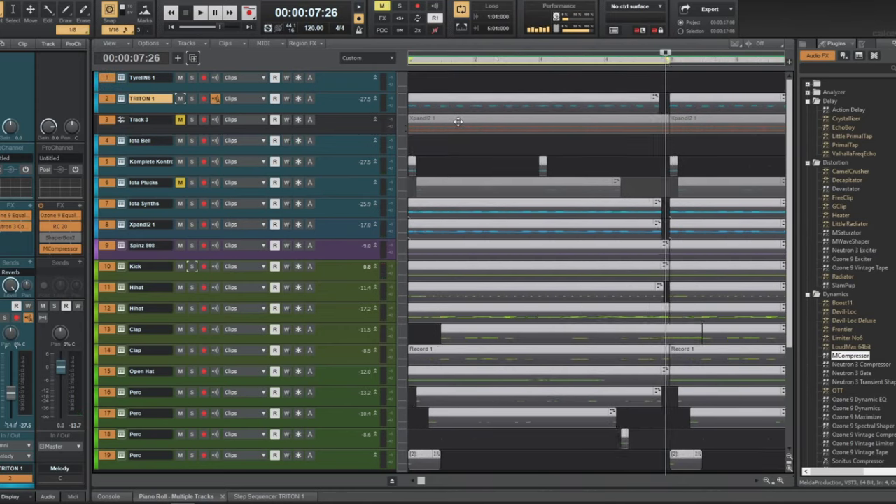
pyautogui.scroll(-3, 455, 120)
pyautogui.moveTo(429, 100); pyautogui.dragTo(668, 105)
pyautogui.scroll(-2, 633, 122)
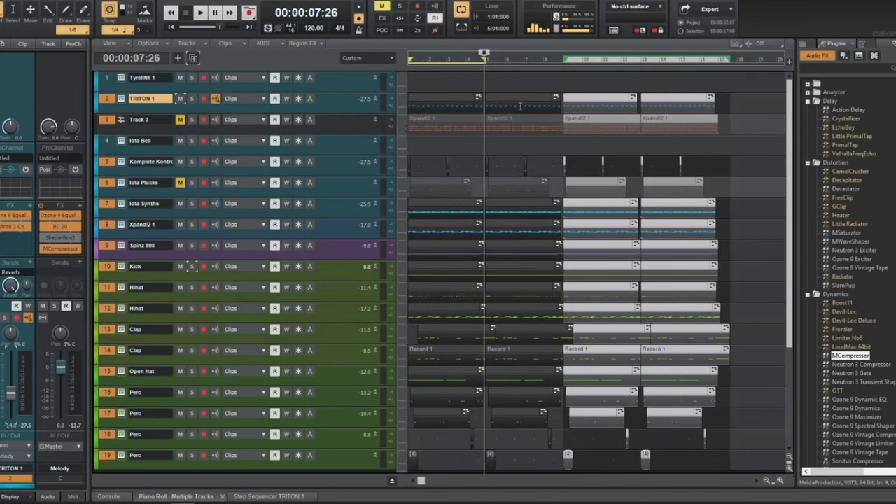
# - Copy all clips to measure 17 and again to measure 33, extending the beat to 48 measures
pyautogui.hotkey('ctrl', 'a')
pyautogui.moveTo(432, 105); pyautogui.dragTo(742, 109)
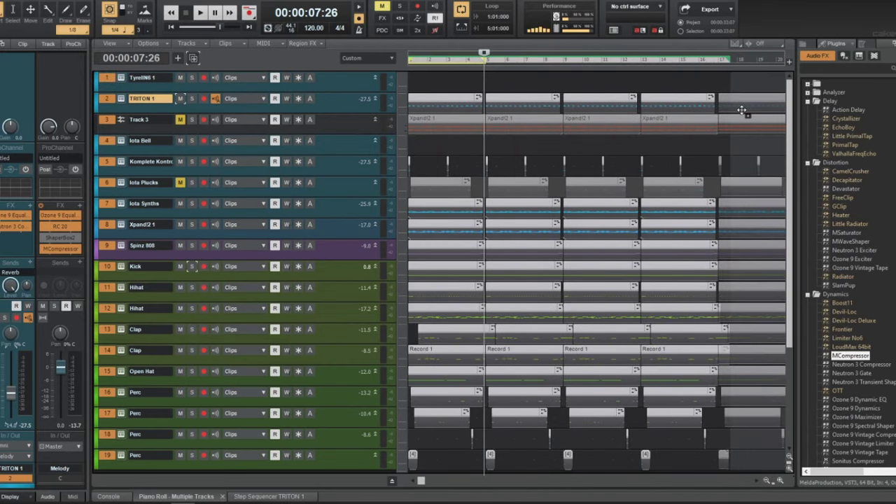
pyautogui.scroll(-4, 738, 110)
pyautogui.moveTo(476, 101); pyautogui.dragTo(540, 112)
pyautogui.scroll(2, 539, 112)
pyautogui.press('w')
pyautogui.scroll(2, 619, 109)
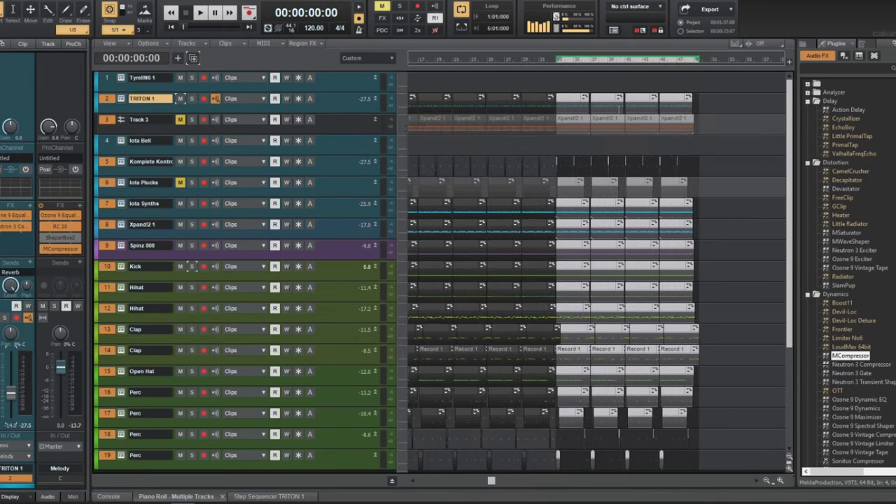
pyautogui.press('w')
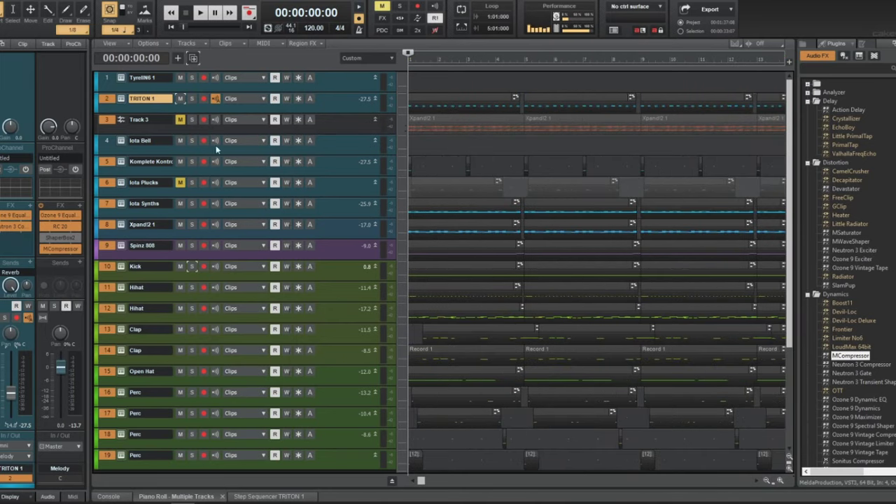
# - Delete the tracks TyrellN6 1, Track 3, Iota Bell and Iota Plucks
pyautogui.click(107, 144)
pyautogui.click(112, 183)
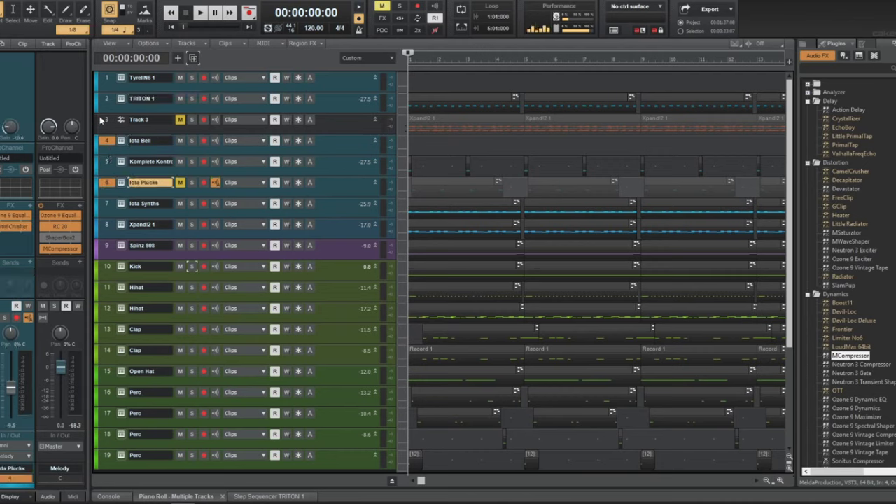
pyautogui.click(102, 121)
pyautogui.click(112, 78)
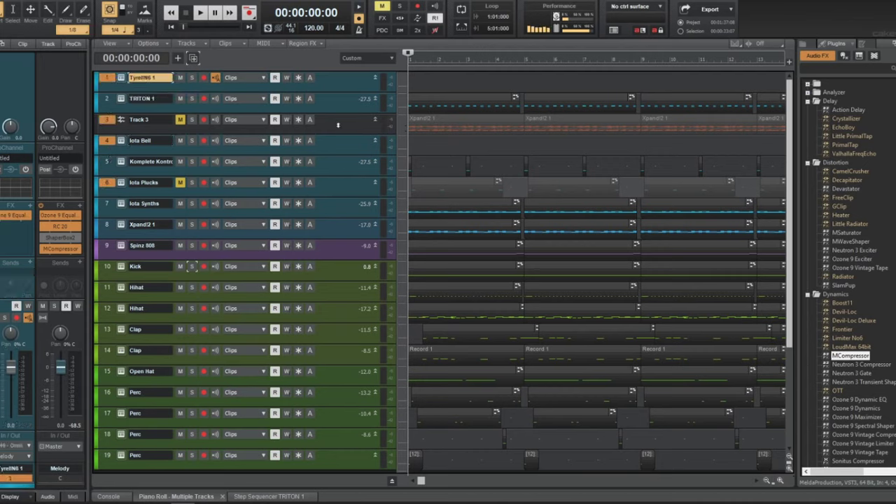
pyautogui.rightClick(338, 125)
pyautogui.click(371, 258)
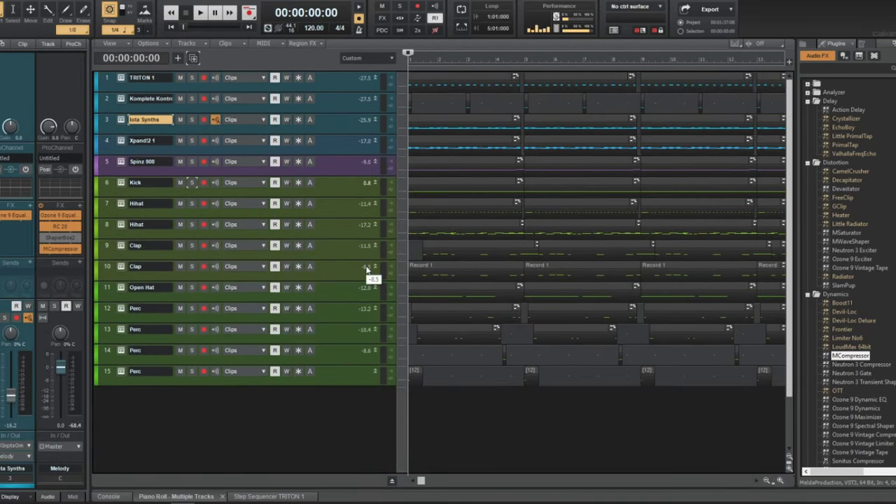
# - Delete the last Perc track, number 15, during playback and return to the start of the arrangement
pyautogui.press('space')
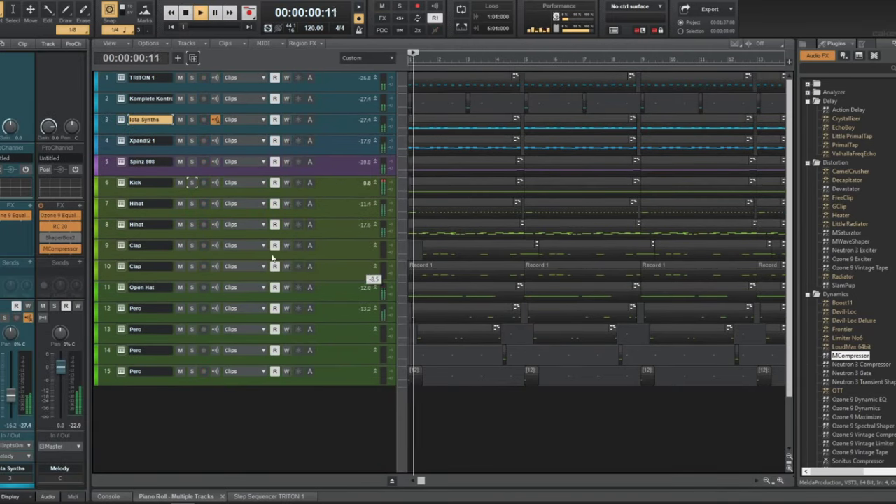
pyautogui.click(108, 376)
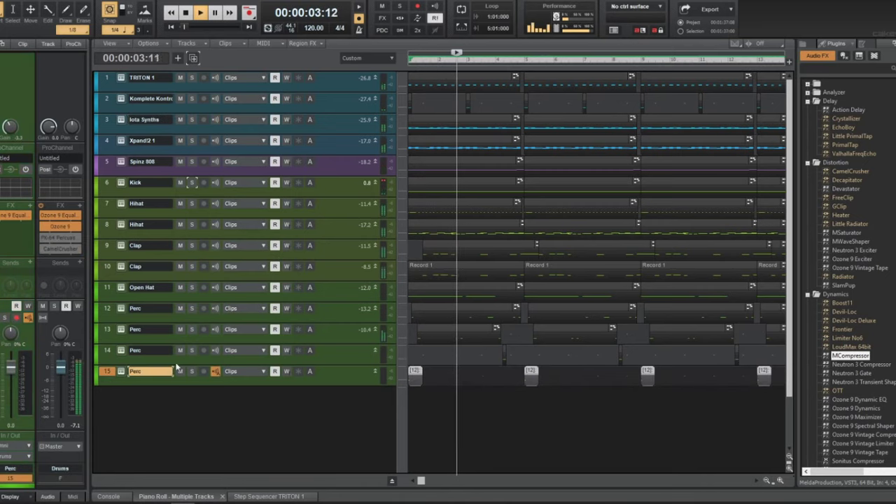
pyautogui.rightClick(322, 372)
pyautogui.click(409, 226)
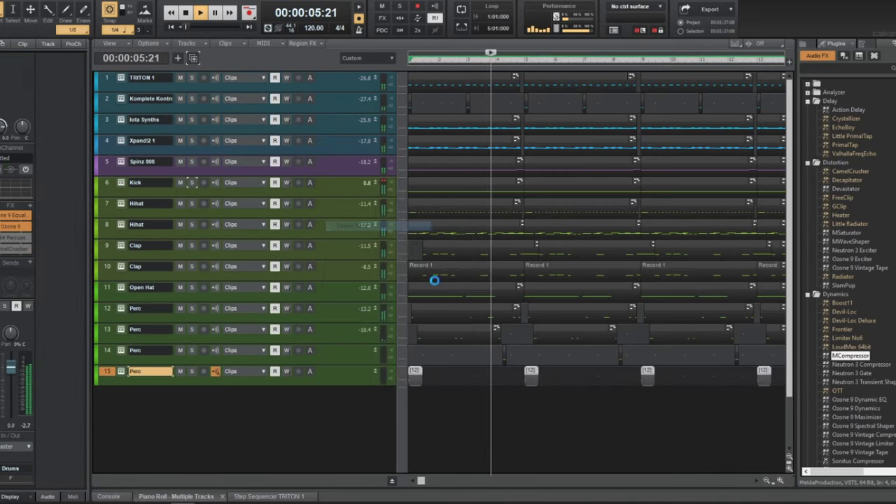
pyautogui.scroll(-7, 474, 314)
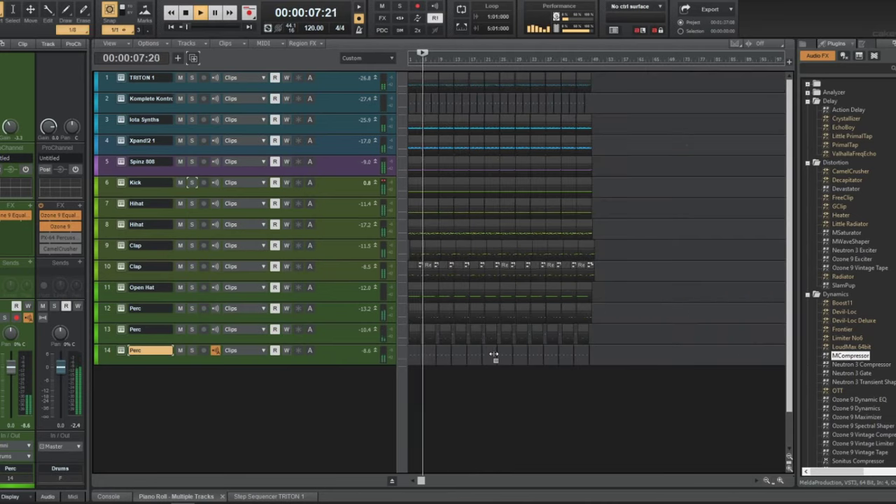
pyautogui.scroll(5, 495, 355)
pyautogui.press('w')
pyautogui.press('space')
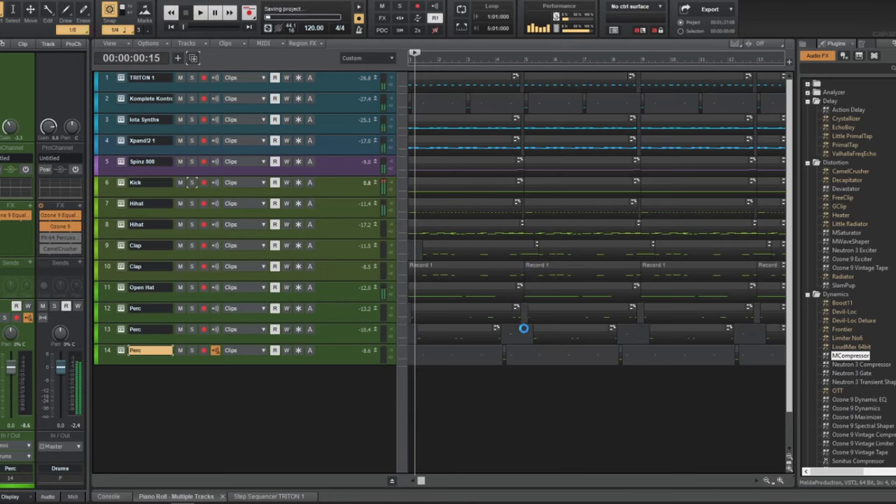
# - Delete the Spinz 808, Kick and all other drum clips from measures 1 to 4
pyautogui.click(464, 167)
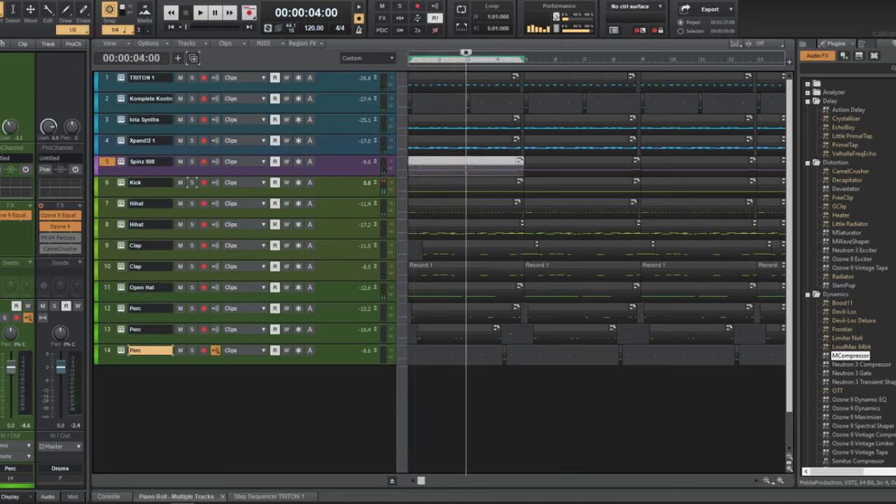
pyautogui.press('Delete')
pyautogui.click(464, 186)
pyautogui.press('Delete')
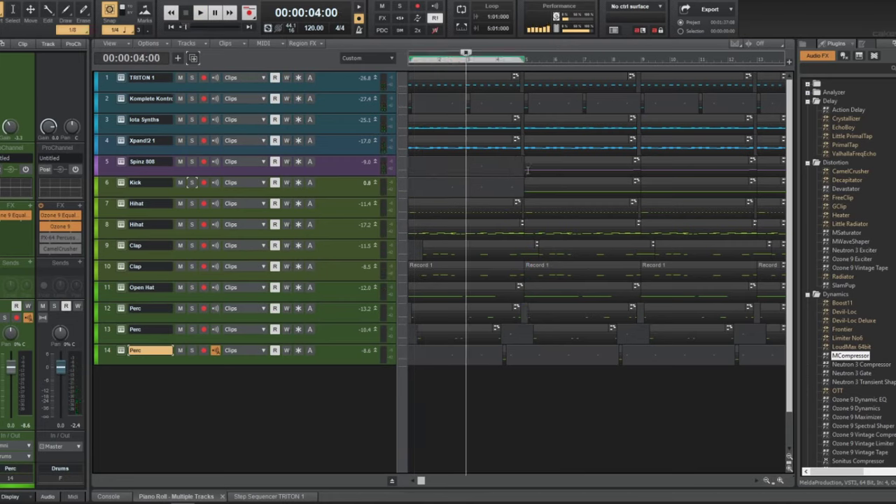
pyautogui.moveTo(529, 281); pyautogui.dragTo(321, 457)
pyautogui.press('Delete')
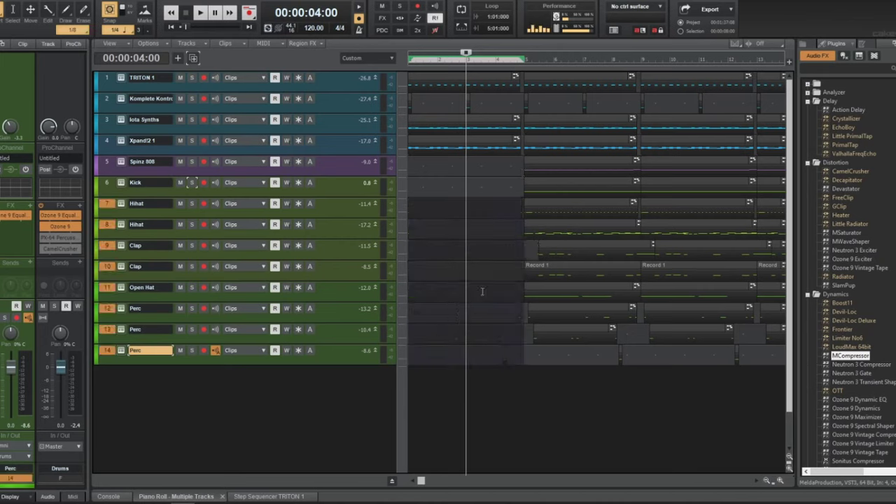
# - Delete the TRITON 1 clips from measures 1 to 8
pyautogui.click(570, 248)
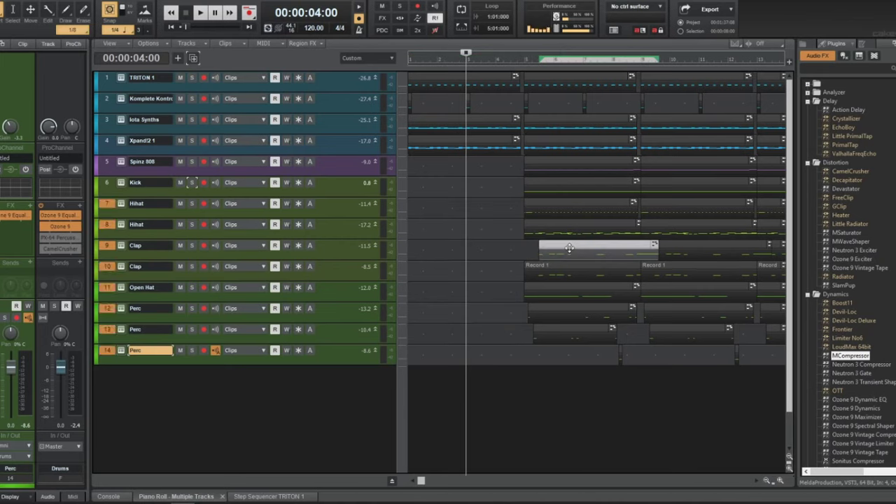
pyautogui.click(436, 83)
pyautogui.press('Delete')
pyautogui.click(559, 76)
pyautogui.press('Delete')
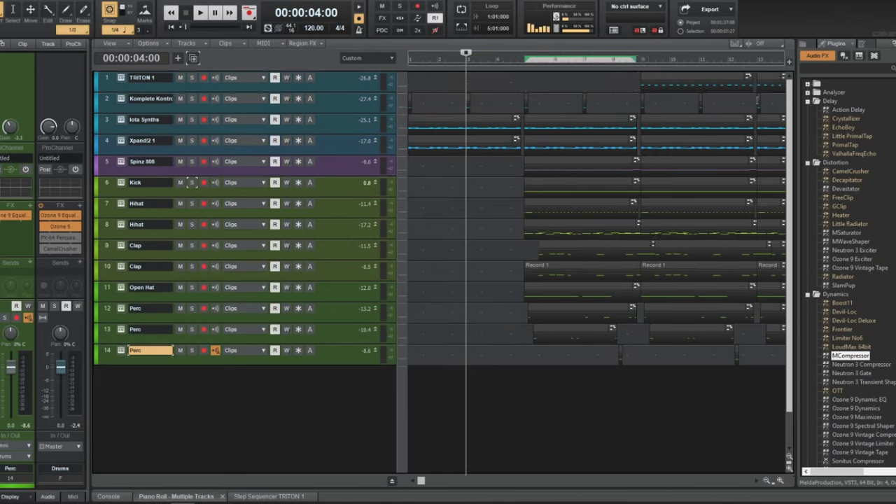
# - Delete the Spinz 808 clip in measures 5 to 8 and clear the opening notes of the Kick clip there
pyautogui.click(673, 77)
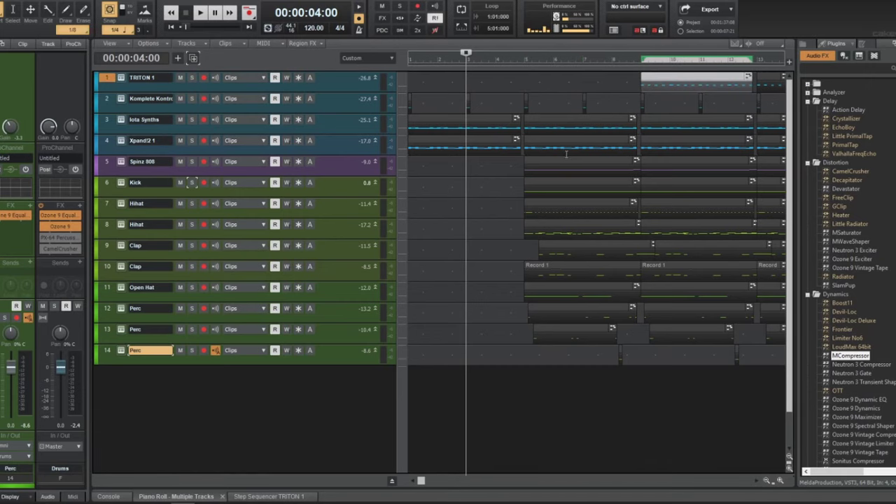
pyautogui.click(563, 162)
pyautogui.press('Delete')
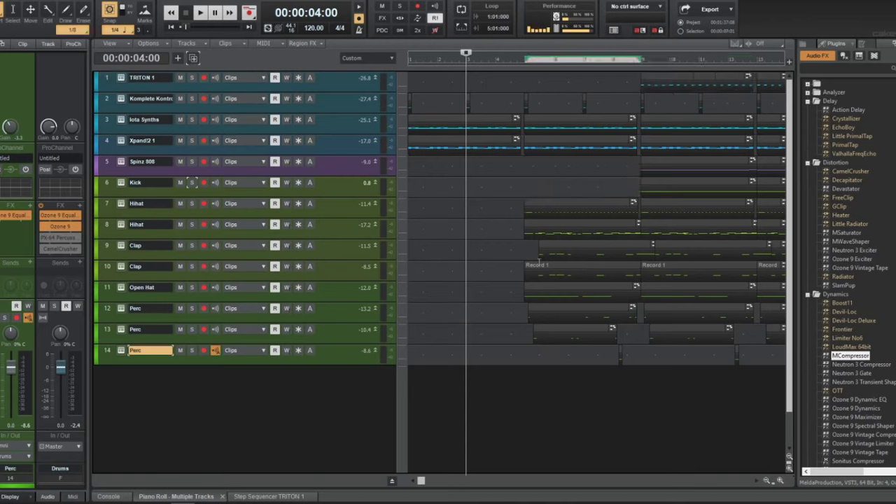
pyautogui.hotkey('ctrl', 'z')
pyautogui.moveTo(530, 189)
pyautogui.mouseDown()
pyautogui.moveTo(571, 183)
pyautogui.moveTo(522, 194)
pyautogui.mouseUp()
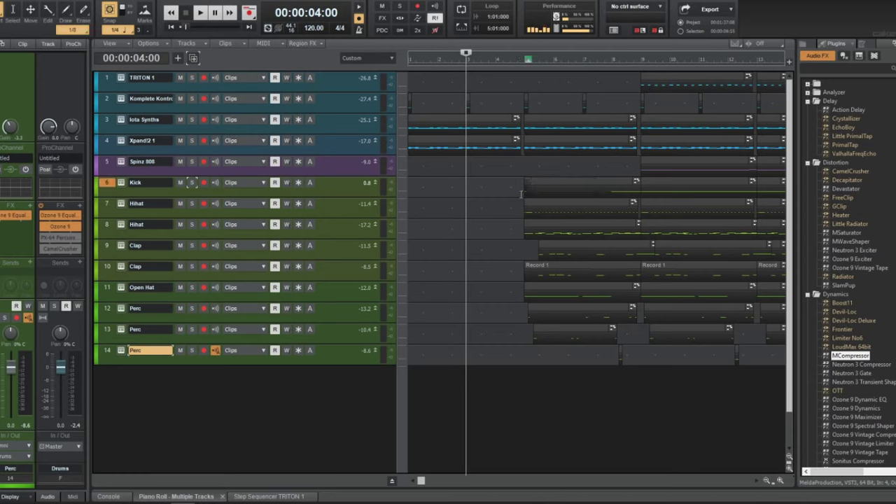
# - During playback, delete the clips of Hihat track 8, Open Hat and Perc tracks 12 and 13 from measures 5 to 8
pyautogui.press('space')
pyautogui.click(551, 223)
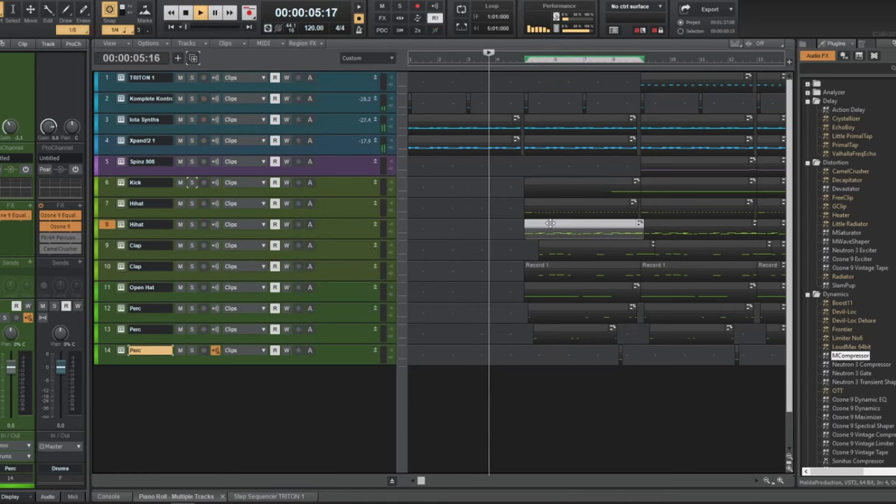
pyautogui.press('Delete')
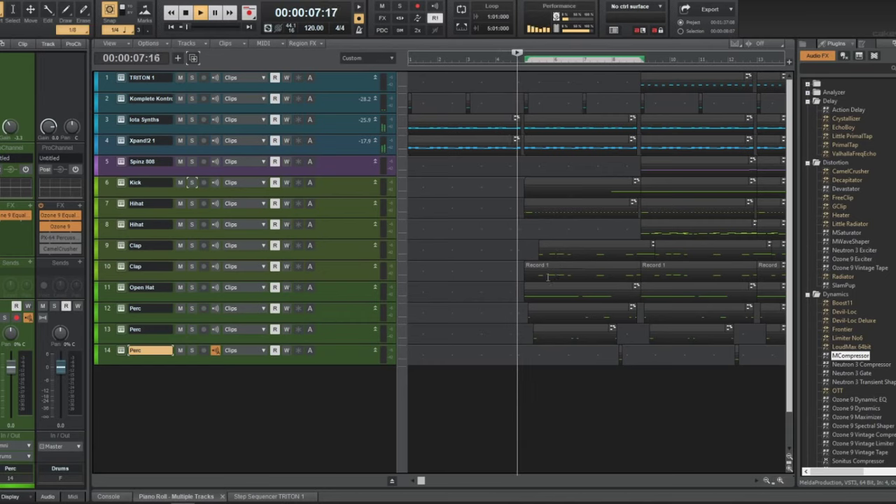
pyautogui.click(544, 289)
pyautogui.press('Delete')
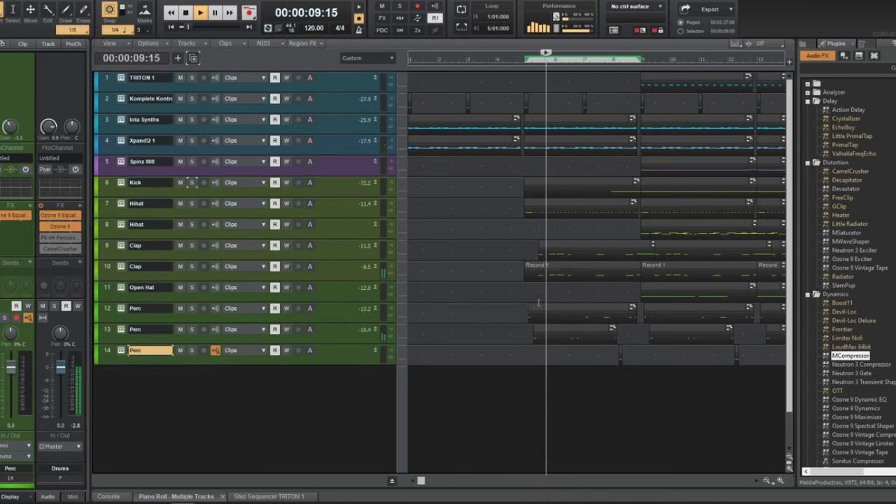
pyautogui.click(538, 307)
pyautogui.press('Delete')
pyautogui.click(541, 326)
pyautogui.press('Delete')
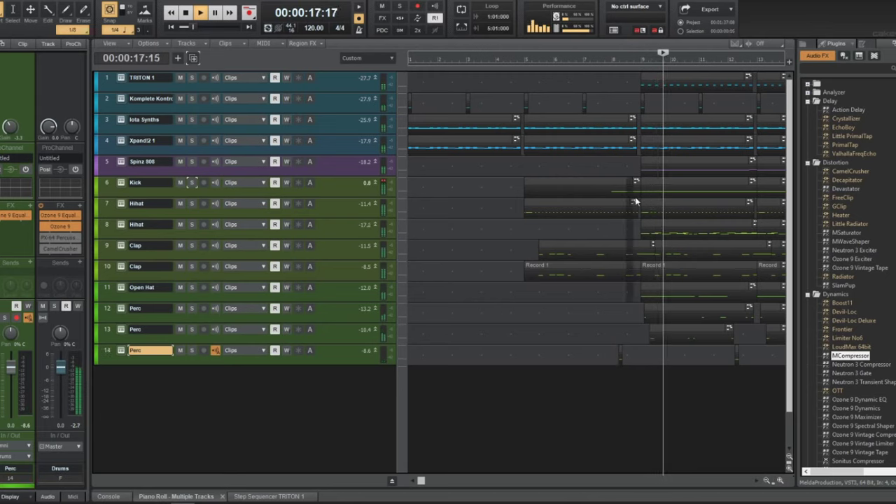
# - Replay the transition into measure 9 and review the clip layout through the rest of the arrangement
pyautogui.click(617, 64)
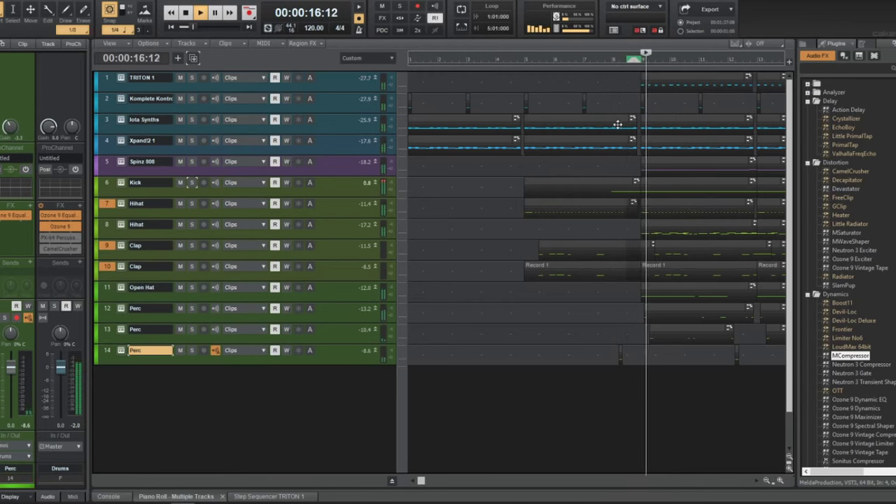
pyautogui.scroll(1, 609, 49)
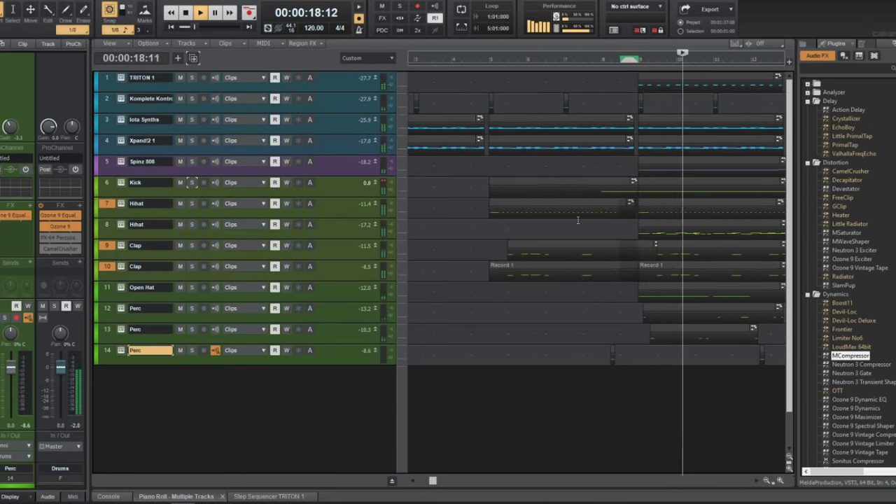
pyautogui.hscroll(1, 570, 275)
pyautogui.hscroll(12, 570, 275)
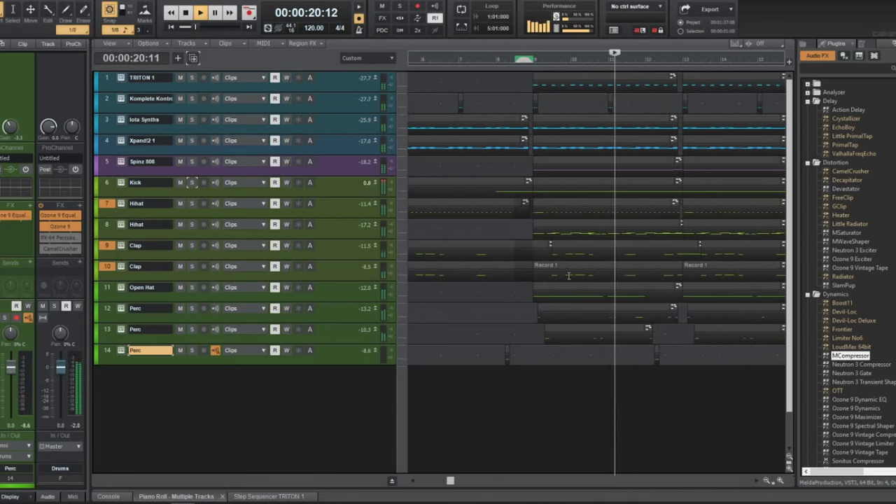
pyautogui.scroll(-1, 569, 276)
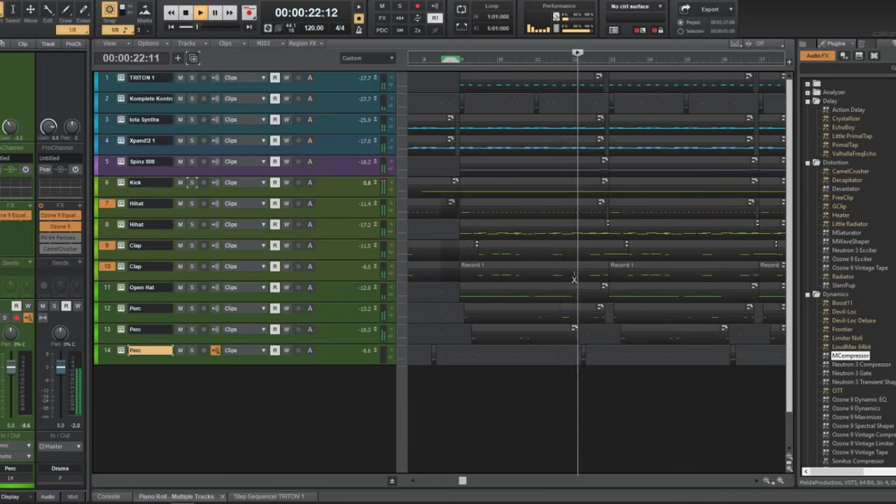
pyautogui.scroll(1, 573, 274)
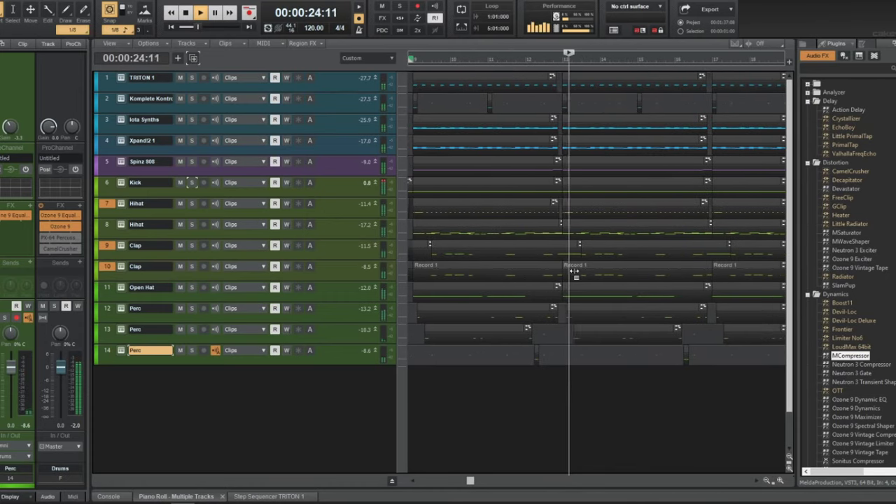
pyautogui.scroll(-3, 573, 274)
pyautogui.scroll(-1, 573, 274)
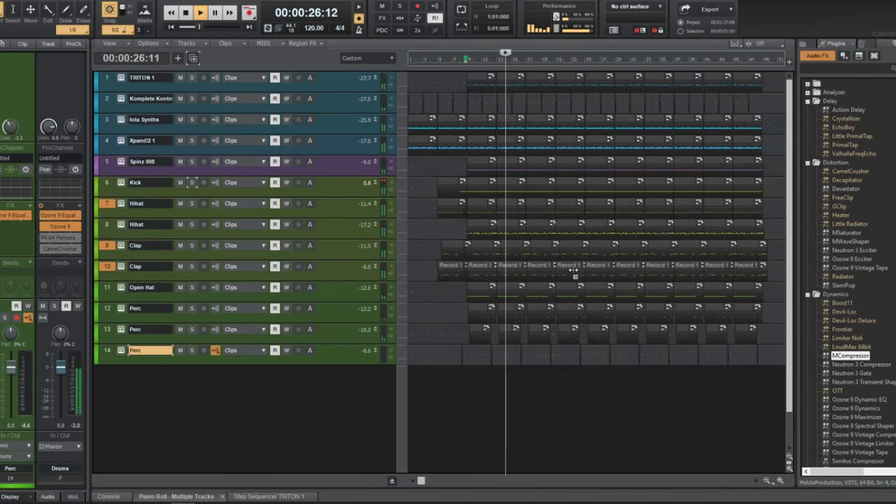
pyautogui.scroll(-1, 522, 84)
# - Transpose the TRITON 1 notes in measures 15 and 16 and play the changed passage
pyautogui.moveTo(520, 85); pyautogui.dragTo(540, 93)
pyautogui.press('space')
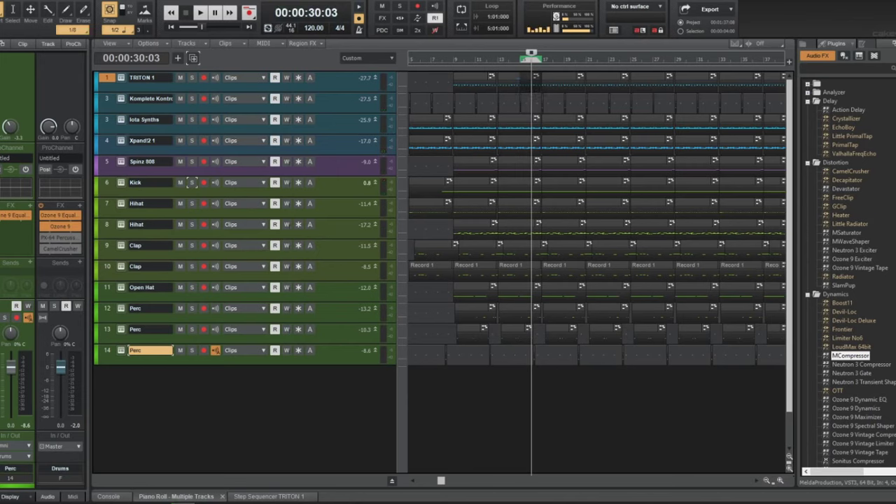
pyautogui.click(78, 1)
pyautogui.click(92, 38)
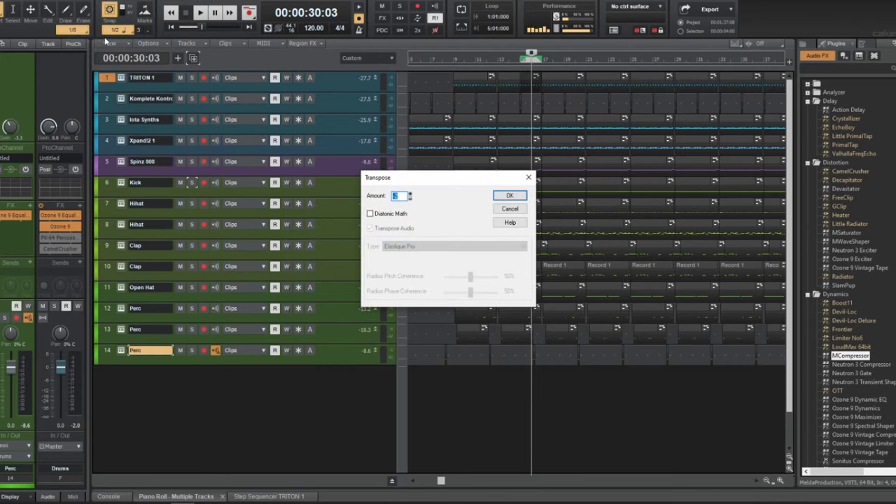
pyautogui.press('Return')
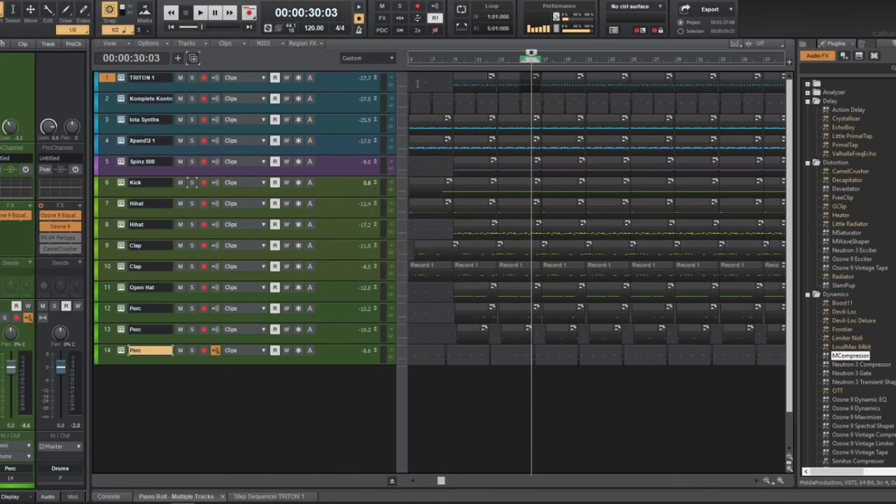
pyautogui.press('space')
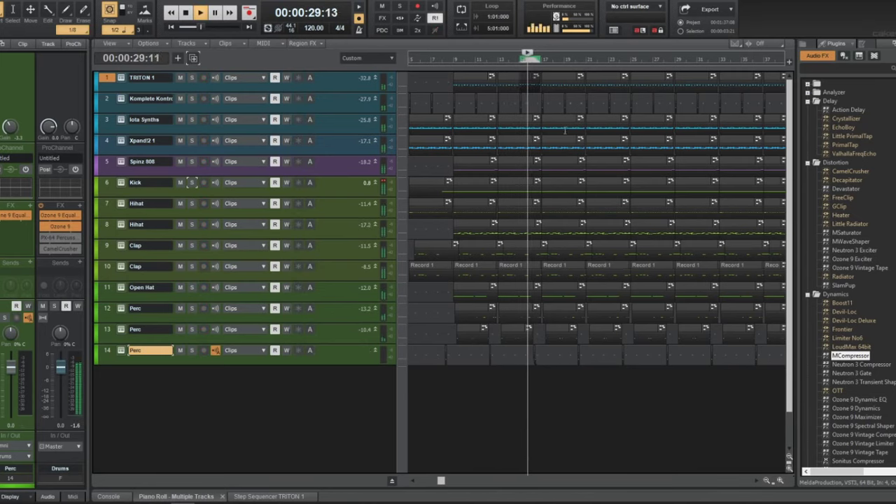
# - Delete the clips of TRITON 1, Spinz 808, Hihat track 8 and Open Hat from measures 17 to 20
pyautogui.click(565, 80)
pyautogui.click(563, 166)
pyautogui.press('Delete')
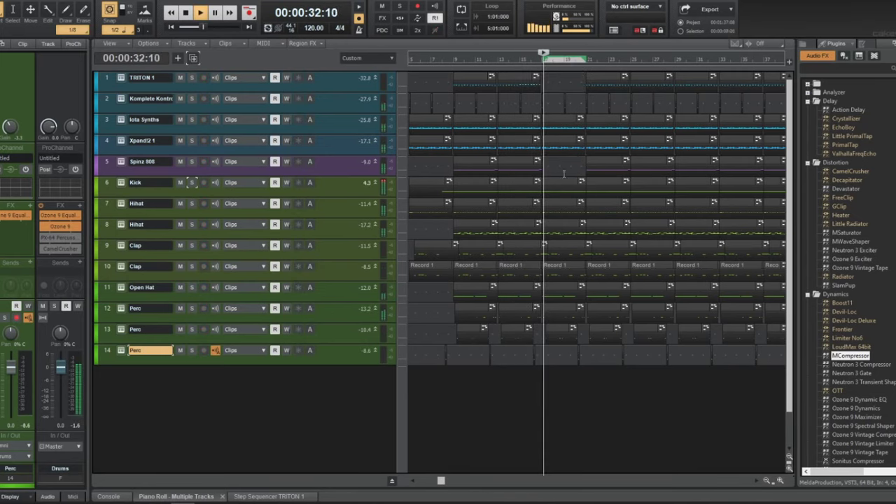
pyautogui.click(564, 228)
pyautogui.press('Delete')
# - Delete the clips of Hihat track 8 and Spinz 808 from measures 21 to 24
pyautogui.click(605, 221)
pyautogui.press('Delete')
pyautogui.click(605, 165)
pyautogui.press('Delete')
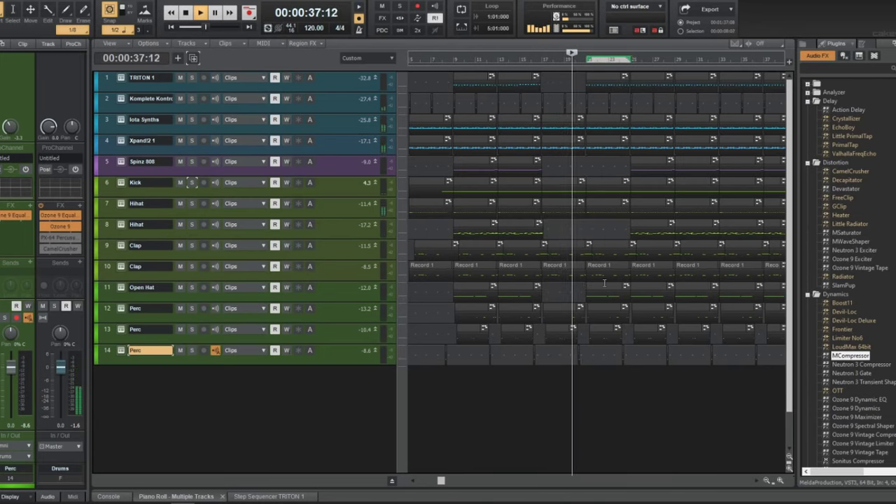
# - Delete the clips of Perc track 12 from measures 17 to 24 and the Perc track 13 clip from measures 17 to 20
pyautogui.click(571, 308)
pyautogui.press('Delete')
pyautogui.click(570, 329)
pyautogui.press('Delete')
pyautogui.click(607, 310)
pyautogui.press('Delete')
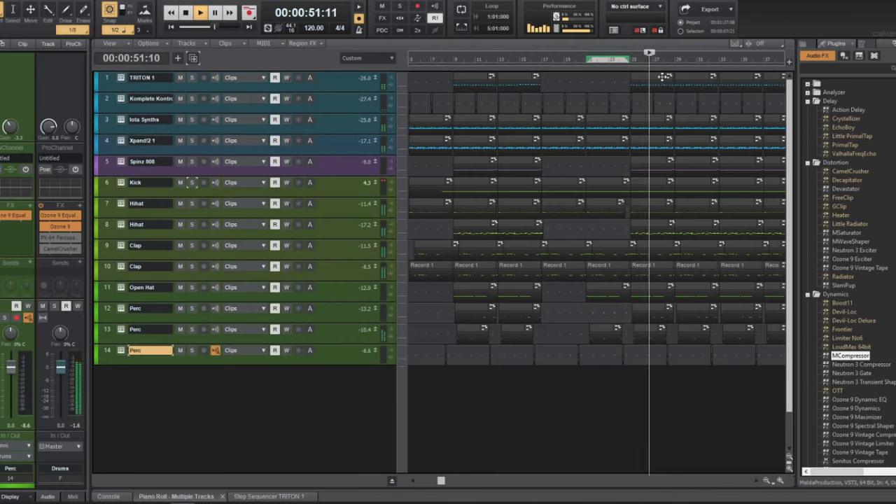
# - Transpose the Xpand!2 1 and TRITON 1 clips in measures 29 to 32
pyautogui.click(683, 142)
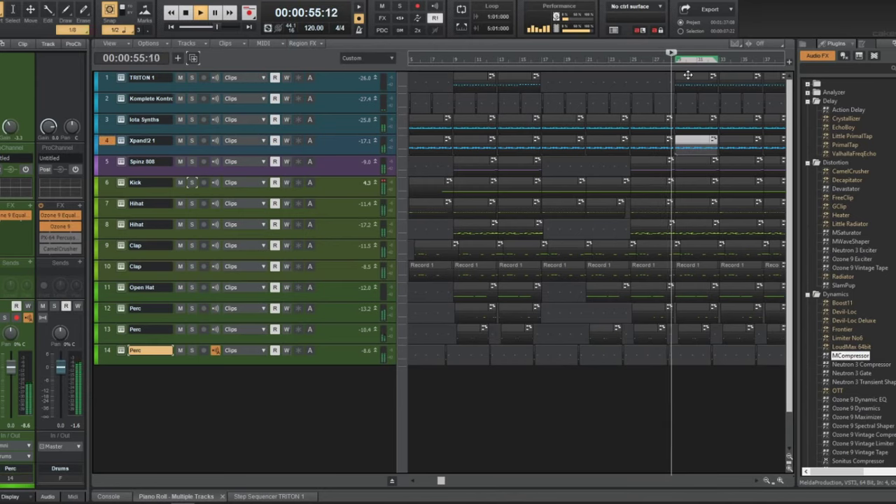
pyautogui.keyDown('ctrl'); pyautogui.click(689, 77); pyautogui.keyUp('ctrl')
pyautogui.click(75, 3)
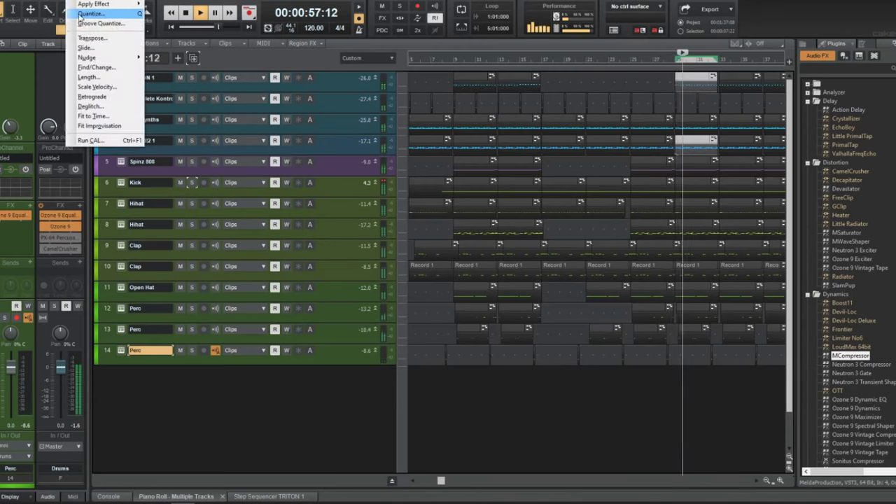
pyautogui.click(90, 39)
pyautogui.press('Return')
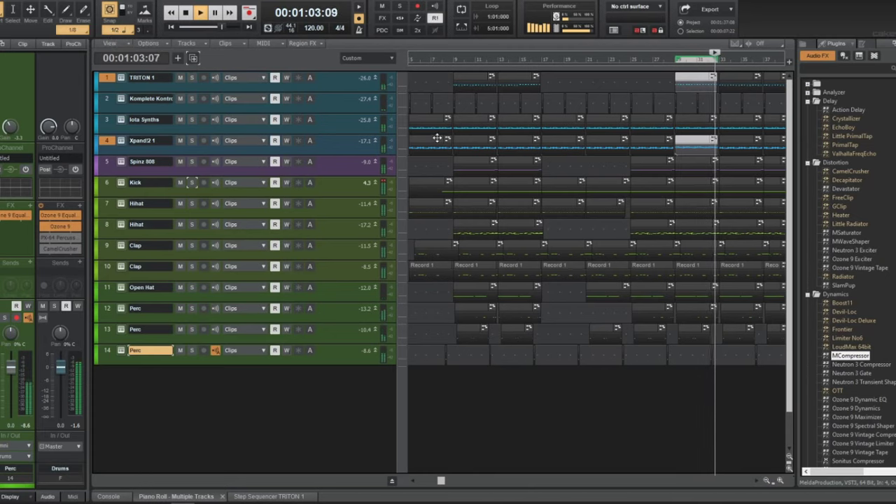
# - Delete the TRITON 1 and Hihat track 8 clips from measures 33 to 40
pyautogui.click(654, 76)
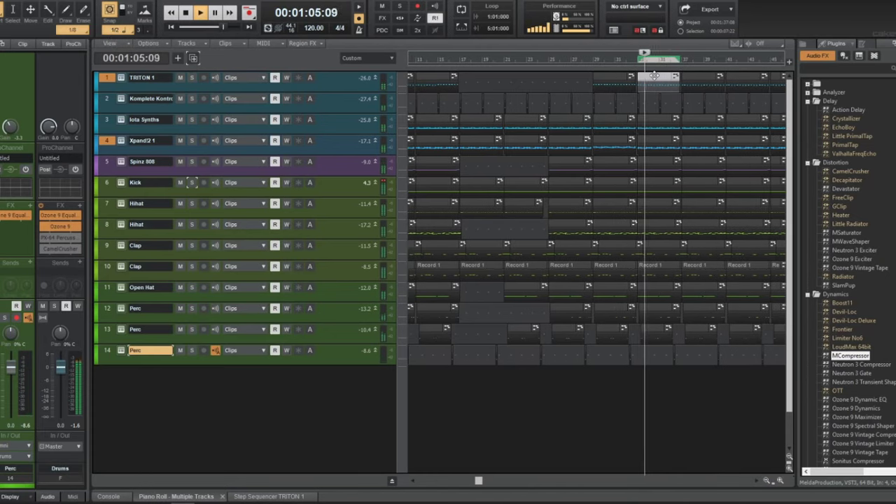
pyautogui.press('Delete')
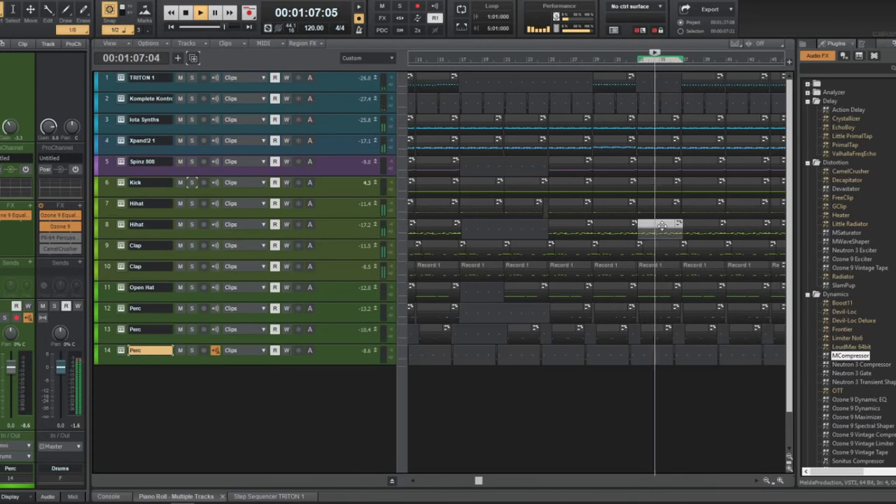
pyautogui.click(698, 235)
pyautogui.press('Delete')
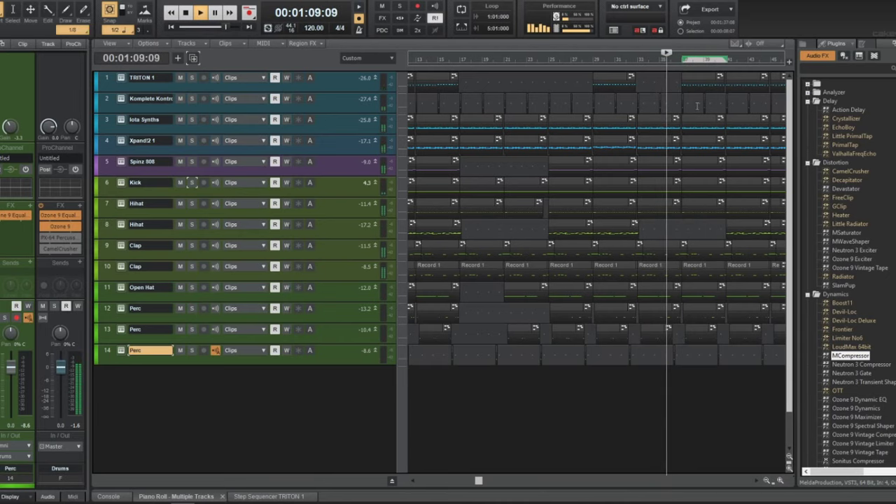
pyautogui.click(693, 78)
pyautogui.press('Delete')
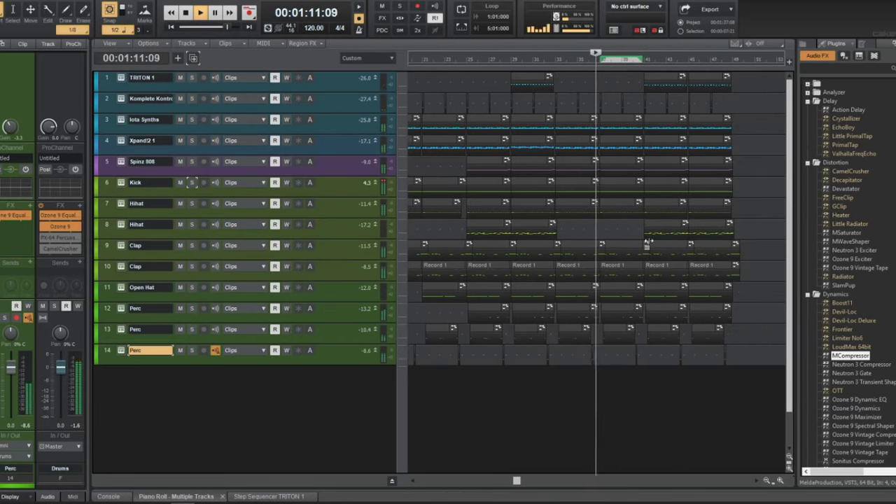
# - Delete the remaining clips on all tracks from measure 41 onward, including the last Perc track 14 clip just before it
pyautogui.click(662, 228)
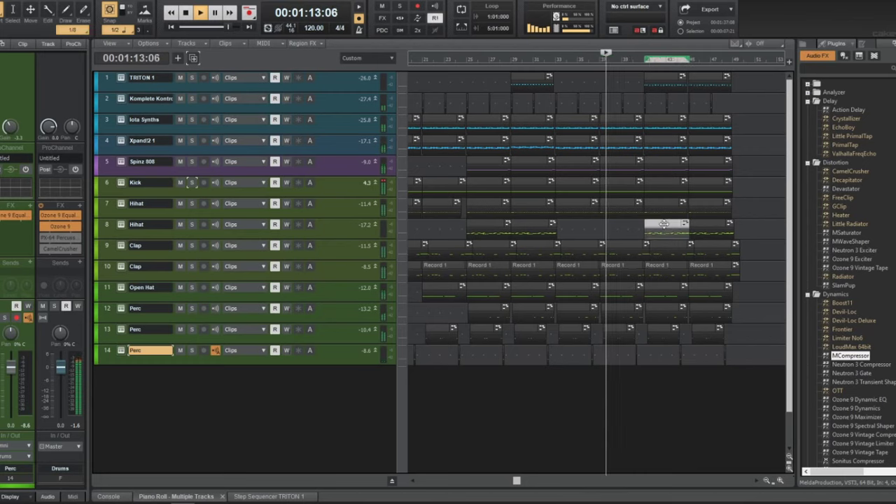
pyautogui.press('Delete')
pyautogui.moveTo(749, 366); pyautogui.dragTo(645, 225)
pyautogui.press('Delete')
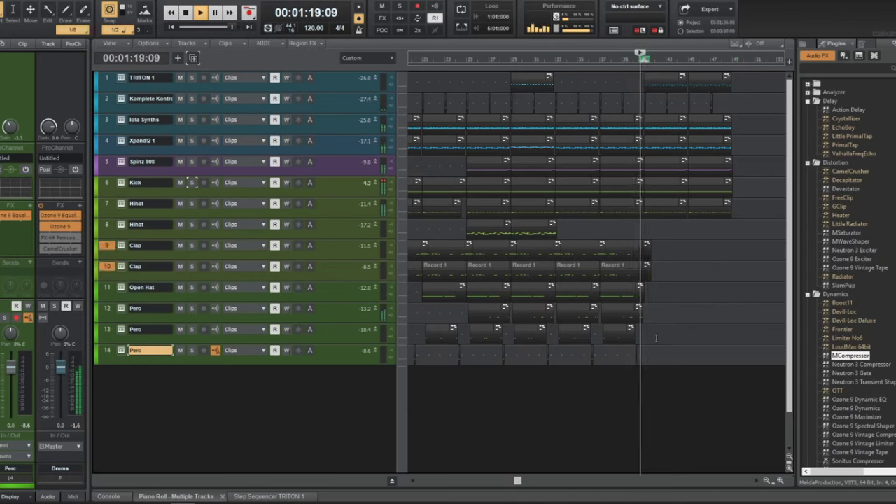
pyautogui.press('Delete')
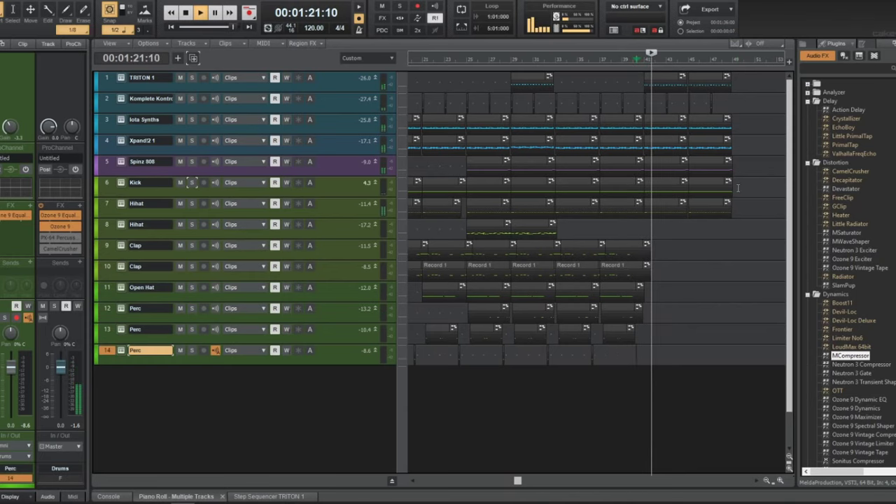
pyautogui.moveTo(765, 232); pyautogui.dragTo(649, 74)
pyautogui.press('Delete')
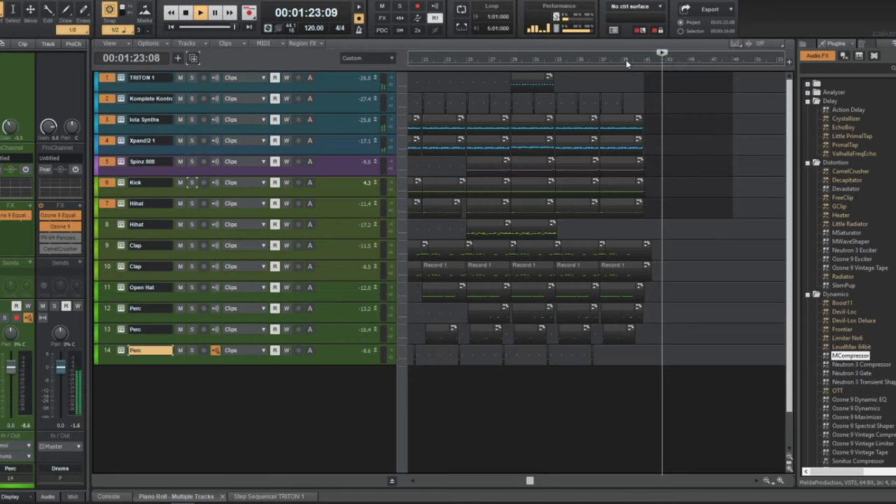
# - Replay the ending from about measure 39 and save the project
pyautogui.press('space')
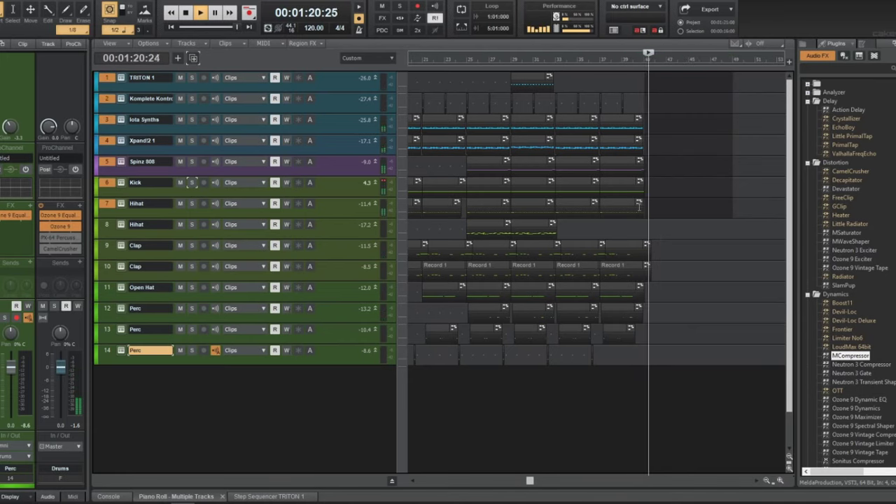
pyautogui.click(621, 60)
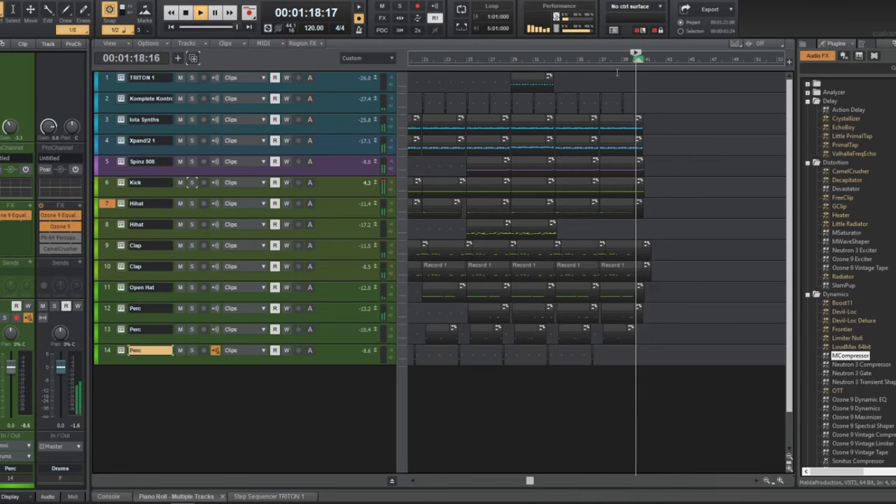
pyautogui.click(639, 166)
pyautogui.hotkey('ctrl', 's')
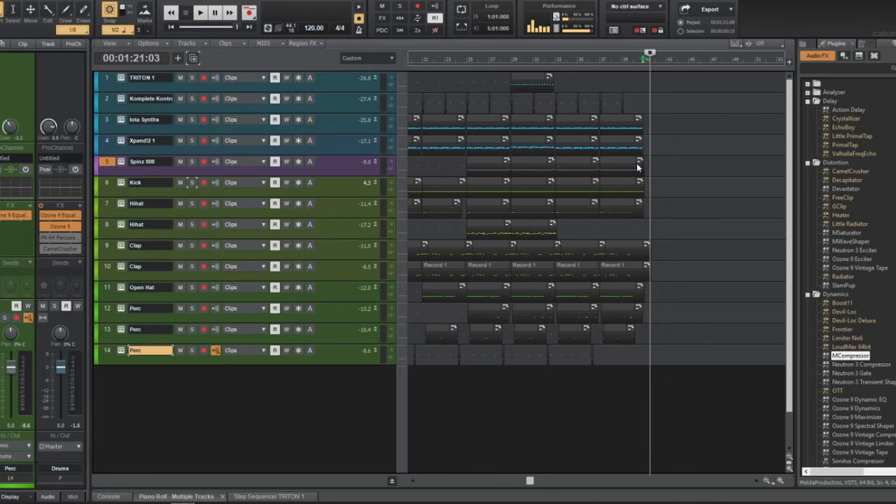
# - Return to the project start and examine the VST scan paths and scan options in the preferences
pyautogui.press('w')
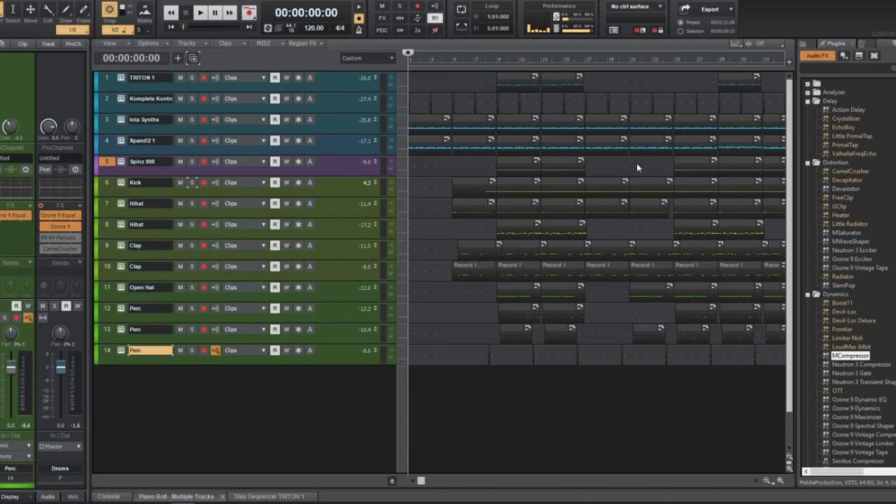
pyautogui.press('p')
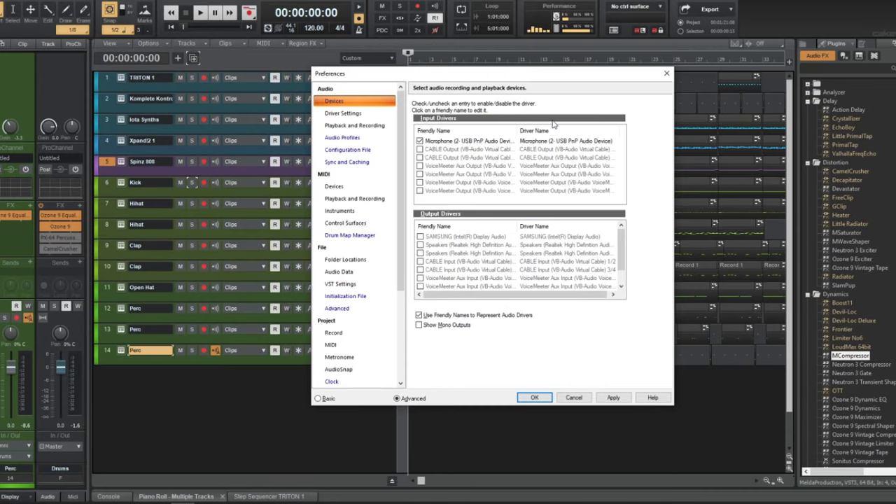
pyautogui.moveTo(502, 79); pyautogui.dragTo(437, 90)
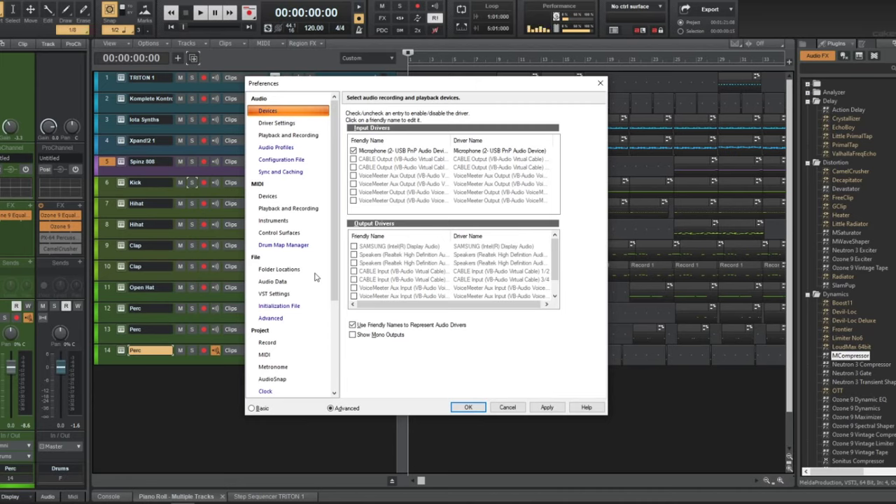
pyautogui.scroll(-4, 315, 278)
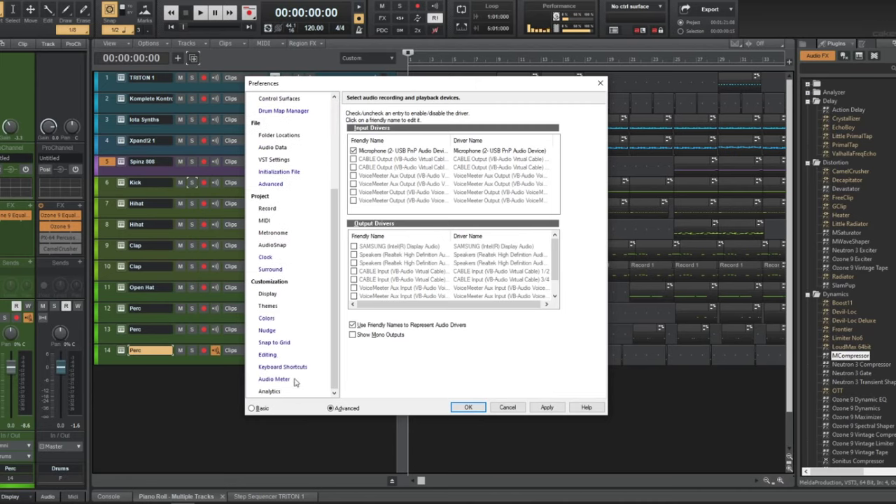
pyautogui.scroll(1, 285, 202)
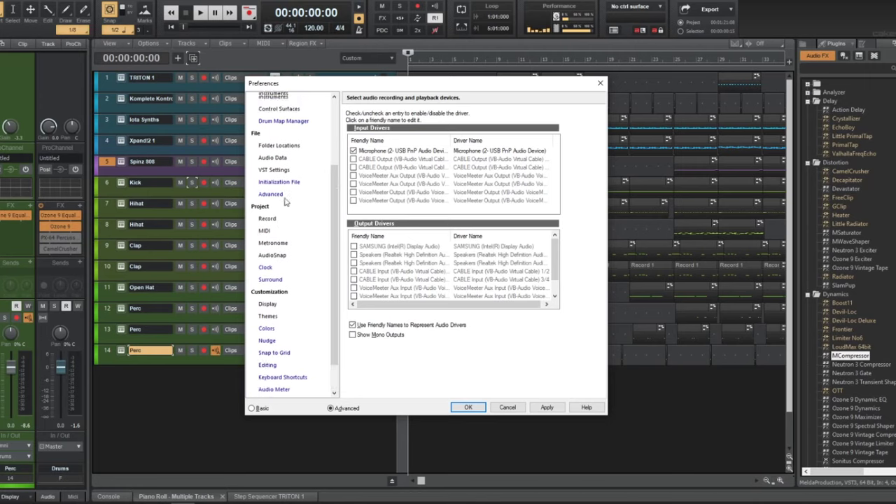
pyautogui.scroll(3, 285, 203)
pyautogui.click(273, 234)
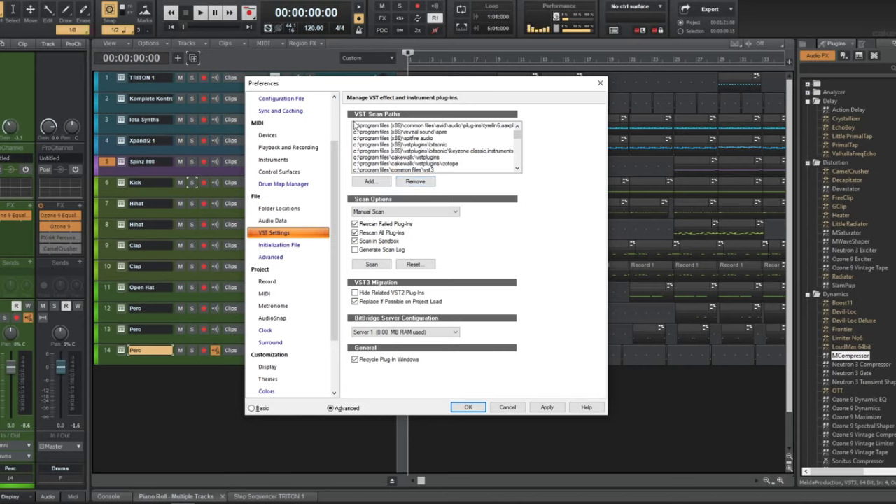
pyautogui.click(468, 408)
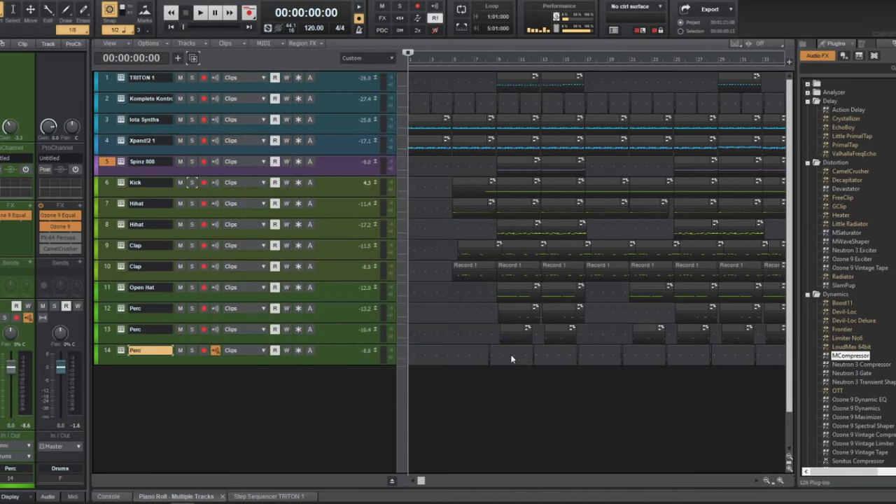
# - Play the arrangement from the beginning with the tracks enlarged to show their routing and effects
pyautogui.click(444, 338)
pyautogui.click(434, 333)
pyautogui.click(417, 325)
pyautogui.click(453, 315)
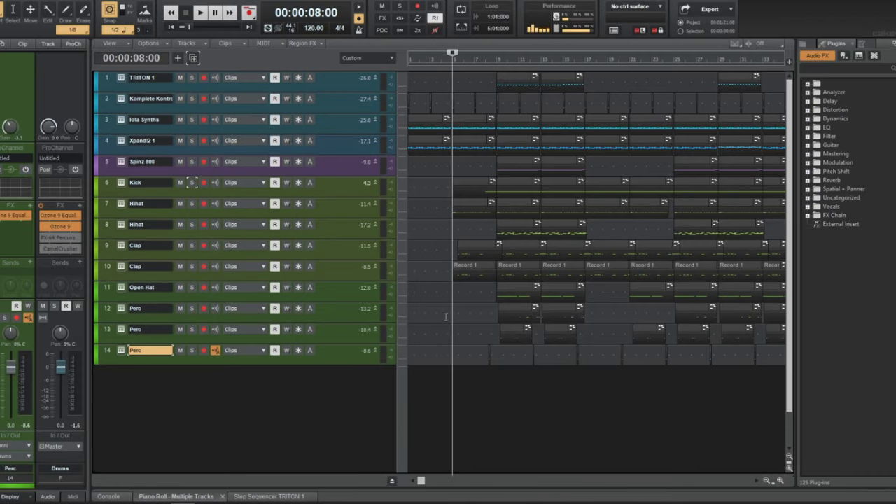
pyautogui.press('w')
pyautogui.press('space')
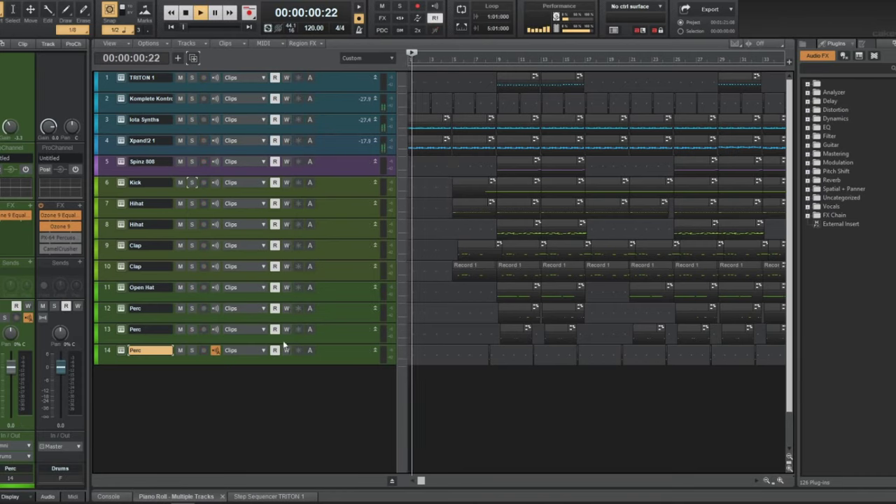
pyautogui.scroll(-2, 455, 317)
pyautogui.scroll(4, 422, 267)
pyautogui.scroll(-3, 424, 264)
pyautogui.scroll(4, 428, 263)
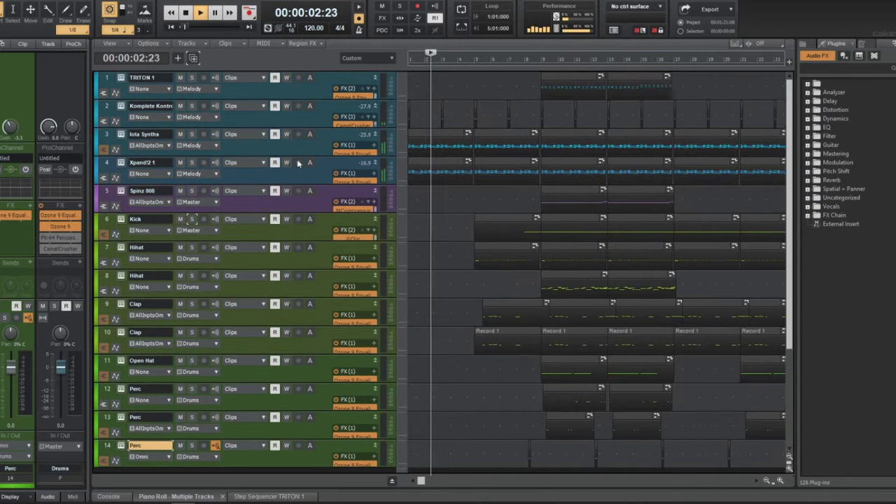
# - Compare the intro with Iota Synths soloed and muted, restarting playback each time, and restore the track to normal
pyautogui.click(191, 133)
pyautogui.press('w')
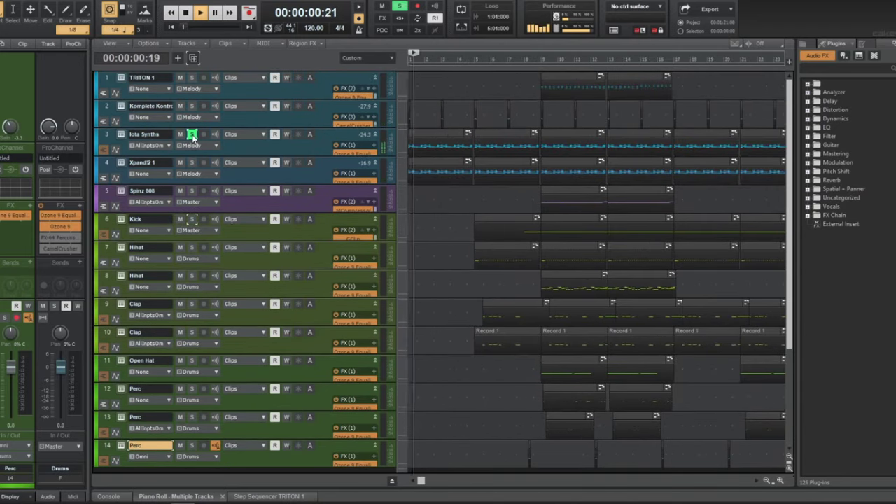
pyautogui.click(192, 134)
pyautogui.click(181, 135)
pyautogui.press('w')
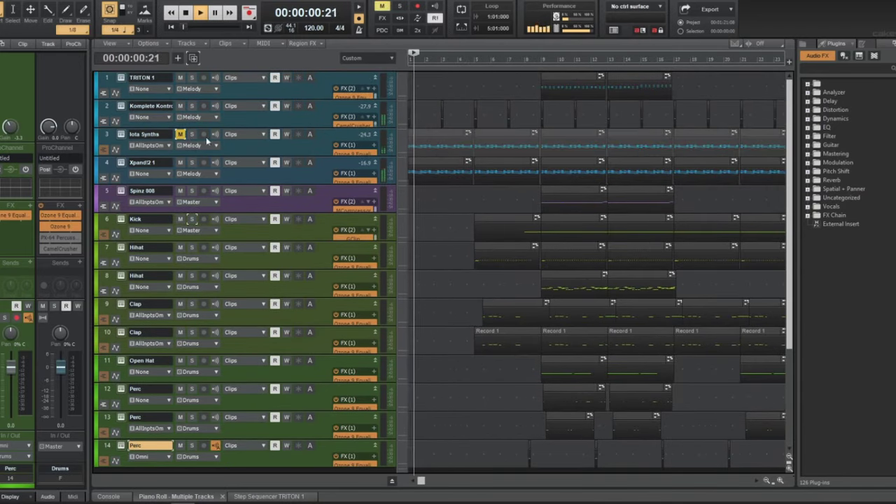
pyautogui.click(181, 135)
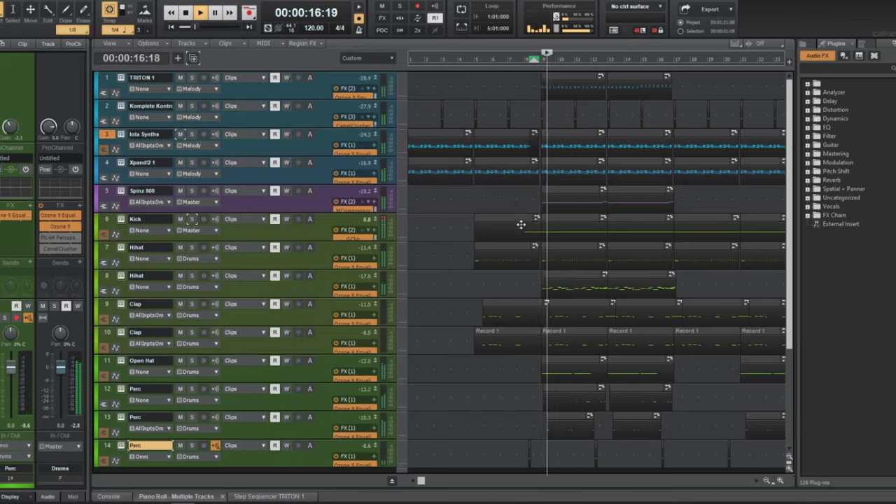
# - Resume playback and set a brickwall high-pass at 1477 Hz in the Ozone 9 Equalizer of Hihat track 8
pyautogui.press('space')
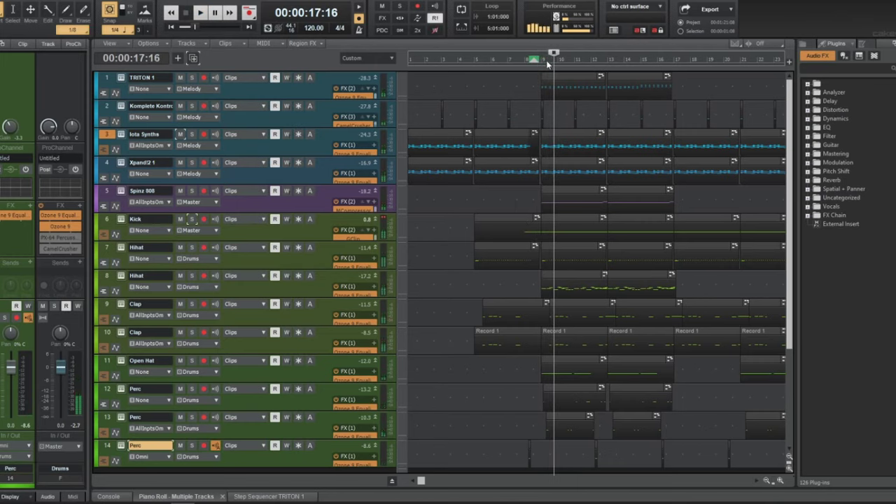
pyautogui.press('space')
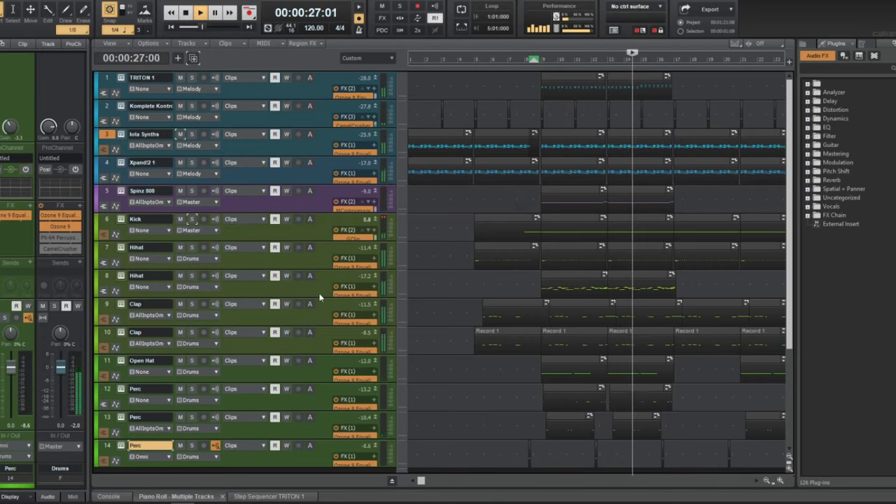
pyautogui.click(156, 277)
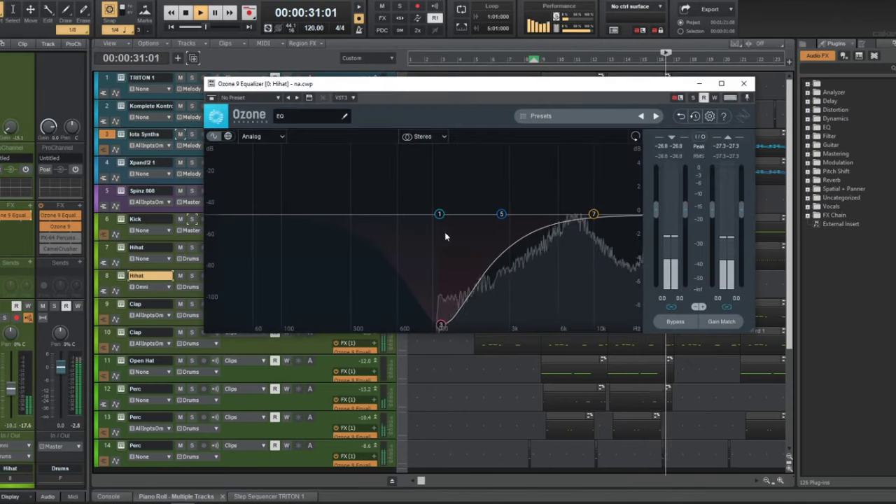
pyautogui.click(436, 217)
pyautogui.moveTo(435, 220); pyautogui.dragTo(457, 255)
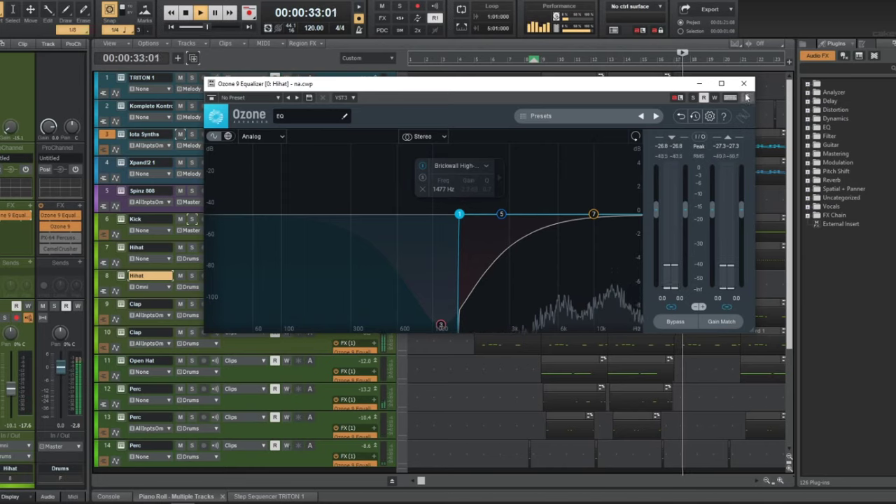
pyautogui.click(744, 84)
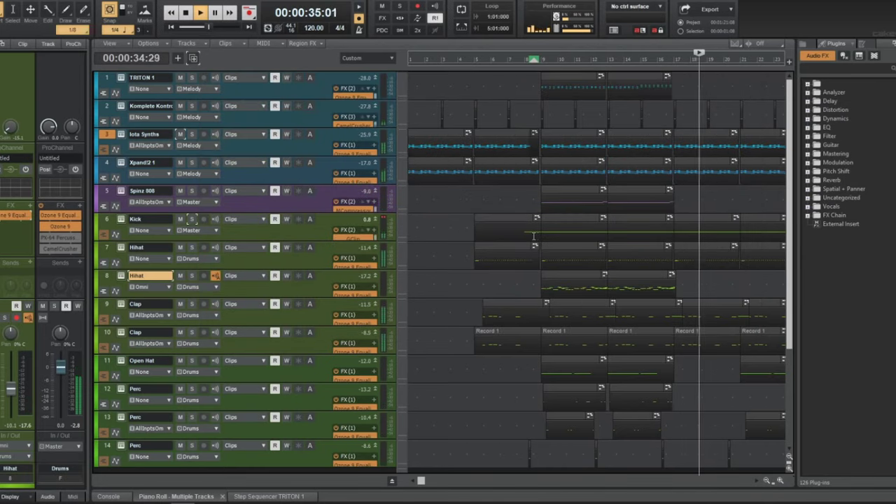
# - Trim the end of the Iota Synths clip before measure 25 by about one measure and stop playback
pyautogui.scroll(-1, 599, 212)
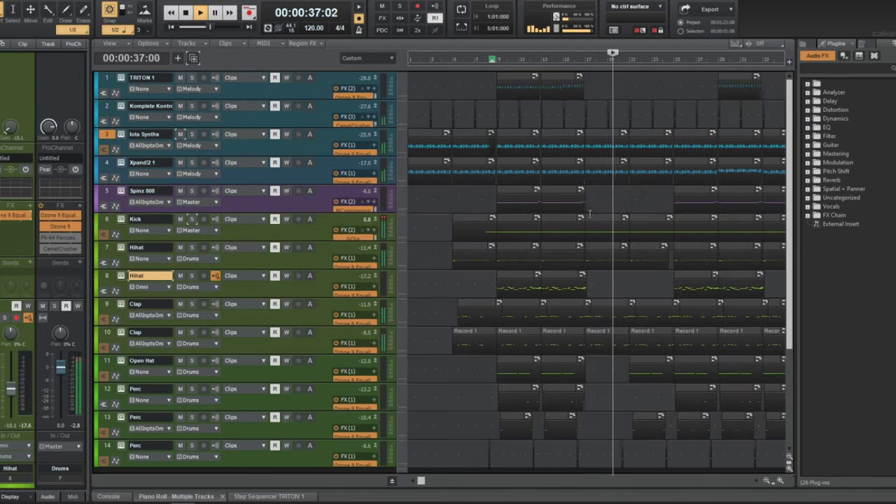
pyautogui.scroll(-3, 599, 213)
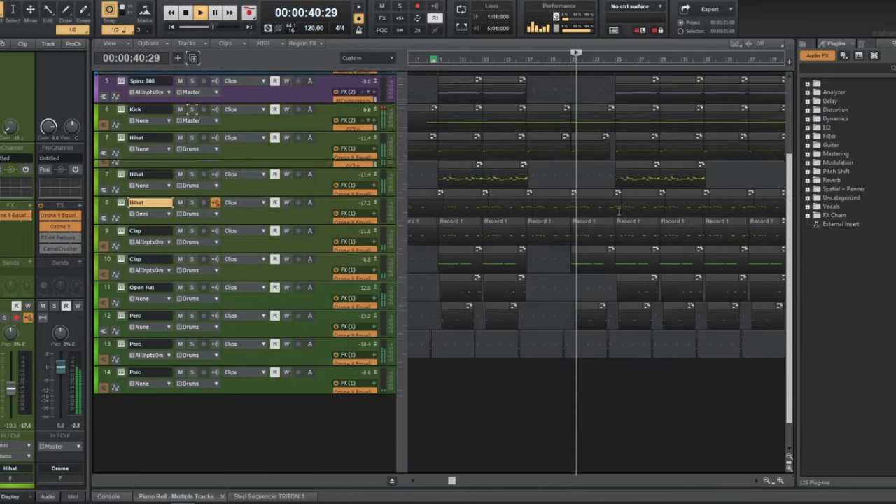
pyautogui.scroll(-2, 600, 213)
pyautogui.scroll(5, 619, 211)
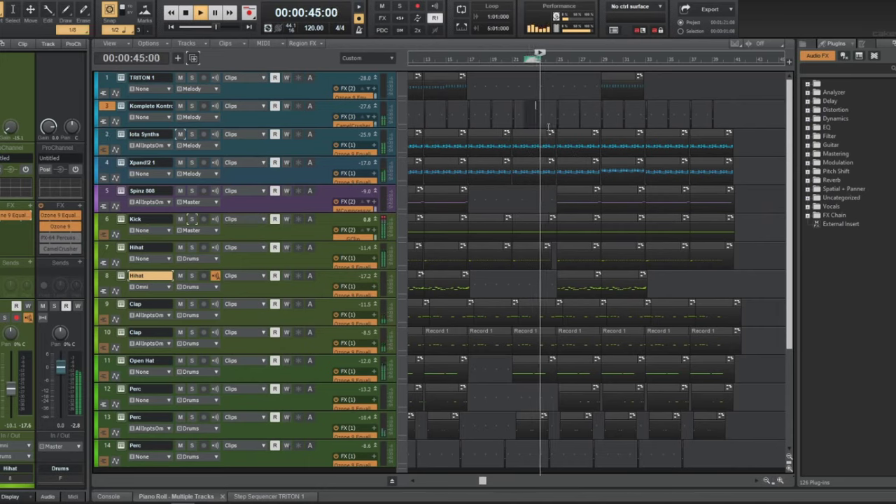
pyautogui.moveTo(558, 143); pyautogui.dragTo(548, 143)
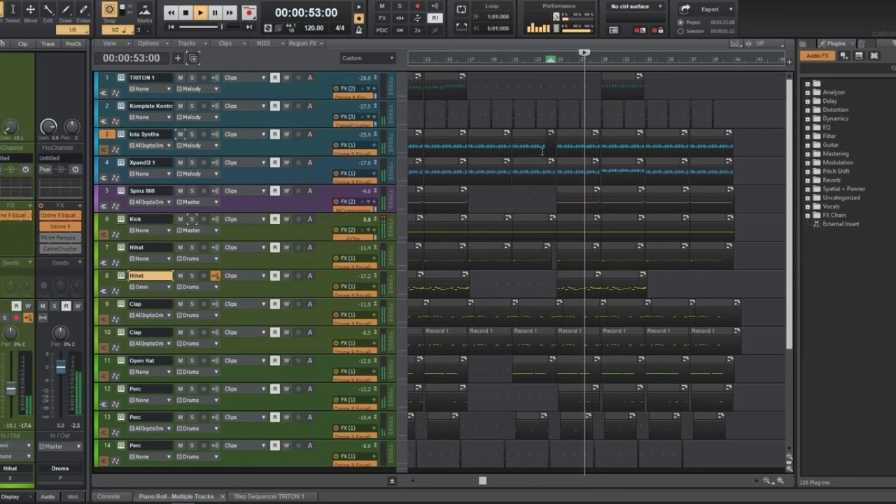
pyautogui.press('space')
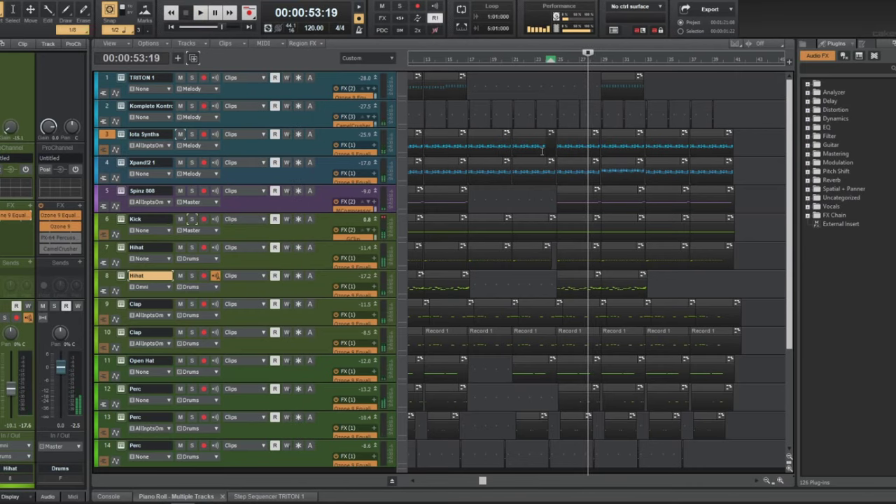
# - Examine the audio input and output devices, the driver settings, and the playback and recording settings in the preferences
pyautogui.press('p')
pyautogui.click(347, 102)
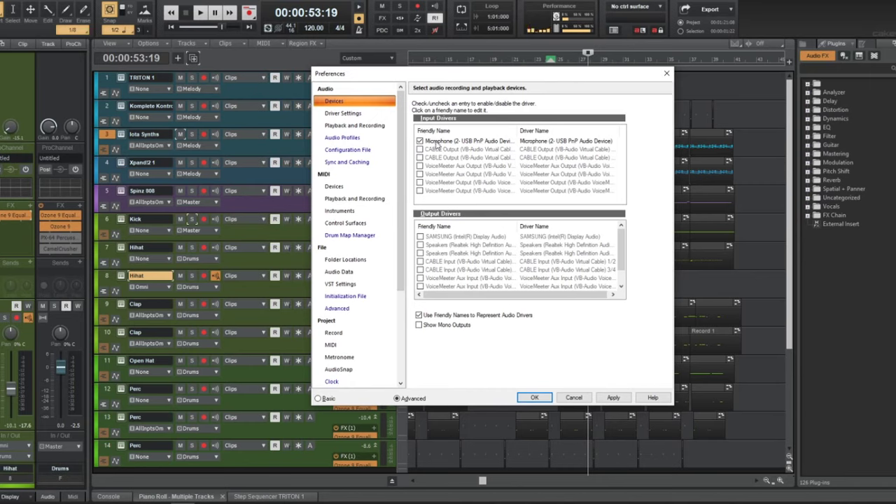
pyautogui.scroll(-1, 433, 262)
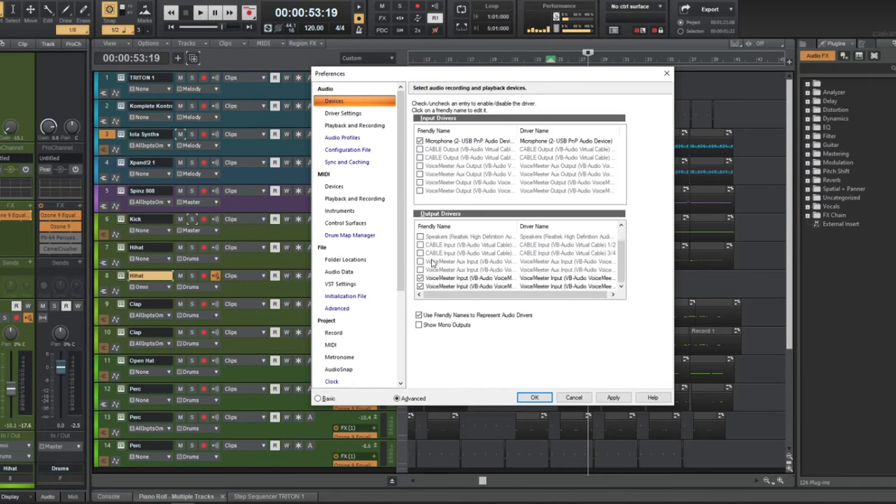
pyautogui.scroll(1, 435, 280)
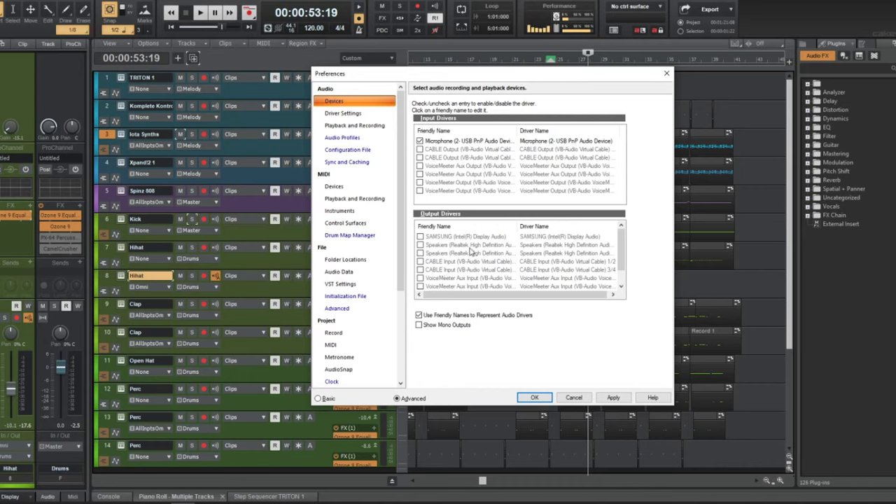
pyautogui.scroll(-1, 470, 251)
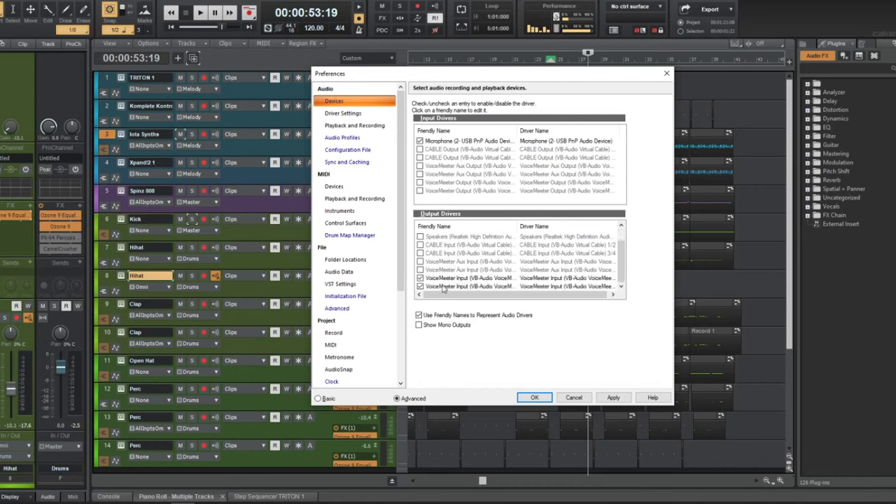
pyautogui.scroll(1, 469, 288)
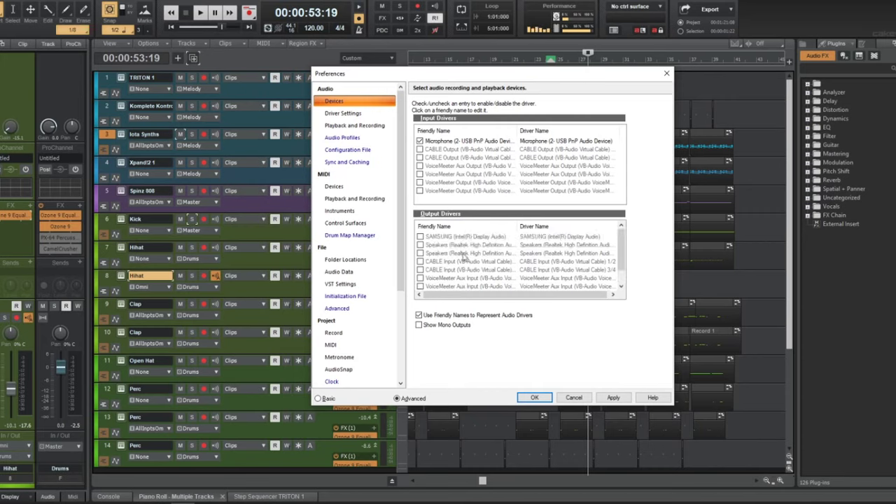
pyautogui.click(367, 114)
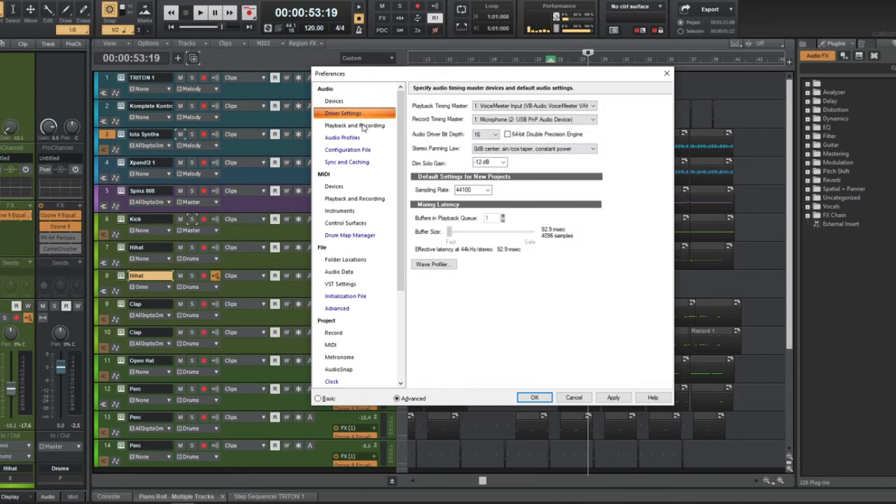
pyautogui.click(364, 126)
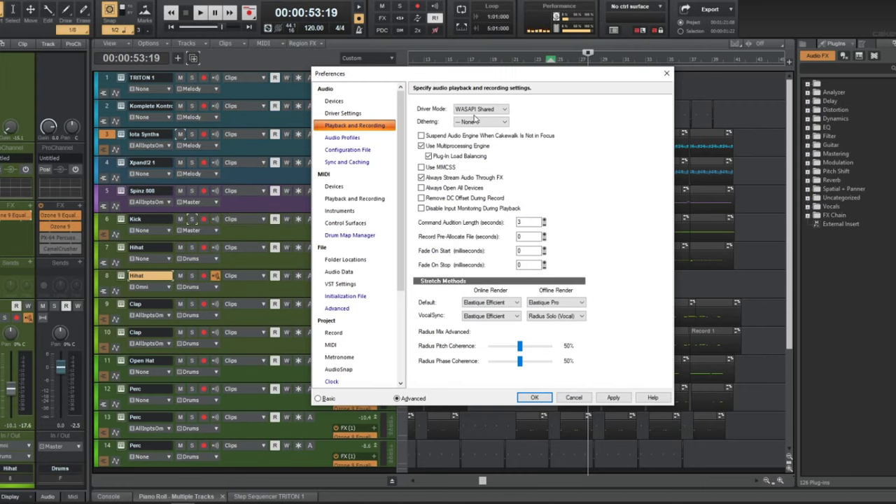
pyautogui.click(547, 396)
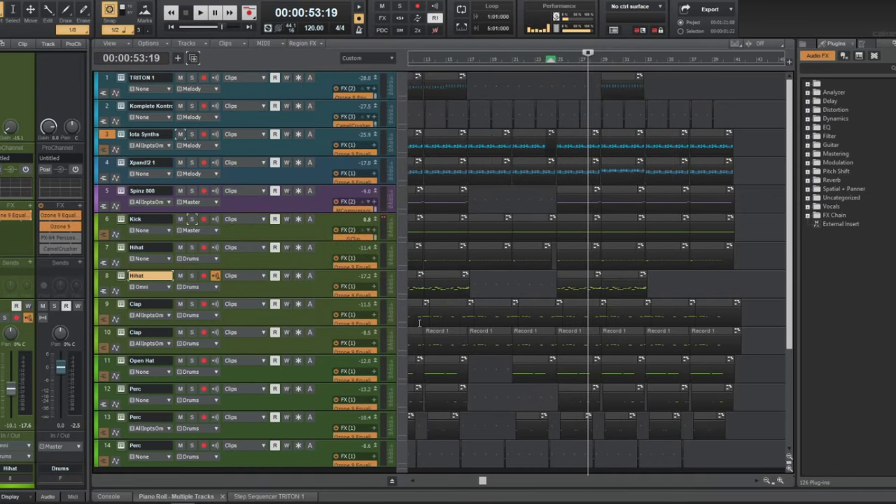
# - Check the Master bus output choices and keep it routed to VoiceMeeter Input (VB-Audio VoiceMeeter VAIO) 1/2
pyautogui.click(306, 209)
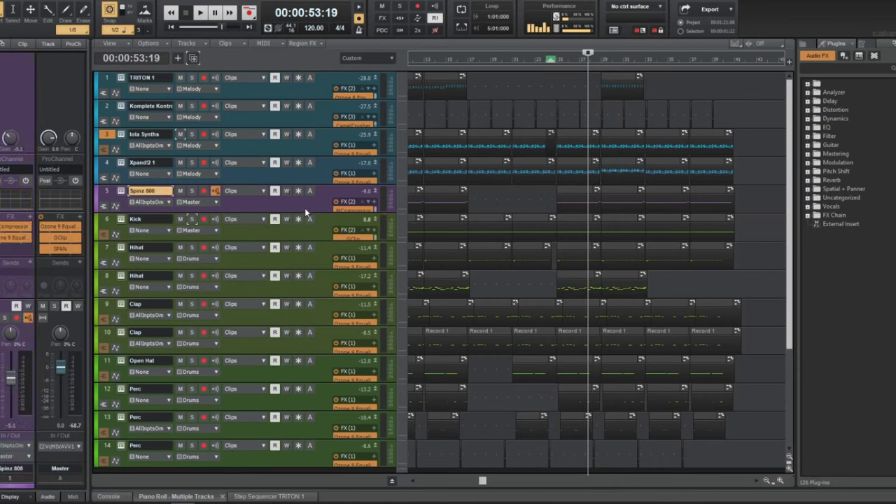
pyautogui.click(52, 447)
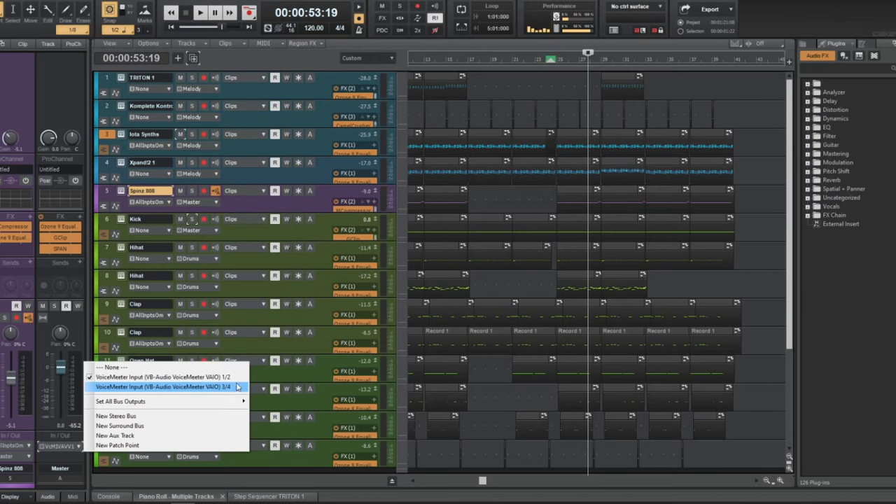
pyautogui.click(236, 379)
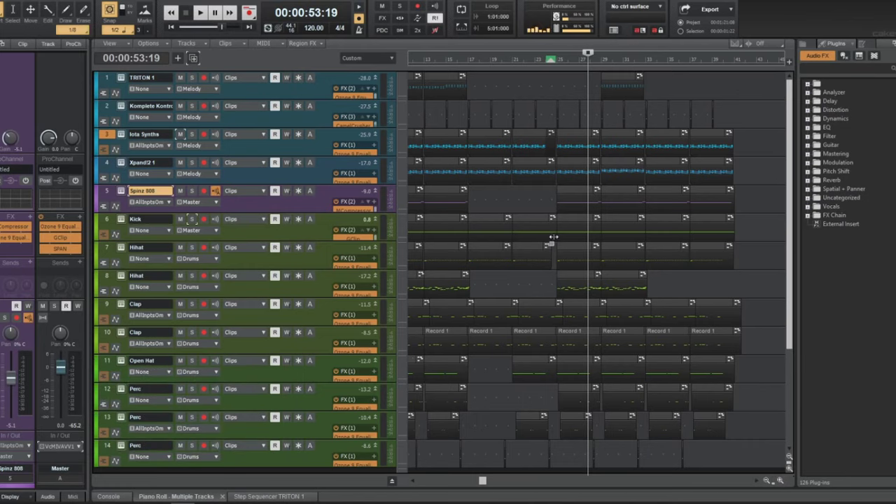
# - Play from measure 25, soloing Spinz 808, Kick and the three Perc tracks in turn, and restore the full mix
pyautogui.click(540, 278)
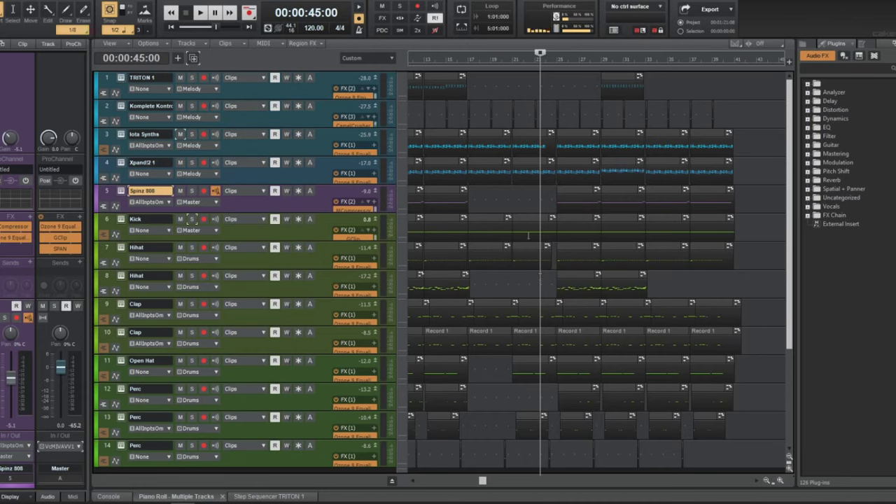
pyautogui.click(553, 61)
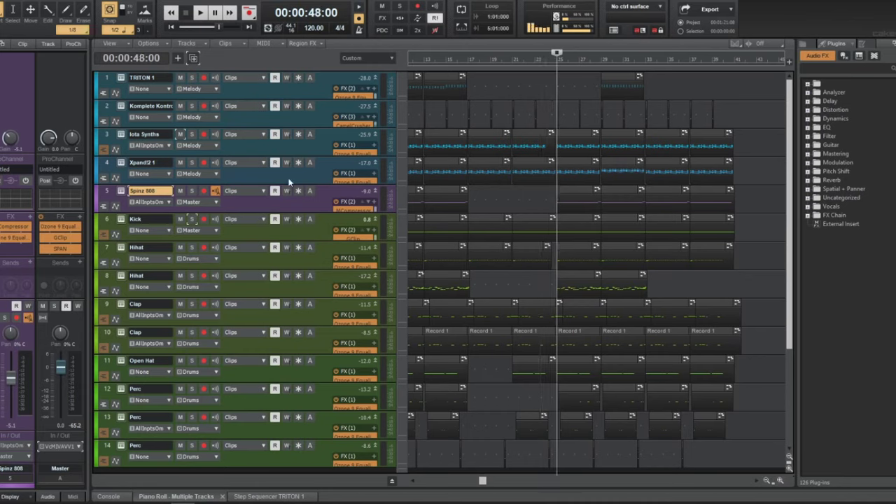
pyautogui.click(192, 190)
pyautogui.press('space')
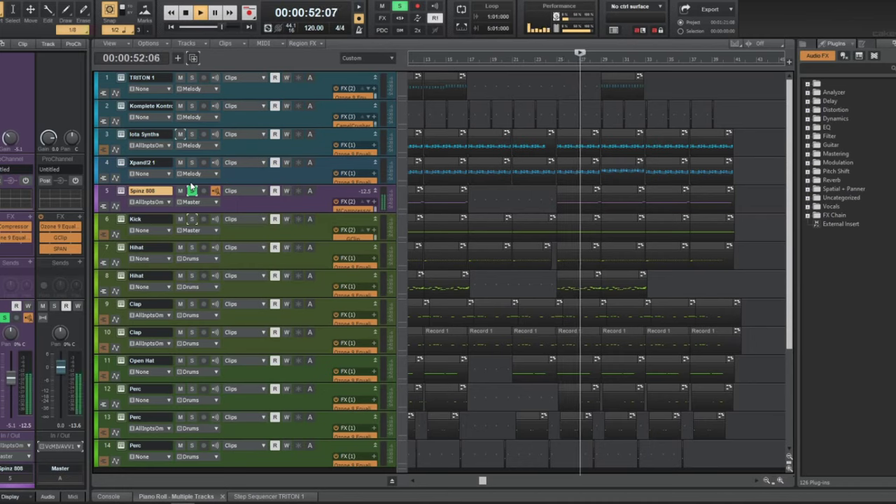
pyautogui.click(191, 191)
pyautogui.click(191, 219)
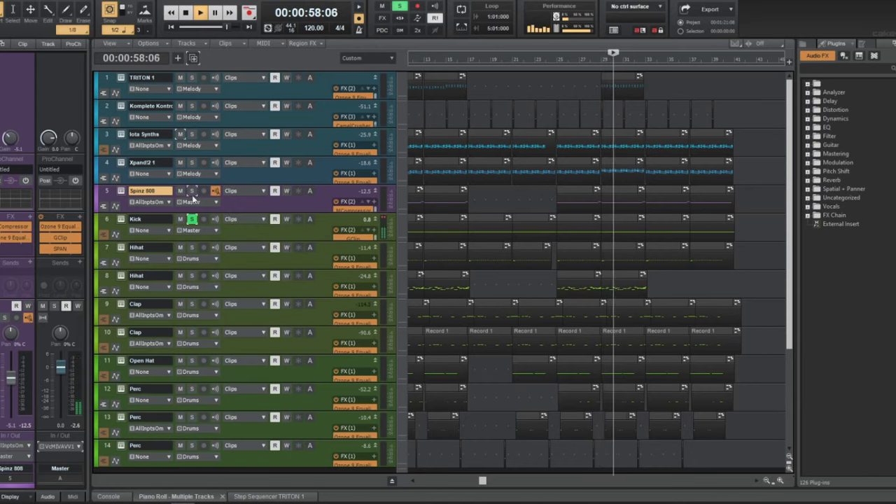
pyautogui.click(192, 219)
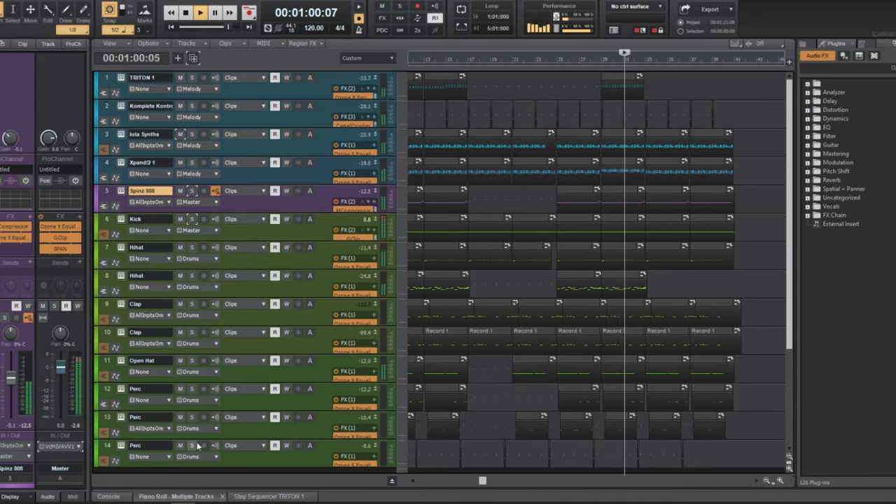
pyautogui.moveTo(193, 446); pyautogui.dragTo(206, 369)
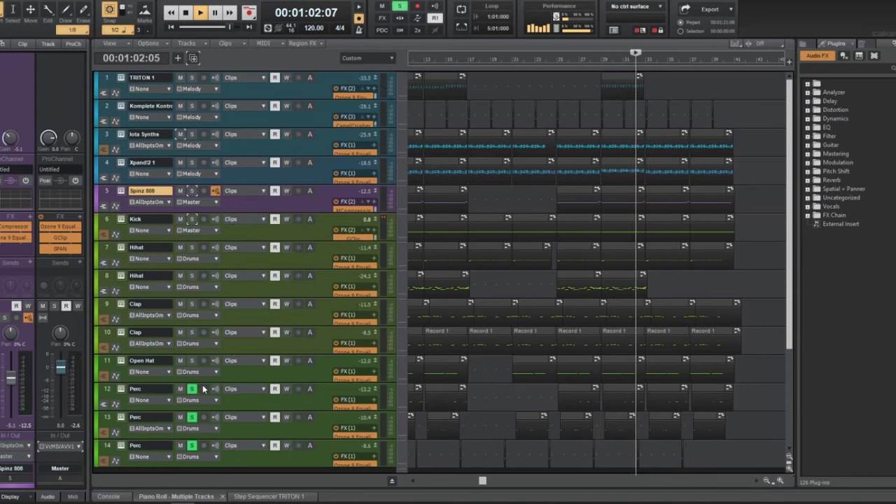
pyautogui.moveTo(193, 388); pyautogui.dragTo(192, 446)
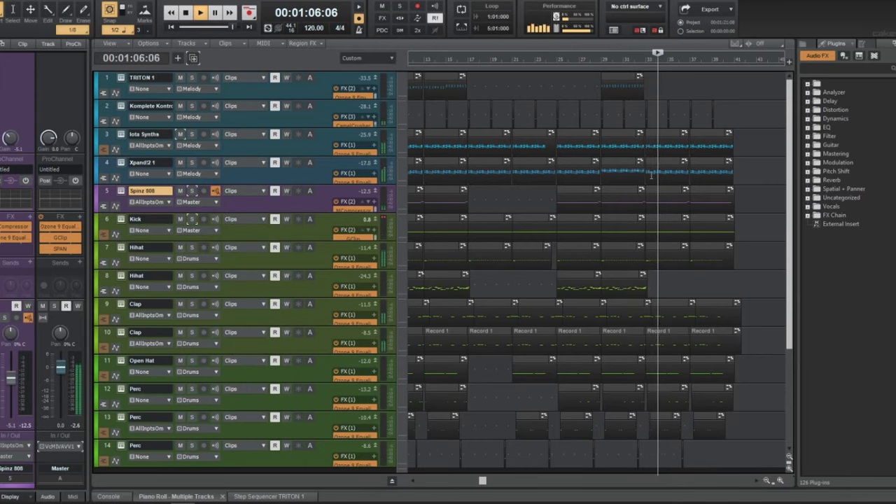
# - Select all clips on tracks 1 to 5, from TRITON 1 to Spinz 808, and transpose them by -1
pyautogui.scroll(-3, 646, 182)
pyautogui.moveTo(647, 201); pyautogui.dragTo(403, 70)
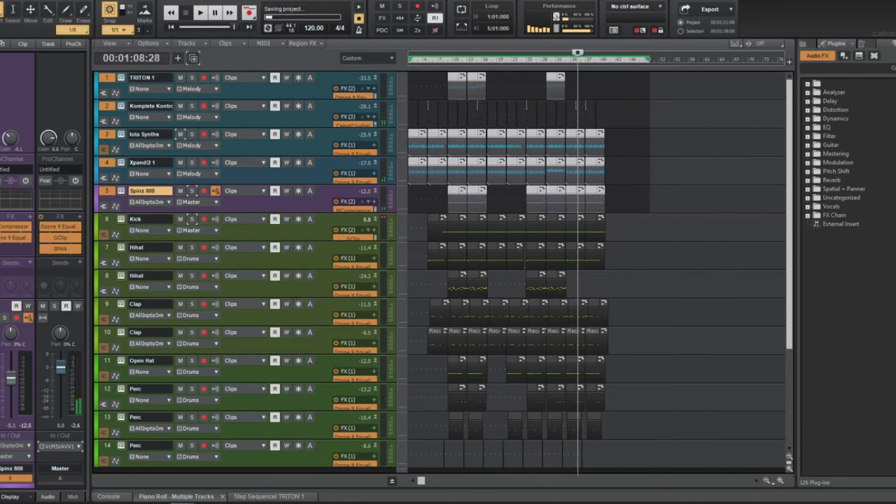
pyautogui.click(80, 1)
pyautogui.click(90, 37)
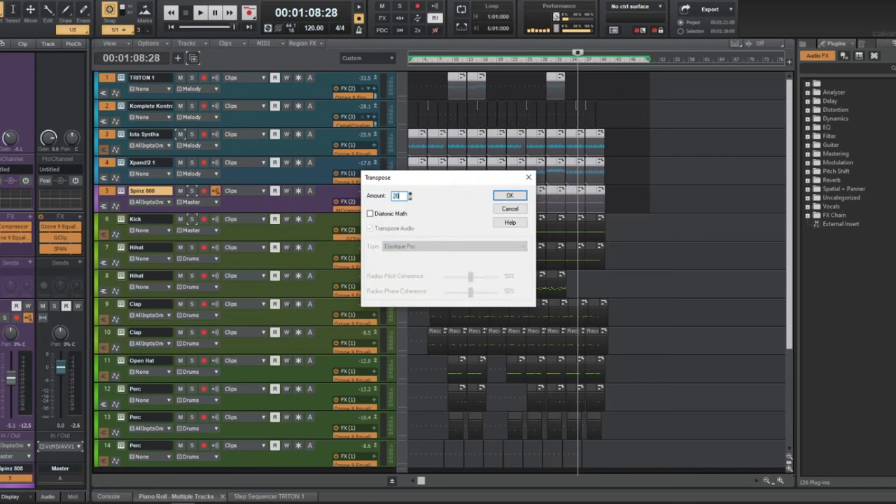
pyautogui.press('Return')
pyautogui.press('Return')
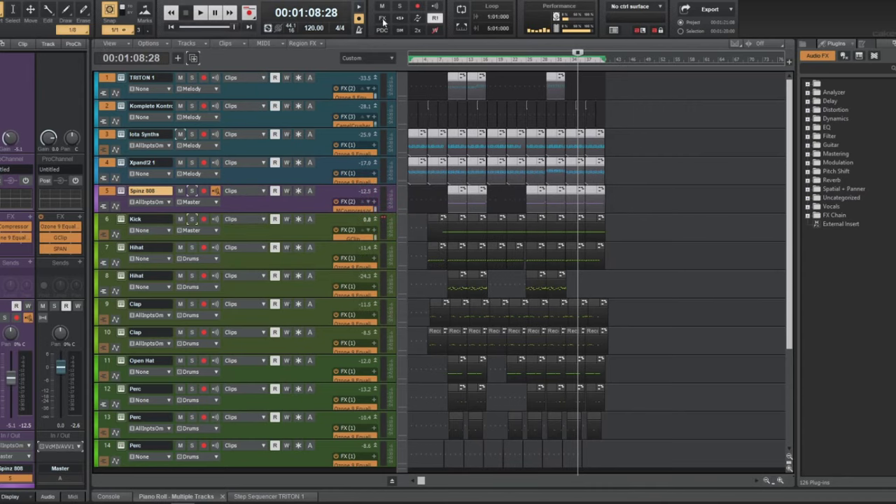
# - Play the opening of the transposed arrangement from the project start, stop, and look over the whole arrangement
pyautogui.press('w')
pyautogui.press('space')
pyautogui.scroll(3, 548, 232)
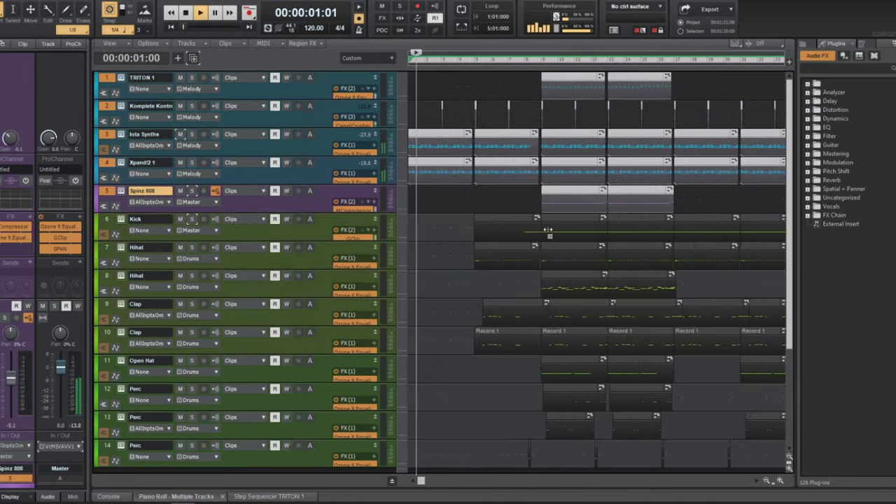
pyautogui.scroll(2, 545, 235)
pyautogui.scroll(-2, 545, 236)
pyautogui.press('space')
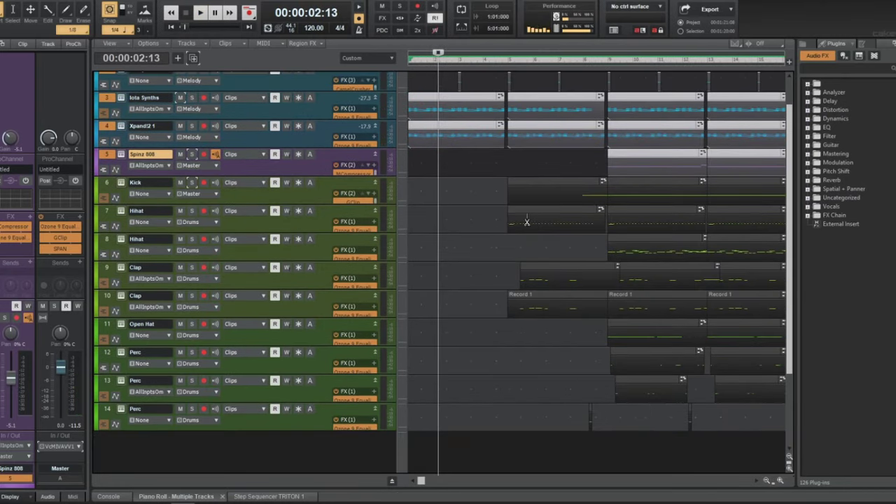
pyautogui.scroll(-3, 537, 223)
pyautogui.scroll(2, 480, 149)
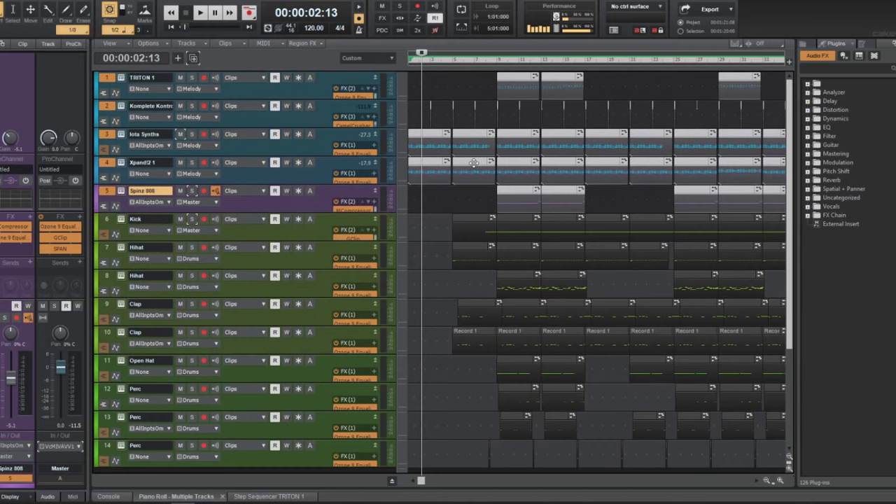
pyautogui.scroll(-2, 448, 164)
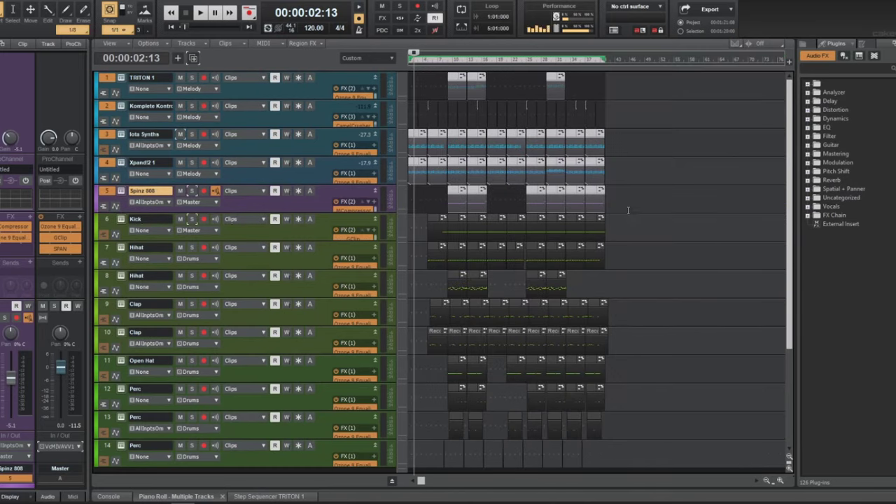
pyautogui.click(662, 137)
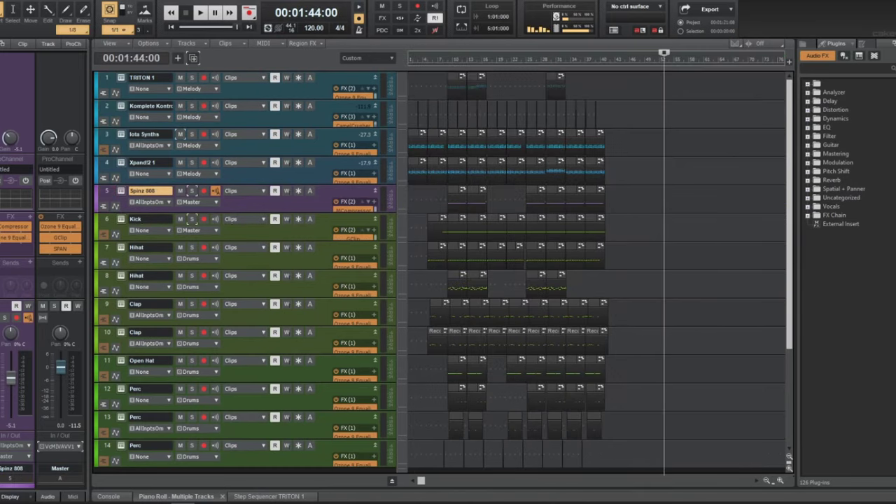
pyautogui.moveTo(638, 200); pyautogui.dragTo(410, 74)
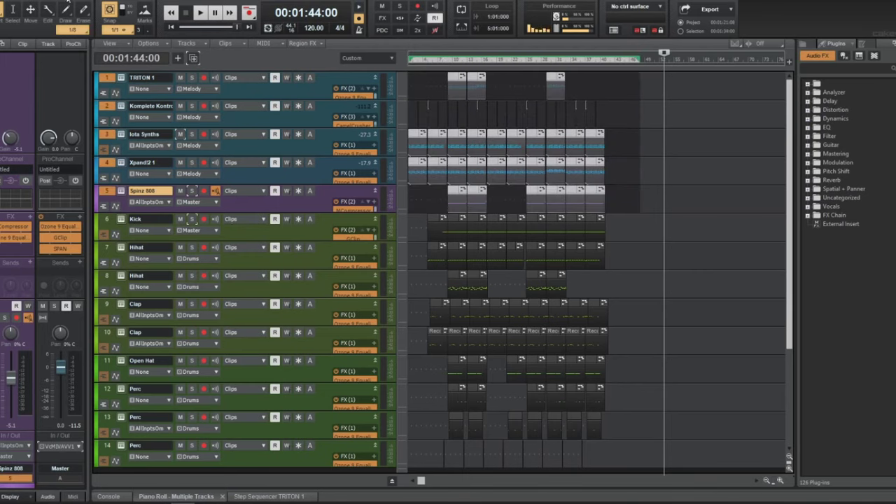
pyautogui.click(67, 3)
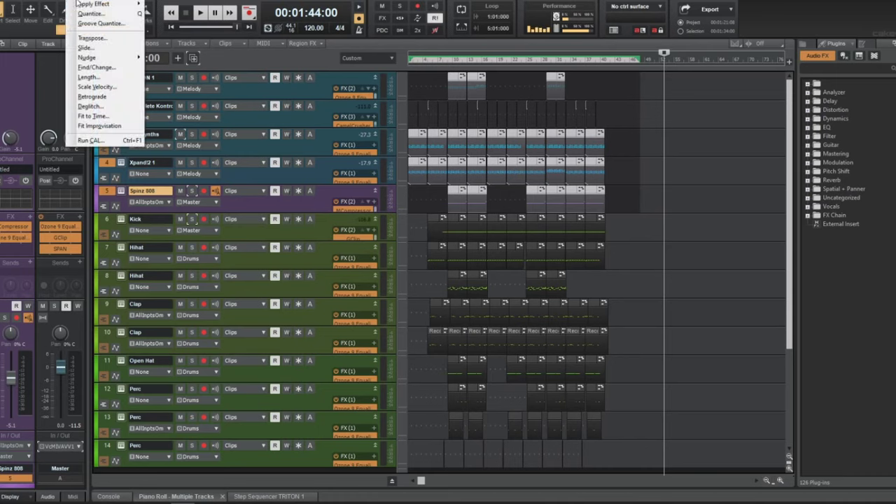
pyautogui.click(91, 37)
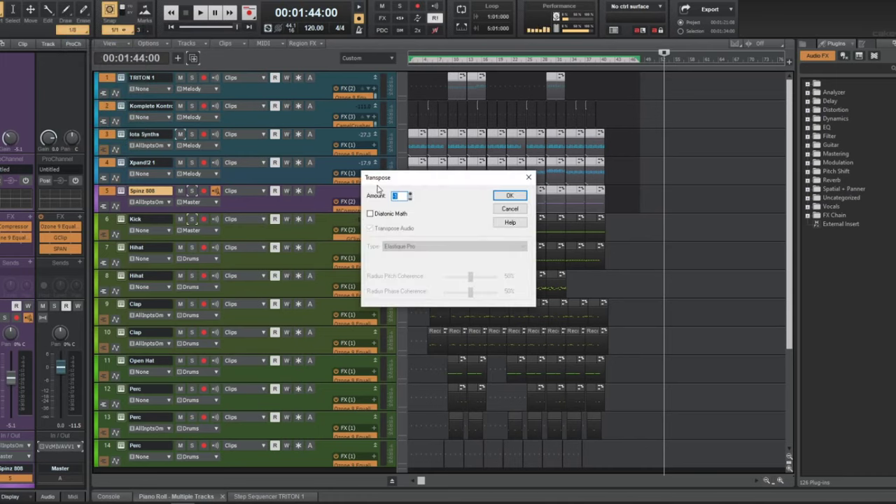
pyautogui.click(528, 178)
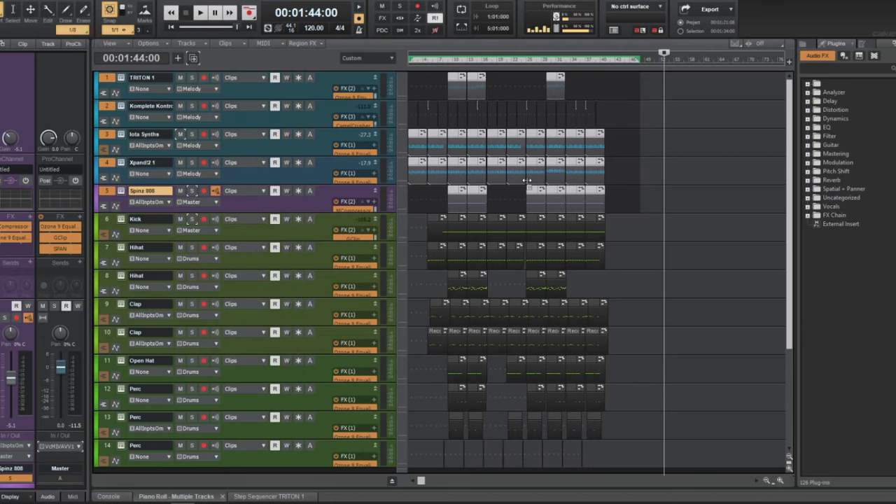
pyautogui.click(647, 158)
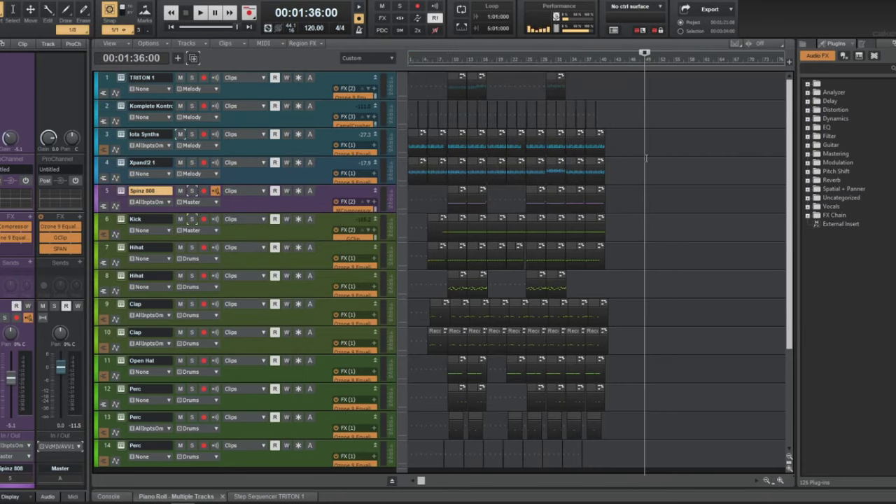
pyautogui.scroll(-2, 646, 159)
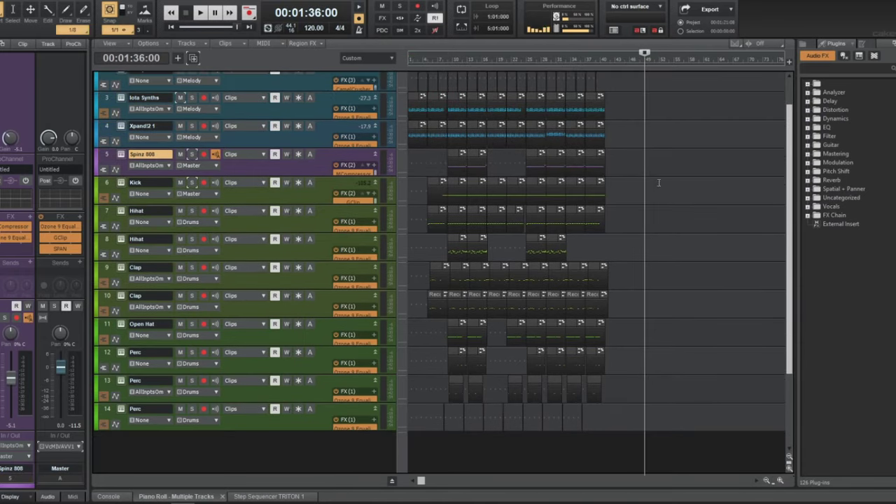
pyautogui.click(659, 182)
pyautogui.scroll(2, 659, 183)
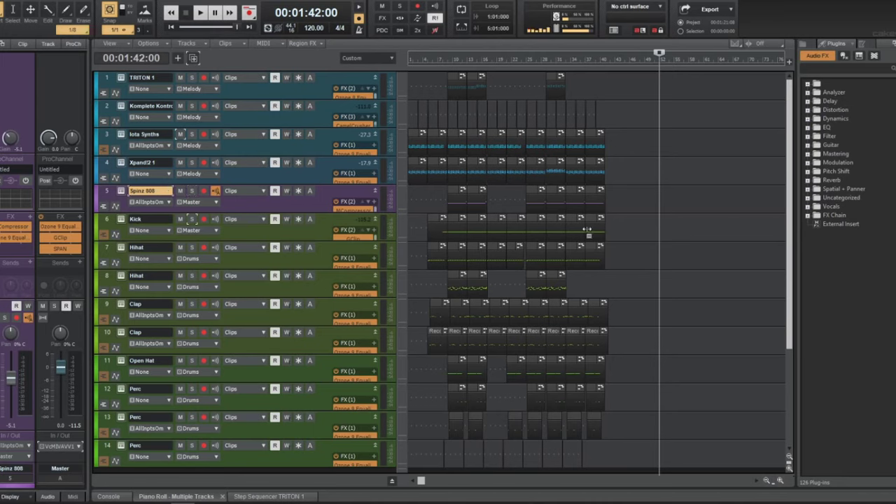
pyautogui.click(649, 208)
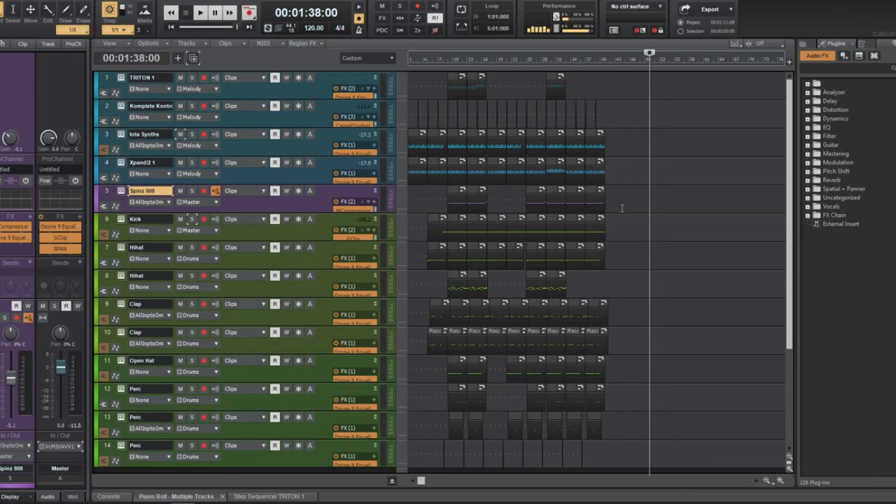
pyautogui.click(626, 206)
# - Play the arrangement from the project start and enlarge its opening measures in the track view
pyautogui.press('w')
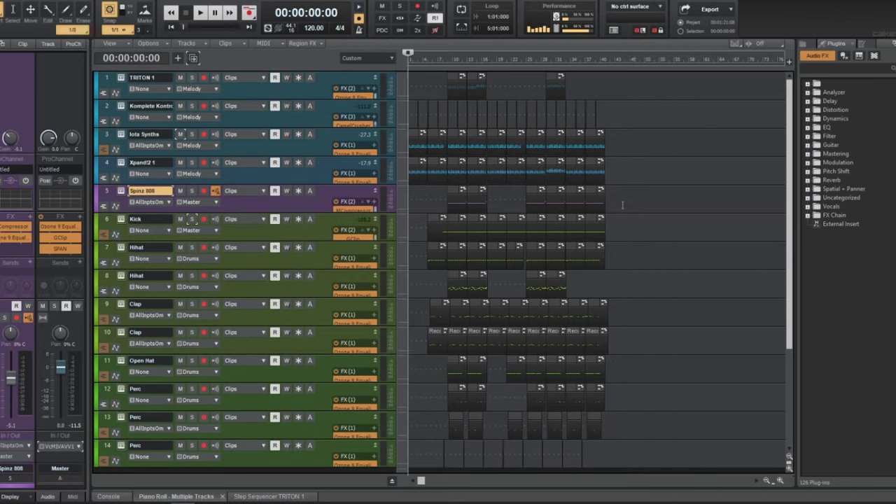
pyautogui.press('space')
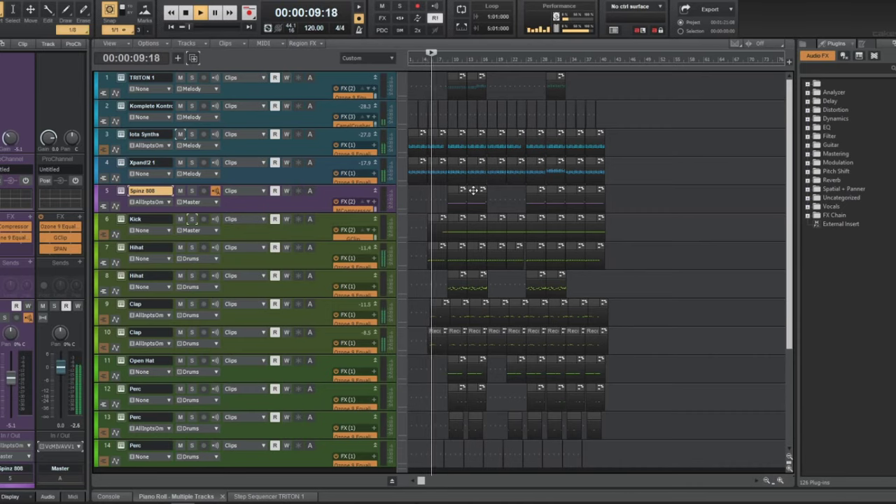
pyautogui.scroll(1, 483, 201)
pyautogui.scroll(2, 483, 201)
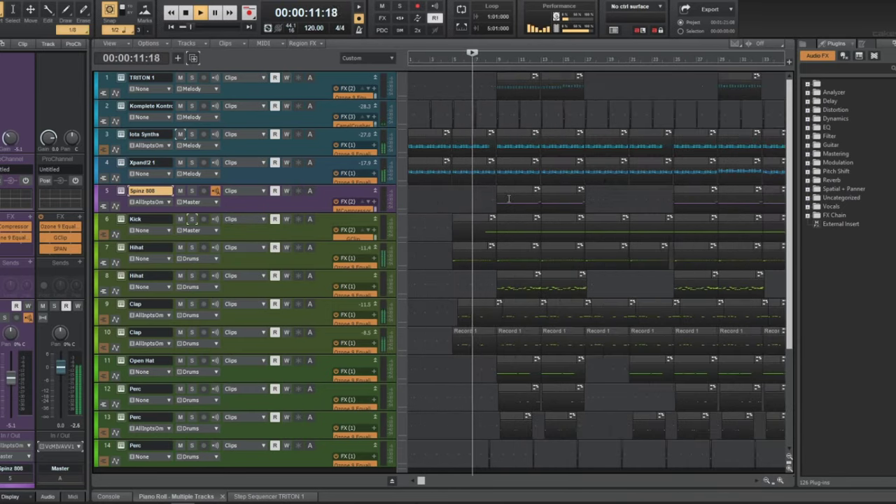
# - Select both Clap tracks, 9 and 10, during playback, lower their volumes together with track 9 at about -7.3, and stop playback
pyautogui.click(315, 343)
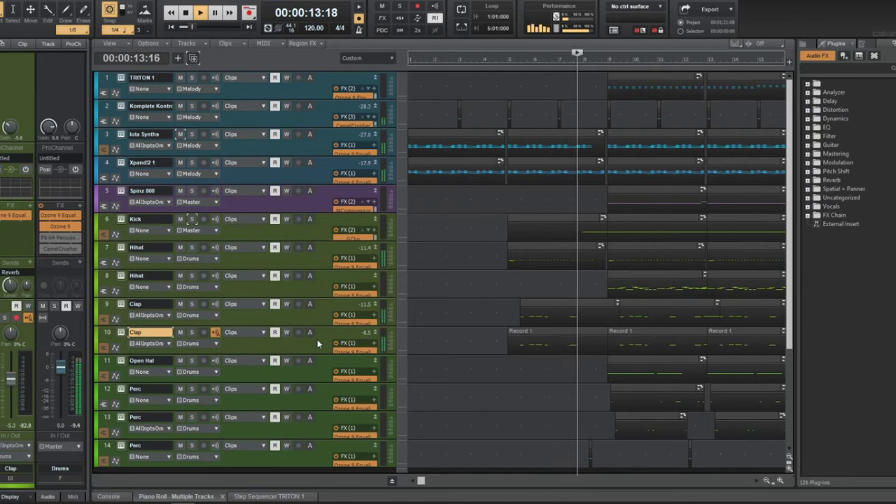
pyautogui.scroll(-1, 471, 321)
pyautogui.scroll(1, 472, 321)
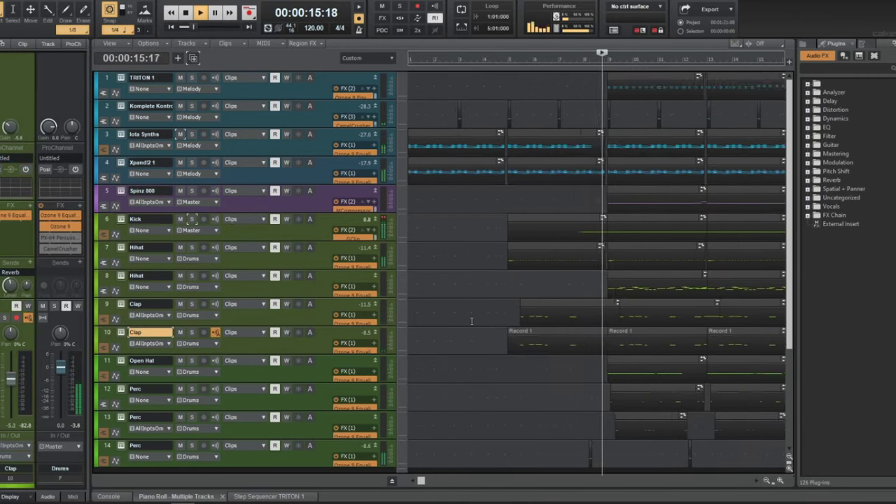
pyautogui.scroll(-1, 478, 316)
pyautogui.click(97, 274)
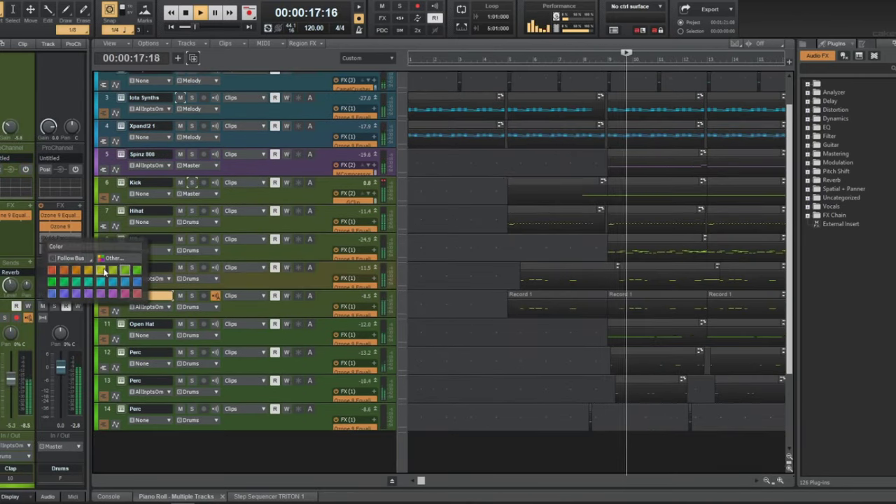
pyautogui.click(269, 281)
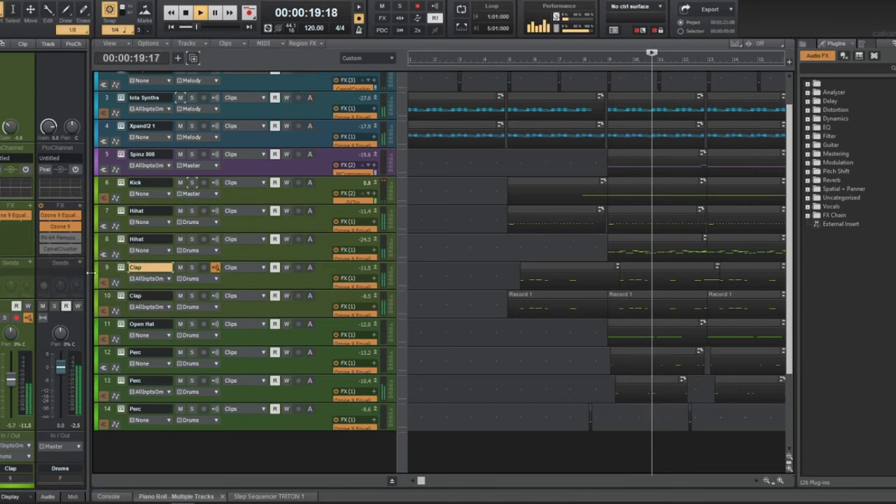
pyautogui.keyDown('shift'); pyautogui.click(105, 296); pyautogui.keyUp('shift')
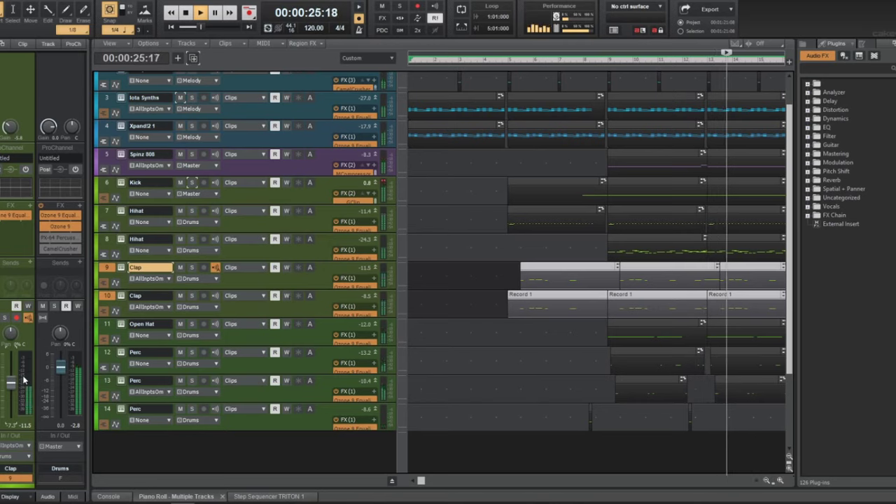
pyautogui.press('space')
# - Solo the Perc on track 12 and remove the solo again
pyautogui.click(191, 353)
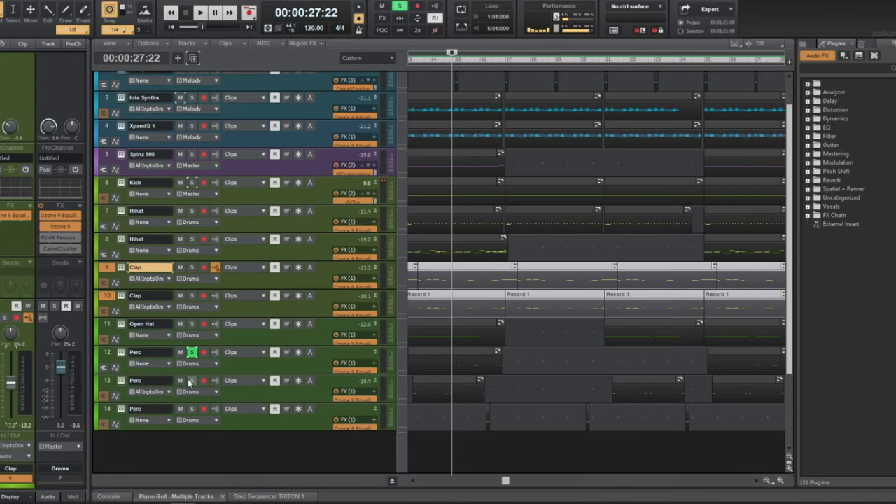
pyautogui.scroll(2, 246, 344)
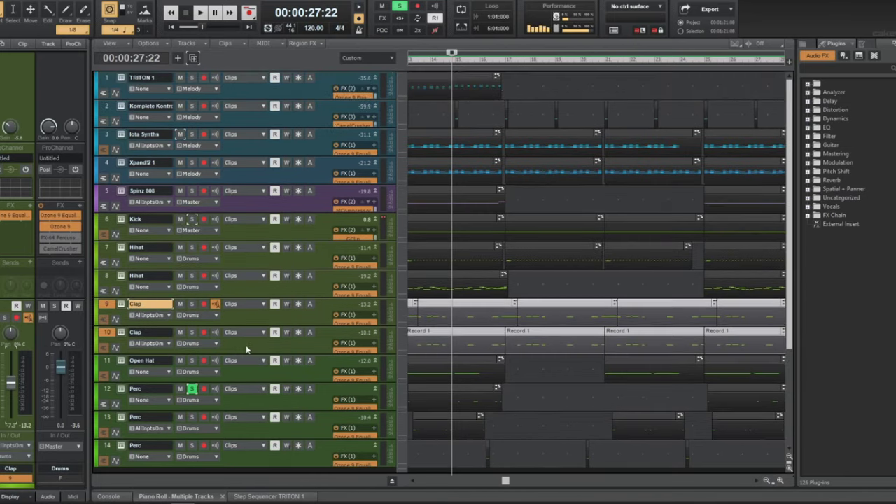
pyautogui.click(194, 390)
pyautogui.scroll(-2, 535, 228)
pyautogui.scroll(2, 535, 228)
pyautogui.scroll(-3, 537, 160)
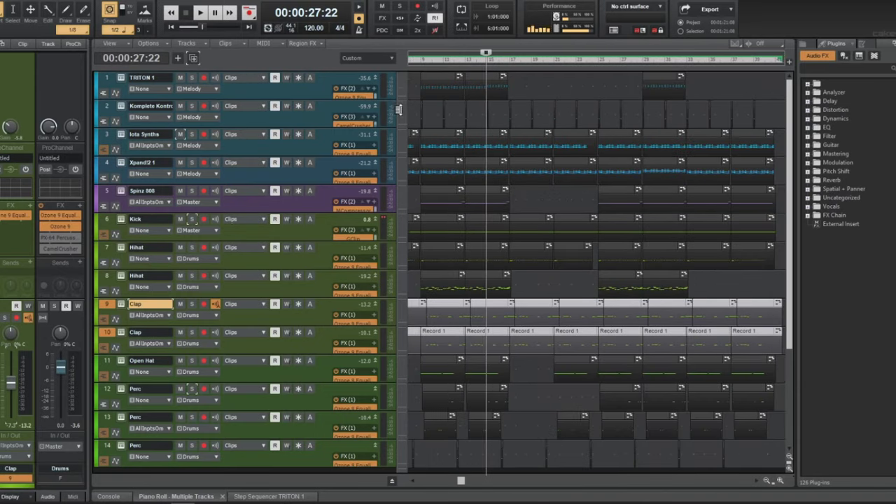
pyautogui.click(99, 92)
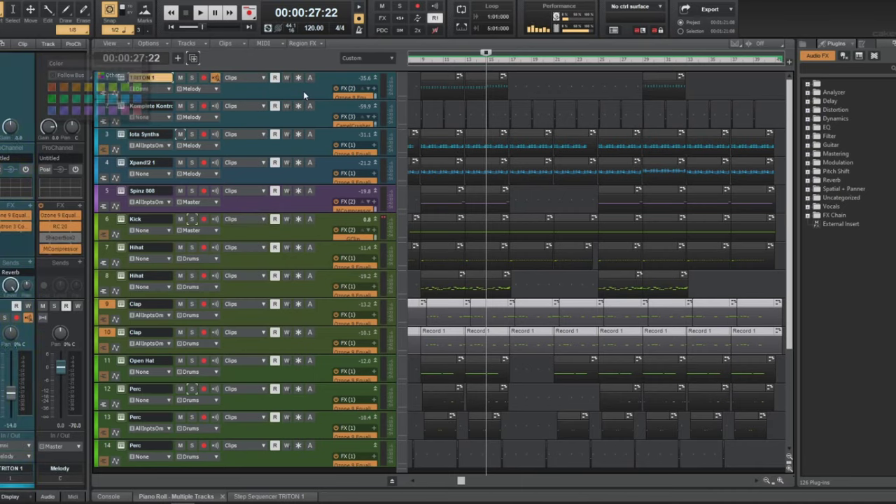
# - Open the Kick clip at measure 9 in the Piano Roll, switch to Xpand!2 1 and reveal the full track names
pyautogui.click(445, 218)
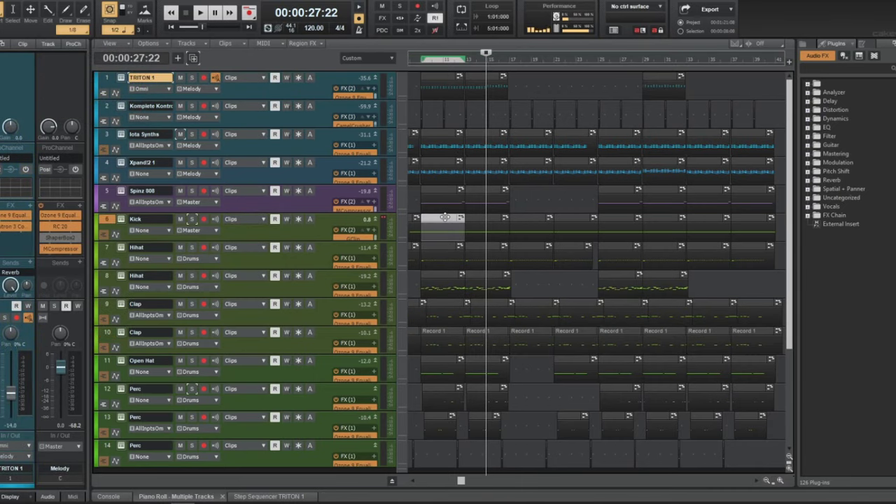
pyautogui.doubleClick(445, 217)
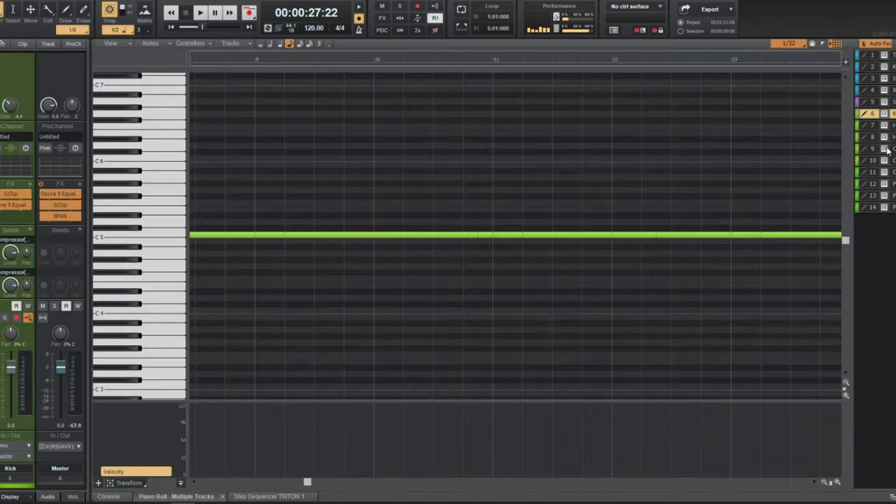
pyautogui.click(862, 91)
pyautogui.moveTo(852, 99); pyautogui.dragTo(804, 103)
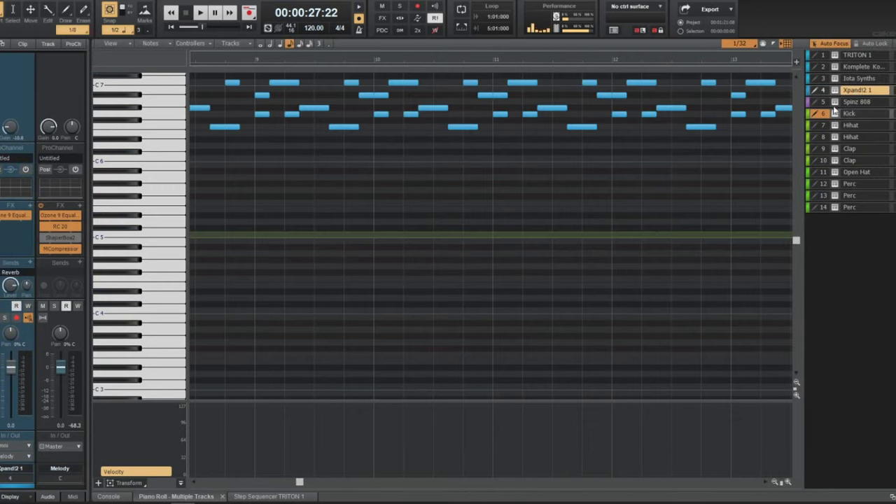
# - Examine the notes of the Hihat, Perc, Open Hat, Clap and Kick tracks one after another in the Piano Roll
pyautogui.click(822, 124)
pyautogui.click(823, 207)
pyautogui.click(821, 195)
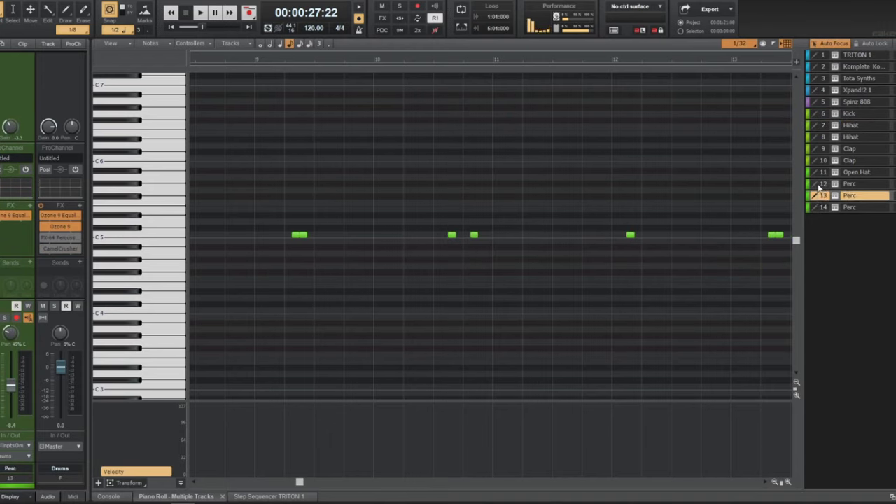
pyautogui.click(820, 186)
pyautogui.click(822, 207)
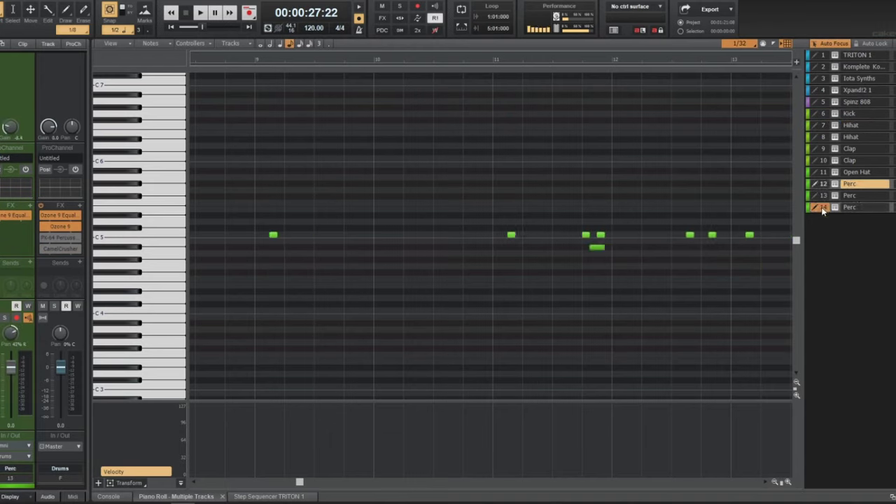
pyautogui.click(817, 172)
pyautogui.click(817, 161)
pyautogui.click(813, 149)
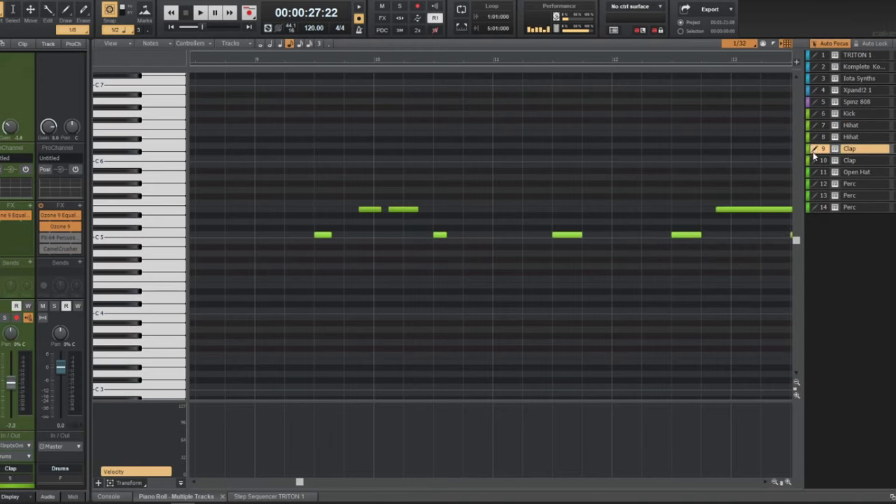
pyautogui.click(813, 138)
pyautogui.click(817, 126)
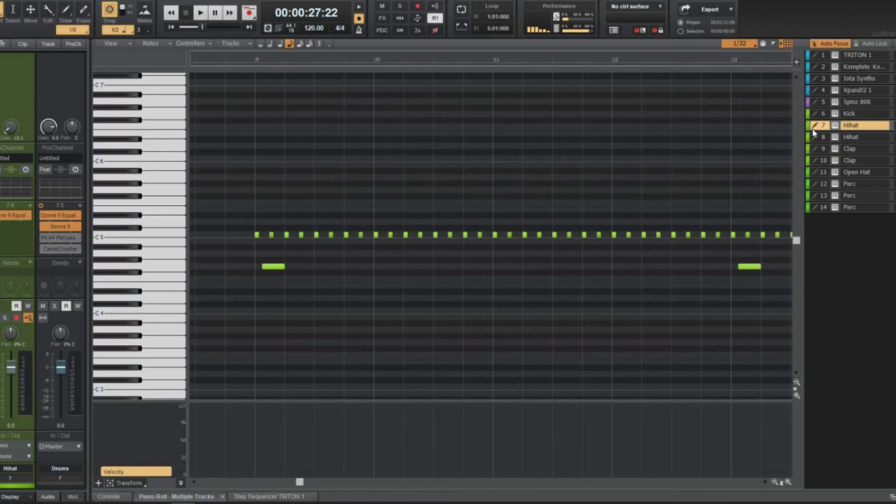
pyautogui.click(819, 114)
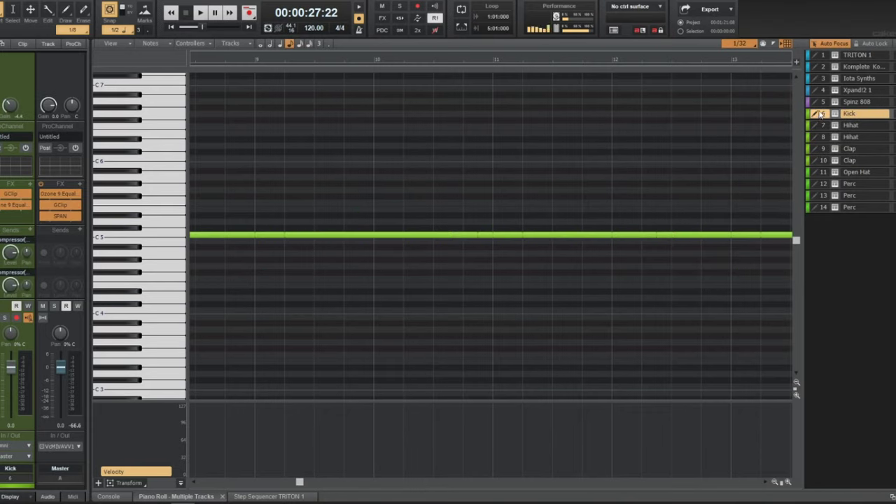
# - Examine the notes of Spinz 808, Xpand!2 1, Iota Synths, Komplete Kontrol and TRITON 1 in turn
pyautogui.click(819, 103)
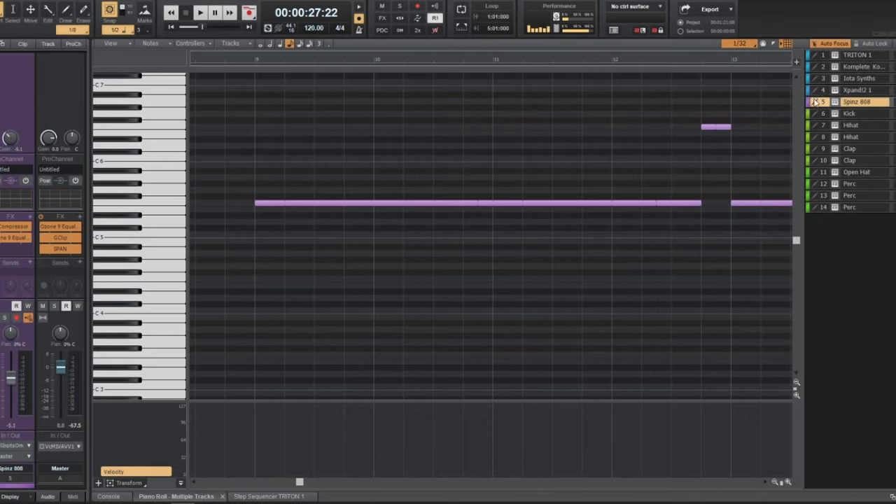
pyautogui.click(819, 90)
pyautogui.click(820, 79)
pyautogui.click(822, 67)
pyautogui.click(824, 56)
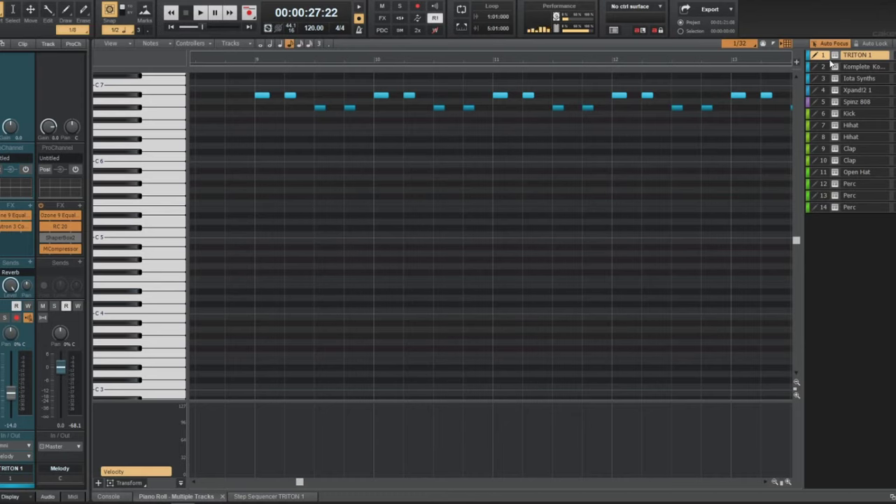
# - Compare the Kick notes with the Spinz 808 notes over measures 9 to 17 and return to the track arrangement
pyautogui.click(836, 114)
pyautogui.scroll(-2, 243, 238)
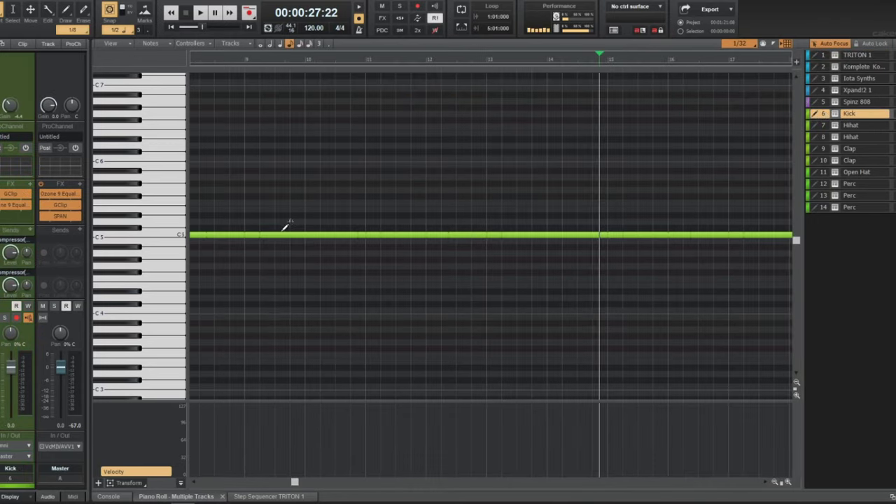
pyautogui.click(818, 102)
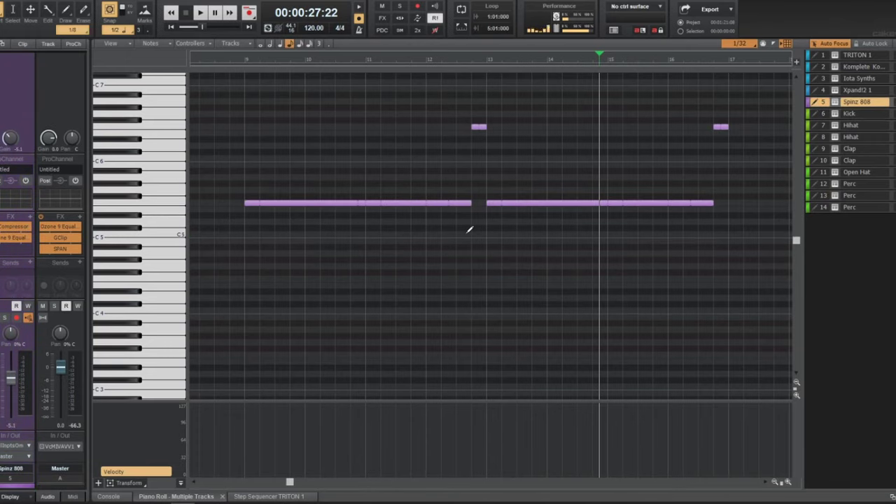
pyautogui.press('d')
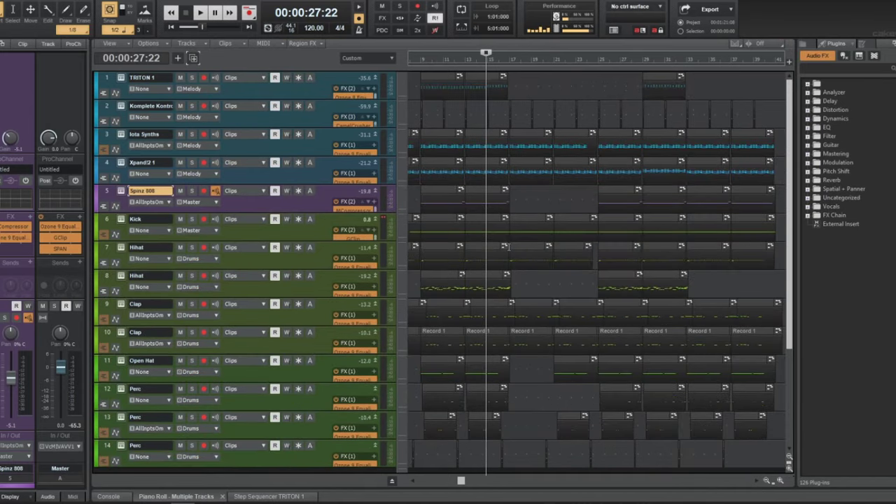
# - Fit the whole arrangement in the track view and save the project
pyautogui.hotkey('shift', 'f')
pyautogui.hotkey('ctrl', 's')
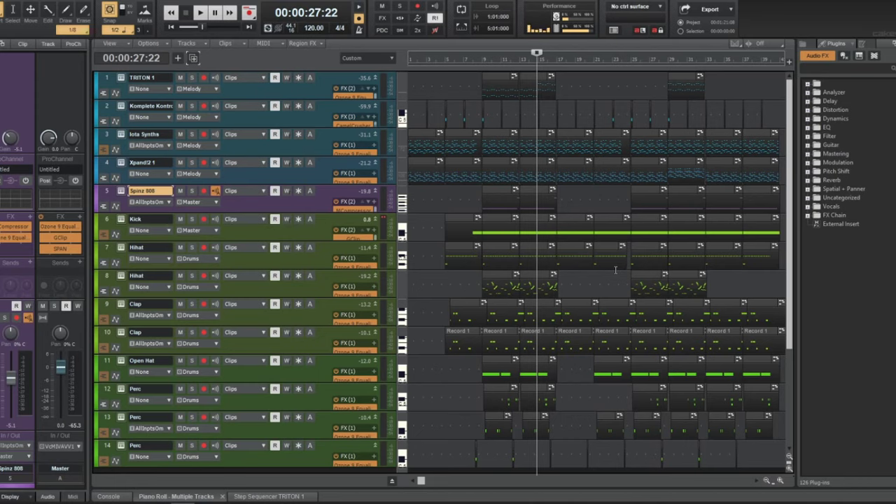
pyautogui.click(572, 284)
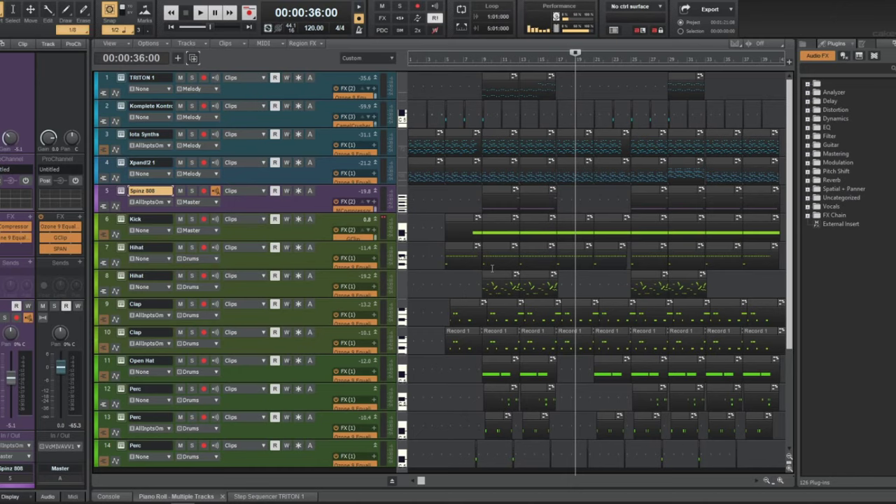
# - Check the Natural Grand Piano preset of the Xpand!2 1 instrument, close its window, and select the Komplete Kontrol track
pyautogui.click(131, 163)
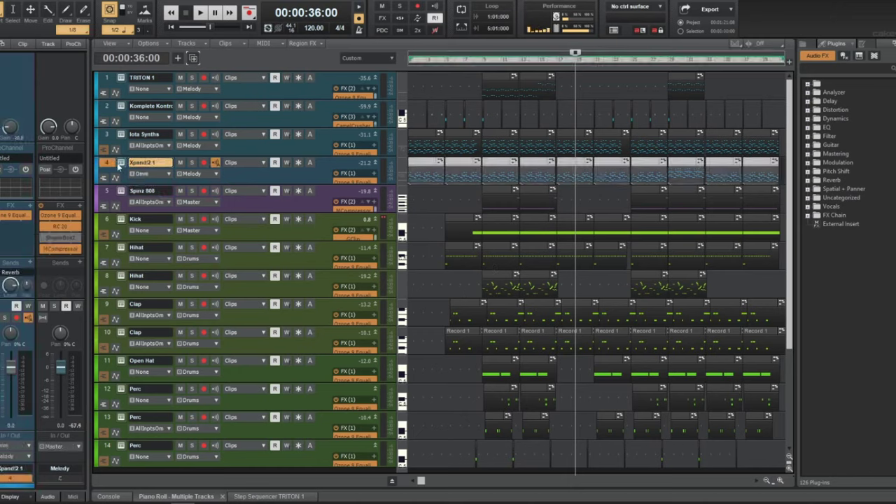
pyautogui.click(120, 163)
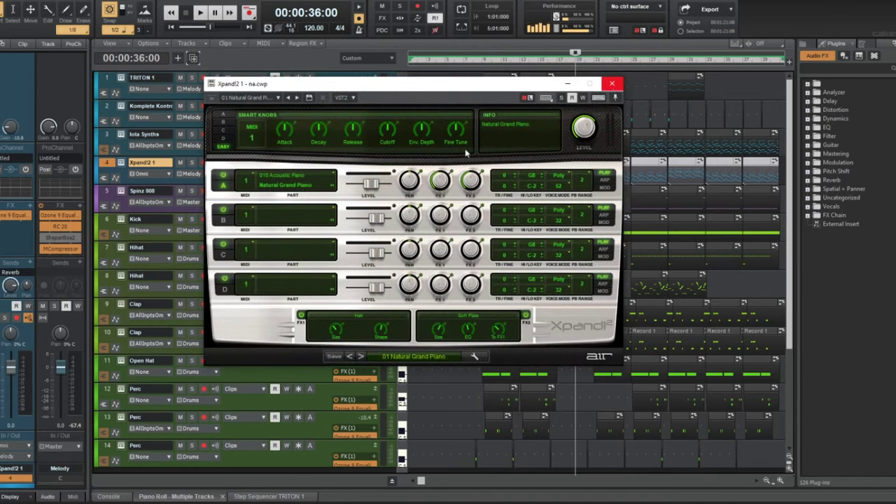
pyautogui.click(612, 83)
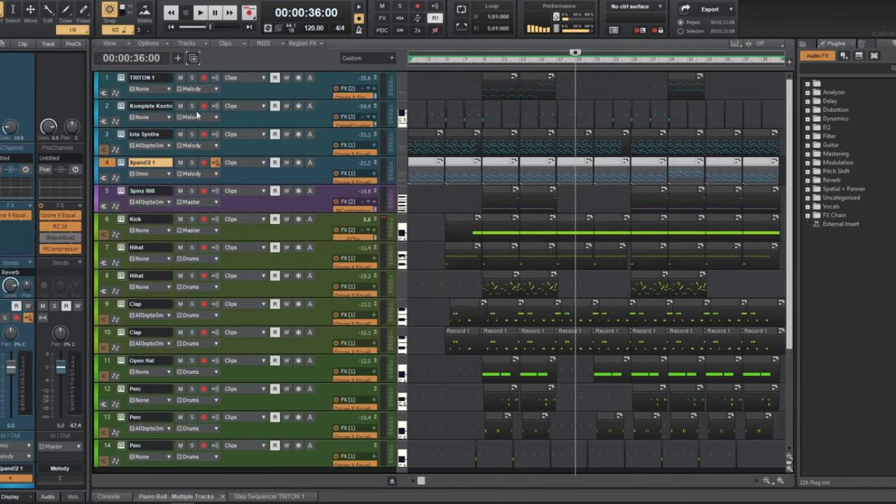
pyautogui.click(291, 116)
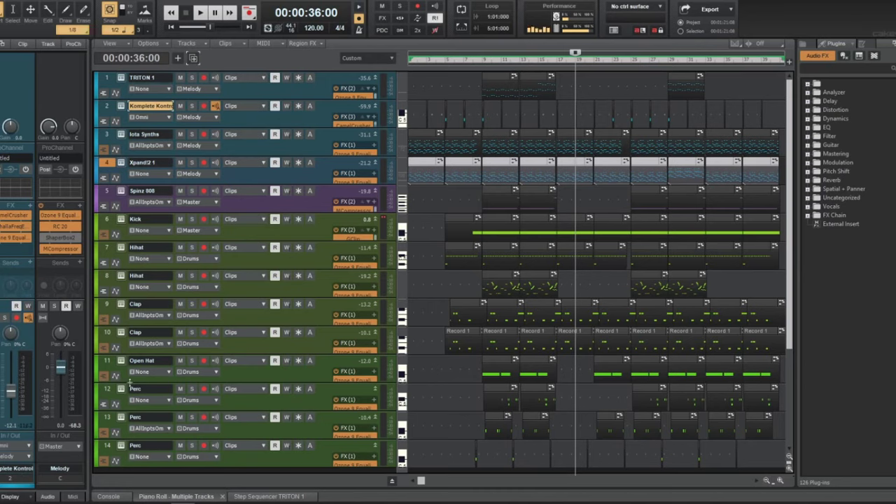
# - Insert a track folder above the Spinz 808 track and rename it Drums
pyautogui.click(603, 280)
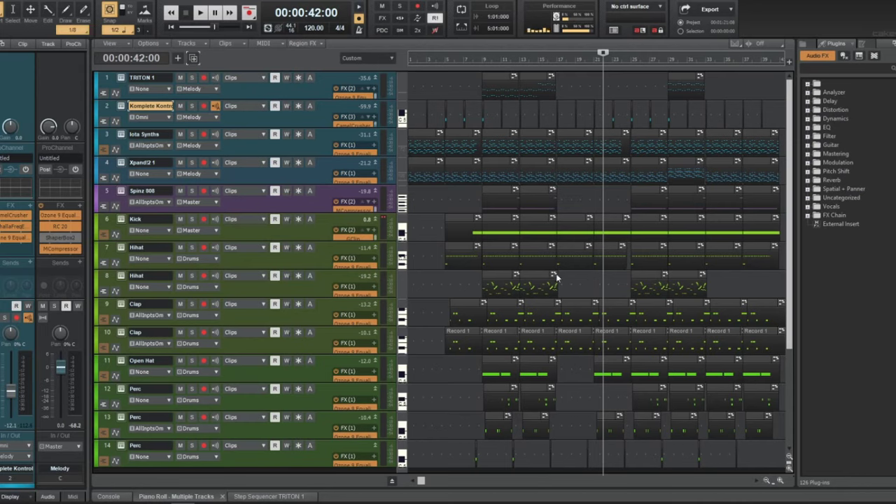
pyautogui.rightClick(291, 208)
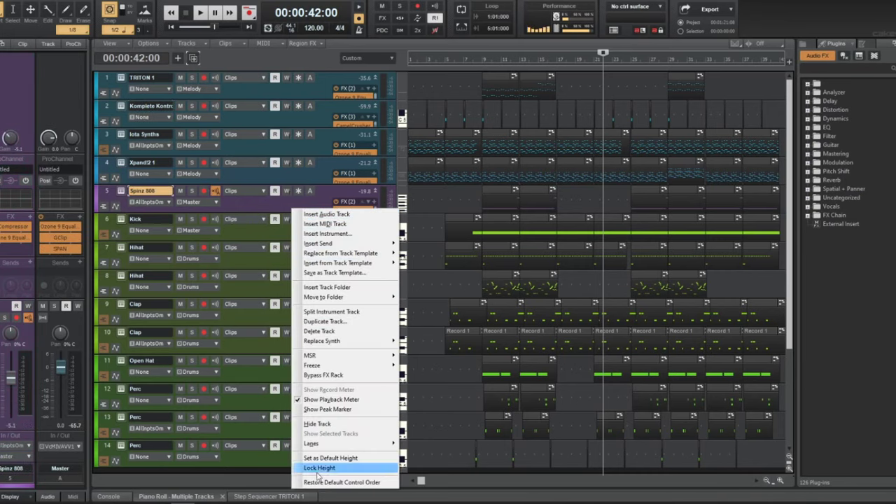
pyautogui.click(249, 207)
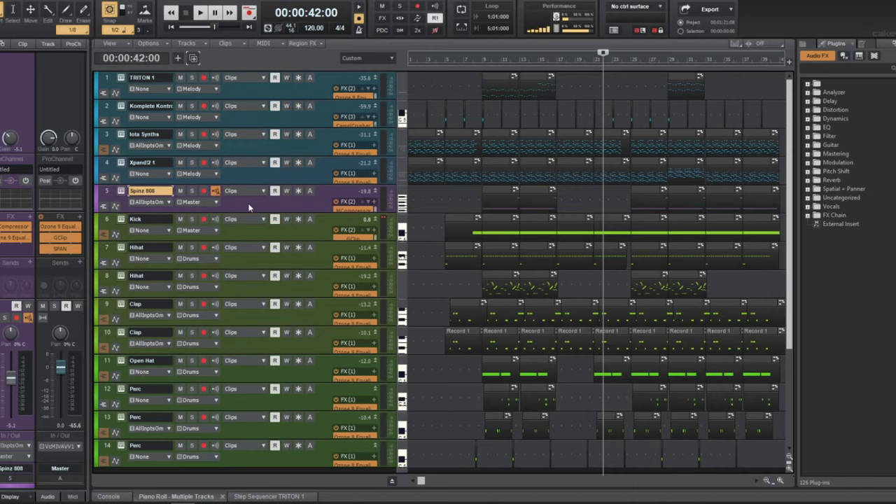
pyautogui.rightClick(248, 207)
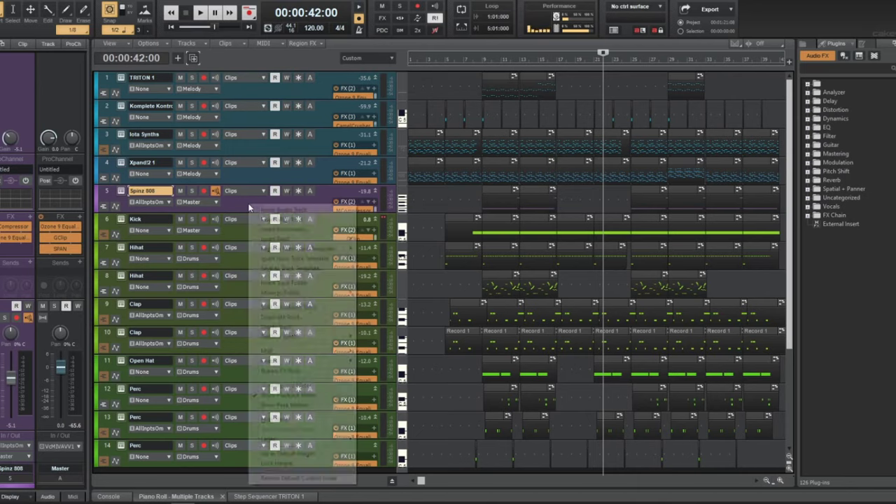
pyautogui.click(285, 284)
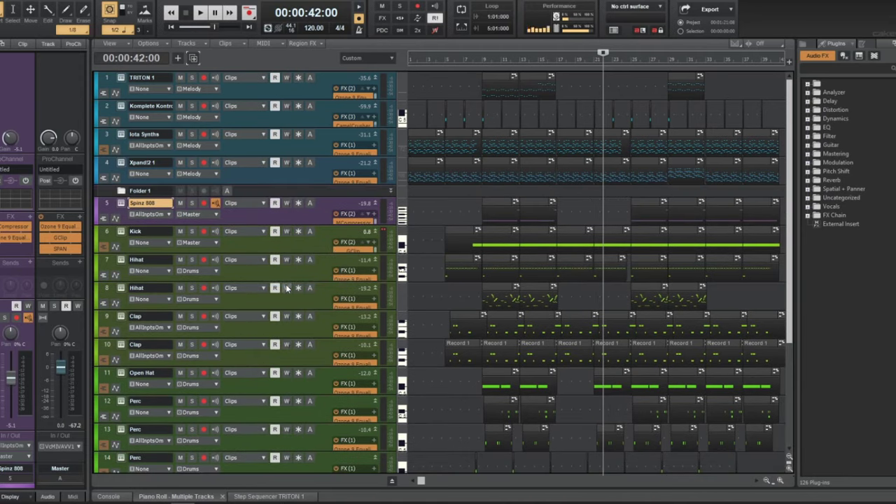
pyautogui.doubleClick(140, 190)
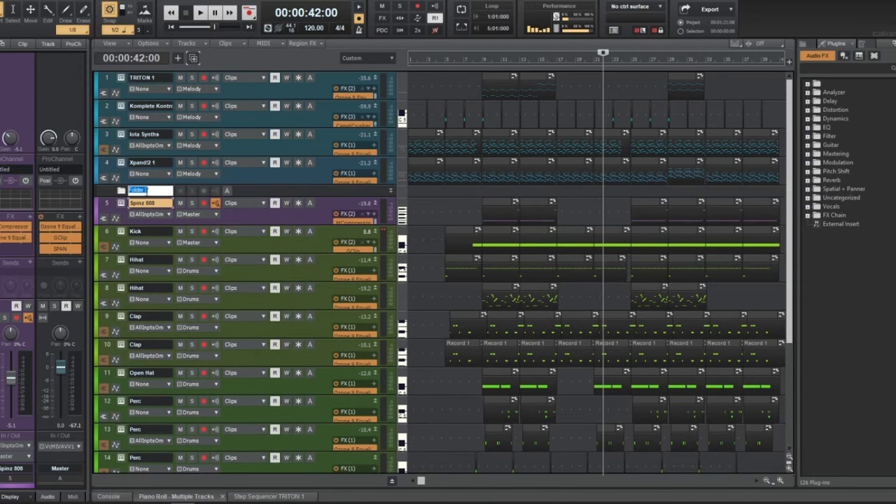
pyautogui.write('Drums')
pyautogui.press('Return')
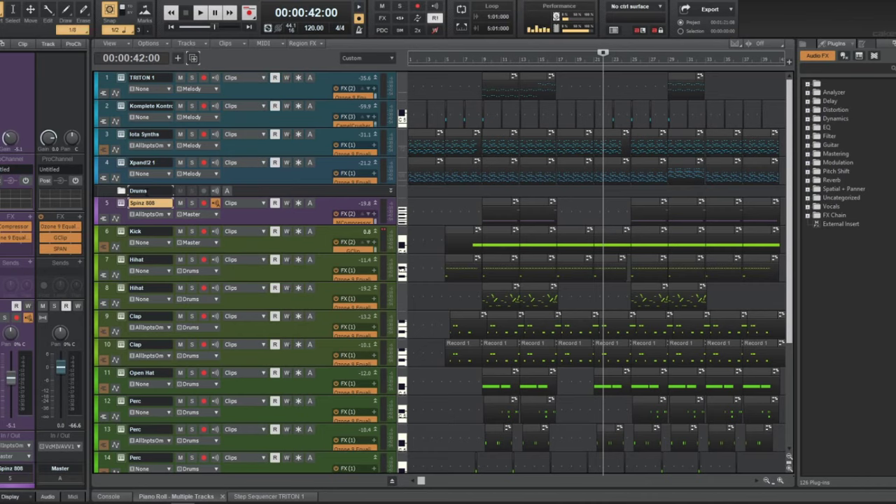
# - Move the Spinz 808 track into the Drums folder and check the grouping by collapsing and expanding the folder
pyautogui.click(106, 204)
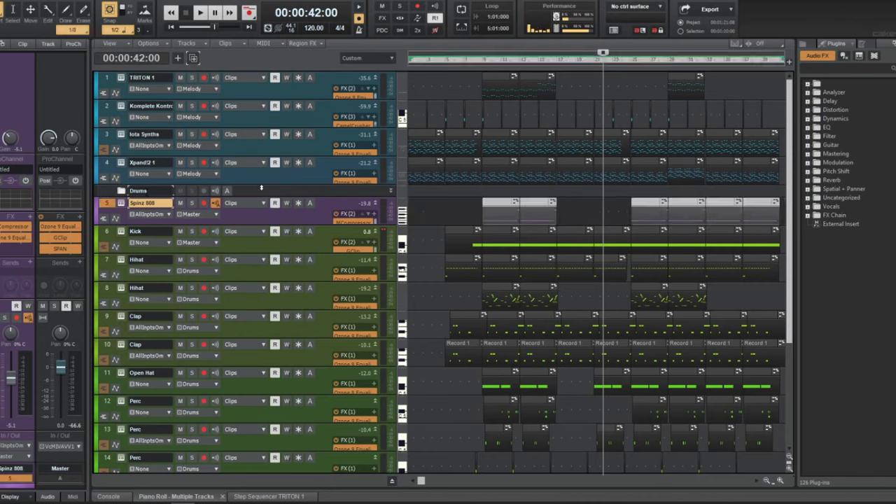
pyautogui.rightClick(237, 211)
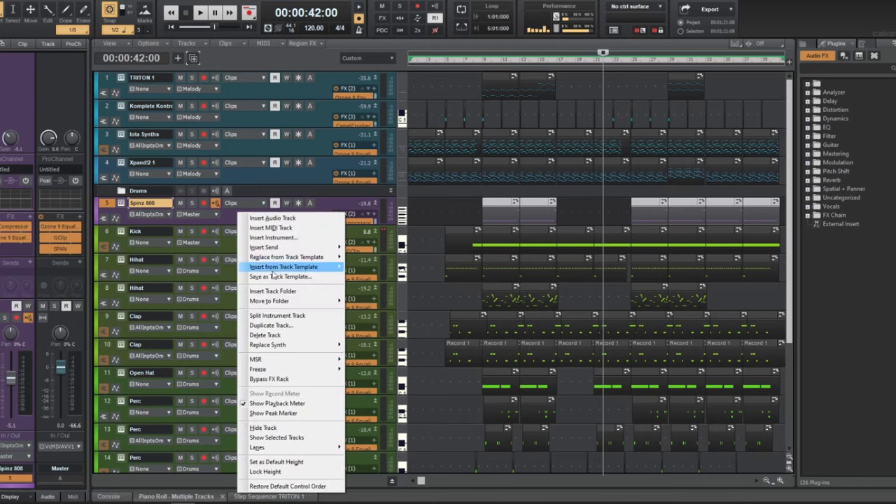
pyautogui.moveTo(279, 306)
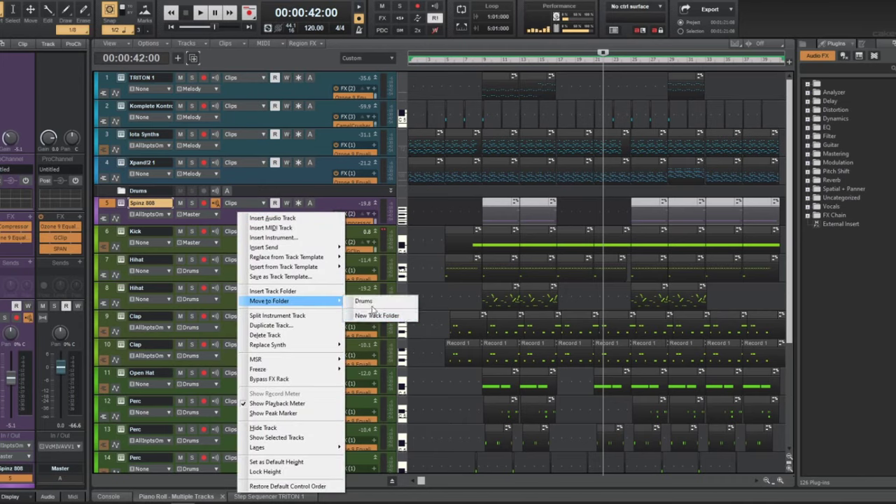
pyautogui.click(362, 301)
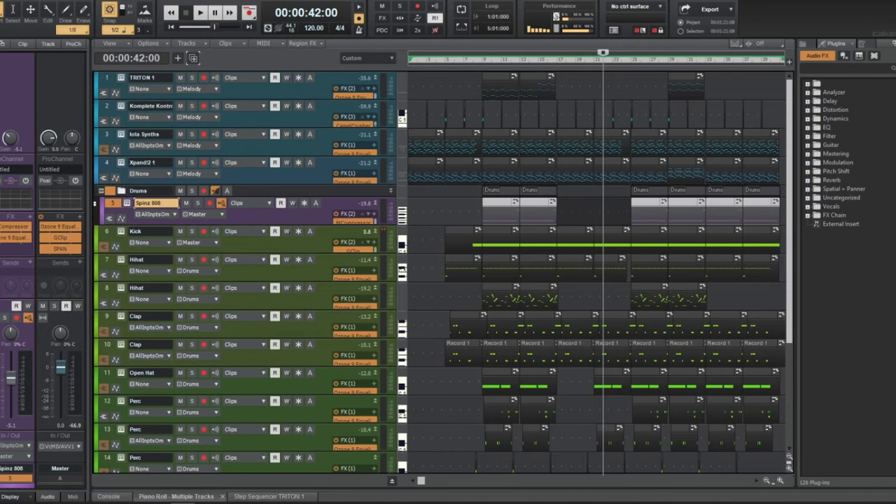
pyautogui.click(102, 192)
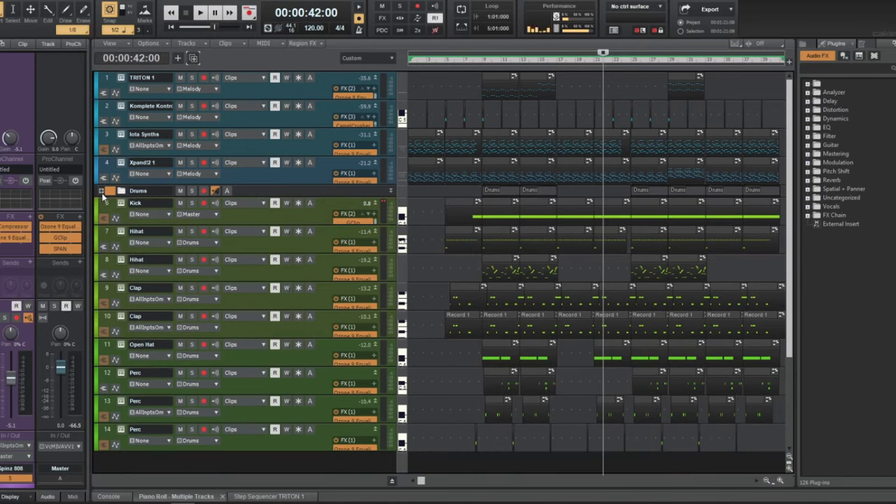
pyautogui.click(102, 191)
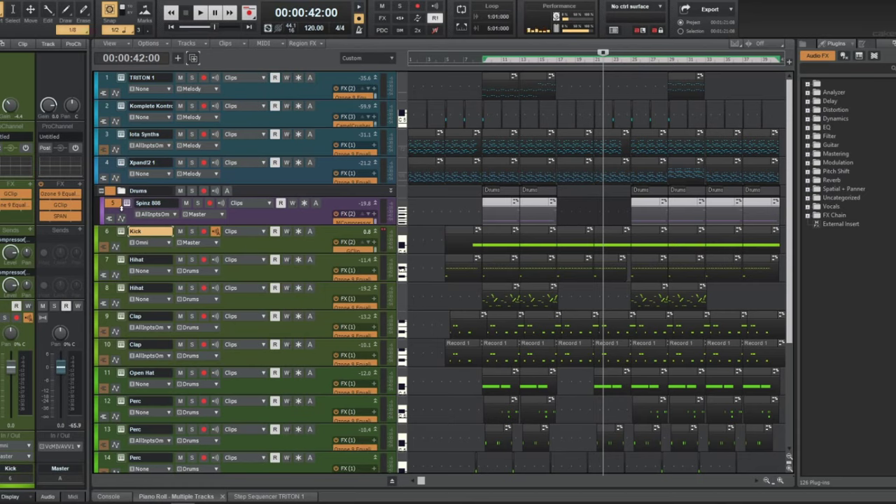
# - Move the Kick and first Hihat tracks into the Drums folder, keeping them in order below Spinz 808, and collapse the folder
pyautogui.click(104, 233)
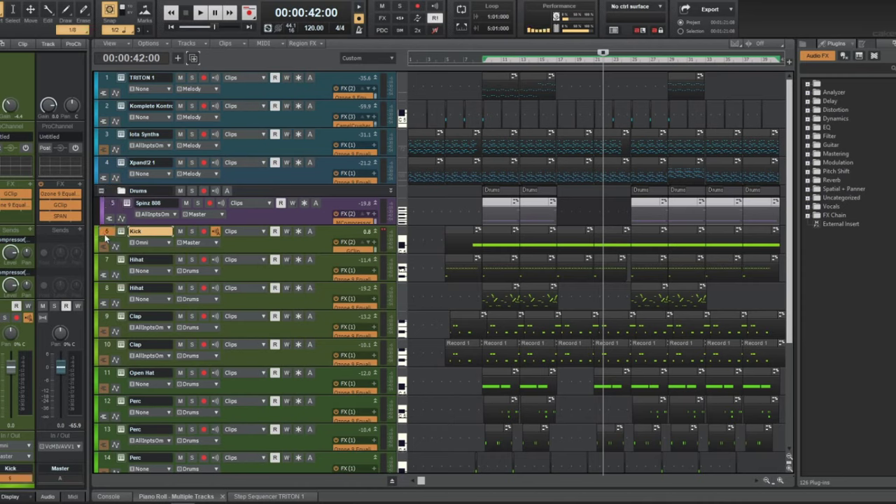
pyautogui.click(129, 190)
pyautogui.moveTo(129, 191); pyautogui.dragTo(128, 193)
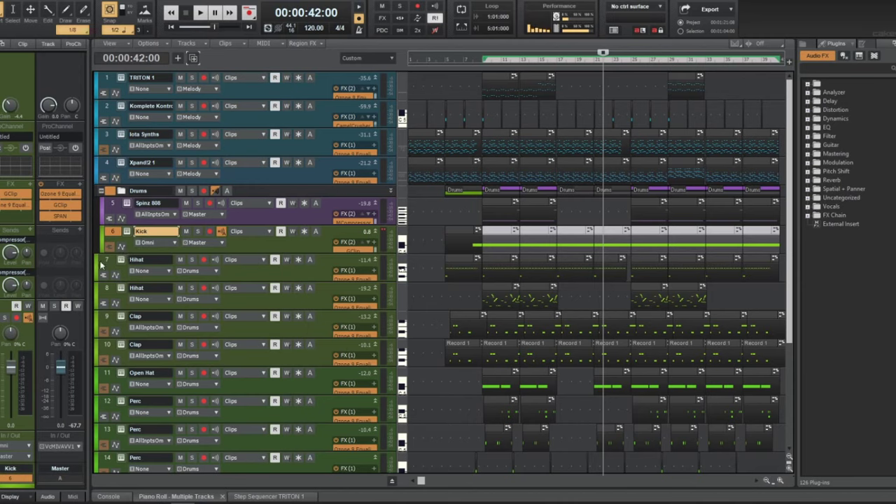
pyautogui.moveTo(109, 263); pyautogui.dragTo(115, 200)
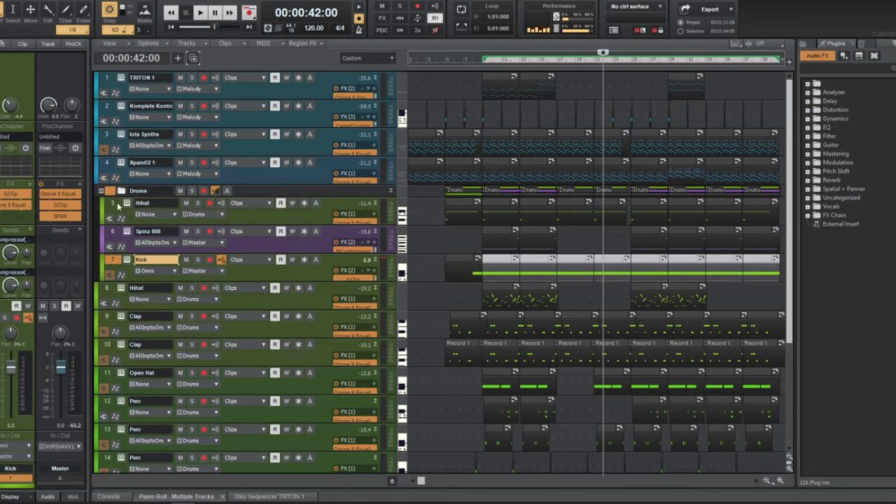
pyautogui.moveTo(114, 258); pyautogui.dragTo(118, 248)
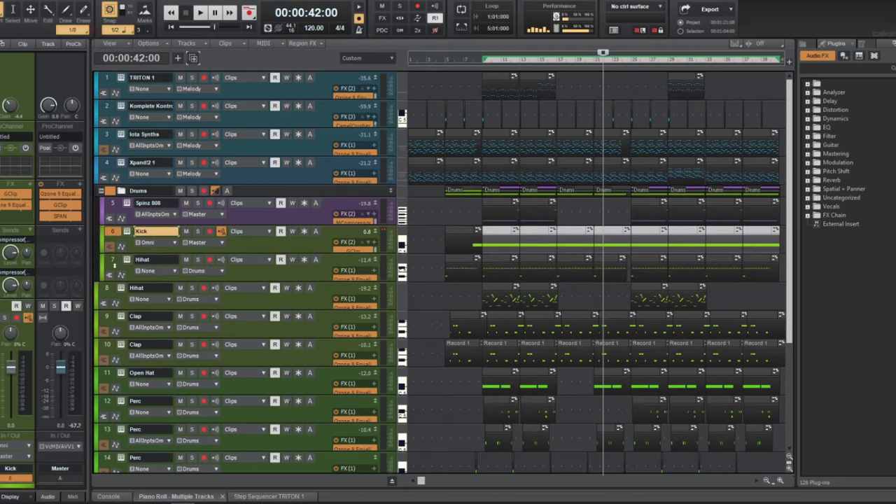
pyautogui.click(243, 274)
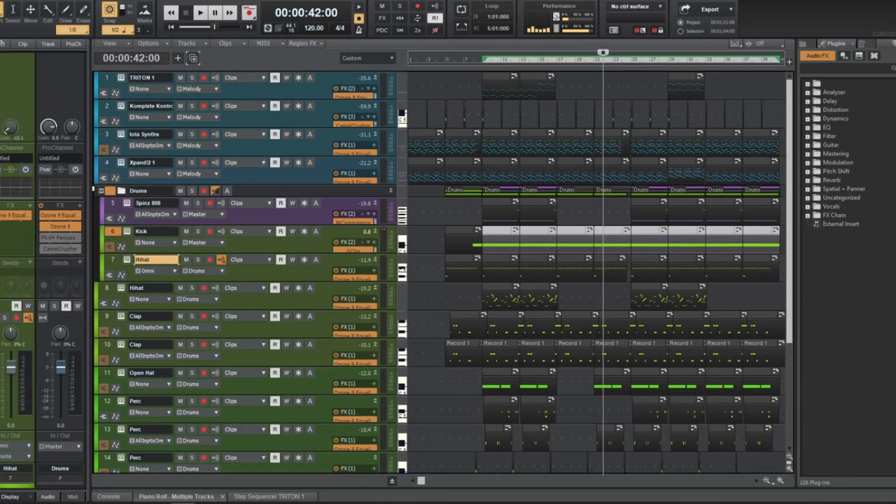
pyautogui.click(102, 191)
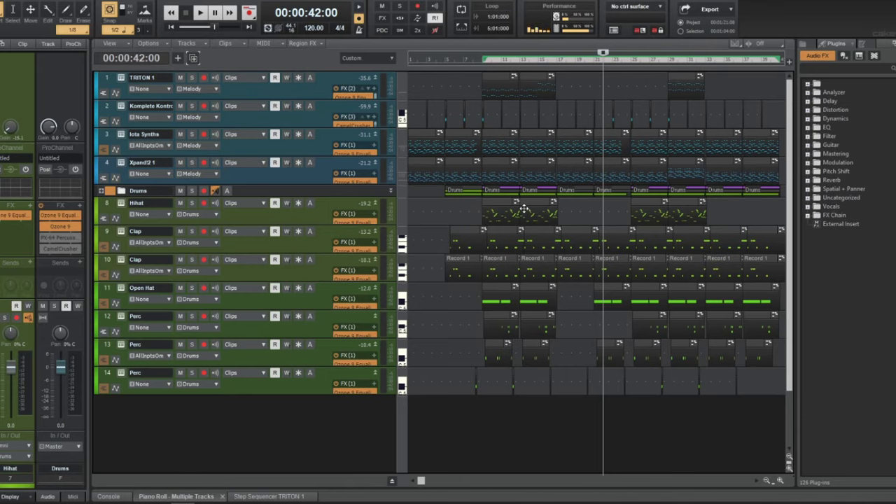
# - Move the second Hihat, both Clap tracks and the Open Hat track into the collapsed Drums folder
pyautogui.scroll(4, 524, 208)
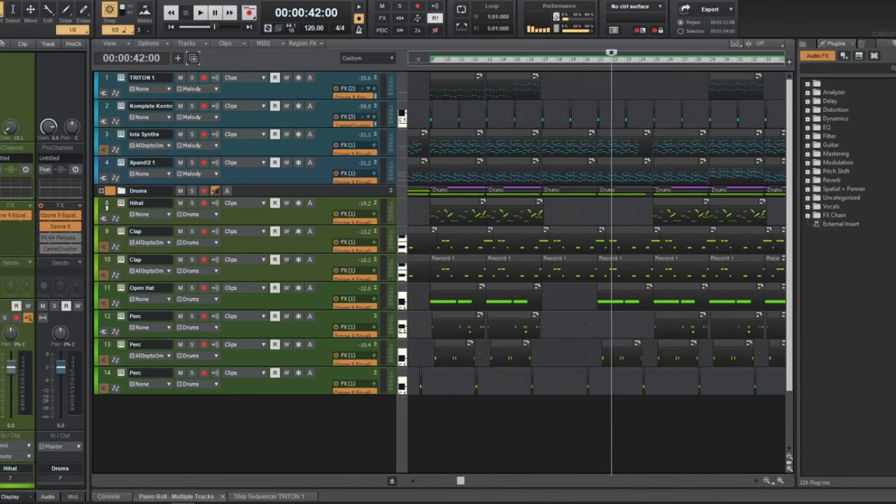
pyautogui.click(109, 211)
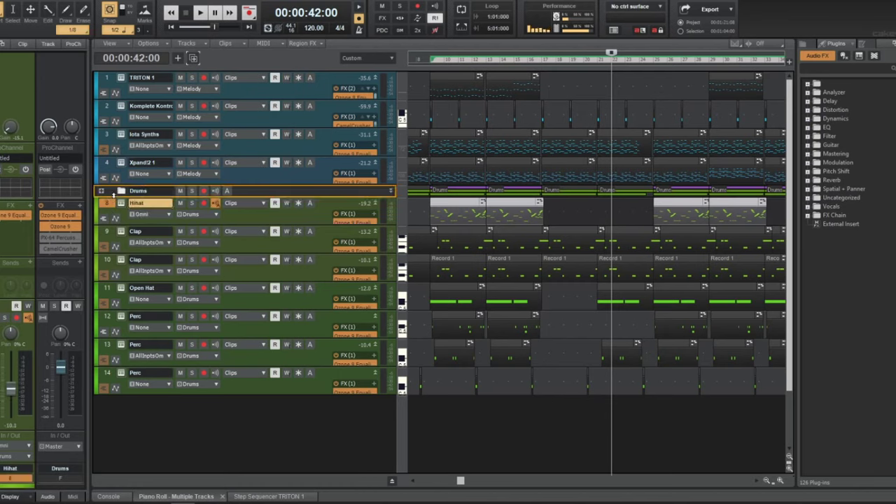
pyautogui.press('Delete')
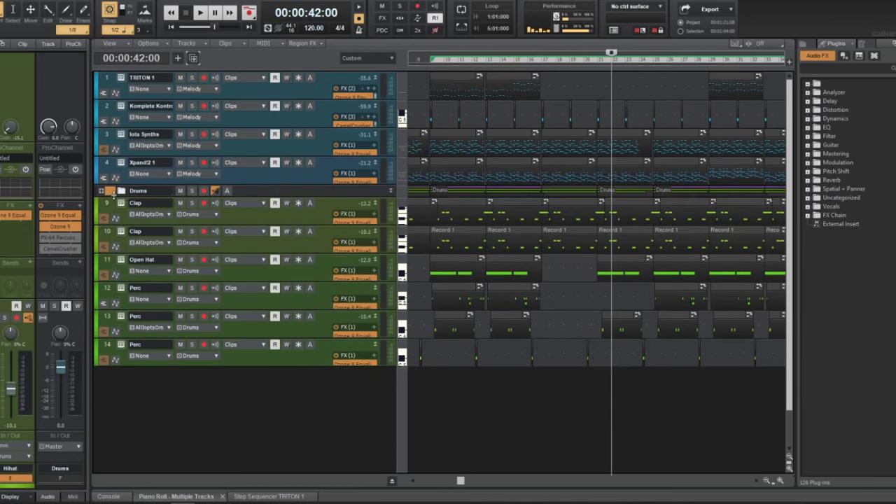
pyautogui.click(110, 207)
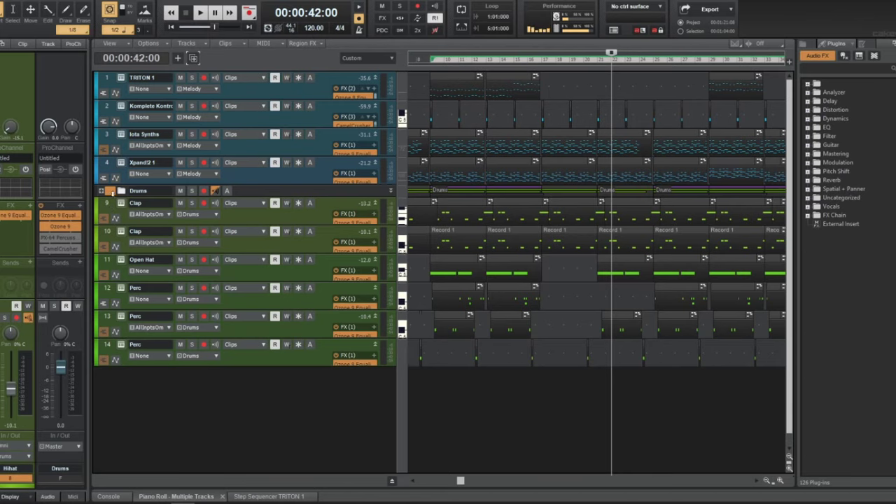
pyautogui.press('Delete')
pyautogui.click(110, 203)
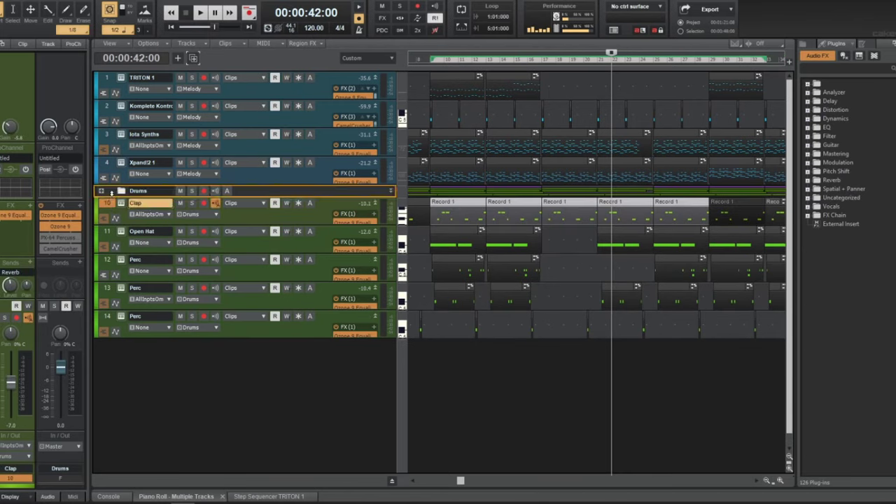
pyautogui.press('Delete')
pyautogui.click(109, 203)
pyautogui.press('Delete')
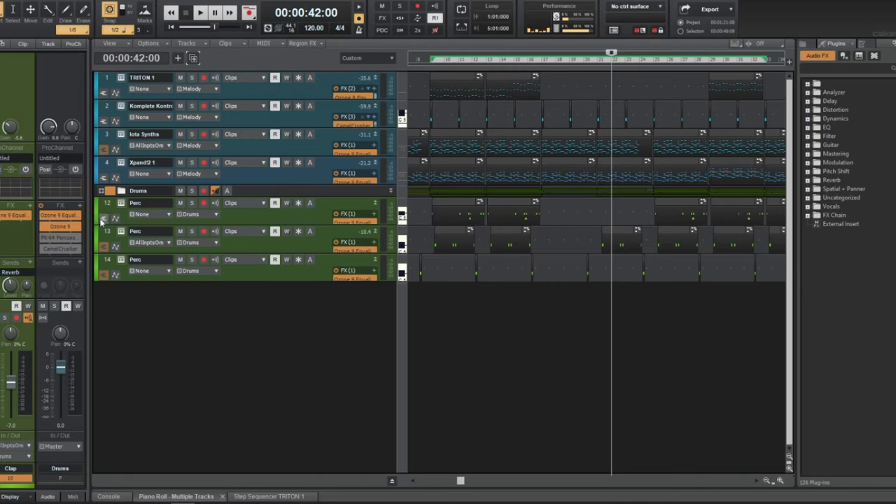
# - Move the three remaining Perc tracks into the Drums folder
pyautogui.click(107, 203)
pyautogui.keyDown('shift'); pyautogui.click(111, 261); pyautogui.keyUp('shift')
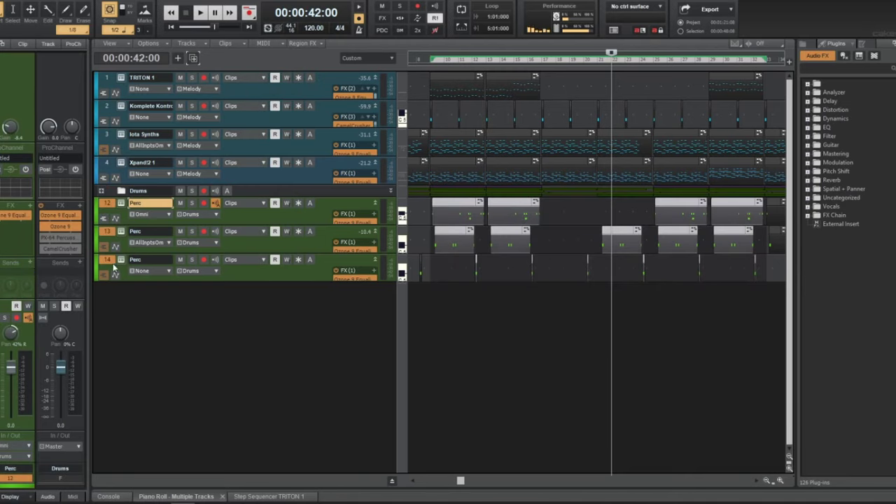
pyautogui.moveTo(108, 260); pyautogui.dragTo(111, 192)
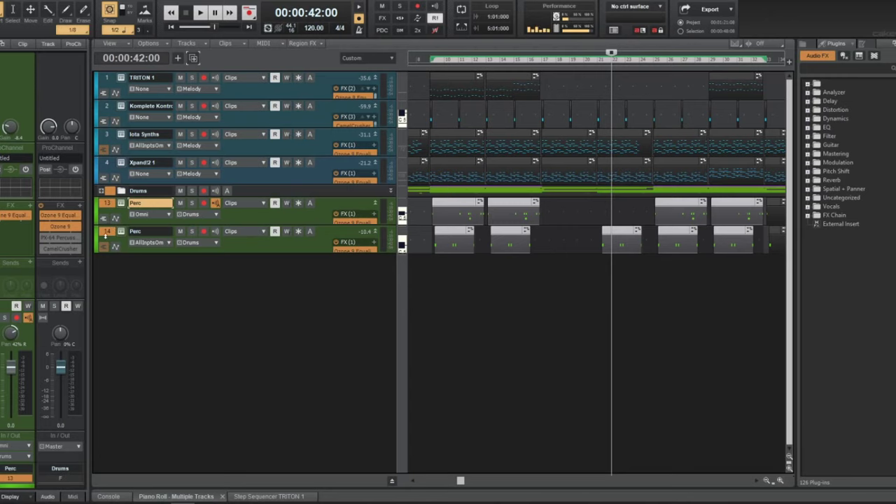
pyautogui.moveTo(112, 195); pyautogui.dragTo(111, 192)
# - Expand the Drums folder to check the tracks grouped inside it, and collapse it again
pyautogui.click(102, 191)
pyautogui.scroll(-3, 226, 237)
pyautogui.scroll(3, 227, 237)
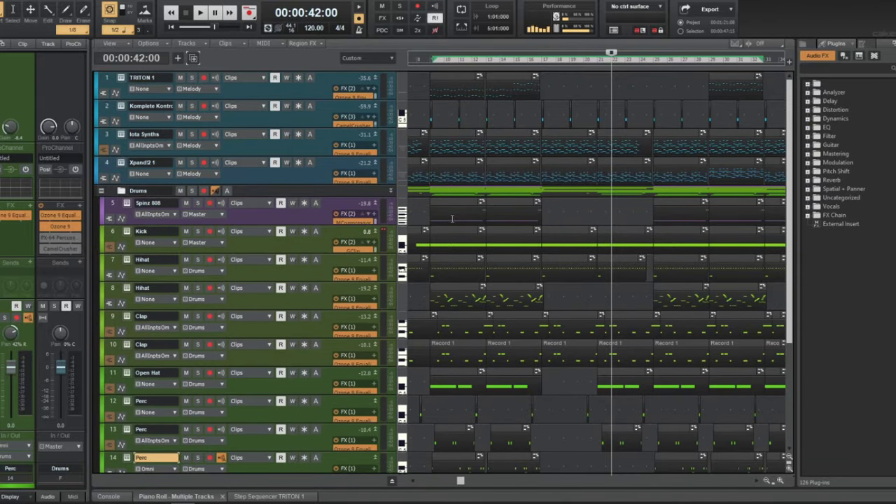
pyautogui.hscroll(-3, 451, 225)
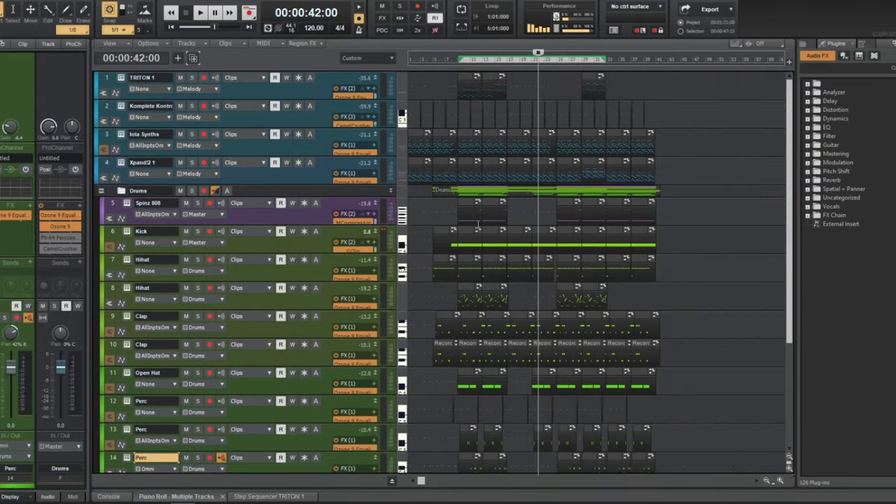
pyautogui.click(97, 191)
pyautogui.click(101, 191)
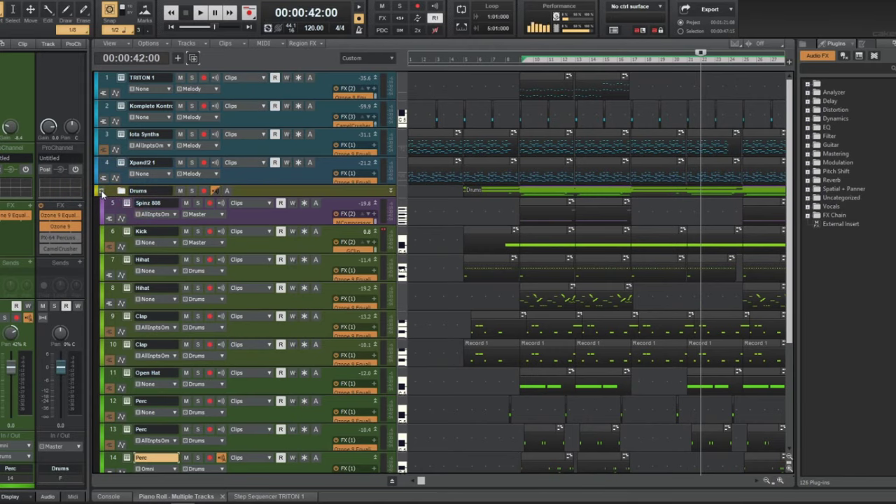
pyautogui.click(102, 191)
# - Fit the tracks to the window and enlarge the collapsed Drums folder's height to display its clip overview
pyautogui.scroll(-2, 434, 258)
pyautogui.scroll(-1, 434, 258)
pyautogui.press('f')
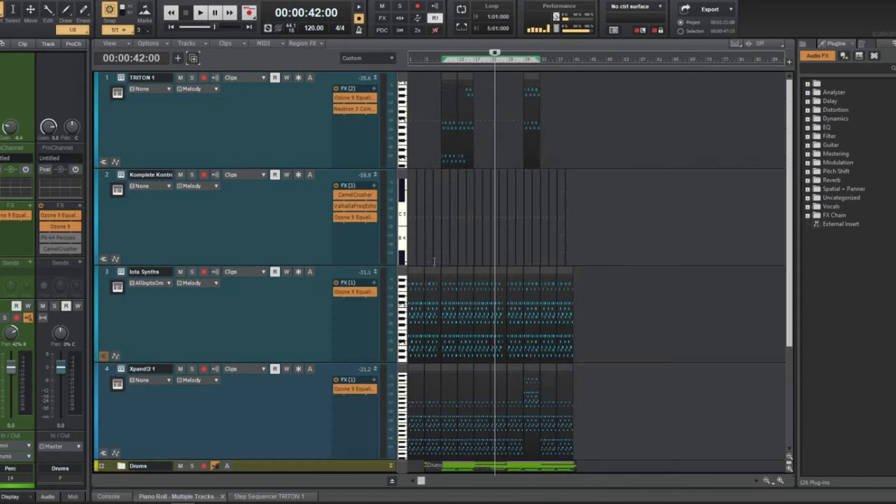
pyautogui.scroll(2, 434, 262)
pyautogui.scroll(-2, 471, 266)
pyautogui.scroll(2, 471, 266)
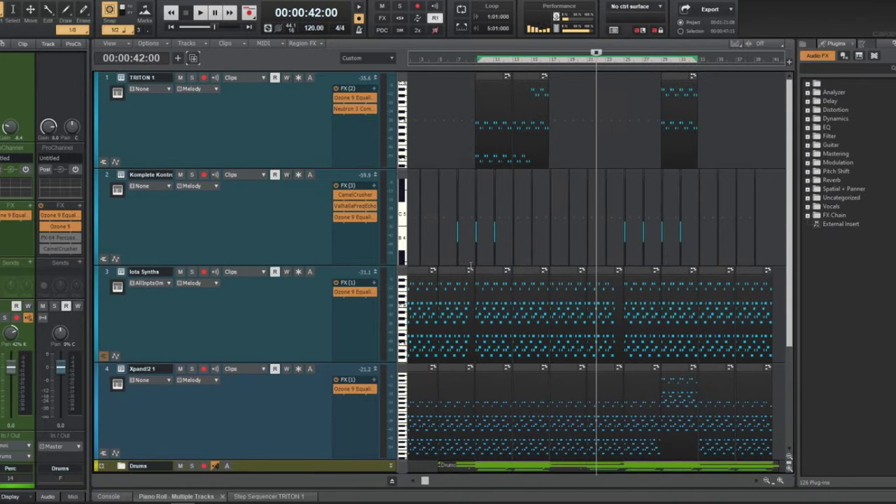
pyautogui.scroll(-1, 437, 275)
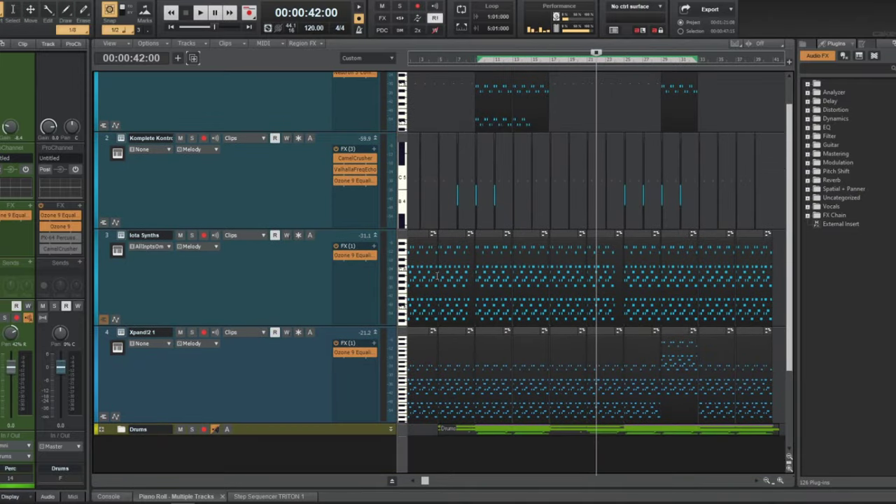
pyautogui.scroll(1, 436, 275)
pyautogui.scroll(-4, 436, 275)
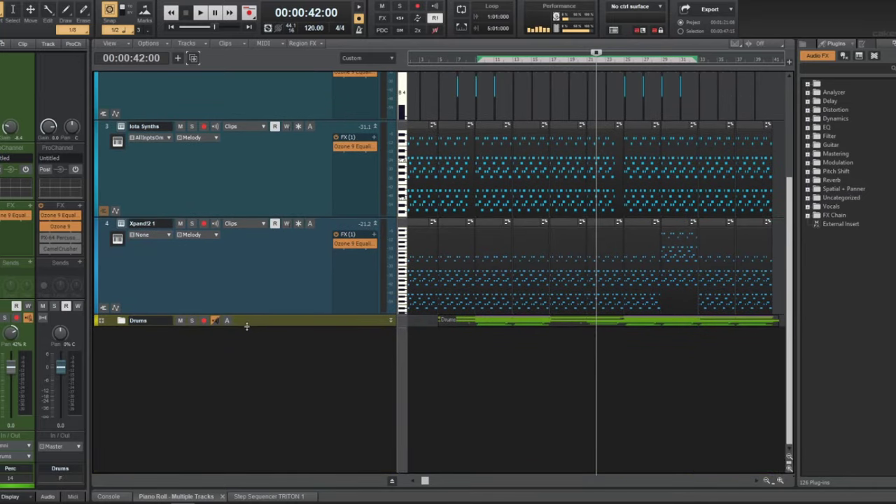
pyautogui.doubleClick(243, 322)
pyautogui.scroll(-4, 258, 405)
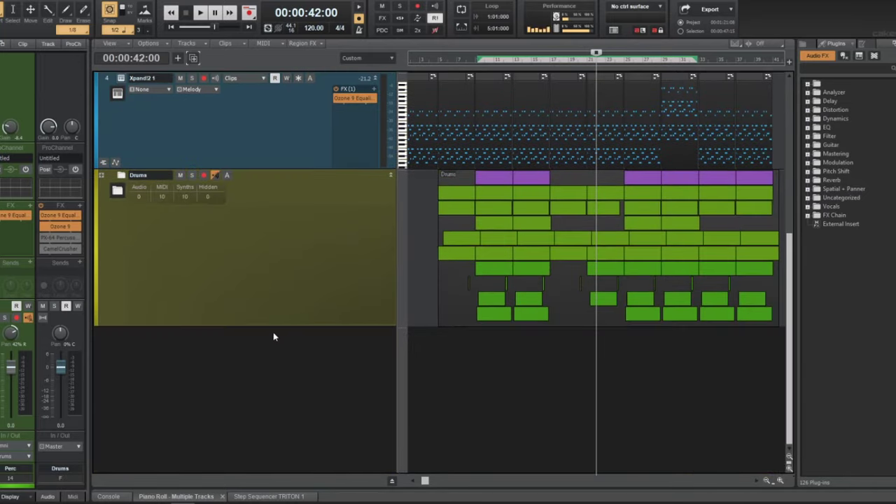
# - Enlarge the collapsed Drums folder to fill the remaining track area and look over its clip overview
pyautogui.moveTo(272, 326); pyautogui.dragTo(277, 478)
pyautogui.click(530, 249)
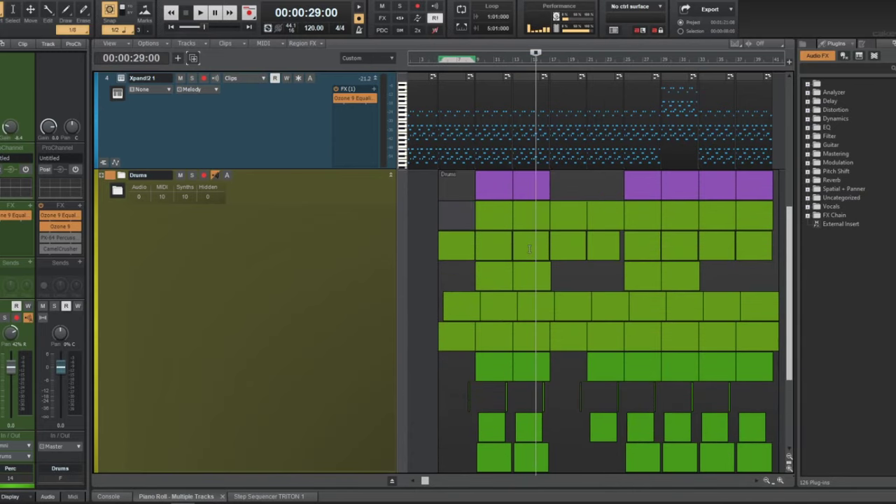
pyautogui.click(530, 249)
pyautogui.moveTo(479, 252); pyautogui.dragTo(495, 252)
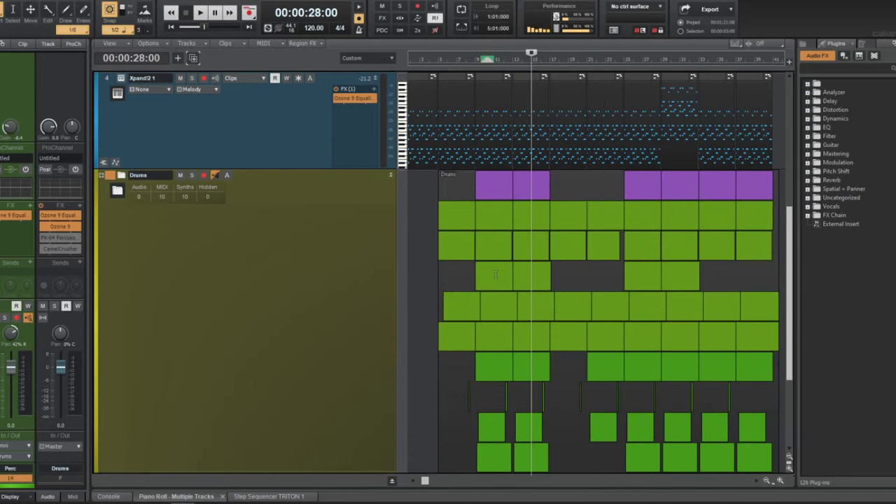
pyautogui.click(495, 252)
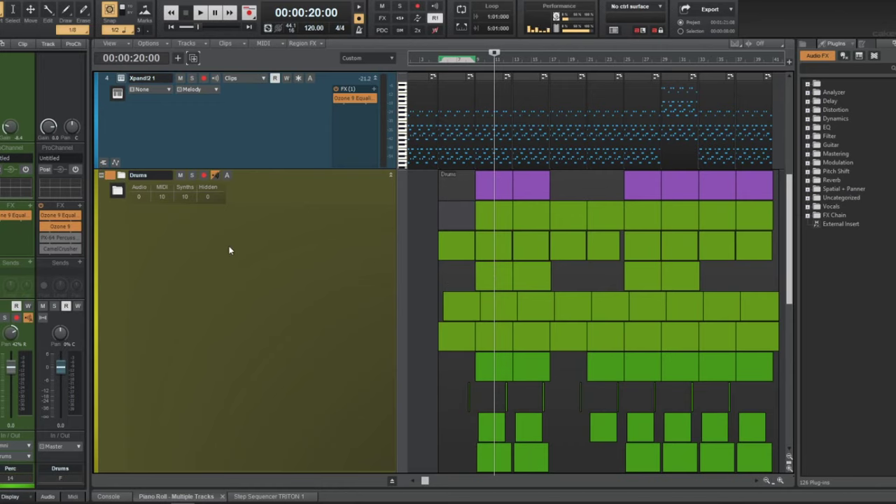
# - Expand the Drums folder, reduce its height and fit all 14 tracks to the track view
pyautogui.scroll(-7, 218, 288)
pyautogui.hotkey('shift', 'f')
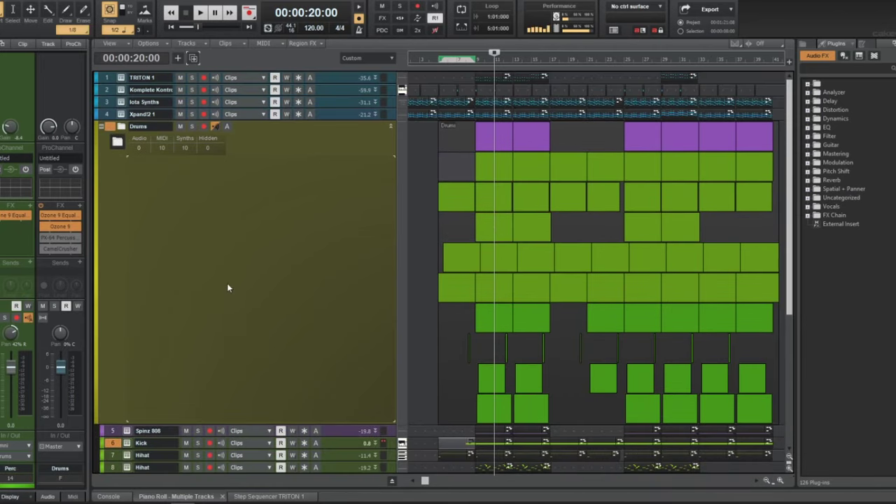
pyautogui.scroll(-5, 228, 287)
pyautogui.scroll(4, 281, 308)
pyautogui.moveTo(332, 388); pyautogui.dragTo(287, 78)
pyautogui.press('f')
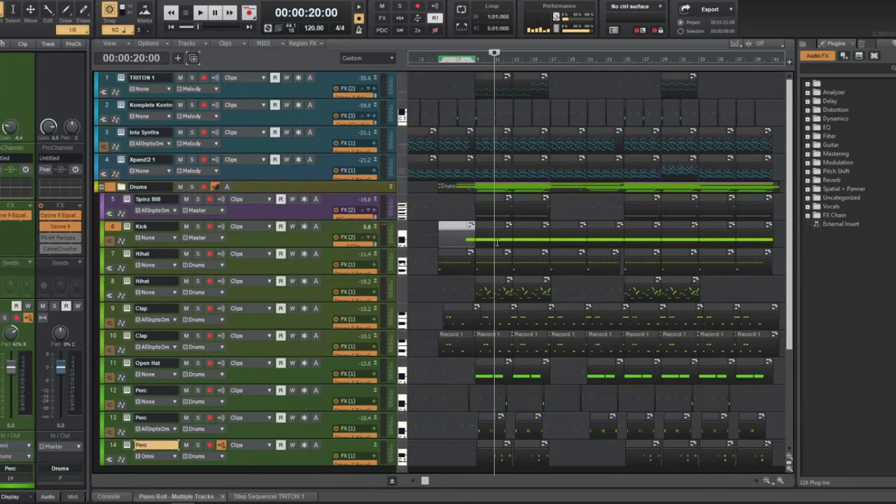
# - Play the song from the beginning and, in Komplete Kontrol's sampler, move the Vocal Em Barito start marker slightly later, just before the waveform rises
pyautogui.press('w')
pyautogui.press('space')
pyautogui.scroll(3, 513, 231)
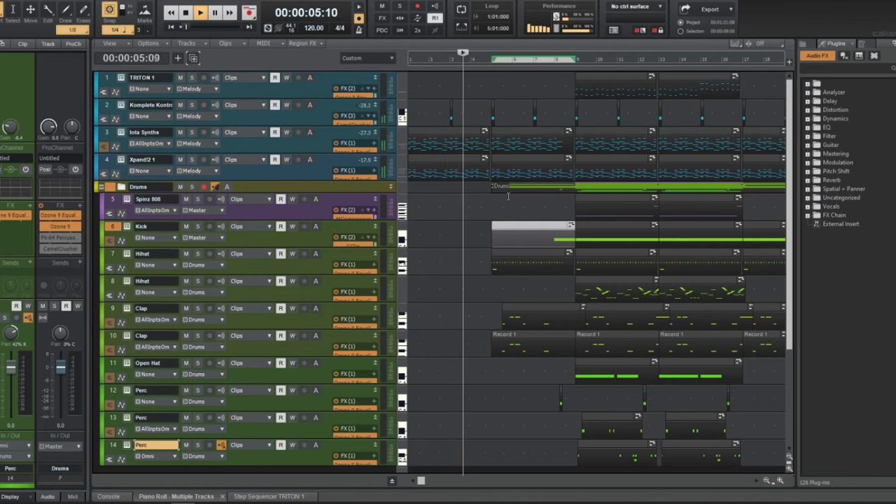
pyautogui.click(110, 106)
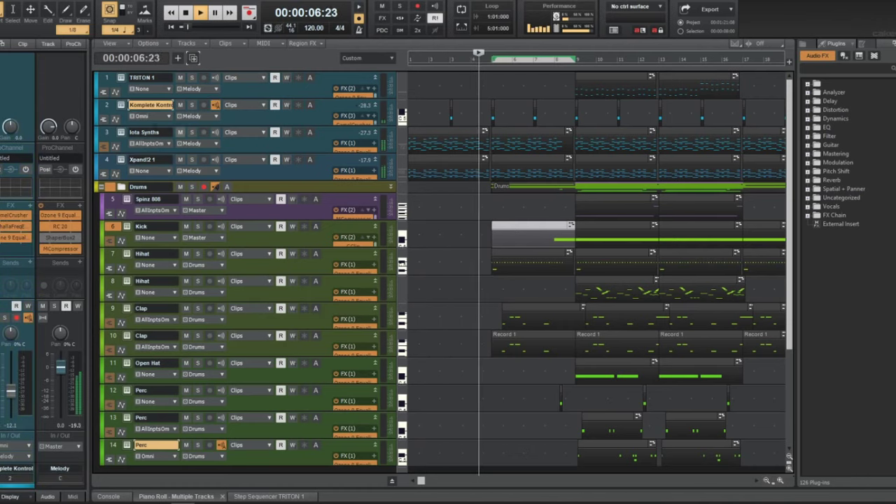
pyautogui.click(120, 105)
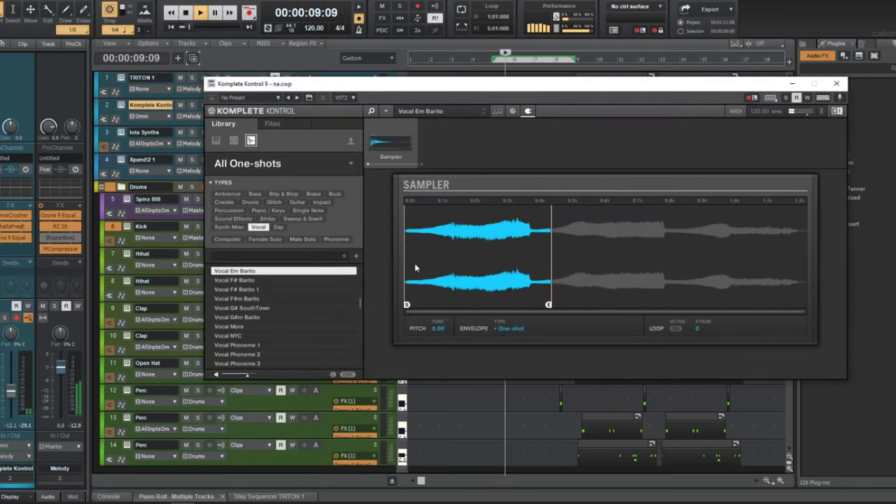
pyautogui.moveTo(406, 305); pyautogui.dragTo(418, 305)
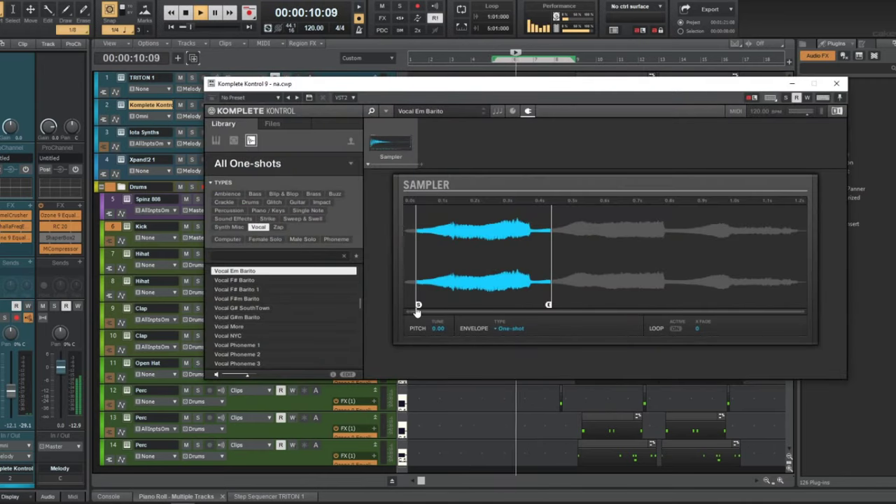
pyautogui.click(836, 83)
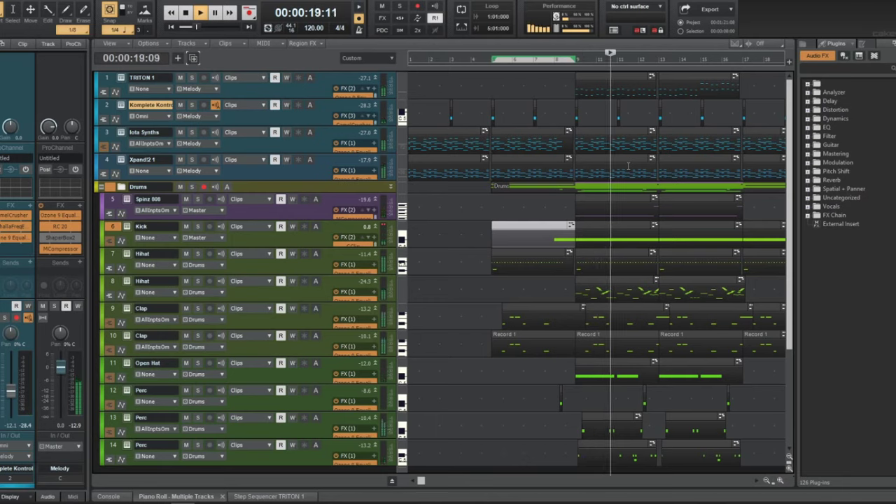
# - Select the Iota Synths and Xpand!2 tracks and lower their volumes together, bringing Xpand!2 to -4.2 dB
pyautogui.moveTo(103, 175); pyautogui.dragTo(104, 145)
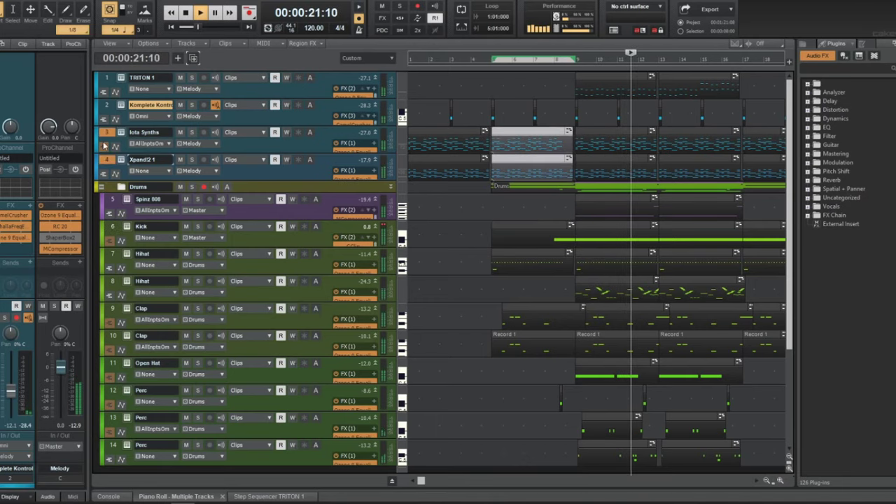
pyautogui.moveTo(10, 368); pyautogui.dragTo(10, 376)
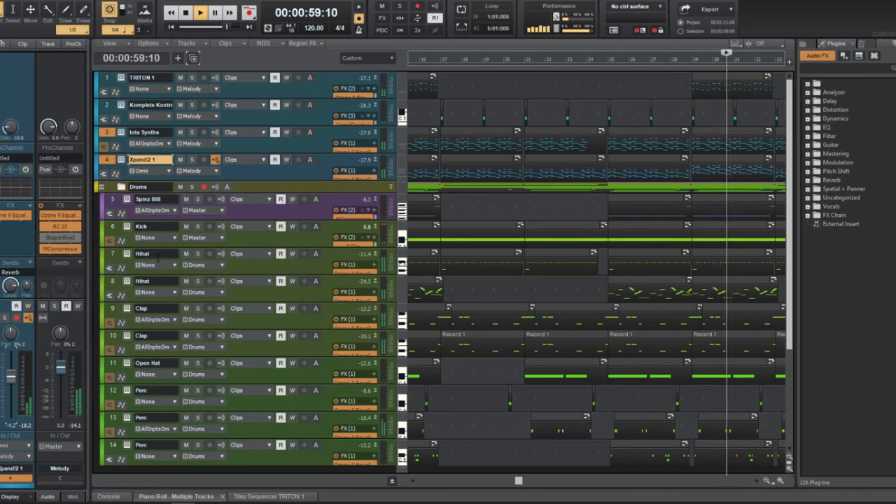
# - Delete the Xpand!2 clip spanning measures 33 to 36 and listen through to the end
pyautogui.scroll(-2, 544, 274)
pyautogui.scroll(3, 544, 274)
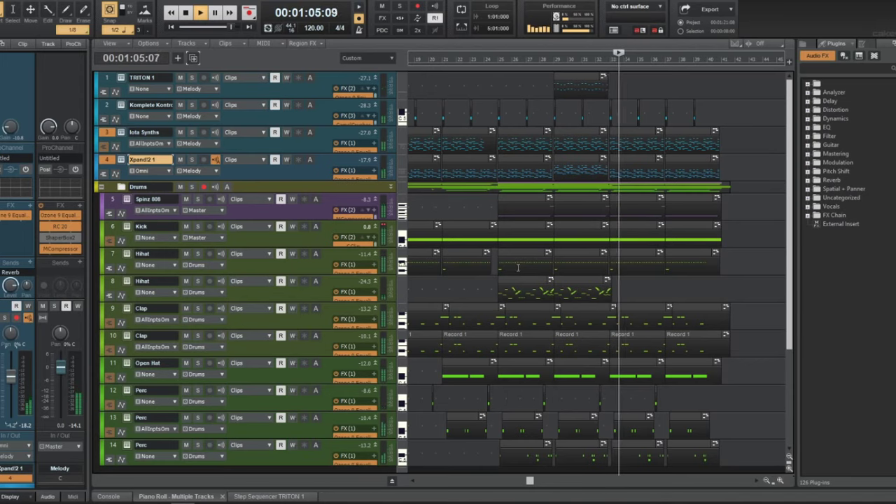
pyautogui.click(651, 160)
pyautogui.press('Delete')
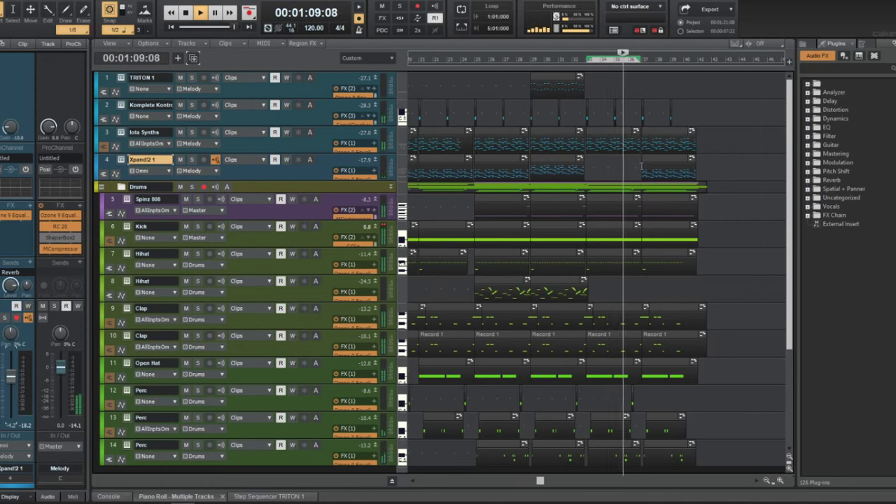
pyautogui.scroll(-1, 630, 172)
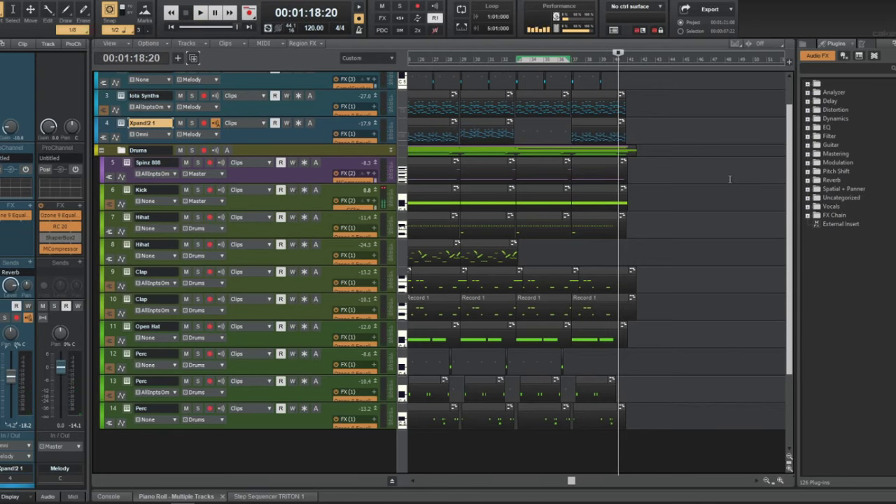
# - Select all clips, copy the entire arrangement to start at measure 41, and return the playhead to the start
pyautogui.scroll(2, 729, 179)
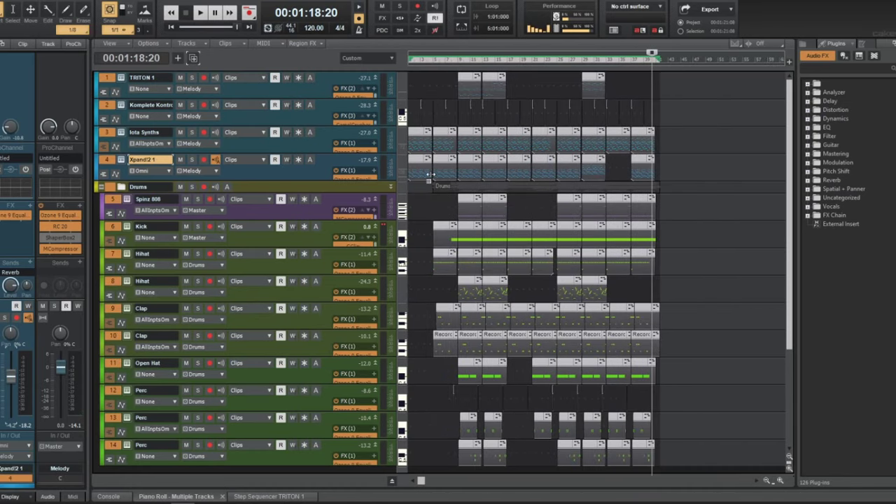
pyautogui.press('t')
pyautogui.moveTo(415, 141); pyautogui.dragTo(663, 138)
pyautogui.scroll(3, 663, 138)
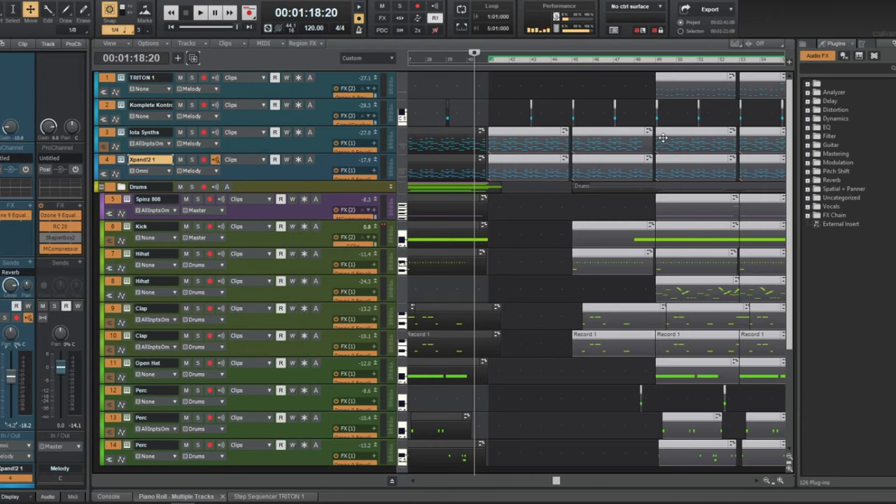
pyautogui.click(580, 209)
pyautogui.scroll(-4, 581, 210)
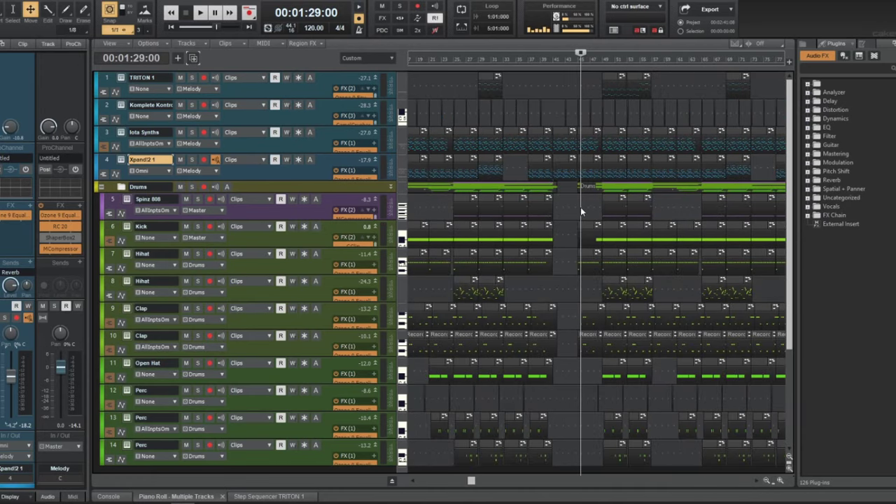
pyautogui.scroll(-2, 580, 207)
pyautogui.press('w')
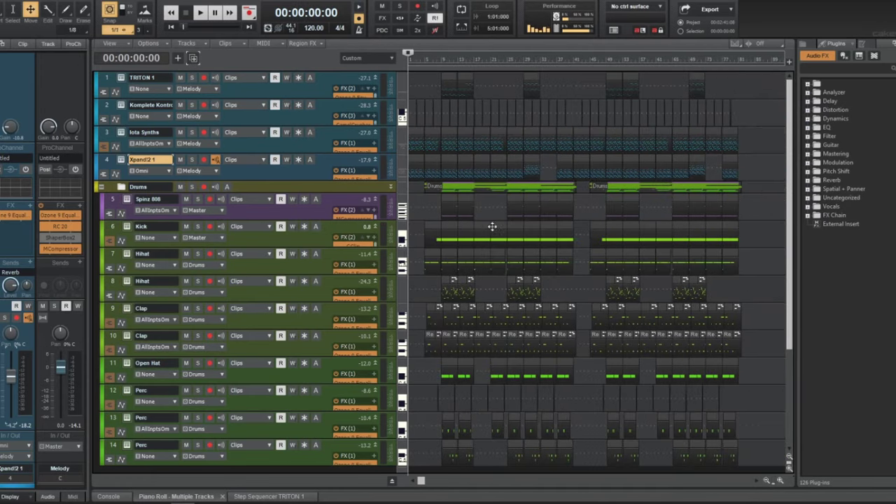
# - Copy the final Iota Synths and Xpand!2 clips from measure 77 to measure 81 as a melody-only outro
pyautogui.scroll(-4, 570, 200)
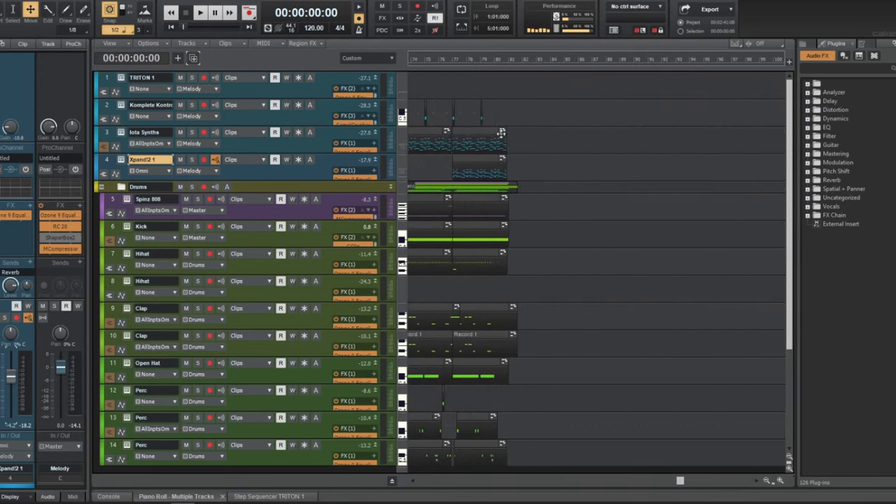
pyautogui.click(490, 132)
pyautogui.keyDown('ctrl'); pyautogui.click(473, 162); pyautogui.keyUp('ctrl')
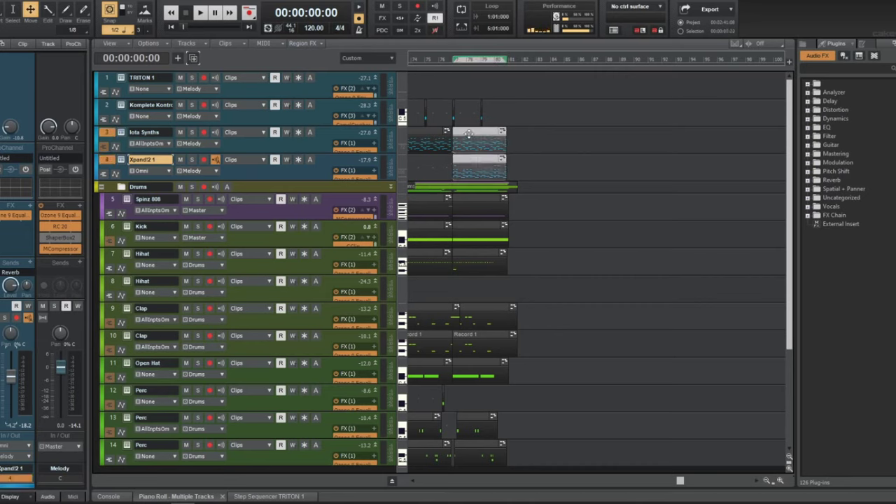
pyautogui.moveTo(468, 134); pyautogui.dragTo(524, 140)
pyautogui.scroll(2, 523, 140)
pyautogui.hscroll(-3, 524, 138)
pyautogui.moveTo(583, 131); pyautogui.dragTo(456, 138)
pyautogui.scroll(-4, 456, 138)
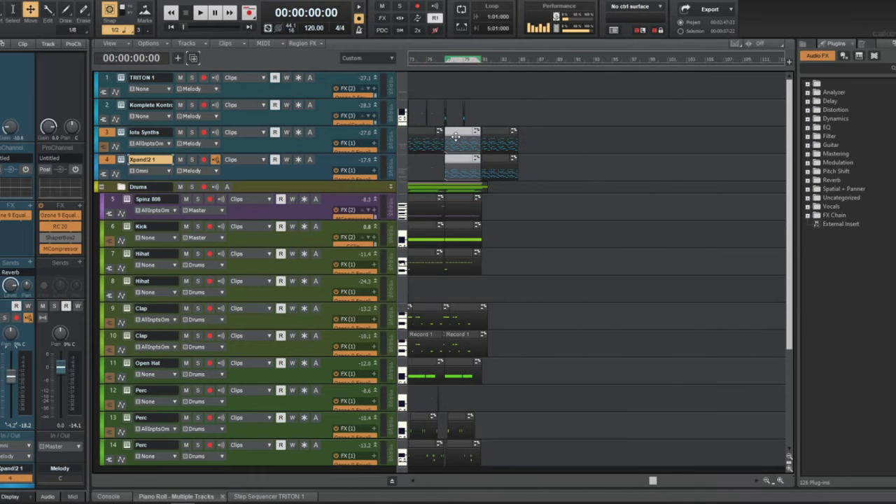
# - Hide the plug-in browser and the track inspector to show the full extended arrangement
pyautogui.hscroll(-4, 456, 137)
pyautogui.hscroll(-4, 456, 137)
pyautogui.scroll(-2, 456, 137)
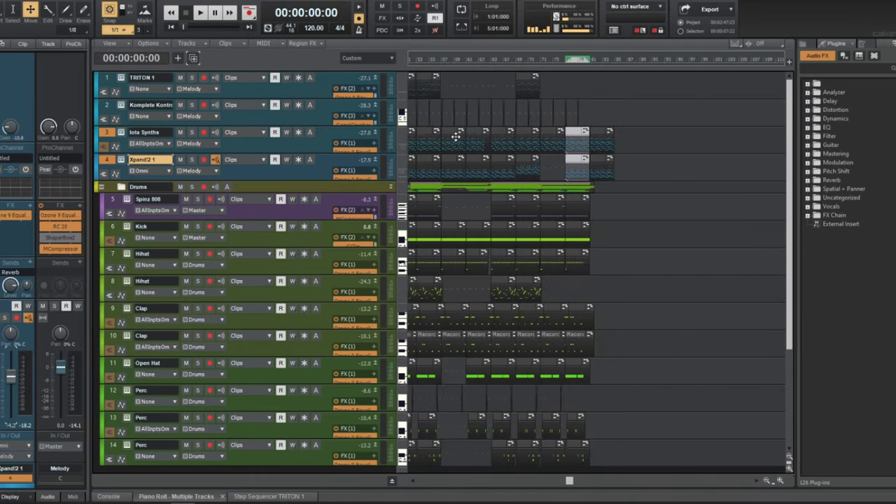
pyautogui.hscroll(-8, 456, 137)
pyautogui.hscroll(-4, 456, 137)
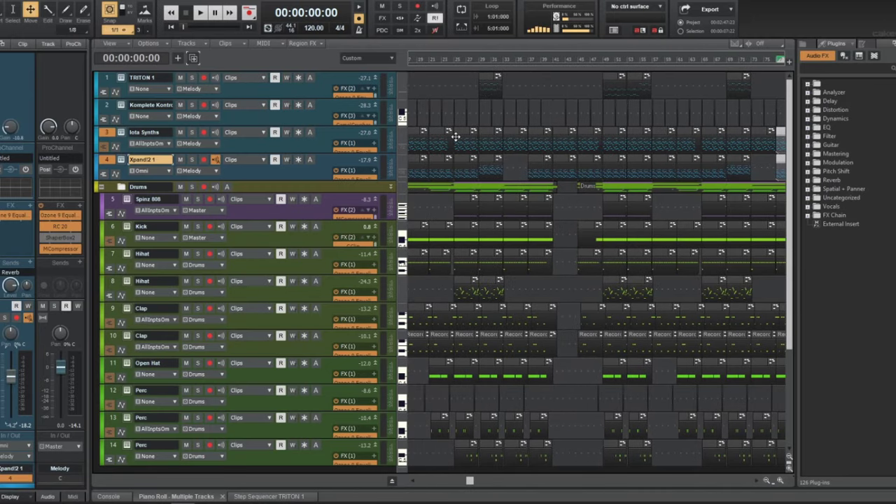
pyautogui.press('b')
pyautogui.press('i')
pyautogui.hscroll(-2, 423, 200)
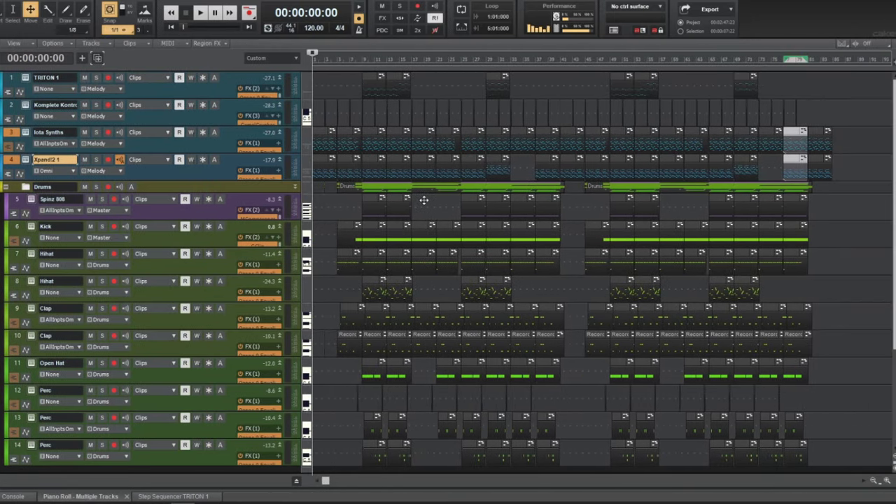
pyautogui.scroll(-4, 424, 200)
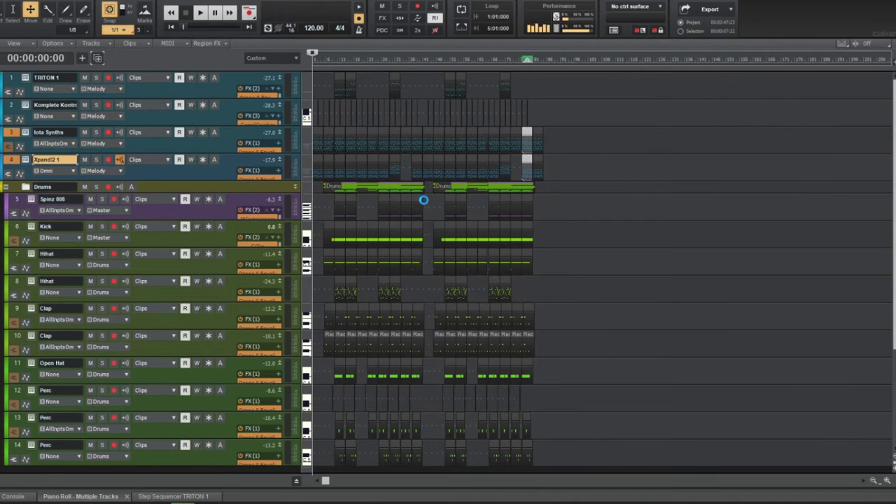
# - Clear the clip selection and play the extended arrangement from the beginning through the drum entry at measure 5
pyautogui.click(587, 179)
pyautogui.press('w')
pyautogui.press('space')
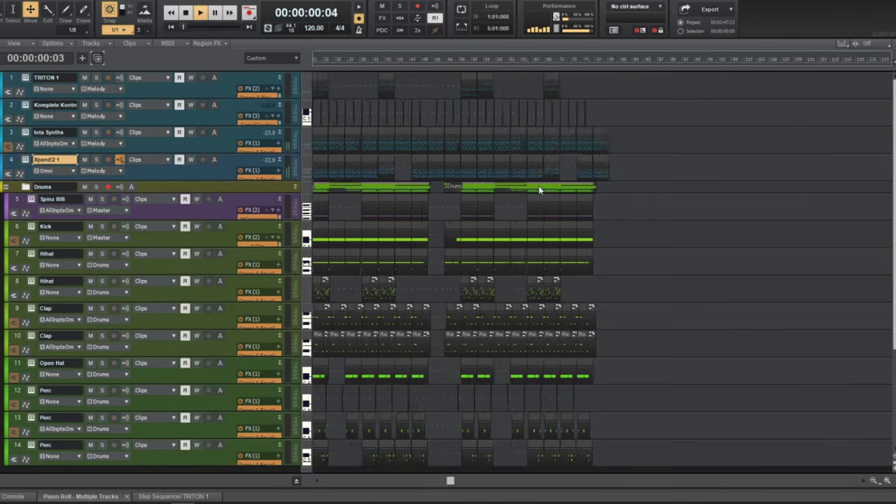
pyautogui.scroll(5, 538, 186)
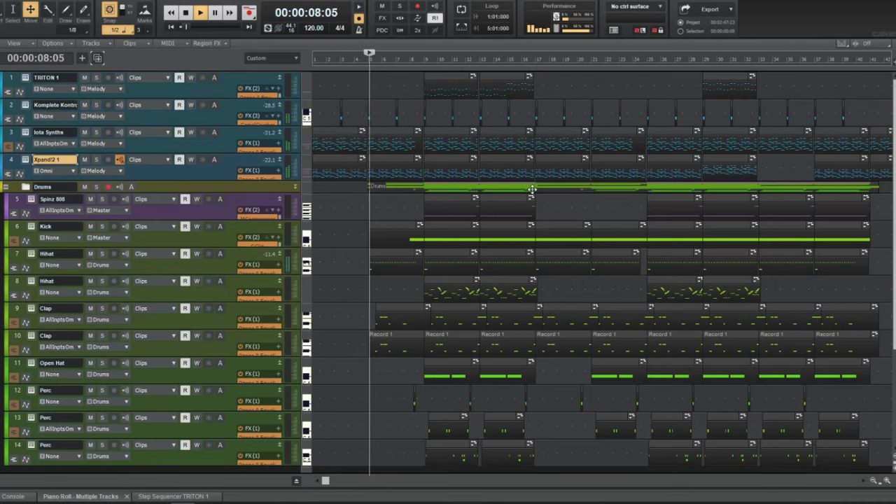
pyautogui.press('space')
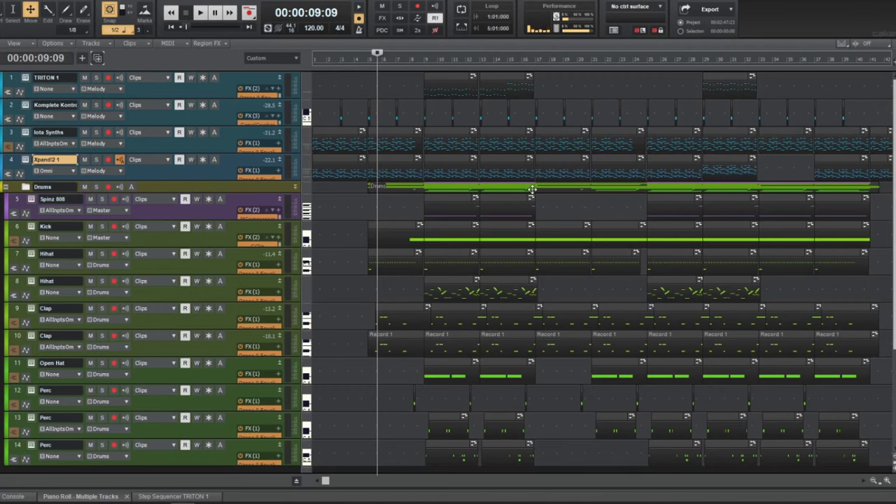
# - Select all clips and resume playback up to measure 9, where the 808 comes in, then stop
pyautogui.hotkey('ctrl', 'a')
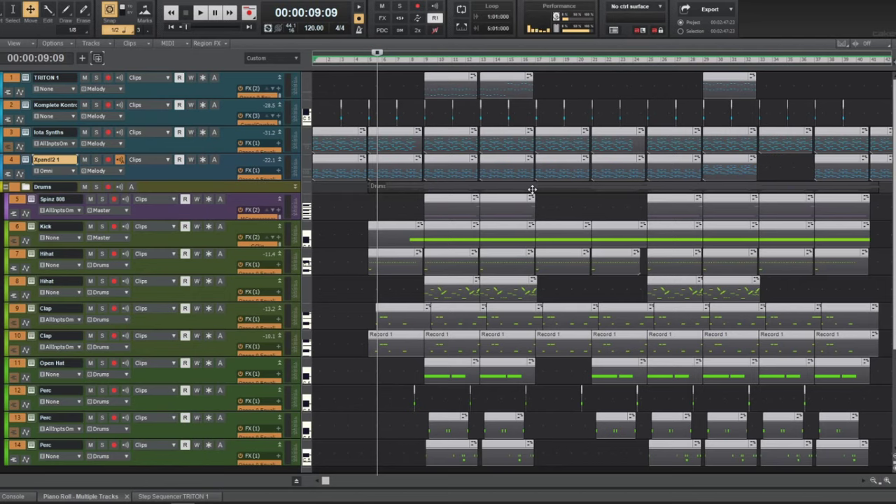
pyautogui.scroll(-3, 542, 175)
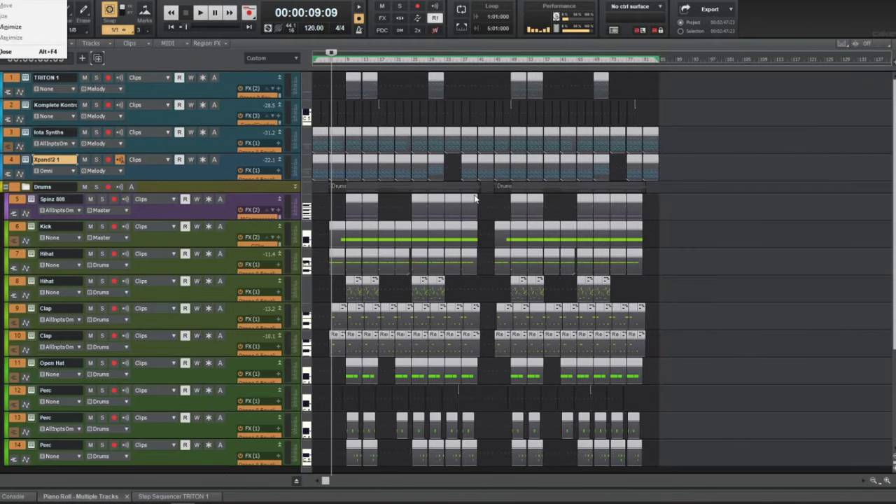
pyautogui.press('space')
pyautogui.scroll(3, 475, 199)
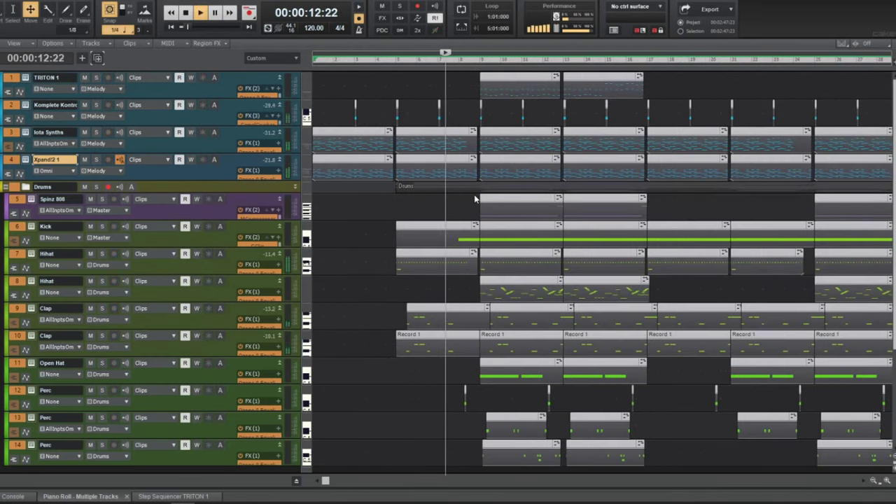
pyautogui.scroll(2, 474, 200)
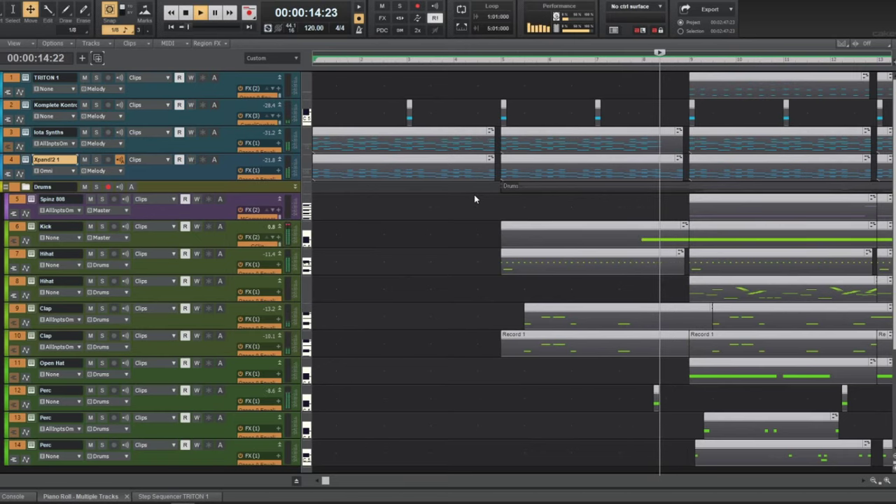
pyautogui.scroll(-1, 474, 200)
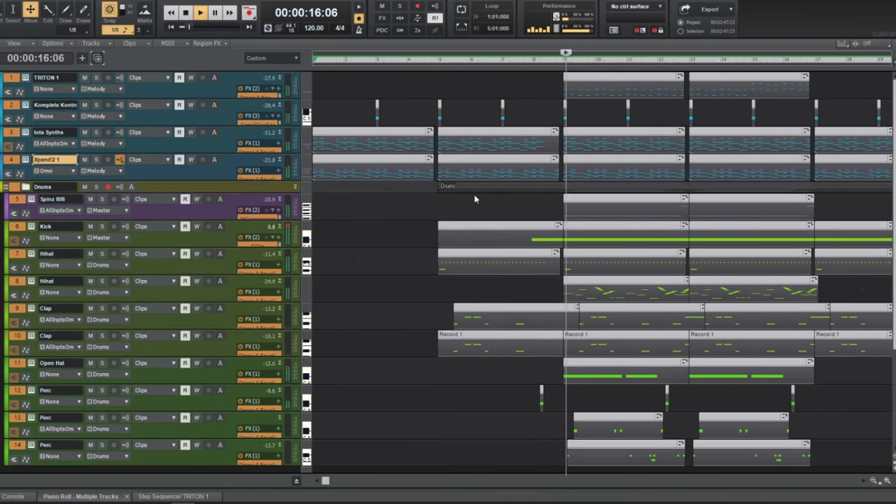
pyautogui.press('space')
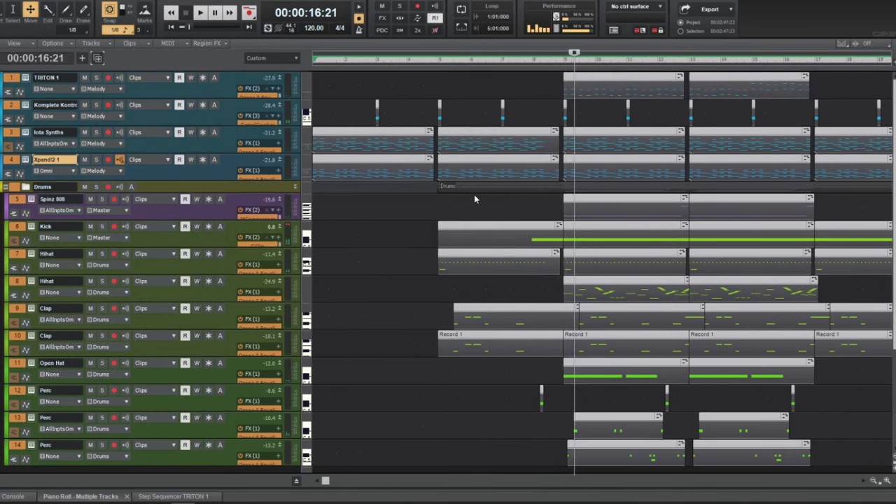
# - Return to the start of the song, look over the full arrangement and play the opening measures of the intro
pyautogui.click(490, 167)
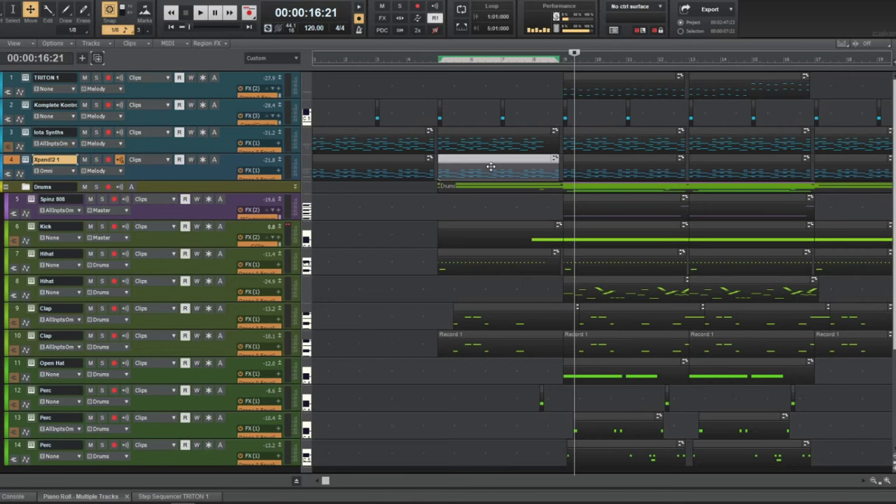
pyautogui.press('w')
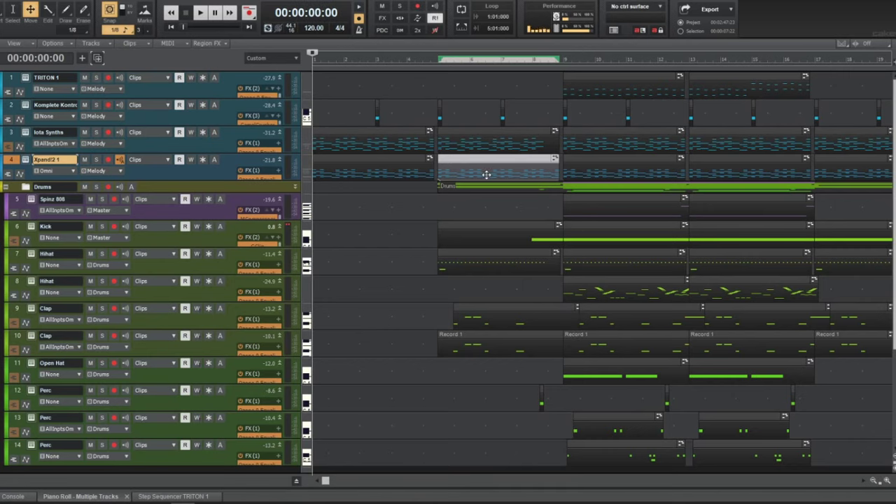
pyautogui.scroll(5, 439, 229)
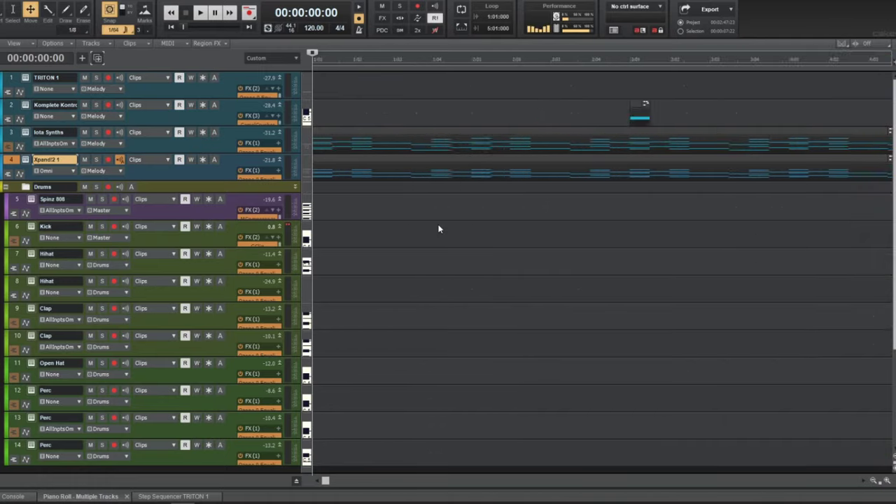
pyautogui.scroll(-6, 439, 229)
pyautogui.scroll(-3, 439, 229)
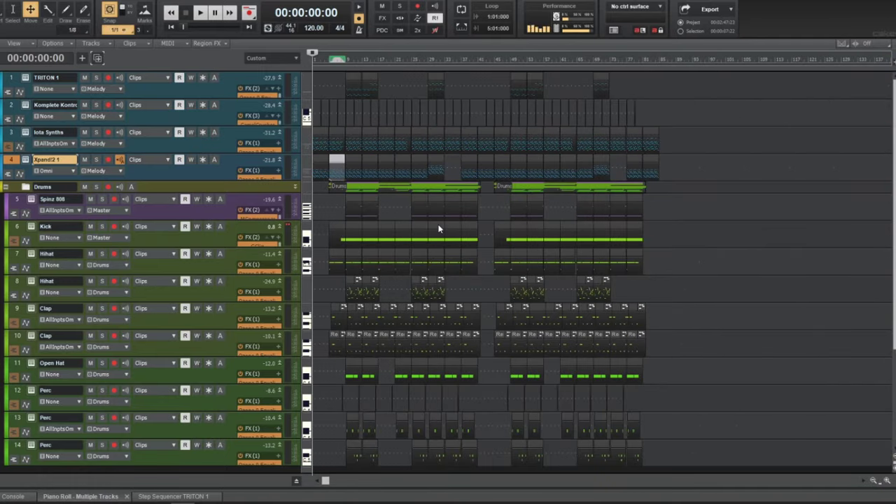
pyautogui.scroll(1, 439, 229)
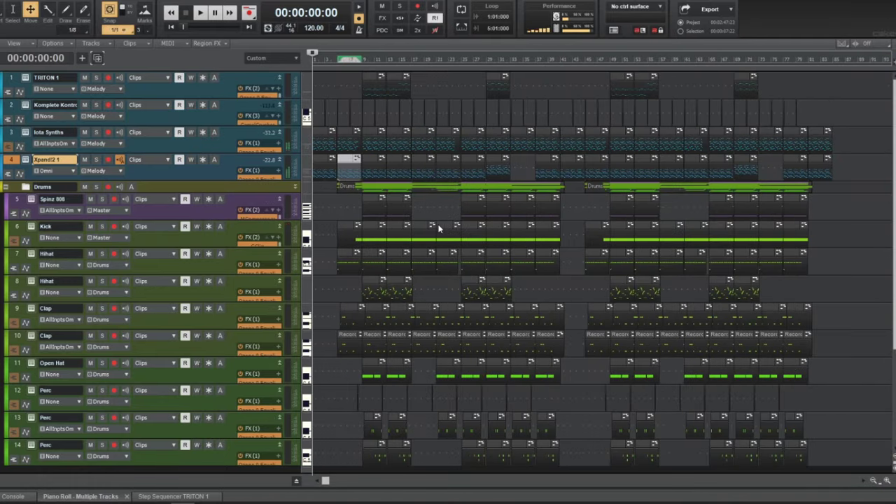
pyautogui.scroll(1, 439, 229)
pyautogui.scroll(5, 439, 229)
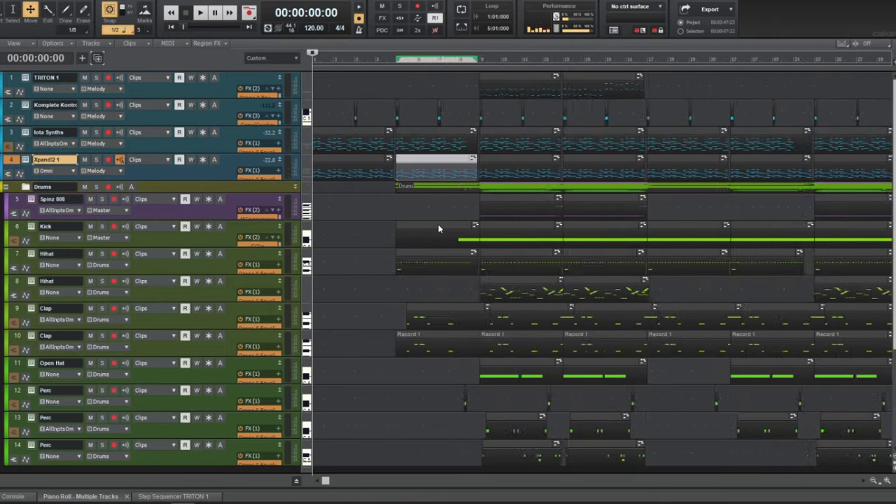
pyautogui.scroll(-2, 451, 206)
pyautogui.scroll(-3, 451, 208)
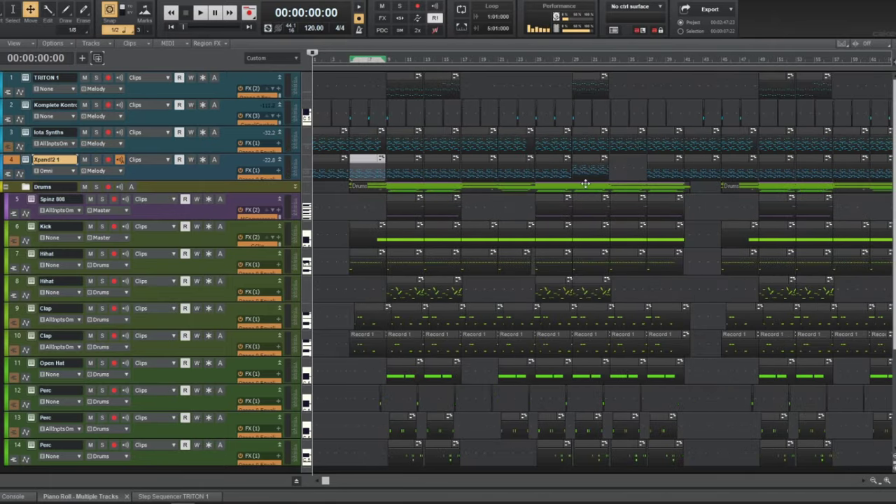
pyautogui.scroll(-2, 585, 184)
pyautogui.press('space')
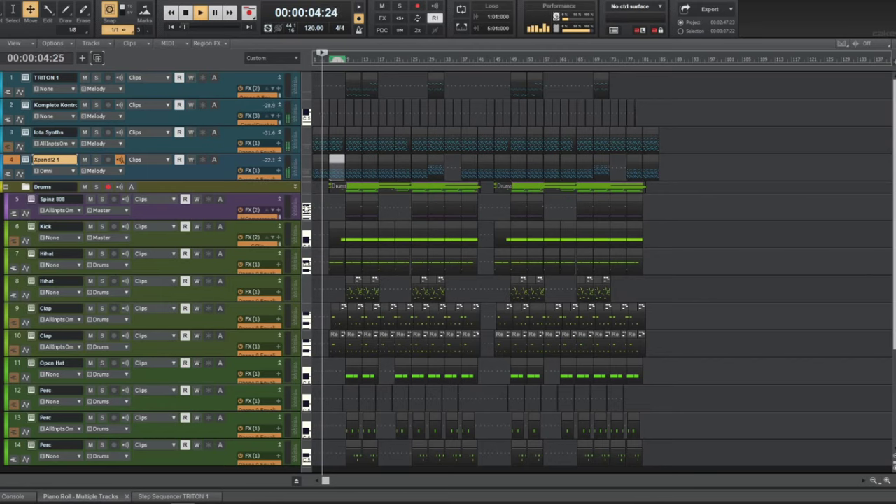
pyautogui.press('space')
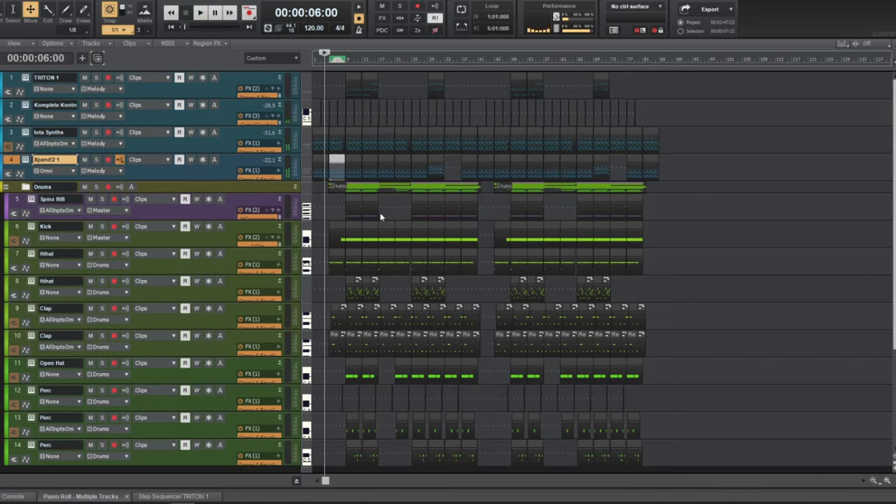
# - Show the track inspector and insert the CamelCrusher distortion effect at the end of the Melody bus's effects
pyautogui.scroll(4, 381, 216)
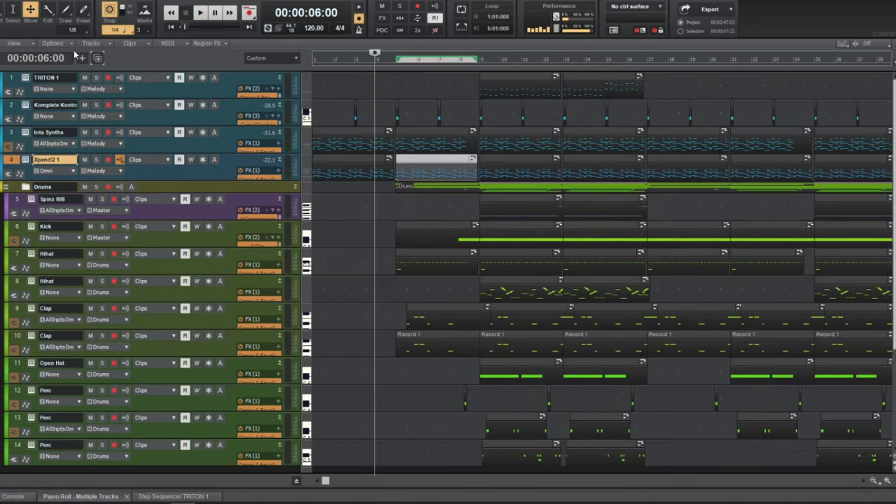
pyautogui.press('i')
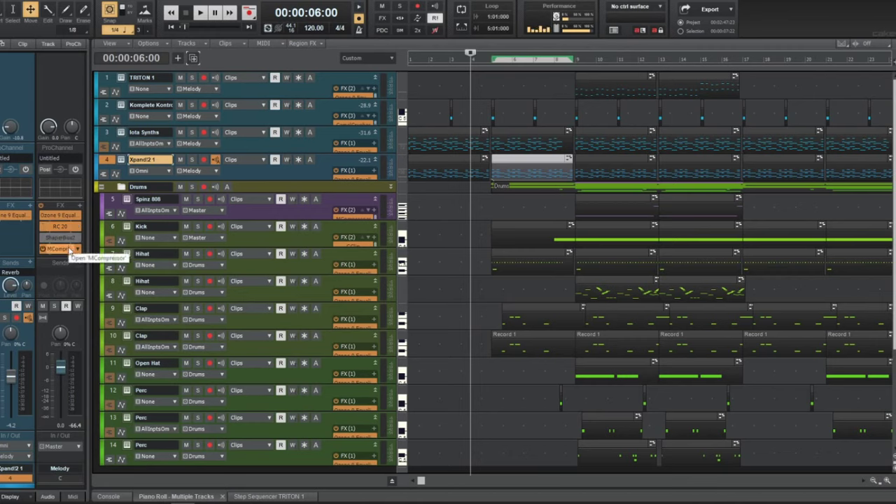
pyautogui.rightClick(79, 210)
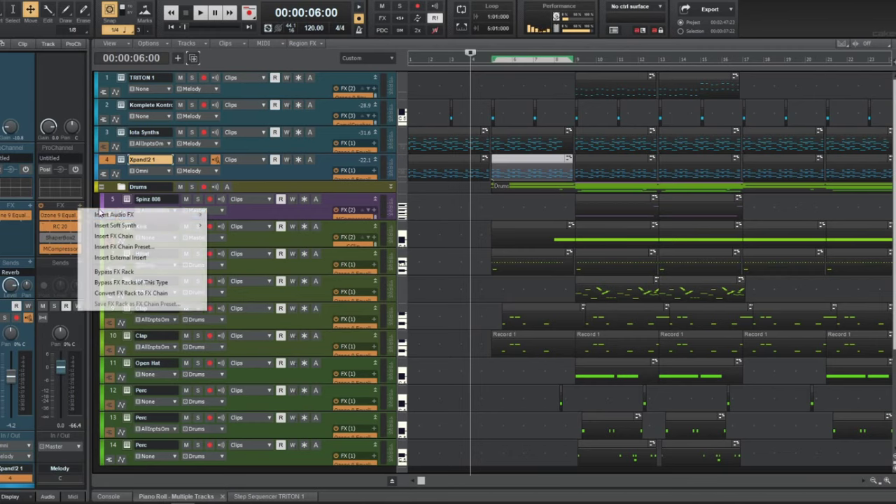
pyautogui.moveTo(150, 217)
pyautogui.moveTo(238, 318)
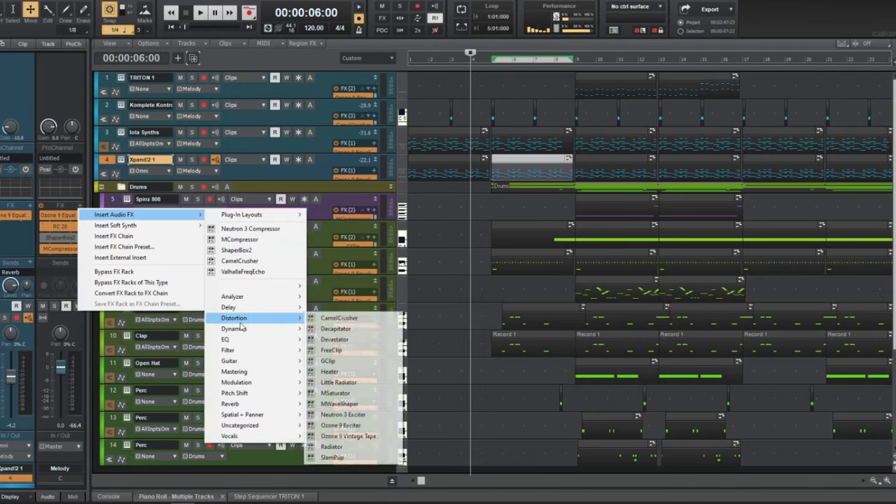
pyautogui.click(352, 317)
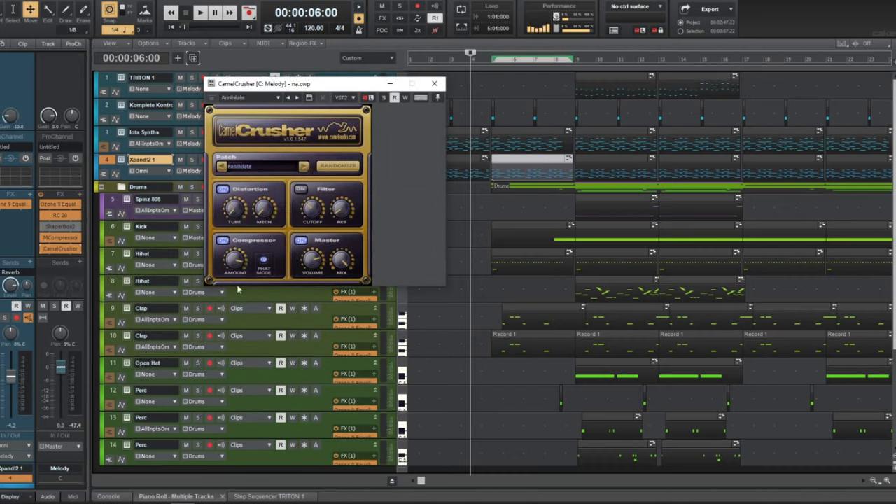
# - Switch off CamelCrusher's Compressor and Distortion sections, and enable its Filter section during playback from the start
pyautogui.click(222, 241)
pyautogui.click(223, 189)
pyautogui.press('space')
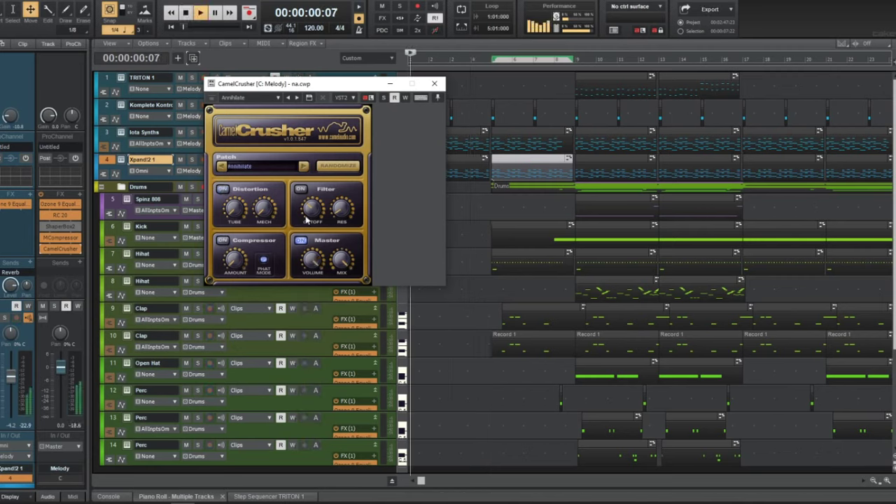
pyautogui.click(300, 189)
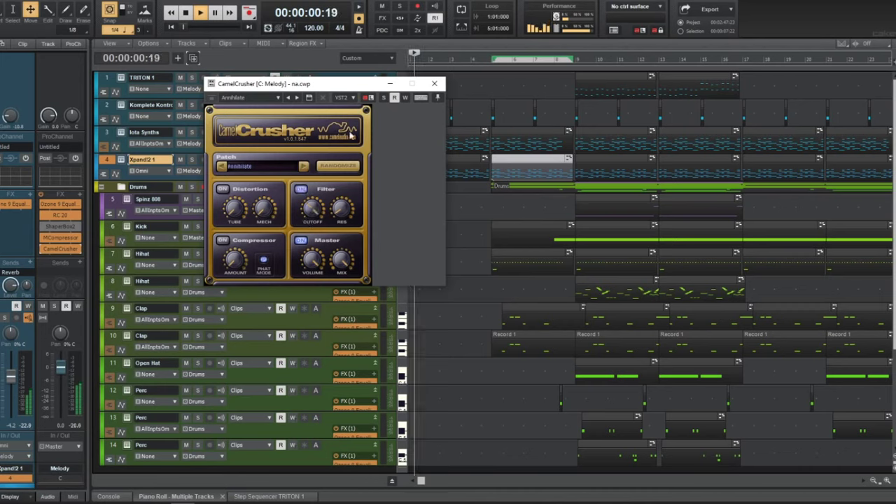
# - Audition CamelCrusher's filter cutoff on the melody up to measure 5, and close the plug-in window
pyautogui.click(321, 222)
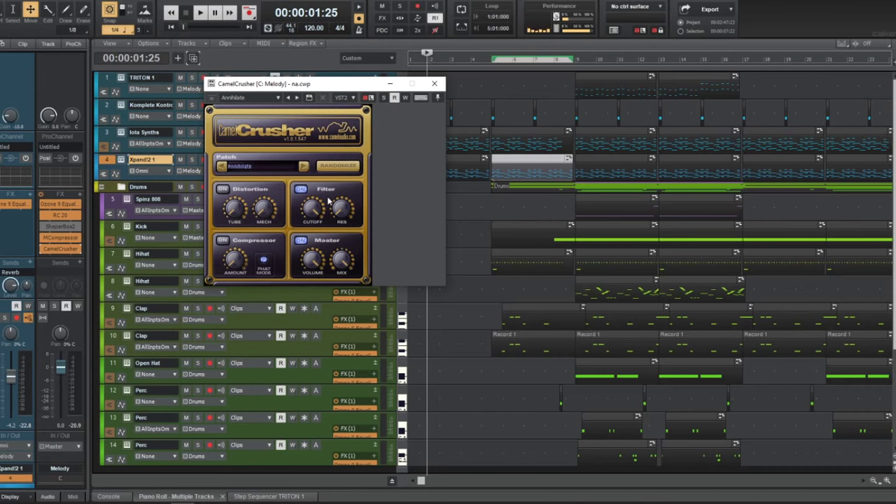
pyautogui.press('space')
pyautogui.press('space')
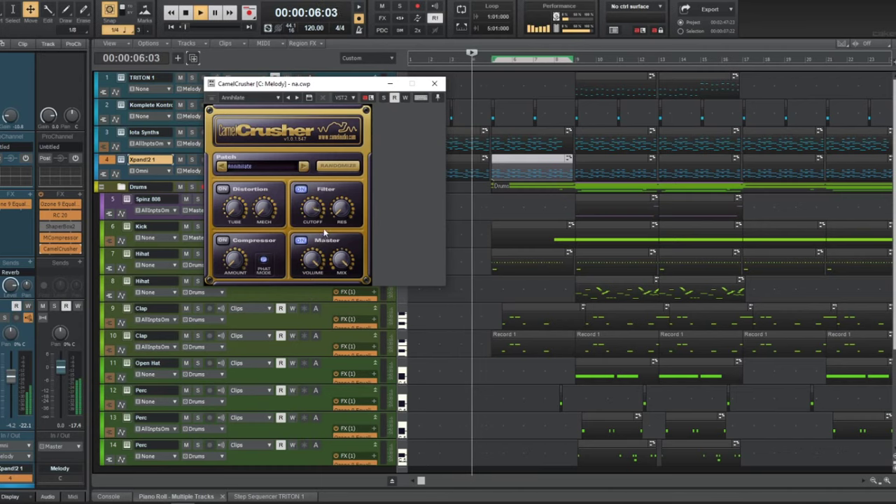
pyautogui.press('space')
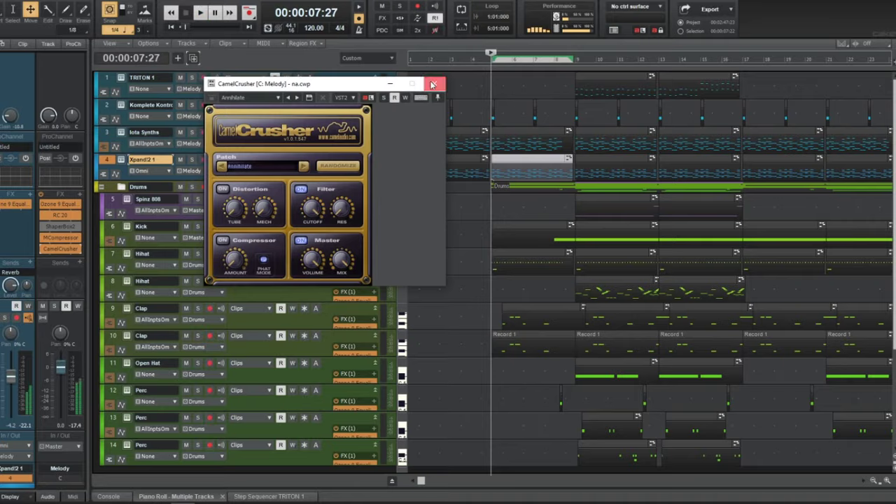
pyautogui.click(434, 83)
# - Reveal and enlarge the bus pane, fit all tracks and buses vertically, and expand the Melody bus
pyautogui.scroll(-5, 313, 351)
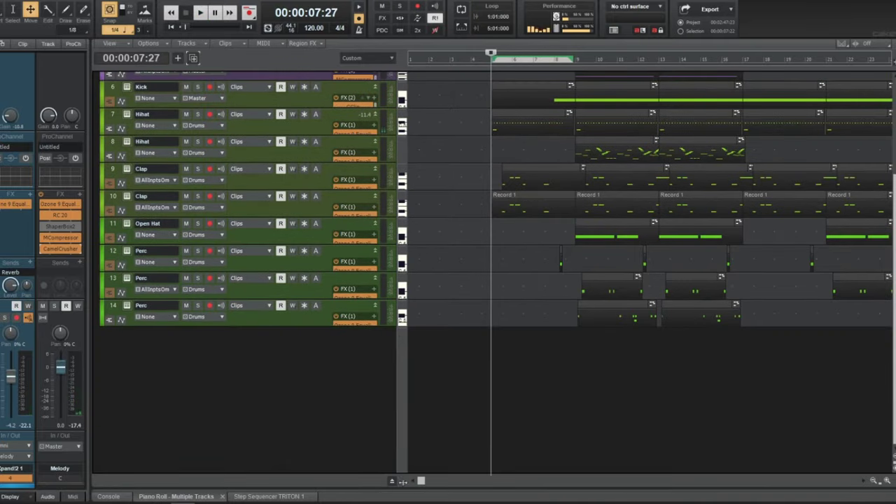
pyautogui.click(392, 482)
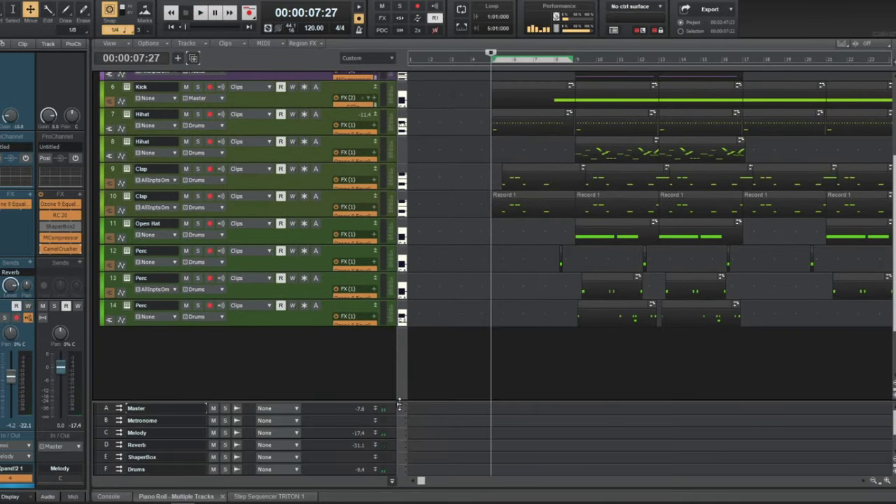
pyautogui.moveTo(397, 400); pyautogui.dragTo(394, 266)
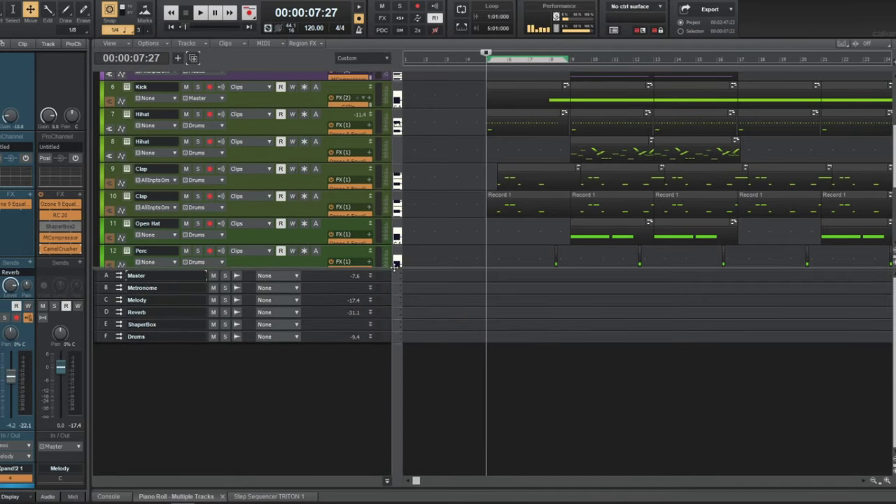
pyautogui.press('f')
pyautogui.click(346, 363)
pyautogui.press('f')
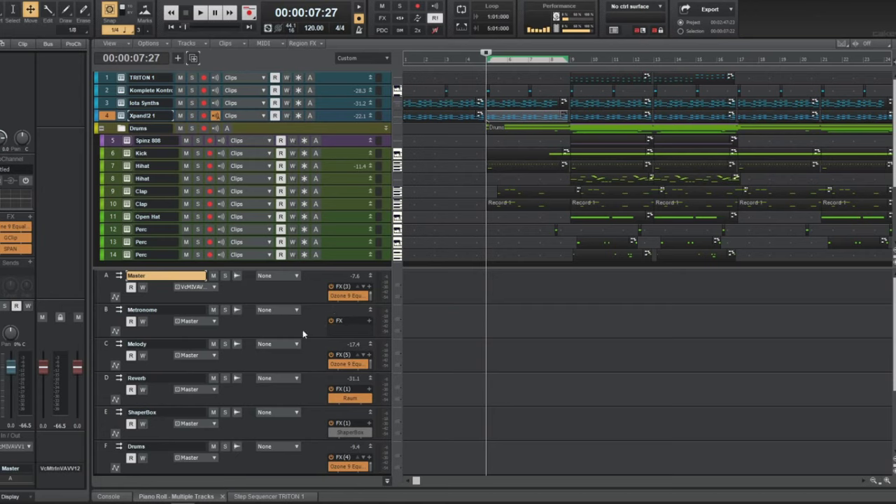
pyautogui.click(313, 372)
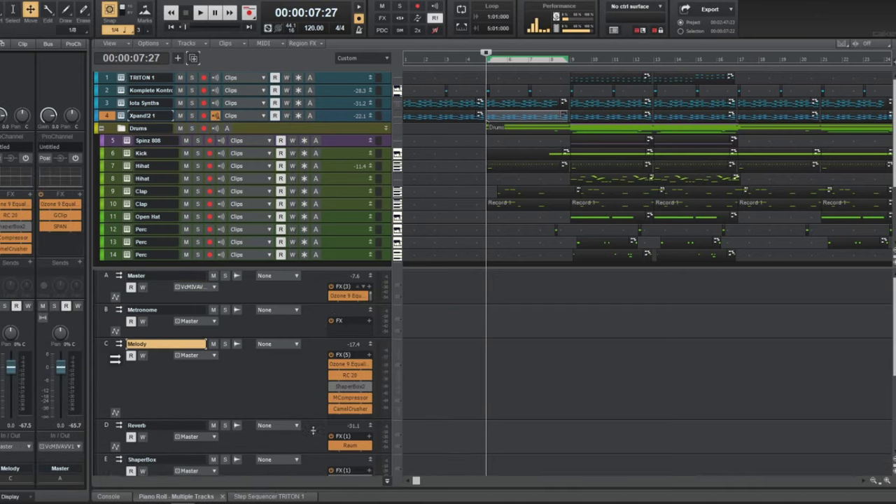
# - Open an automation lane on the Melody bus and assign it to CamelCrusher's MmFilterCutoff parameter
pyautogui.click(115, 426)
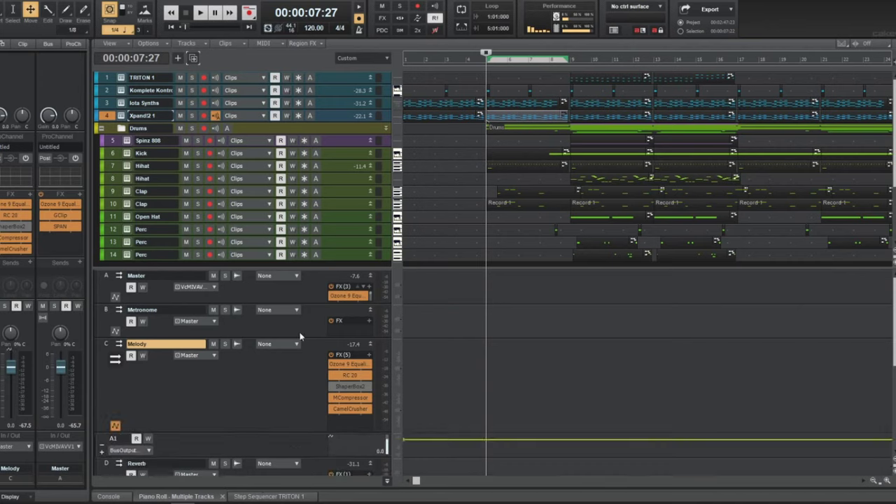
pyautogui.scroll(-3, 219, 345)
pyautogui.click(136, 343)
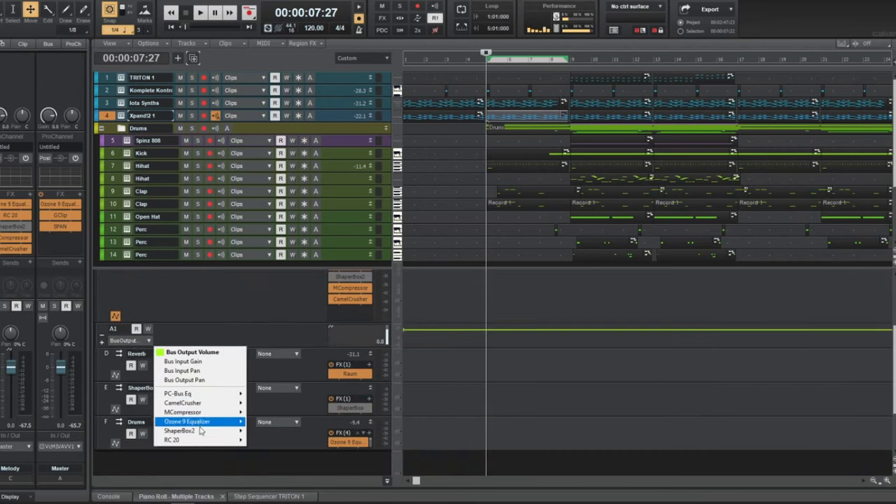
pyautogui.moveTo(206, 433)
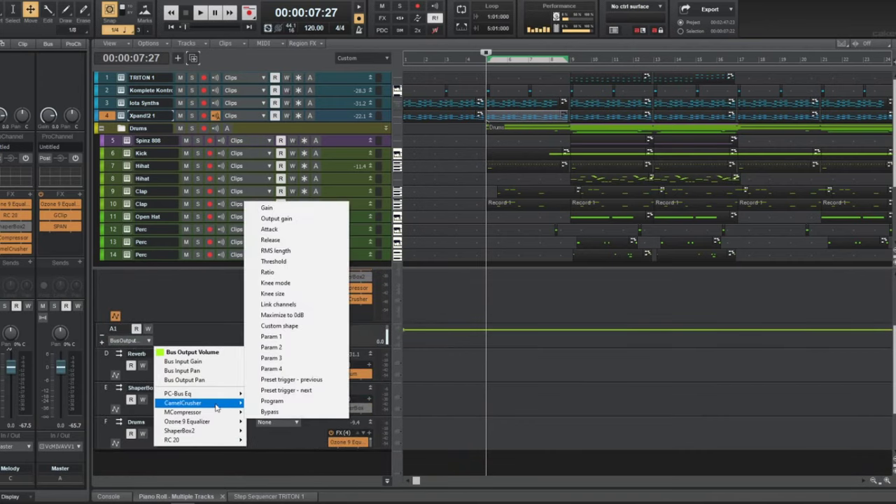
pyautogui.moveTo(214, 405)
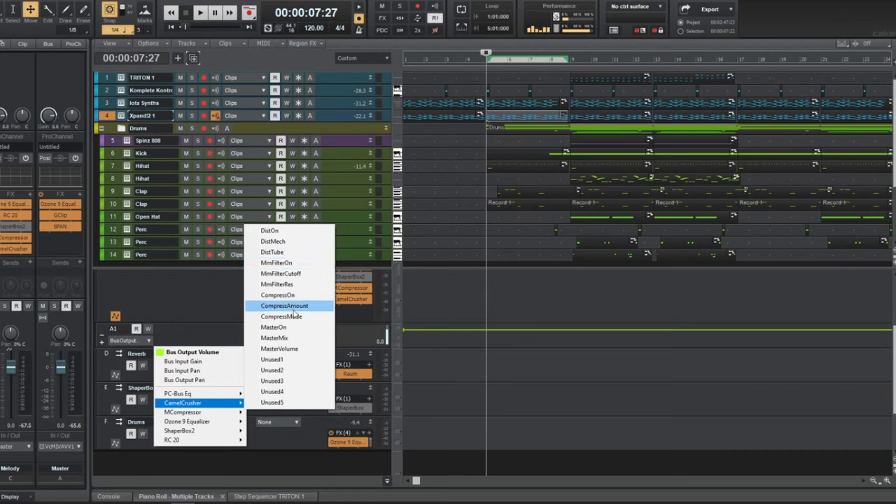
pyautogui.click(305, 274)
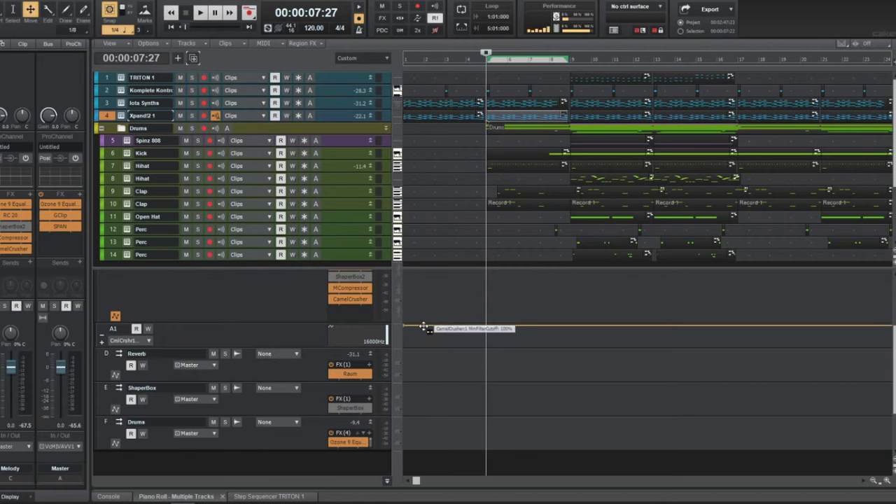
# - Shape the cutoff envelope to stay low until about measure 2 and ramp up to full by measure 5, and audition it
pyautogui.press('t')
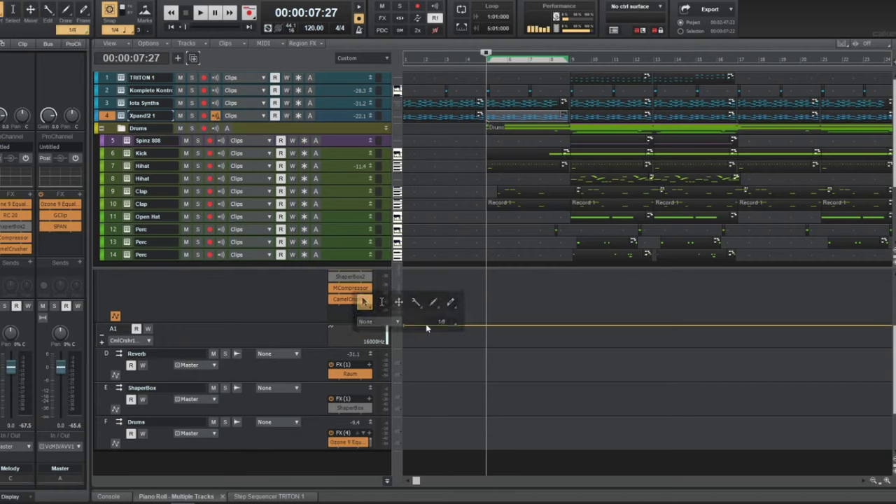
pyautogui.click(433, 301)
pyautogui.press('w')
pyautogui.press('space')
pyautogui.press('space')
pyautogui.moveTo(405, 325); pyautogui.dragTo(406, 352)
pyautogui.press('w')
pyautogui.press('space')
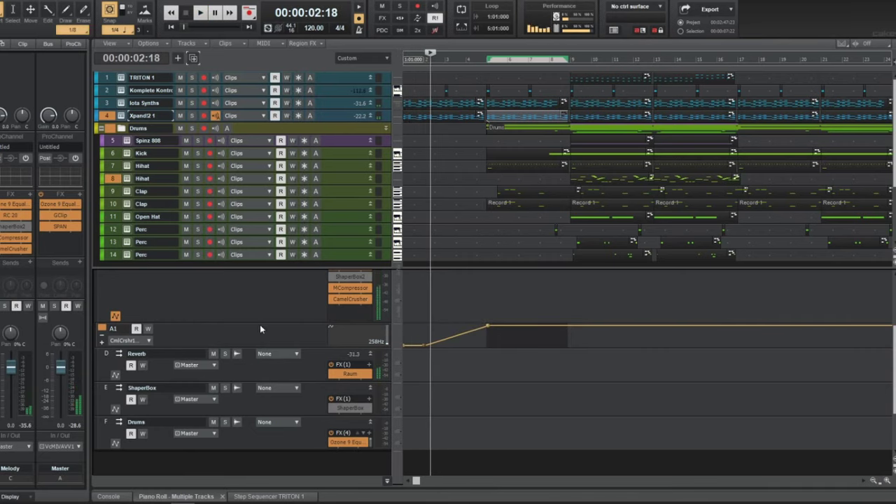
# - Enlarge the cutoff automation lane, raise its nodes at measures 1 and 2 to about 44%, save the project and audition from the start
pyautogui.scroll(2, 258, 327)
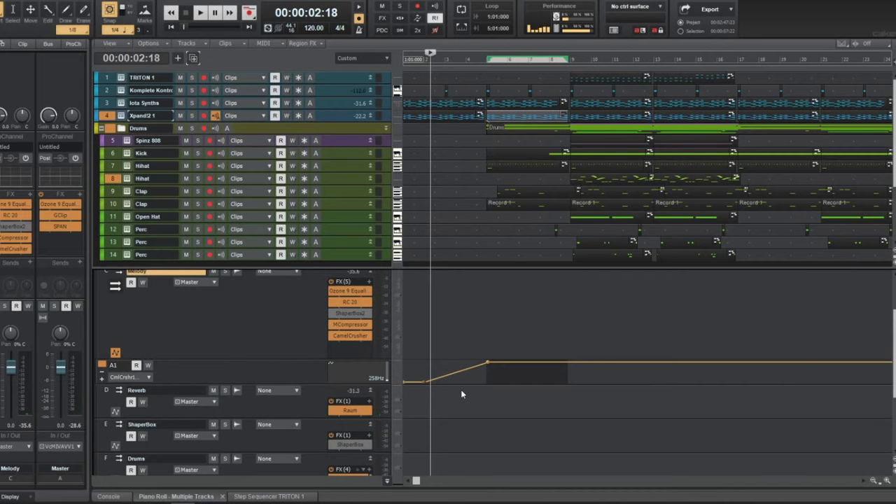
pyautogui.keyDown('ctrl'); pyautogui.scroll(4, 456, 408); pyautogui.keyUp('ctrl')
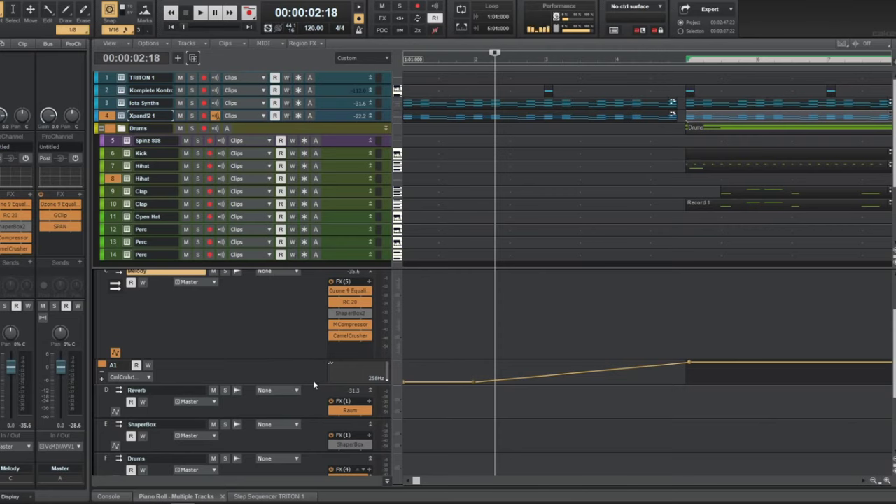
pyautogui.moveTo(313, 382); pyautogui.dragTo(308, 424)
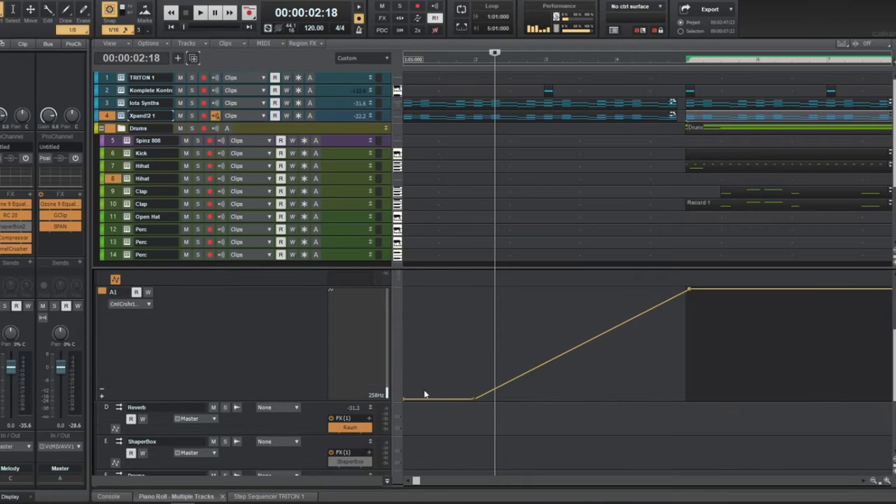
pyautogui.moveTo(405, 399); pyautogui.dragTo(405, 349)
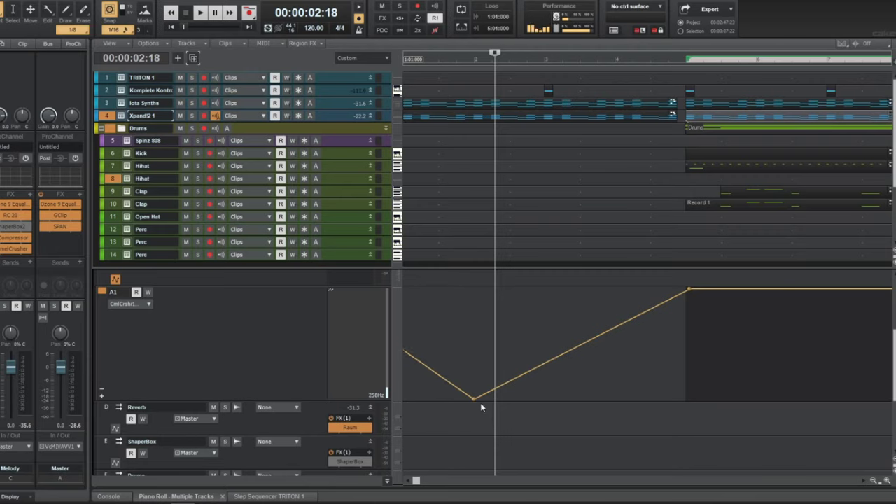
pyautogui.moveTo(475, 400); pyautogui.dragTo(469, 353)
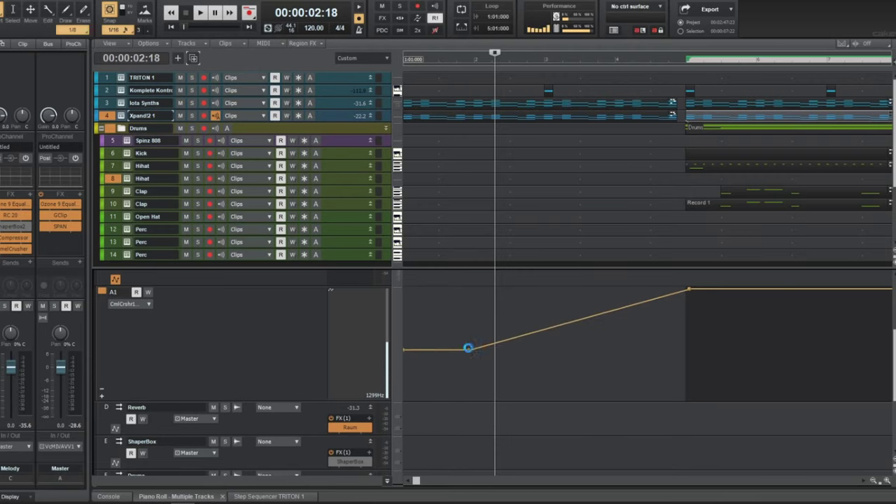
pyautogui.hotkey('ctrl', 's')
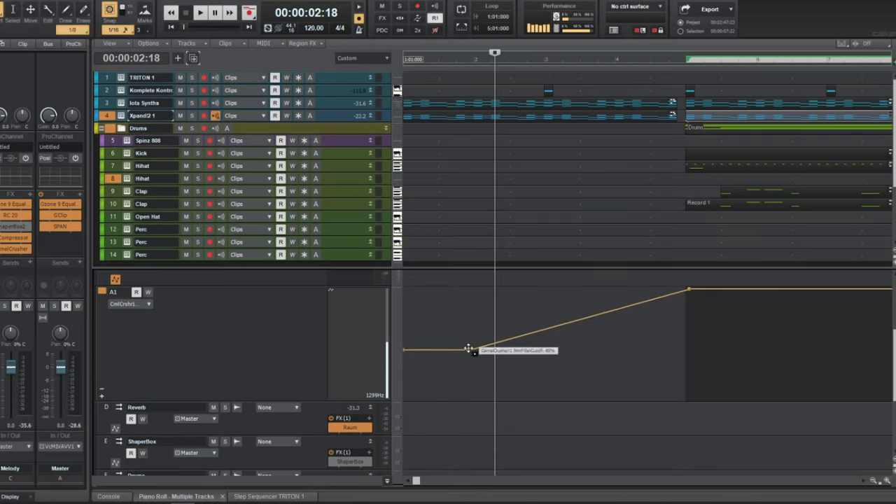
pyautogui.press('w')
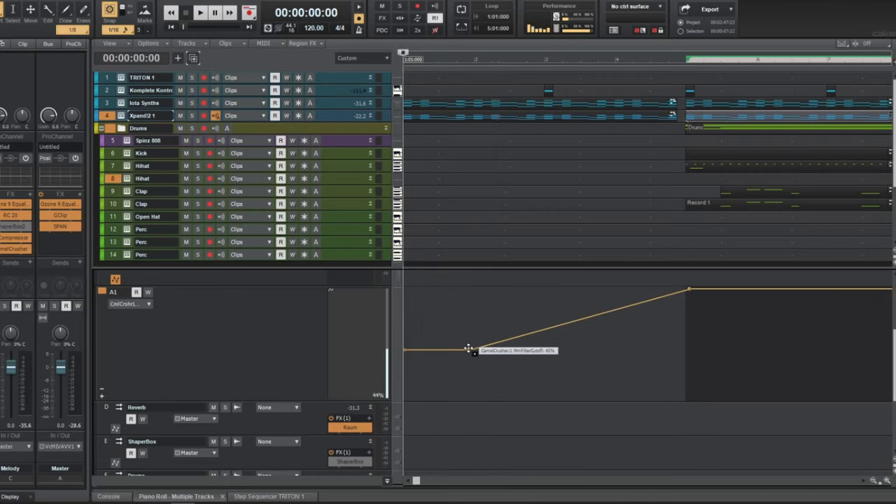
pyautogui.press('space')
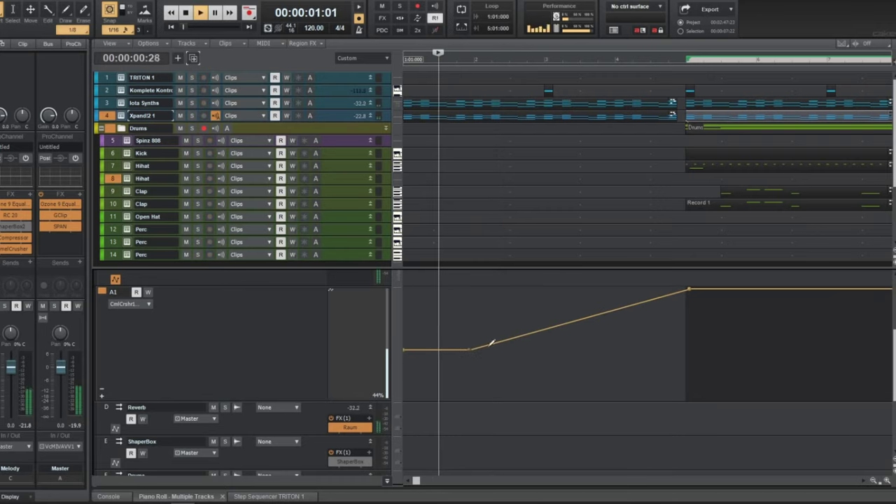
# - Dip the cutoff envelope to about 24% between measures 2 and 3, and turn the rise to measure 5 into a slow-starting curve
pyautogui.moveTo(511, 338); pyautogui.dragTo(499, 372)
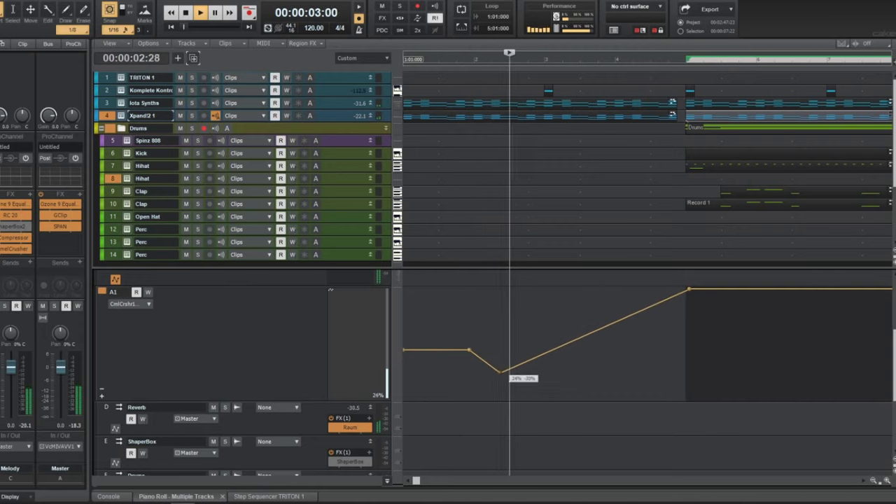
pyautogui.click(535, 372)
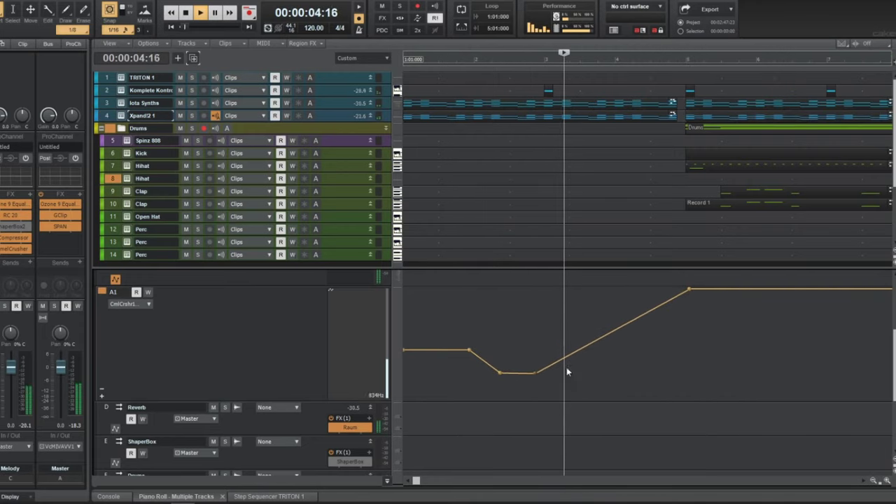
pyautogui.rightClick(608, 340)
pyautogui.click(619, 376)
pyautogui.scroll(-4, 615, 367)
pyautogui.scroll(2, 591, 372)
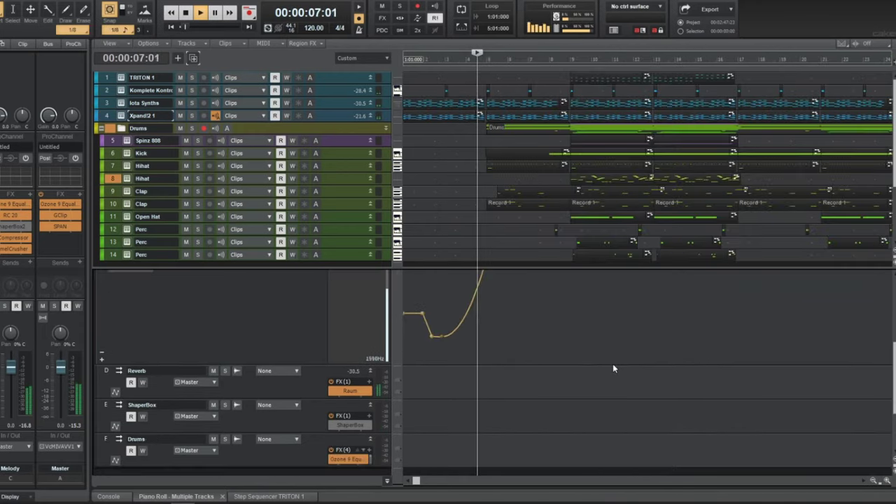
pyautogui.scroll(3, 589, 373)
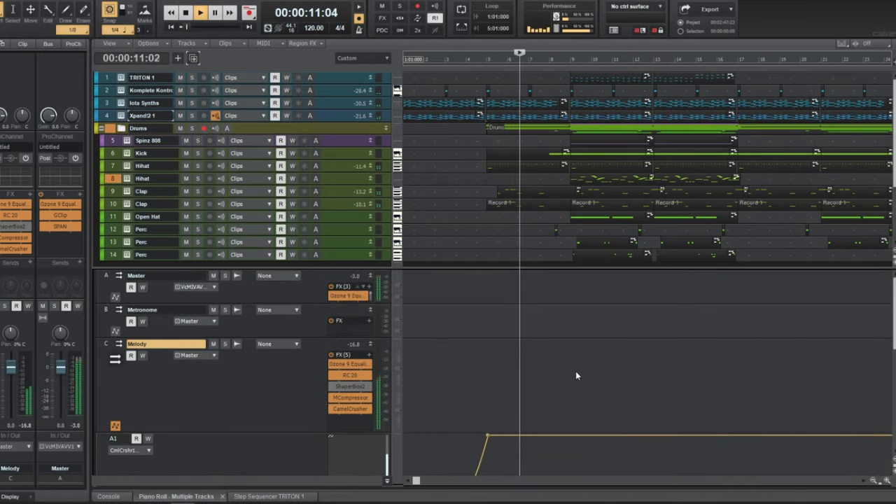
pyautogui.scroll(-1, 571, 369)
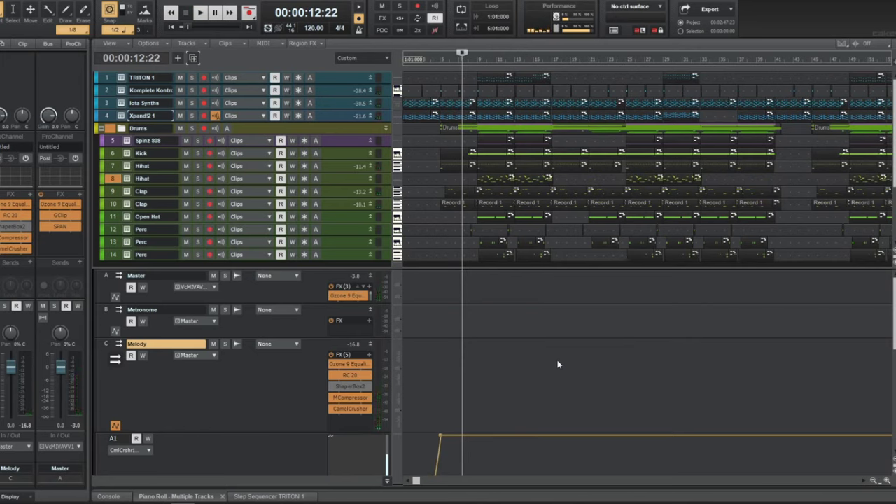
# - Audition the intro filter sweep from the start while watching CamelCrusher on the Melody bus, and close the plug-in window
pyautogui.press('w')
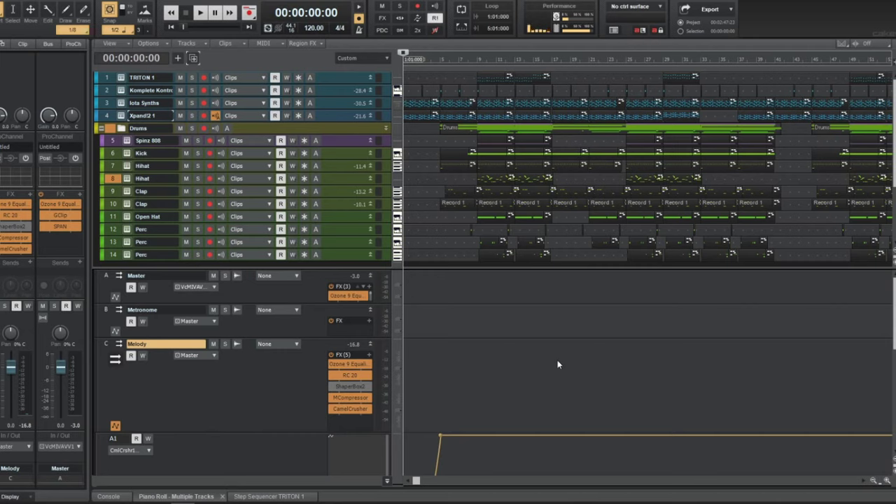
pyautogui.scroll(-4, 558, 360)
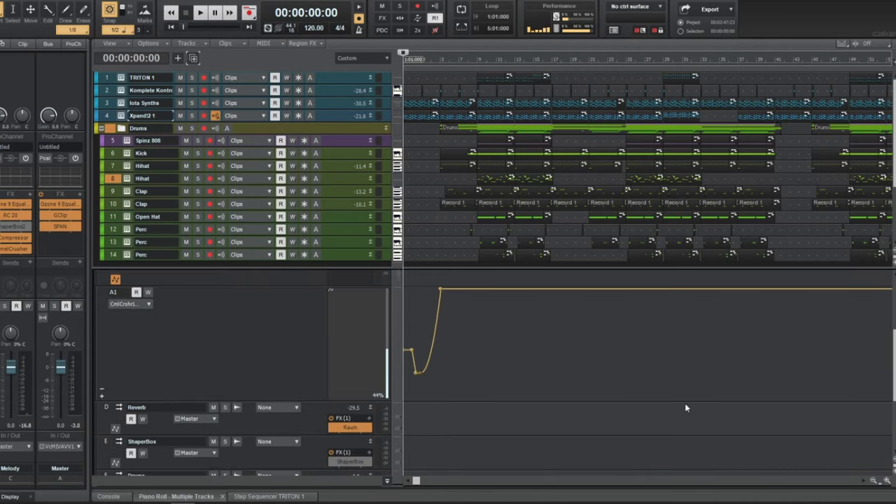
pyautogui.press('space')
pyautogui.press('space')
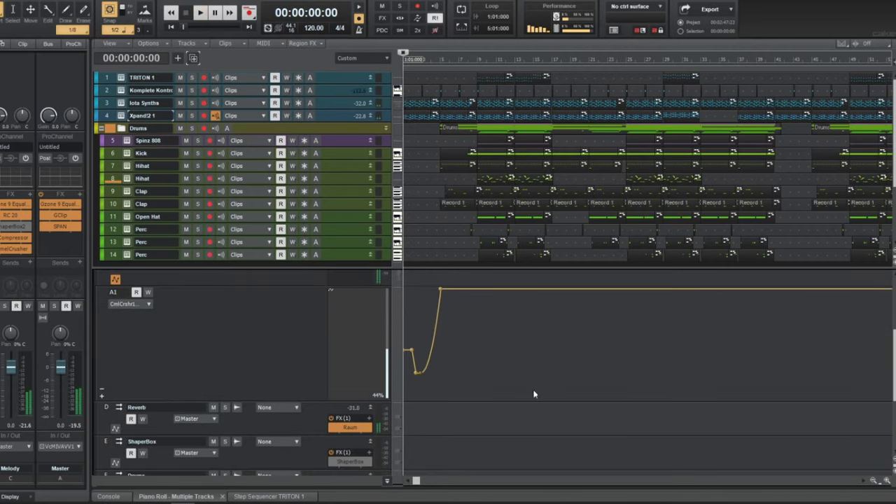
pyautogui.click(154, 327)
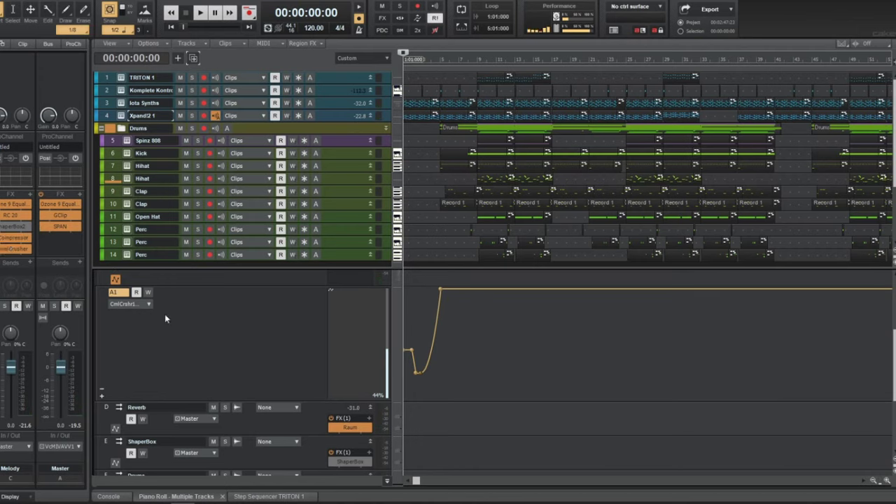
pyautogui.click(342, 120)
pyautogui.doubleClick(63, 249)
pyautogui.press('space')
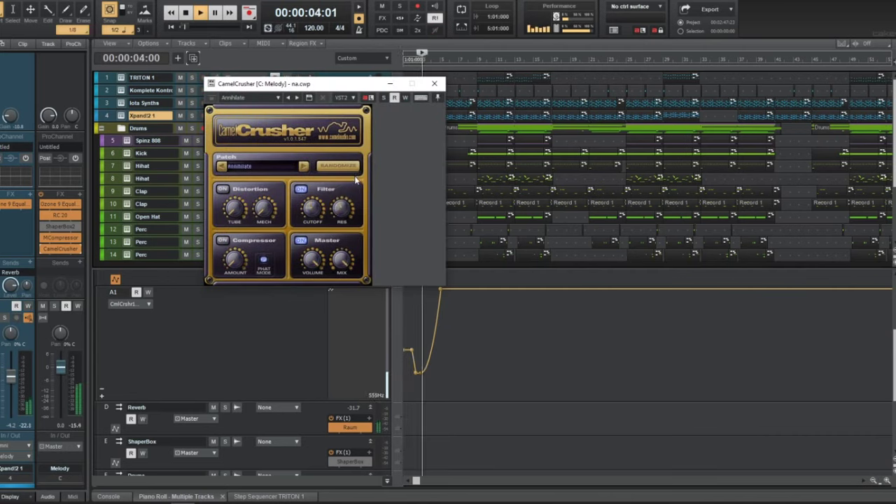
pyautogui.click(434, 84)
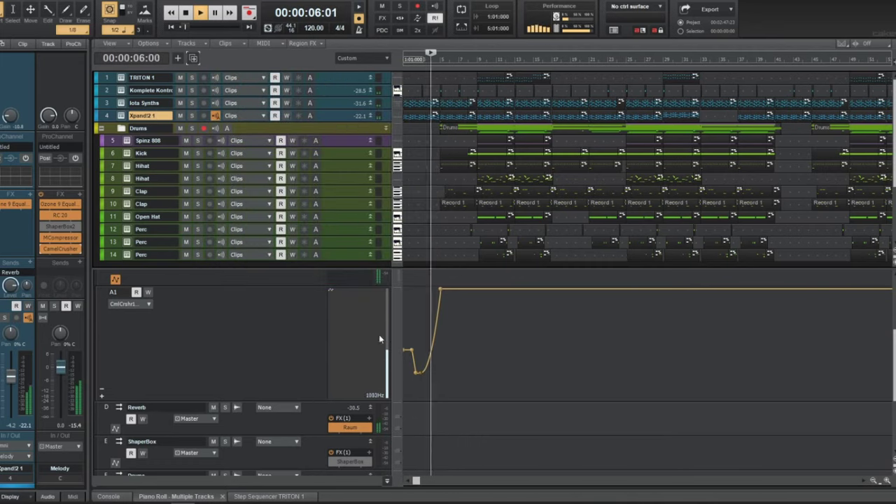
# - Add a second automation lane to the Melody bus and assign it to CamelCrusher's MmFilterRes parameter
pyautogui.click(282, 326)
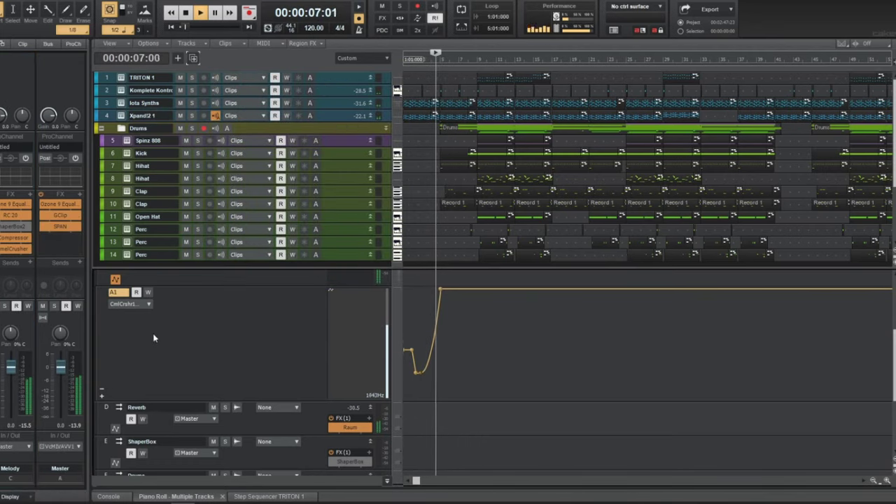
pyautogui.click(102, 397)
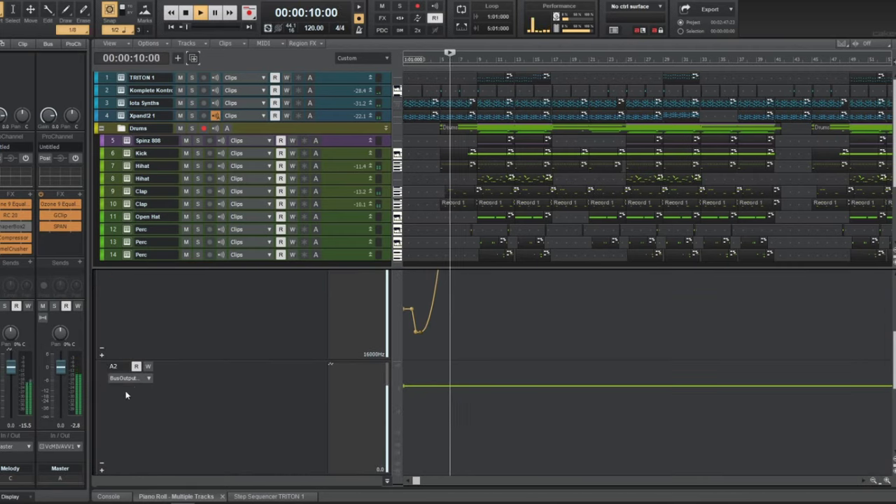
pyautogui.click(130, 379)
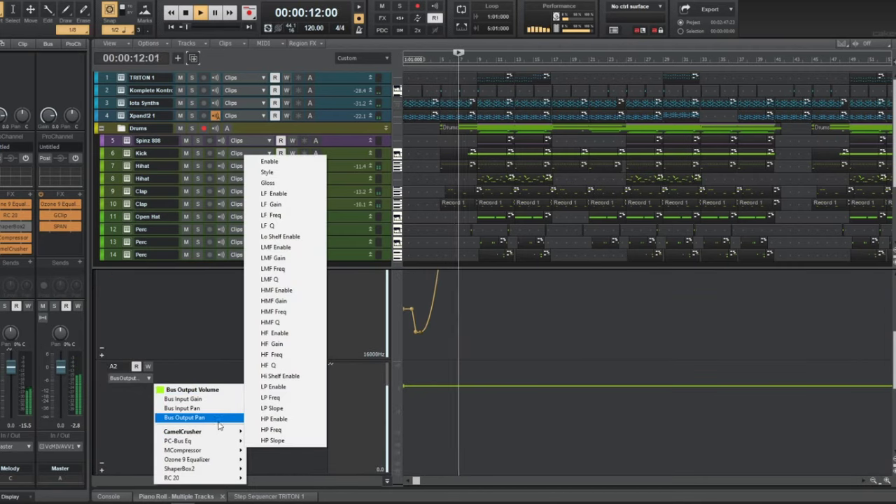
pyautogui.moveTo(223, 432)
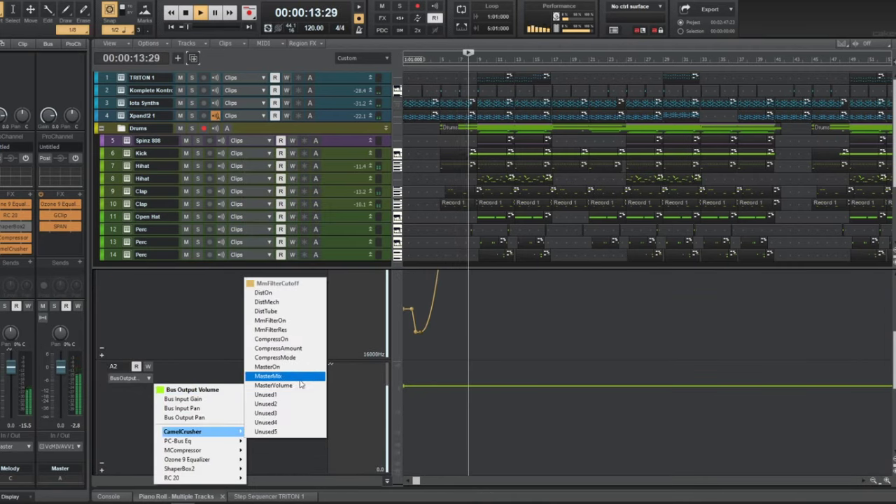
pyautogui.click(298, 339)
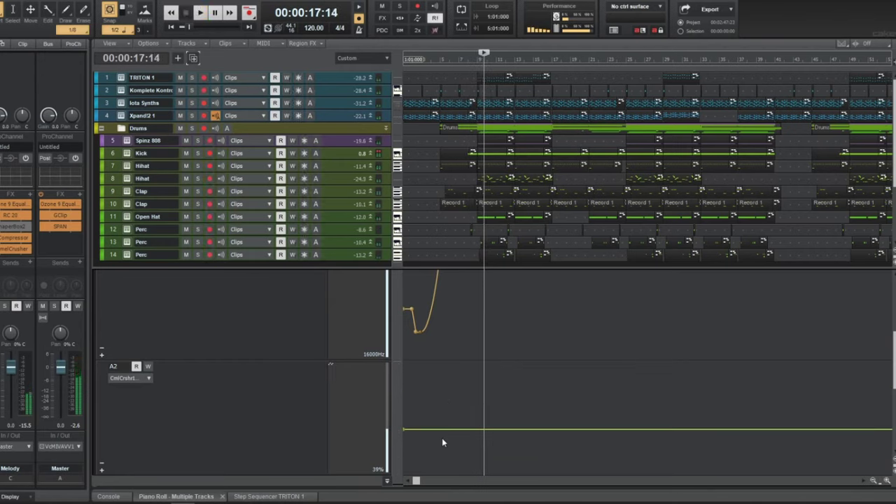
# - Shape the resonance envelope to peak at 100% around measure 2.5 and drop to 0% by about measure 3.5, and play the intro
pyautogui.click(440, 60)
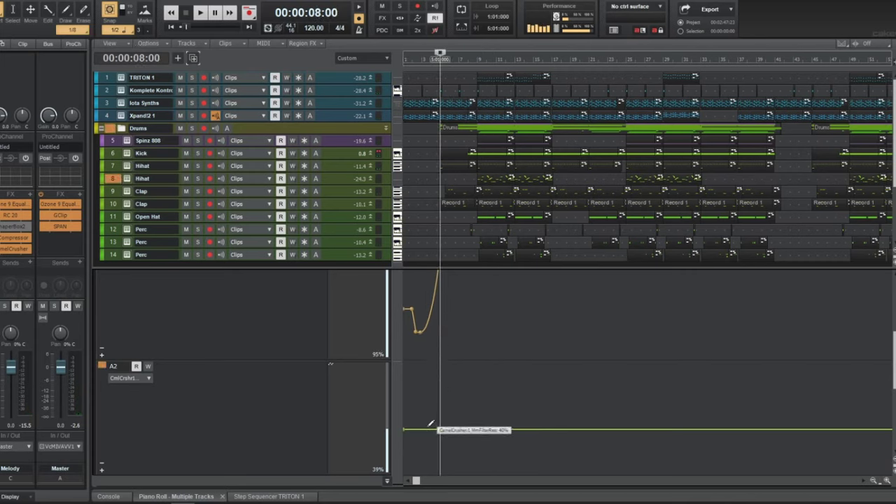
pyautogui.moveTo(436, 429); pyautogui.dragTo(429, 479)
pyautogui.press('w')
pyautogui.press('space')
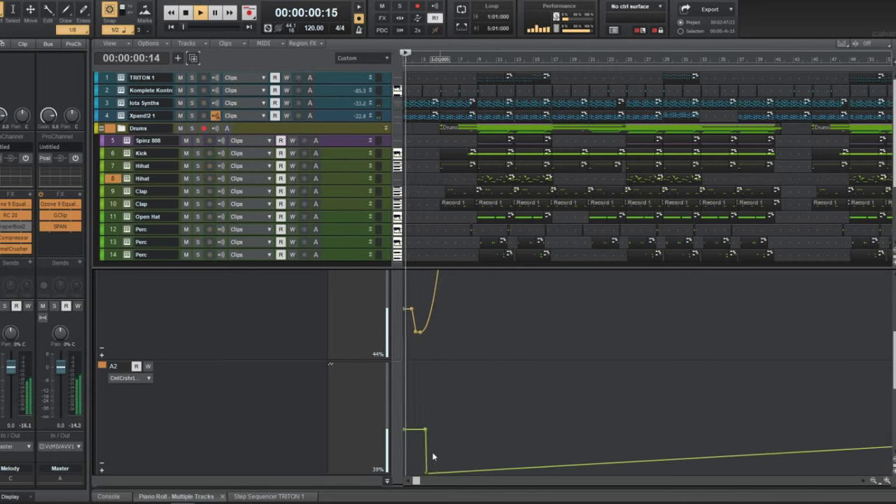
pyautogui.moveTo(404, 430); pyautogui.dragTo(418, 315)
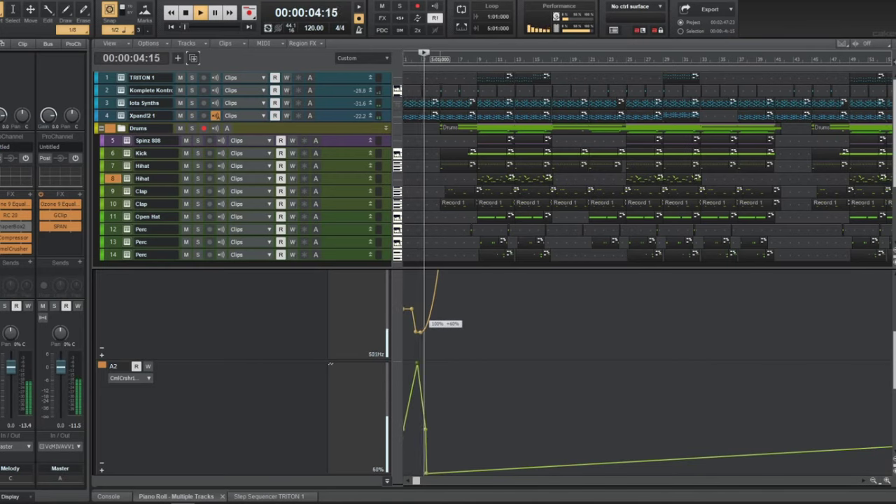
# - Hold the resonance envelope at 0% by adding a node near measure 7 and lowering the end node near measure 84
pyautogui.scroll(3, 484, 395)
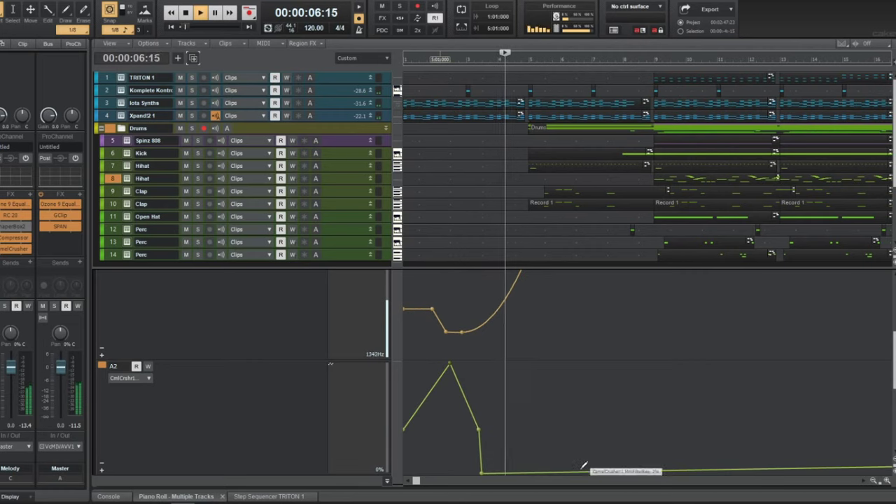
pyautogui.moveTo(586, 471); pyautogui.dragTo(591, 478)
pyautogui.scroll(-2, 580, 419)
pyautogui.scroll(-2, 581, 414)
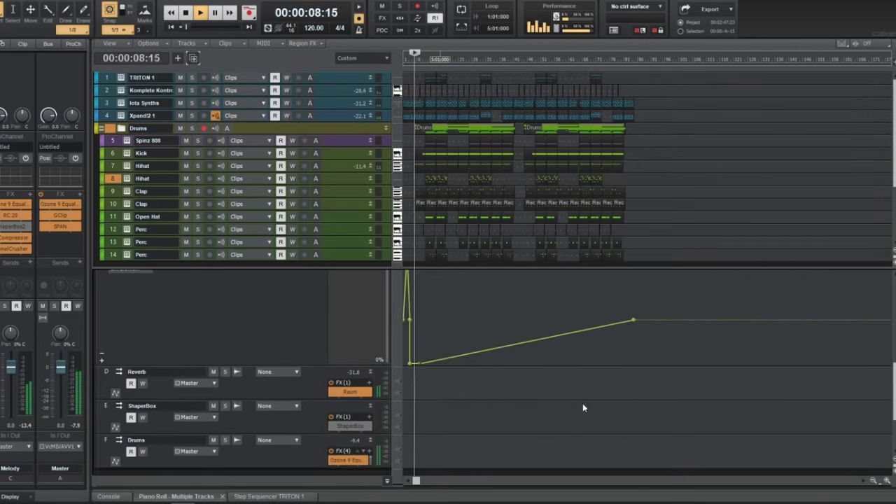
pyautogui.moveTo(645, 317); pyautogui.dragTo(626, 380)
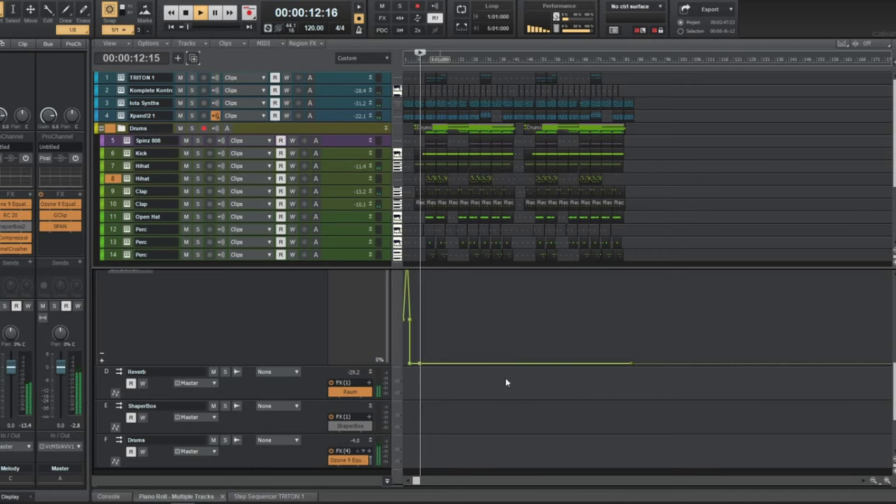
# - Hide the bus pane, fit all tracks vertically, zoom in on the arrangement's beginning and save the project
pyautogui.click(387, 482)
pyautogui.press('f')
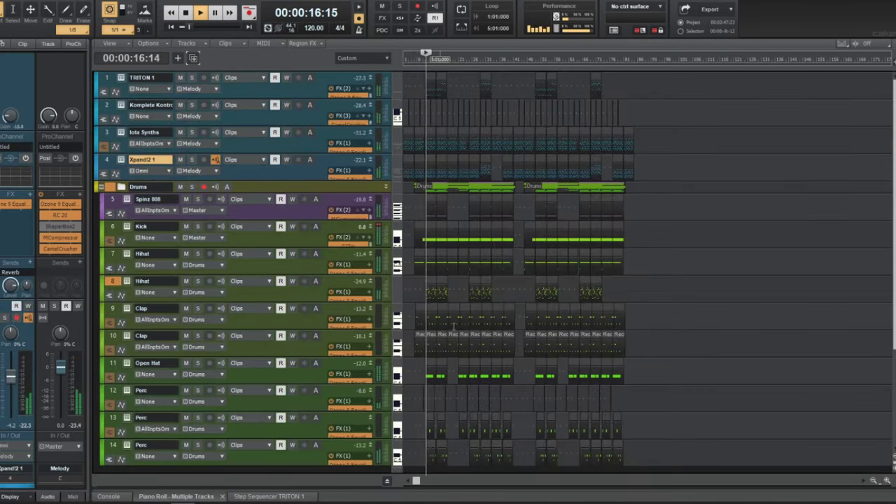
pyautogui.hotkey('ctrl', 'Right')
pyautogui.hotkey('ctrl', 'Right')
pyautogui.hotkey('ctrl', 'Right')
pyautogui.hotkey('ctrl', 'Right')
pyautogui.hotkey('ctrl', 's')
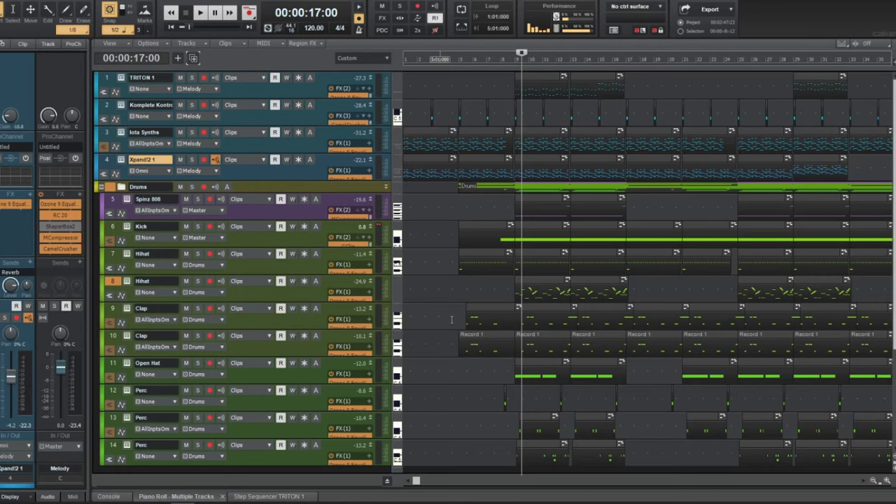
pyautogui.click(484, 210)
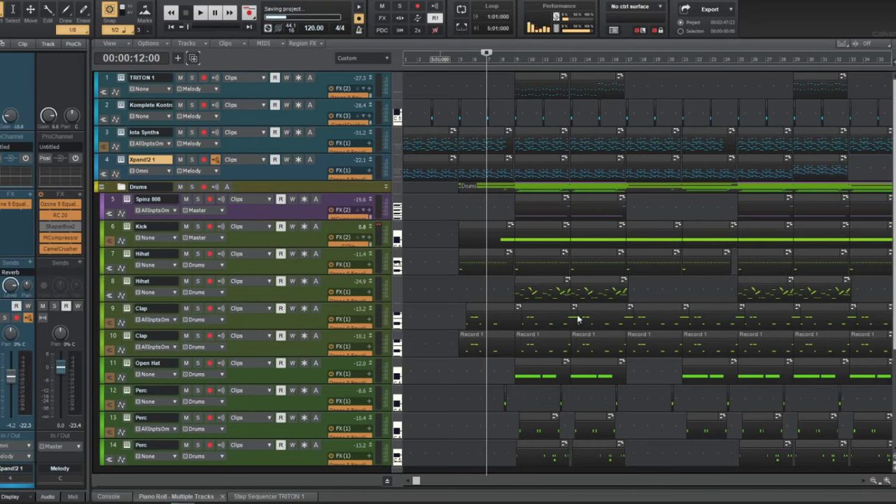
pyautogui.scroll(-5, 596, 322)
pyautogui.scroll(4, 597, 322)
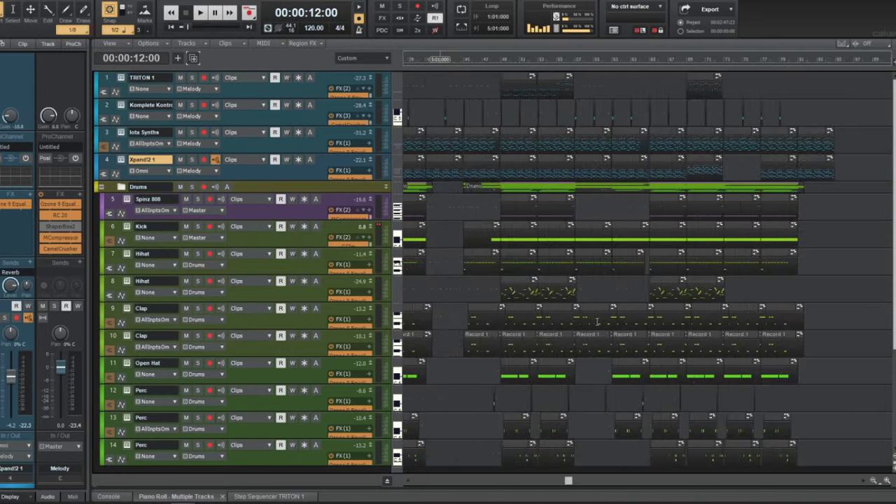
pyautogui.hscroll(1, 558, 314)
pyautogui.scroll(-4, 539, 339)
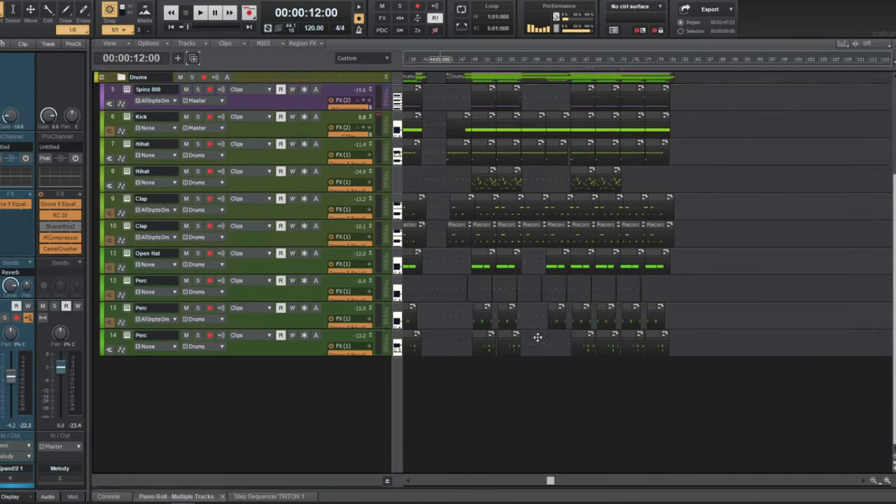
# - Show the bus pane and add nodes to the Melody bus cutoff envelope, dropping it from 100% near measure 81 to 0% near measure 85
pyautogui.click(386, 482)
pyautogui.scroll(2, 349, 371)
pyautogui.scroll(2, 349, 371)
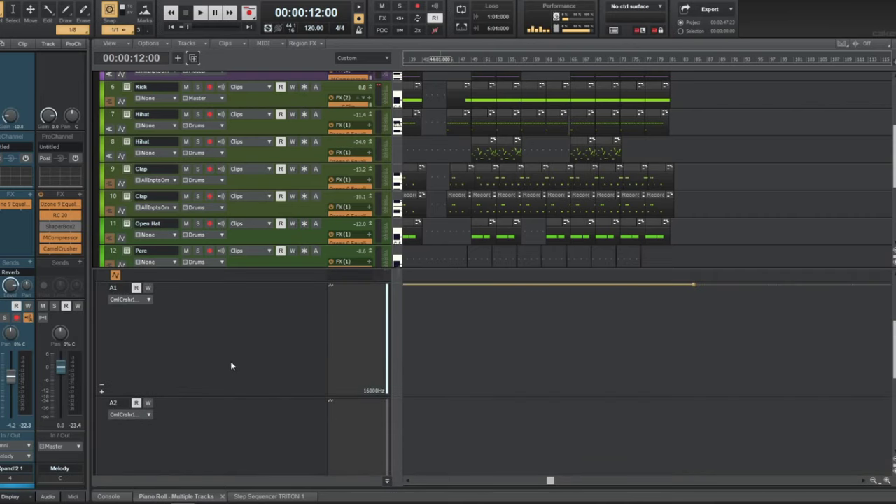
pyautogui.click(645, 285)
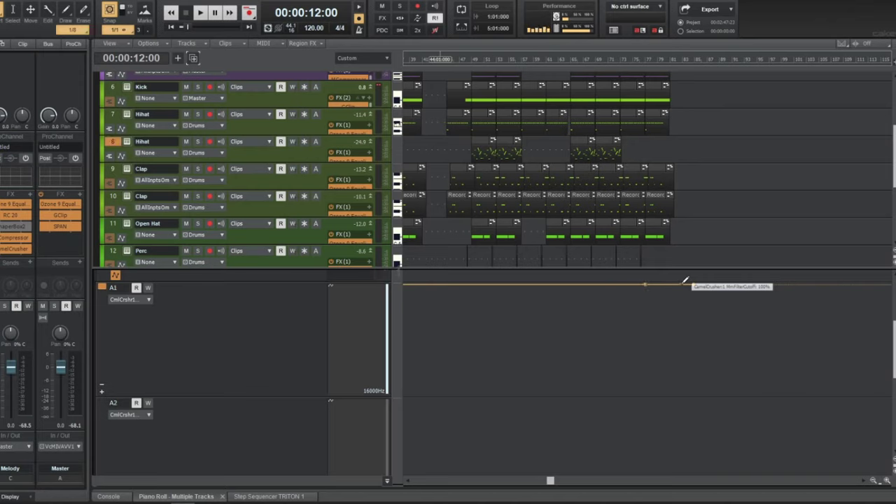
pyautogui.click(680, 283)
pyautogui.moveTo(680, 283); pyautogui.dragTo(733, 327)
pyautogui.moveTo(703, 281); pyautogui.dragTo(719, 406)
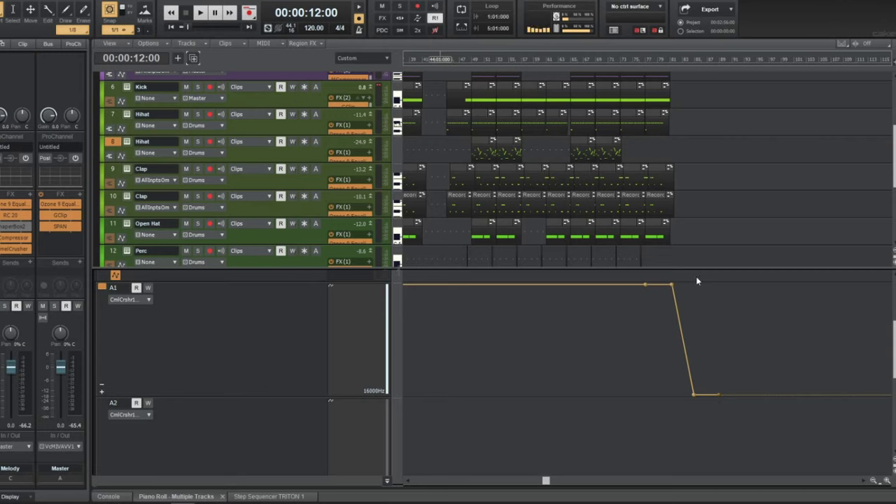
# - Play the ending from measure 81 and bend the cutoff drop with extra nodes near measures 83 and 84.5, and stop playback
pyautogui.scroll(3, 655, 87)
pyautogui.click(662, 68)
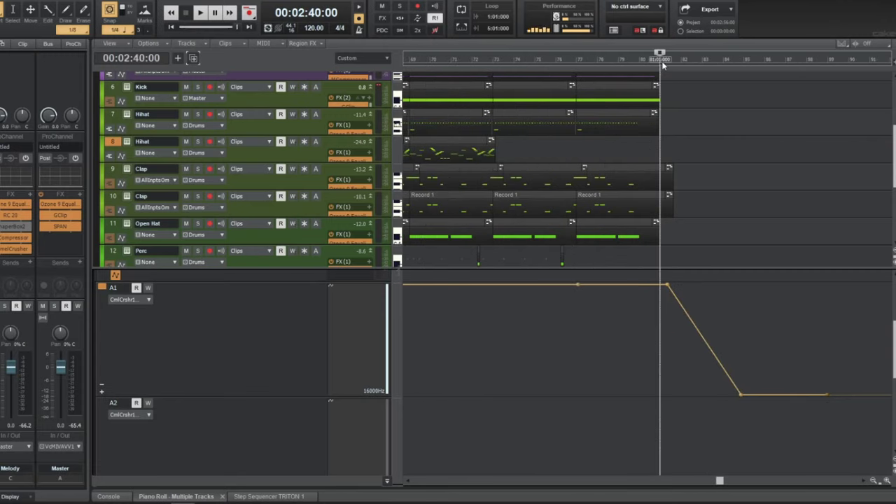
pyautogui.press('space')
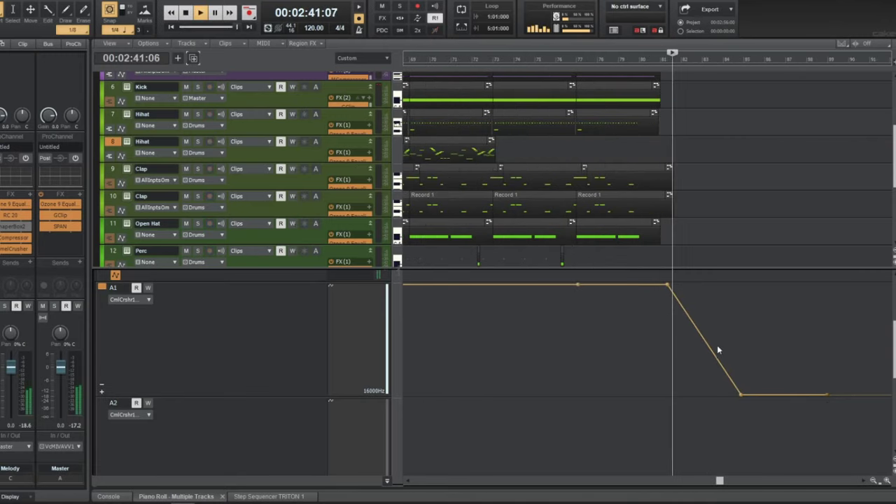
pyautogui.moveTo(705, 342); pyautogui.dragTo(732, 365)
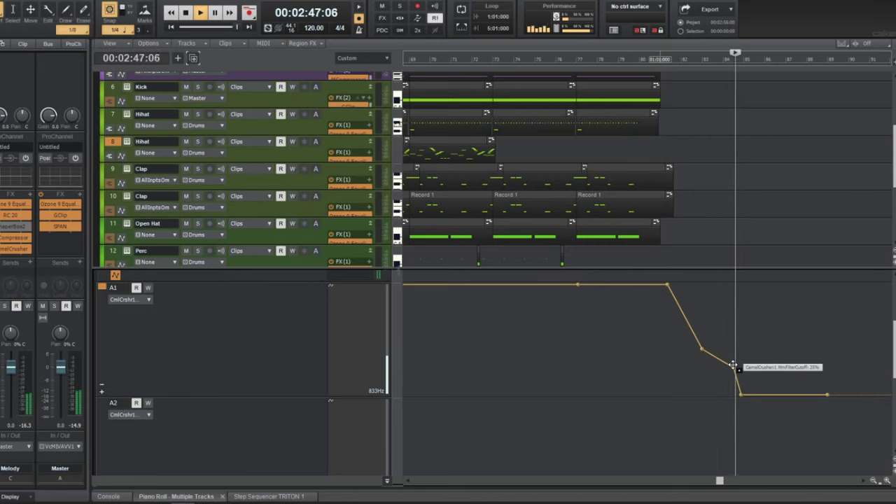
pyautogui.press('d')
pyautogui.press('f')
pyautogui.press('d')
pyautogui.press('space')
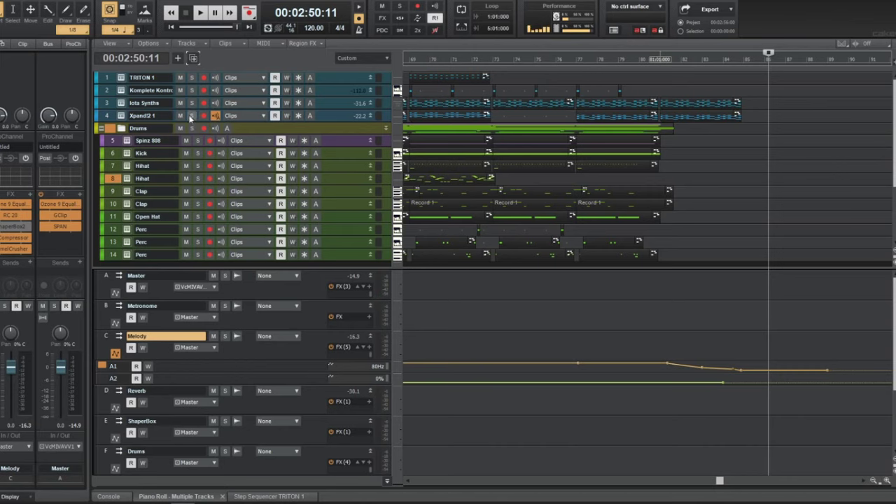
# - Inspect the channel strips of the four melody tracks, from Xpand!2 1 up to TRITON 1
pyautogui.click(106, 117)
pyautogui.click(106, 103)
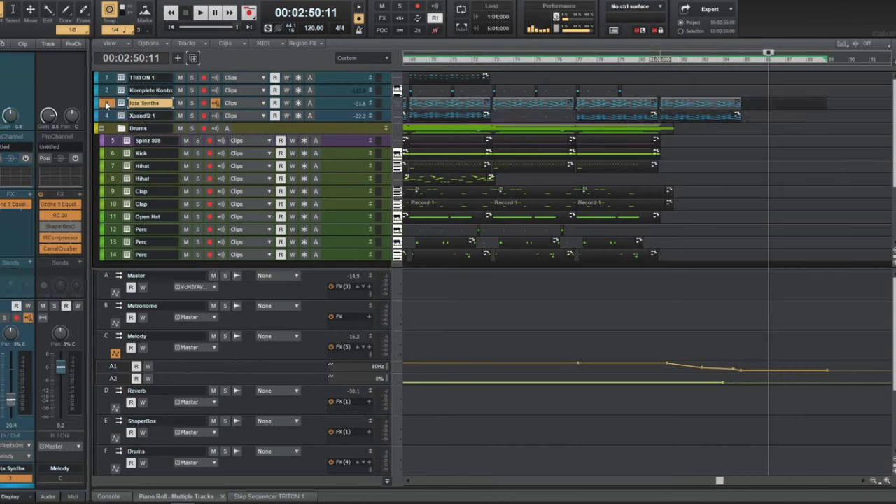
pyautogui.click(106, 91)
pyautogui.click(106, 80)
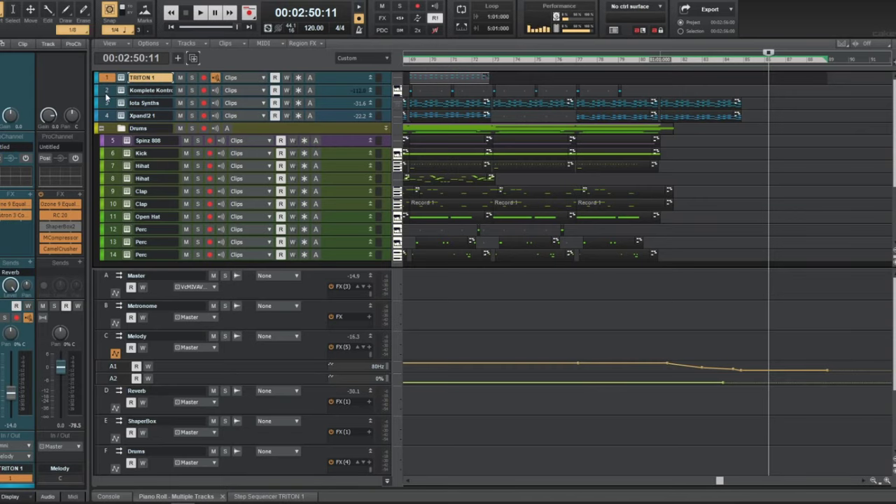
pyautogui.press('d')
pyautogui.press('d')
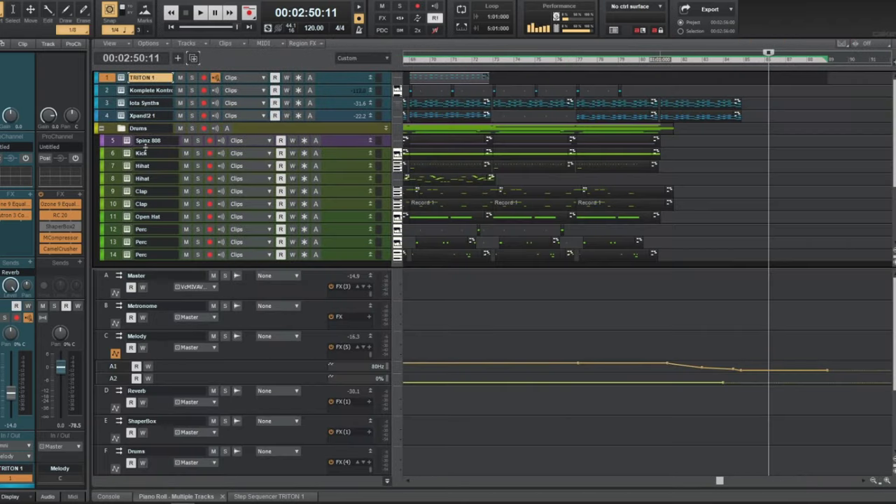
# - Hide the bus pane, fit all tracks vertically and zoom out to show the whole arrangement from its beginning
pyautogui.click(386, 481)
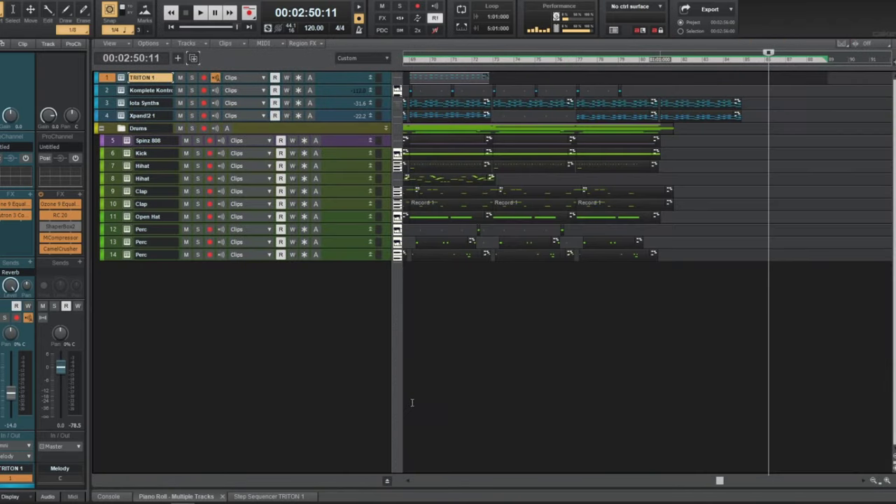
pyautogui.press('f')
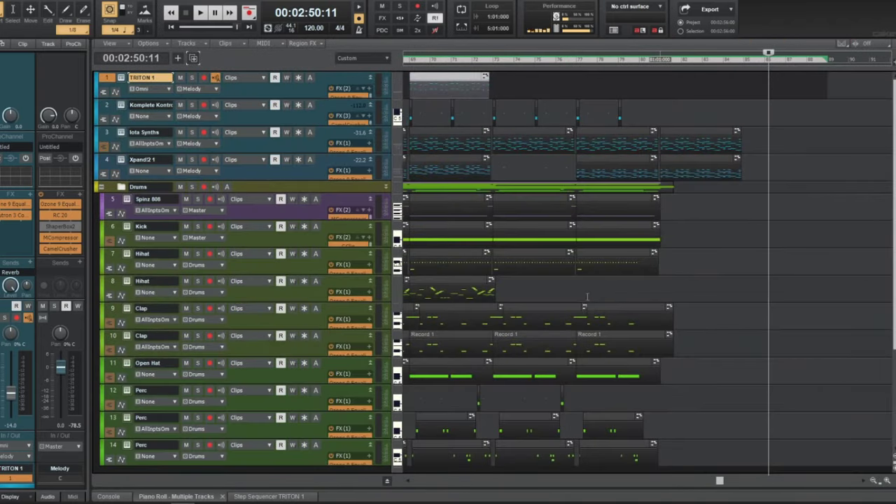
pyautogui.click(691, 273)
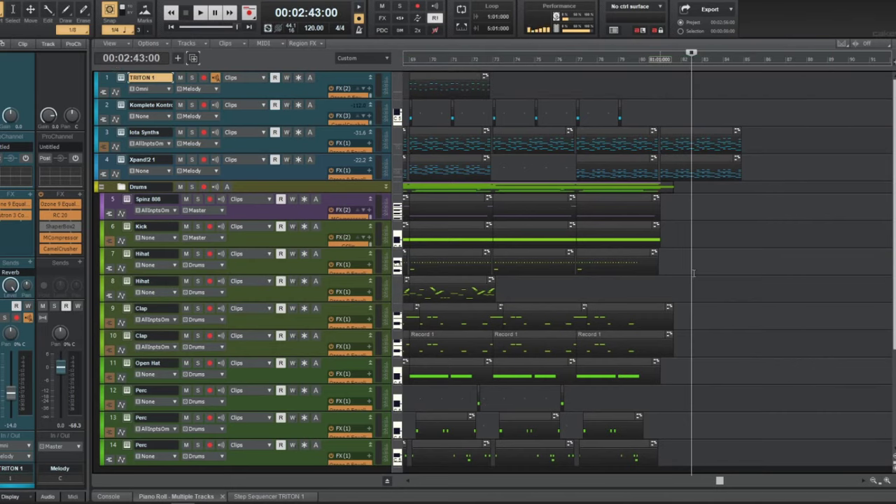
pyautogui.moveTo(292, 221); pyautogui.dragTo(293, 322)
pyautogui.hotkey('ctrl', 'z')
pyautogui.scroll(-4, 561, 230)
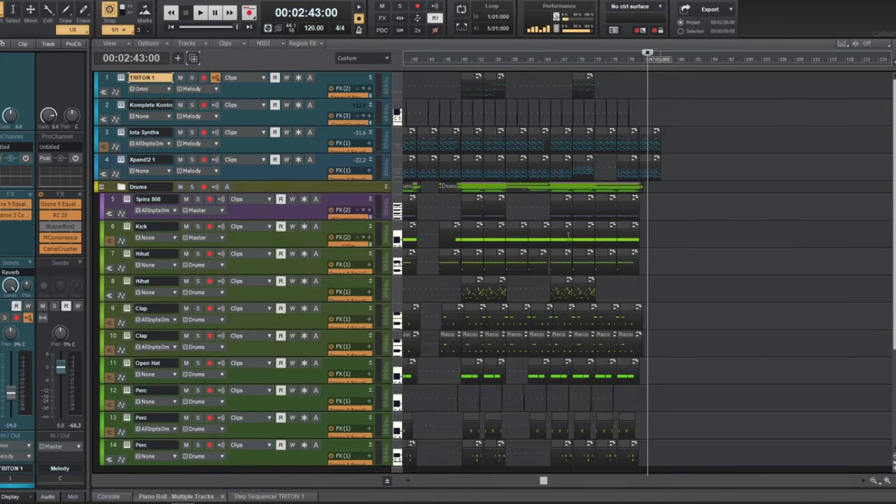
pyautogui.moveTo(543, 481); pyautogui.dragTo(409, 492)
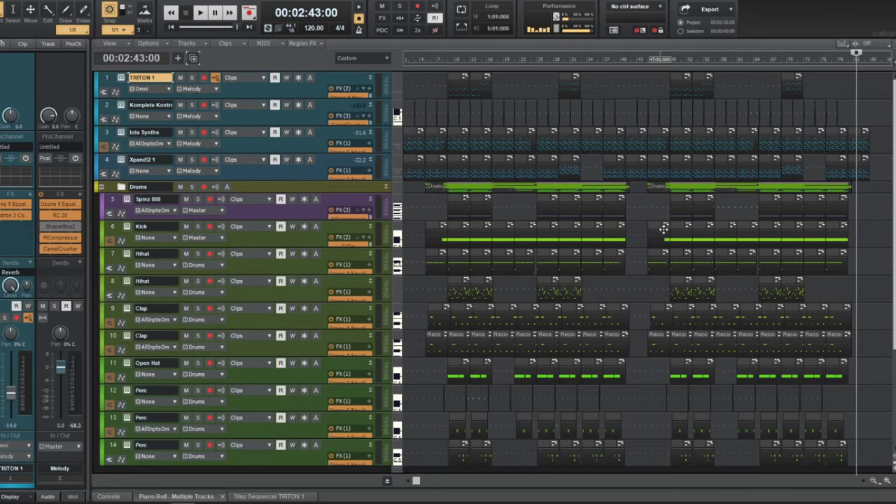
pyautogui.scroll(-1, 472, 215)
pyautogui.scroll(1, 472, 215)
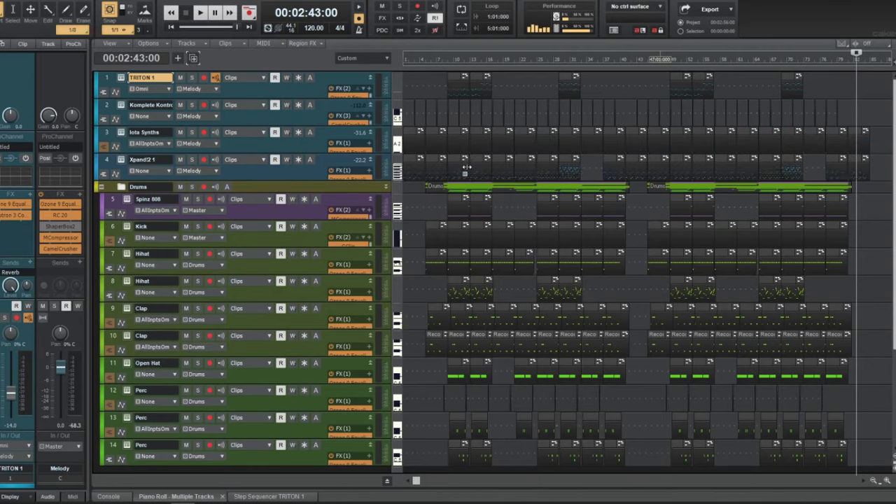